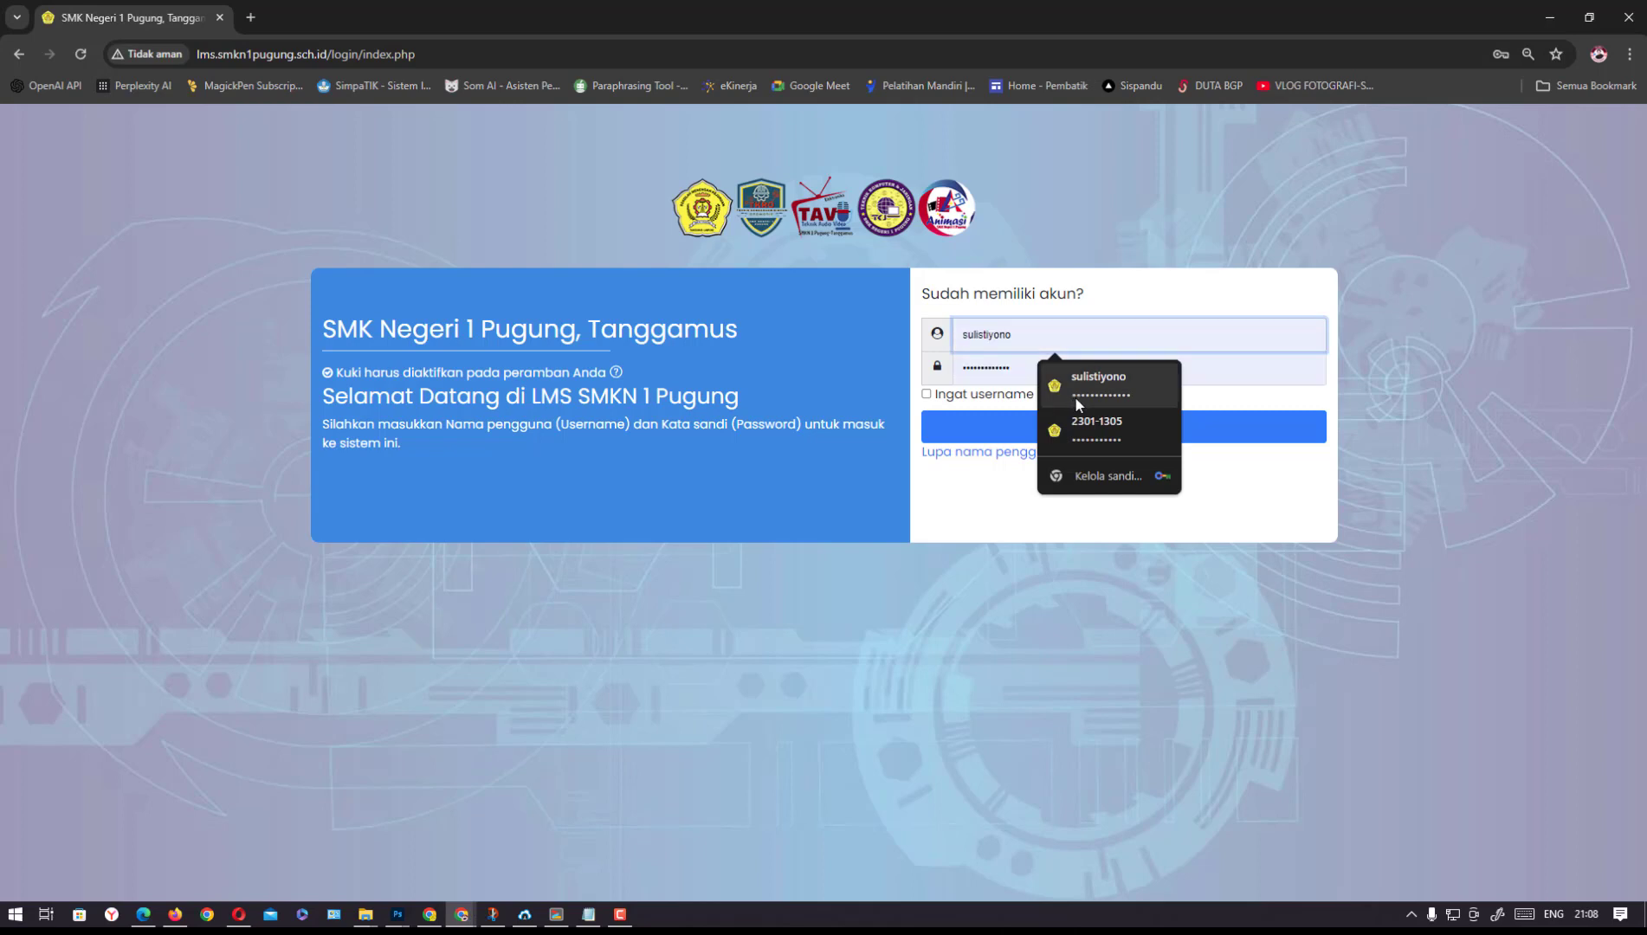
# Log in to the LMS with the saved administrator username and account password
pyautogui.click(1075, 397)
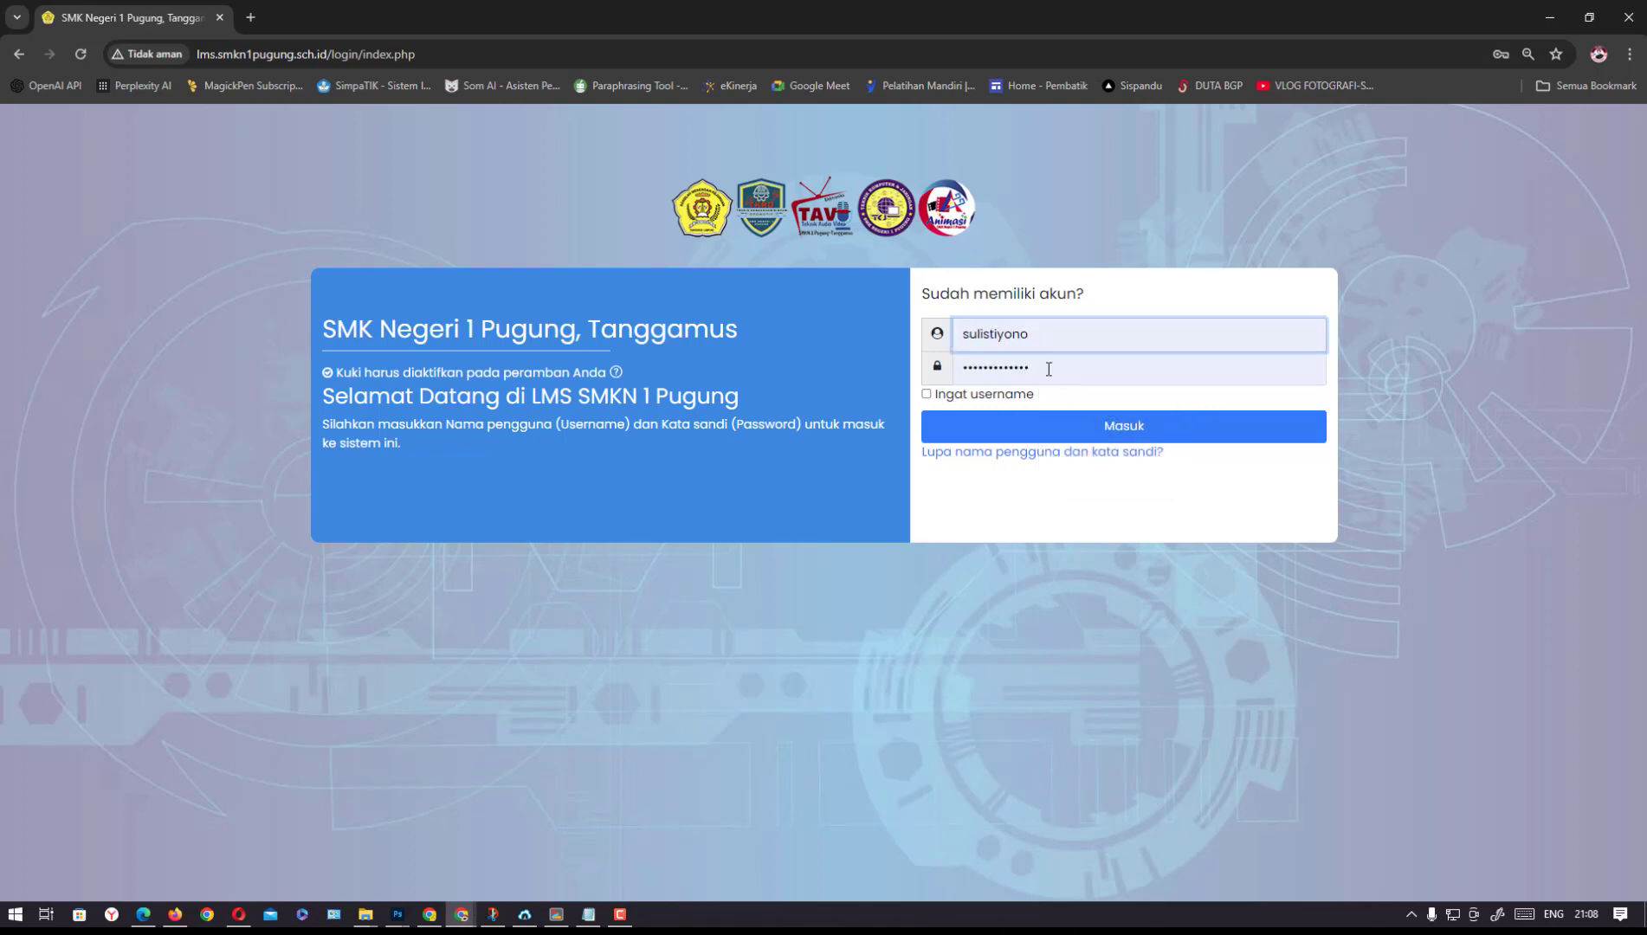
pyautogui.click(1011, 429)
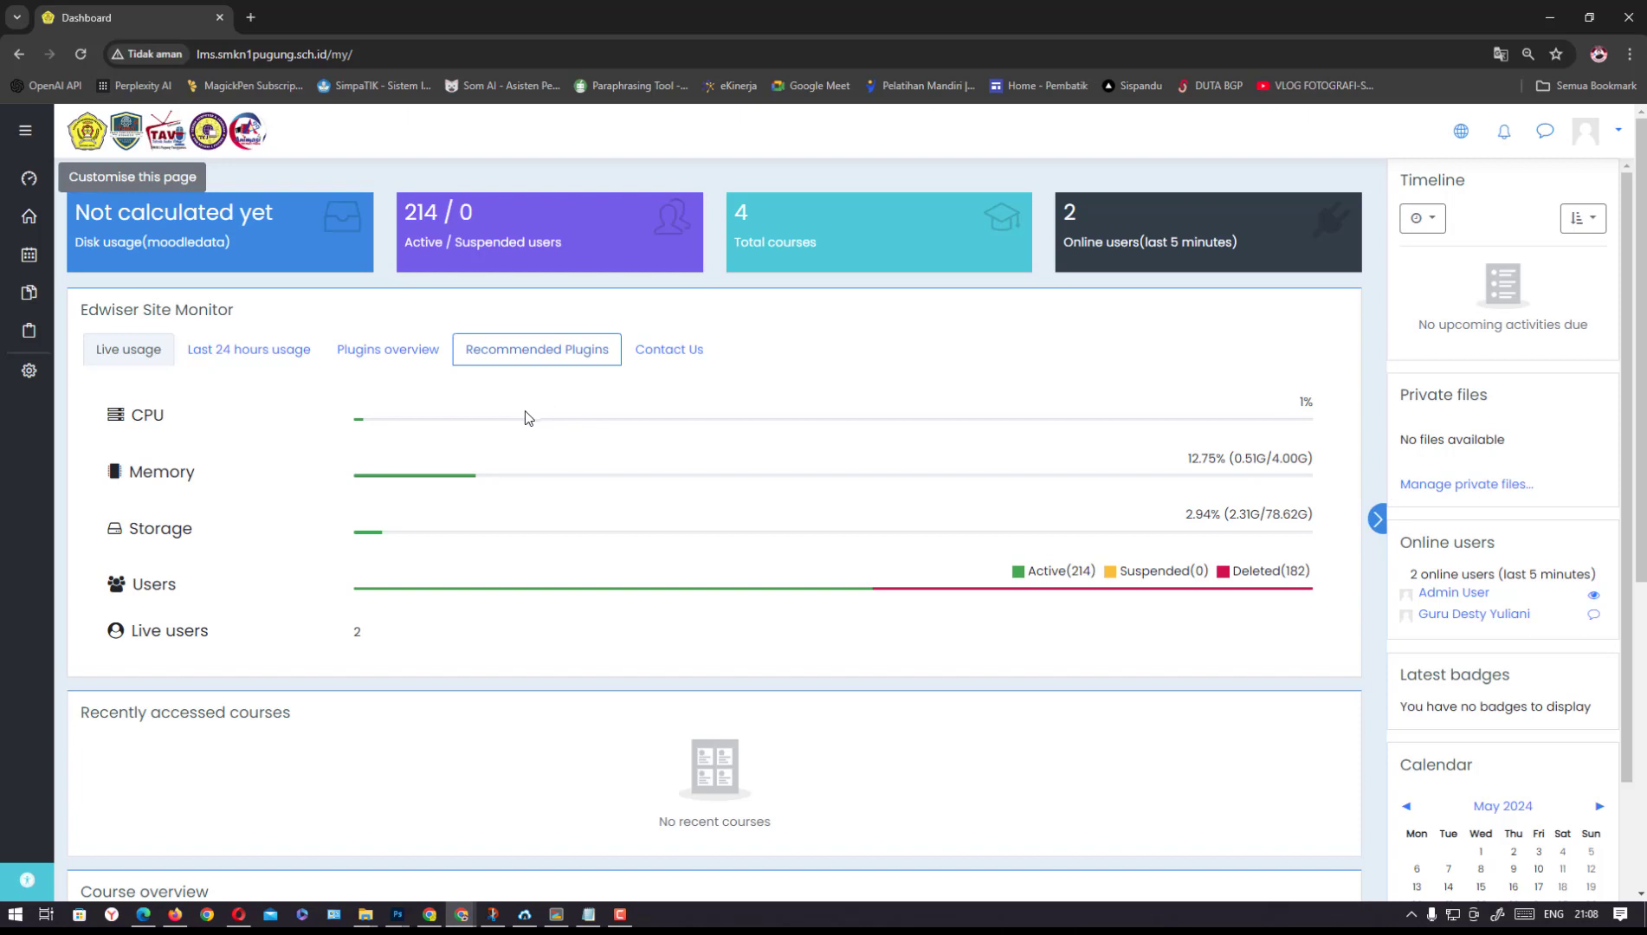
# Start a new course in the category "Ujian Semester Genap Kelas X 2024" from the site's course and category management
pyautogui.click(27, 383)
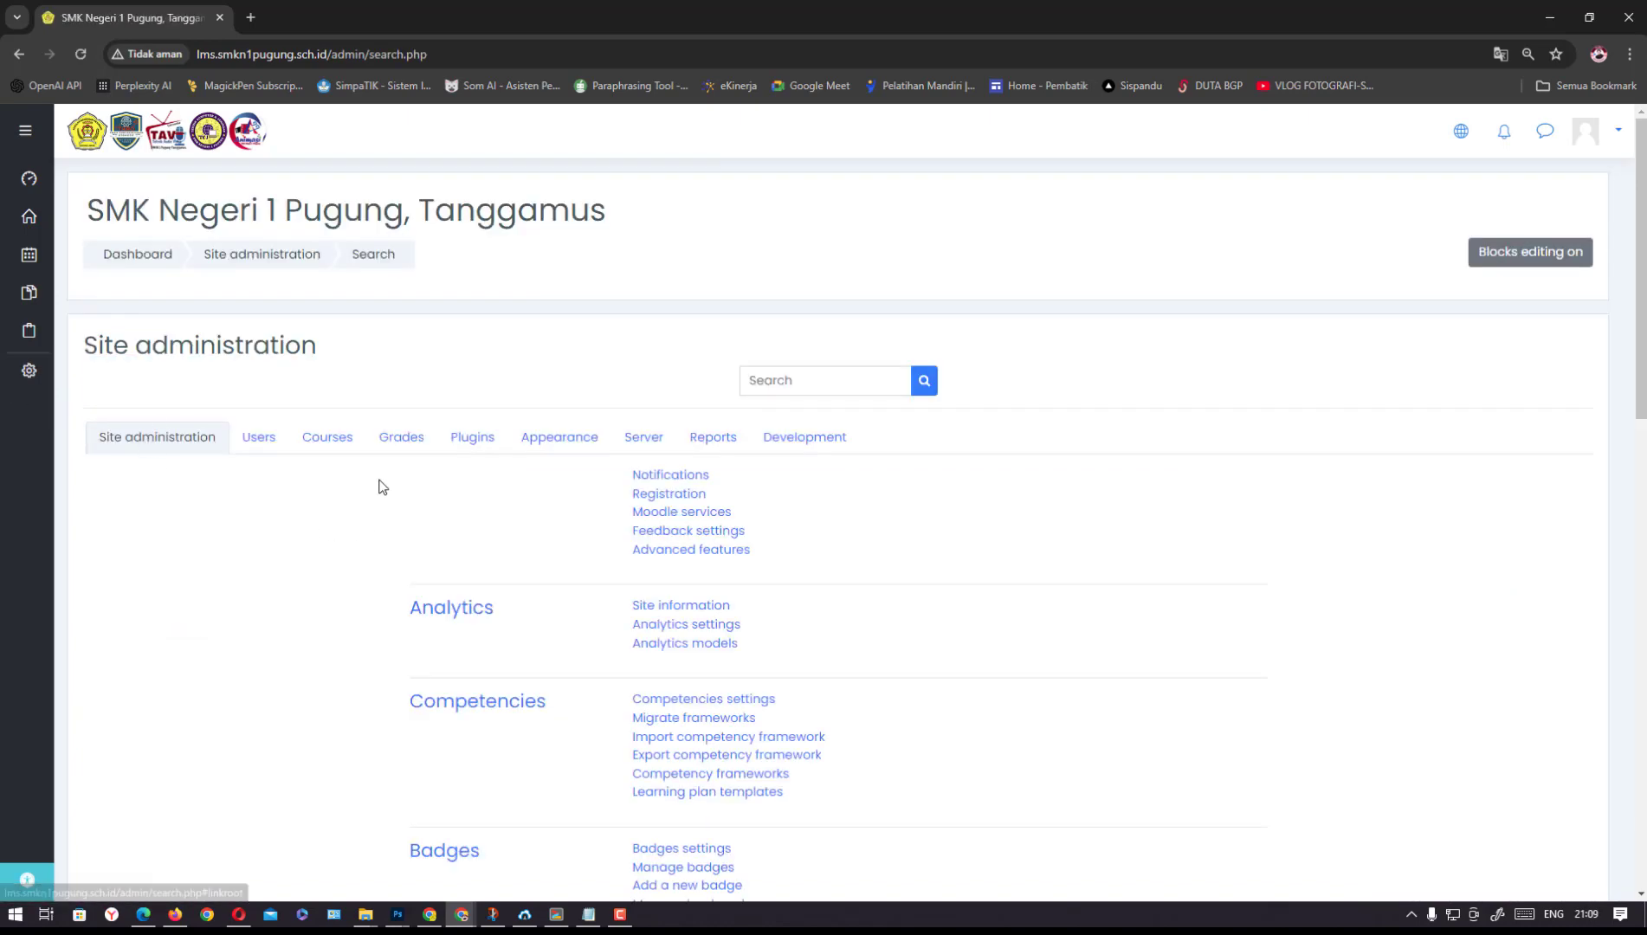
pyautogui.click(322, 441)
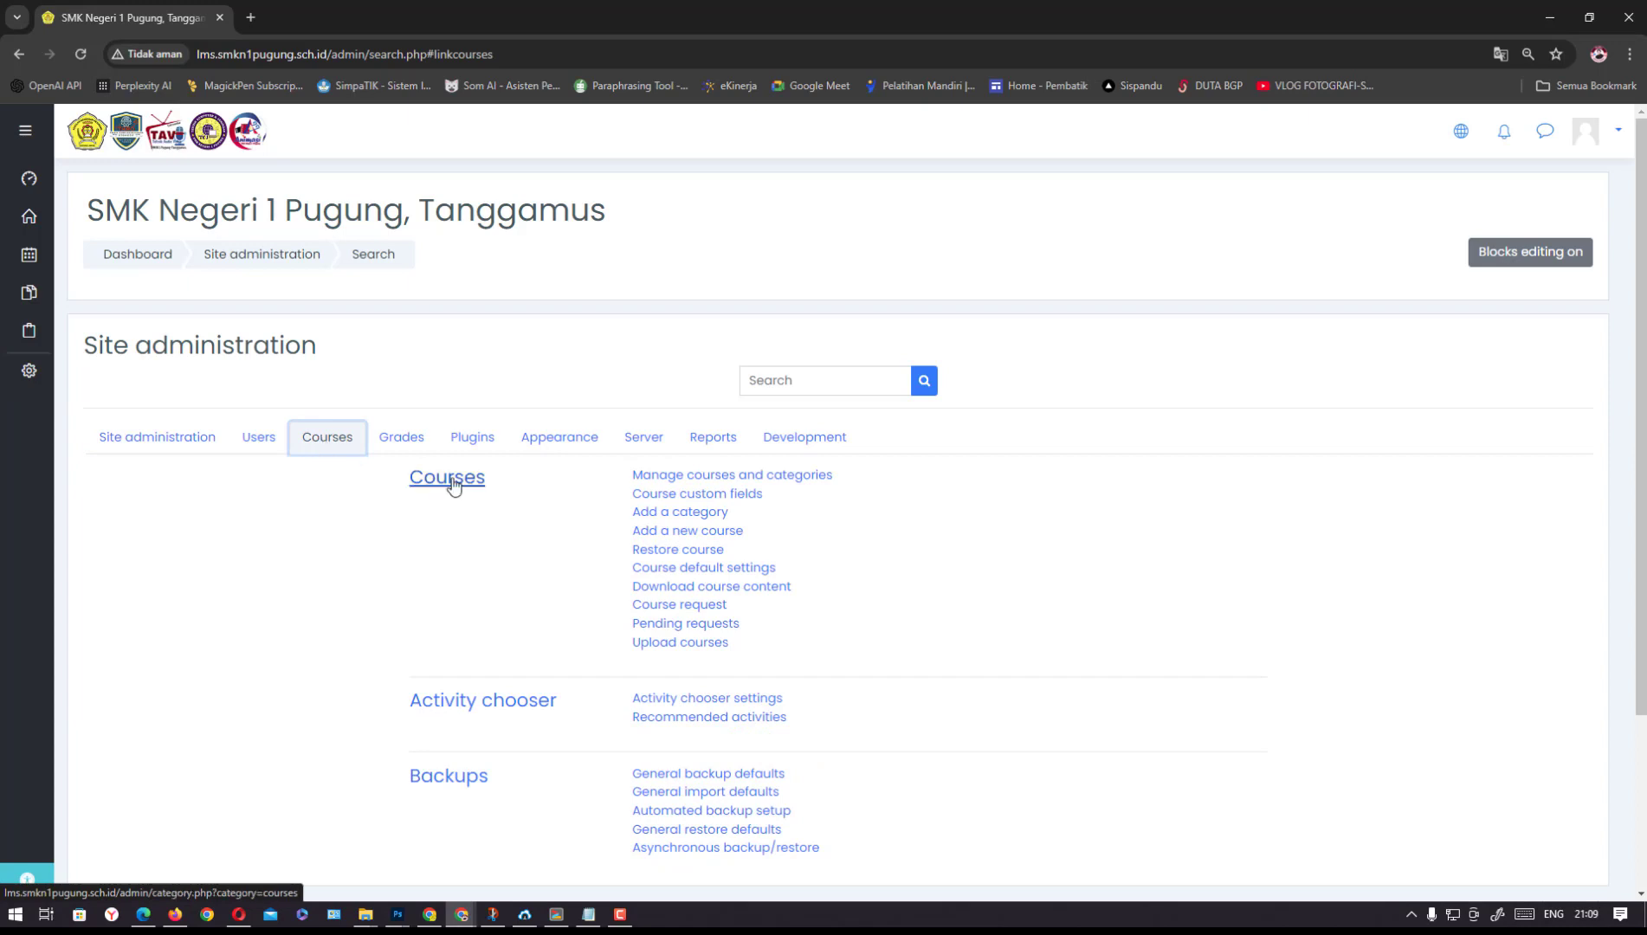
pyautogui.click(725, 476)
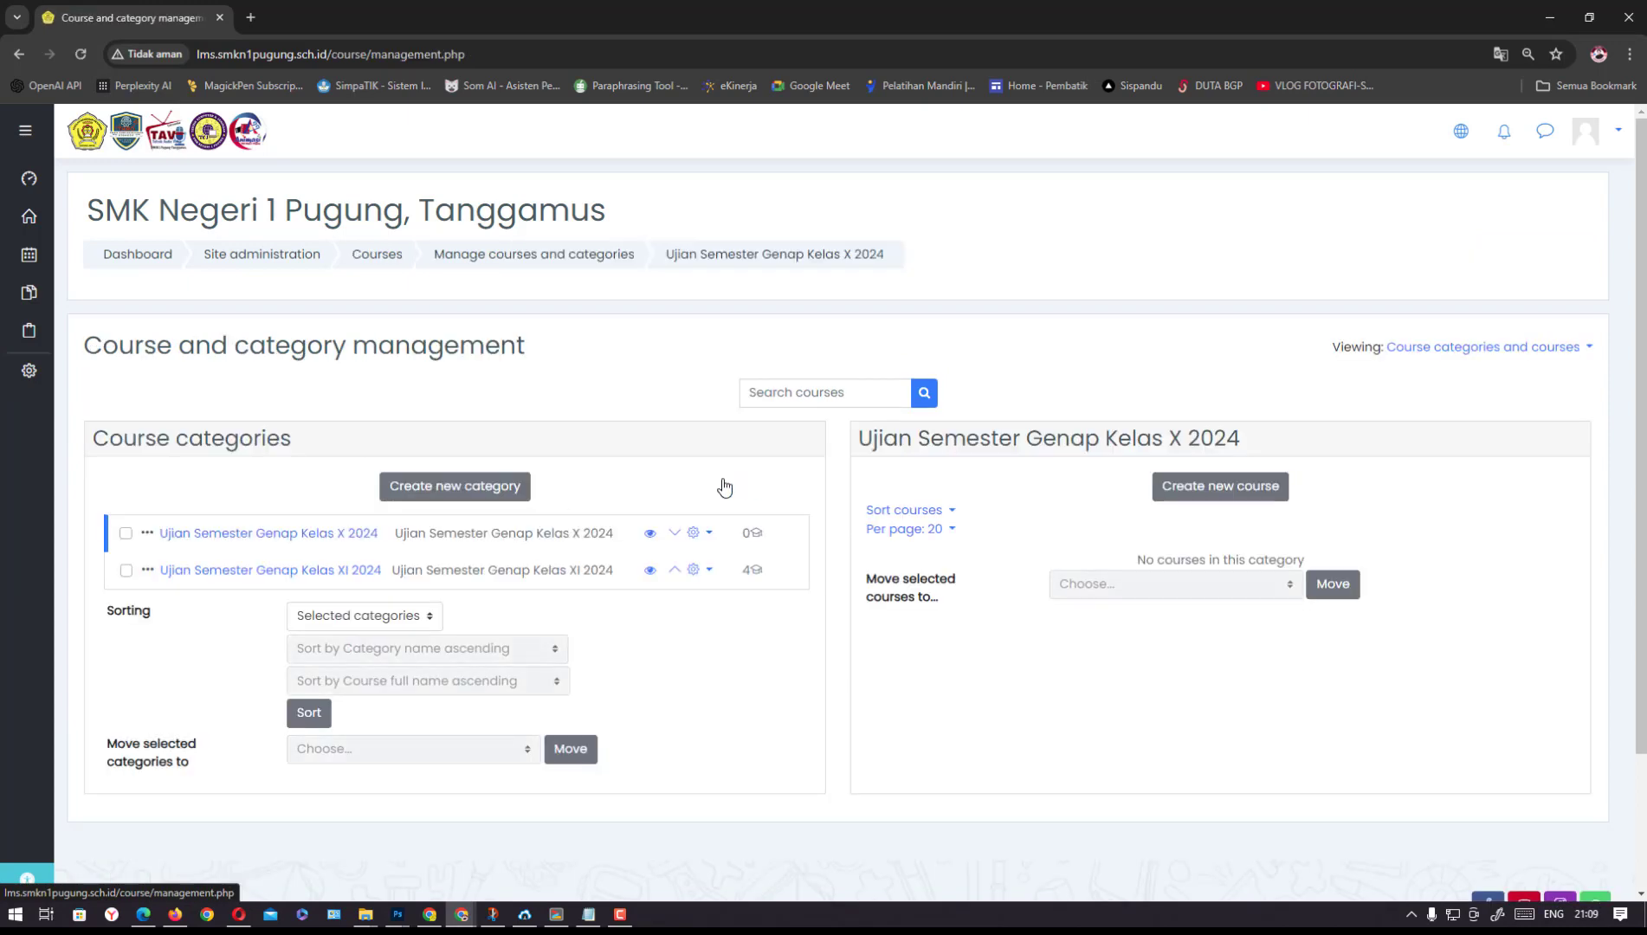
pyautogui.click(321, 535)
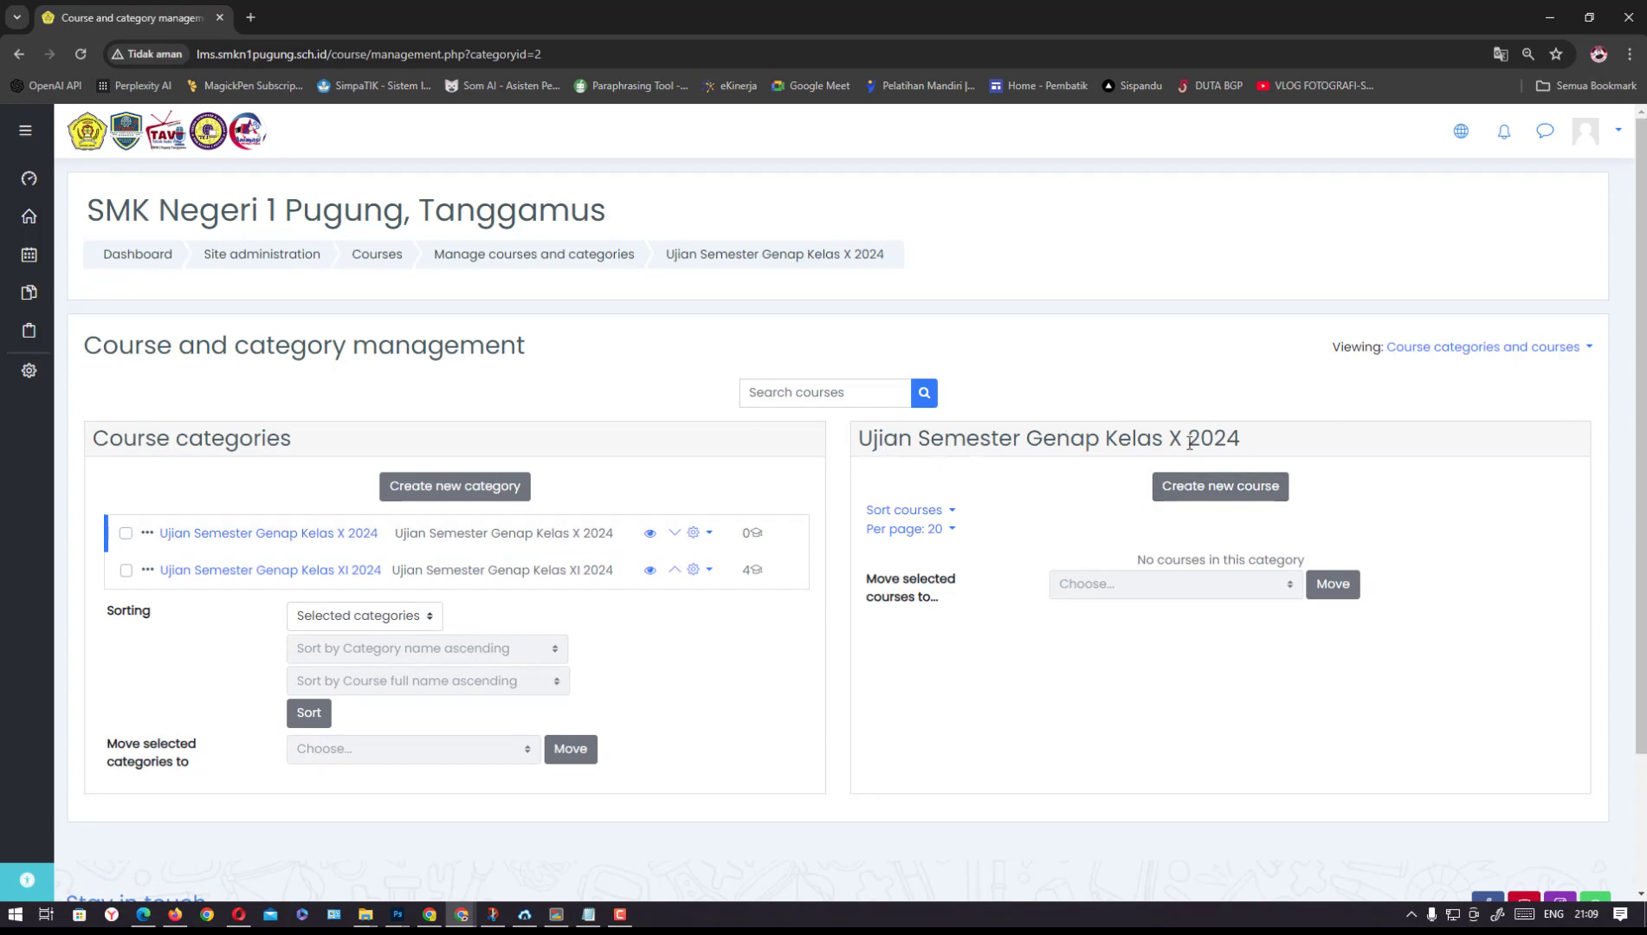
pyautogui.click(1245, 492)
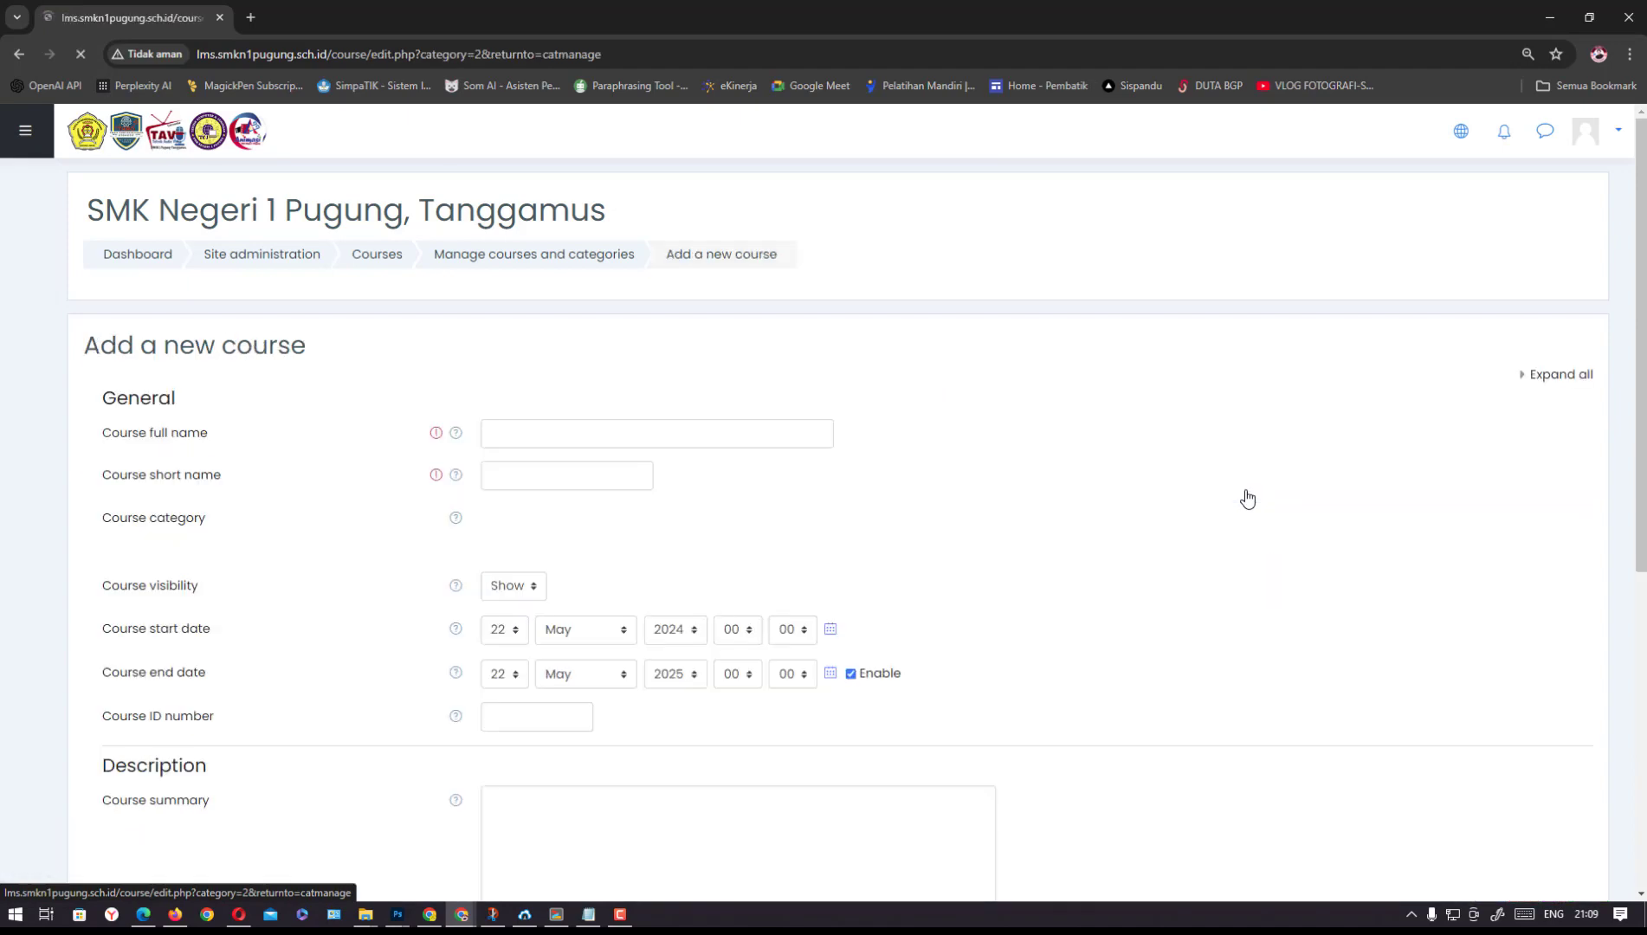
# Enter "Informatika" as both the full name and the short name of the new course
pyautogui.click(588, 437)
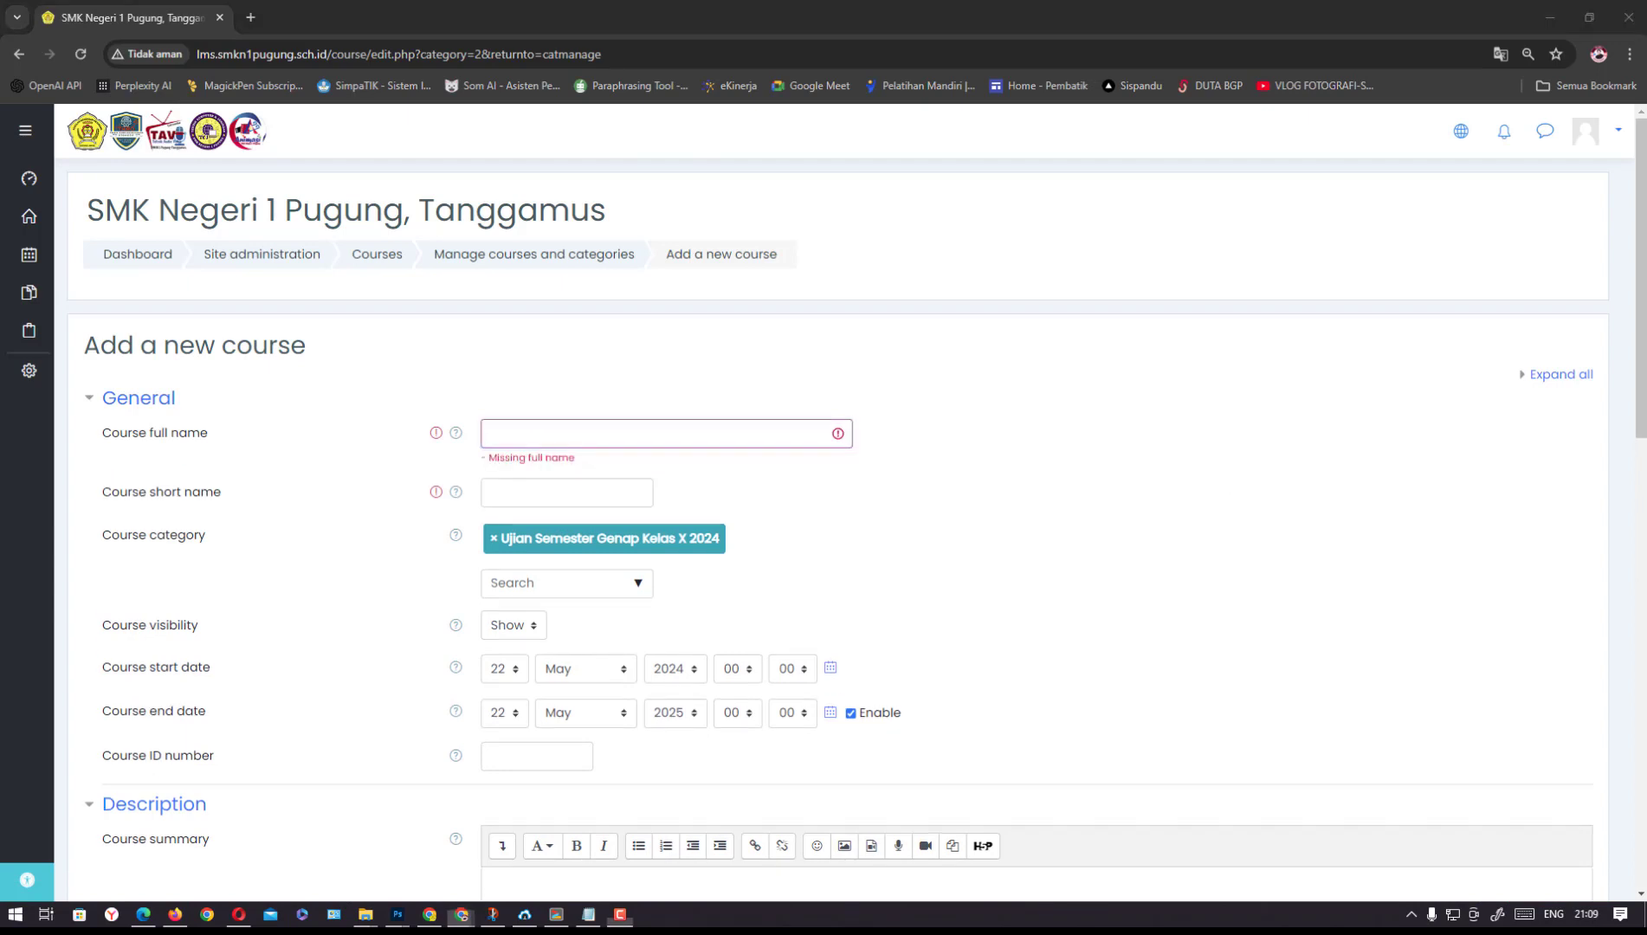
pyautogui.click(535, 442)
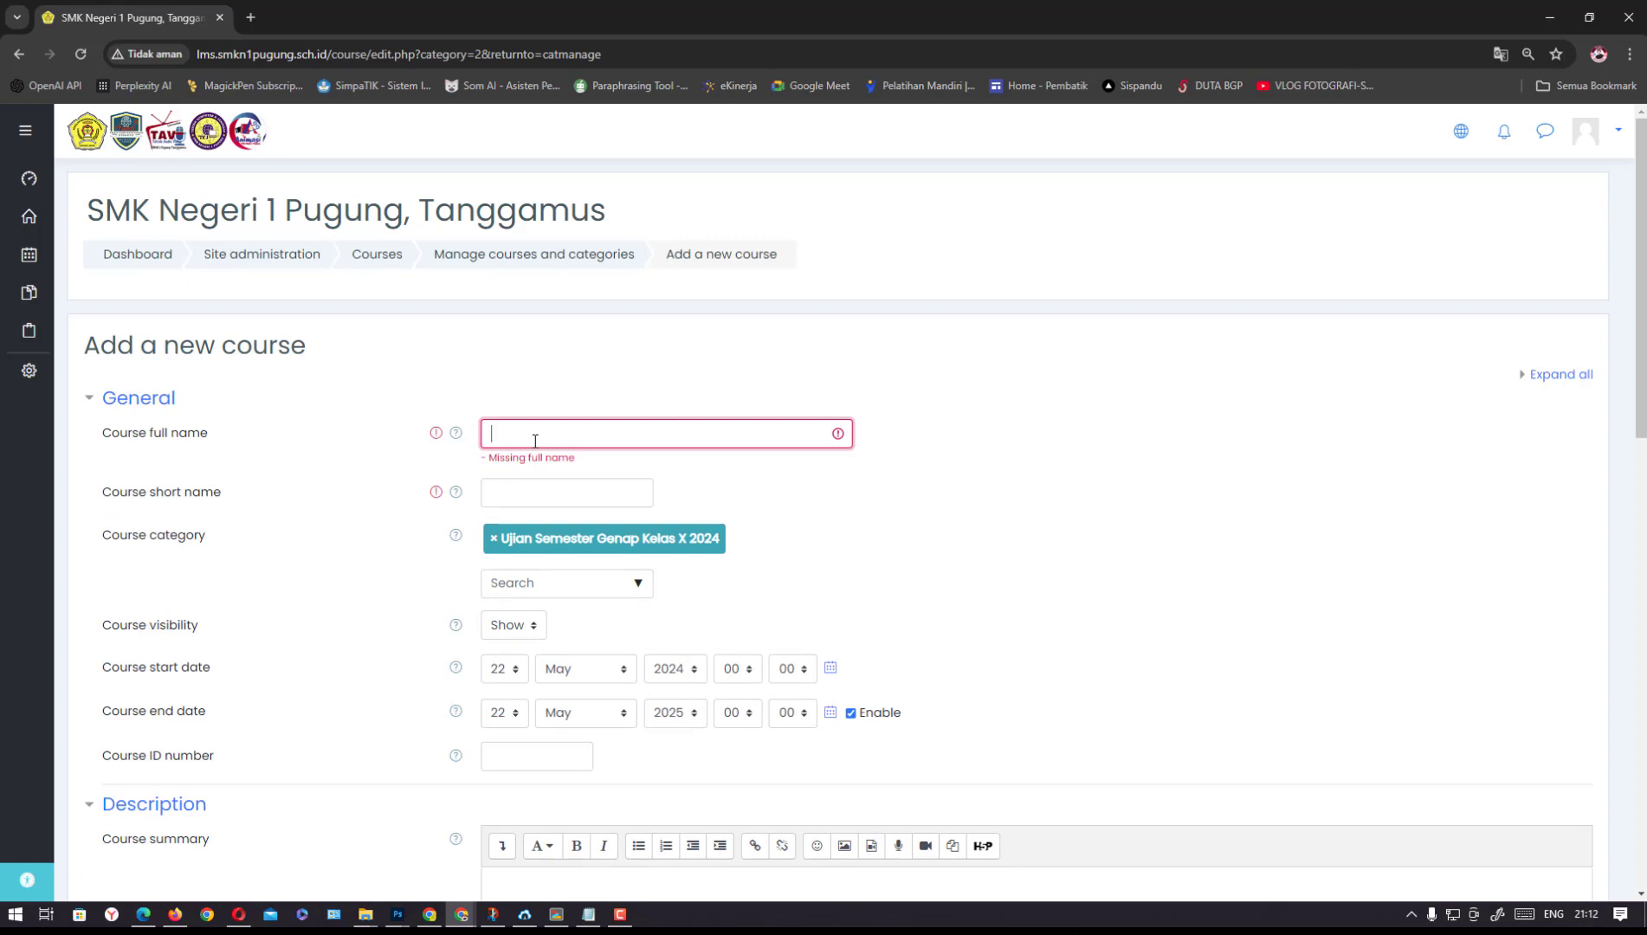
pyautogui.write('Informatika')
pyautogui.moveTo(558, 432); pyautogui.dragTo(412, 432)
pyautogui.hotkey('ctrl', 'c')
pyautogui.click(507, 496)
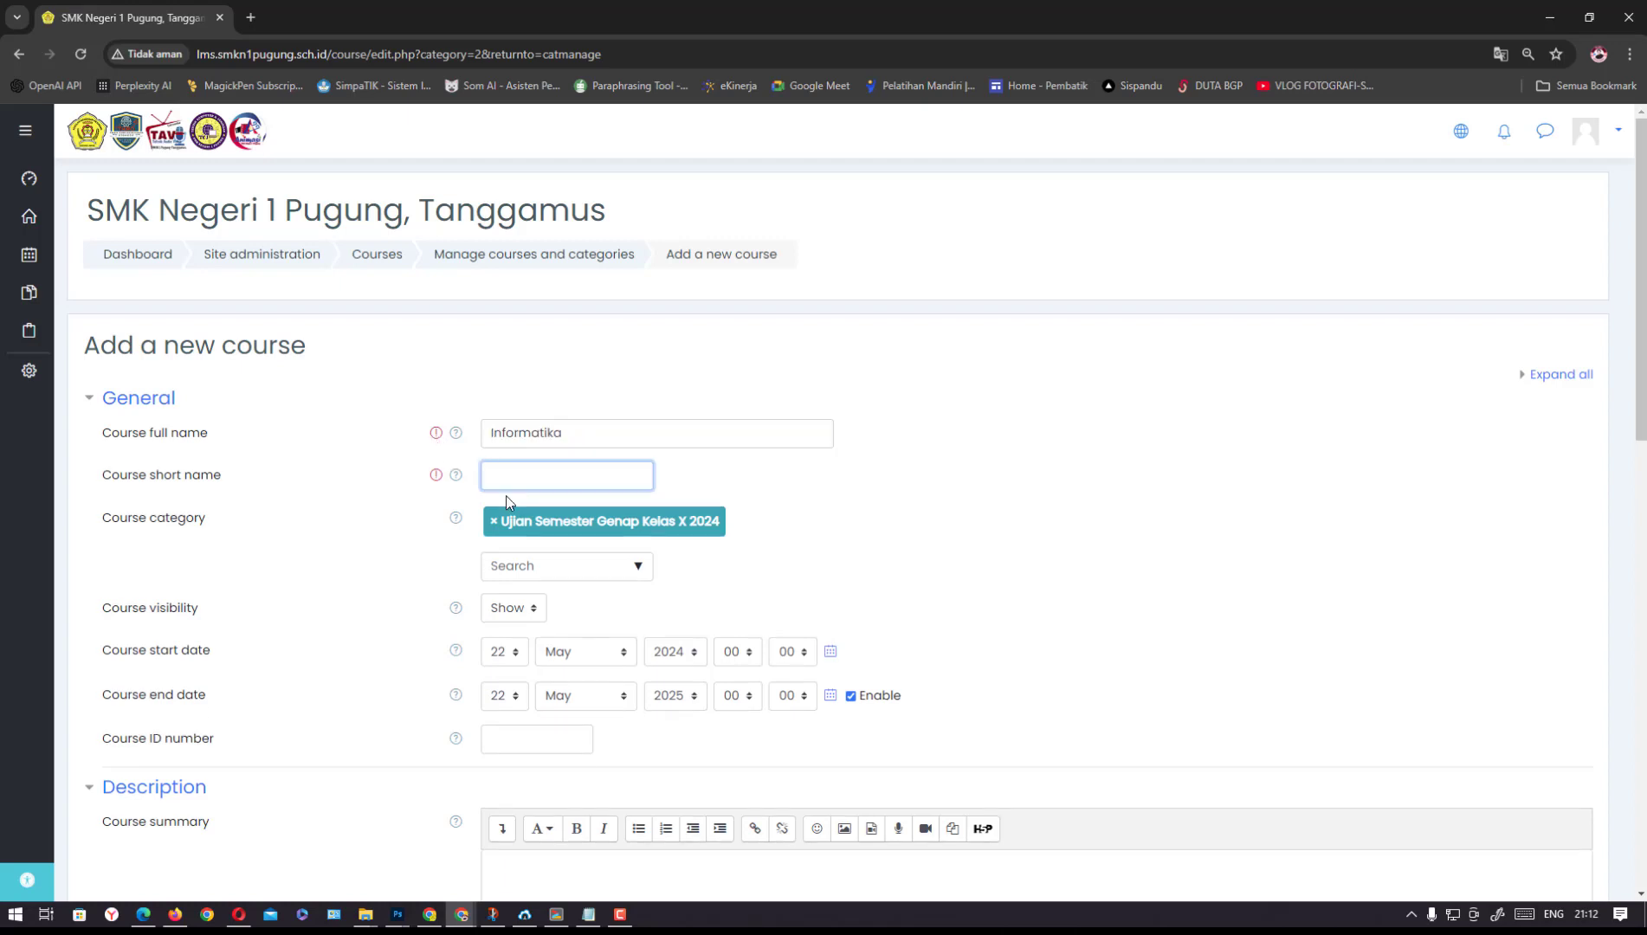
pyautogui.hotkey('ctrl', 'v')
pyautogui.click(637, 568)
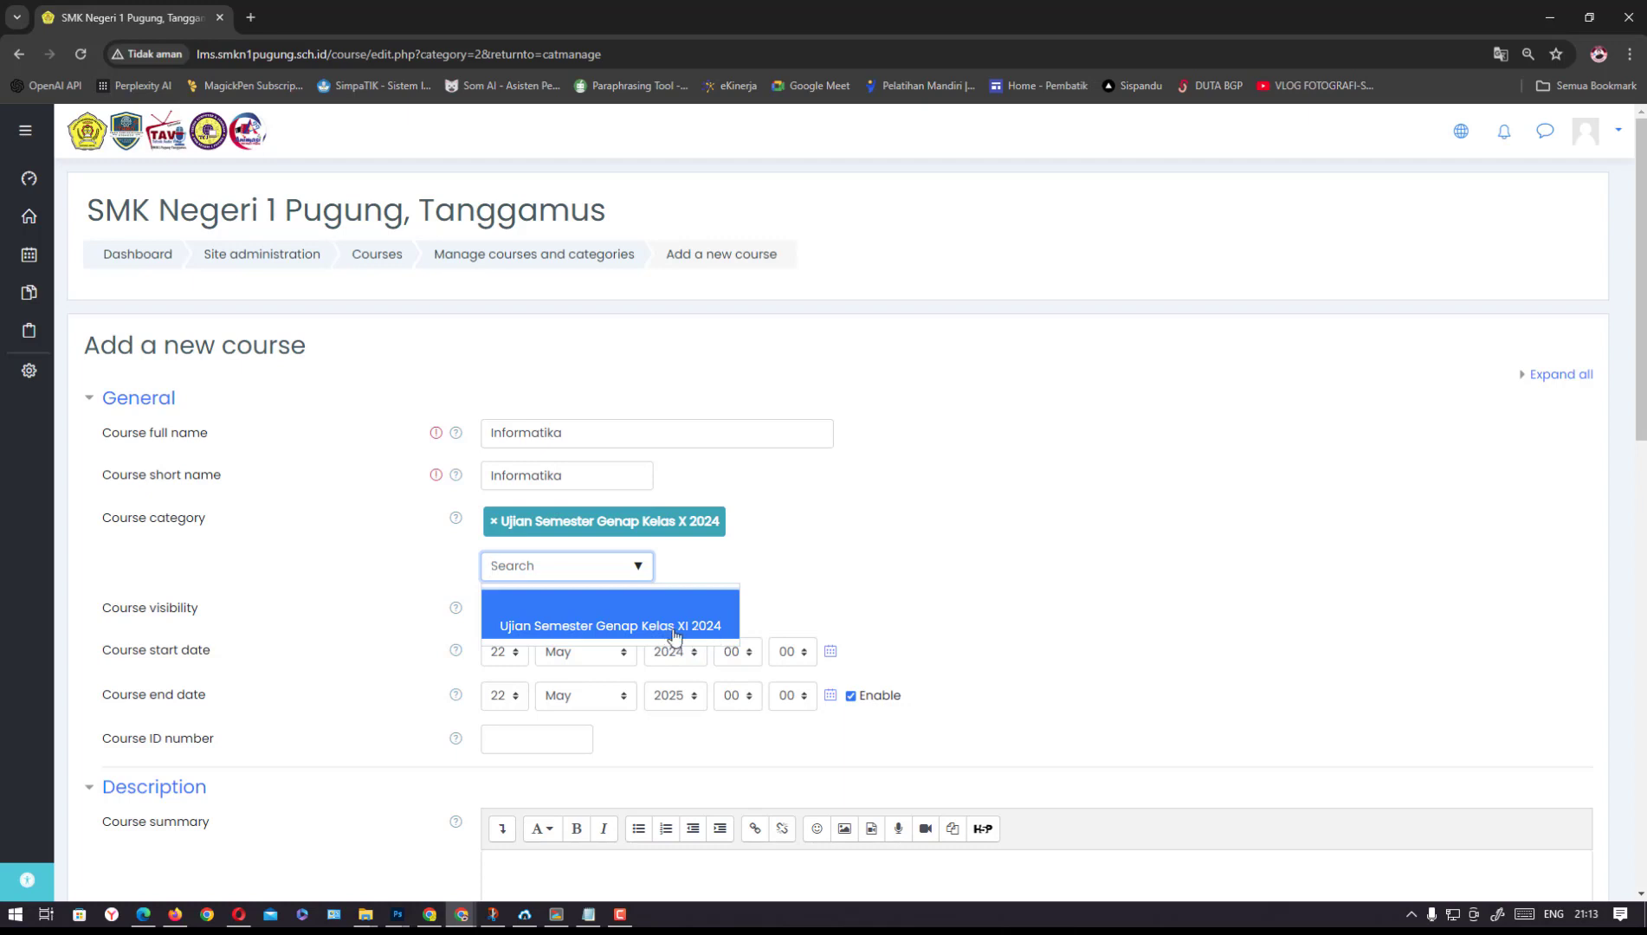
pyautogui.click(691, 566)
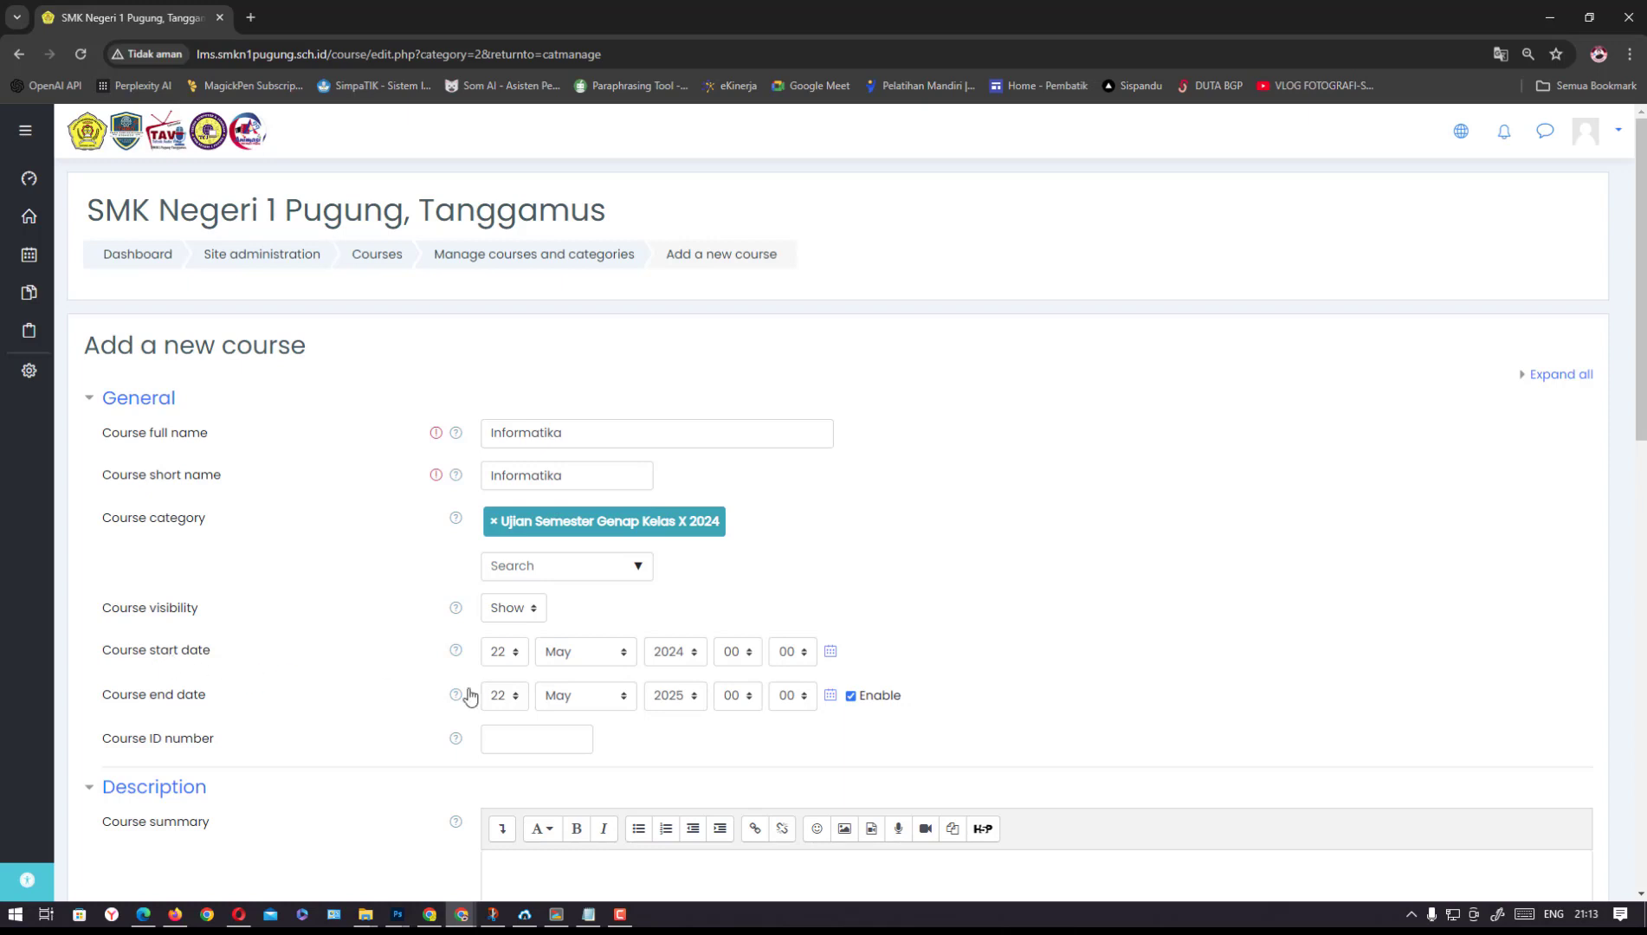
# Set the course start date to 20 May 2024 and disable the course end date
pyautogui.click(515, 652)
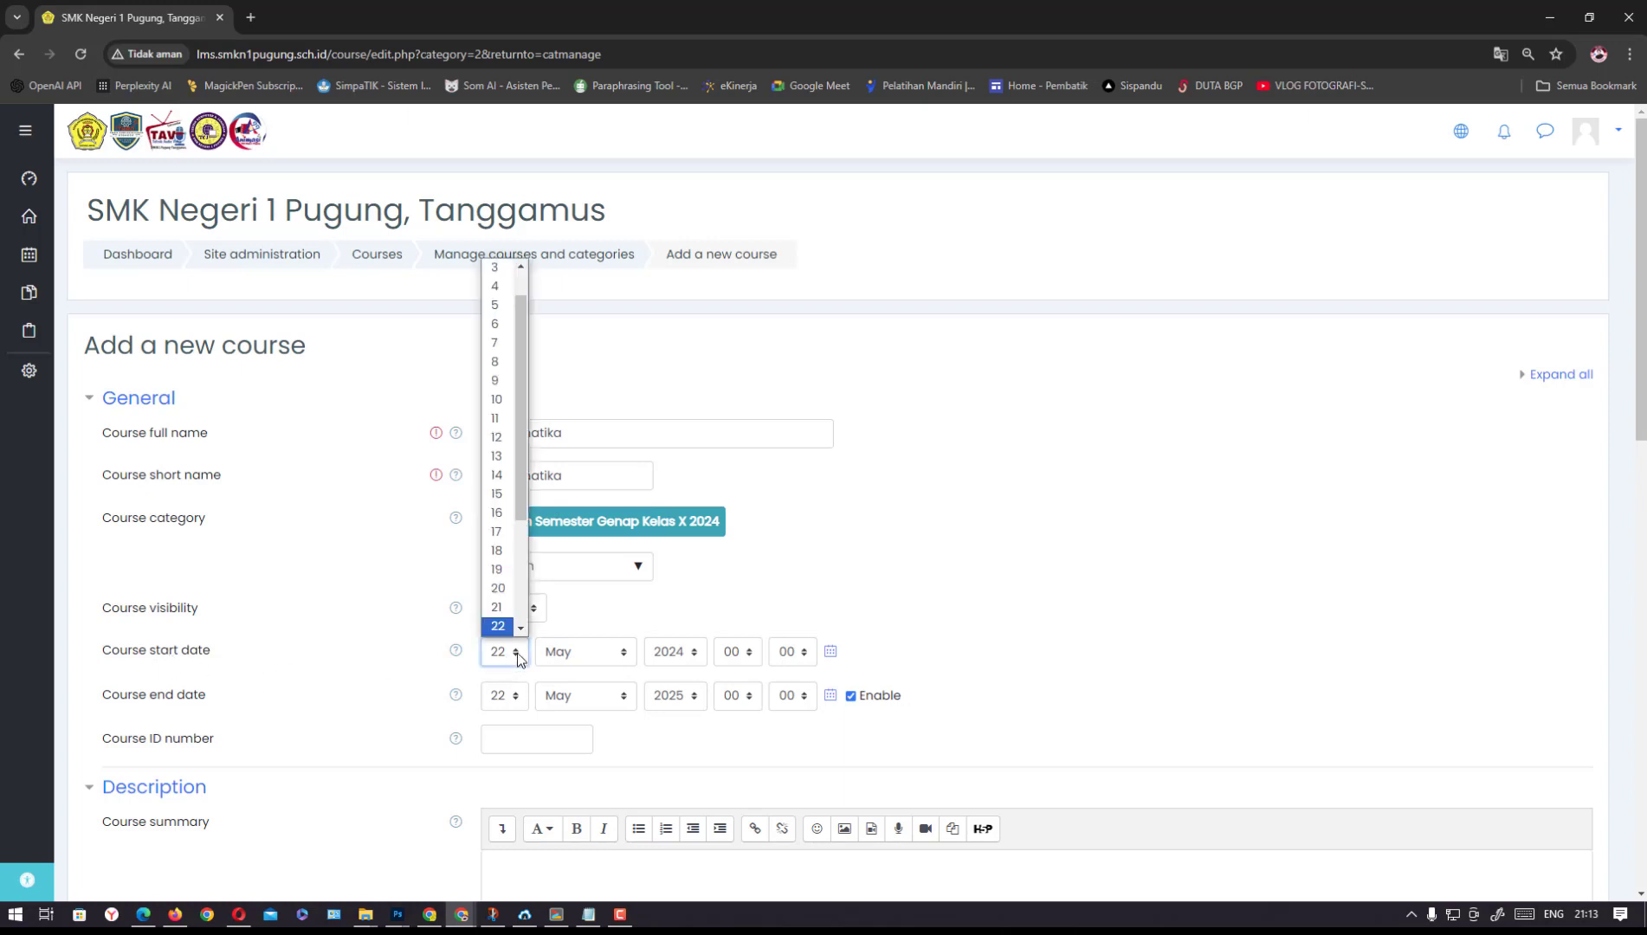
pyautogui.click(499, 589)
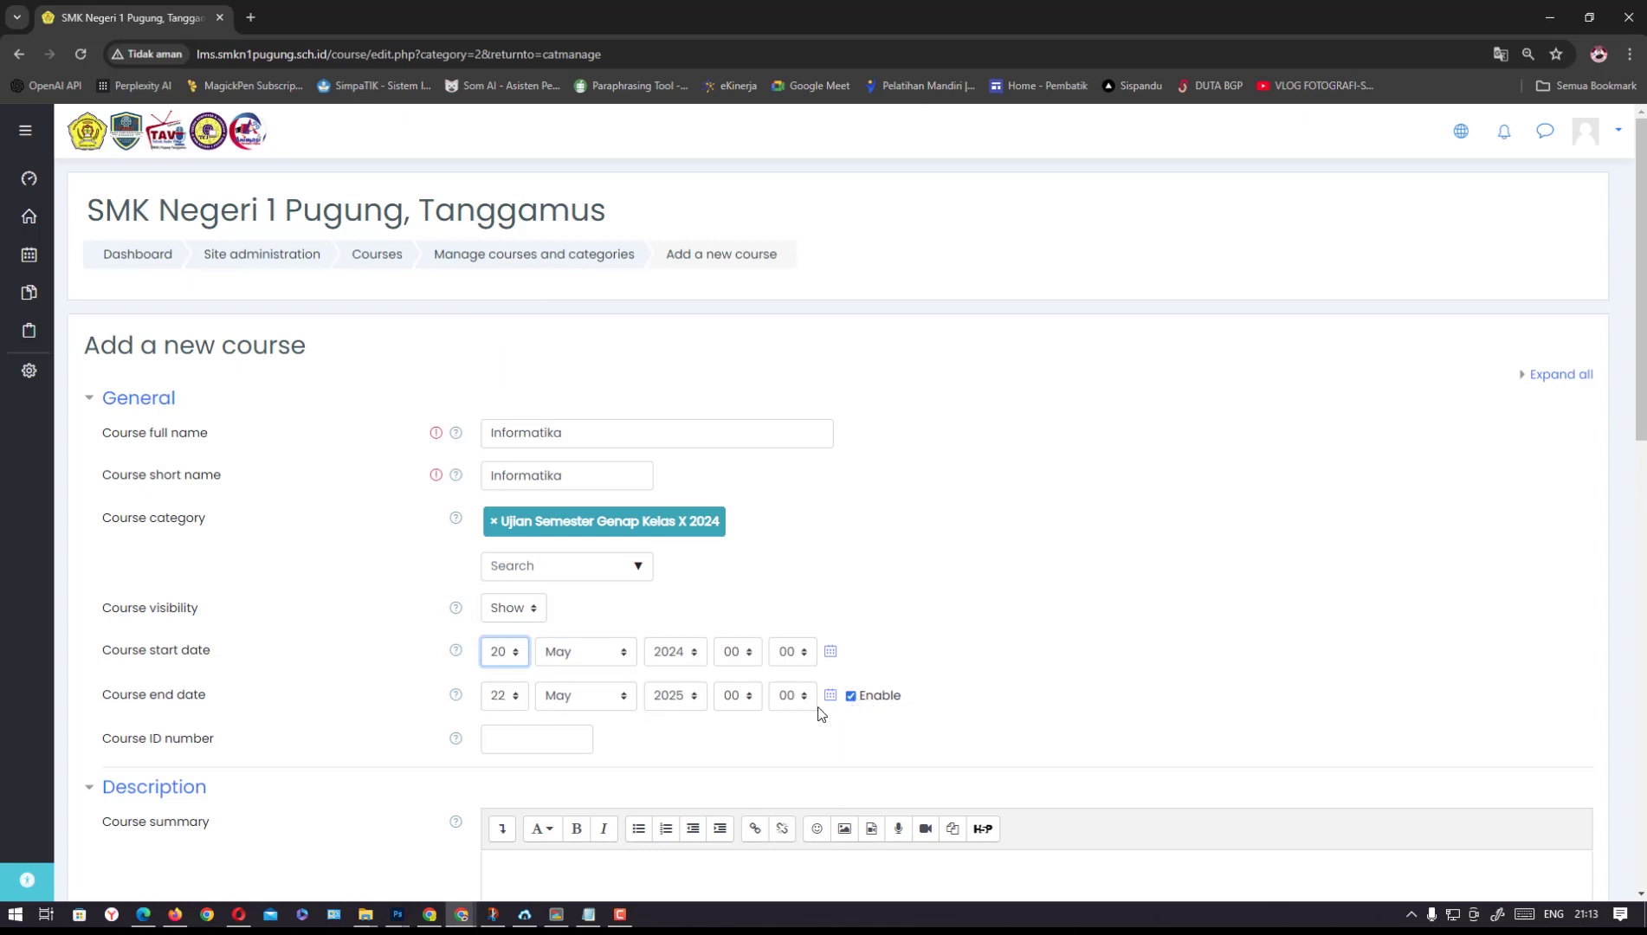
pyautogui.click(852, 700)
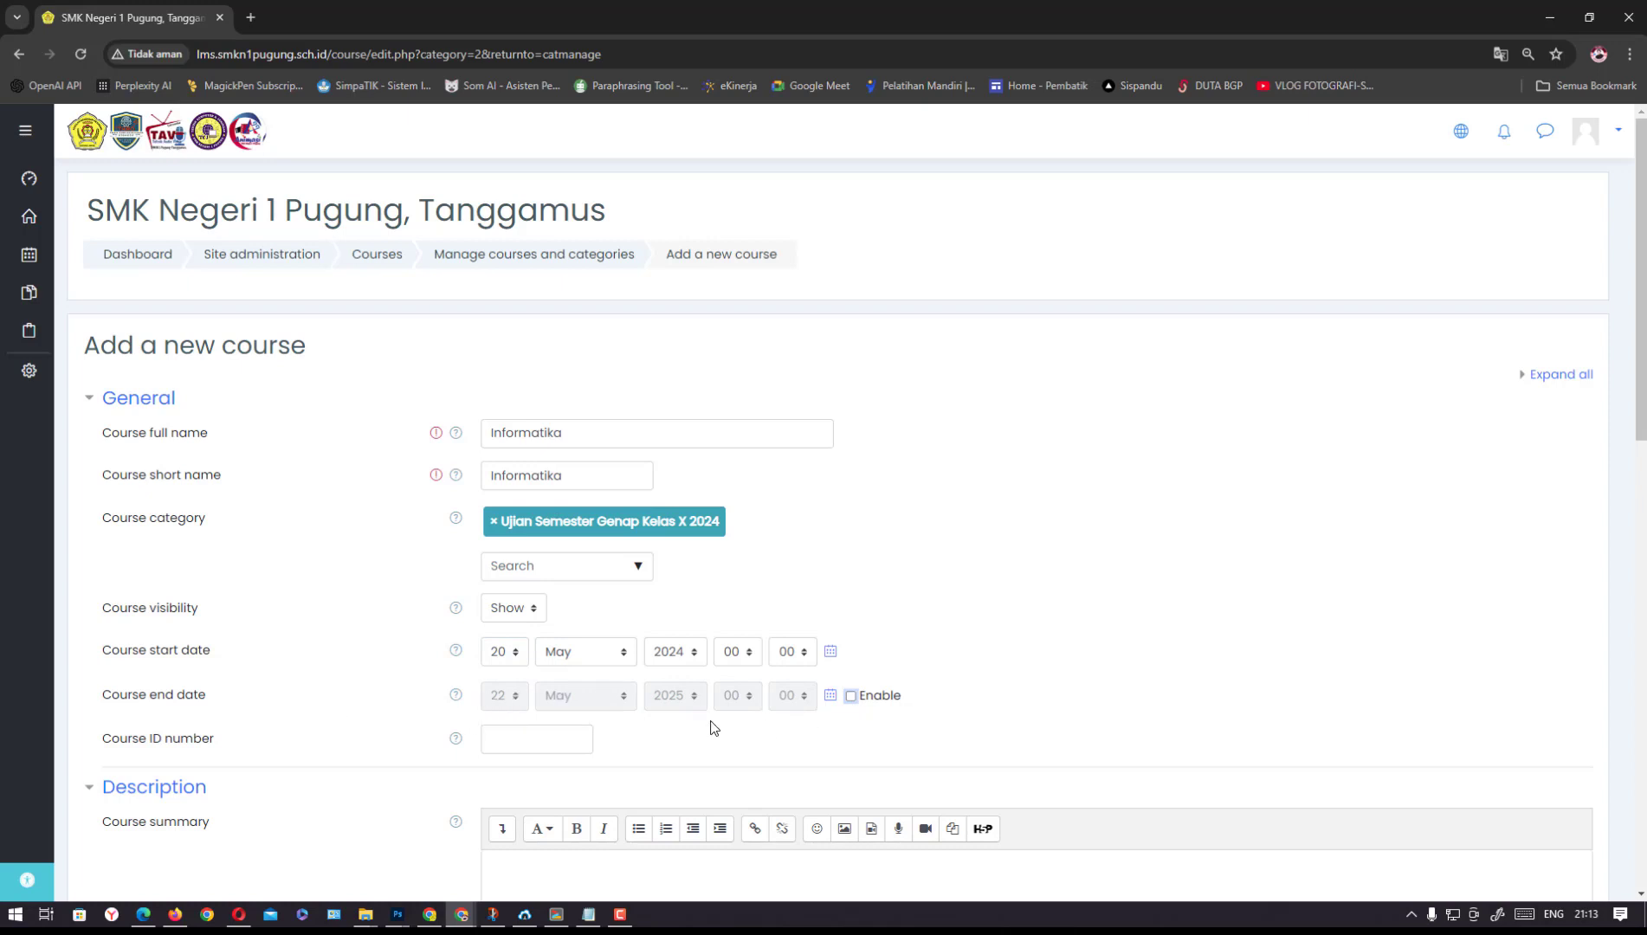
pyautogui.click(851, 700)
pyautogui.click(516, 698)
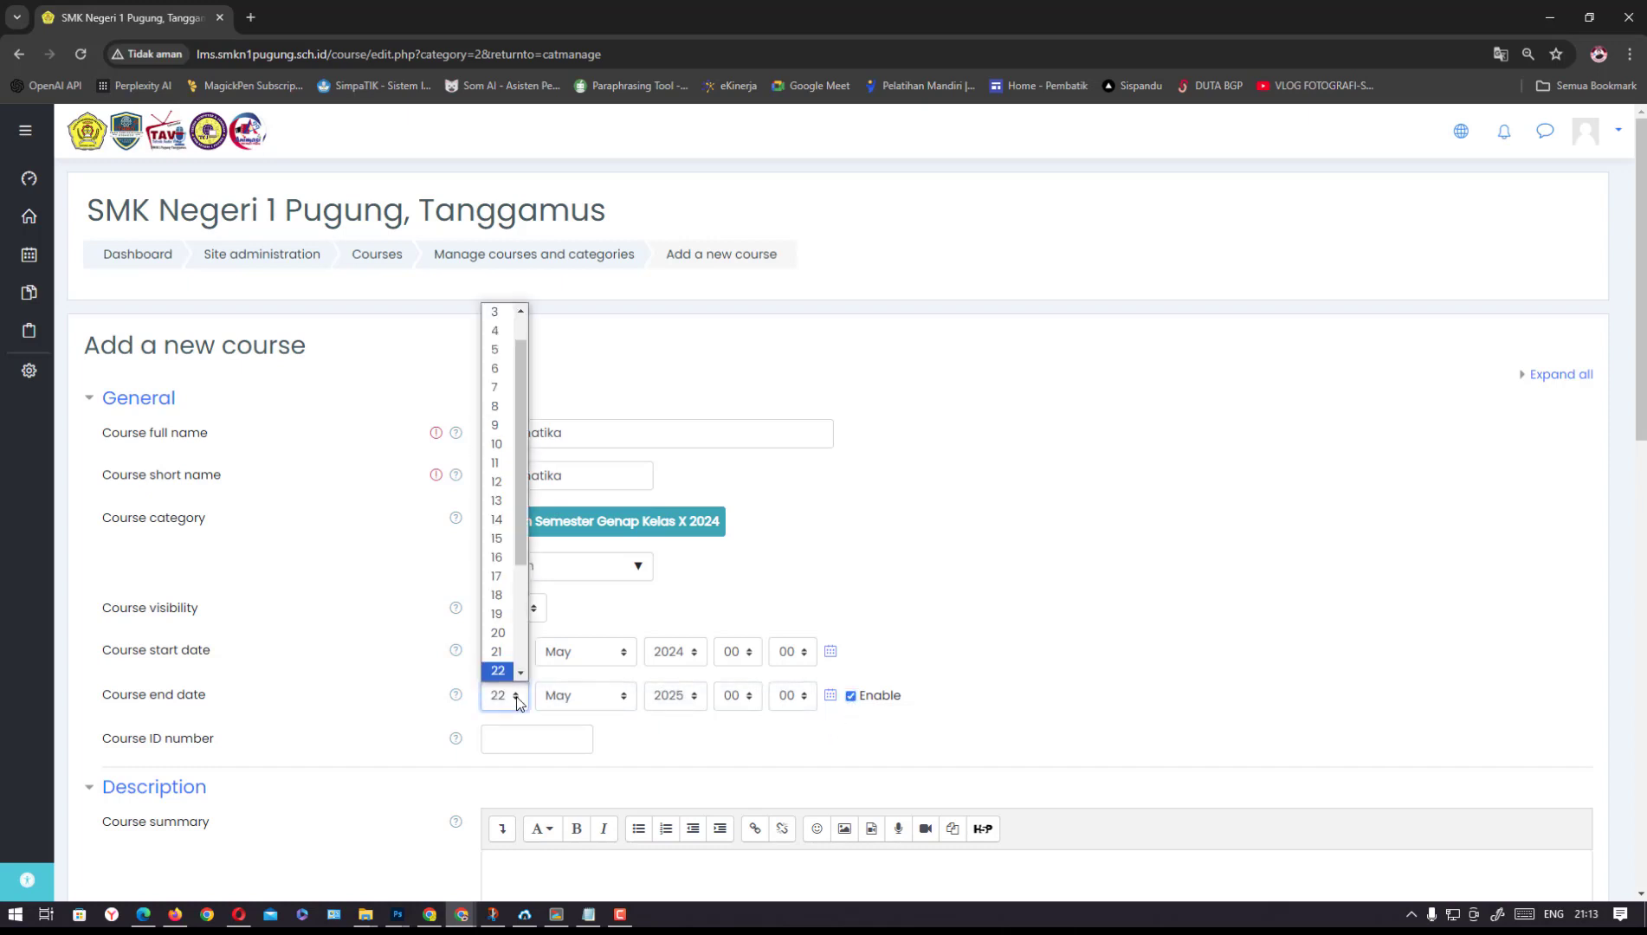
pyautogui.moveTo(519, 542); pyautogui.dragTo(527, 641)
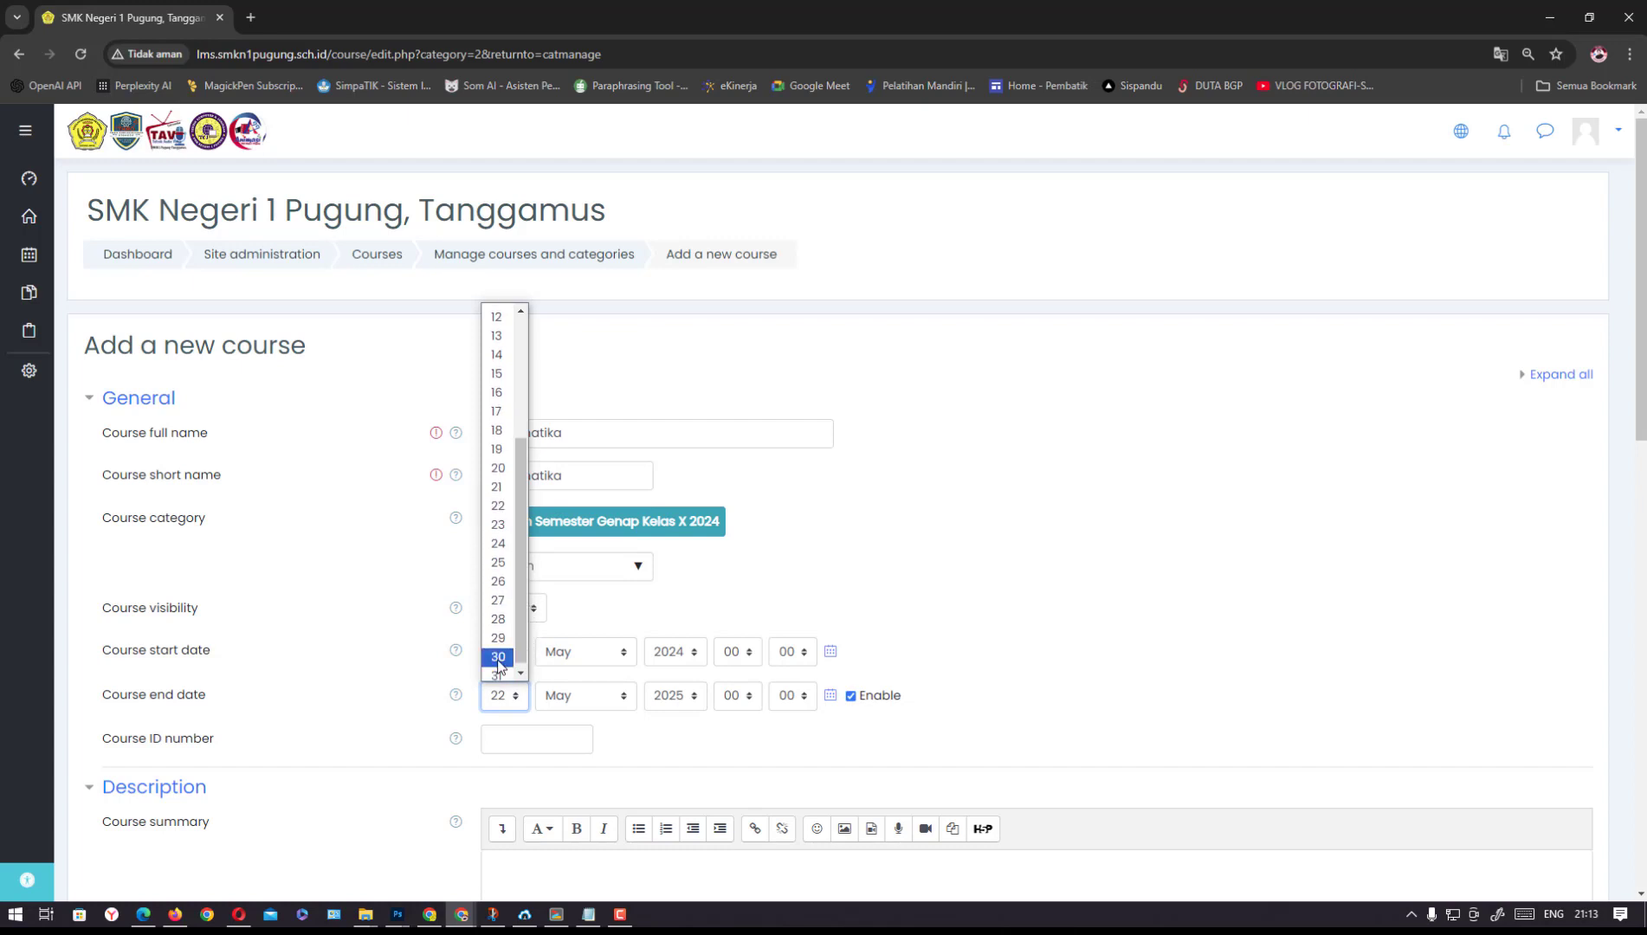
pyautogui.click(885, 629)
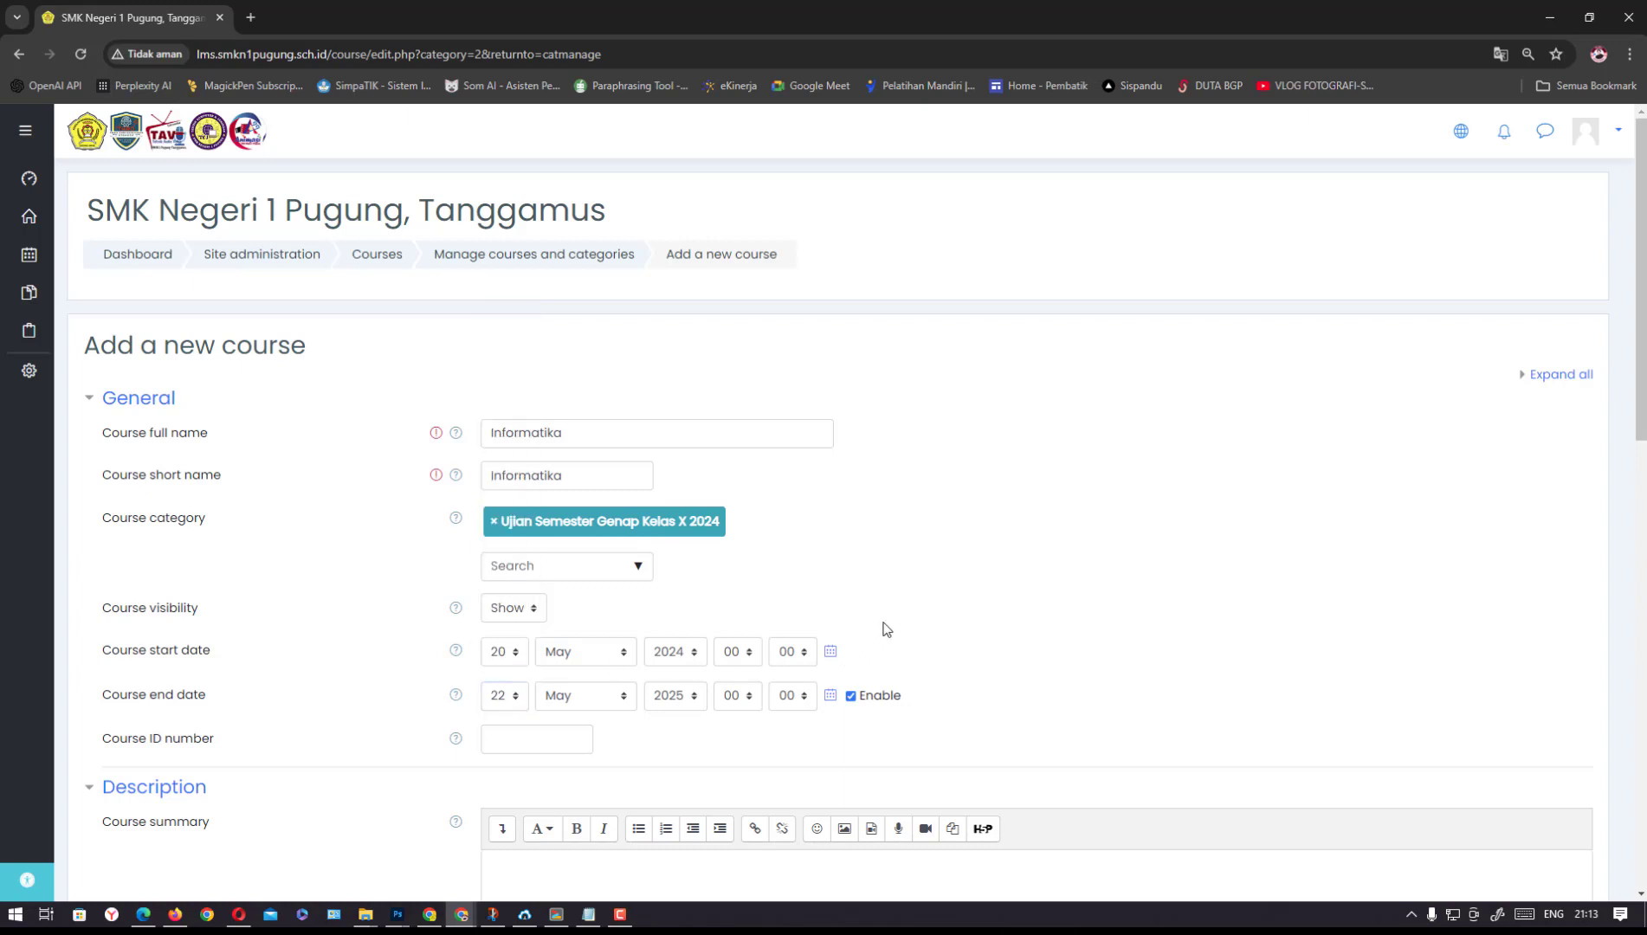
pyautogui.click(851, 697)
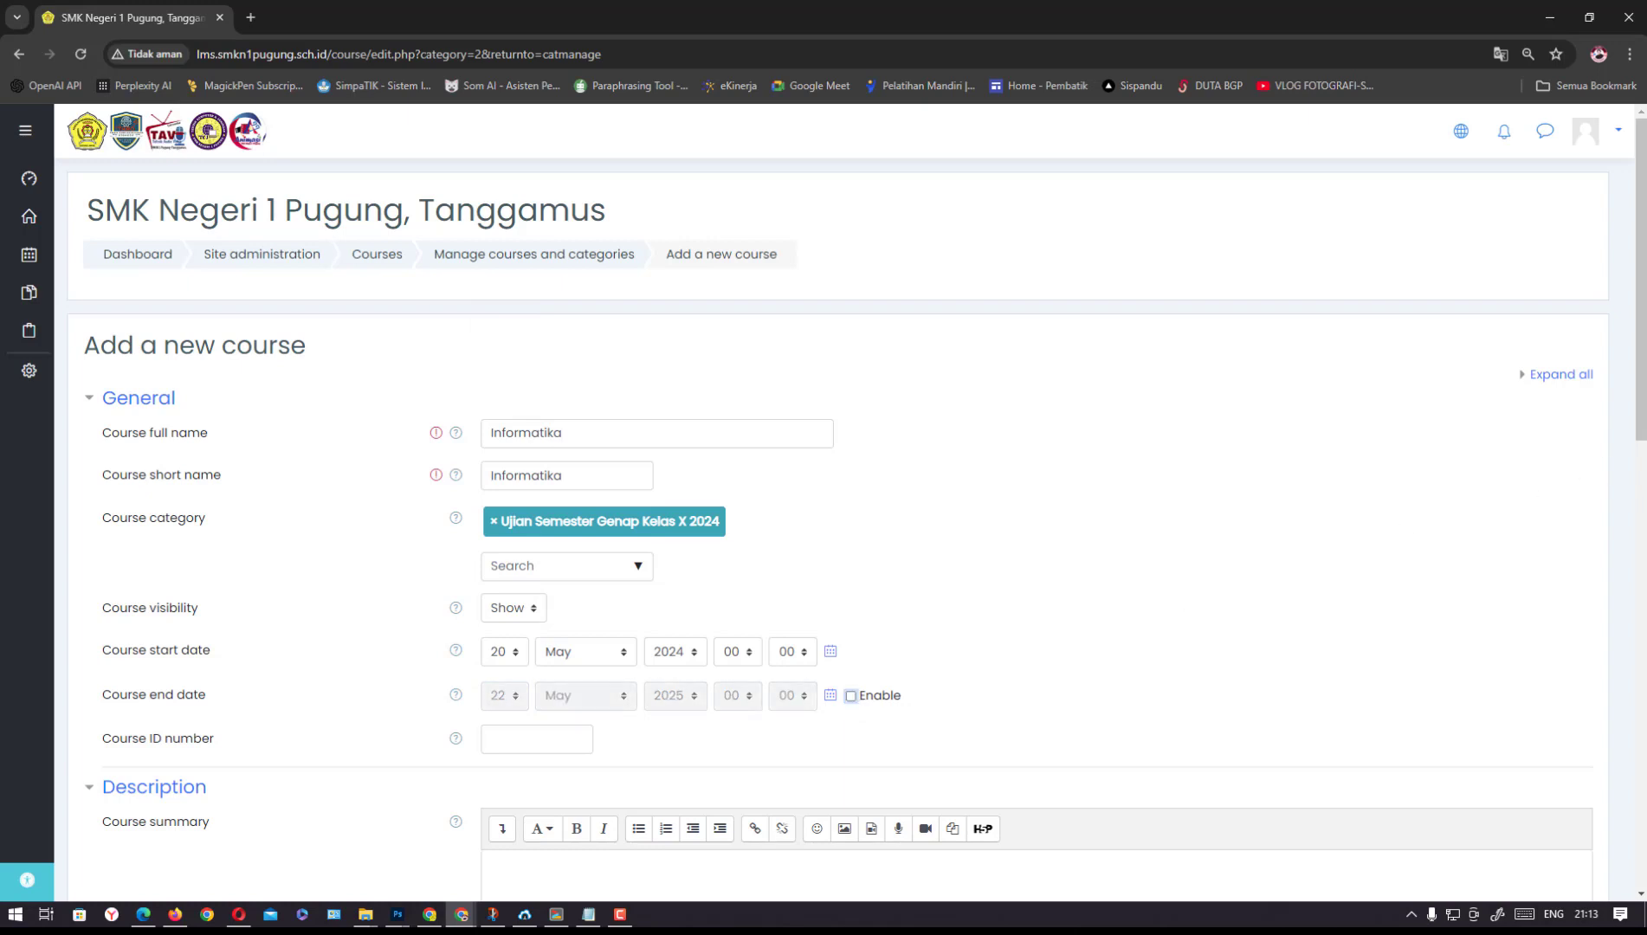
# Save the Informatika course and display it
pyautogui.moveTo(1639, 436); pyautogui.dragTo(1632, 788)
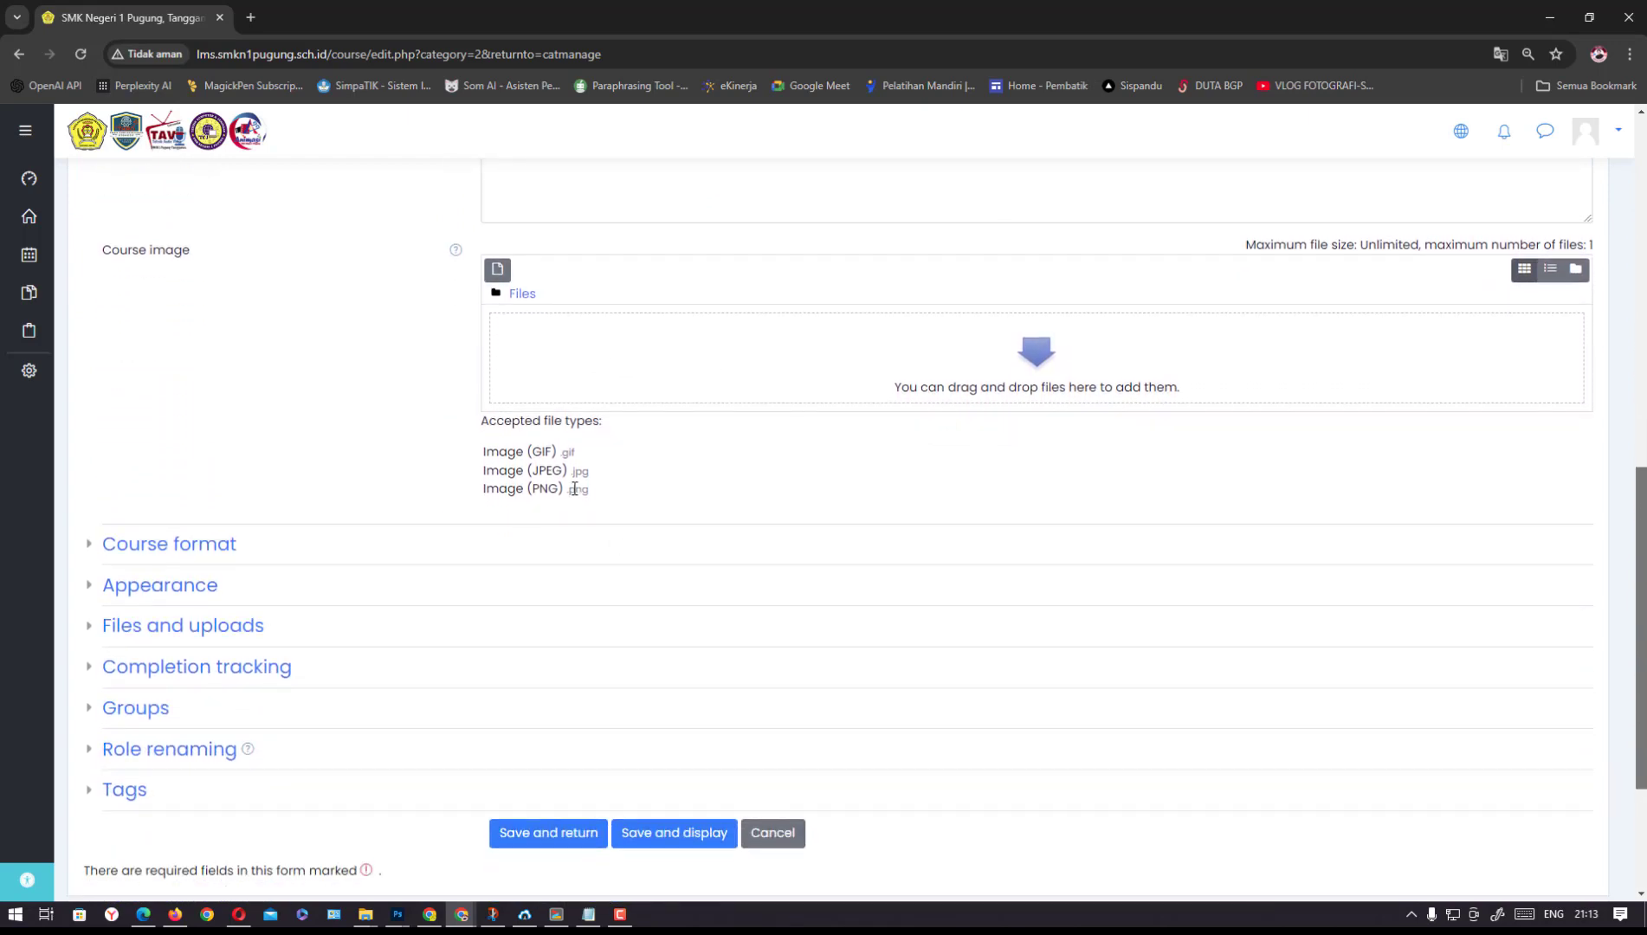
pyautogui.click(681, 833)
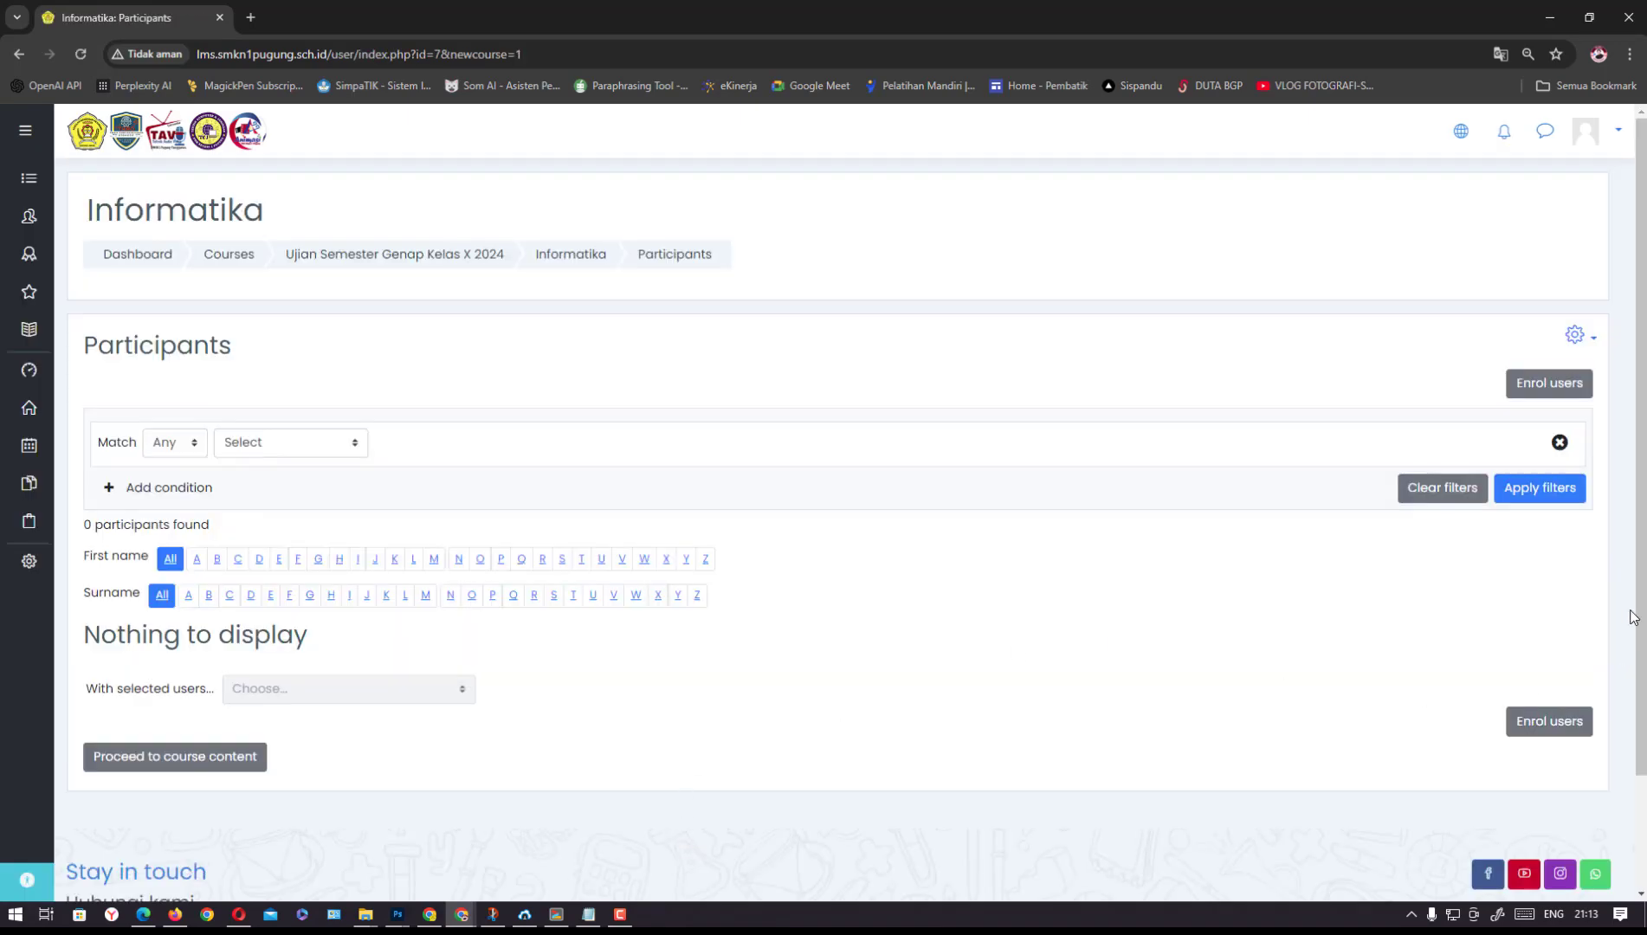
pyautogui.moveTo(1642, 592)
pyautogui.mouseDown()
pyautogui.moveTo(1643, 677)
pyautogui.moveTo(1642, 596)
pyautogui.mouseUp()
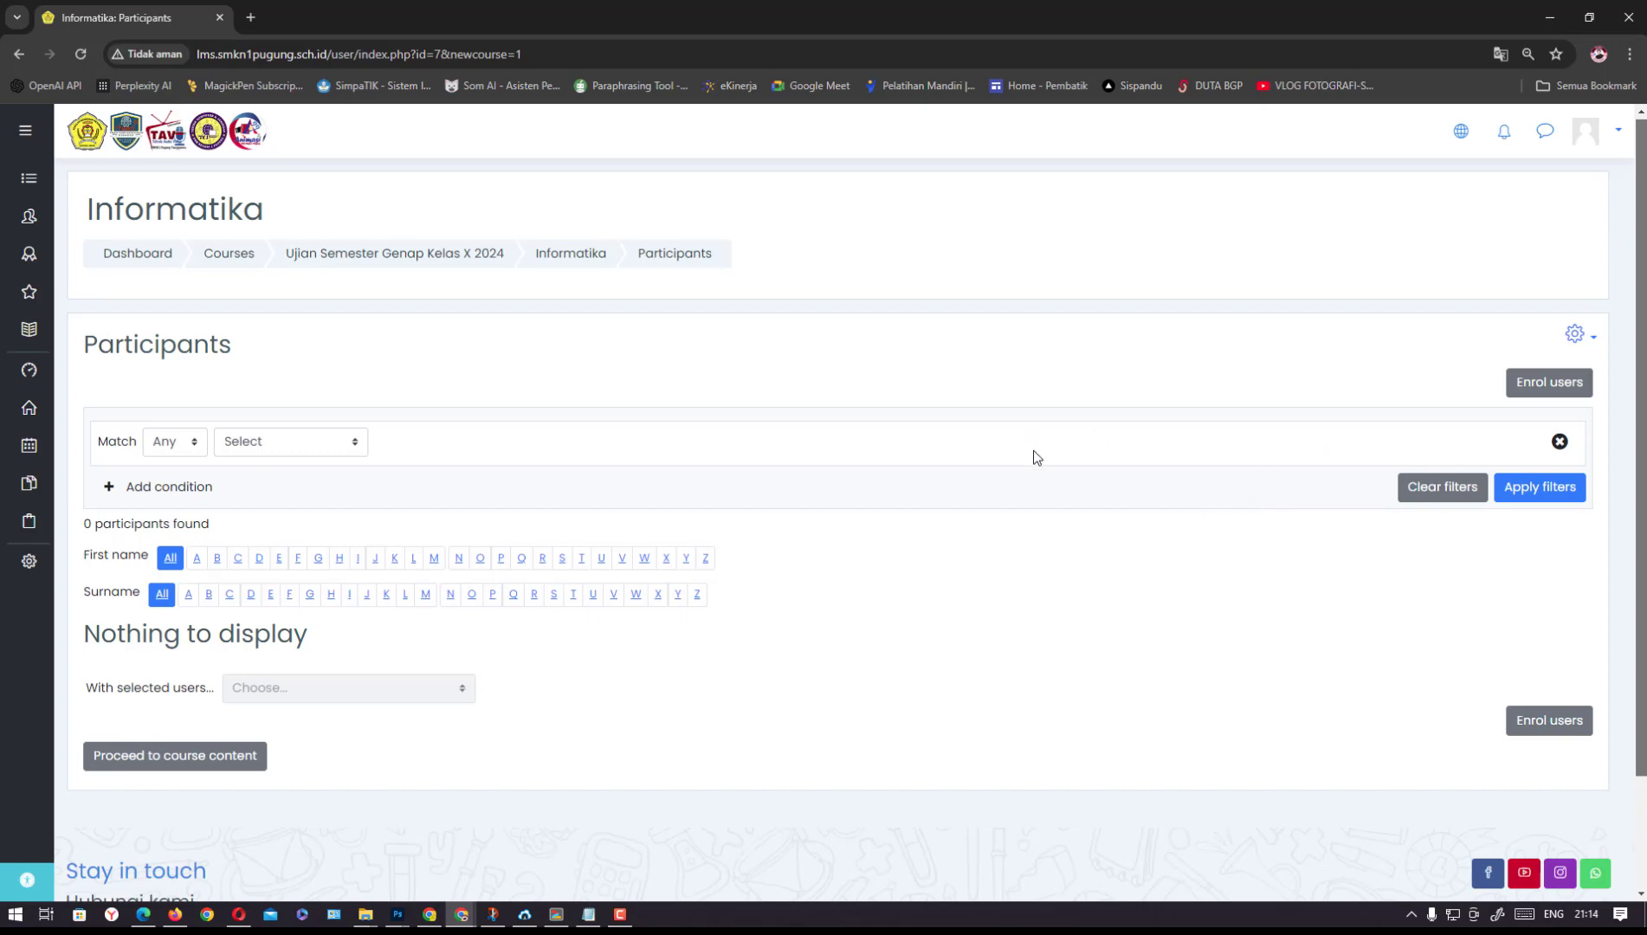
# Enrol the cohorts 10 ANIMASI, 10 TAV, 10 TKJ and 10 TKR in the Informatika course as students
pyautogui.click(1532, 386)
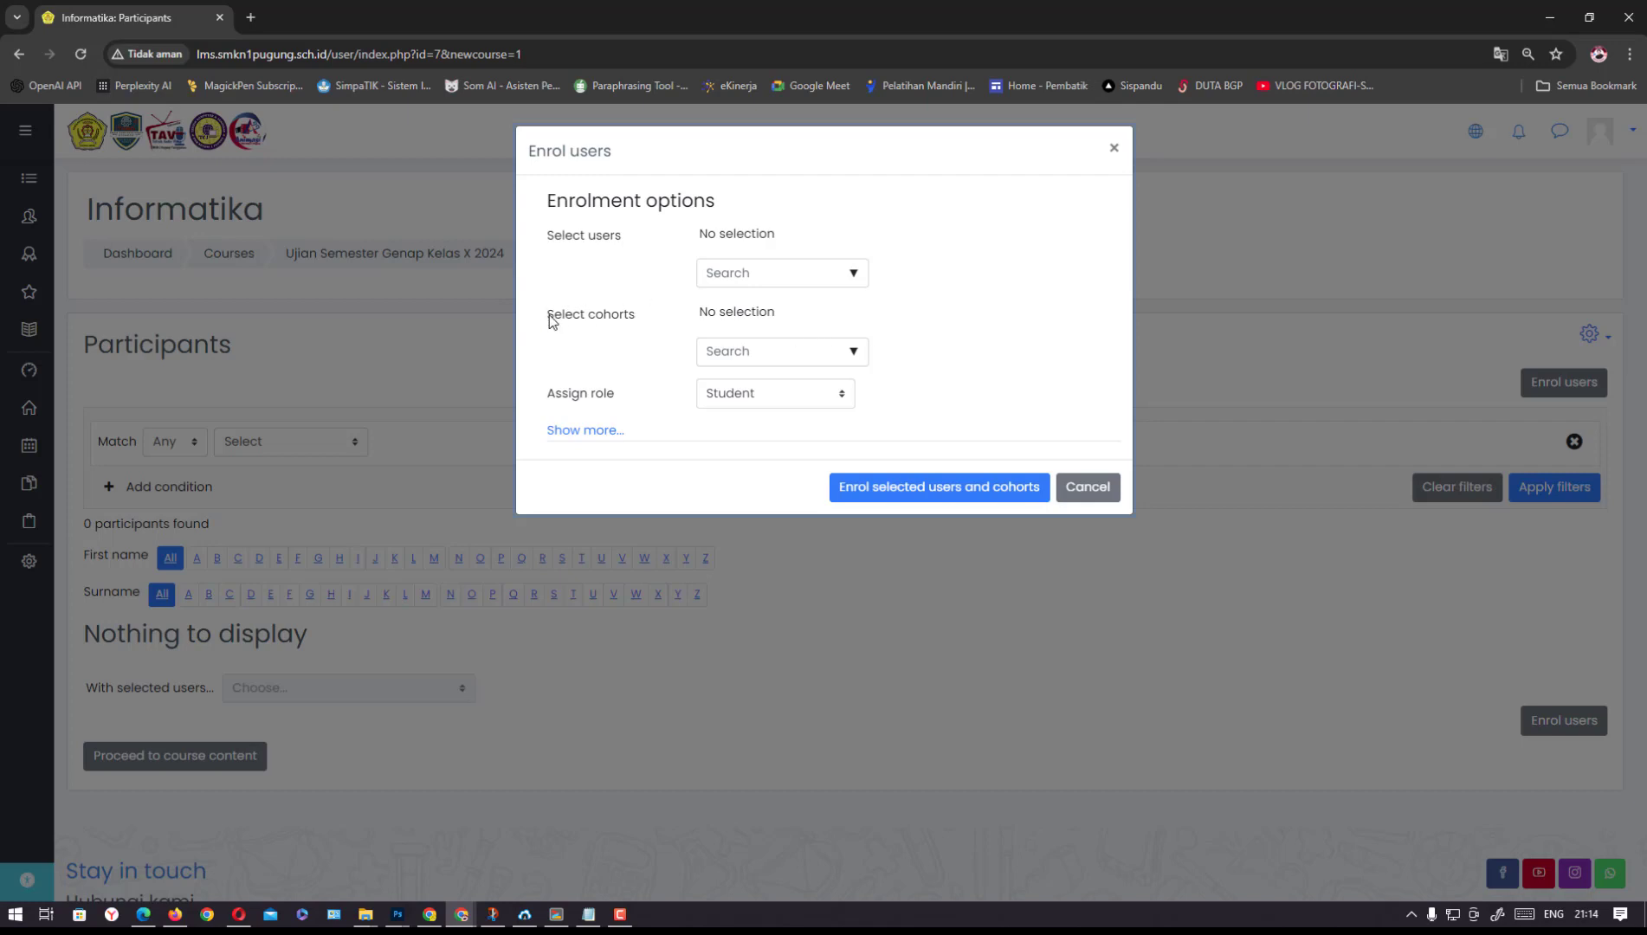
pyautogui.moveTo(549, 318); pyautogui.dragTo(636, 325)
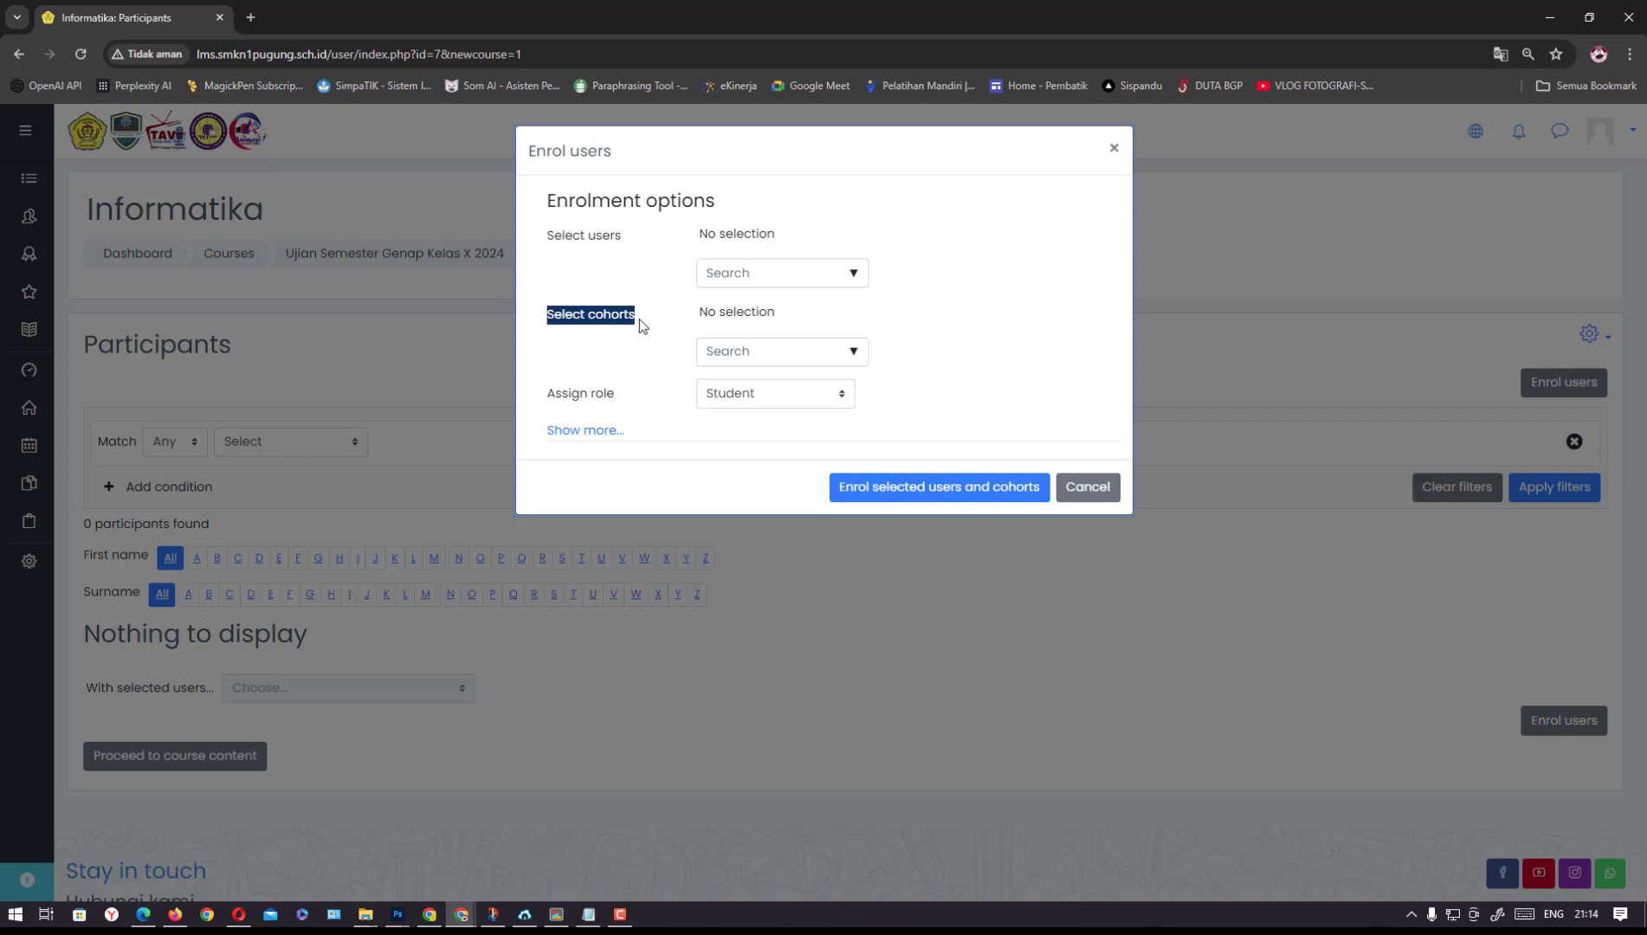
pyautogui.click(755, 355)
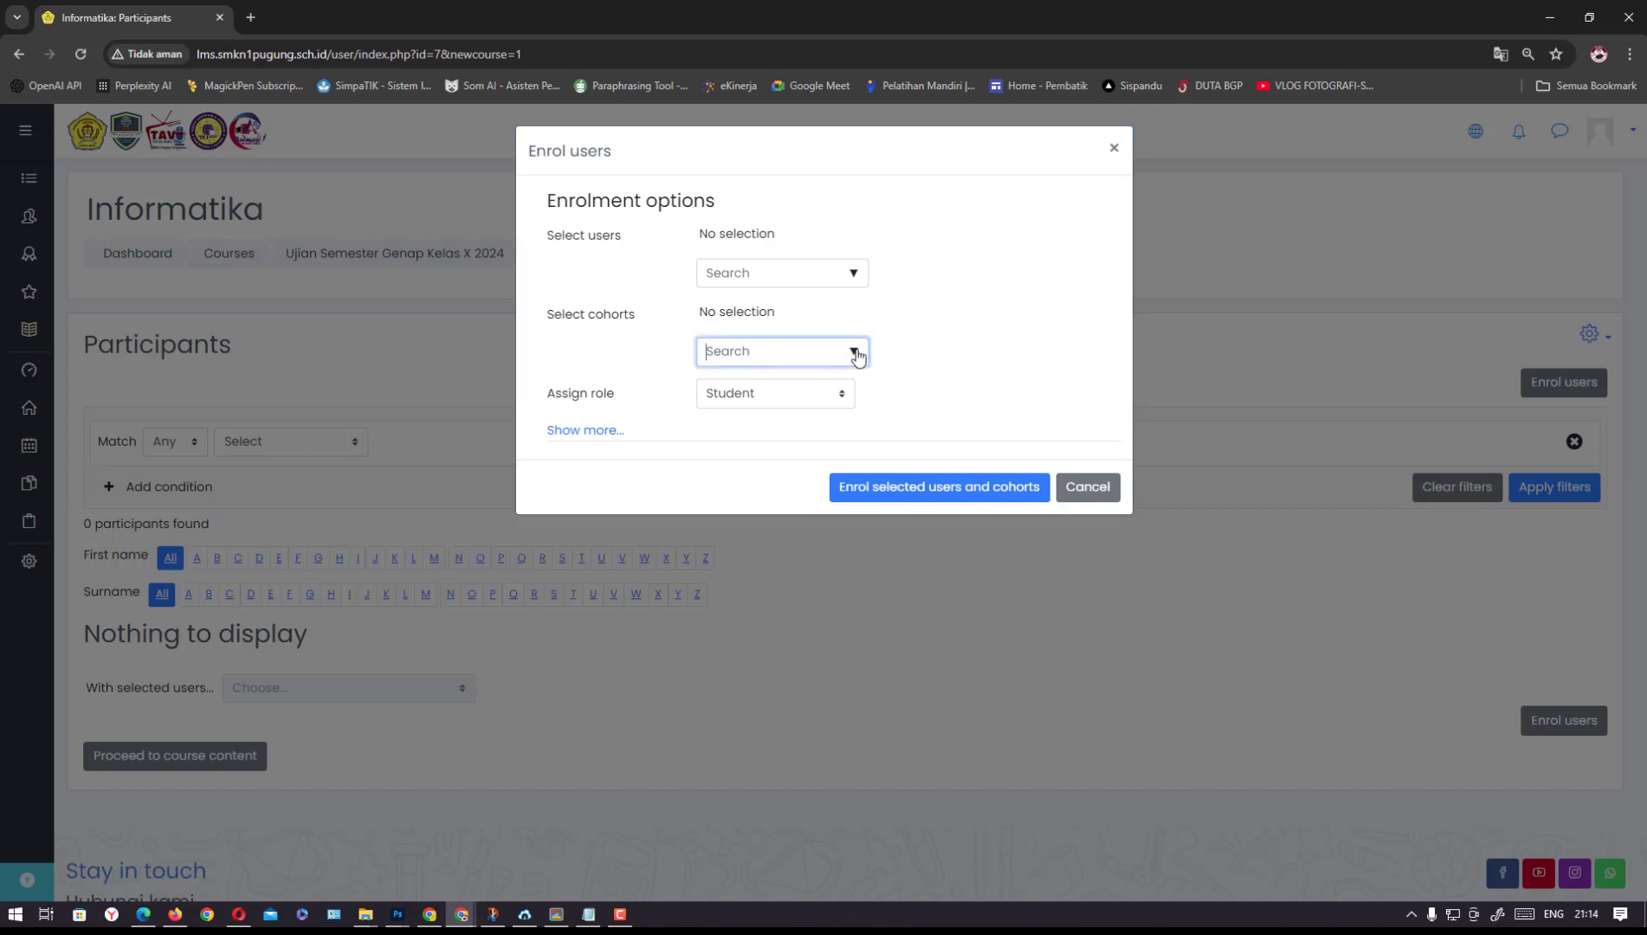
pyautogui.click(855, 352)
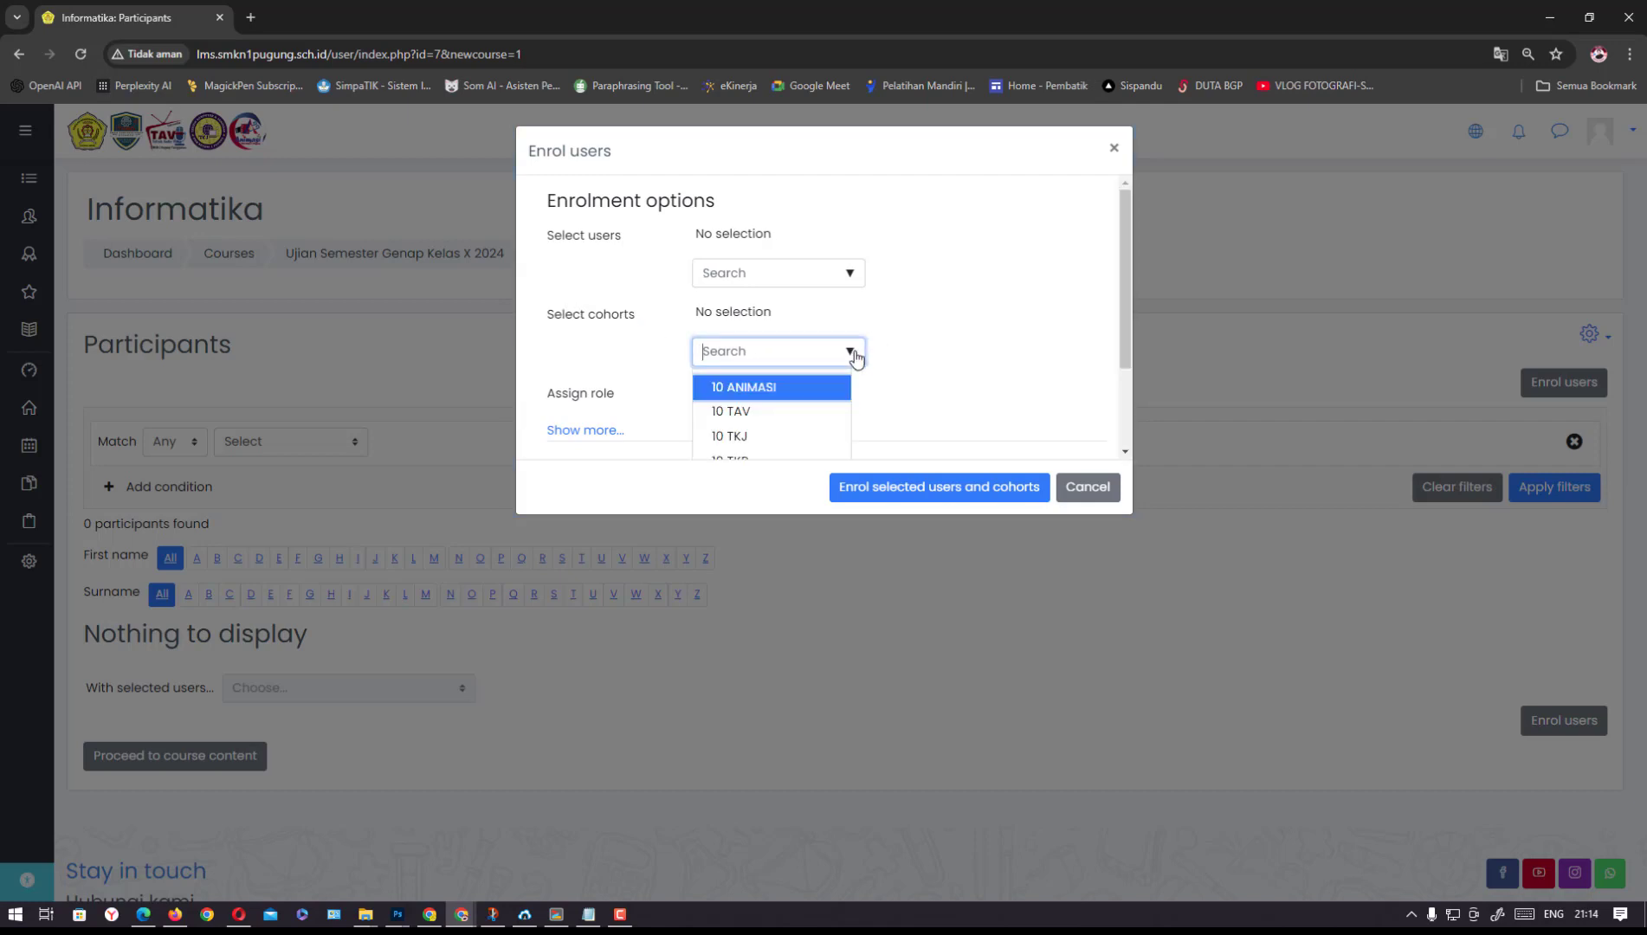
pyautogui.click(751, 393)
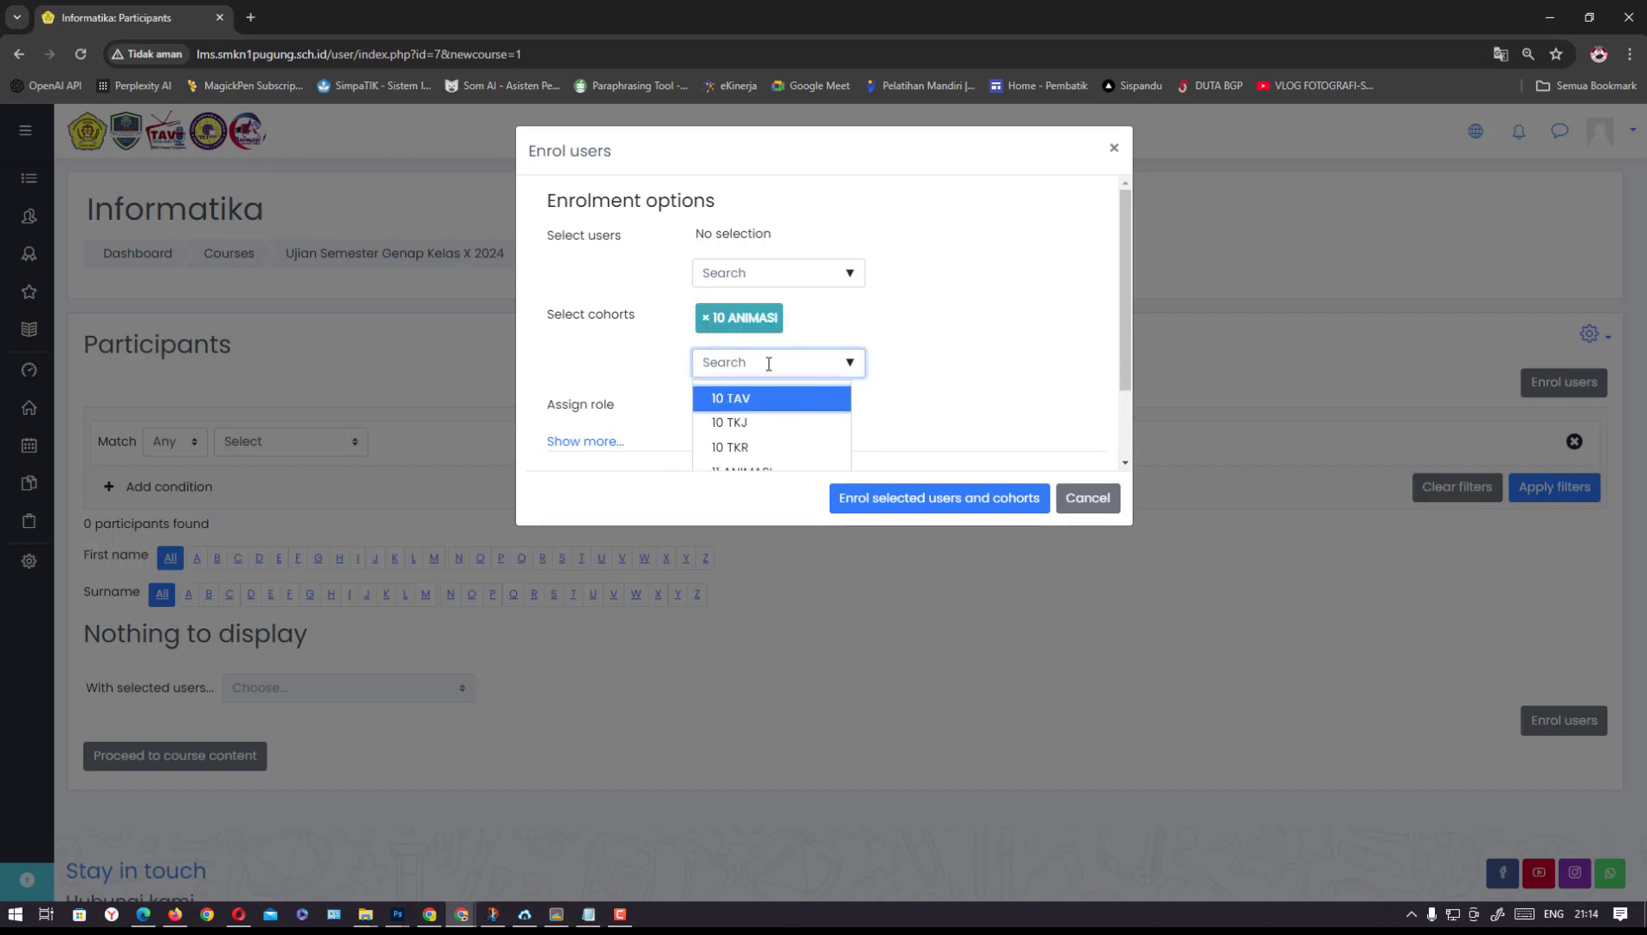
pyautogui.click(767, 407)
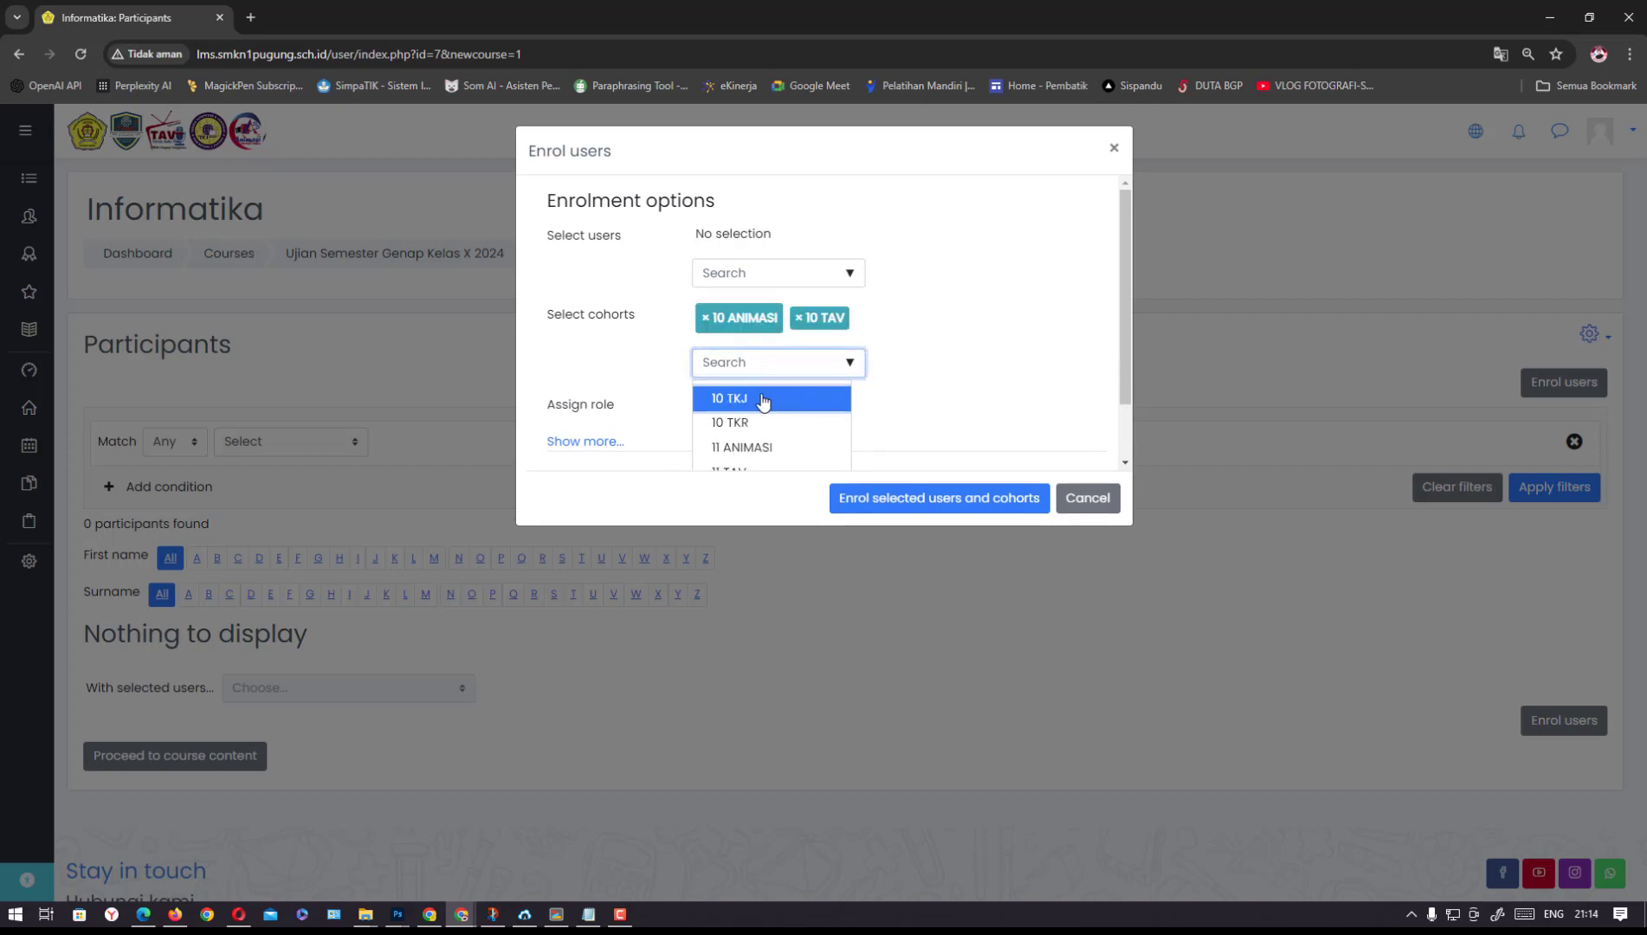
pyautogui.click(761, 399)
pyautogui.click(747, 405)
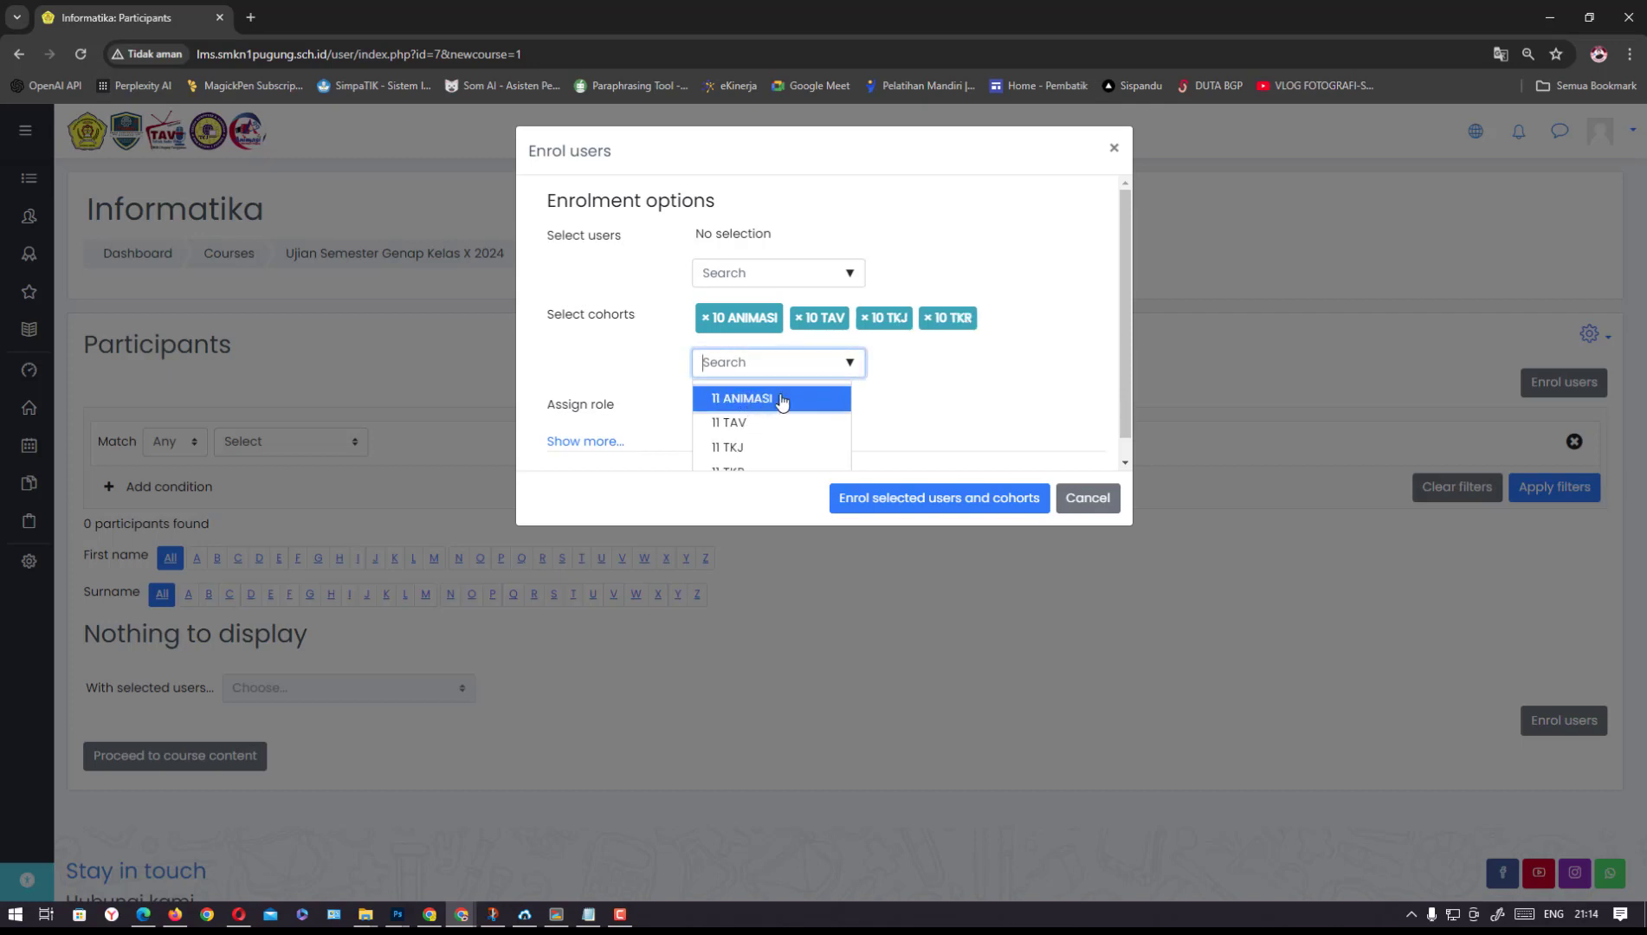
pyautogui.click(885, 360)
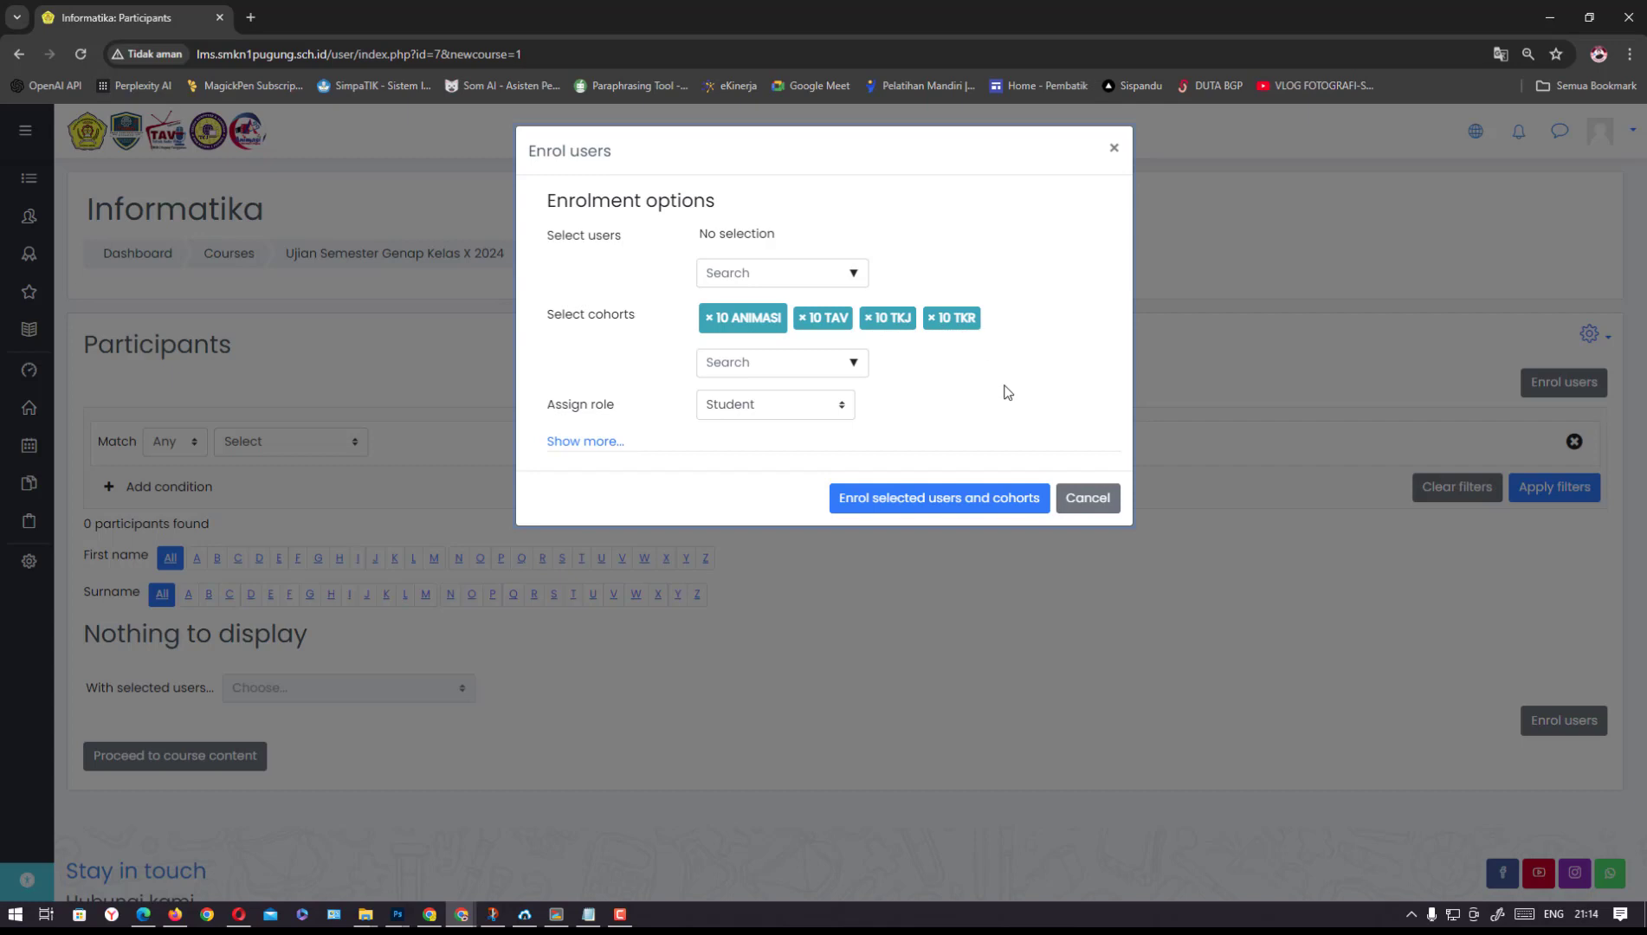
pyautogui.click(900, 509)
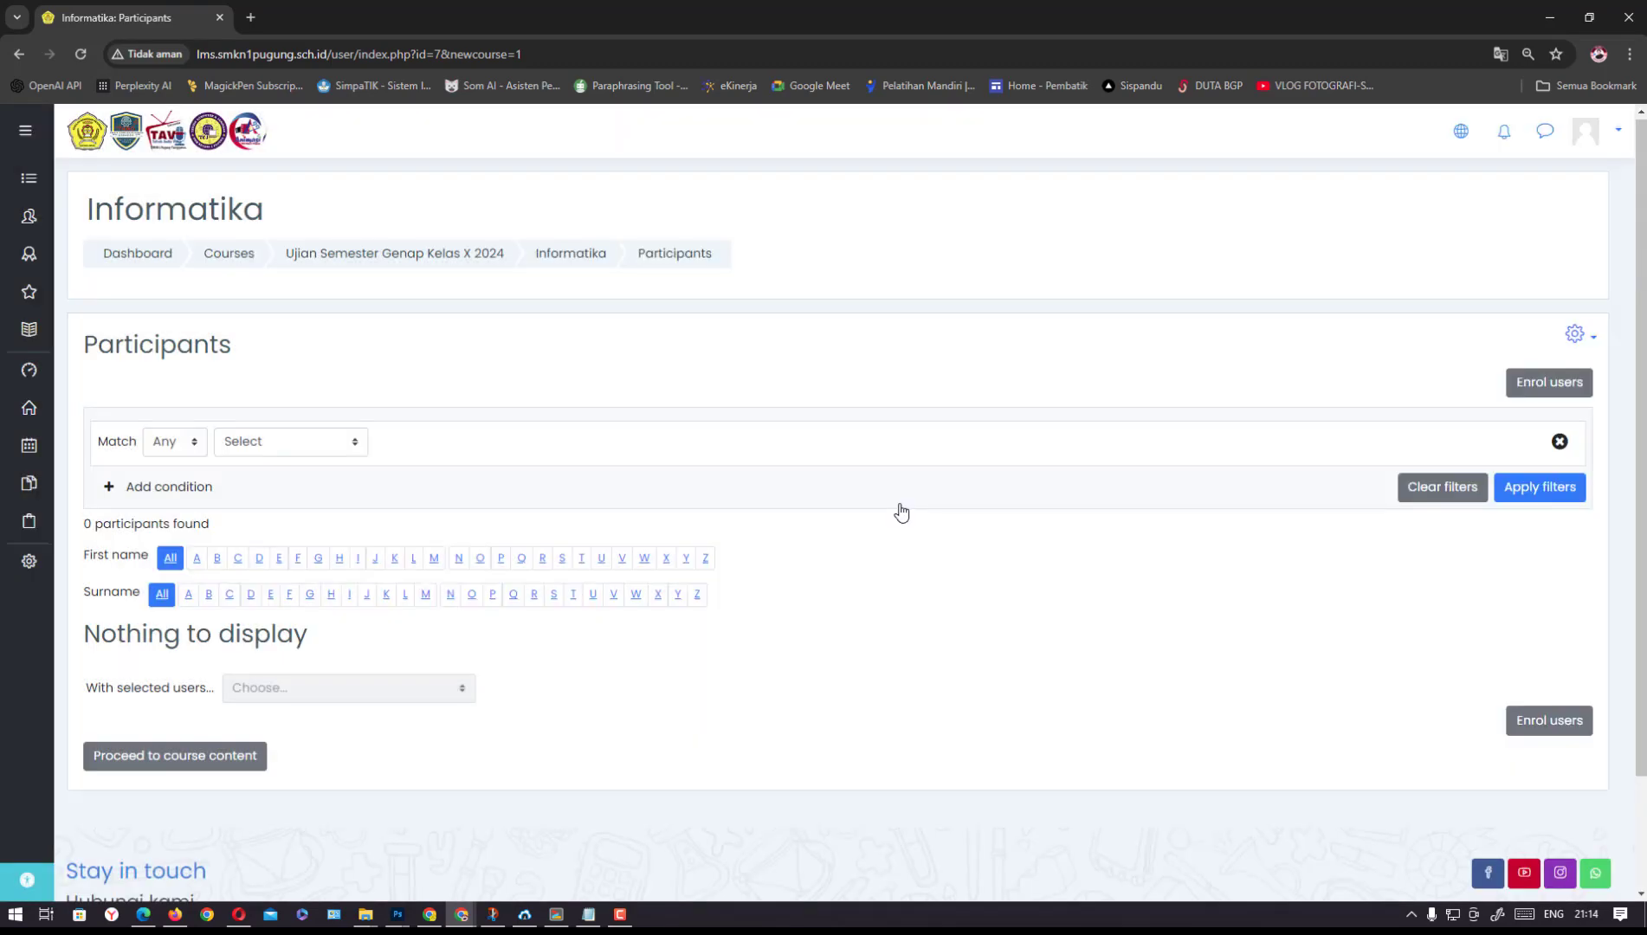
# Look through the enrolled participants and proceed to the Informatika course content
pyautogui.moveTo(1639, 428); pyautogui.dragTo(1642, 546)
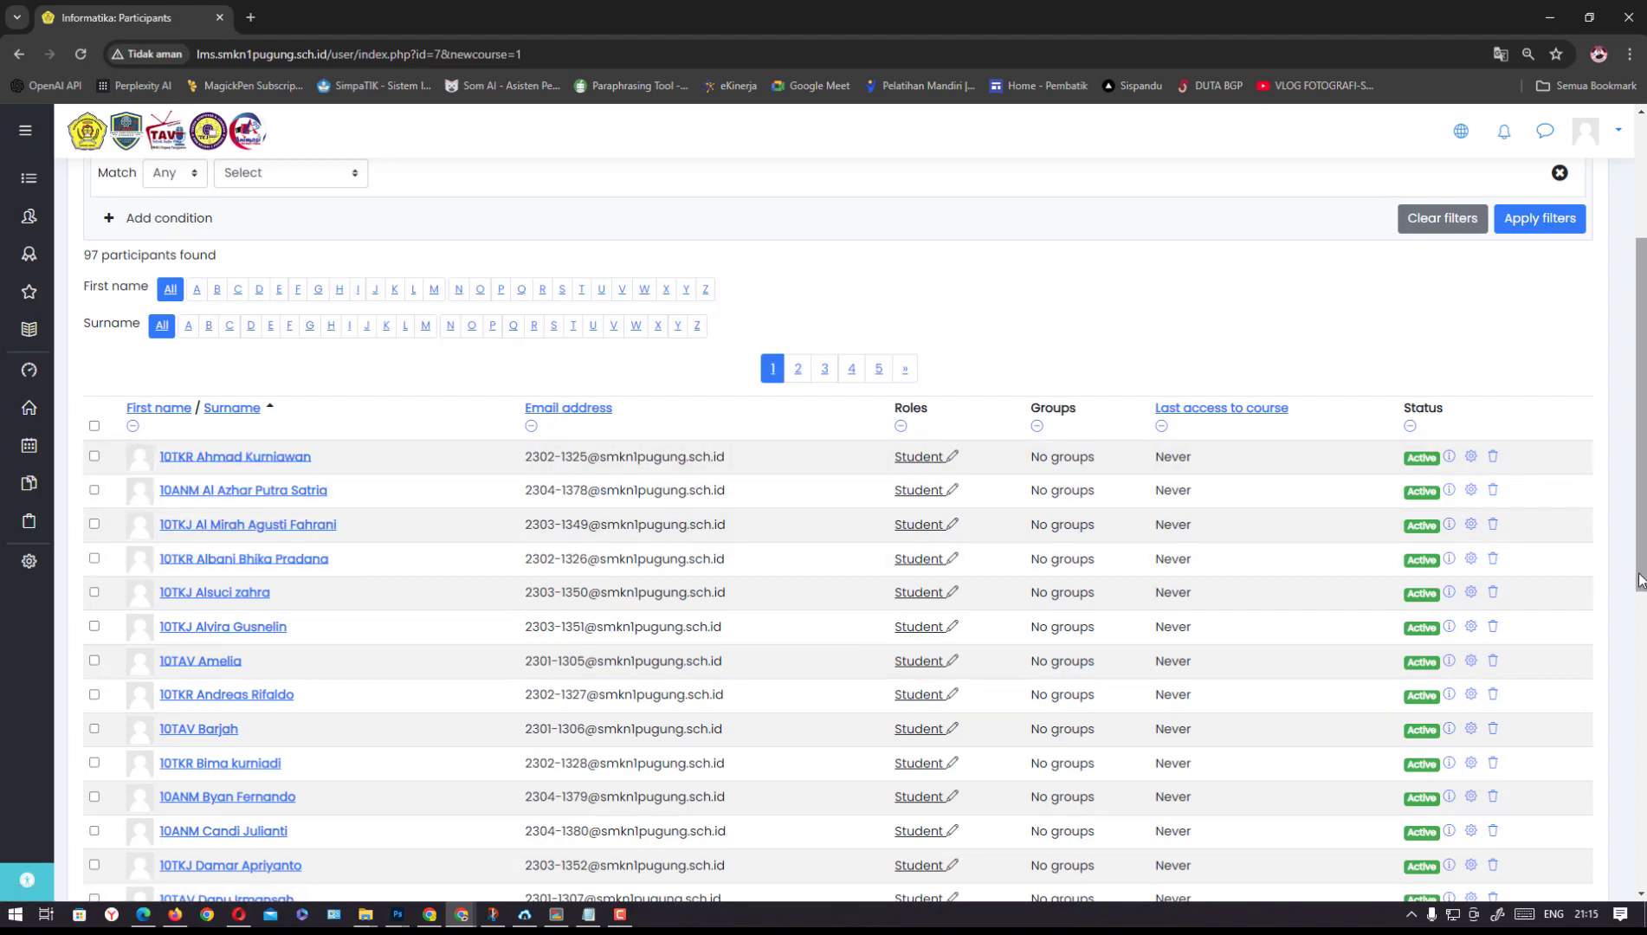
pyautogui.moveTo(1641, 580); pyautogui.dragTo(1642, 479)
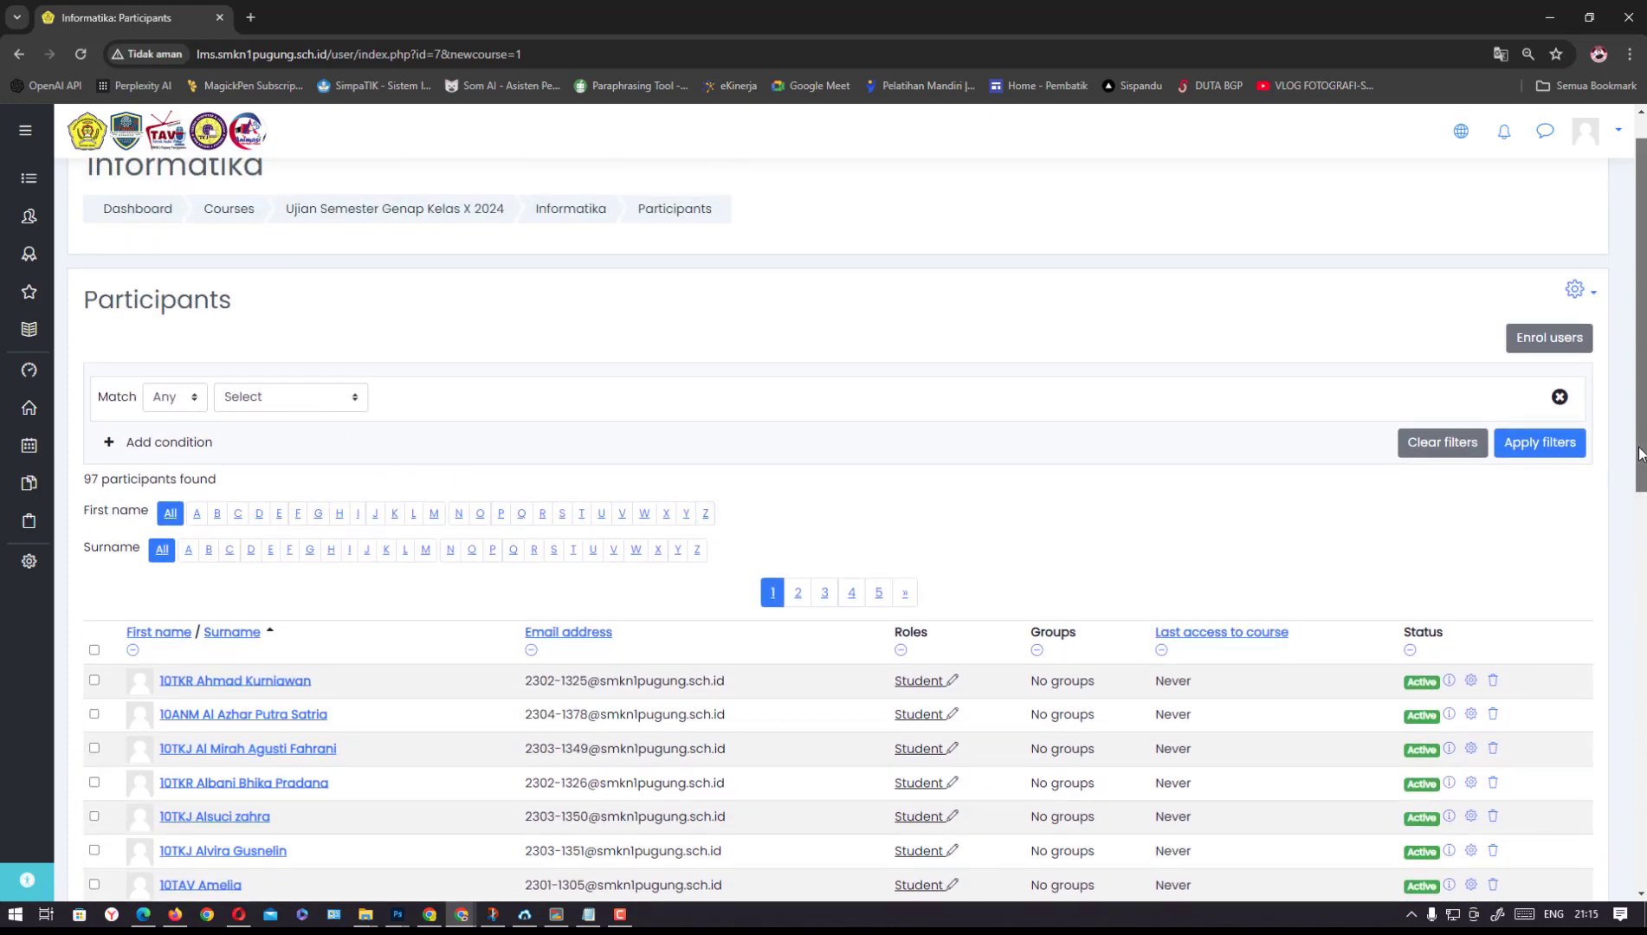
pyautogui.moveTo(1640, 455); pyautogui.dragTo(1641, 839)
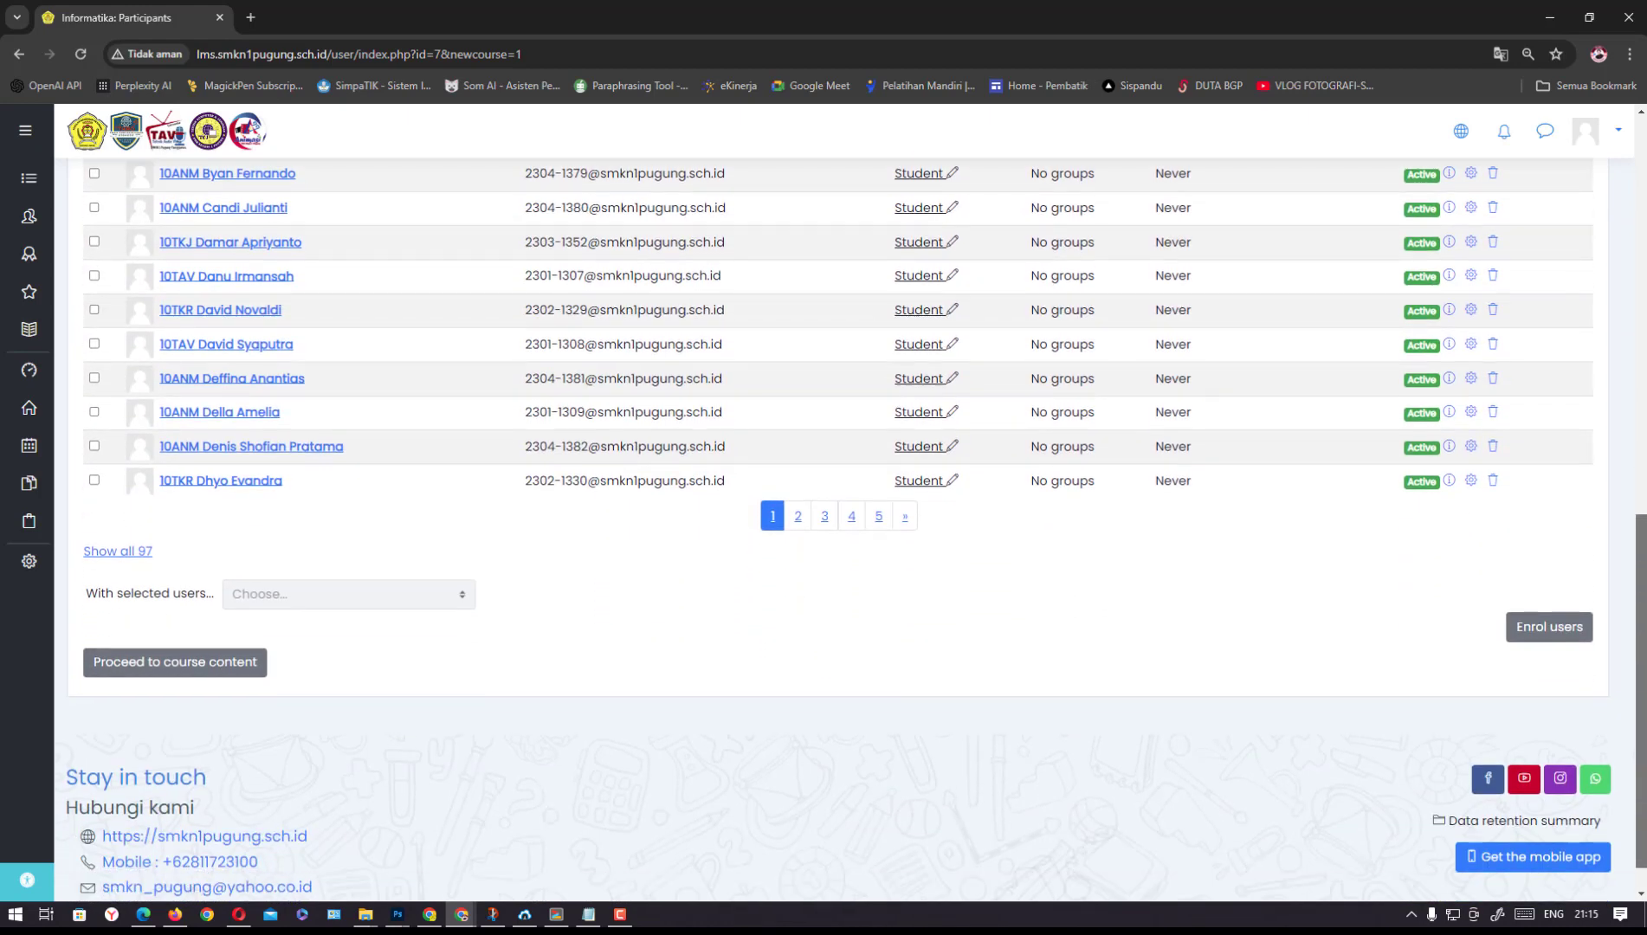
pyautogui.click(149, 662)
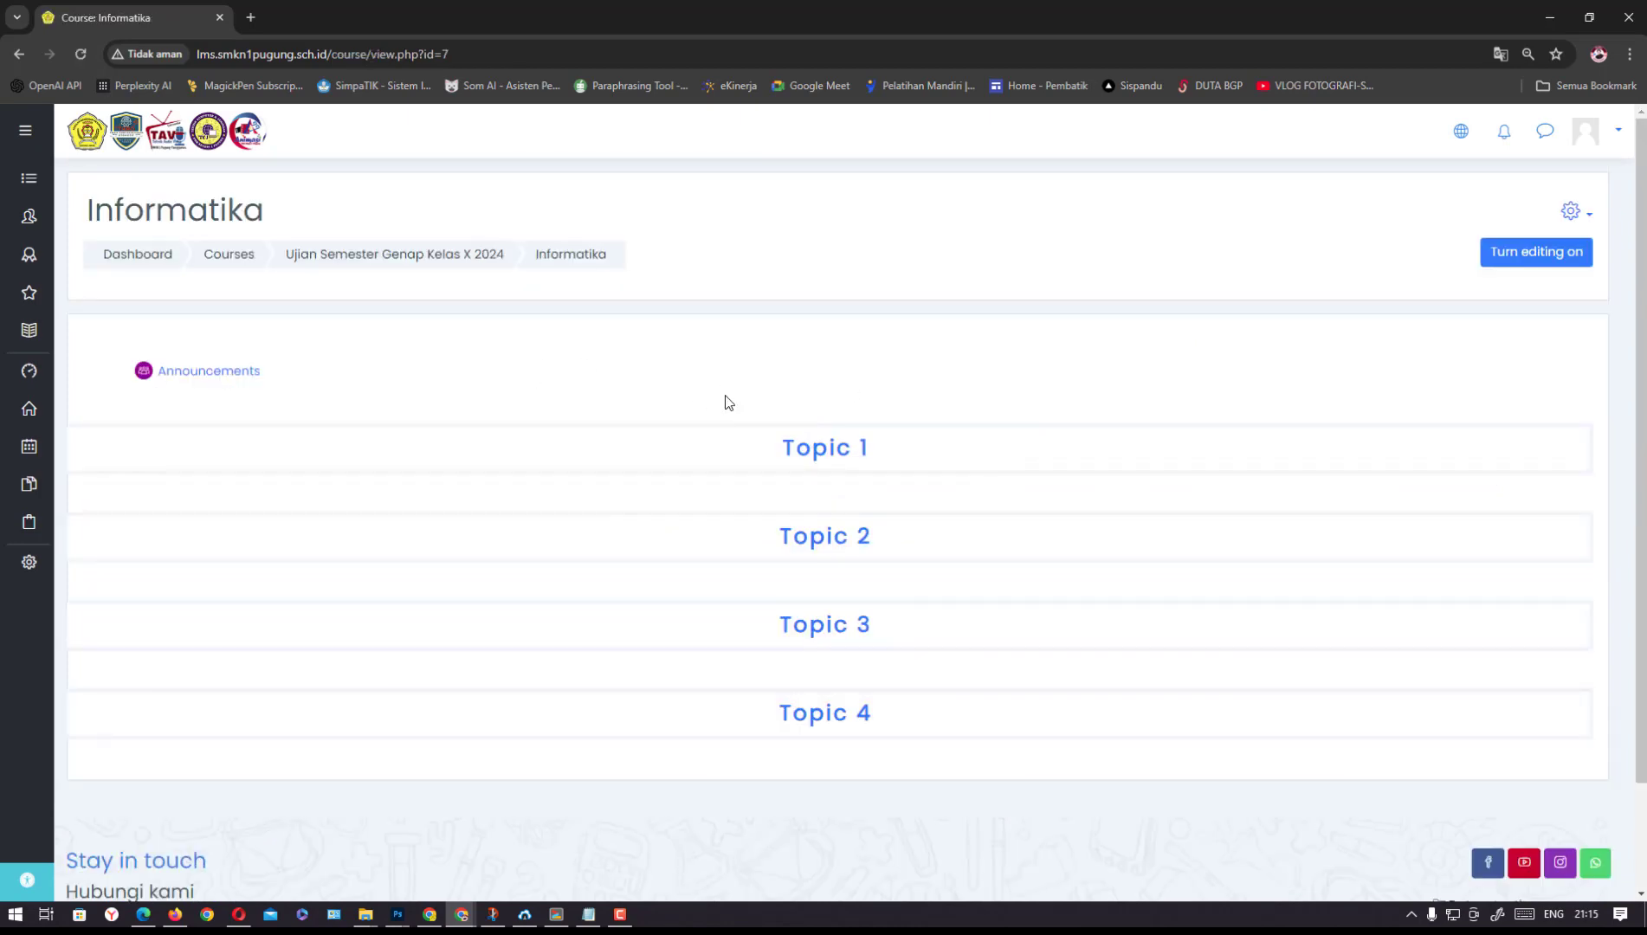
# Turn on course editing and delete all four empty topics from the Informatika course
pyautogui.click(1531, 260)
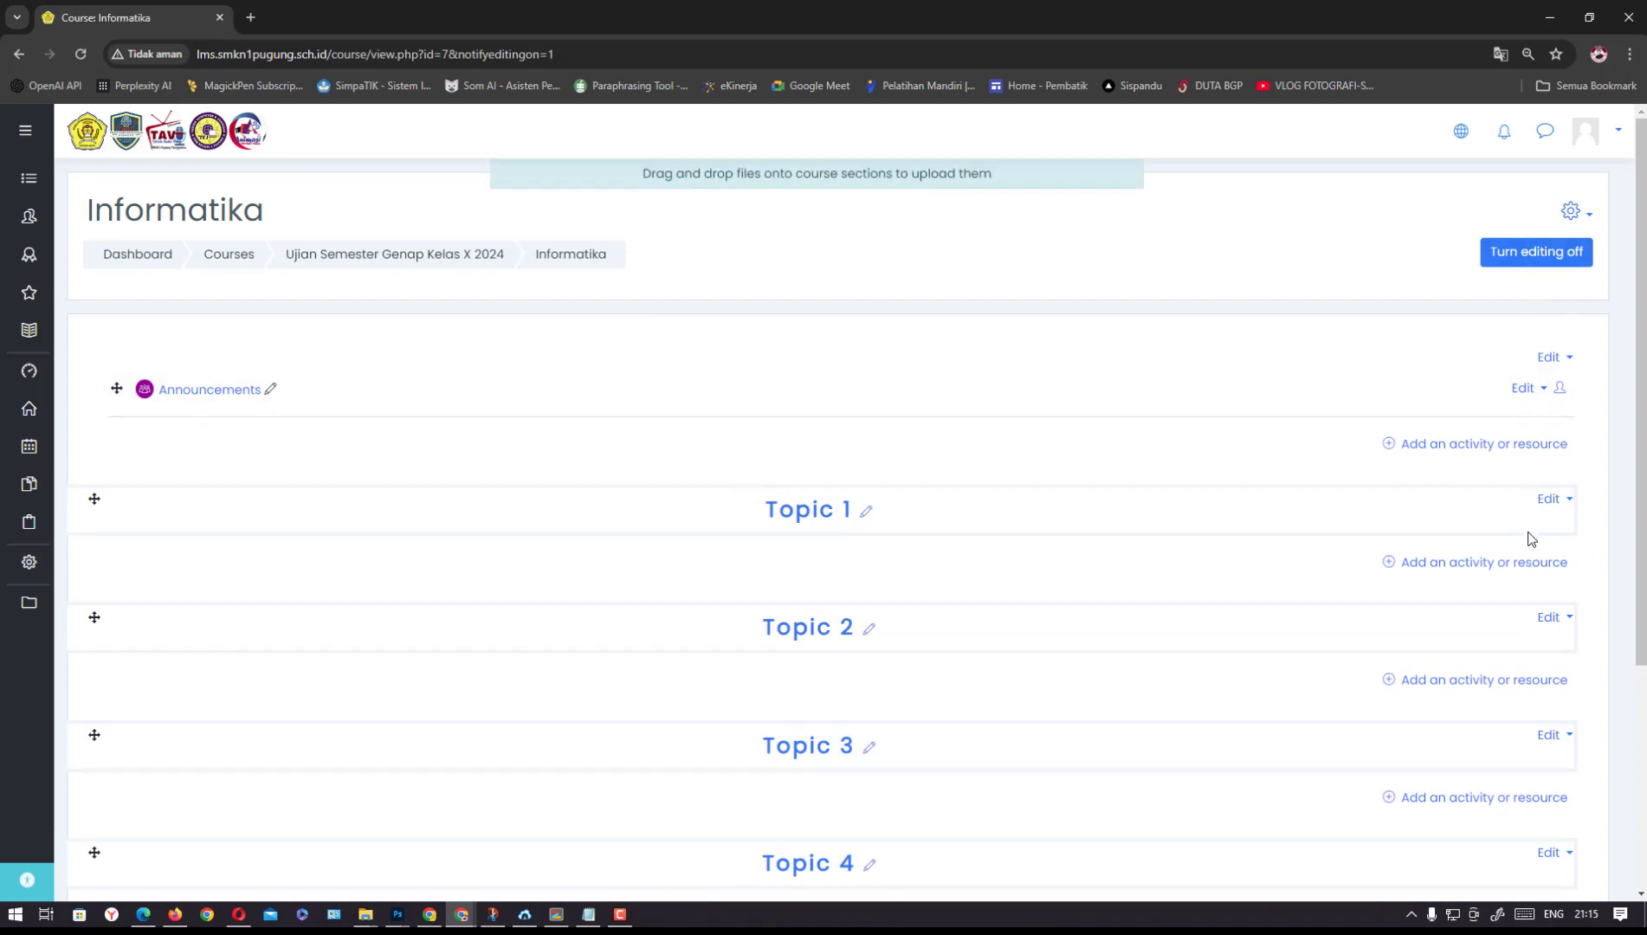
pyautogui.click(1554, 501)
pyautogui.click(1503, 601)
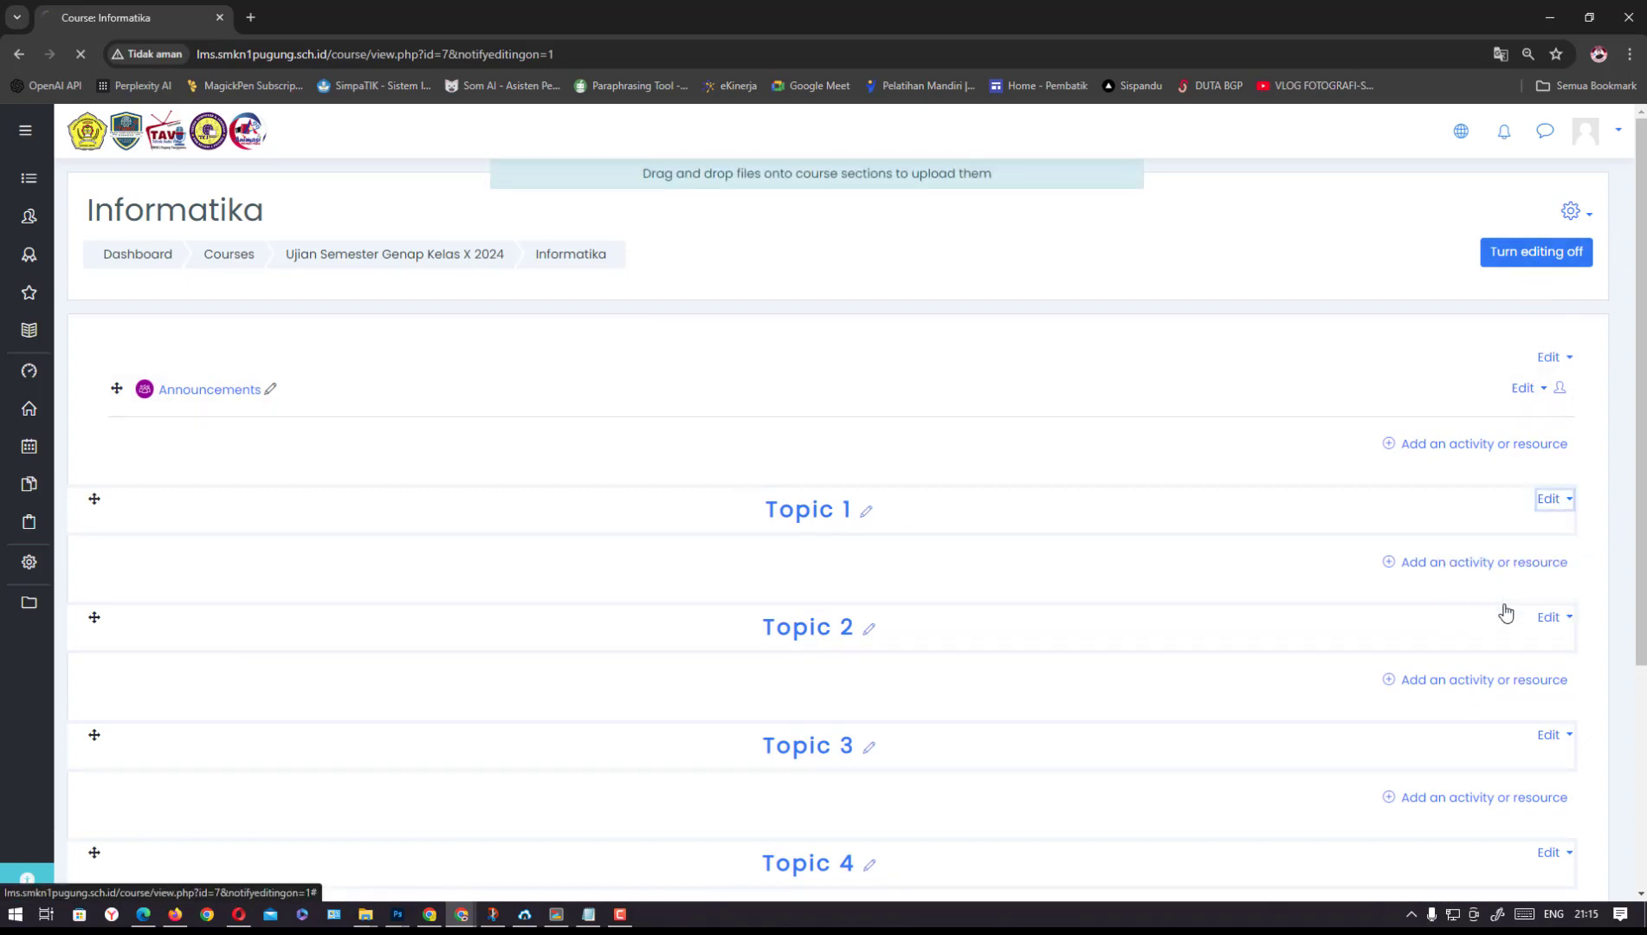
pyautogui.click(1547, 543)
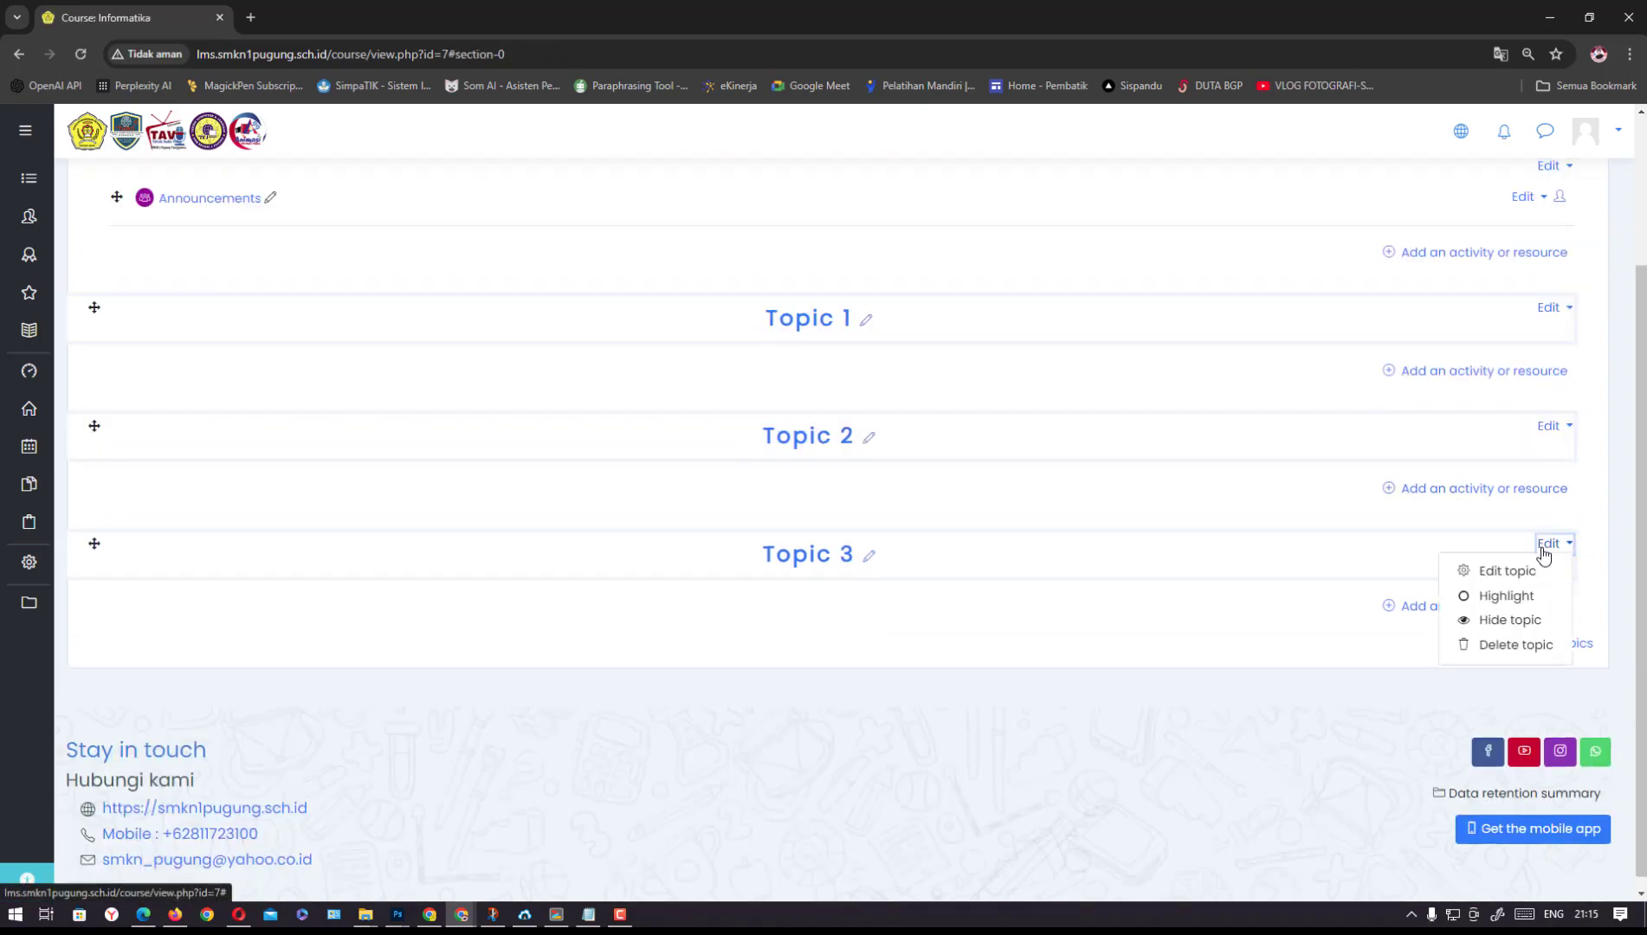
pyautogui.click(1498, 645)
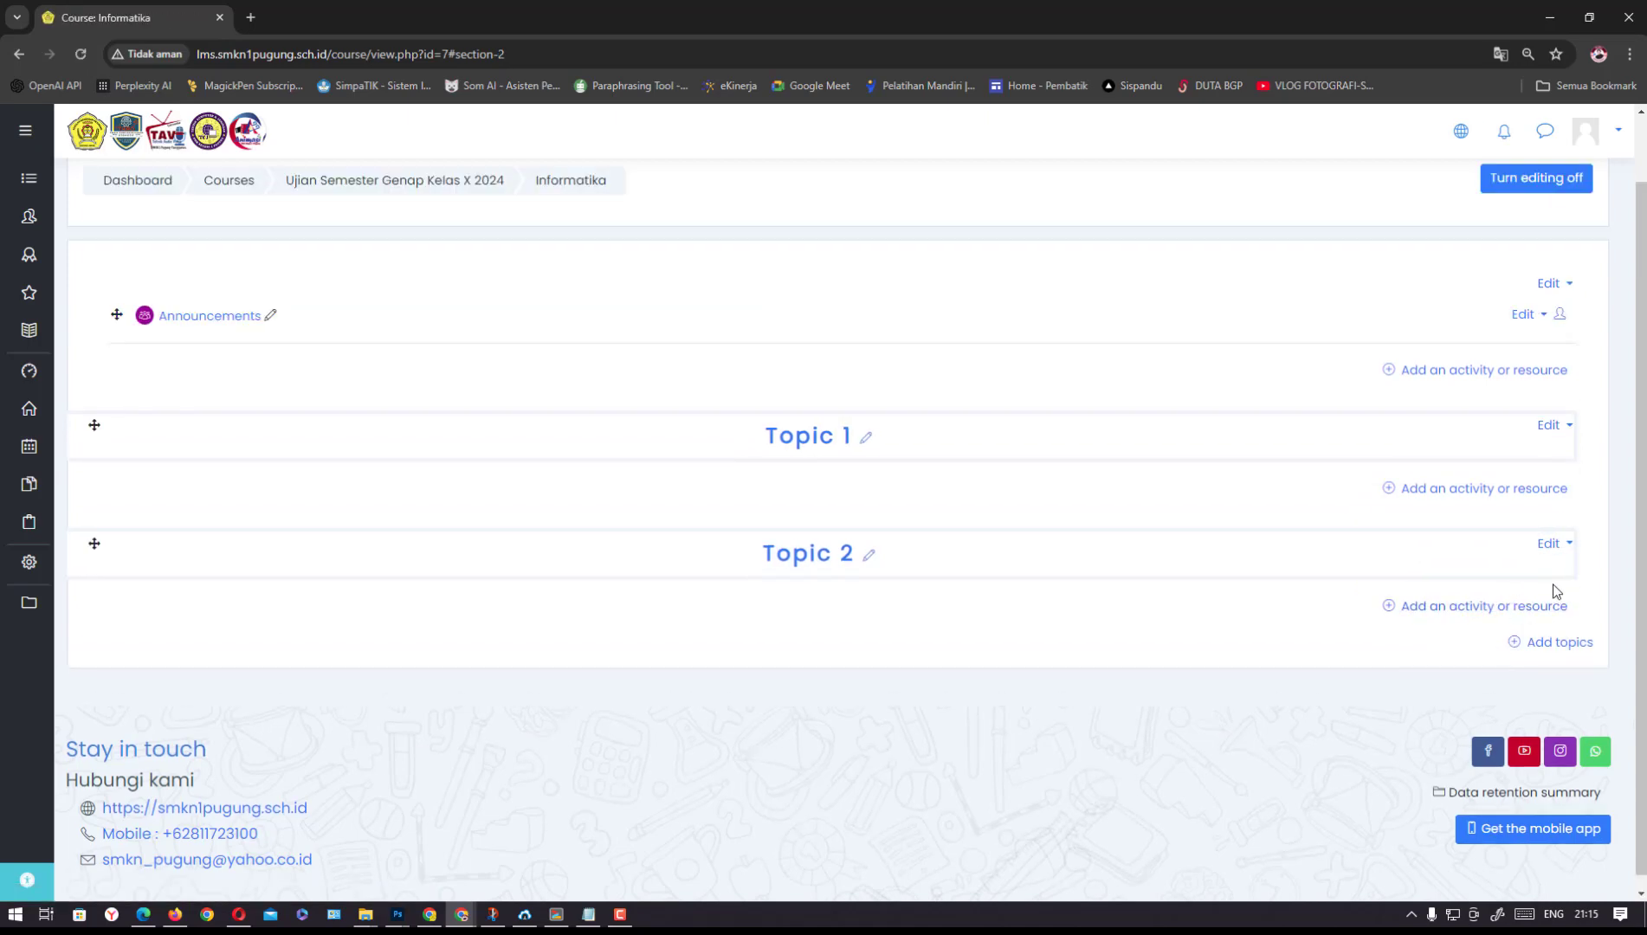
pyautogui.click(1548, 545)
pyautogui.click(1511, 645)
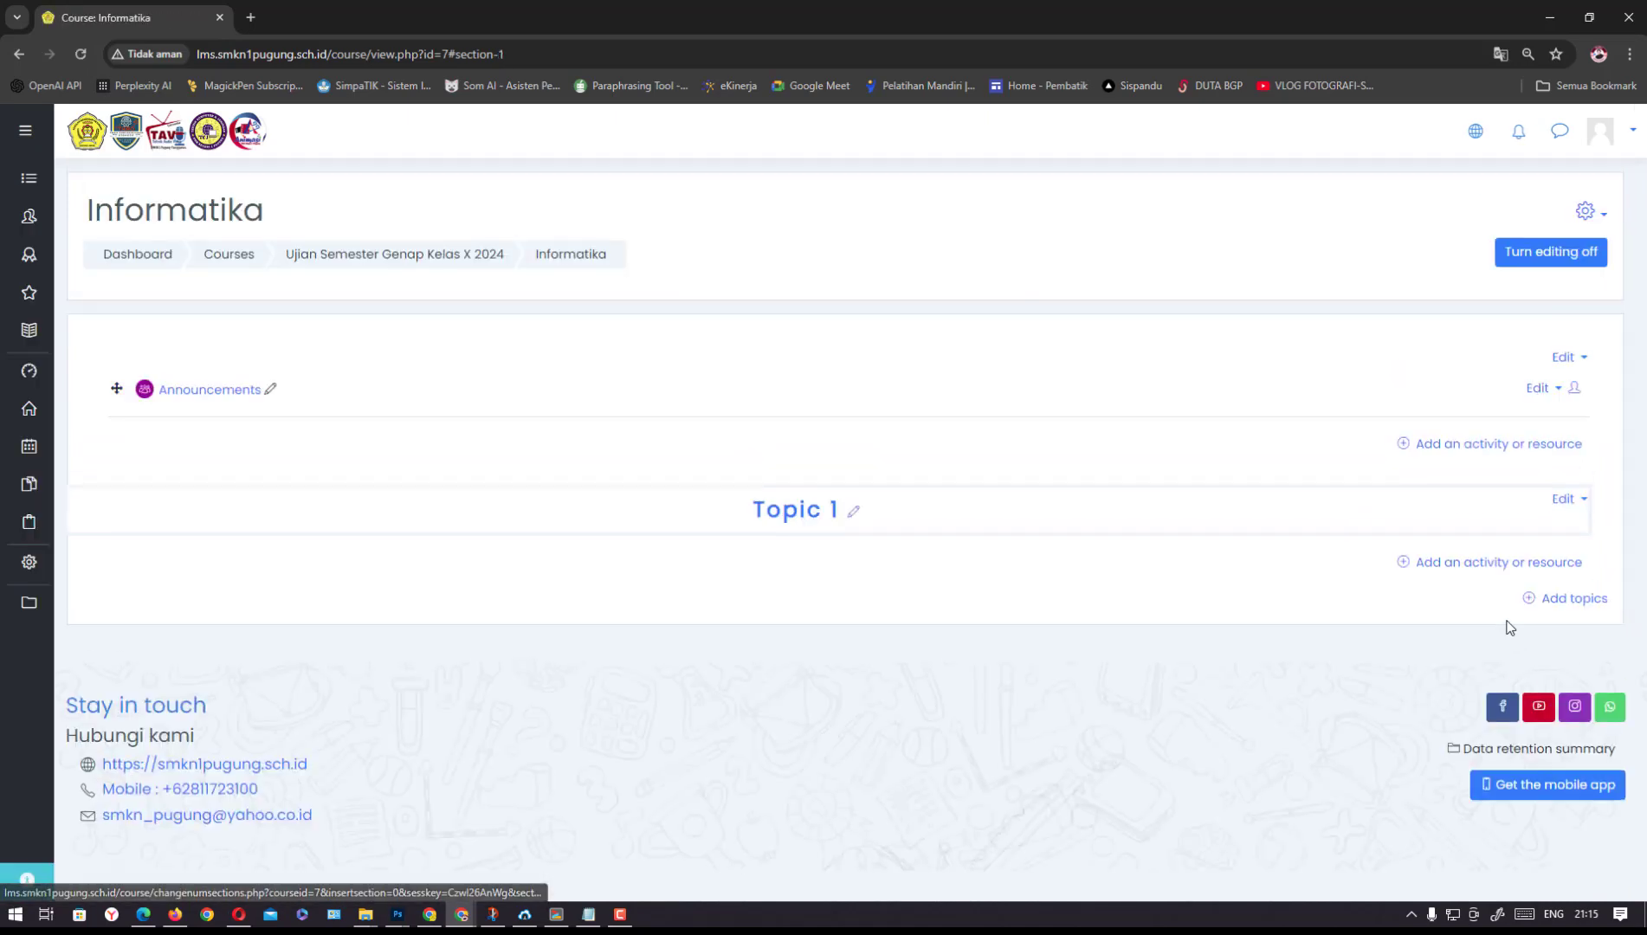
pyautogui.click(1564, 511)
pyautogui.click(1534, 599)
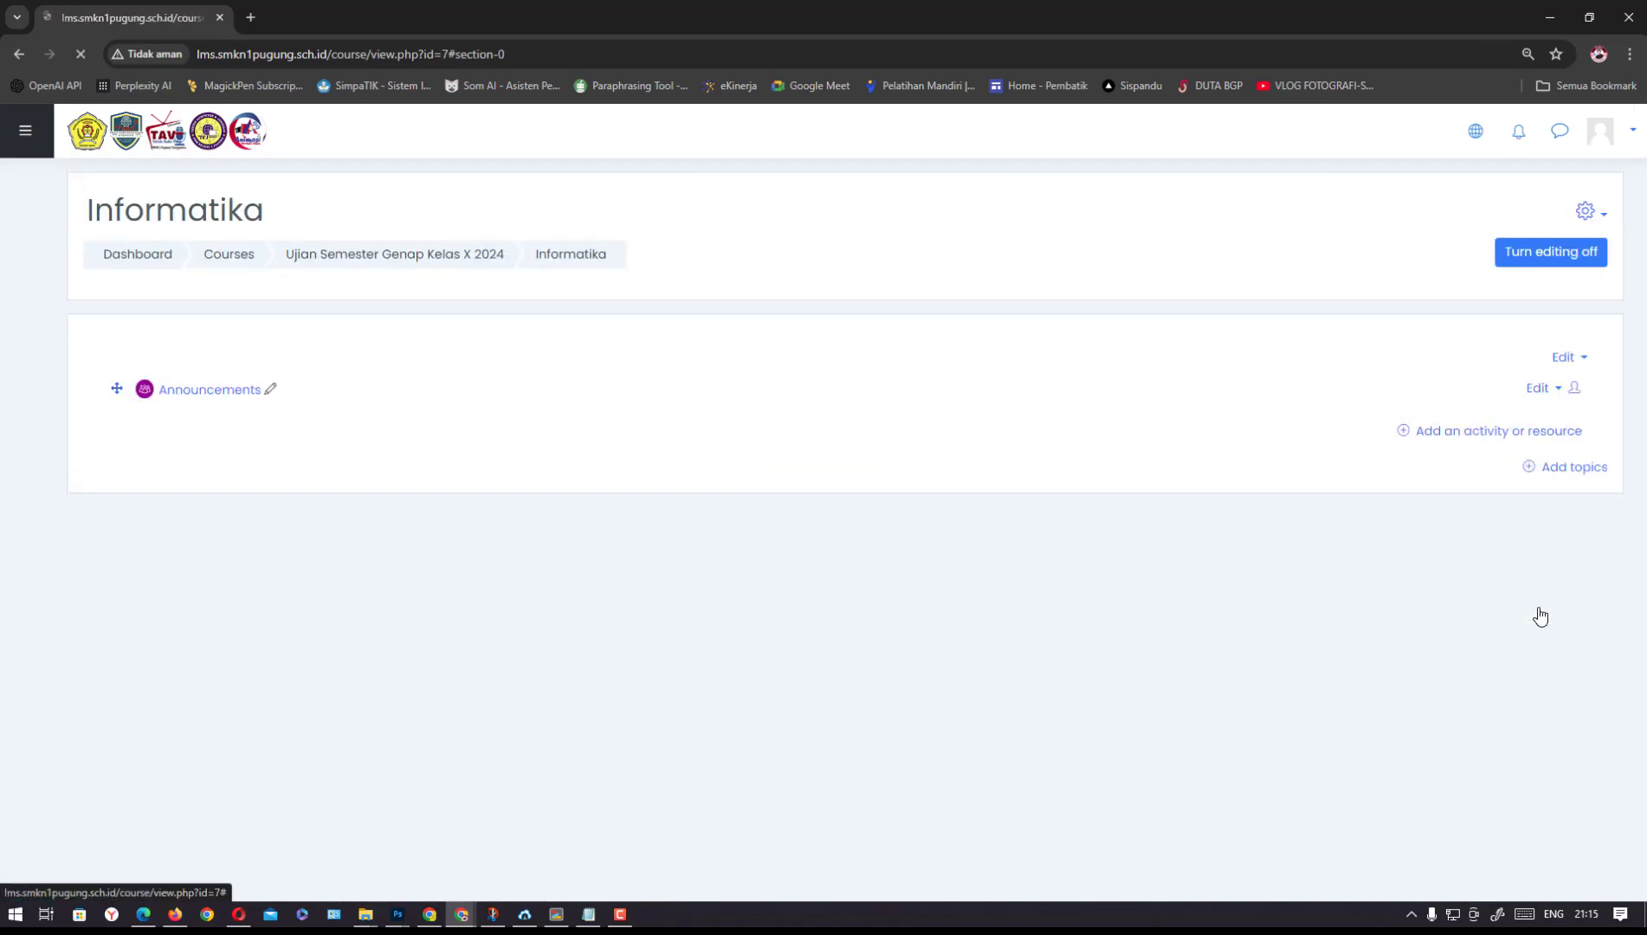
# Delete the Announcements forum from the Informatika course
pyautogui.click(1540, 388)
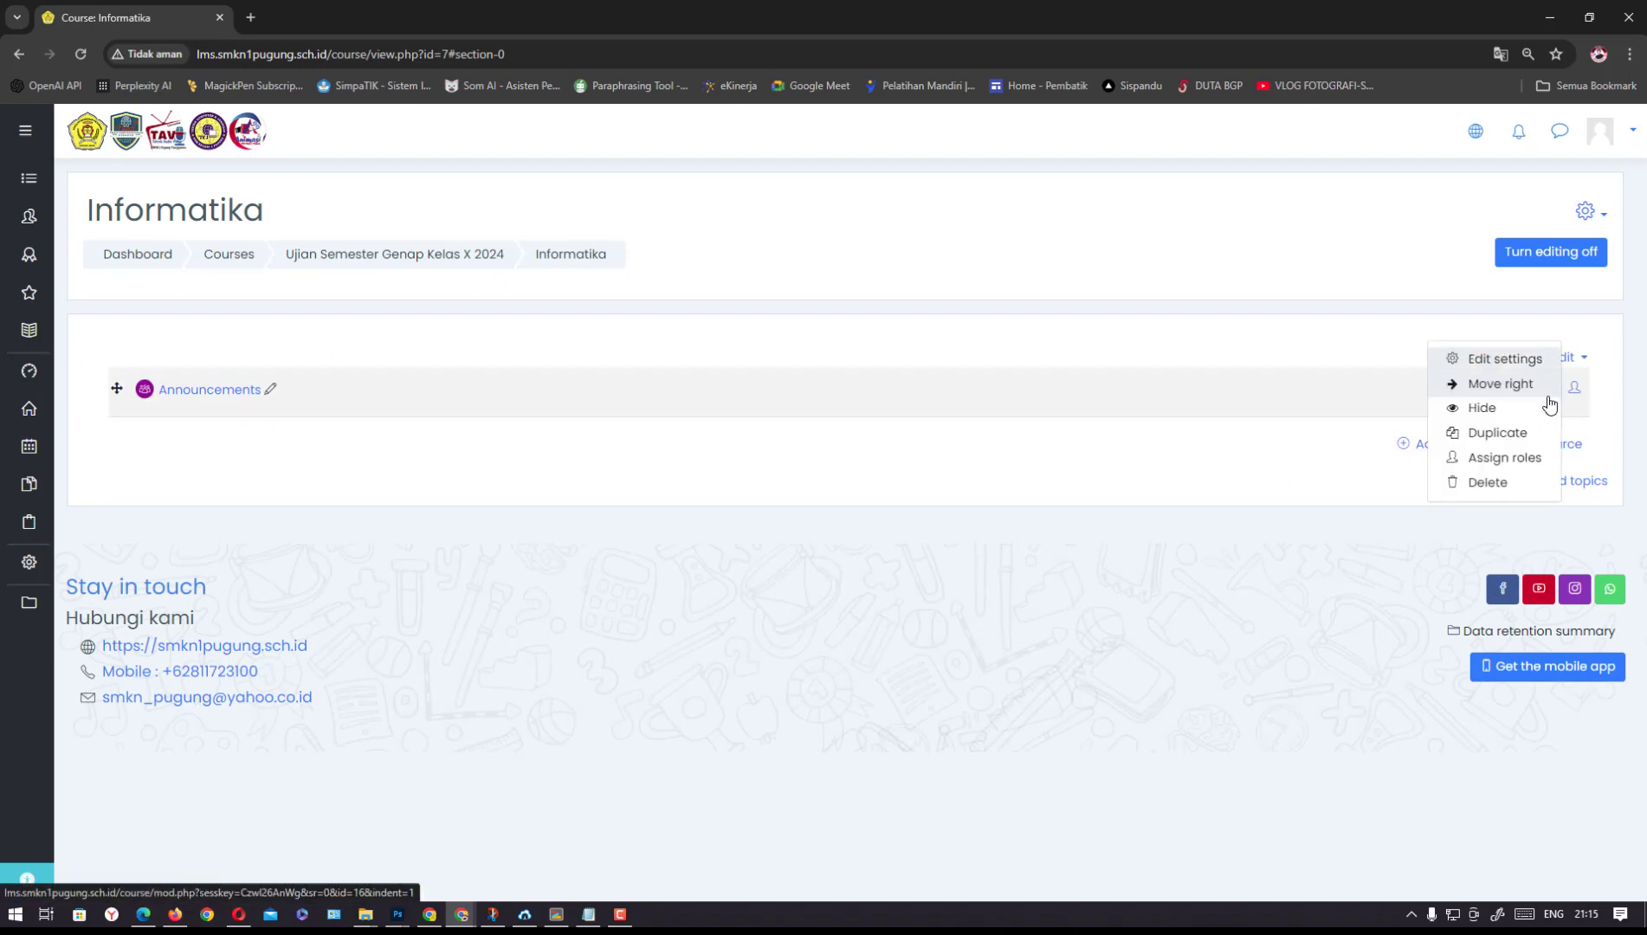
pyautogui.click(1503, 478)
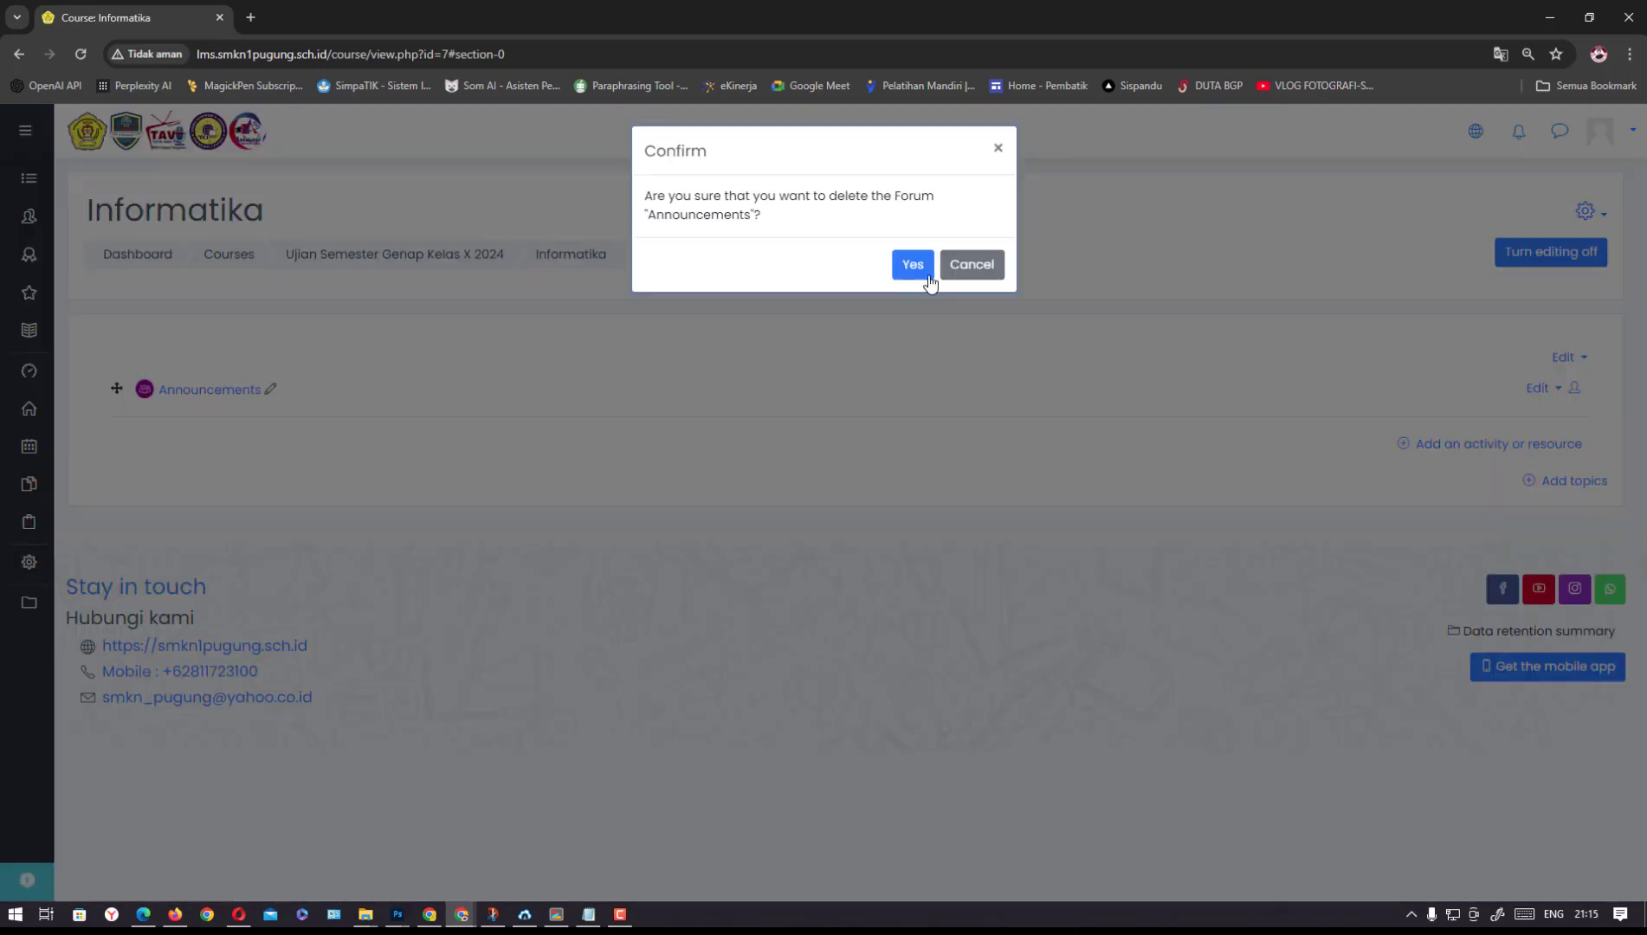
pyautogui.click(919, 266)
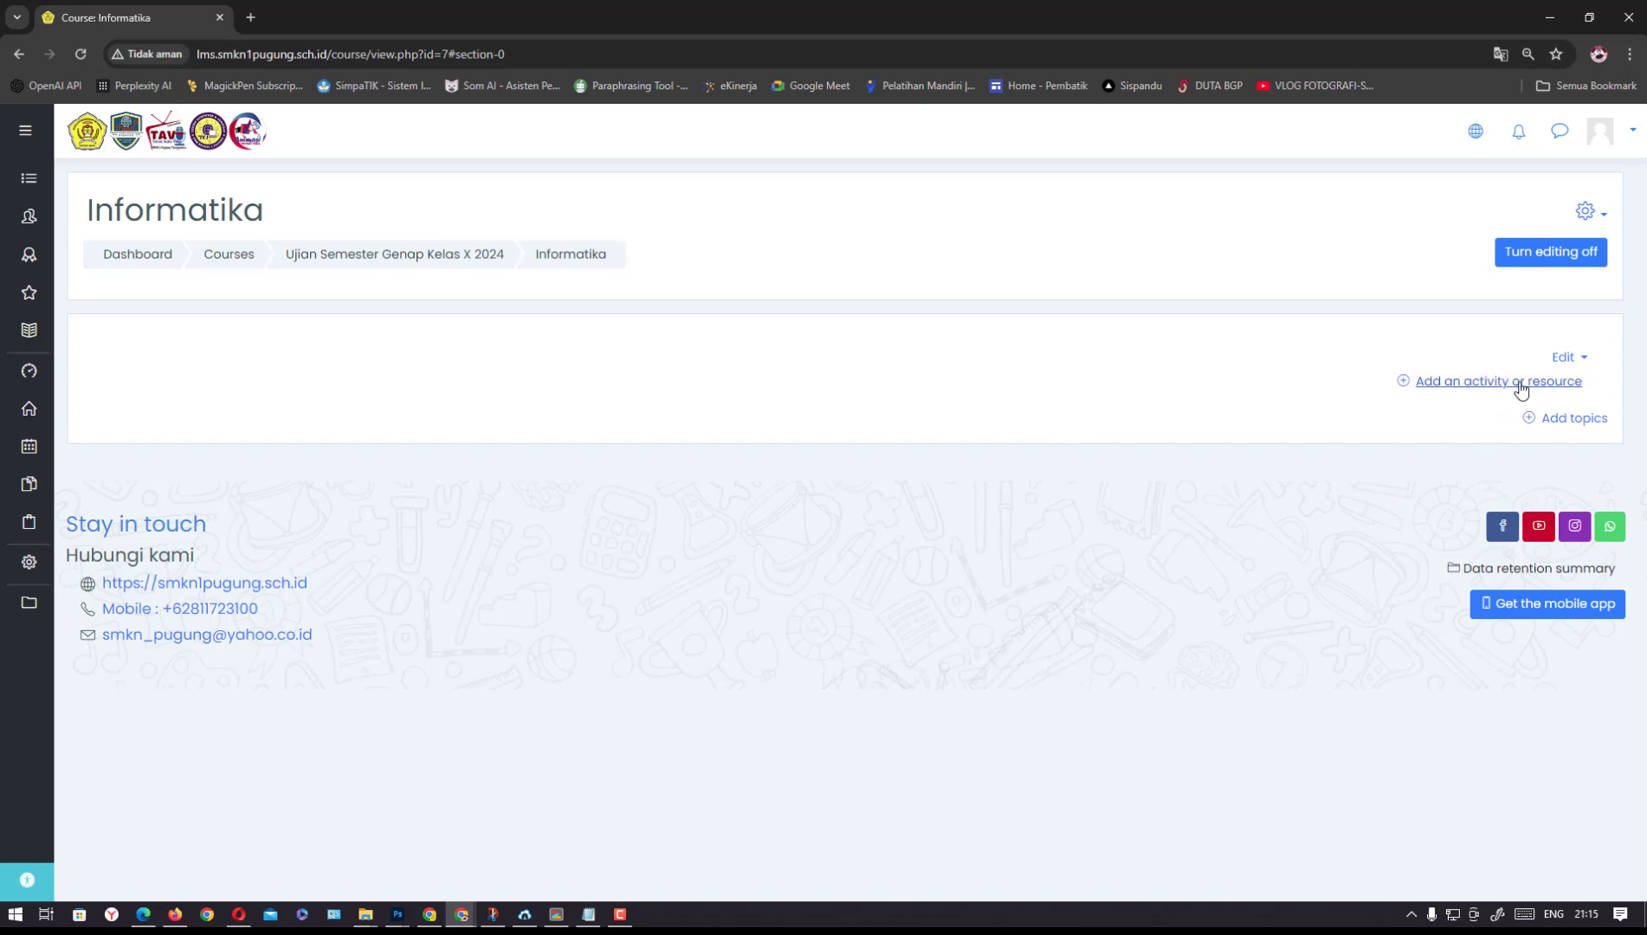
pyautogui.press('F10')
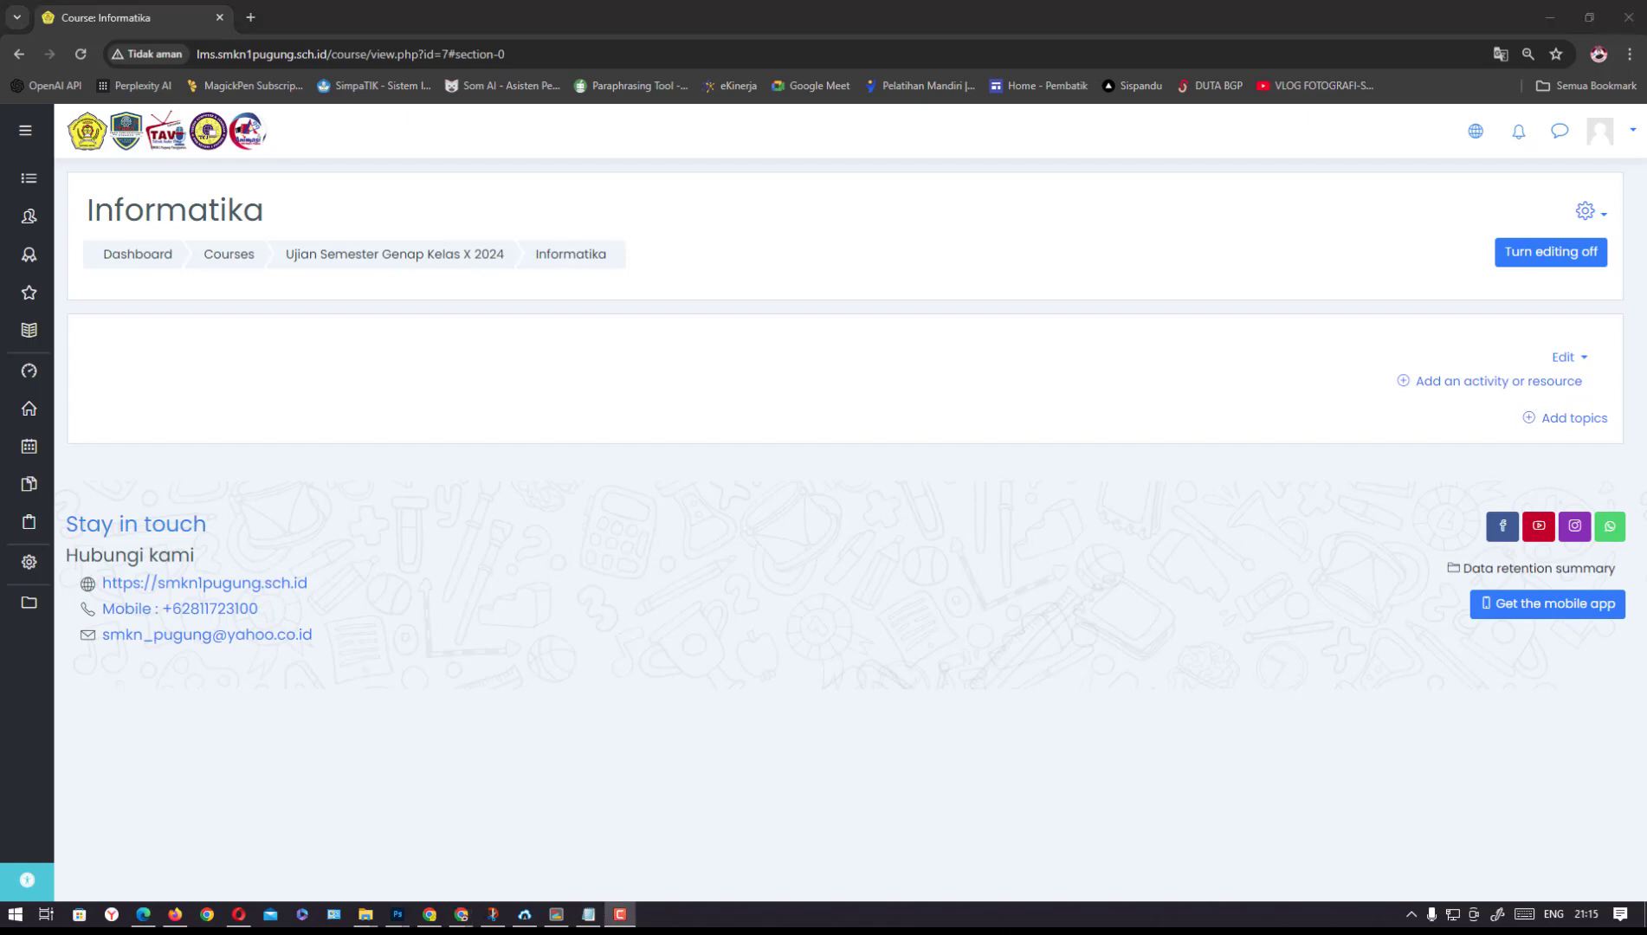
# Add a Quiz activity to the course and name it Soal Ujian Informatika
pyautogui.click(1439, 390)
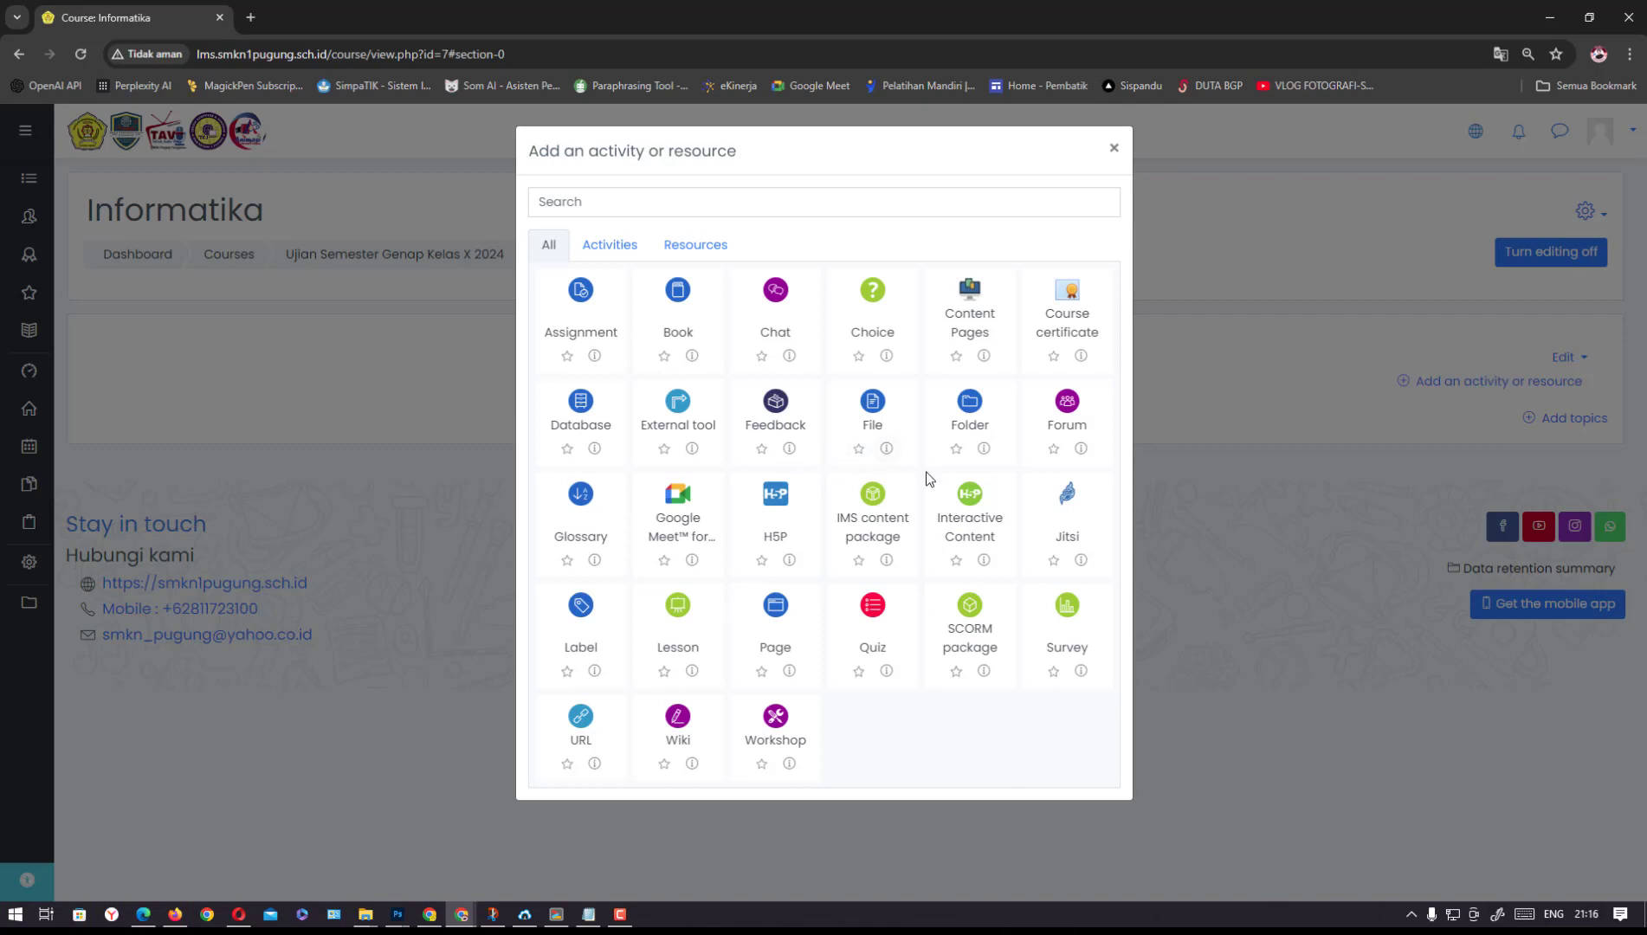
pyautogui.click(870, 612)
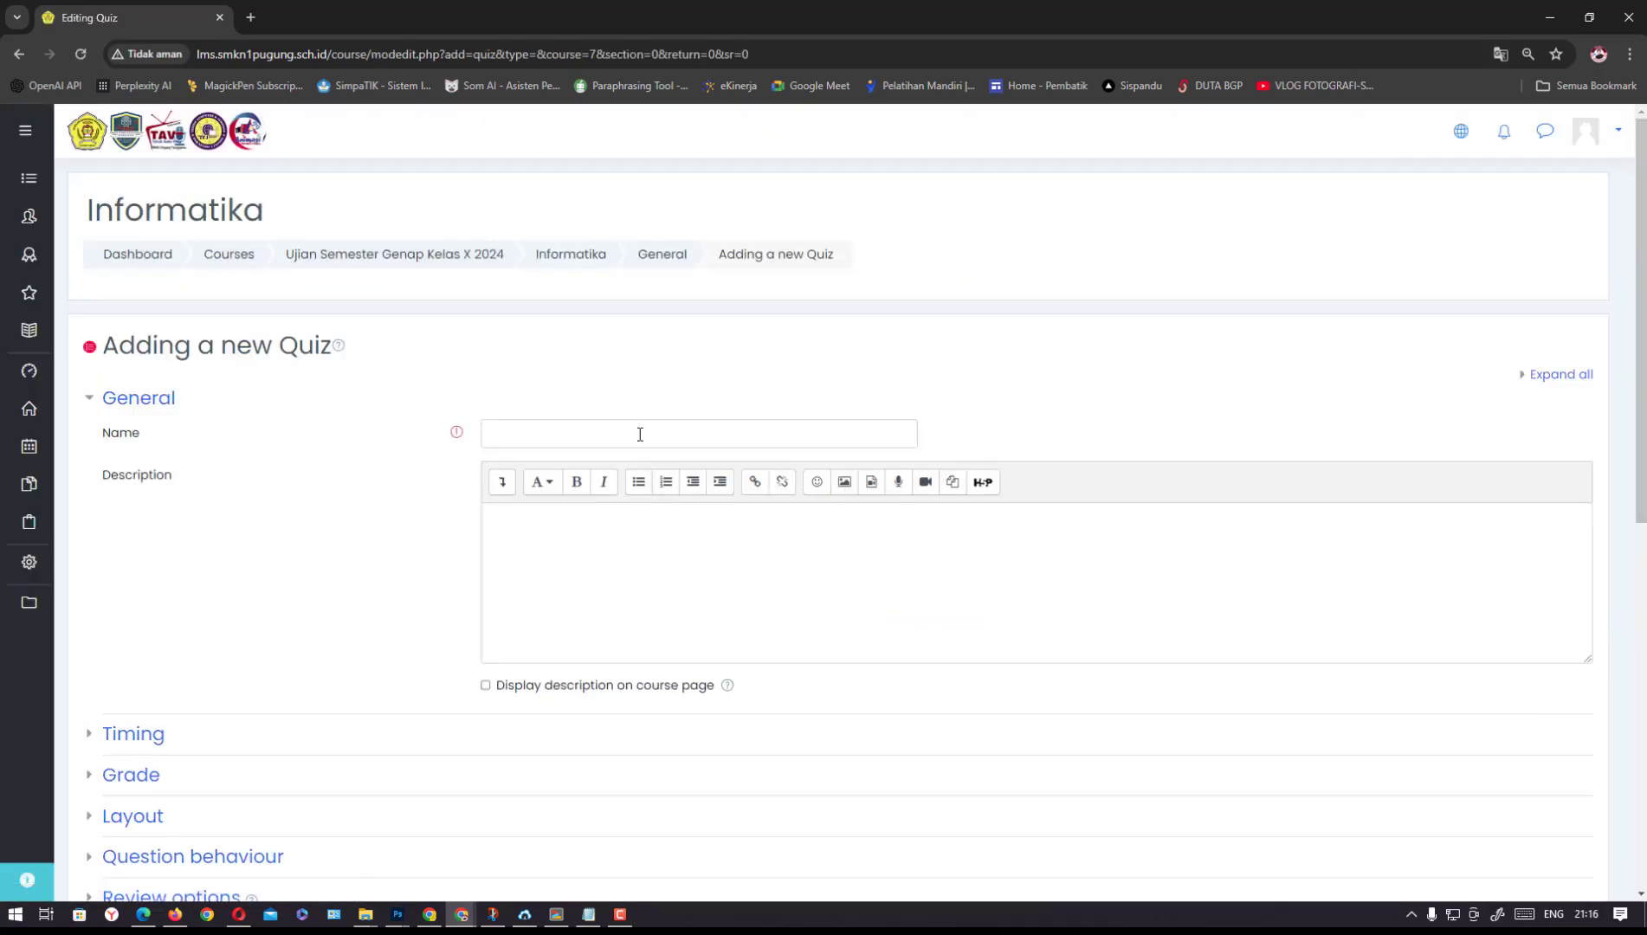
pyautogui.click(645, 433)
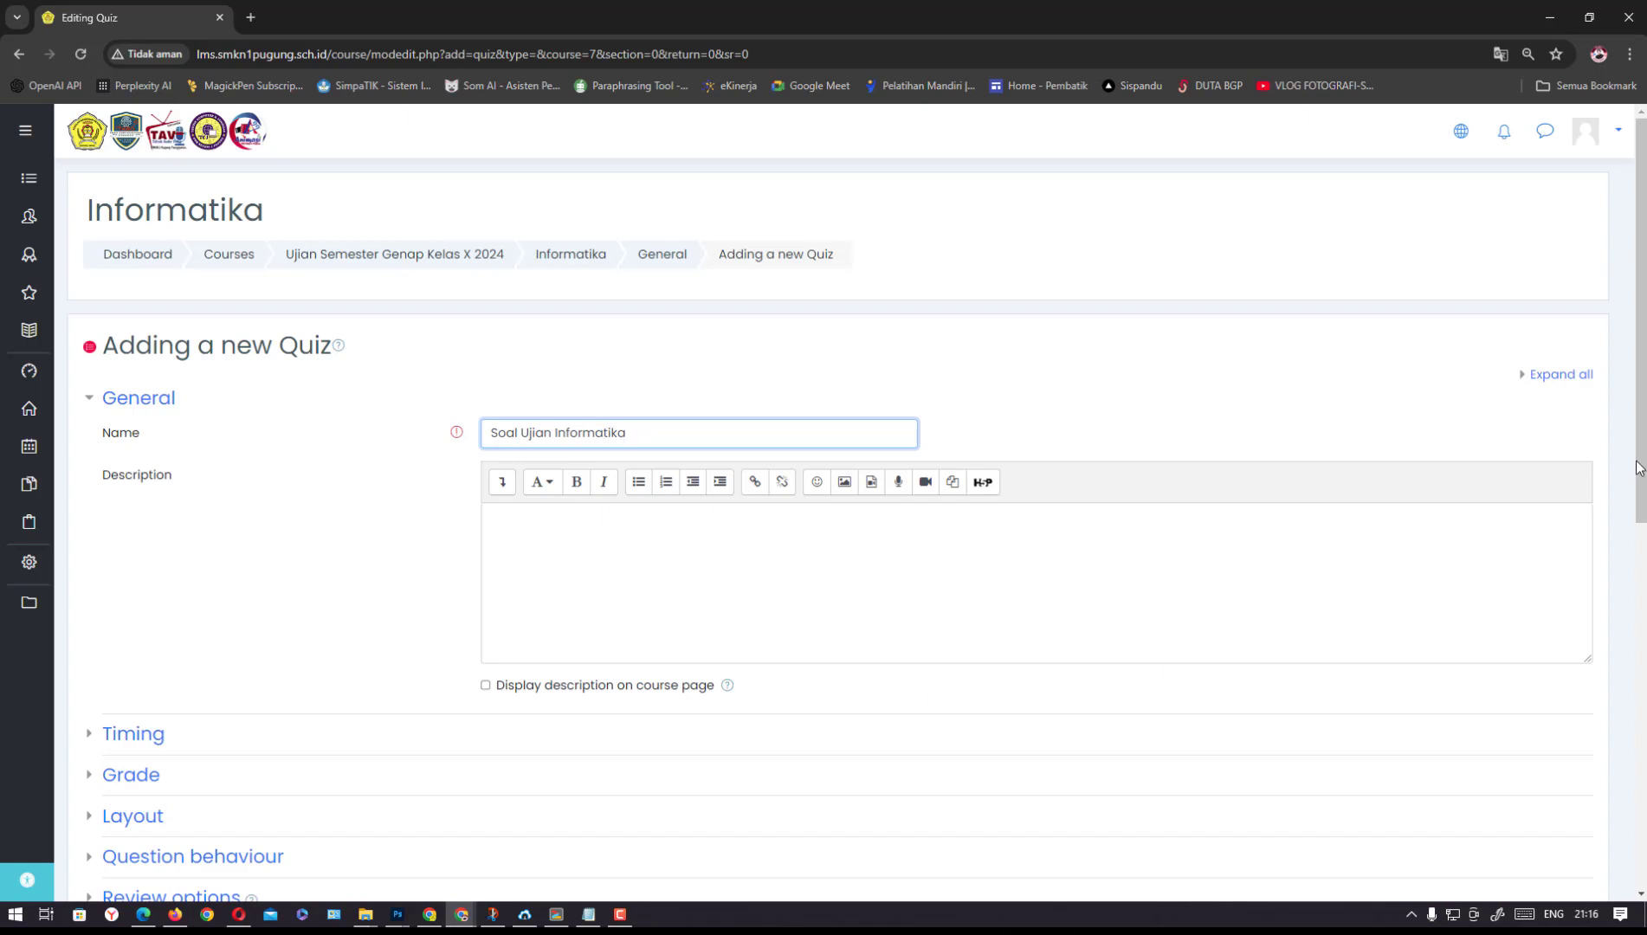
# Enable the quiz opening time in the timing settings and set it to 29 May 2024 at 07:30
pyautogui.scroll(-2, 1638, 471)
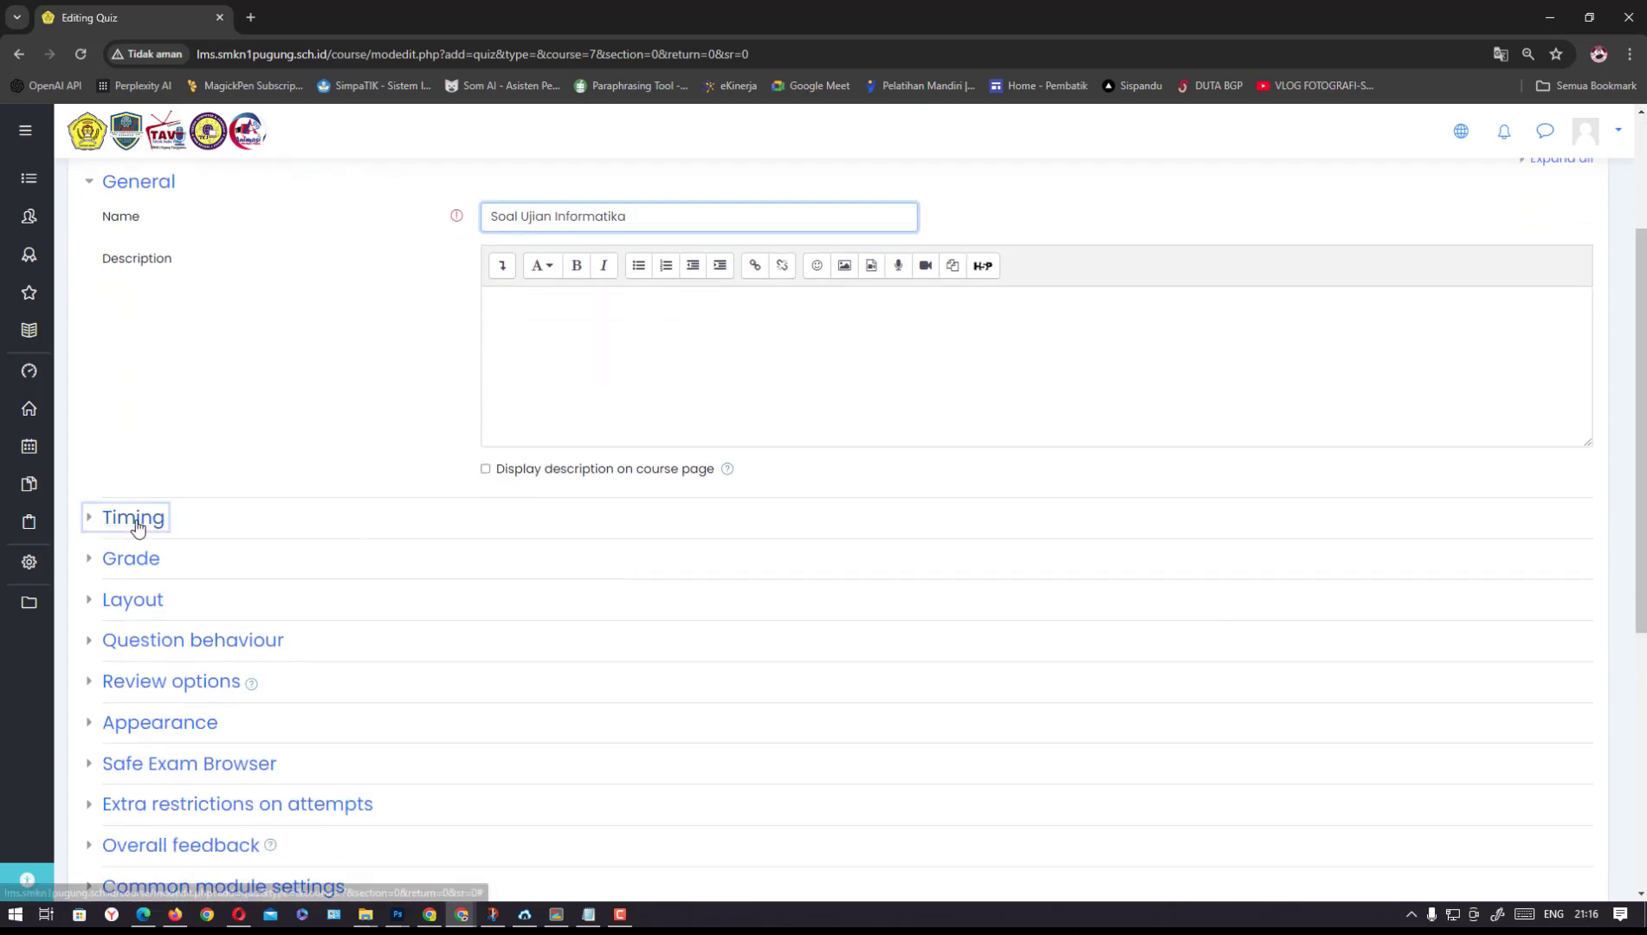
pyautogui.click(136, 524)
pyautogui.click(850, 553)
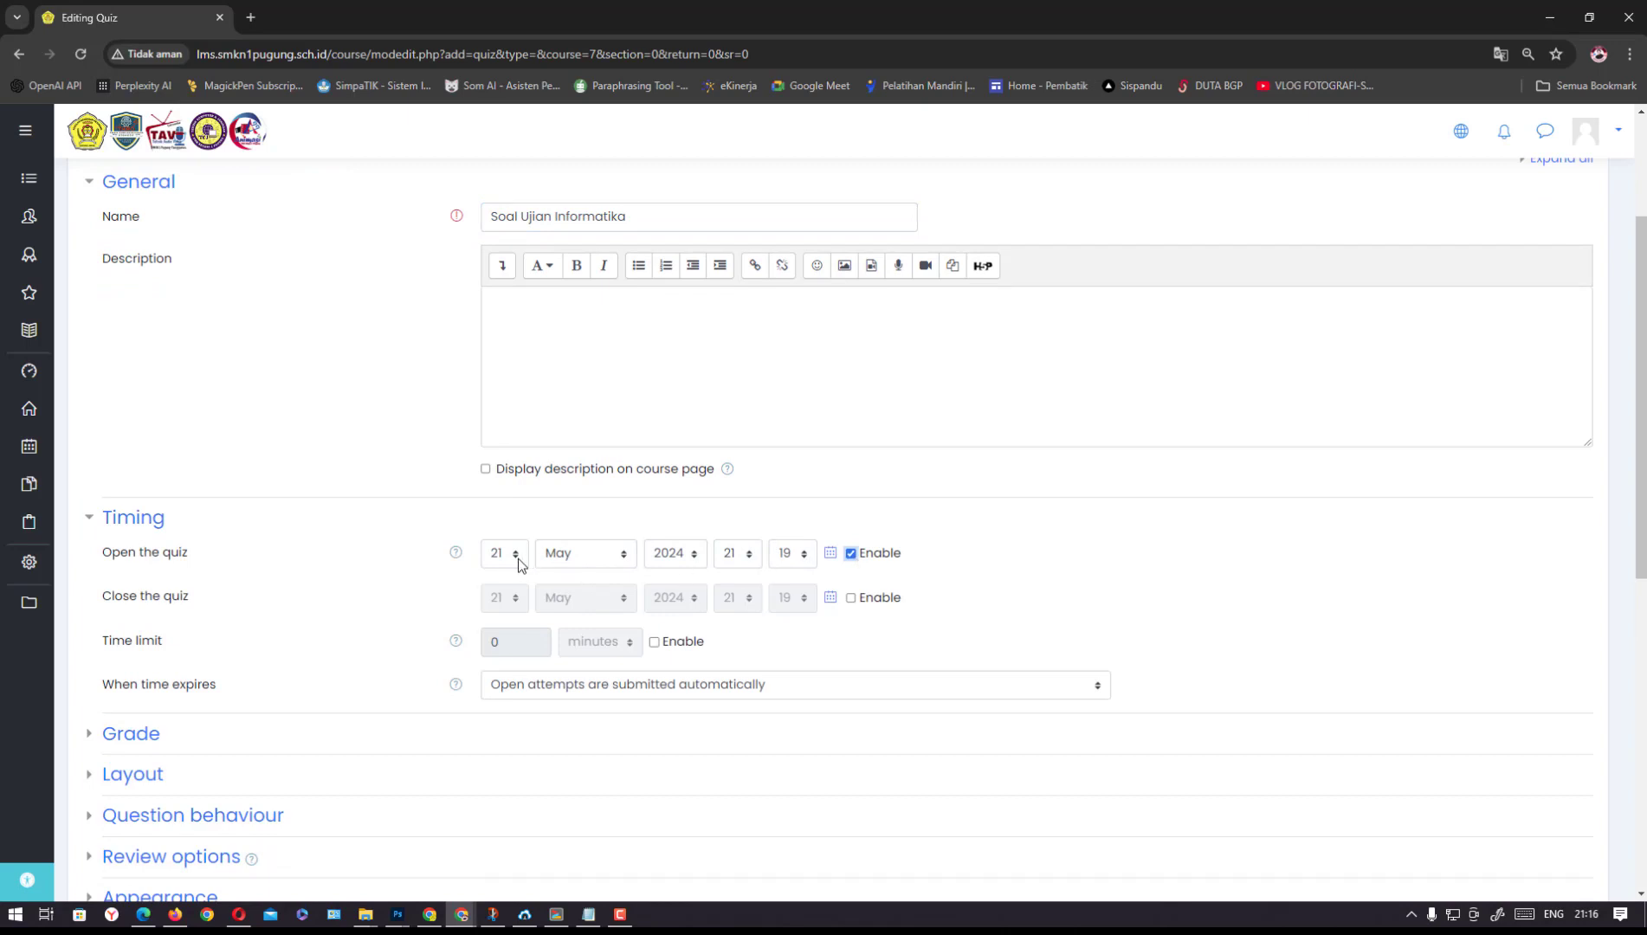
pyautogui.click(515, 554)
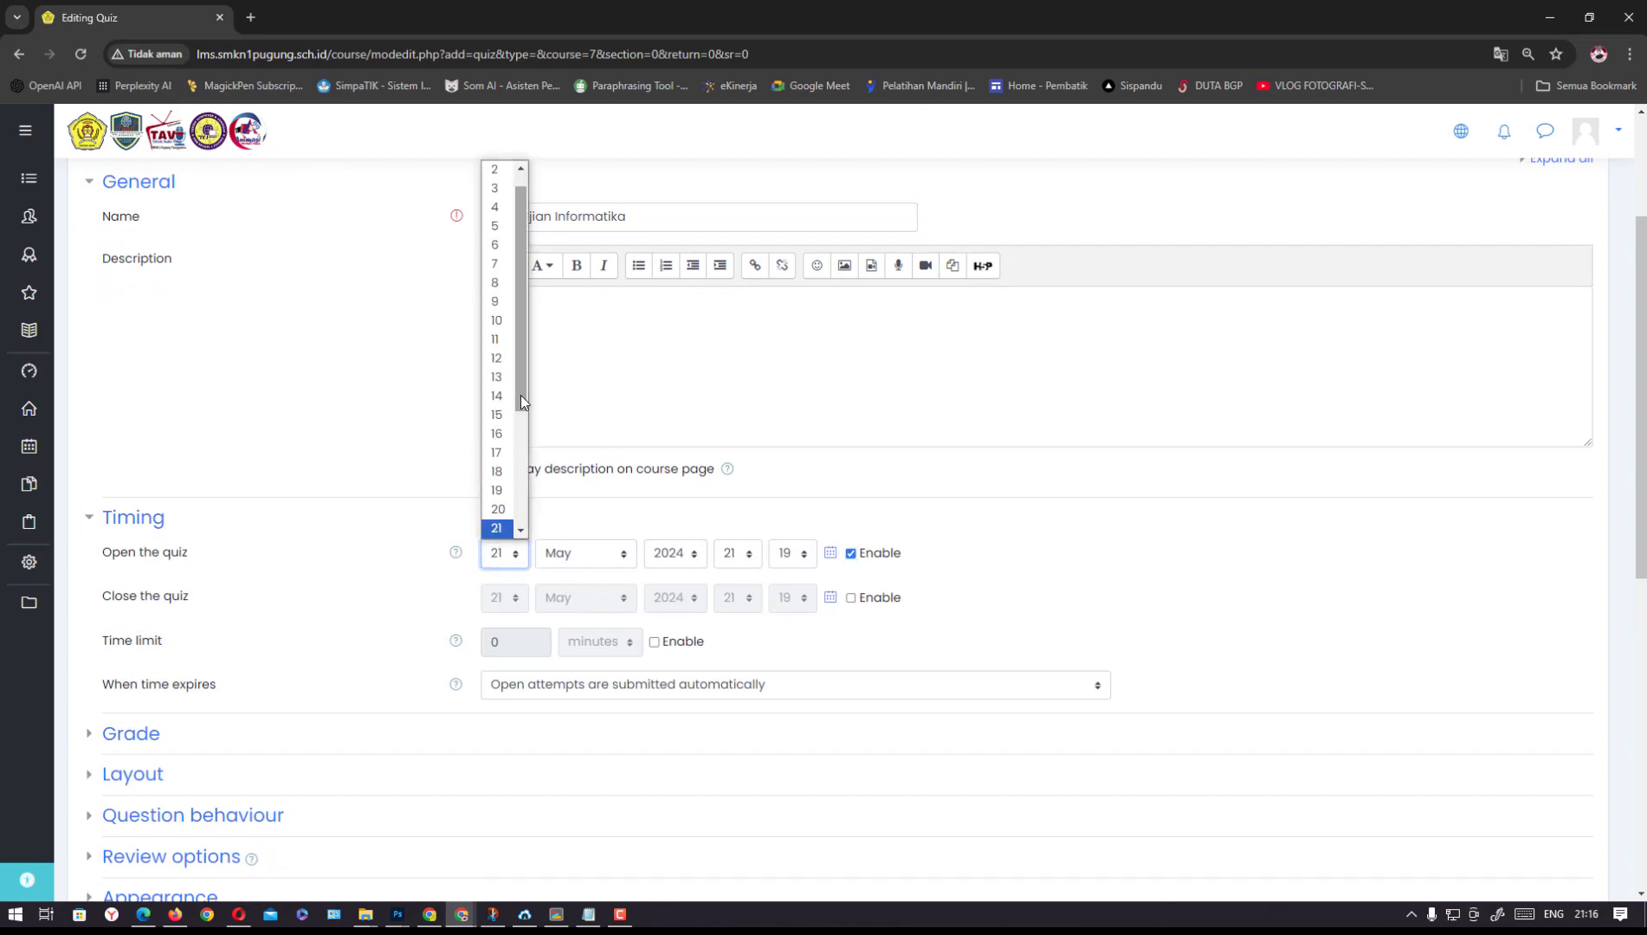
pyautogui.moveTo(525, 408); pyautogui.dragTo(530, 502)
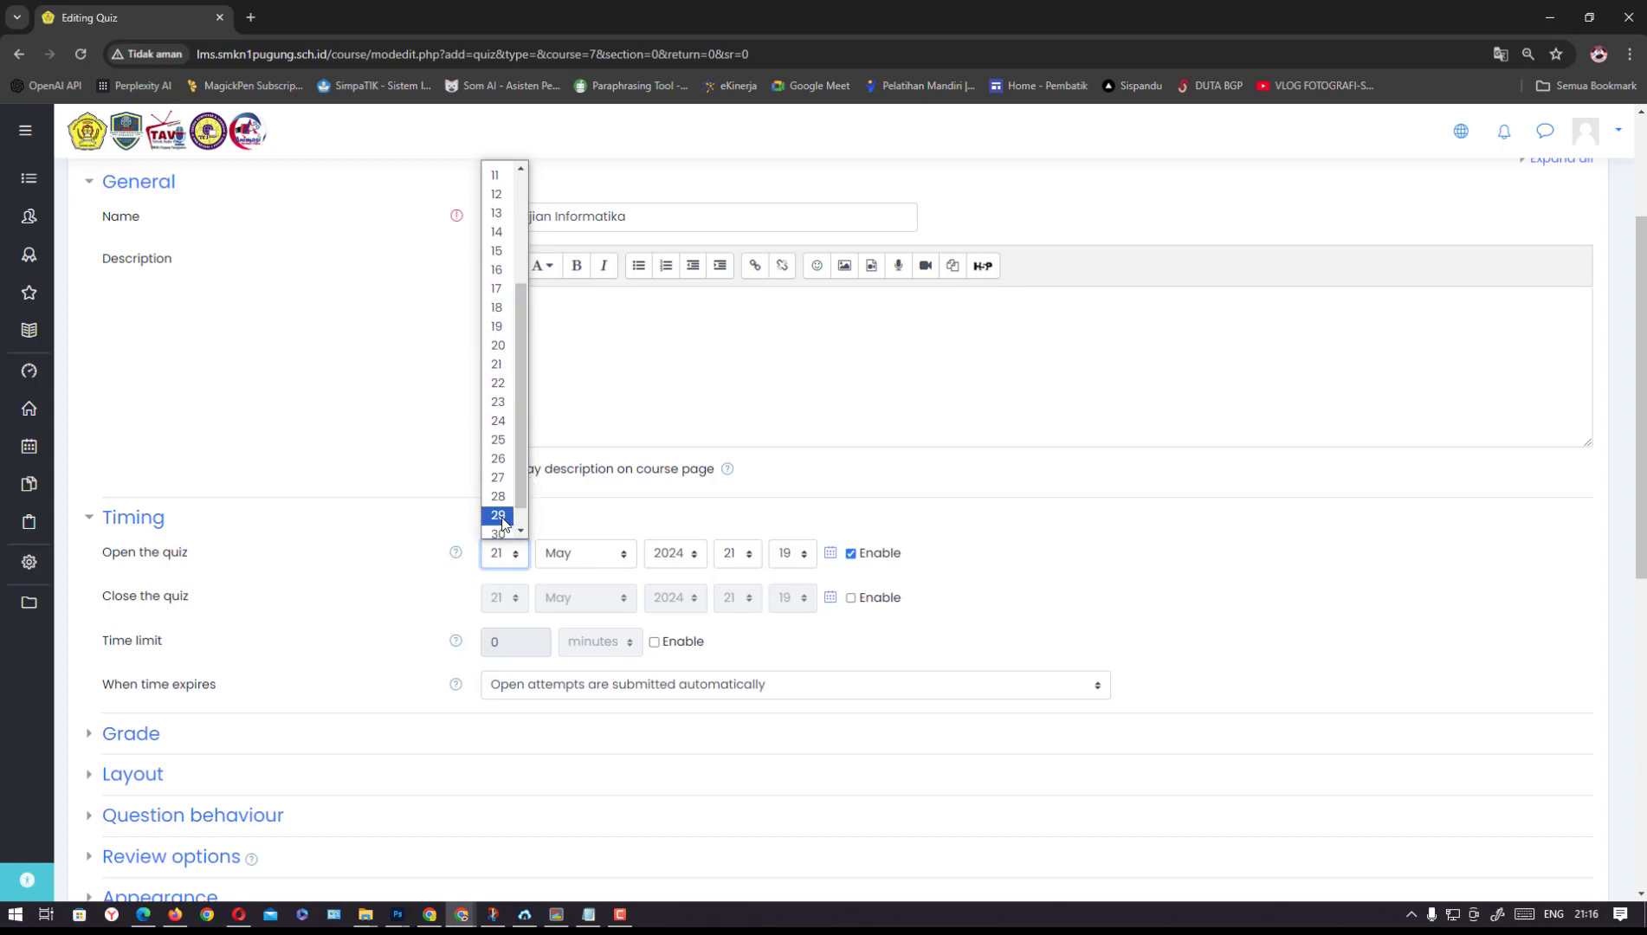
pyautogui.click(502, 523)
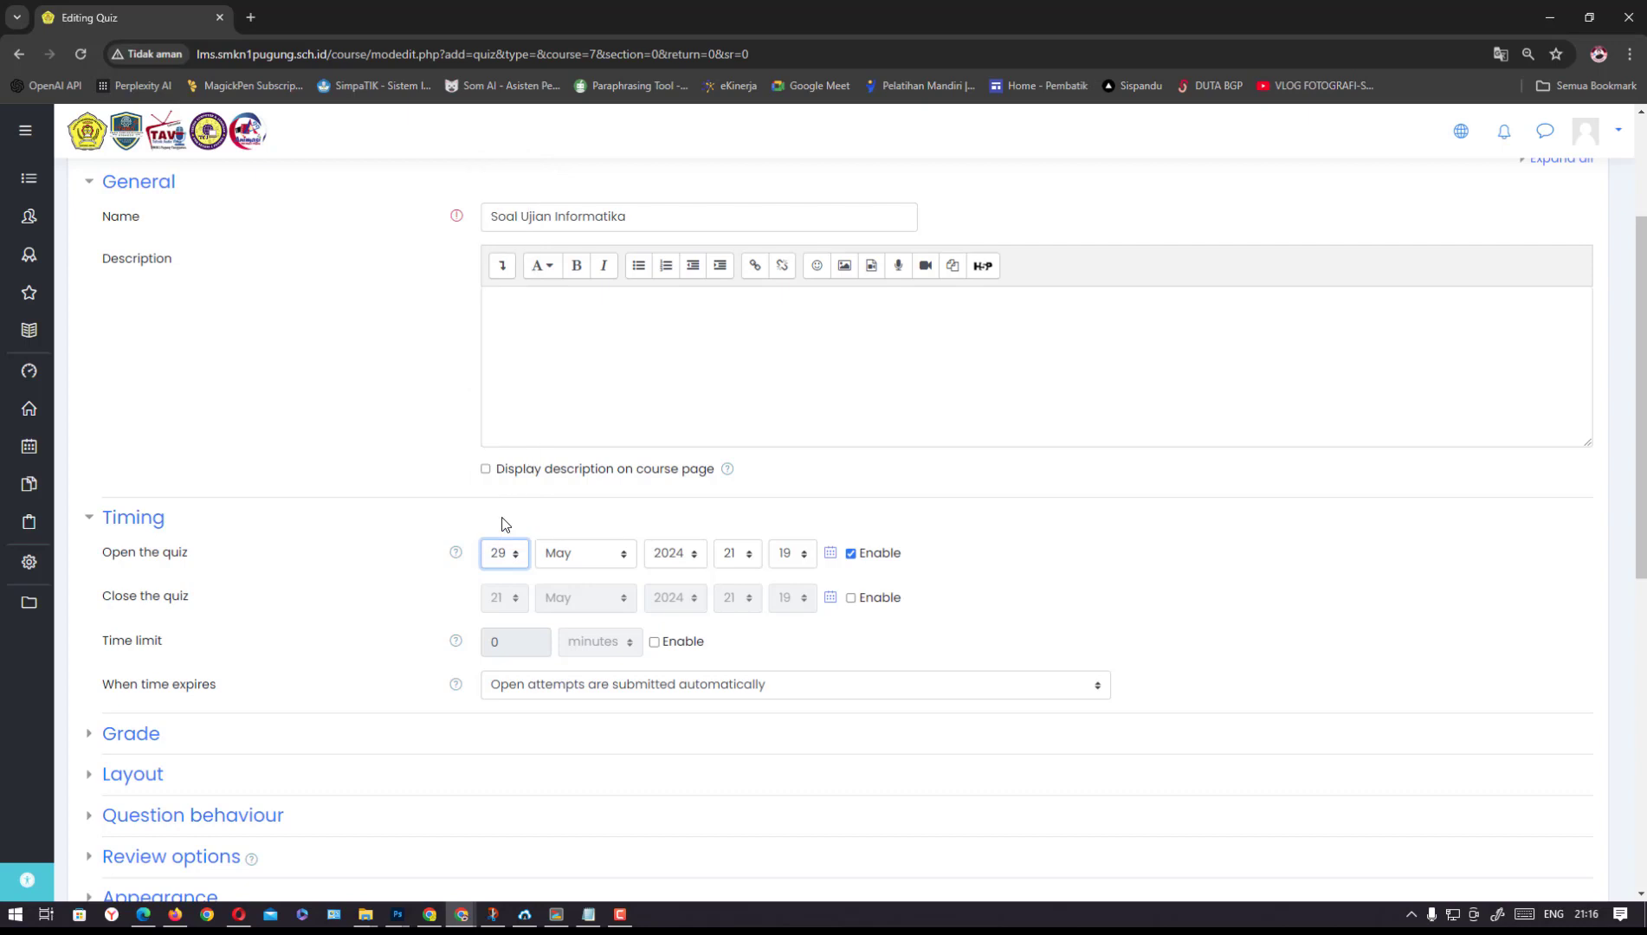
pyautogui.click(748, 554)
pyautogui.moveTo(758, 477); pyautogui.dragTo(758, 448)
pyautogui.click(733, 301)
pyautogui.click(798, 554)
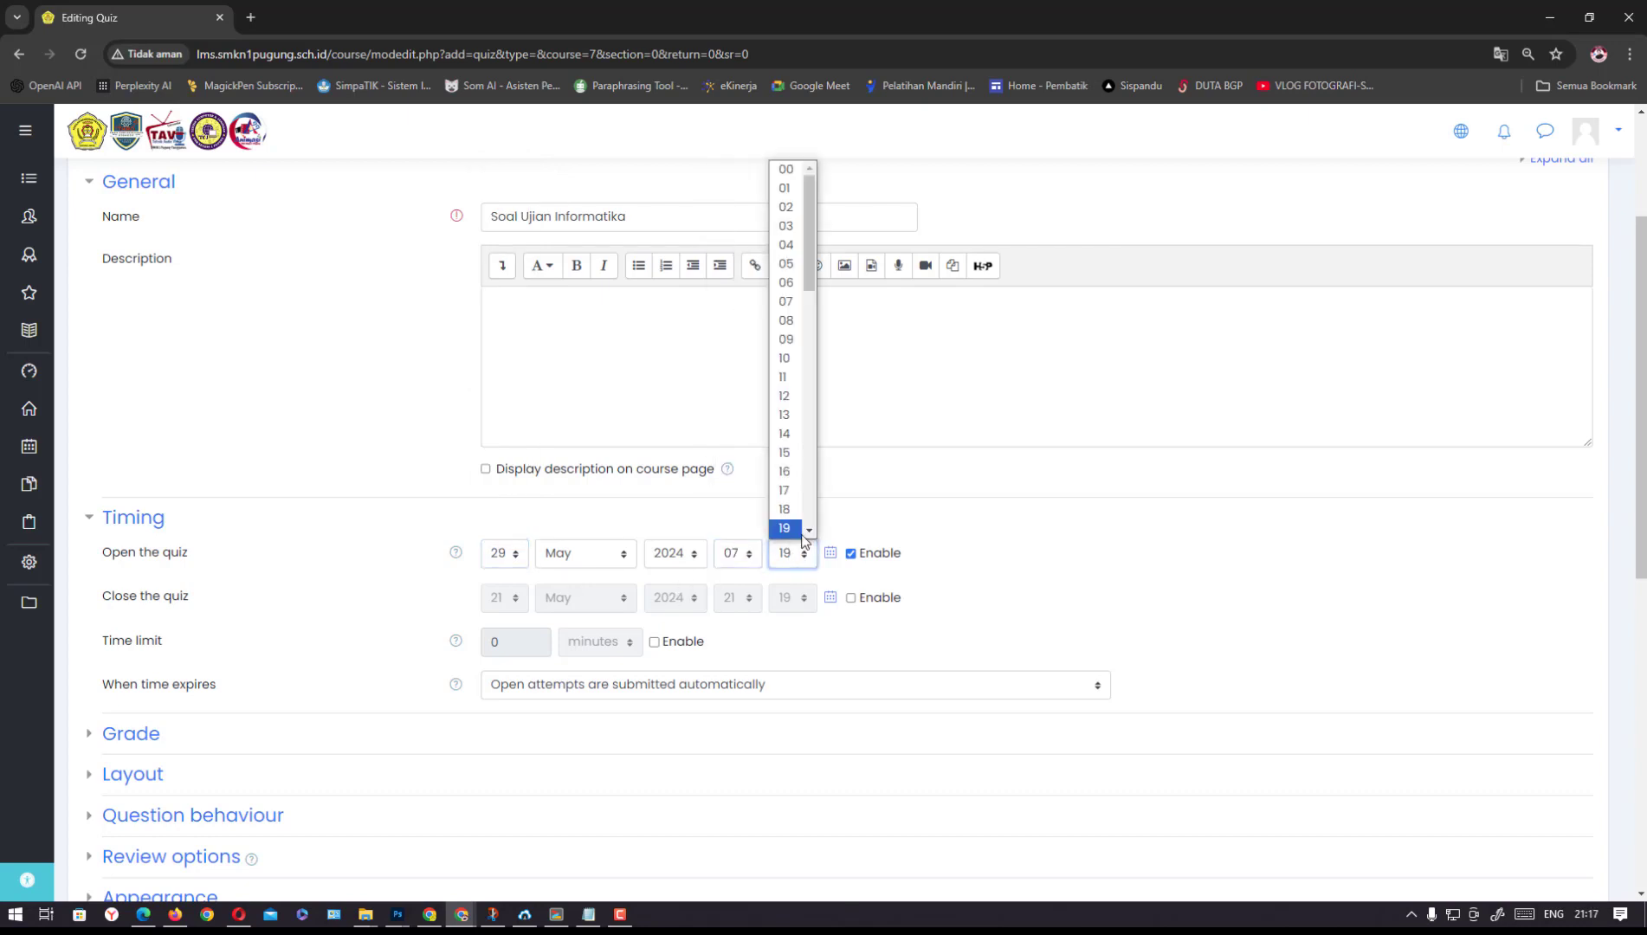
pyautogui.moveTo(817, 295); pyautogui.dragTo(815, 381)
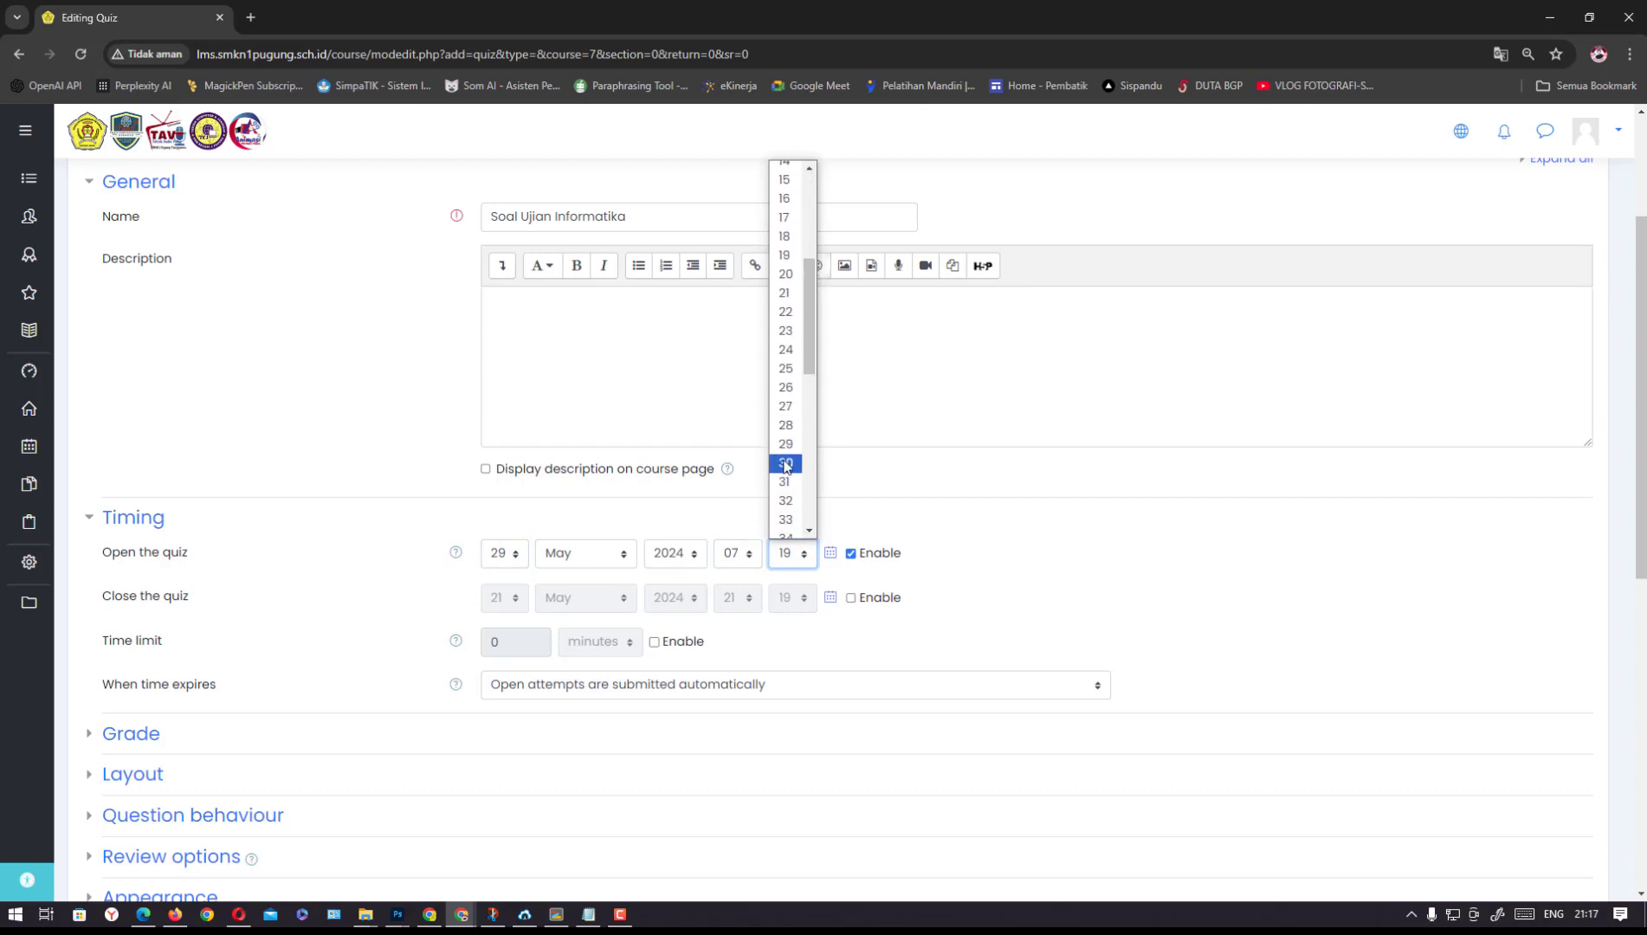
pyautogui.click(784, 462)
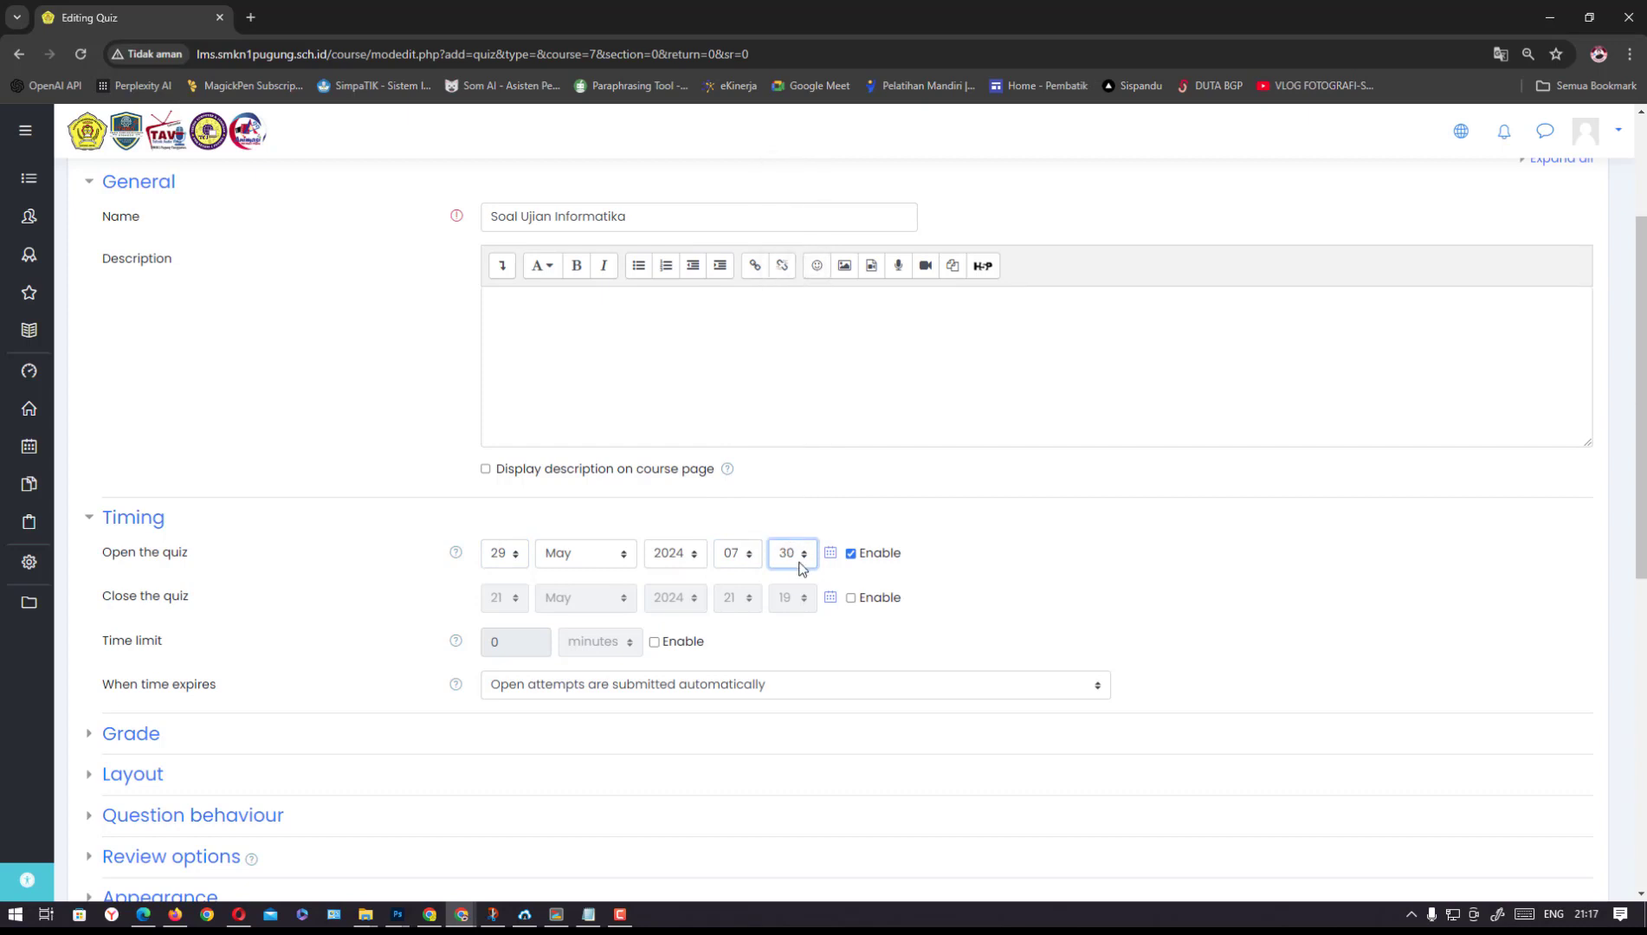
# Enable the quiz closing time and set it to 29 May 2024 at 09:00
pyautogui.click(850, 597)
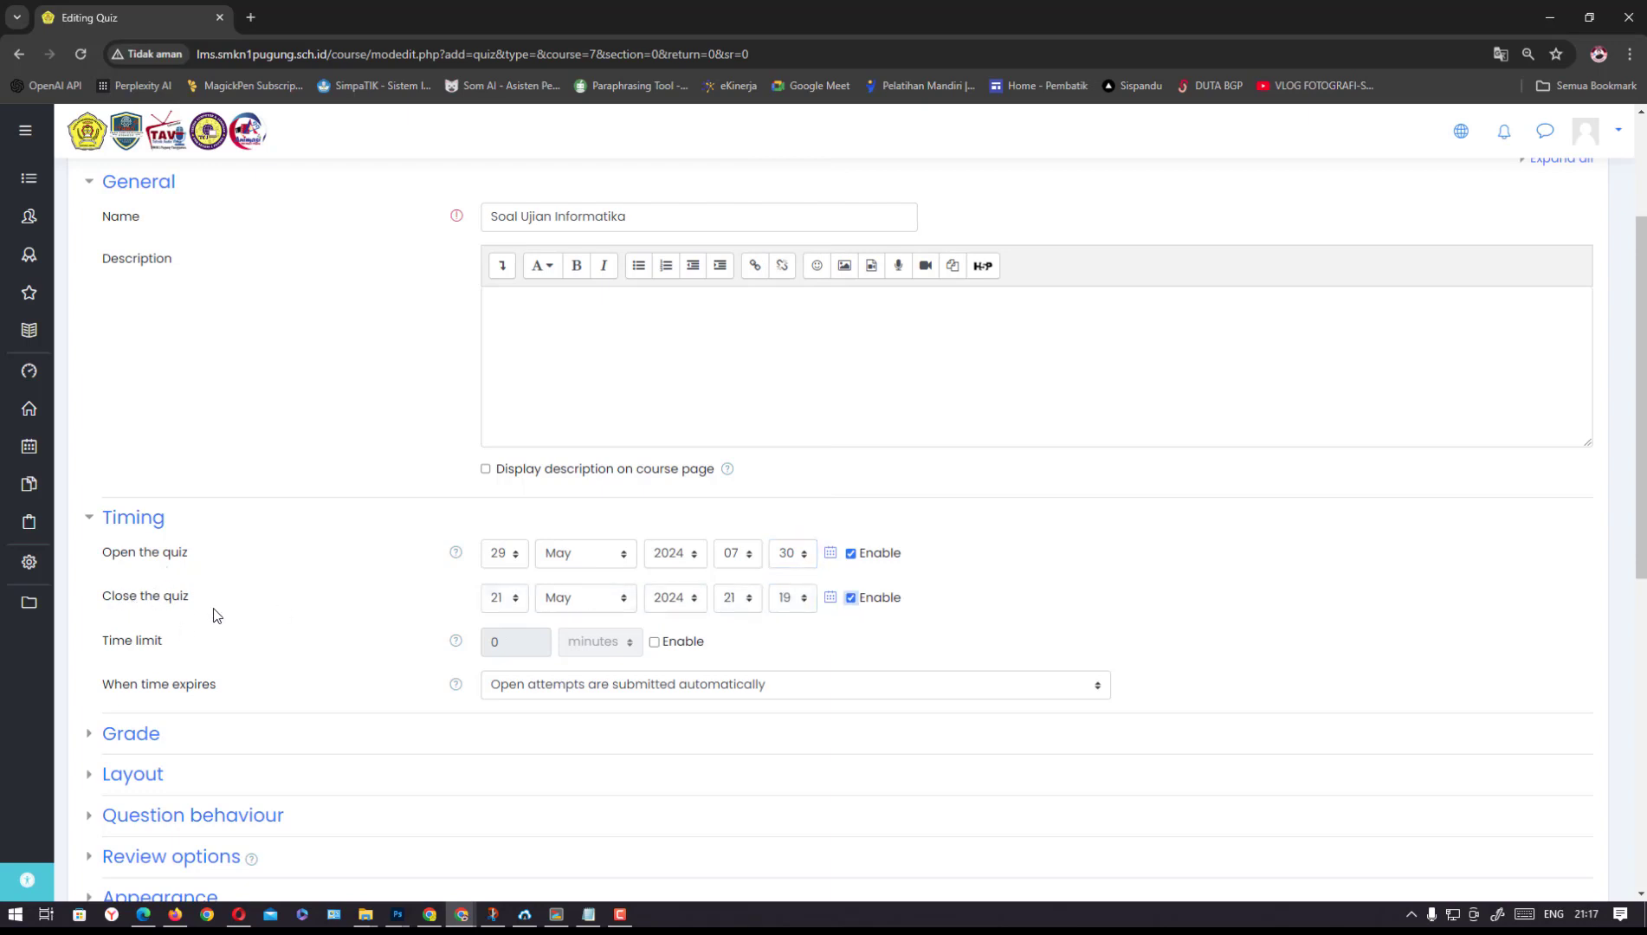
pyautogui.click(516, 598)
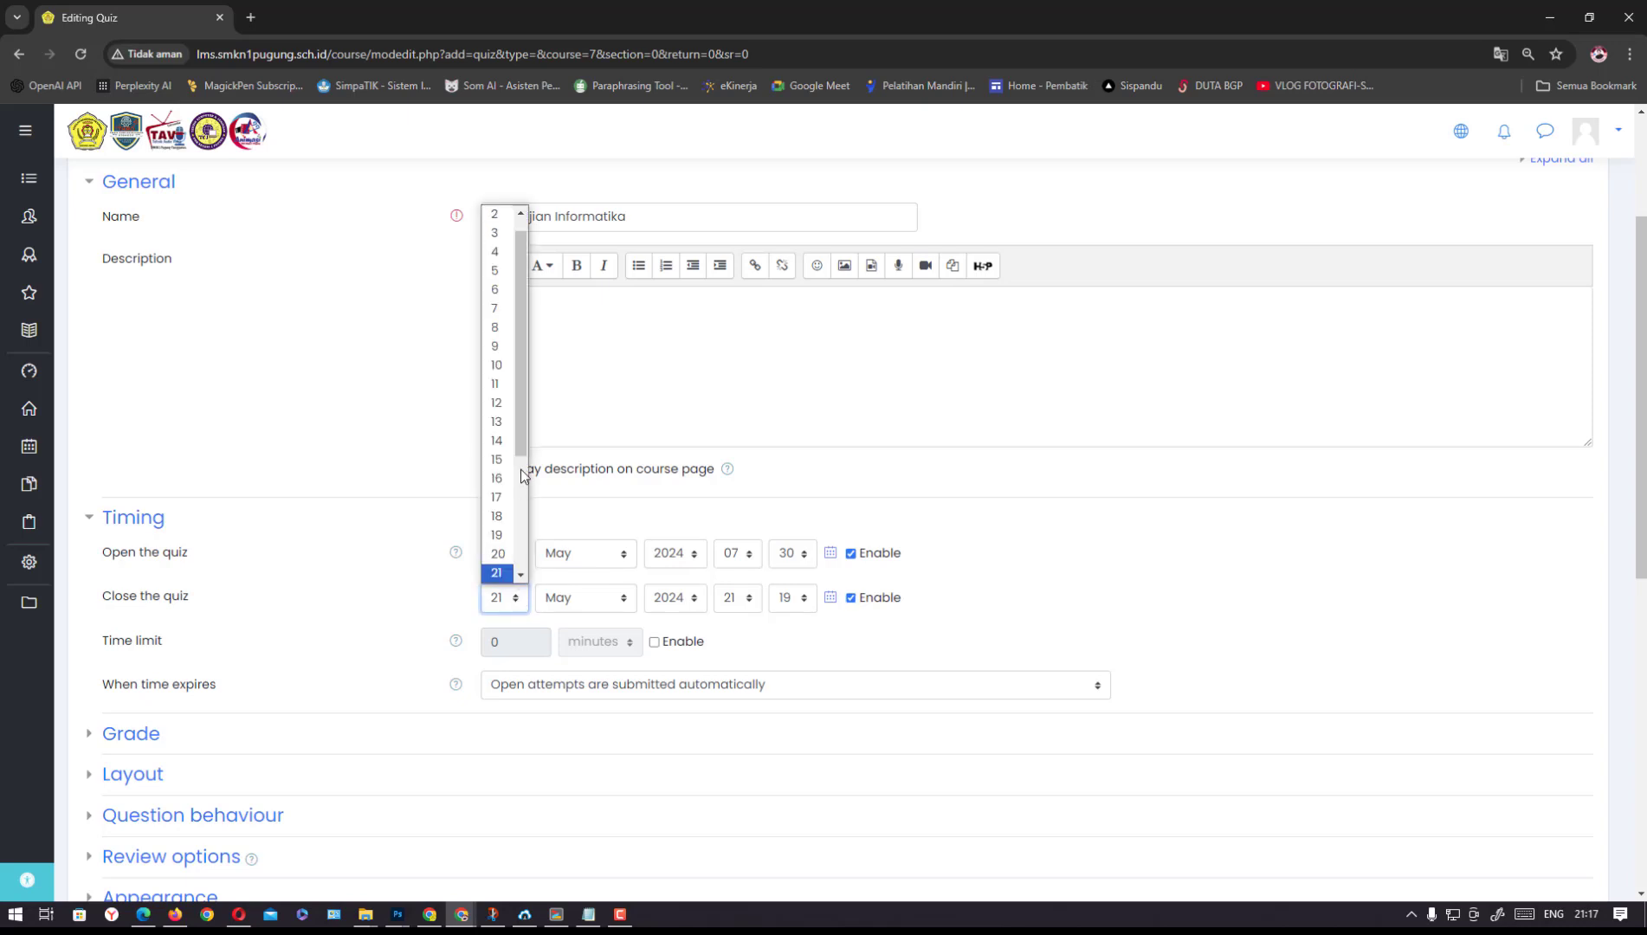
pyautogui.scroll(-3, 522, 475)
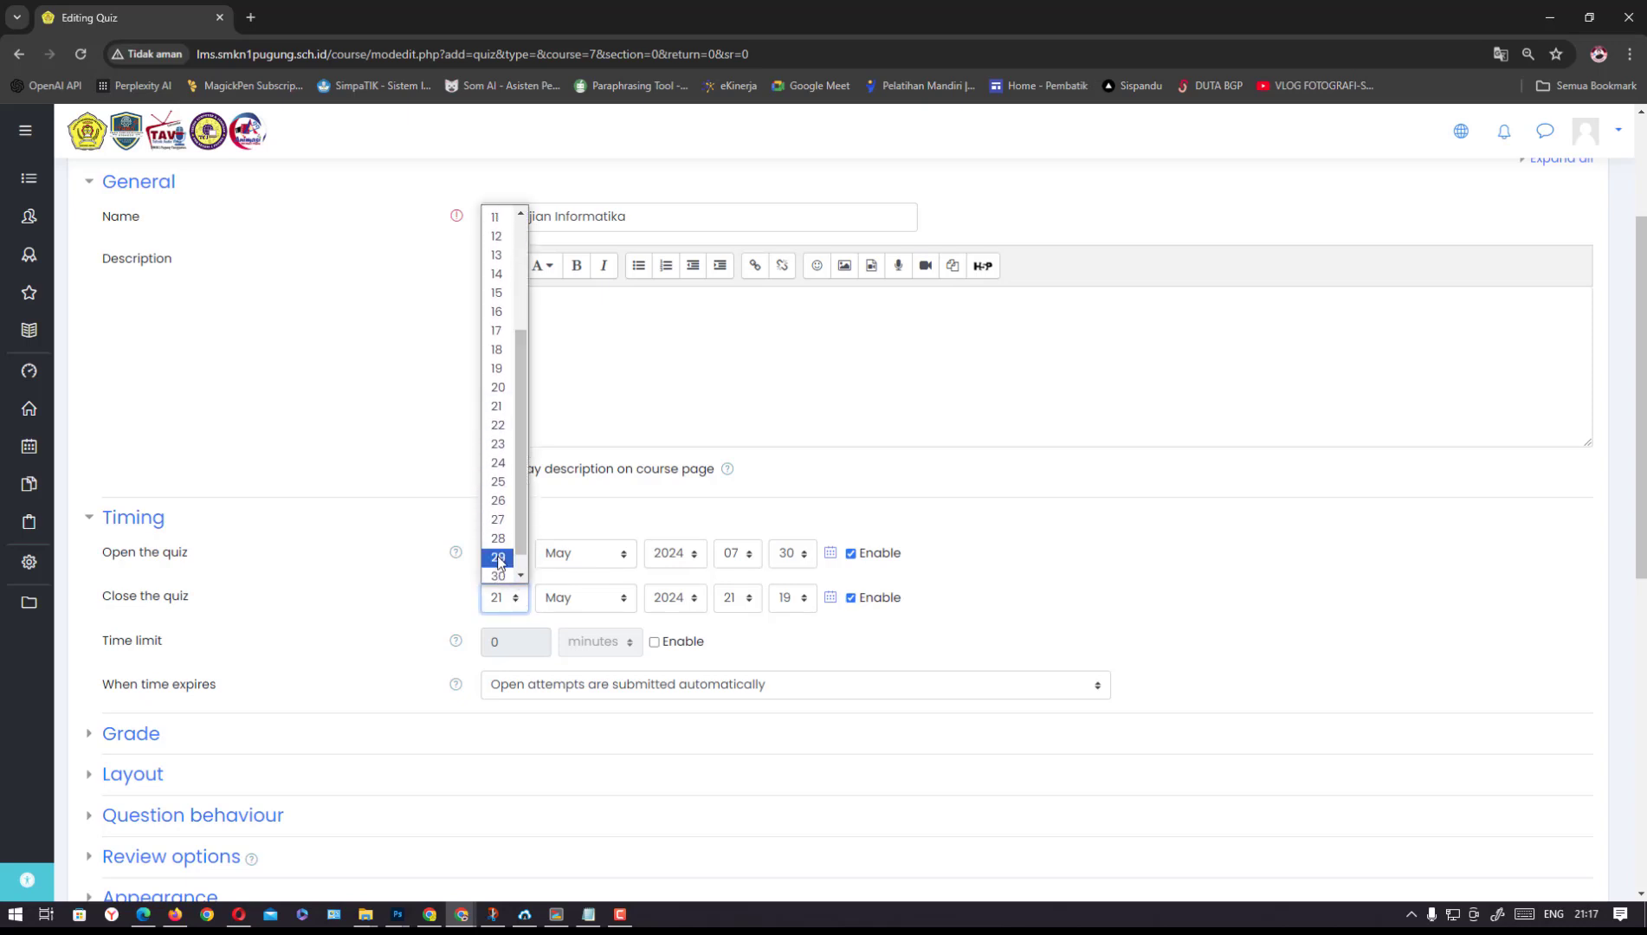
pyautogui.click(499, 558)
pyautogui.click(750, 599)
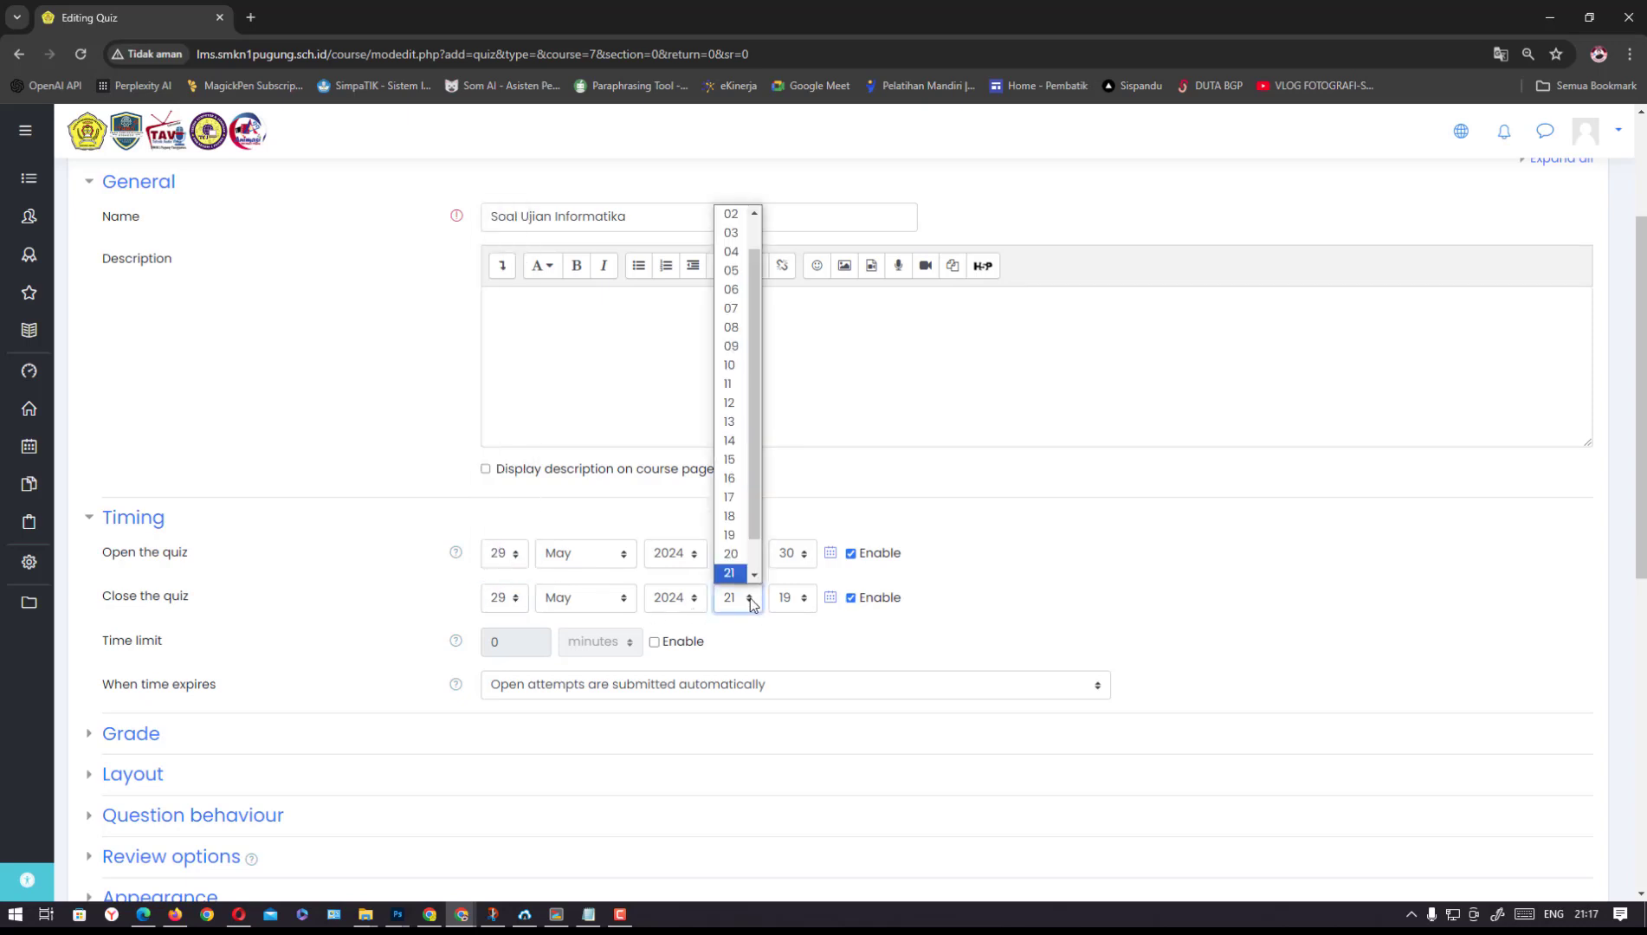
pyautogui.click(731, 346)
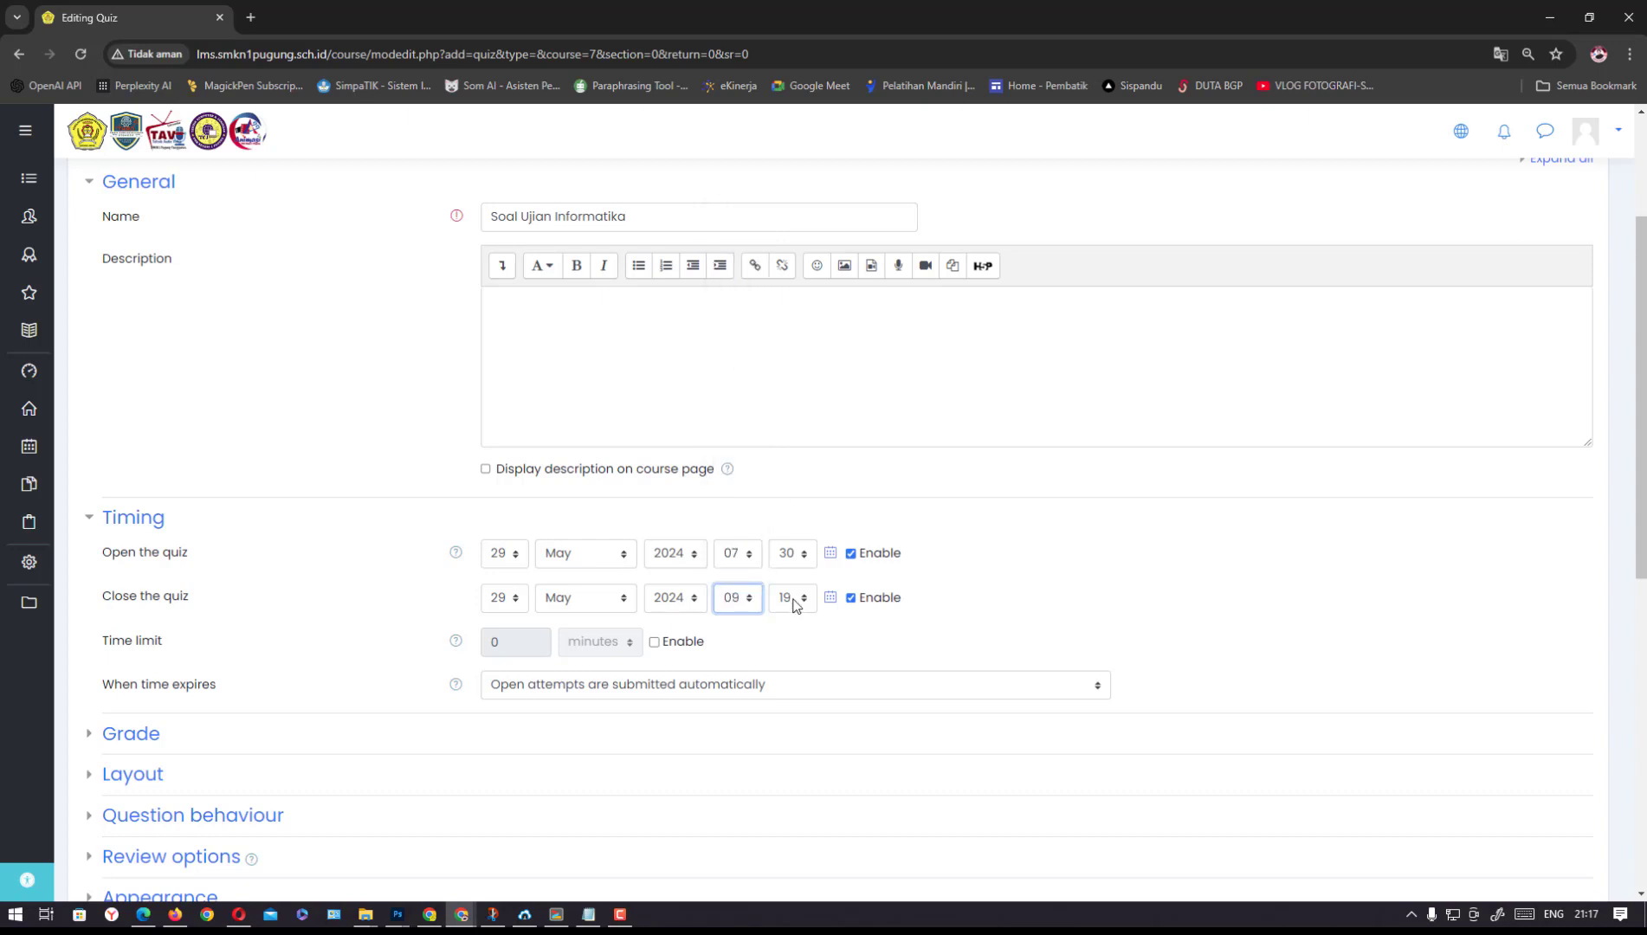
pyautogui.click(806, 601)
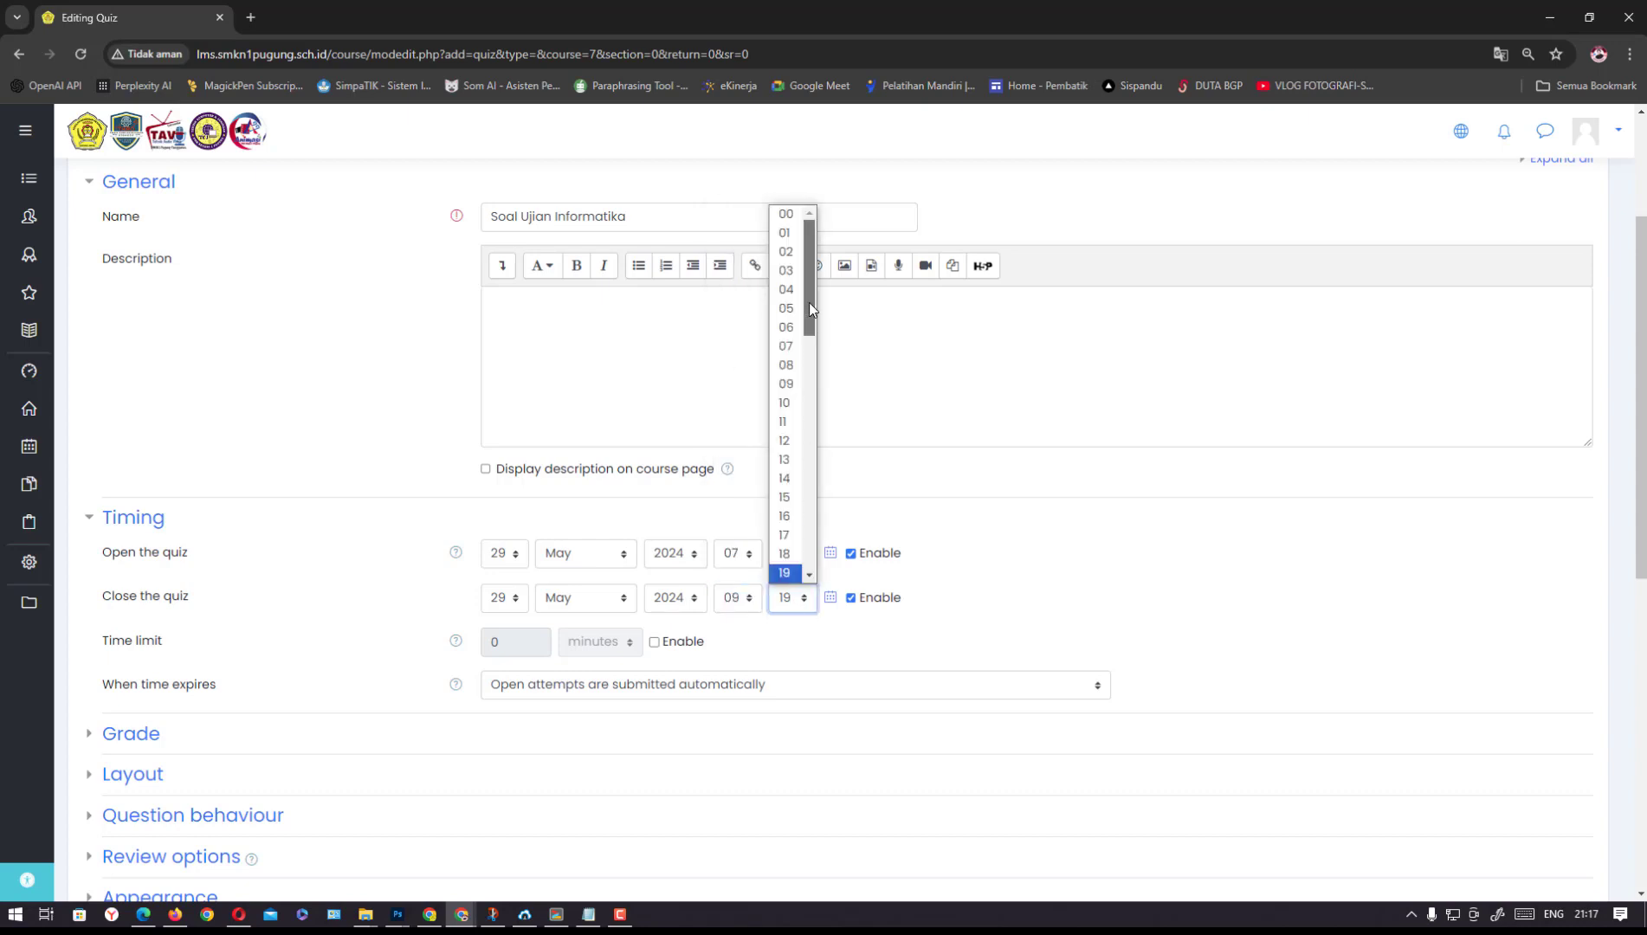
pyautogui.click(786, 214)
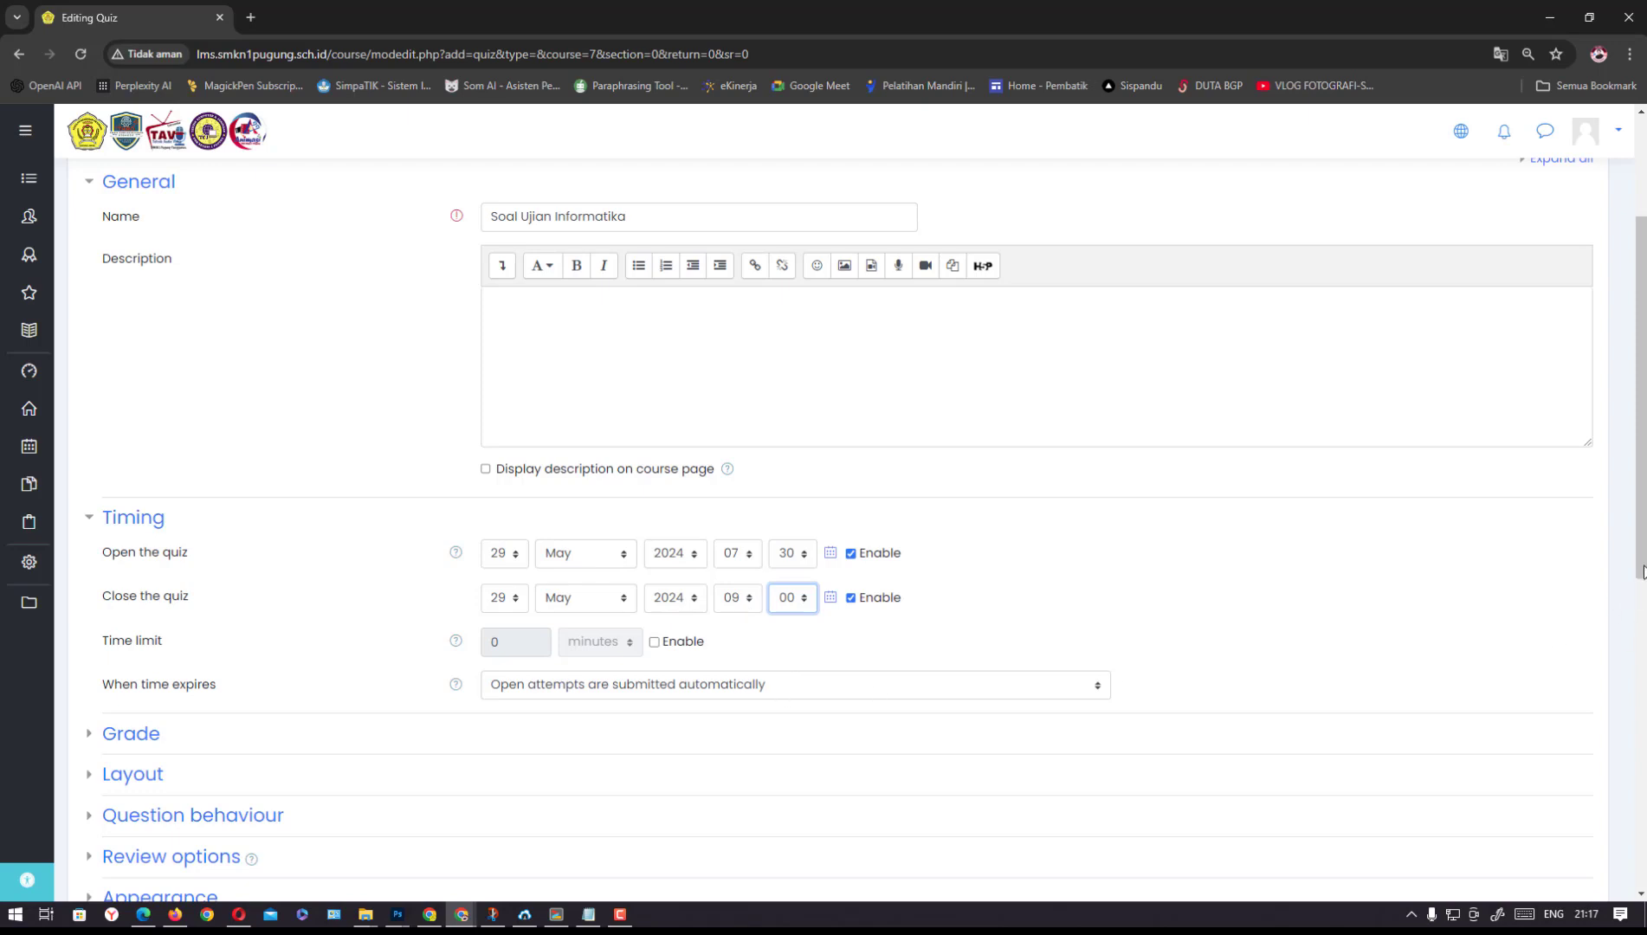
# Limit the quiz to 1 allowed attempt in the grade settings
pyautogui.moveTo(1643, 572); pyautogui.dragTo(1640, 690)
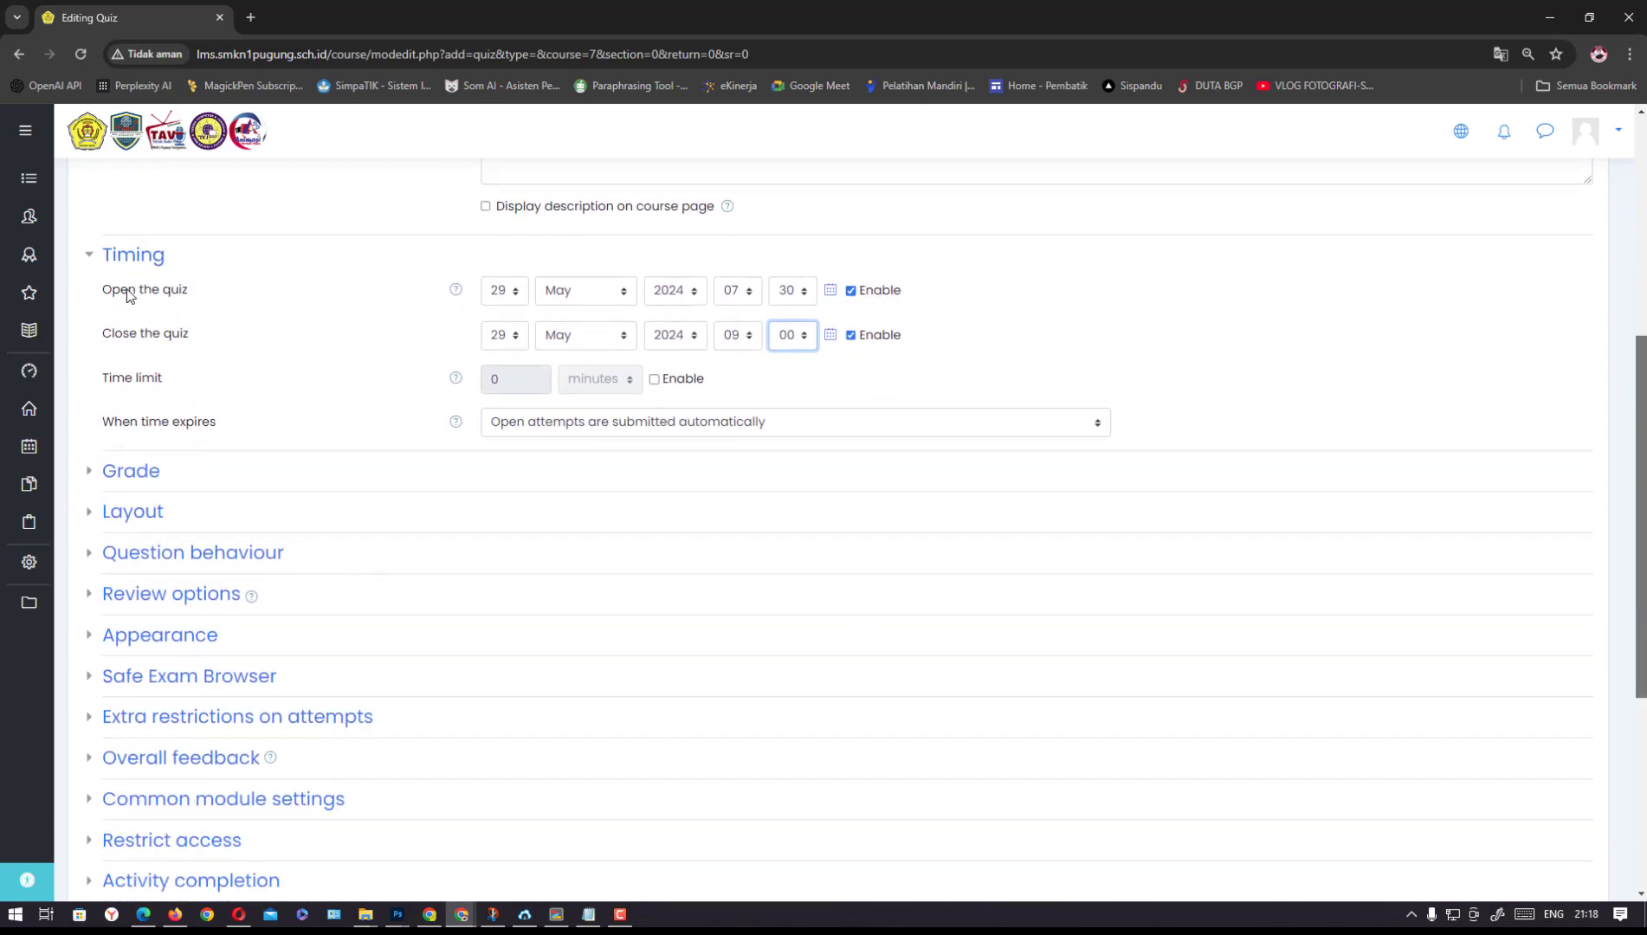
pyautogui.click(149, 472)
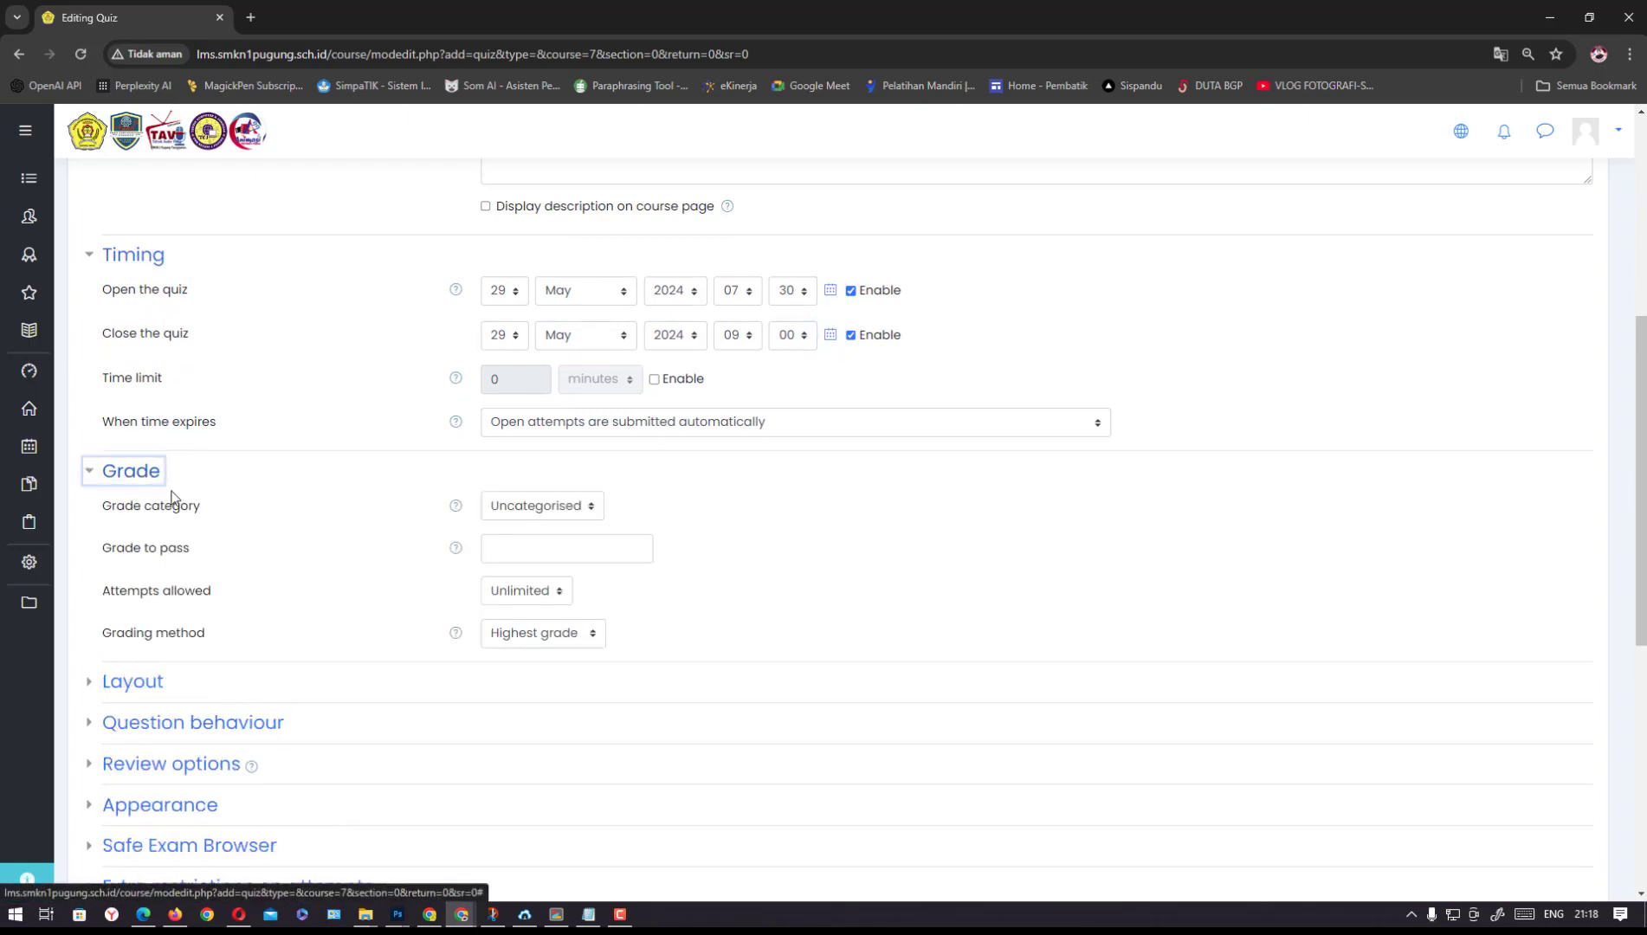
pyautogui.click(544, 592)
pyautogui.click(508, 642)
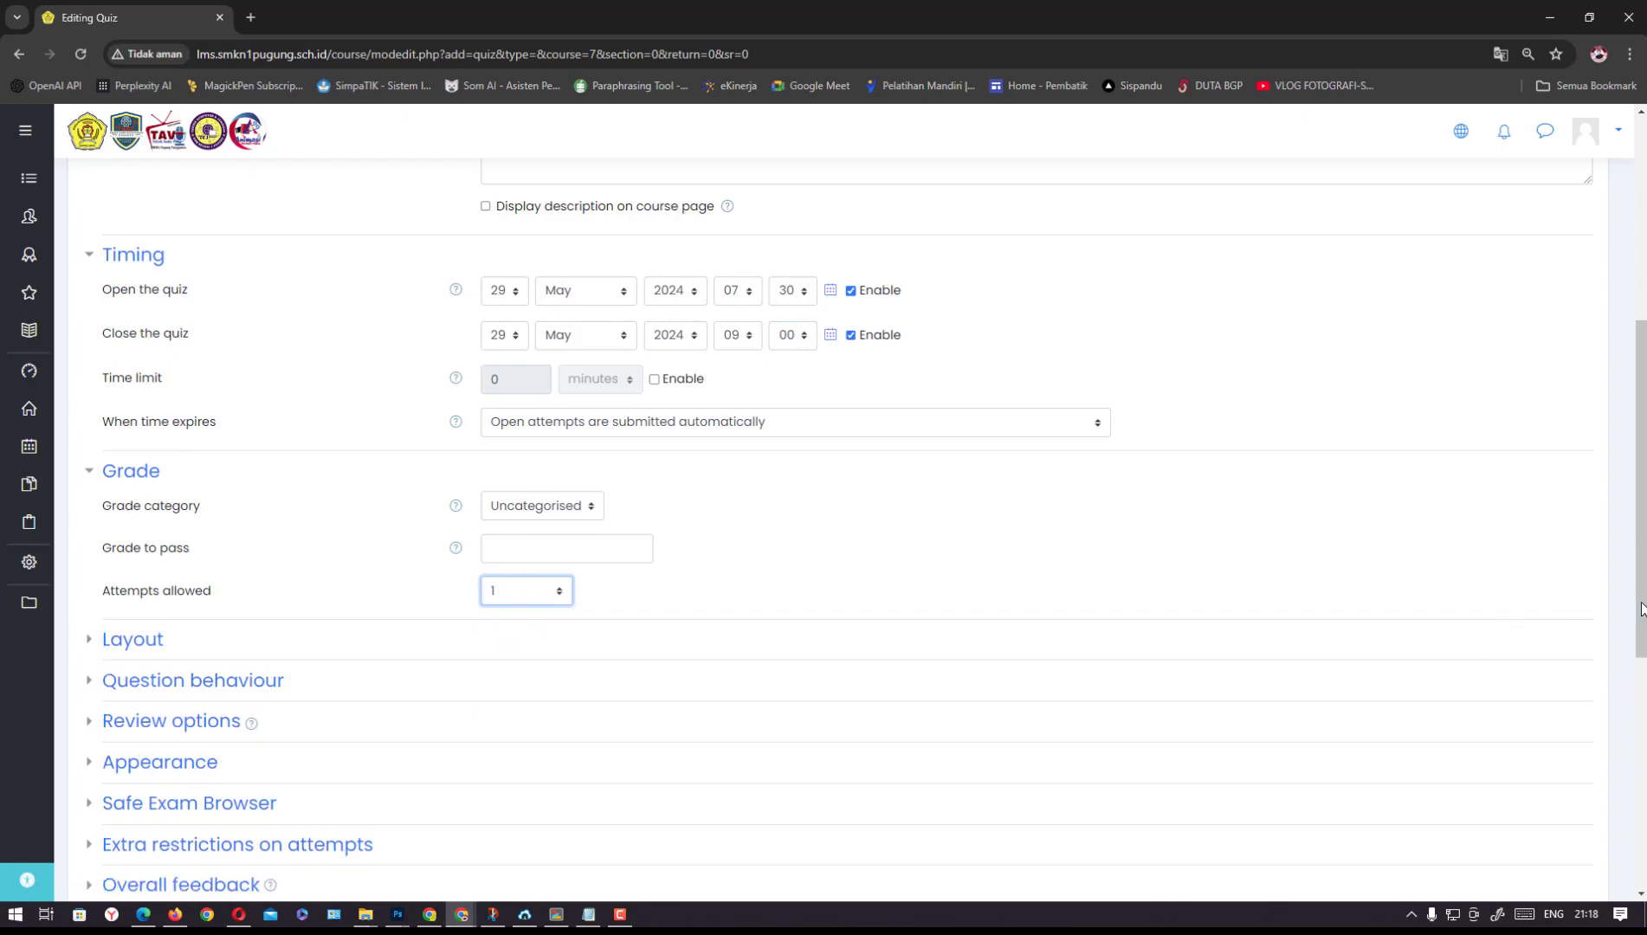
# Review the quiz's passing grade, layout and question behaviour settings
pyautogui.moveTo(1642, 608); pyautogui.dragTo(1643, 690)
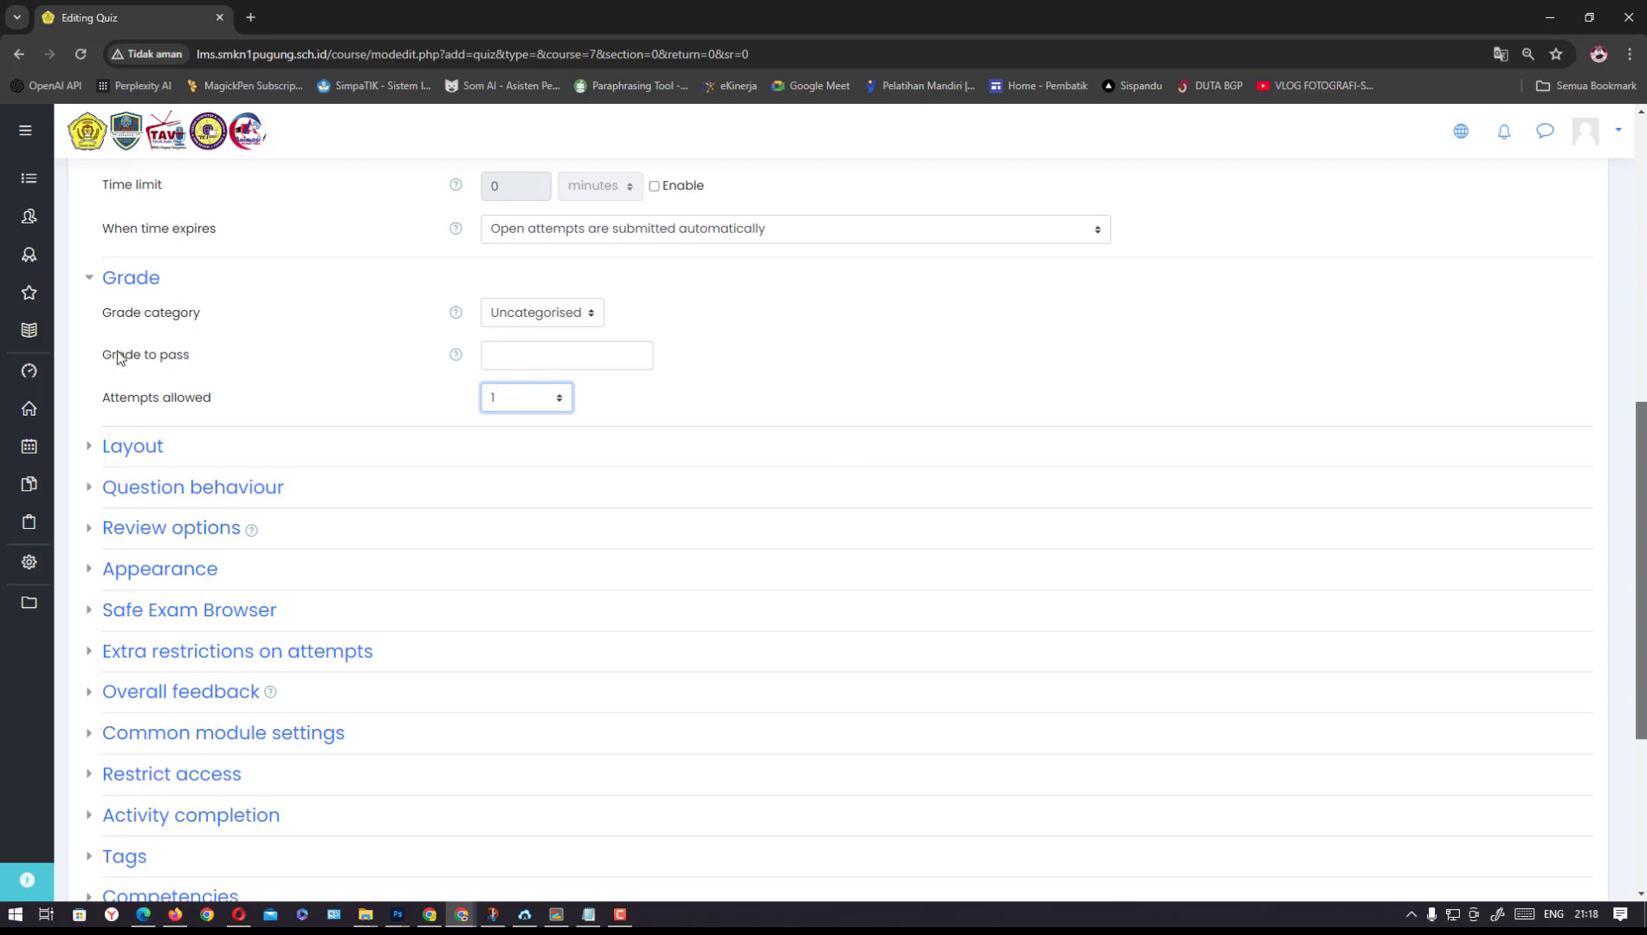
pyautogui.click(510, 357)
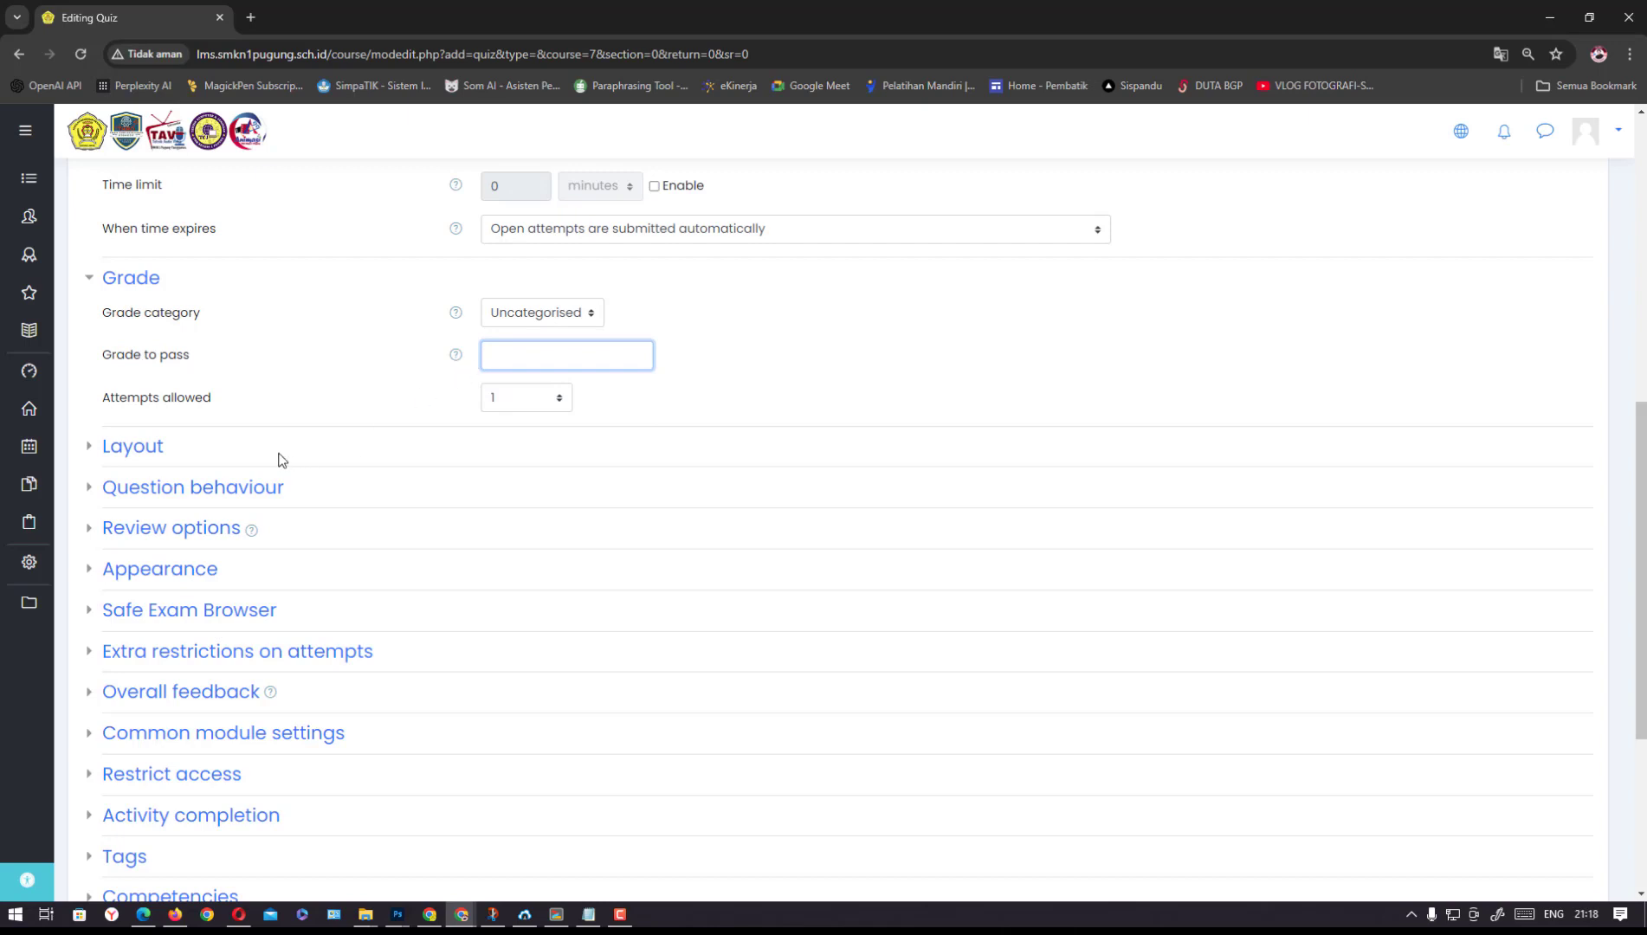
pyautogui.click(136, 449)
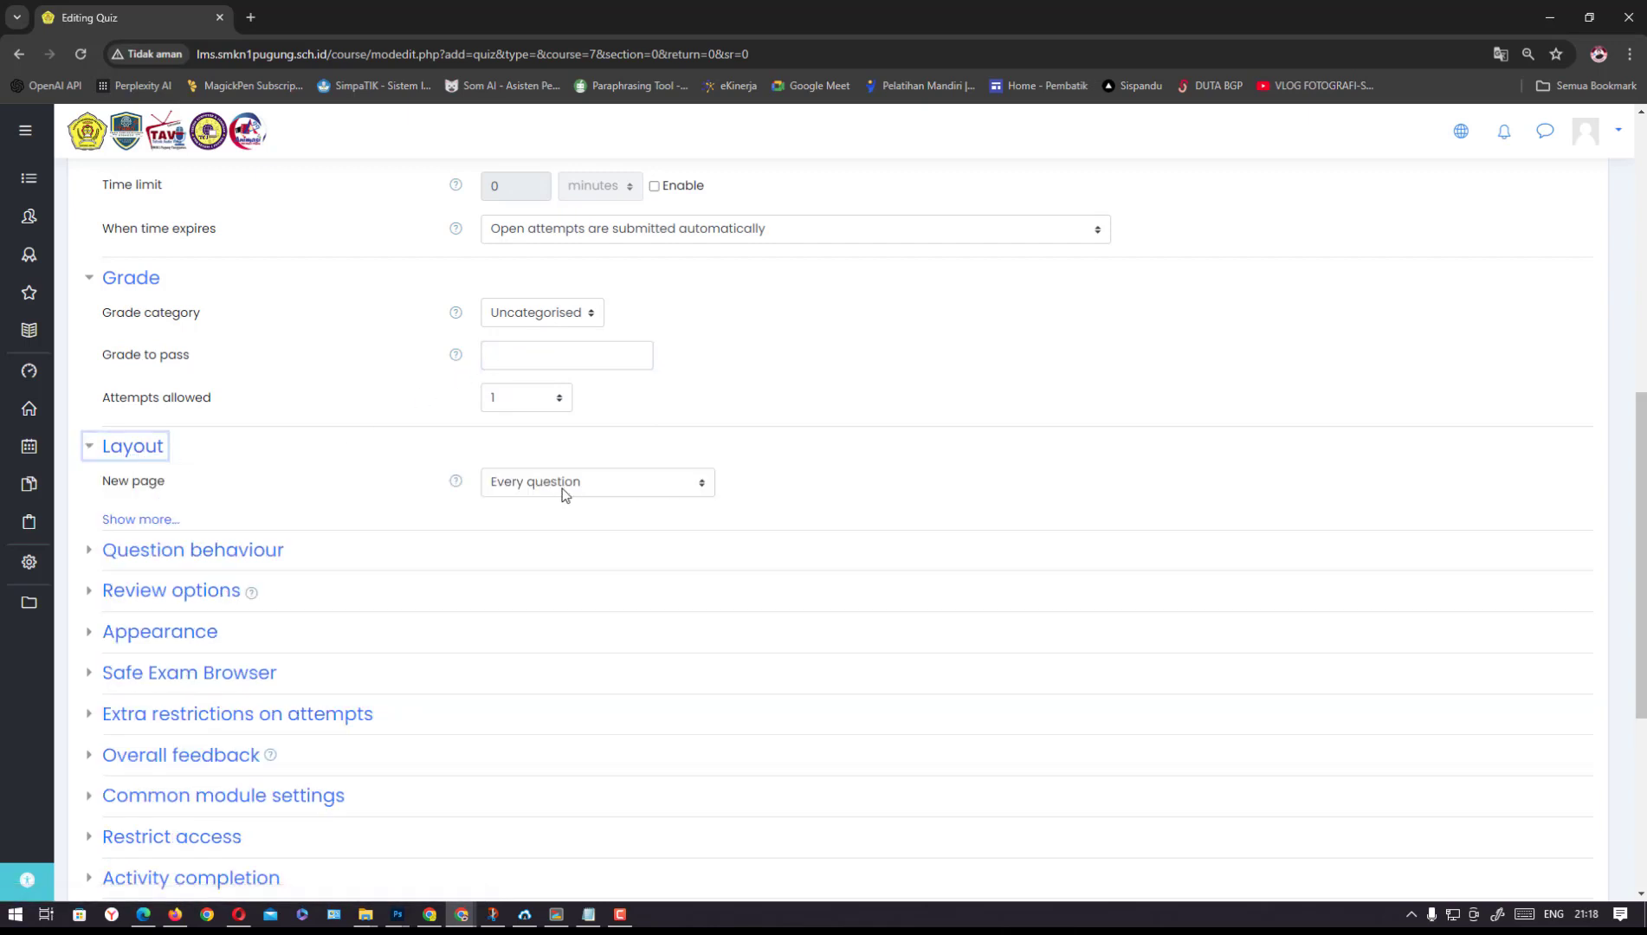
pyautogui.click(222, 557)
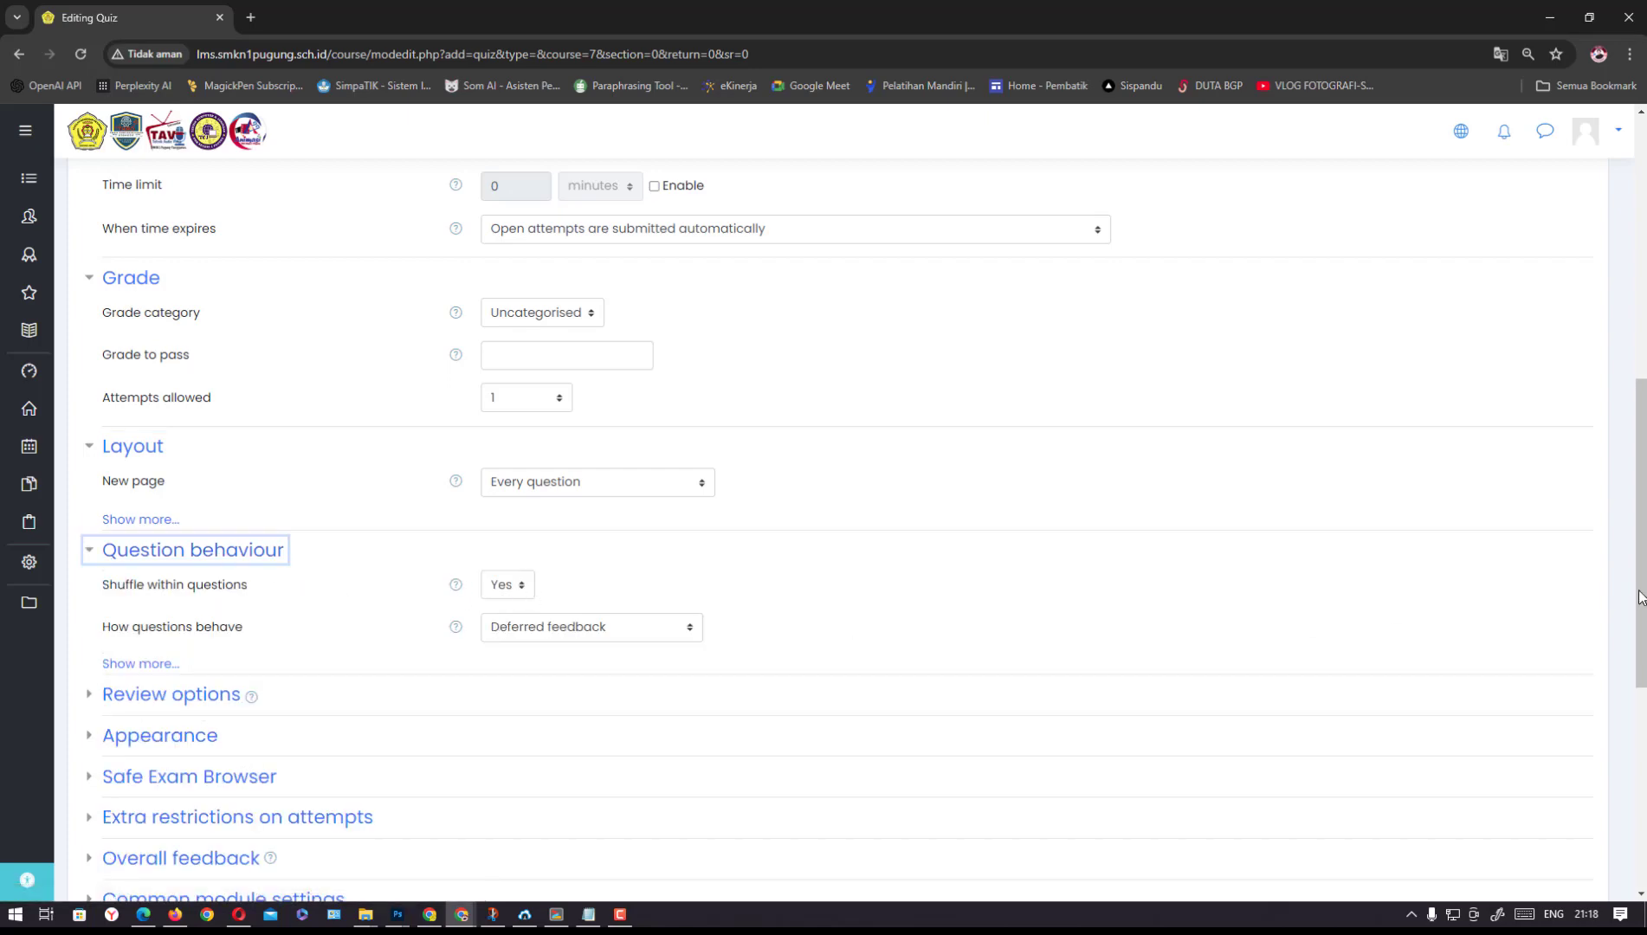
# In the review options, disable The attempt, Marks and Overall feedback immediately after the attempt, while the quiz is open and after it closes
pyautogui.moveTo(1639, 597); pyautogui.dragTo(1637, 706)
pyautogui.click(179, 421)
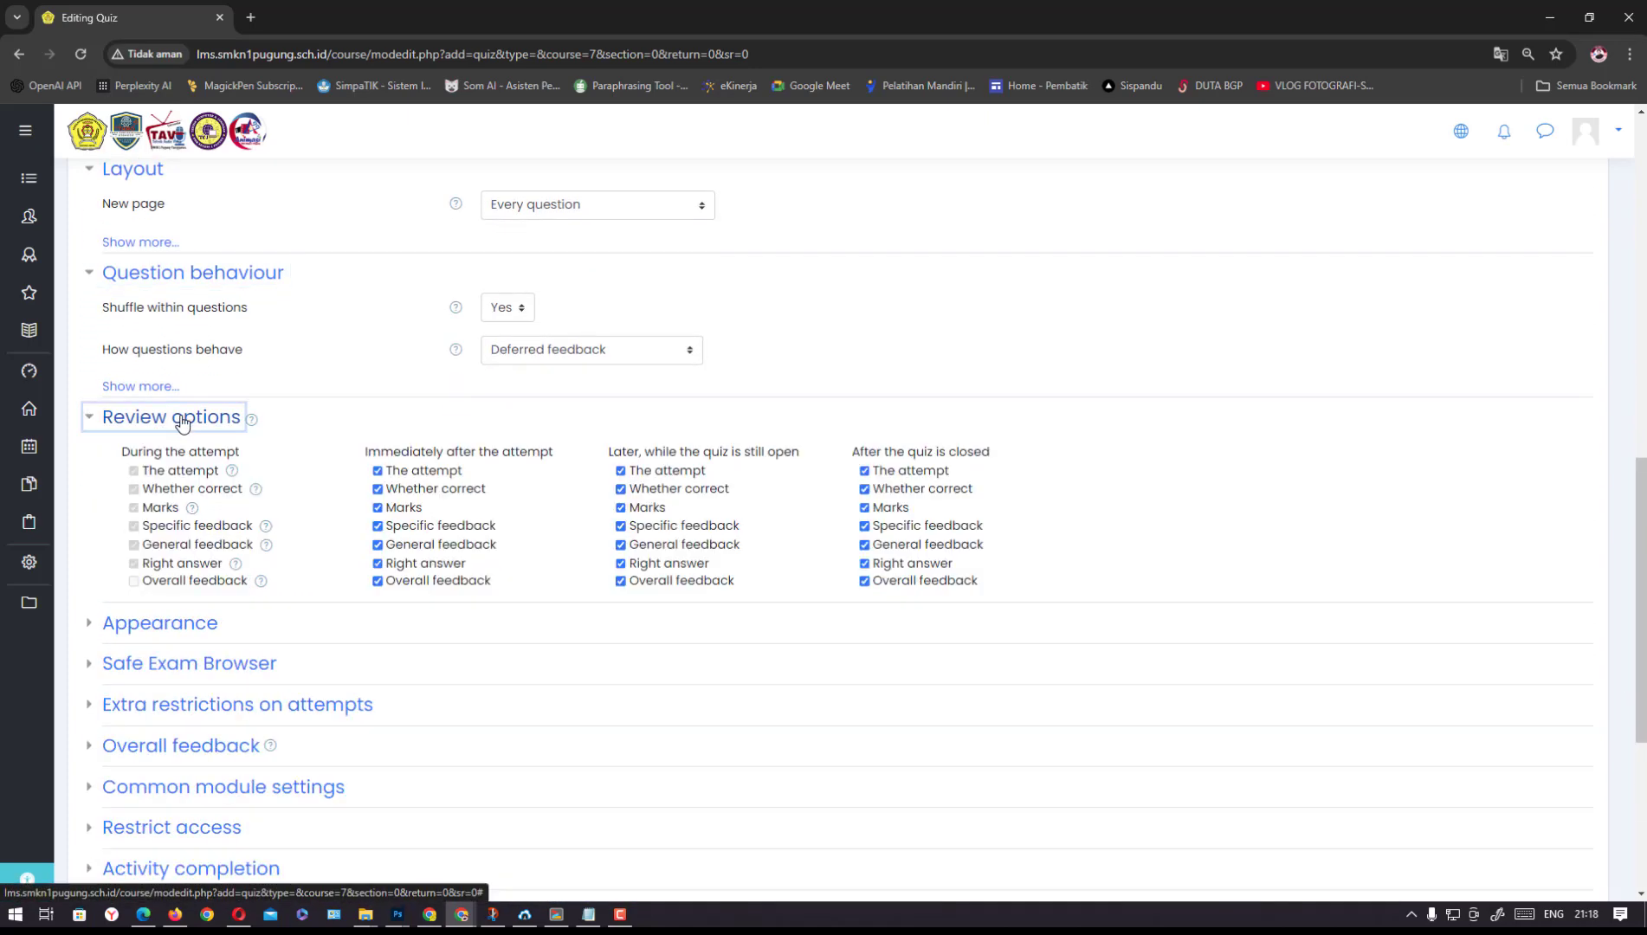
pyautogui.click(377, 471)
pyautogui.click(377, 508)
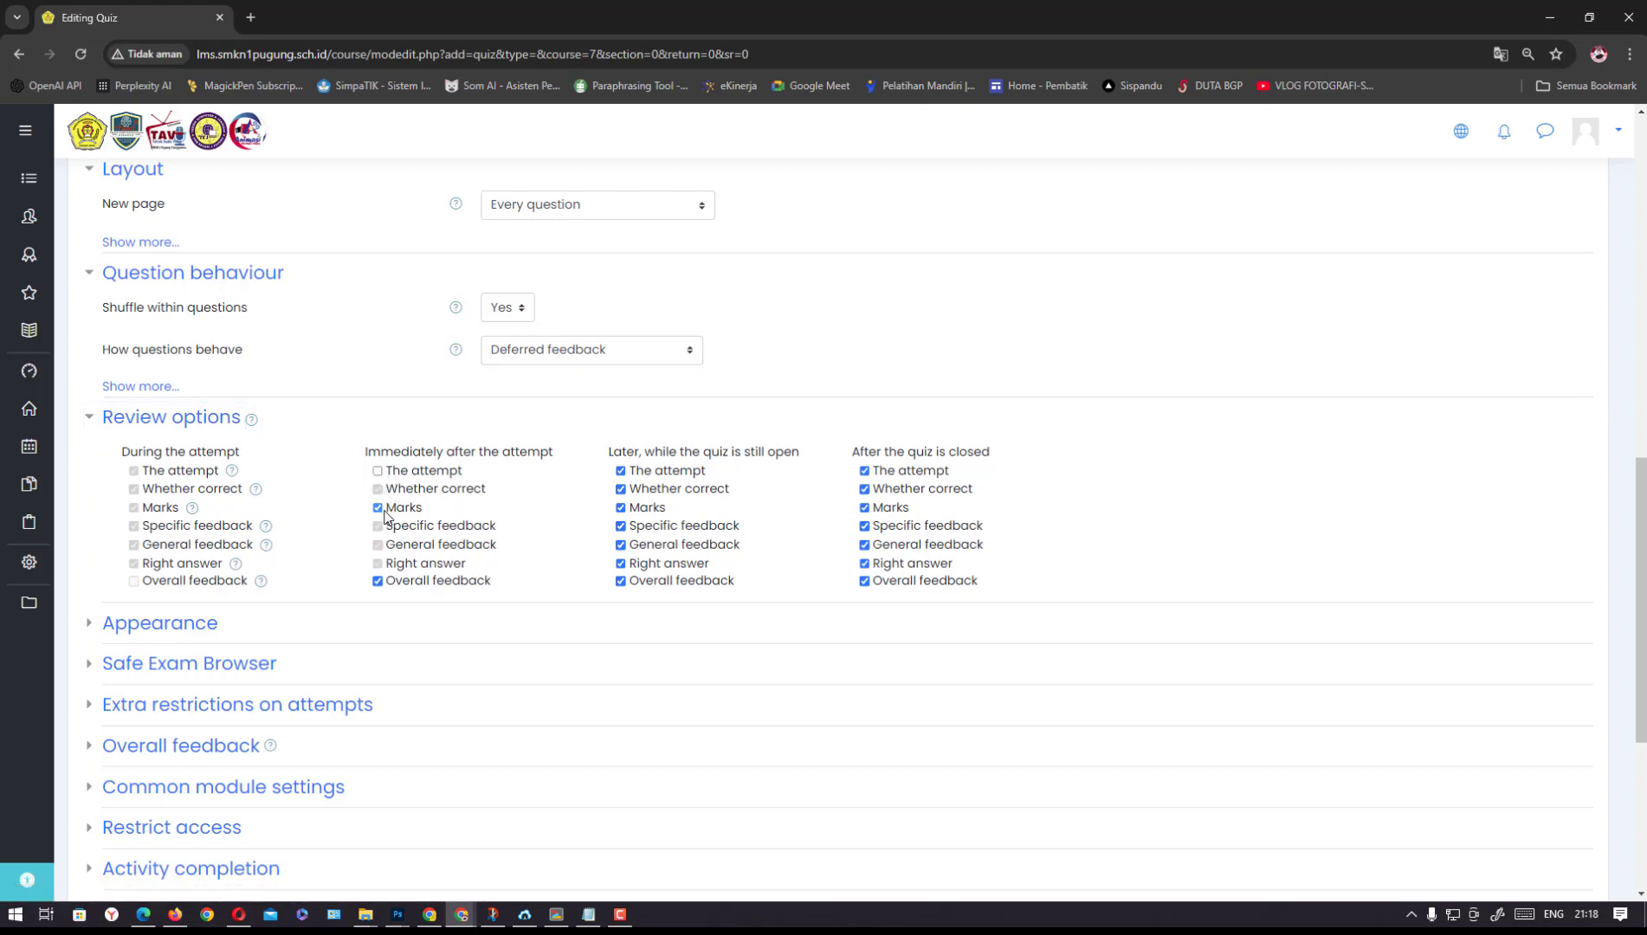
pyautogui.click(381, 581)
pyautogui.click(667, 470)
pyautogui.click(649, 510)
pyautogui.click(661, 584)
pyautogui.click(875, 510)
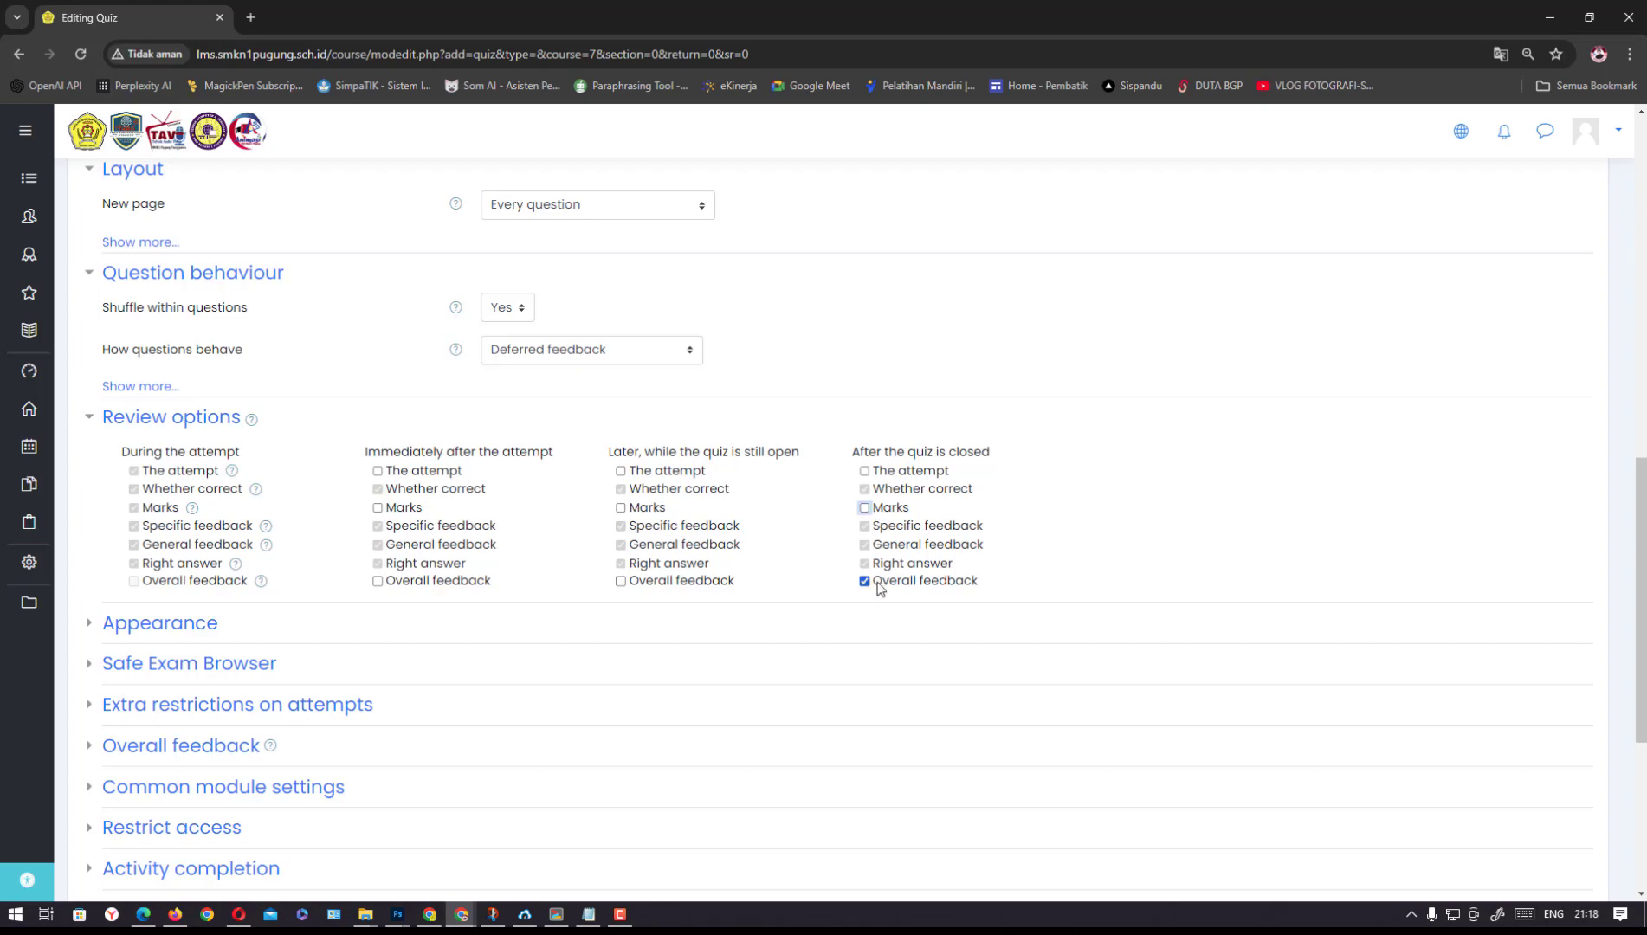
pyautogui.click(877, 584)
# Check the quiz's appearance settings and the password requirement in the extra restrictions on attempts
pyautogui.moveTo(1637, 568); pyautogui.dragTo(1634, 630)
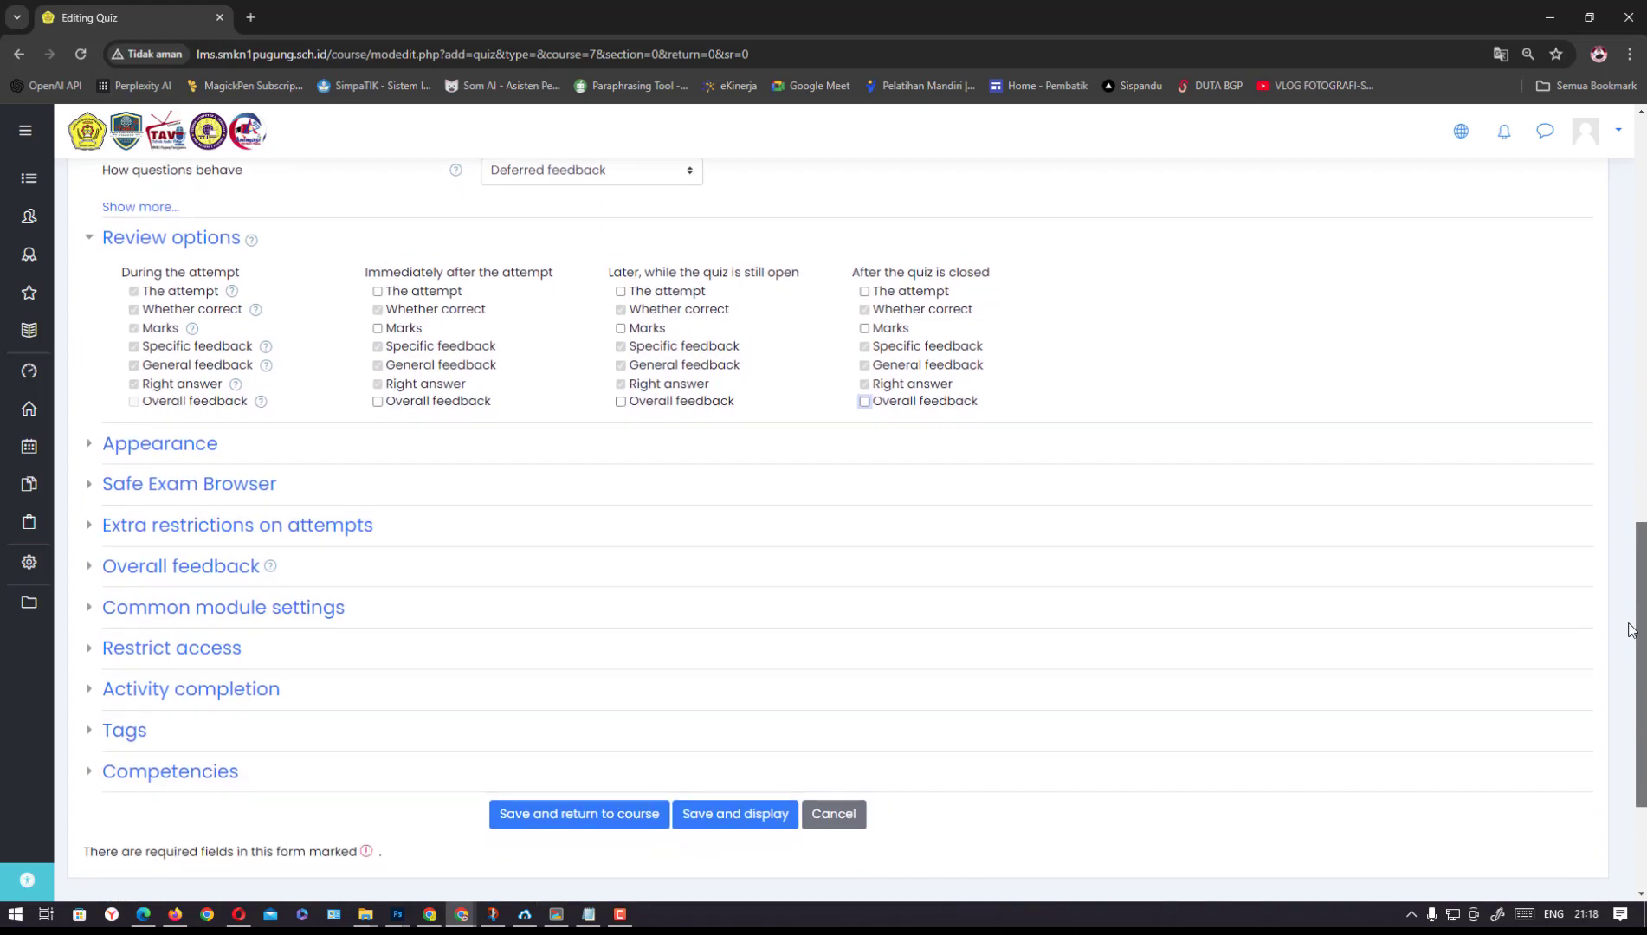
pyautogui.click(208, 447)
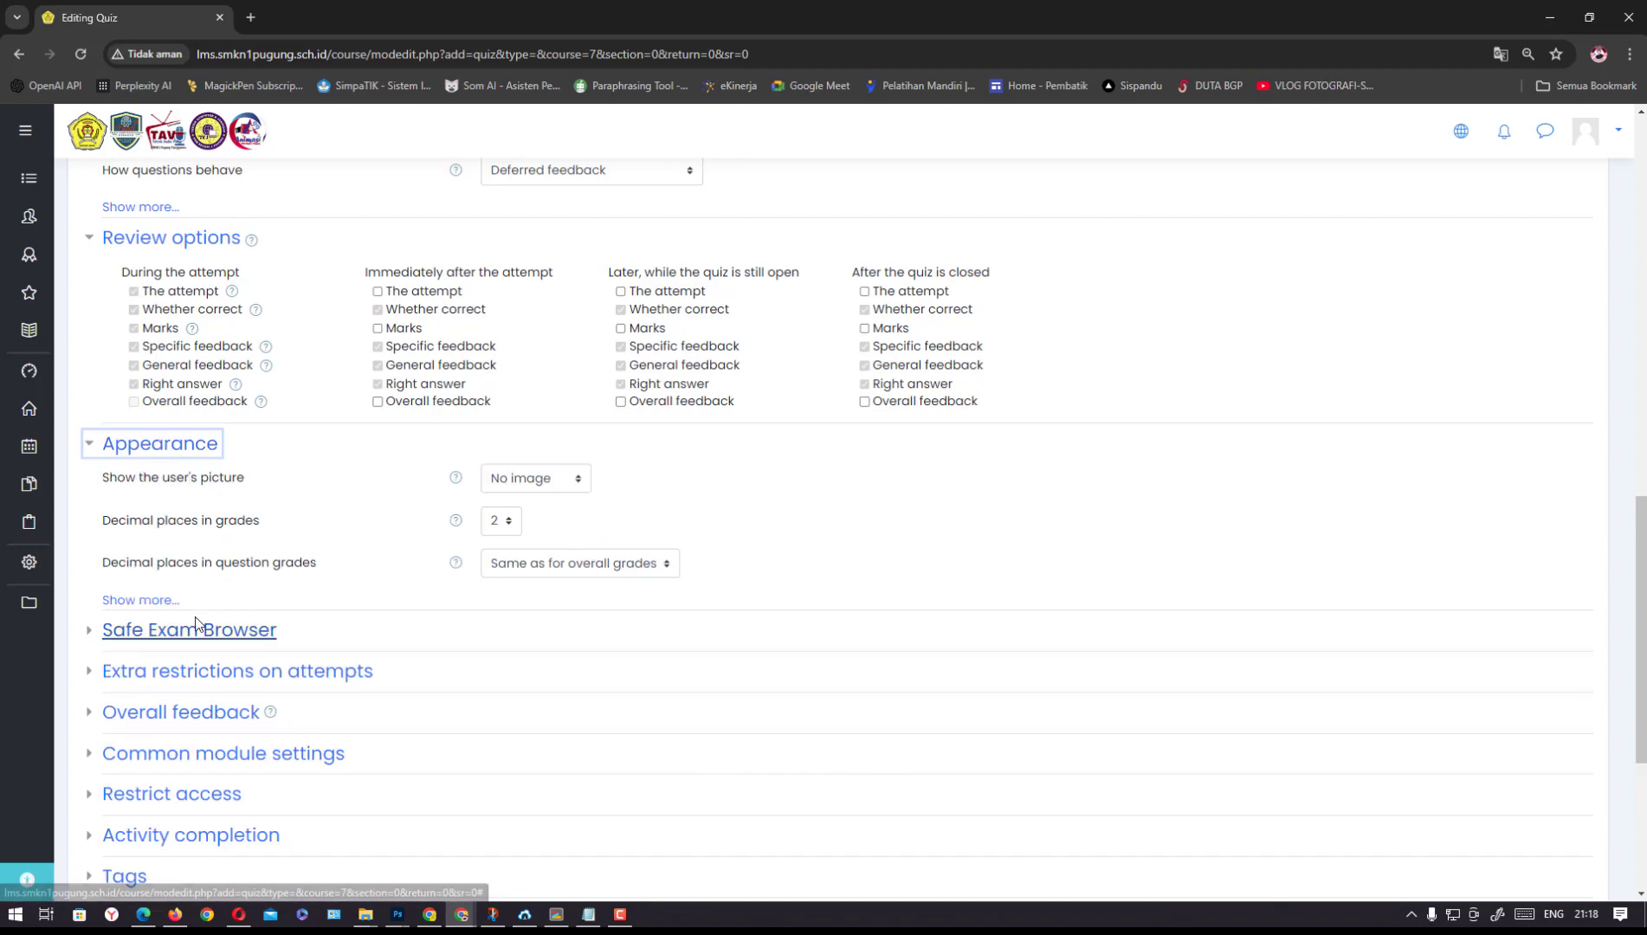
pyautogui.click(212, 673)
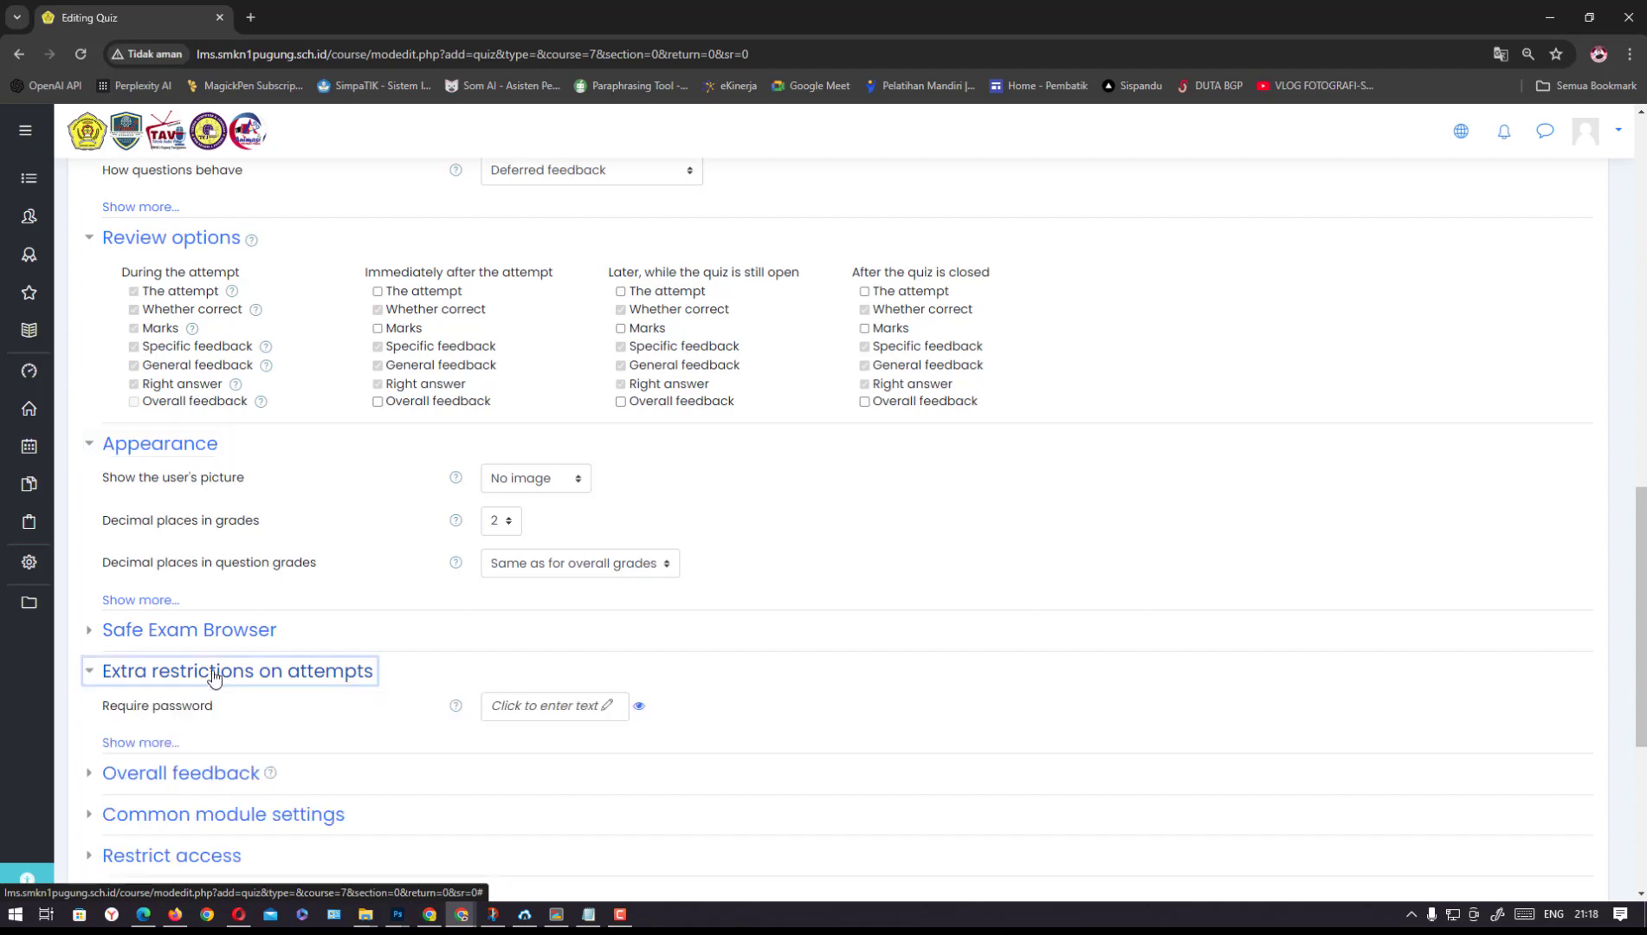
pyautogui.click(531, 716)
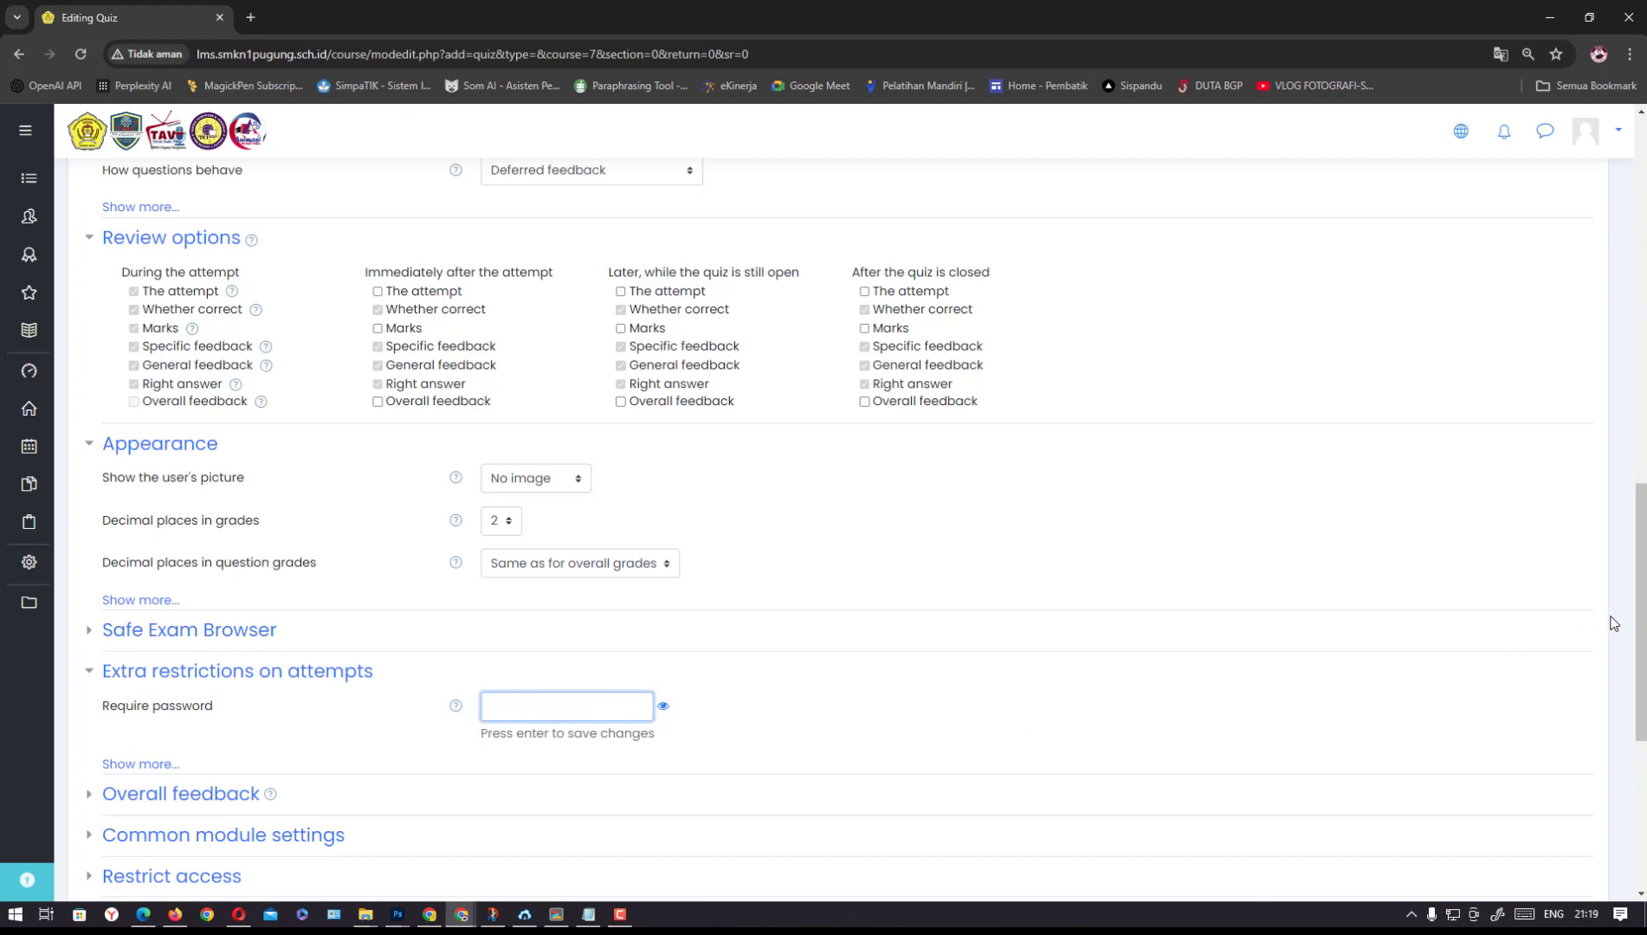
# Save the quiz settings without a required password and display the quiz
pyautogui.moveTo(1637, 610); pyautogui.dragTo(1637, 683)
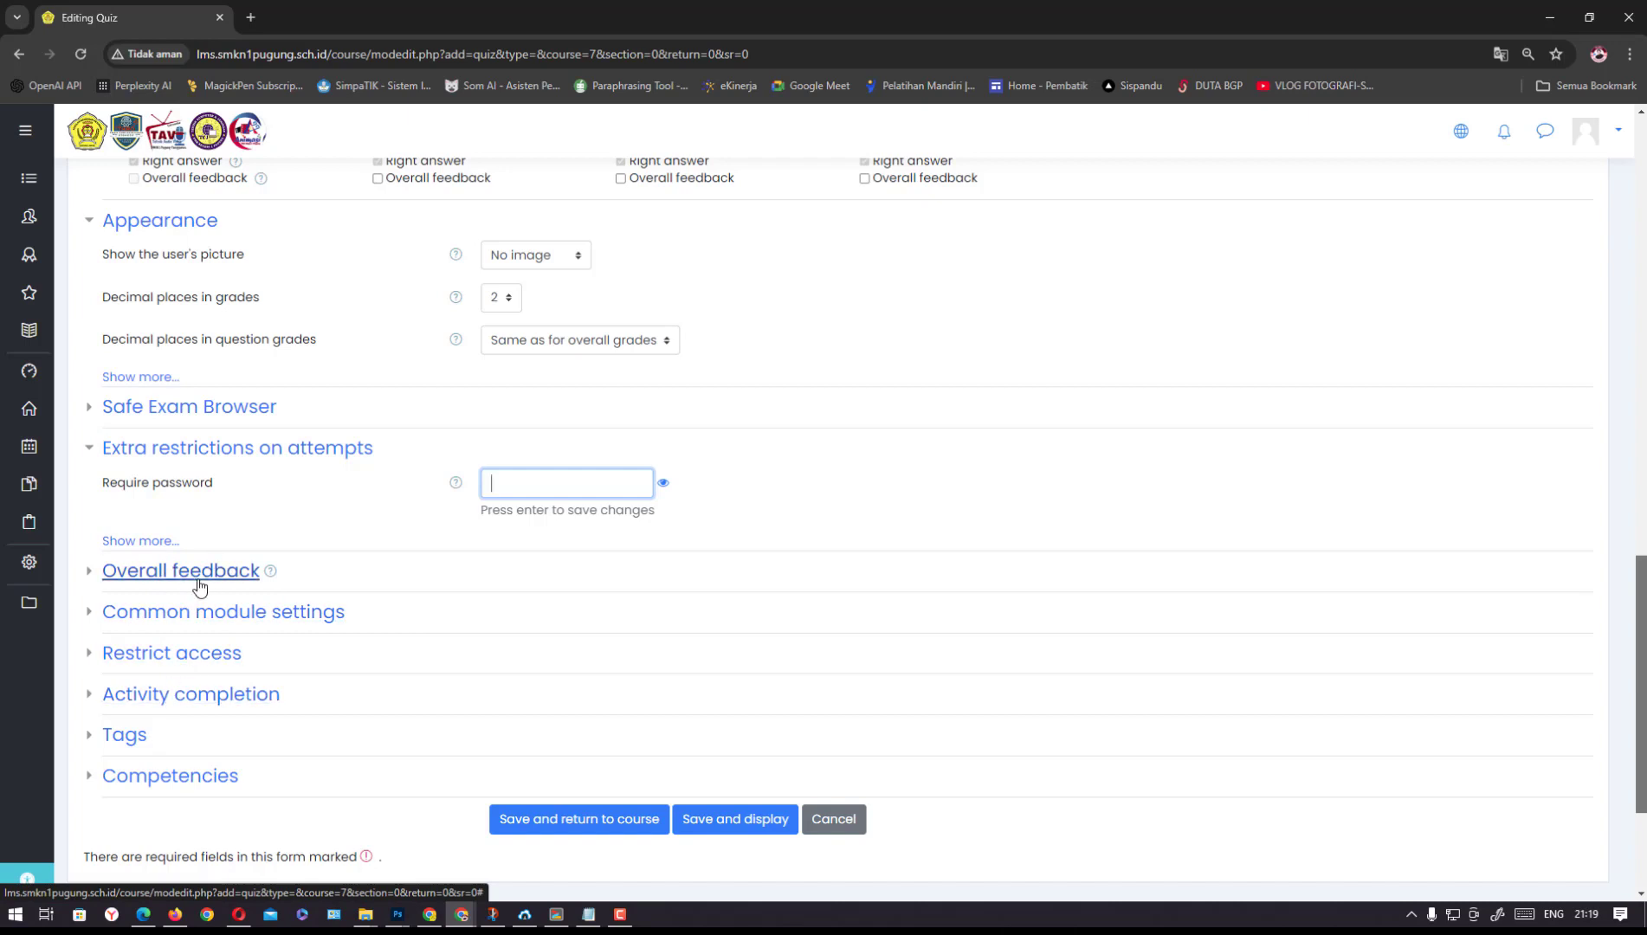
pyautogui.click(749, 833)
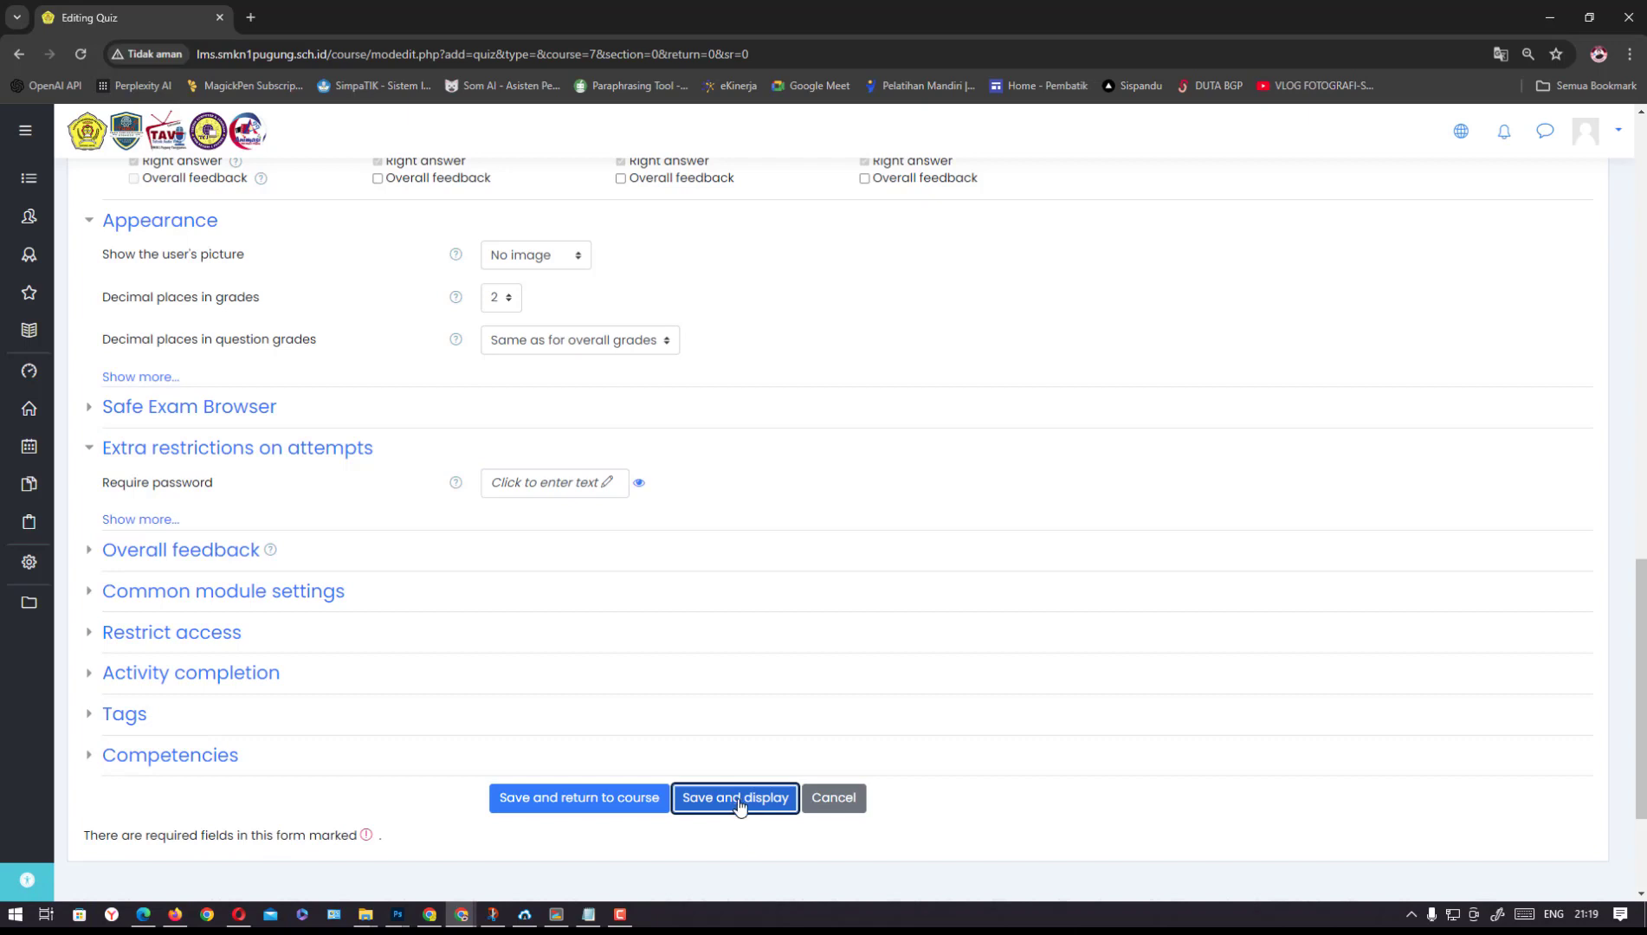
pyautogui.click(737, 798)
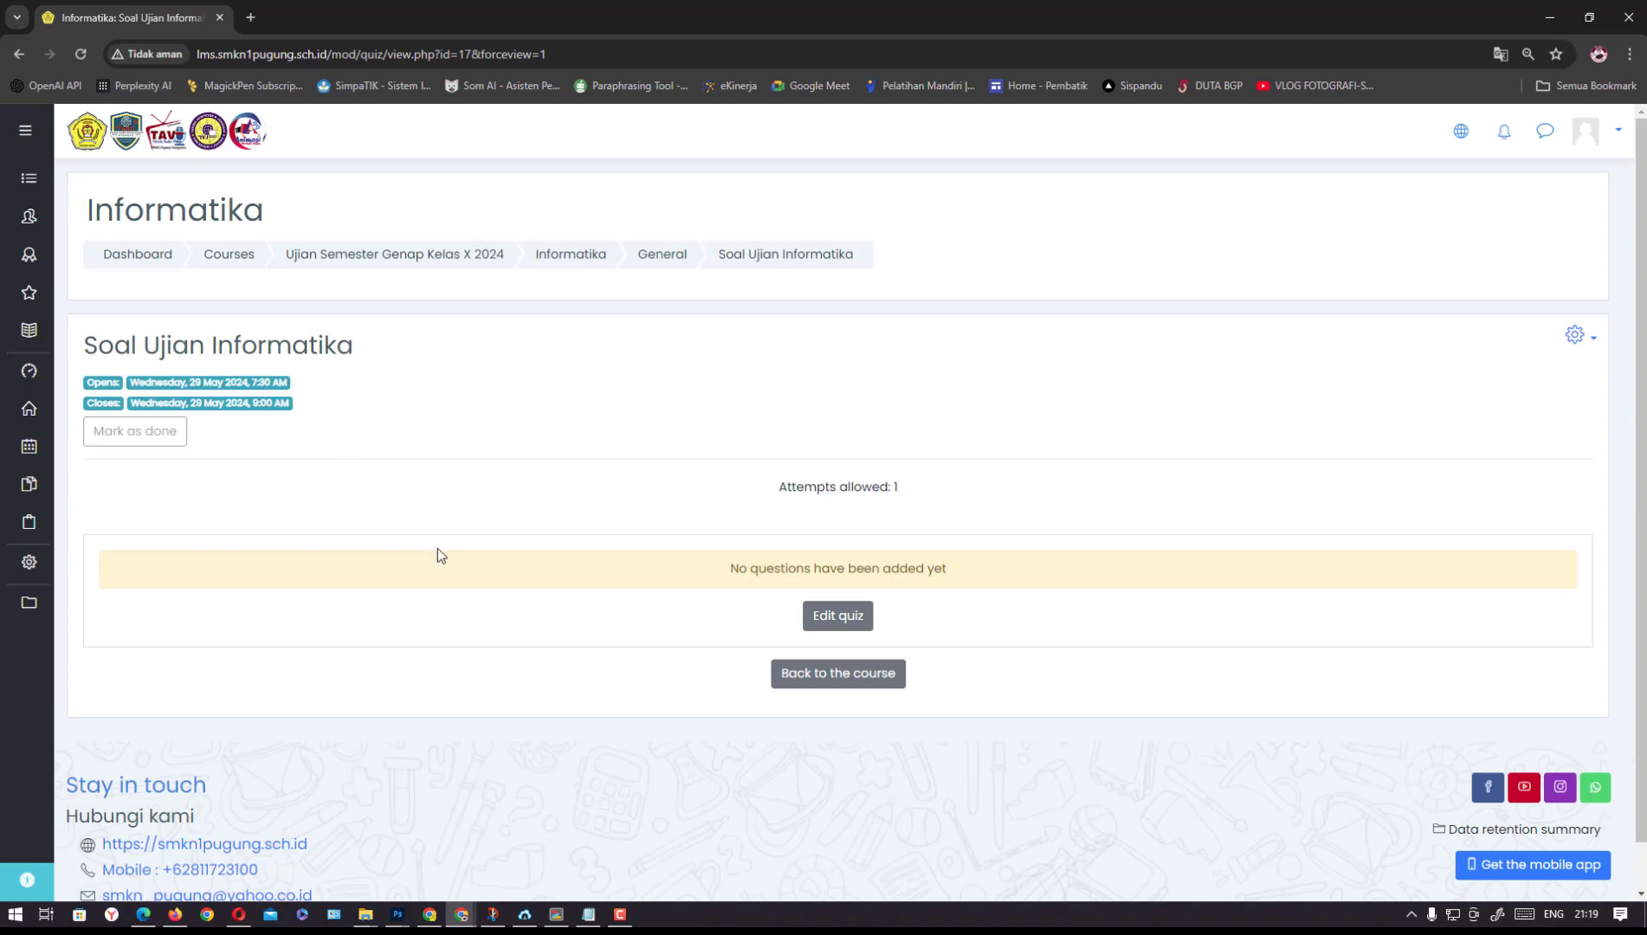
# Open the quiz for editing, save a maximum grade of 100, and enable question shuffling
pyautogui.click(847, 627)
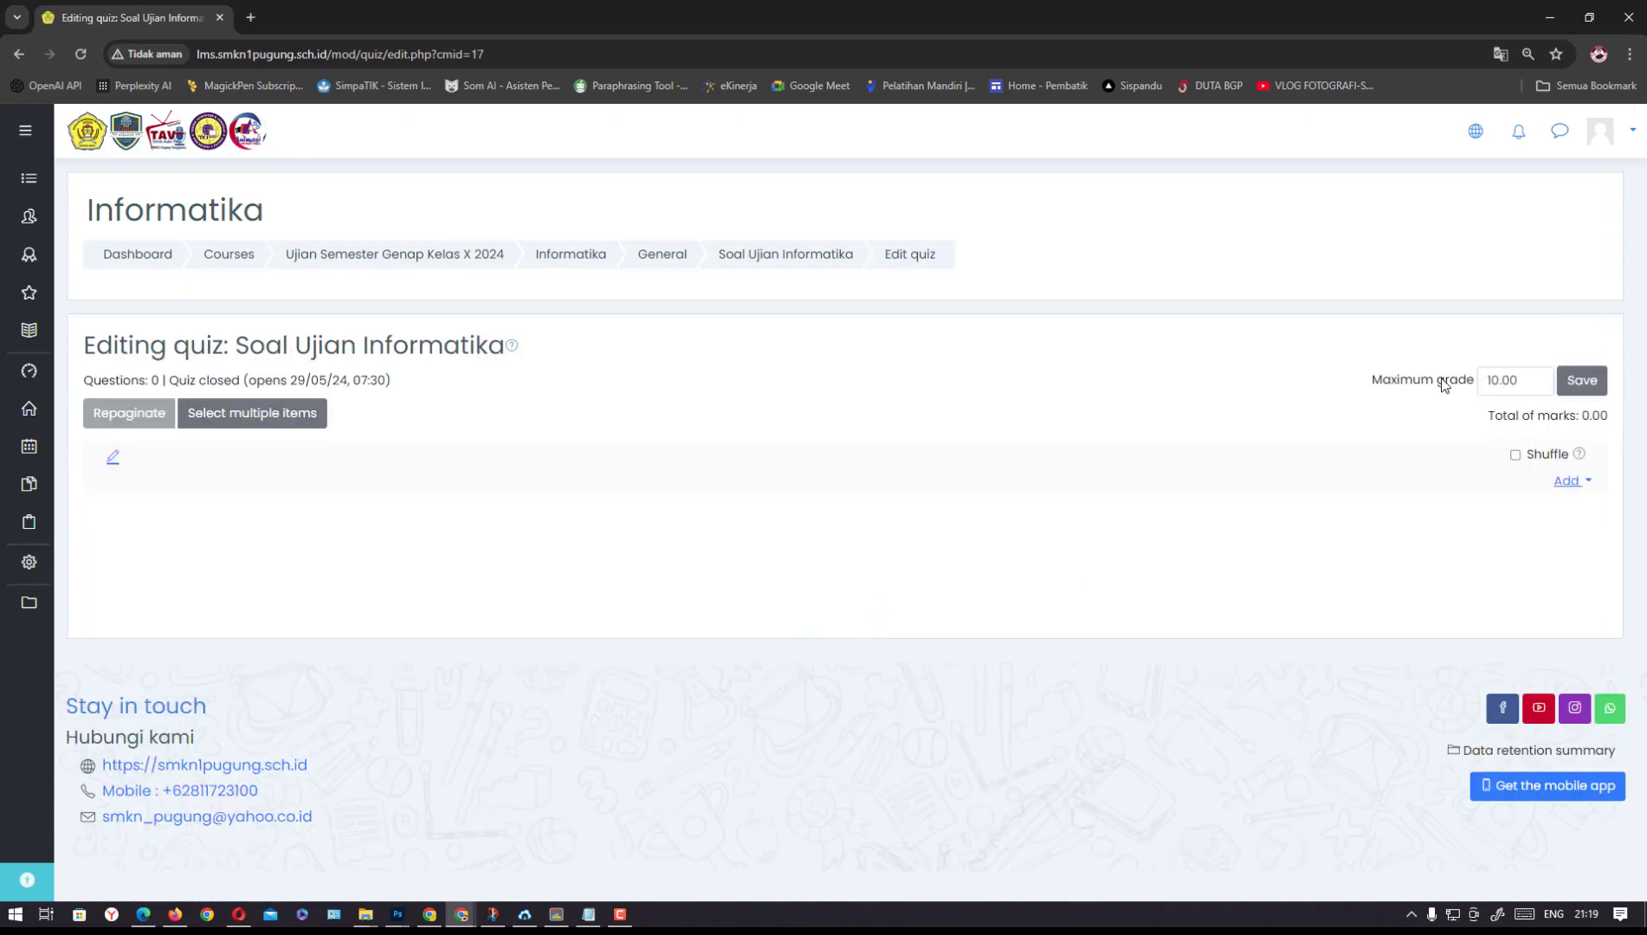
pyautogui.click(1499, 384)
pyautogui.write('0')
pyautogui.click(1586, 390)
pyautogui.click(1515, 456)
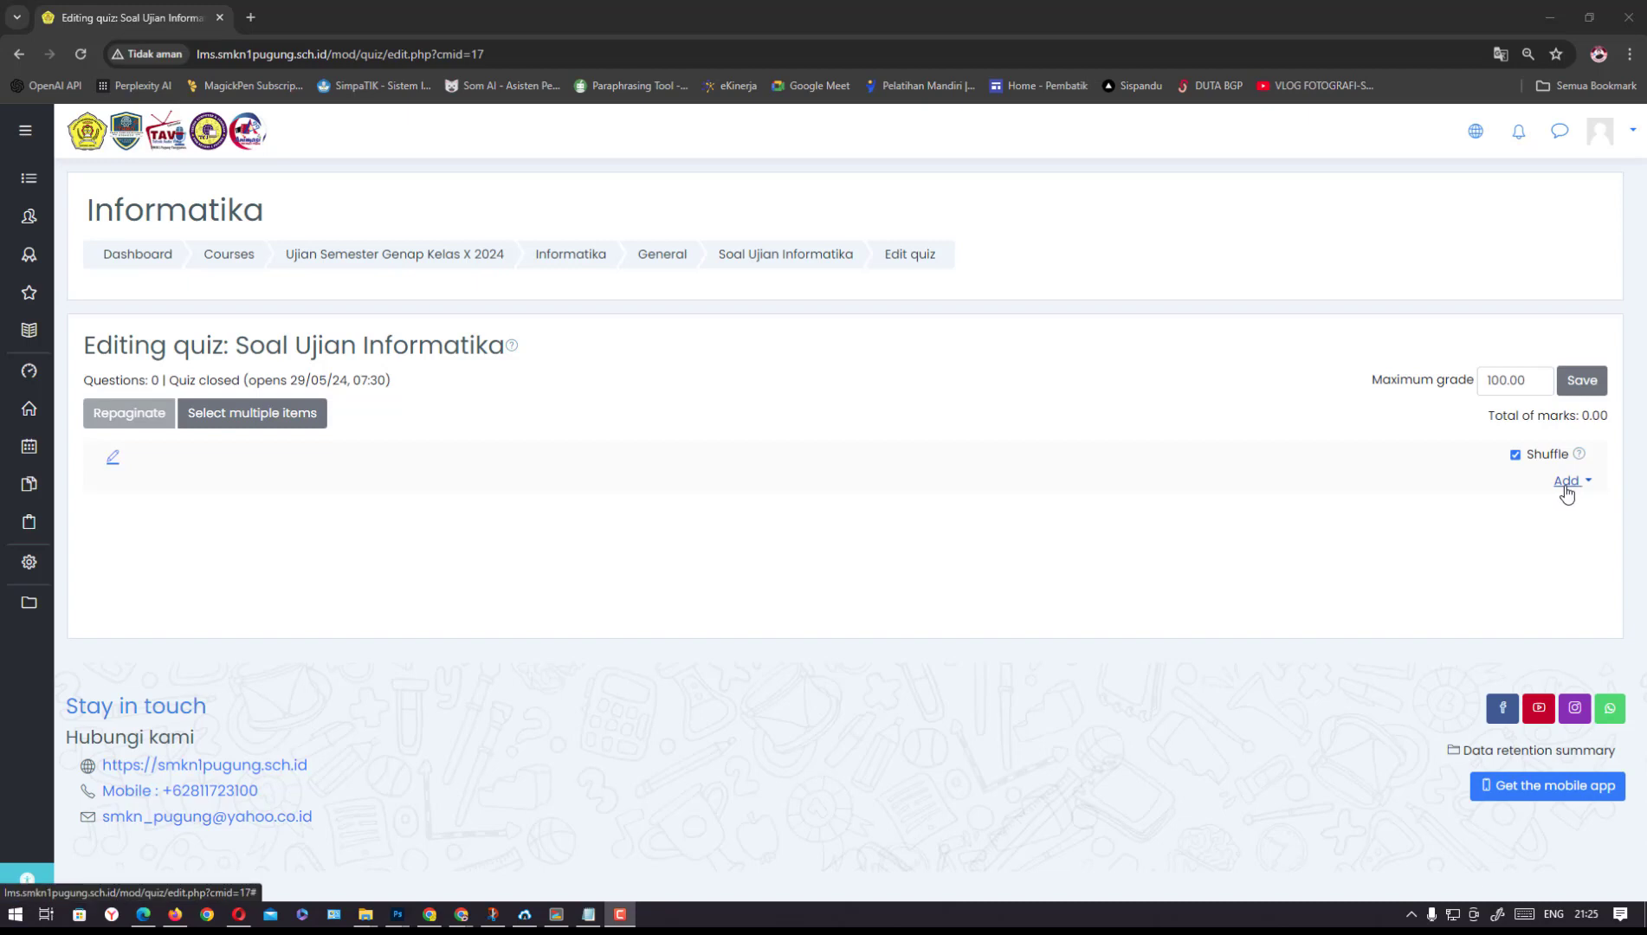
# Add a new question of the Multiple choice type to the quiz
pyautogui.click(1567, 493)
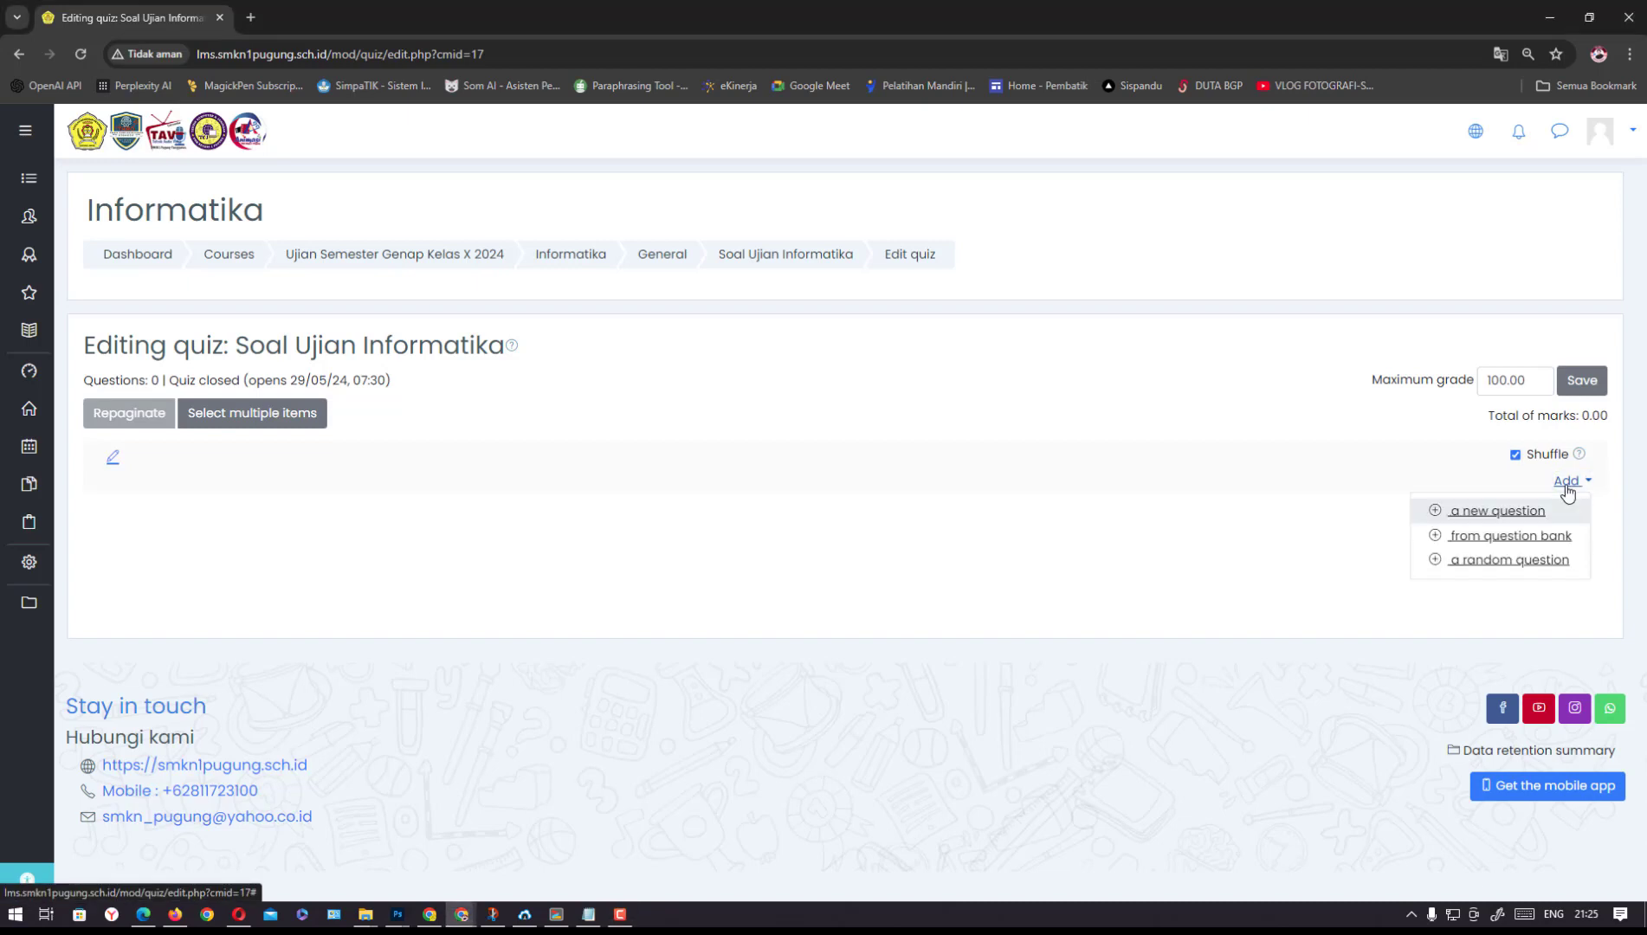
pyautogui.click(1474, 515)
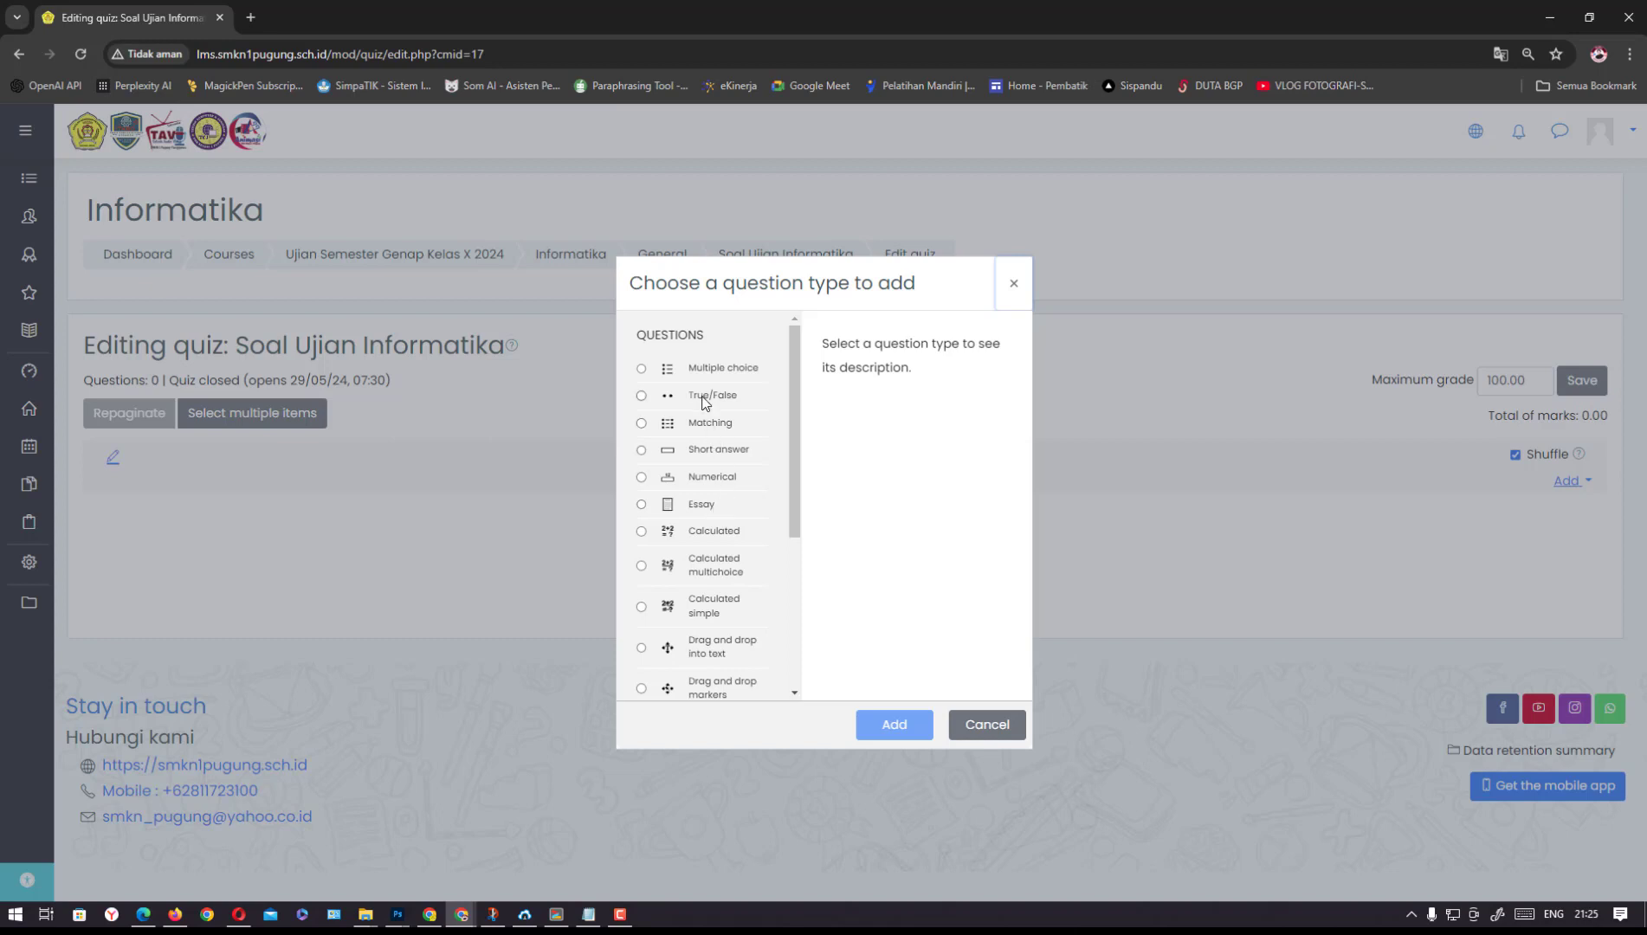
pyautogui.click(641, 371)
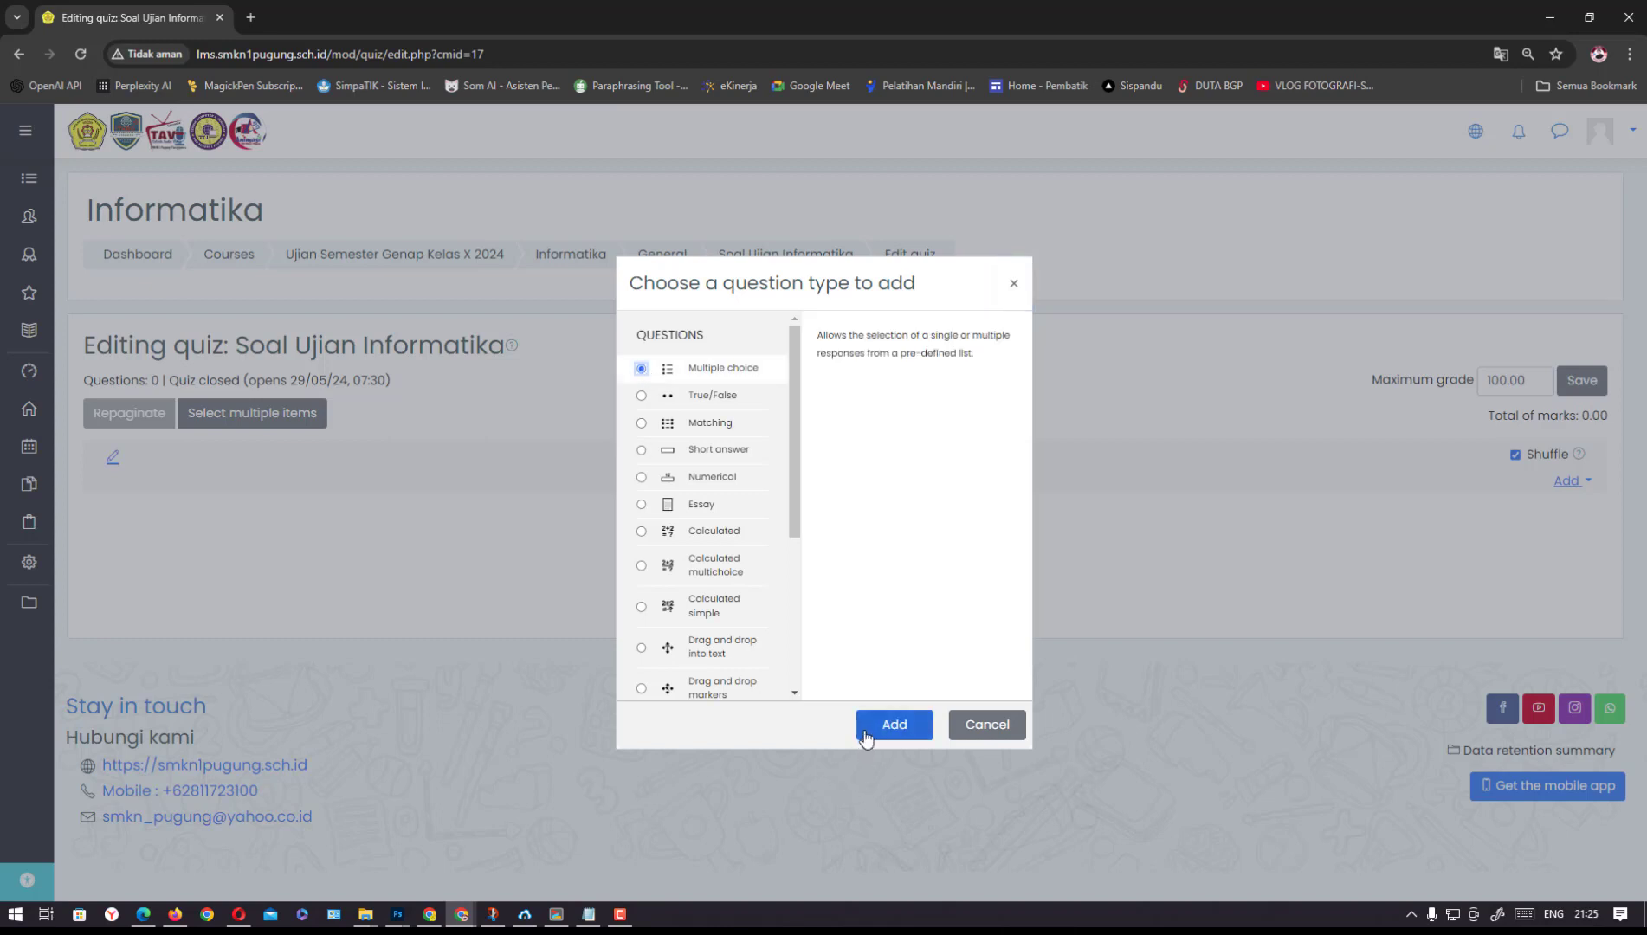
pyautogui.click(893, 726)
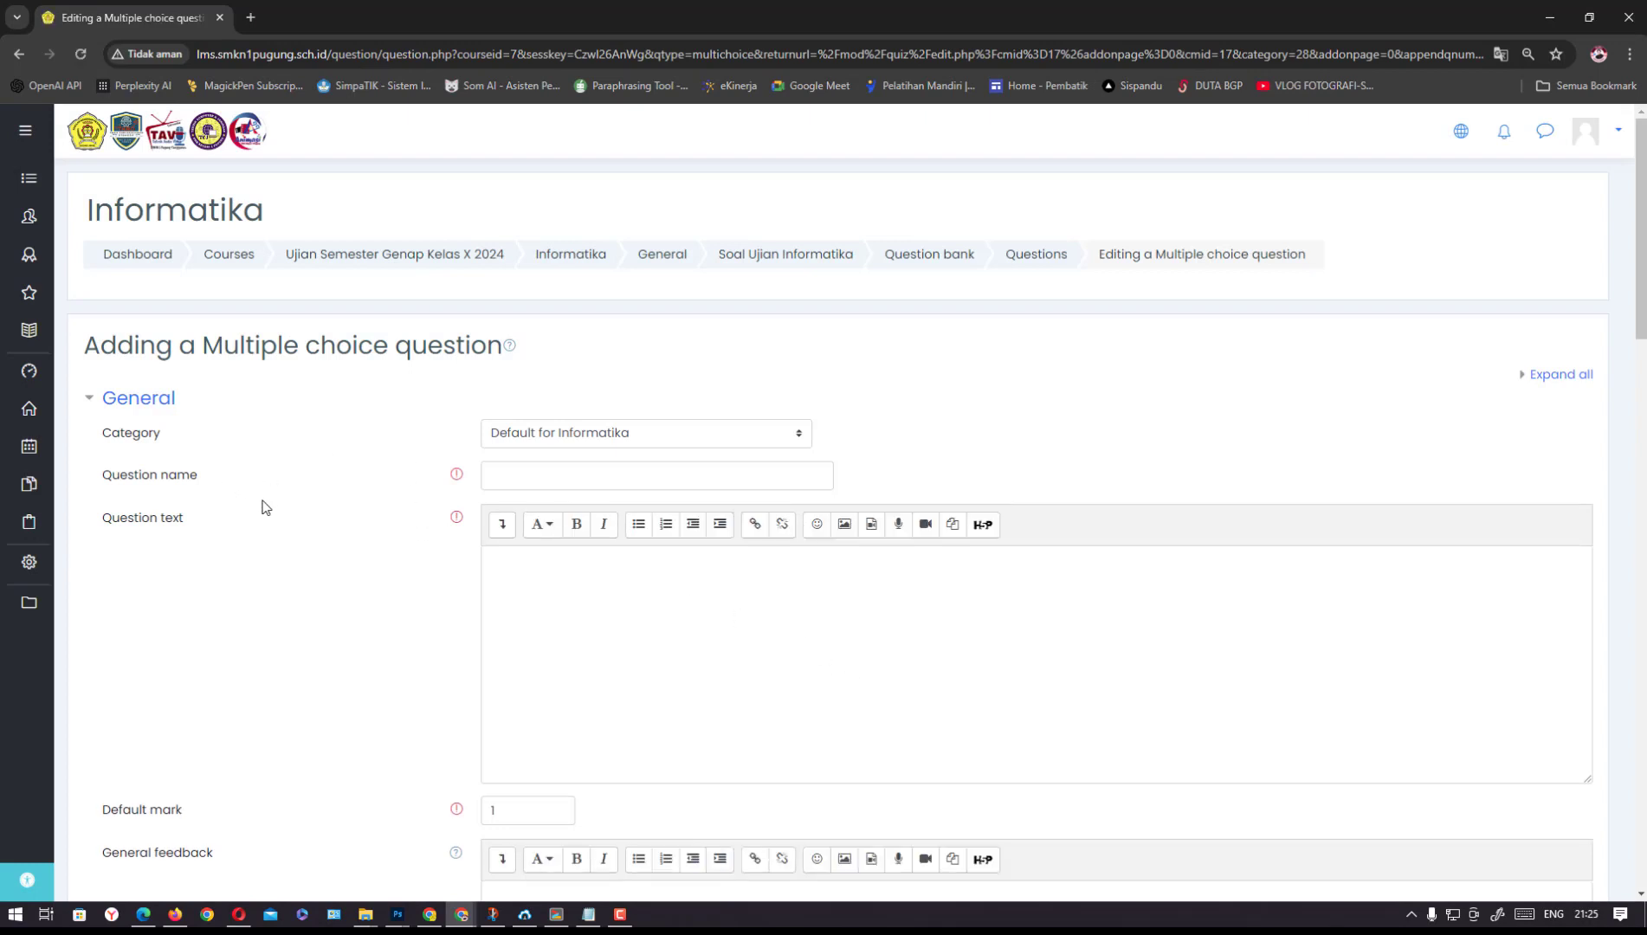
# Switch to Notepad and copy the text of question 1 from SOAL INFORMATIKA.txt without its number
pyautogui.click(590, 926)
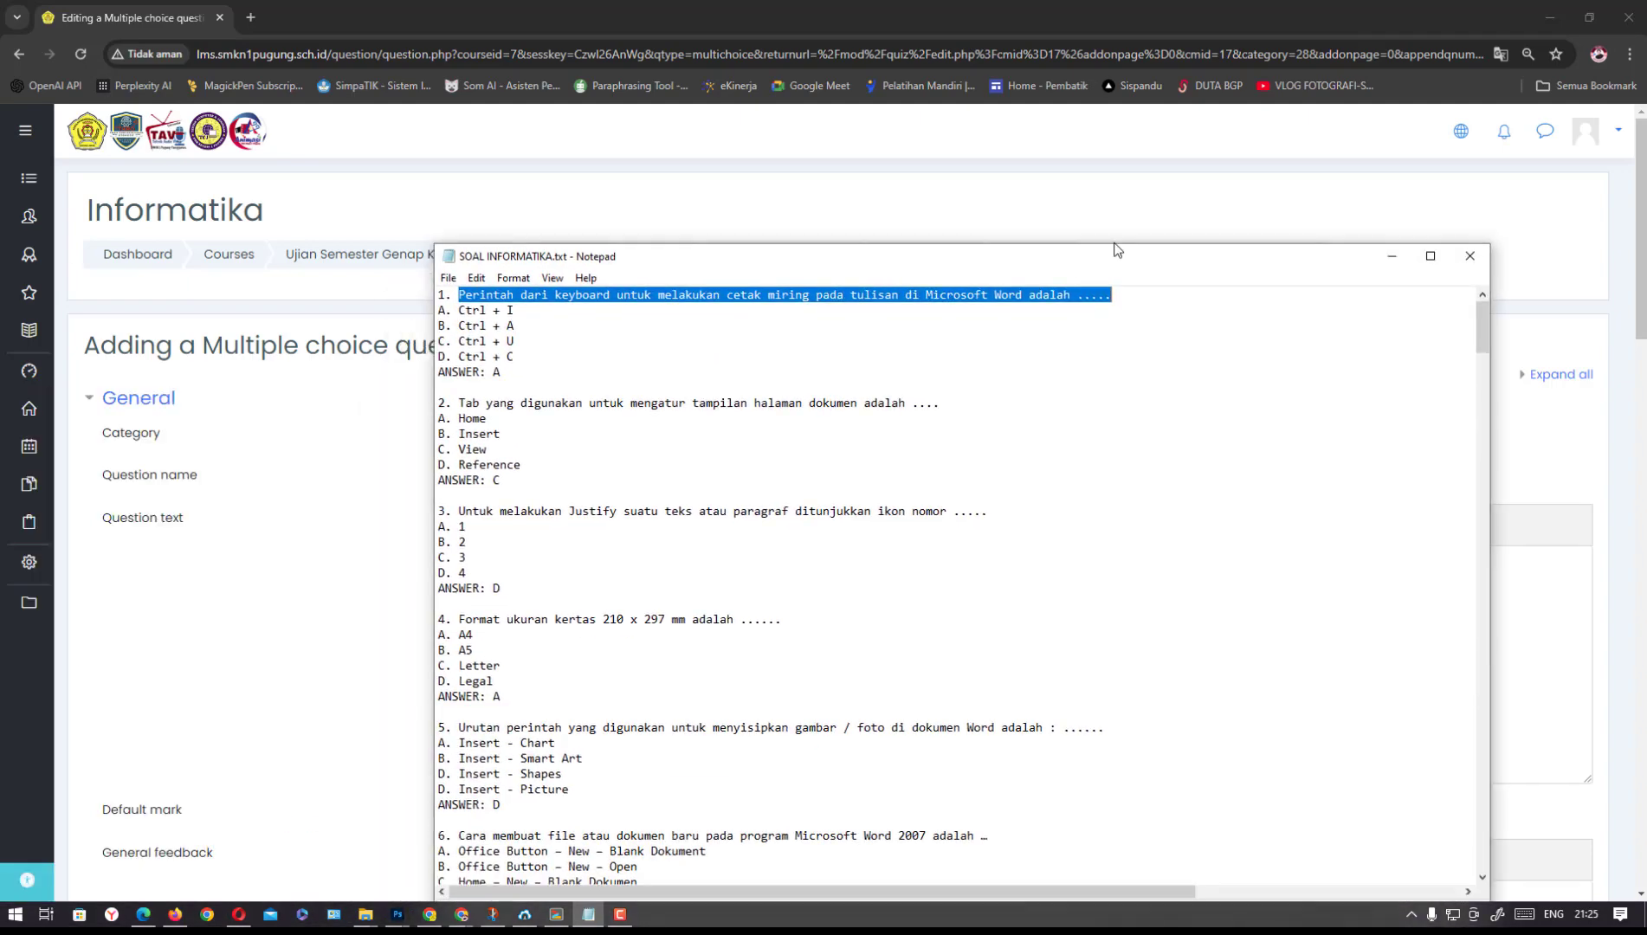
pyautogui.moveTo(1165, 156); pyautogui.dragTo(1206, 203)
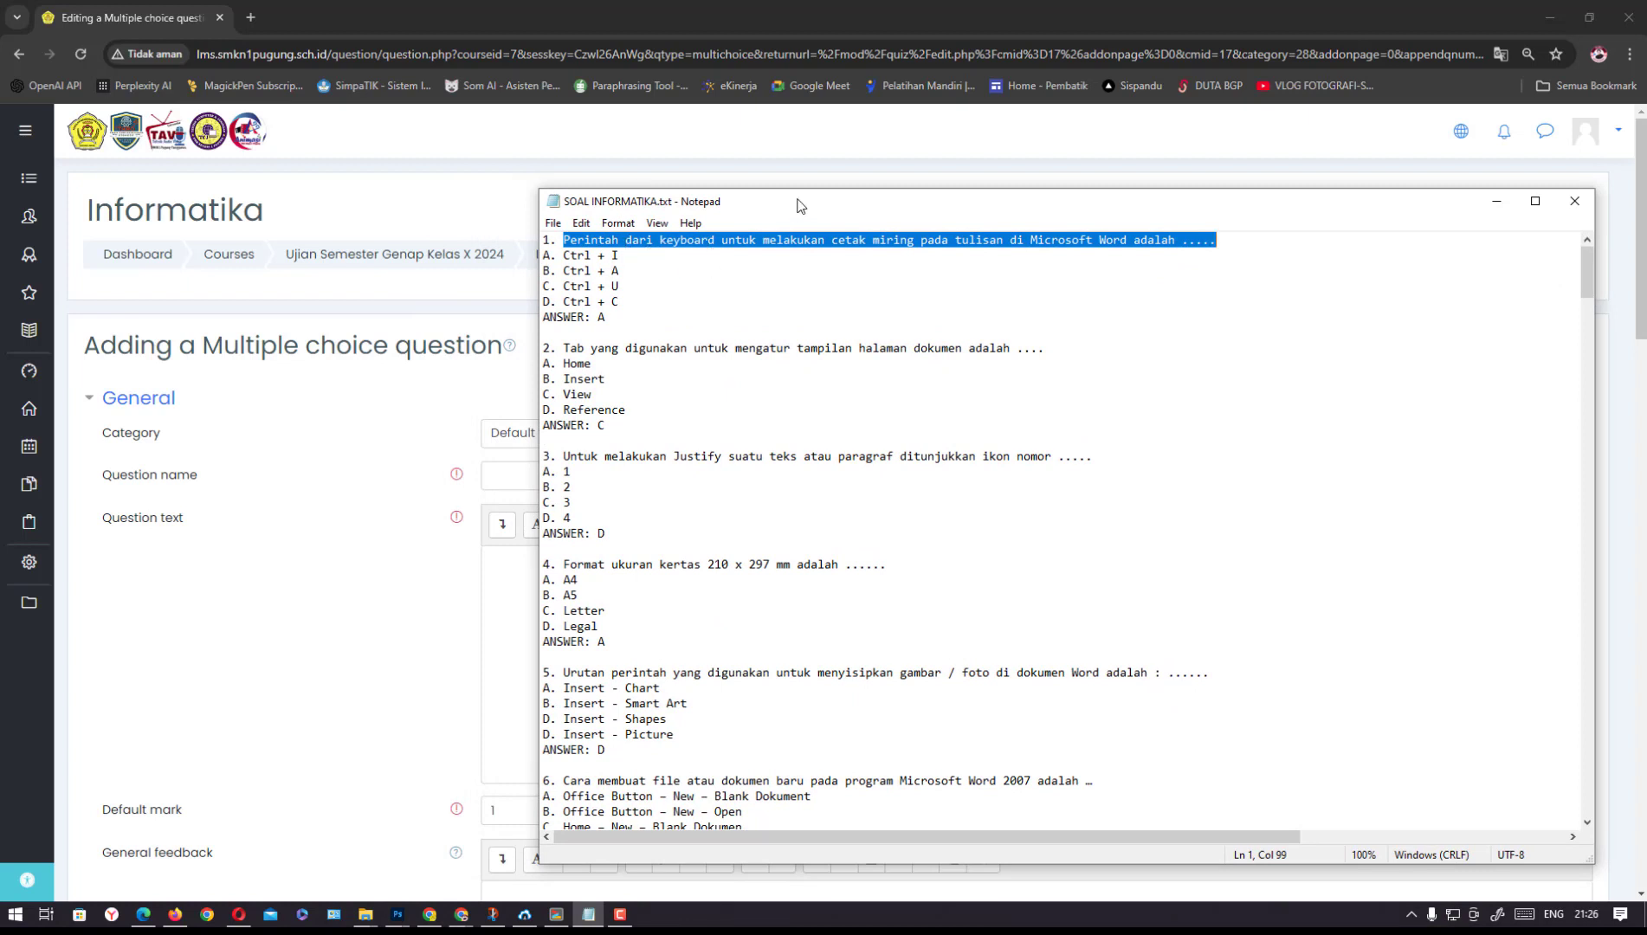
pyautogui.moveTo(797, 205)
pyautogui.mouseDown()
pyautogui.moveTo(767, 218)
pyautogui.moveTo(795, 219)
pyautogui.mouseUp()
pyautogui.rightClick(830, 259)
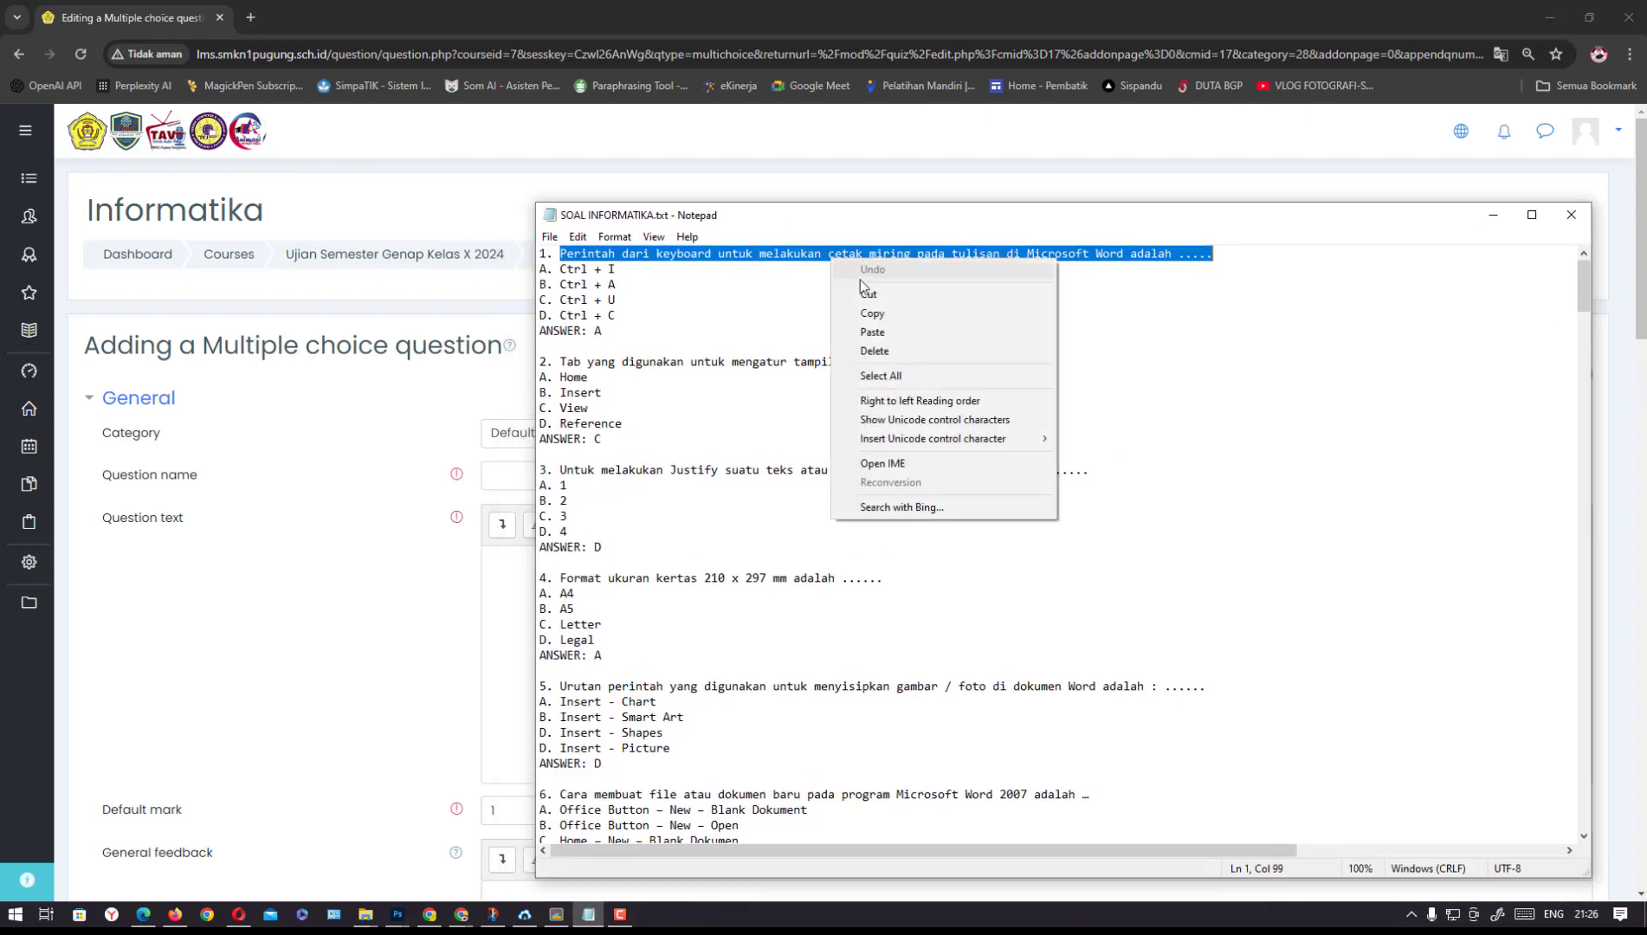
pyautogui.click(872, 313)
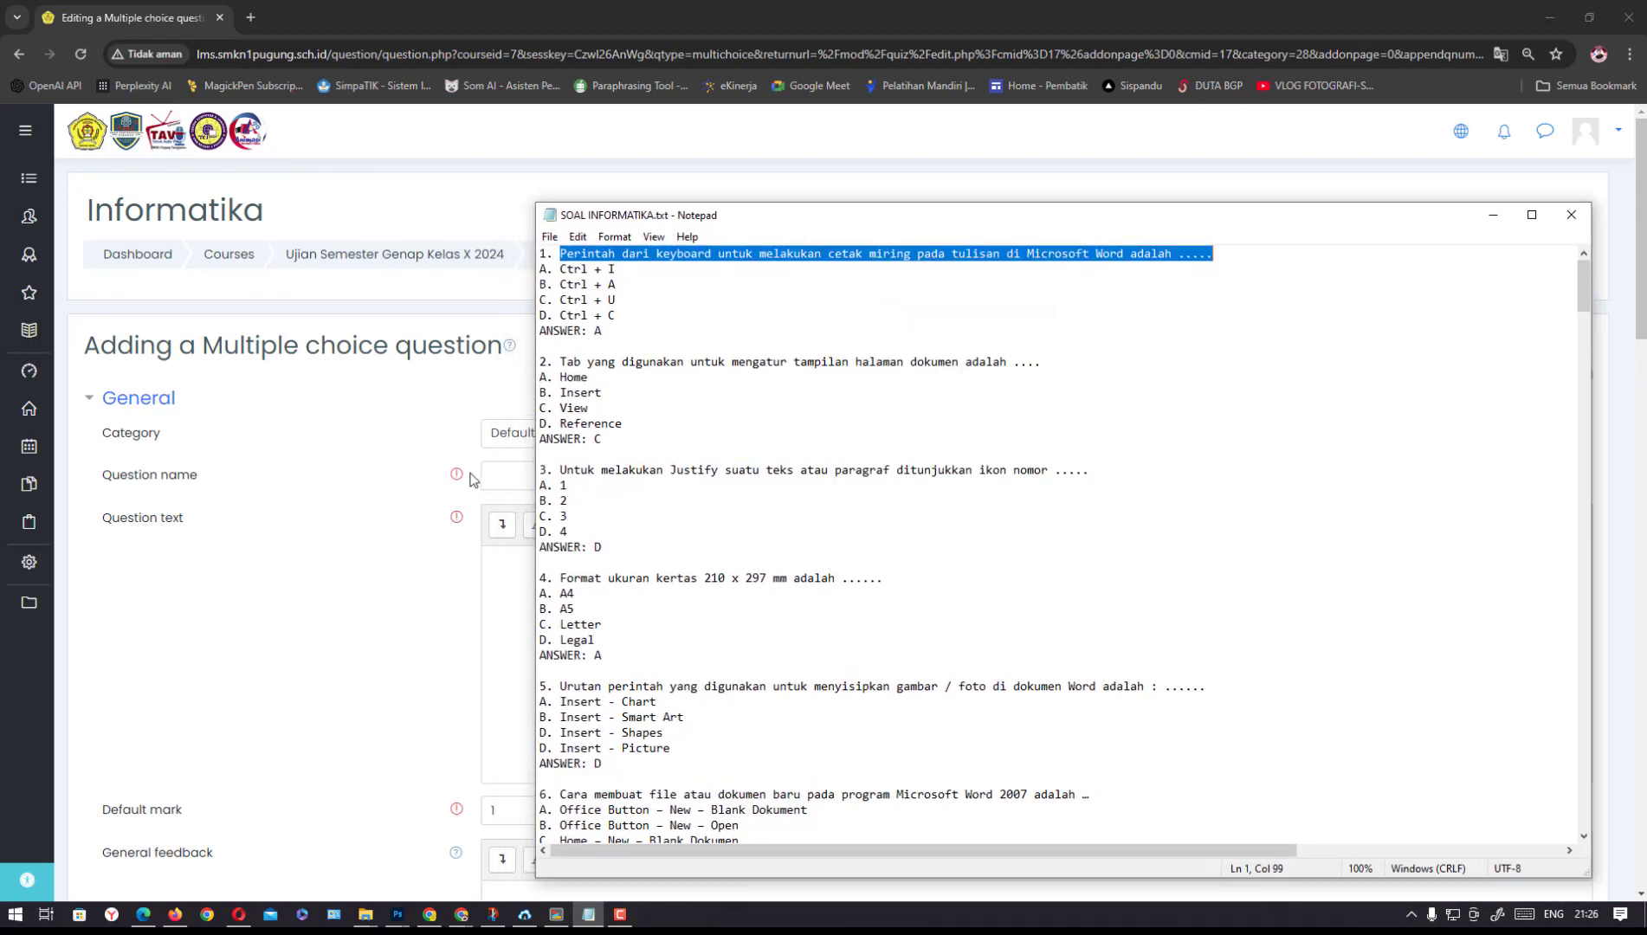
# Return to the browser's question form and paste the copied question as both the question name and the question text
pyautogui.click(427, 492)
pyautogui.click(508, 477)
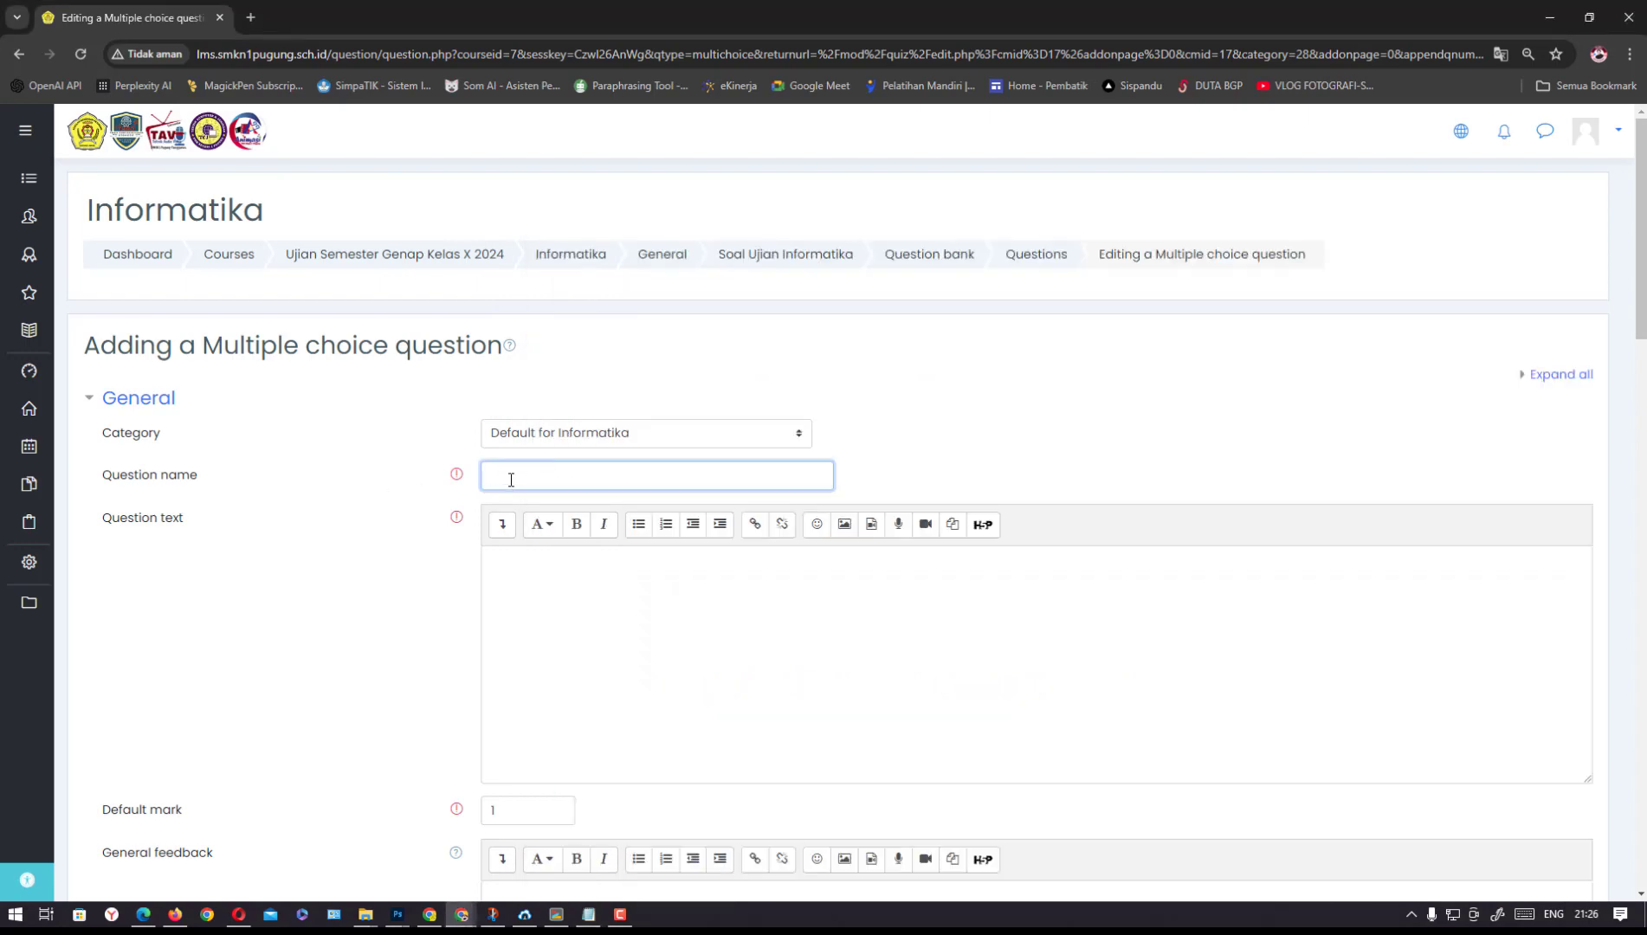
pyautogui.hotkey('ctrl', 'v')
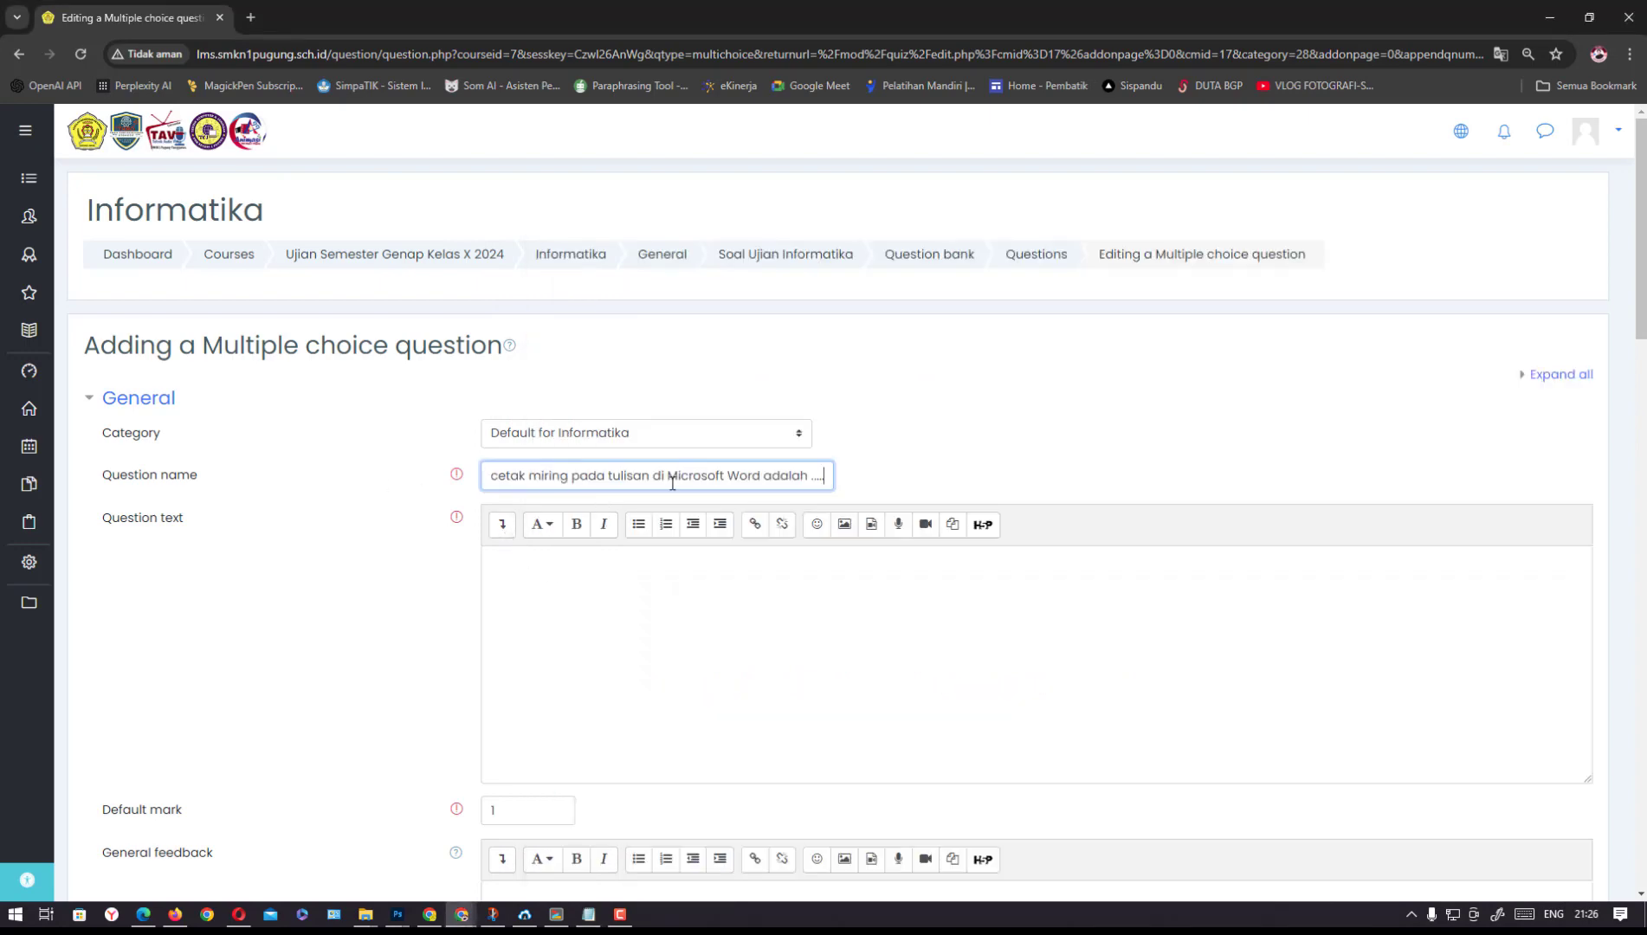
pyautogui.click(518, 565)
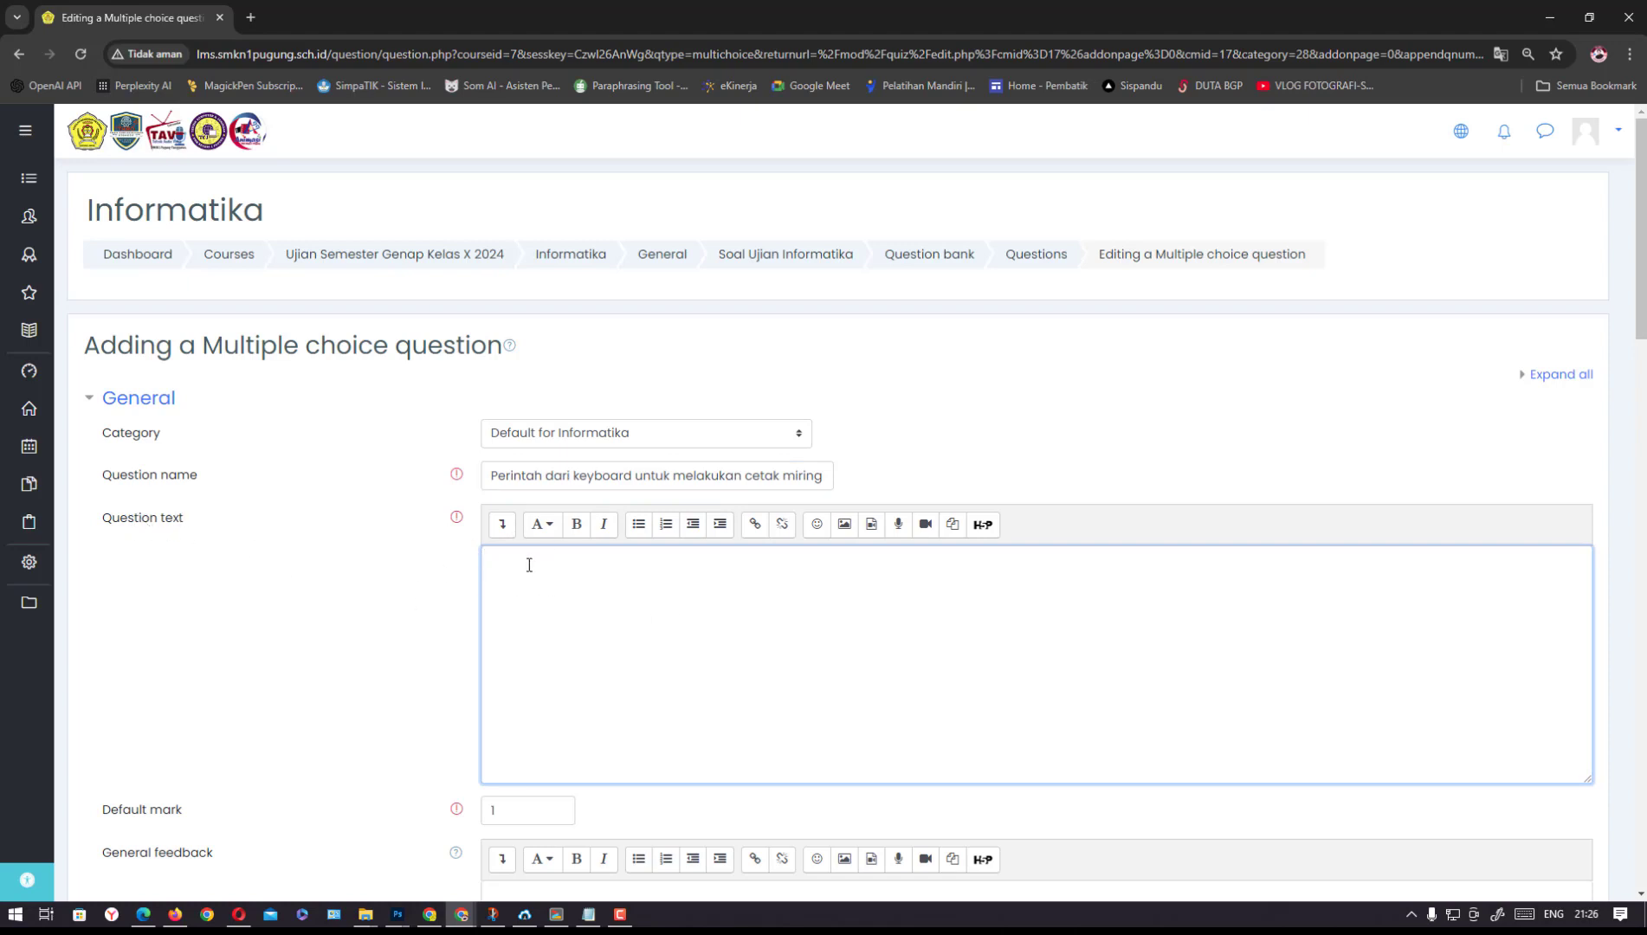
pyautogui.hotkey('ctrl', 'v')
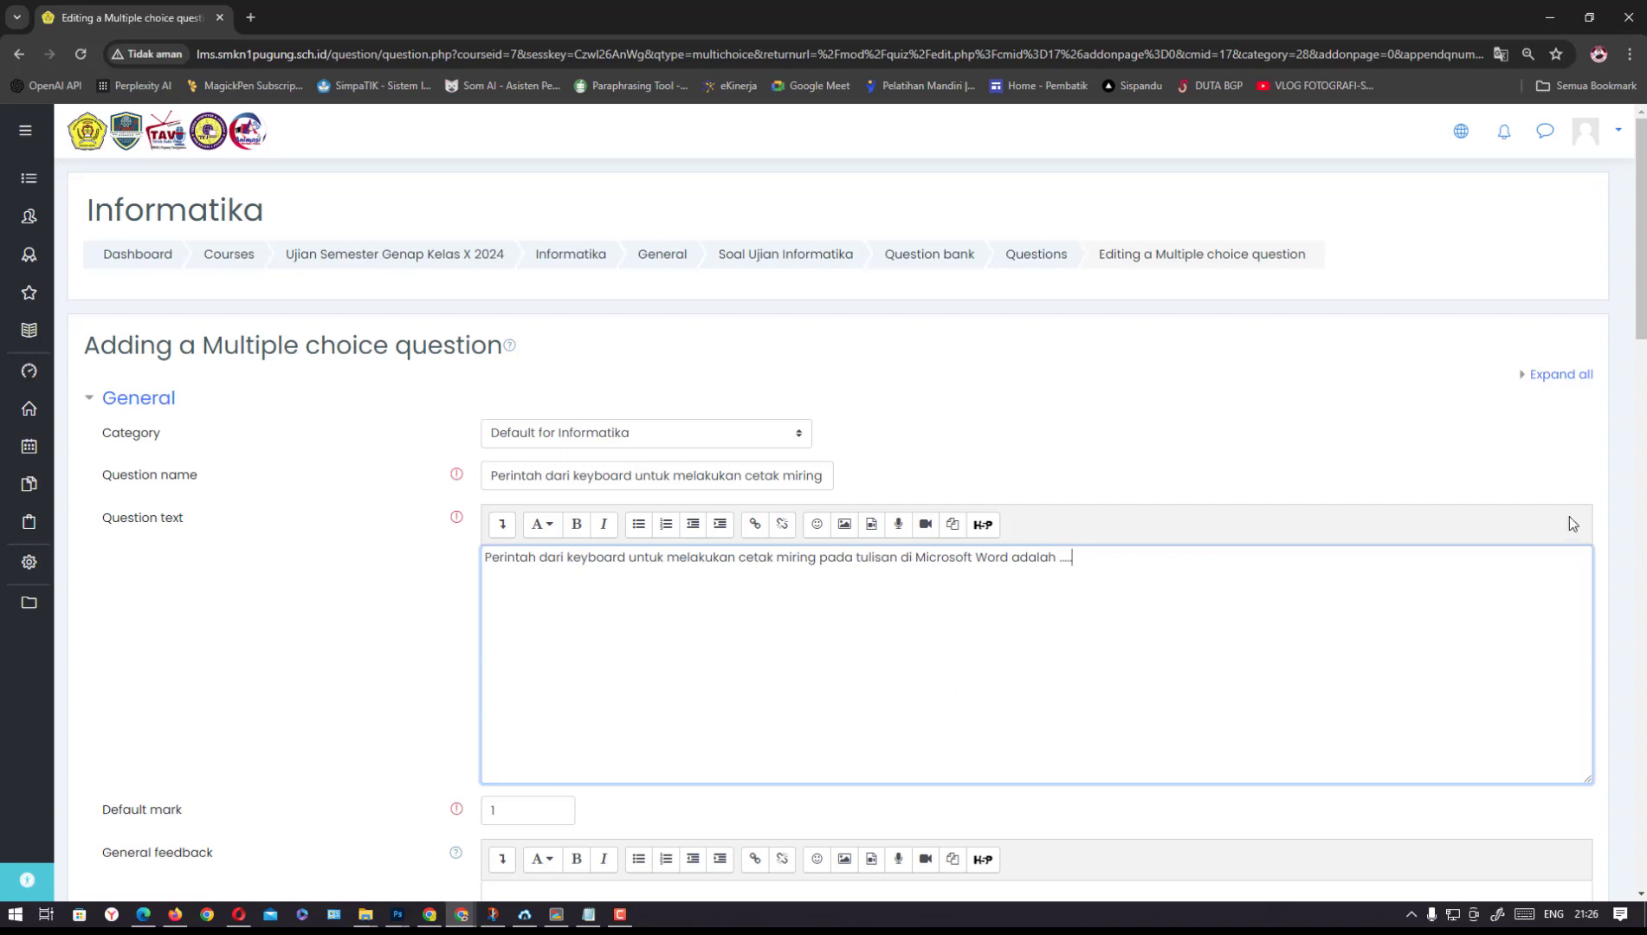
# Copy answer A of question 1, "Ctrl + I", from the Notepad file and paste it as Choice 1 in the question form
pyautogui.moveTo(1641, 336); pyautogui.dragTo(1639, 444)
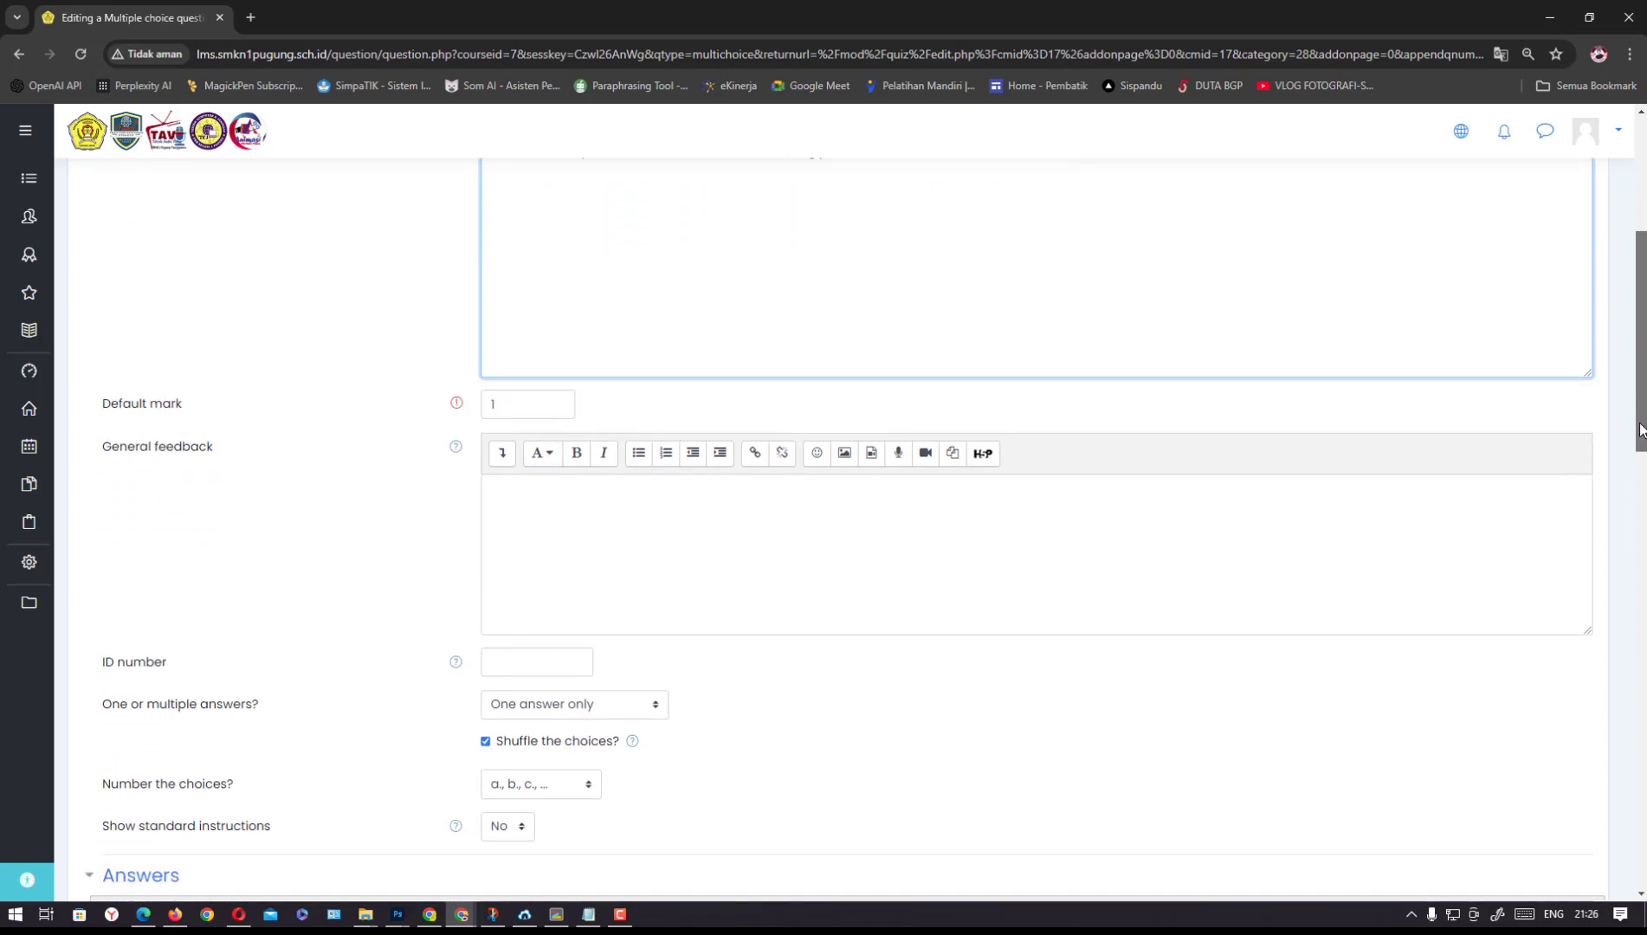
pyautogui.scroll(-4, 1212, 416)
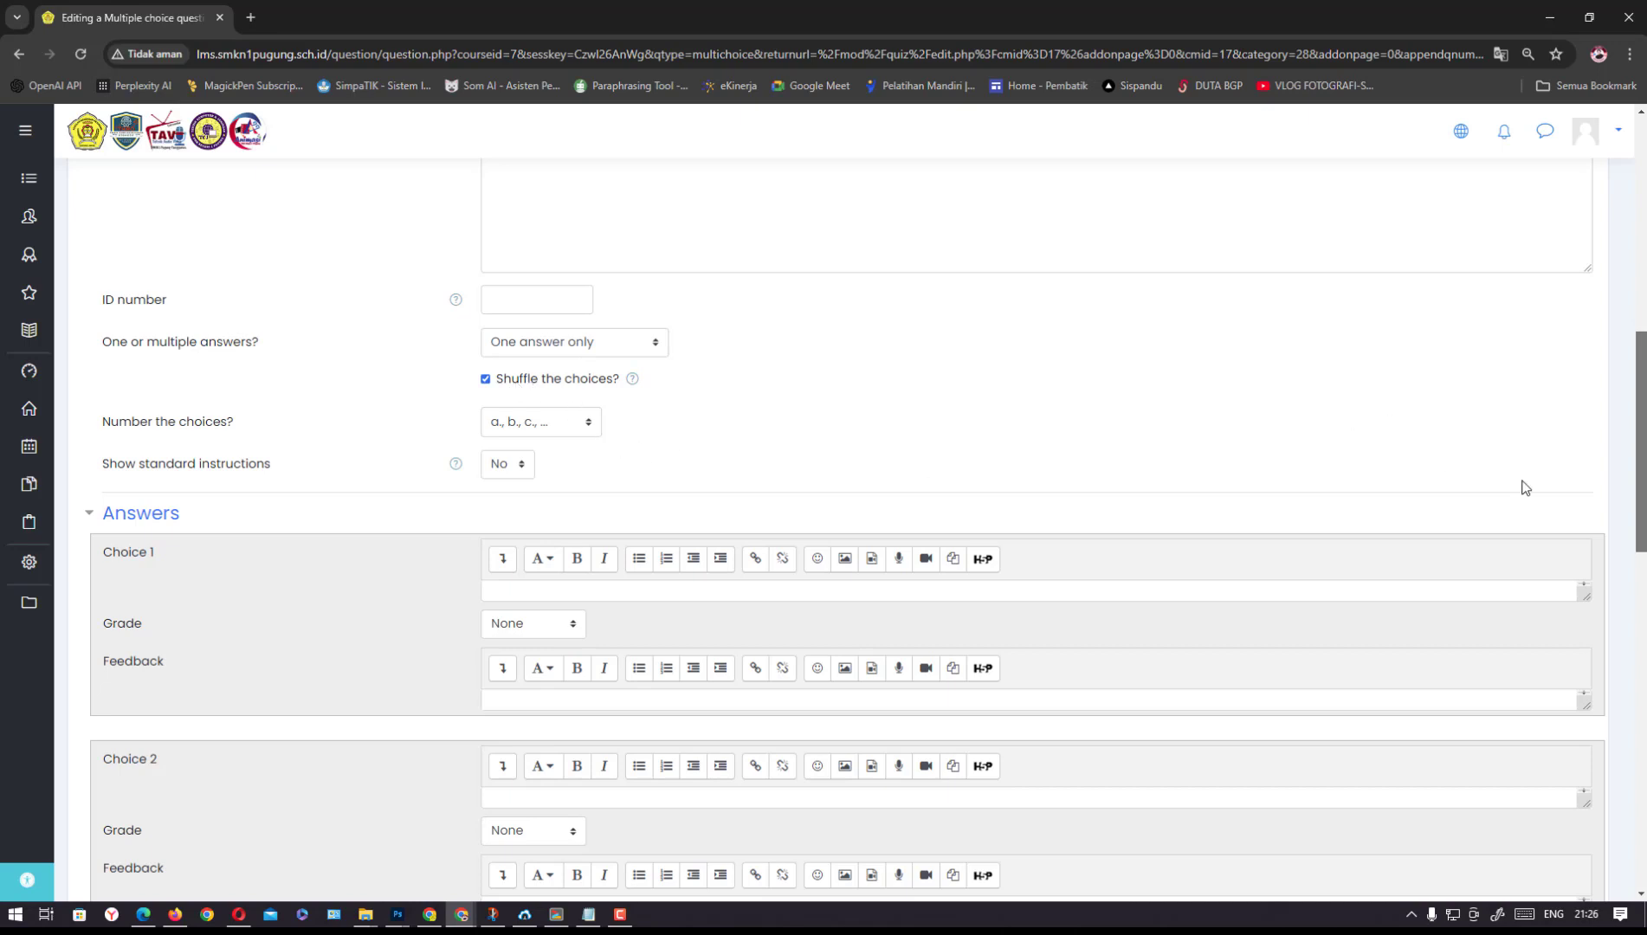
pyautogui.moveTo(1638, 472); pyautogui.dragTo(1639, 529)
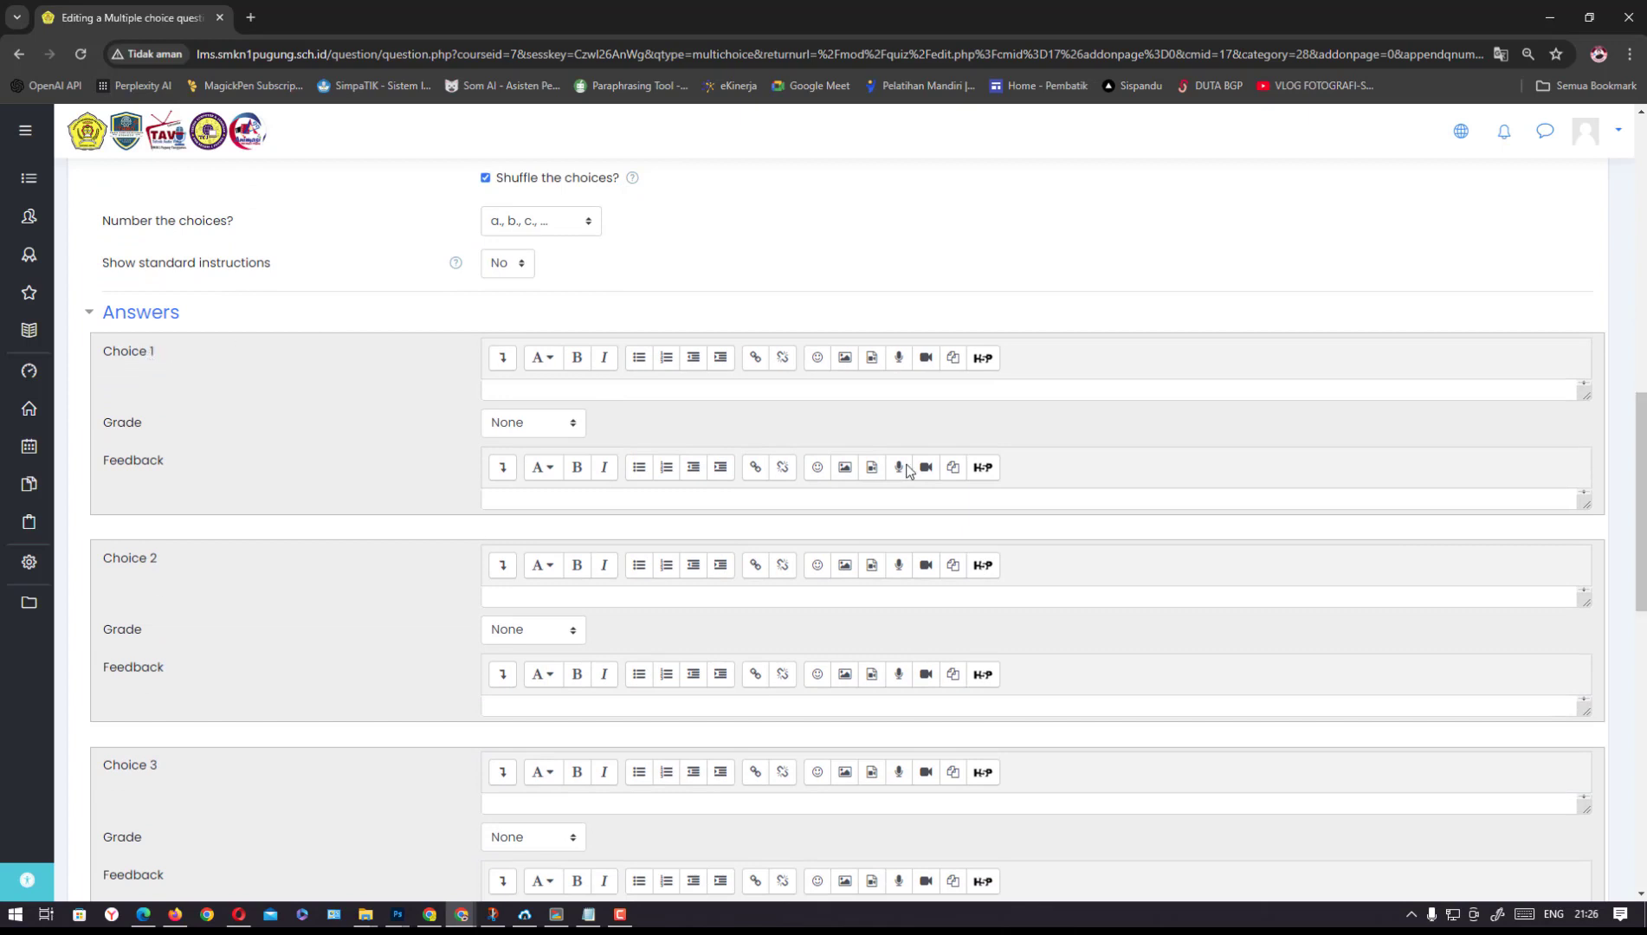
pyautogui.moveTo(1639, 475); pyautogui.dragTo(1633, 440)
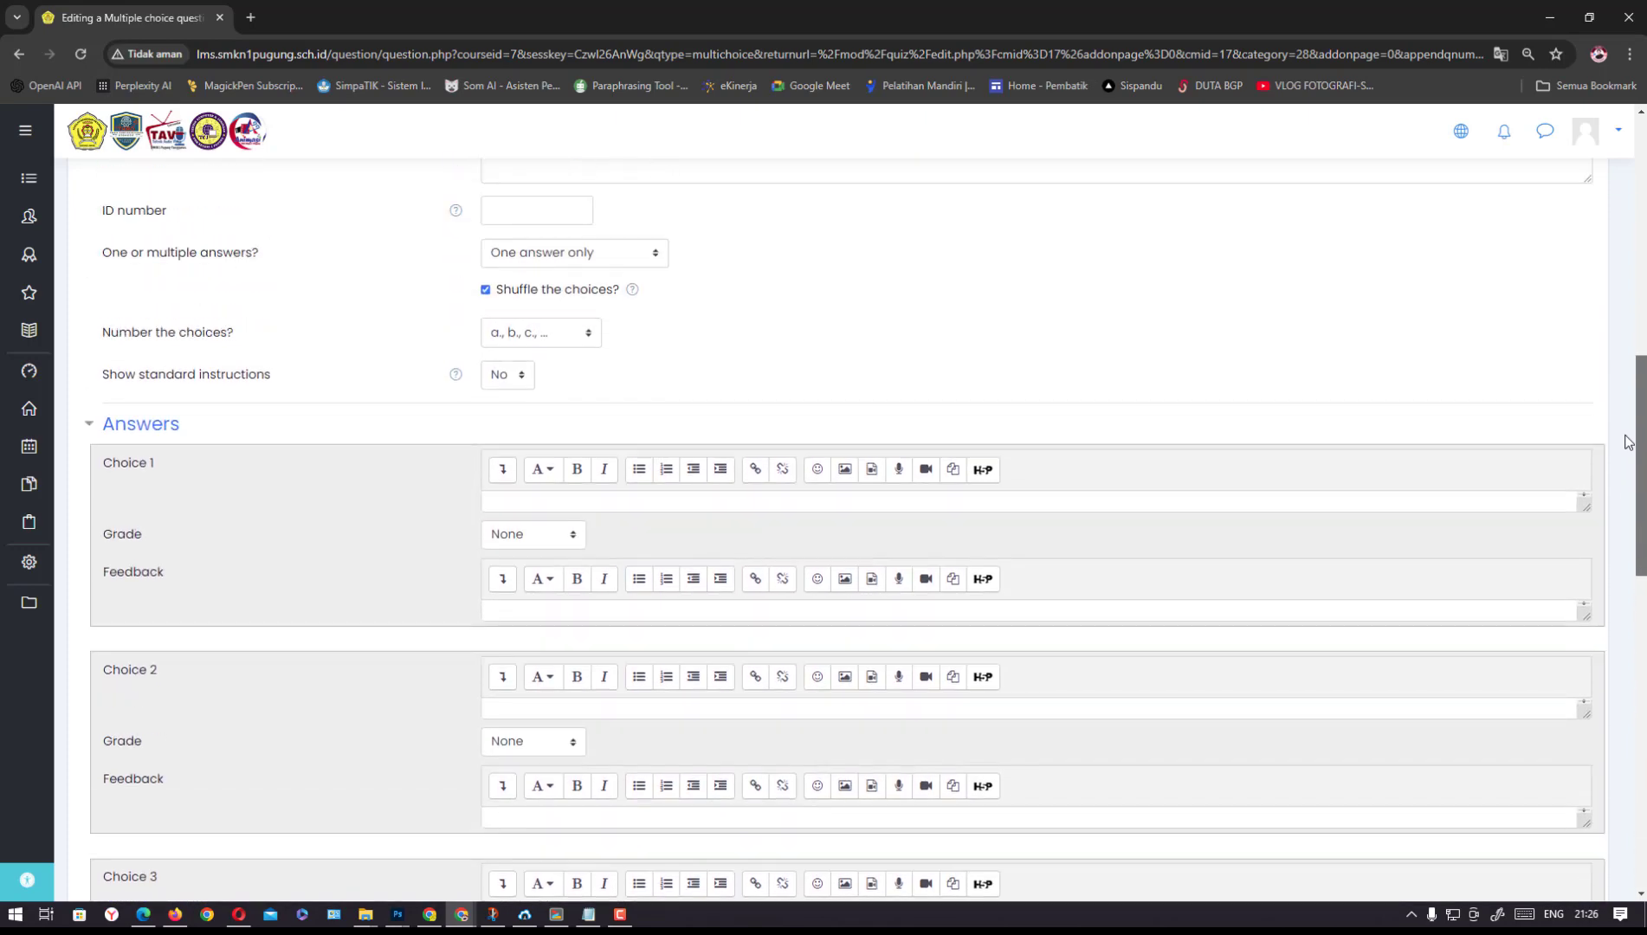
pyautogui.click(588, 914)
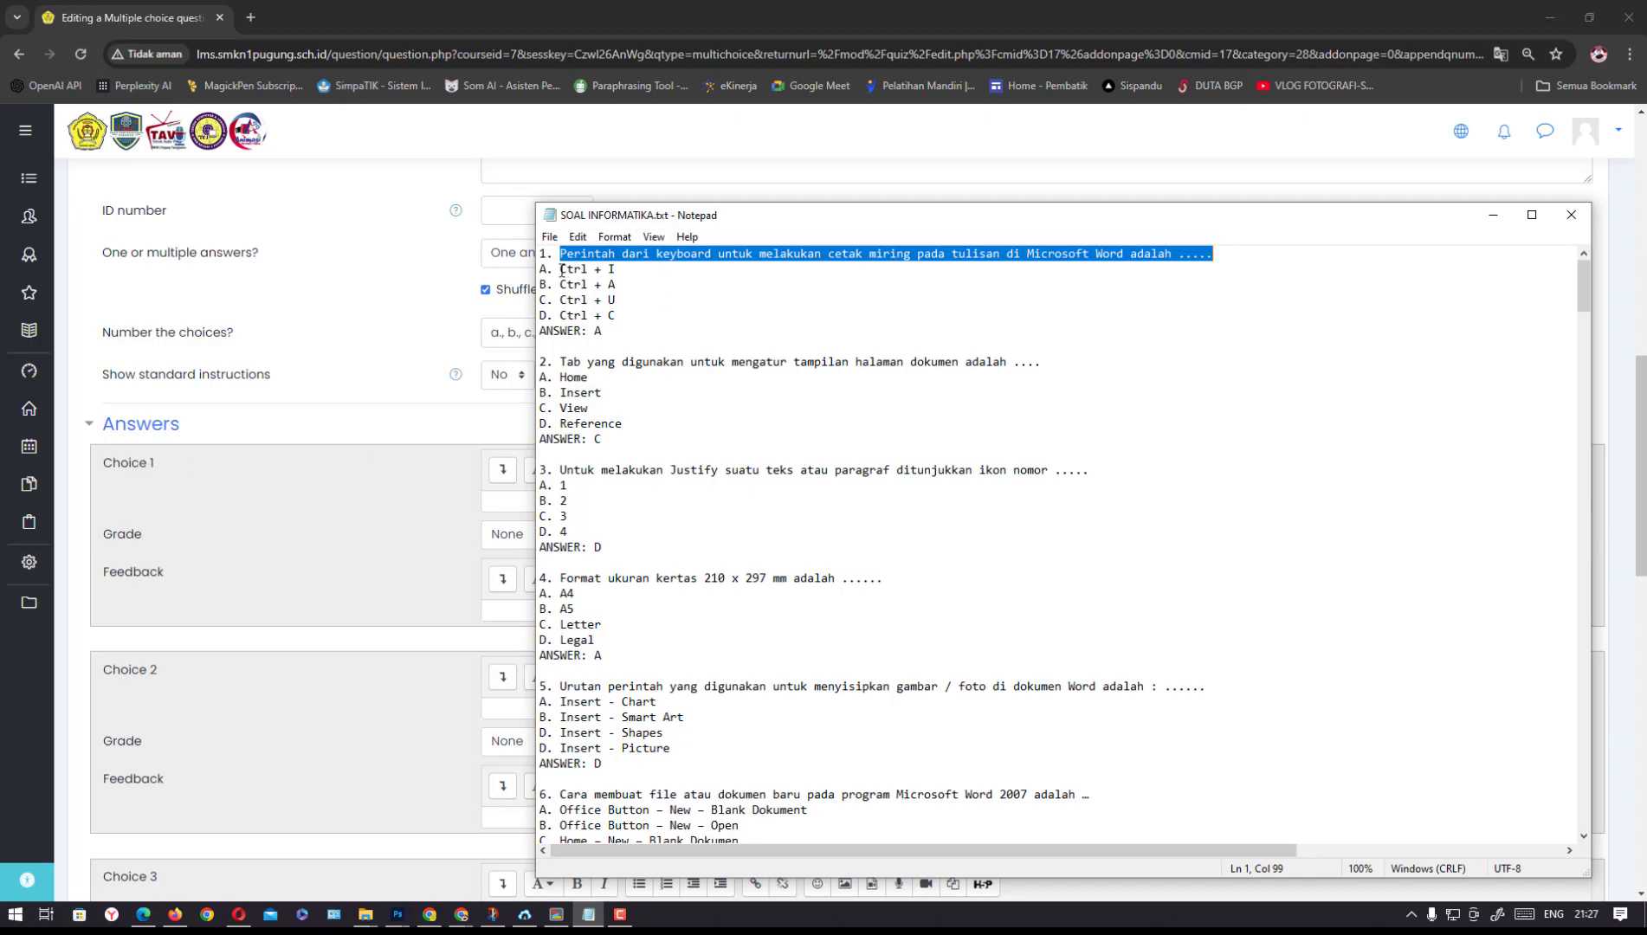
pyautogui.moveTo(562, 269); pyautogui.dragTo(611, 269)
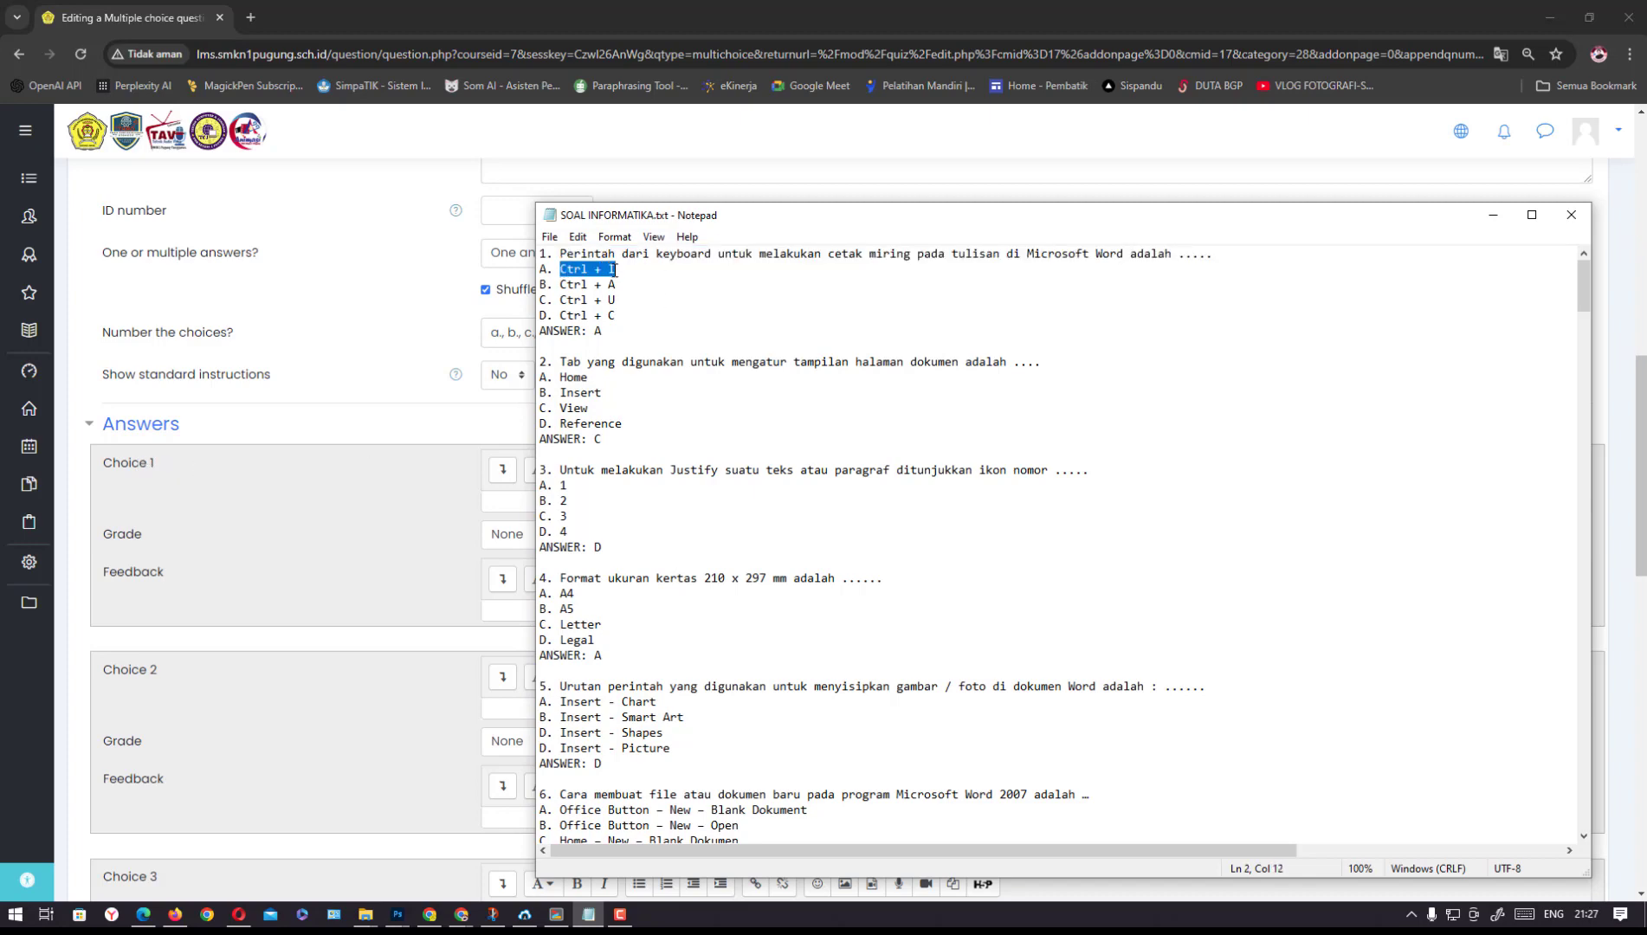
pyautogui.click(414, 465)
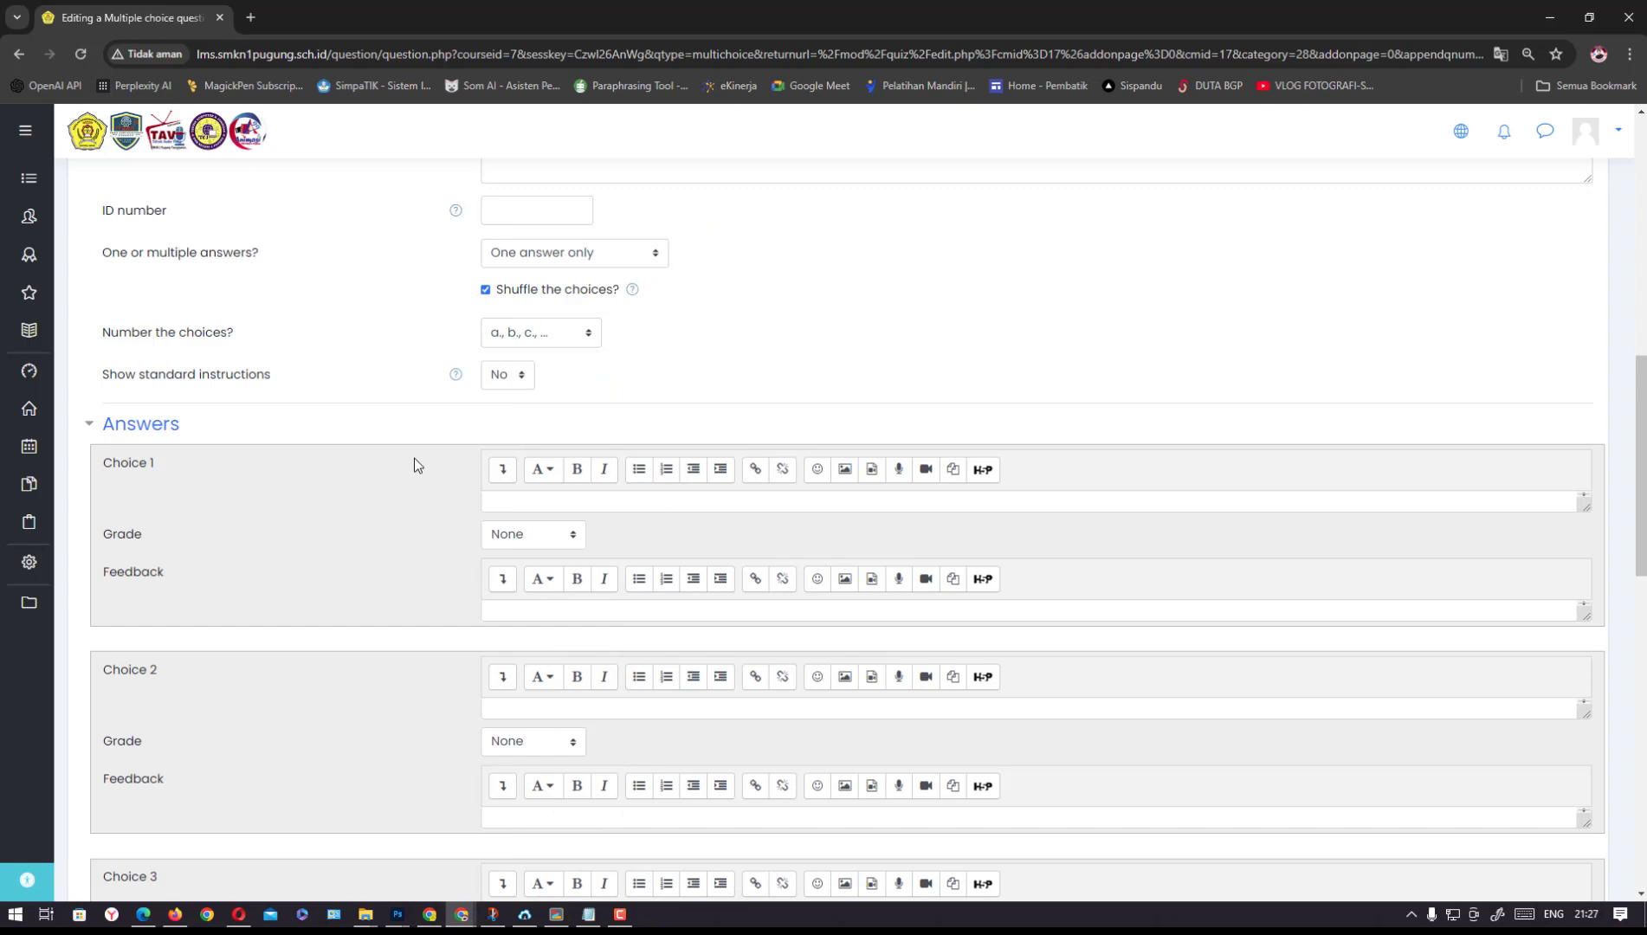
pyautogui.click(523, 507)
pyautogui.hotkey('ctrl', 'v')
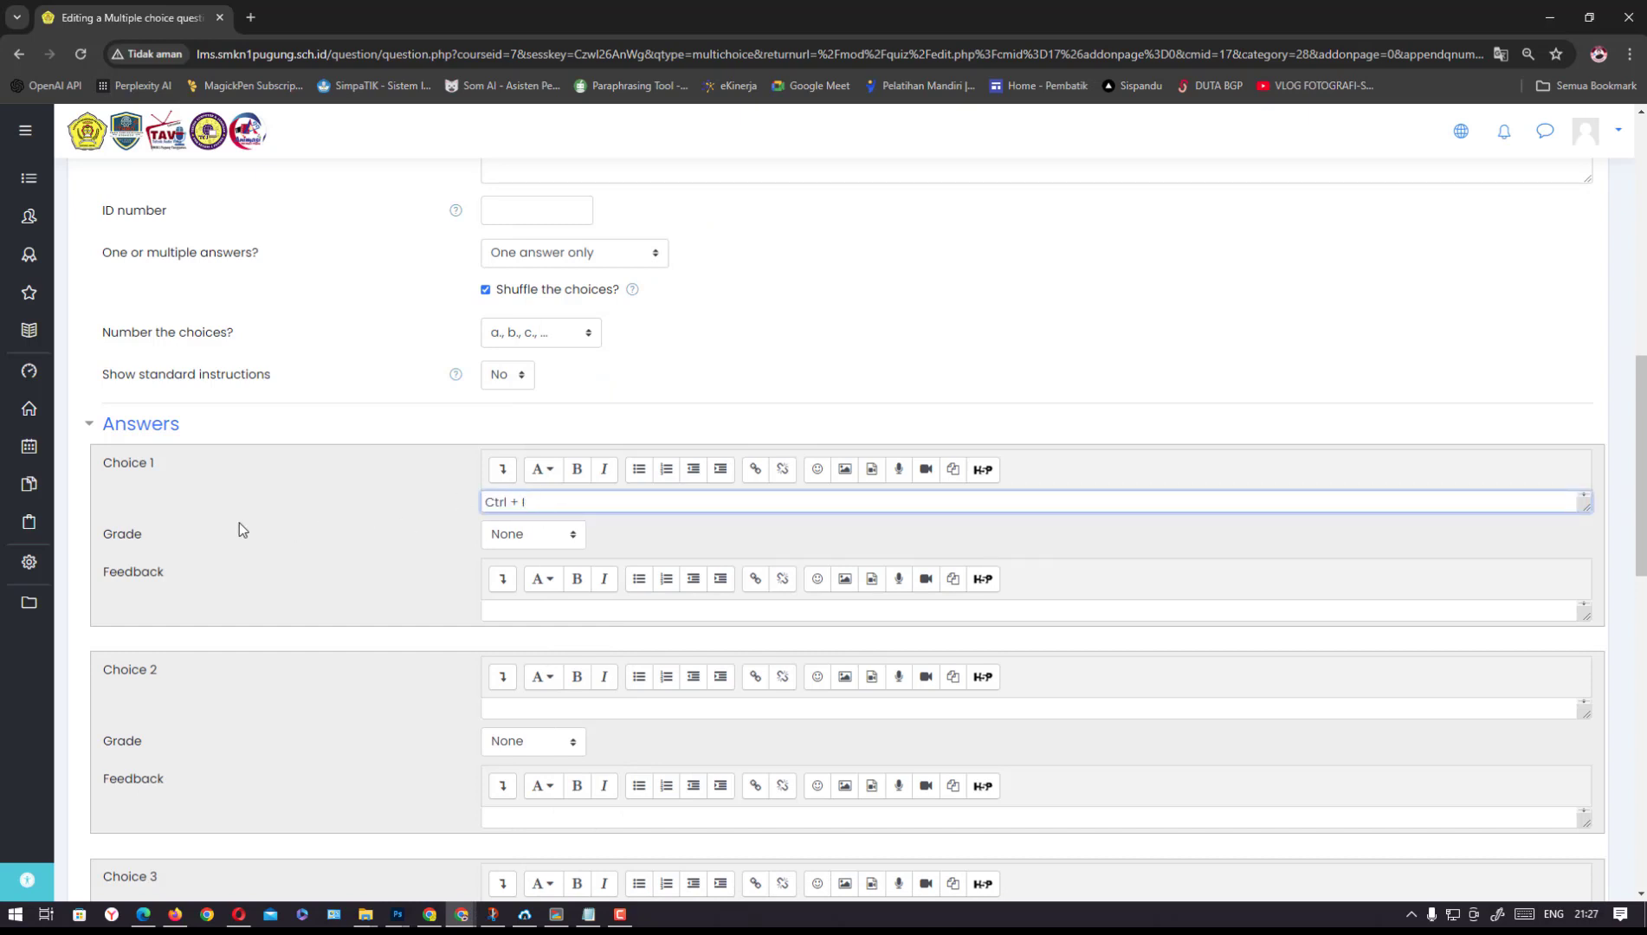
# Set the grade of Choice 1 to 100%
pyautogui.click(526, 538)
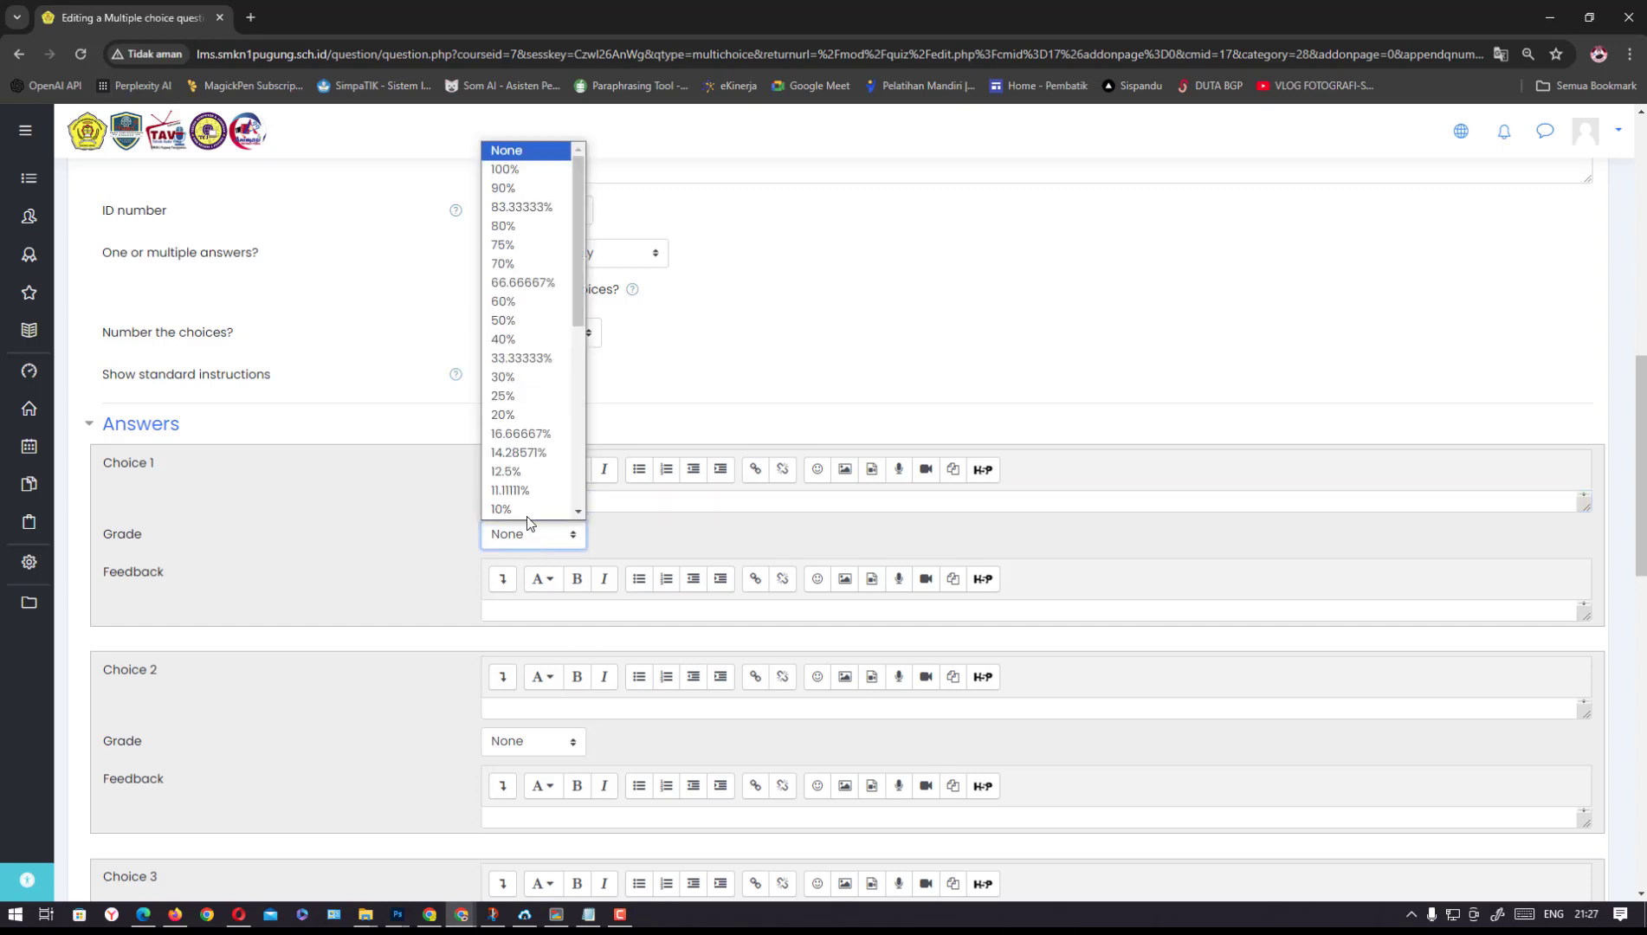
pyautogui.click(531, 170)
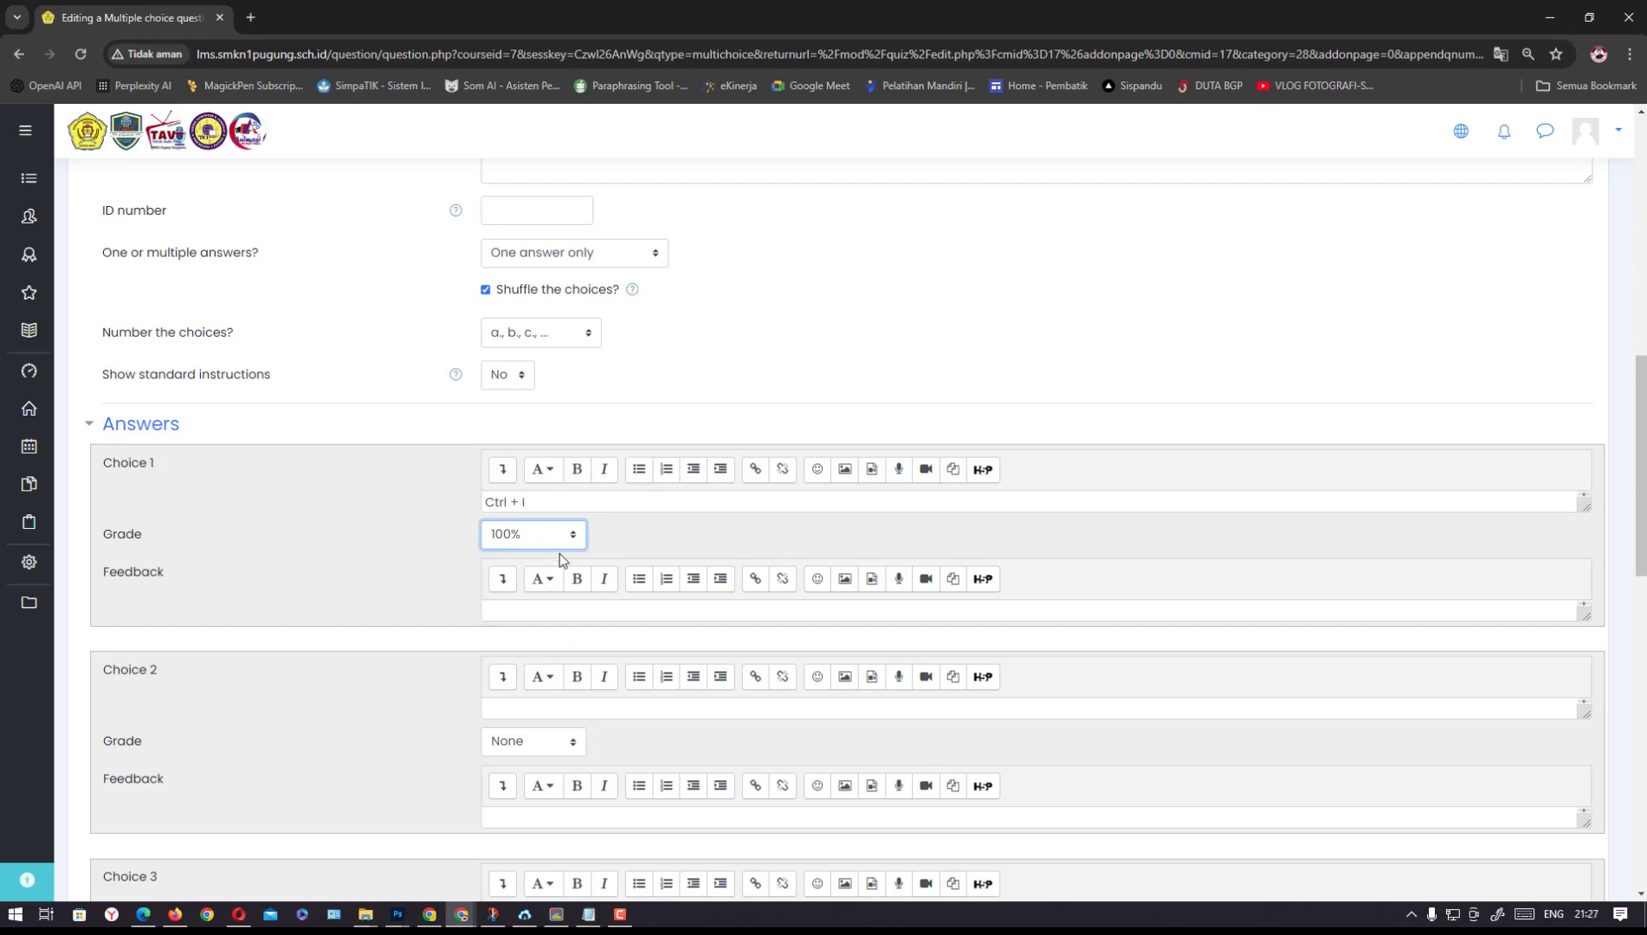
pyautogui.click(1646, 562)
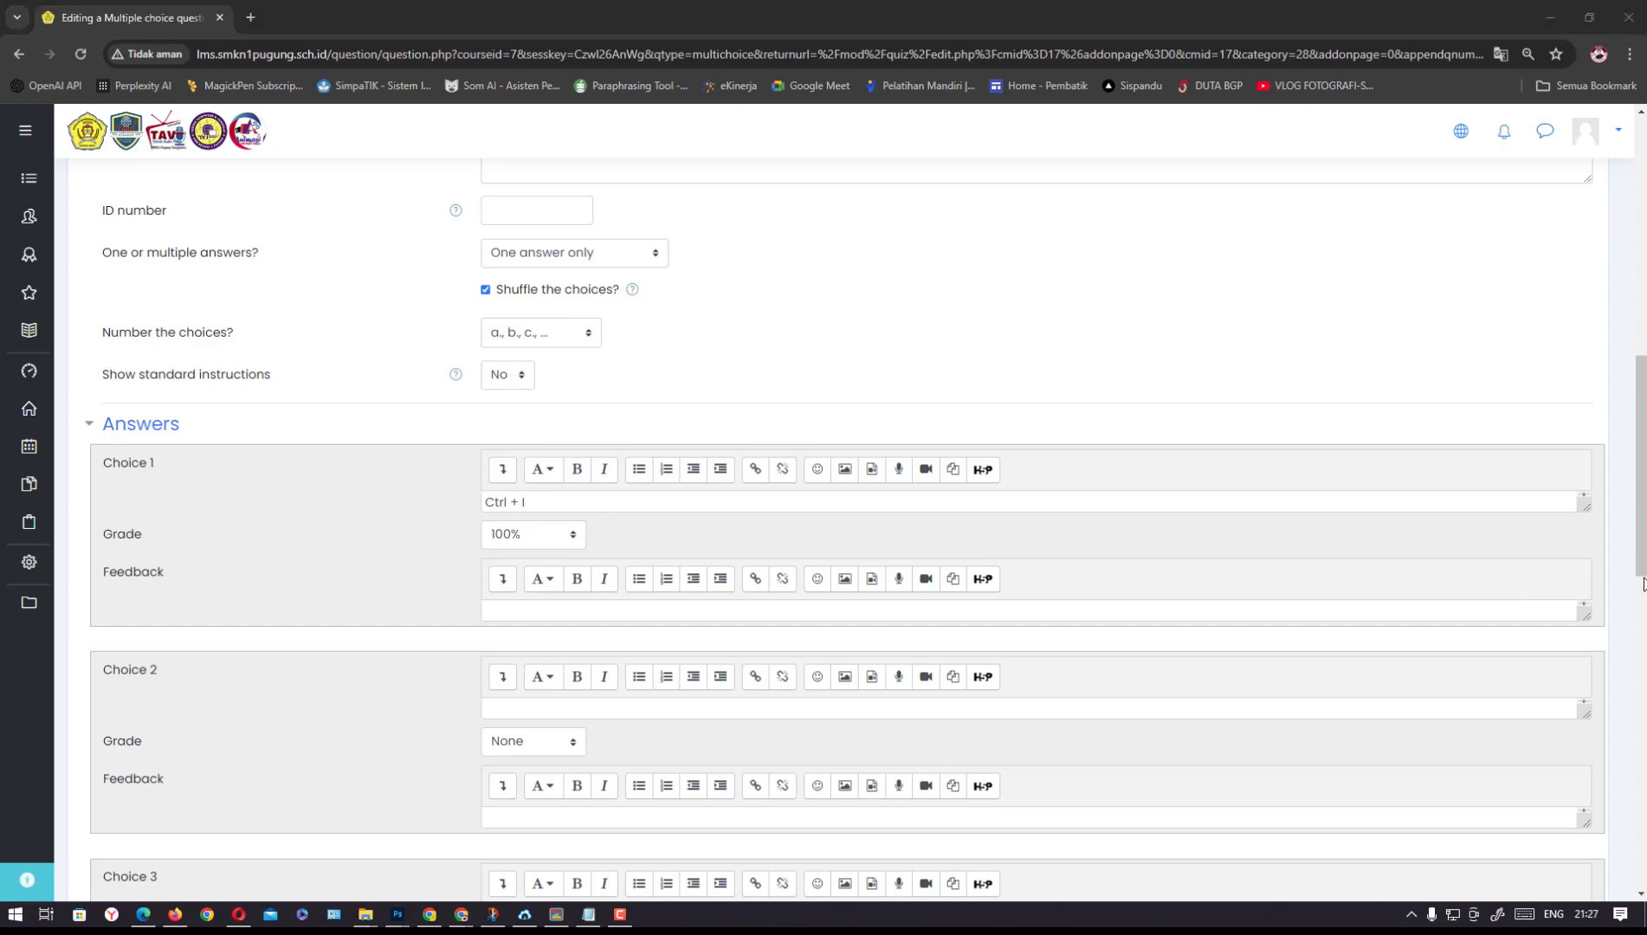
# Copy answer B of question 1, "Ctrl + A", from the Notepad file and paste it as Choice 2 in the question form
pyautogui.moveTo(1642, 565); pyautogui.dragTo(1643, 597)
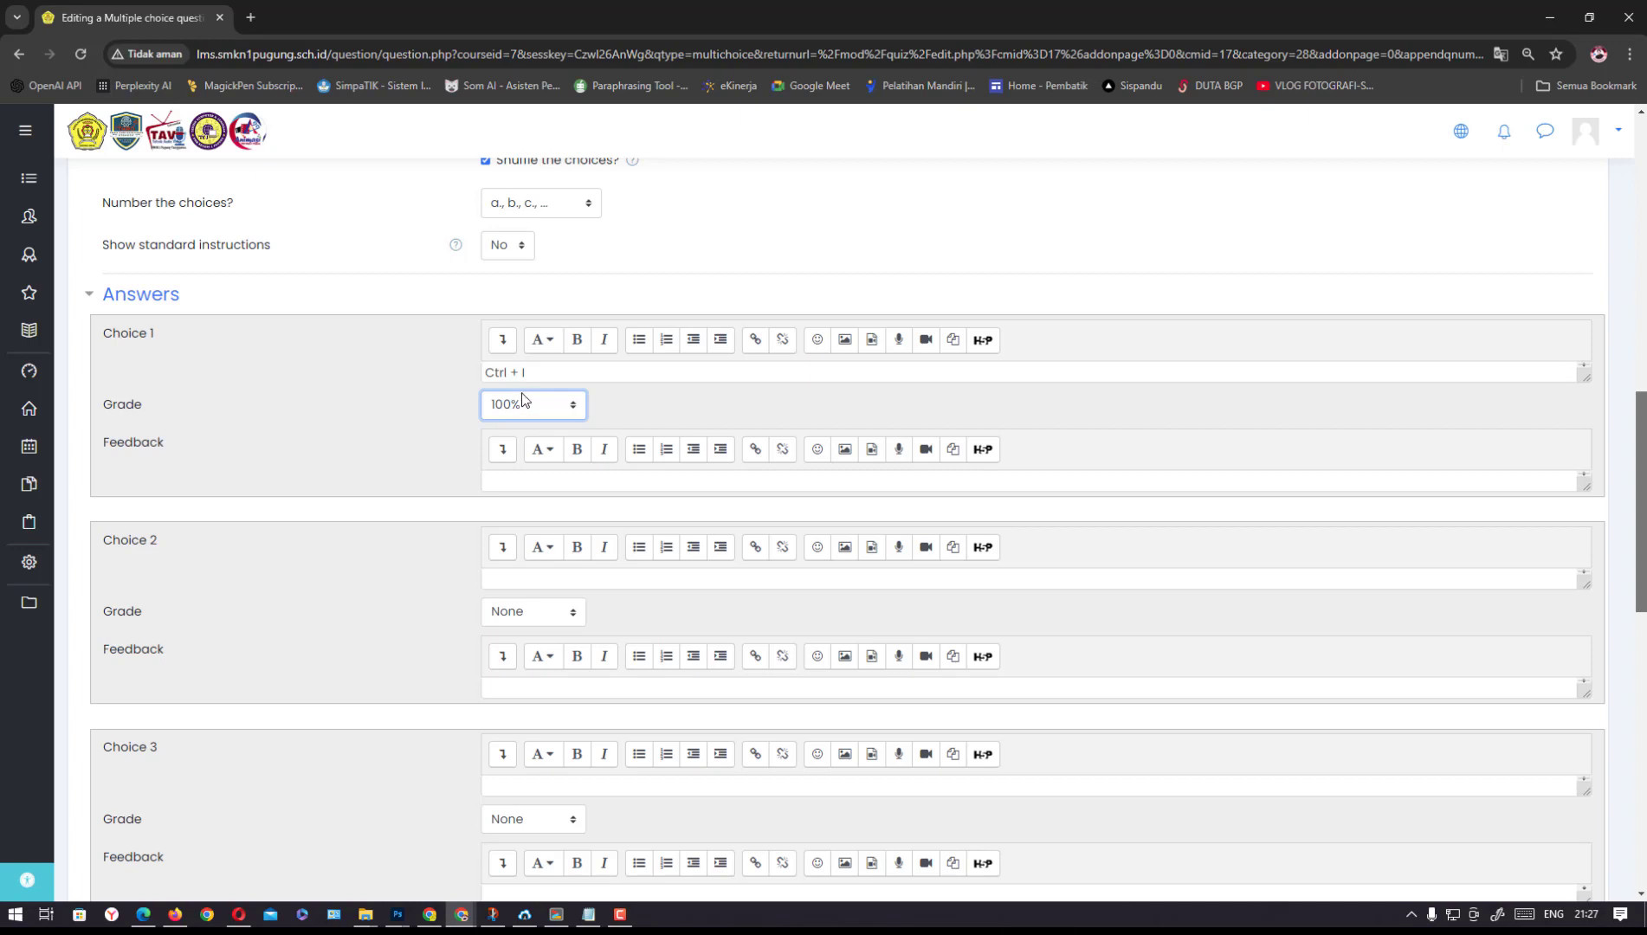
pyautogui.click(589, 916)
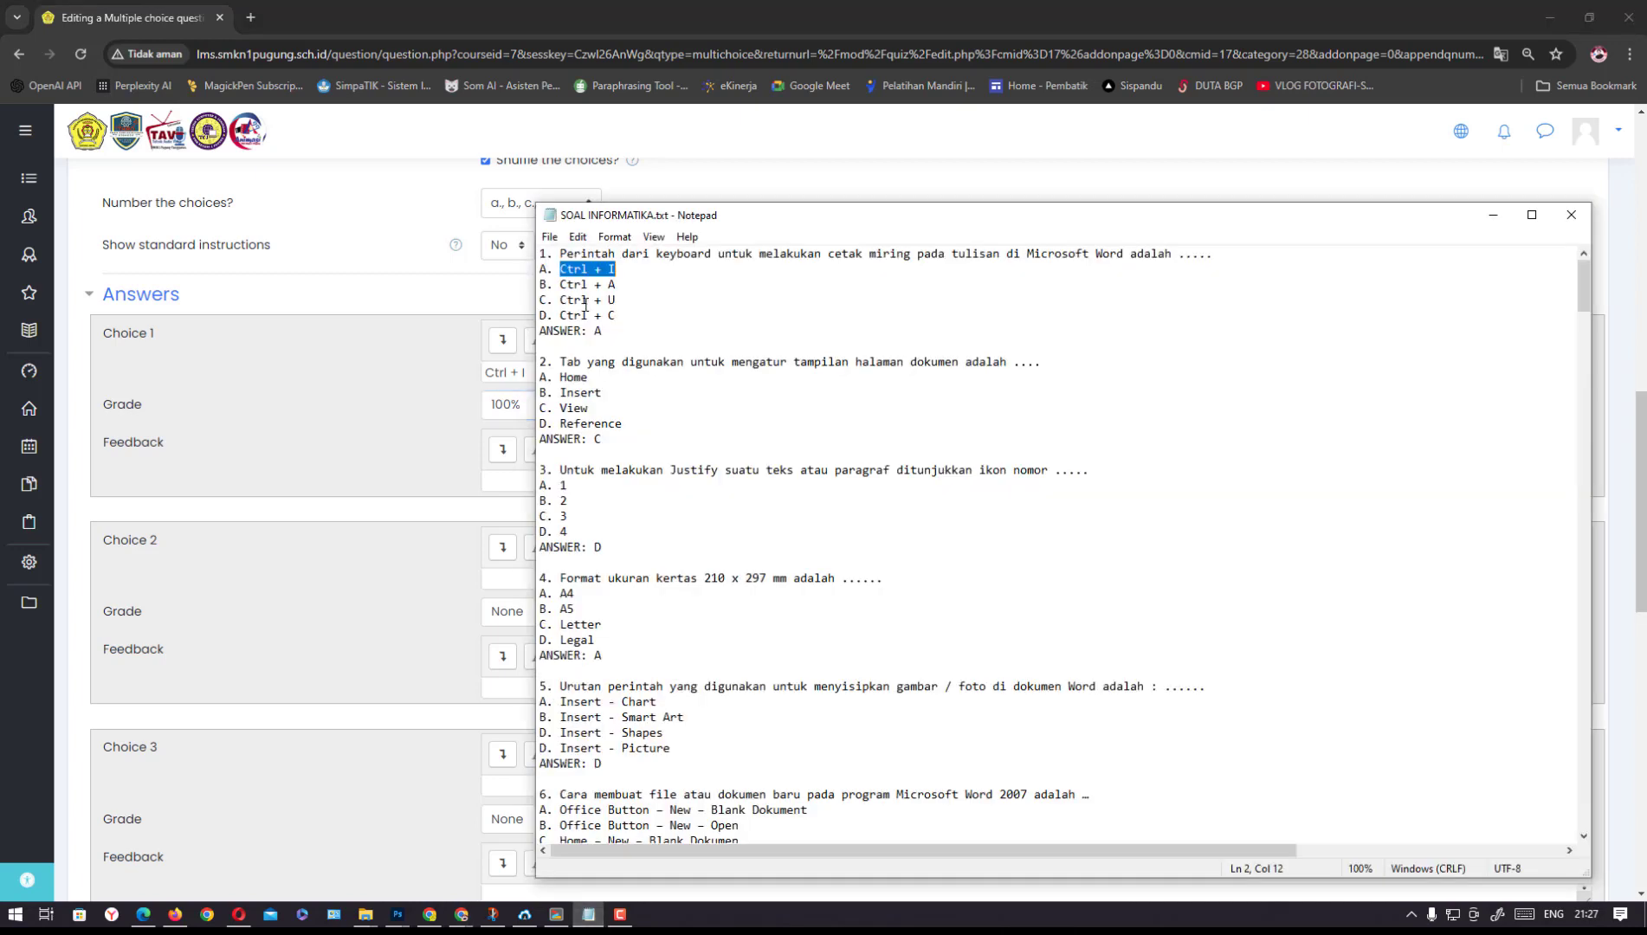
pyautogui.moveTo(560, 288); pyautogui.dragTo(616, 288)
pyautogui.hotkey('ctrl', 'c')
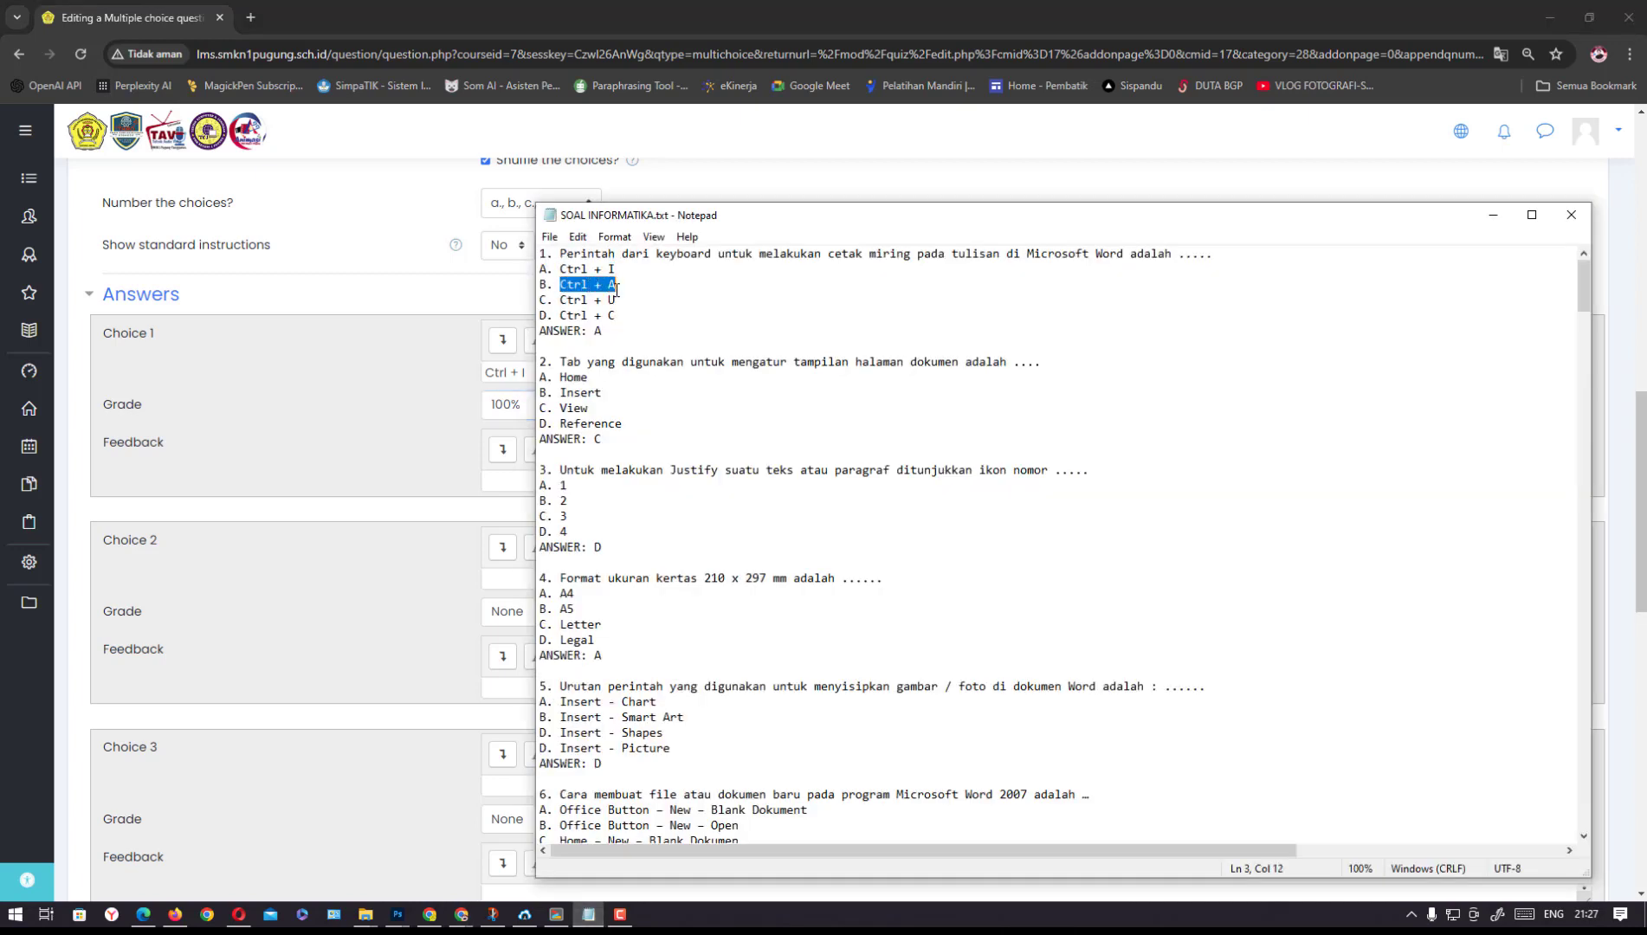
pyautogui.click(326, 490)
pyautogui.click(564, 578)
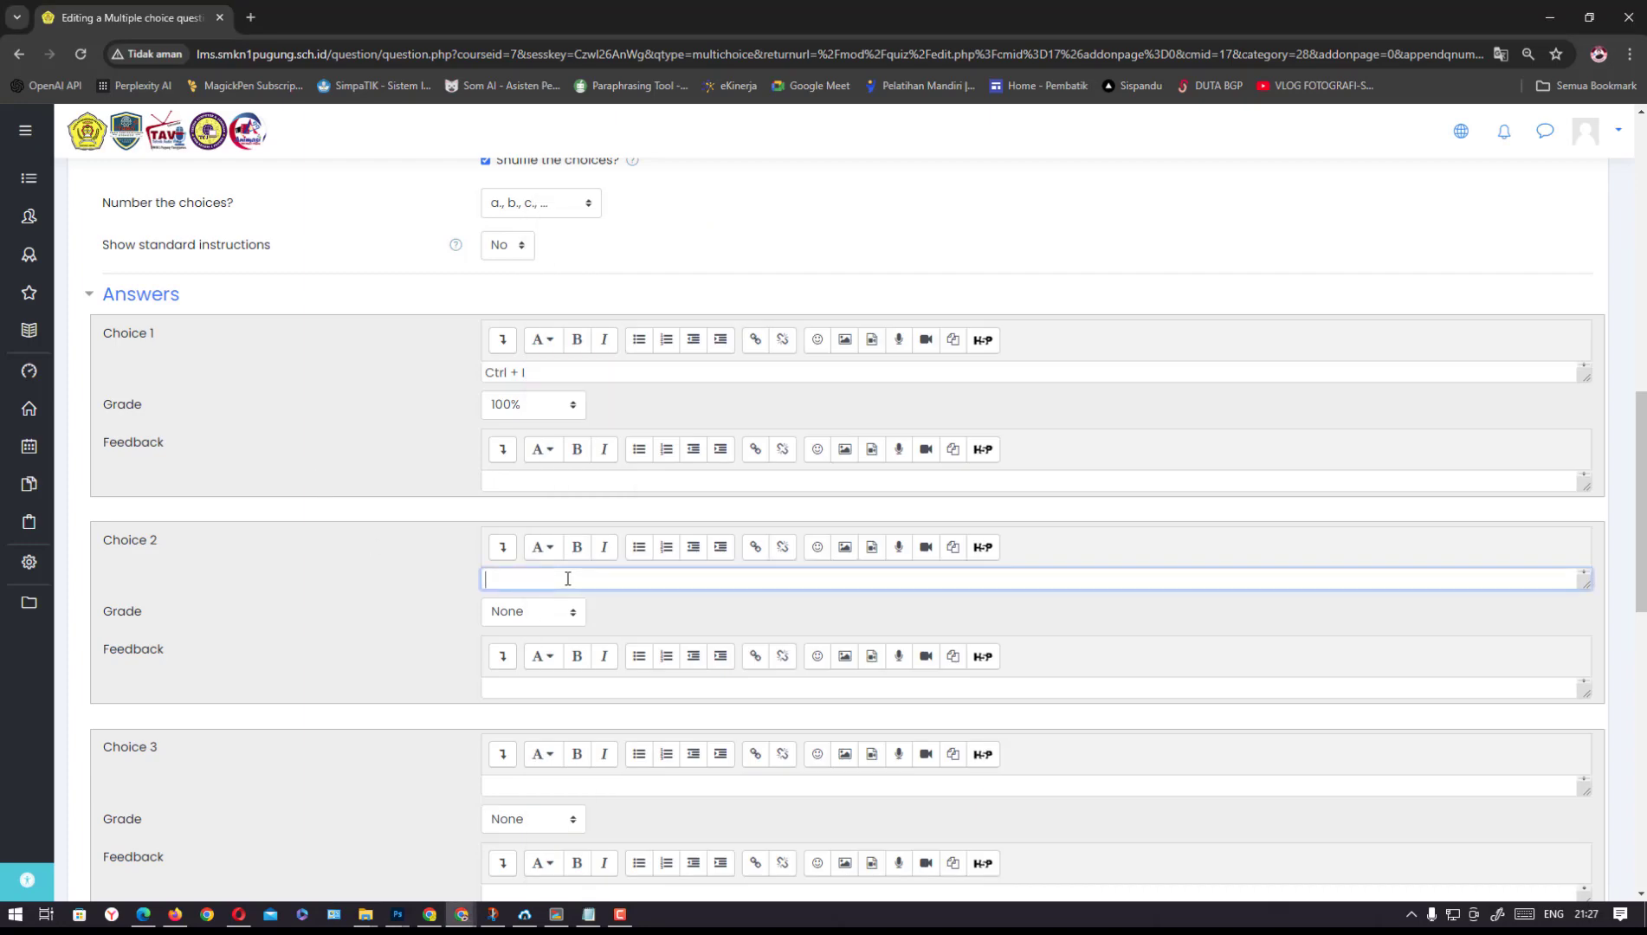
pyautogui.hotkey('ctrl', 'v')
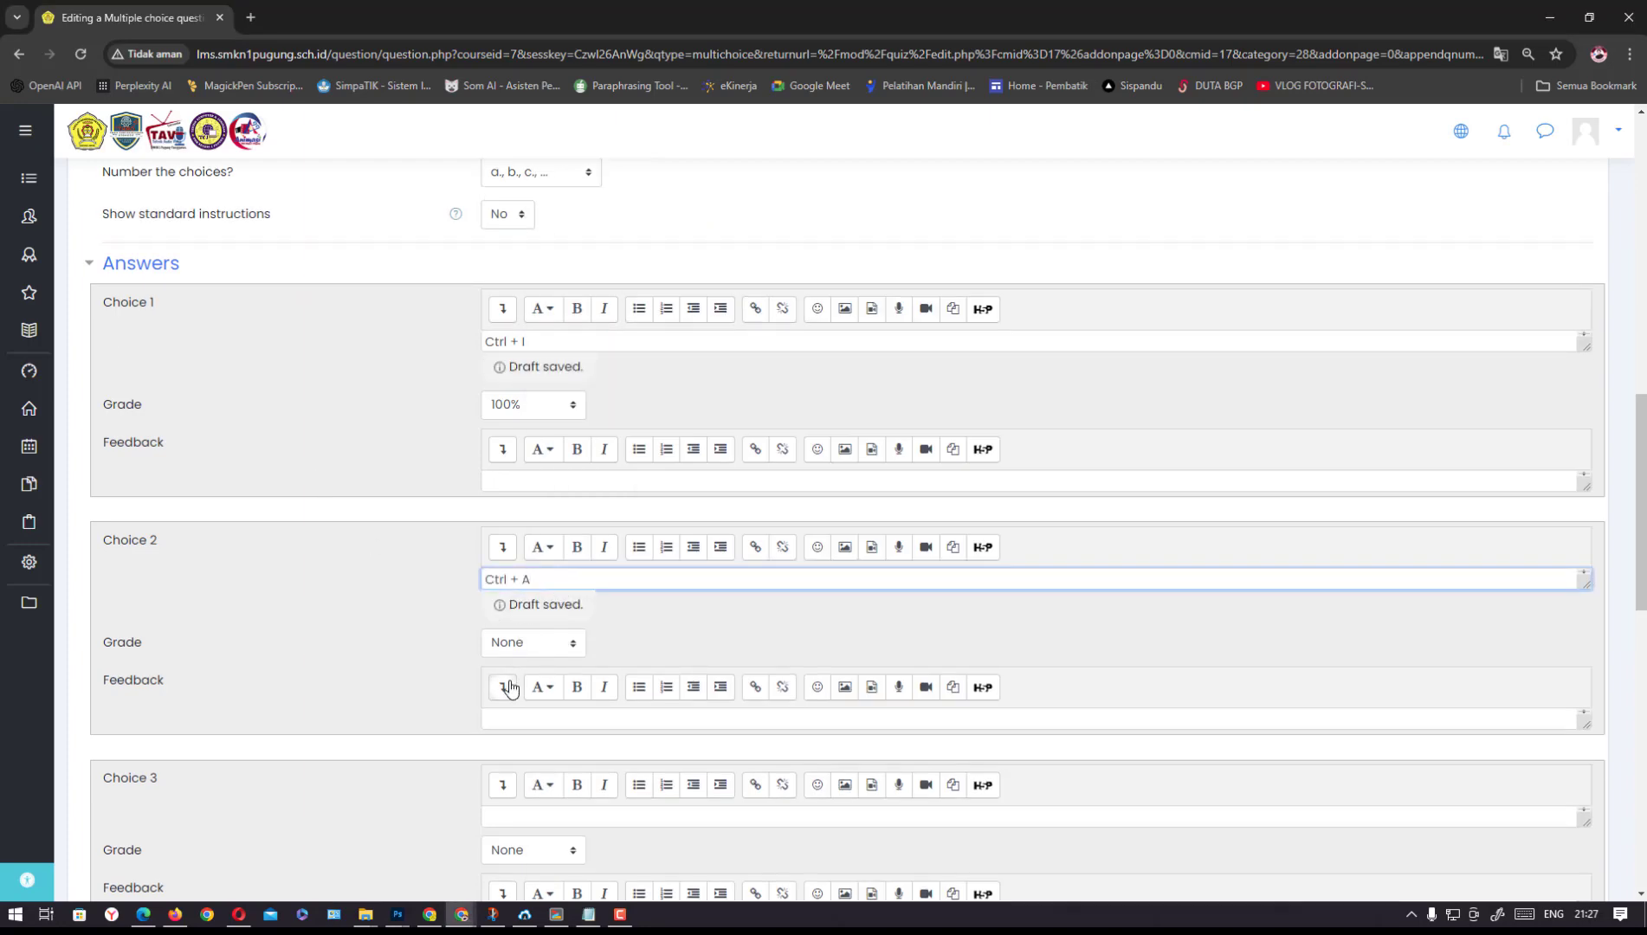
pyautogui.click(440, 634)
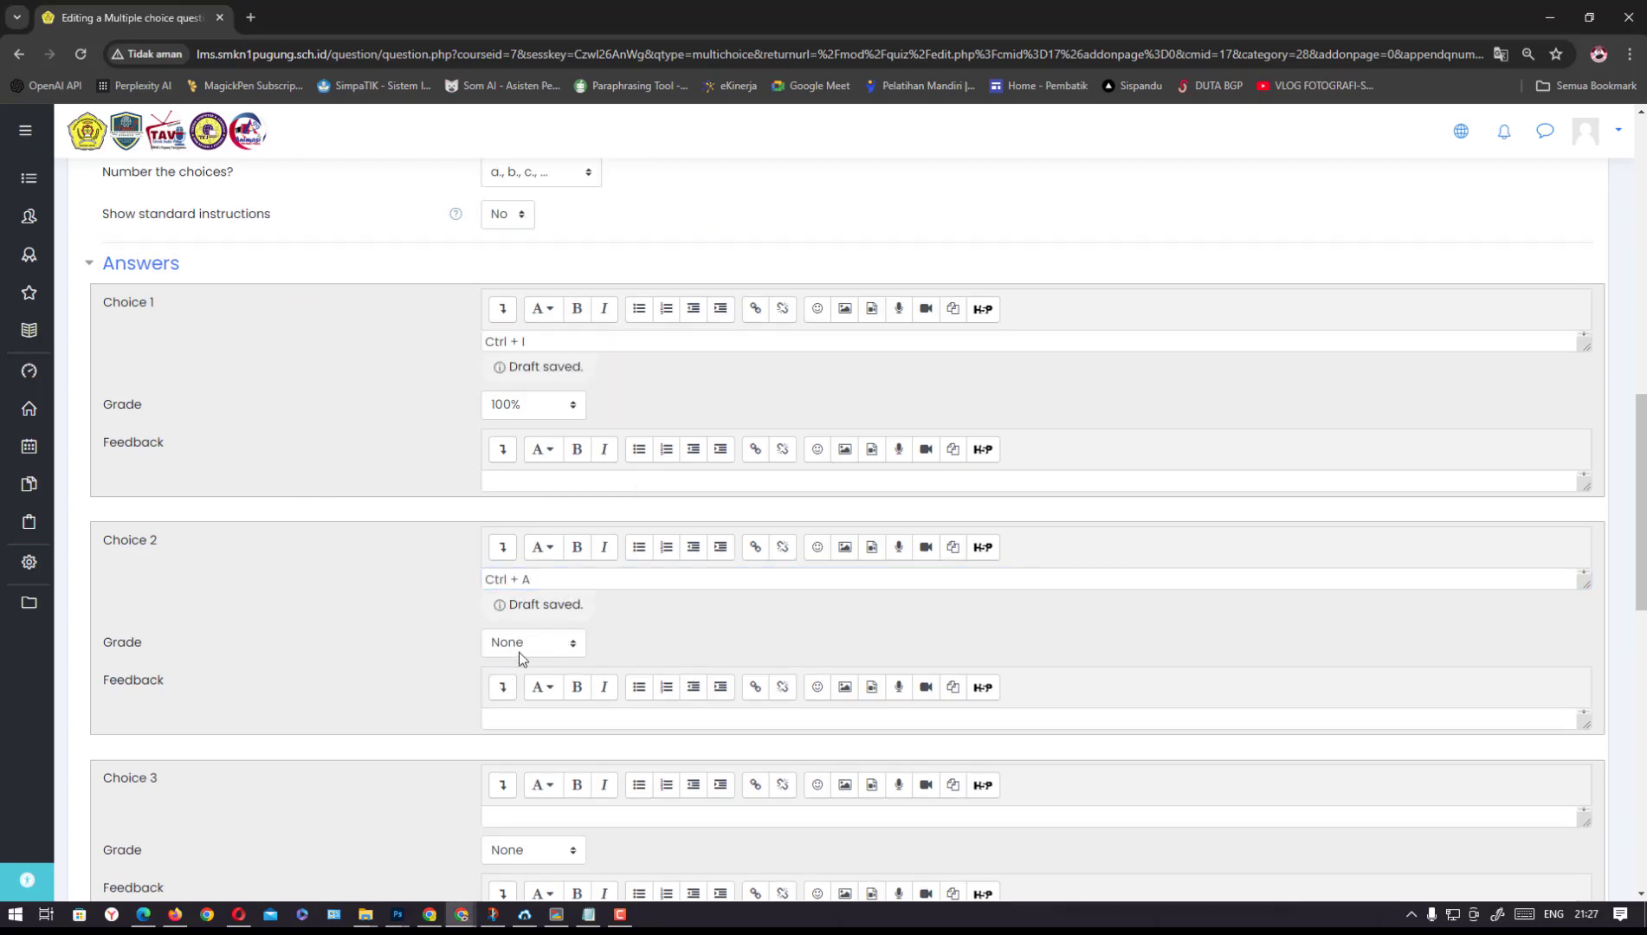
# Copy answer C of question 1, "Ctrl + U", from the Notepad file and paste it as Choice 3
pyautogui.click(587, 916)
pyautogui.moveTo(561, 299); pyautogui.dragTo(616, 300)
pyautogui.hotkey('ctrl', 'c')
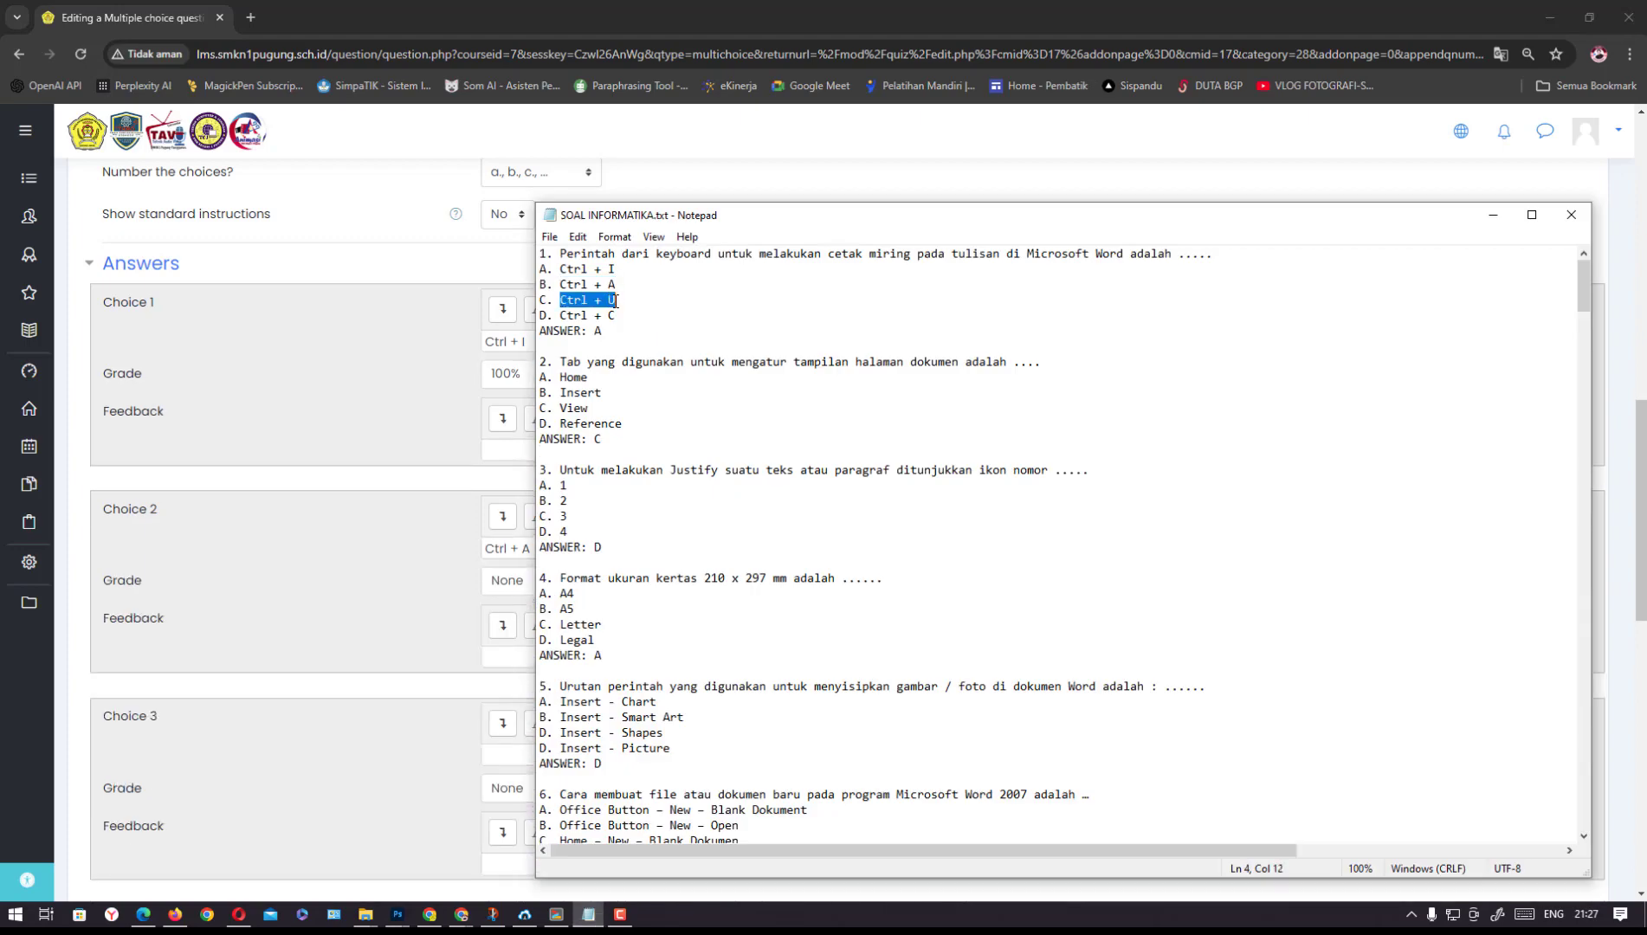
pyautogui.click(346, 567)
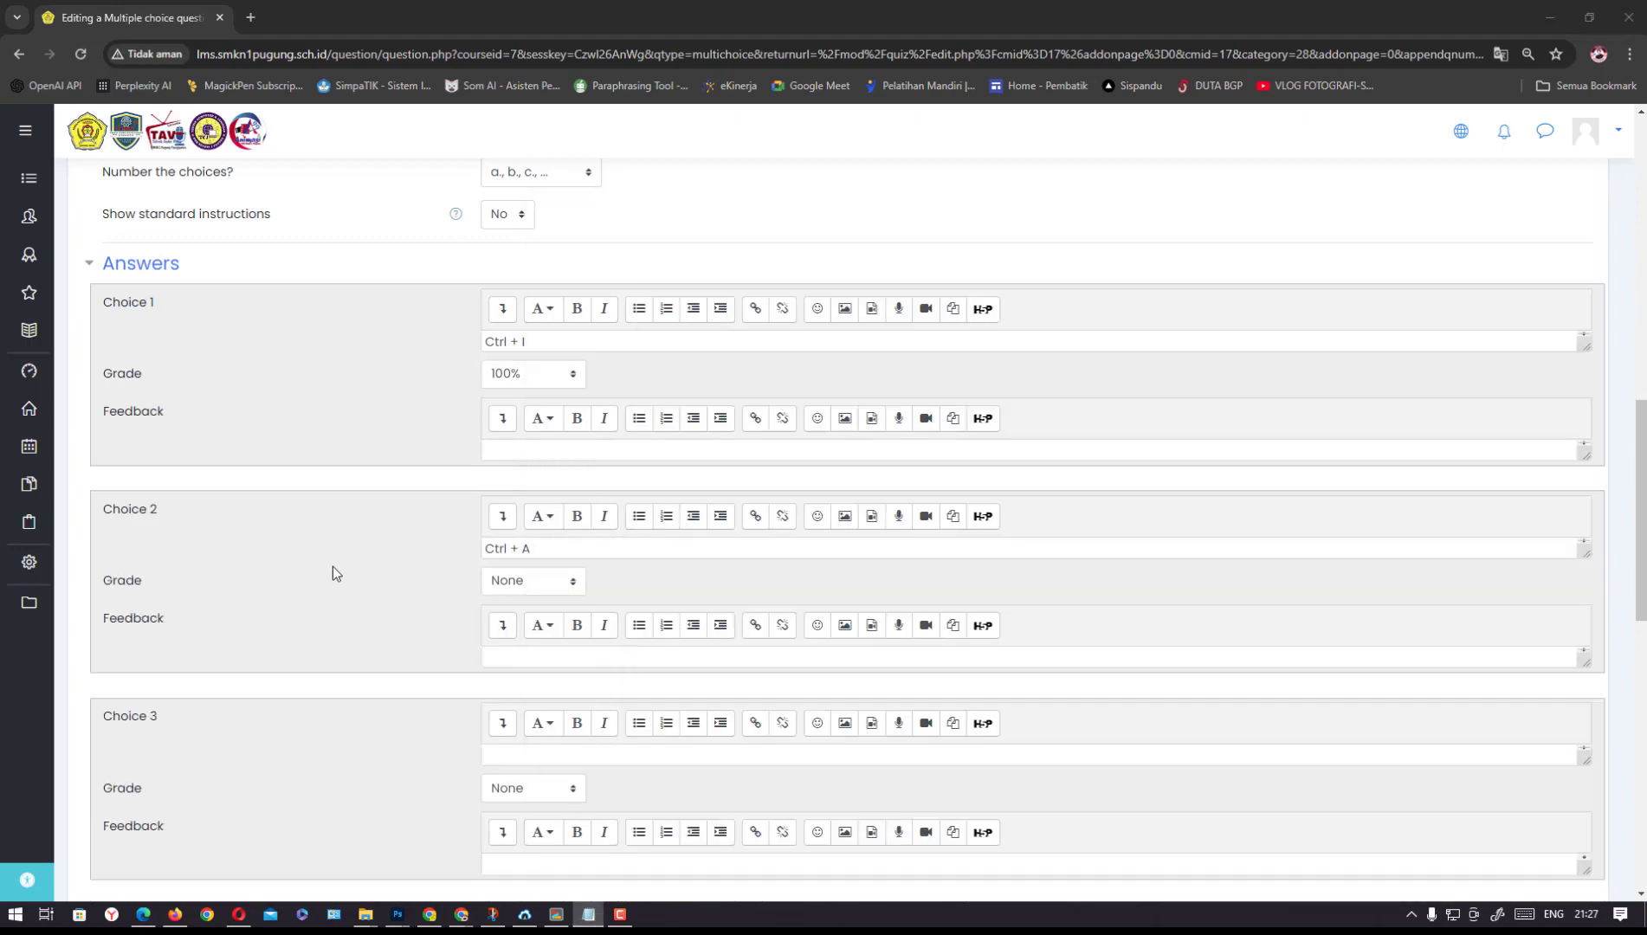
pyautogui.click(527, 753)
pyautogui.hotkey('ctrl', 'v')
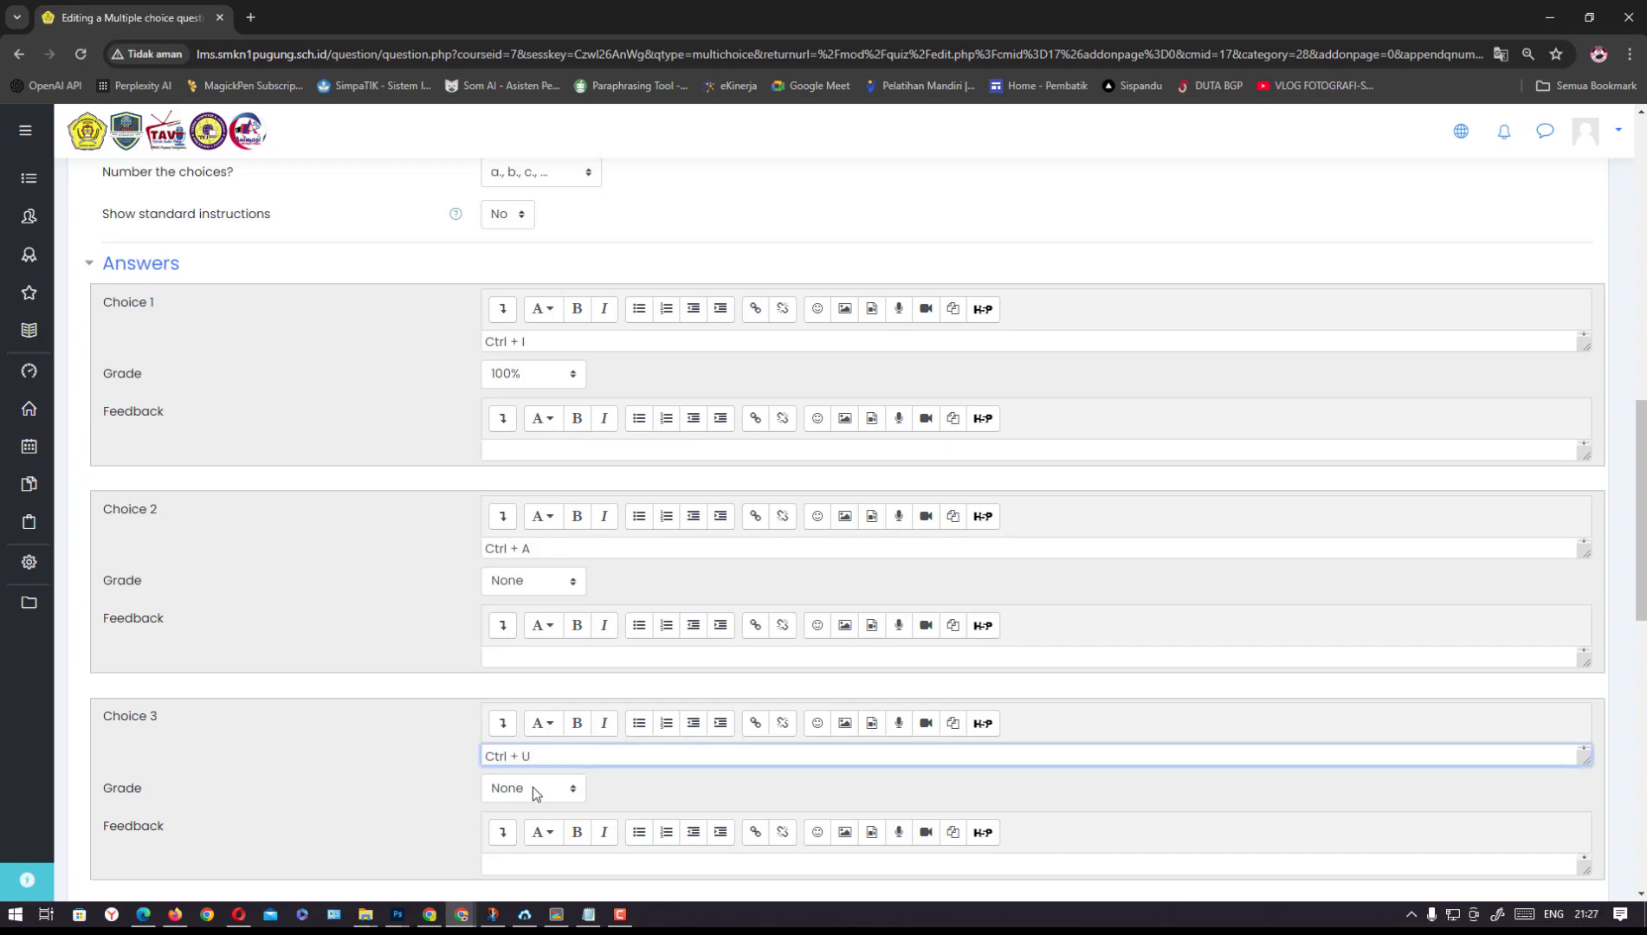
# Copy answer D of question 1, "Ctrl + C", from the Notepad file and paste it as Choice 4
pyautogui.click(588, 915)
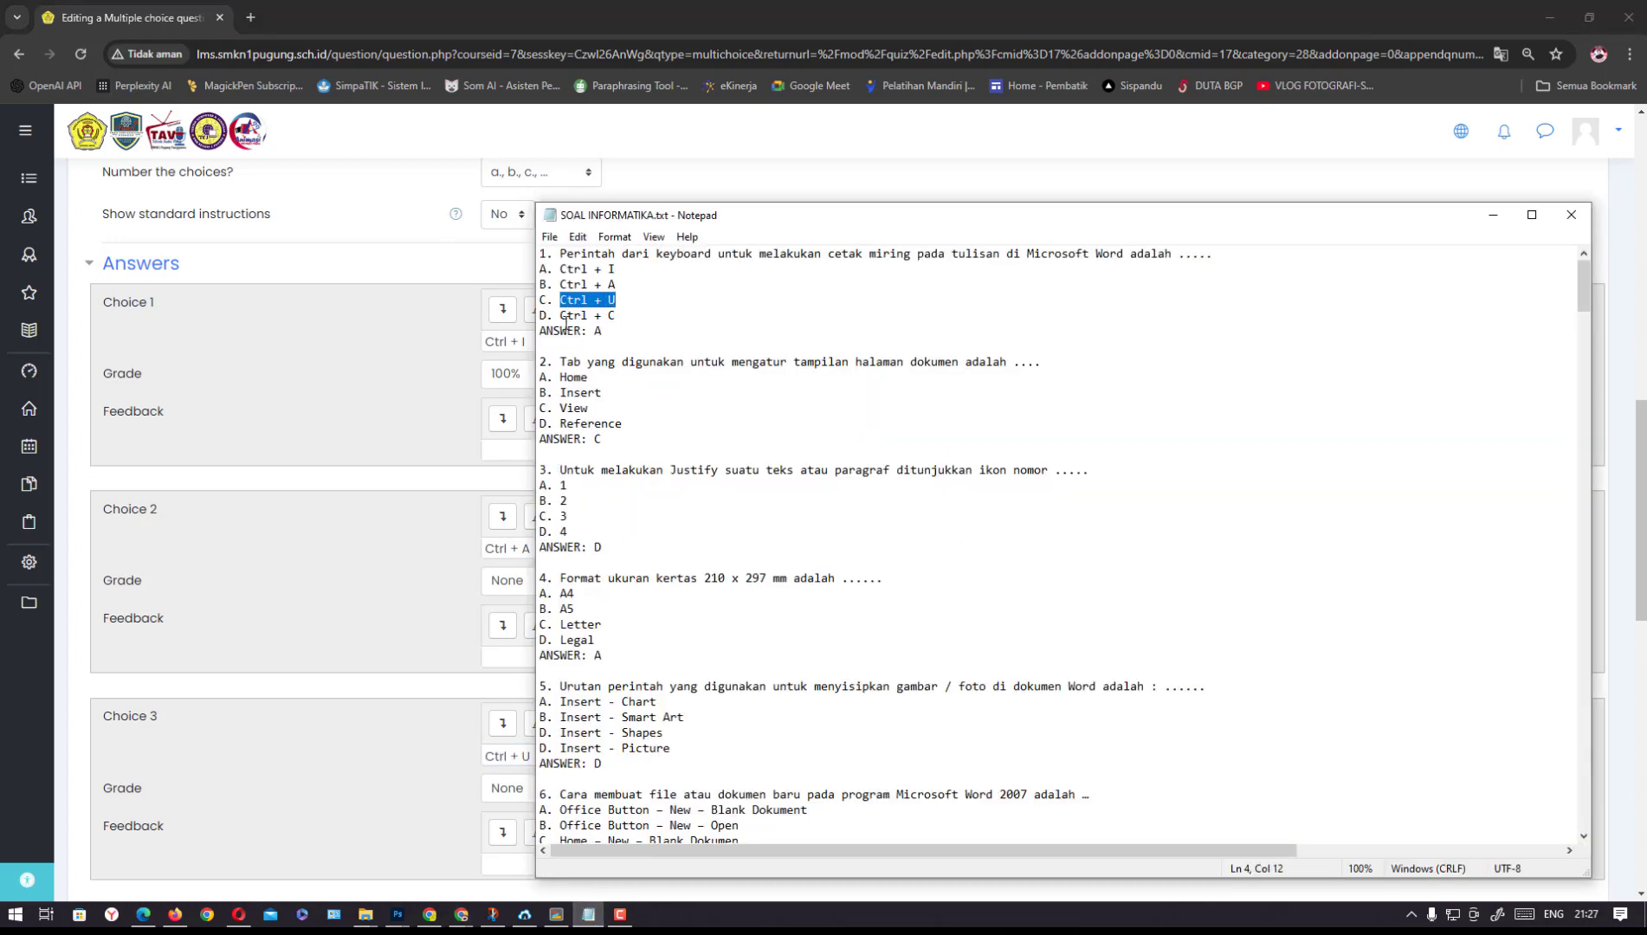
pyautogui.moveTo(560, 316); pyautogui.dragTo(615, 311)
pyautogui.hotkey('ctrl', 'c')
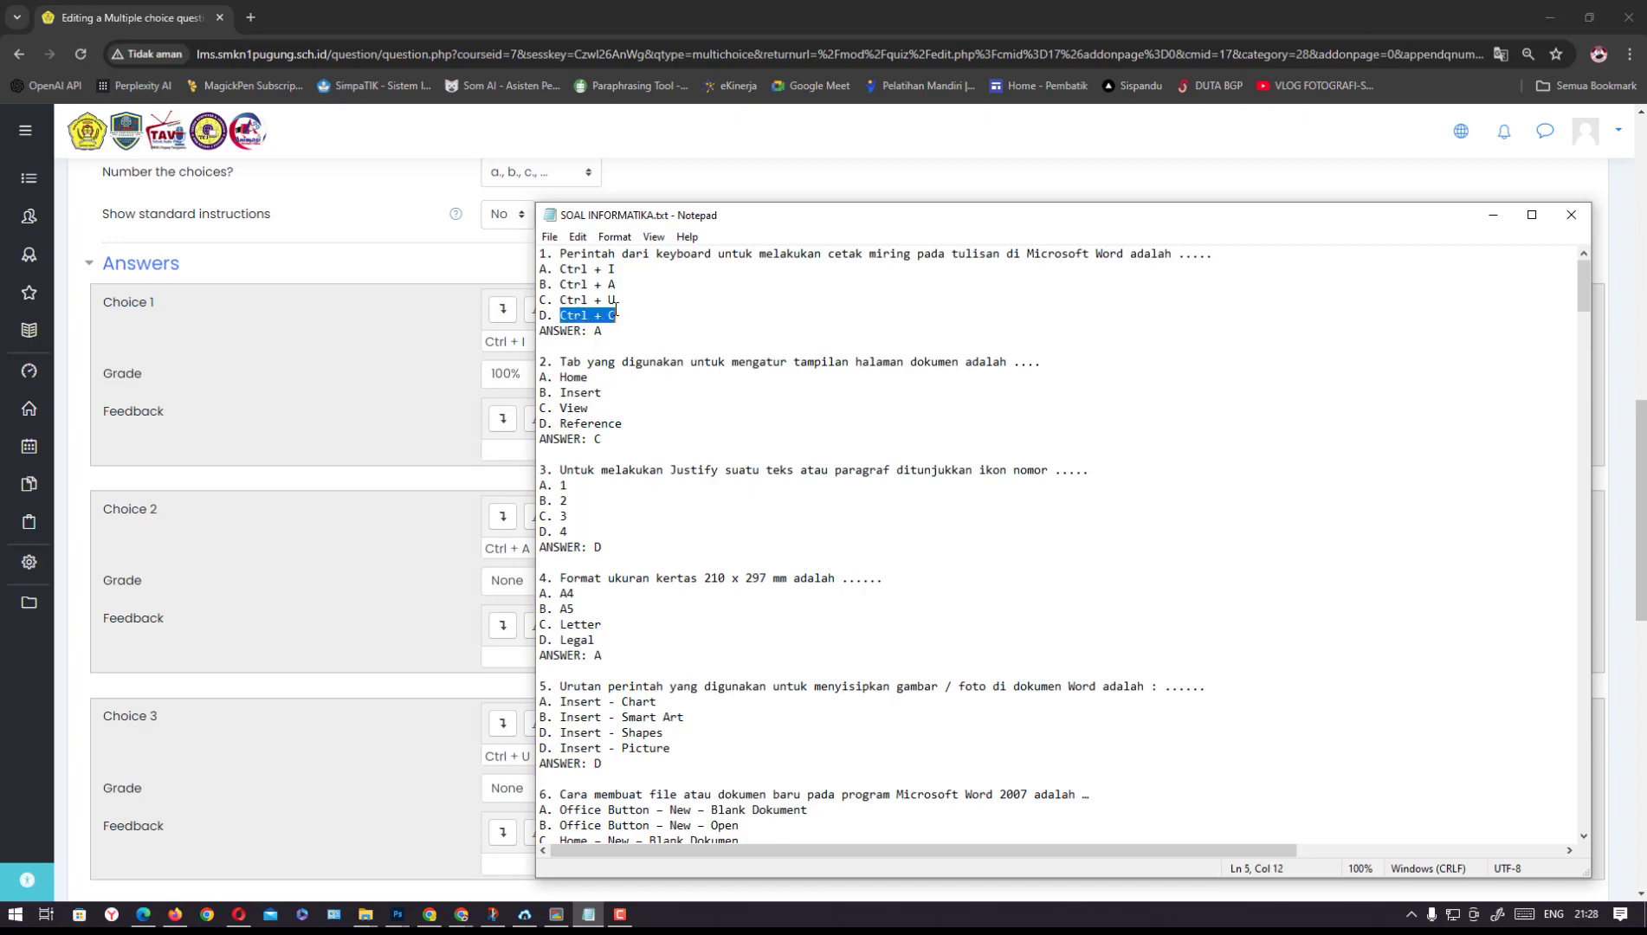
pyautogui.click(390, 495)
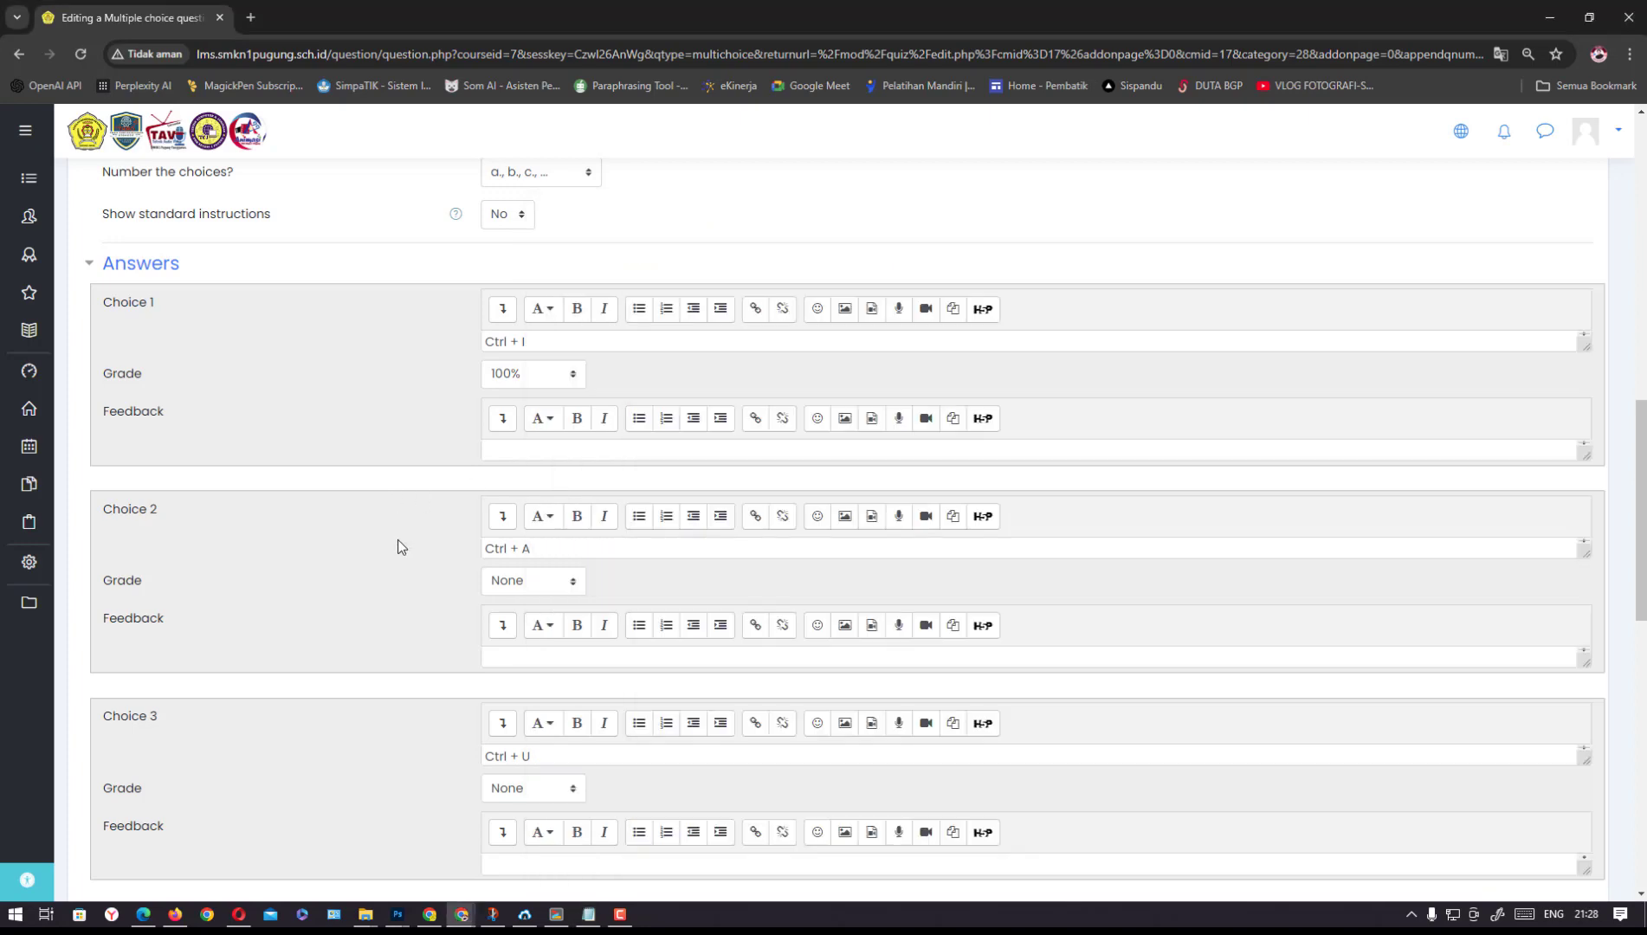
pyautogui.moveTo(1641, 521); pyautogui.dragTo(1641, 624)
pyautogui.click(520, 587)
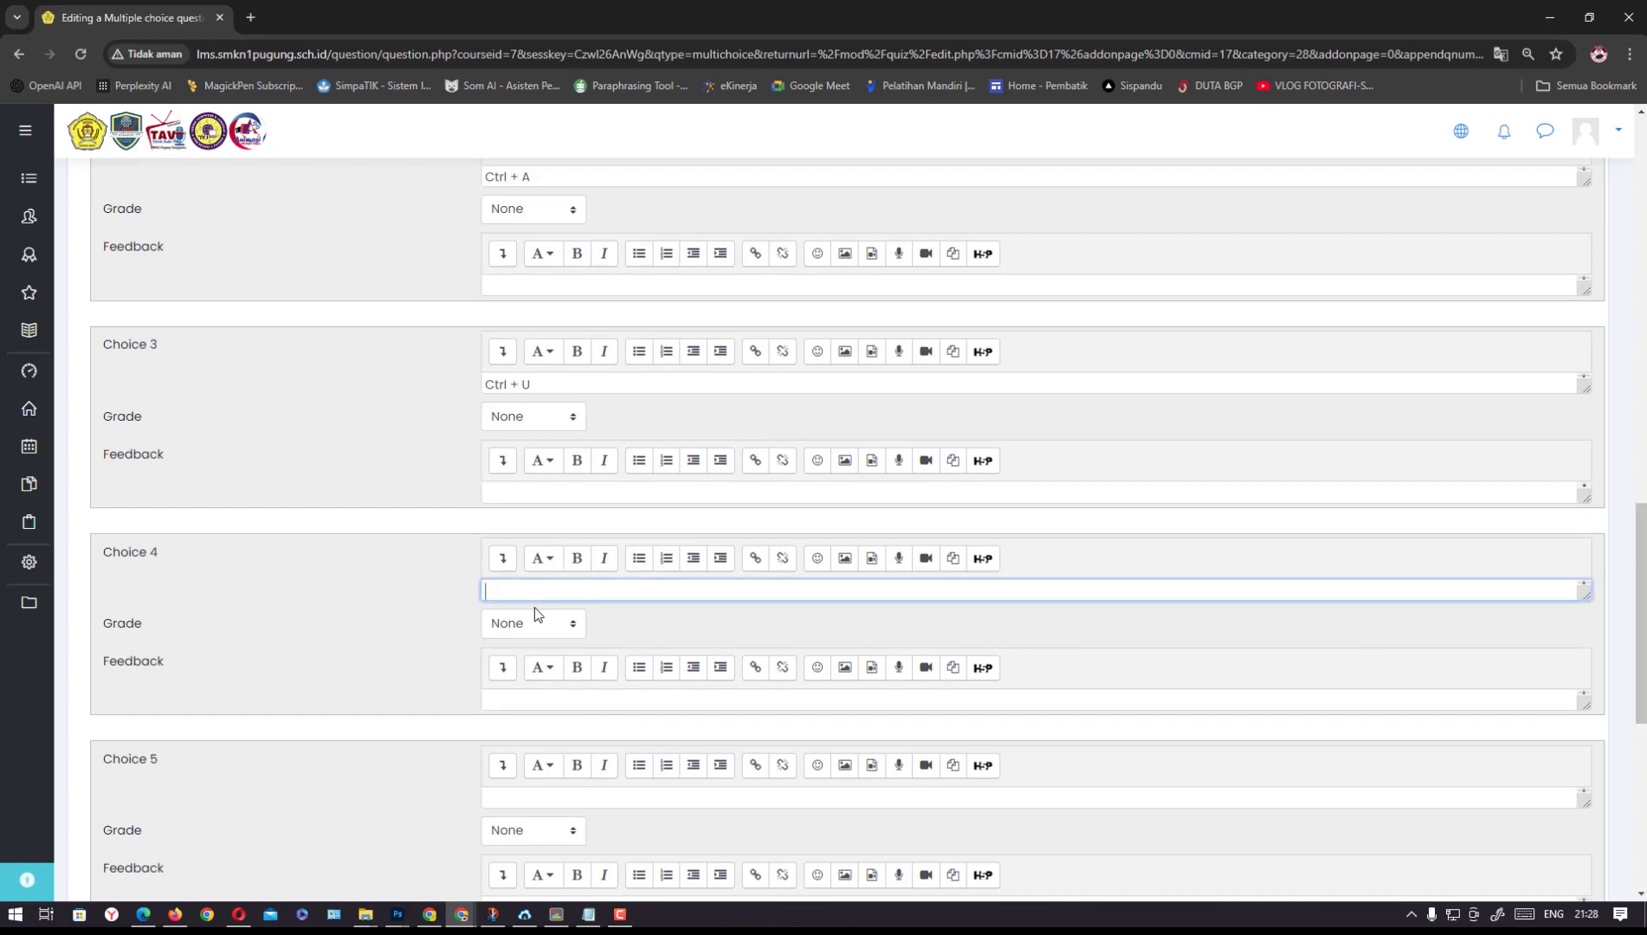
pyautogui.hotkey('ctrl', 'v')
# Fill in Choice 5 with "Ctrl + V" by reusing the copied answer and changing its letter
pyautogui.click(531, 796)
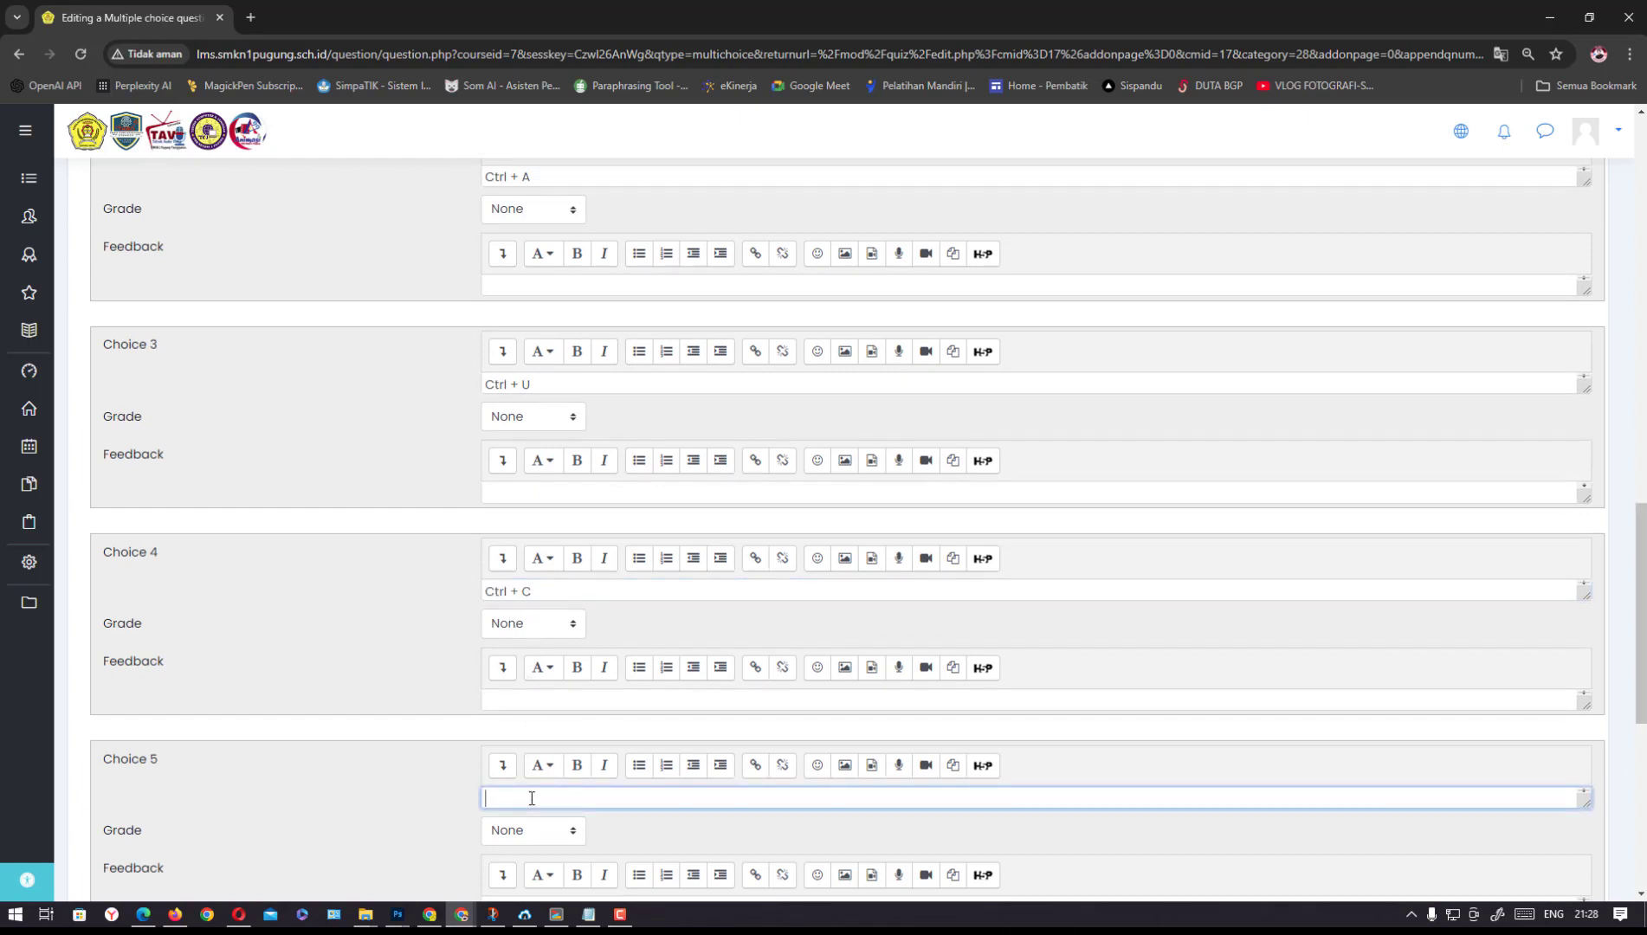
pyautogui.hotkey('ctrl', 'v')
pyautogui.write('V')
pyautogui.moveTo(1641, 596); pyautogui.dragTo(1627, 727)
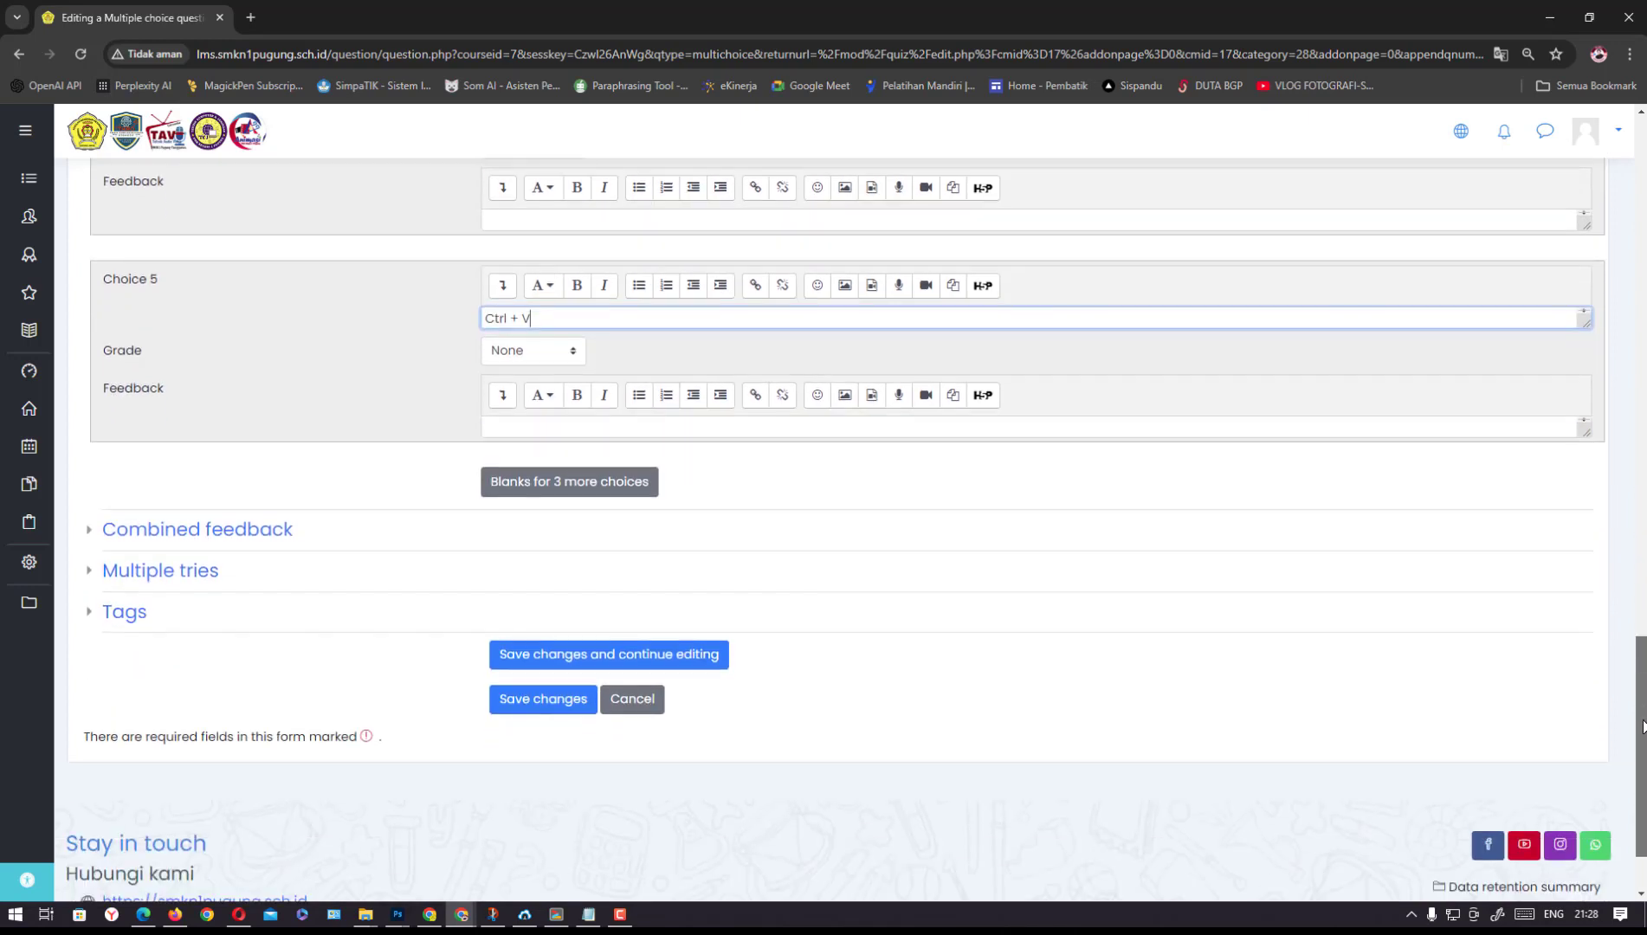
# Save the question to the quiz, then preview it and close the preview
pyautogui.click(557, 714)
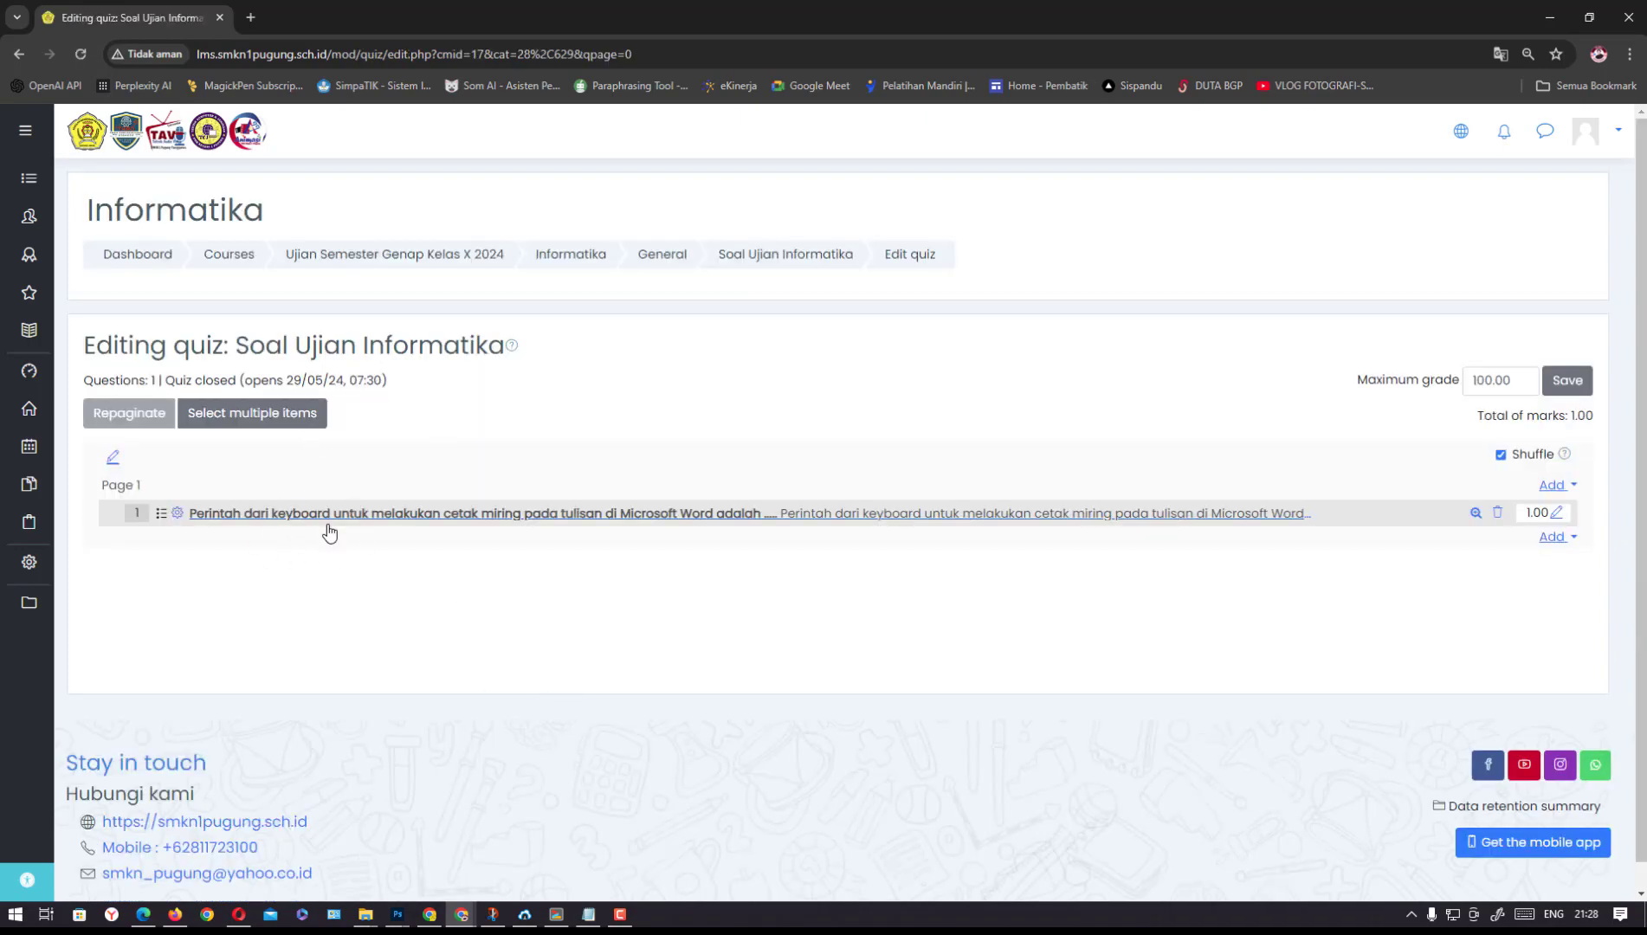
pyautogui.click(1475, 512)
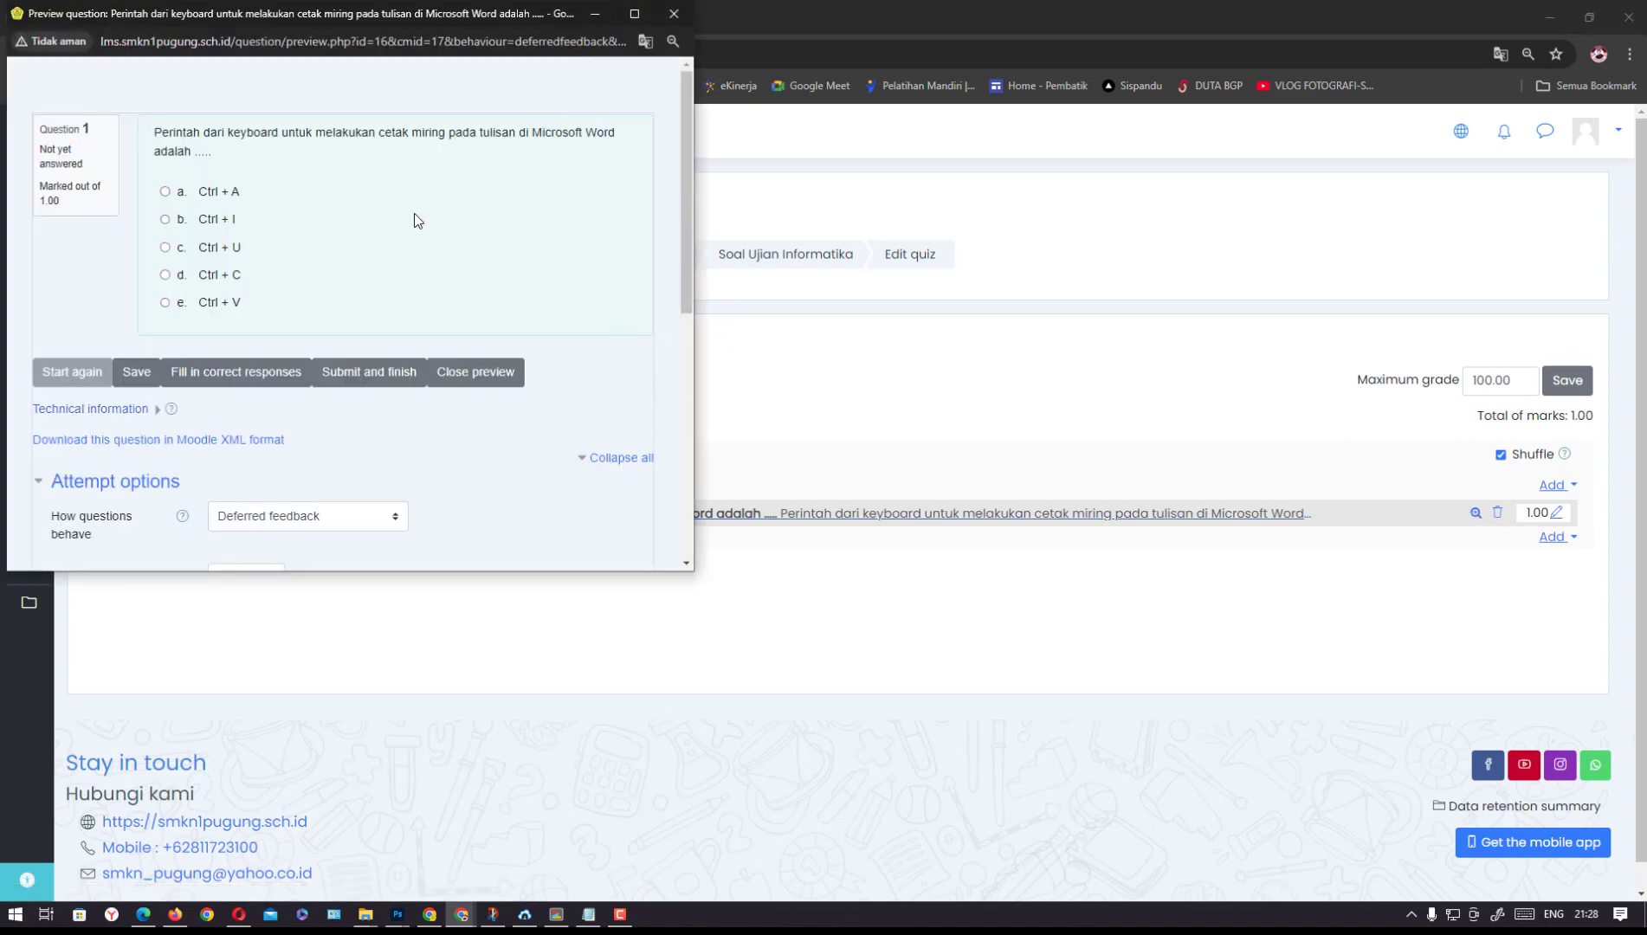
pyautogui.click(677, 15)
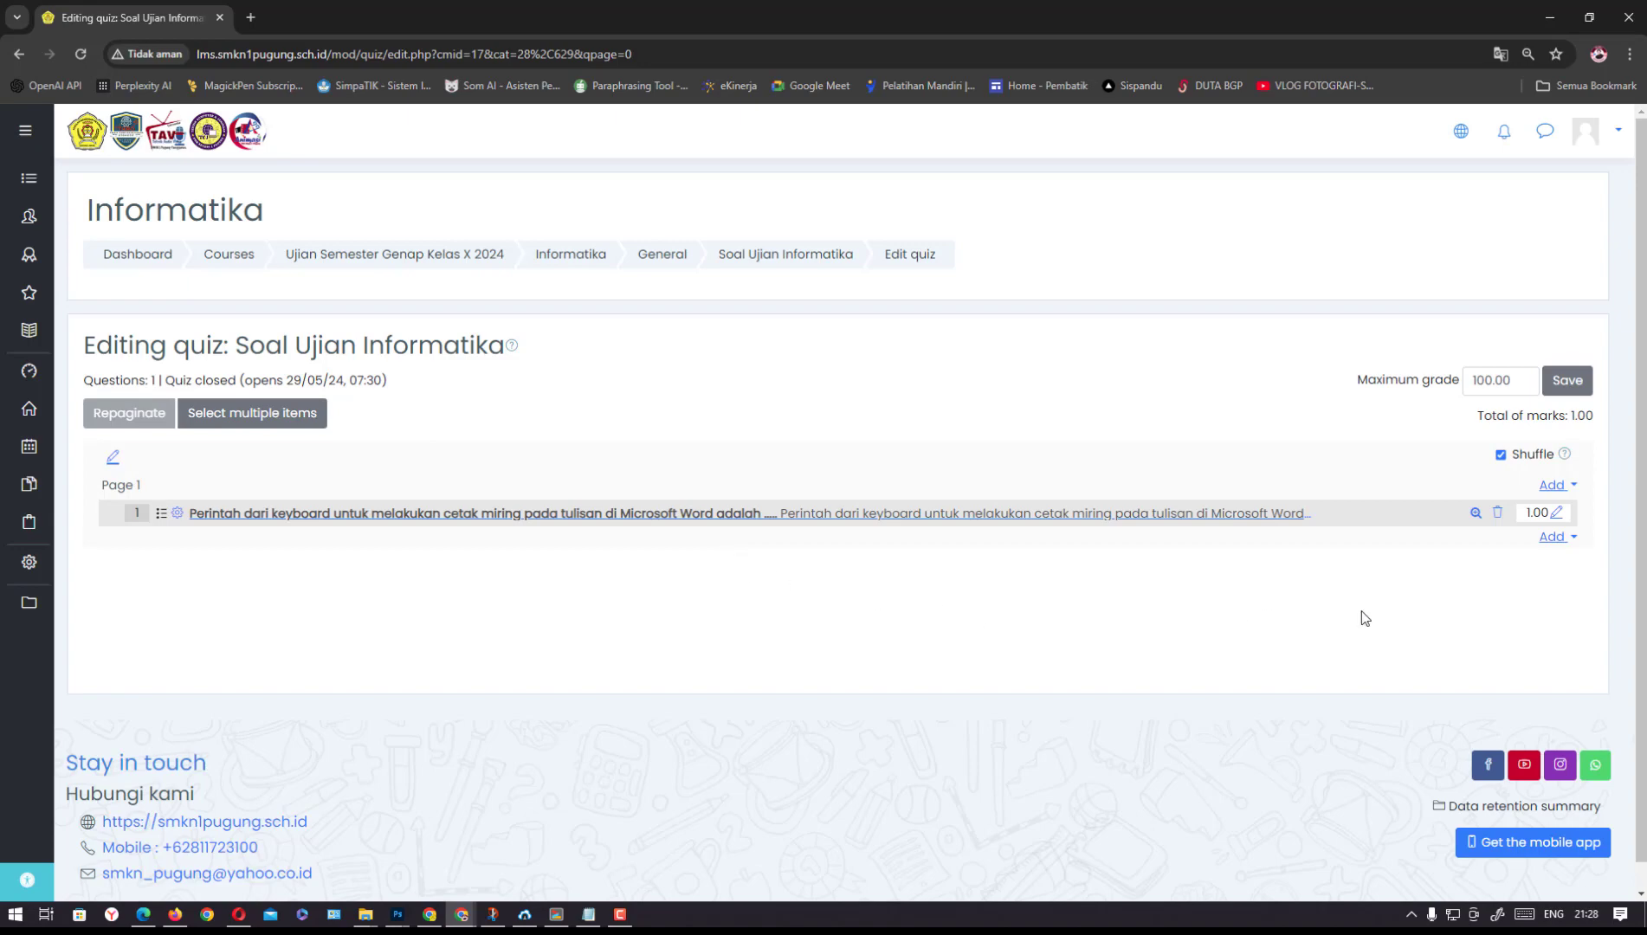
# Add another new question of the Multiple choice type below question 1 in the quiz
pyautogui.click(1555, 539)
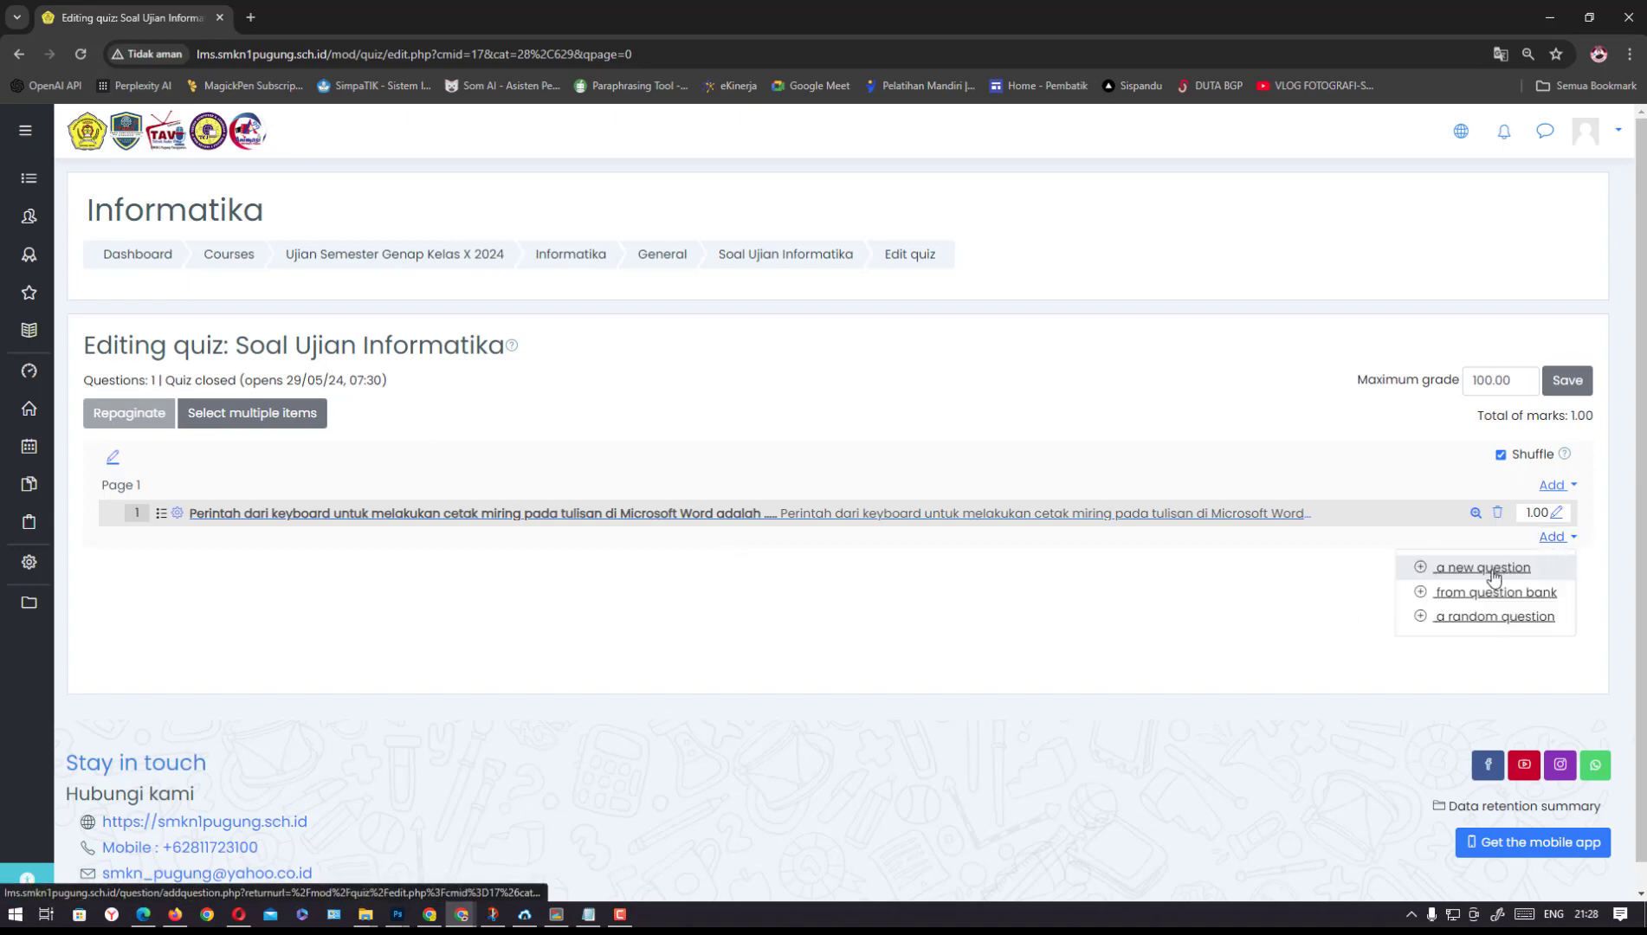
pyautogui.click(1493, 571)
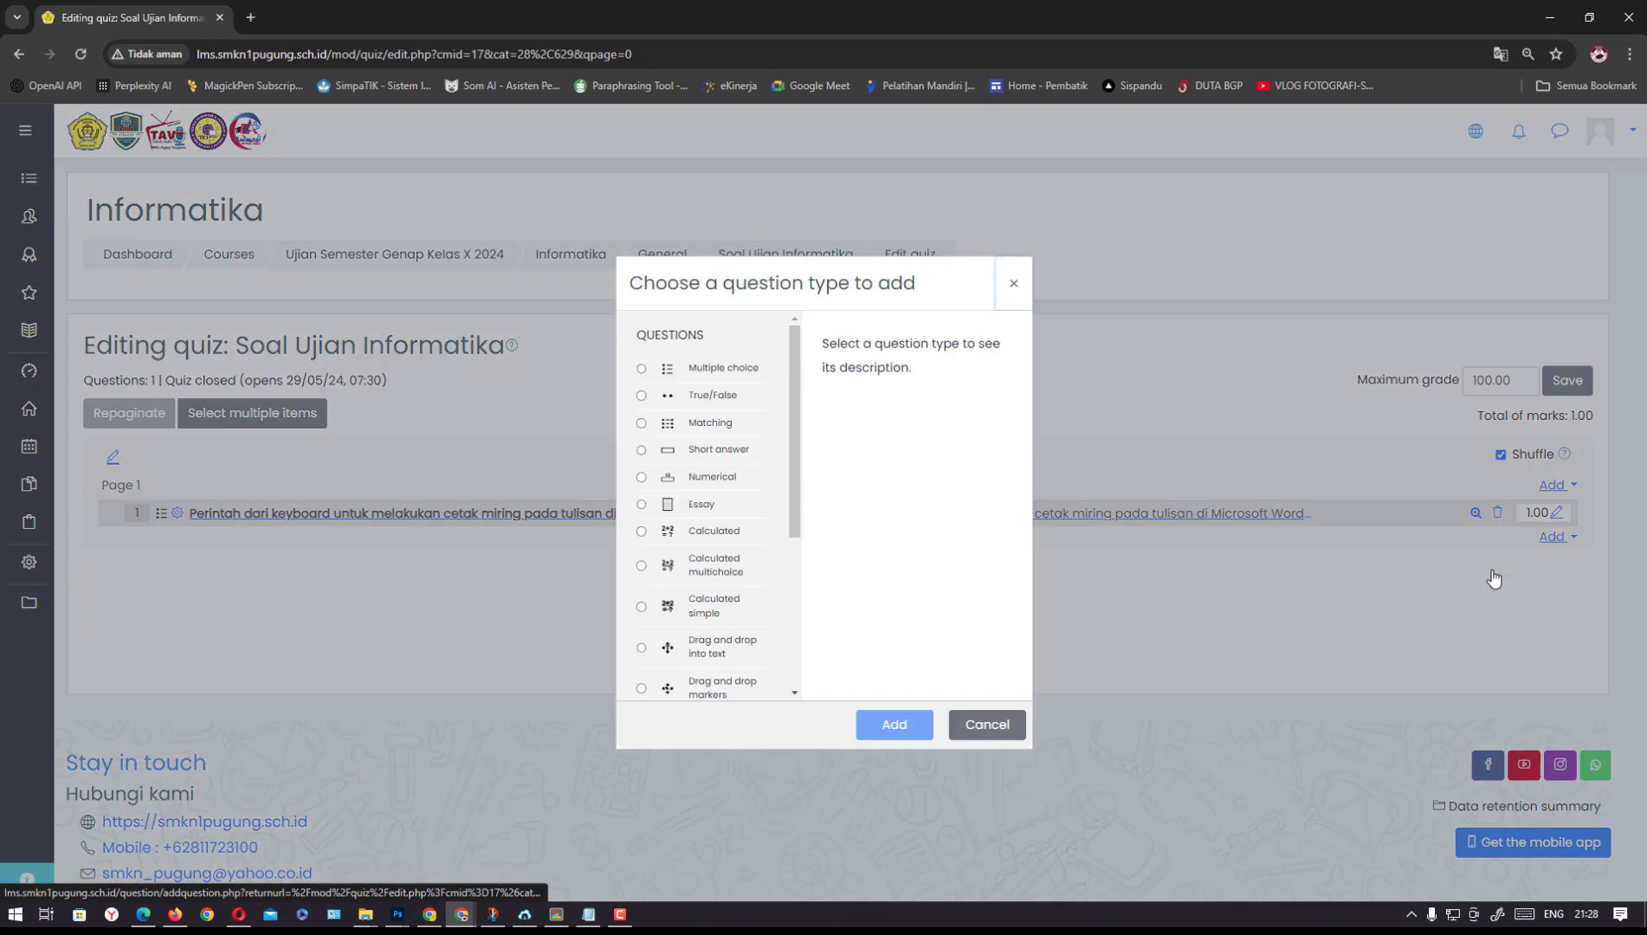
pyautogui.click(737, 371)
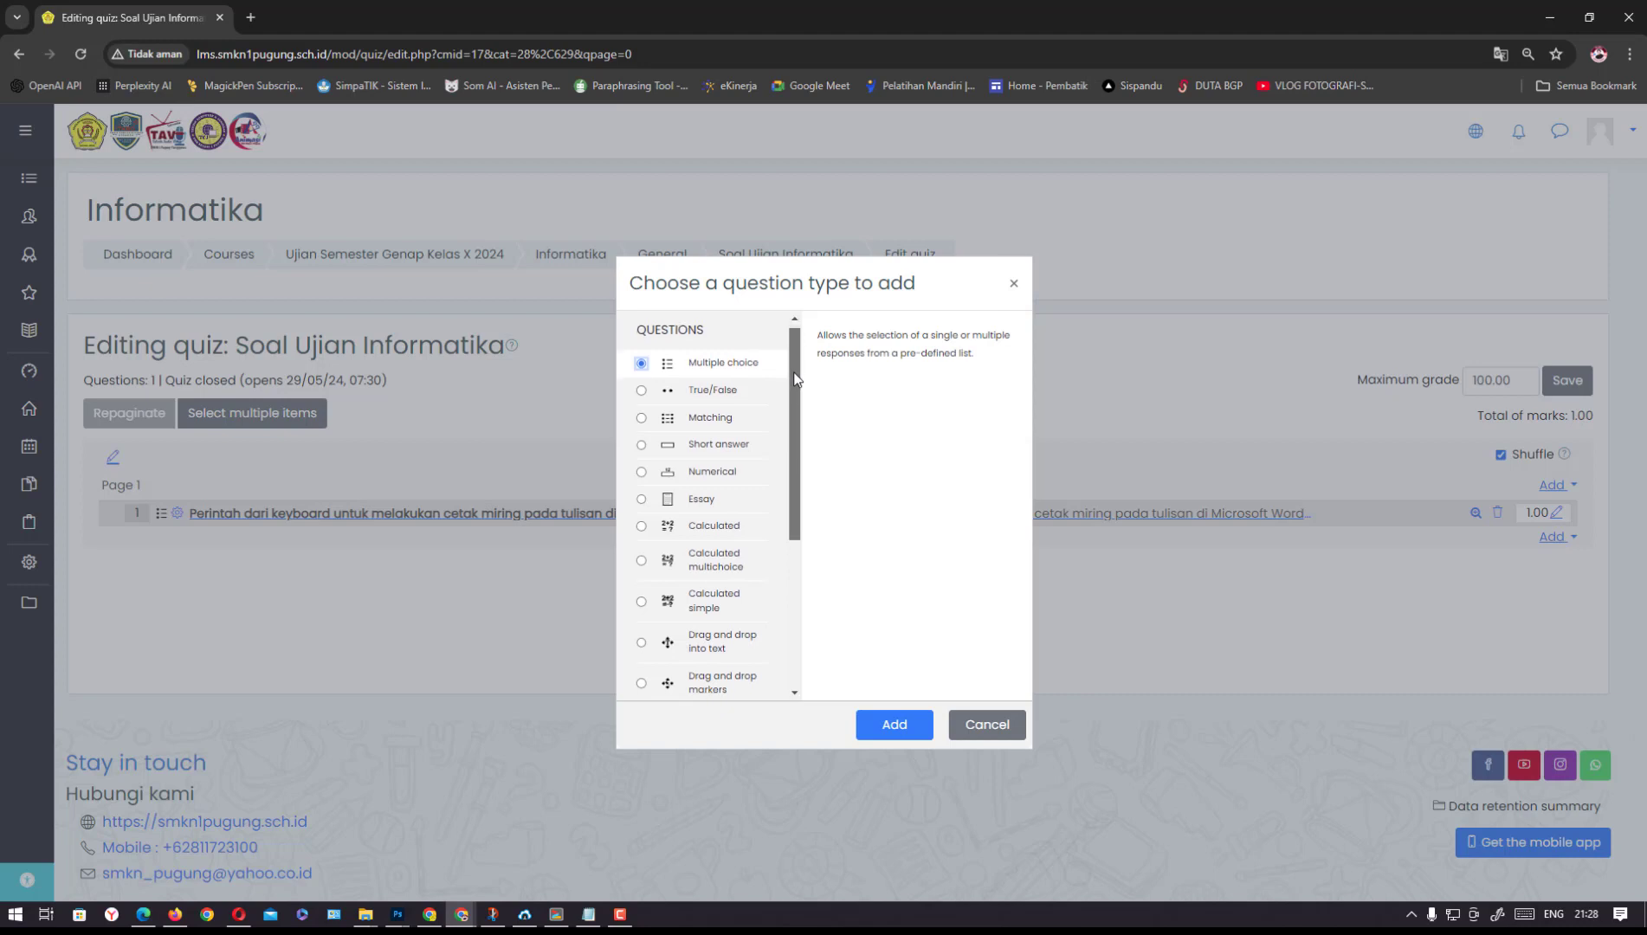
pyautogui.moveTo(794, 375)
pyautogui.mouseDown()
pyautogui.moveTo(788, 550)
pyautogui.moveTo(789, 370)
pyautogui.mouseUp()
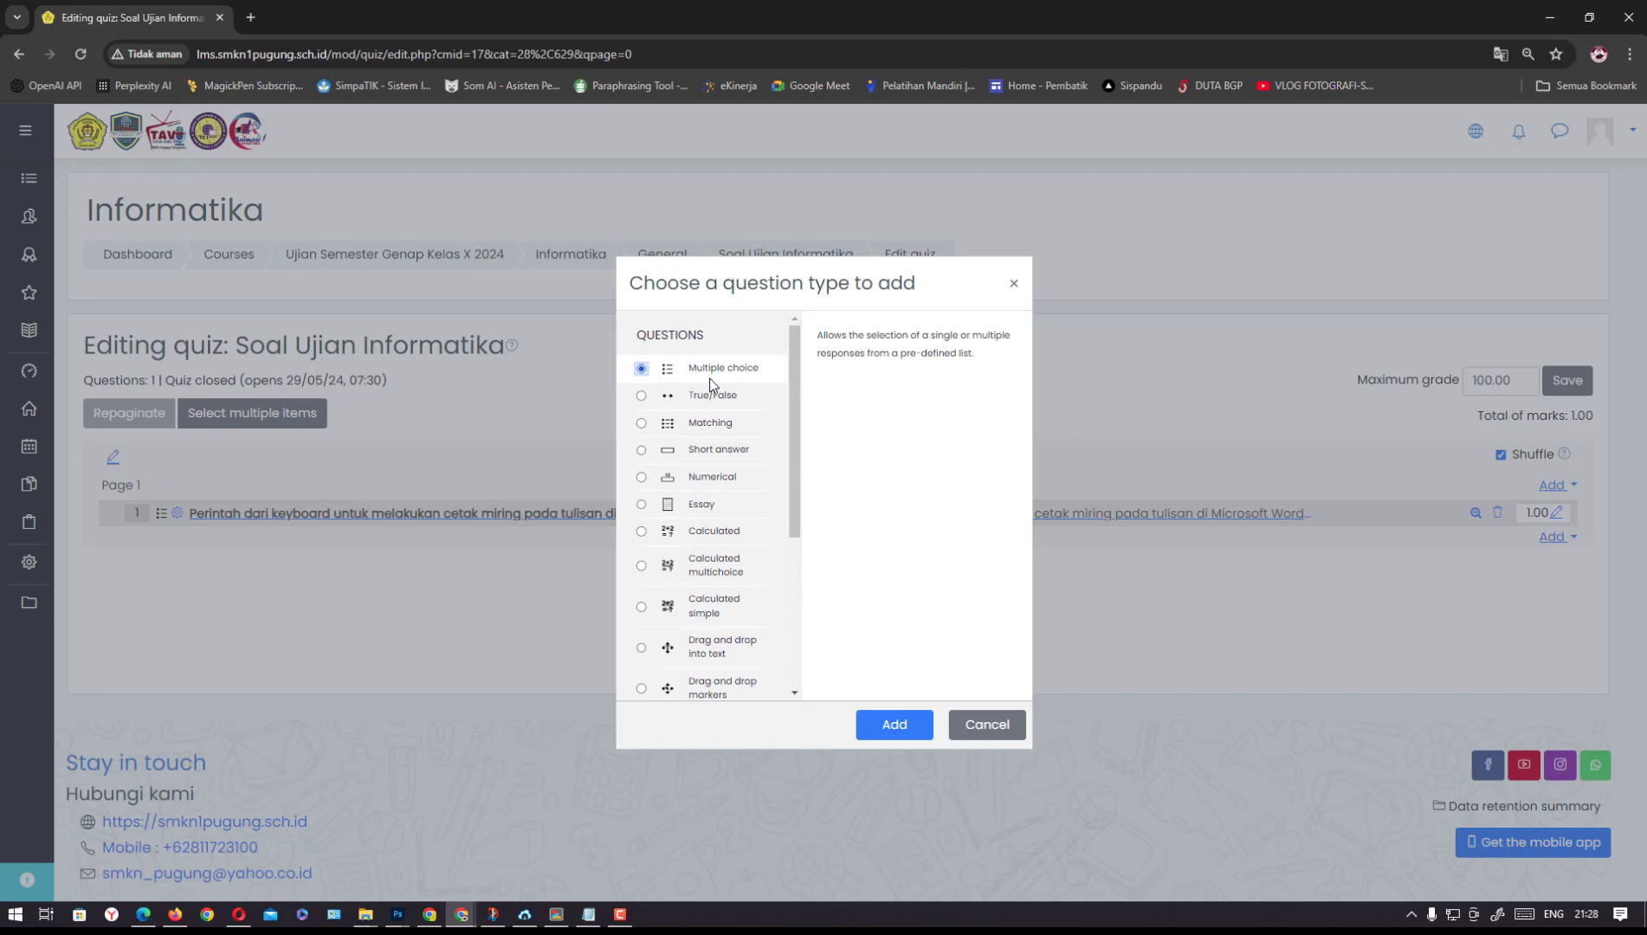
pyautogui.click(904, 734)
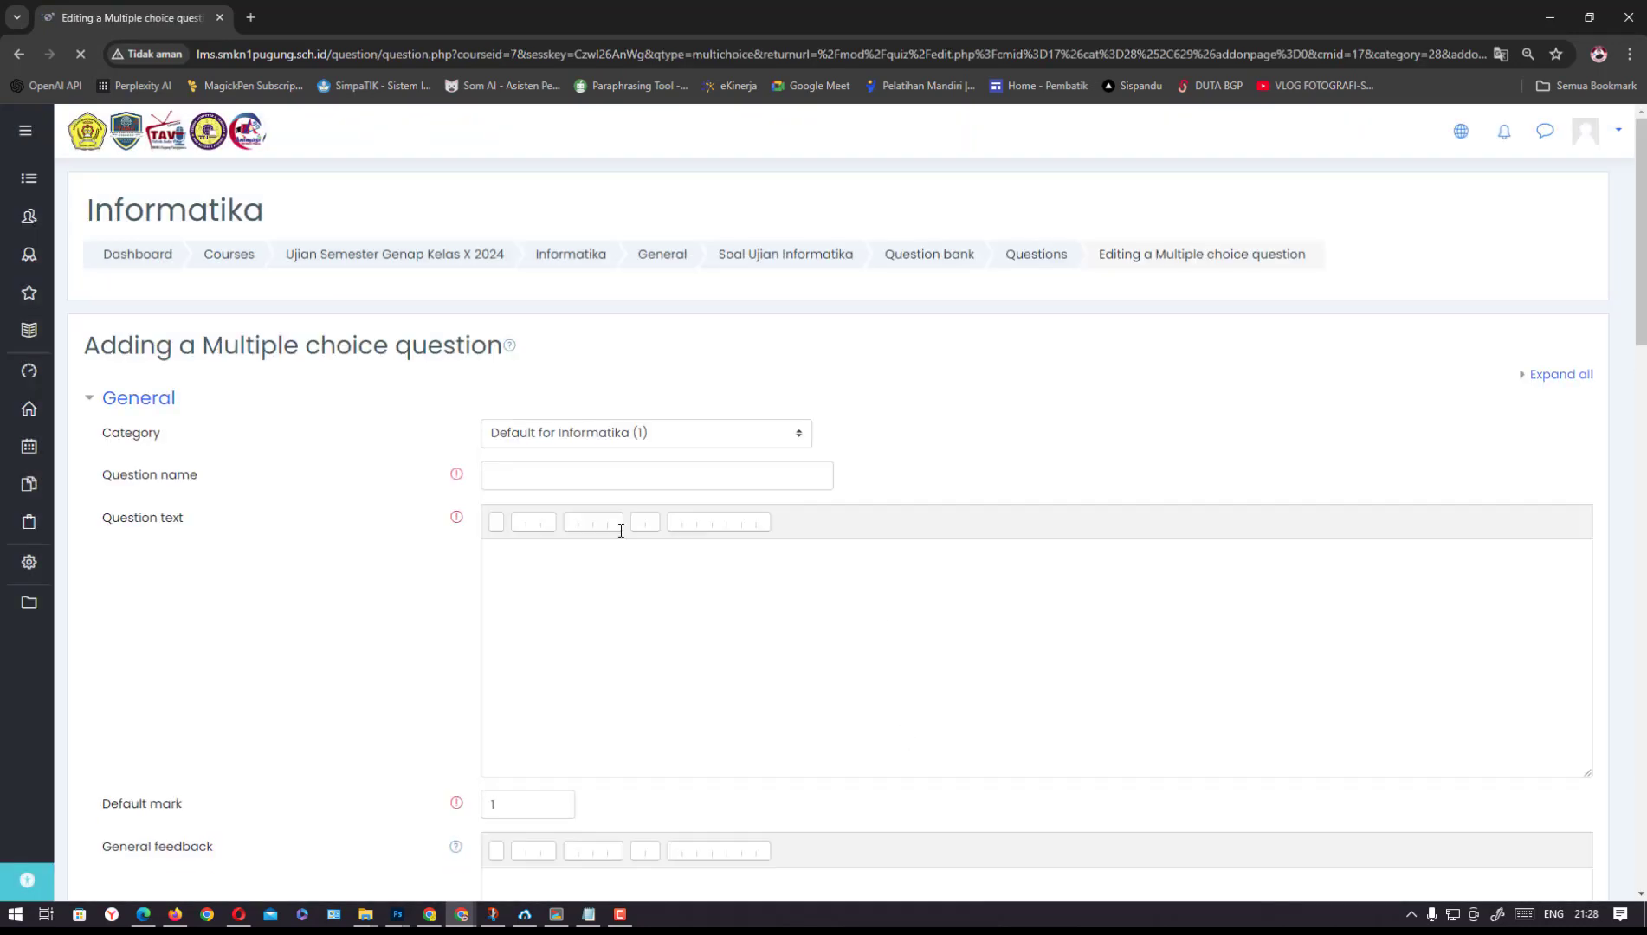
# Switch to Notepad and copy the text of question 15, "Bagaimana membuka file yang telah disimpan?", without its number
pyautogui.click(588, 914)
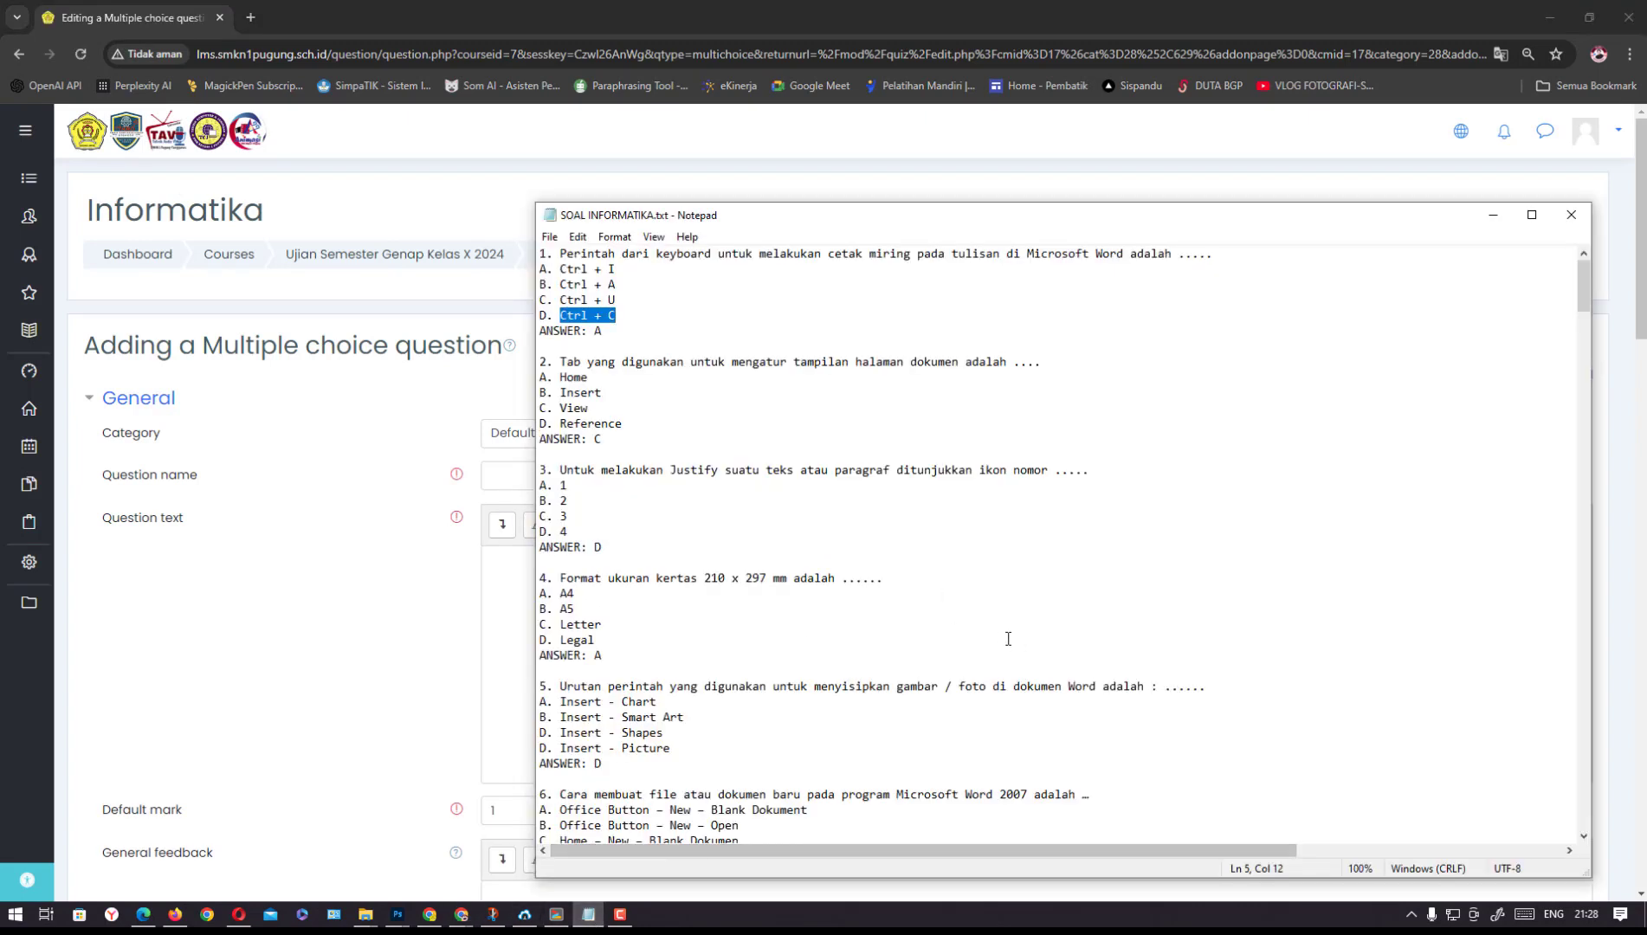
pyautogui.moveTo(1583, 301); pyautogui.dragTo(1576, 424)
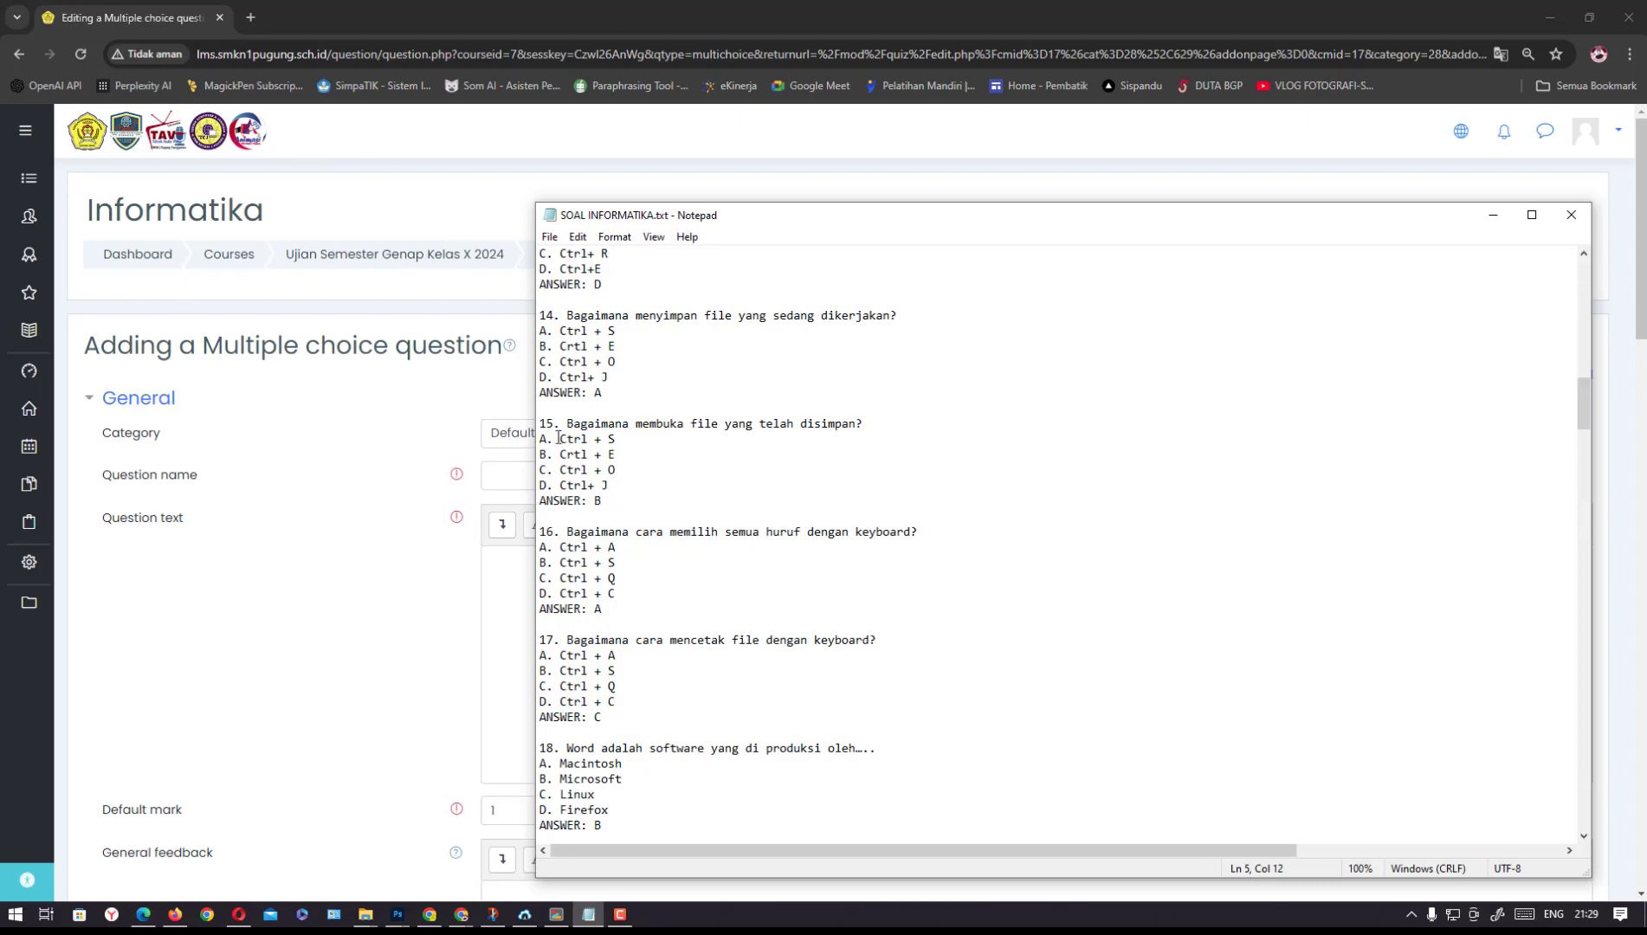
pyautogui.moveTo(566, 426); pyautogui.dragTo(866, 428)
pyautogui.hotkey('ctrl', 'c')
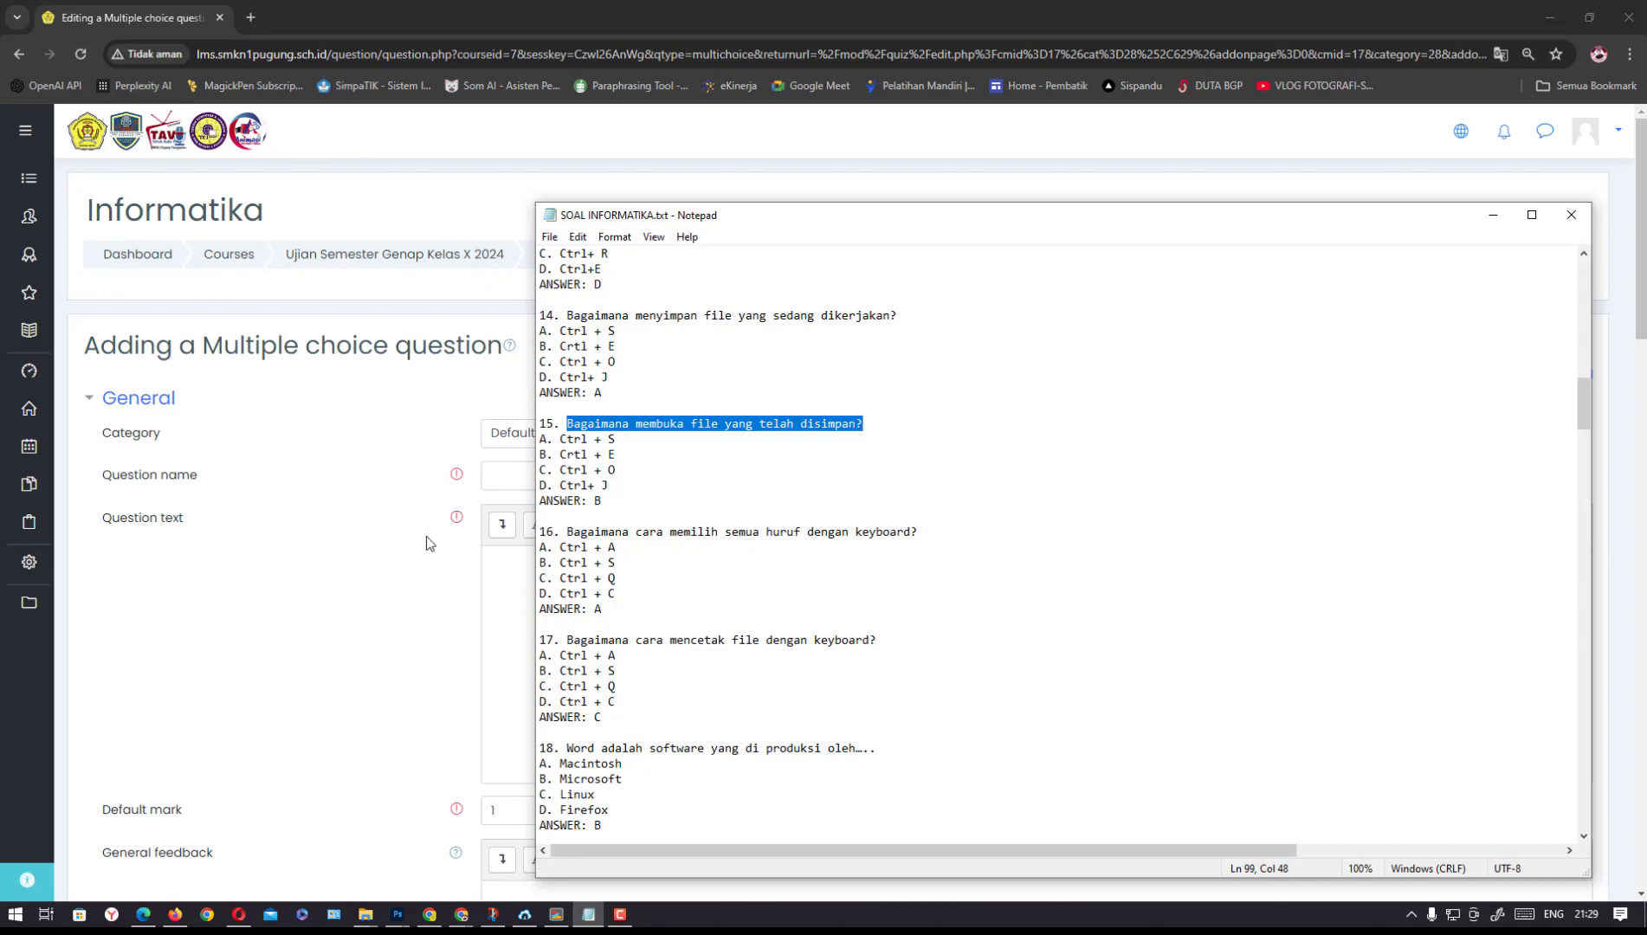
# Return to the browser's question form and paste the copied question 15 as both the question name and the question text
pyautogui.click(378, 544)
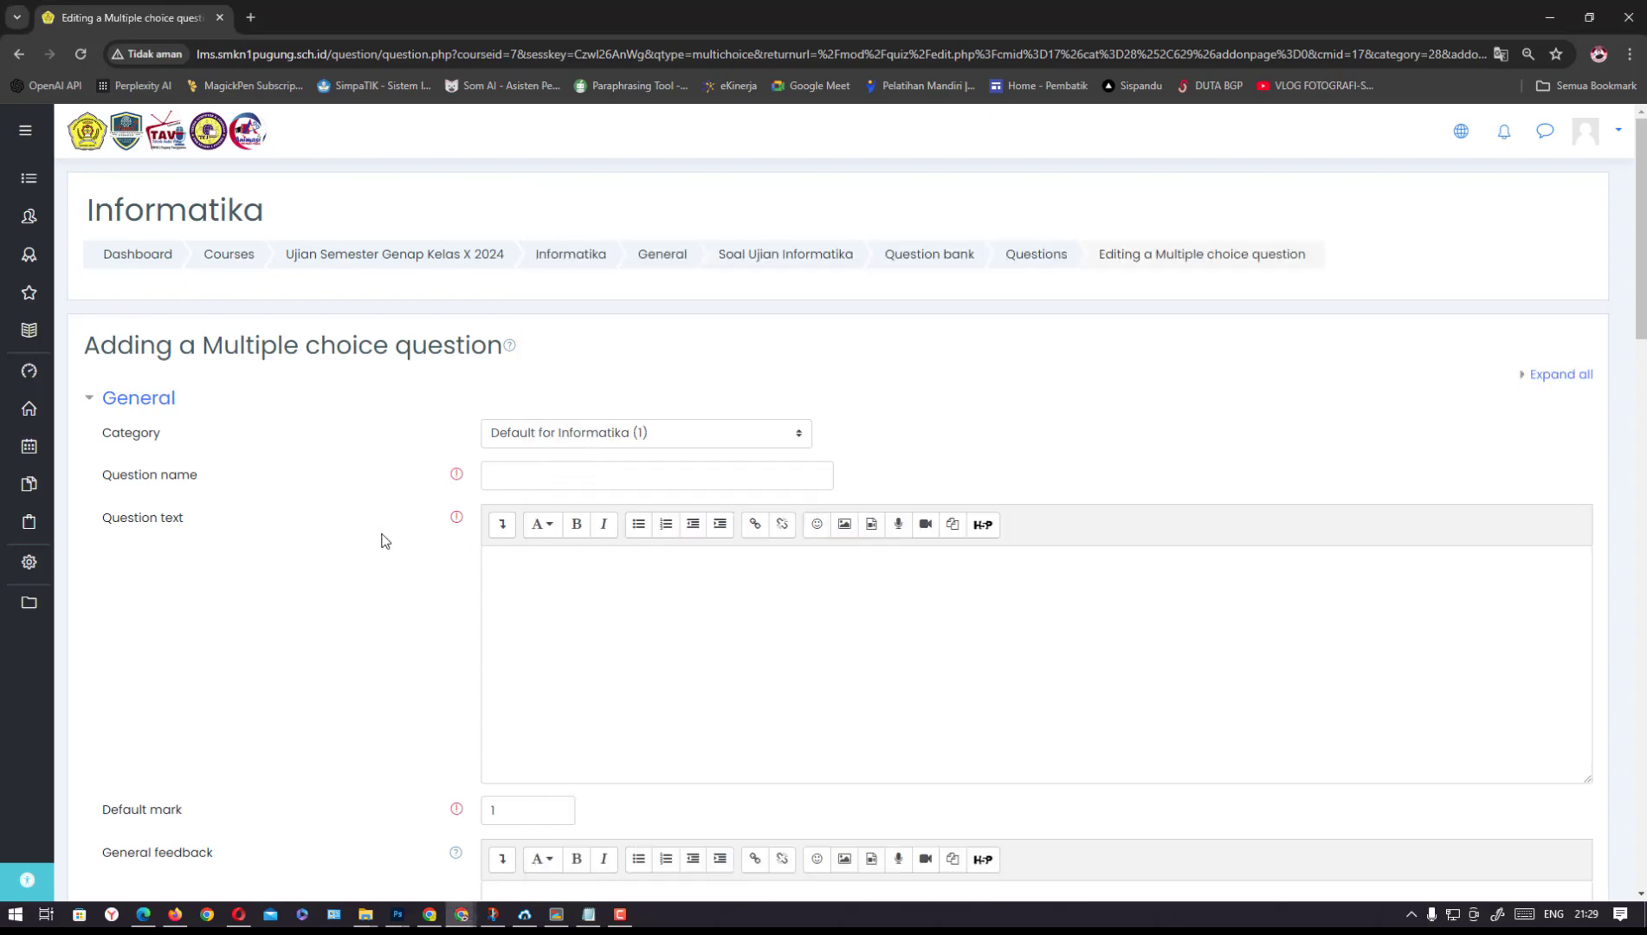
pyautogui.click(508, 467)
pyautogui.hotkey('ctrl', 'v')
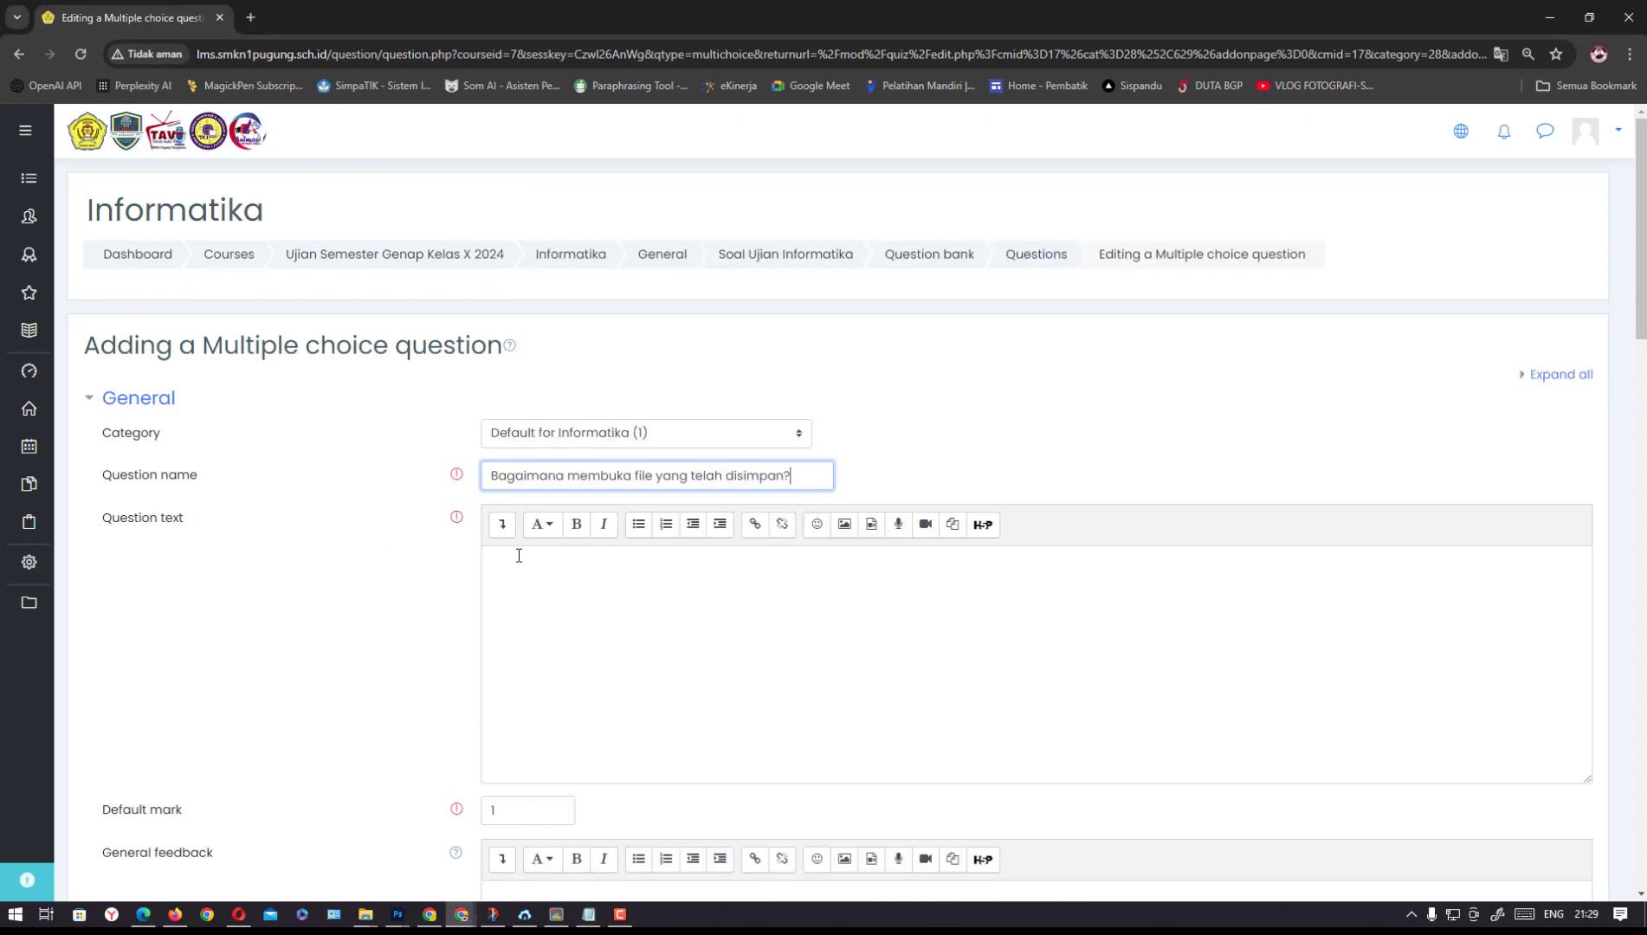
pyautogui.click(517, 571)
pyautogui.hotkey('ctrl', 'v')
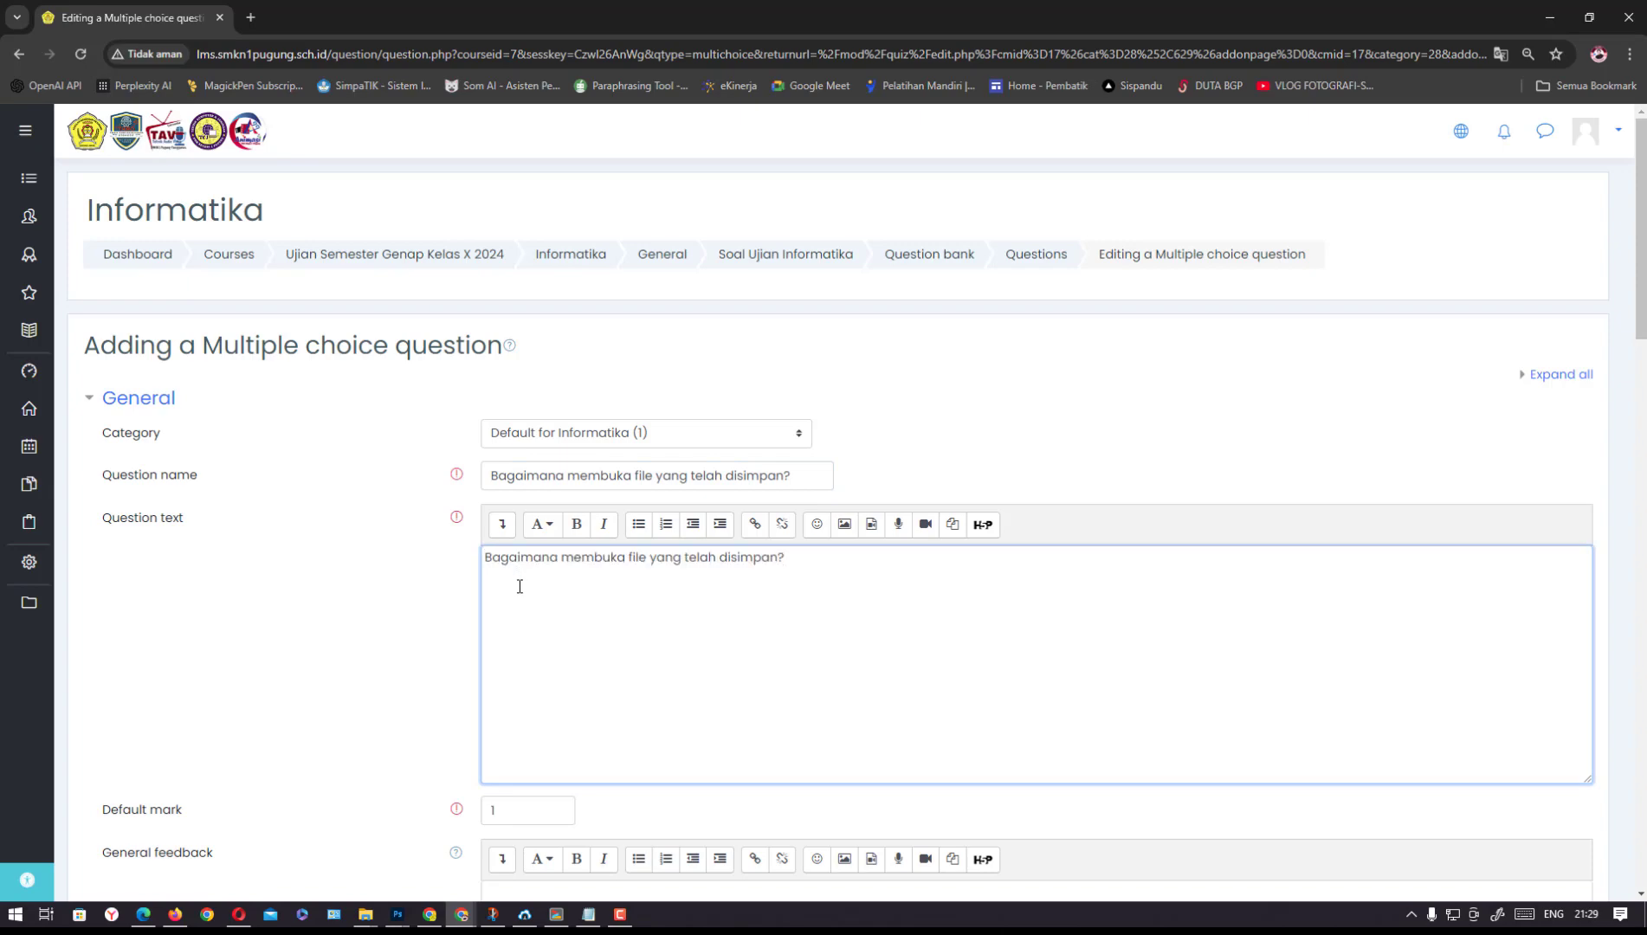
# Copy the correct answer B of question 15, "Crtl + E", from the Notepad file and paste it as Choice 1
pyautogui.scroll(-1, 1642, 377)
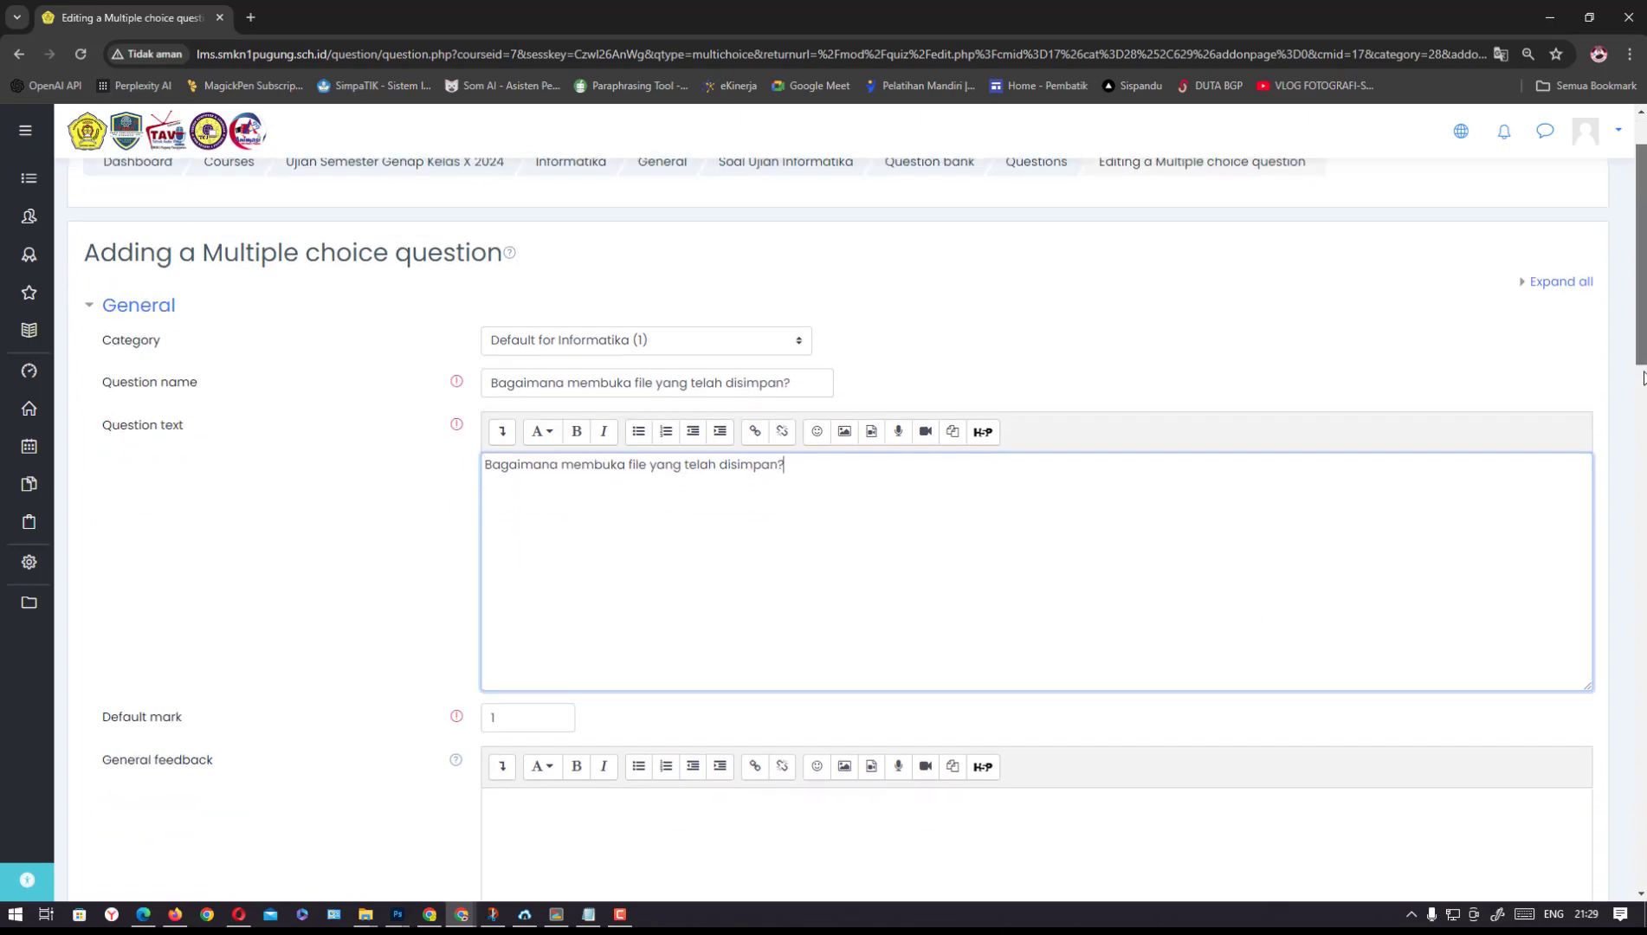
pyautogui.moveTo(1643, 377); pyautogui.dragTo(1642, 627)
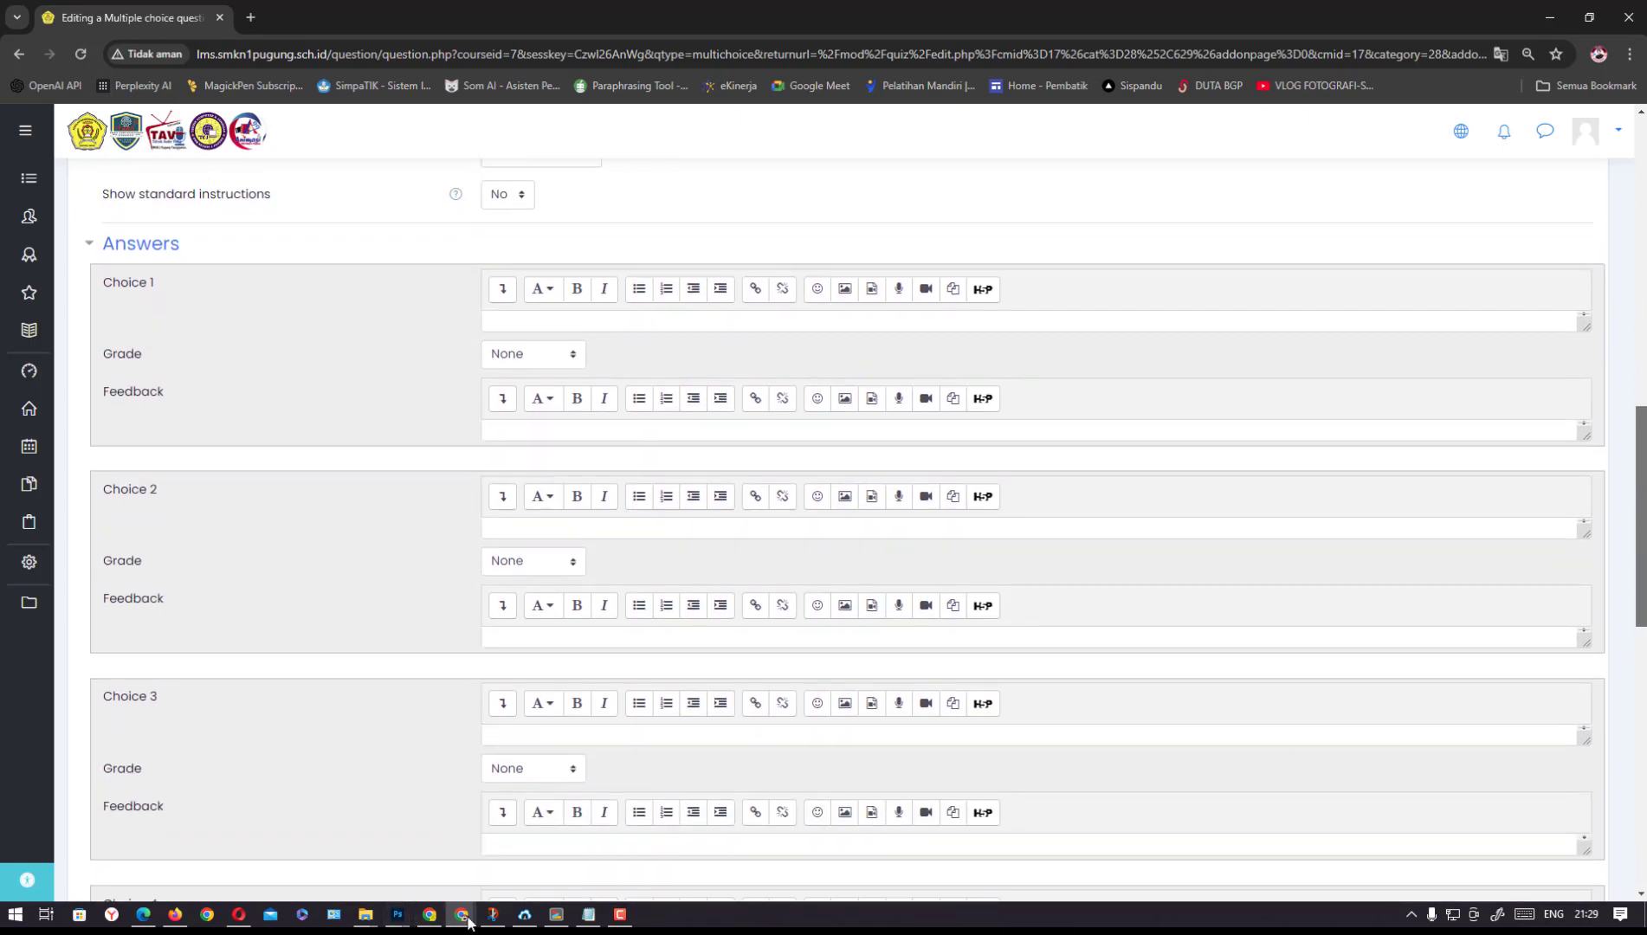
pyautogui.click(588, 914)
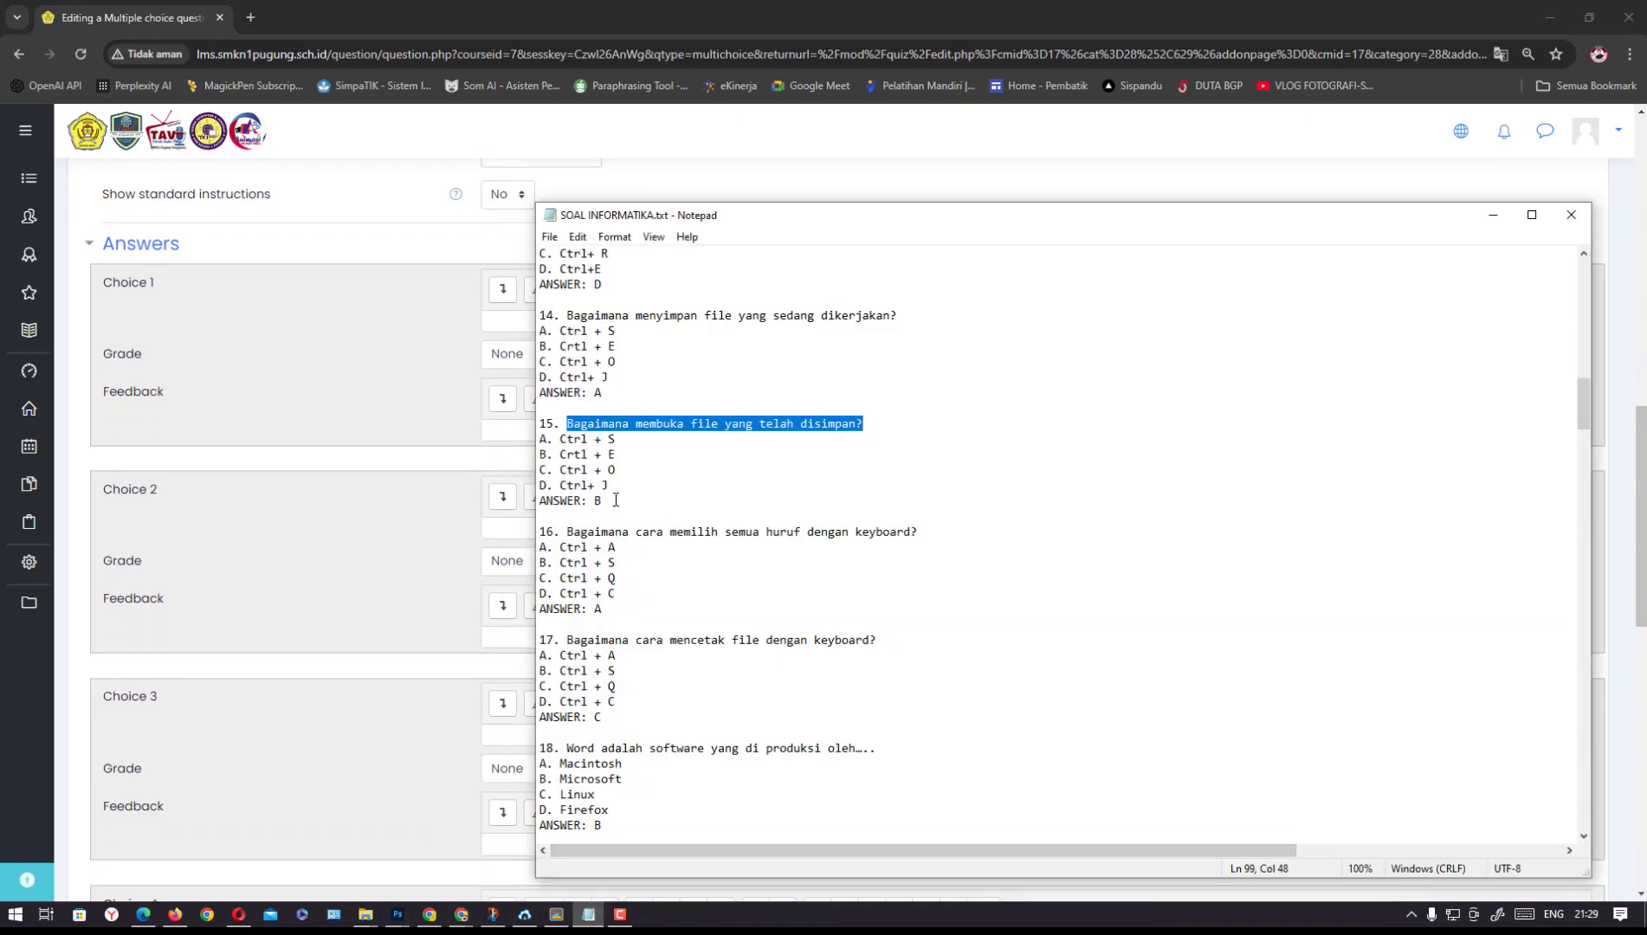
pyautogui.moveTo(543, 500); pyautogui.dragTo(603, 503)
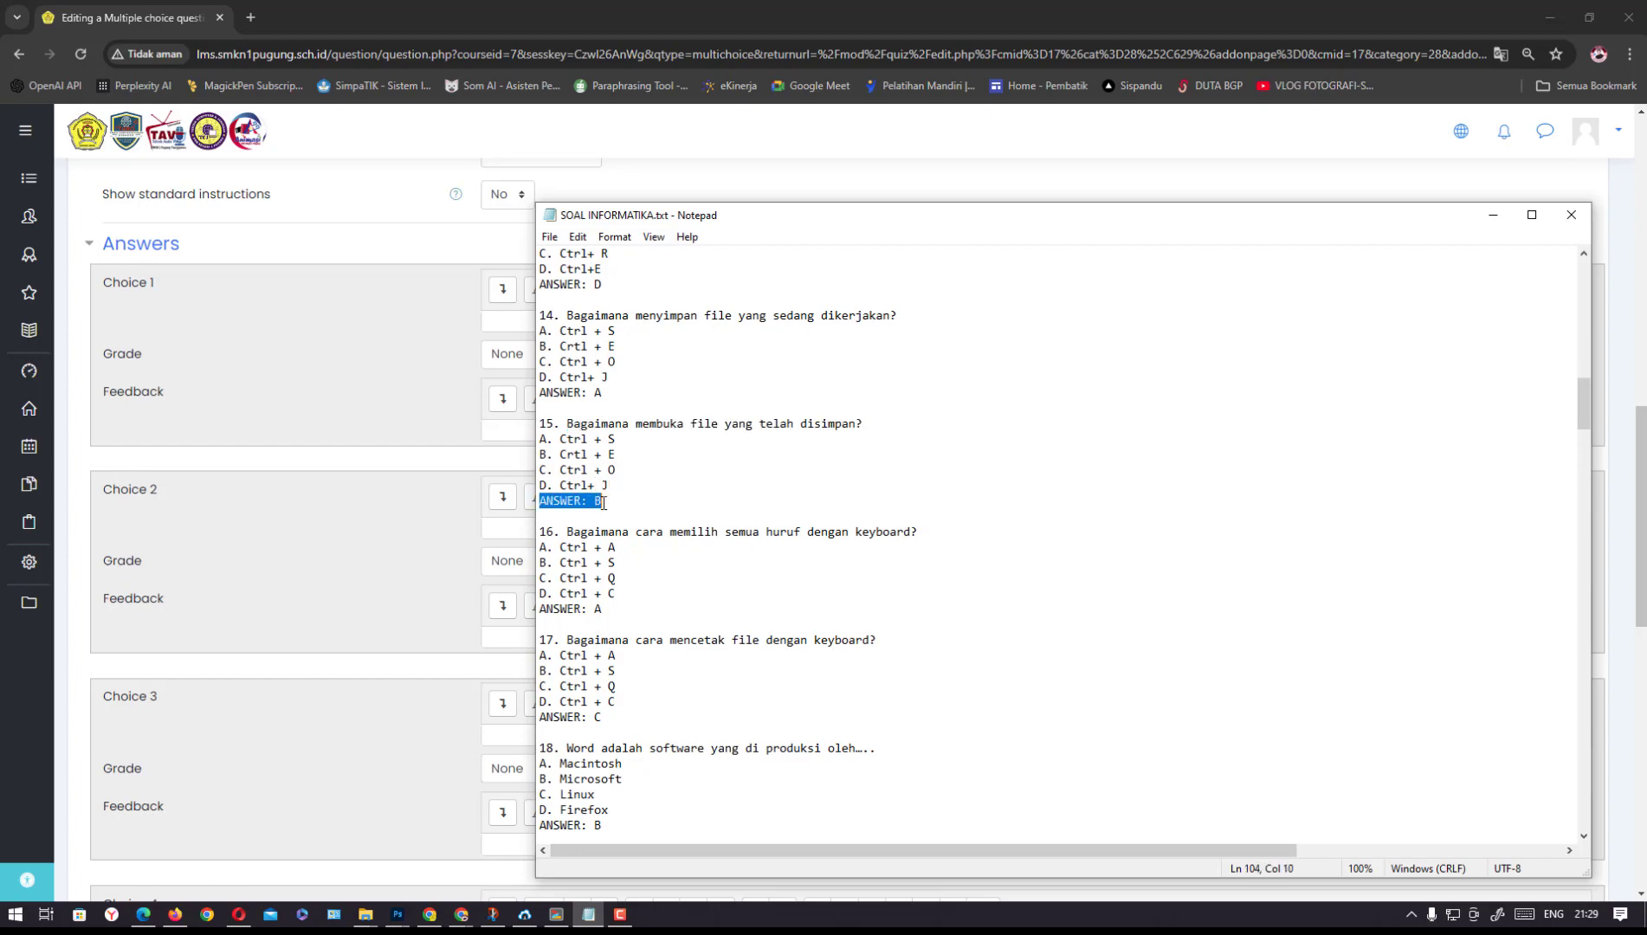
pyautogui.click(611, 455)
pyautogui.moveTo(560, 455); pyautogui.dragTo(613, 454)
pyautogui.hotkey('ctrl', 'c')
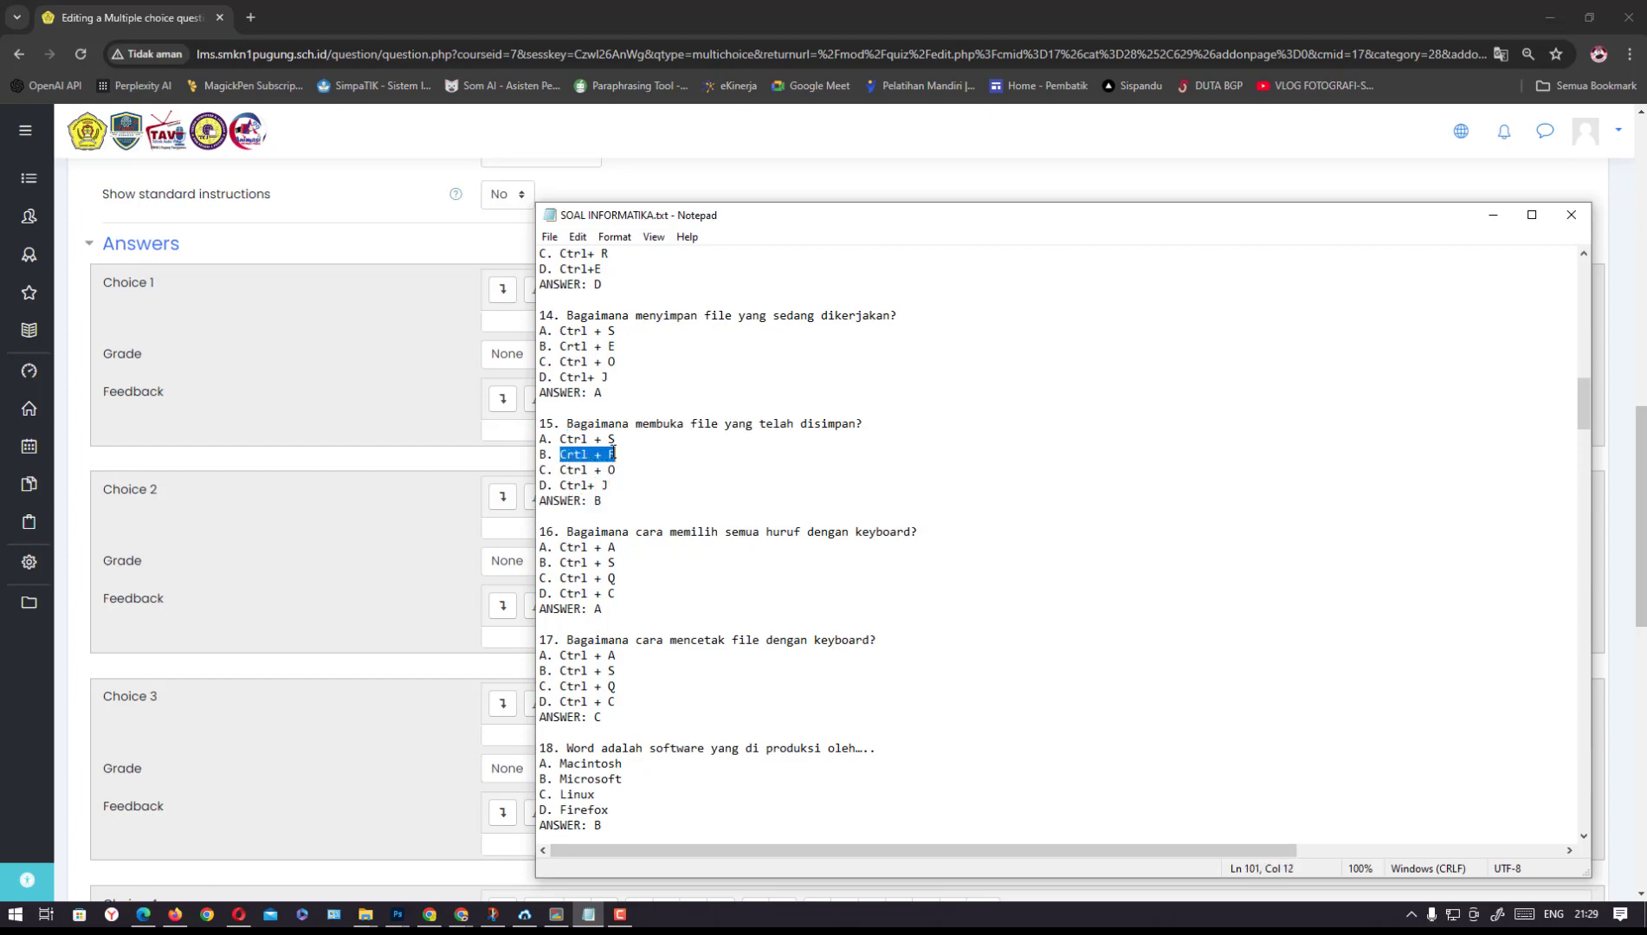
pyautogui.click(417, 324)
pyautogui.click(554, 319)
pyautogui.hotkey('ctrl', 'v')
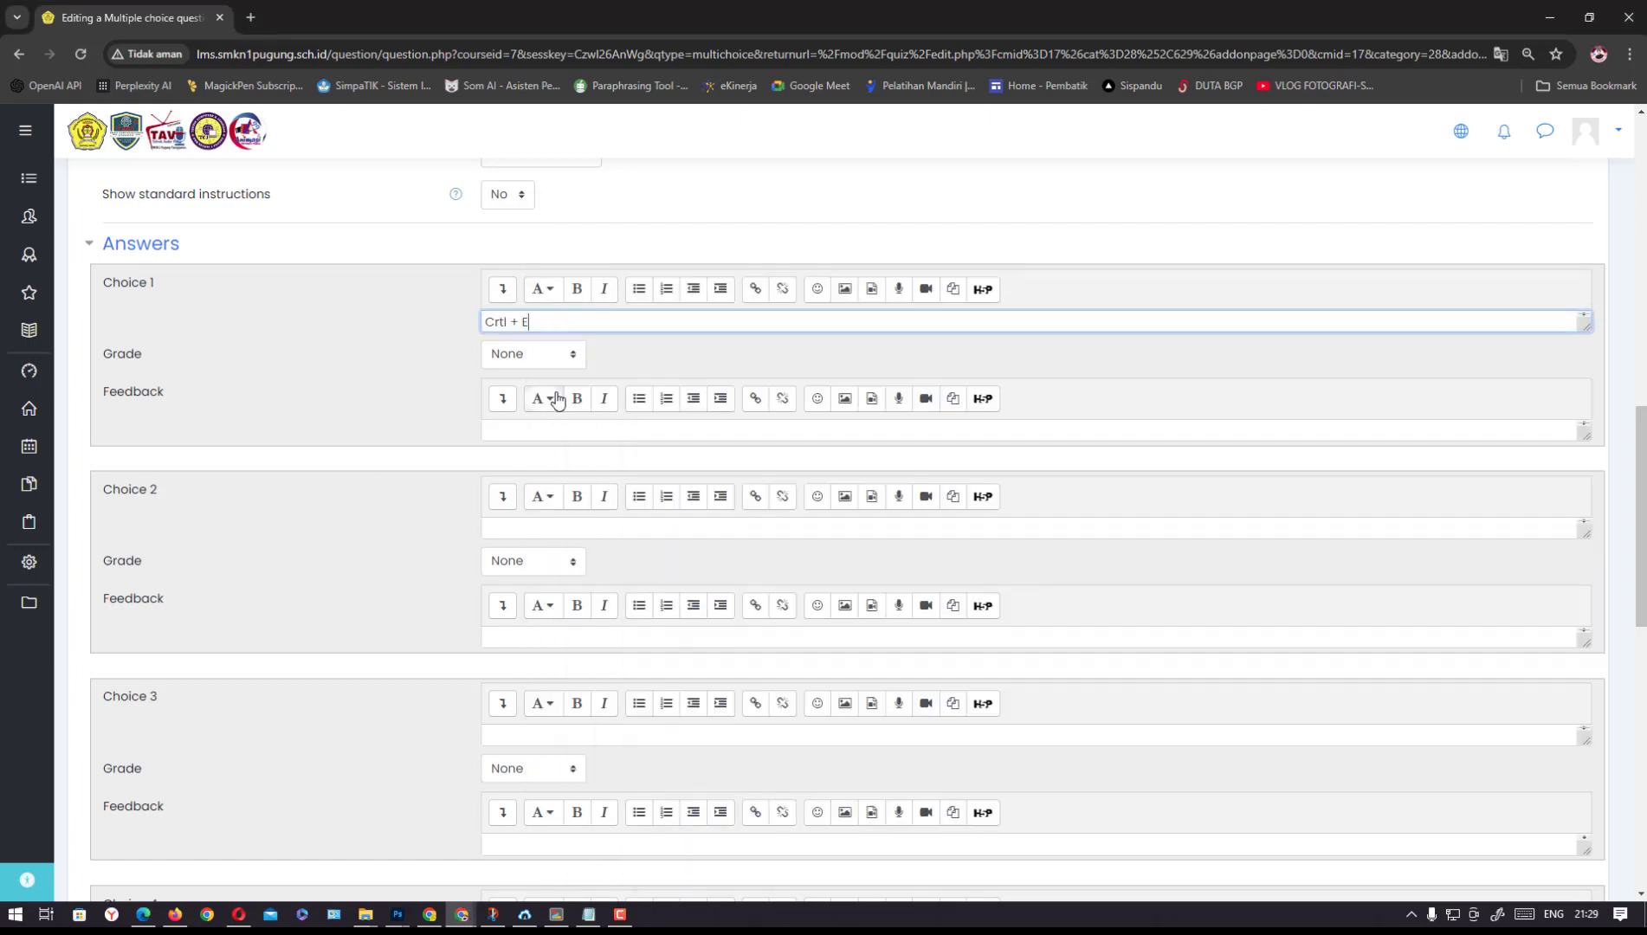
# Set the Choice 1 grade to 100% and fill Choice 2 with answer A of question 15, "Ctrl + S", copied from Notepad
pyautogui.click(535, 354)
pyautogui.click(537, 394)
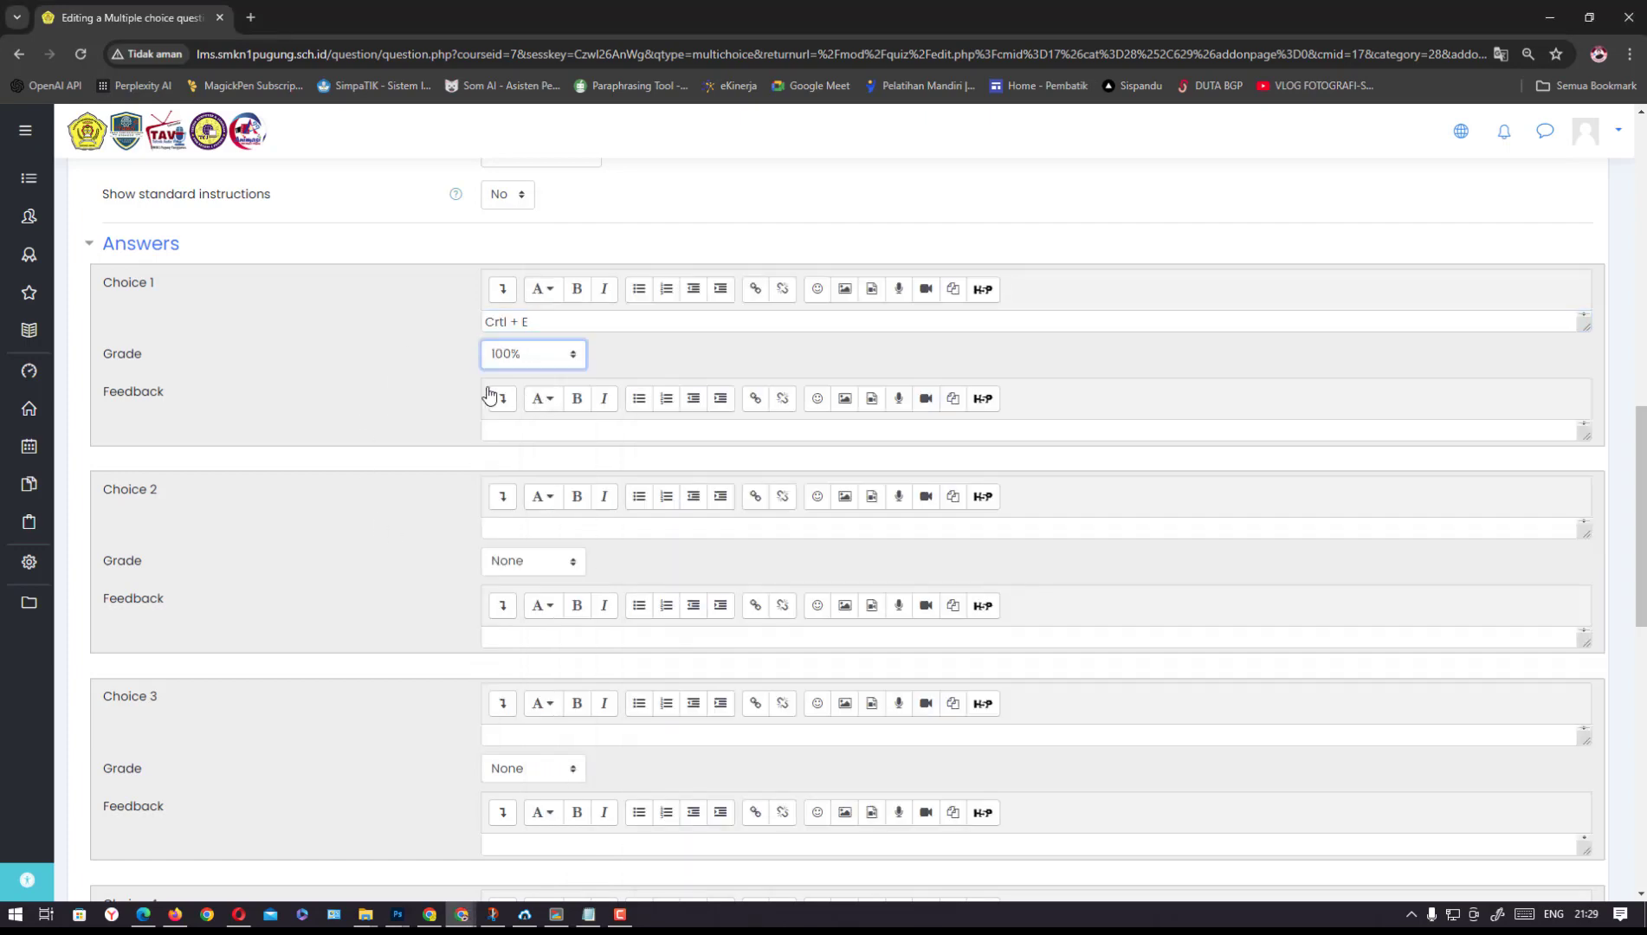
pyautogui.click(588, 914)
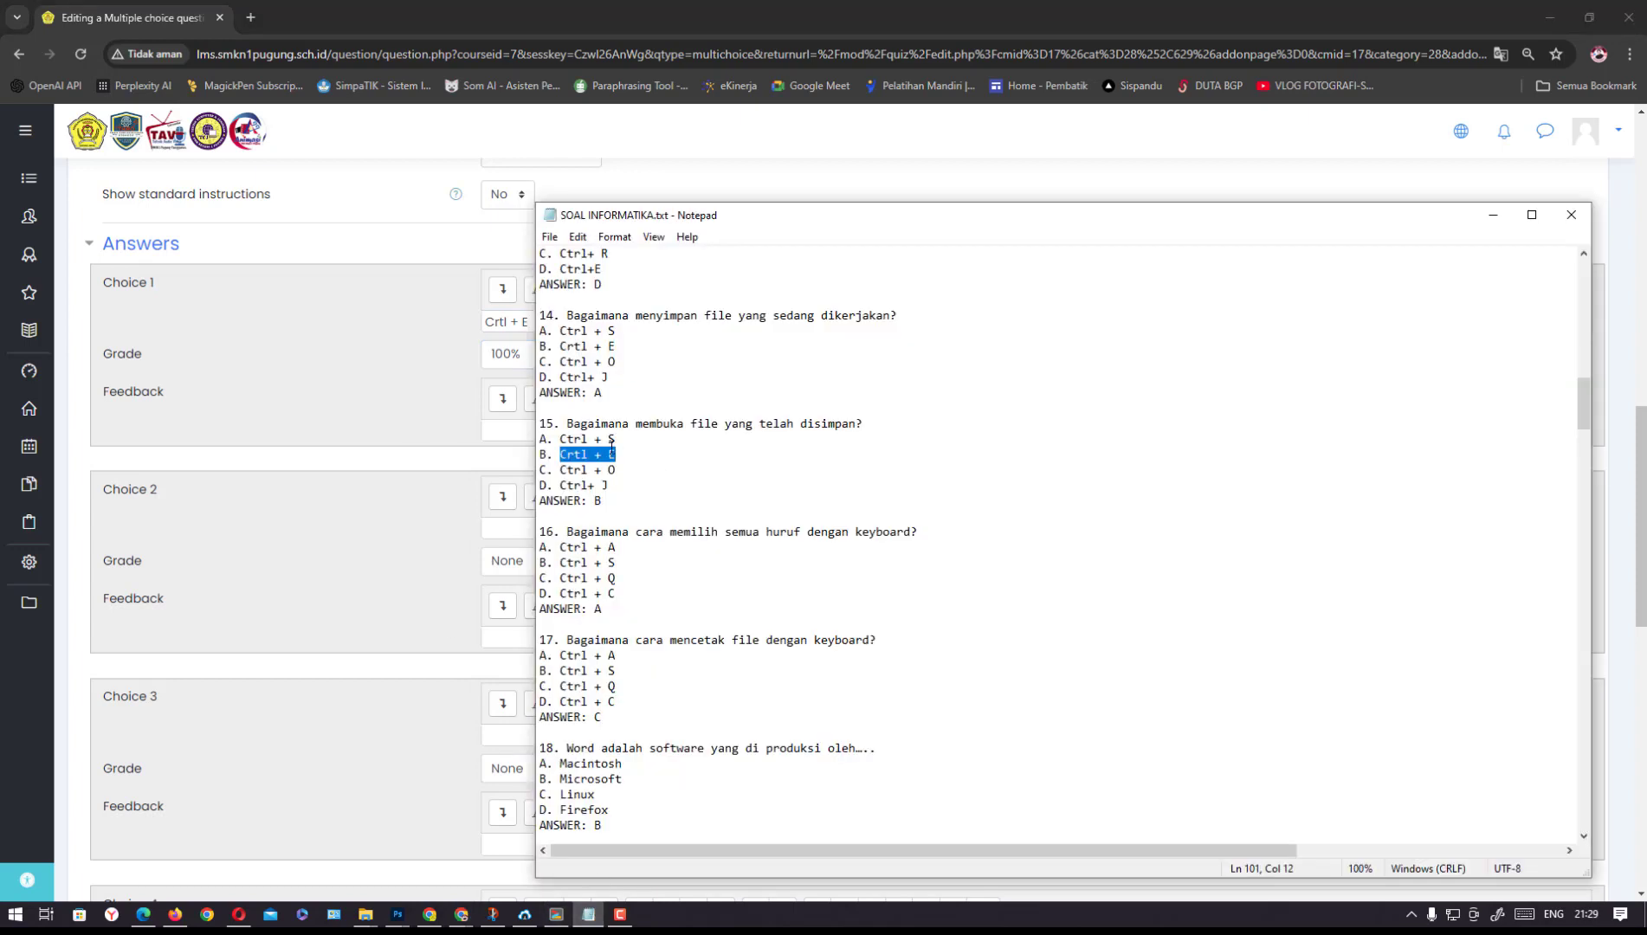
pyautogui.moveTo(560, 439); pyautogui.dragTo(617, 439)
pyautogui.hotkey('ctrl', 'c')
pyautogui.click(364, 530)
pyautogui.click(499, 532)
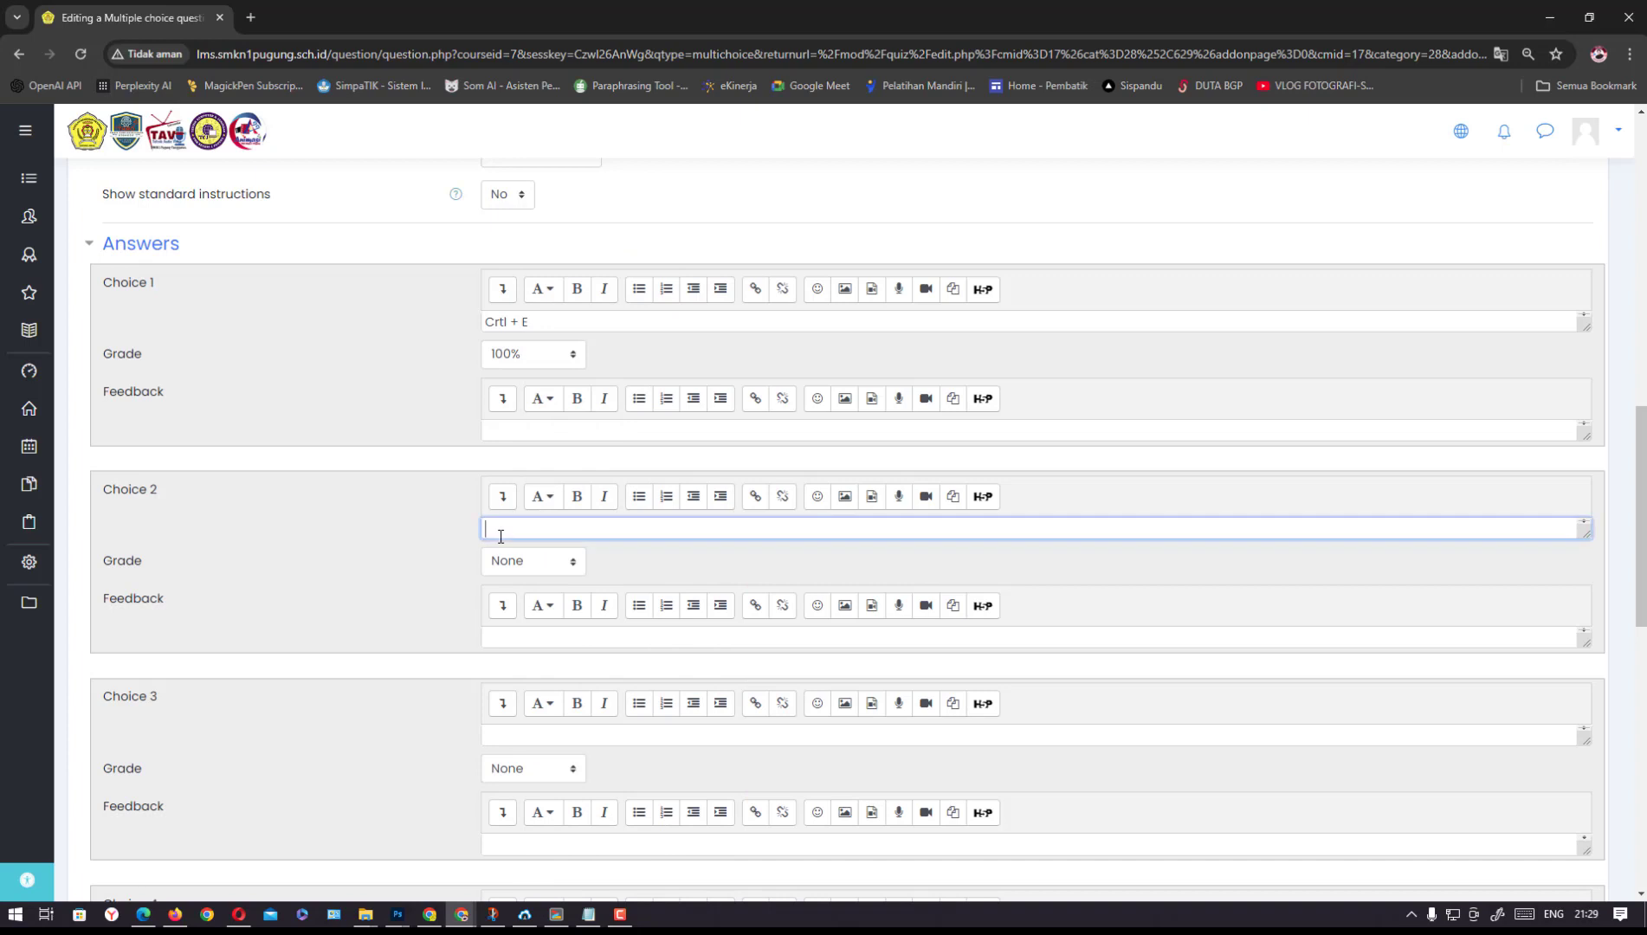
pyautogui.hotkey('ctrl', 'v')
# Copy answer C of question 15, "Ctrl + O", from the Notepad file and paste it as Choice 3
pyautogui.click(588, 914)
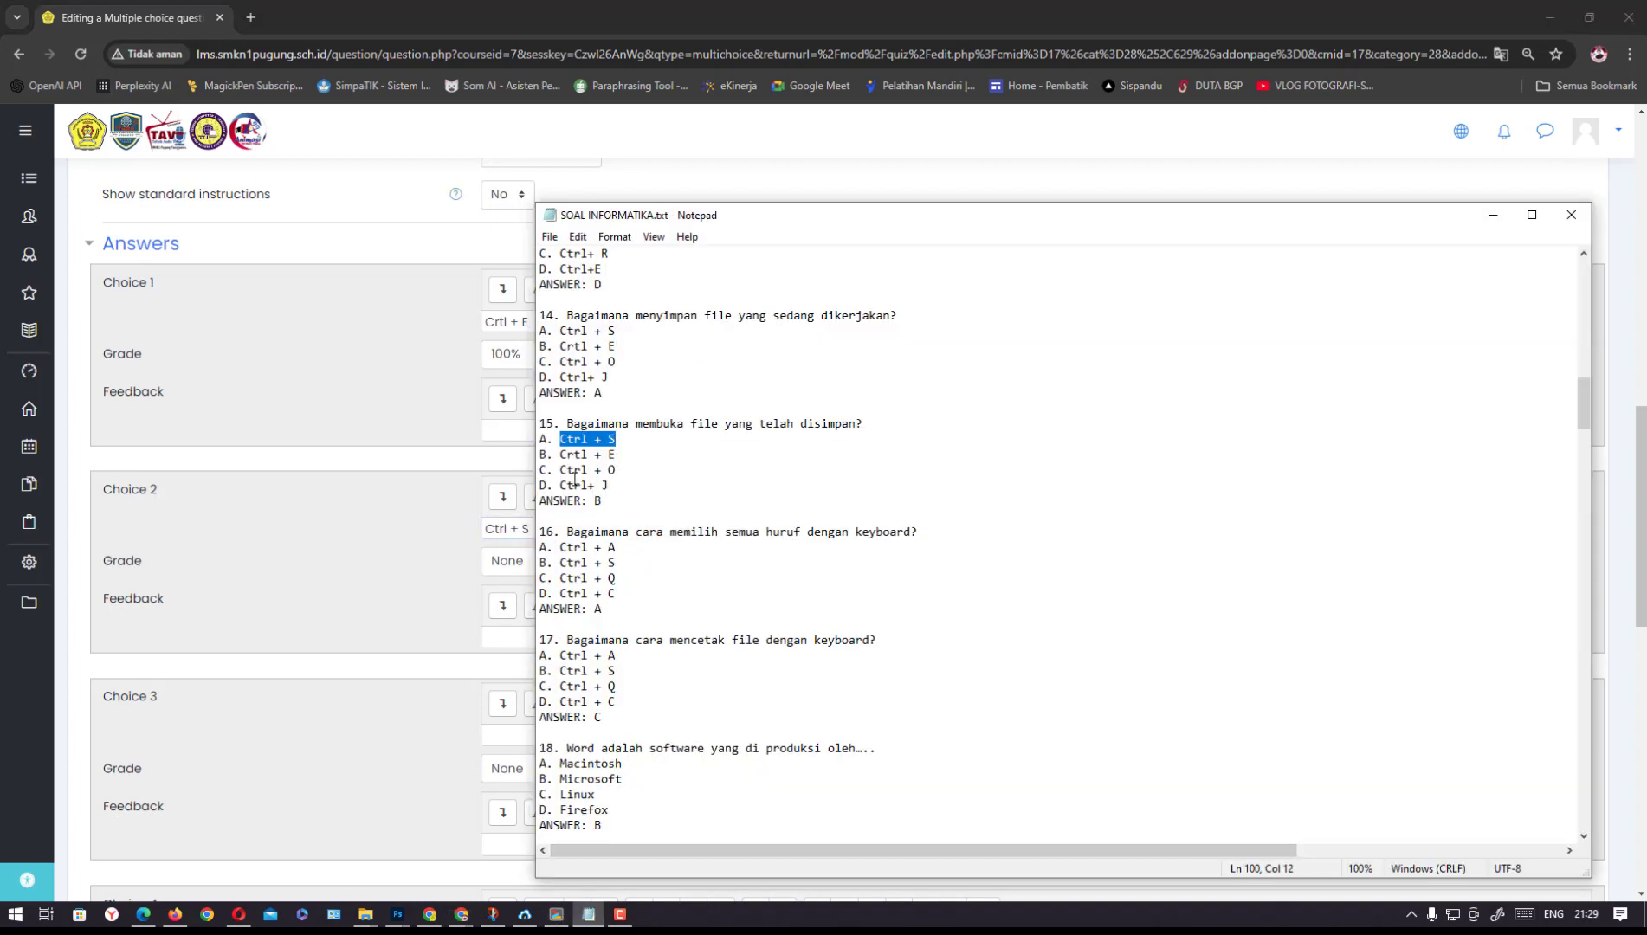
pyautogui.moveTo(561, 470); pyautogui.dragTo(616, 470)
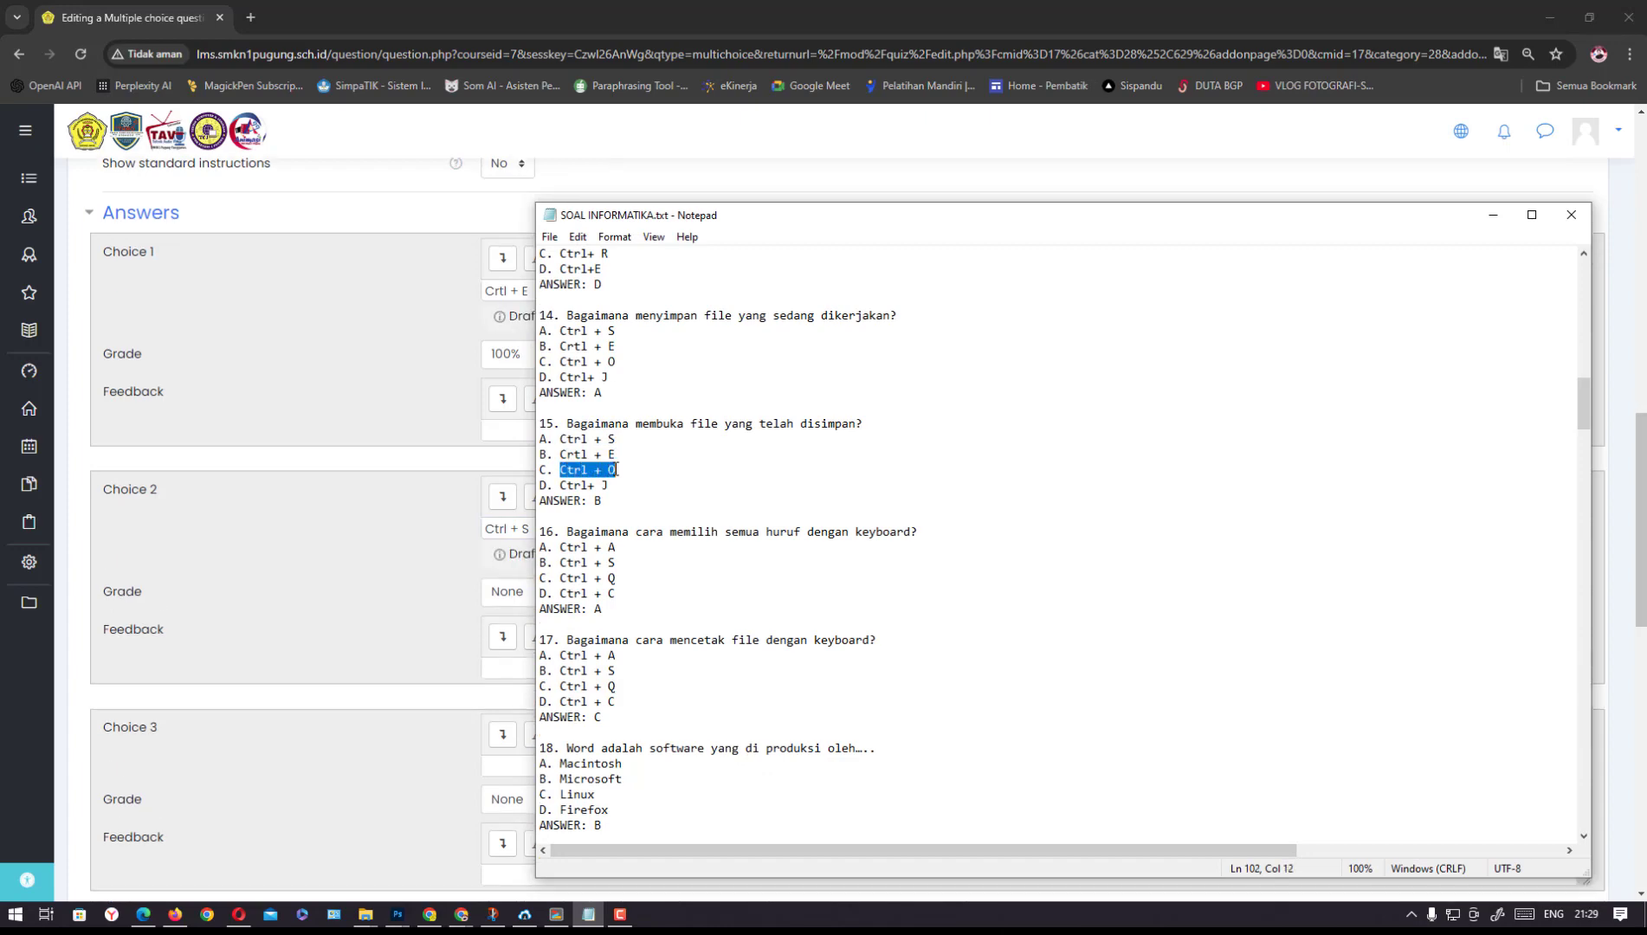
pyautogui.hotkey('ctrl', 'c')
pyautogui.click(357, 656)
pyautogui.click(512, 765)
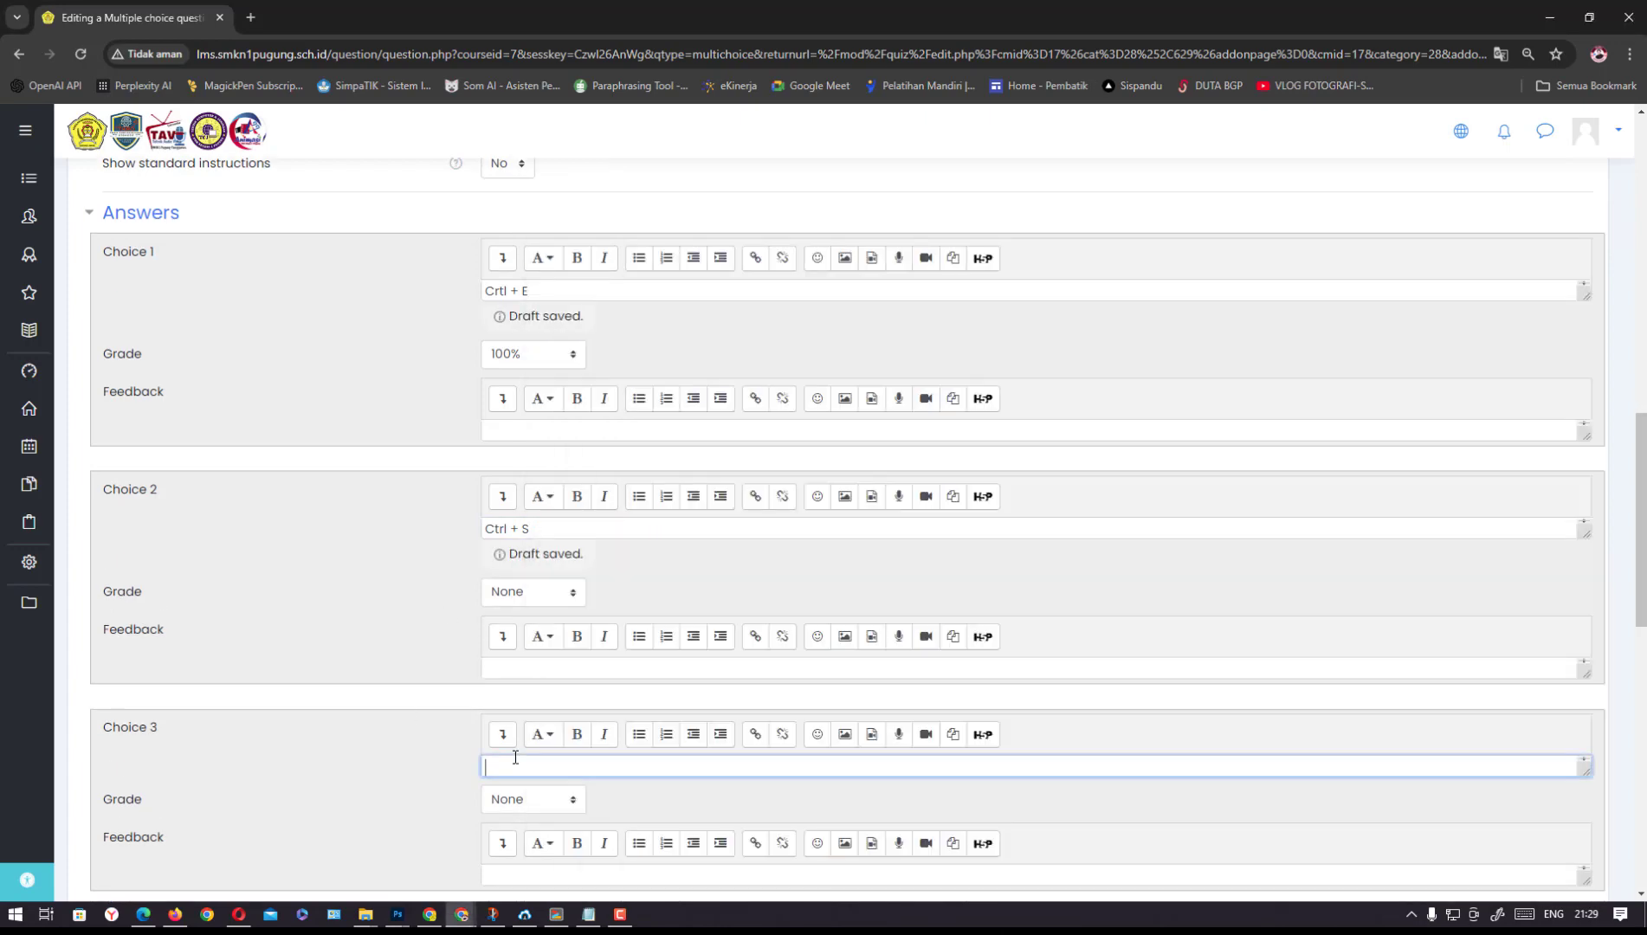
pyautogui.hotkey('ctrl', 'v')
# Fill Choice 4 with "Ctrl + B" and Choice 5 with "Ctrl + P" by pasting the copied answer and changing its last letter
pyautogui.moveTo(1642, 606); pyautogui.dragTo(1619, 758)
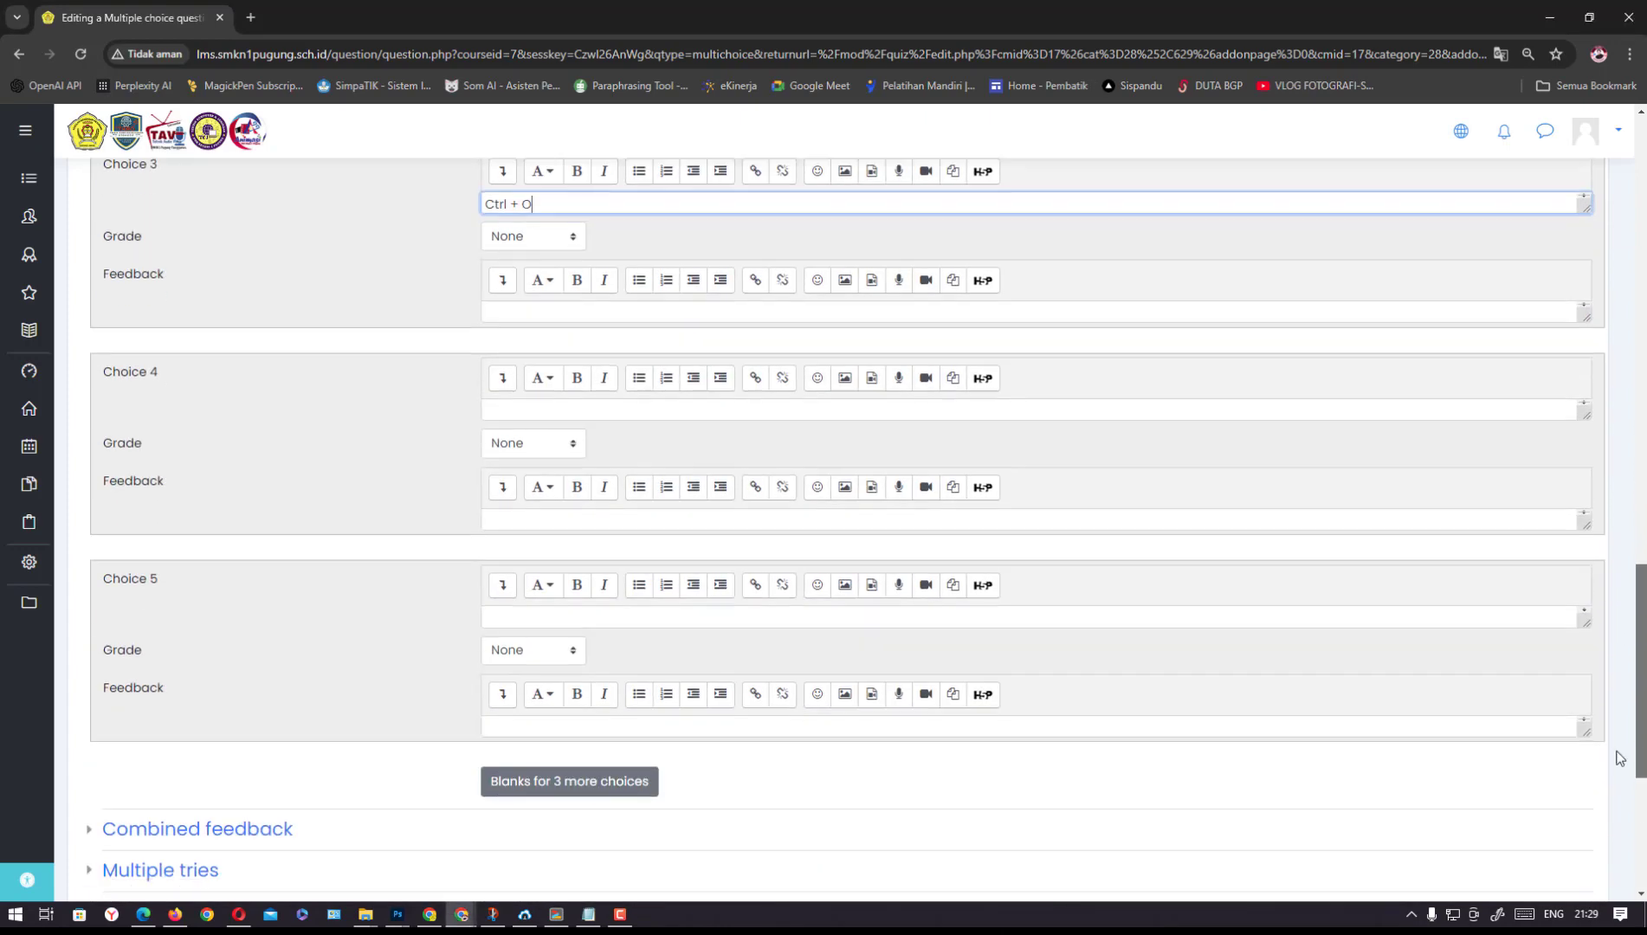
pyautogui.click(539, 404)
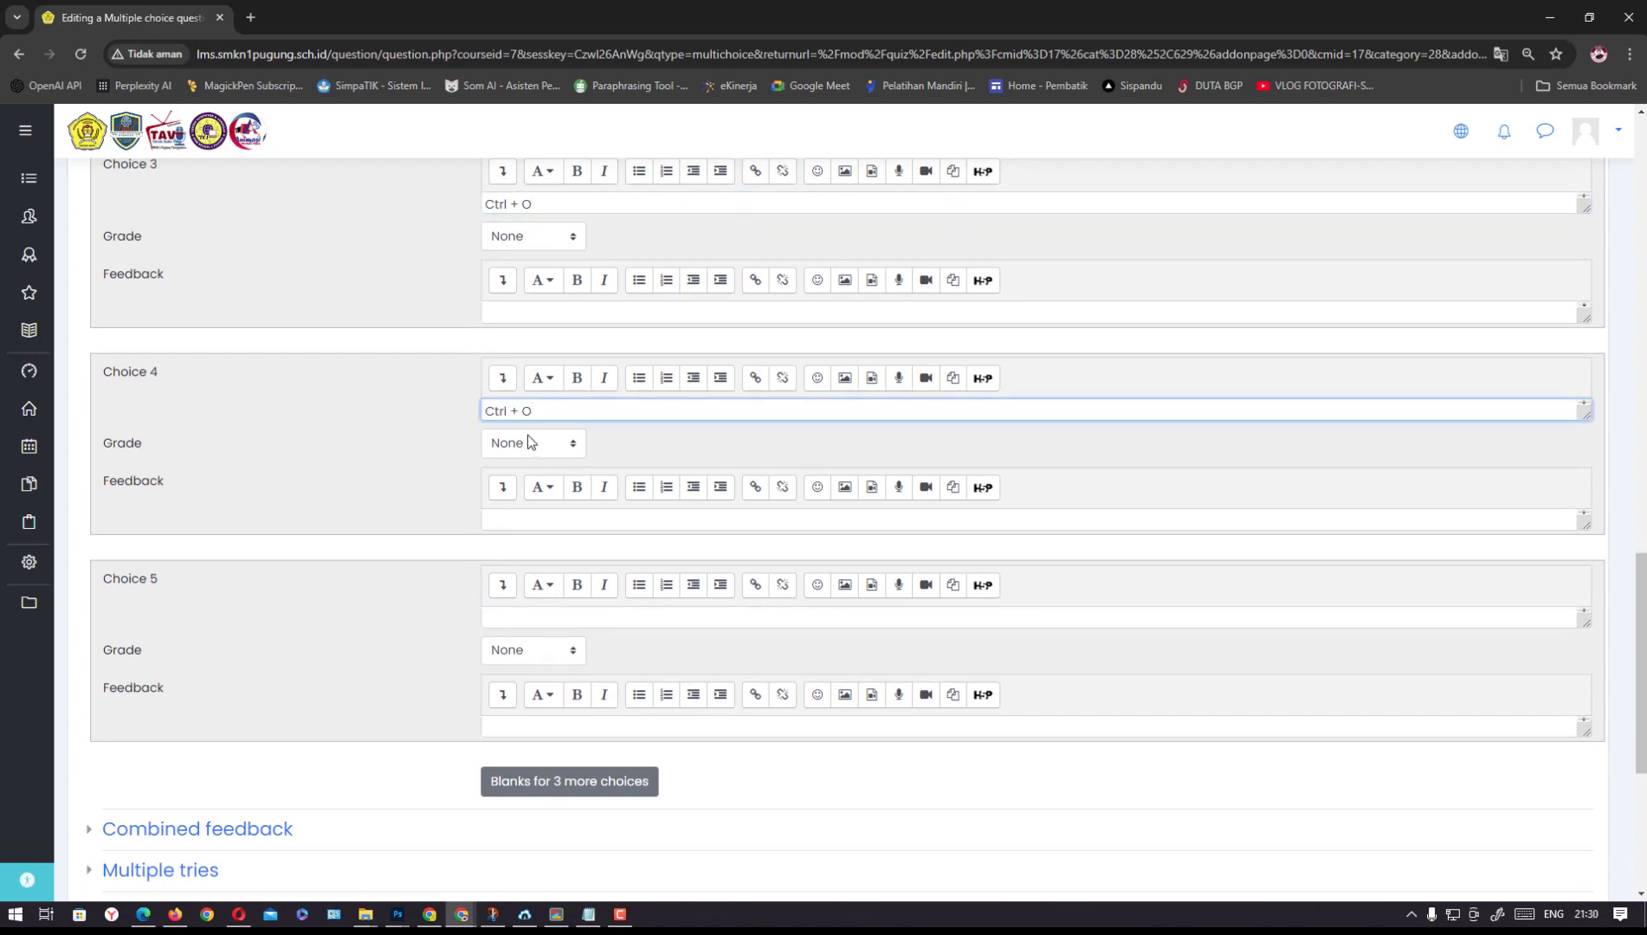
pyautogui.moveTo(523, 411); pyautogui.dragTo(534, 410)
pyautogui.write('B')
pyautogui.click(544, 622)
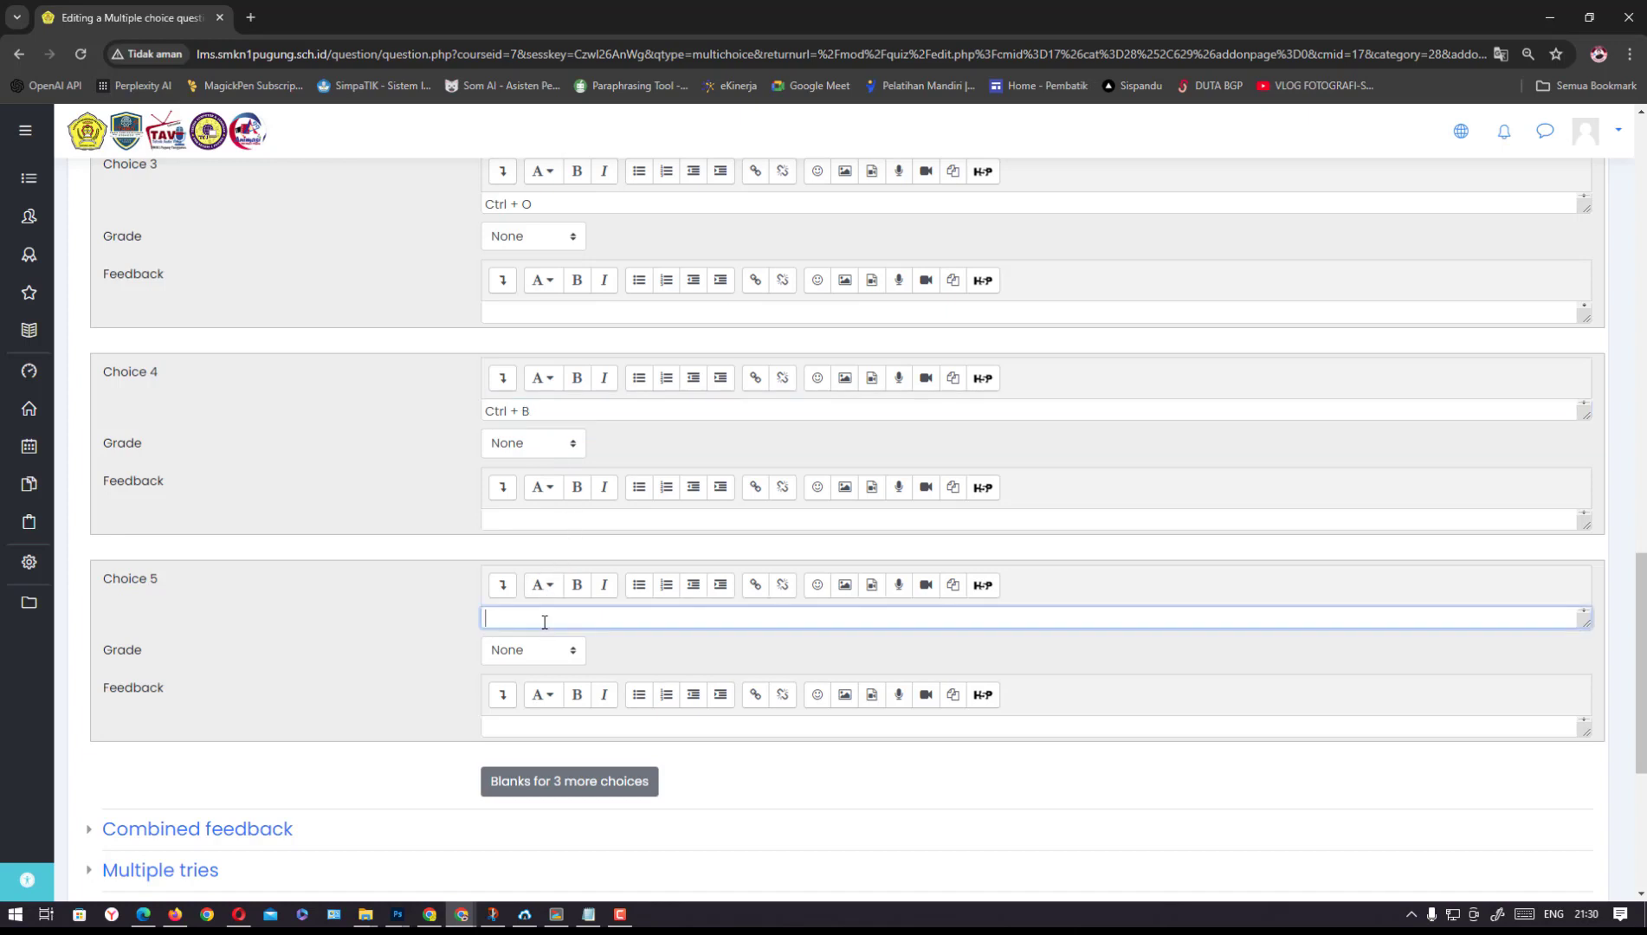
pyautogui.hotkey('ctrl', 'v')
pyautogui.doubleClick(528, 618)
pyautogui.write('P')
# Review the question name and question text, and save the completed question 15 to the quiz
pyautogui.moveTo(1641, 688); pyautogui.dragTo(1610, 306)
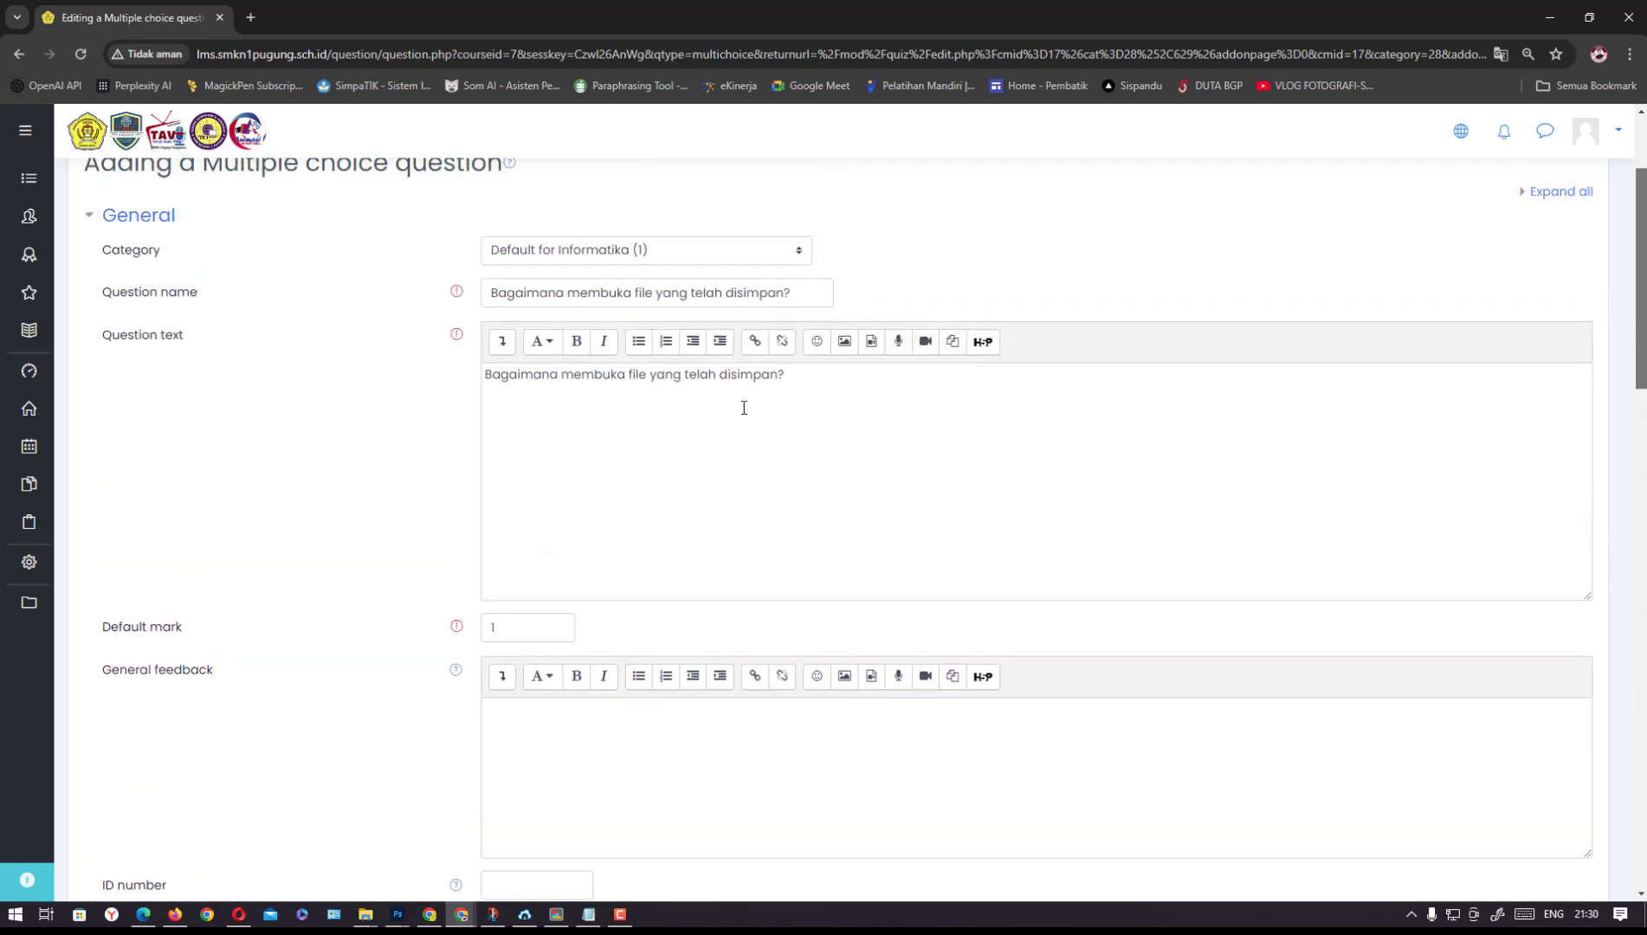
pyautogui.click(543, 397)
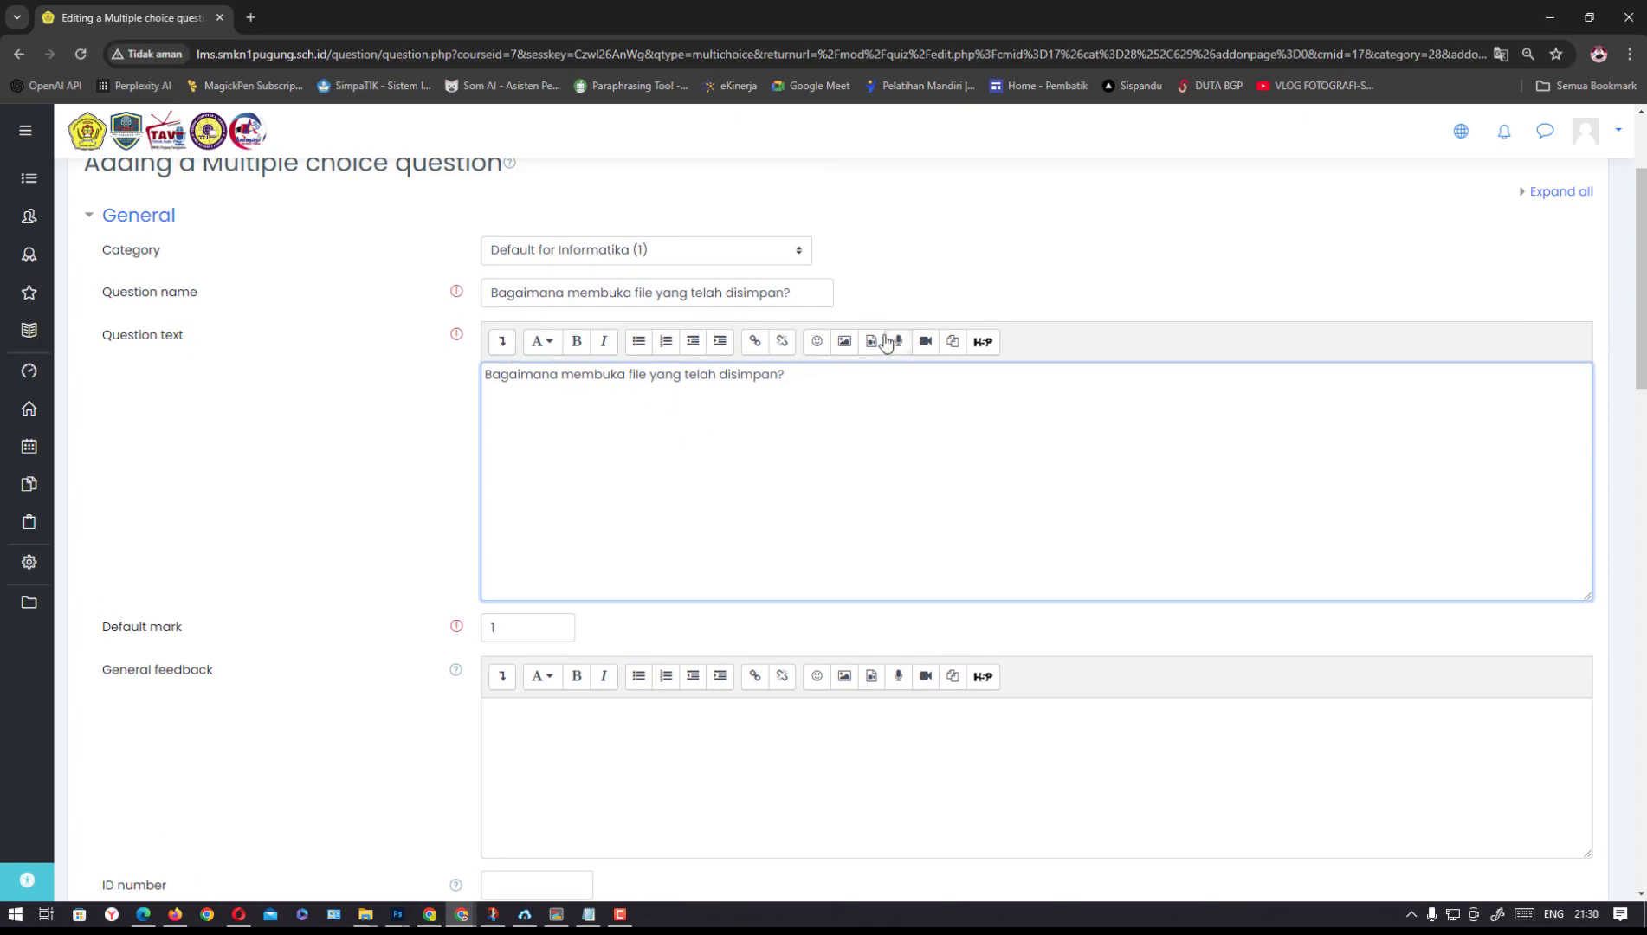
pyautogui.scroll(-20, 801, 774)
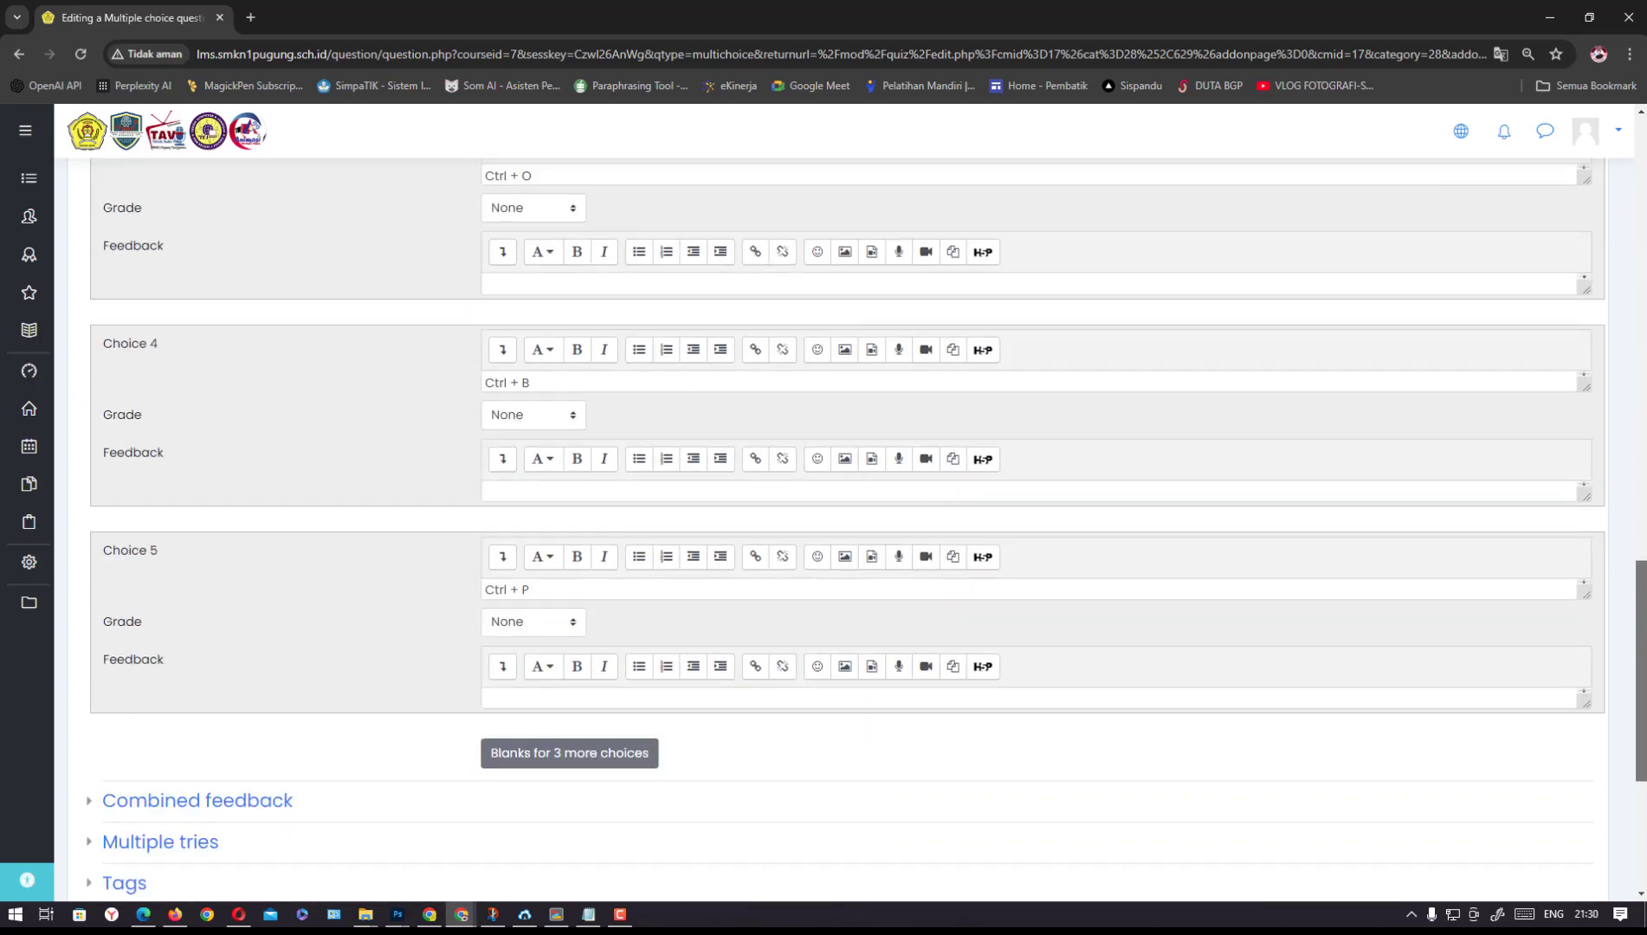
pyautogui.click(572, 675)
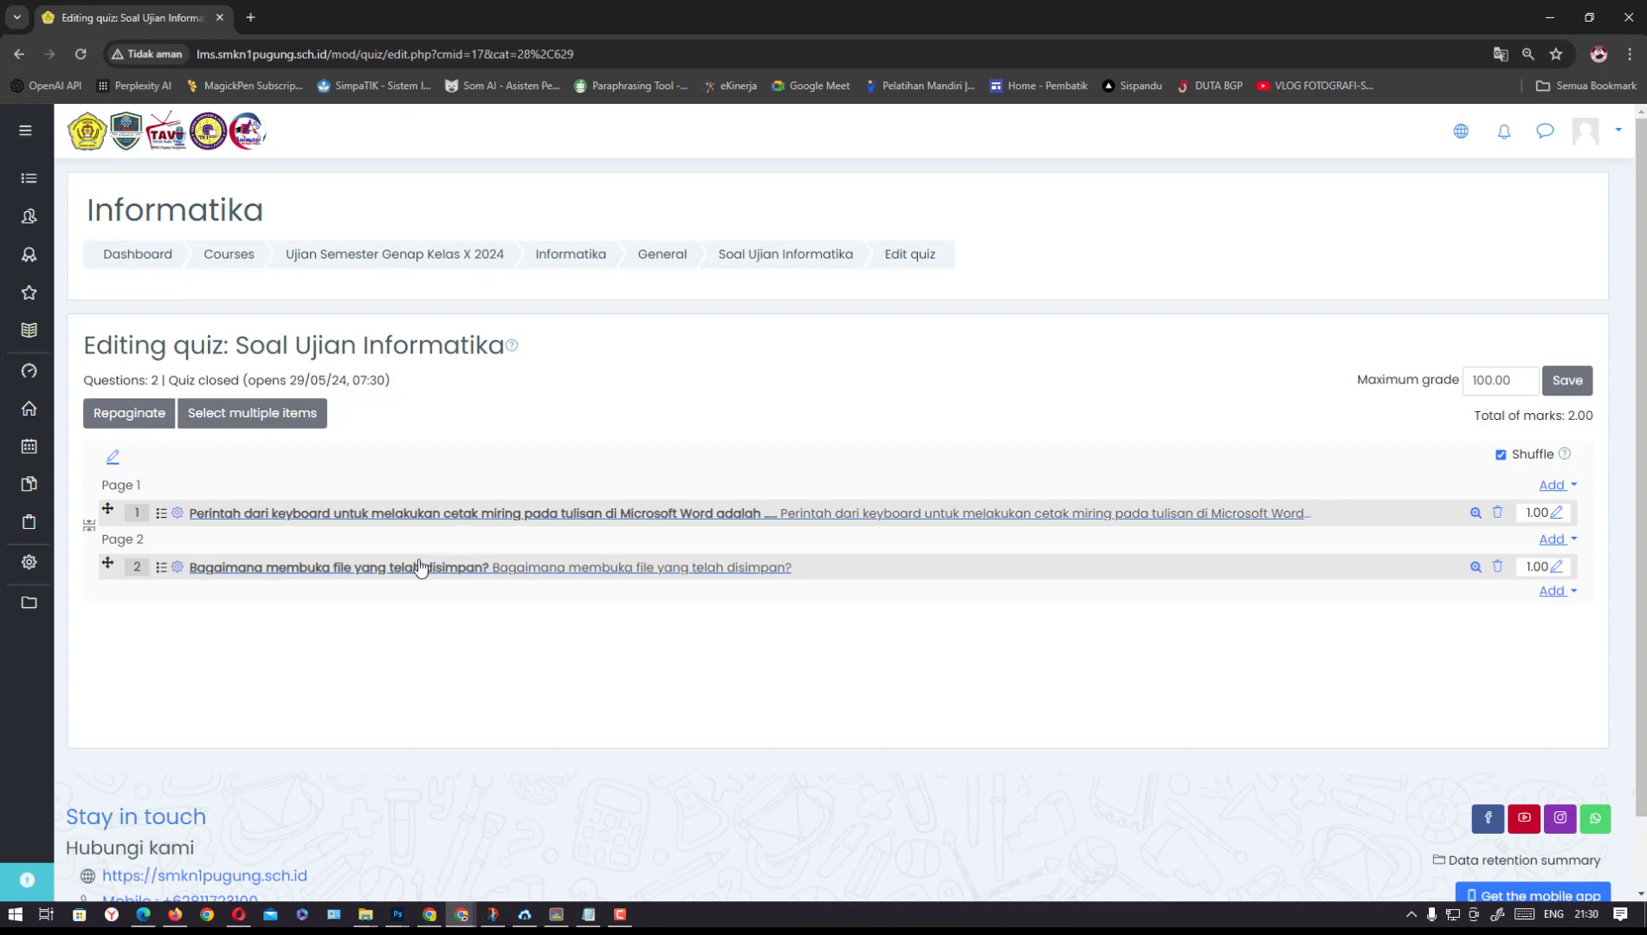
# Add a new question of the Multiple choice type below question 2 in the quiz
pyautogui.click(1552, 591)
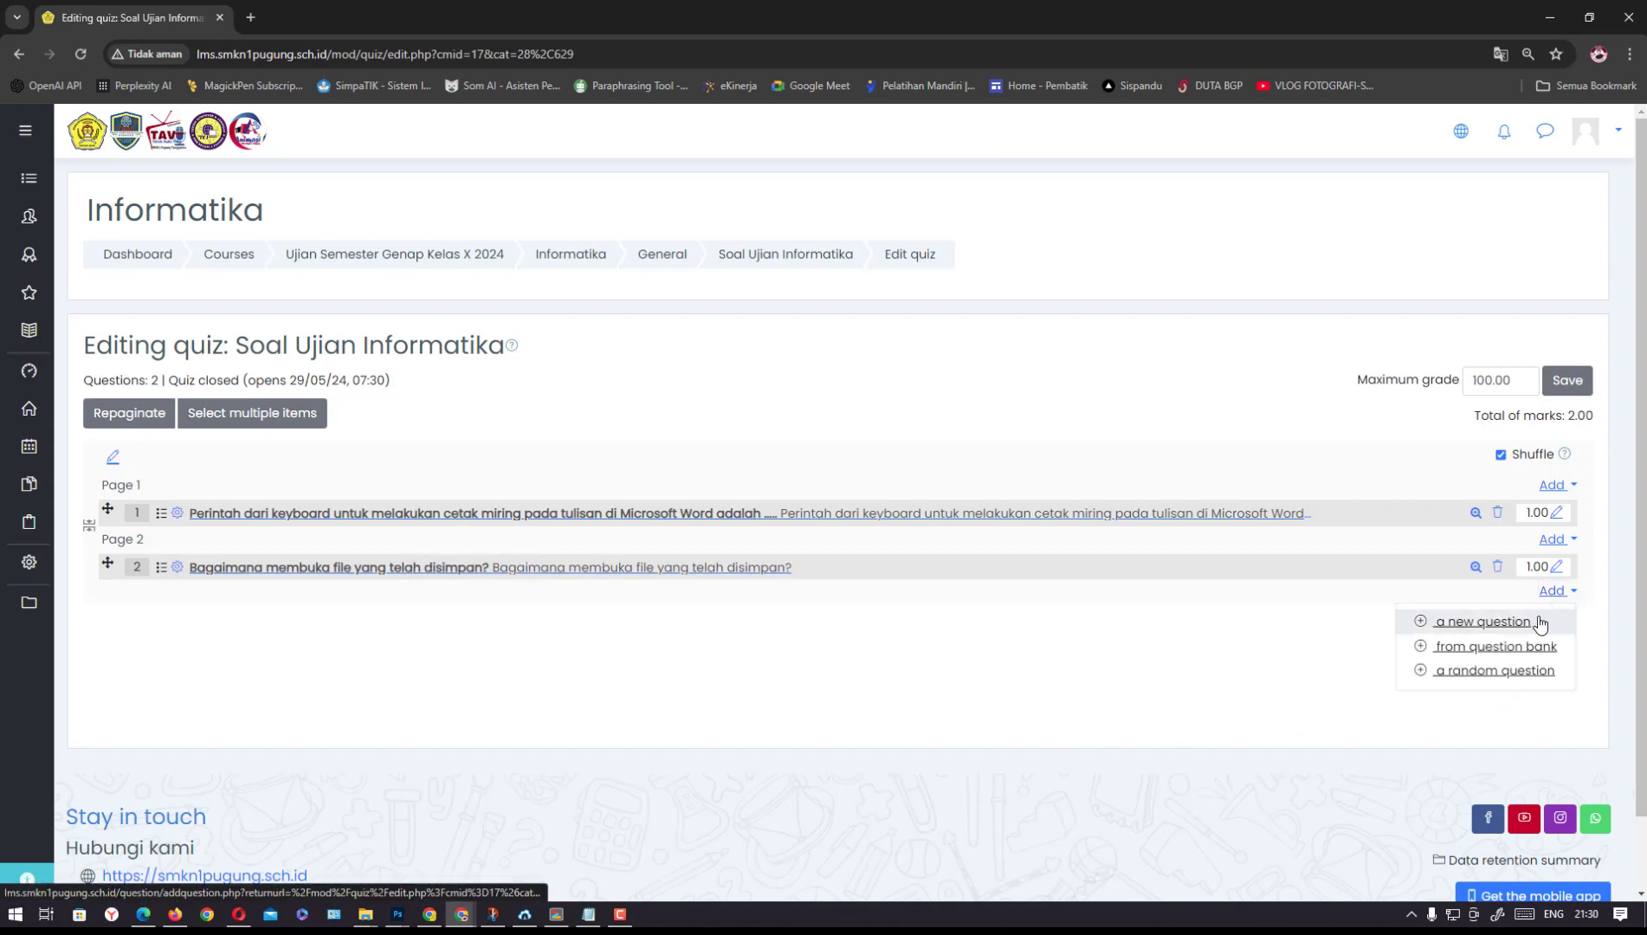
pyautogui.click(1481, 623)
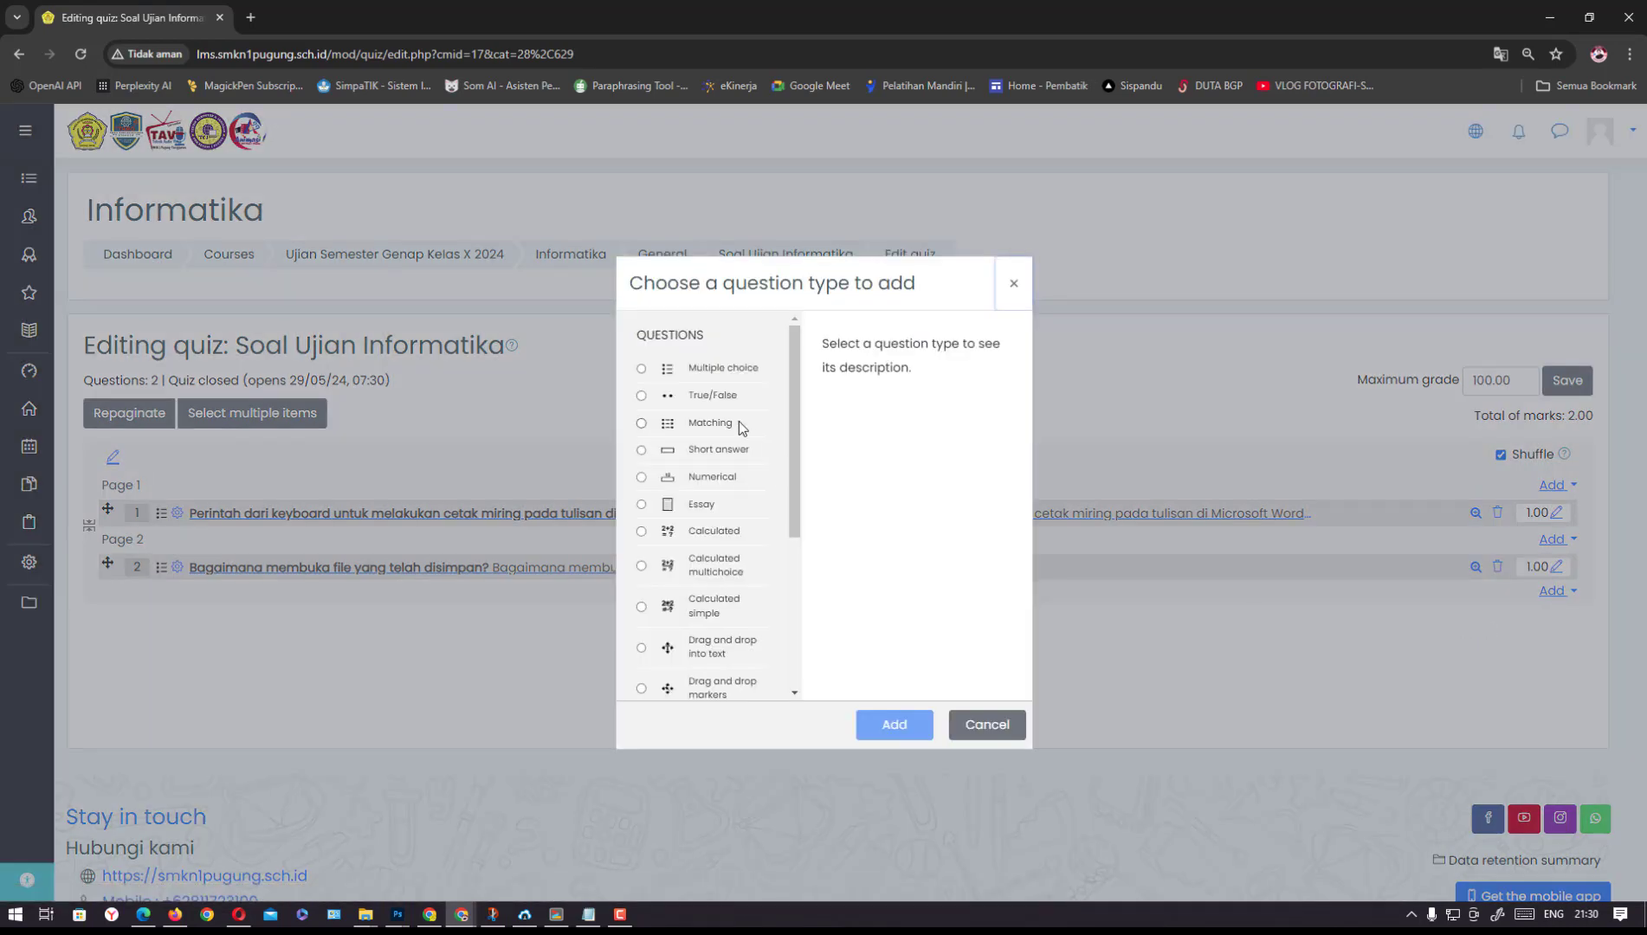
pyautogui.click(641, 368)
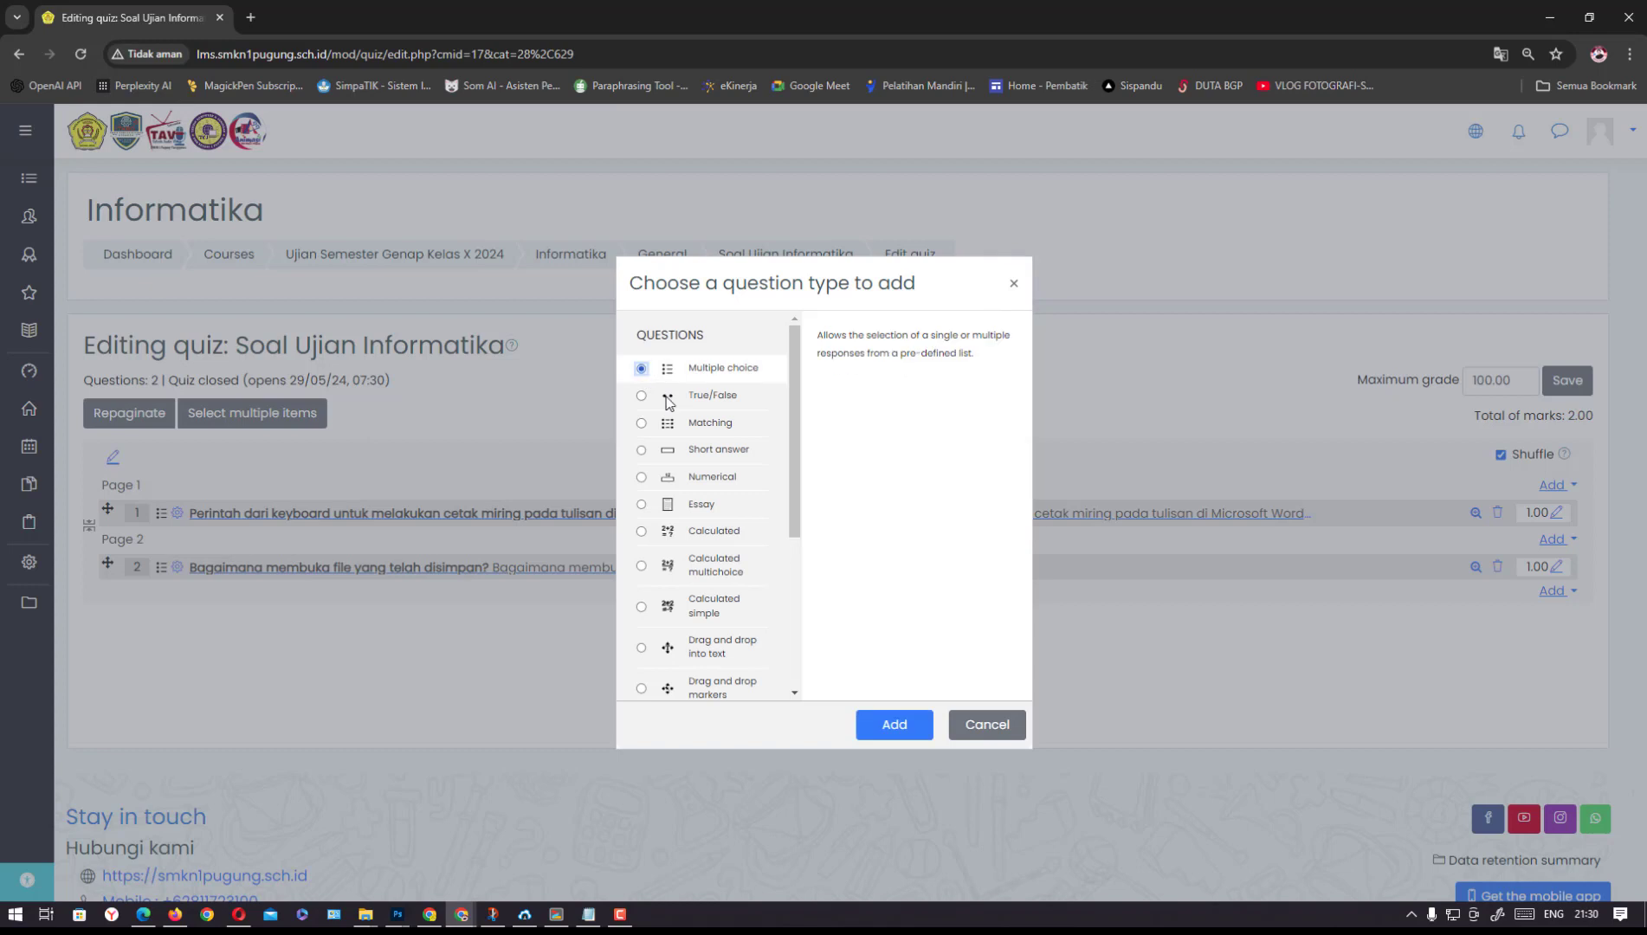
pyautogui.click(922, 725)
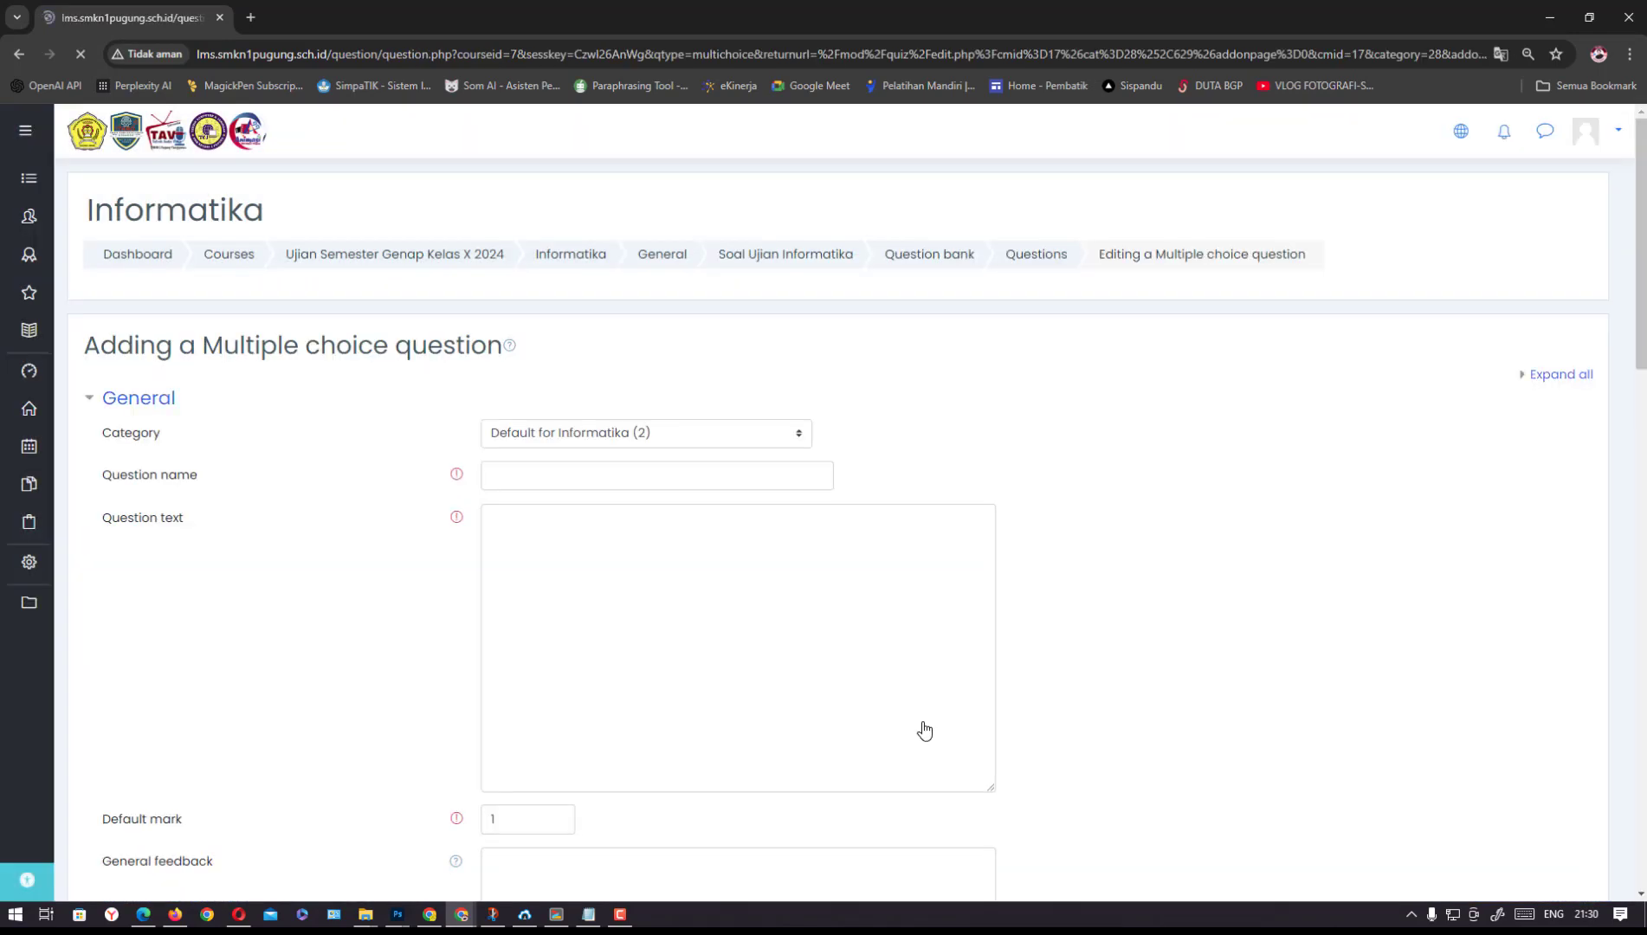
# Enter "Gambar keyboard ditunjukkan pada jawaban..." as the question text and copy it into the question name
pyautogui.click(564, 566)
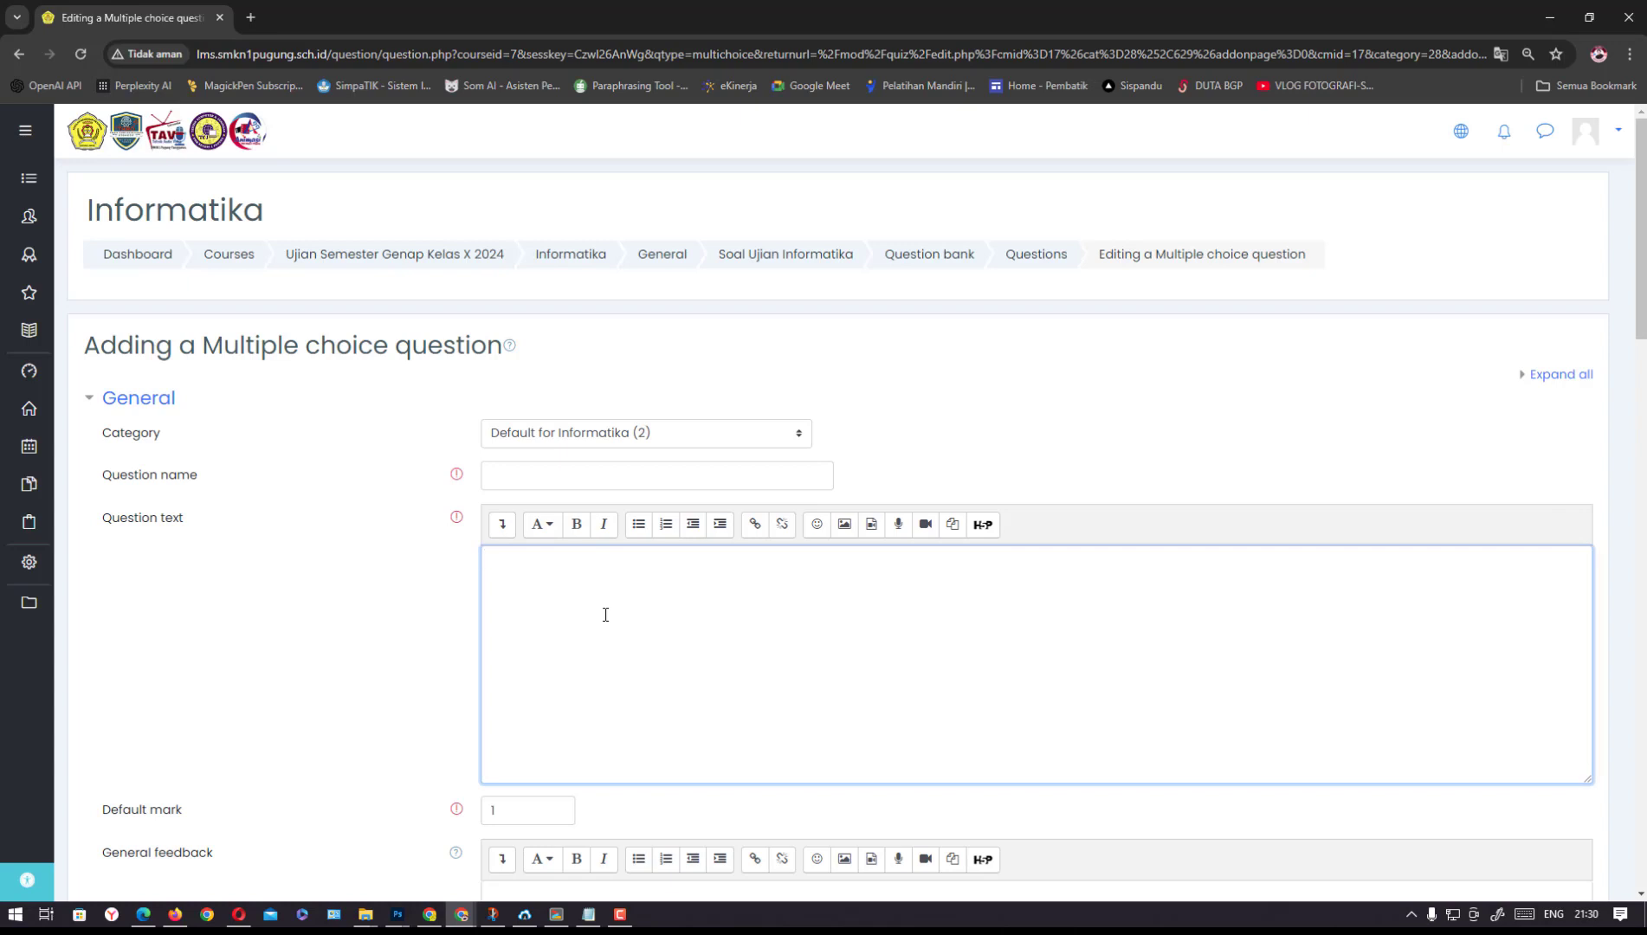
pyautogui.write('Gambar keyboard ditunjukkan ')
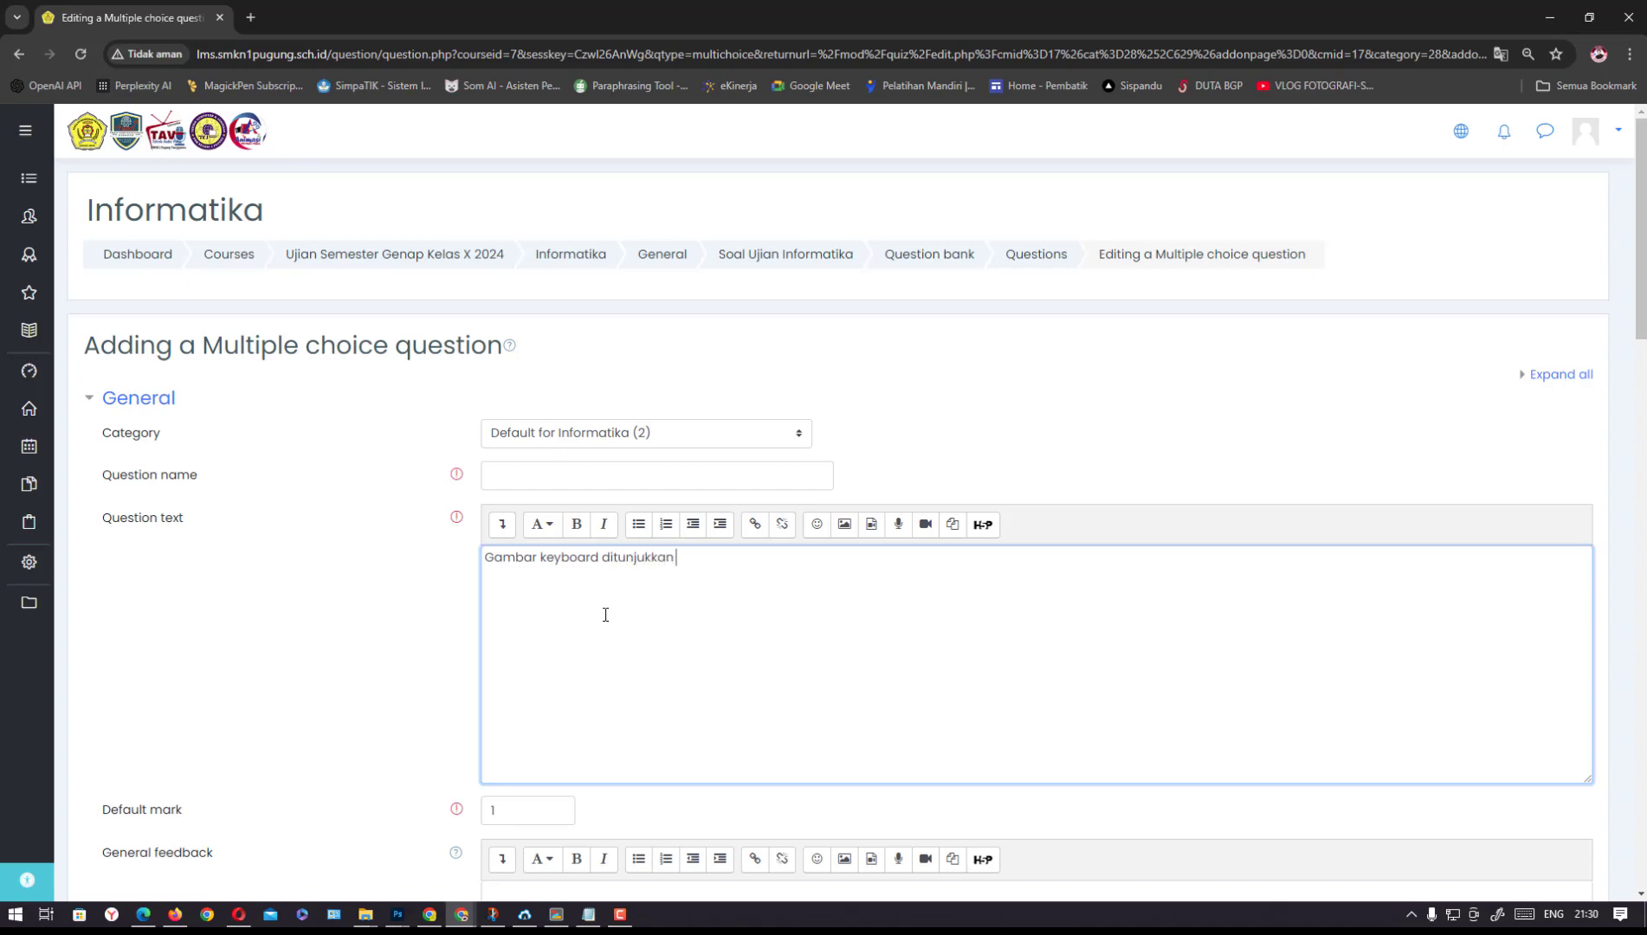
pyautogui.write('pada jawaban...')
pyautogui.moveTo(782, 560); pyautogui.dragTo(481, 557)
pyautogui.hotkey('ctrl', 'c')
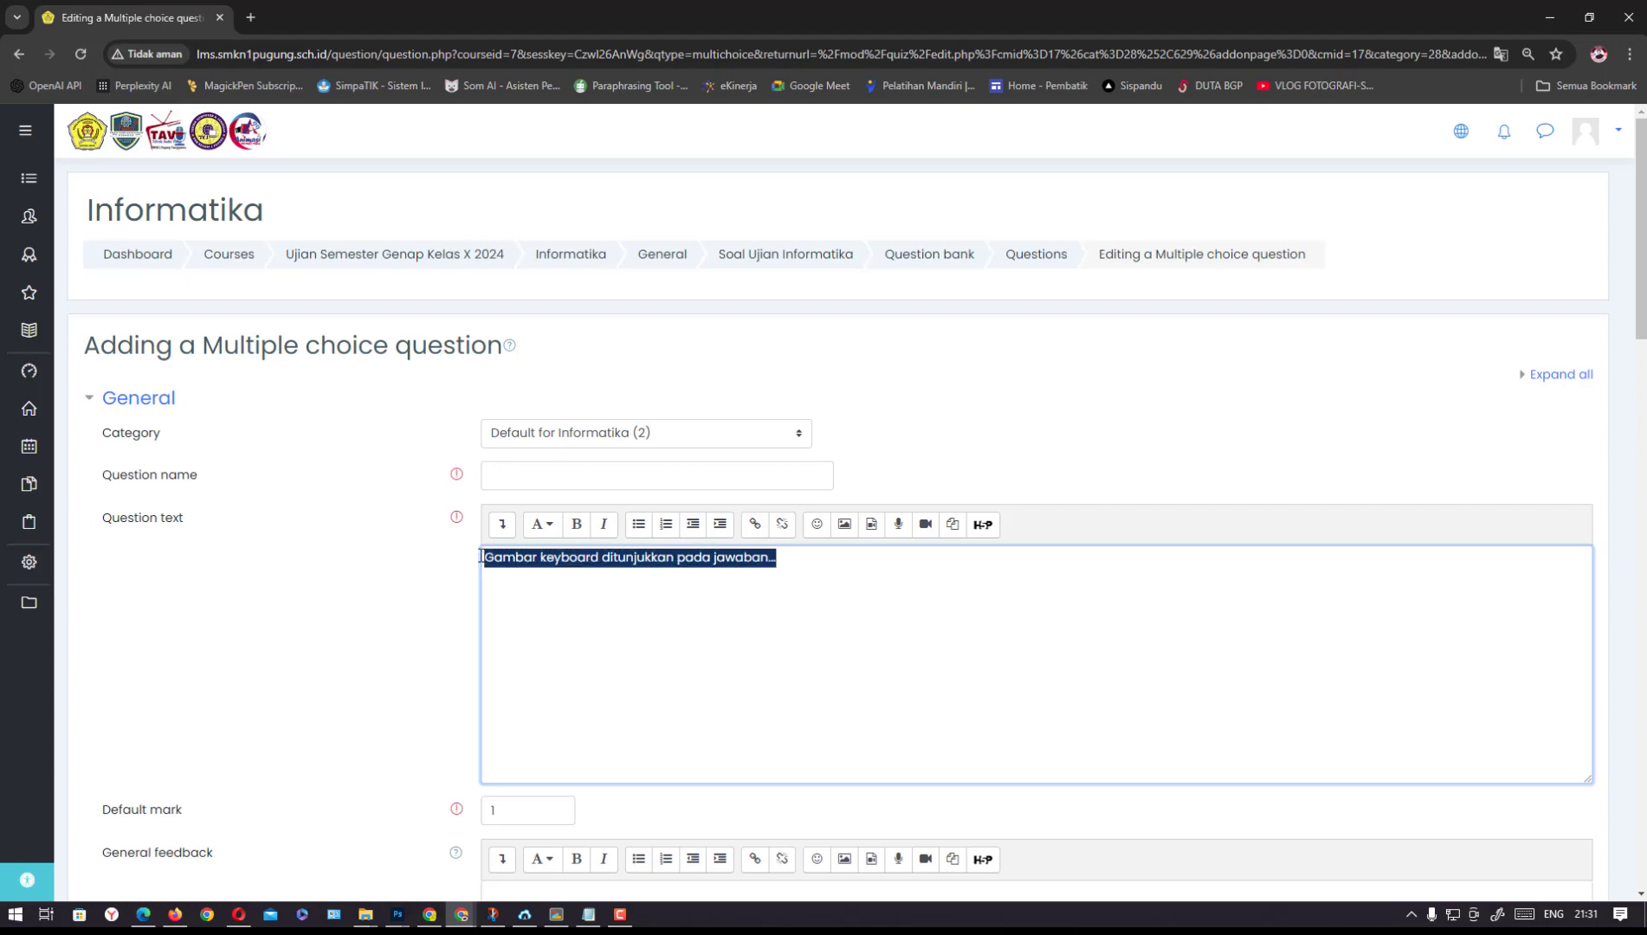
pyautogui.click(512, 475)
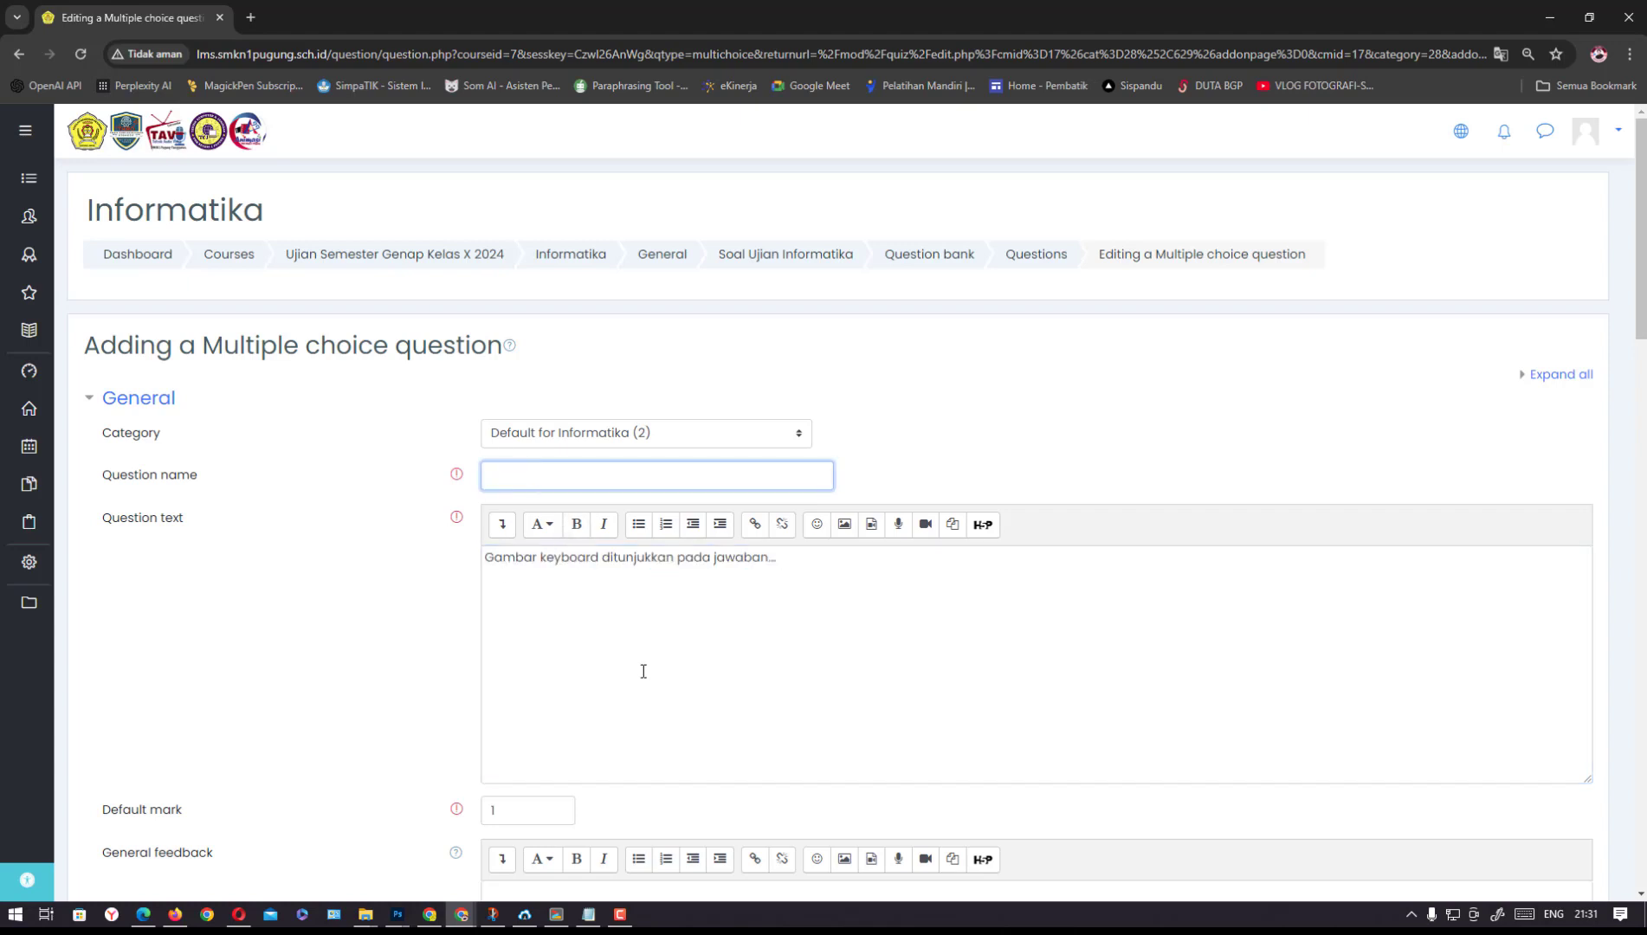
pyautogui.hotkey('ctrl', 'v')
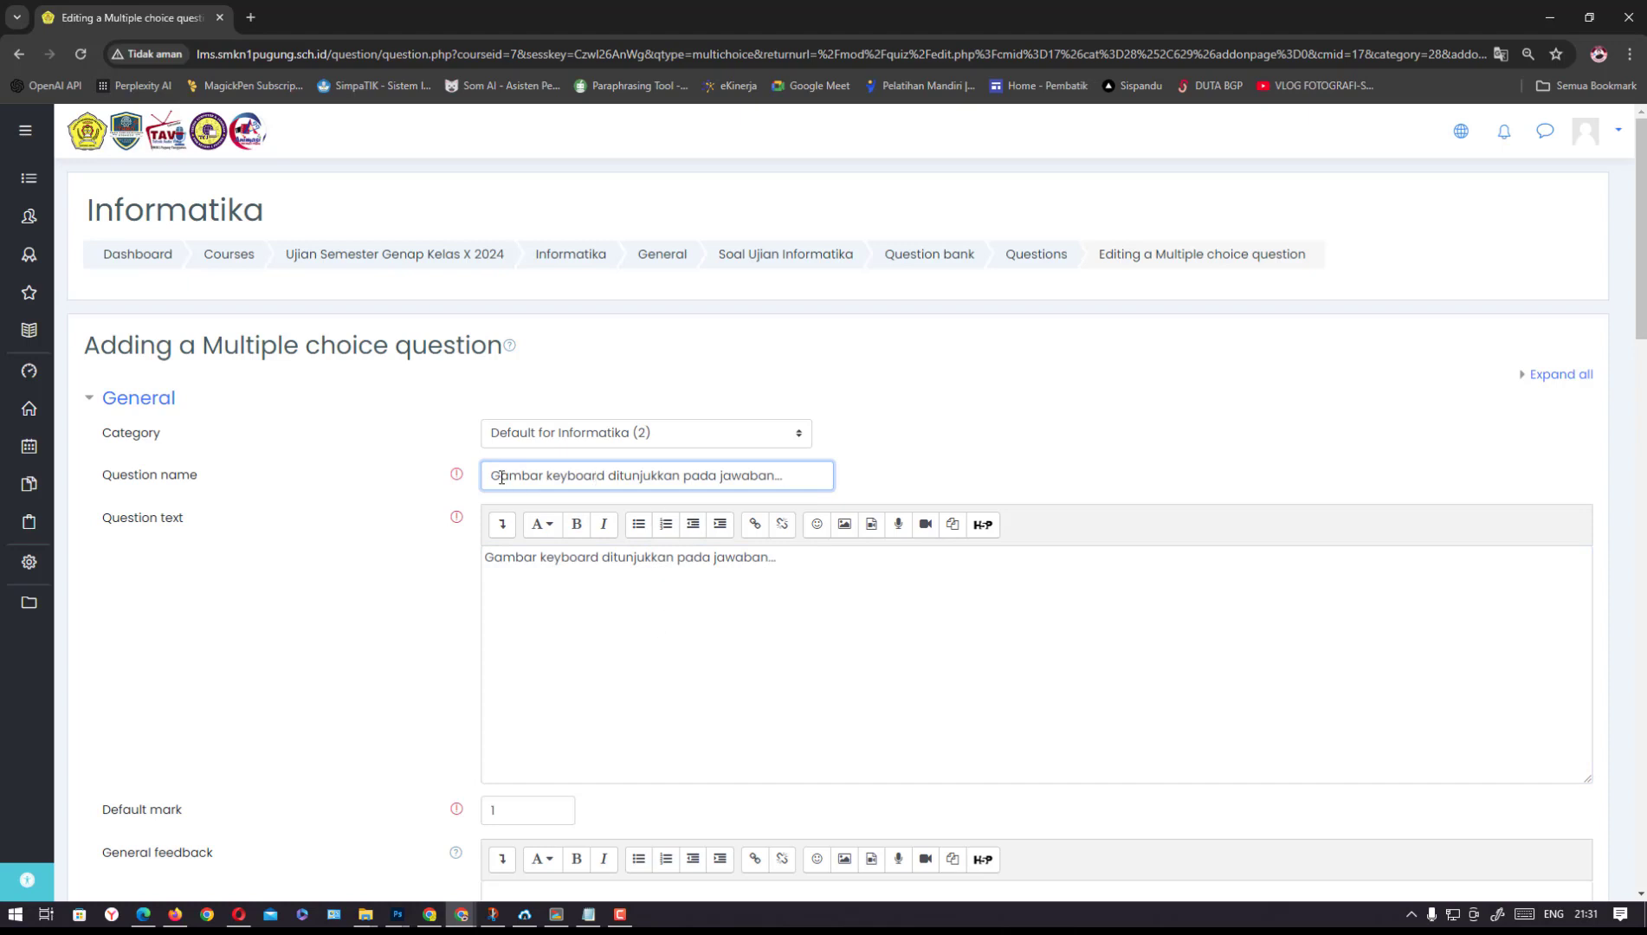
# Search Google for "keyboard test" in a new browser tab and show the image results
pyautogui.click(250, 18)
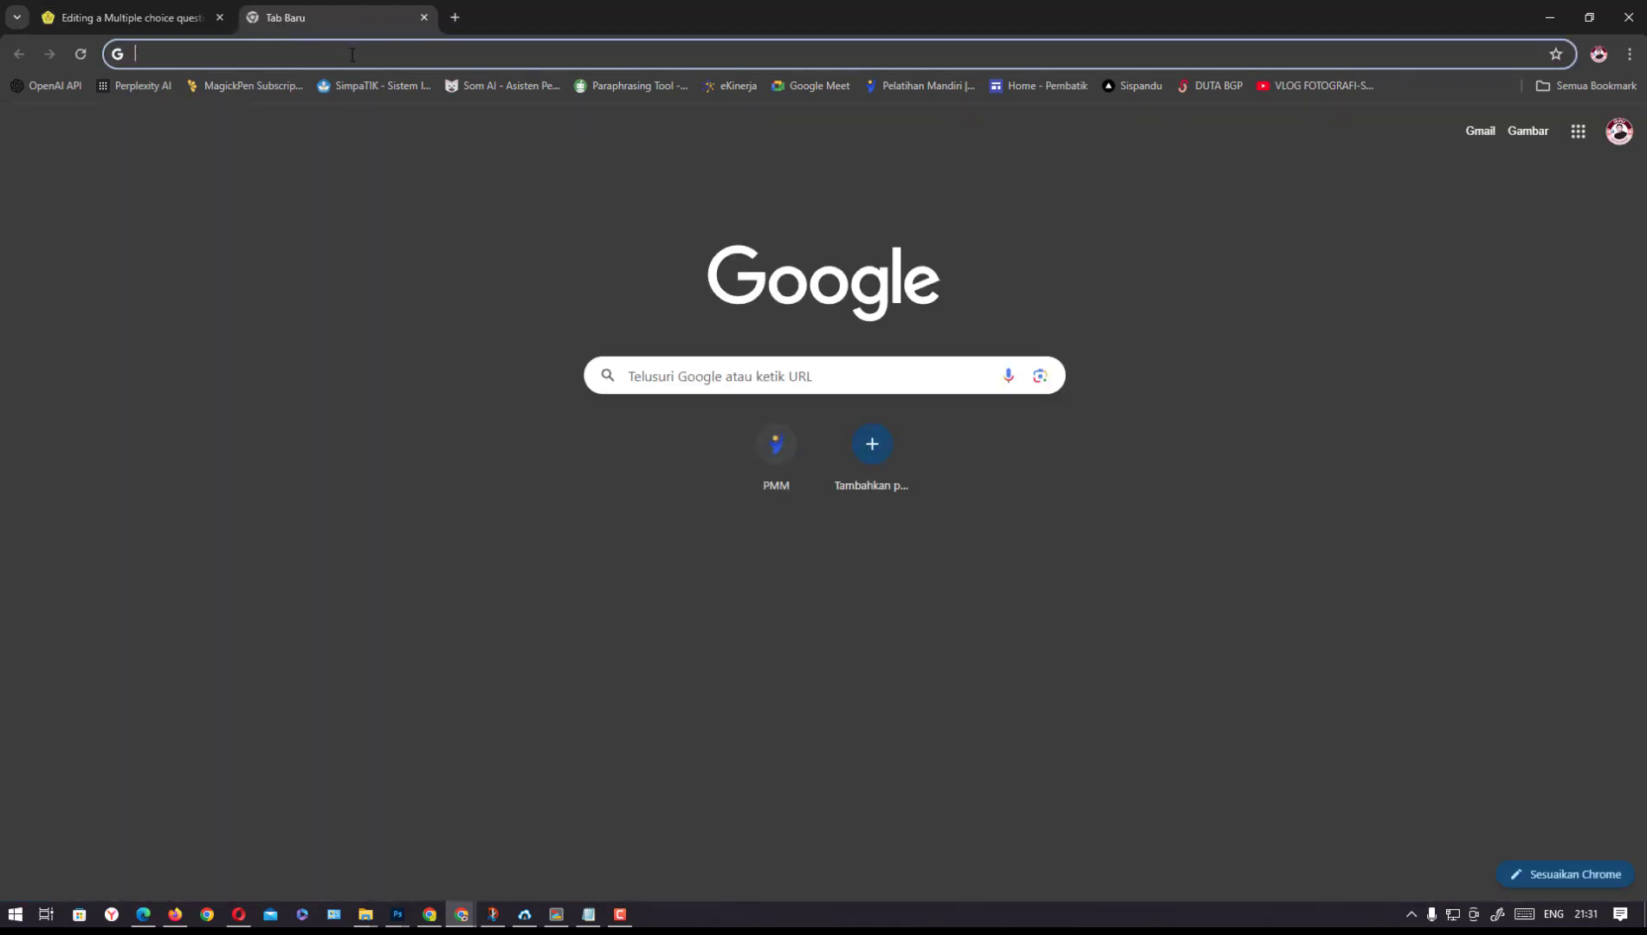
pyautogui.write('keb')
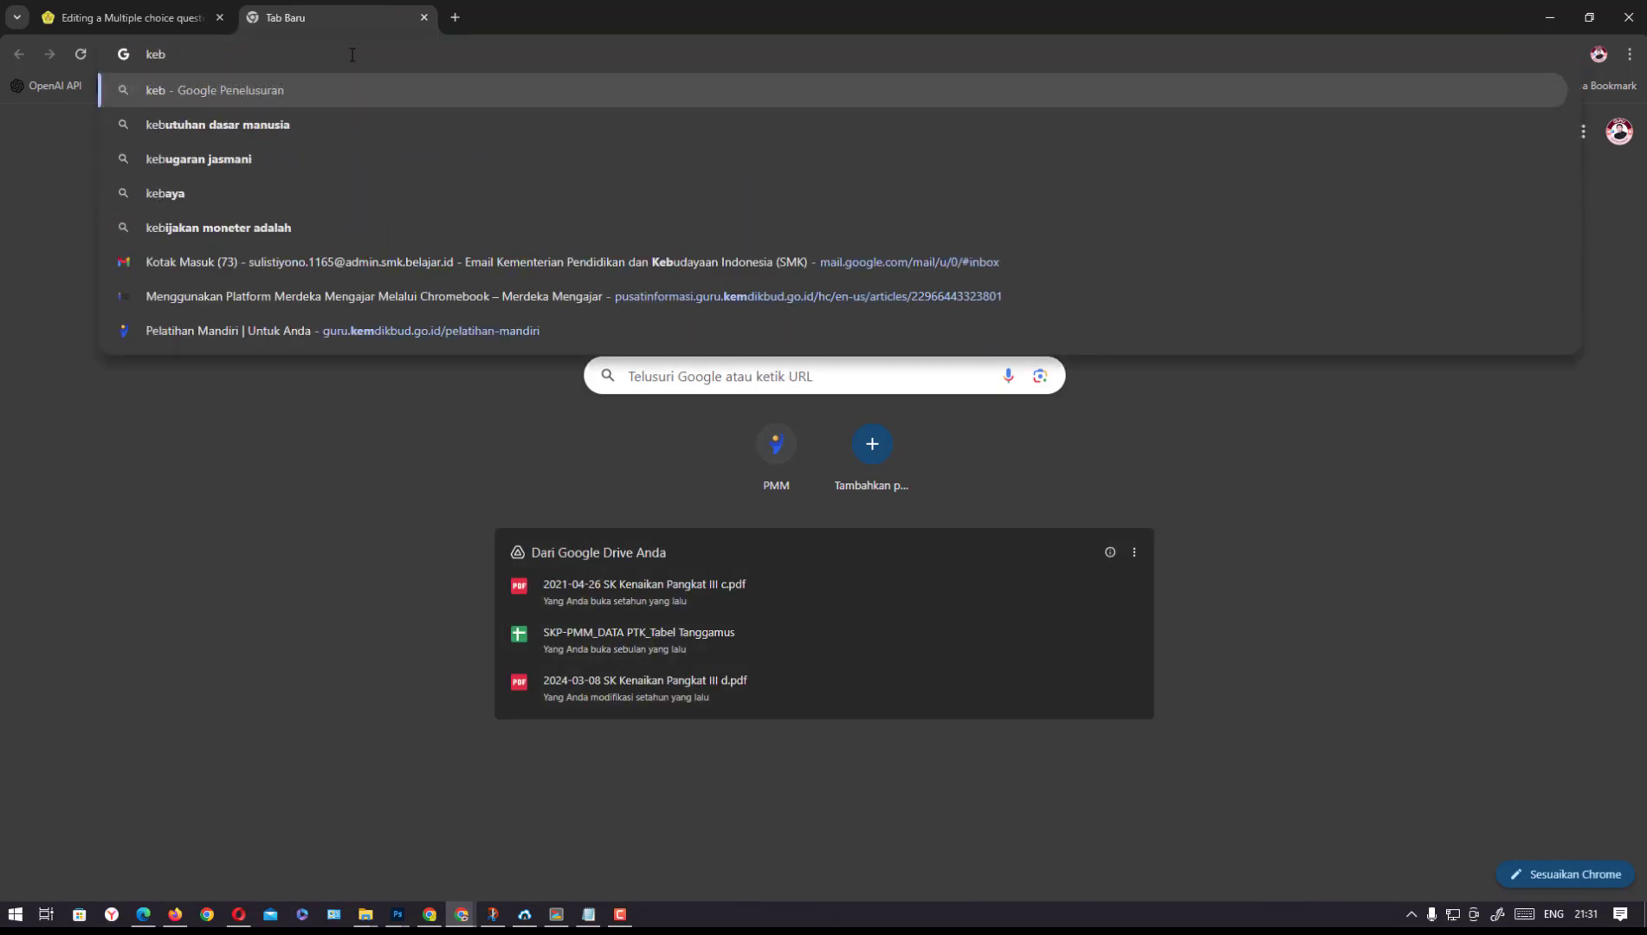
pyautogui.press('BackSpace')
pyautogui.write('yboard')
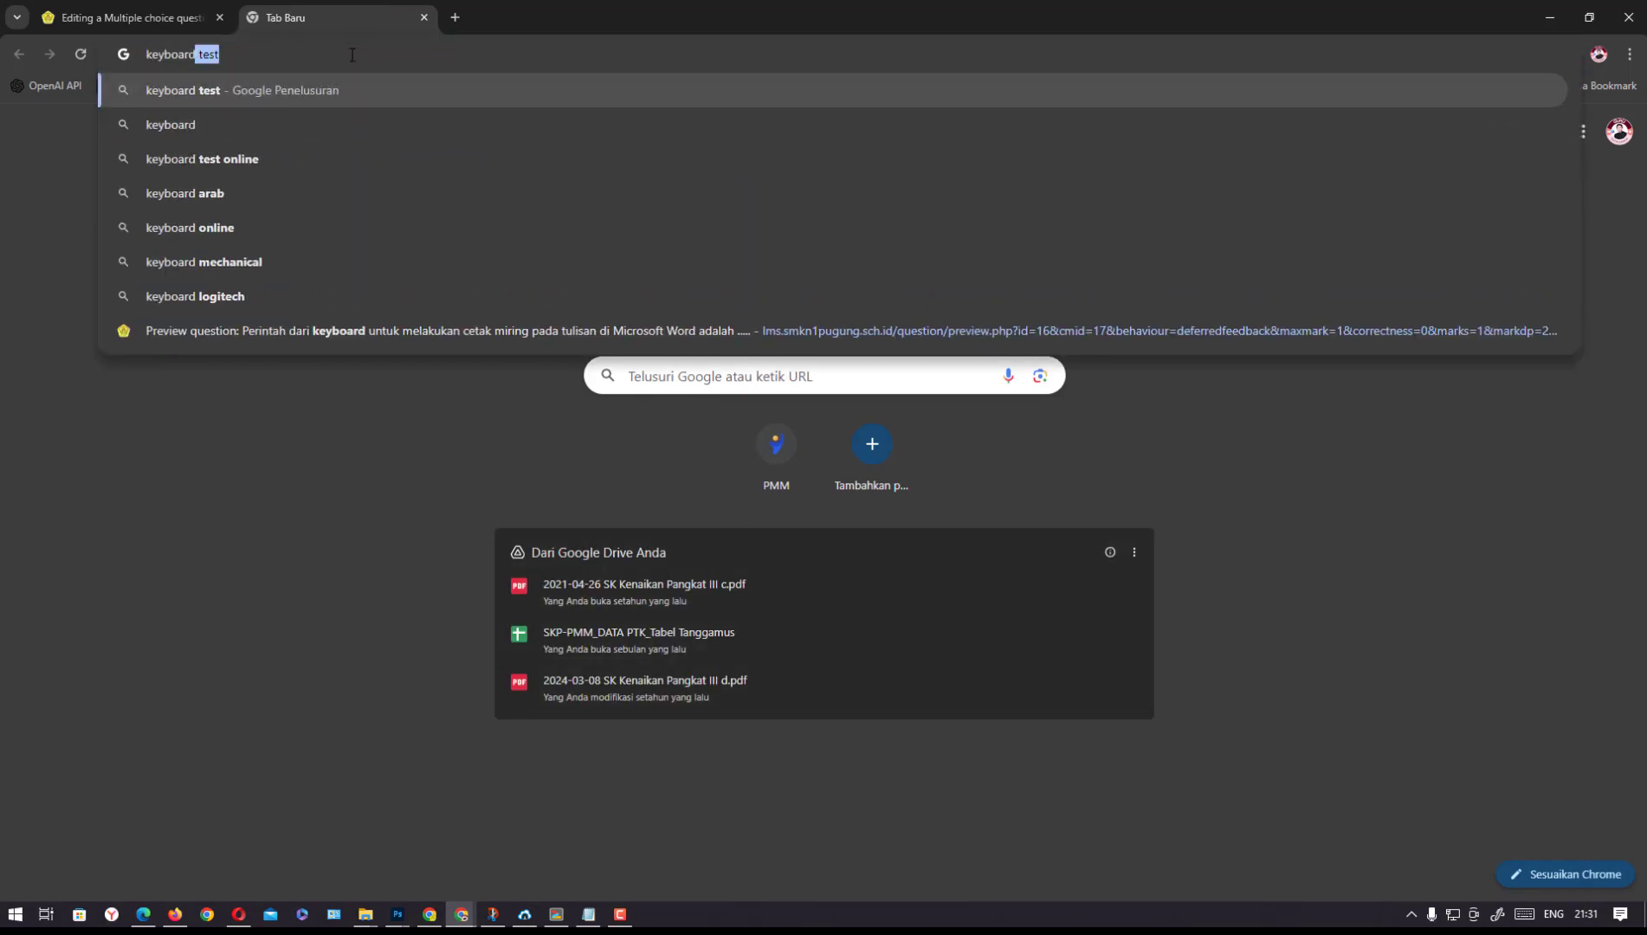
pyautogui.press('Return')
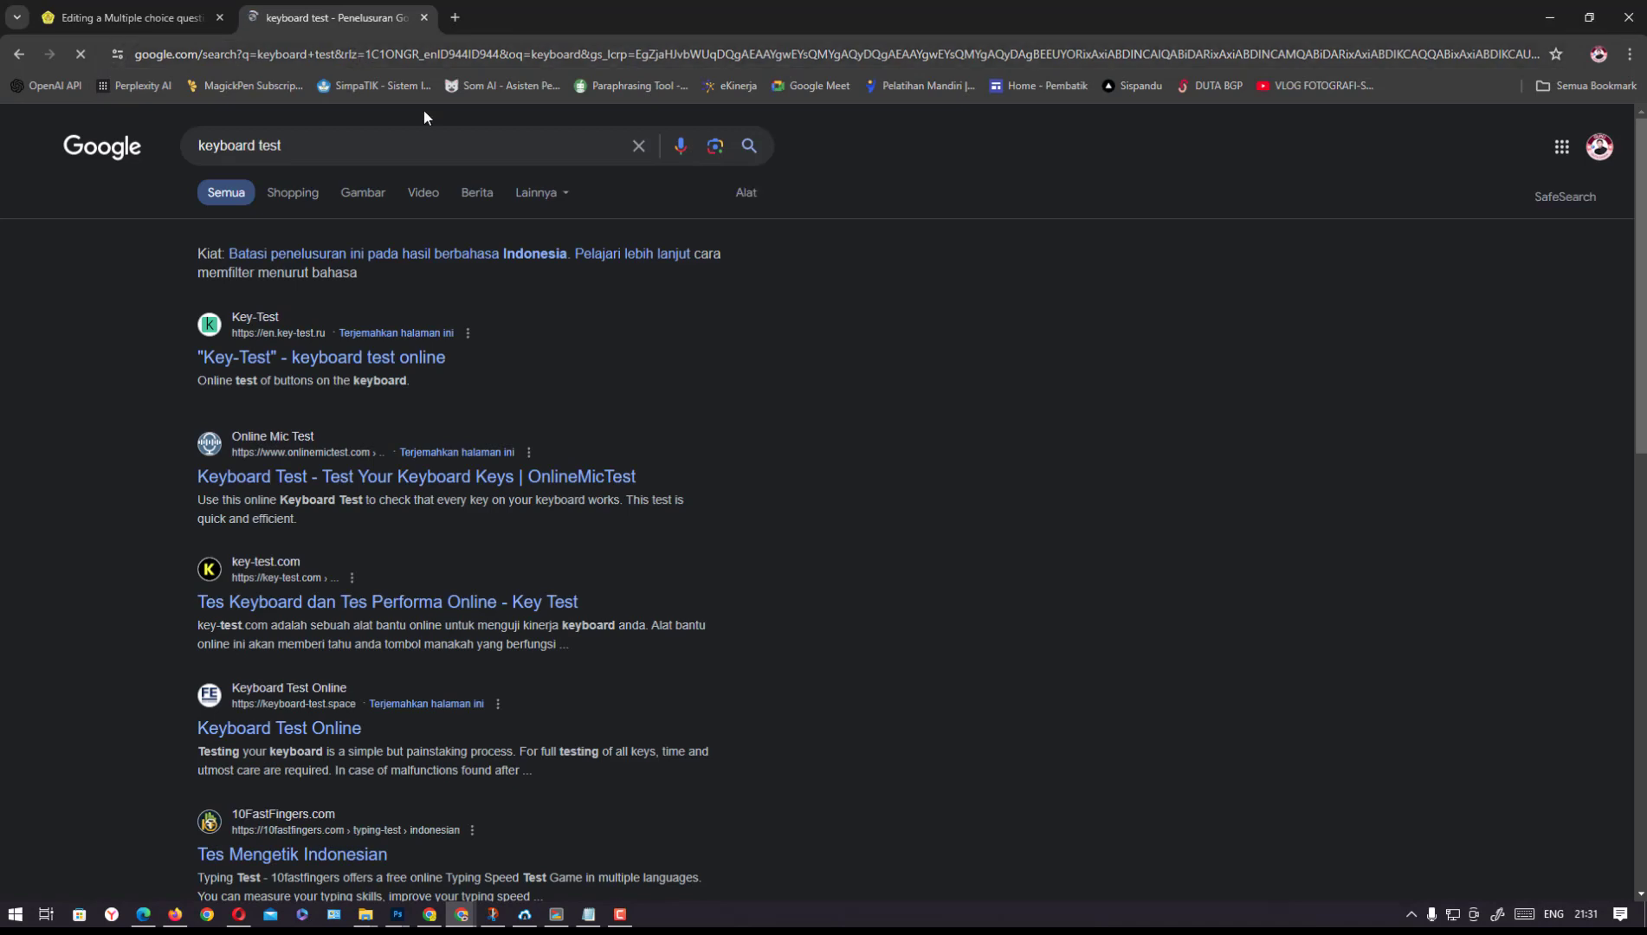
pyautogui.click(365, 195)
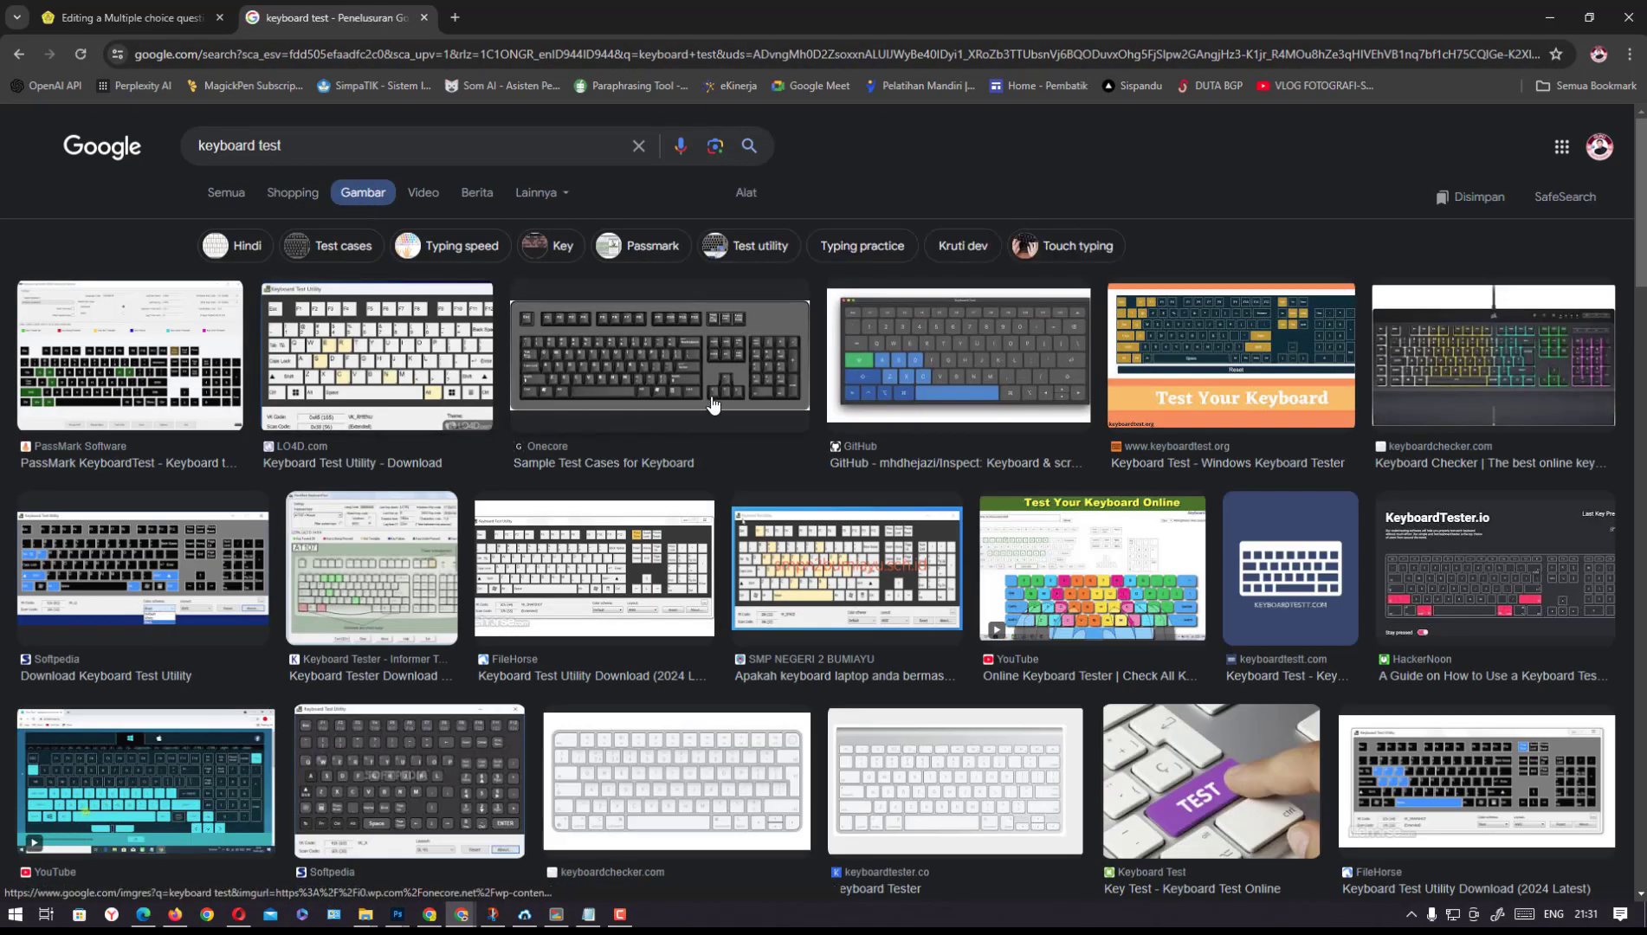
# Save the white keyboard image from keyboardchecker.com as "keyboard" in the Pictures folder and return to the LMS question form
pyautogui.rightClick(680, 779)
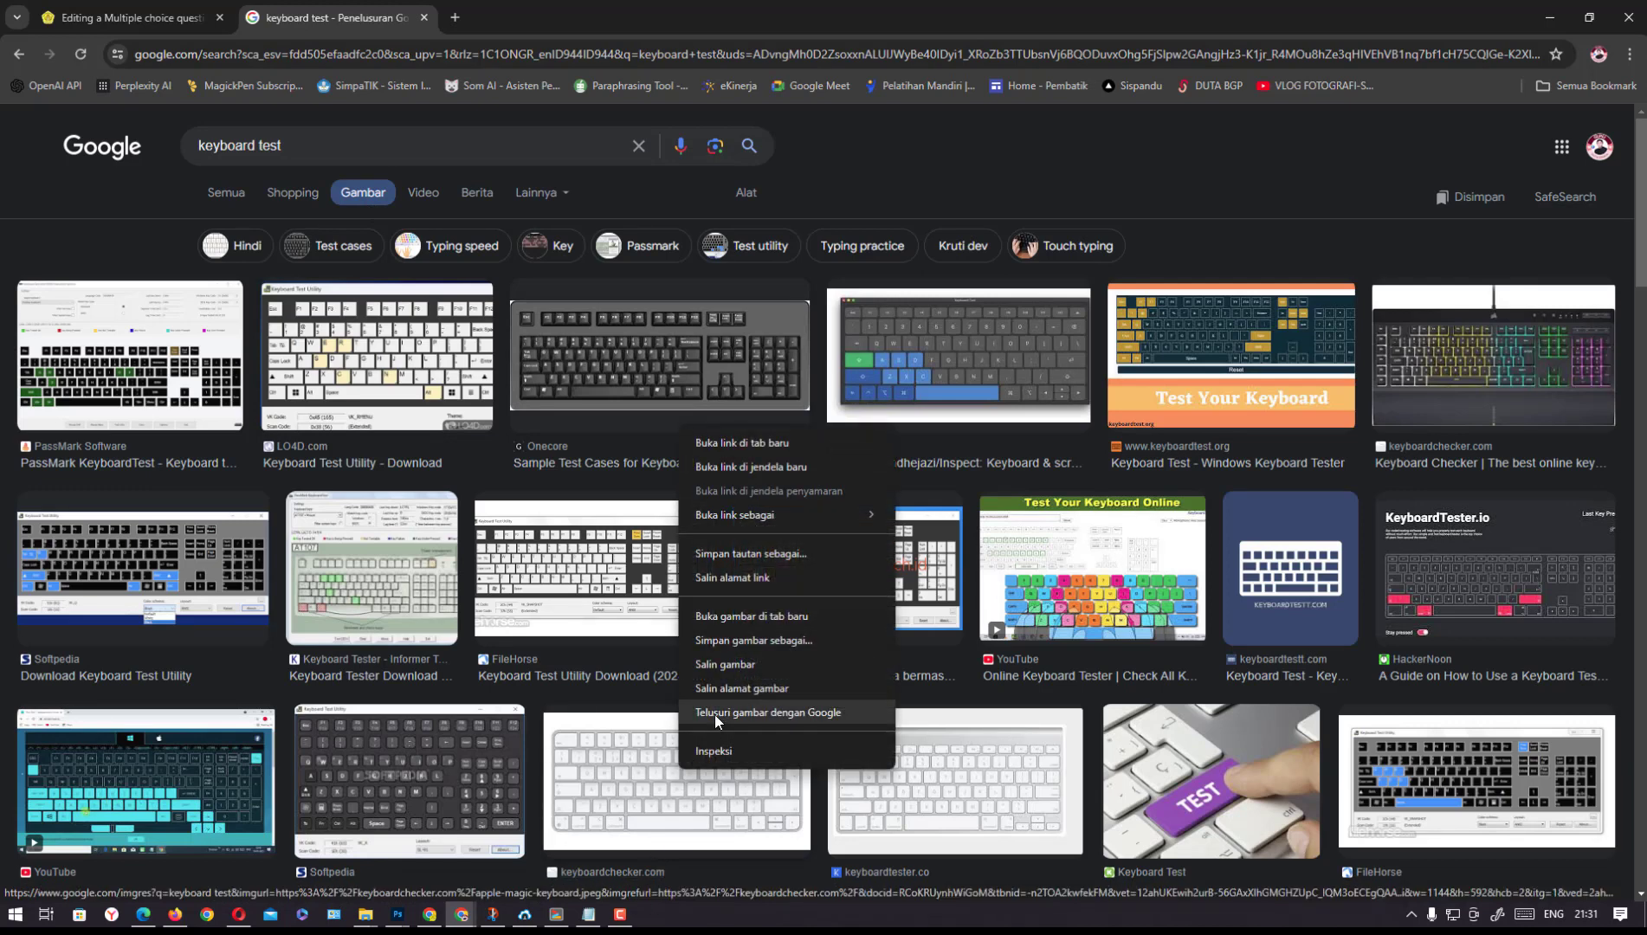
pyautogui.click(729, 640)
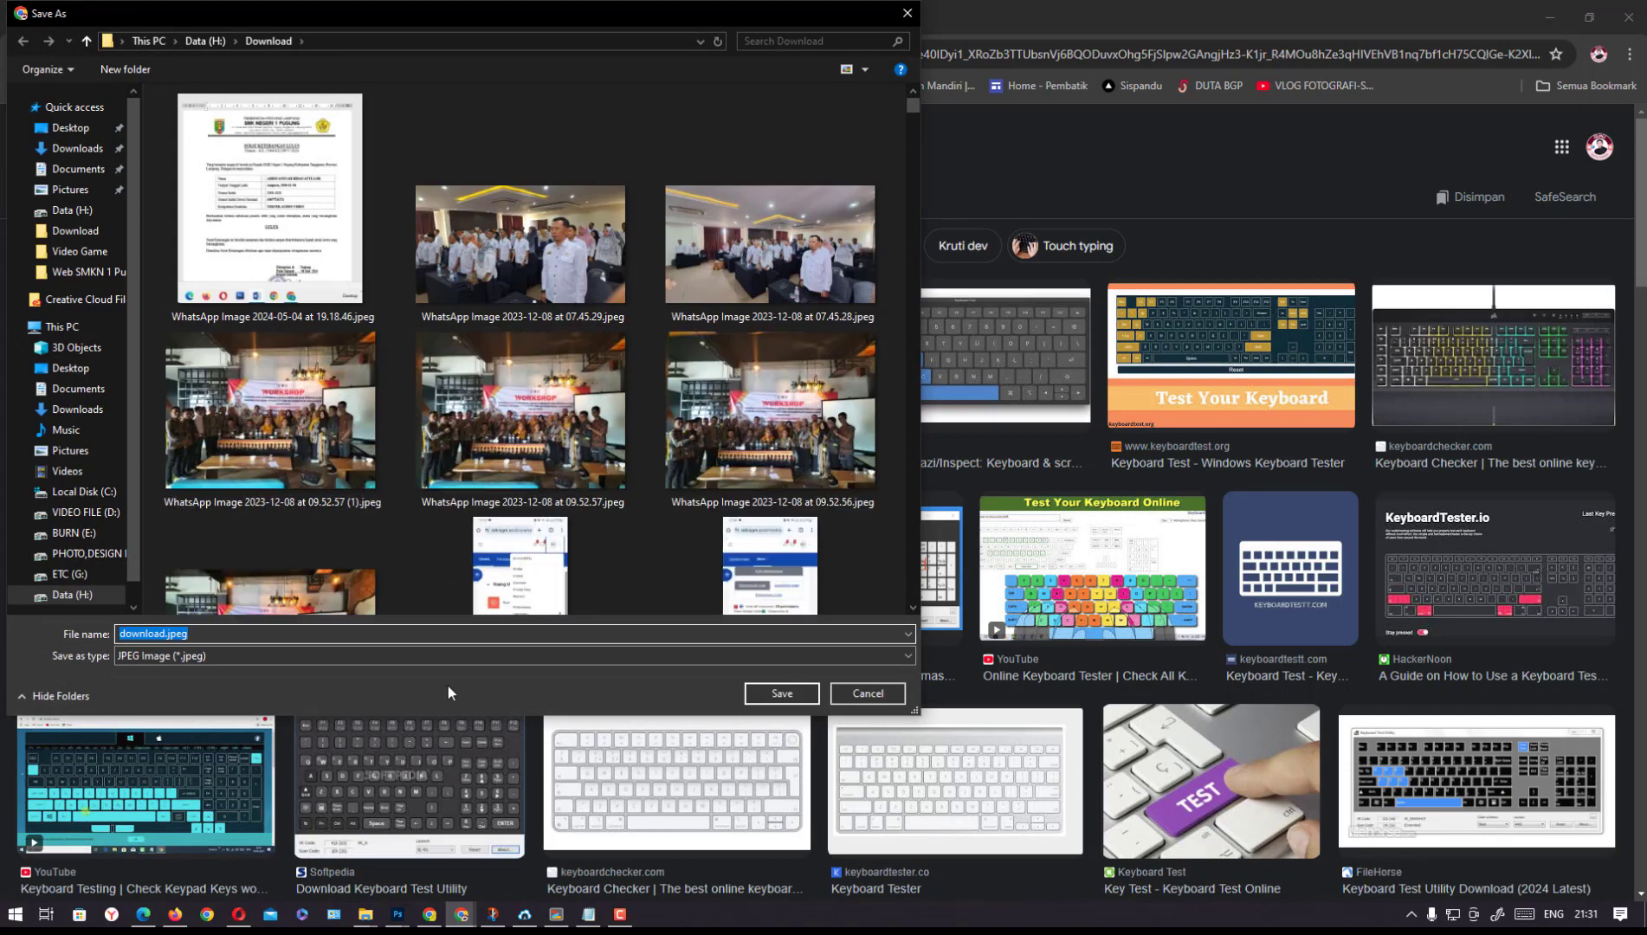
pyautogui.click(79, 195)
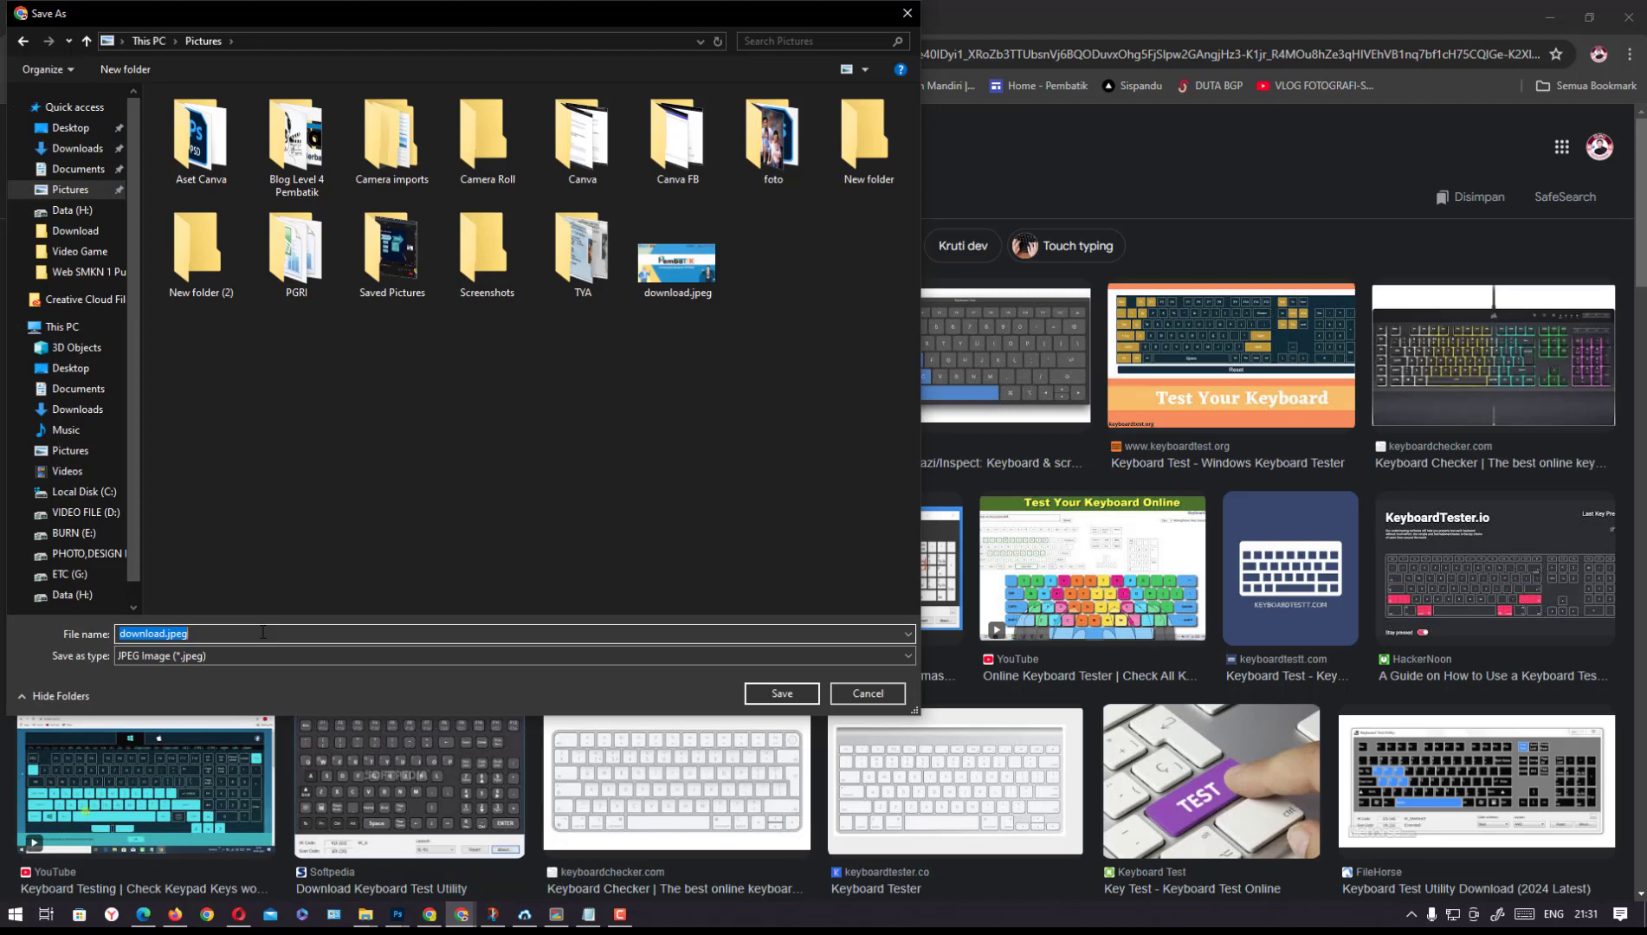
pyautogui.write('keyboard')
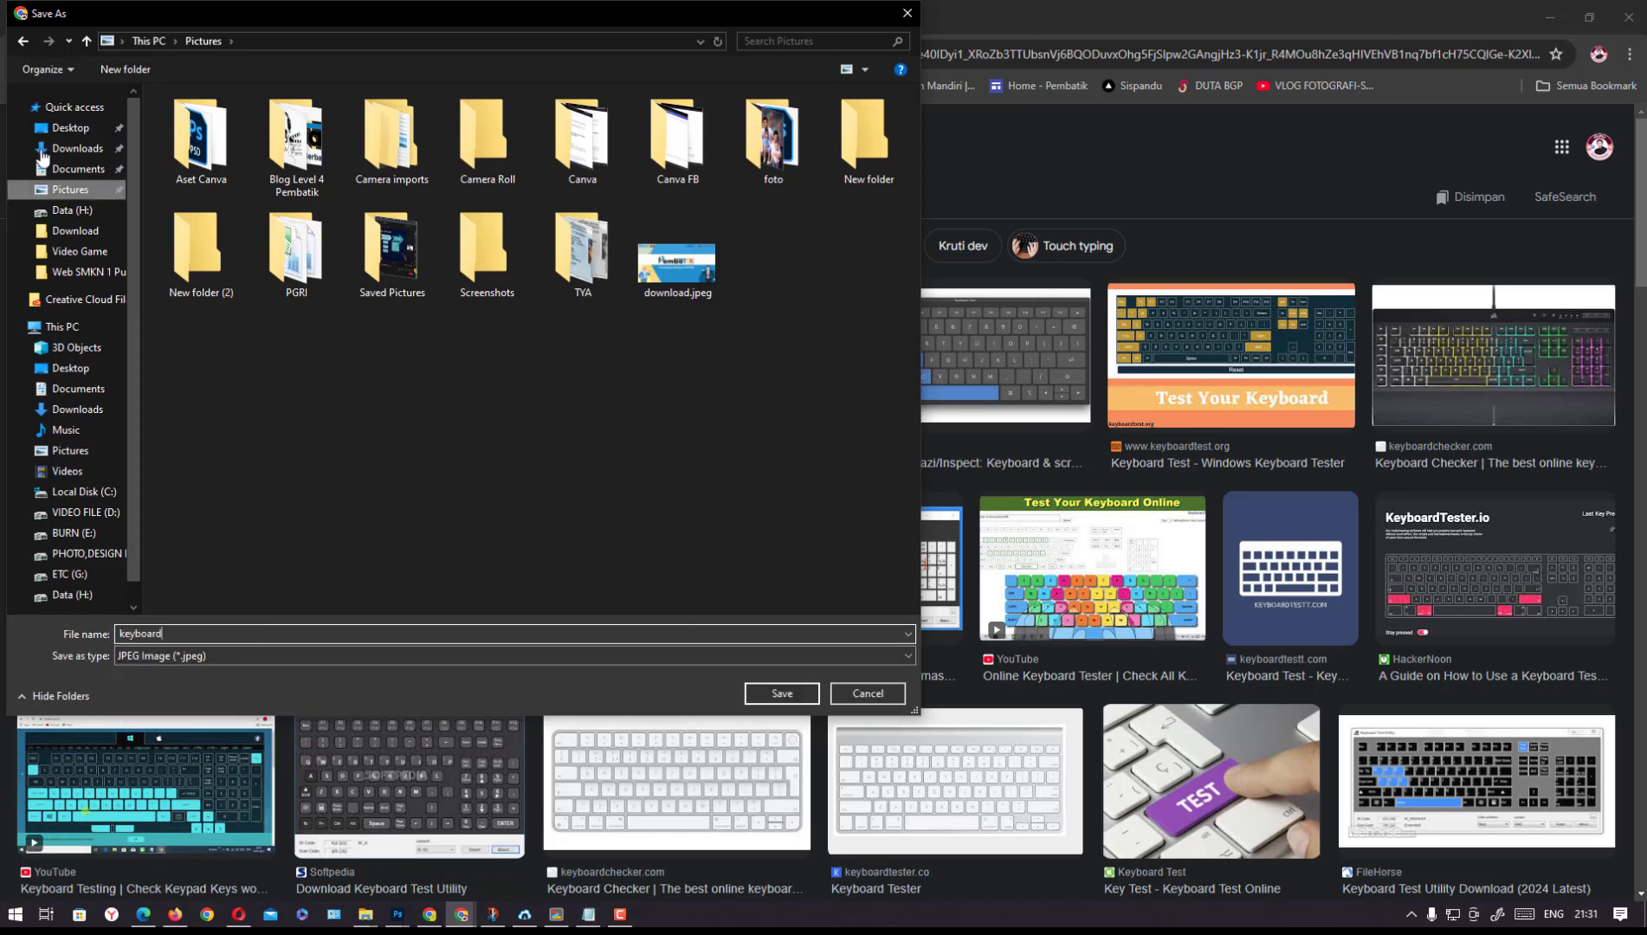
pyautogui.press('Return')
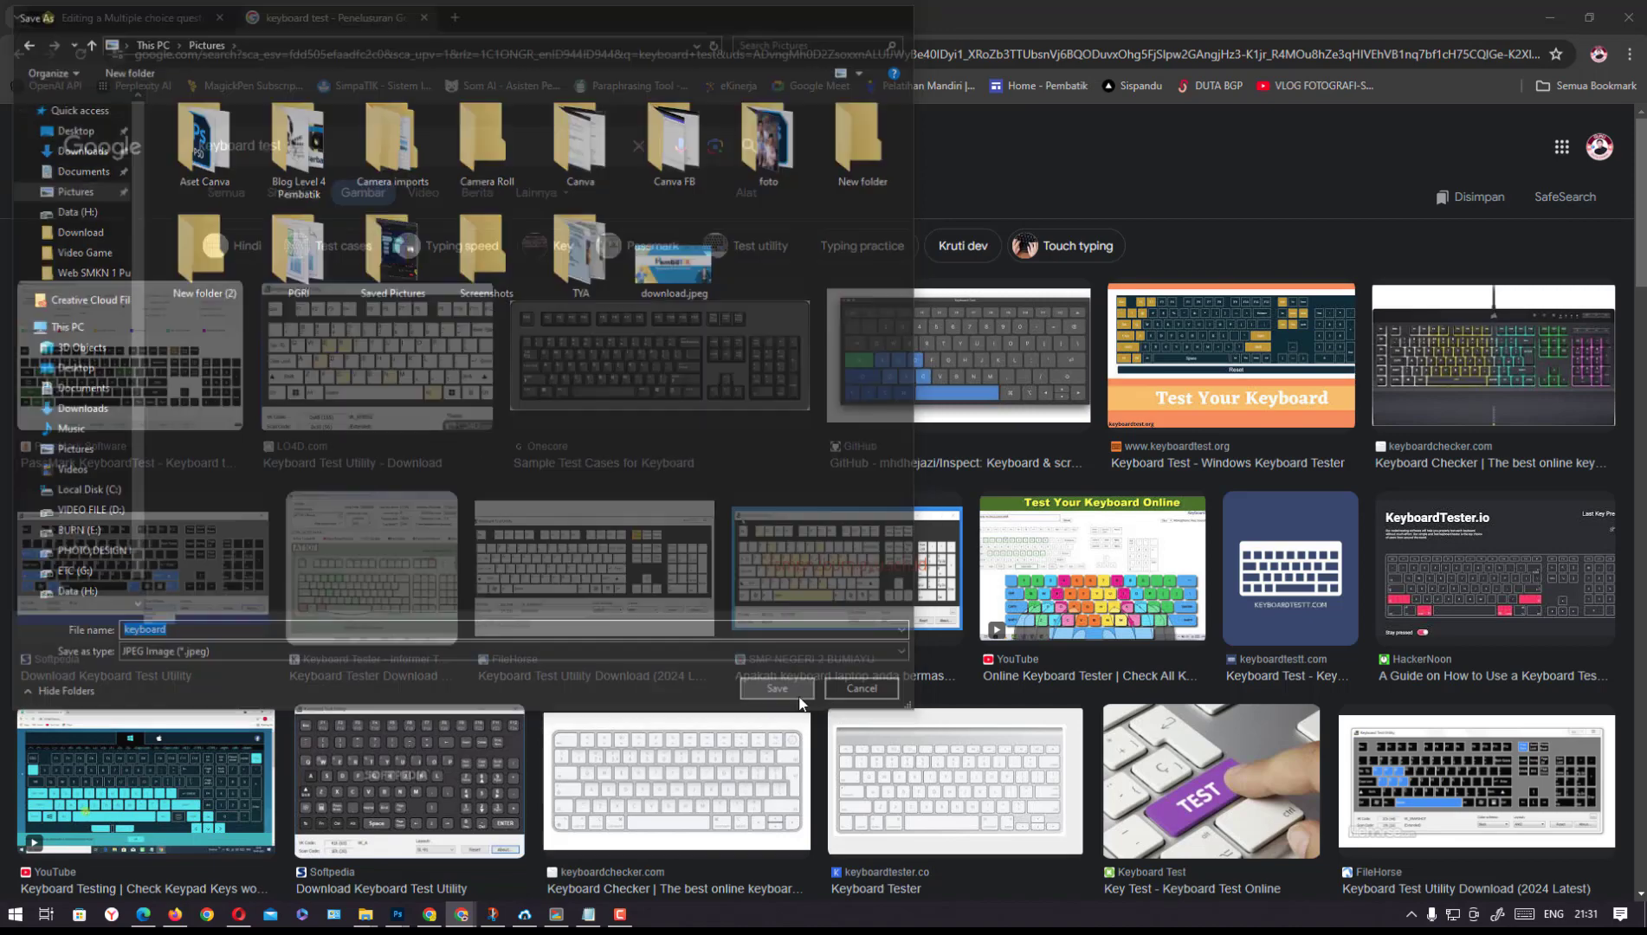
pyautogui.moveTo(462, 916)
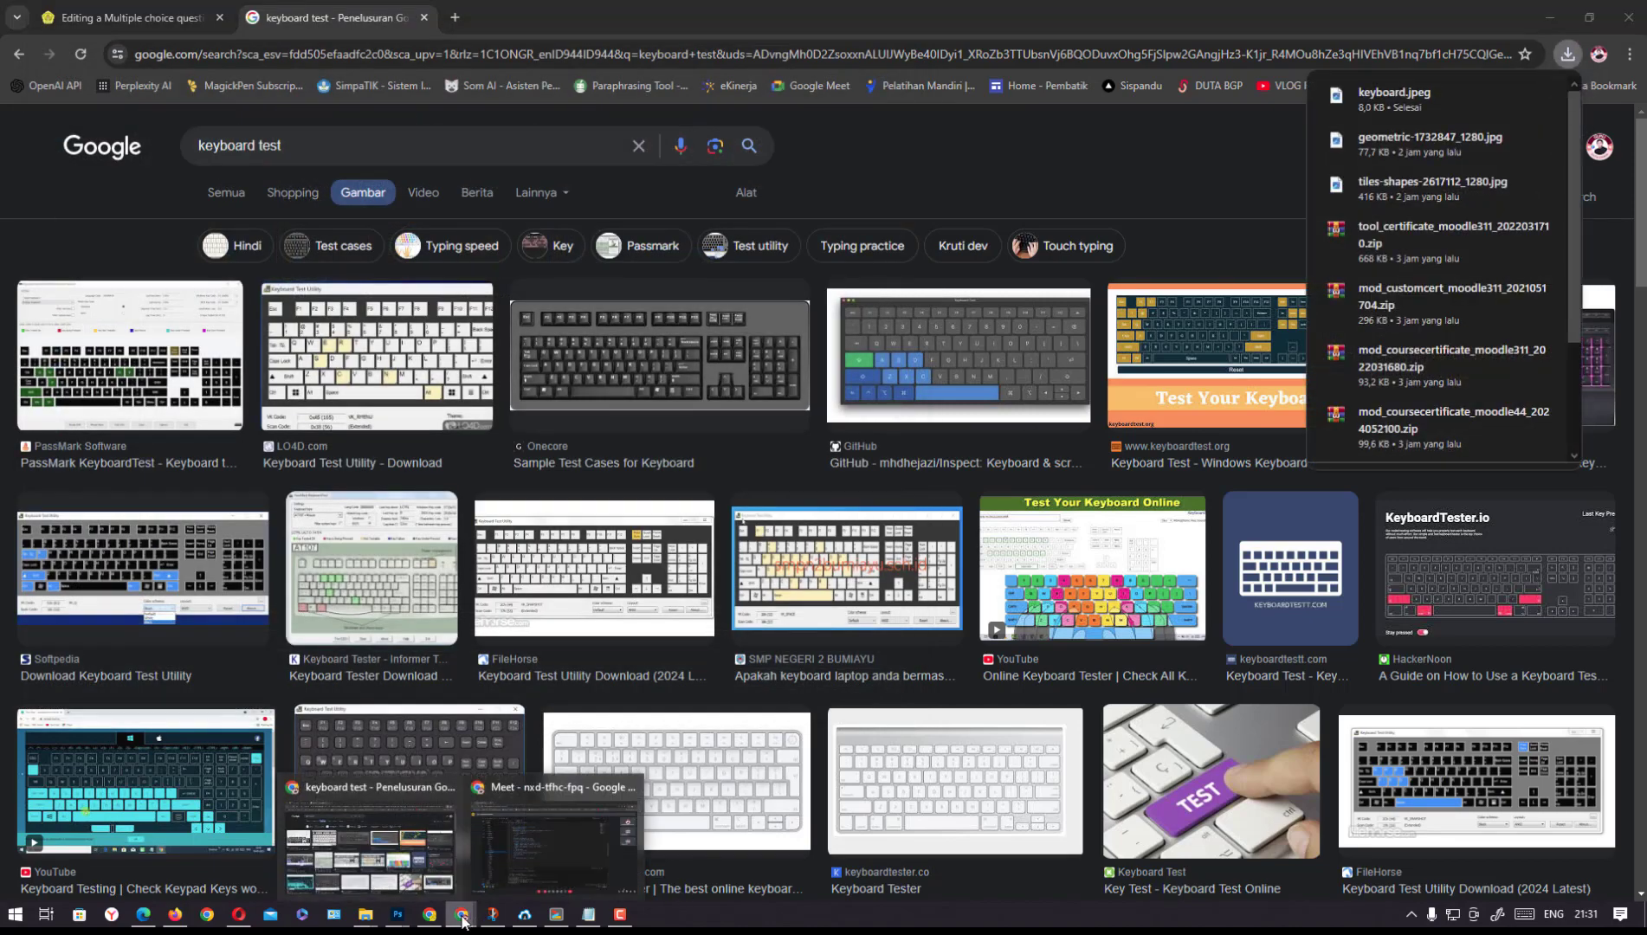
pyautogui.click(381, 781)
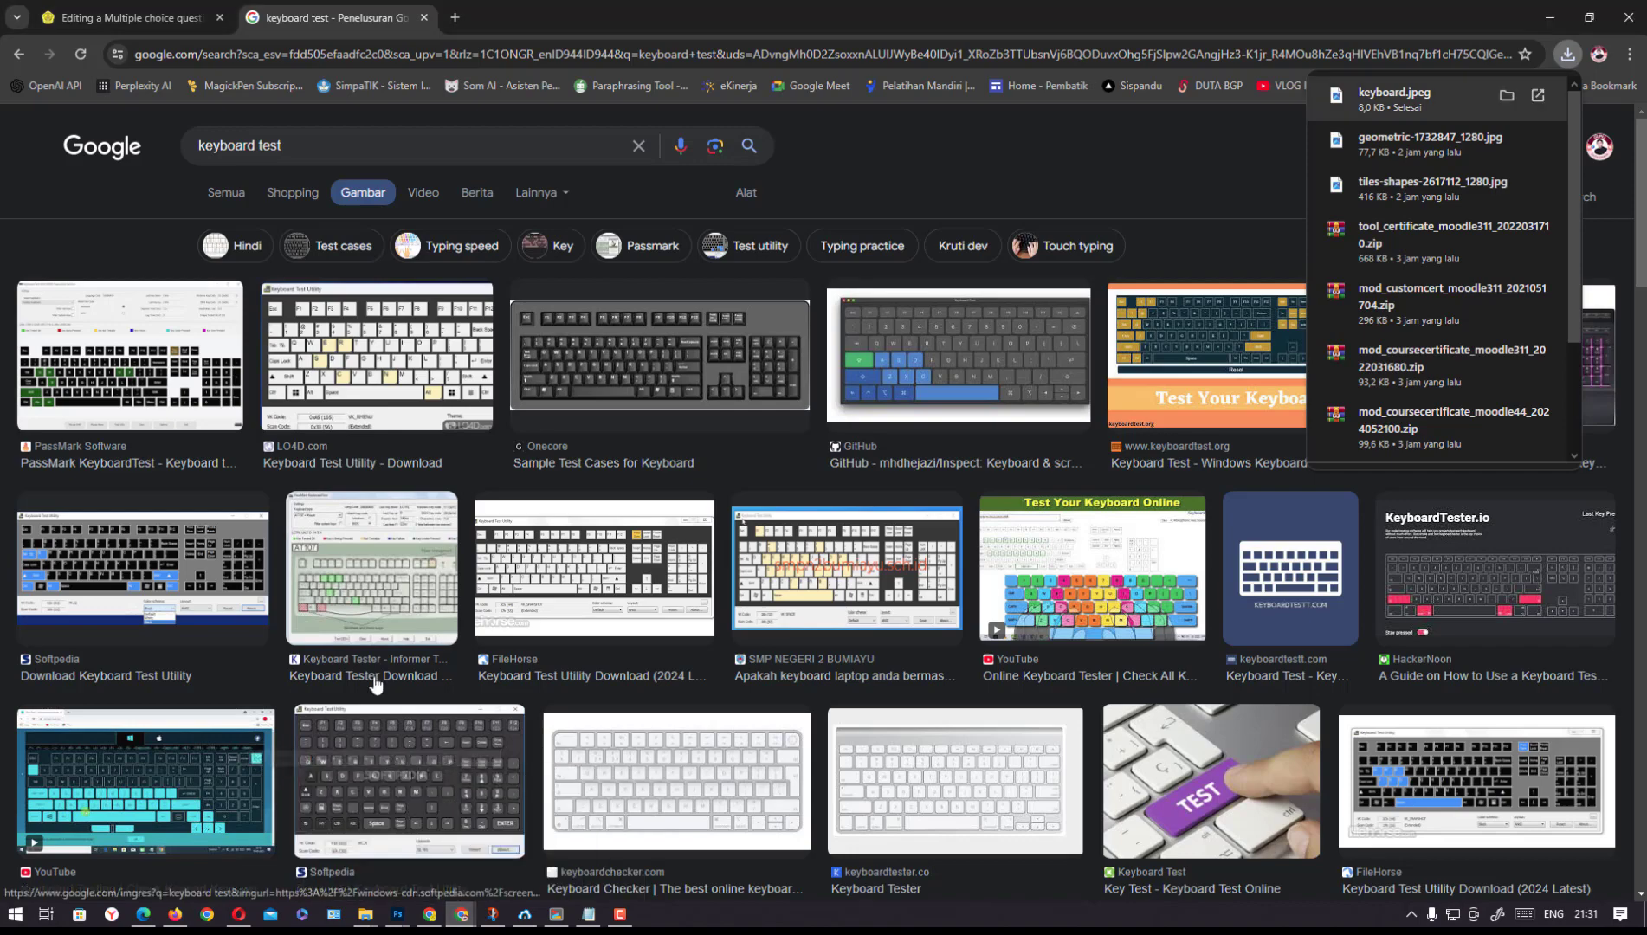
pyautogui.click(137, 26)
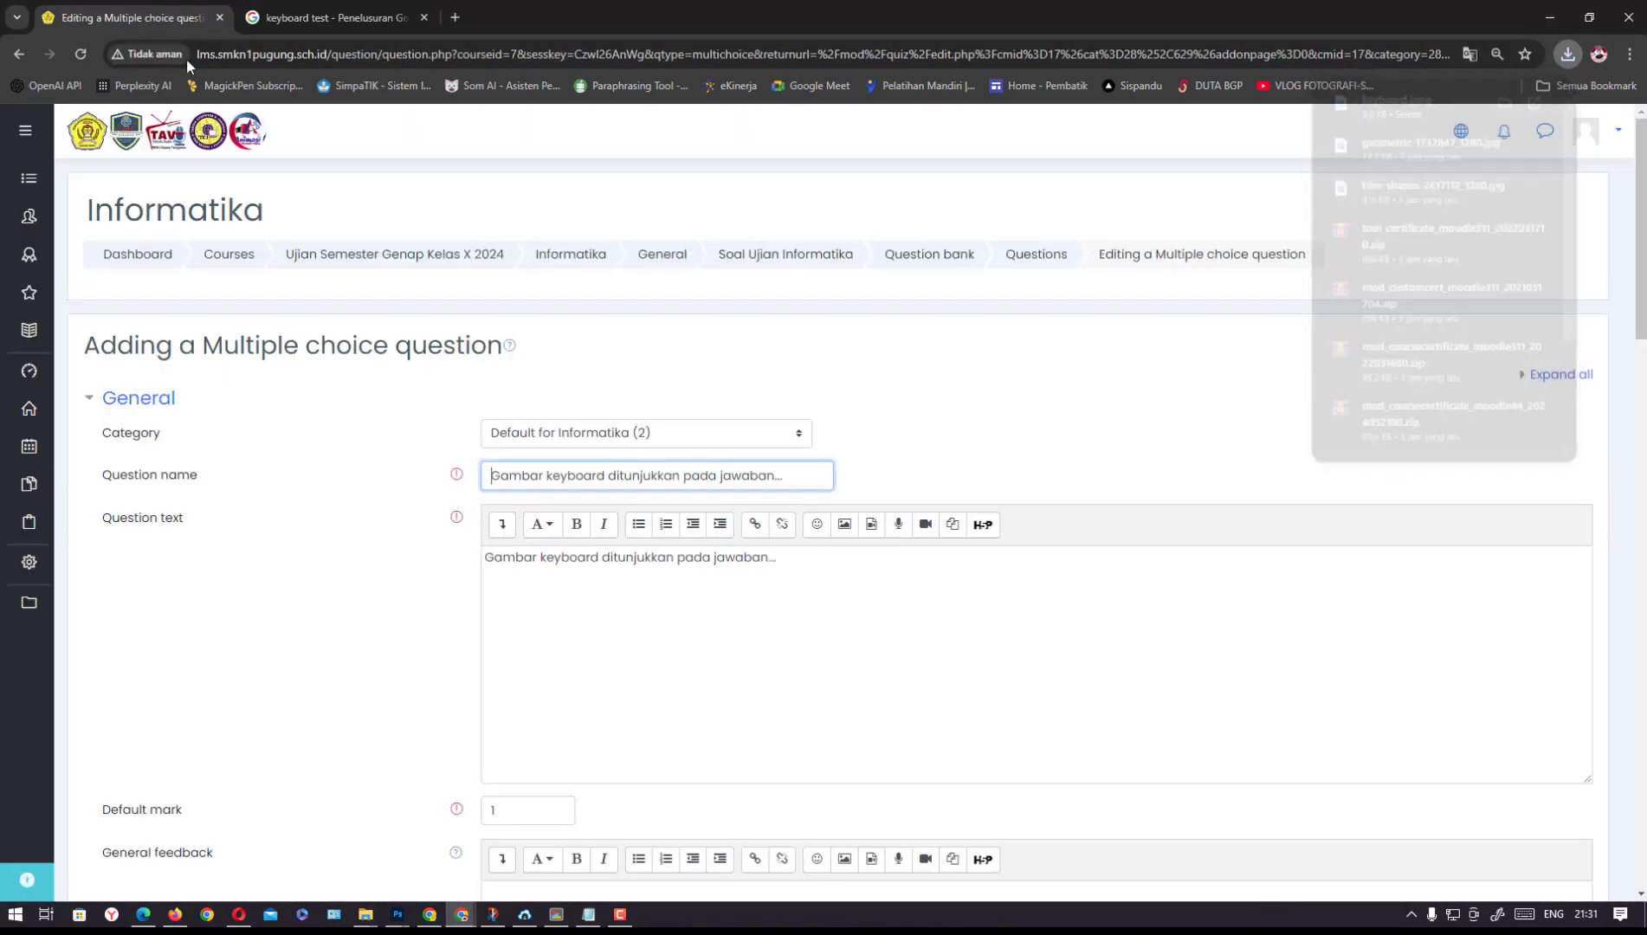
# Upload keyboard.jpeg from the Pictures folder as the image for the Choice 1 answer
pyautogui.click(581, 625)
pyautogui.scroll(-7, 858, 498)
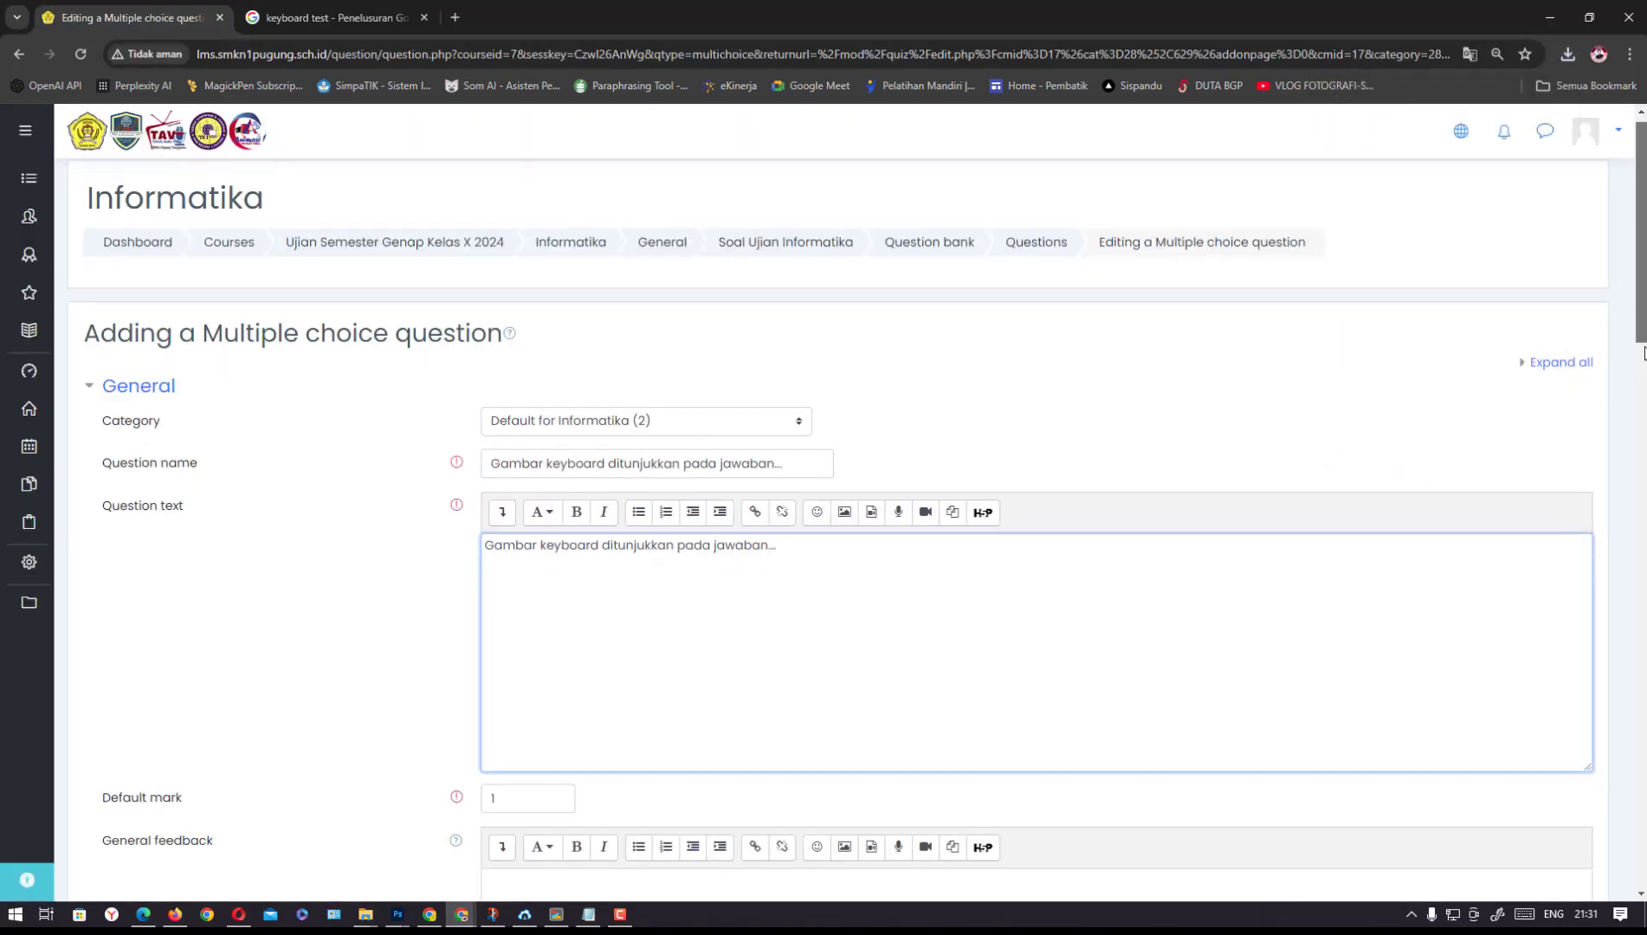
pyautogui.scroll(-3, 455, 471)
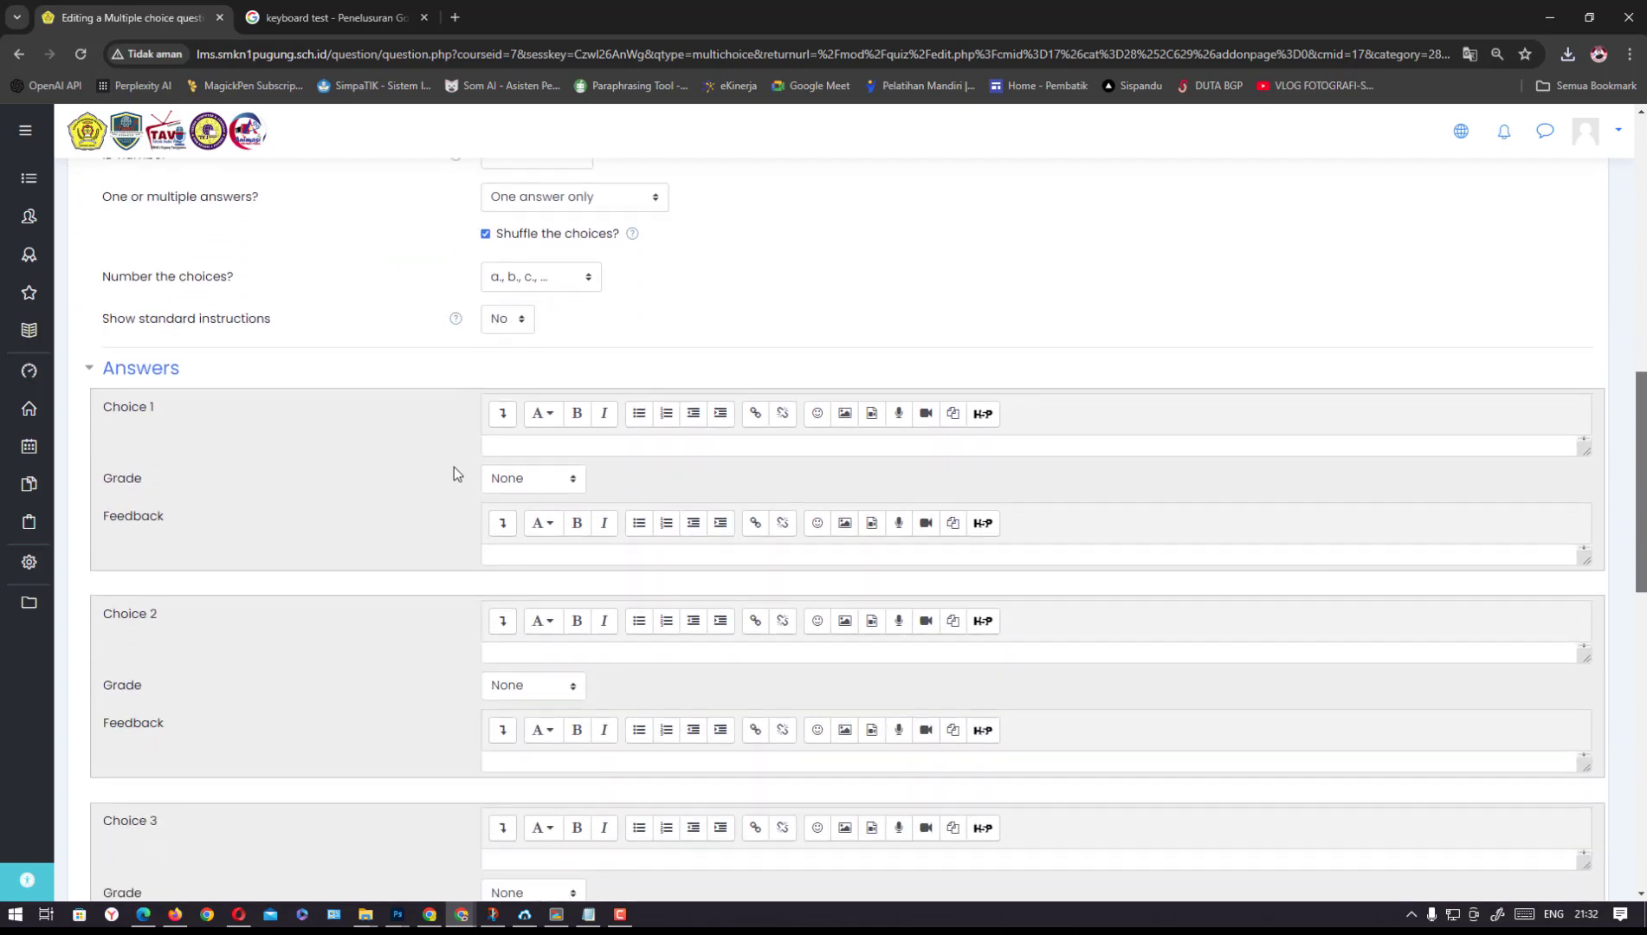
pyautogui.click(533, 447)
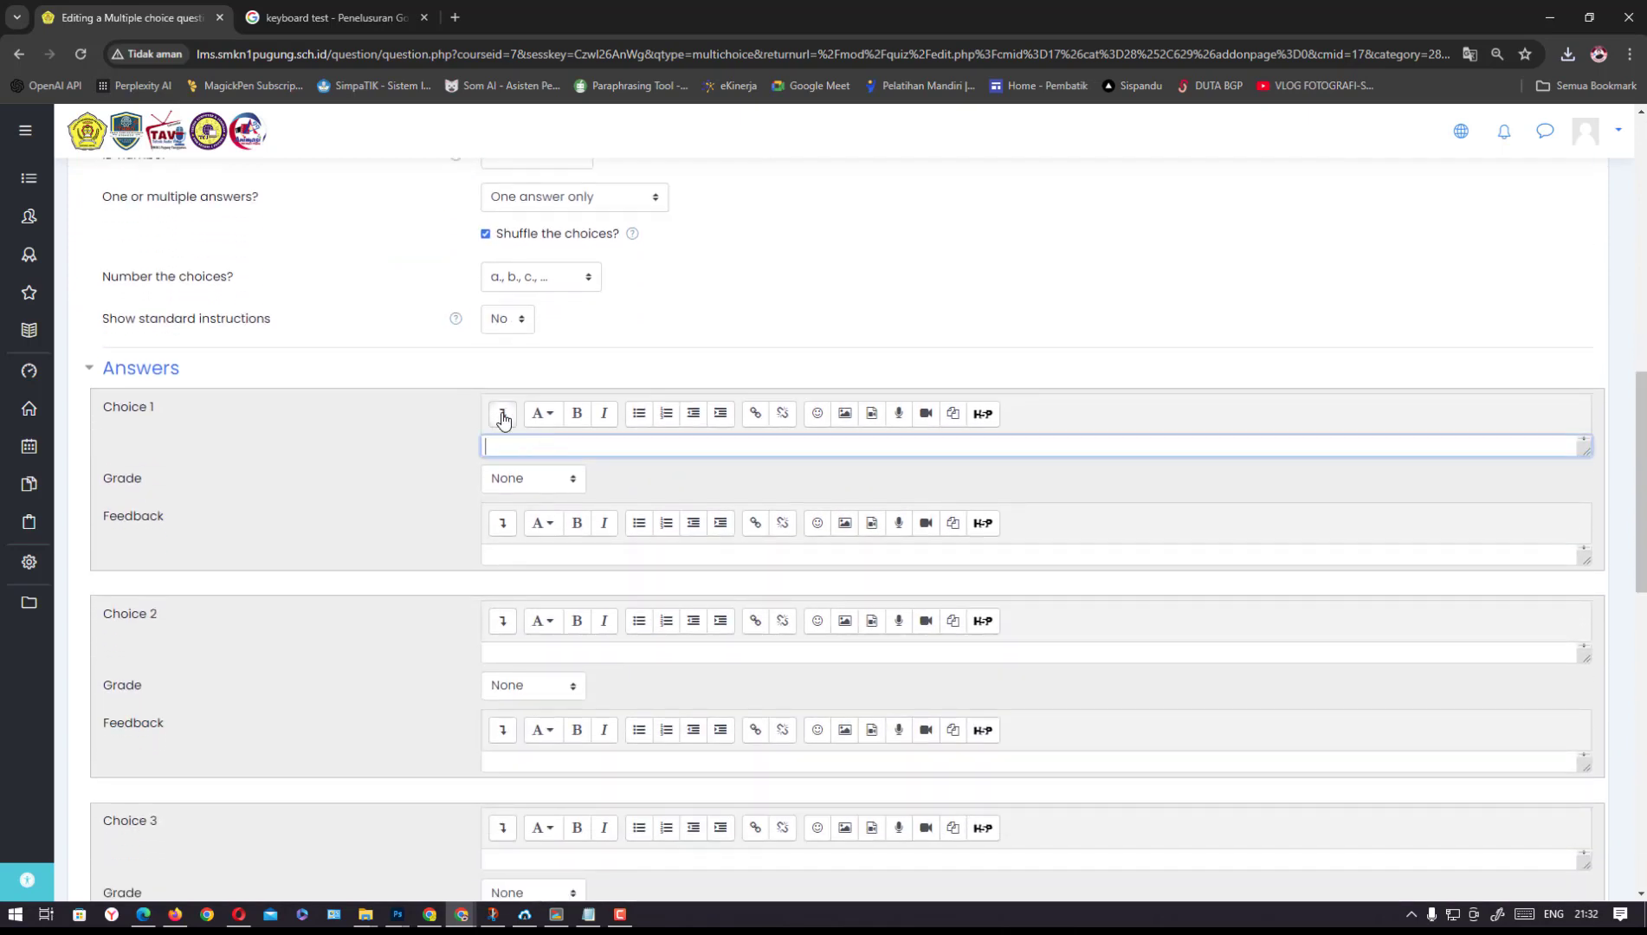
pyautogui.click(848, 423)
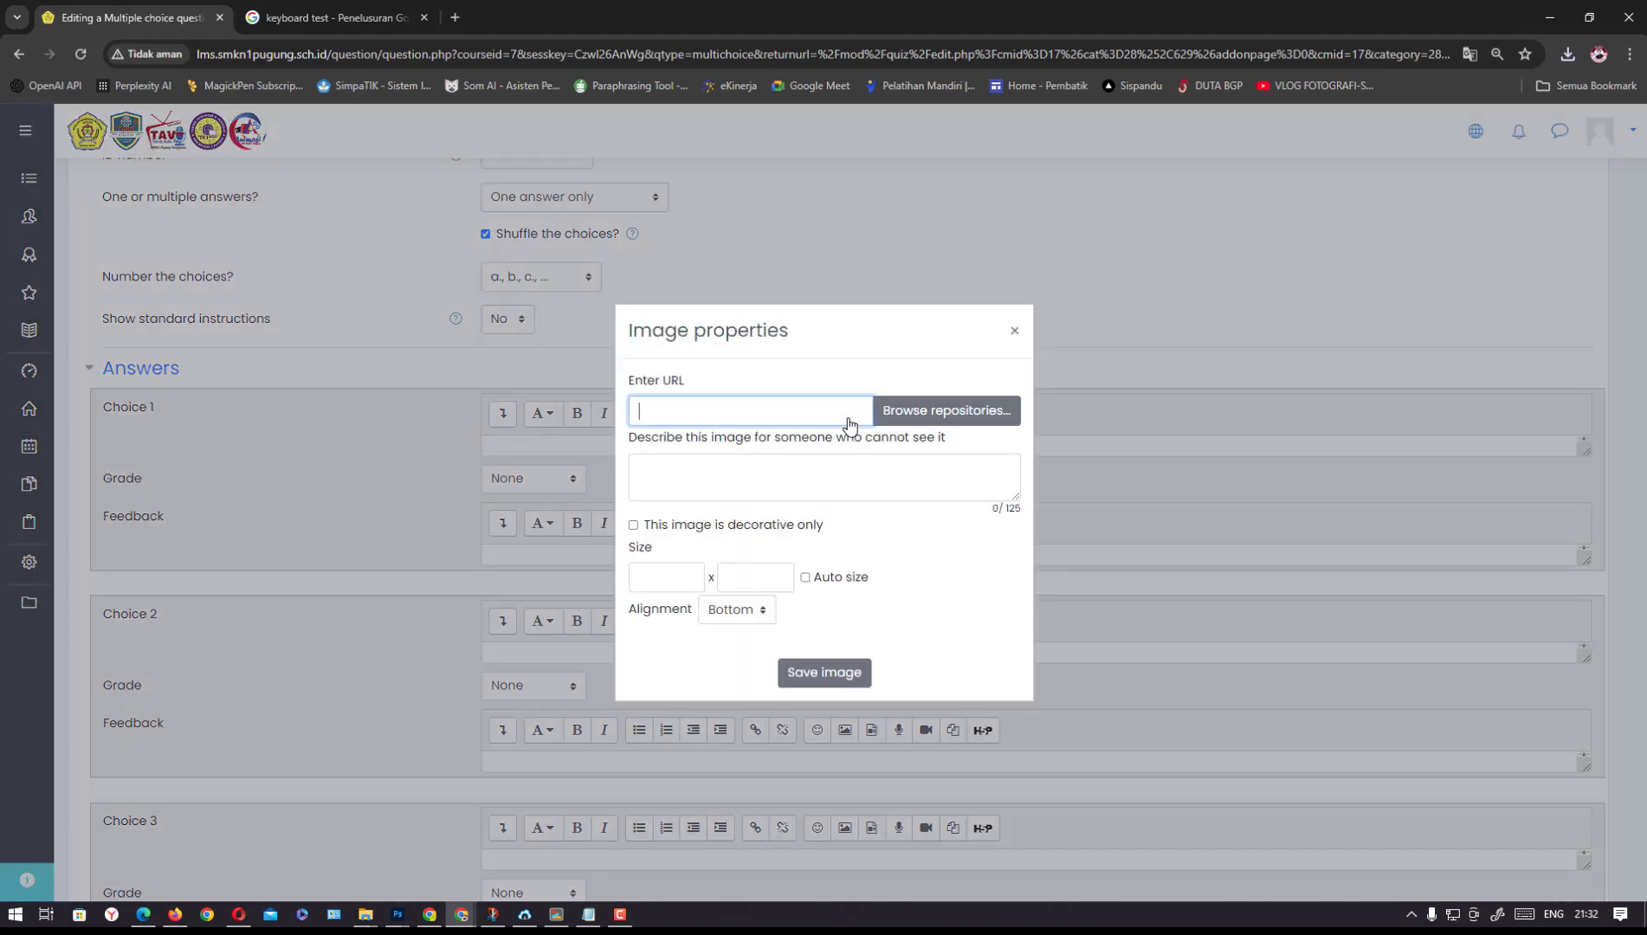
pyautogui.click(906, 419)
pyautogui.click(719, 443)
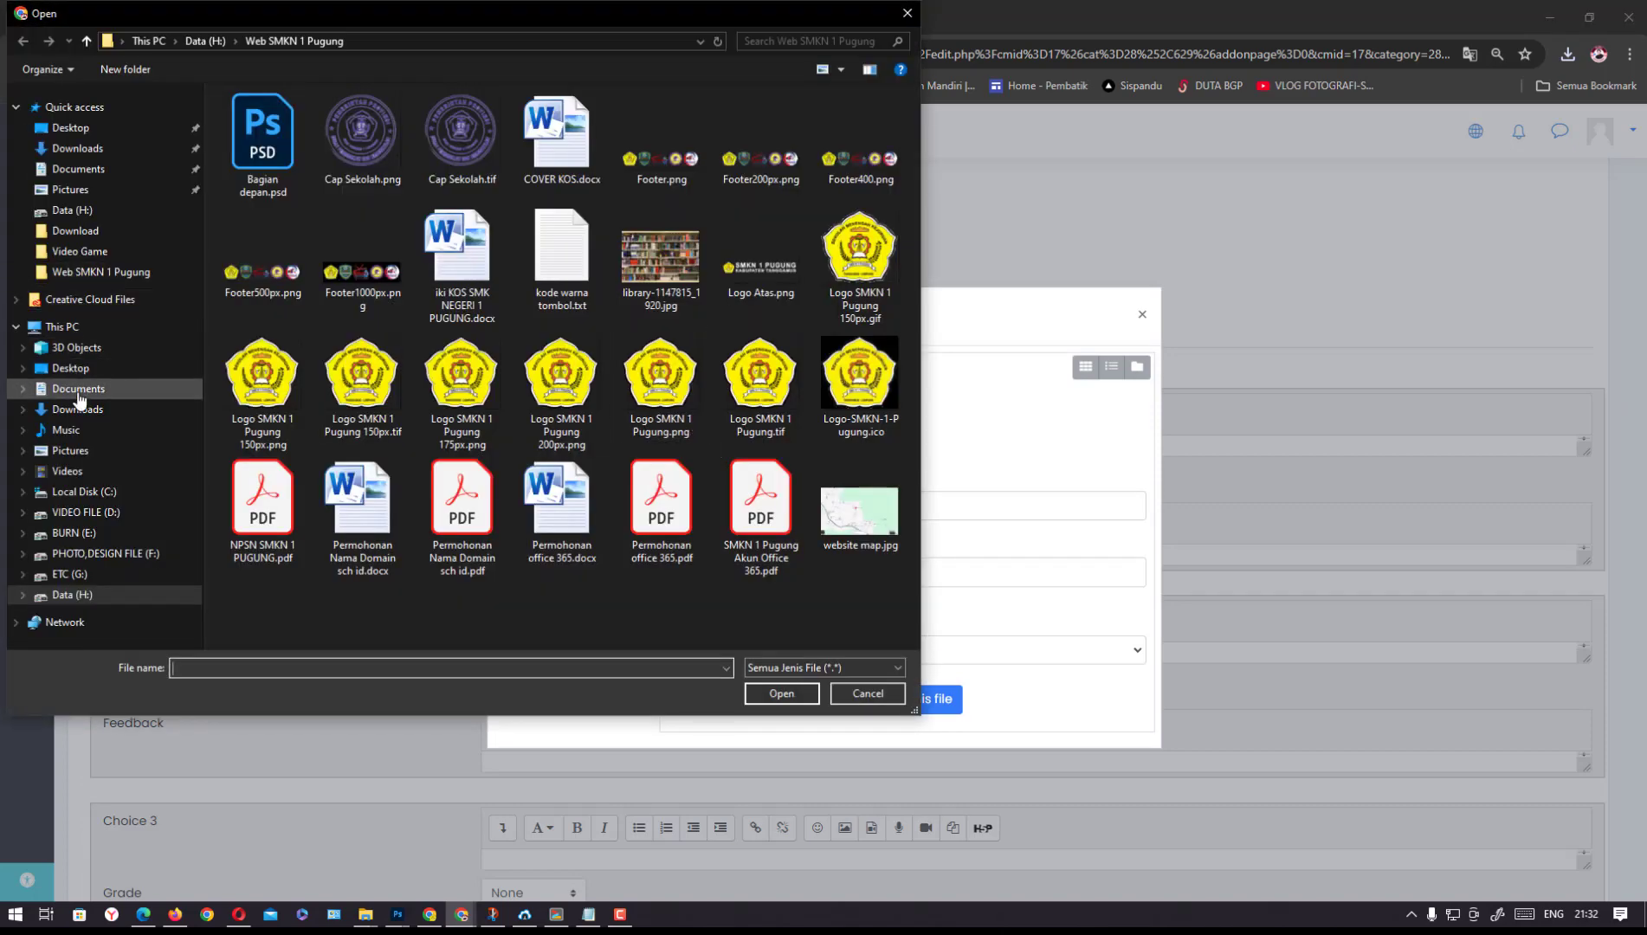
pyautogui.click(70, 455)
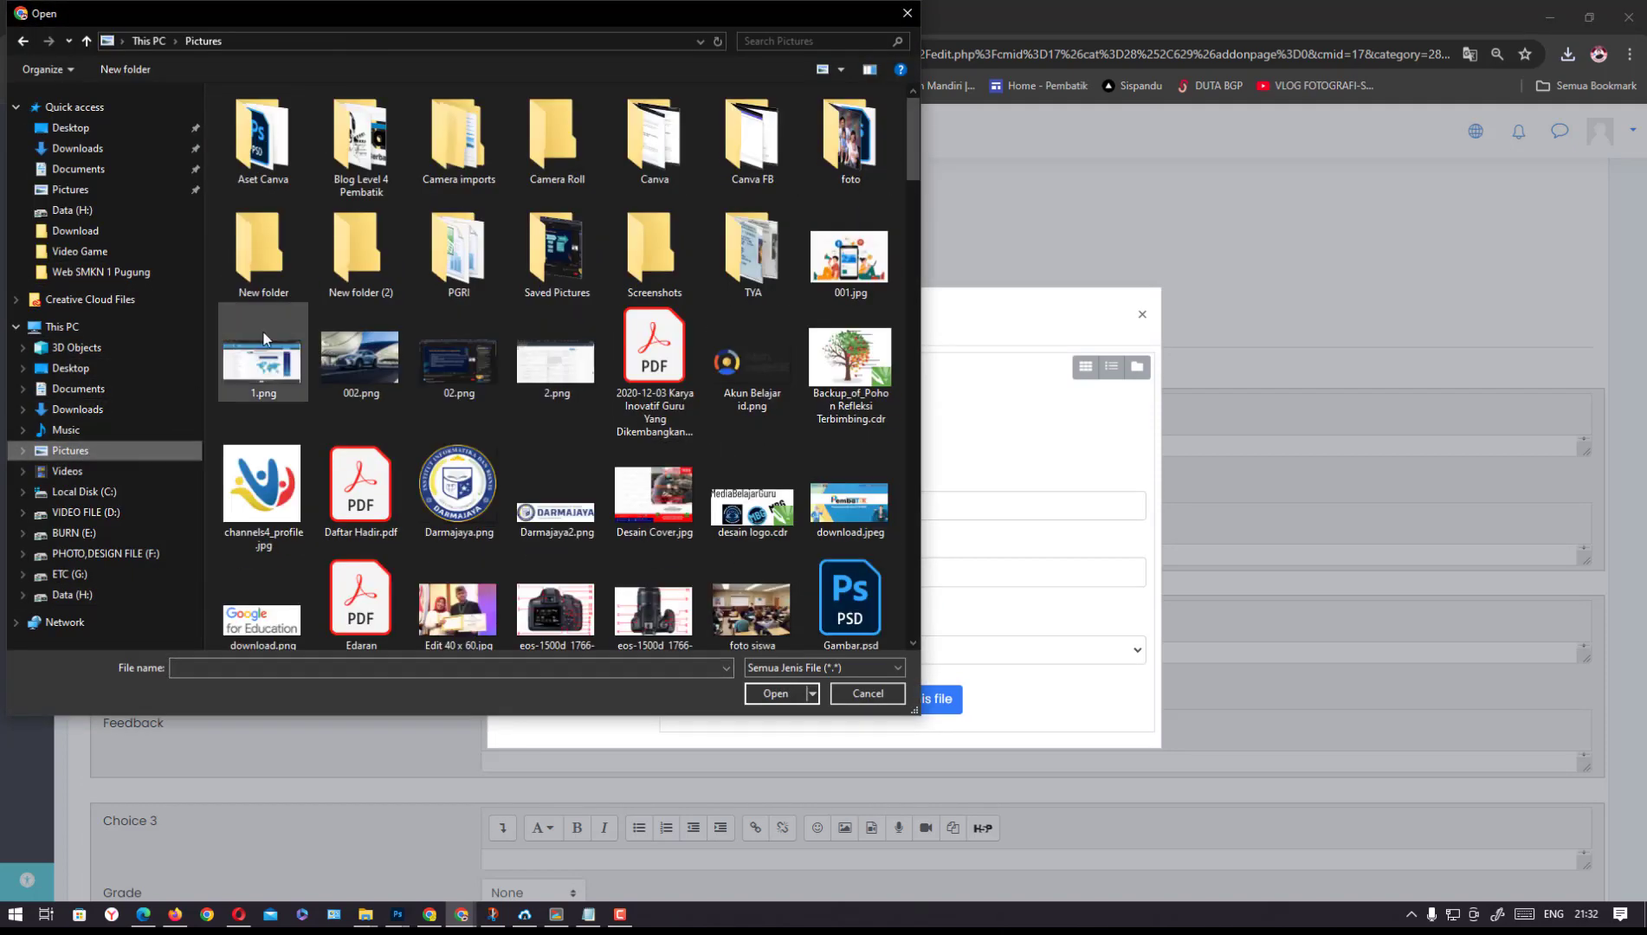
pyautogui.click(465, 265)
pyautogui.press('k')
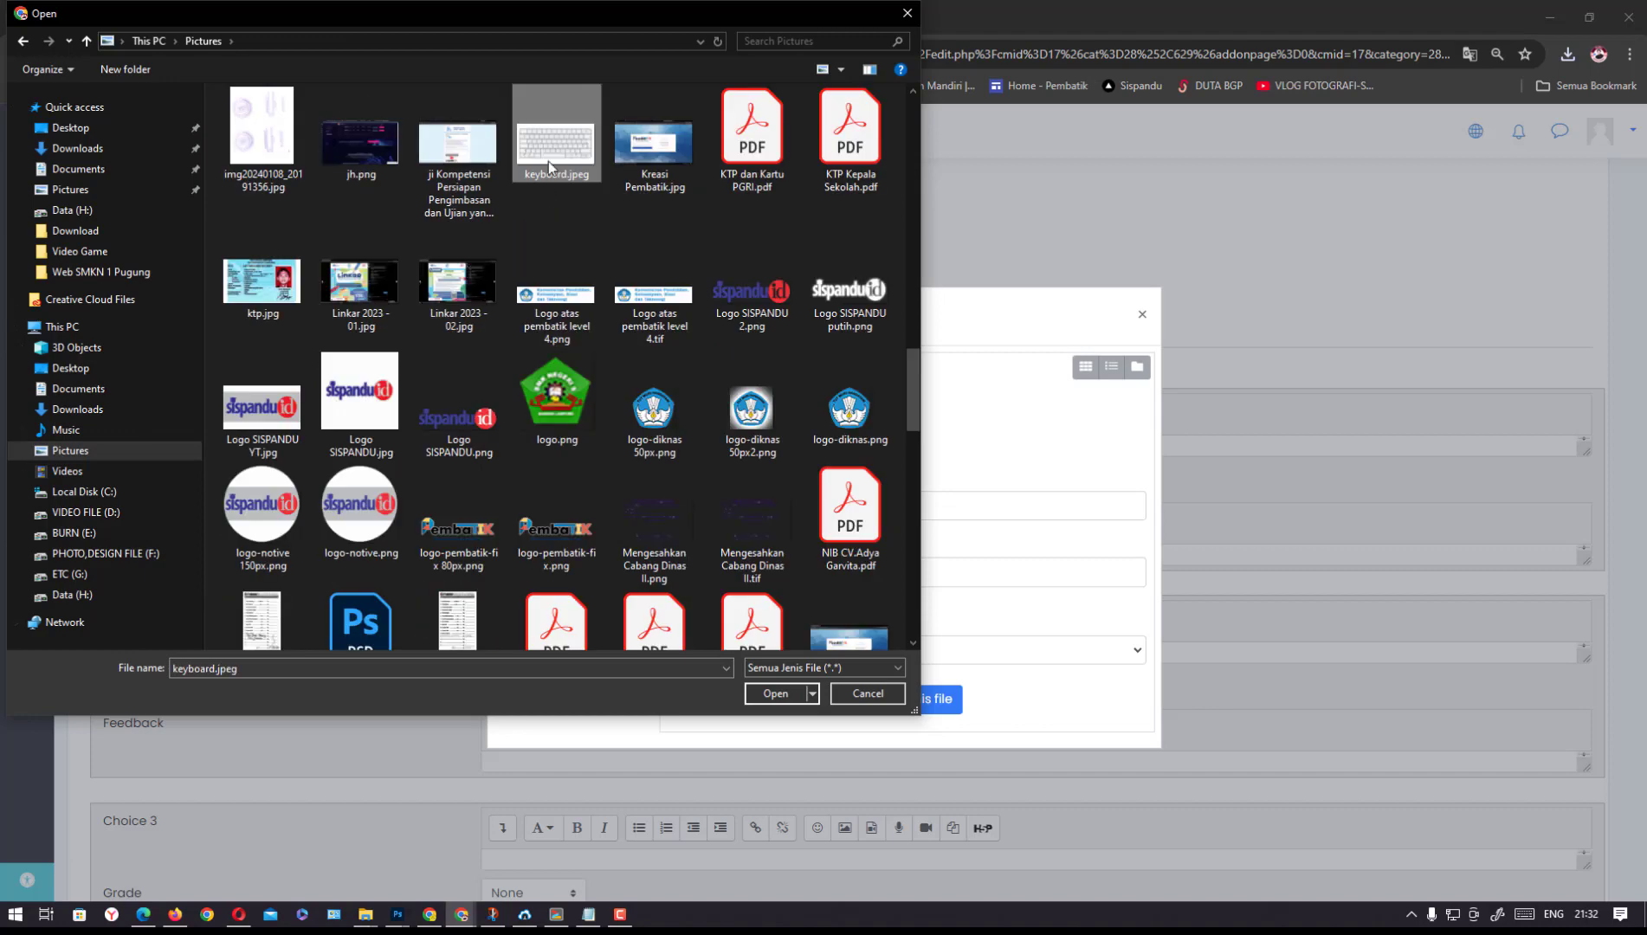
pyautogui.click(774, 694)
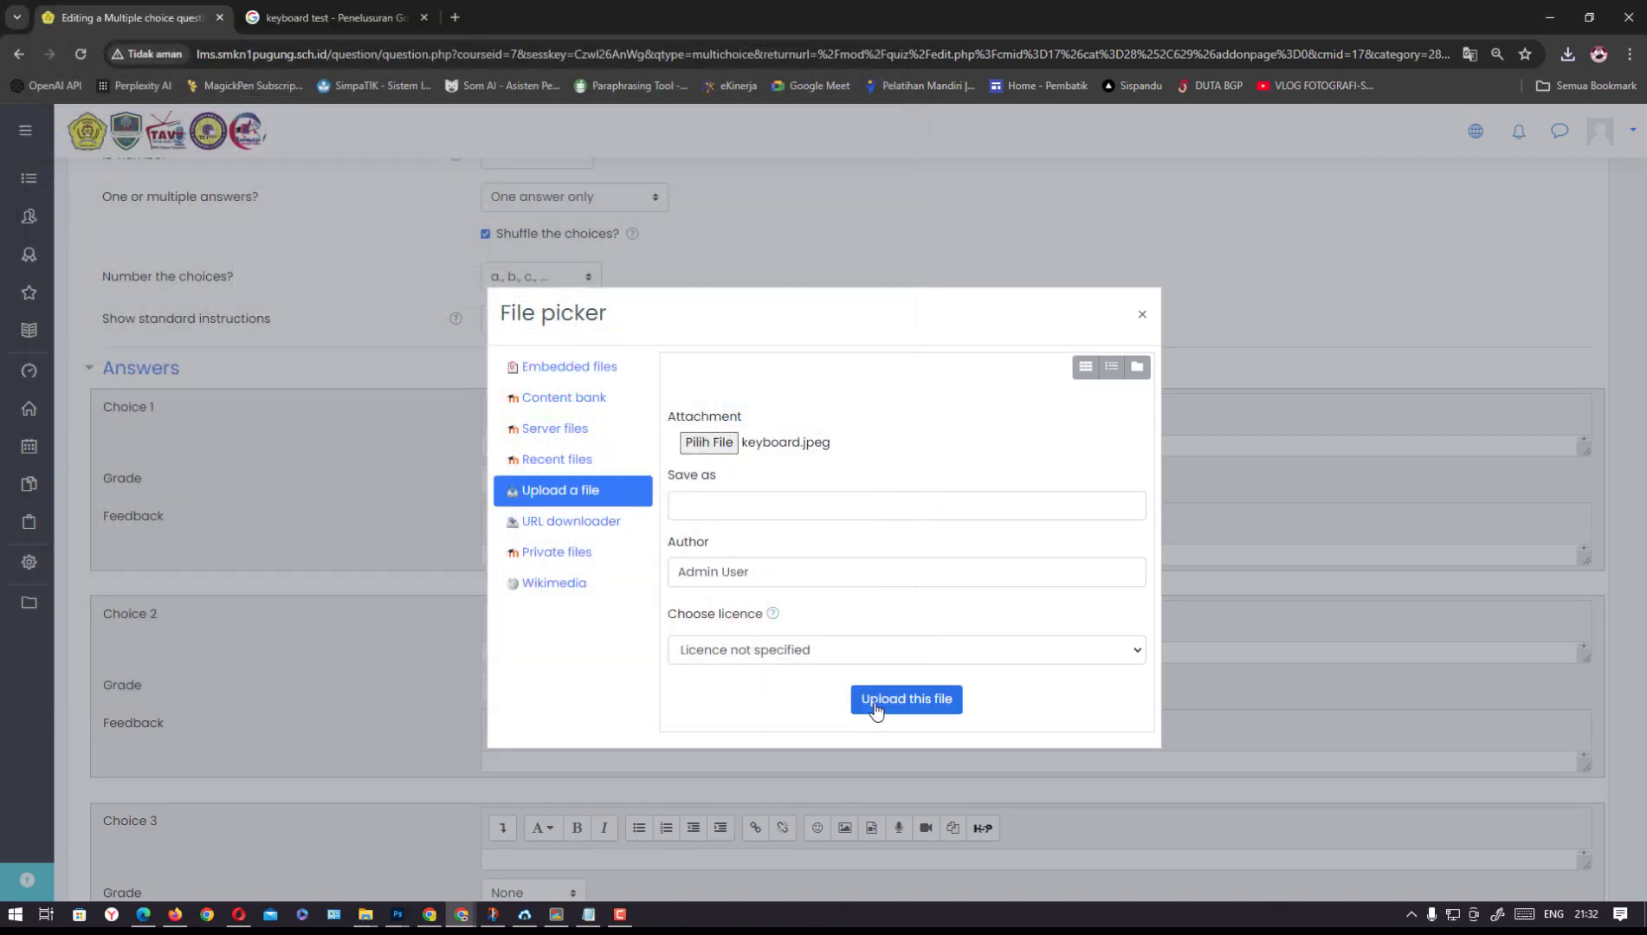
pyautogui.click(875, 708)
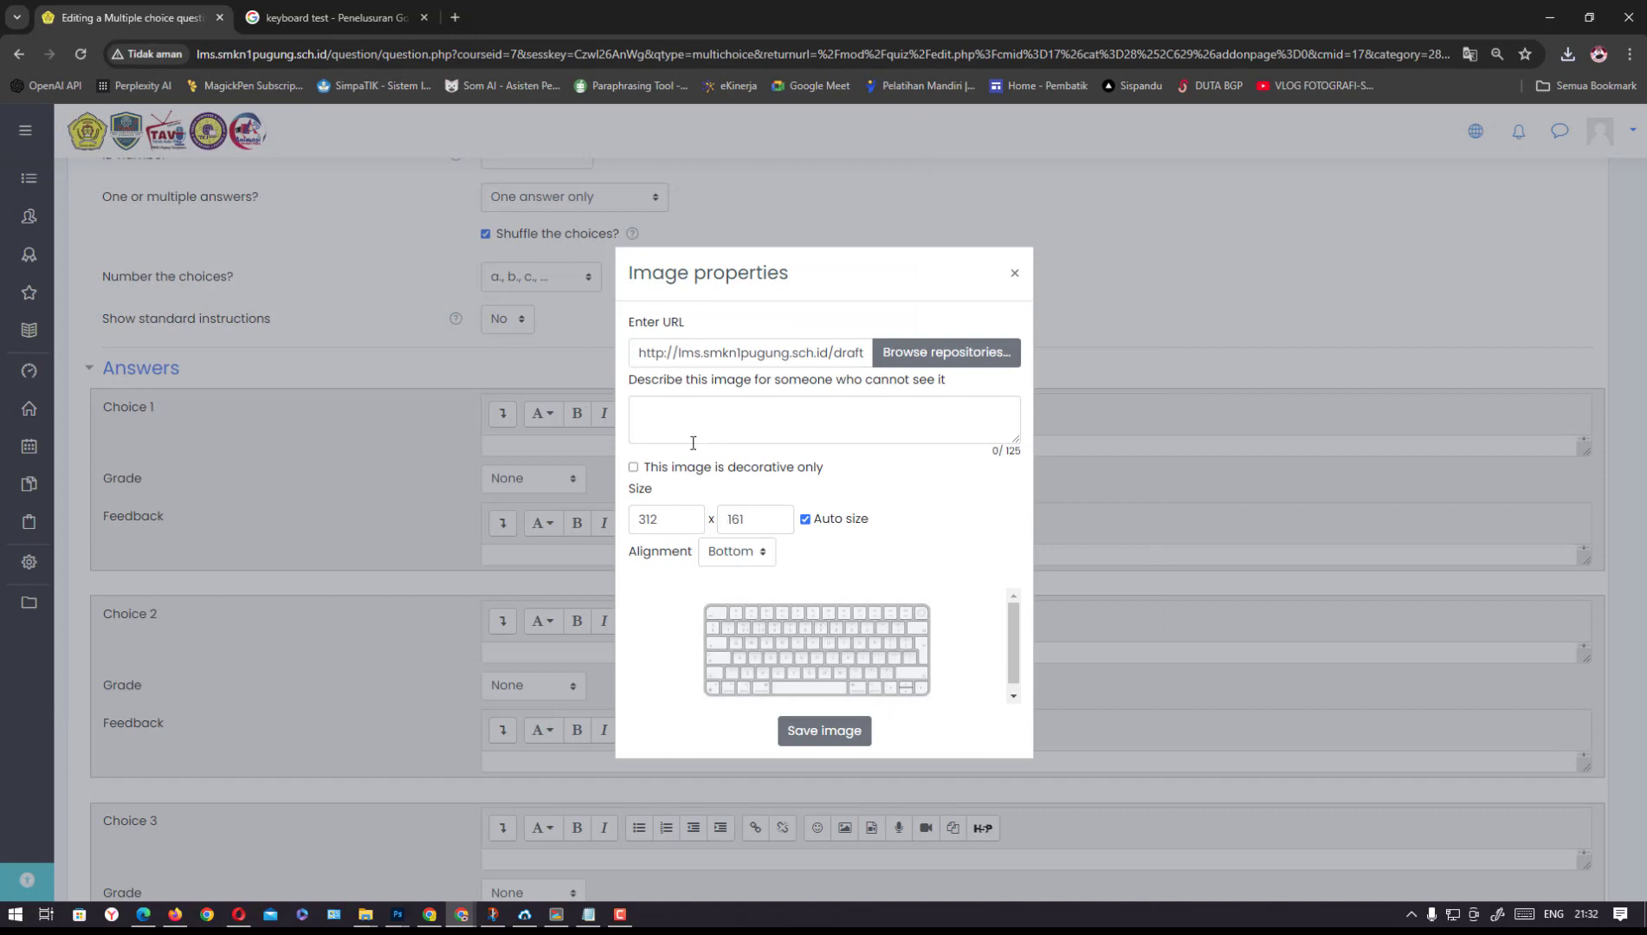
# Mark the keyboard image as decorative only, insert it into Choice 1 and set that choice's grade to 100%
pyautogui.click(633, 468)
pyautogui.click(844, 735)
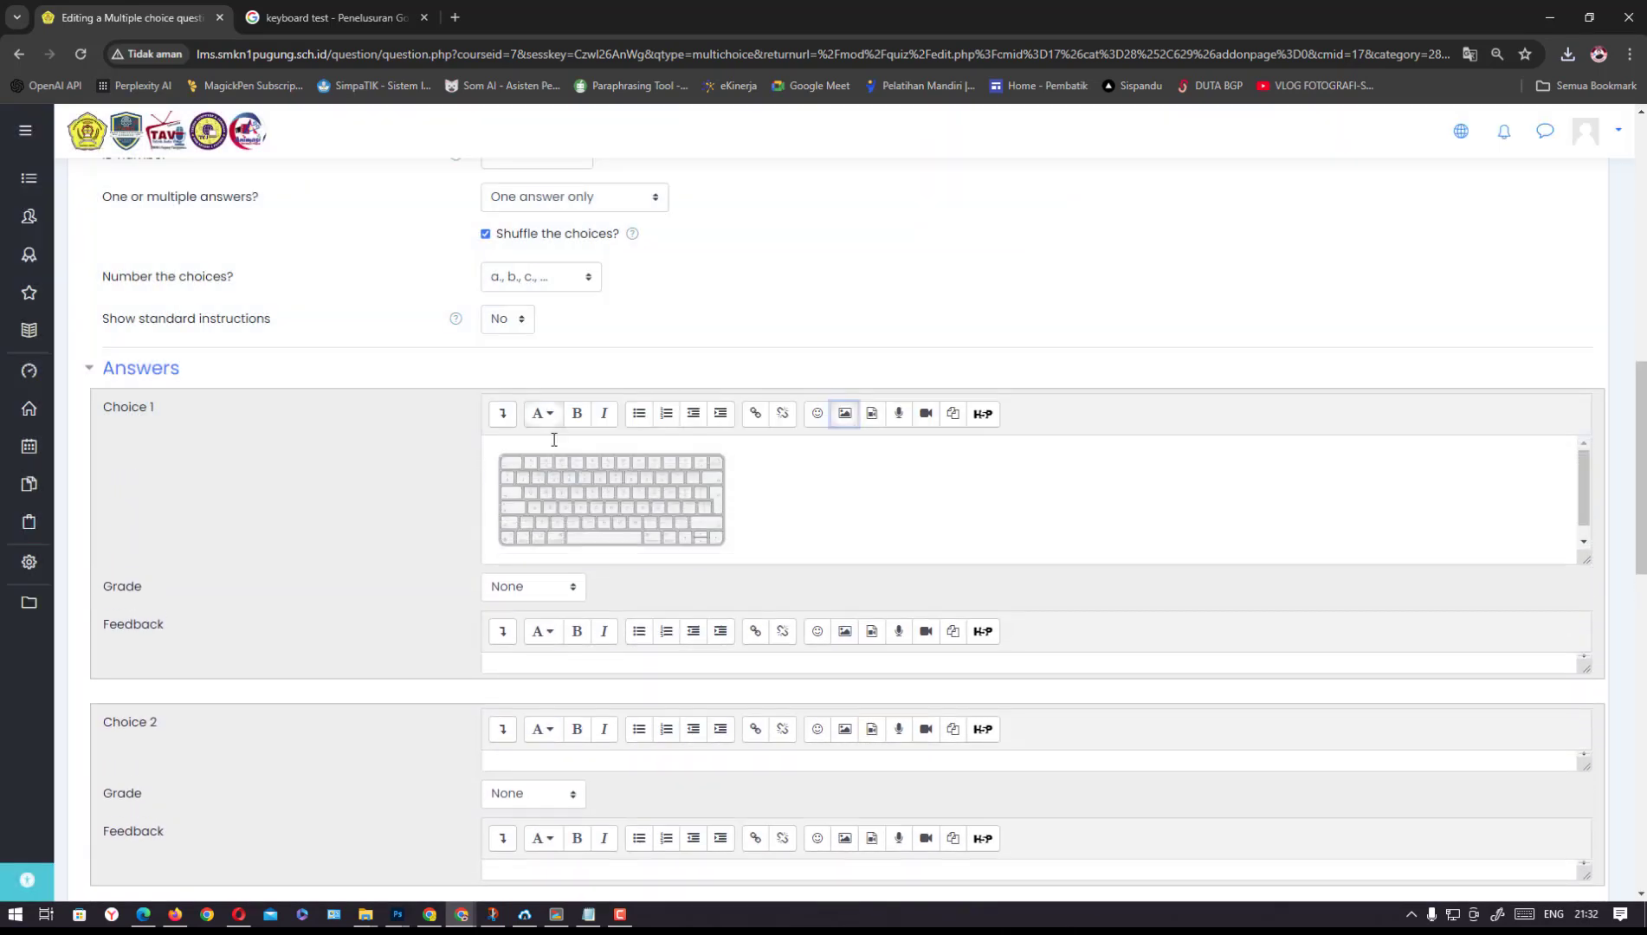
pyautogui.click(569, 590)
pyautogui.click(512, 223)
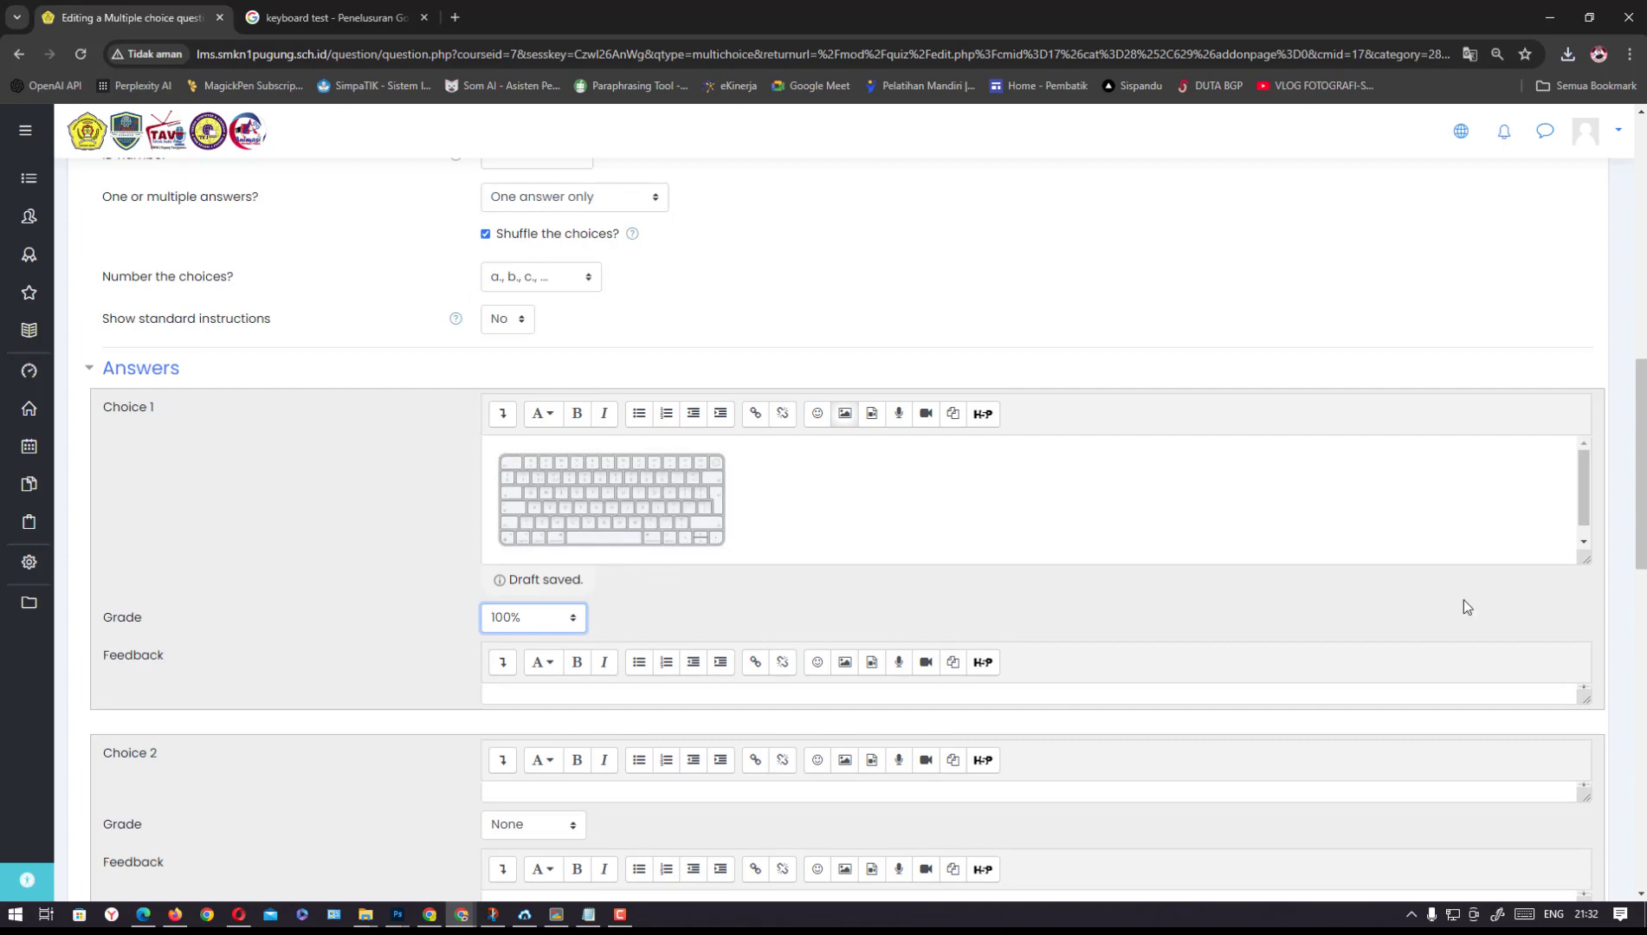
# Switch to the Google image results and search for "monitor"
pyautogui.click(338, 17)
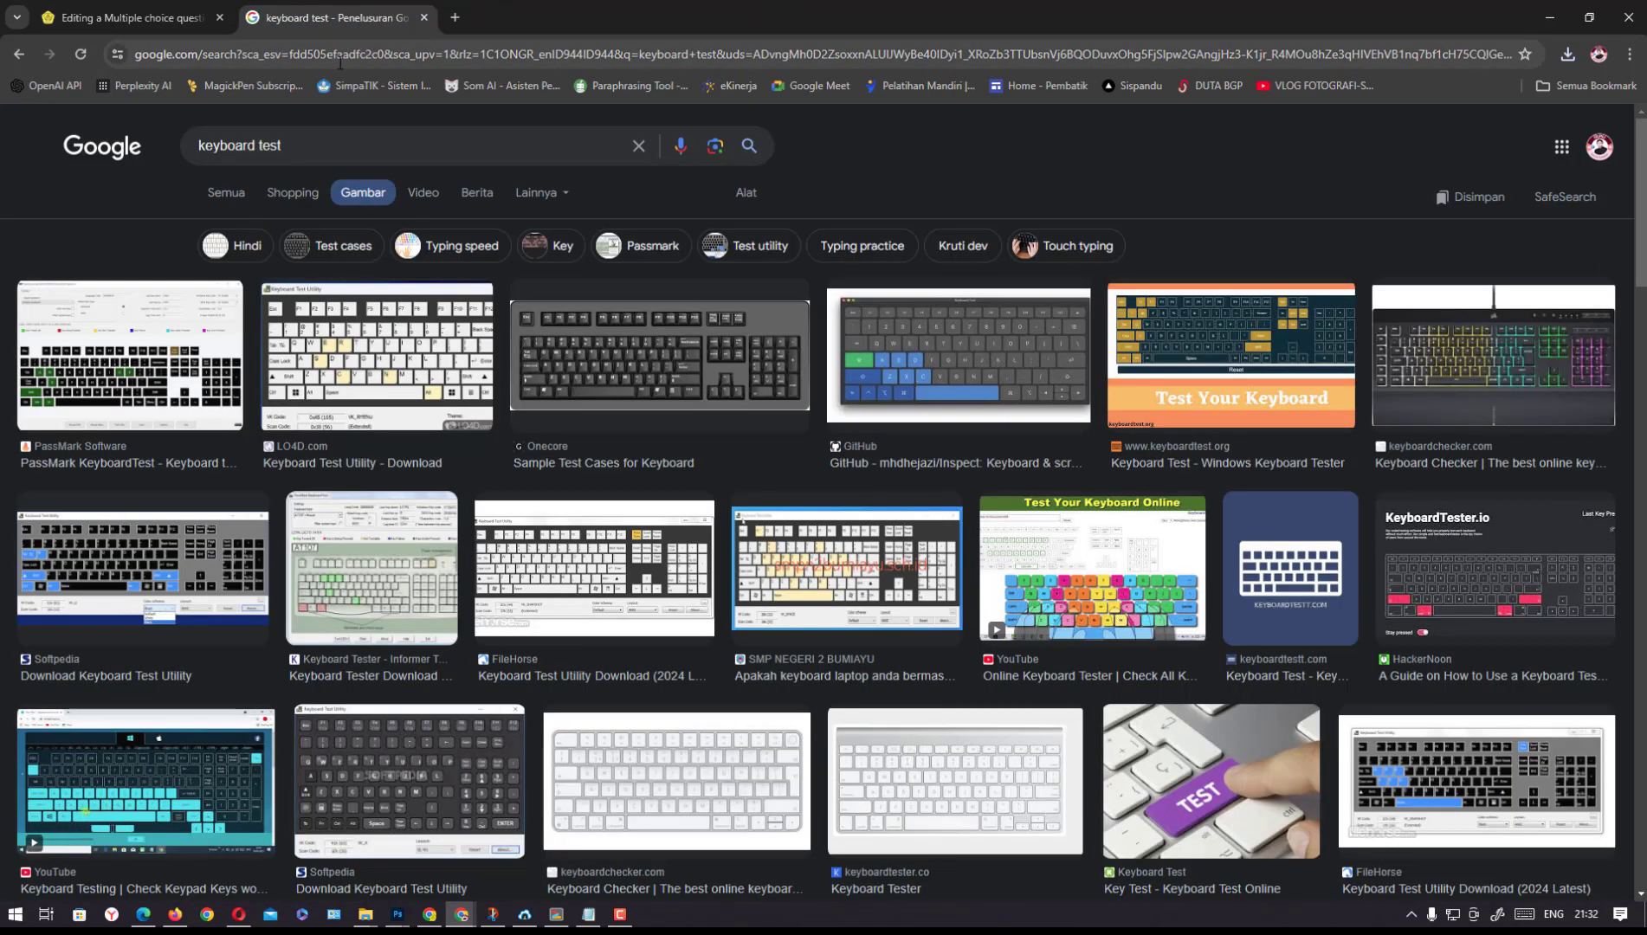
pyautogui.click(639, 145)
pyautogui.write('monitor')
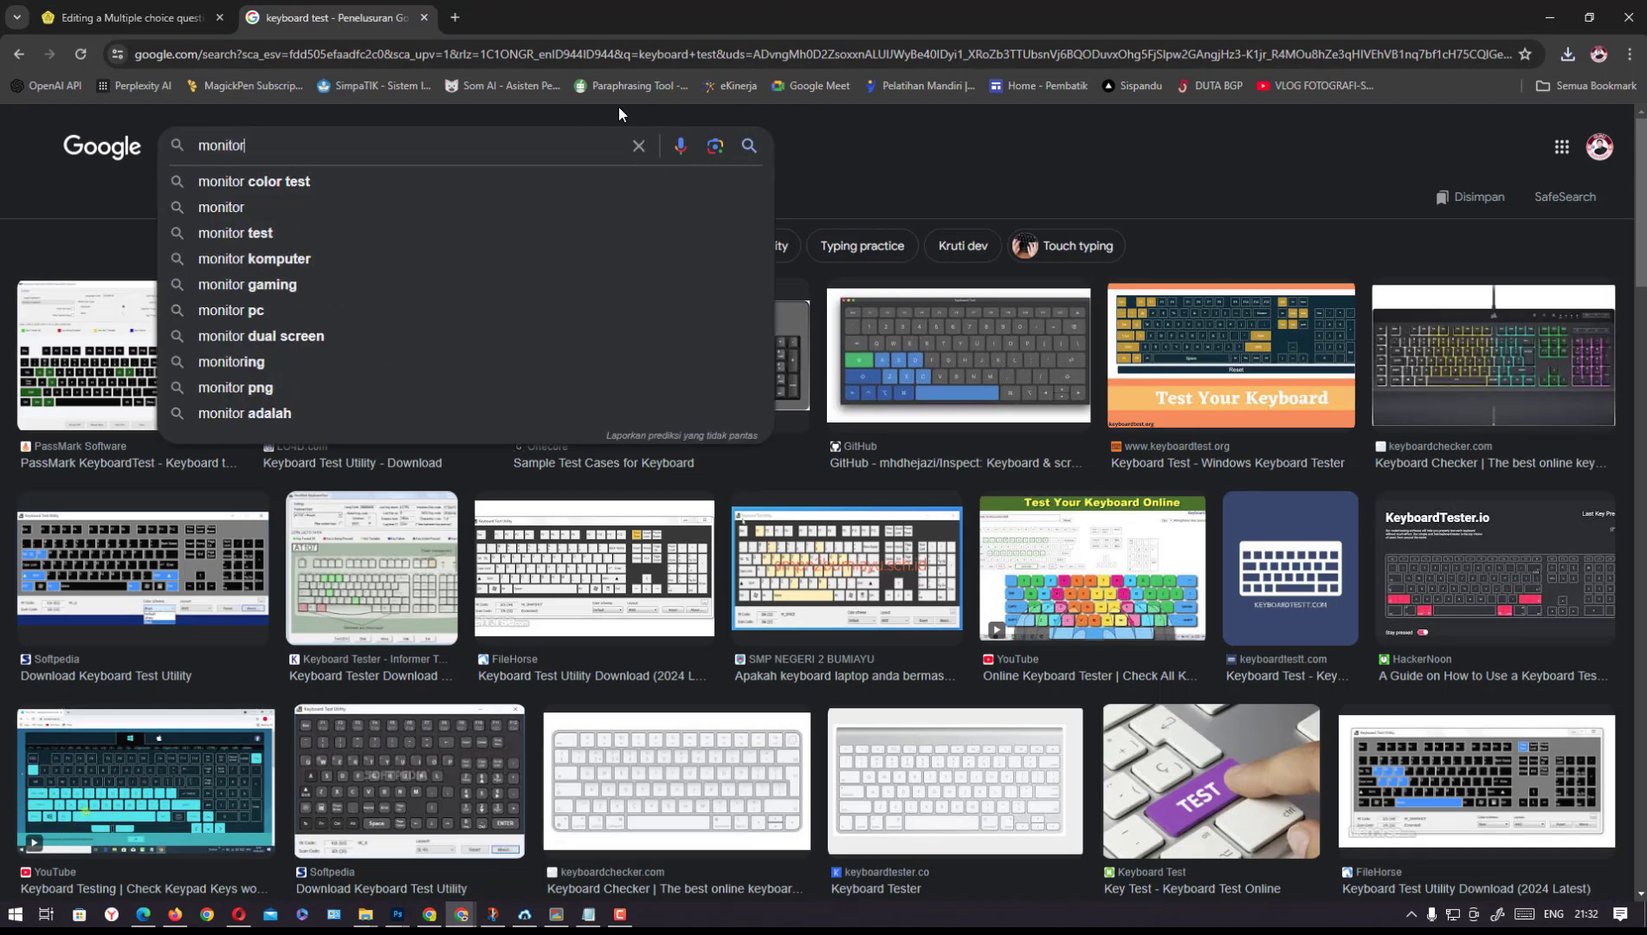
pyautogui.press('Return')
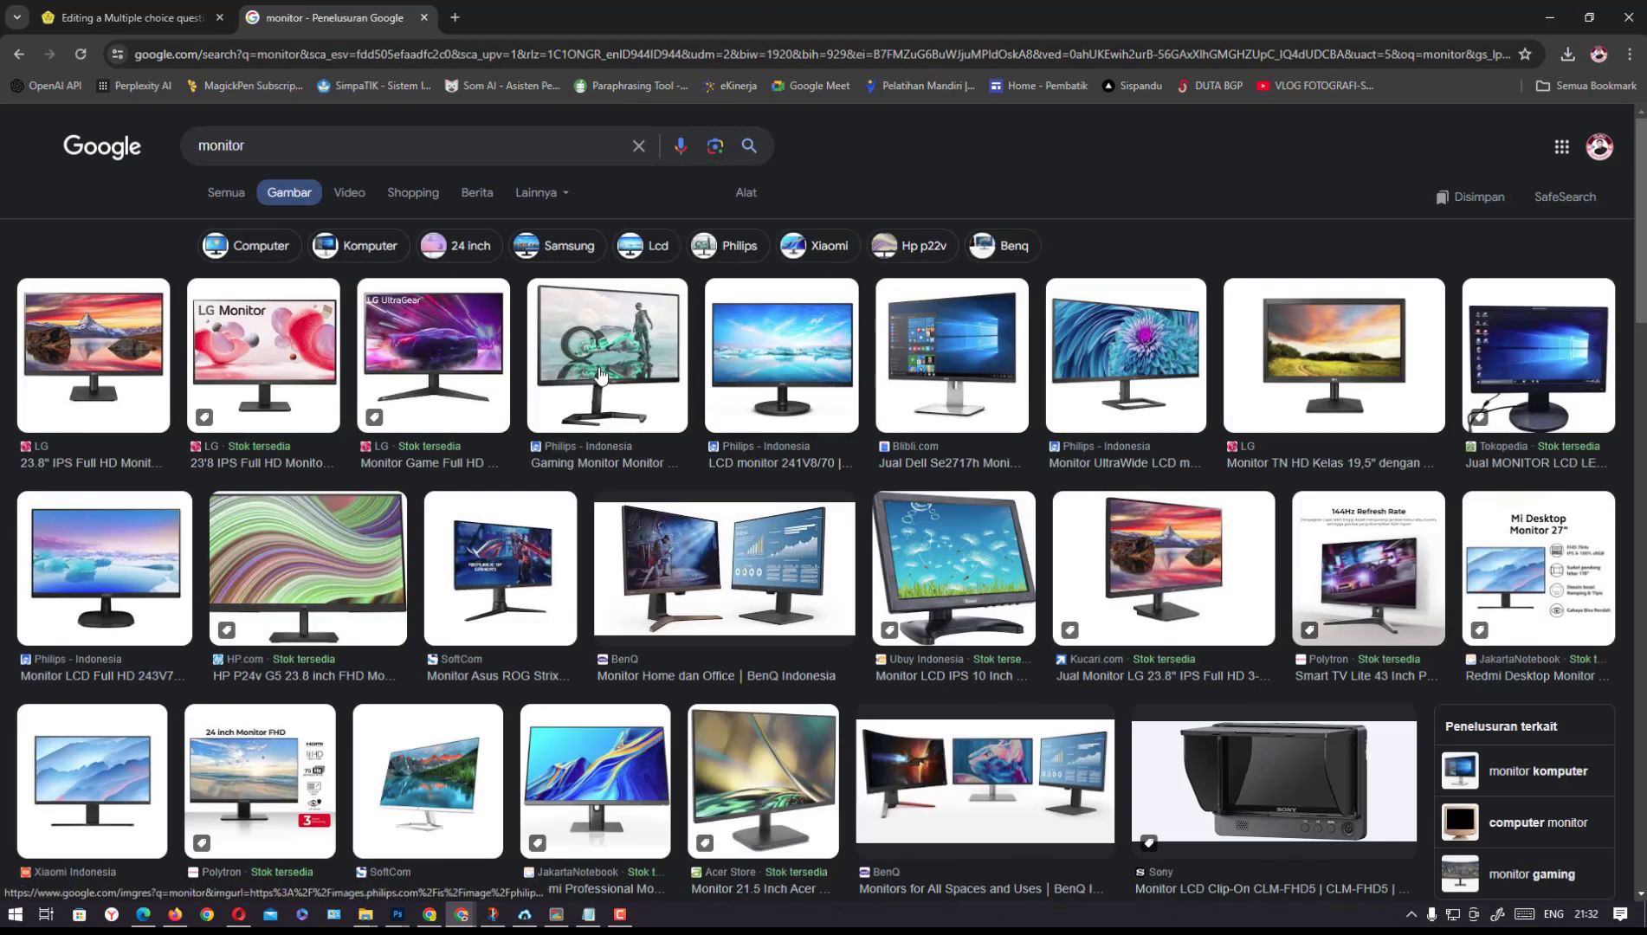
# Save the Philips gaming monitor image with the motorcycle as "monitor" in the Pictures folder and return to the LMS question form
pyautogui.rightClick(600, 372)
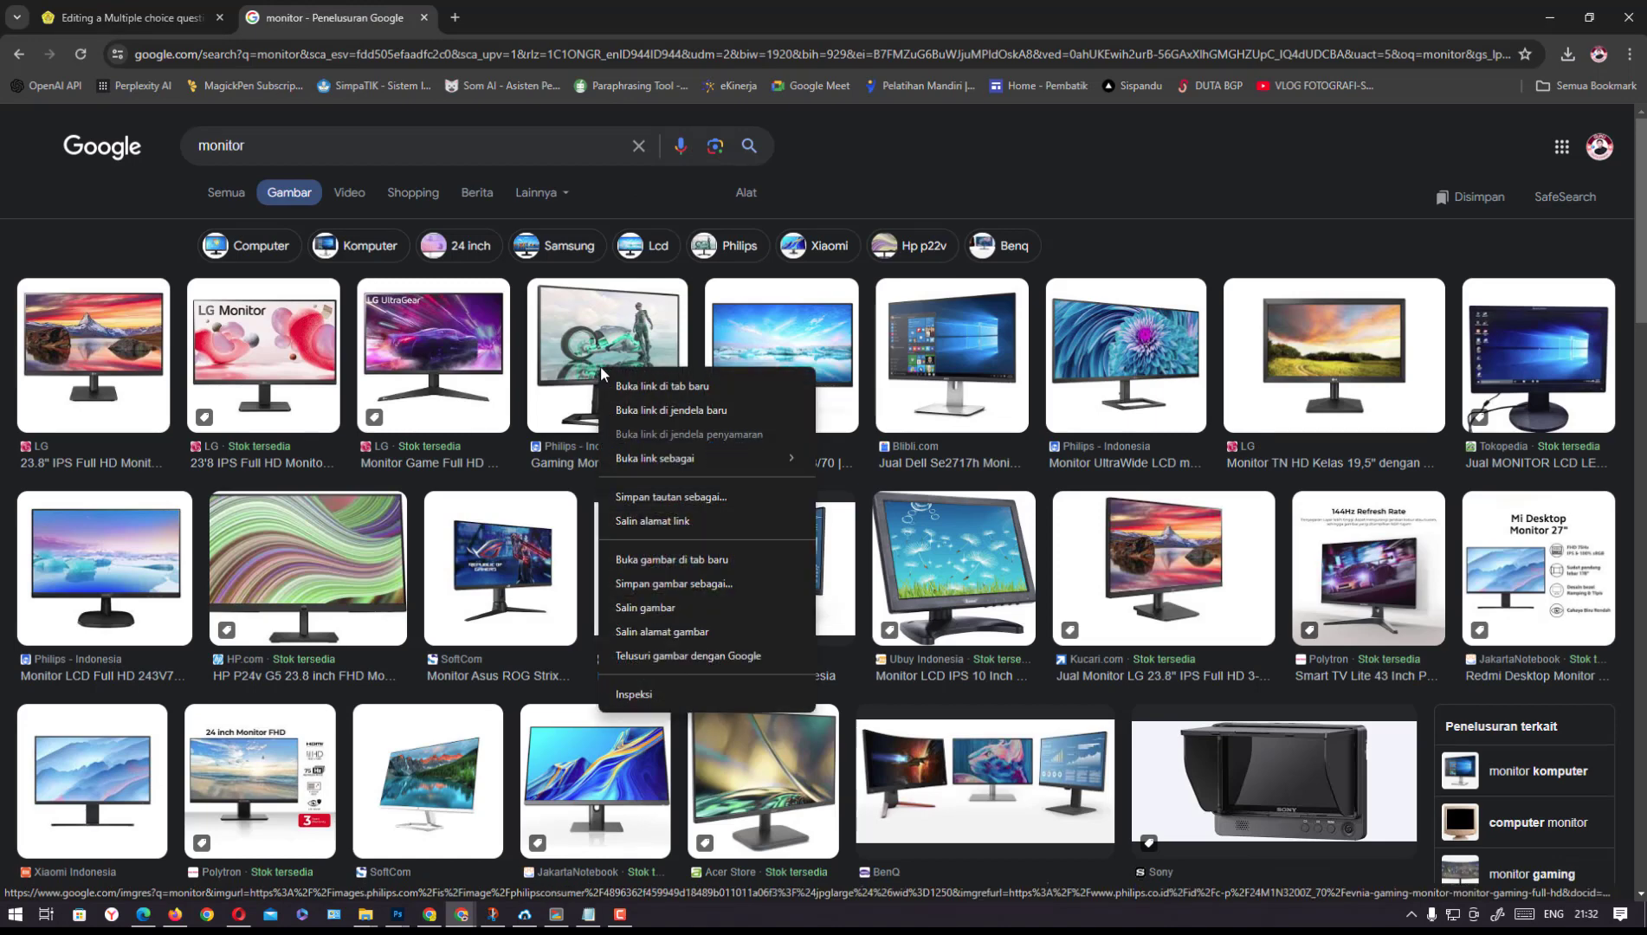
pyautogui.click(664, 583)
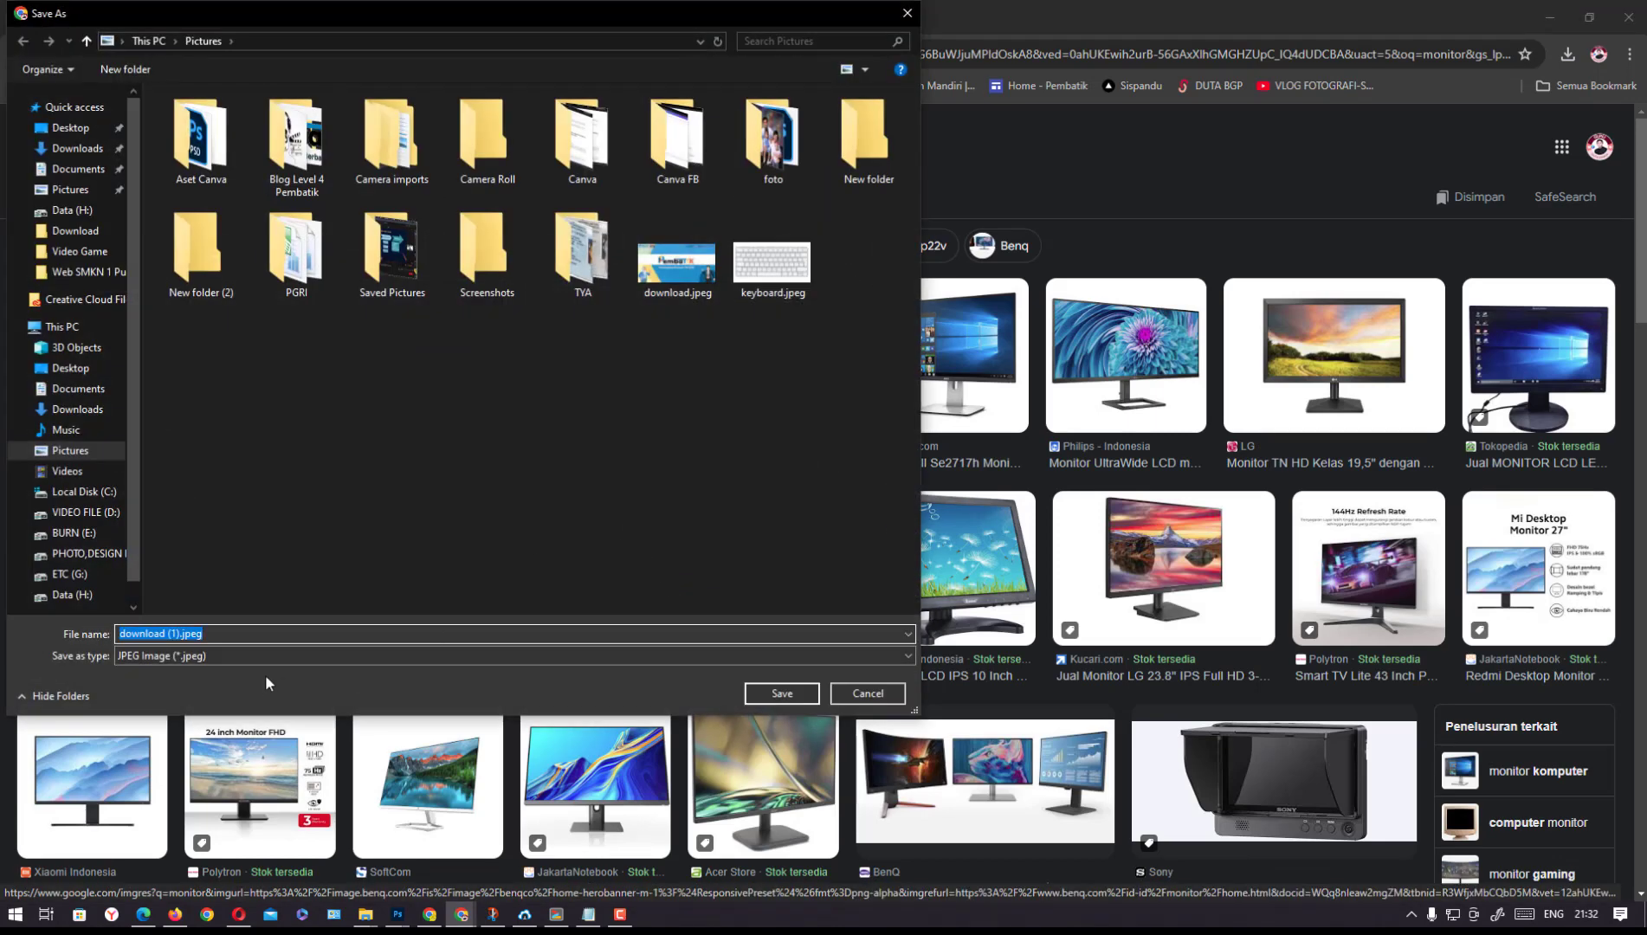
pyautogui.write('monitor')
pyautogui.click(782, 693)
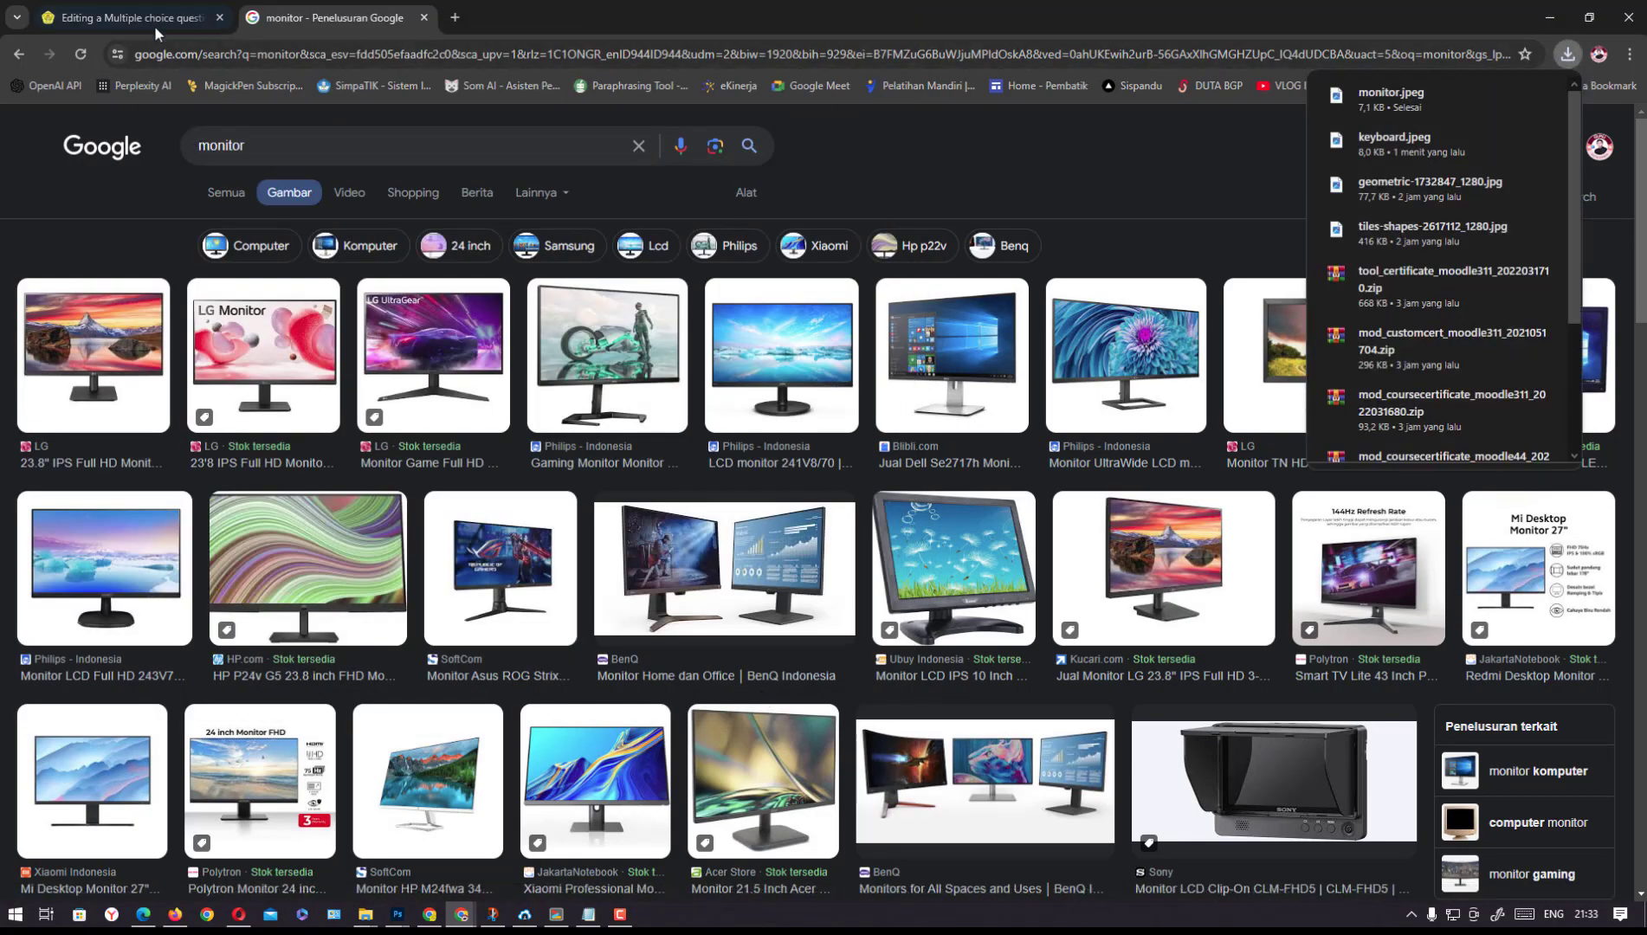
pyautogui.click(157, 31)
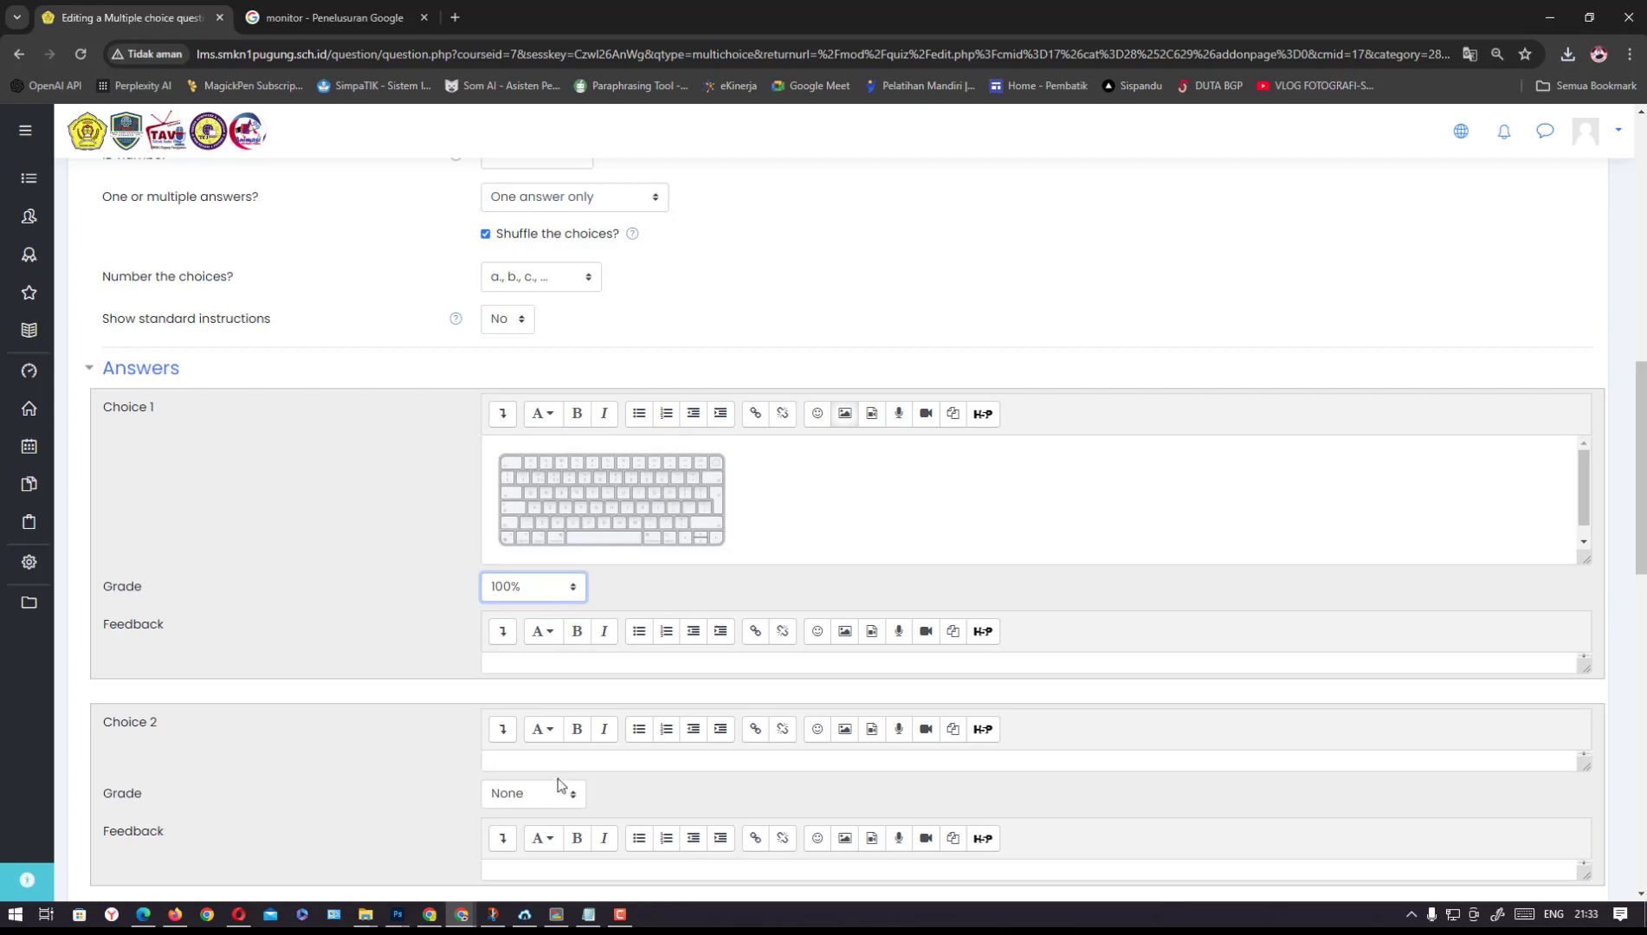
# Upload monitor.jpeg from the Pictures folder as the image for the Choice 2 answer
pyautogui.click(554, 762)
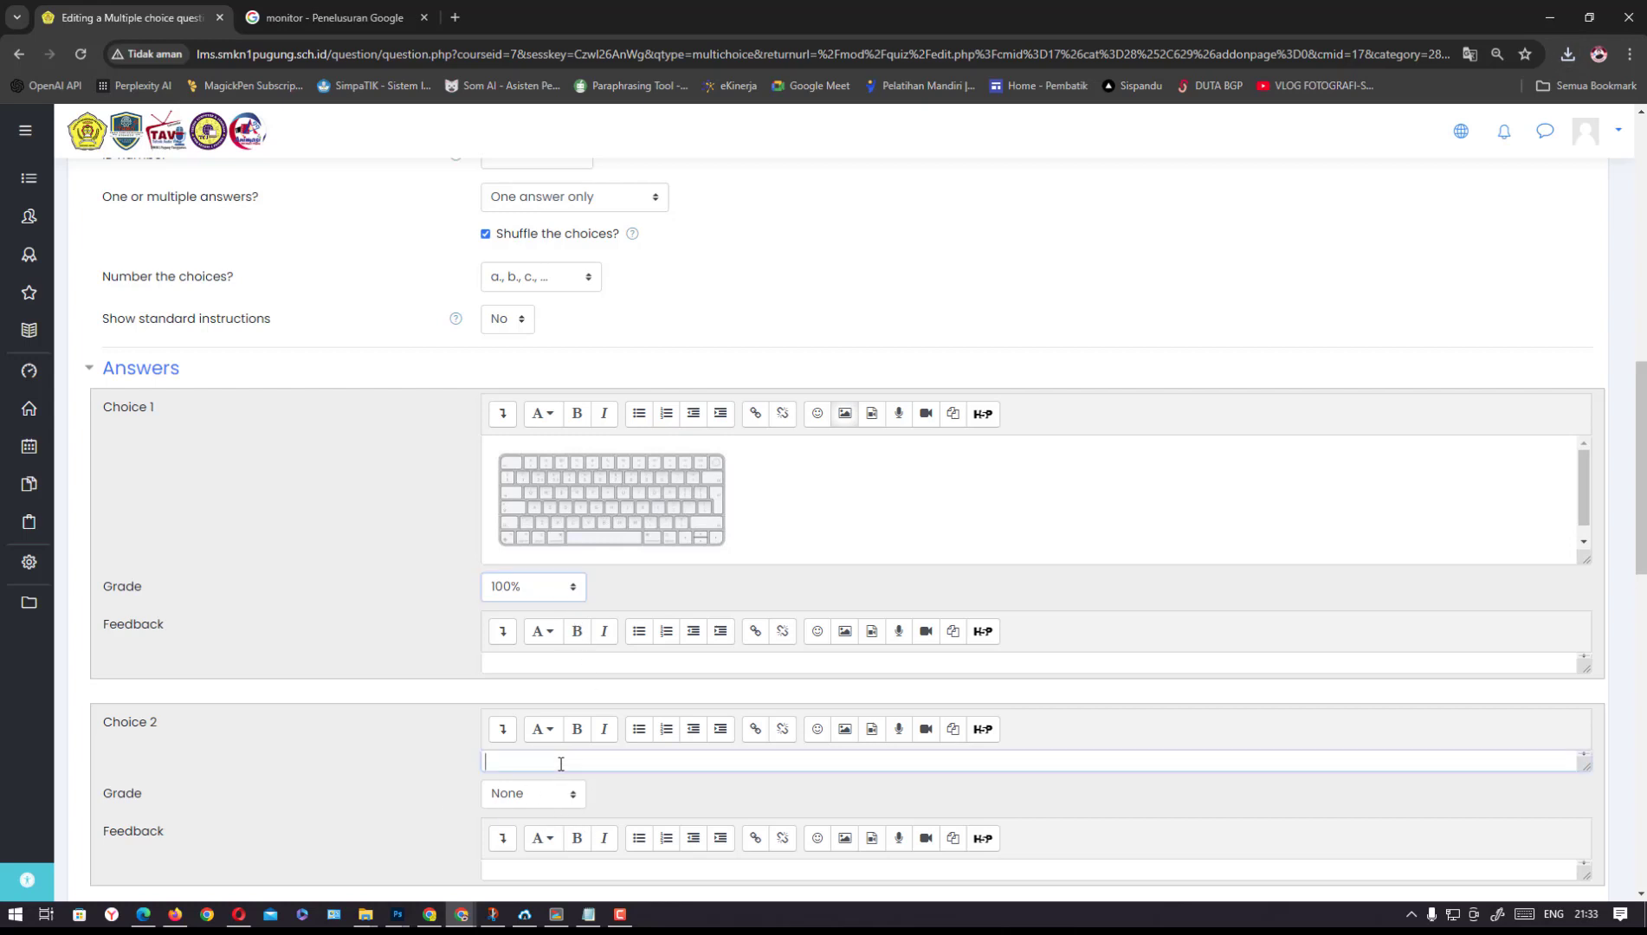
pyautogui.click(845, 729)
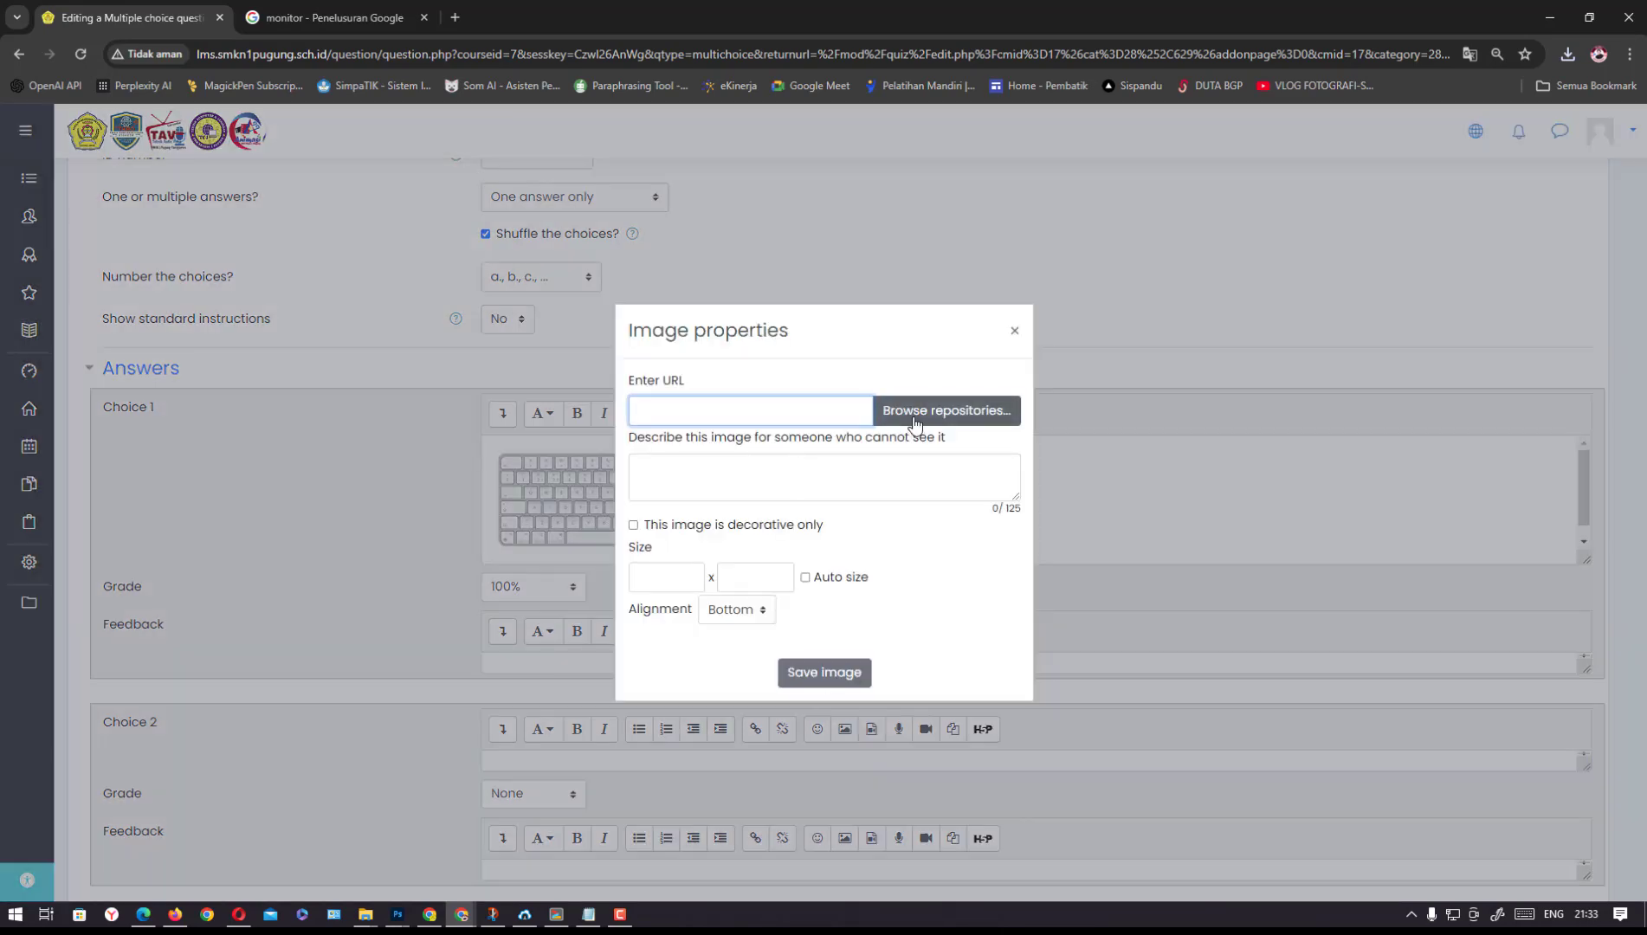
pyautogui.click(908, 419)
pyautogui.click(708, 442)
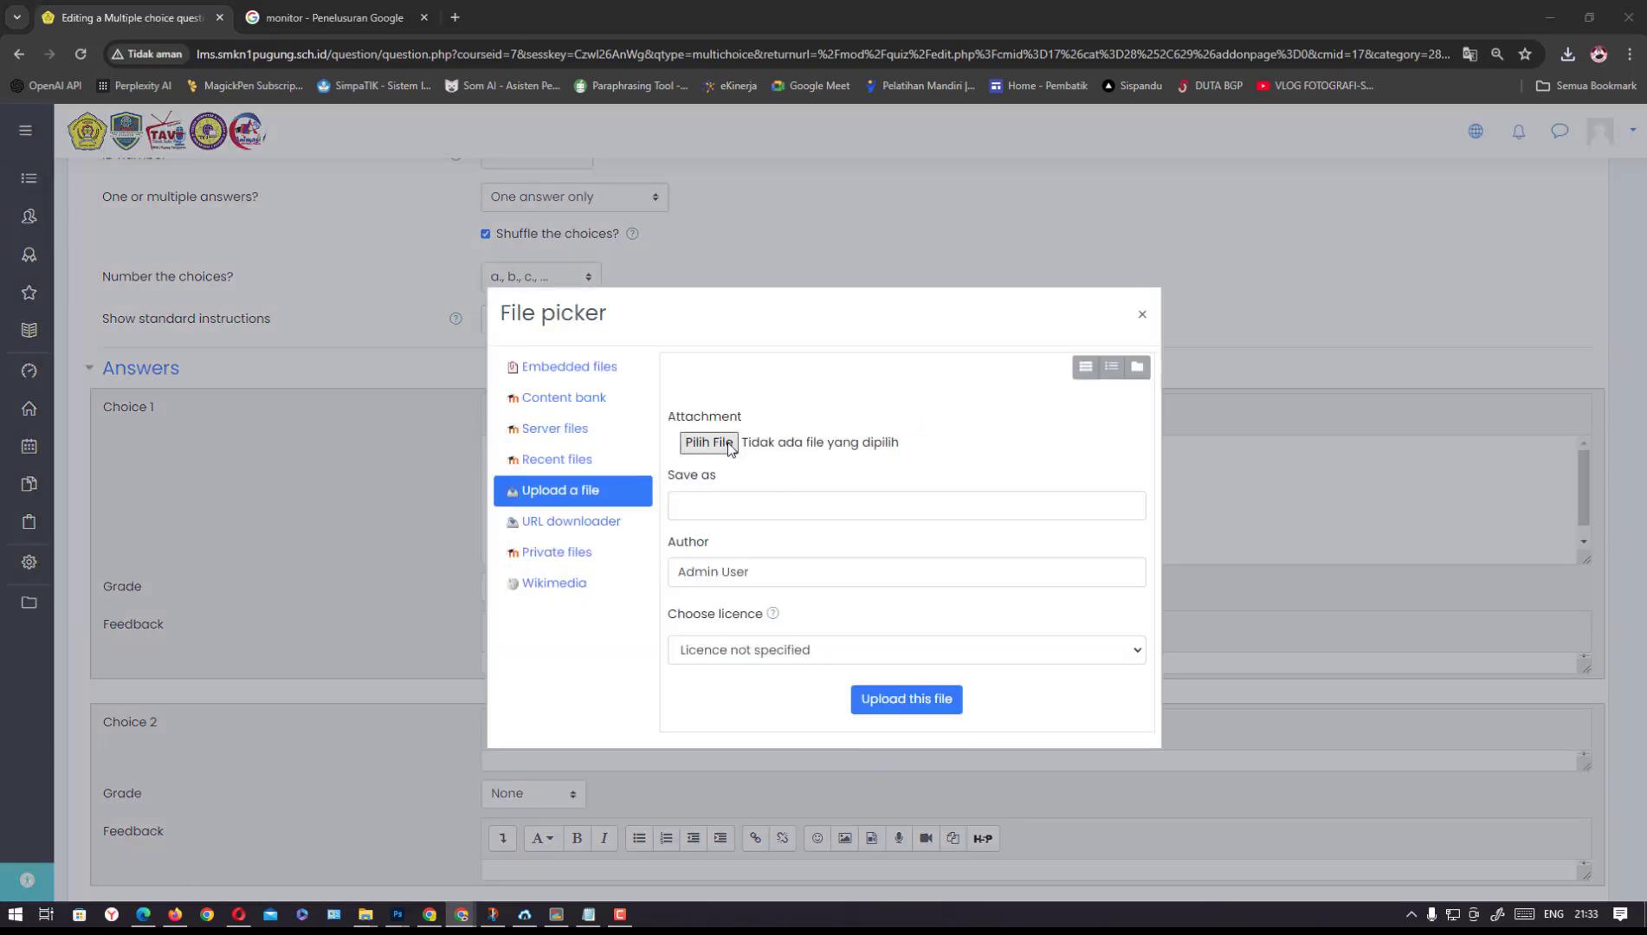
pyautogui.click(444, 381)
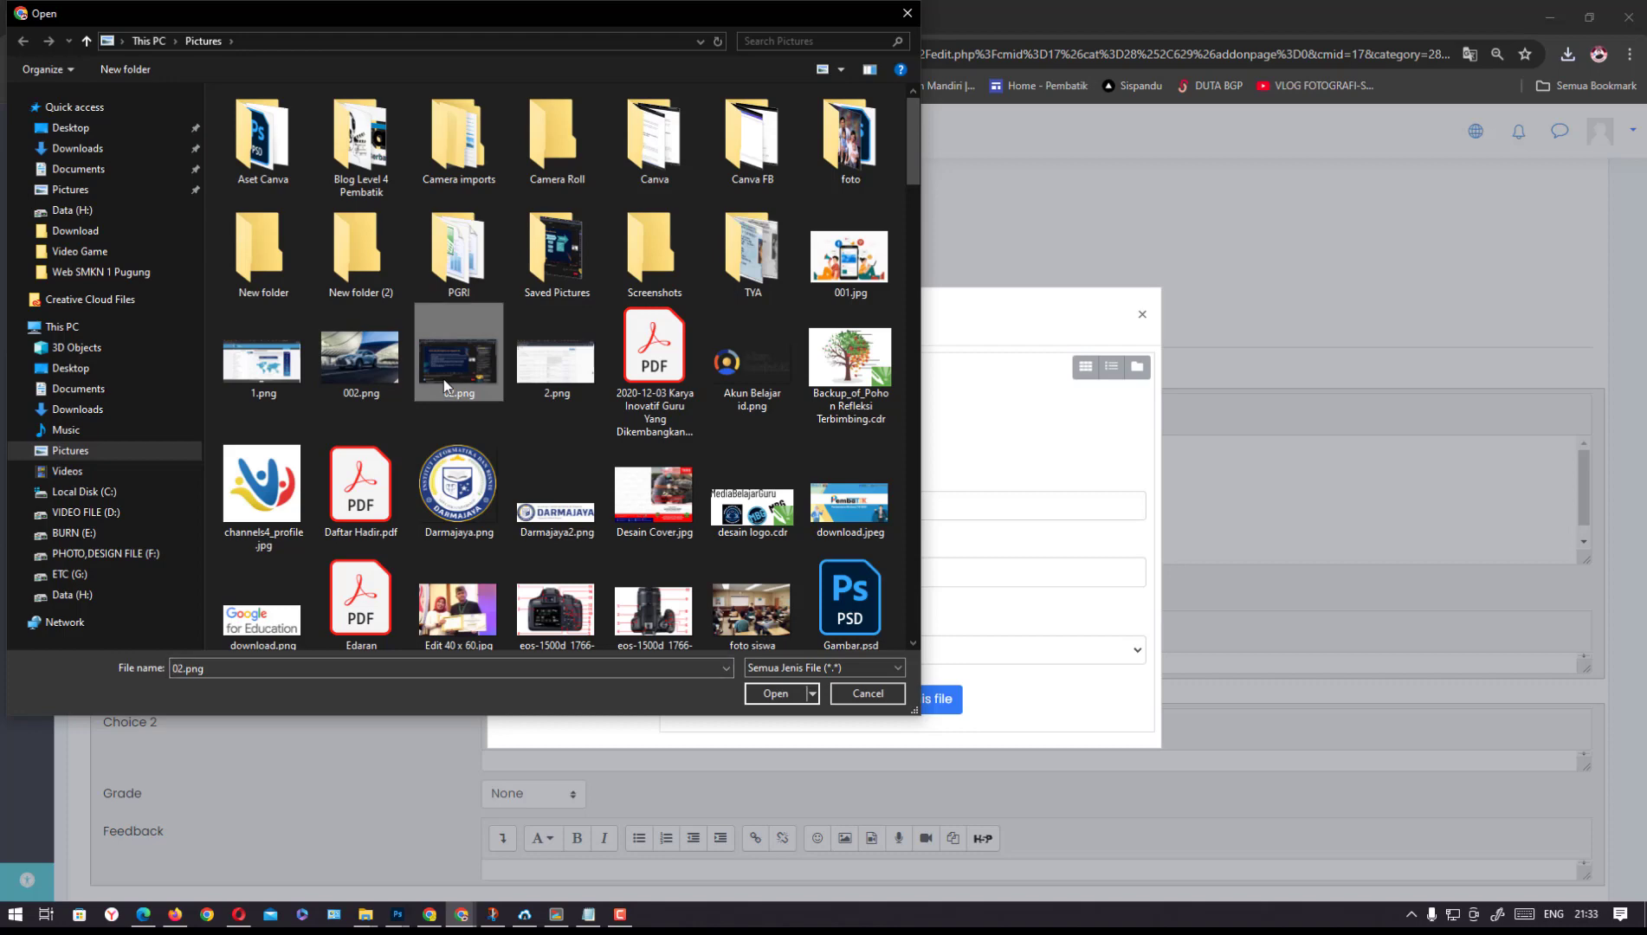
pyautogui.press('m')
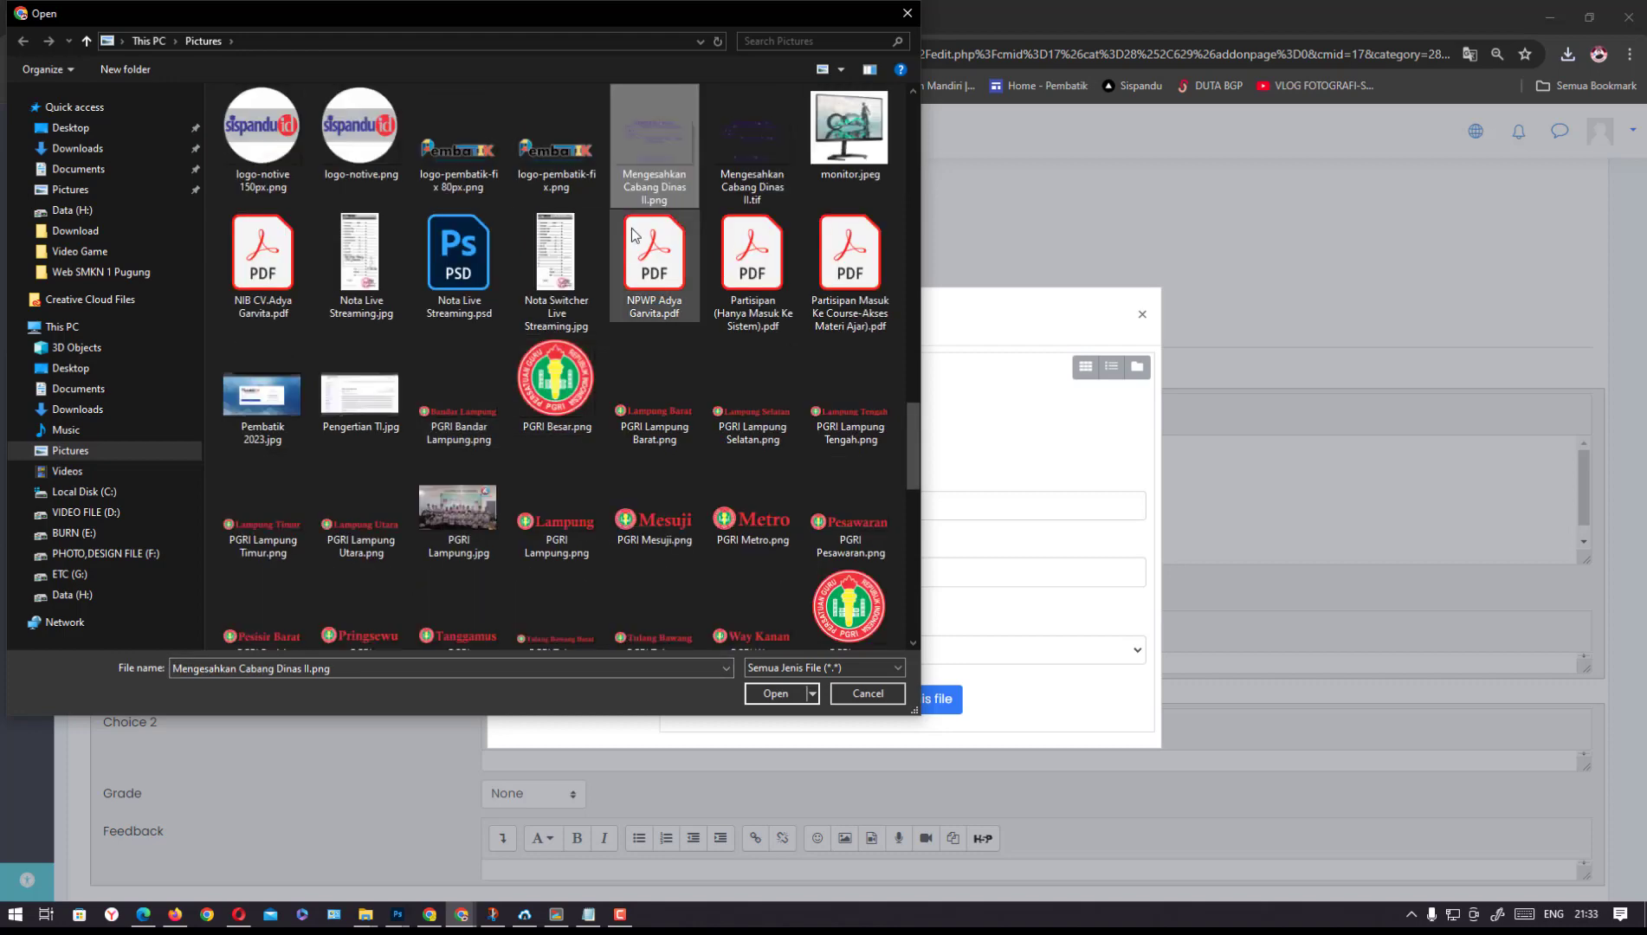
pyautogui.click(861, 139)
pyautogui.click(774, 696)
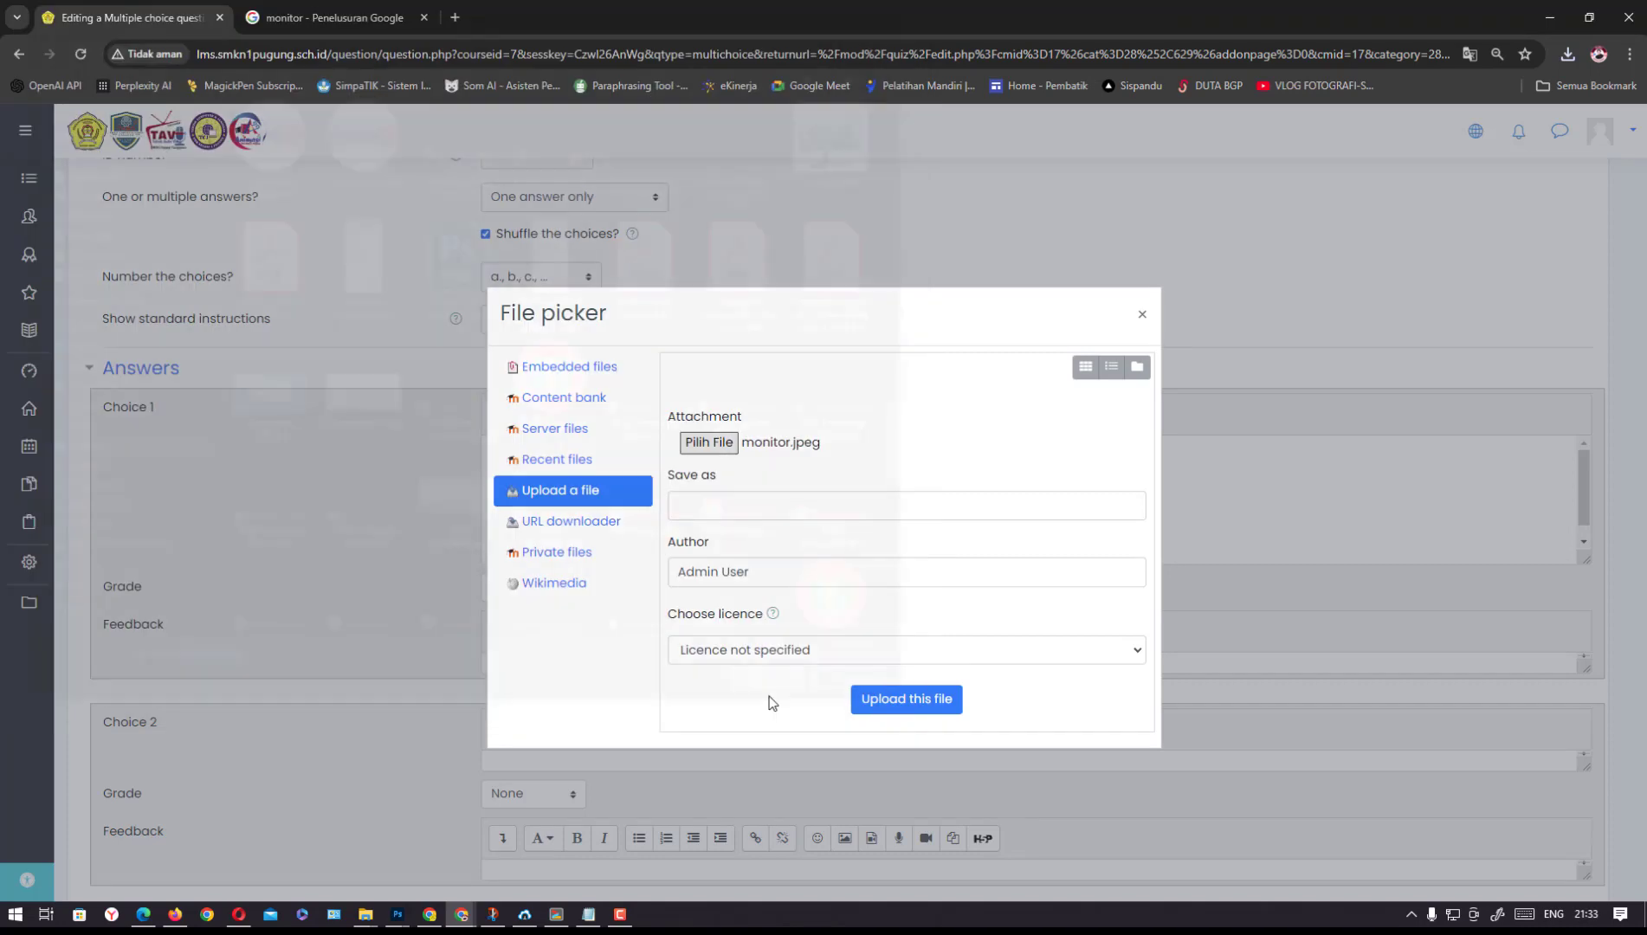
pyautogui.click(890, 707)
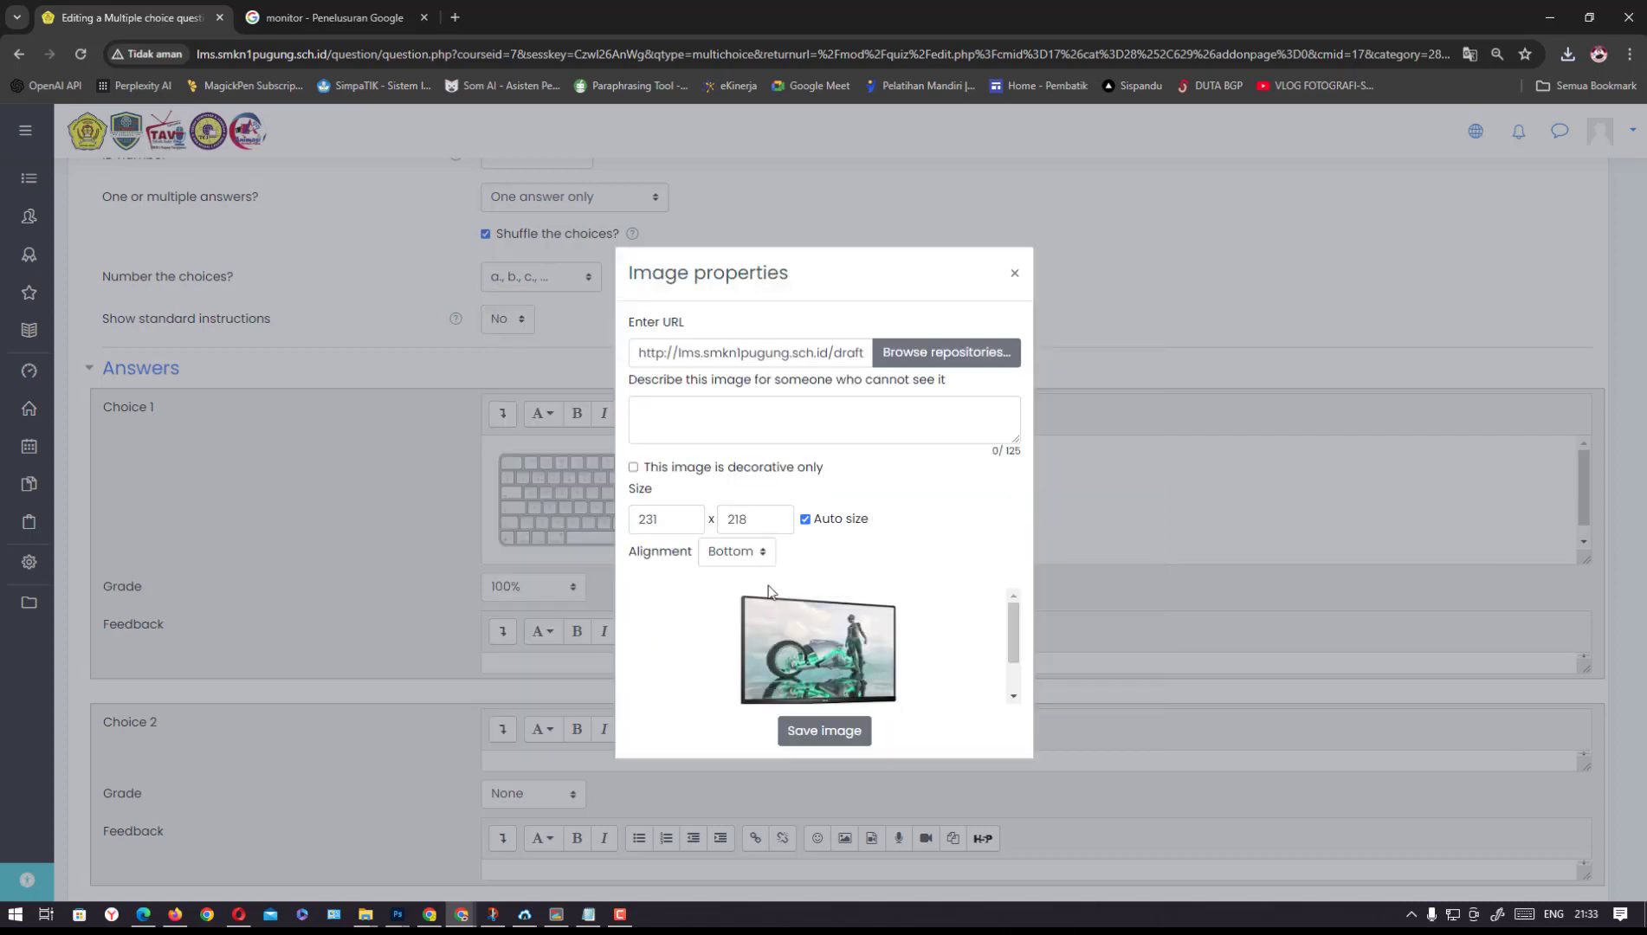
# Mark the monitor image as decorative only, set its width to 200, insert it into Choice 2 and enlarge that answer box
pyautogui.click(679, 471)
pyautogui.click(644, 525)
pyautogui.doubleClick(644, 528)
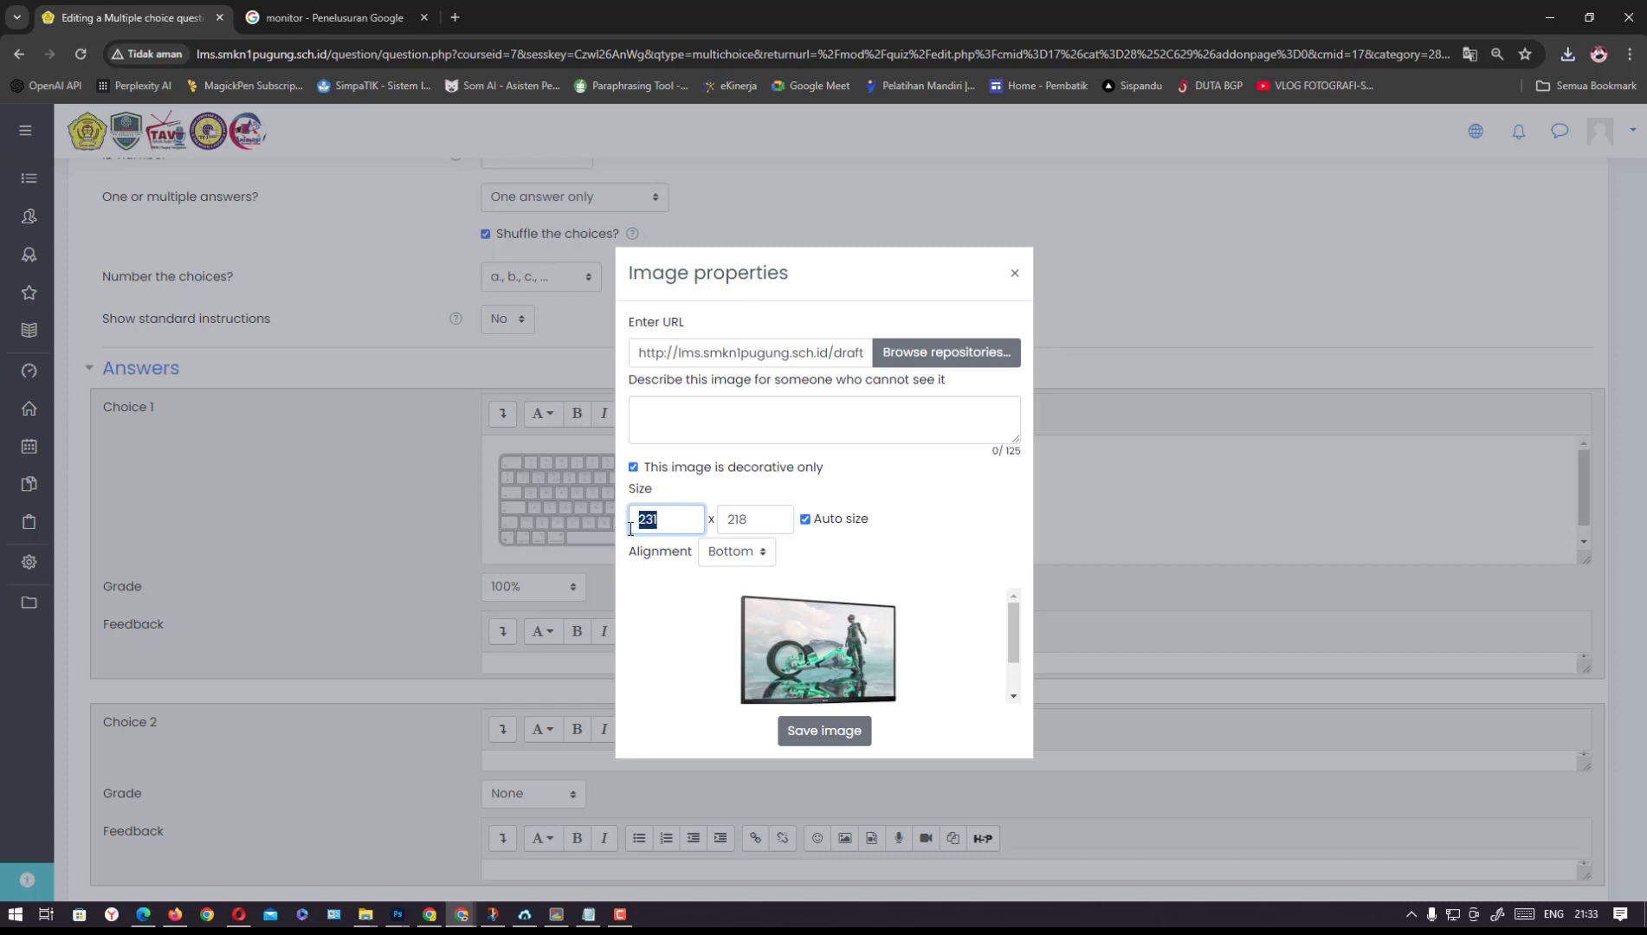
pyautogui.write('200')
pyautogui.click(755, 515)
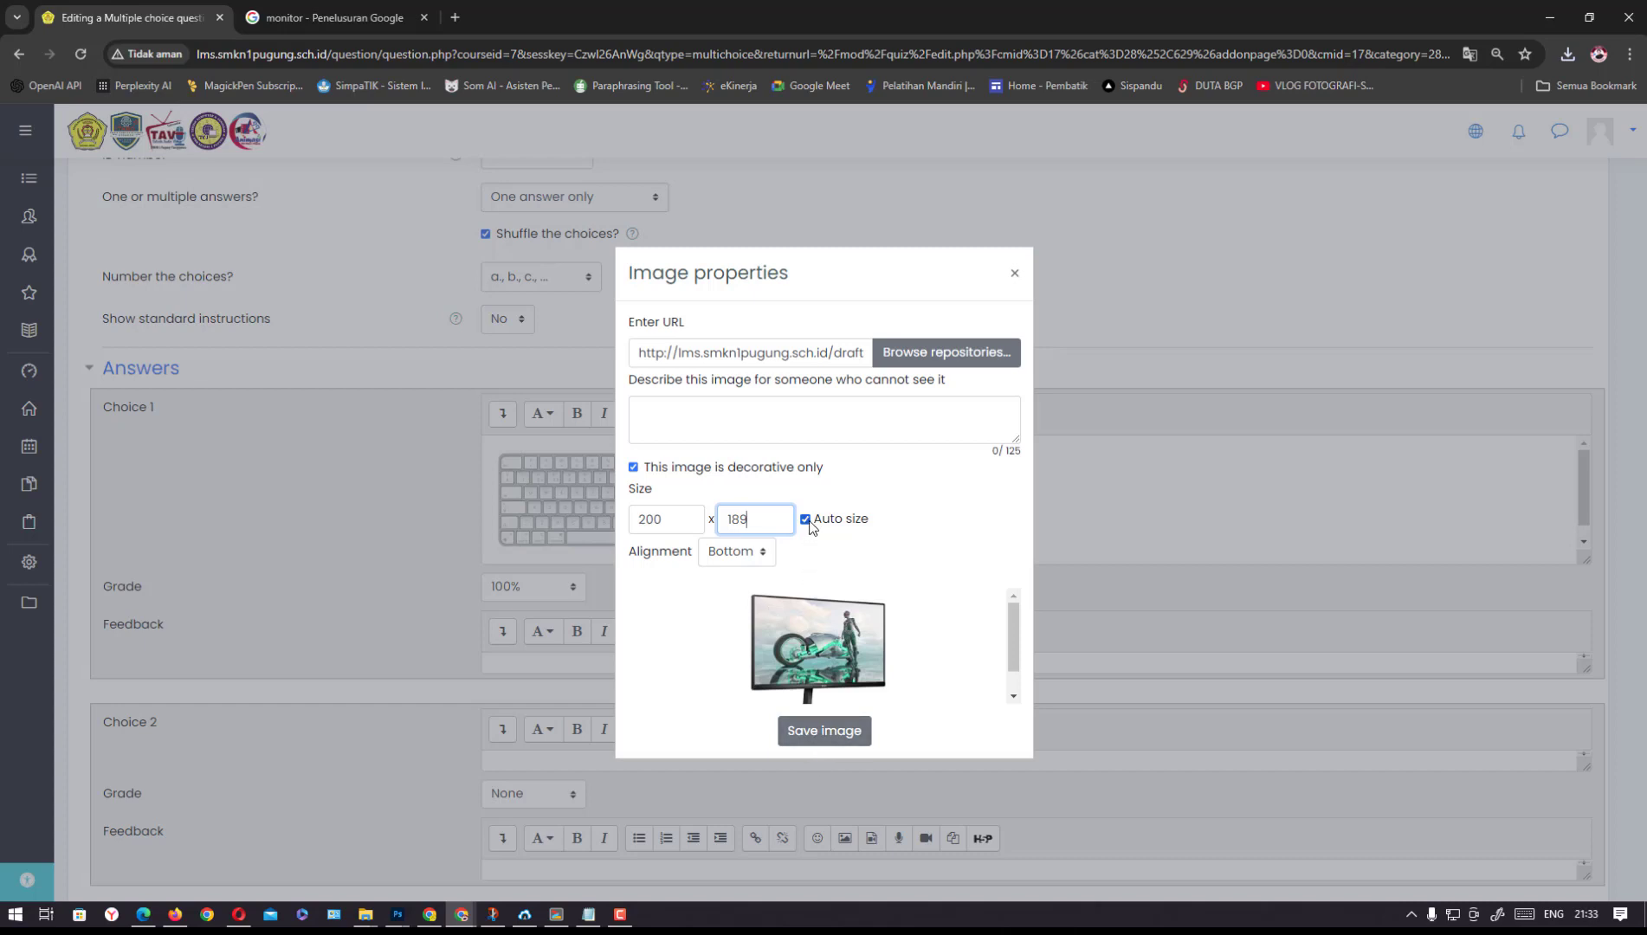
pyautogui.click(827, 743)
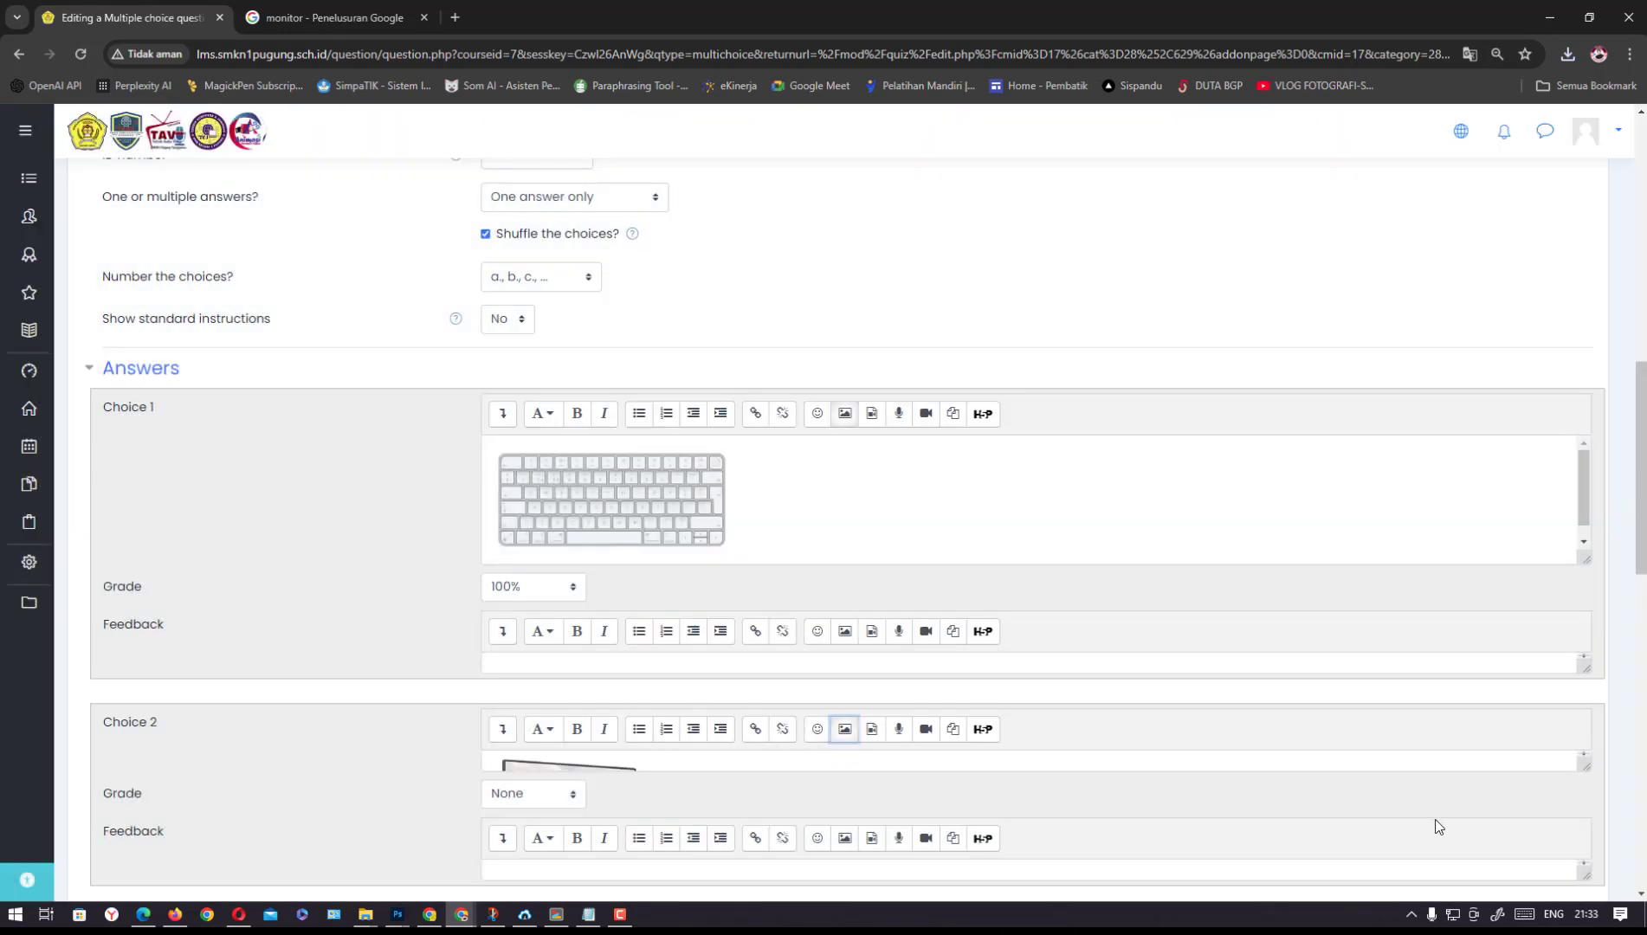
pyautogui.moveTo(1586, 771); pyautogui.dragTo(1590, 863)
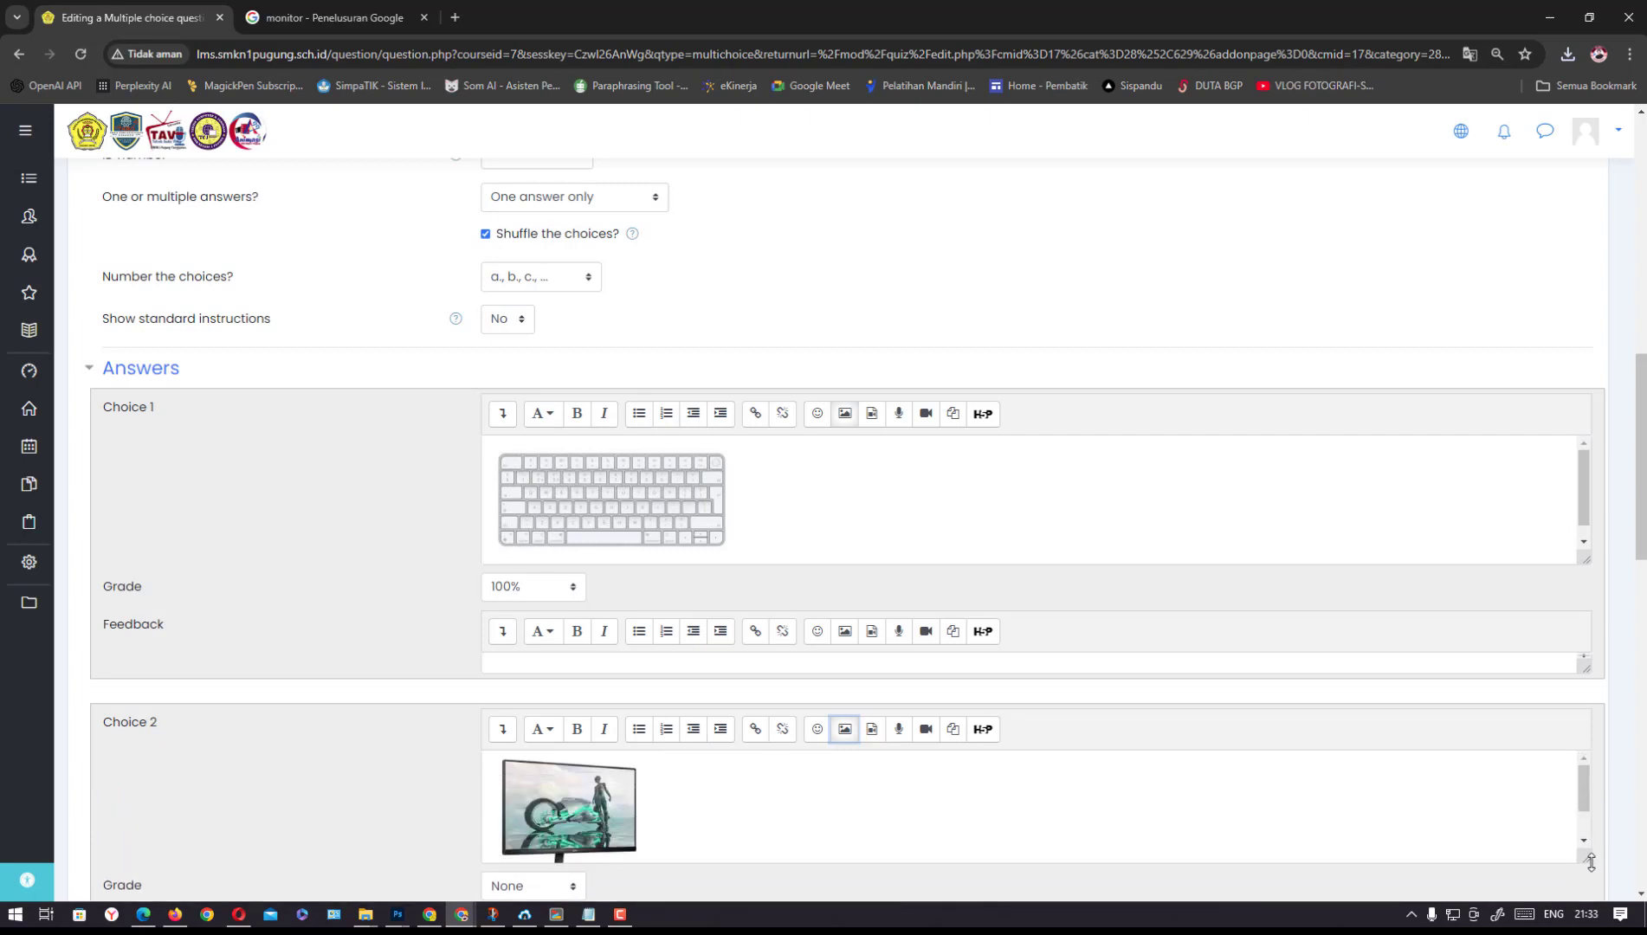
# Place the cursor in the Choice 3 answer, then switch to Google Images and search for "mouse"
pyautogui.scroll(-5, 1639, 558)
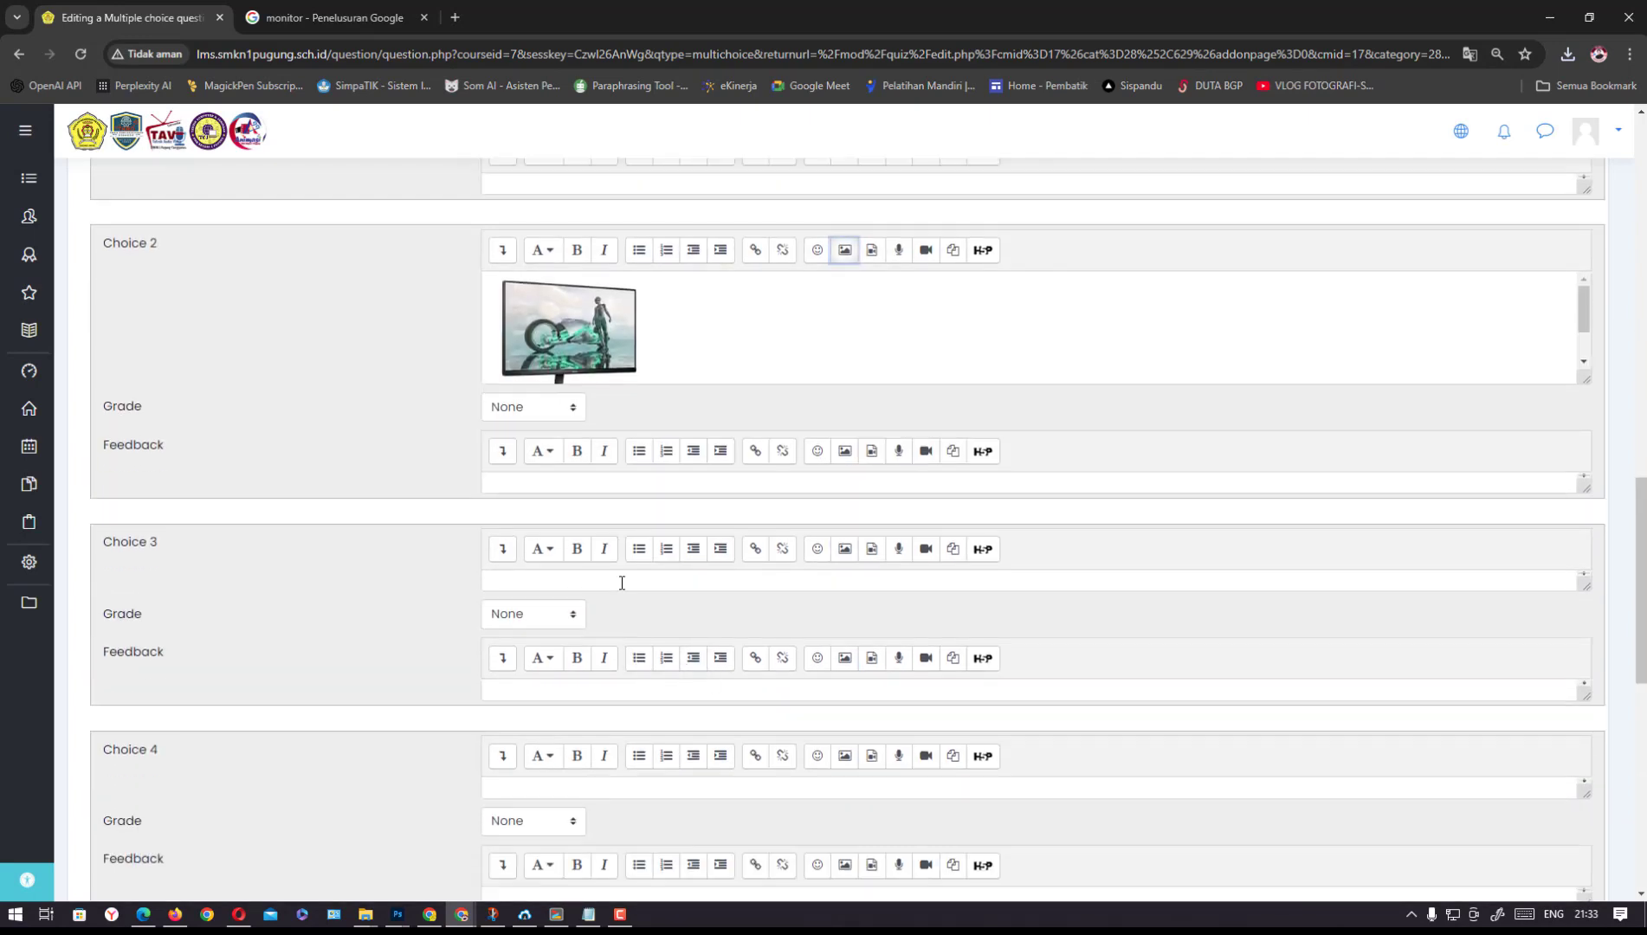
pyautogui.click(621, 582)
pyautogui.click(346, 17)
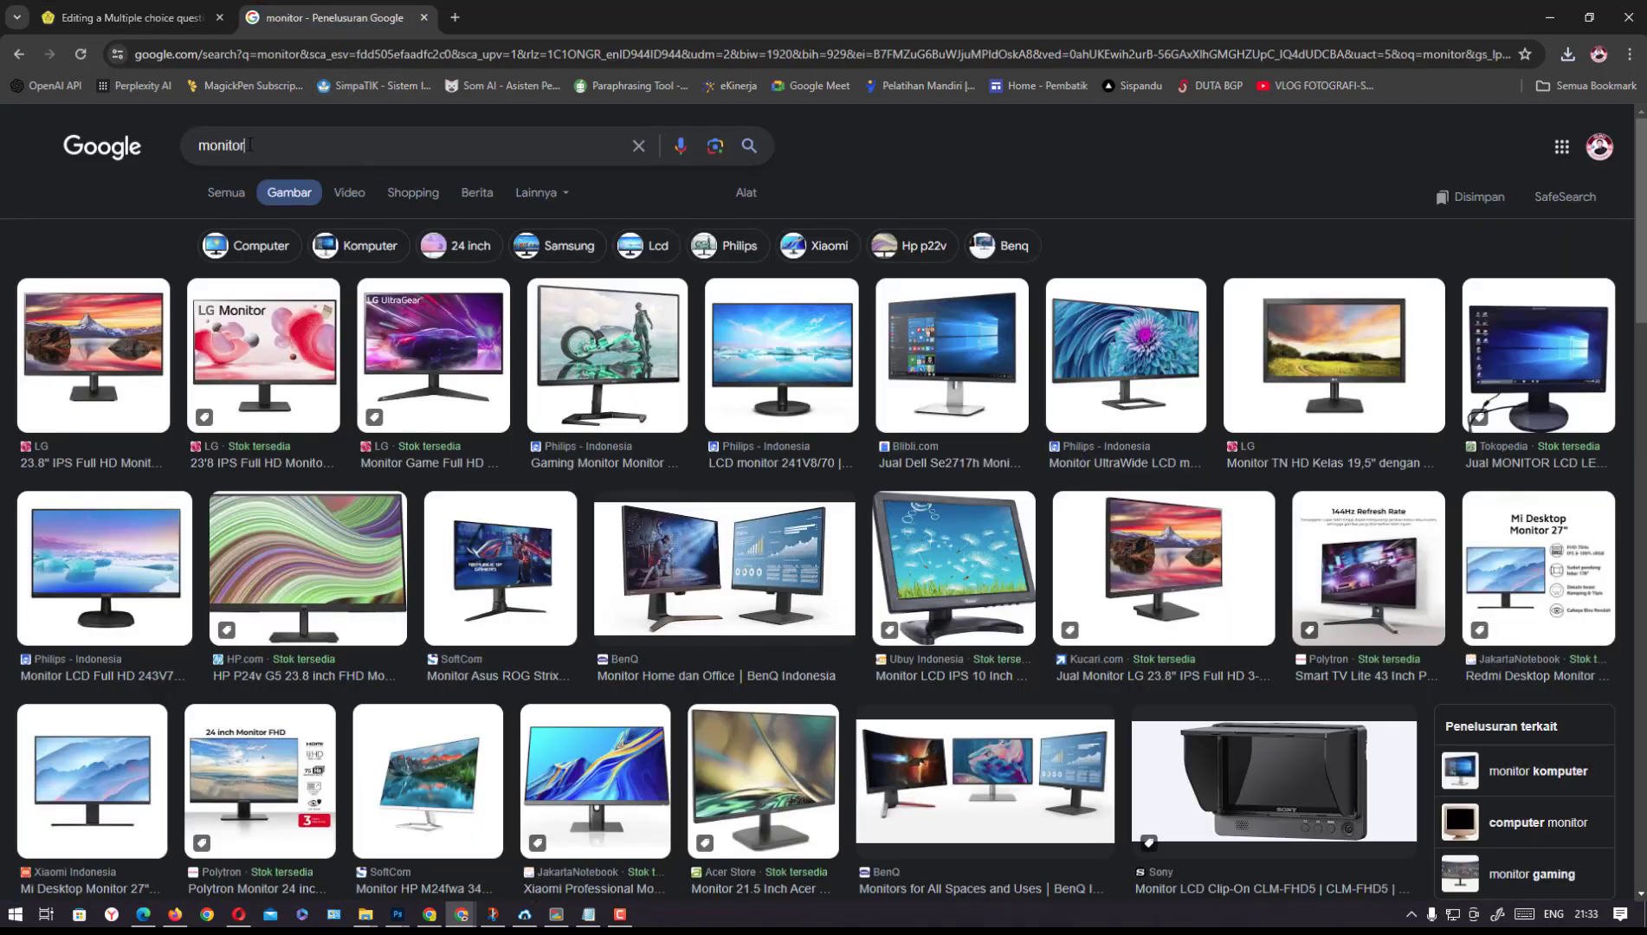
pyautogui.moveTo(251, 144); pyautogui.dragTo(222, 145)
pyautogui.press('BackSpace')
pyautogui.press('BackSpace')
pyautogui.write('use')
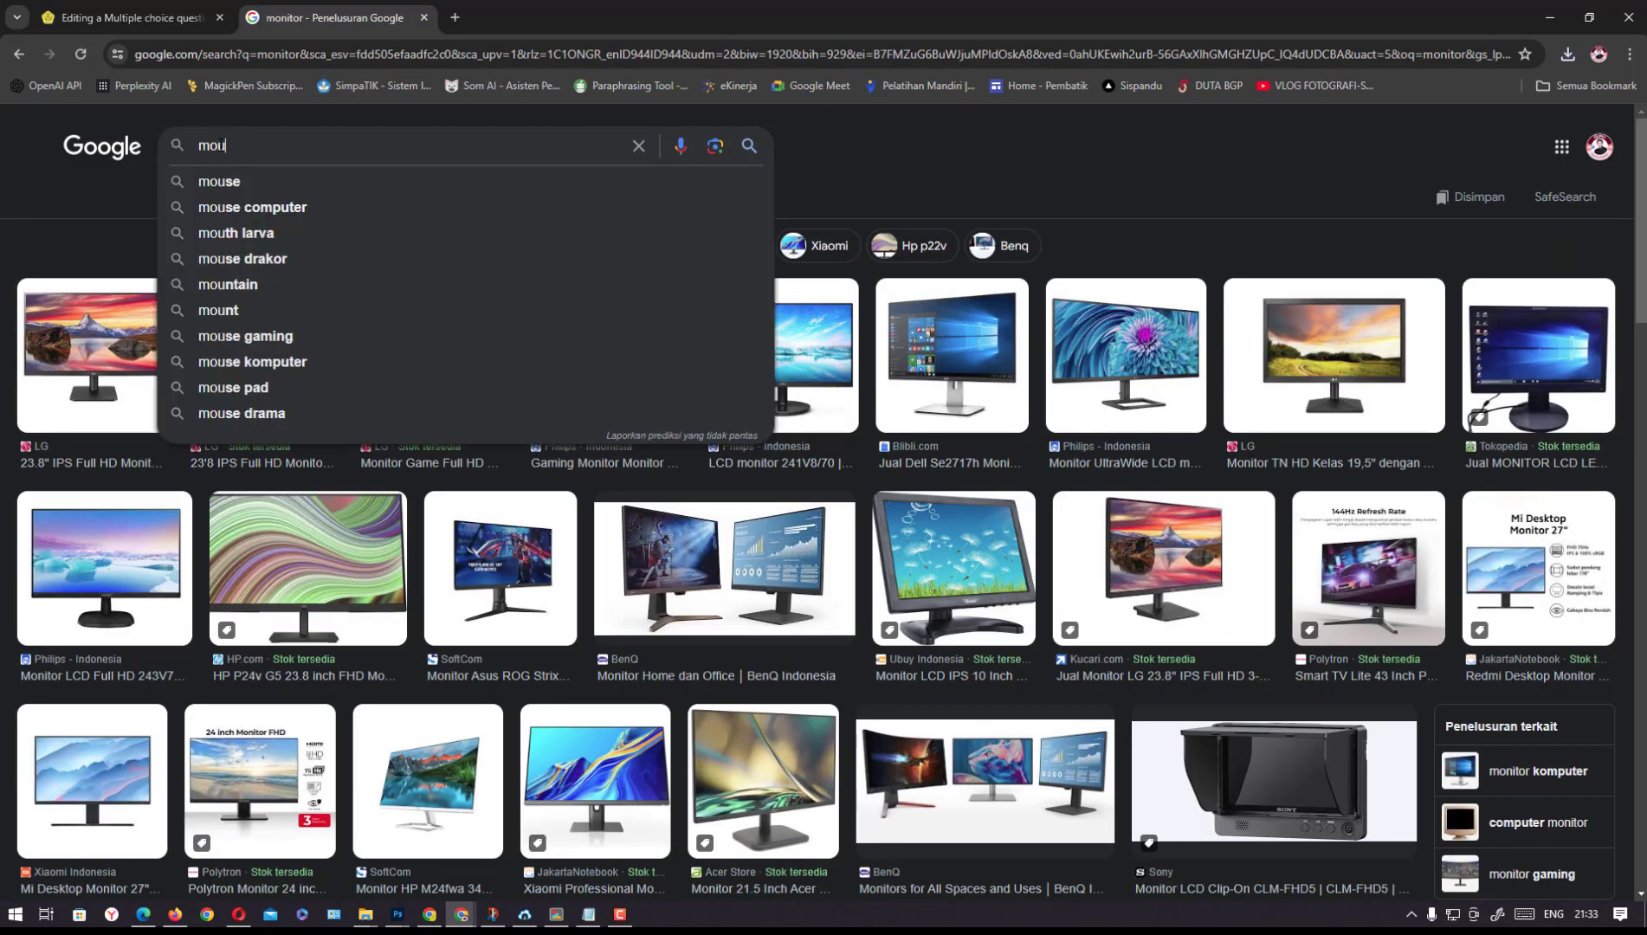
pyautogui.click(272, 173)
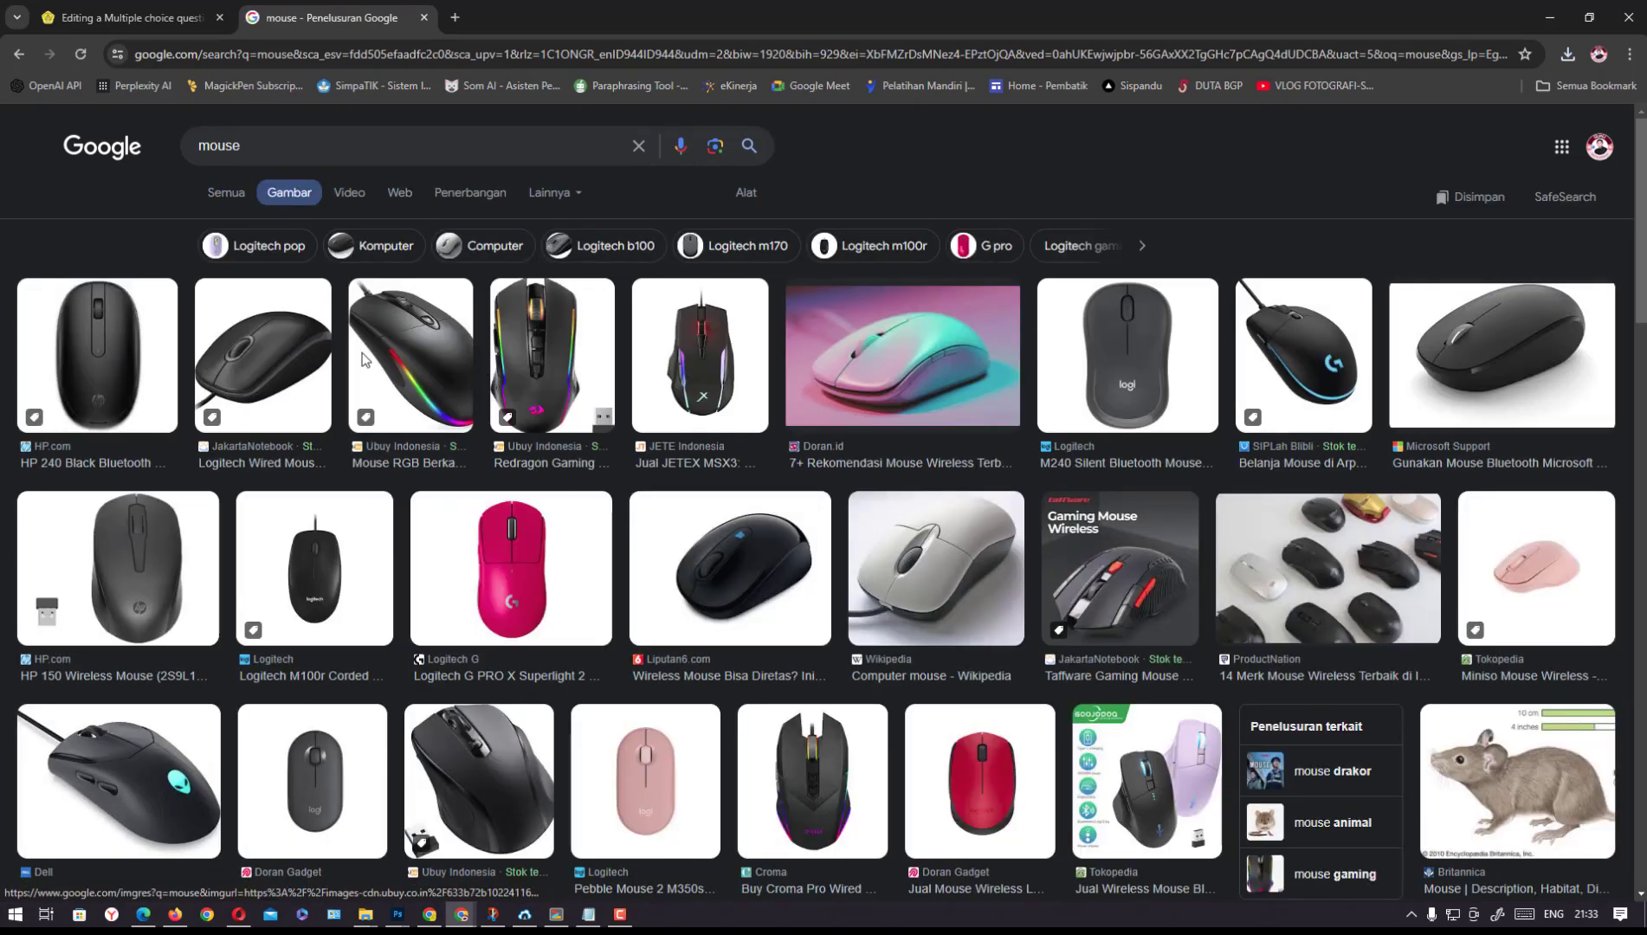
# Save the black mouse image with the RGB strip as "mouse" in the Pictures folder and return to the LMS question form
pyautogui.rightClick(436, 350)
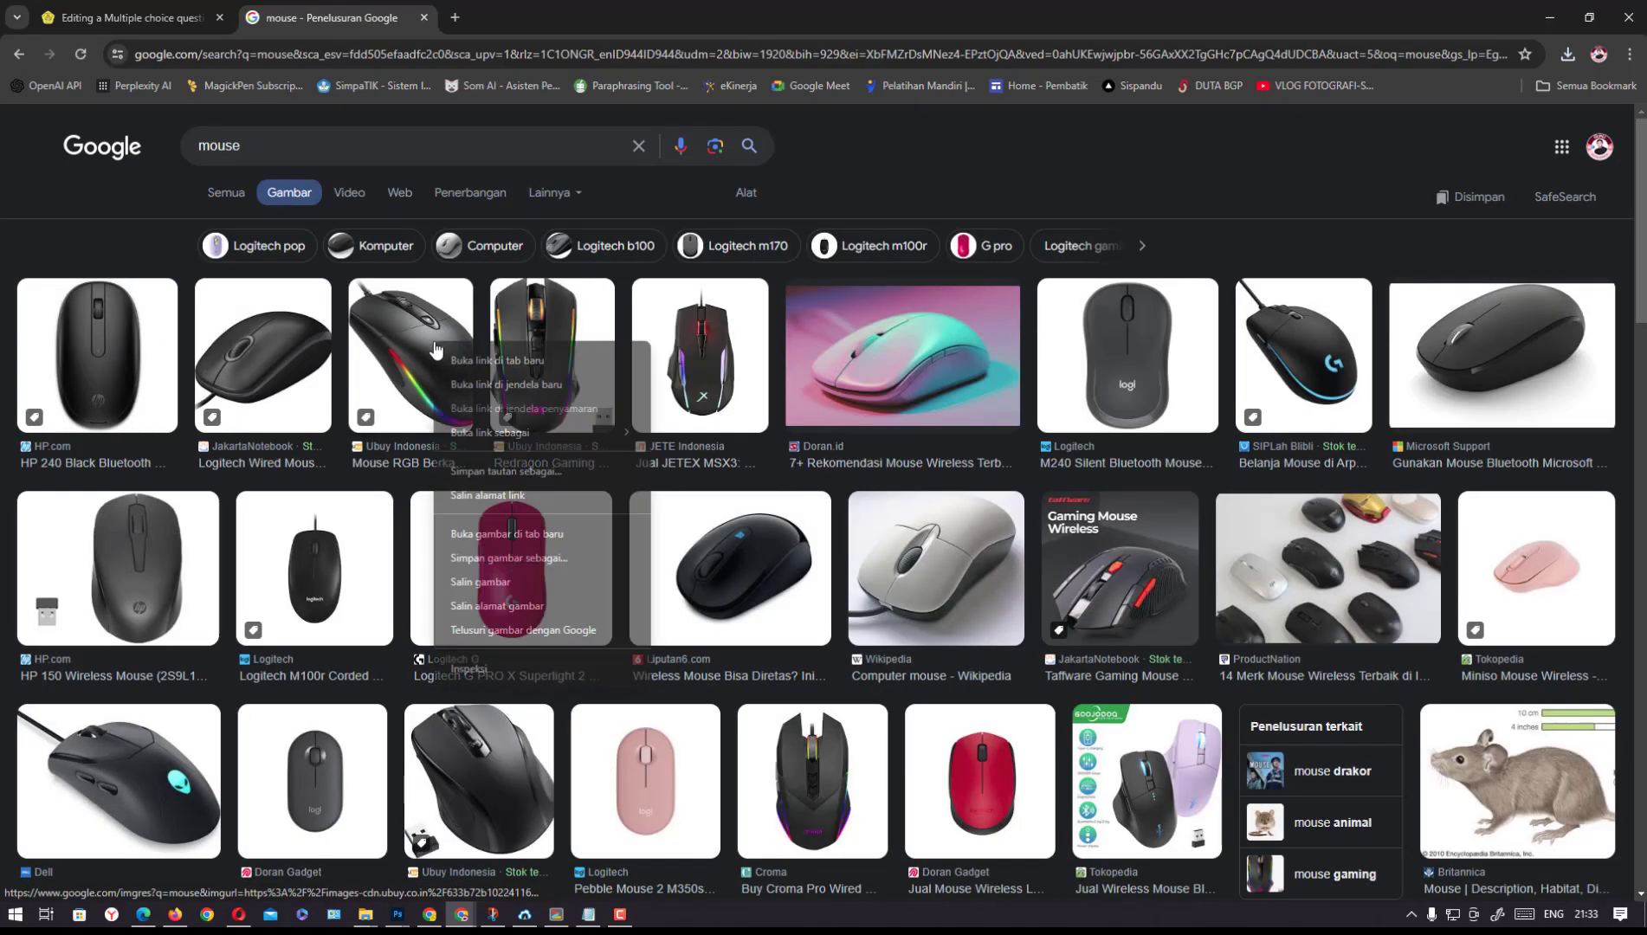
pyautogui.click(512, 557)
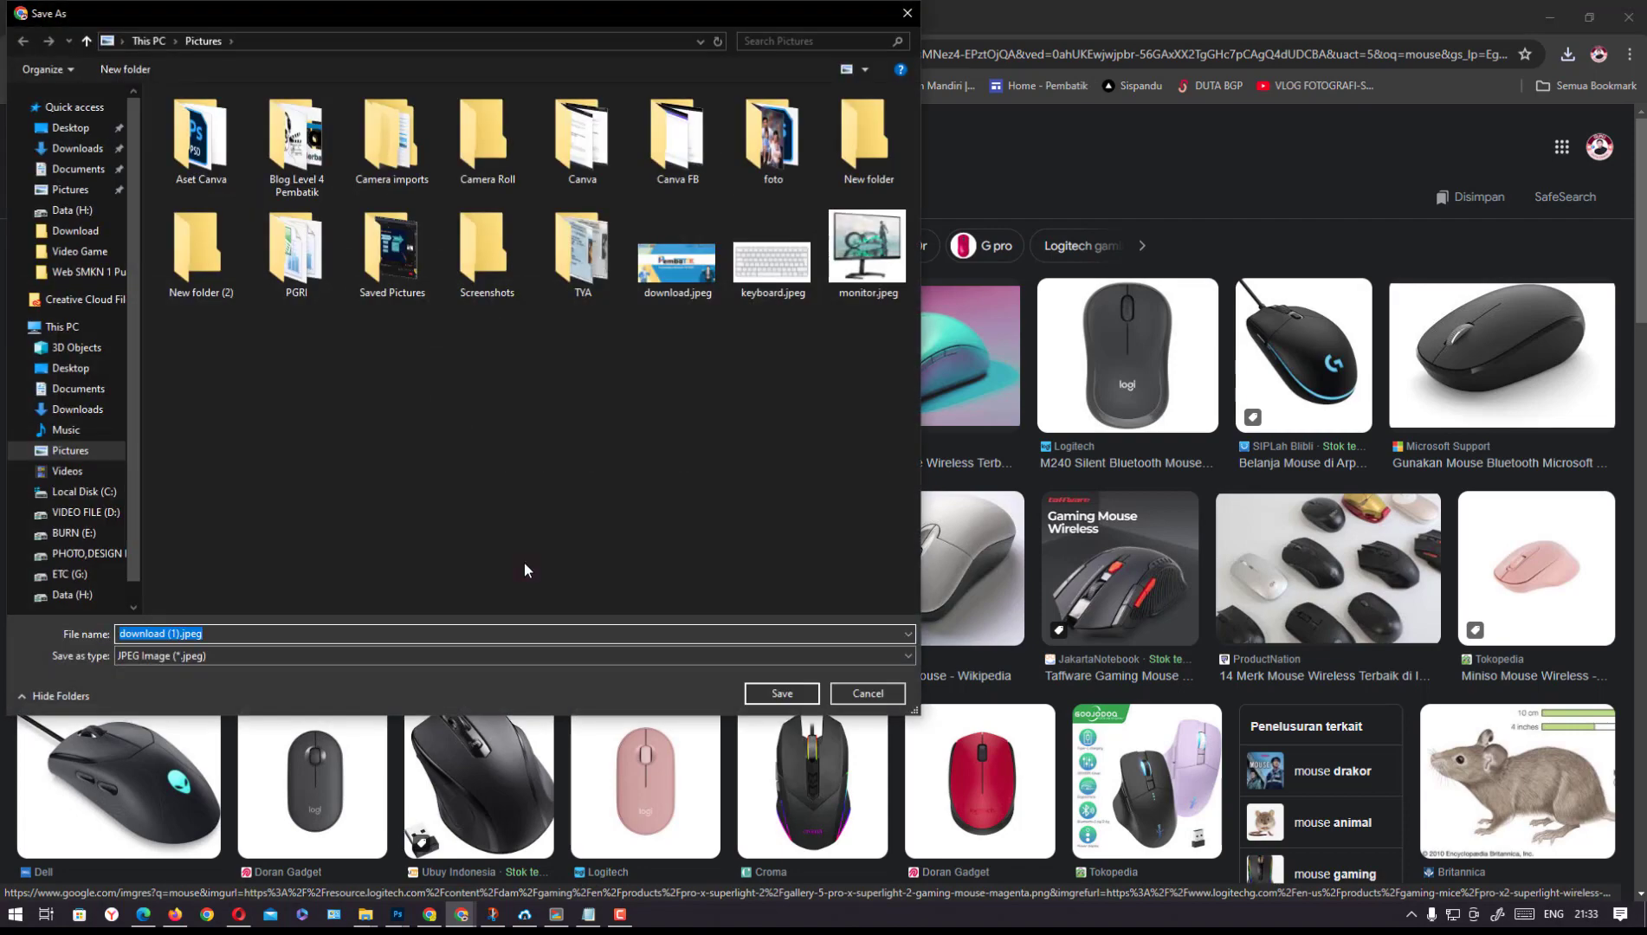
pyautogui.write('mouse')
pyautogui.click(767, 693)
pyautogui.click(138, 19)
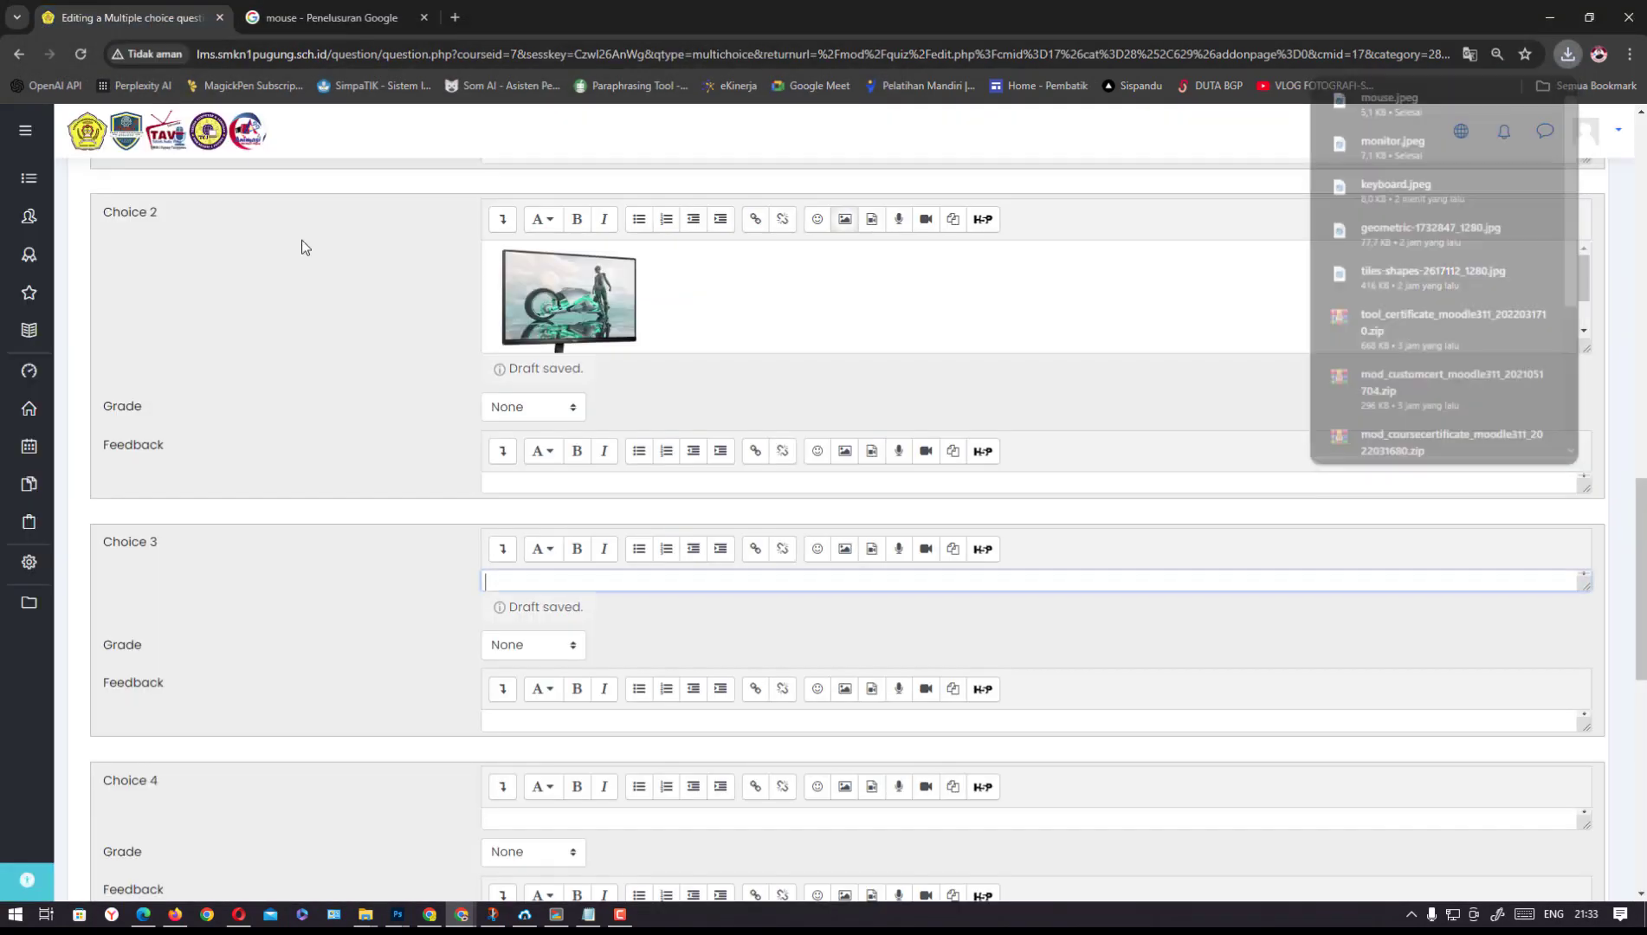
# Upload mouse.jpeg from the Pictures folder as the image for the Choice 3 answer
pyautogui.click(844, 549)
pyautogui.click(886, 414)
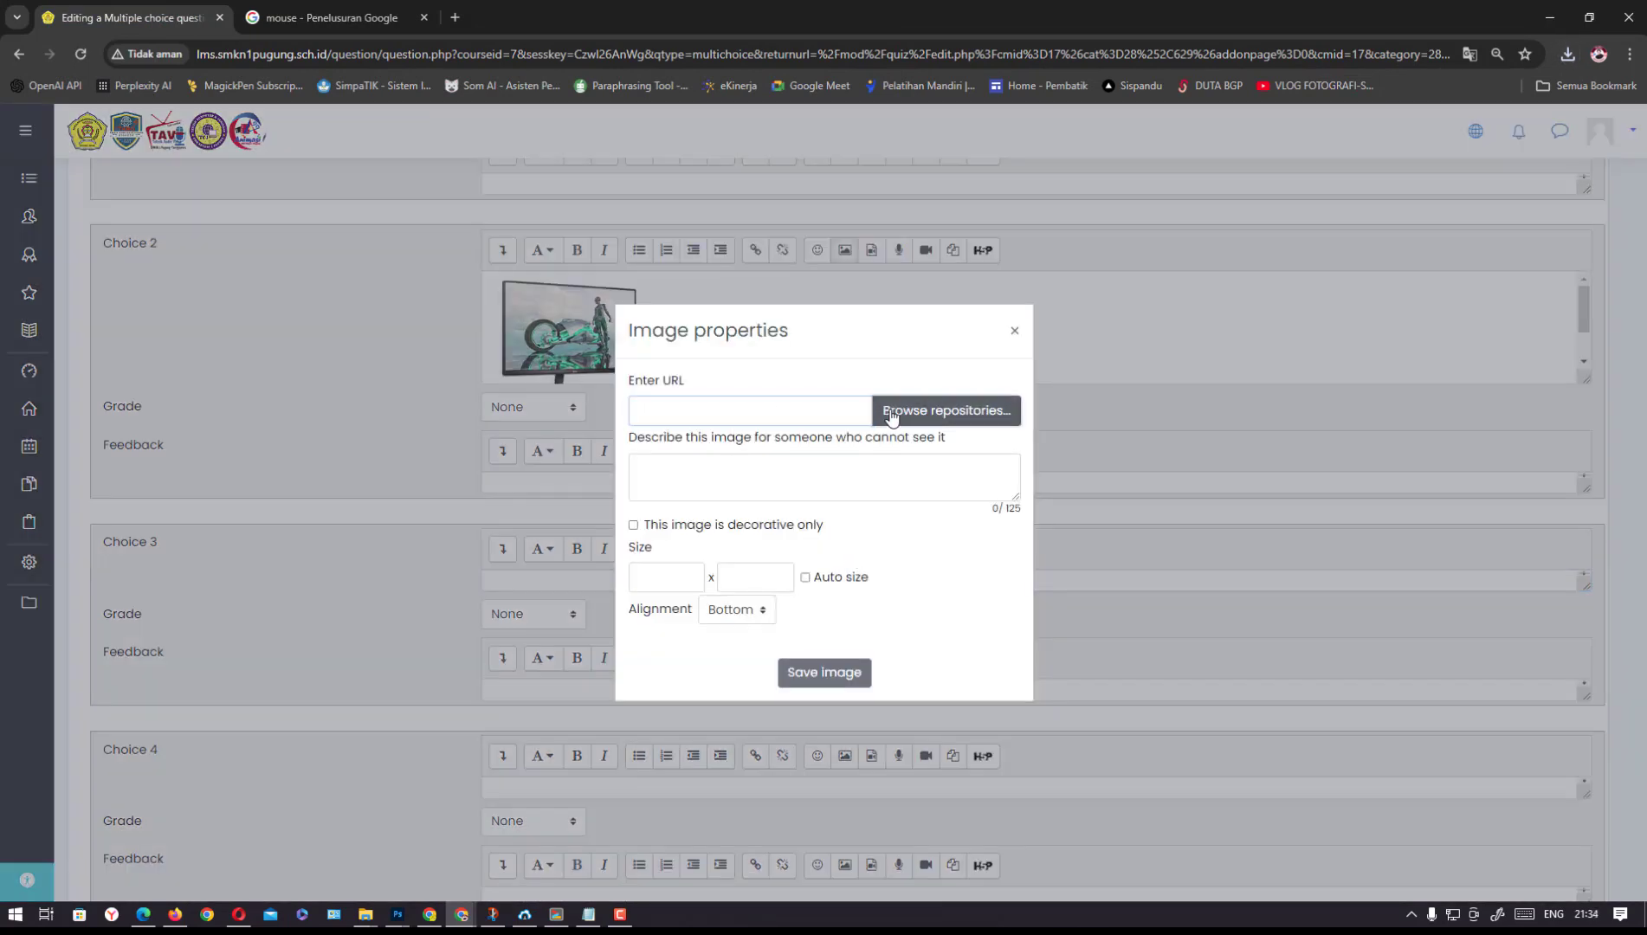
pyautogui.click(729, 442)
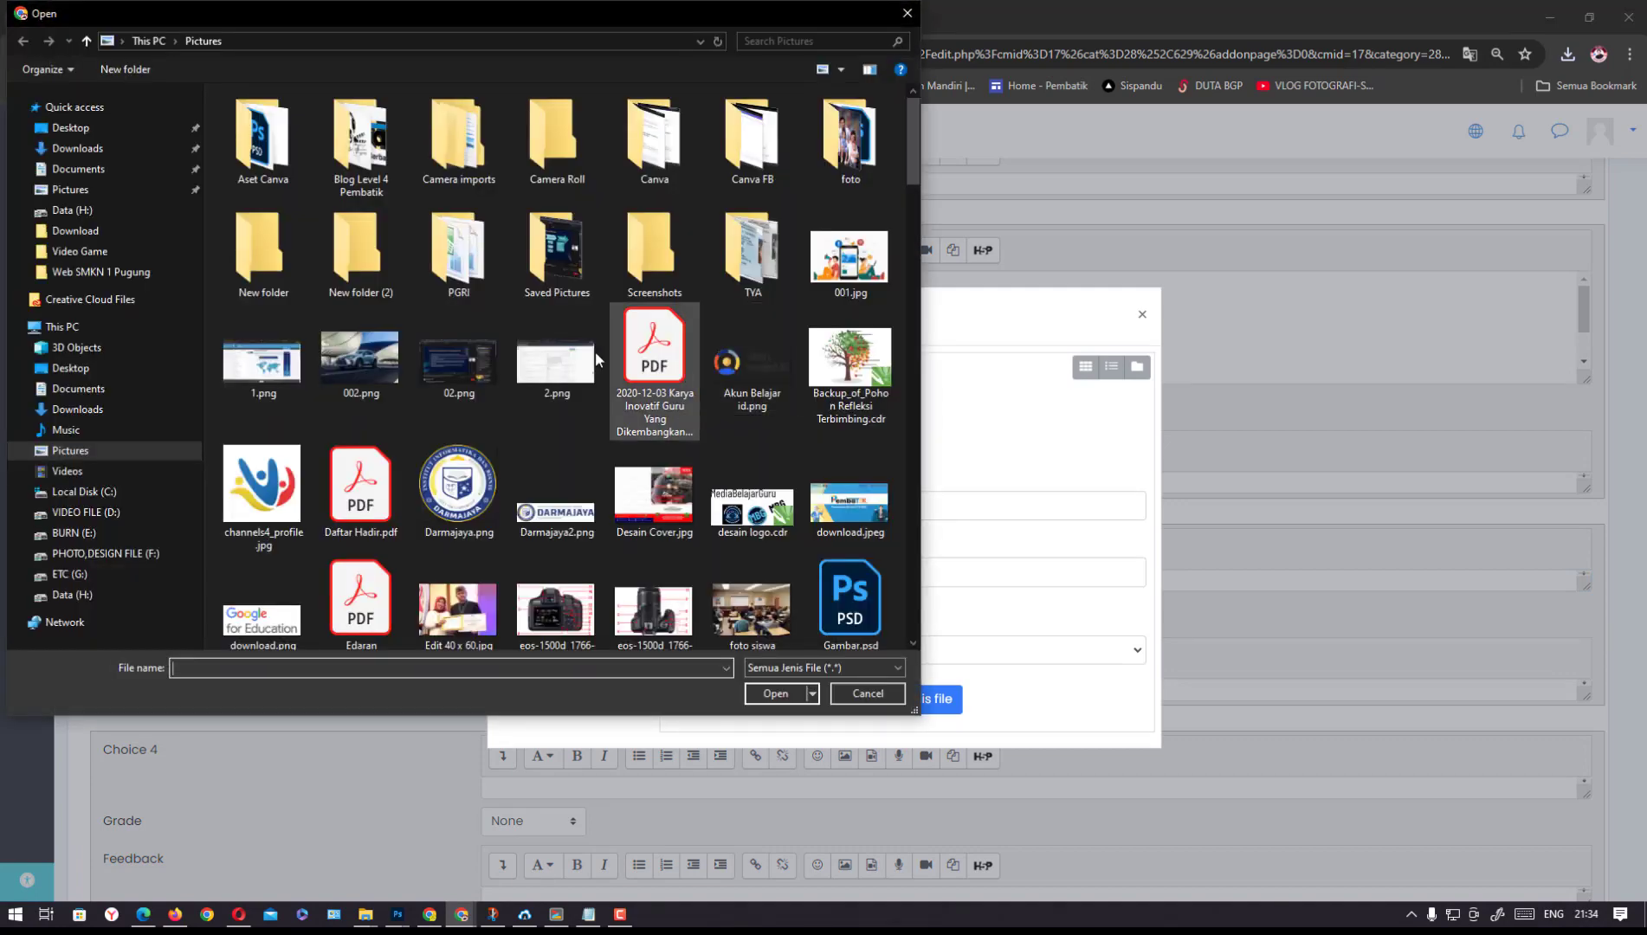
pyautogui.click(534, 357)
pyautogui.press('m')
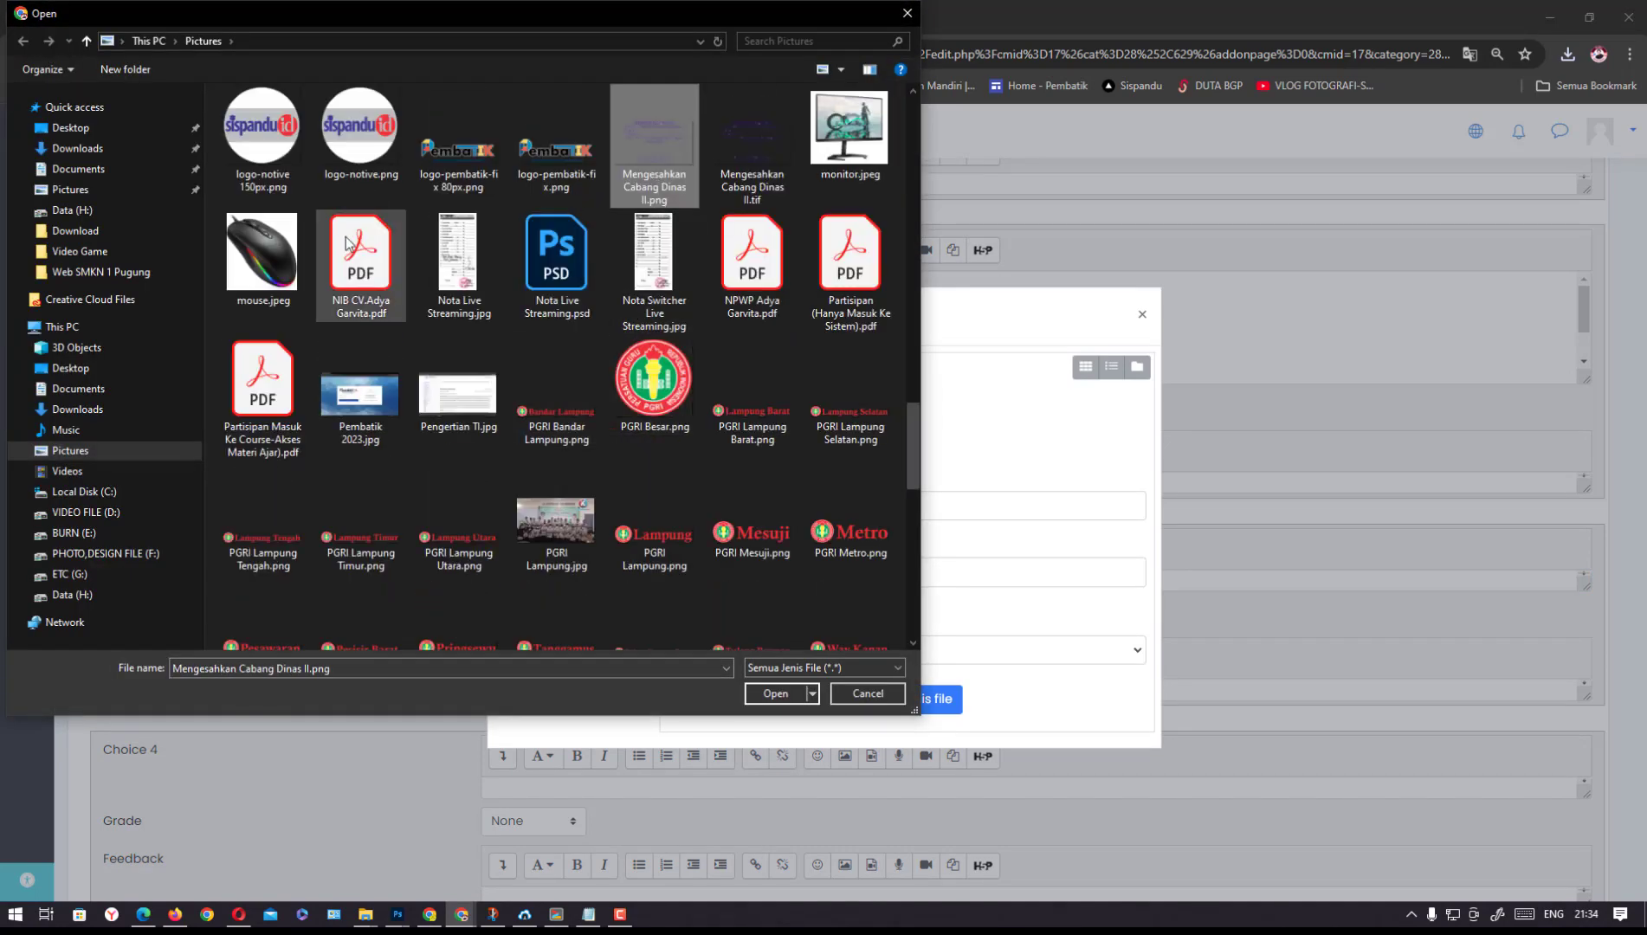
pyautogui.click(264, 255)
pyautogui.click(770, 691)
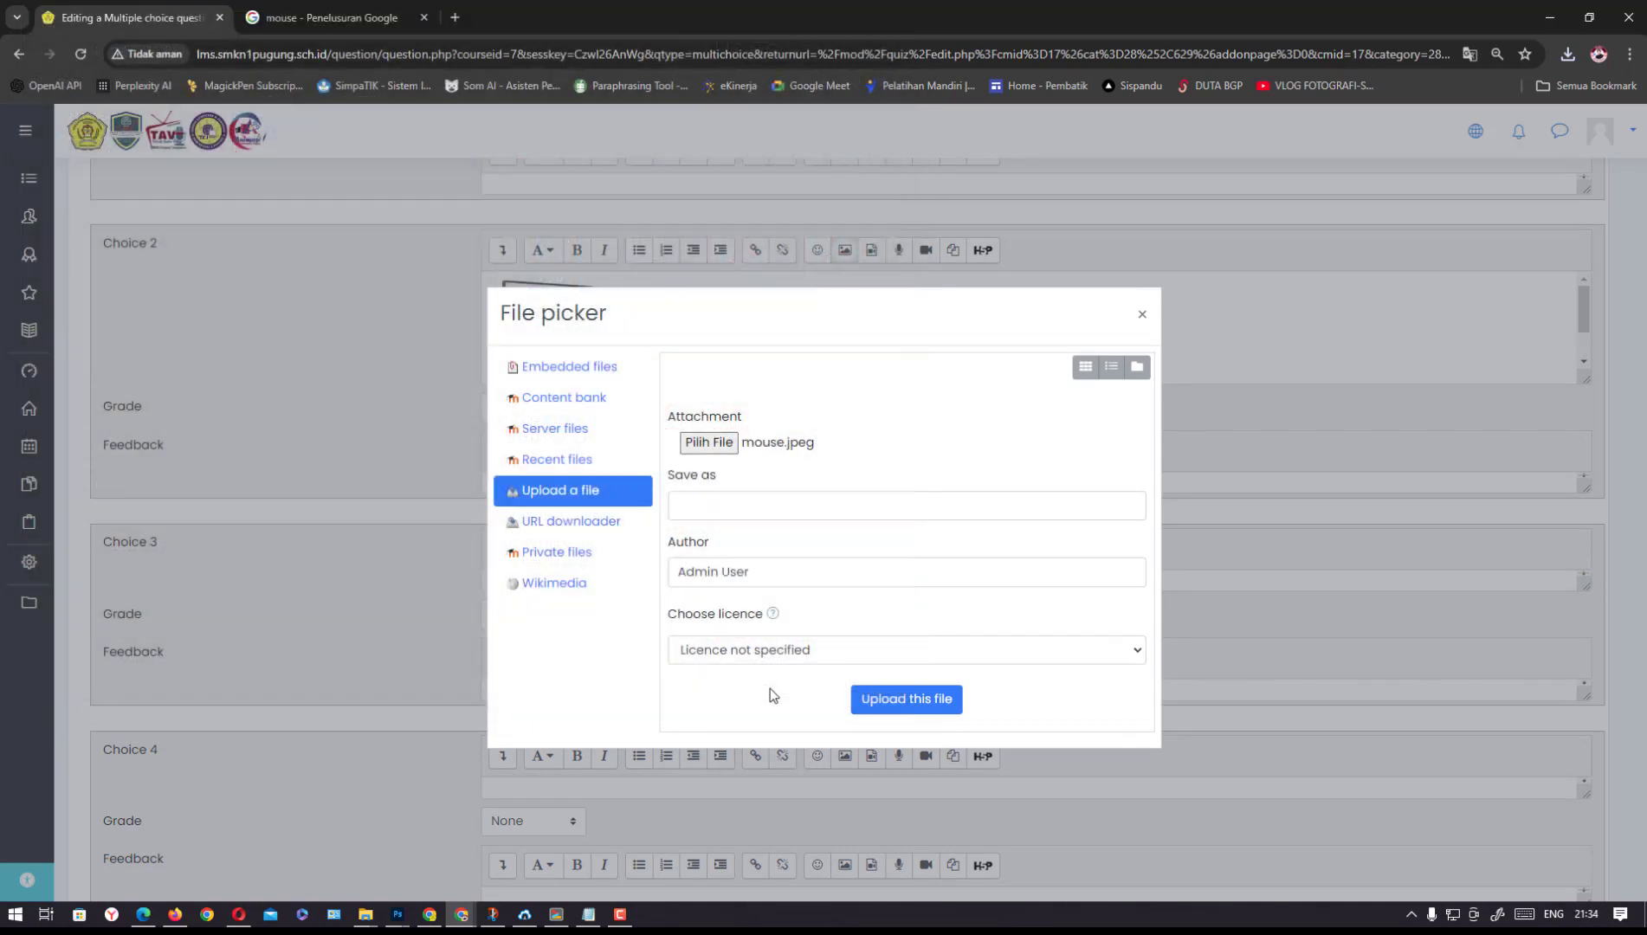
pyautogui.click(896, 701)
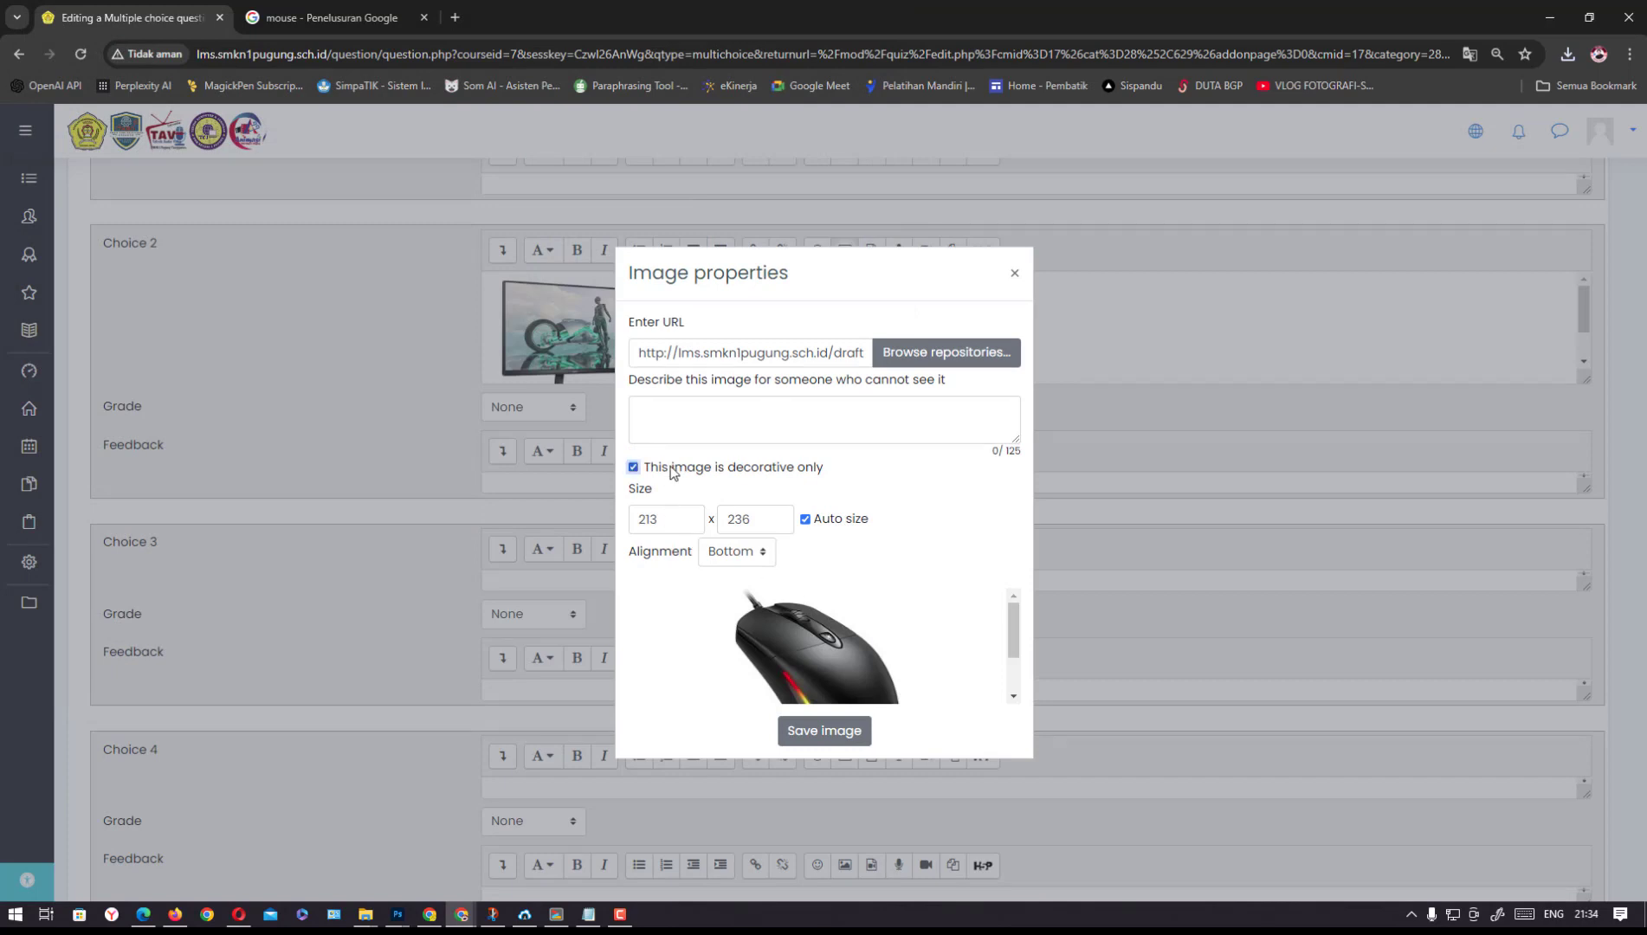
# Mark the mouse image as decorative only, insert it into Choice 3 and enlarge that answer box
pyautogui.click(836, 746)
pyautogui.click(1586, 587)
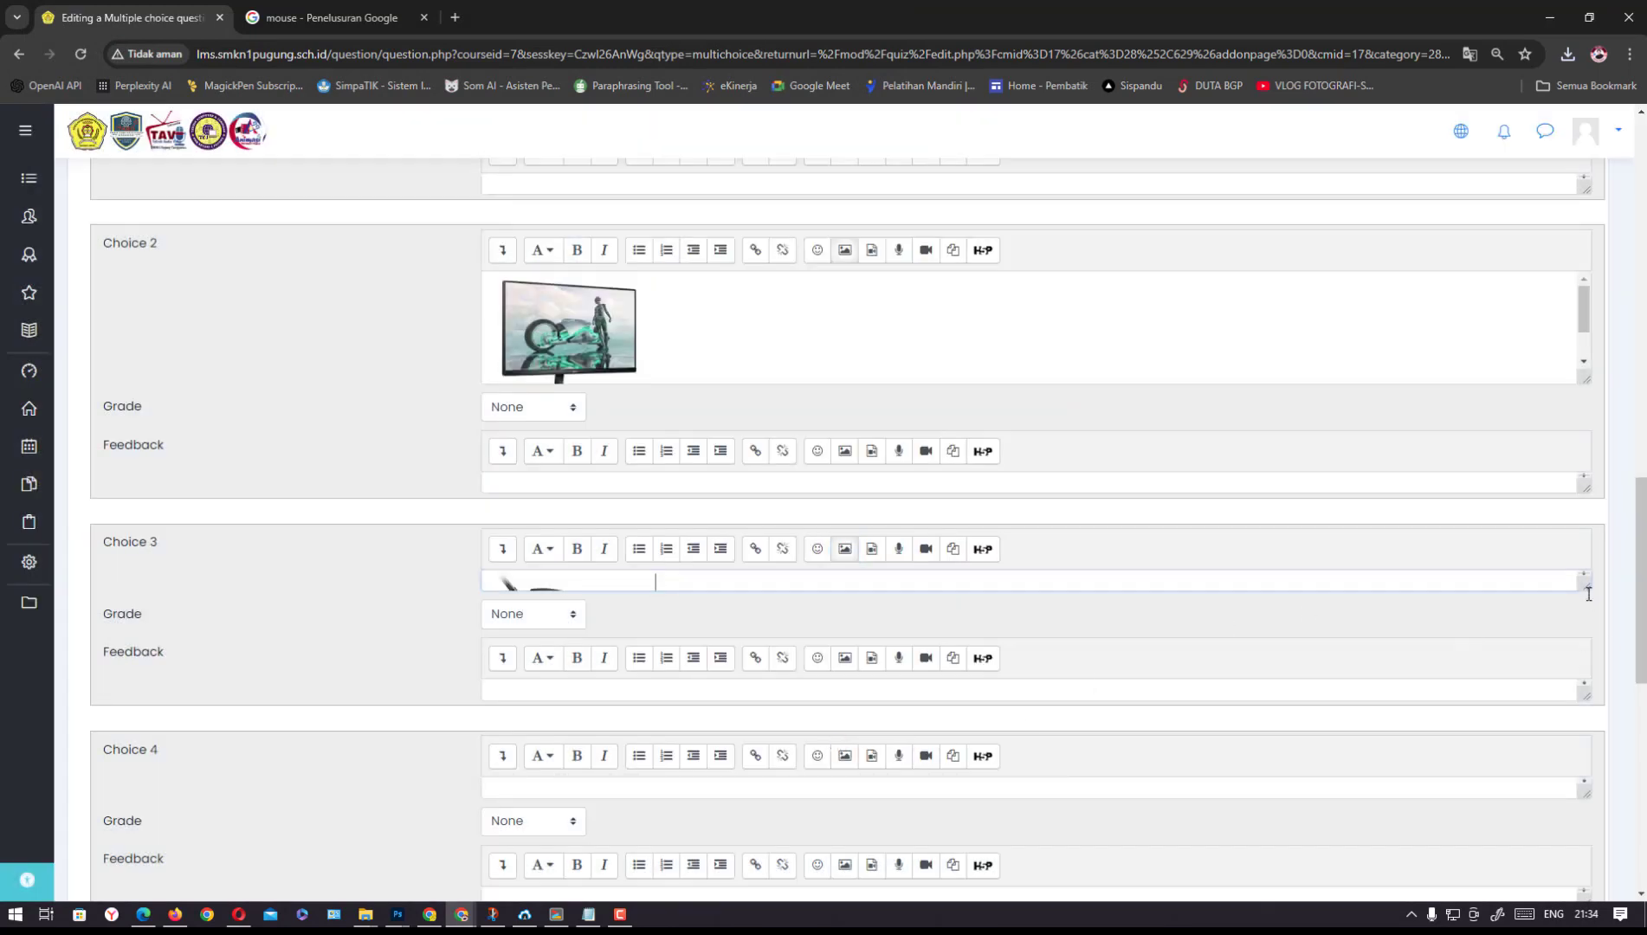
pyautogui.moveTo(1586, 585); pyautogui.dragTo(1586, 713)
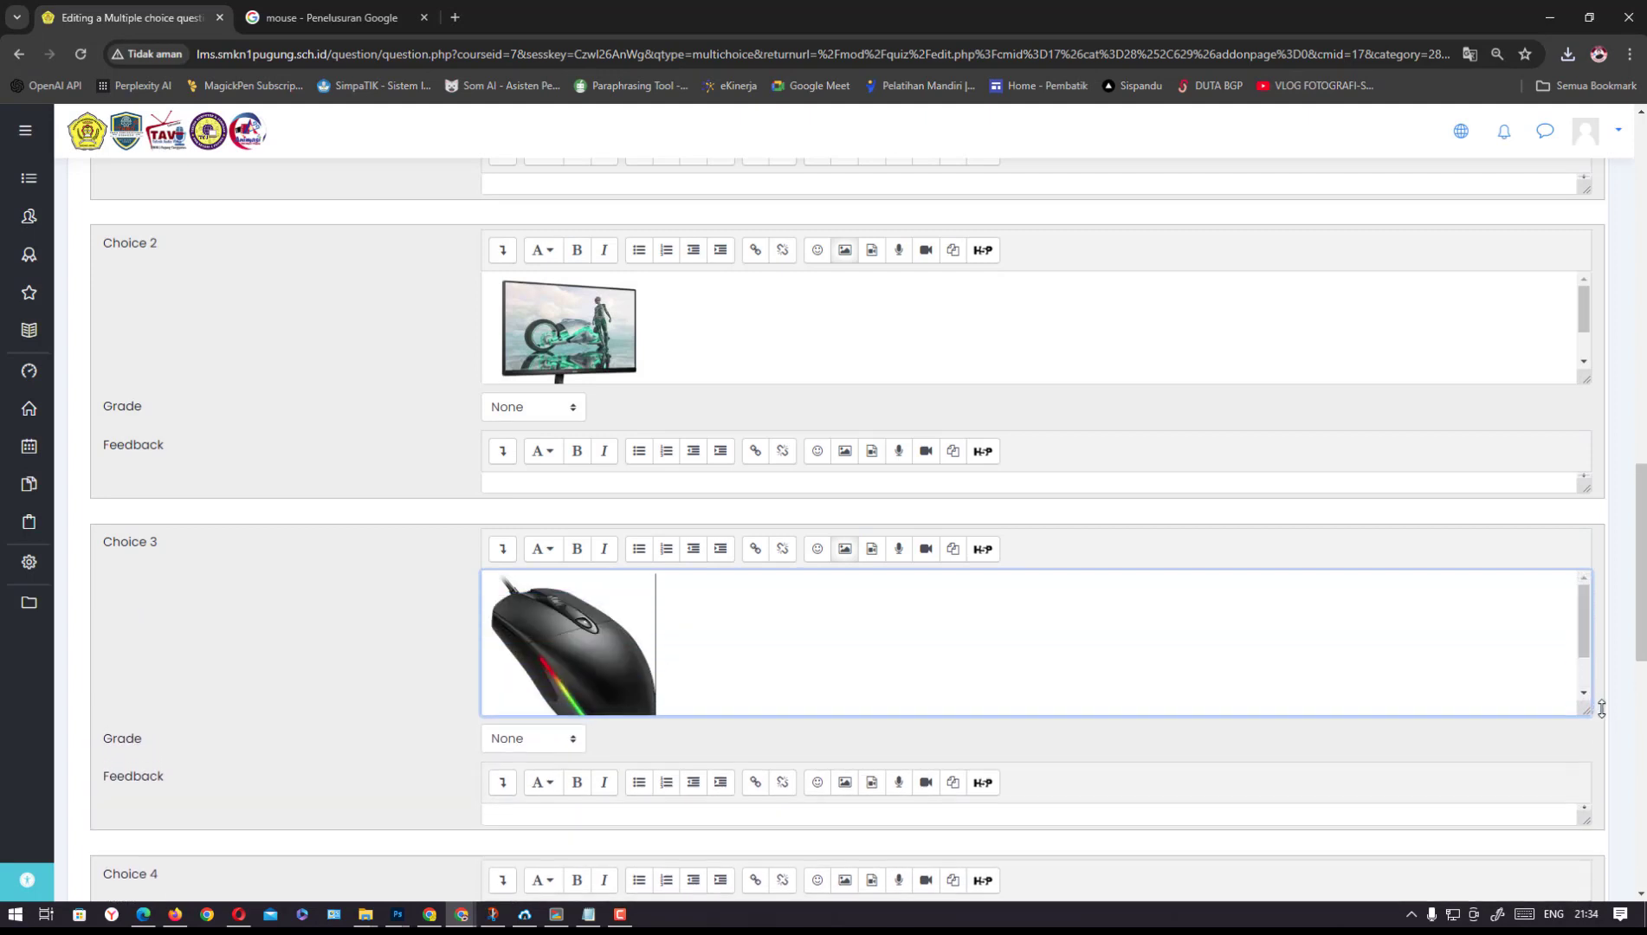
# Place the cursor in the Choice 4 answer, then switch to Google Images and search for "speaker"
pyautogui.moveTo(1643, 651); pyautogui.dragTo(1642, 747)
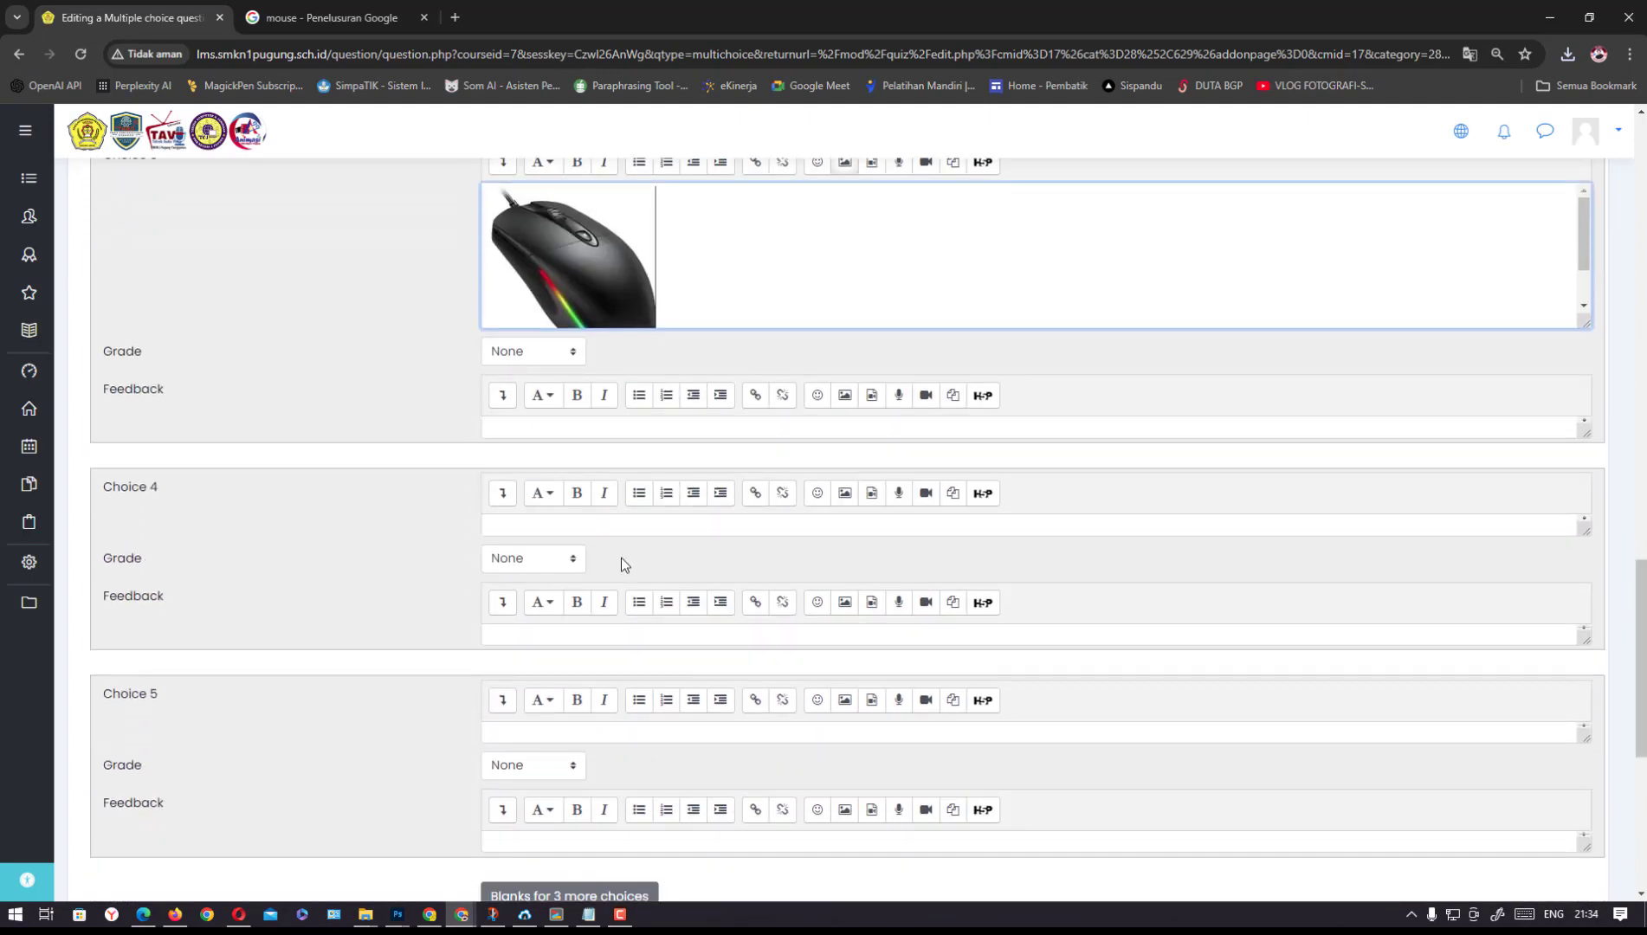
pyautogui.click(612, 527)
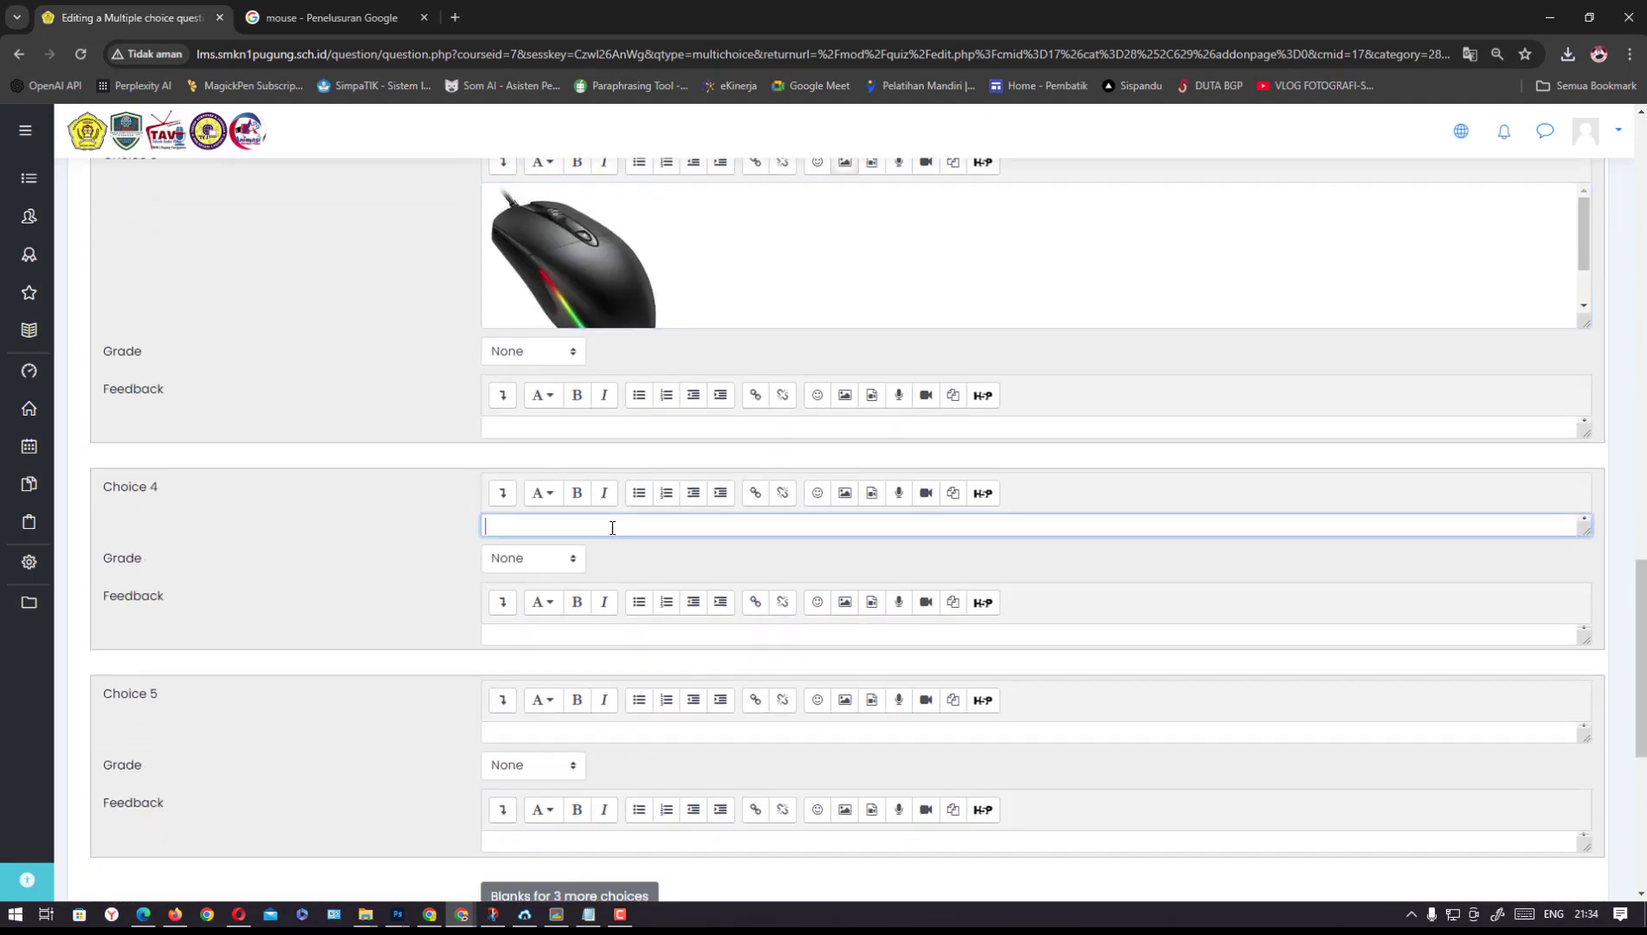
pyautogui.click(369, 26)
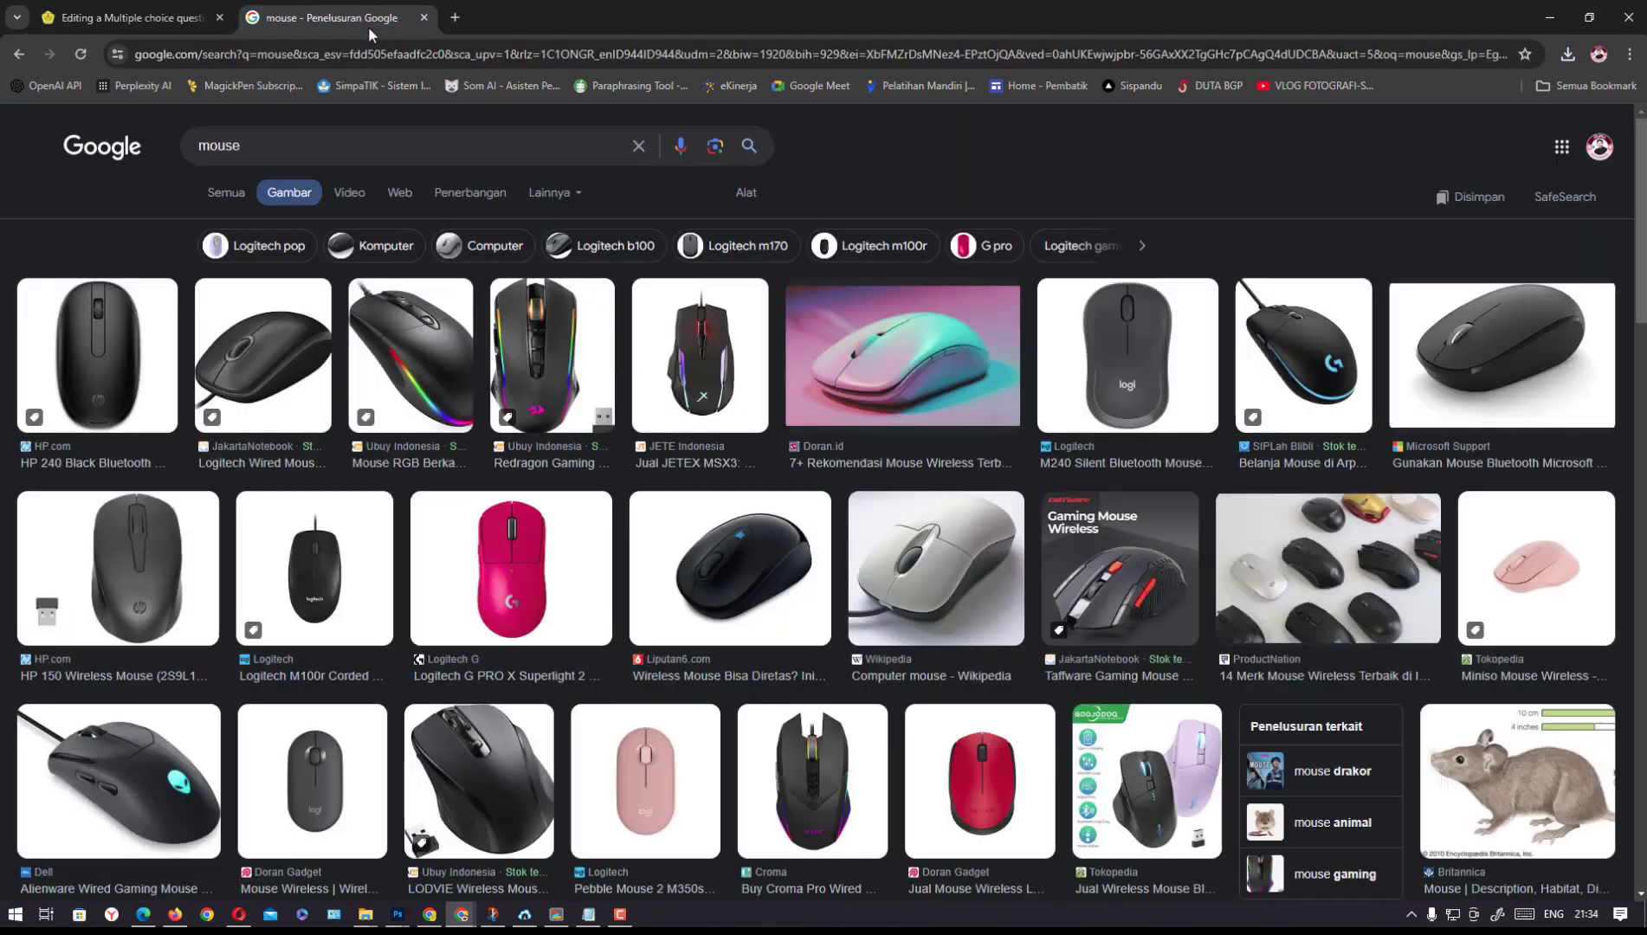
pyautogui.doubleClick(221, 143)
pyautogui.write('speaker')
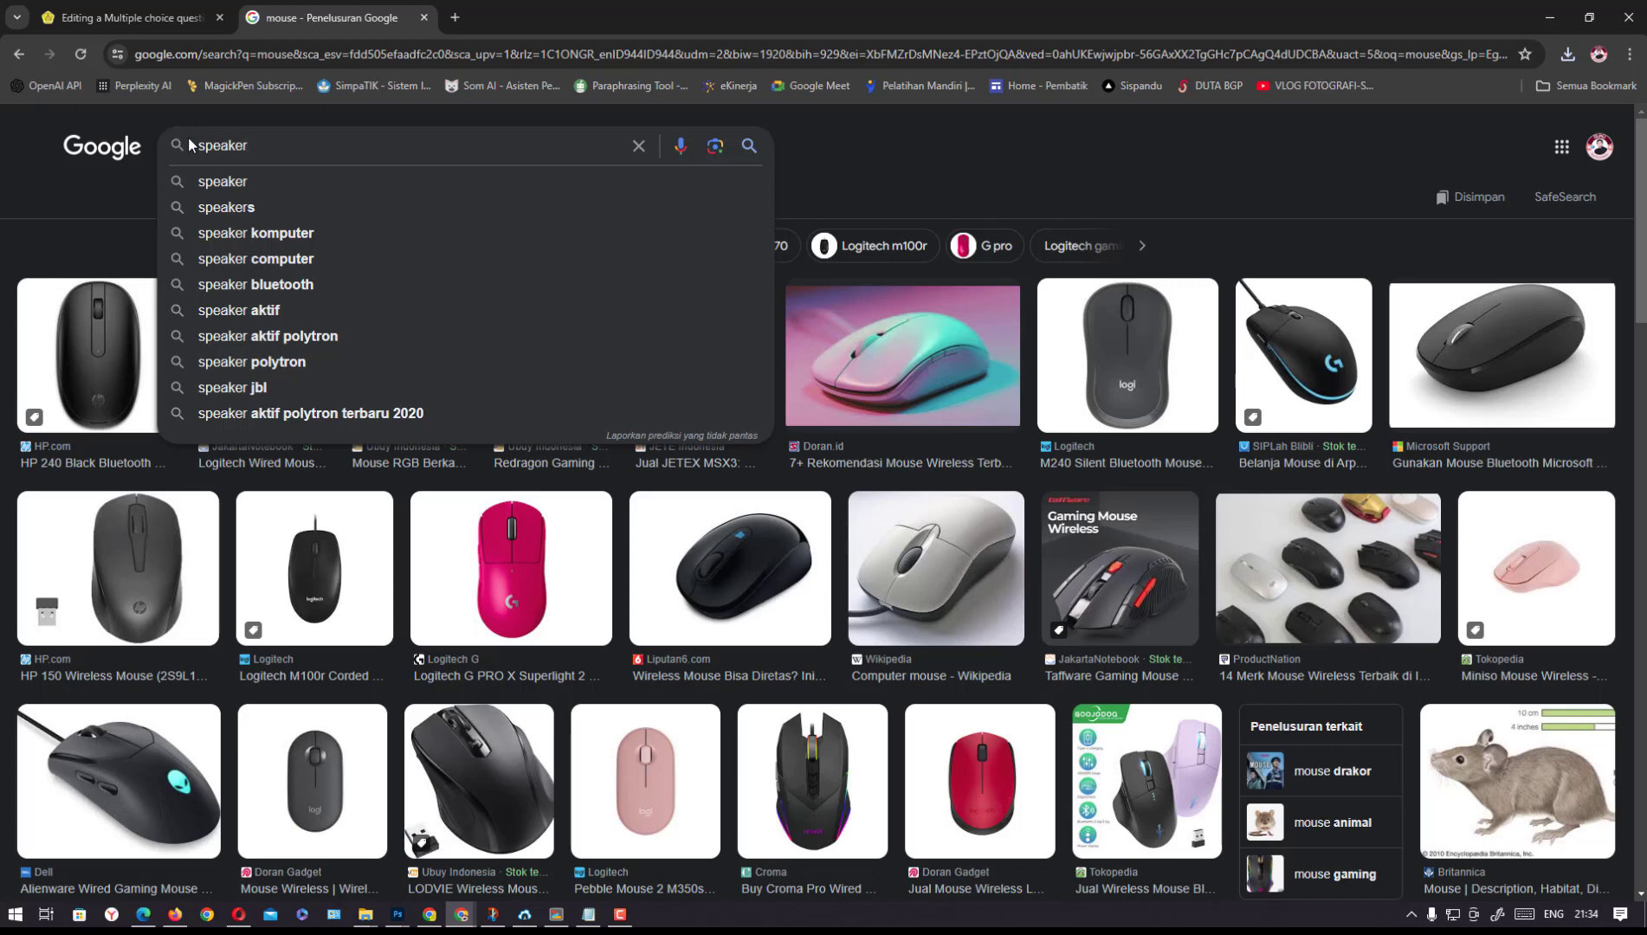
pyautogui.press('Return')
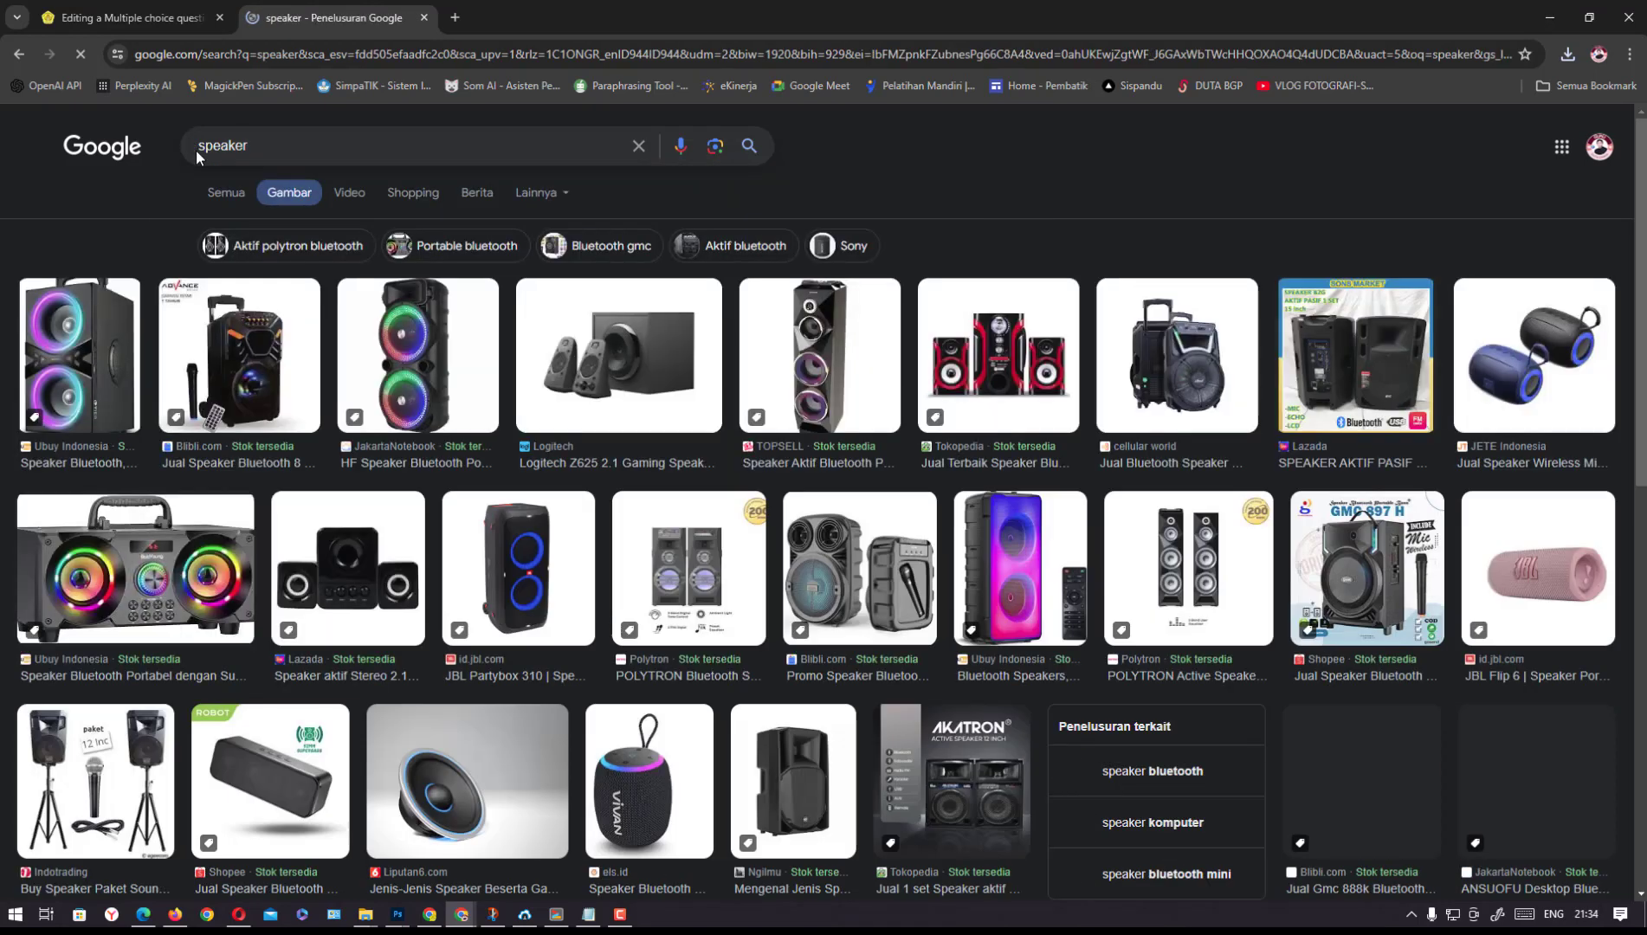
# Save the Logitech Z625 speaker image as "speaker" in the Pictures folder and return to the LMS question form
pyautogui.rightClick(639, 368)
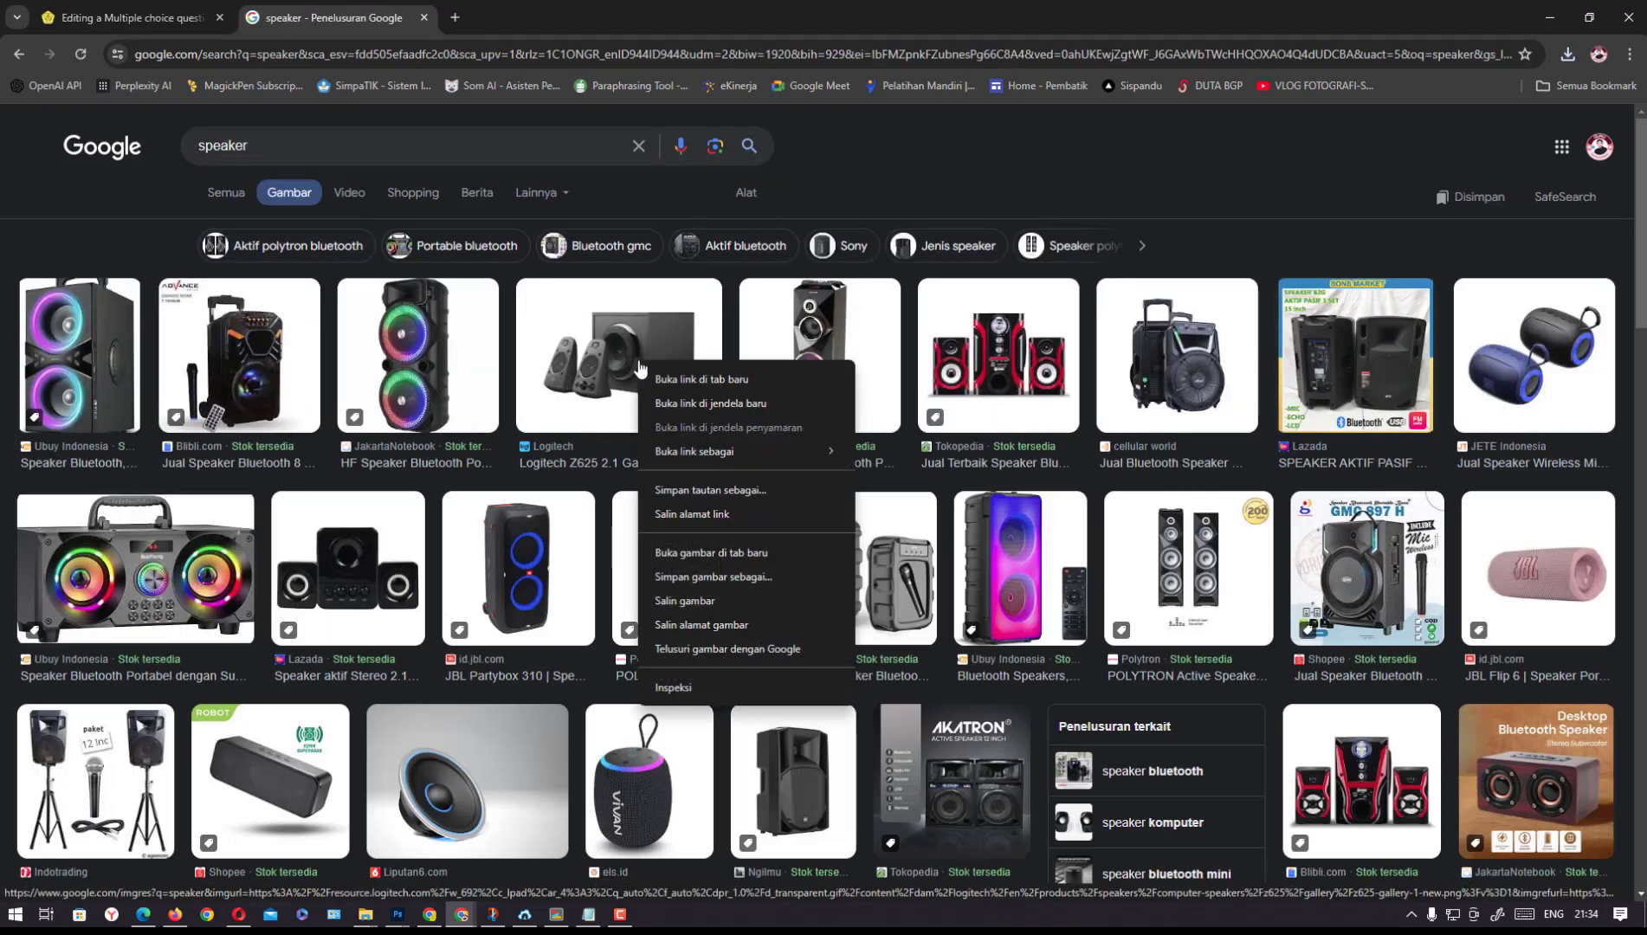
pyautogui.click(715, 577)
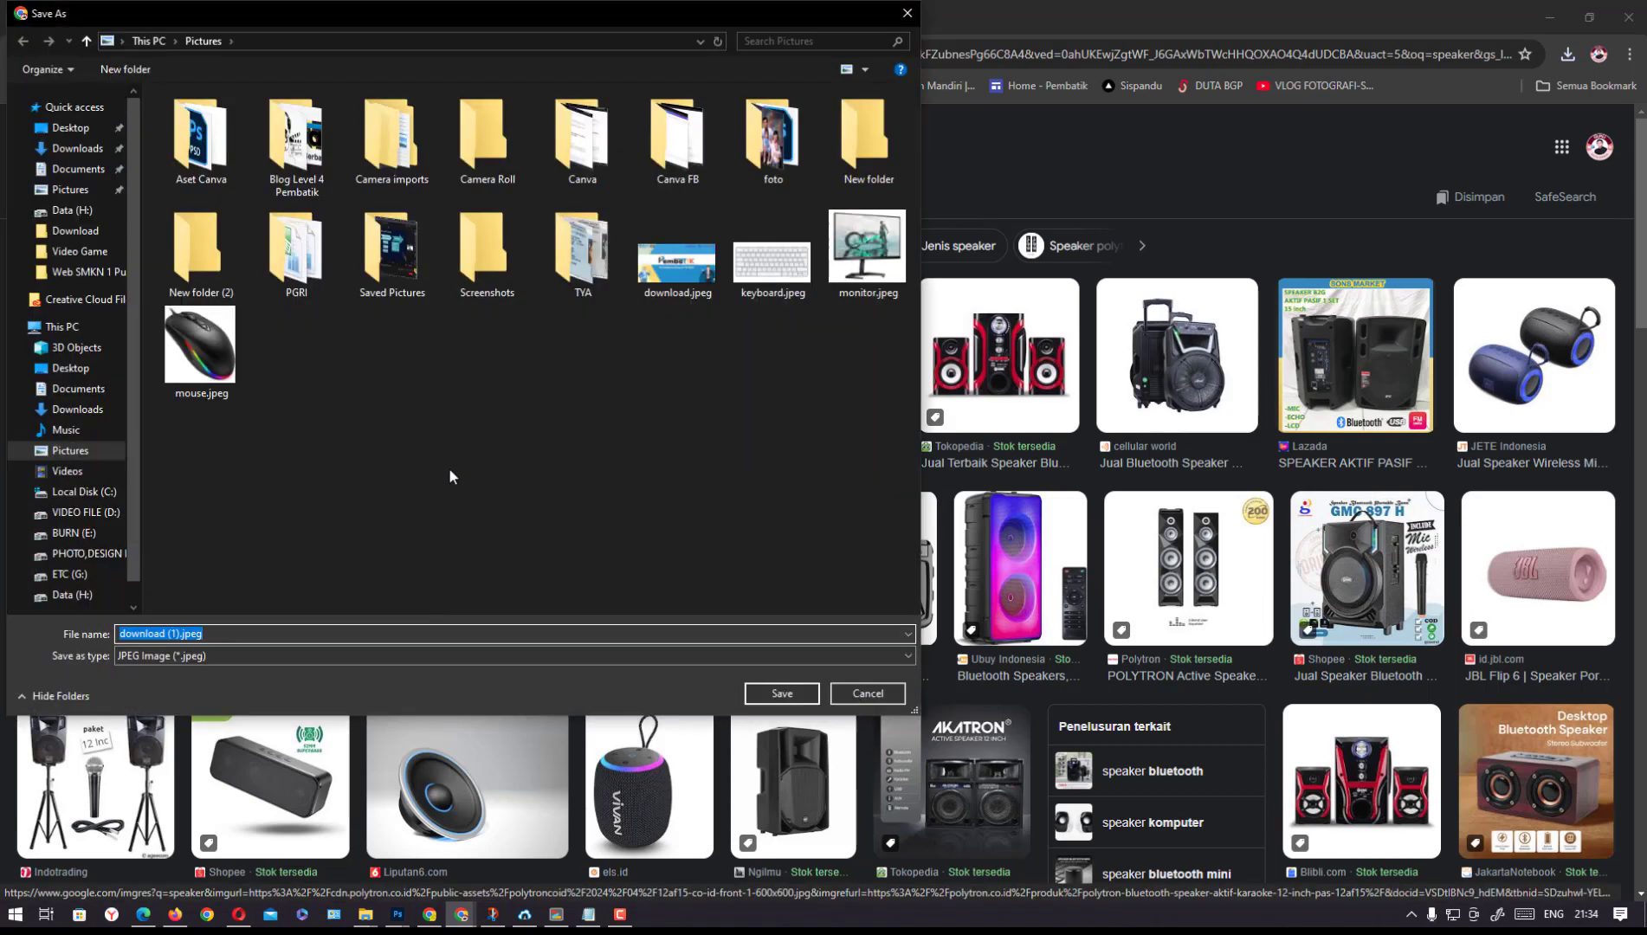
pyautogui.write('speaker')
pyautogui.click(782, 693)
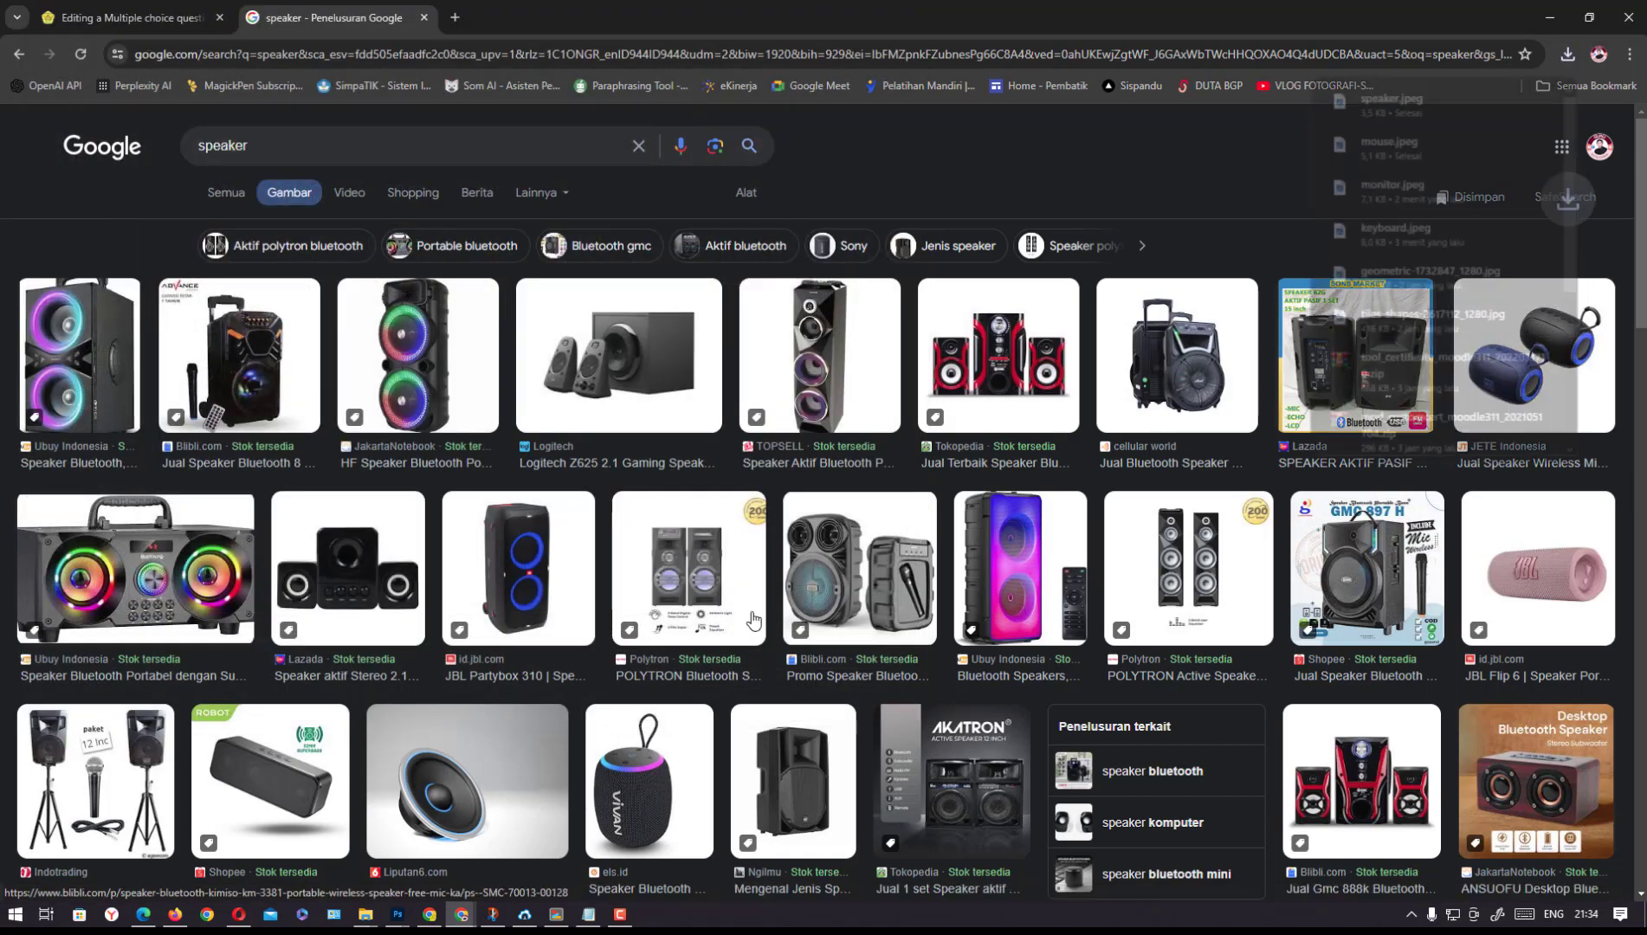
pyautogui.click(130, 18)
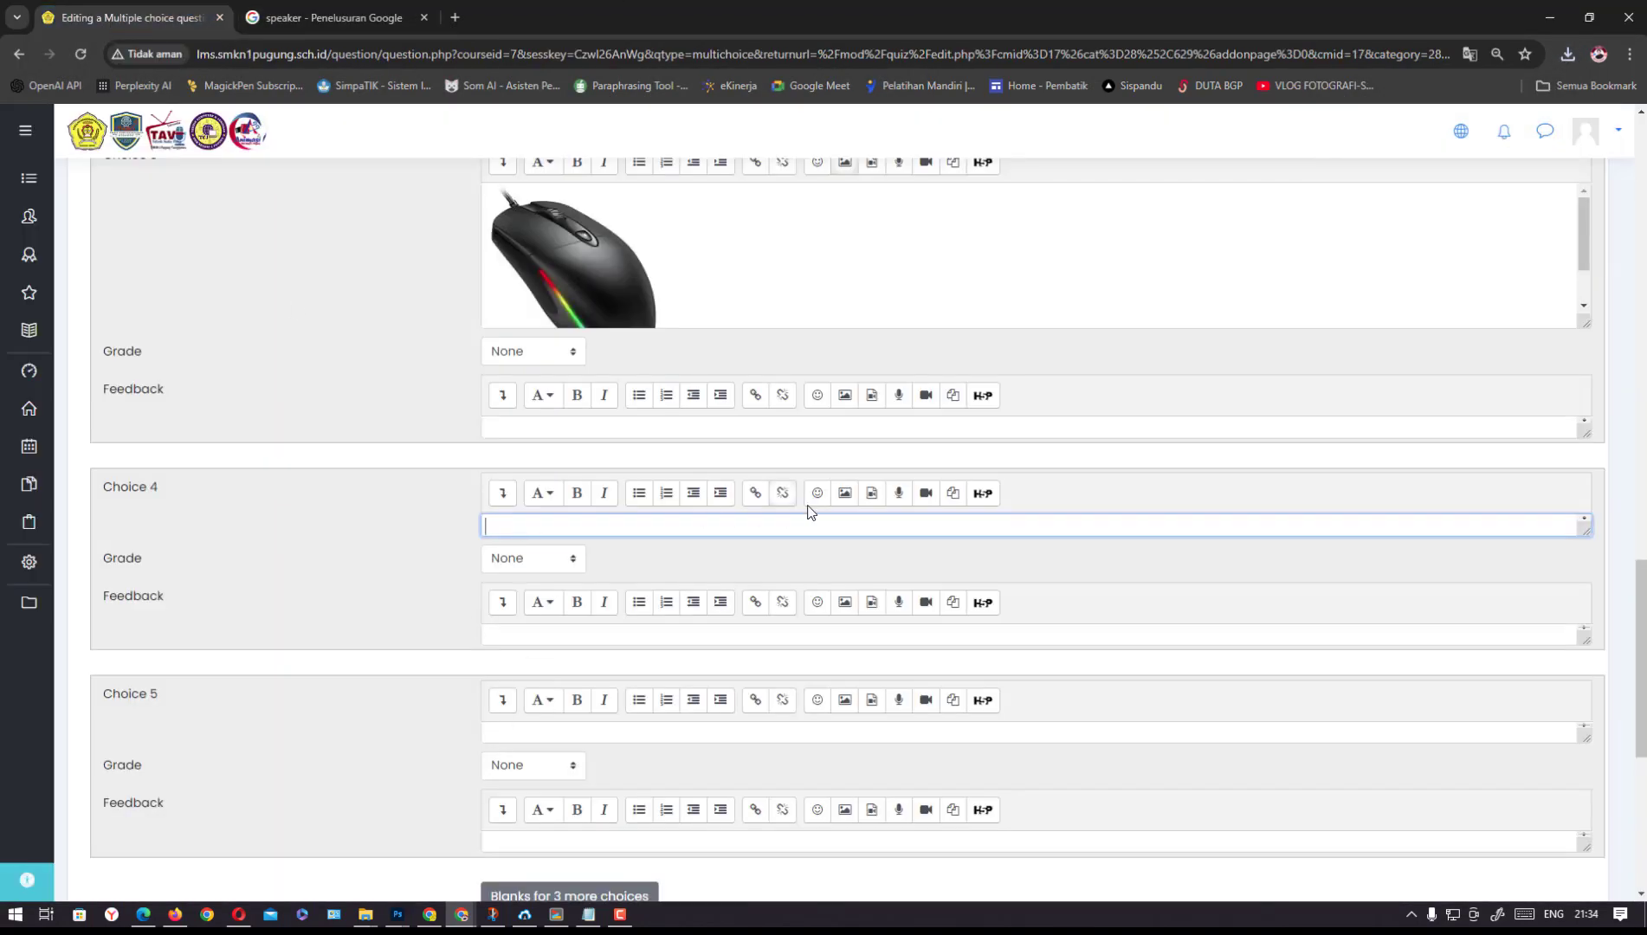
# Upload speaker.jpeg from the Pictures folder as the image for the Choice 4 answer
pyautogui.click(840, 497)
pyautogui.click(876, 409)
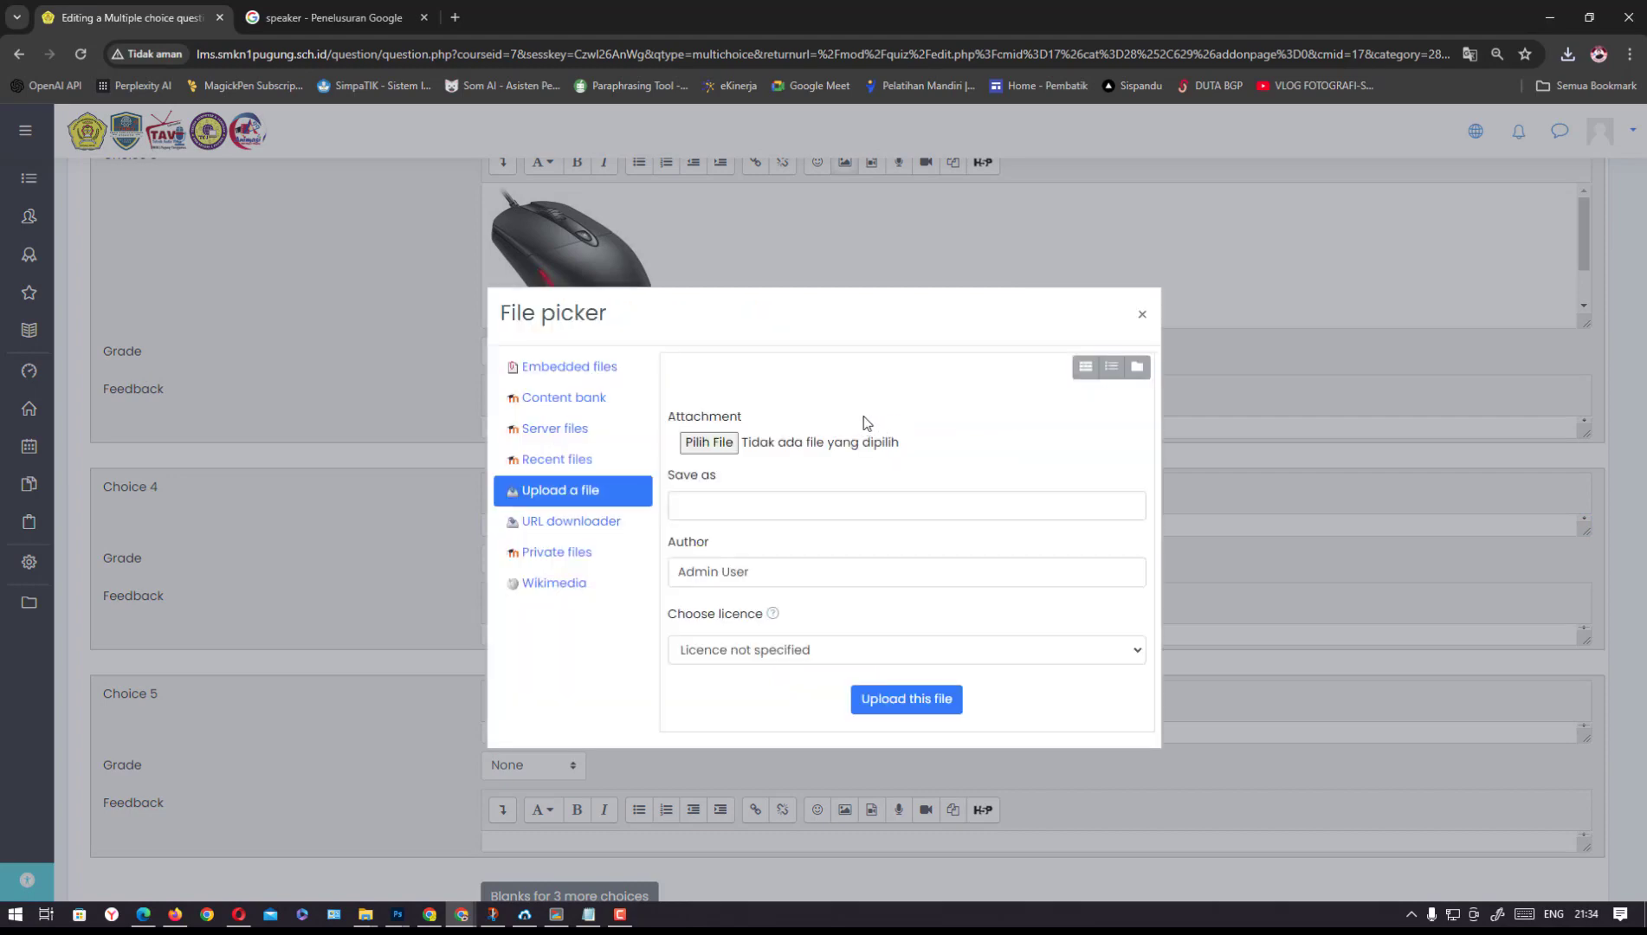
pyautogui.click(733, 448)
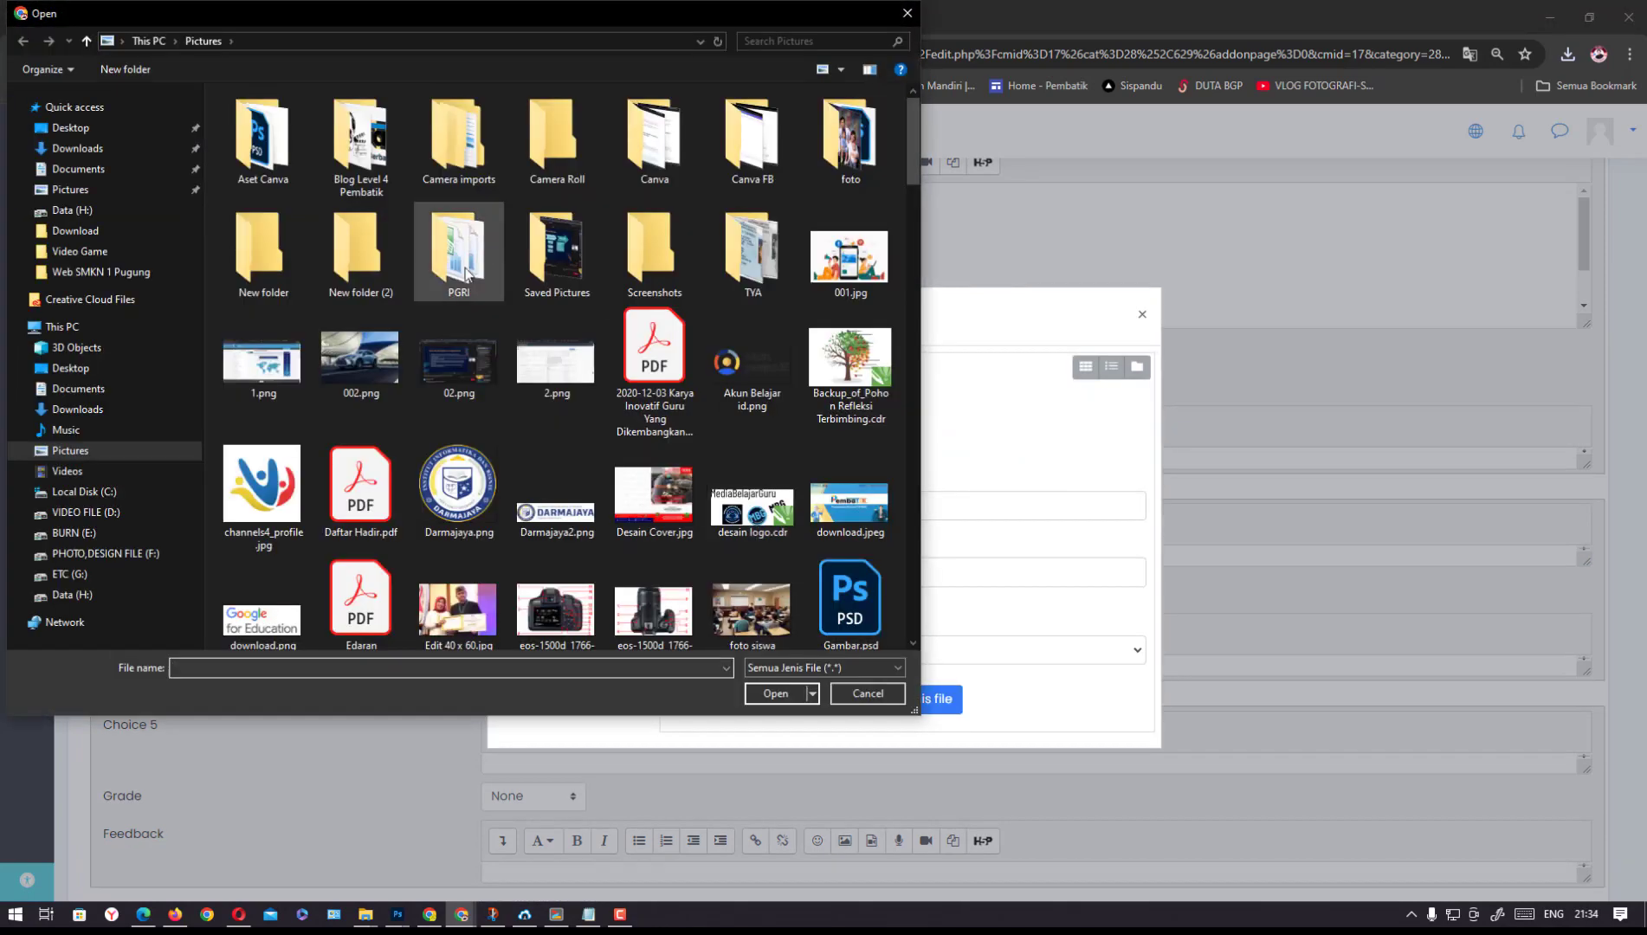
pyautogui.click(473, 369)
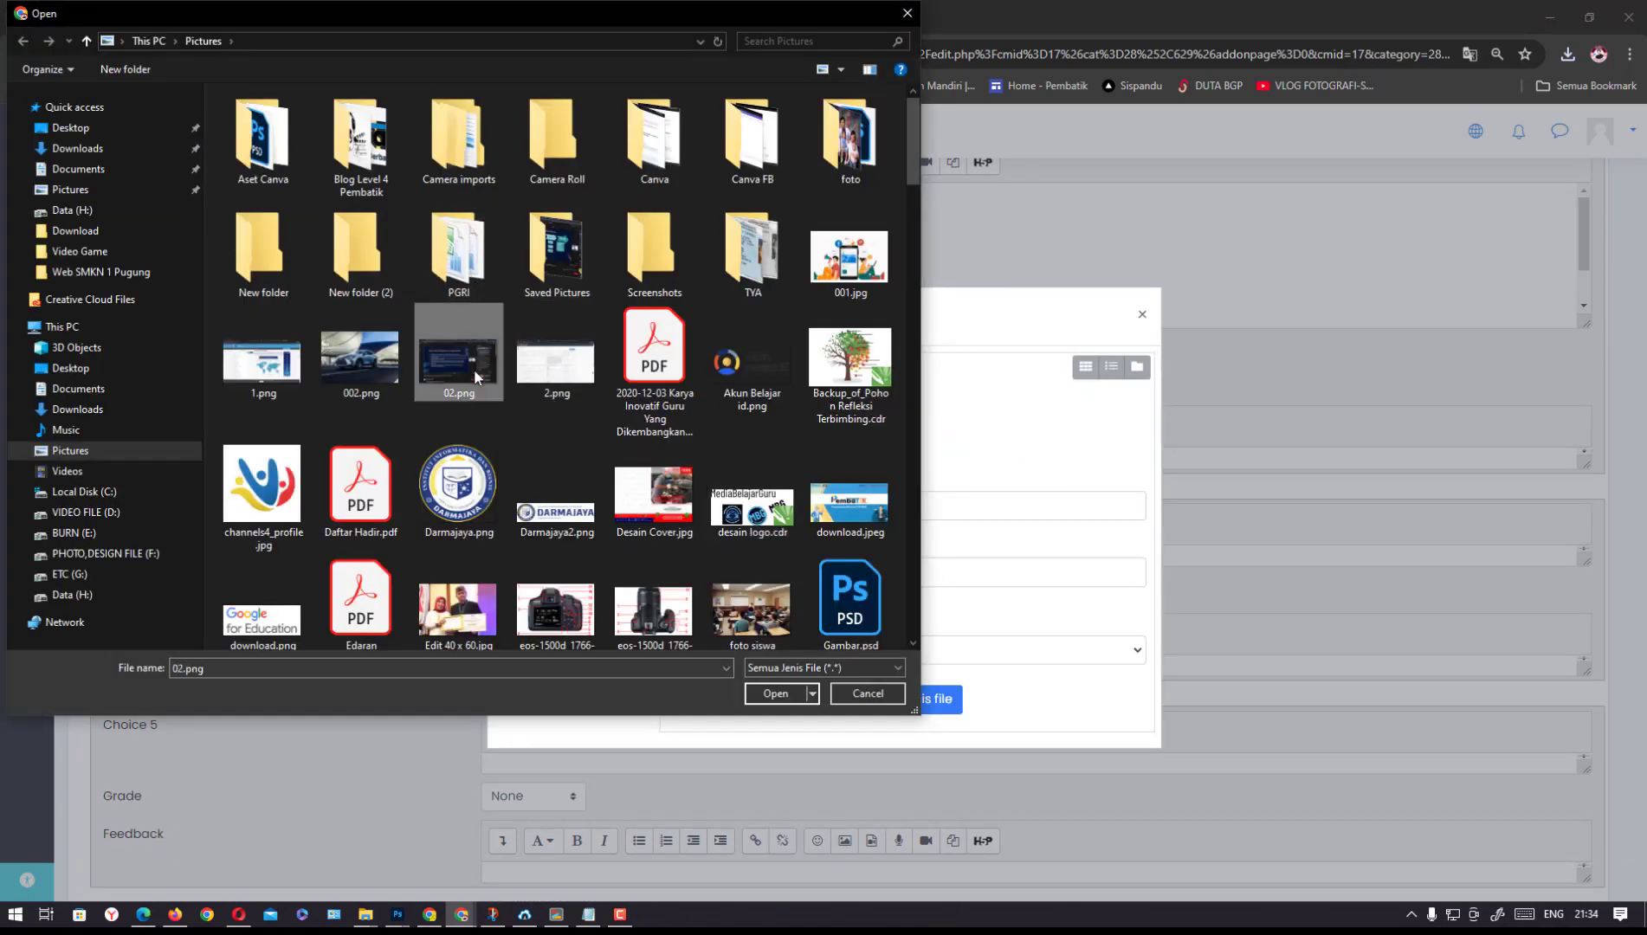
pyautogui.press('s')
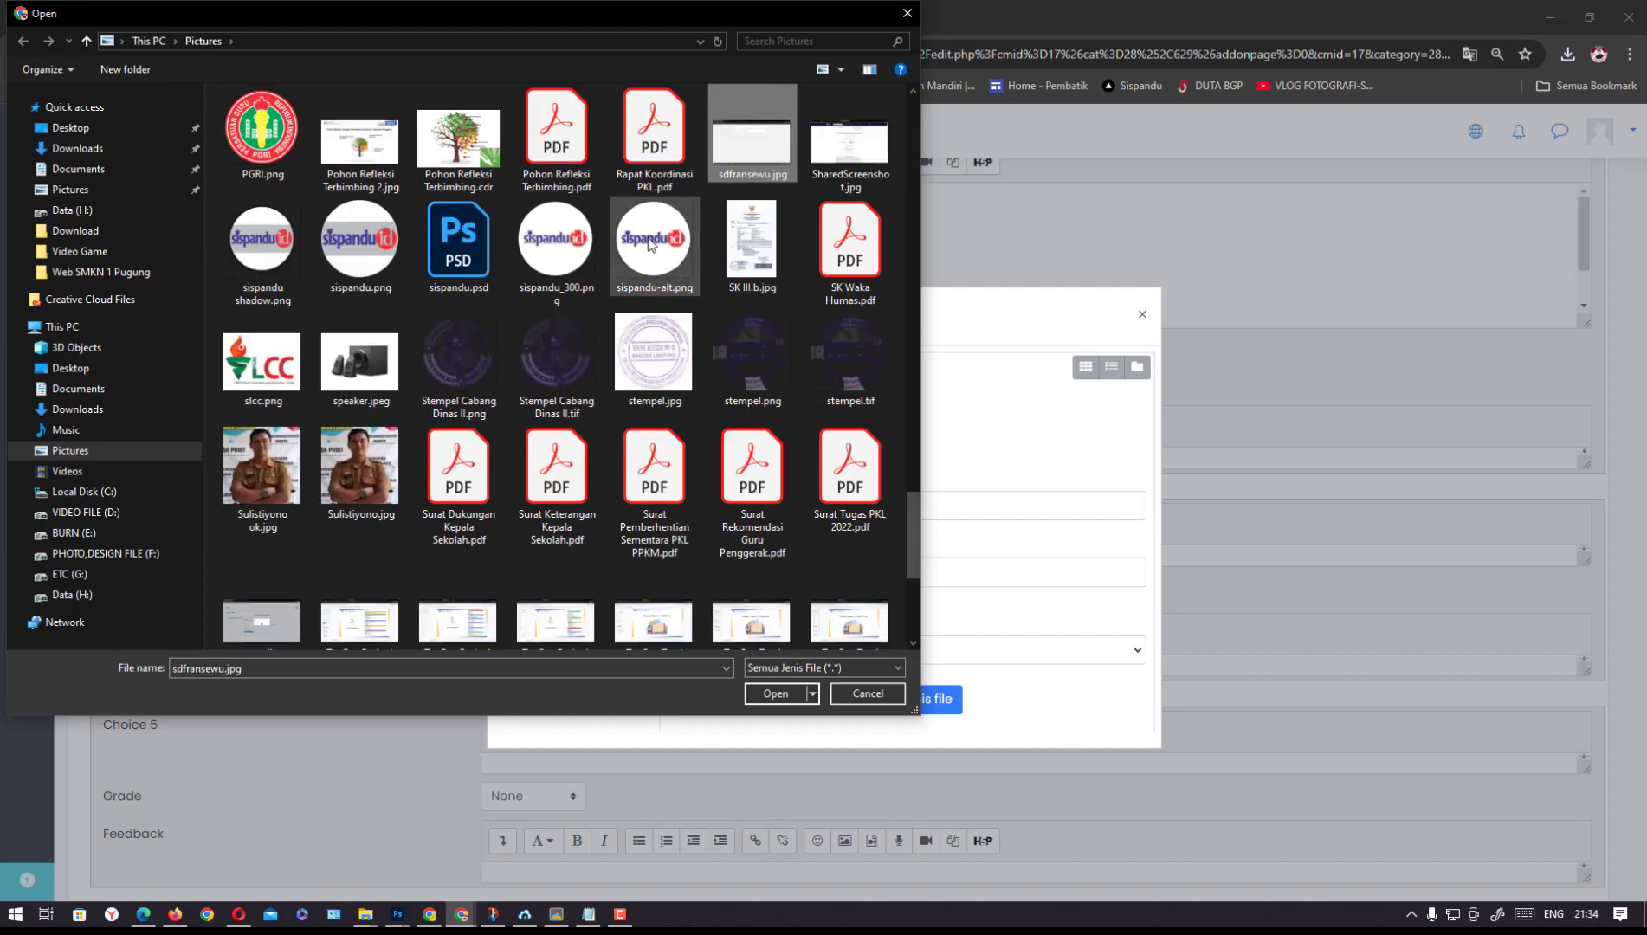
pyautogui.click(361, 391)
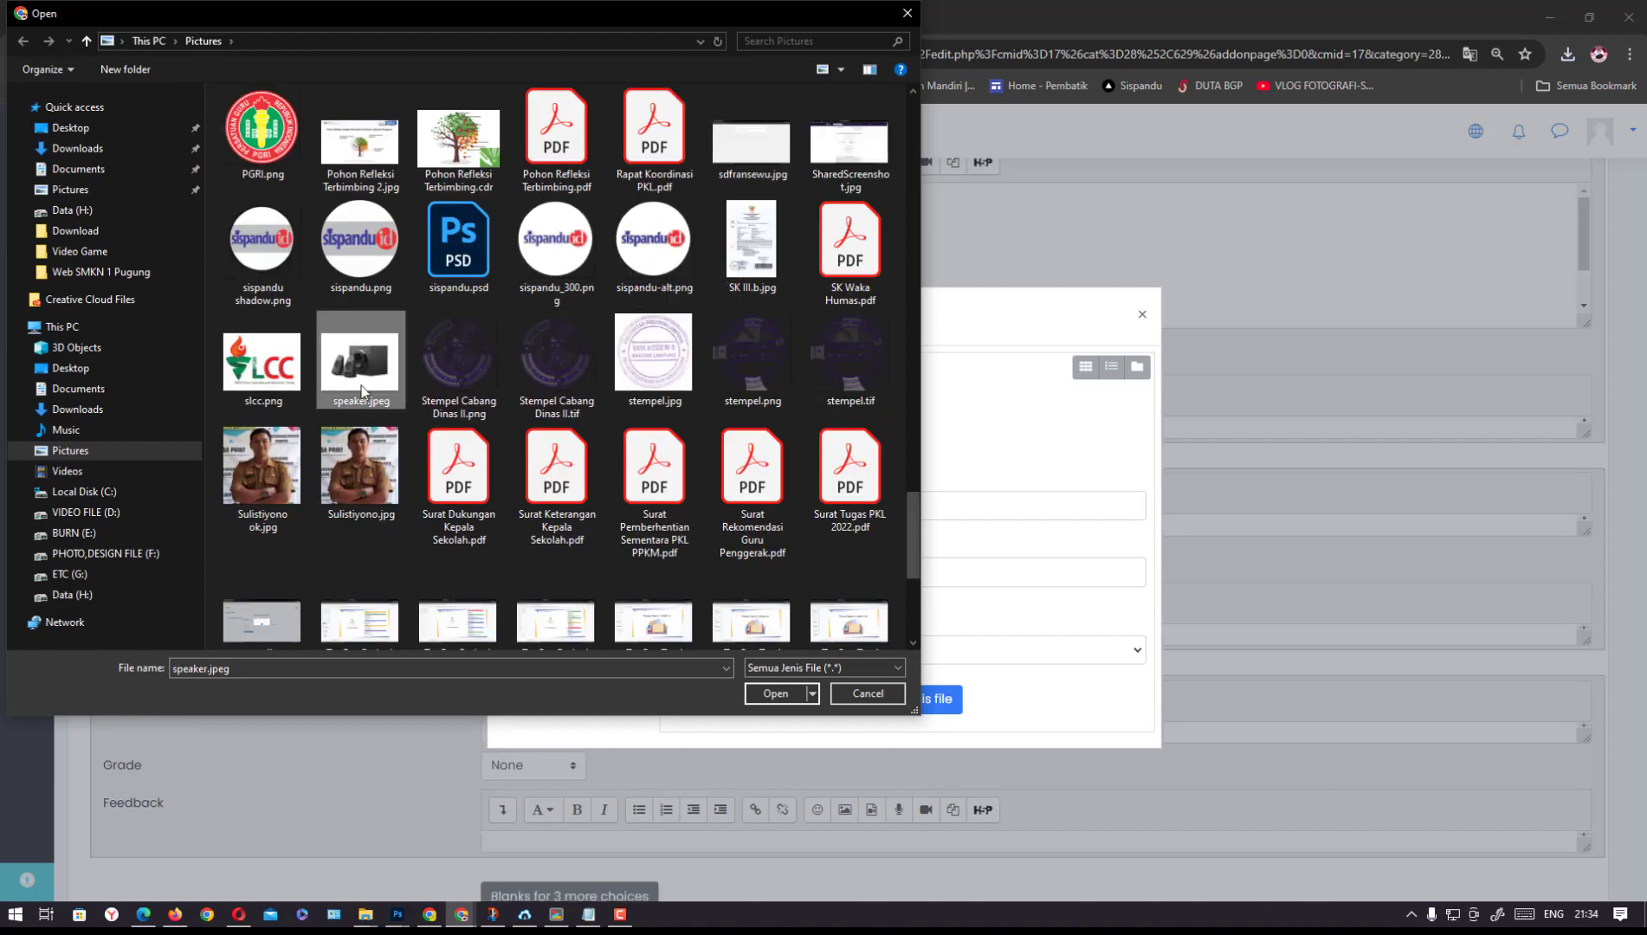
pyautogui.click(780, 693)
pyautogui.click(885, 701)
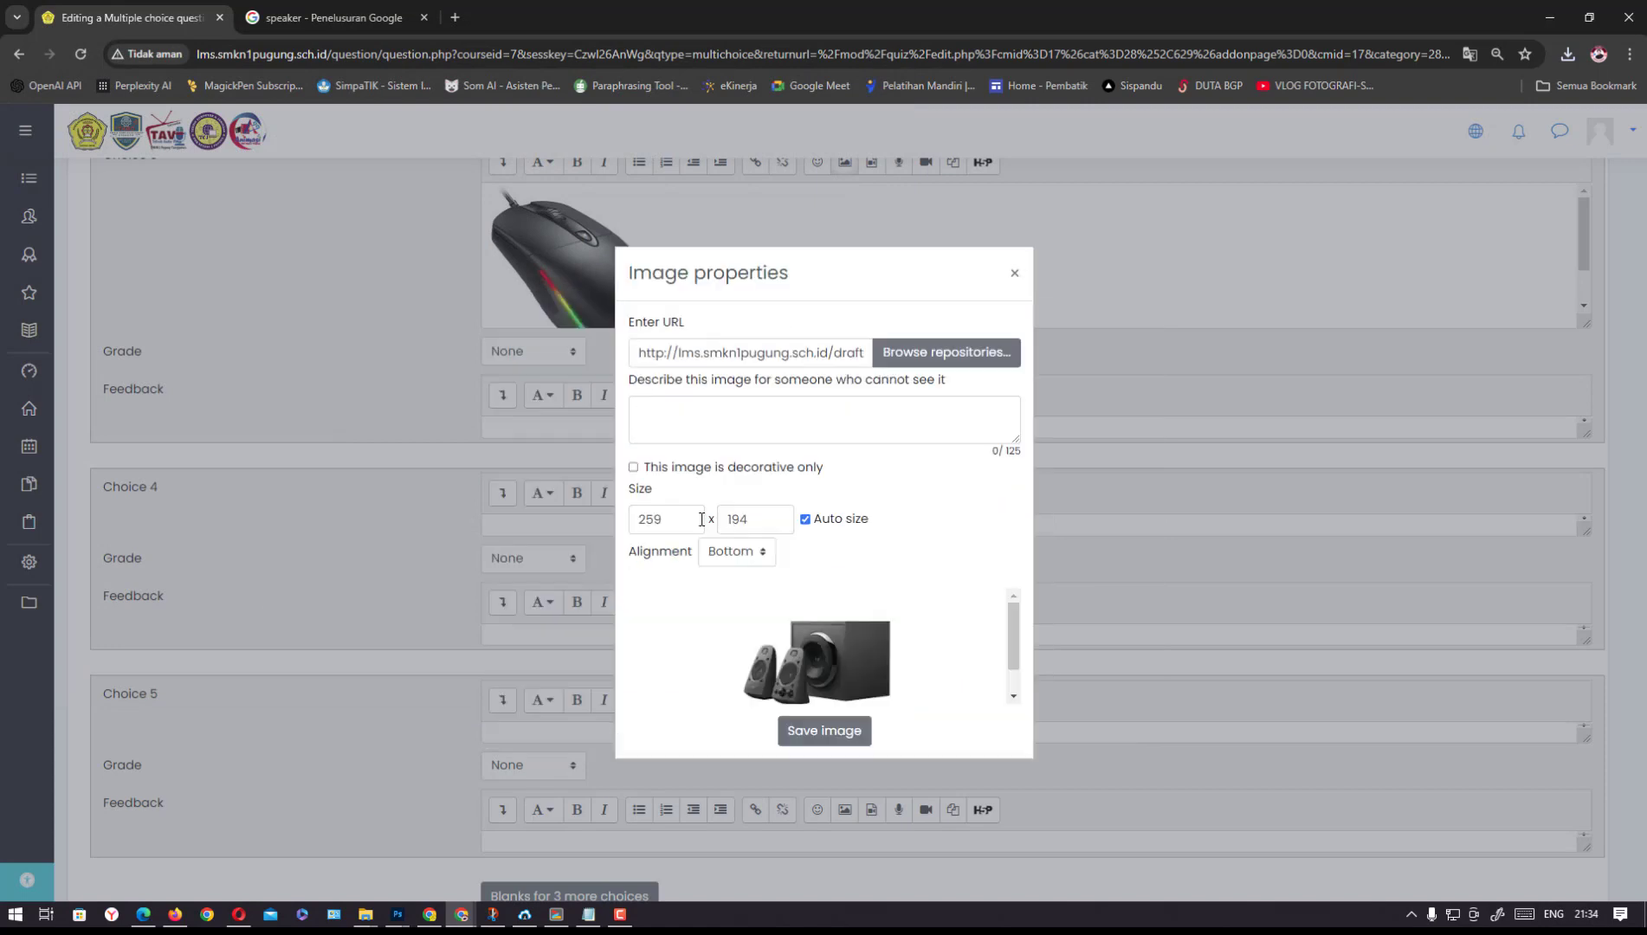
# Mark the speaker image as decorative only, insert it into Choice 4 and enlarge that answer box
pyautogui.click(633, 466)
pyautogui.click(824, 730)
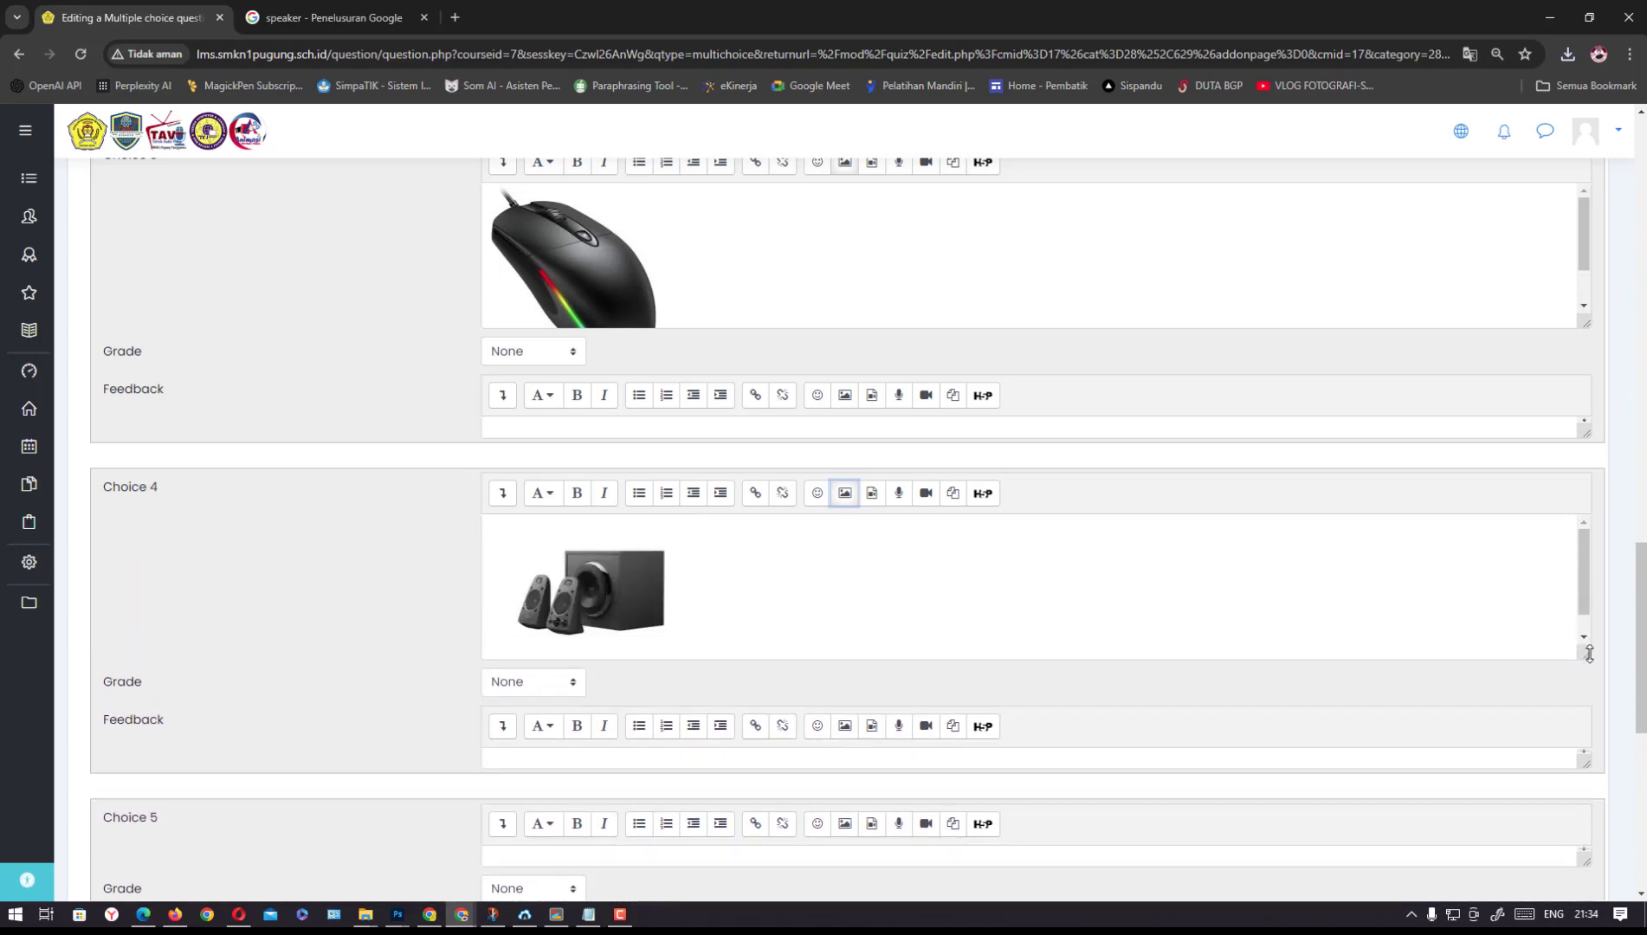
# Switch to Google Images and search for "mic komputer" to find a picture for the Choice 5 answer
pyautogui.scroll(-6, 1533, 548)
pyautogui.scroll(2, 1533, 548)
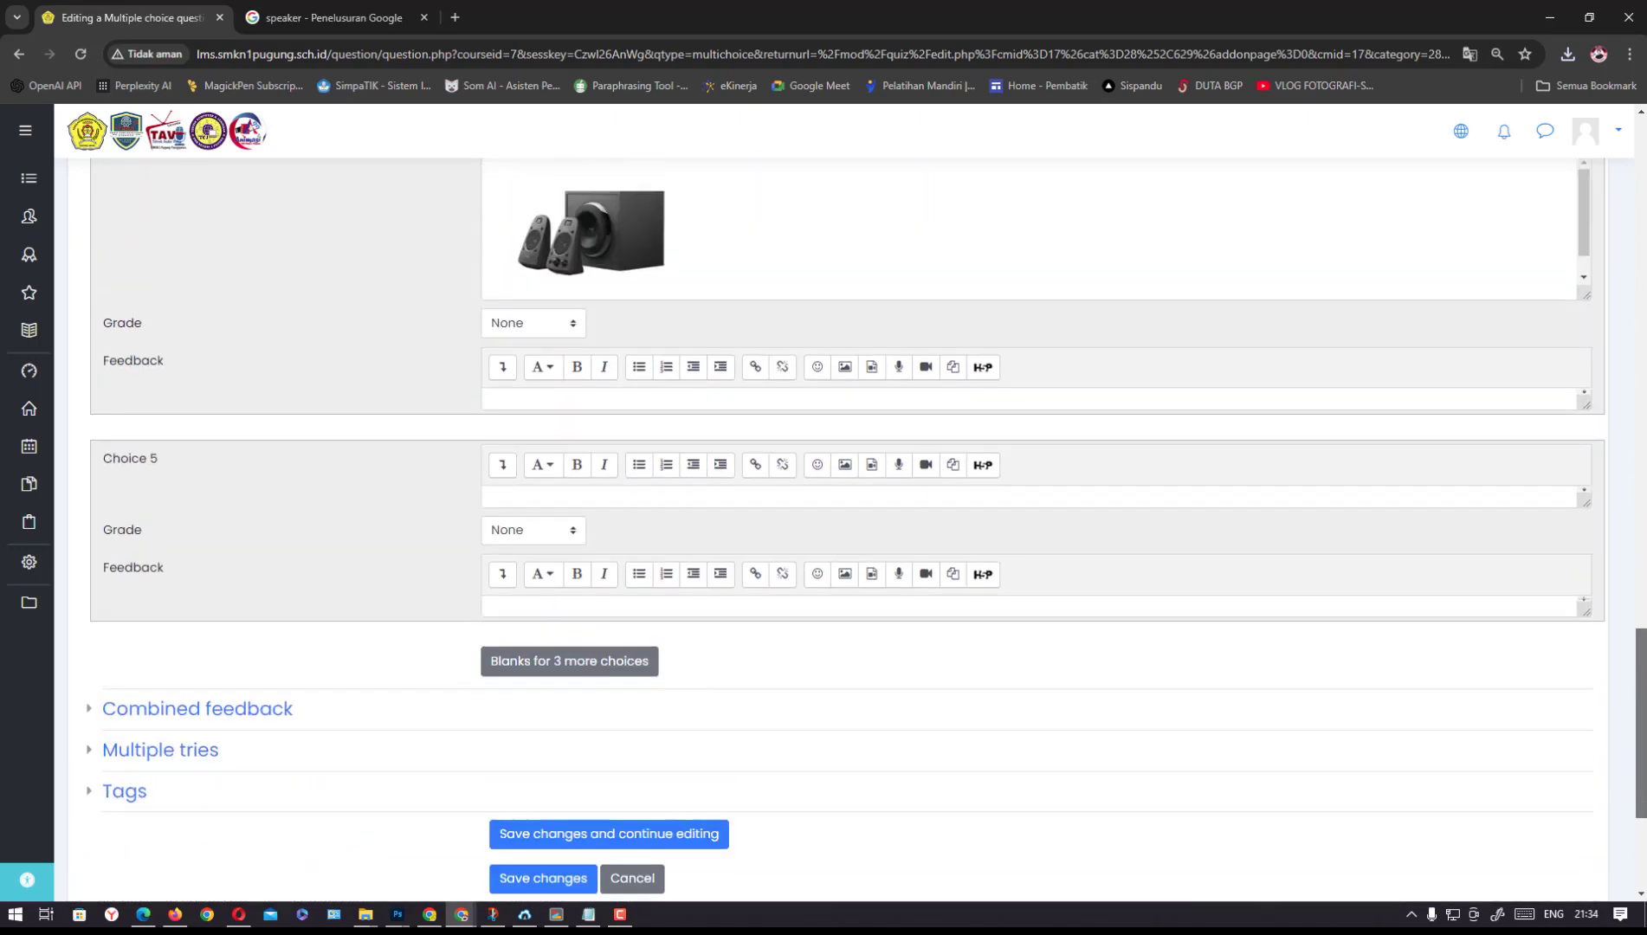
pyautogui.click(350, 19)
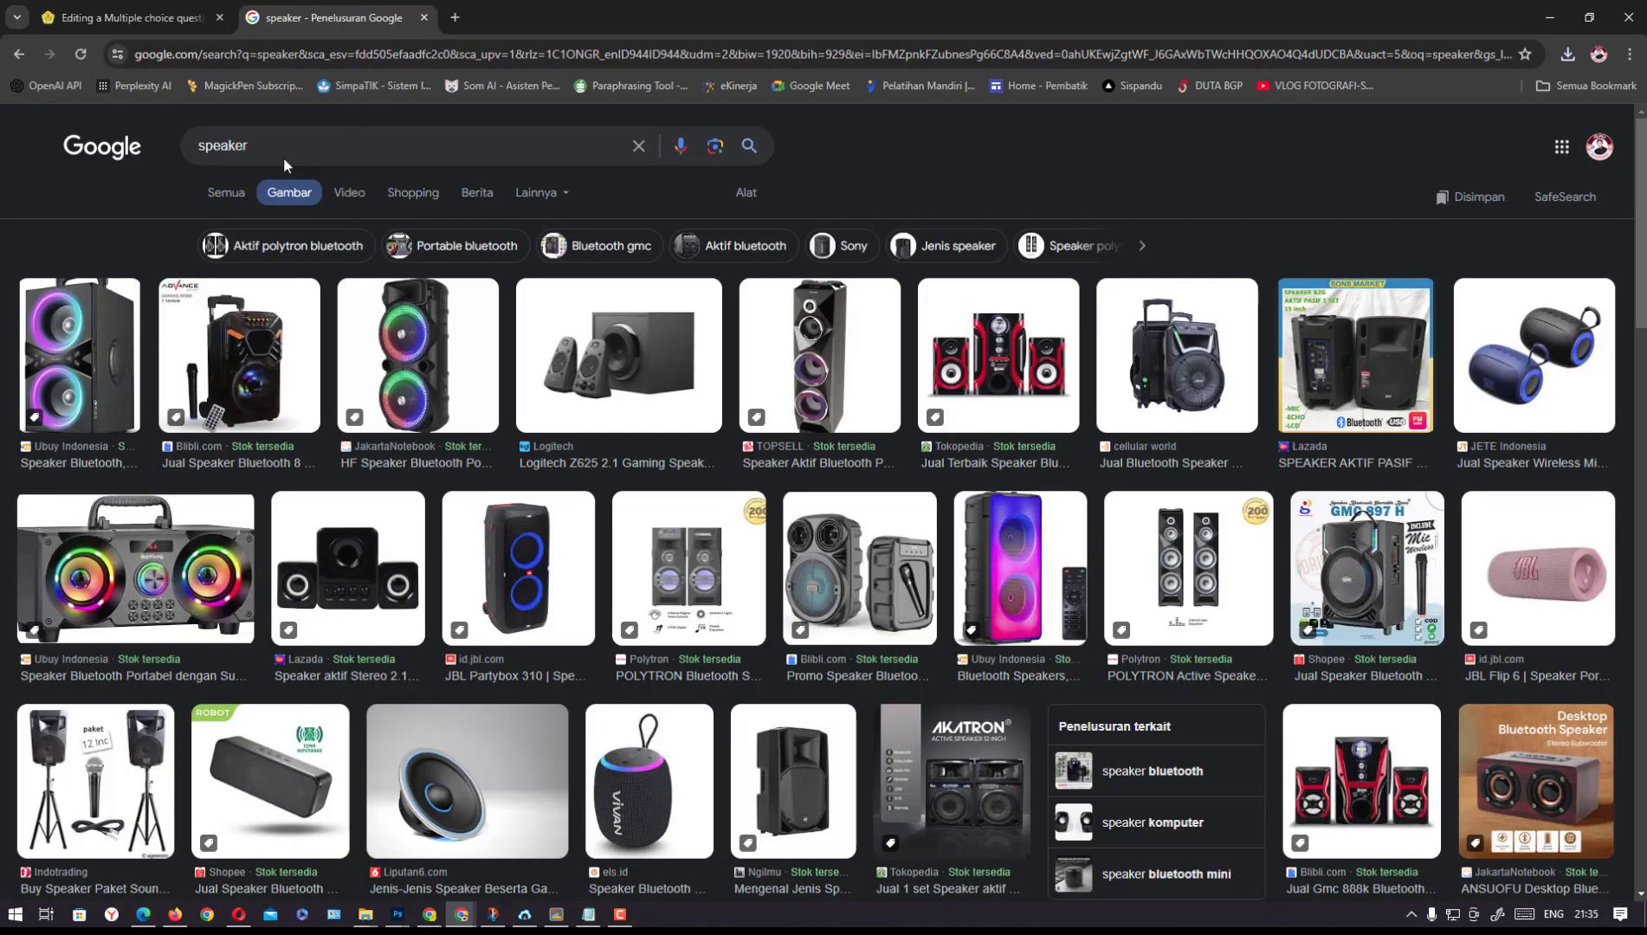
pyautogui.doubleClick(182, 144)
pyautogui.write('mic')
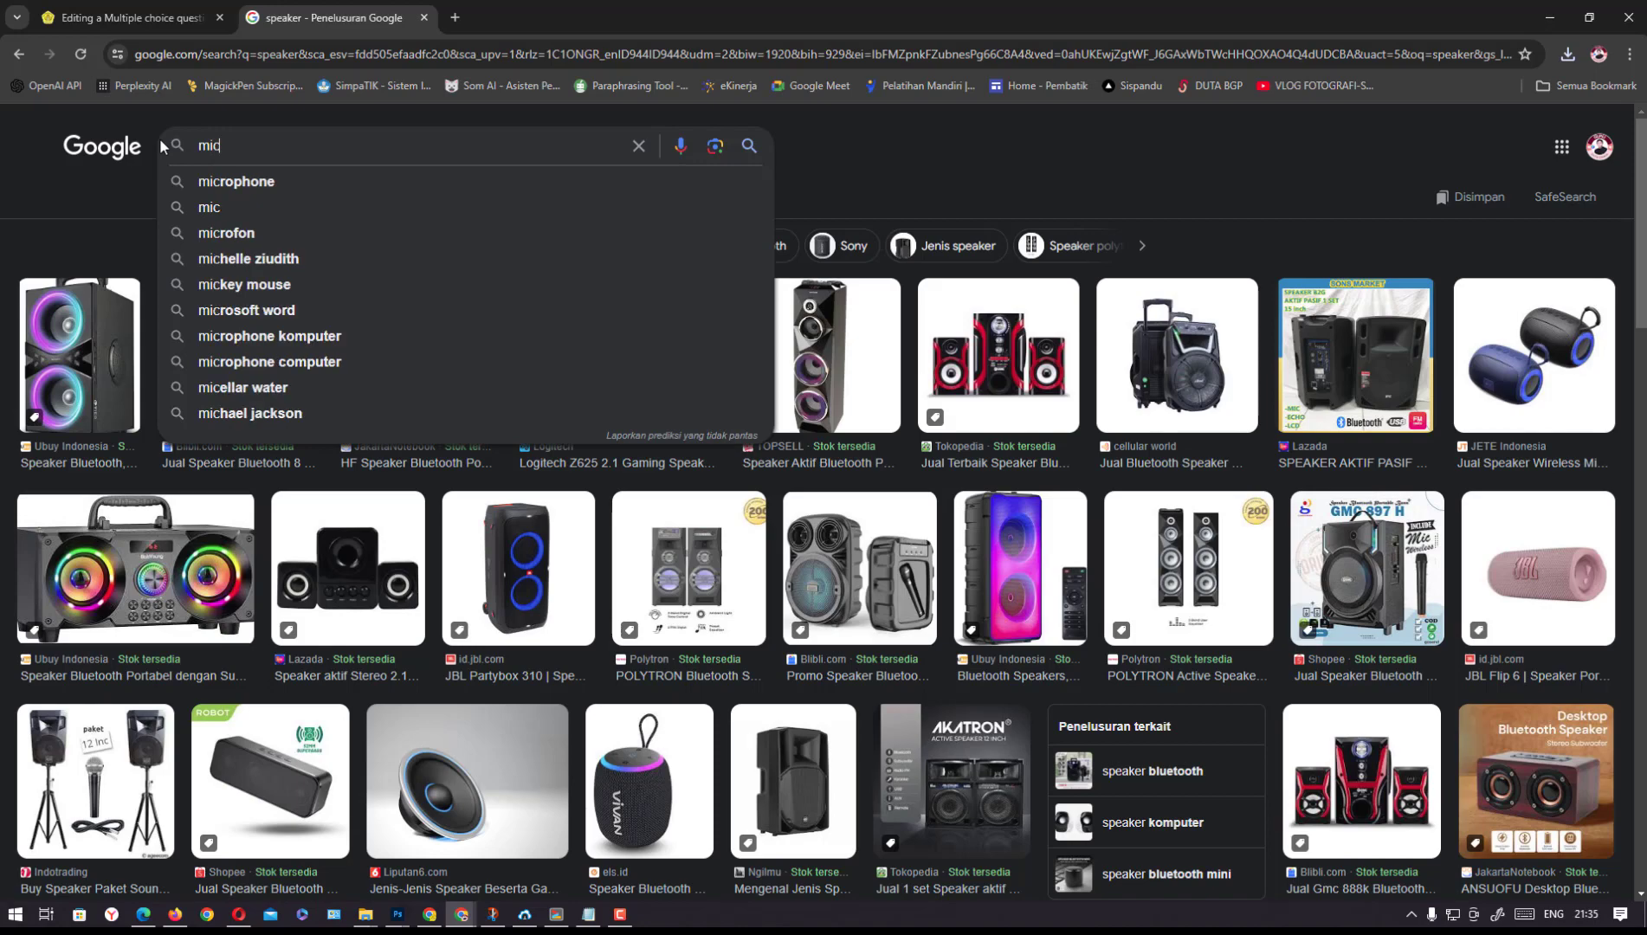
pyautogui.write(' kom')
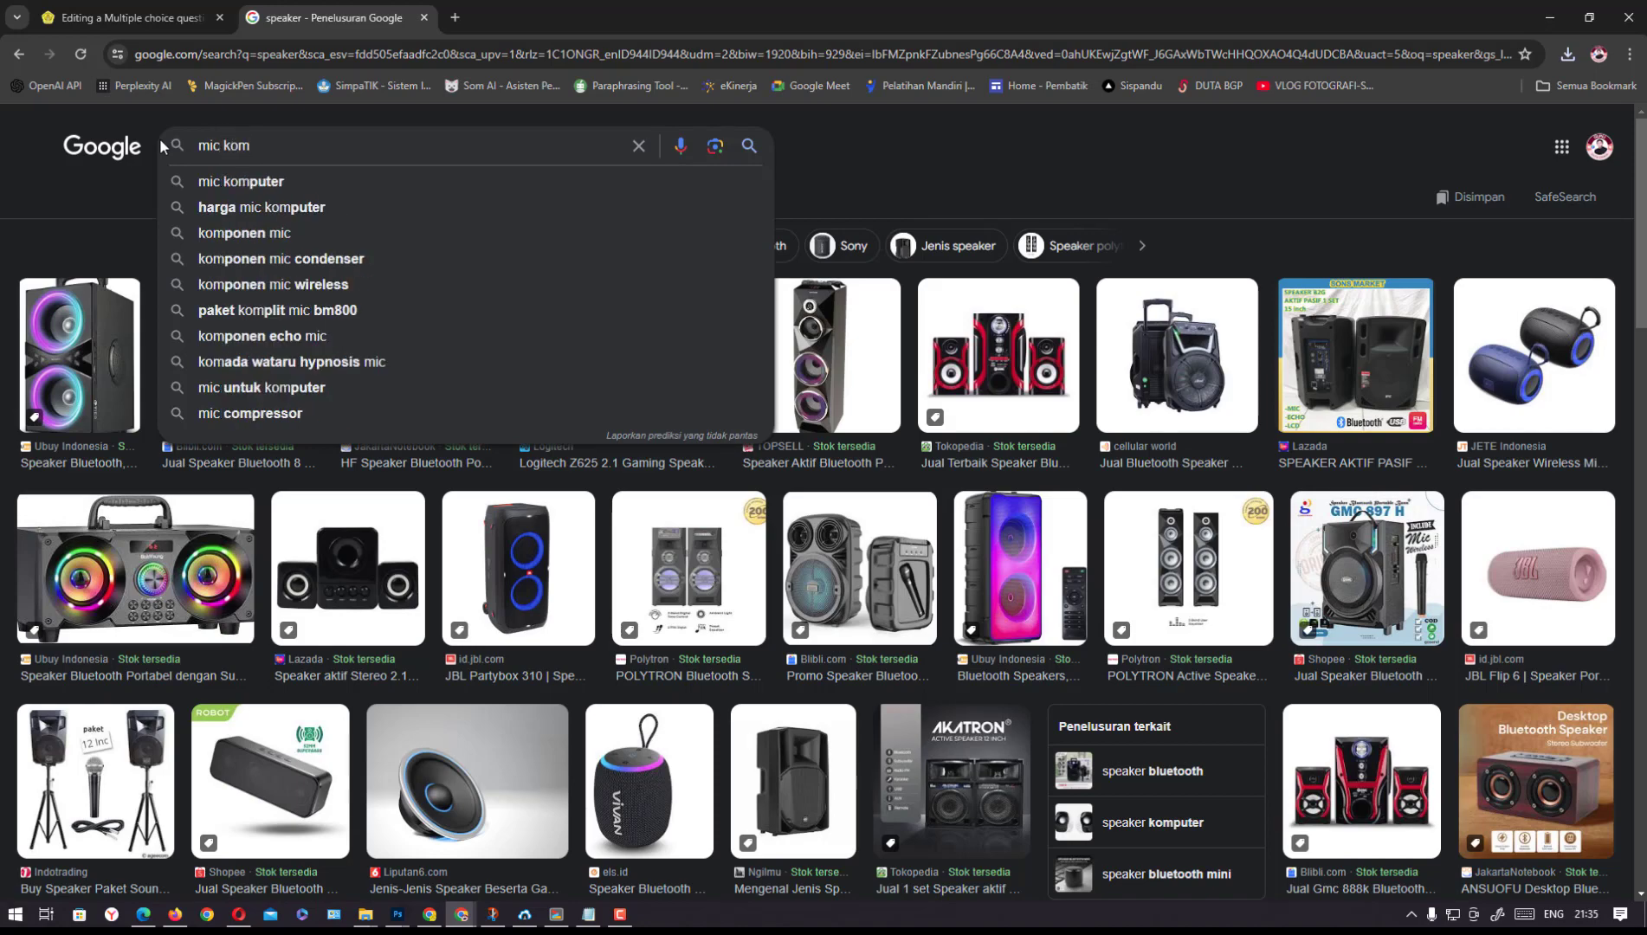
pyautogui.write('puter')
pyautogui.press('Return')
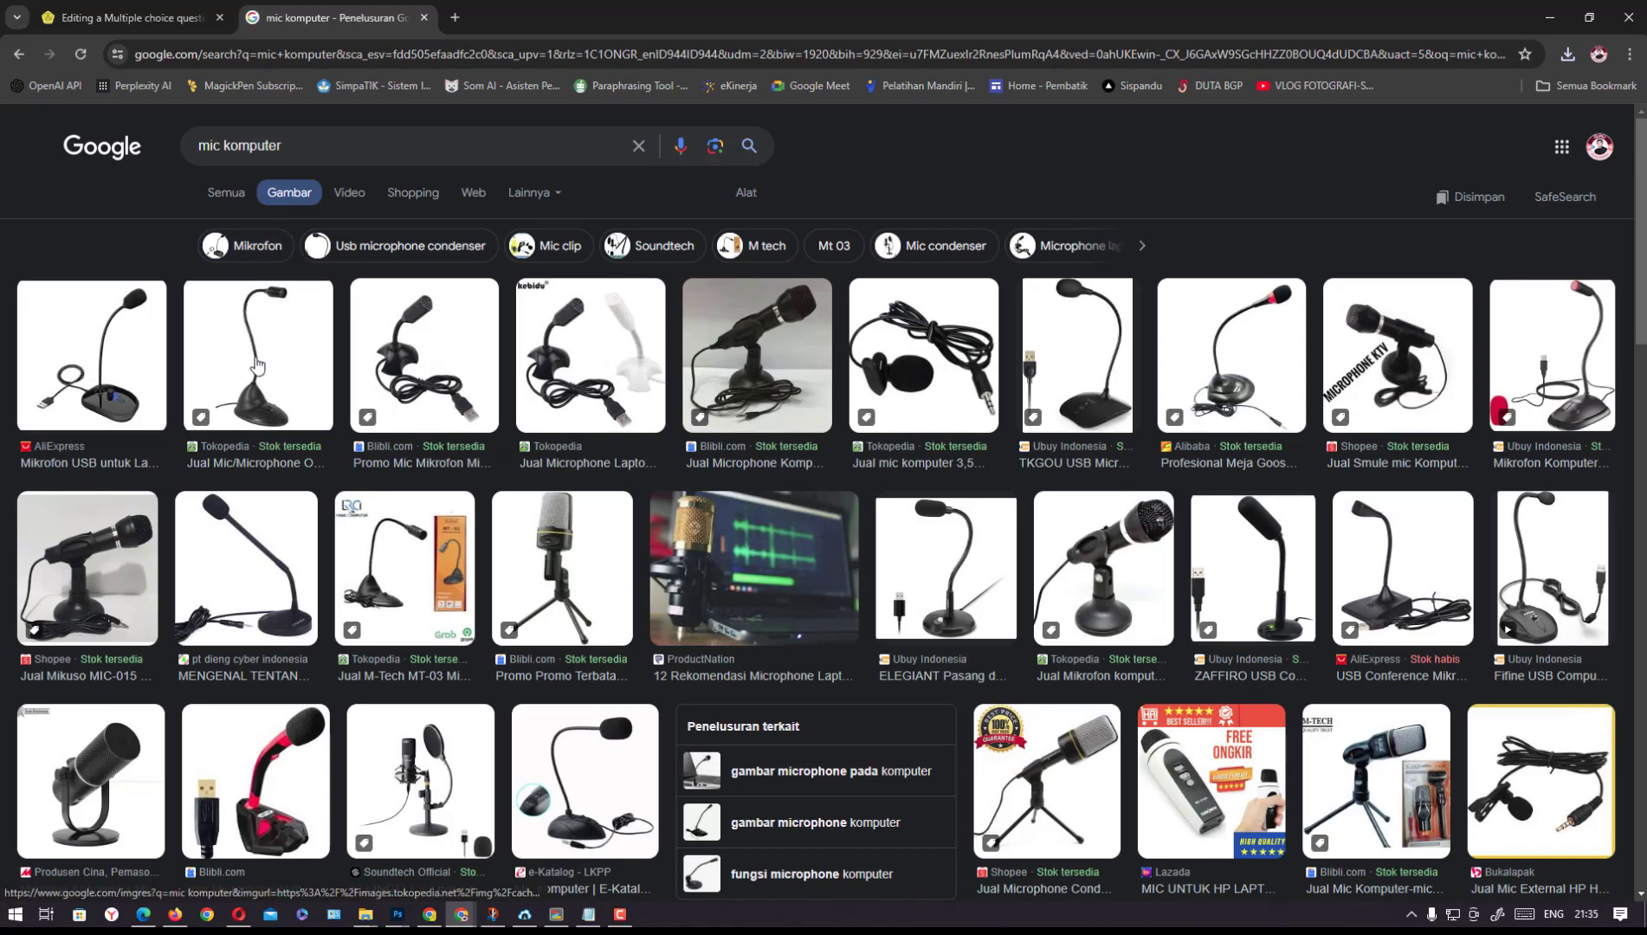
# Save the desk microphone picture from the second image search result to the Pictures folder as mic
pyautogui.rightClick(259, 363)
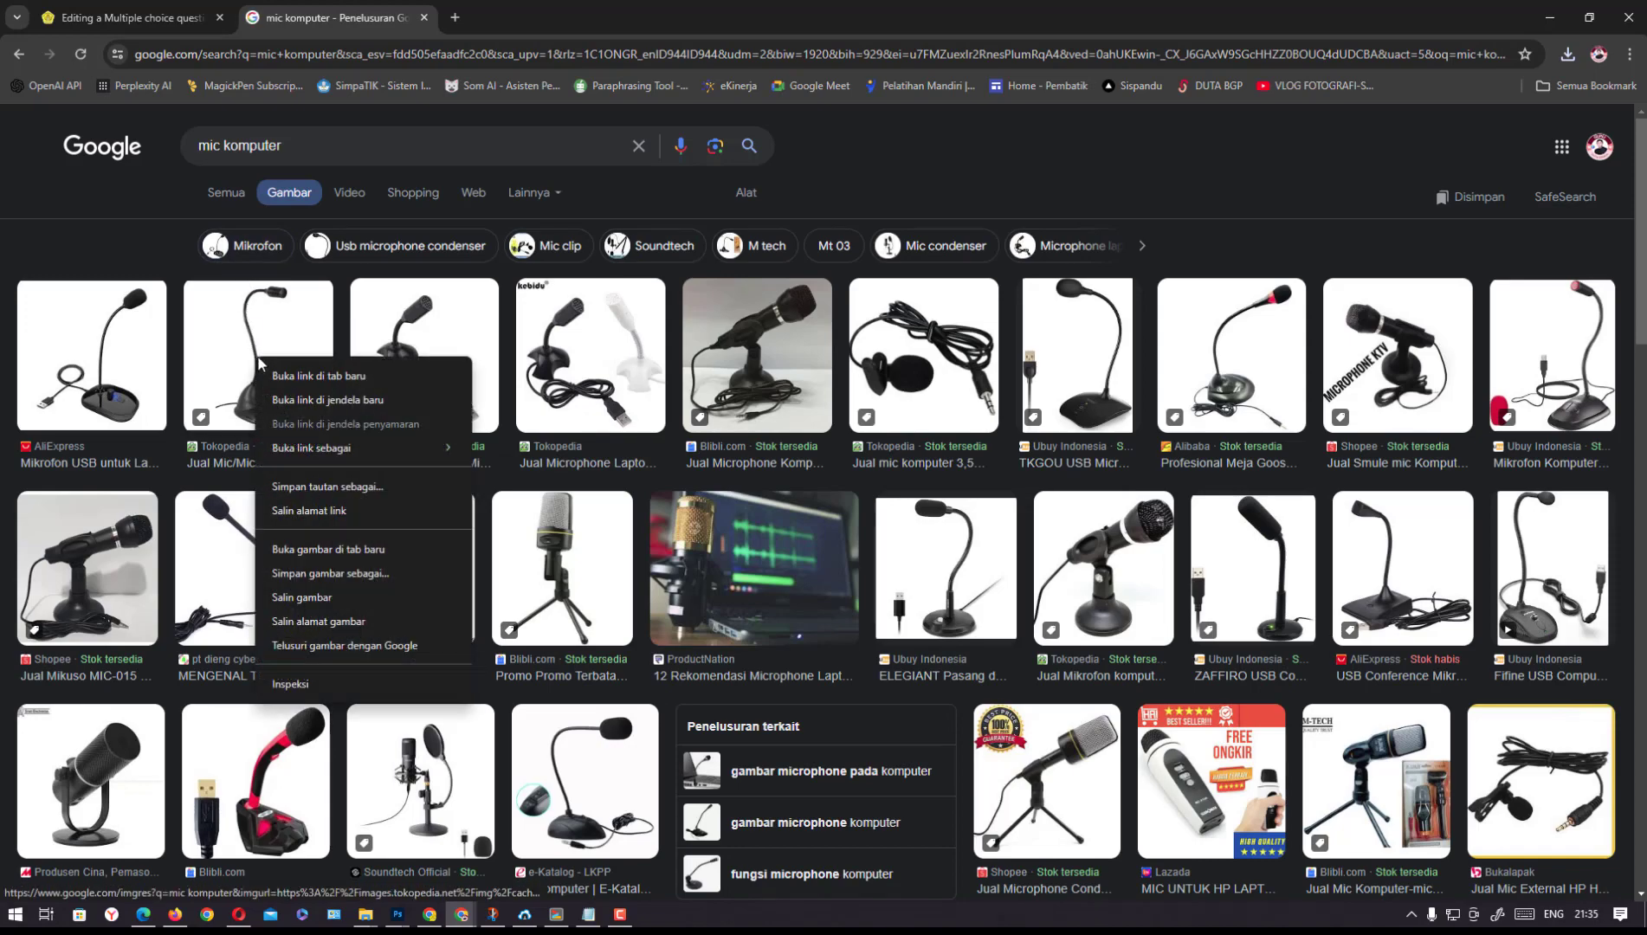
pyautogui.click(324, 575)
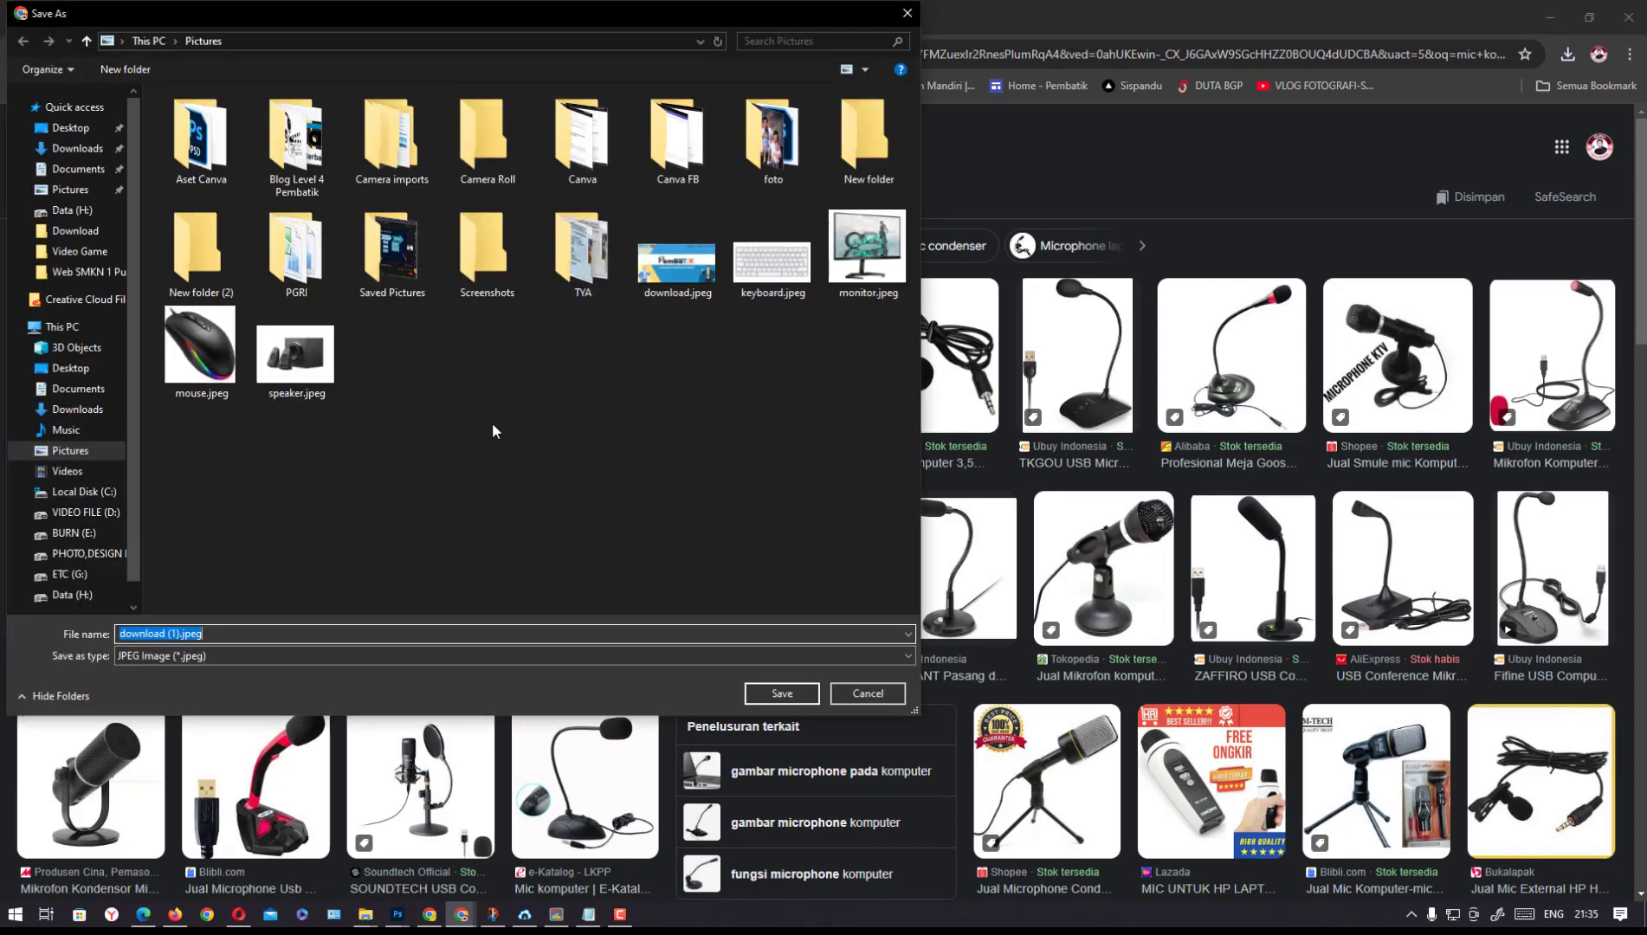
pyautogui.write('mi')
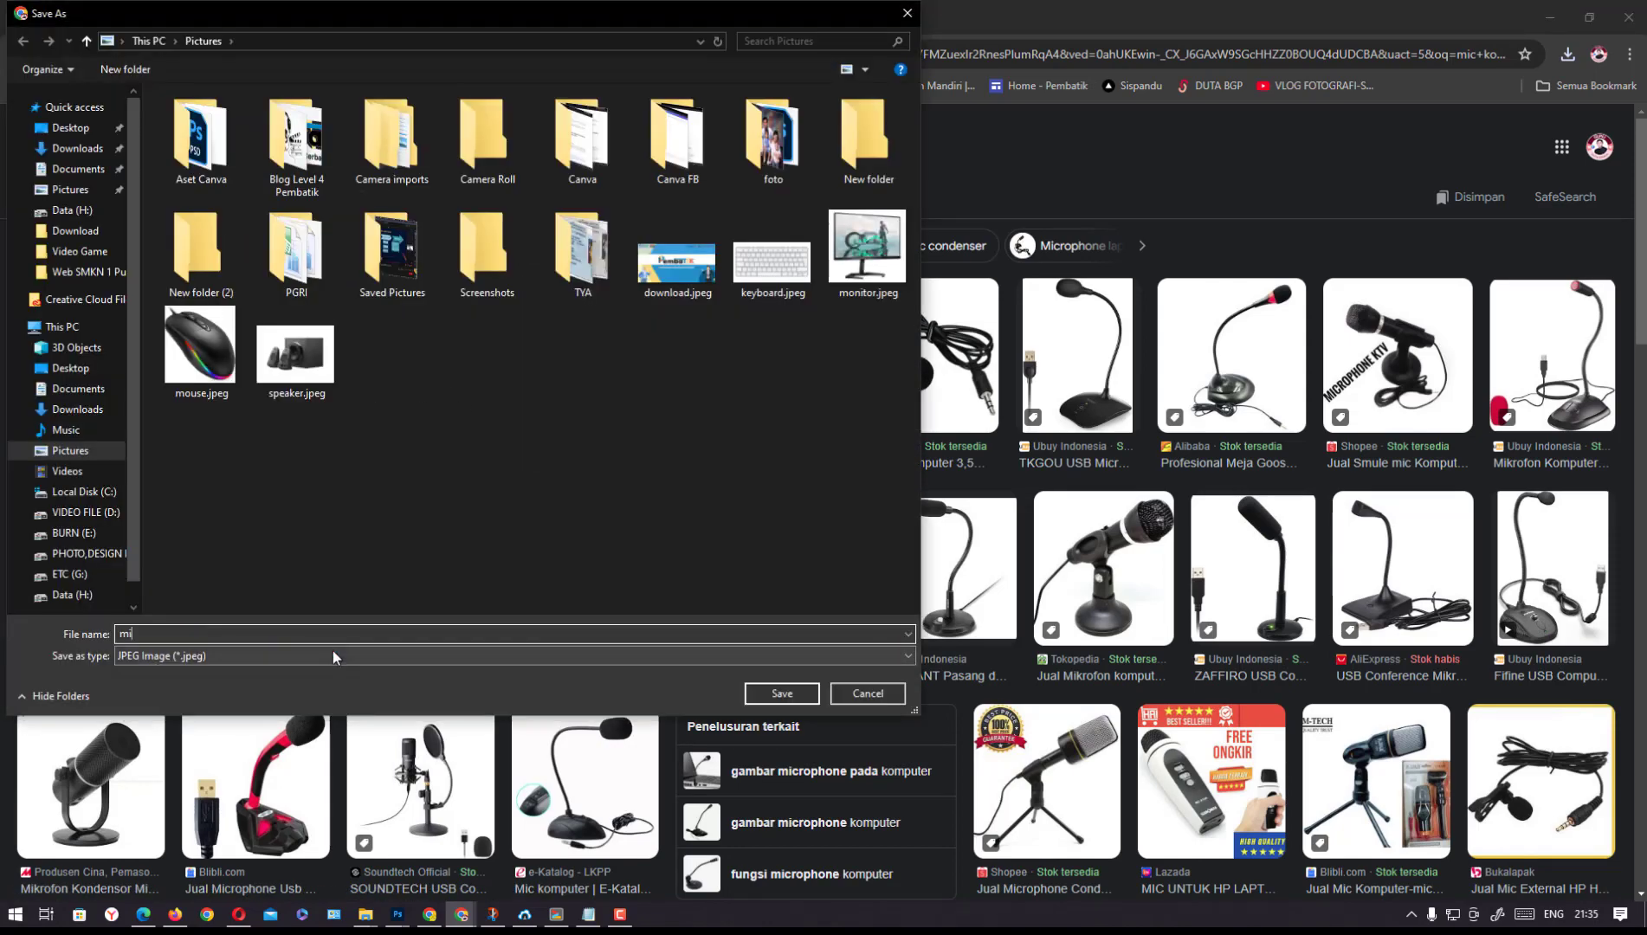
pyautogui.write('c')
pyautogui.press('Return')
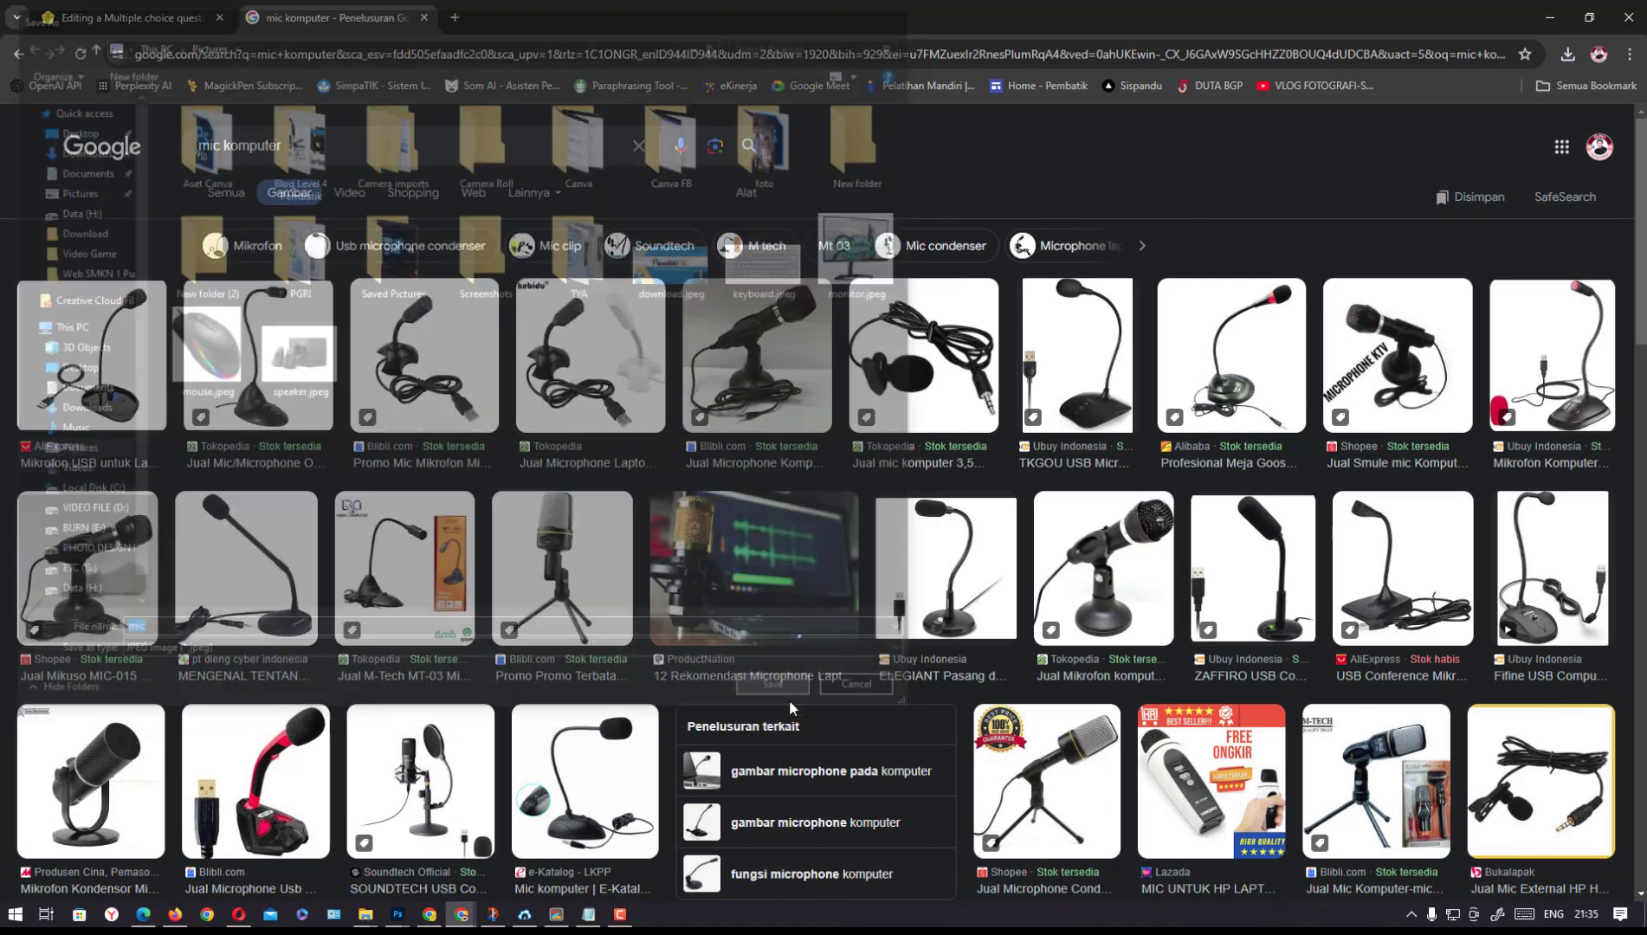
# Switch to the question editing page and upload mic.jpeg from the Pictures folder as an image for Choice 5
pyautogui.click(117, 12)
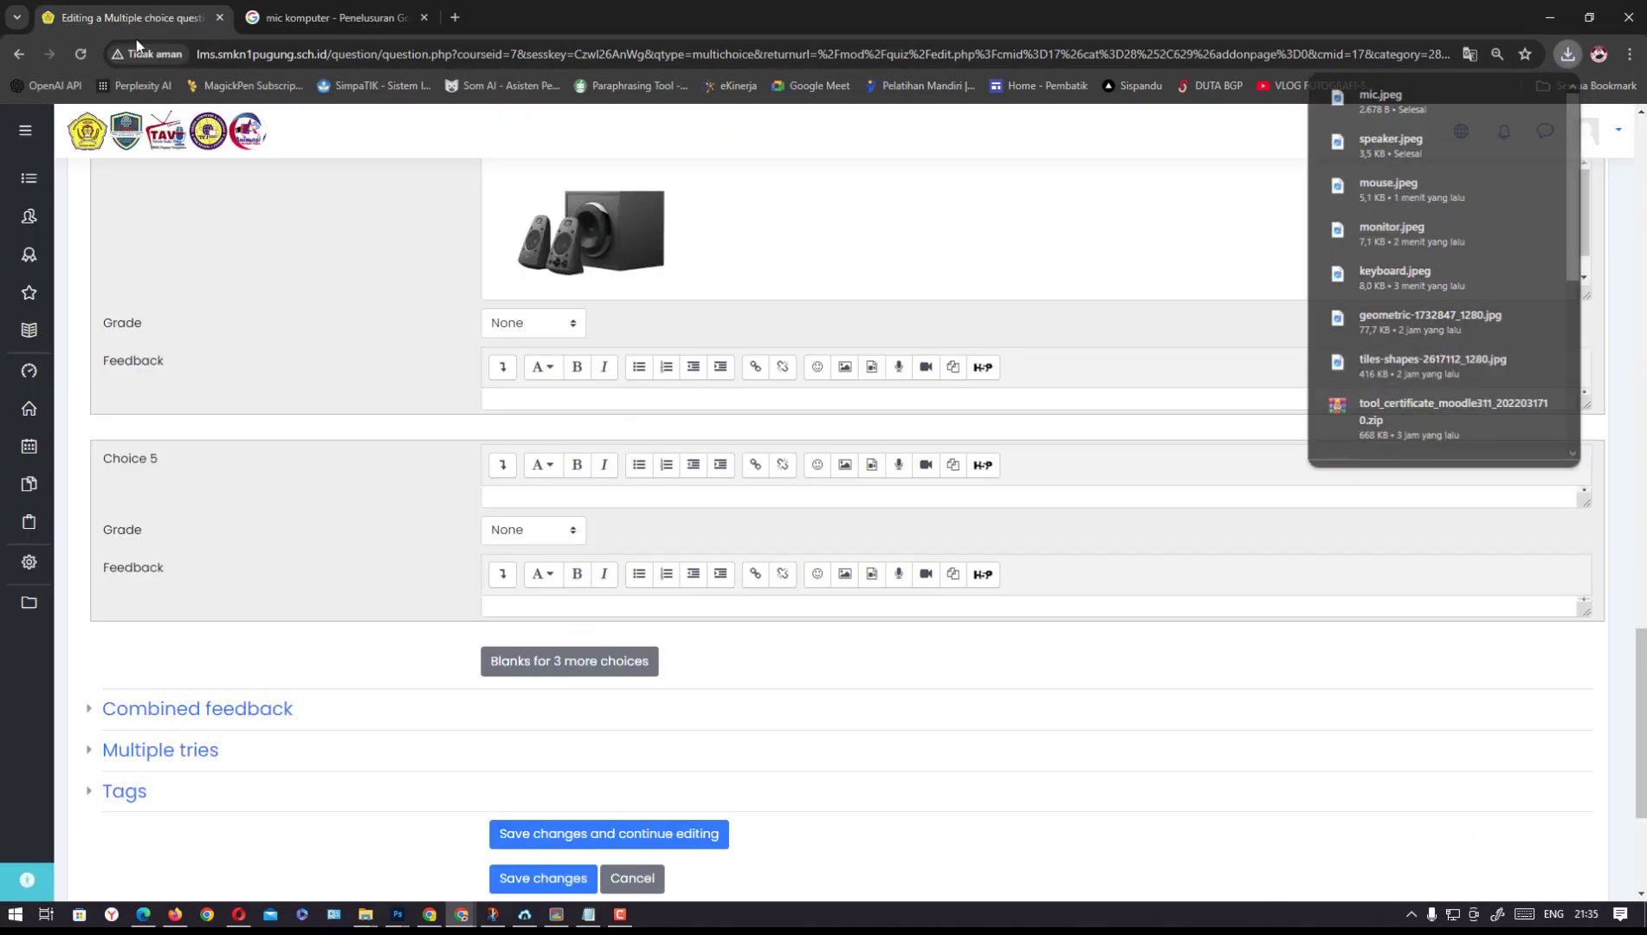
pyautogui.click(556, 497)
pyautogui.click(845, 465)
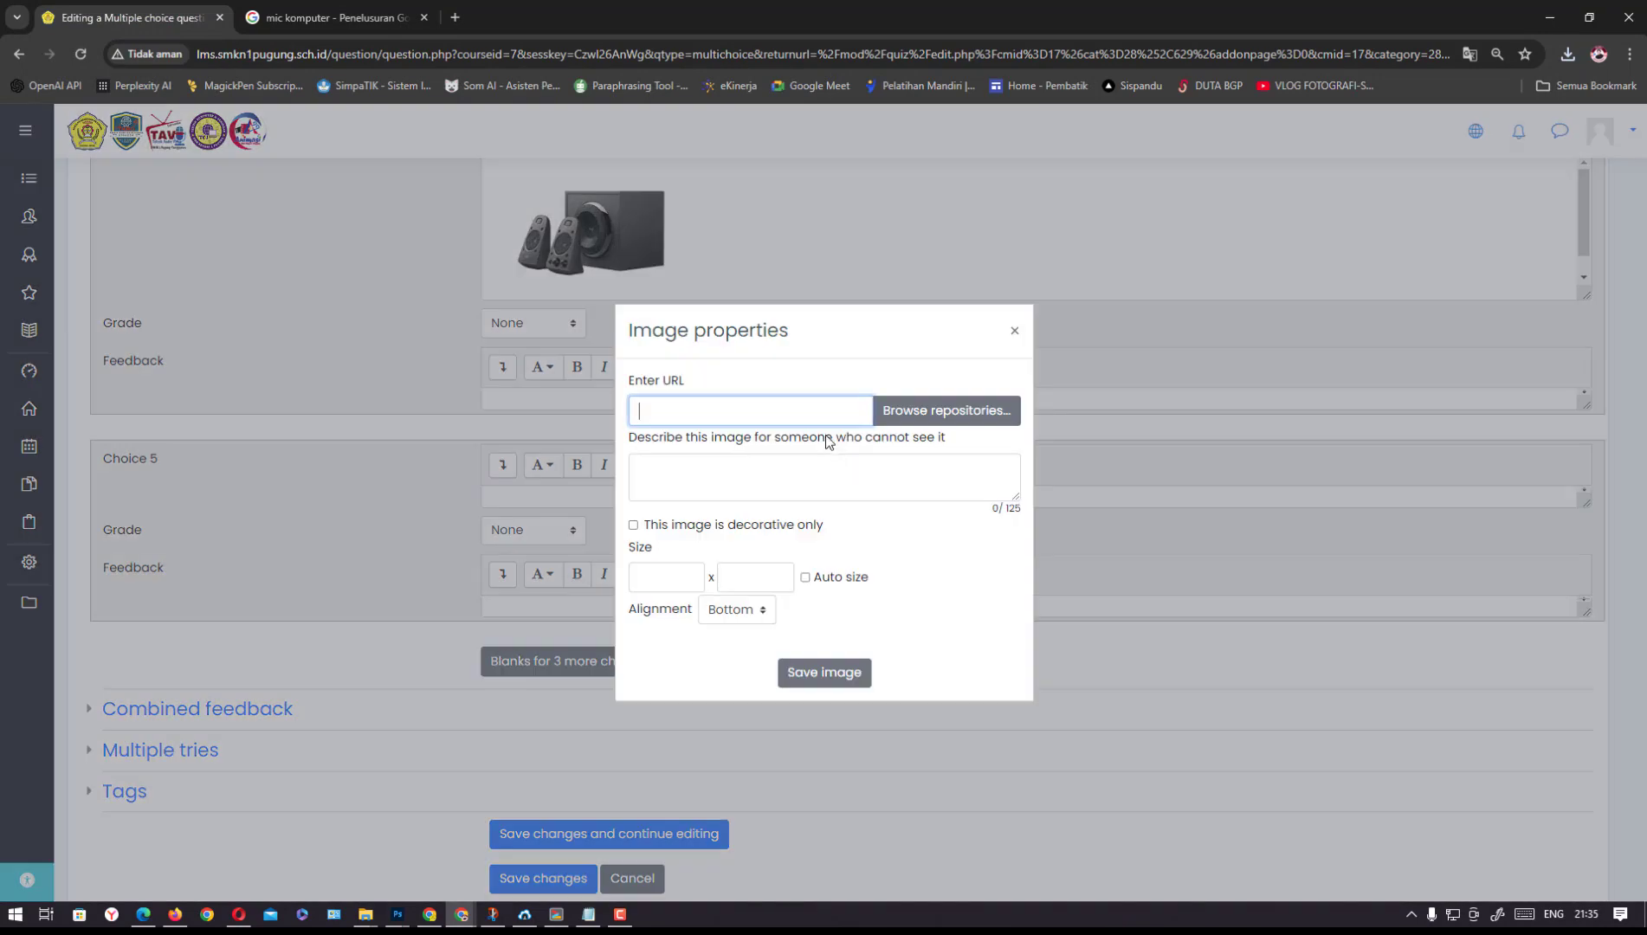
pyautogui.click(892, 414)
pyautogui.click(710, 442)
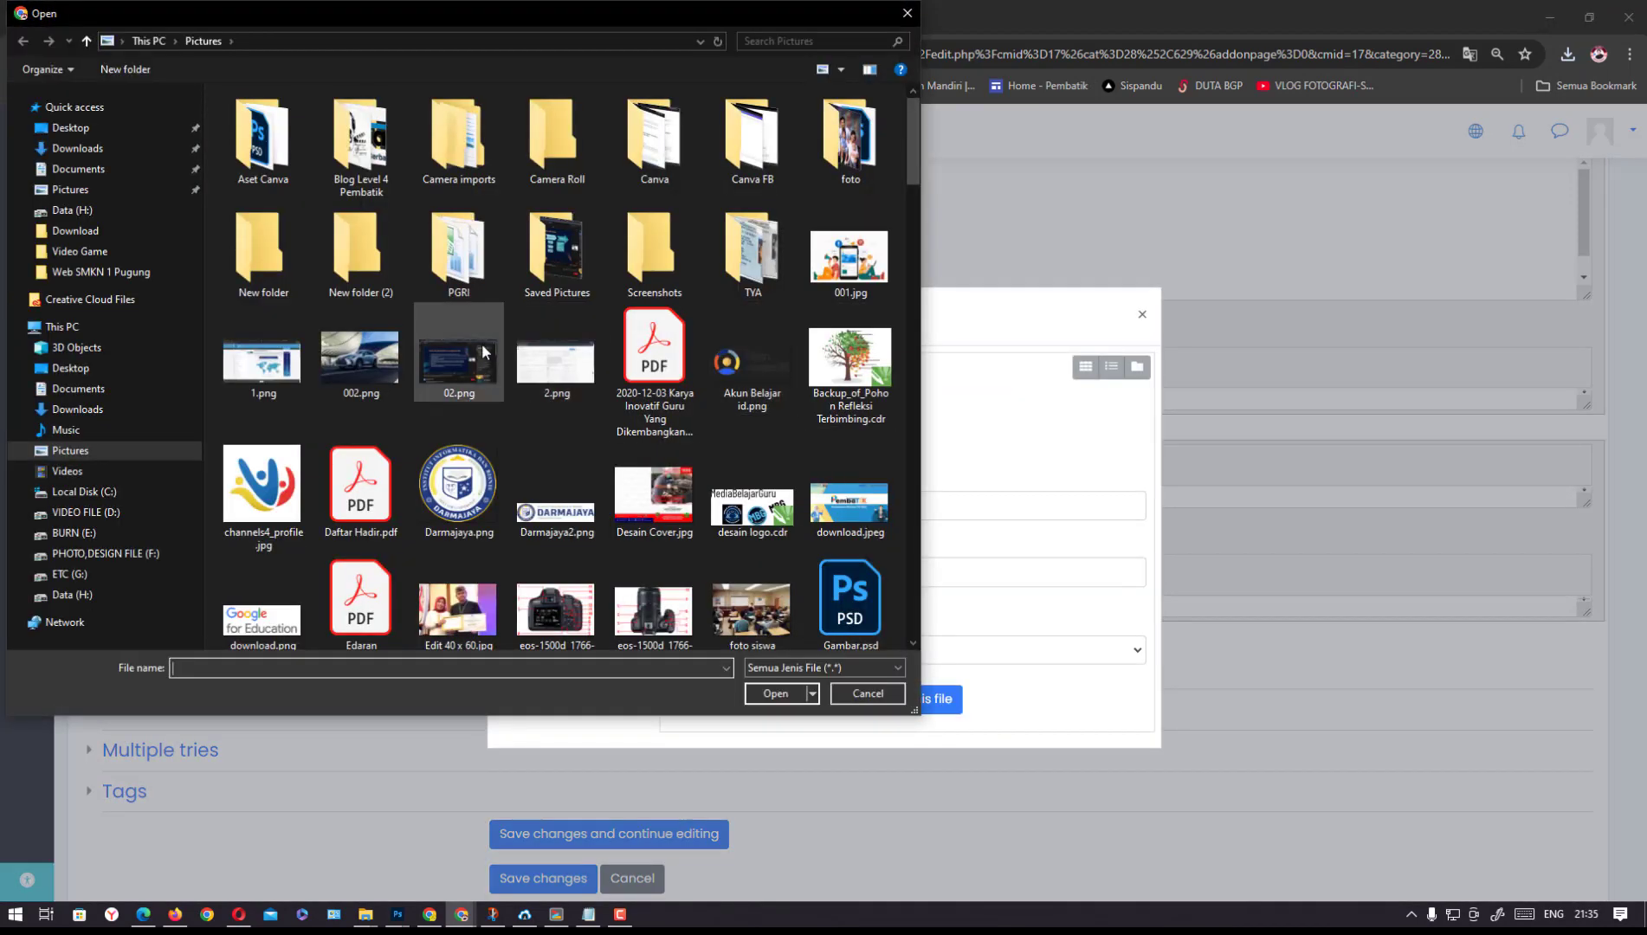
pyautogui.click(524, 355)
pyautogui.press('m')
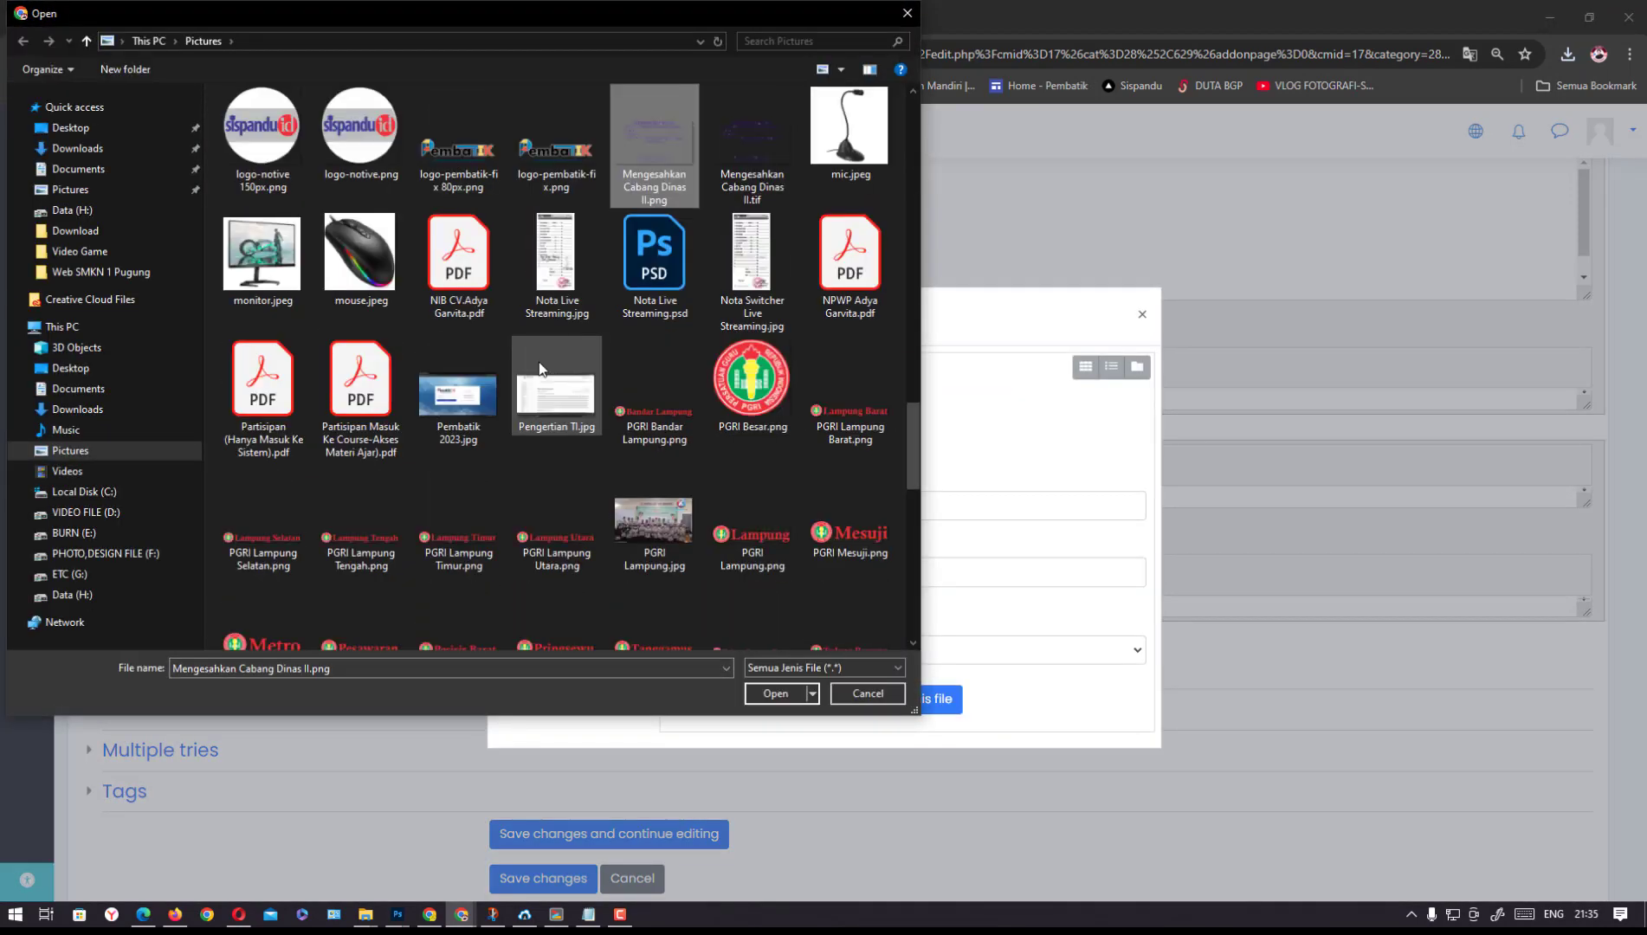
pyautogui.click(841, 143)
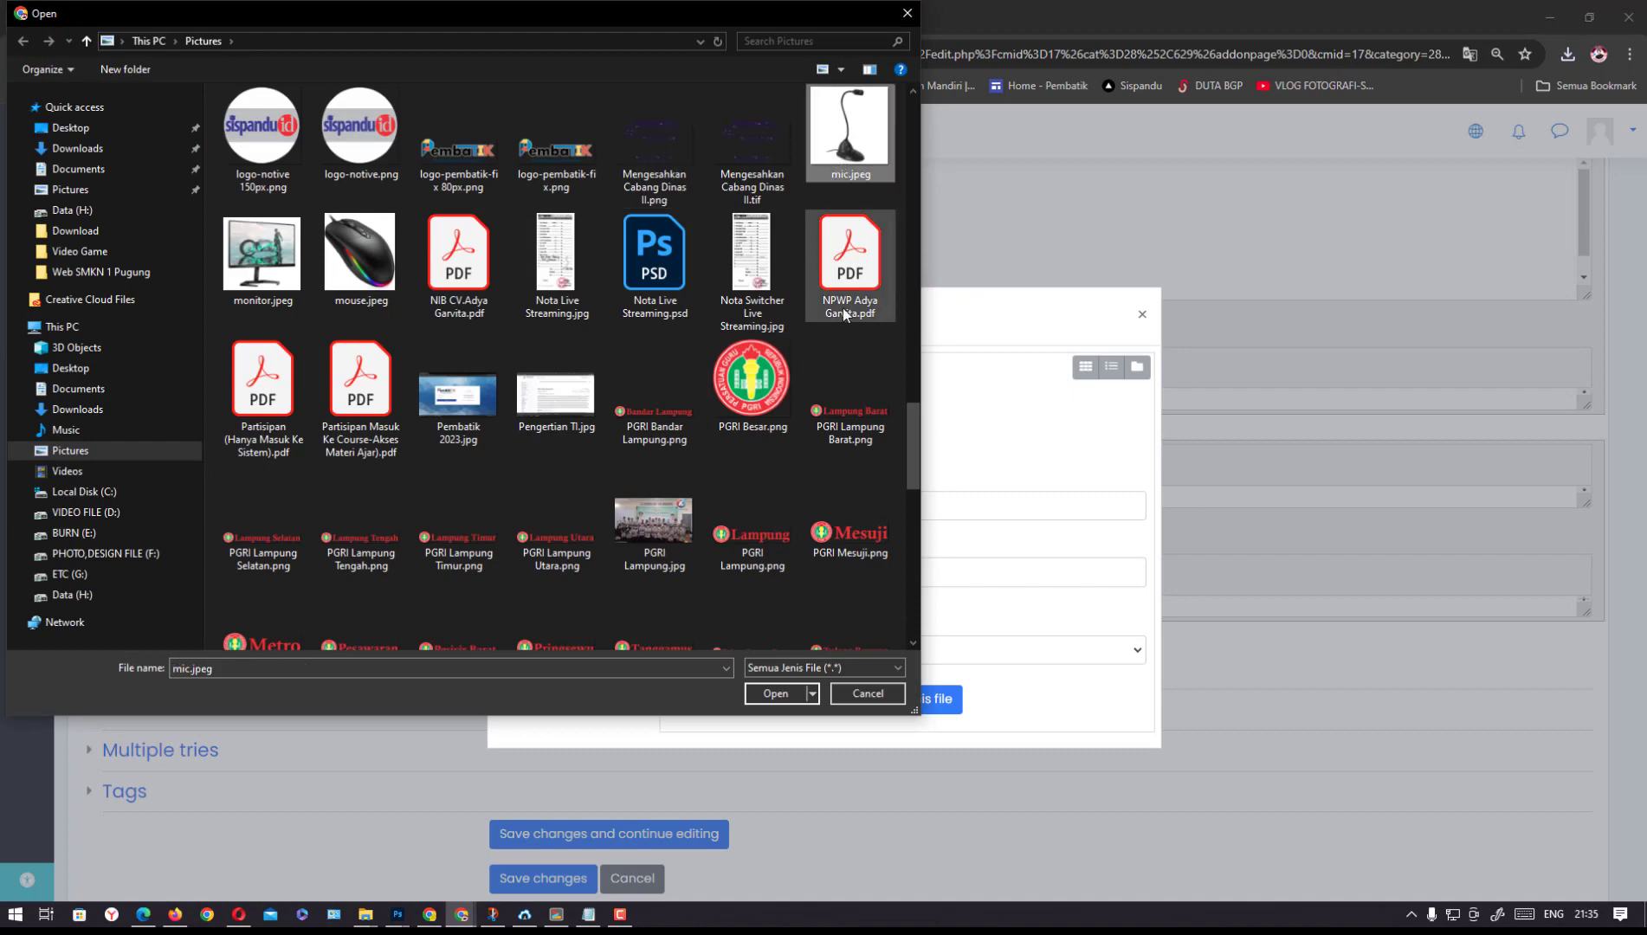
pyautogui.click(782, 693)
pyautogui.click(901, 700)
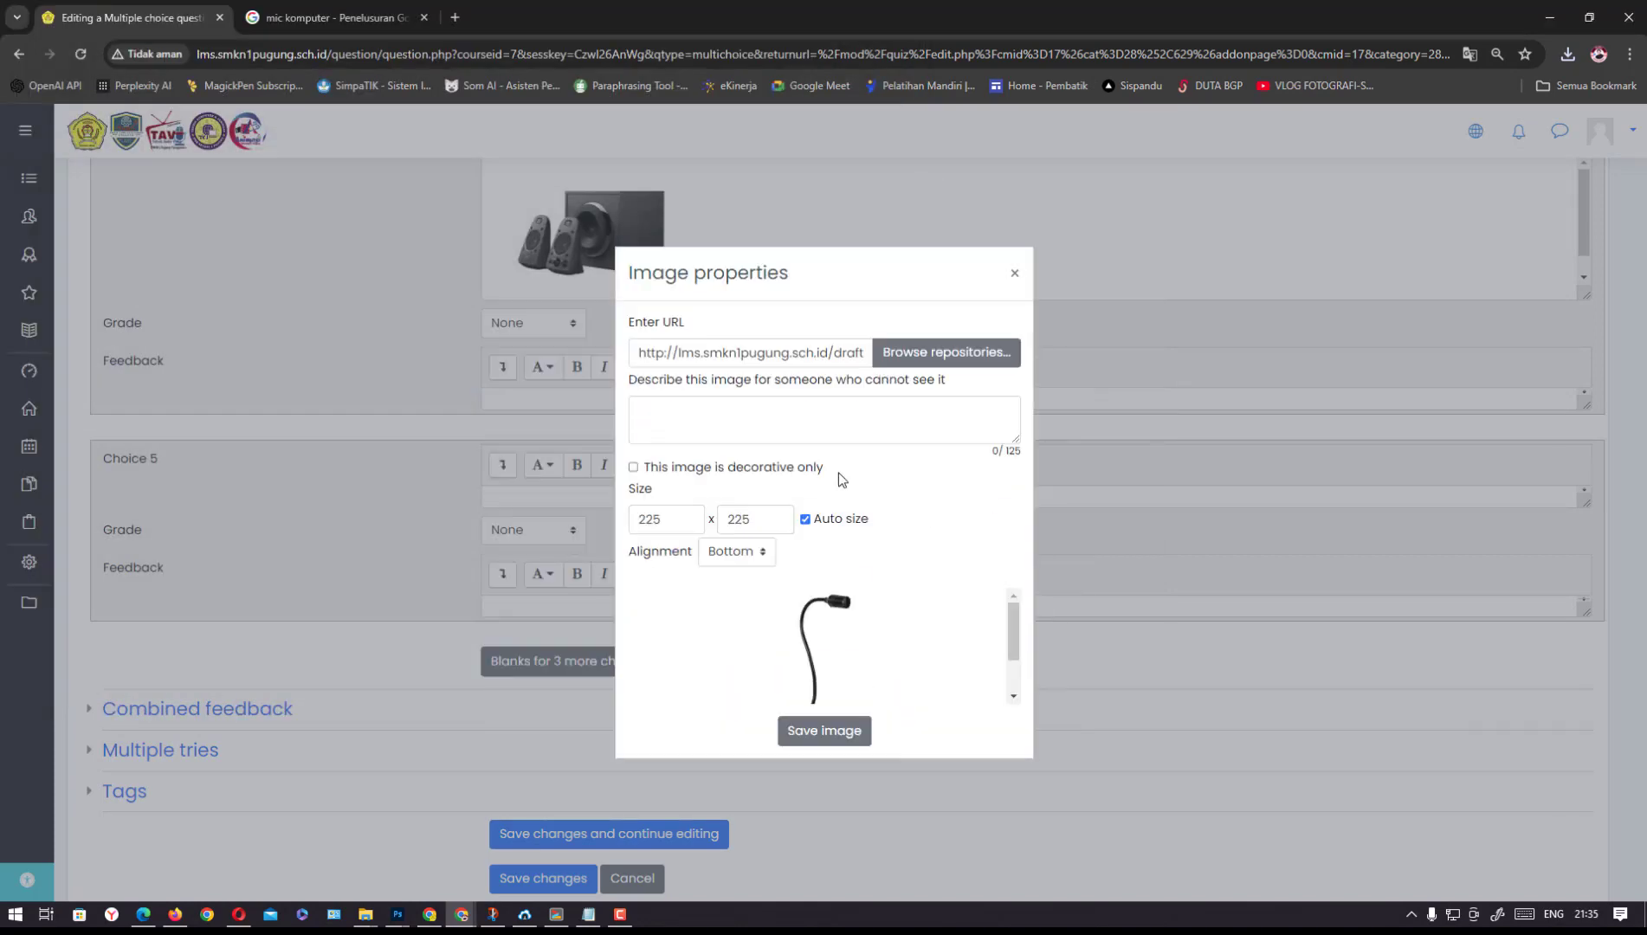
# Insert the microphone image as decorative only in an enlarged Choice 5 box and save the question changes
pyautogui.click(684, 469)
pyautogui.click(824, 730)
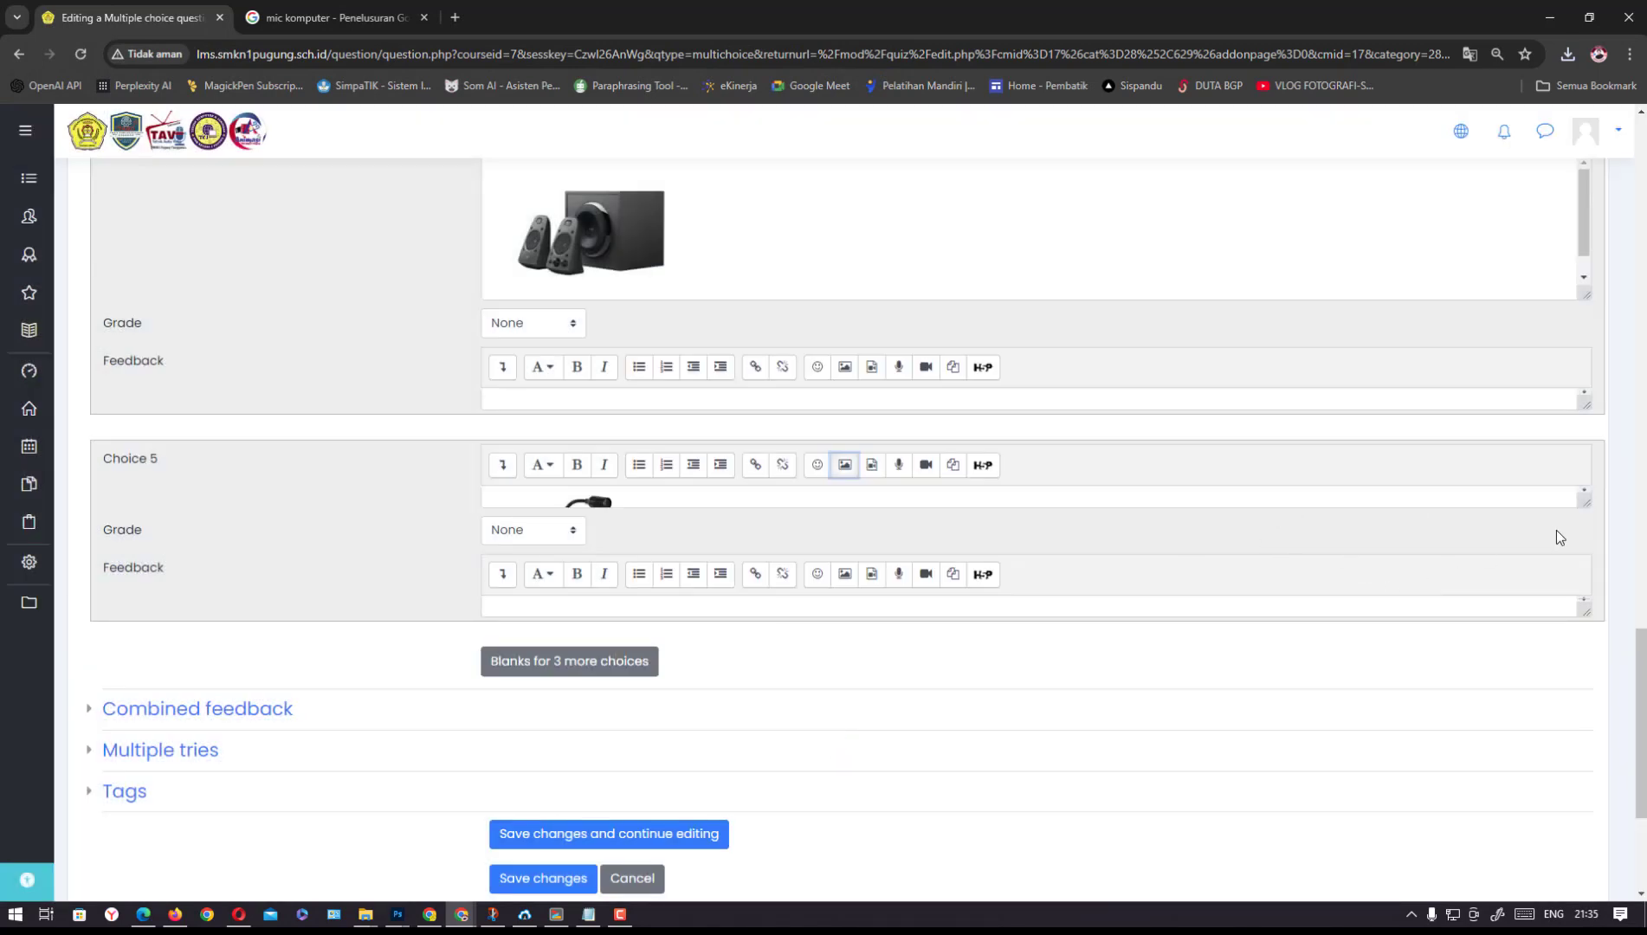
pyautogui.moveTo(1586, 506); pyautogui.dragTo(1639, 760)
pyautogui.click(571, 603)
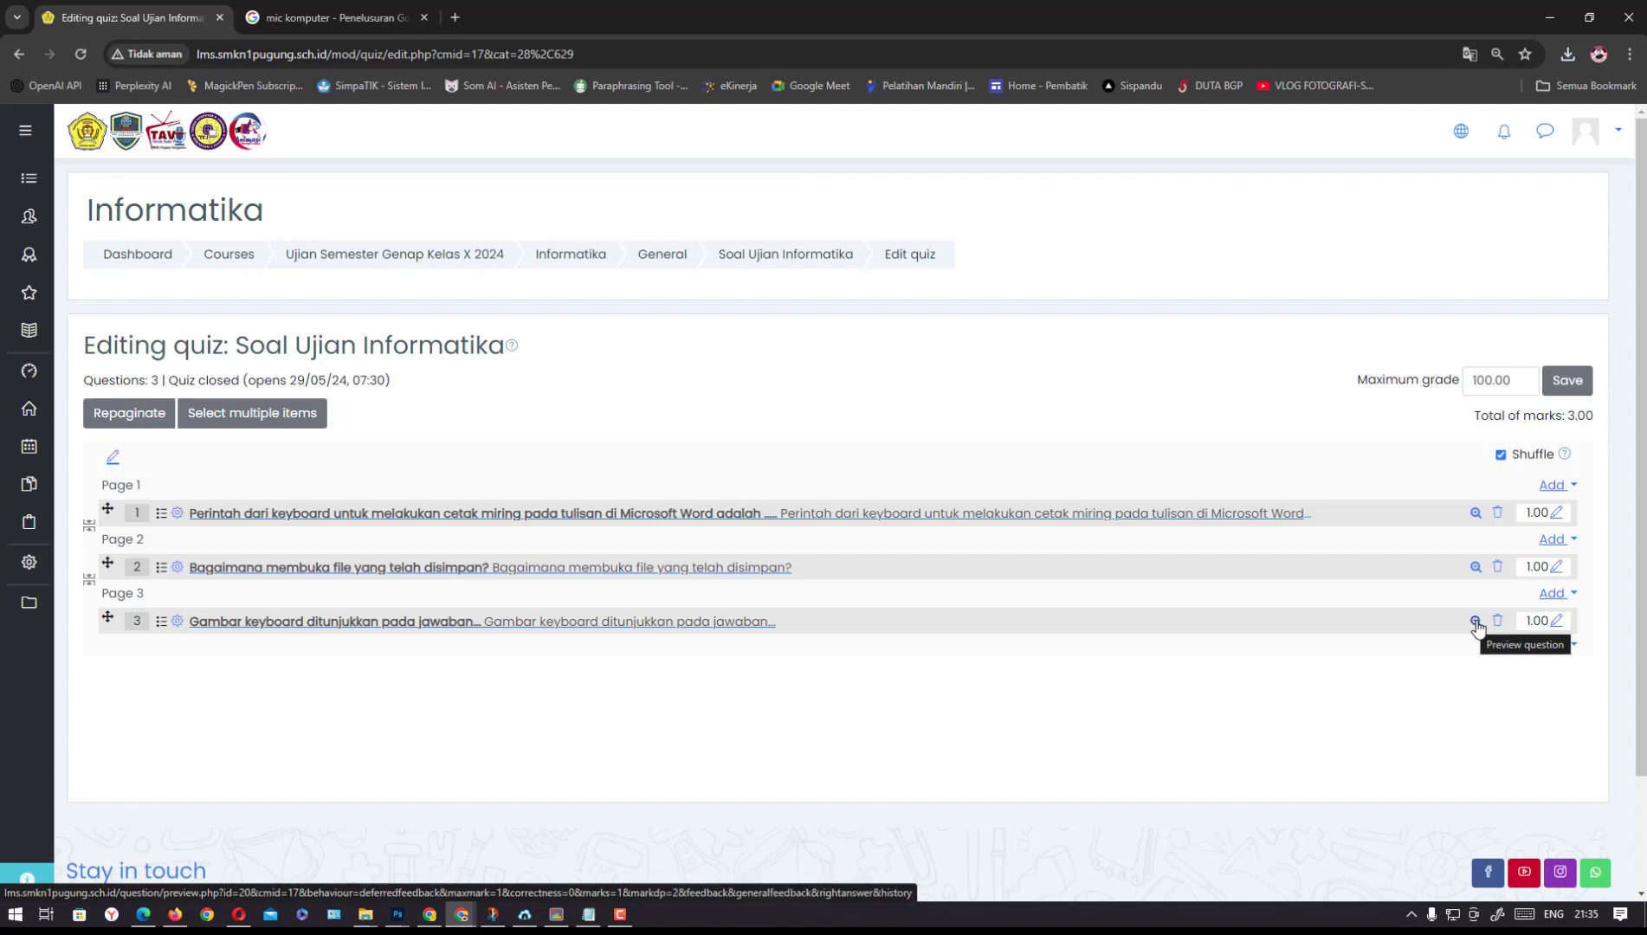
# Preview question 3 about the keyboard picture, try answers a and b, and close the preview
pyautogui.click(1473, 621)
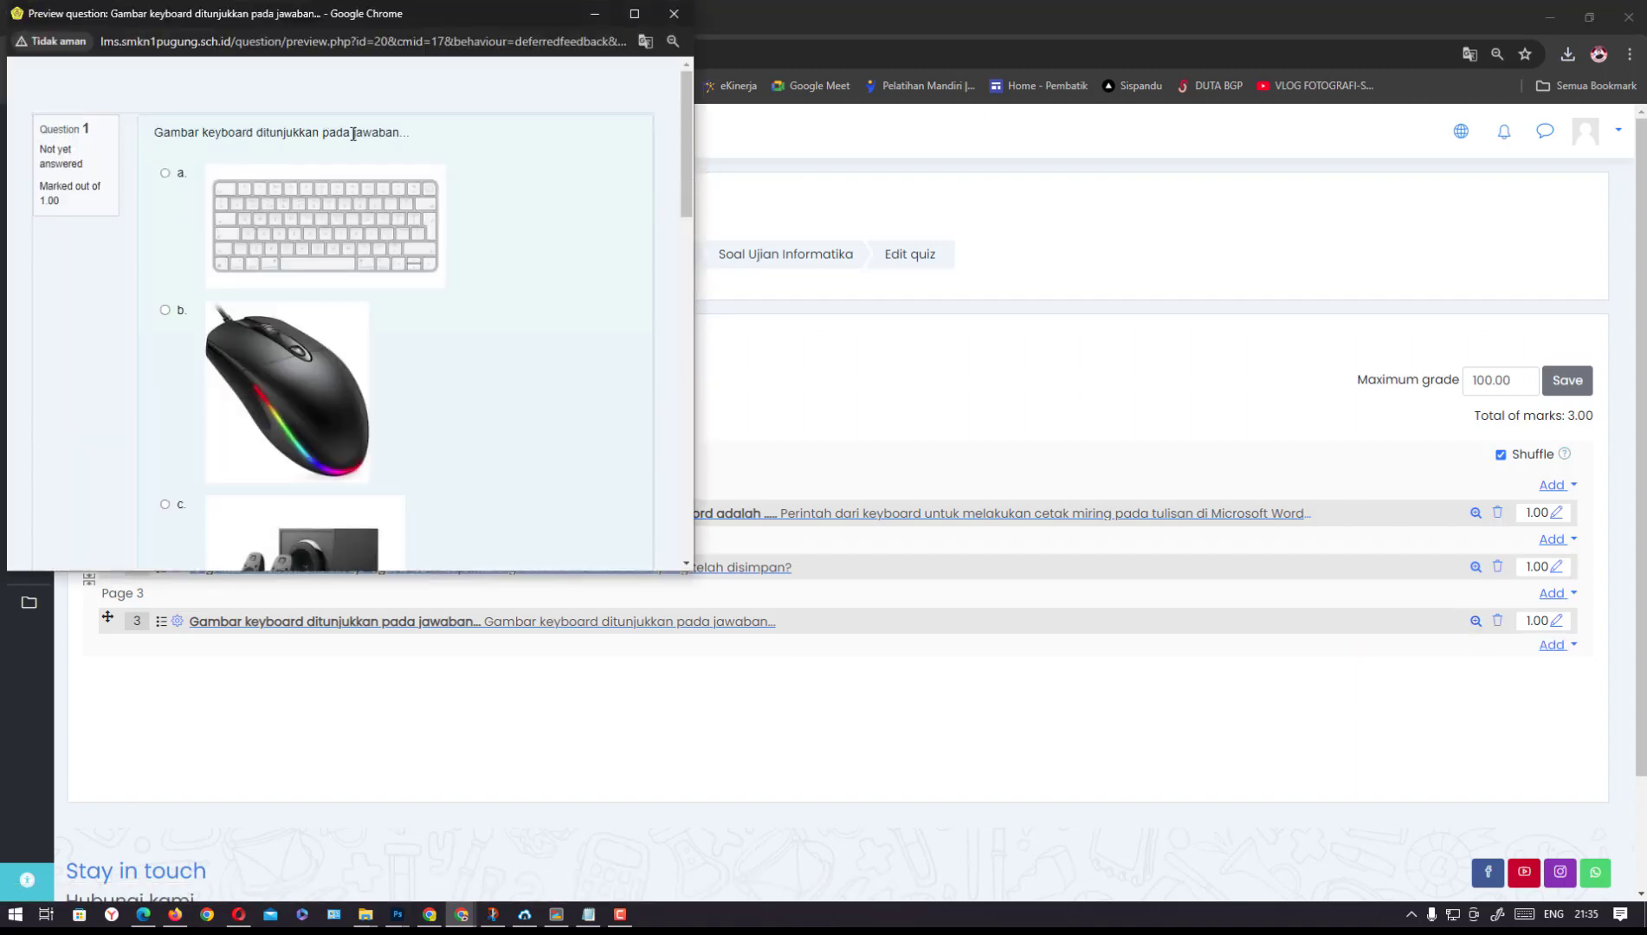
pyautogui.click(164, 173)
pyautogui.click(165, 310)
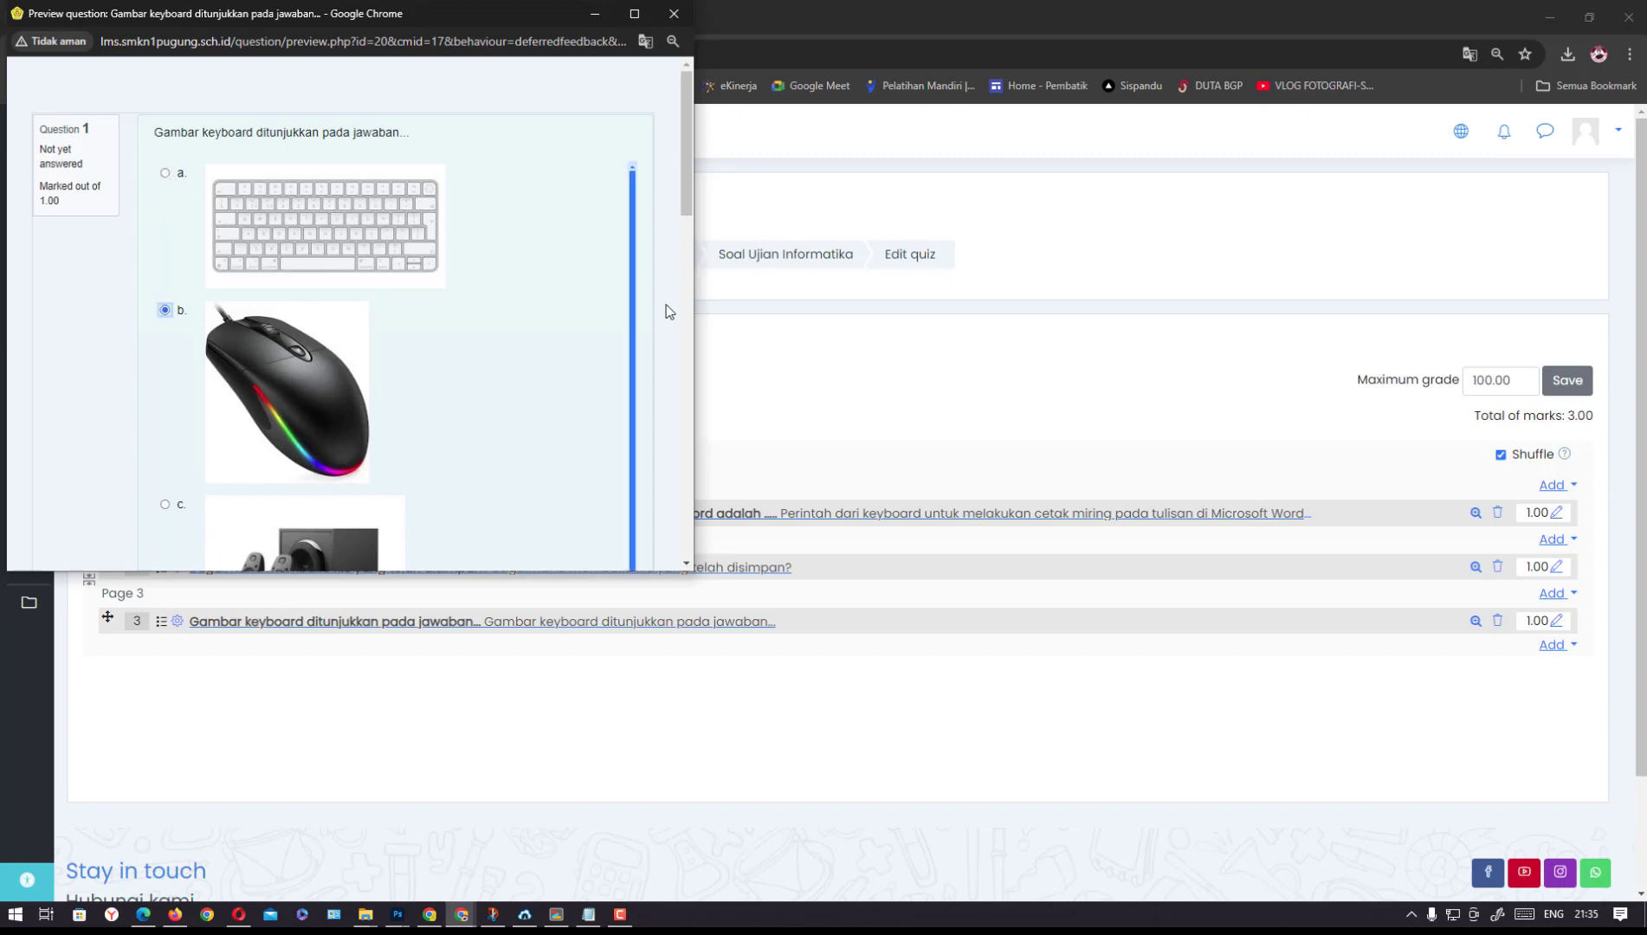
pyautogui.moveTo(690, 213); pyautogui.dragTo(684, 156)
pyautogui.click(676, 19)
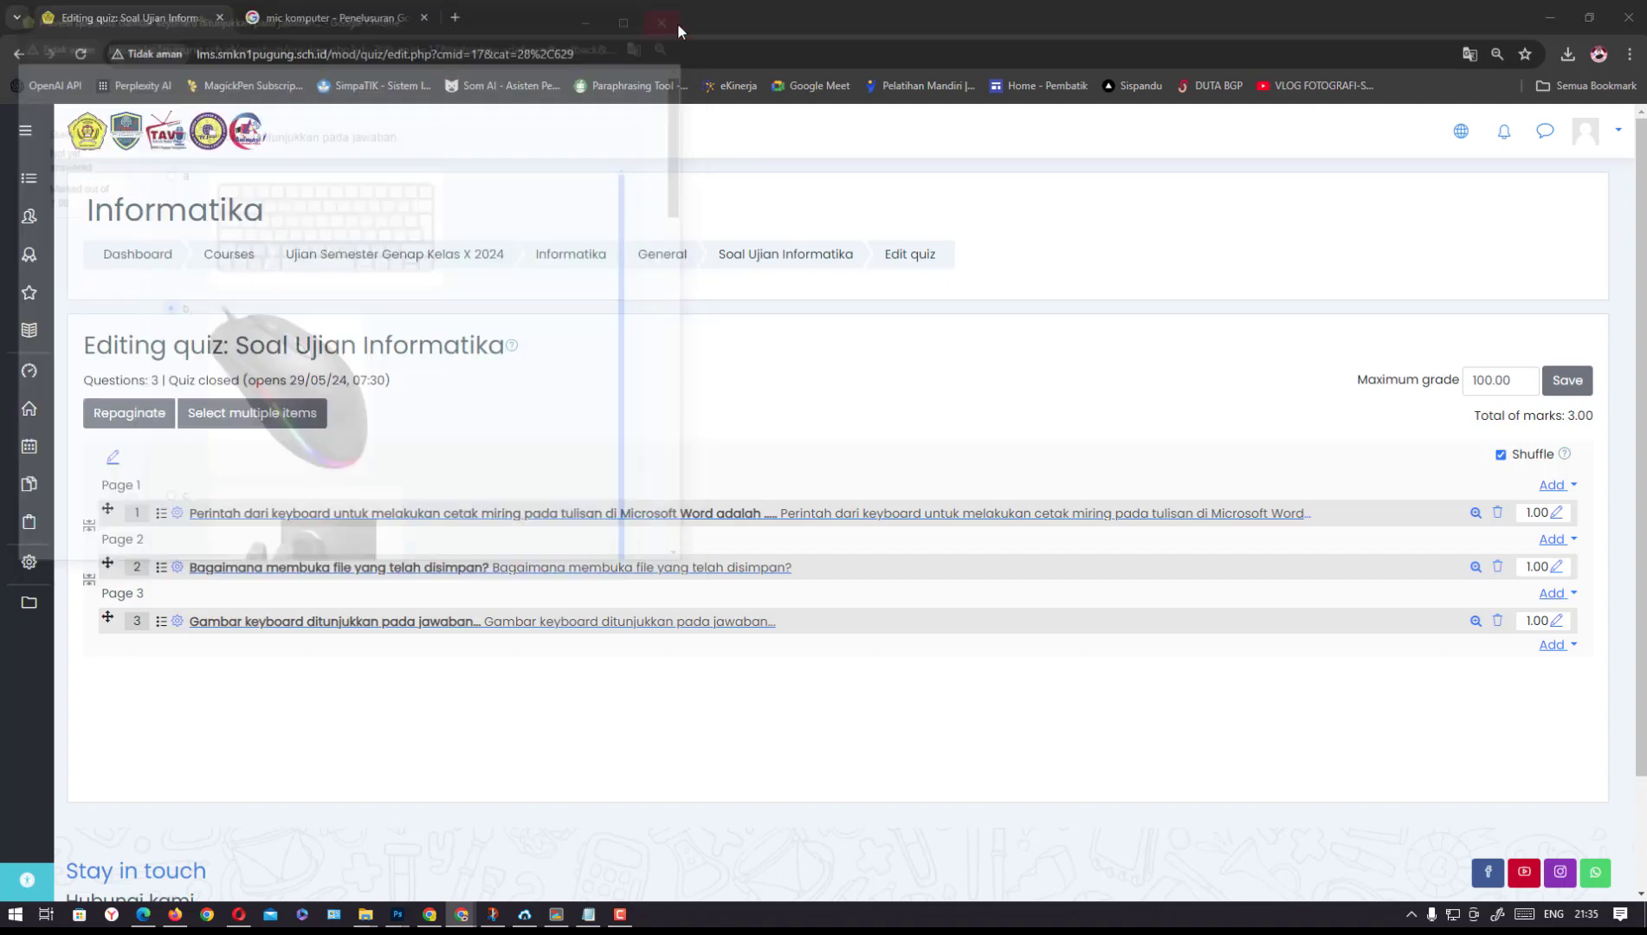
# Add a new Multiple choice question after question 3 of the Soal Ujian Informatika quiz
pyautogui.click(1551, 645)
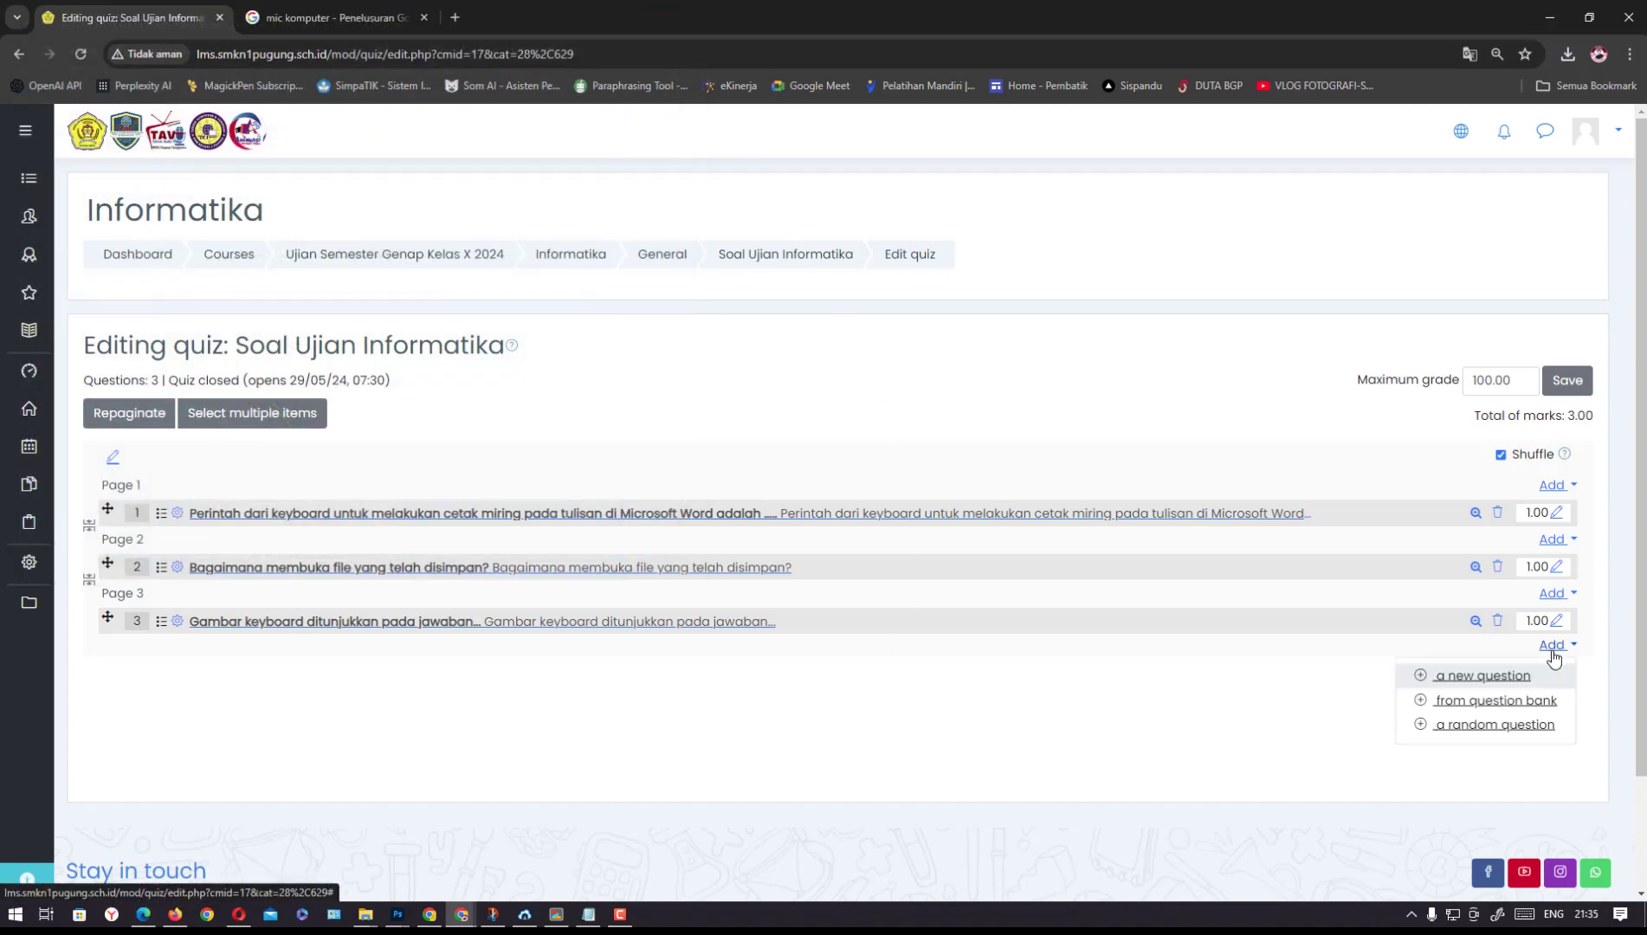
pyautogui.click(1504, 683)
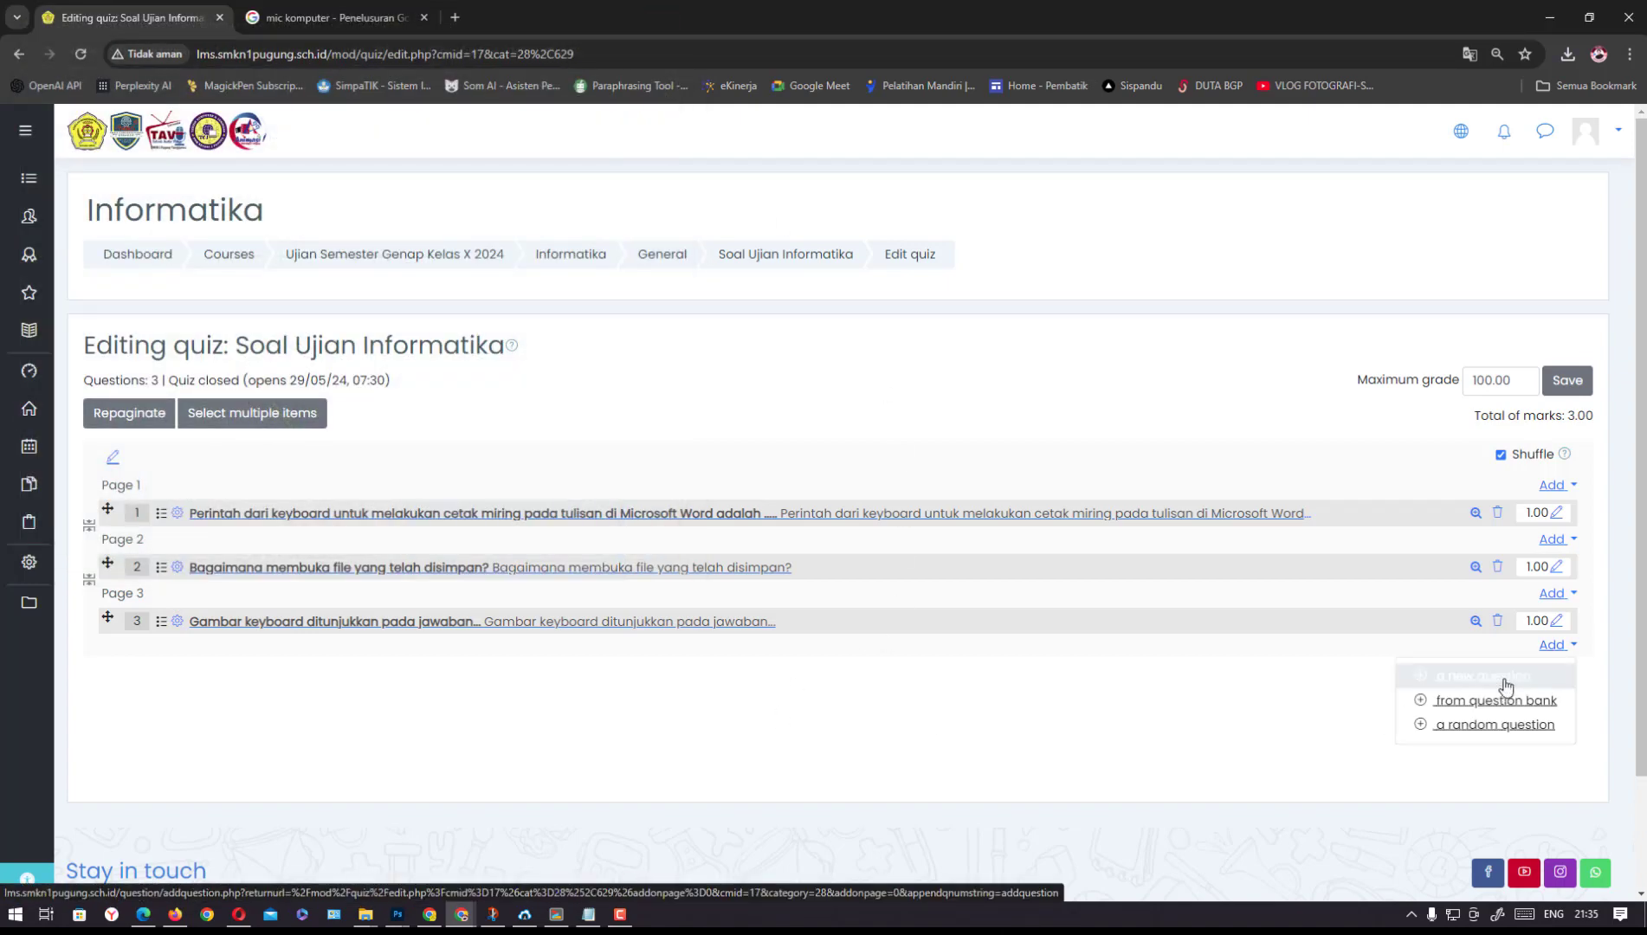
pyautogui.click(642, 370)
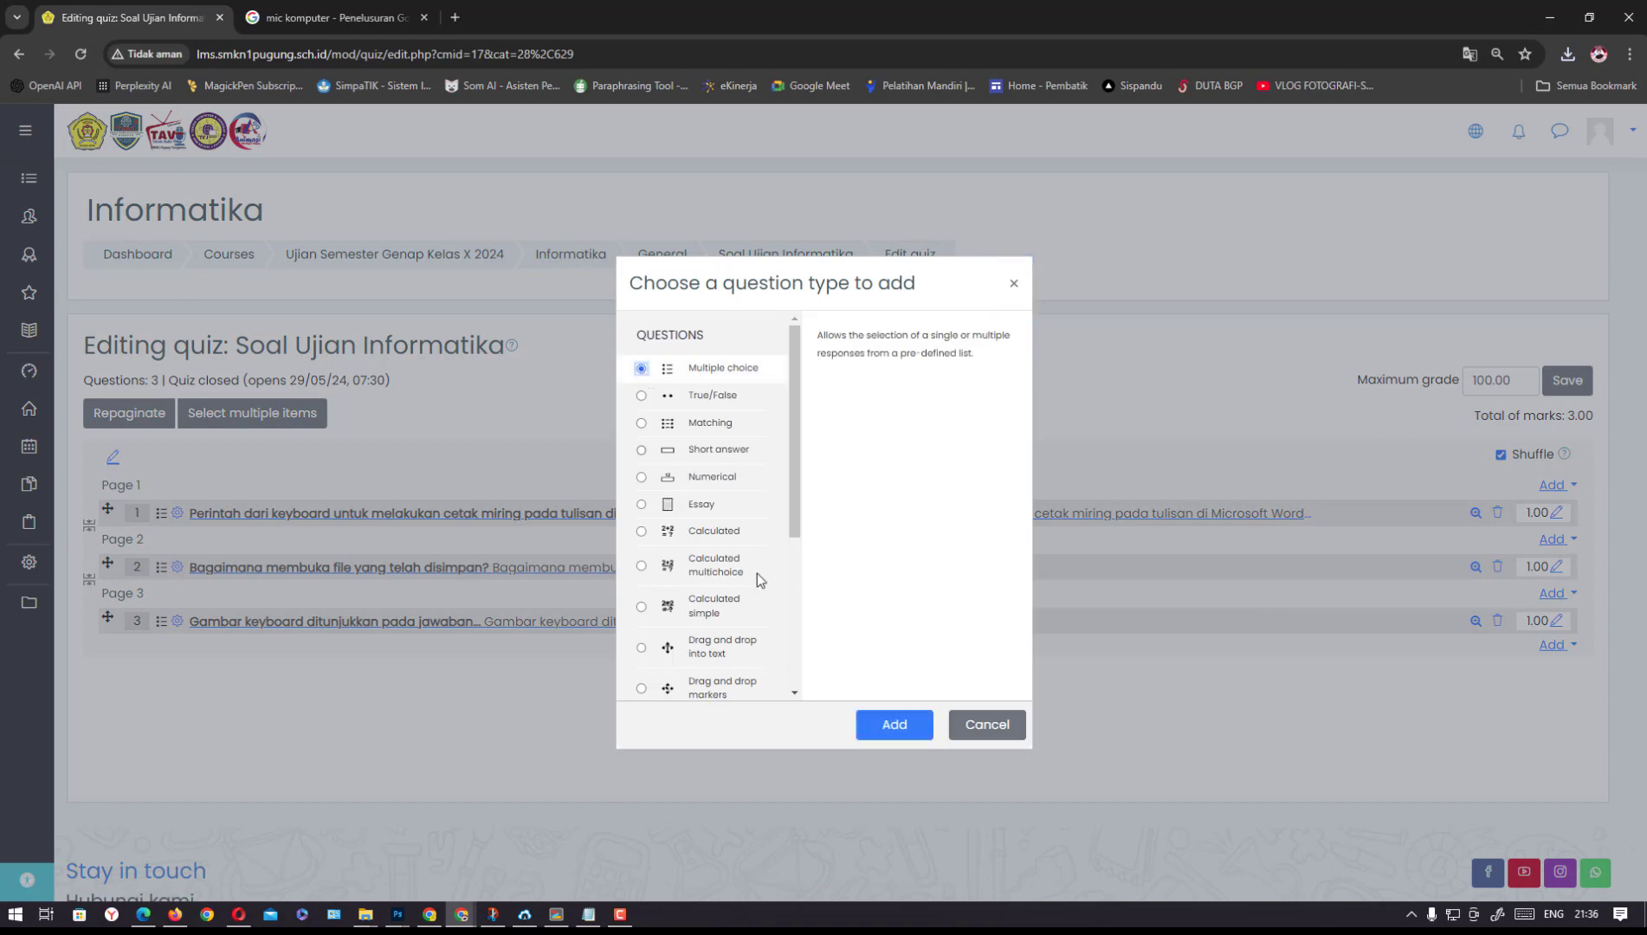
pyautogui.click(904, 737)
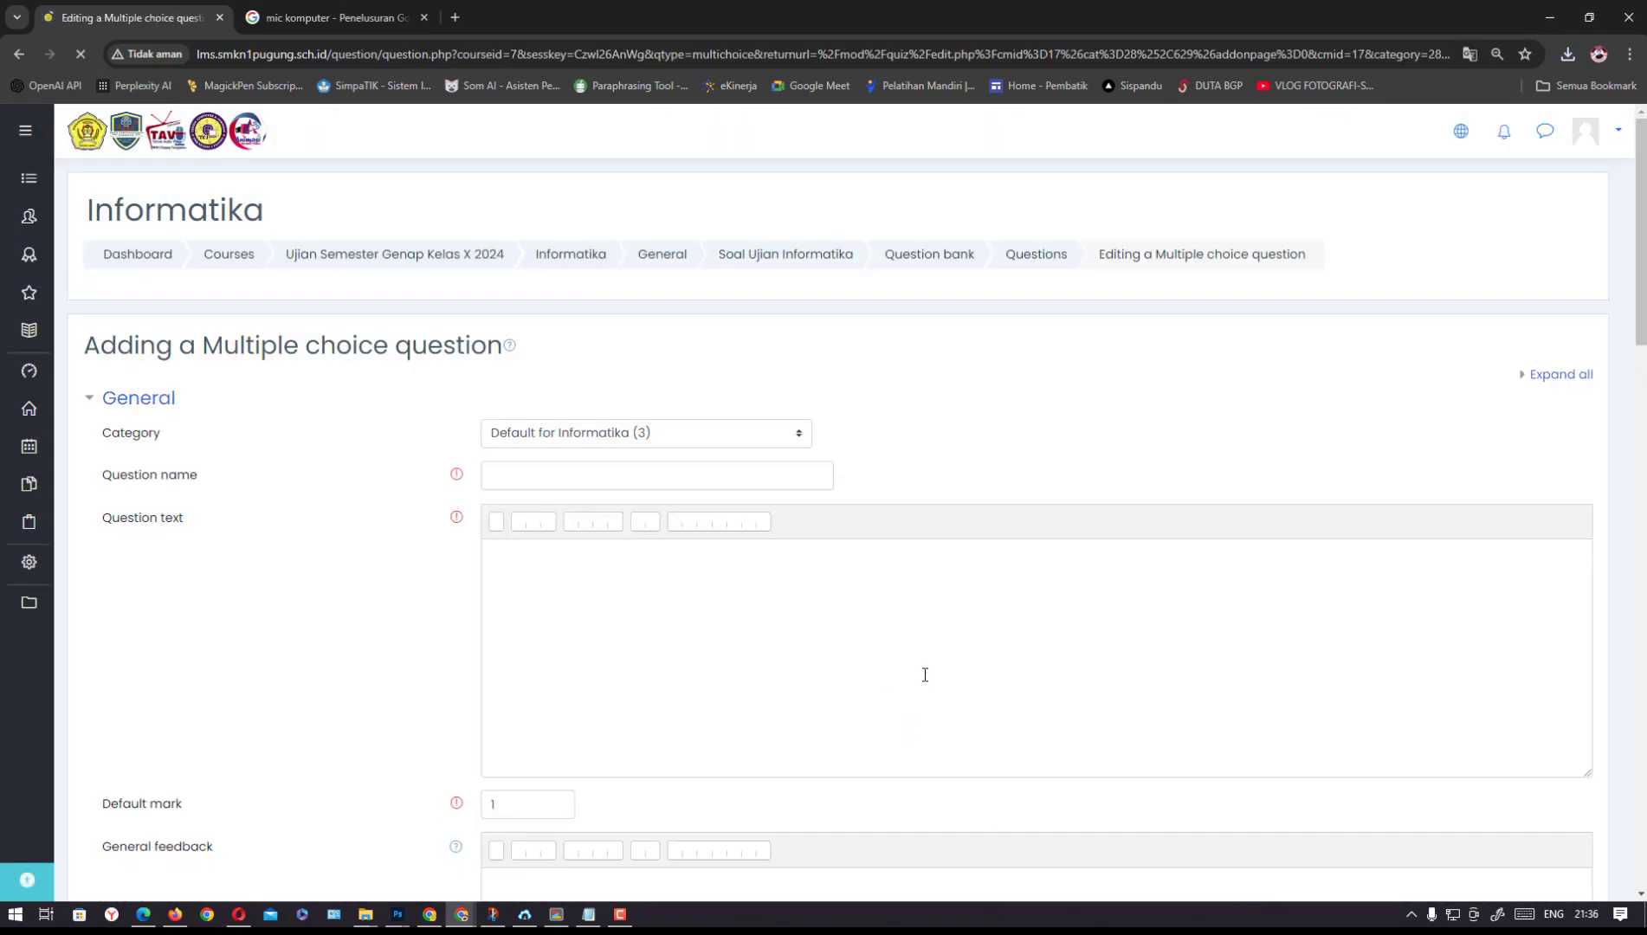
pyautogui.scroll(-2, 831, 519)
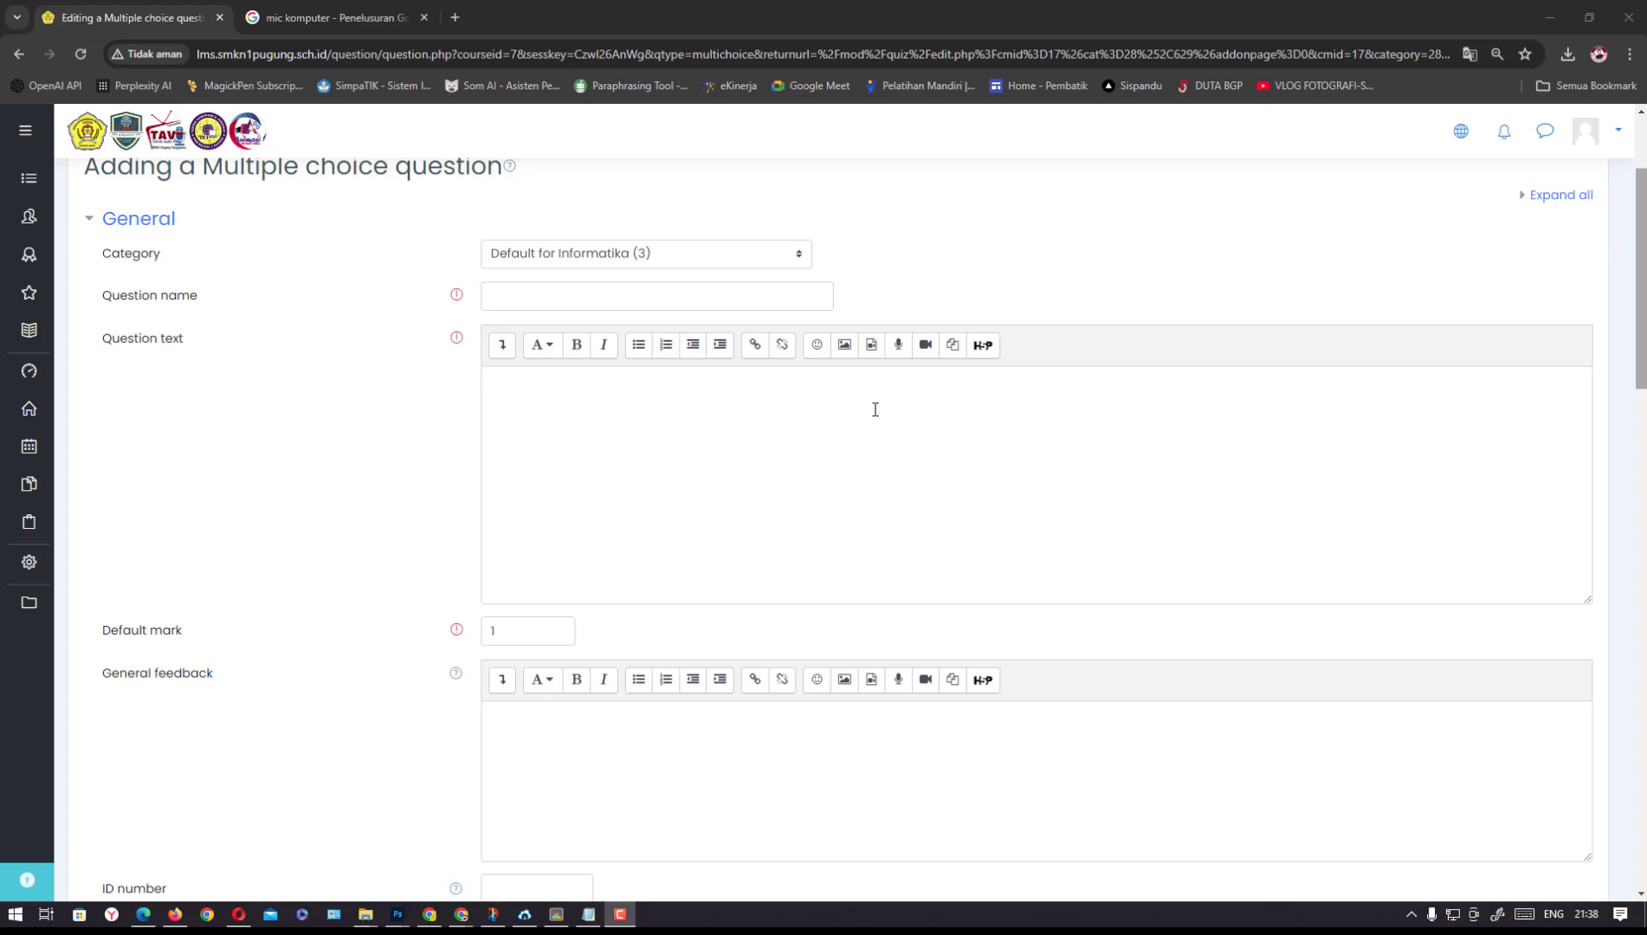
# Search the web for youtube in a new browser tab and open the YouTube home page
pyautogui.click(454, 18)
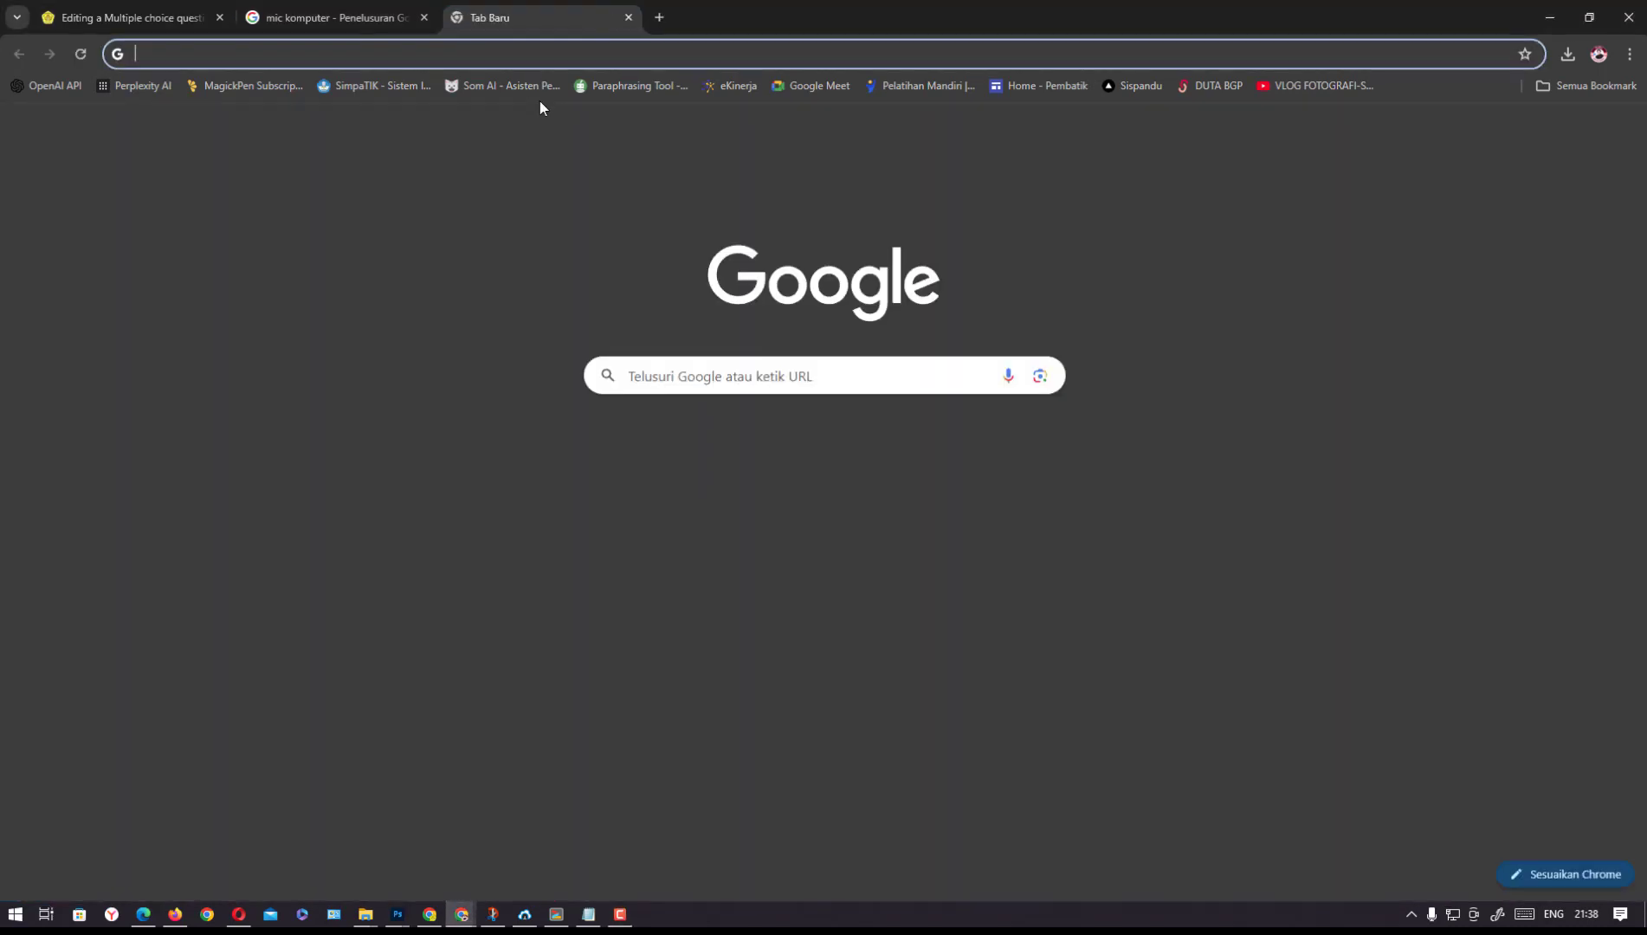
pyautogui.click(901, 53)
pyautogui.write('you')
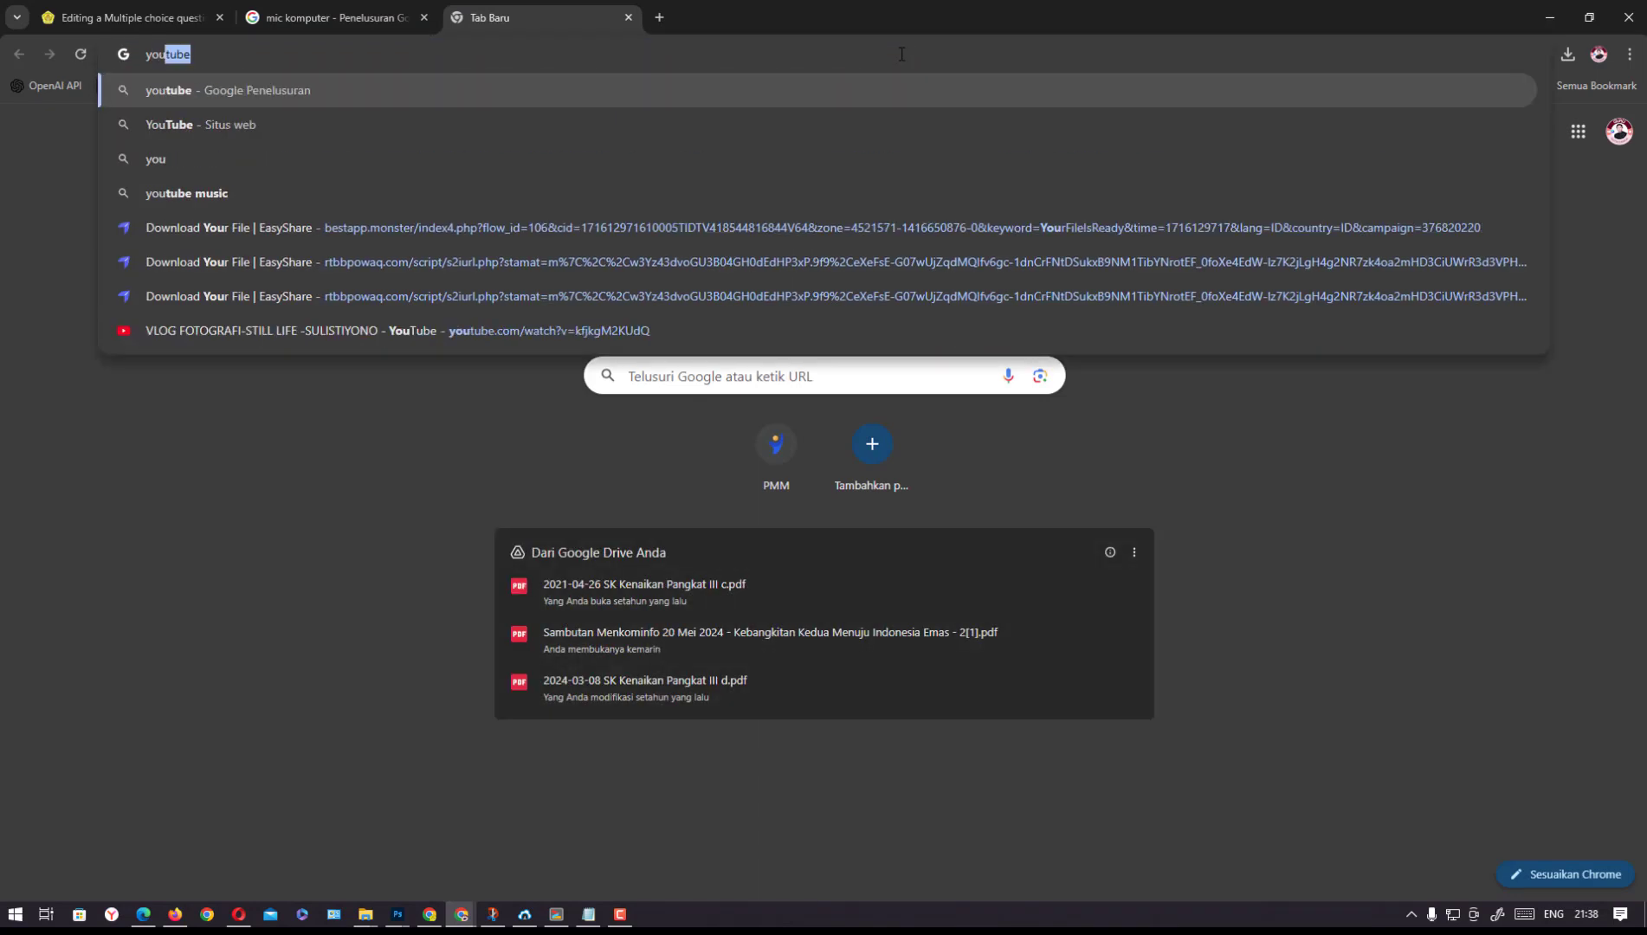
pyautogui.press('Return')
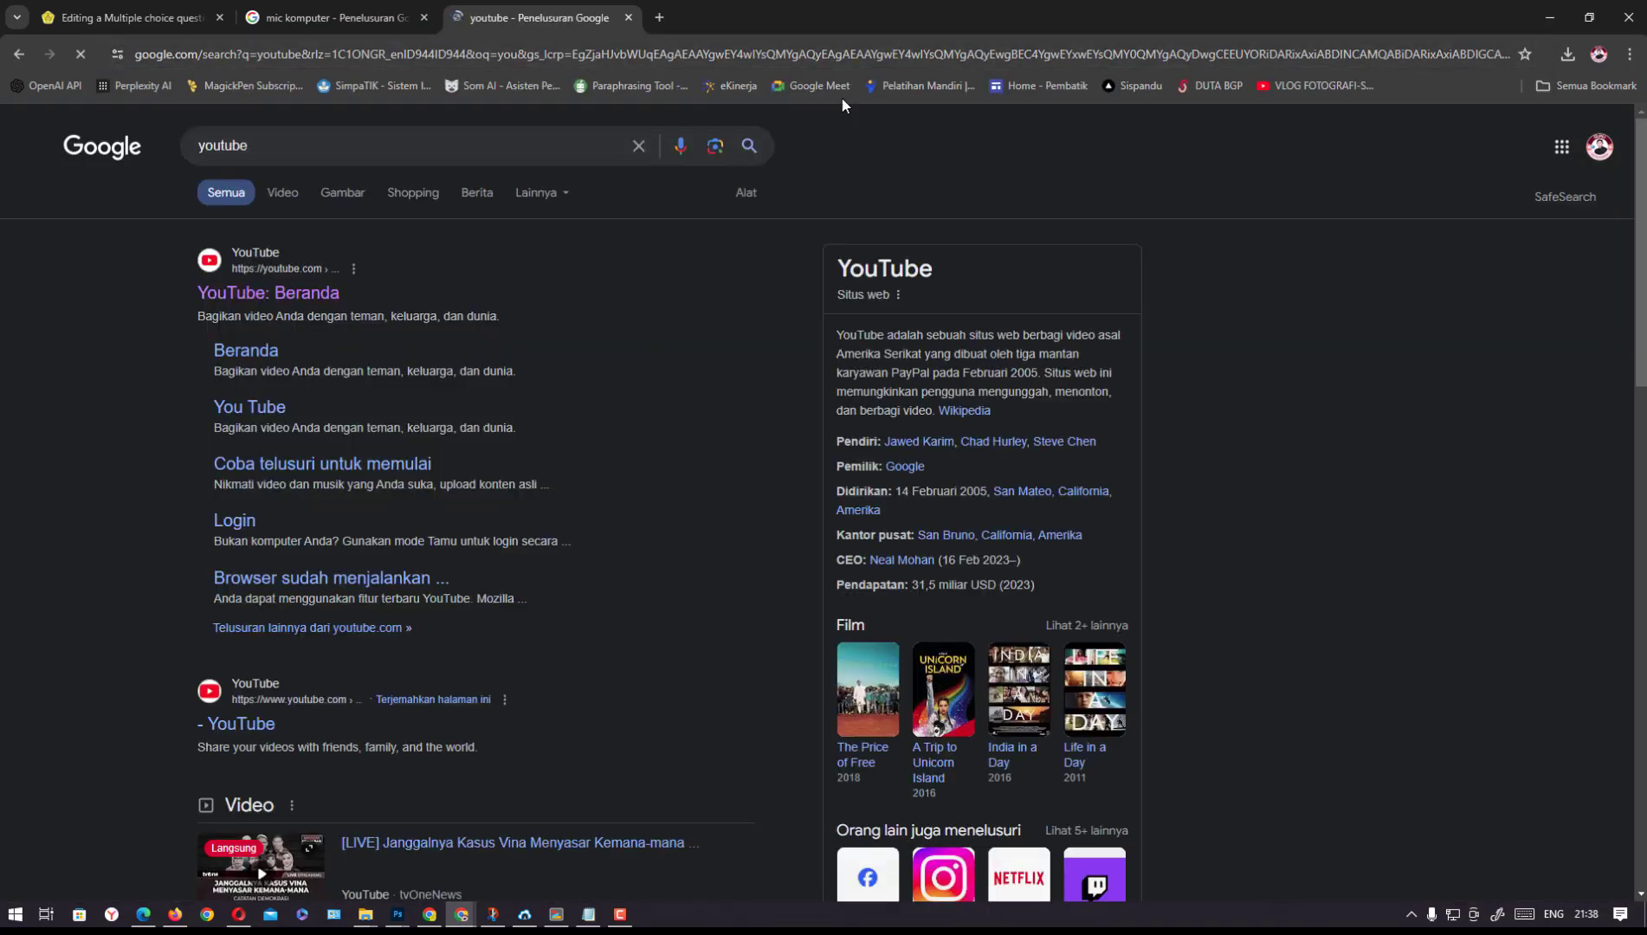
pyautogui.click(331, 298)
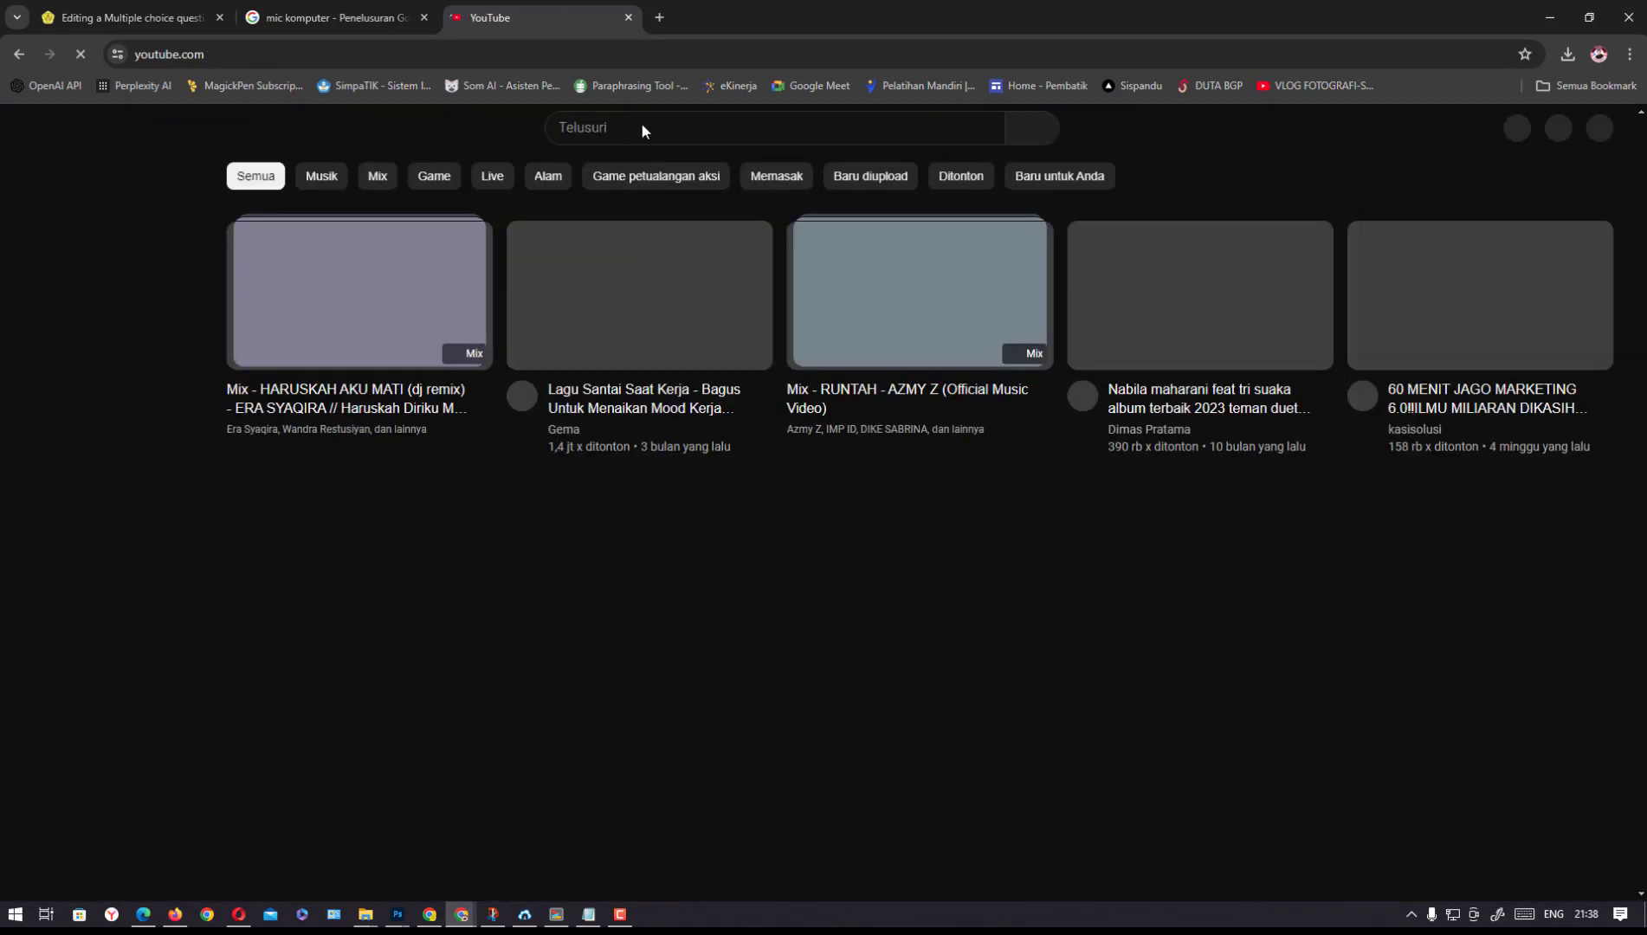
# Search YouTube for the creator's name and open the channel featuring the VLOG FOTOGRAFI-STILL LIFE video
pyautogui.click(643, 127)
pyautogui.write('s')
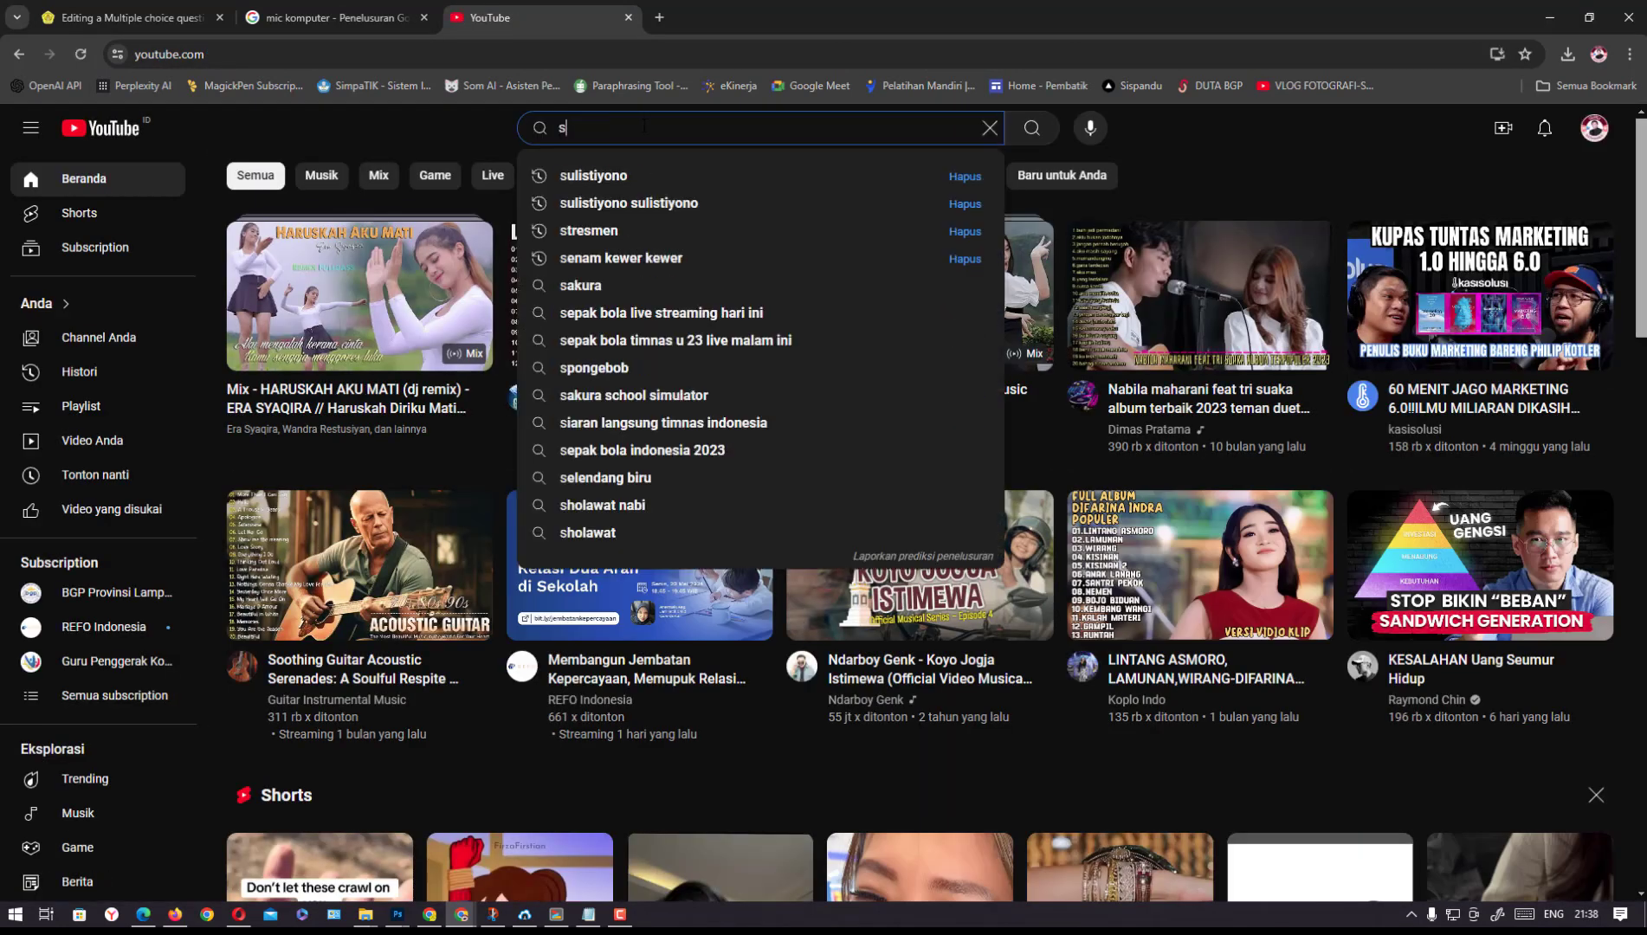
pyautogui.write('ulis')
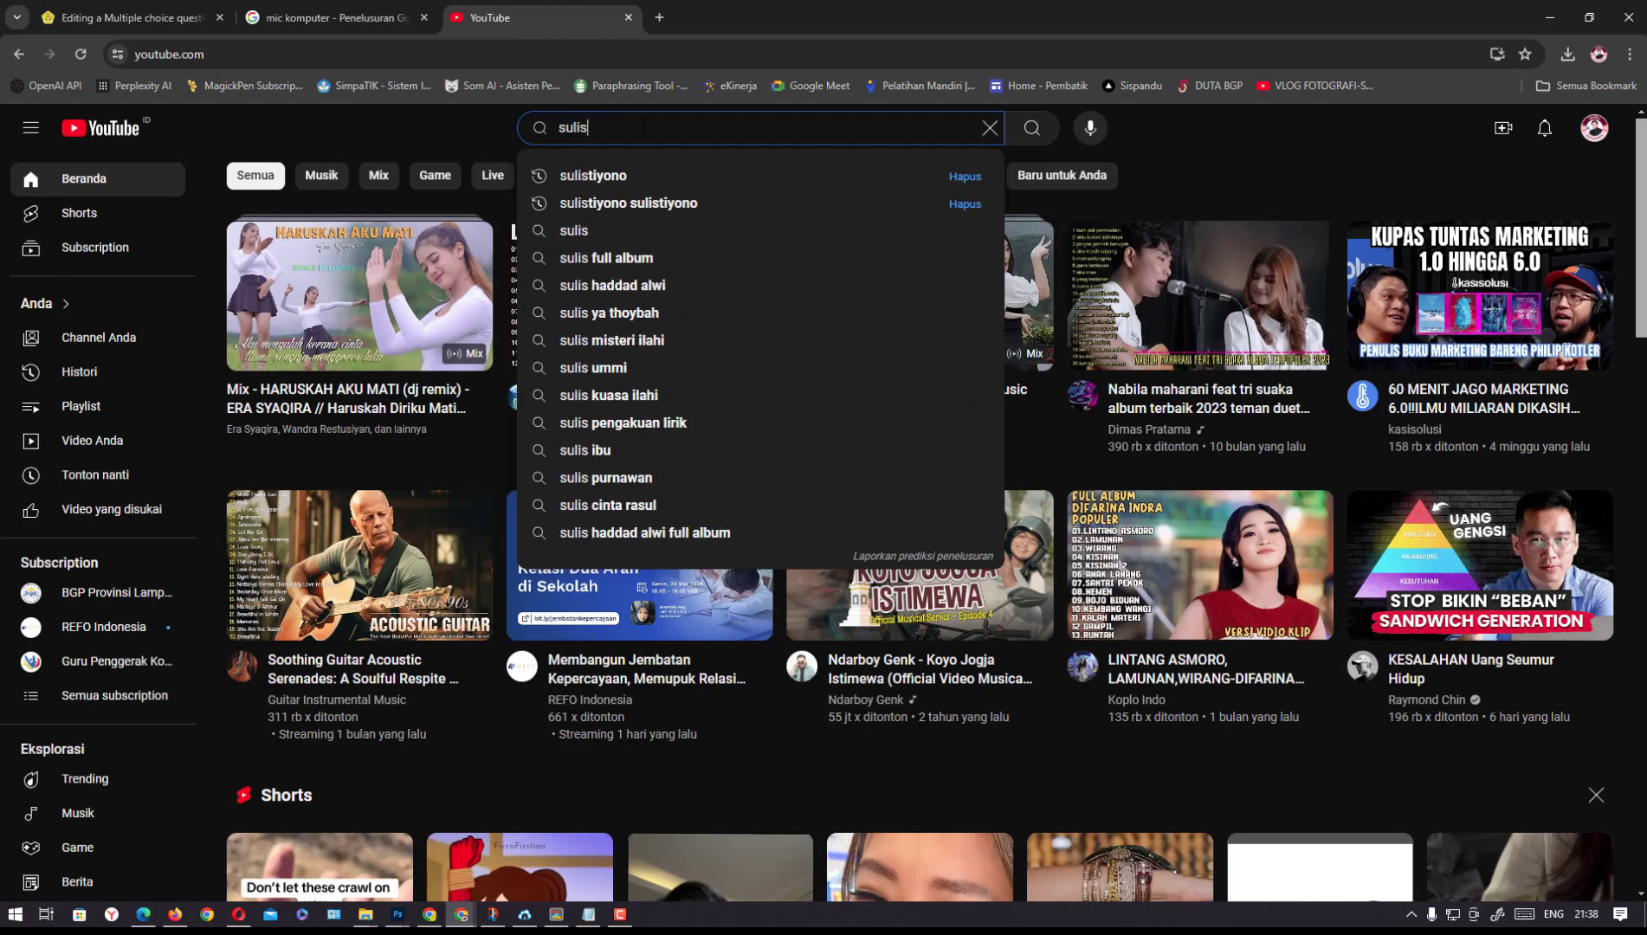
pyautogui.click(643, 178)
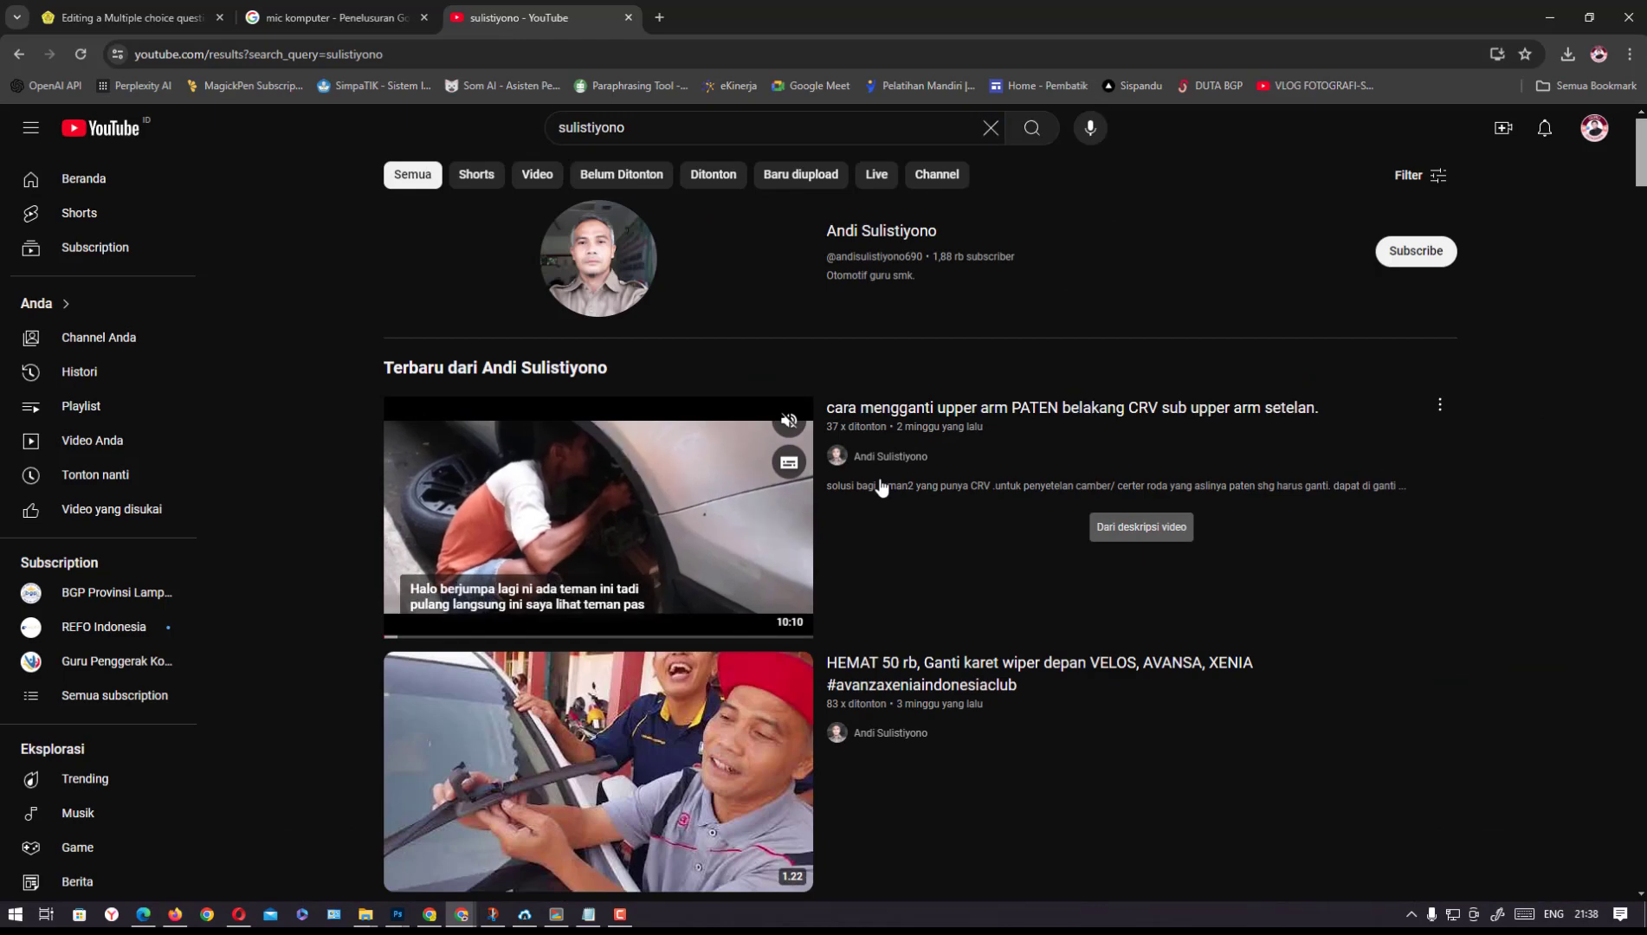
pyautogui.scroll(-7, 1642, 180)
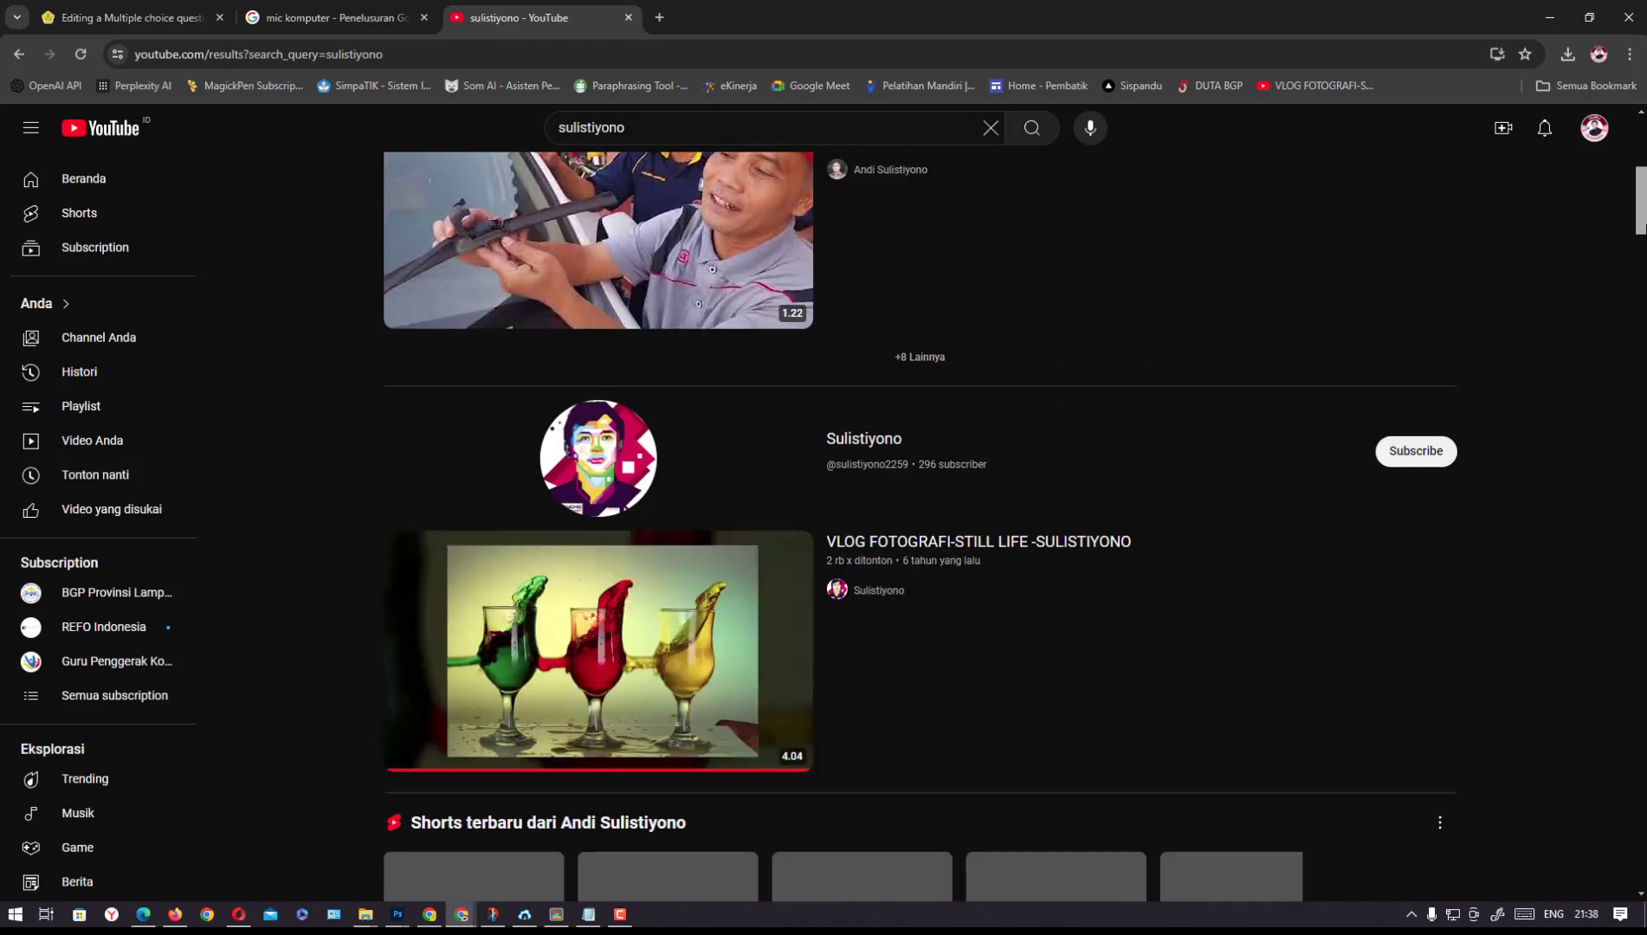
pyautogui.click(890, 420)
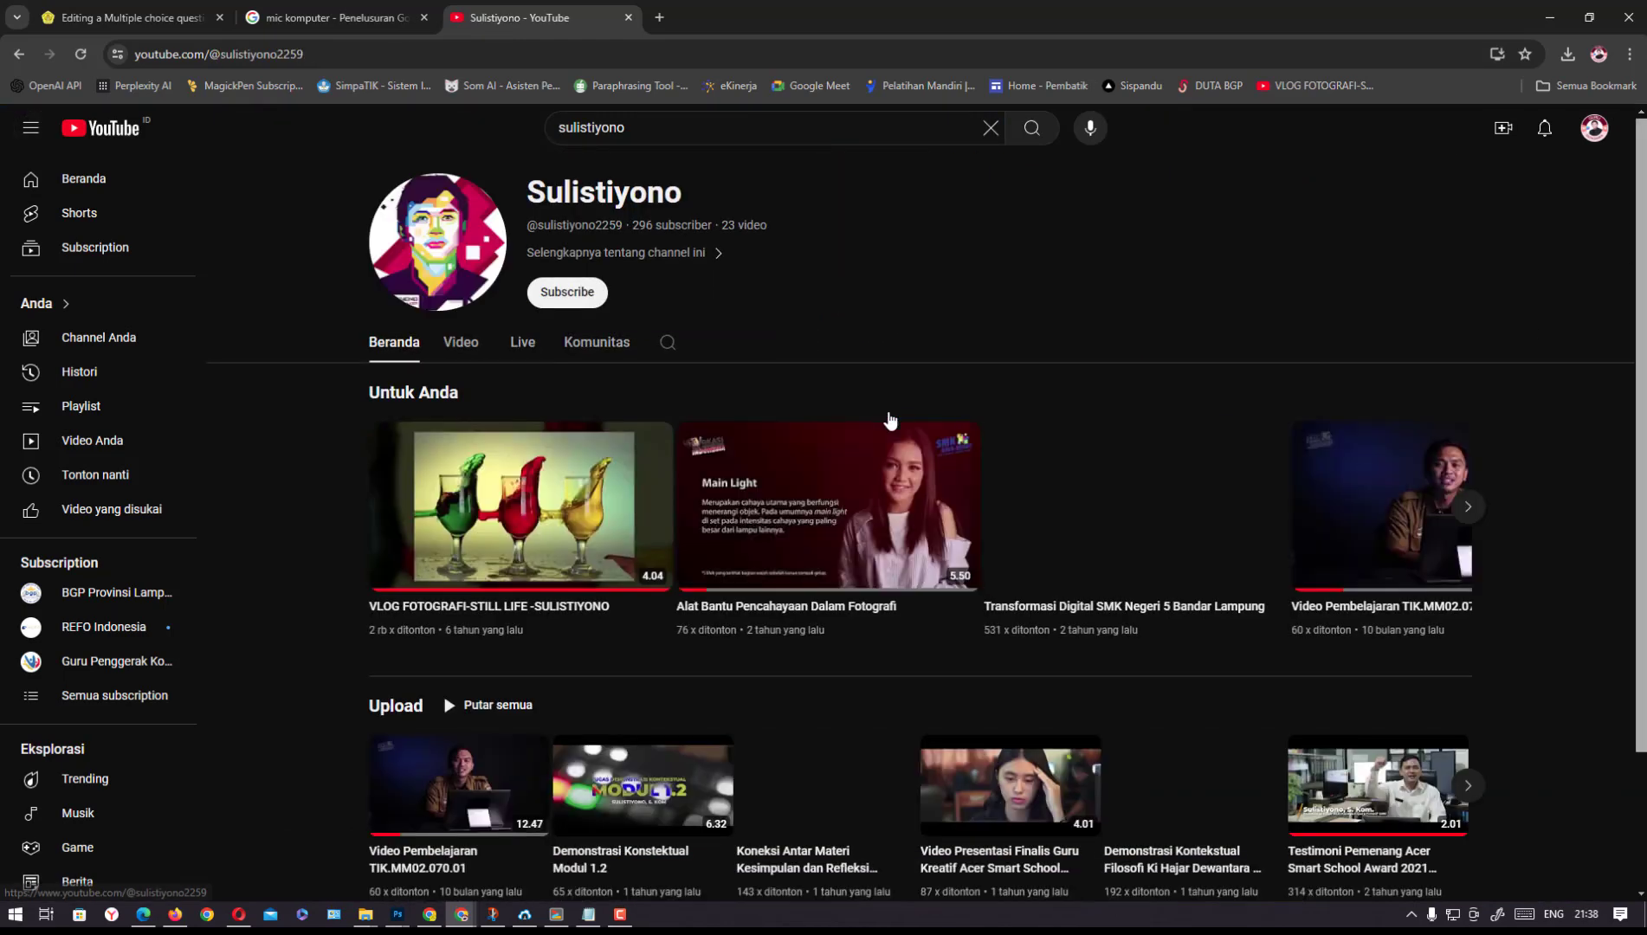
pyautogui.scroll(-3, 1637, 290)
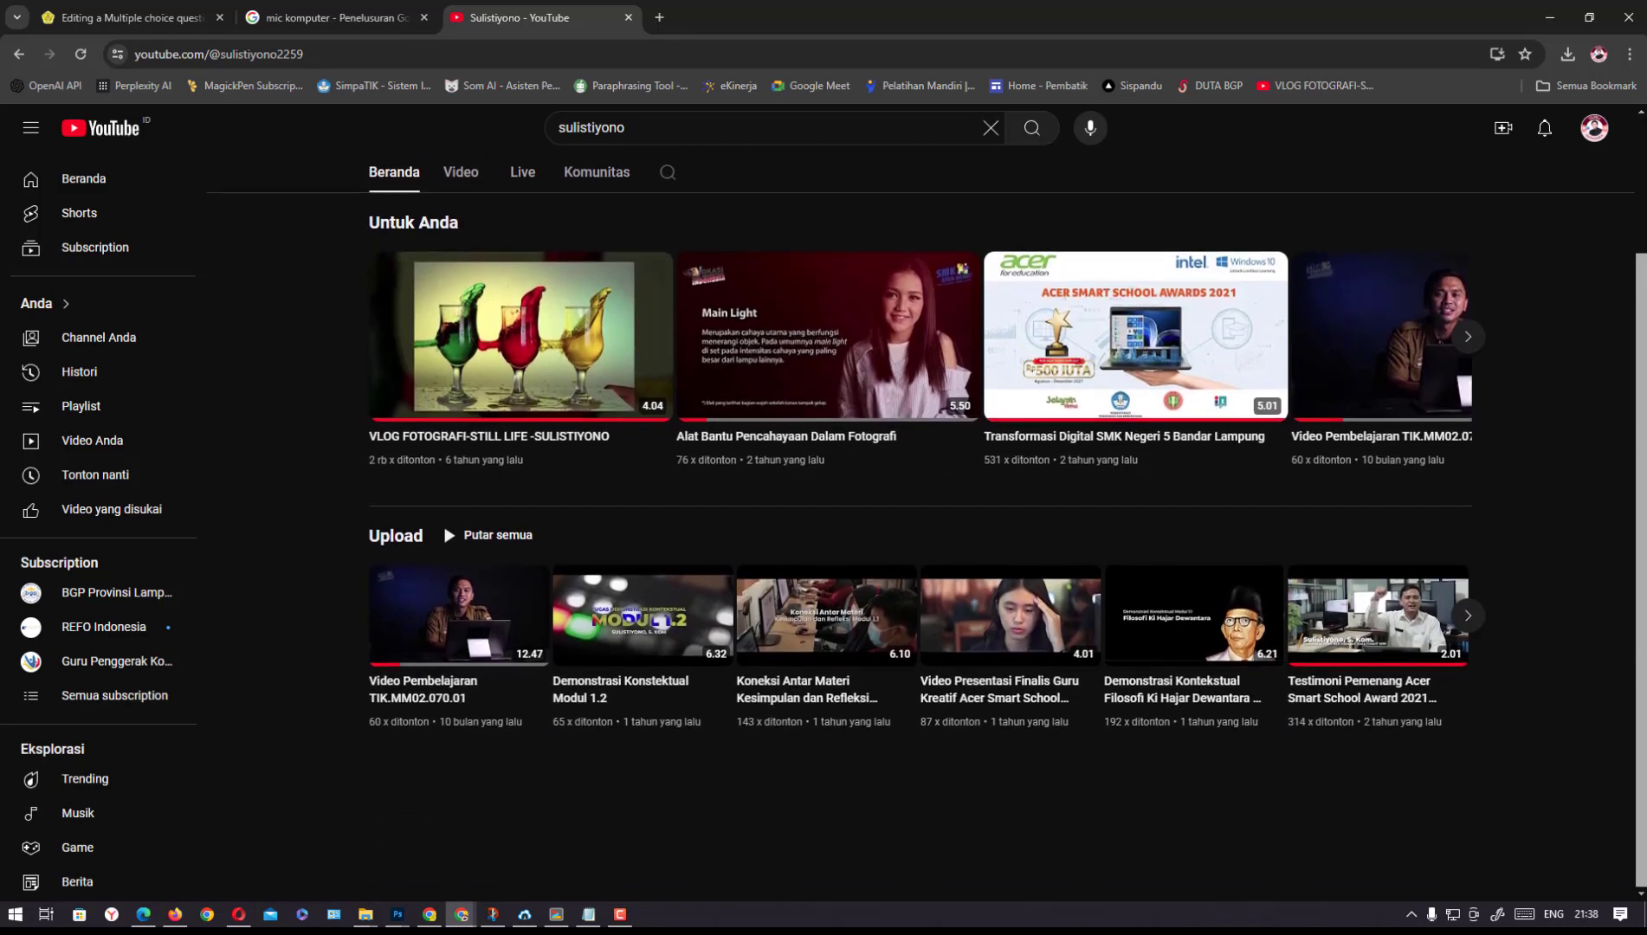
# Find the VLOG FOTOGRAFI-STILL LIFE video in the channel's video list and open it
pyautogui.click(460, 173)
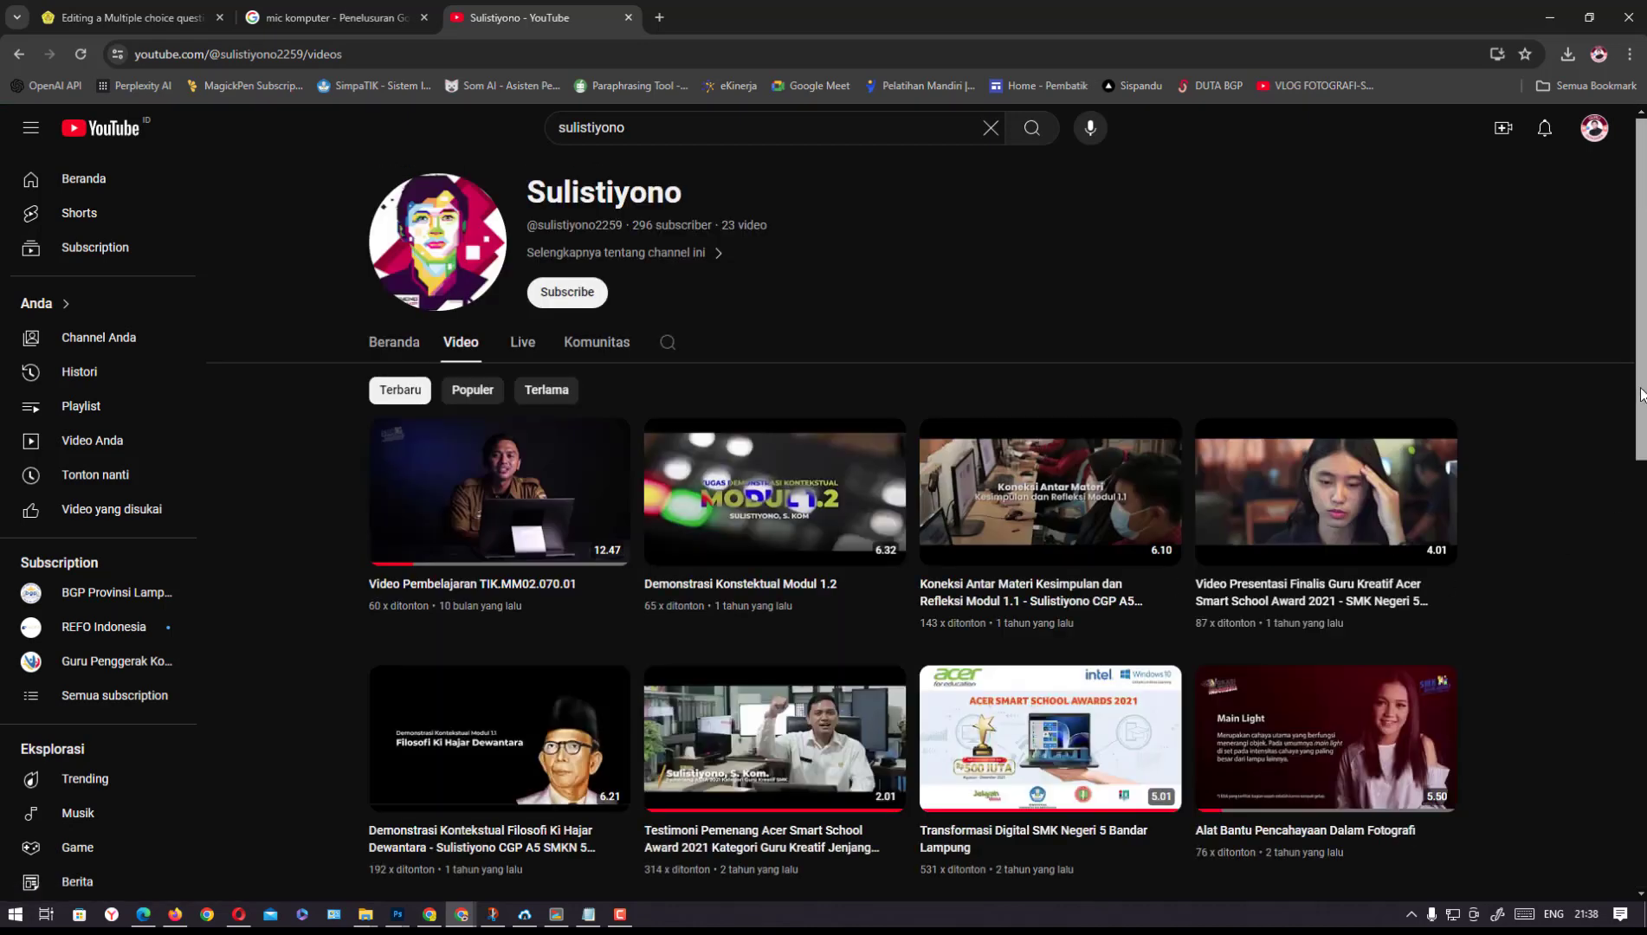
pyautogui.scroll(-8, 1640, 393)
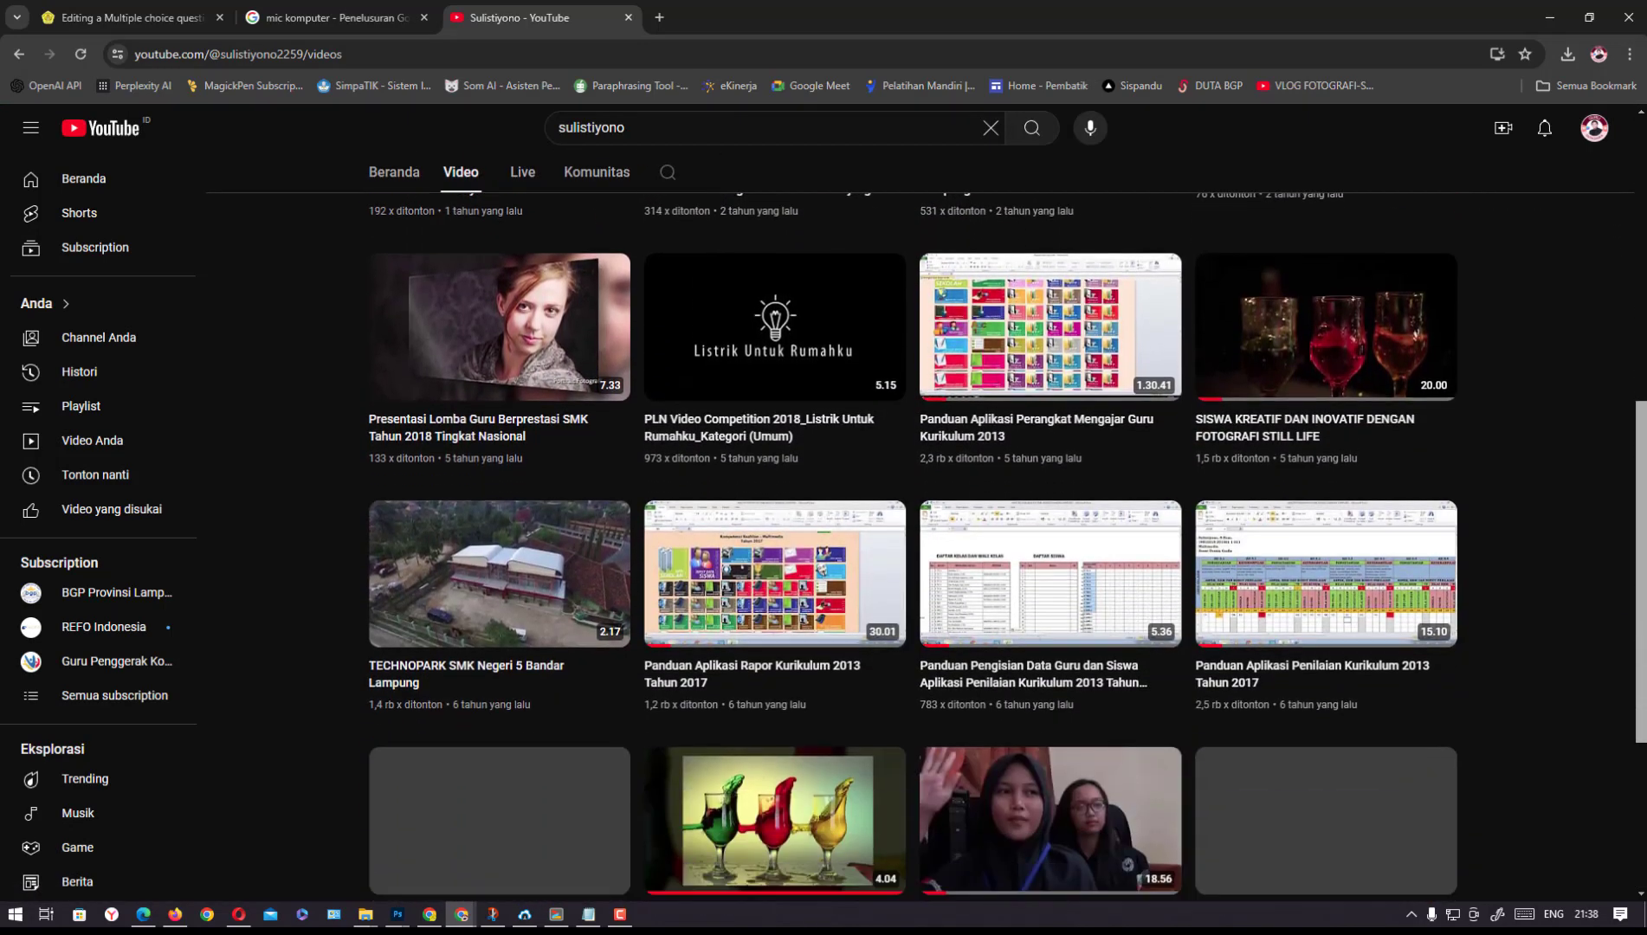
pyautogui.scroll(-3, 918, 531)
pyautogui.scroll(-1, 1006, 540)
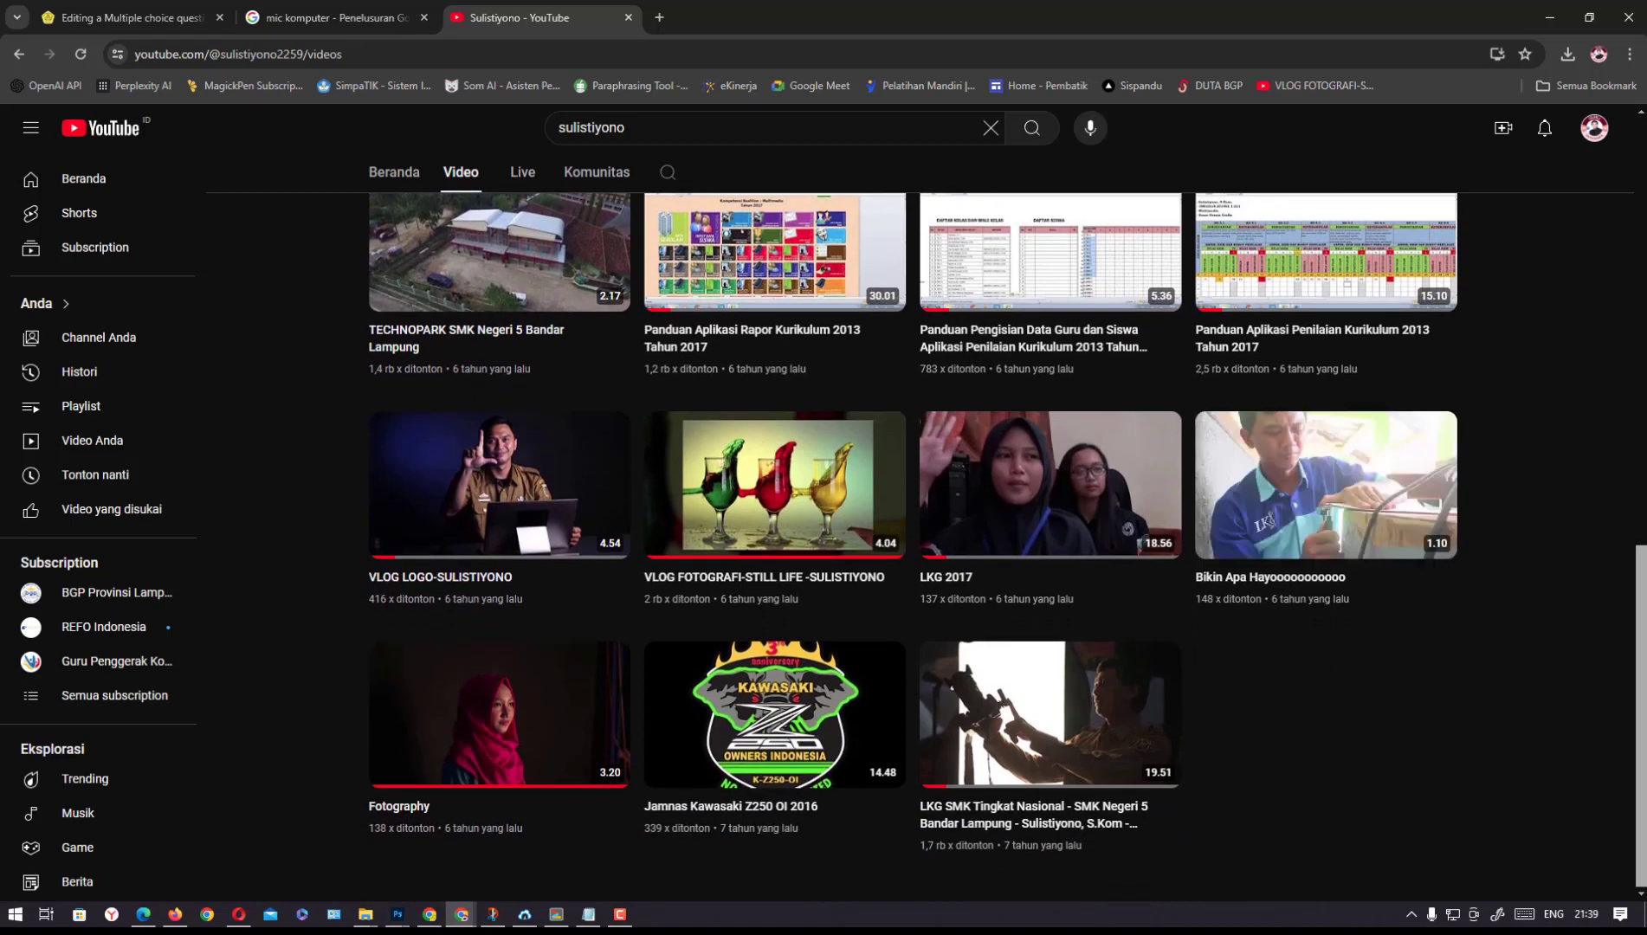
pyautogui.scroll(1, 920, 546)
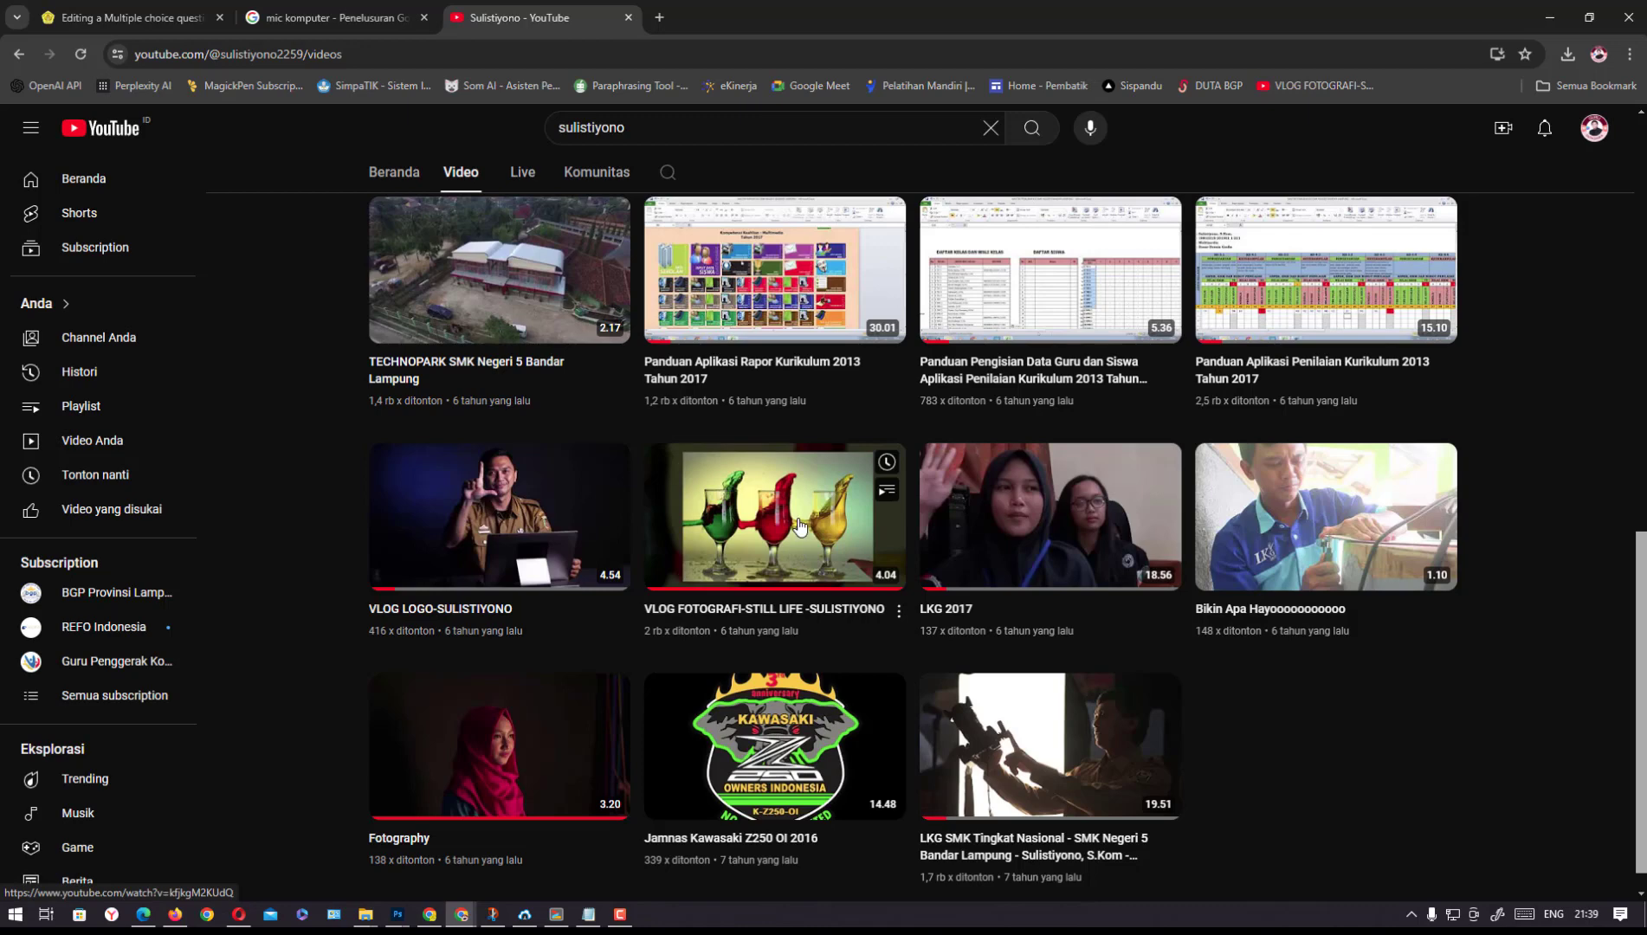
pyautogui.click(798, 526)
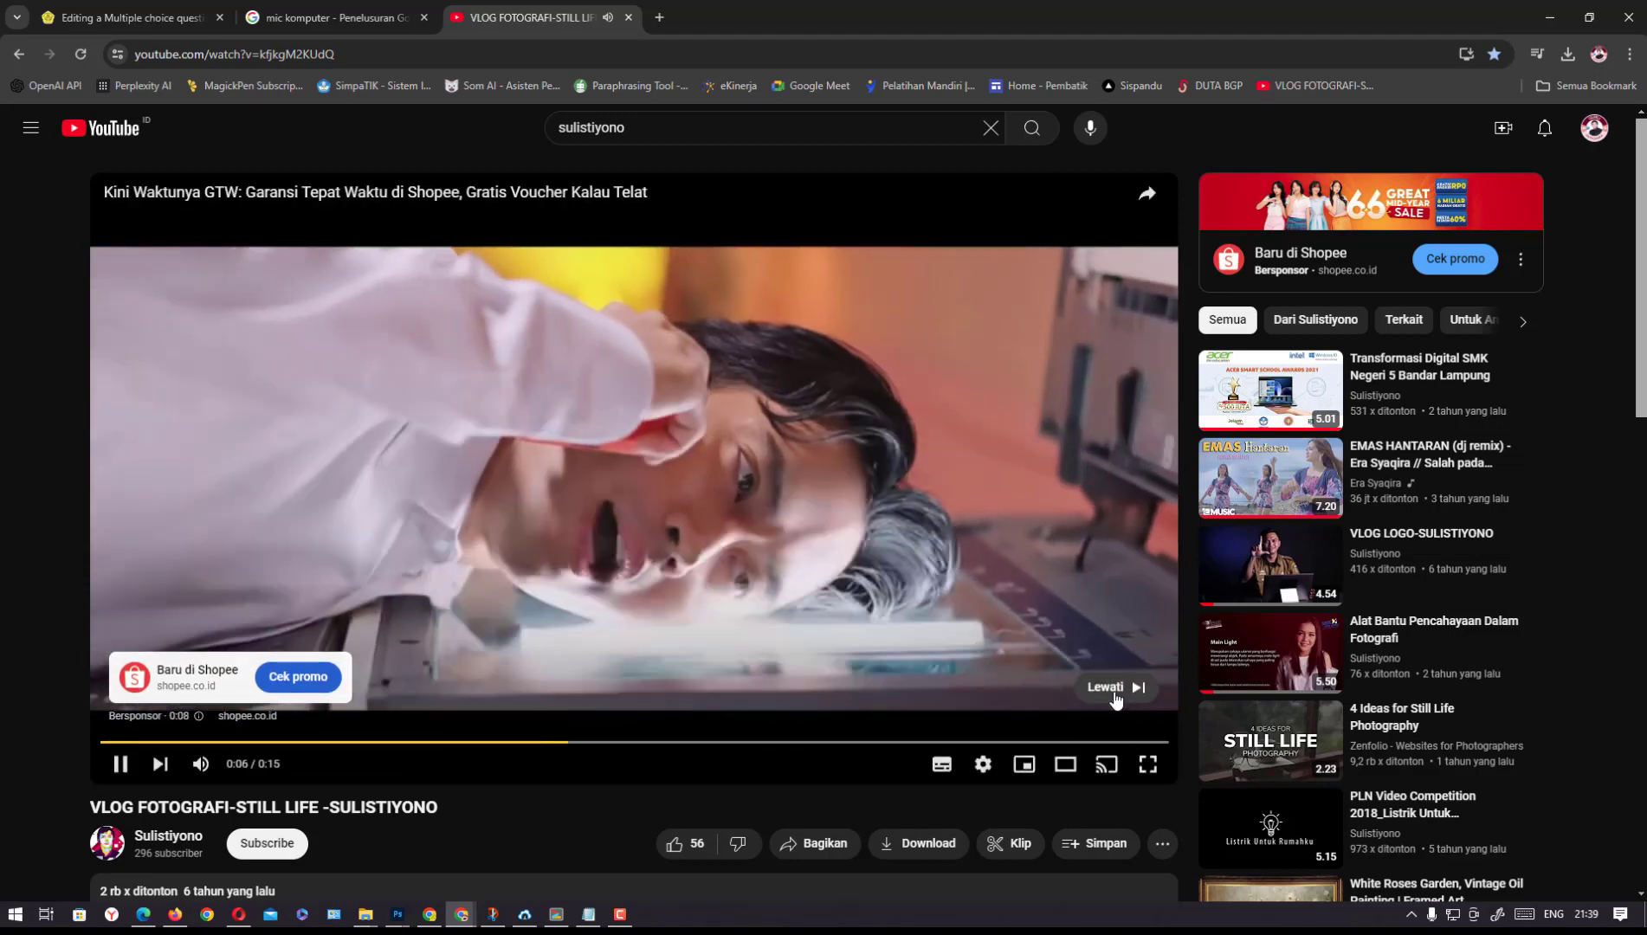
# Skip the advertisement, copy the VLOG FOTOGRAFI-STILL LIFE video's web address and pause playback
pyautogui.click(1116, 698)
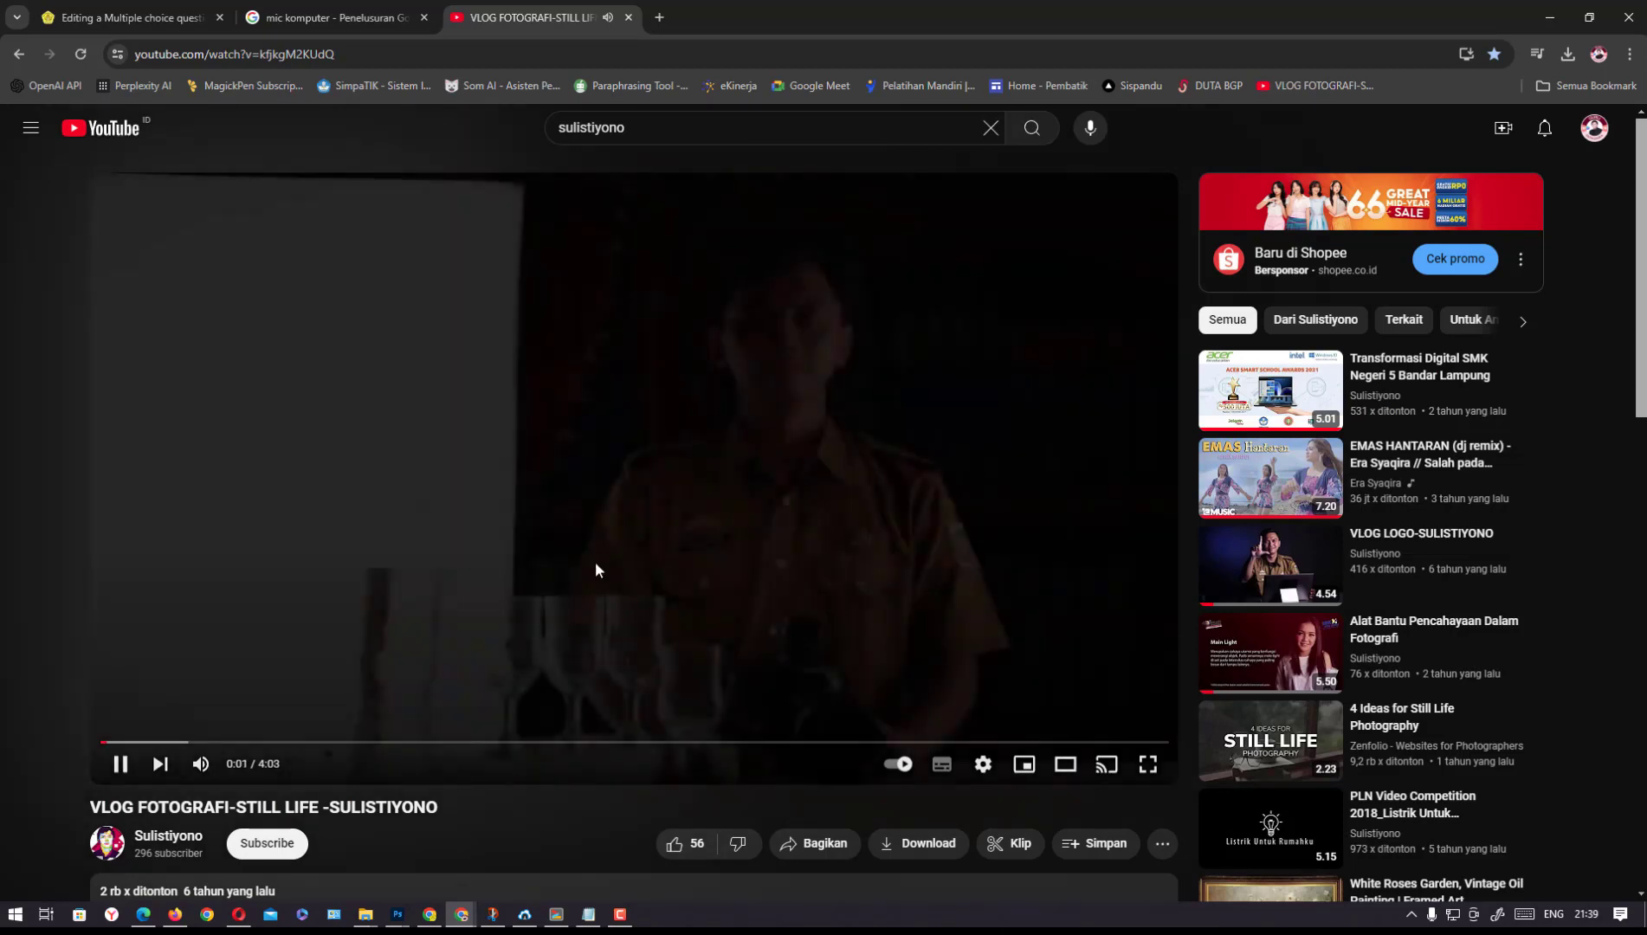
pyautogui.click(312, 55)
pyautogui.hotkey('ctrl', 'c')
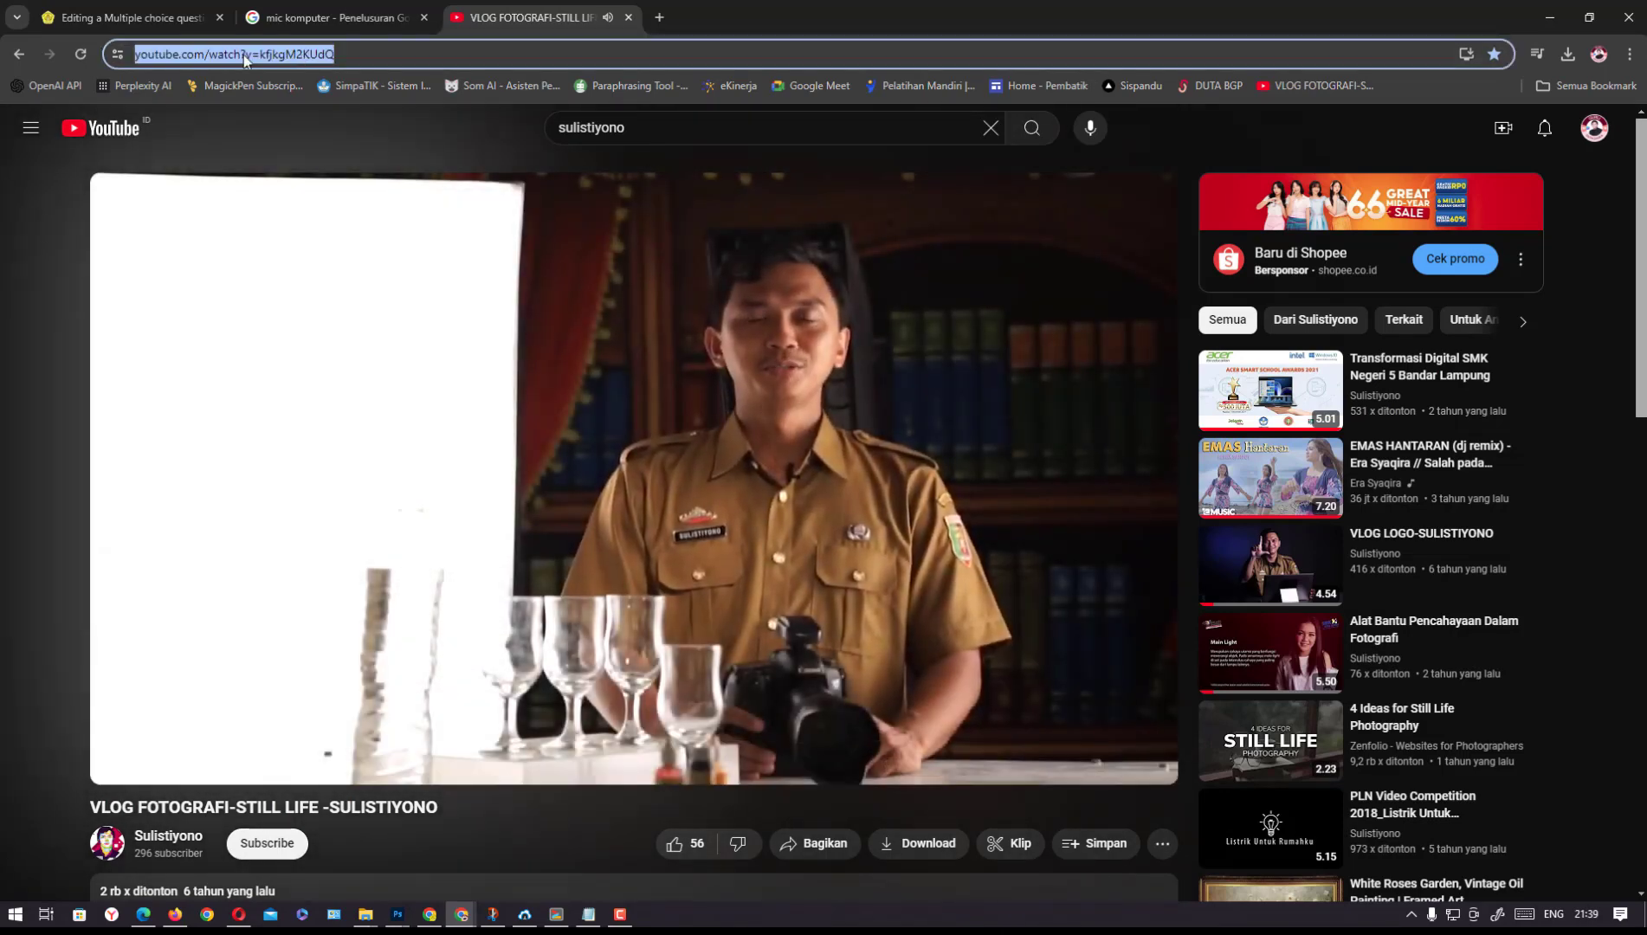
pyautogui.rightClick(277, 57)
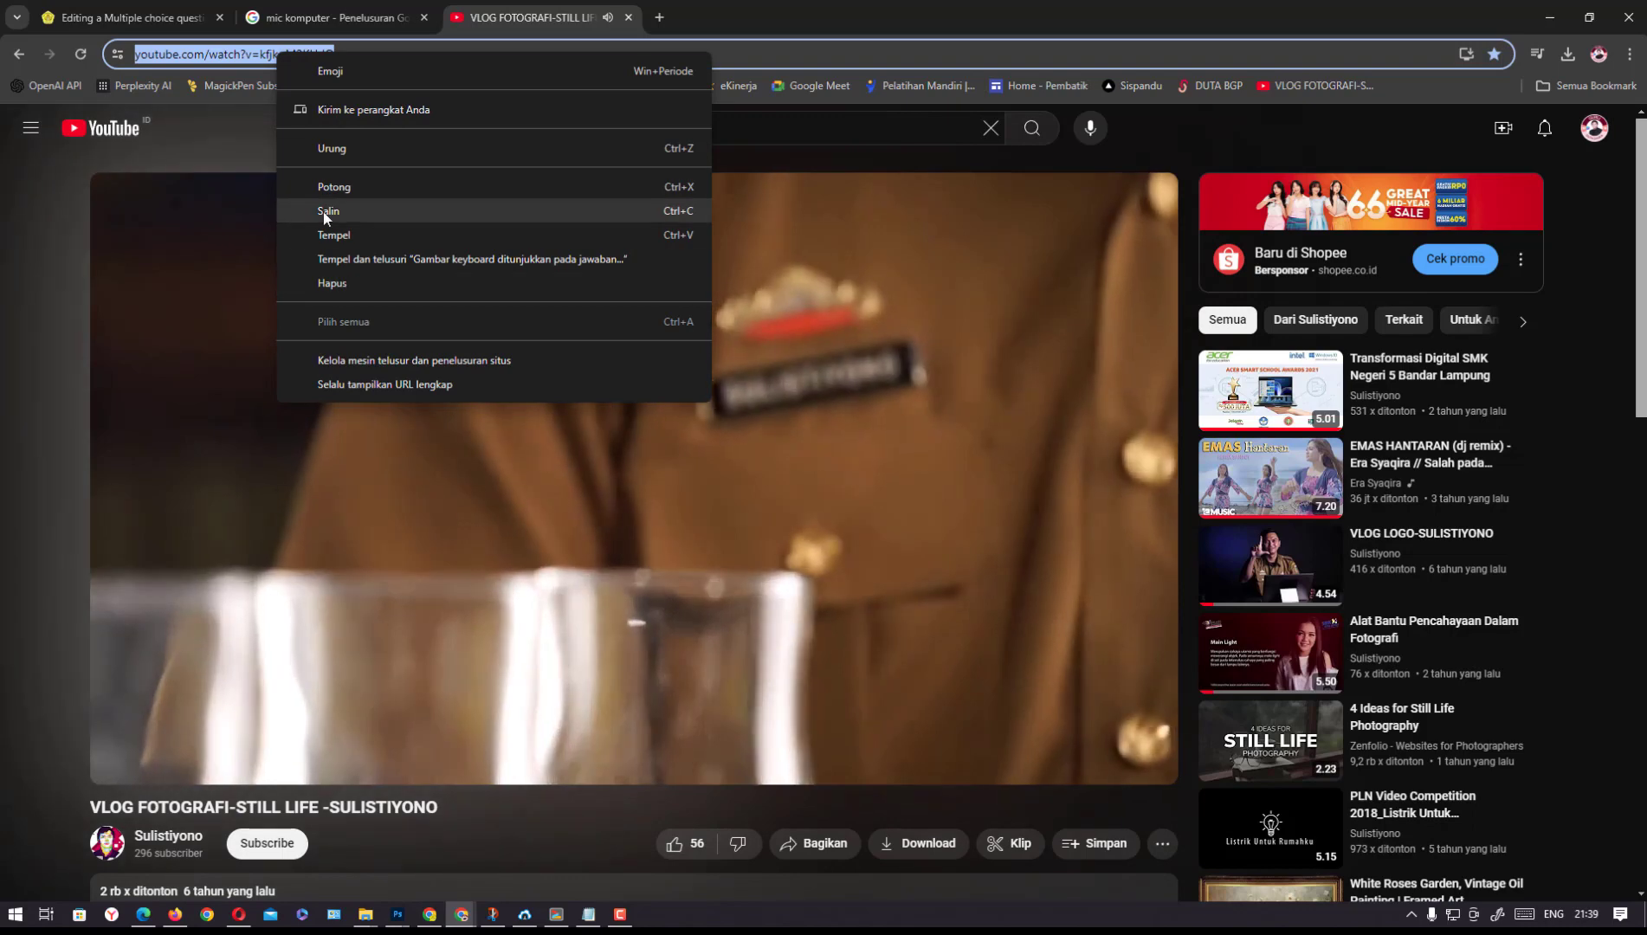
pyautogui.click(326, 211)
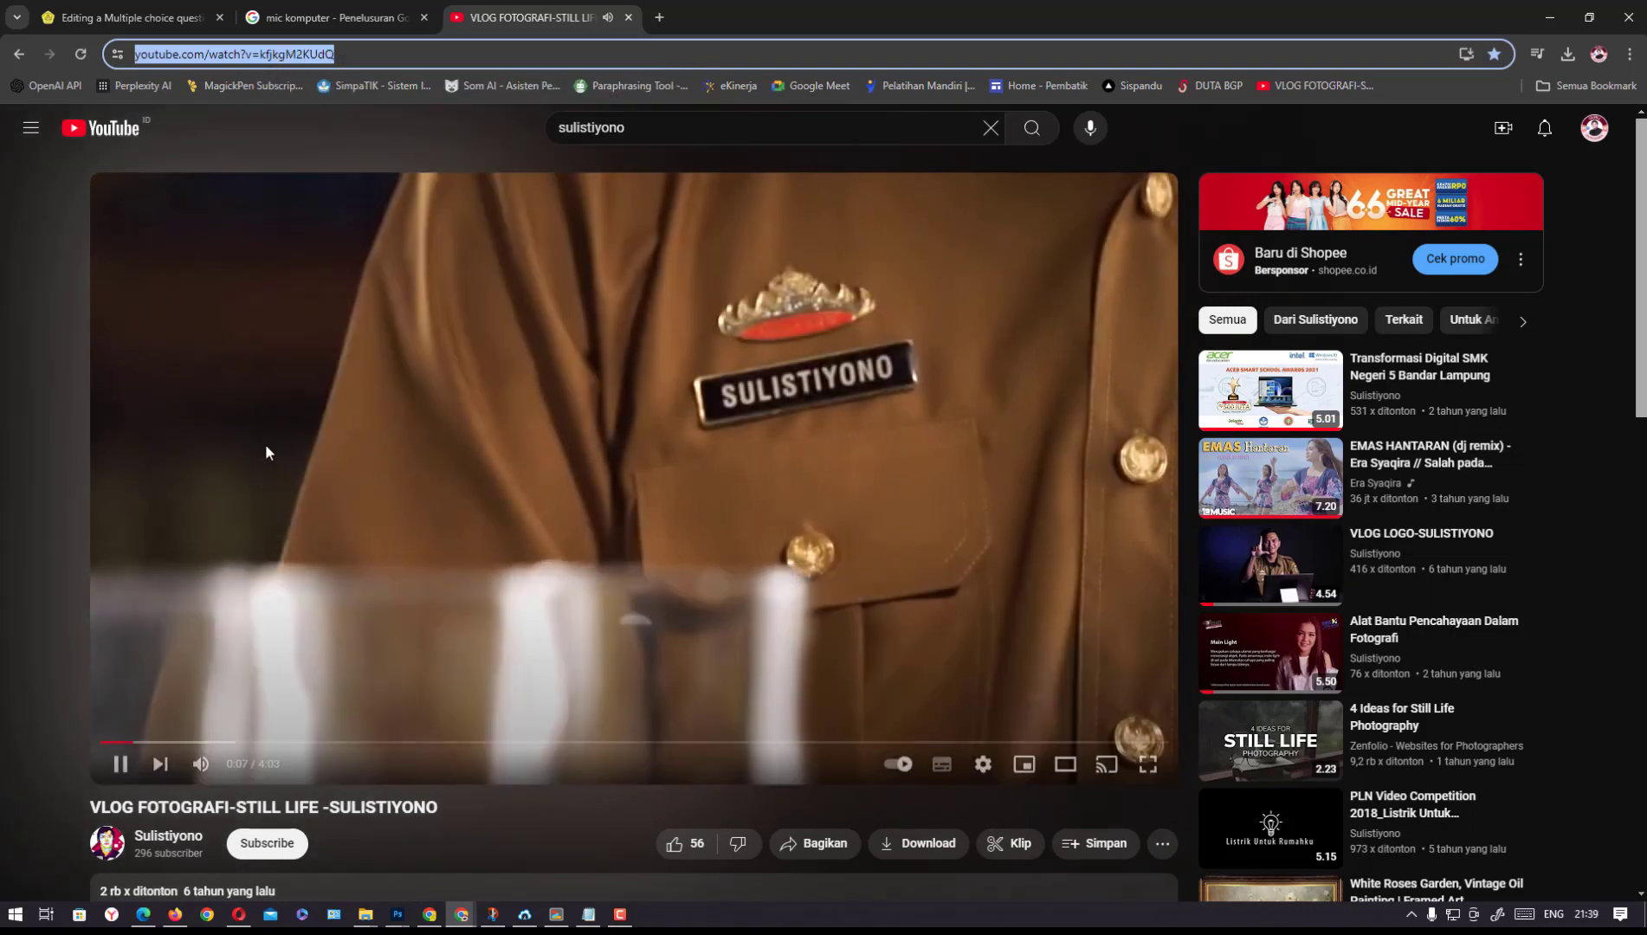
pyautogui.click(119, 763)
# Return to the new Multiple choice question form and set the copied YouTube link as the video source for media in the question text
pyautogui.click(180, 24)
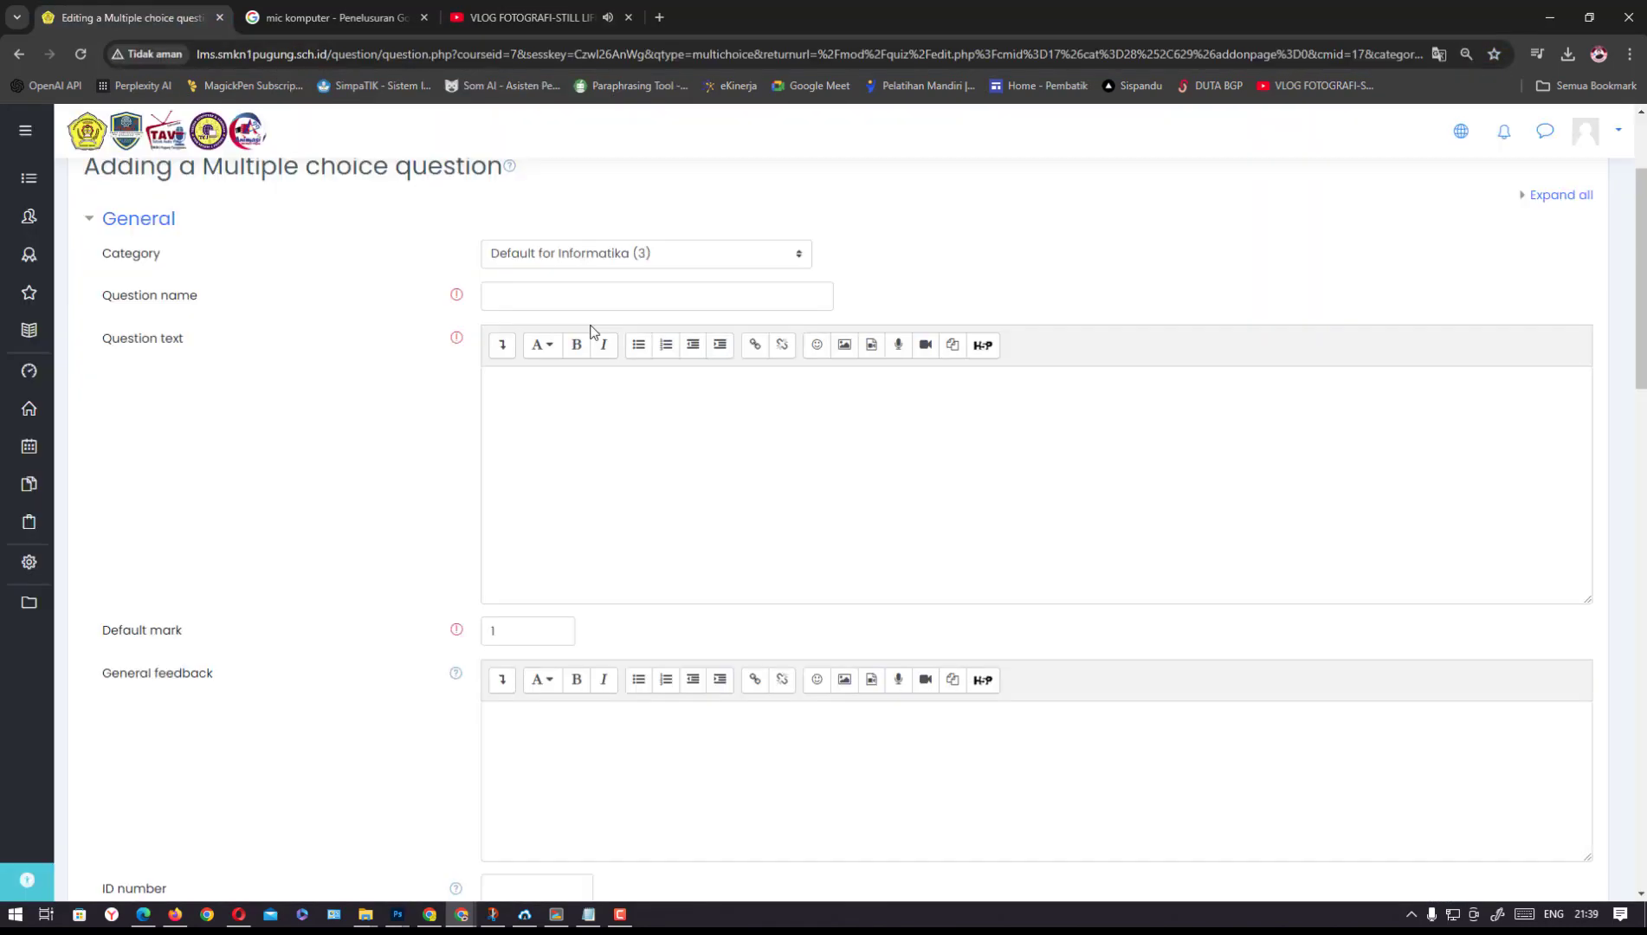
pyautogui.click(502, 344)
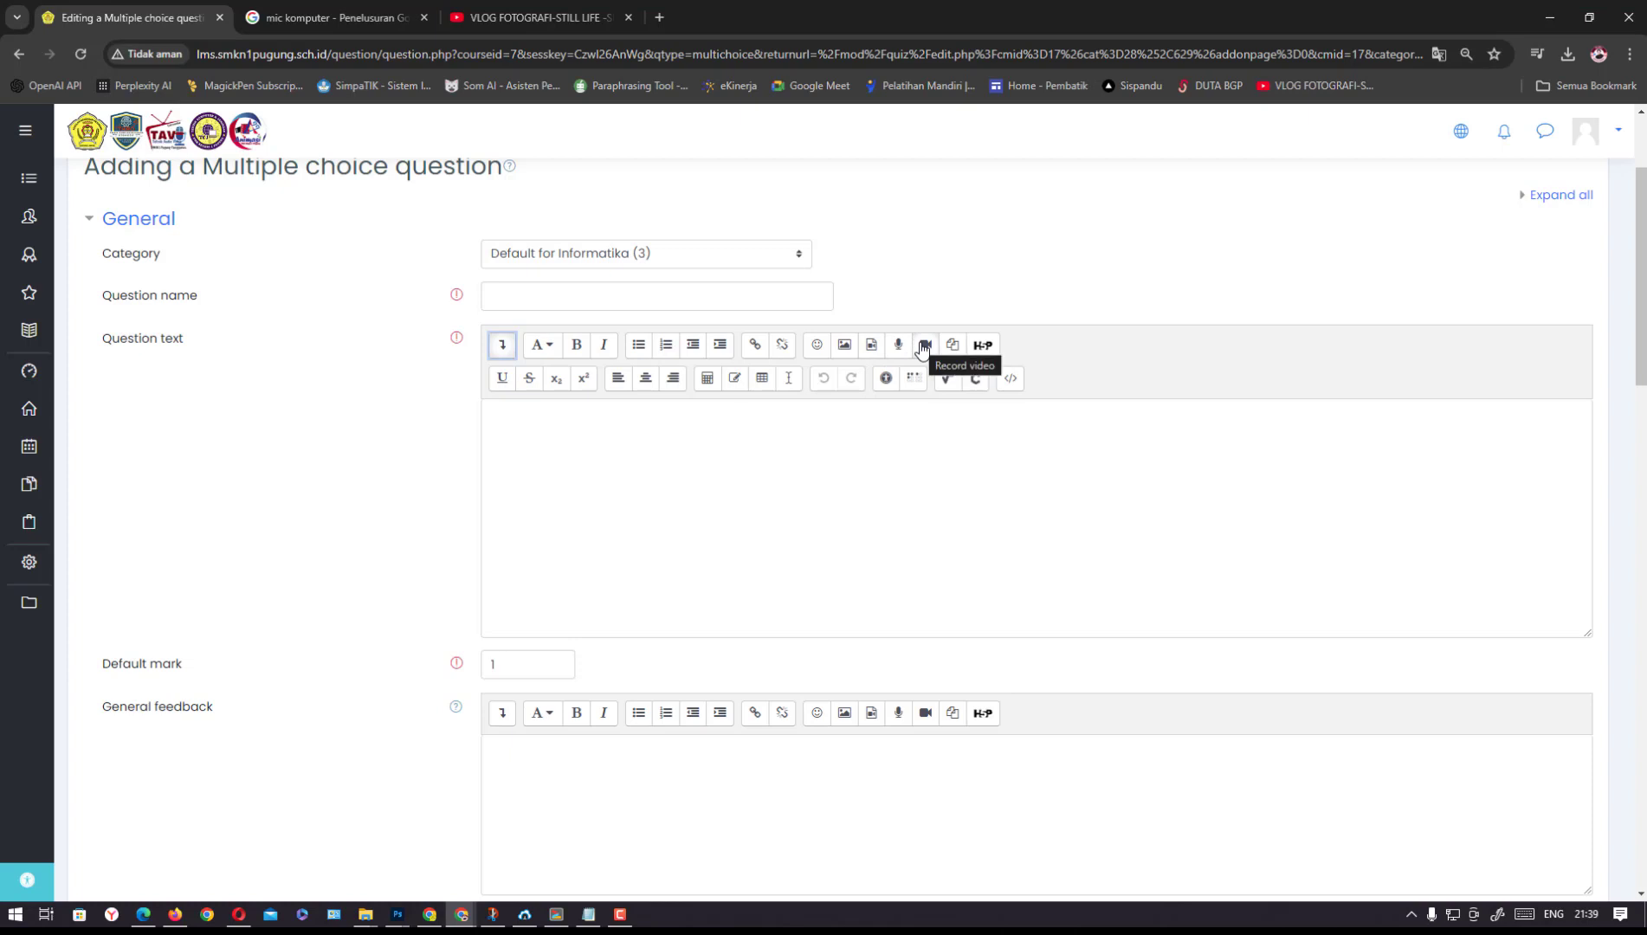
pyautogui.click(871, 345)
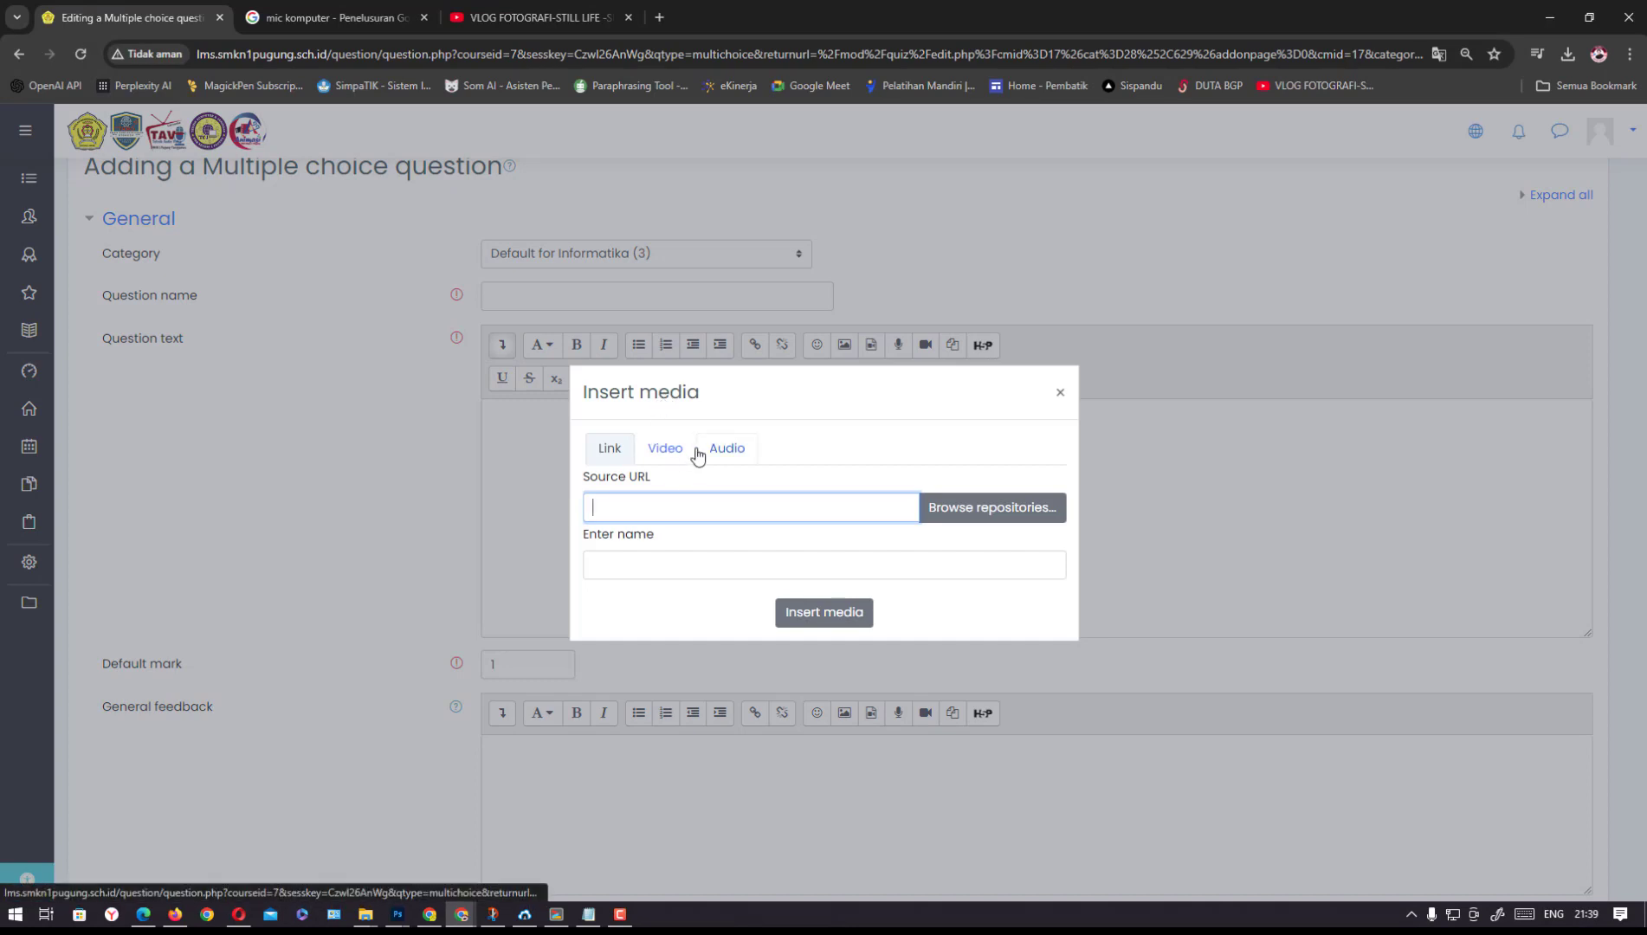
pyautogui.click(1057, 396)
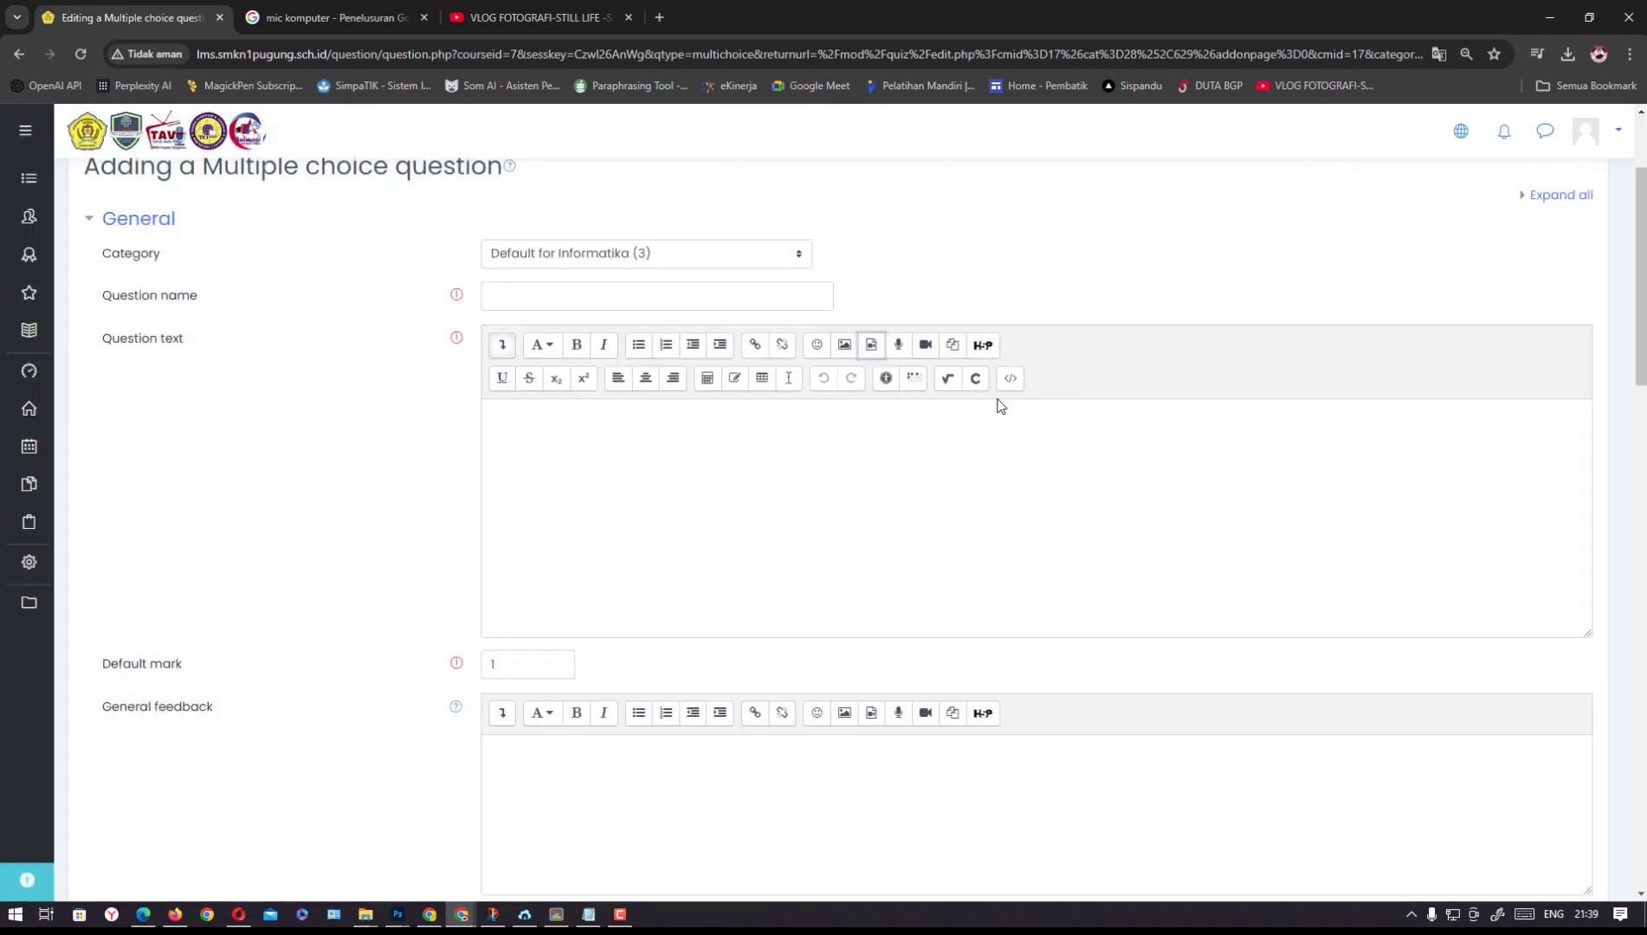
pyautogui.click(872, 346)
pyautogui.click(666, 448)
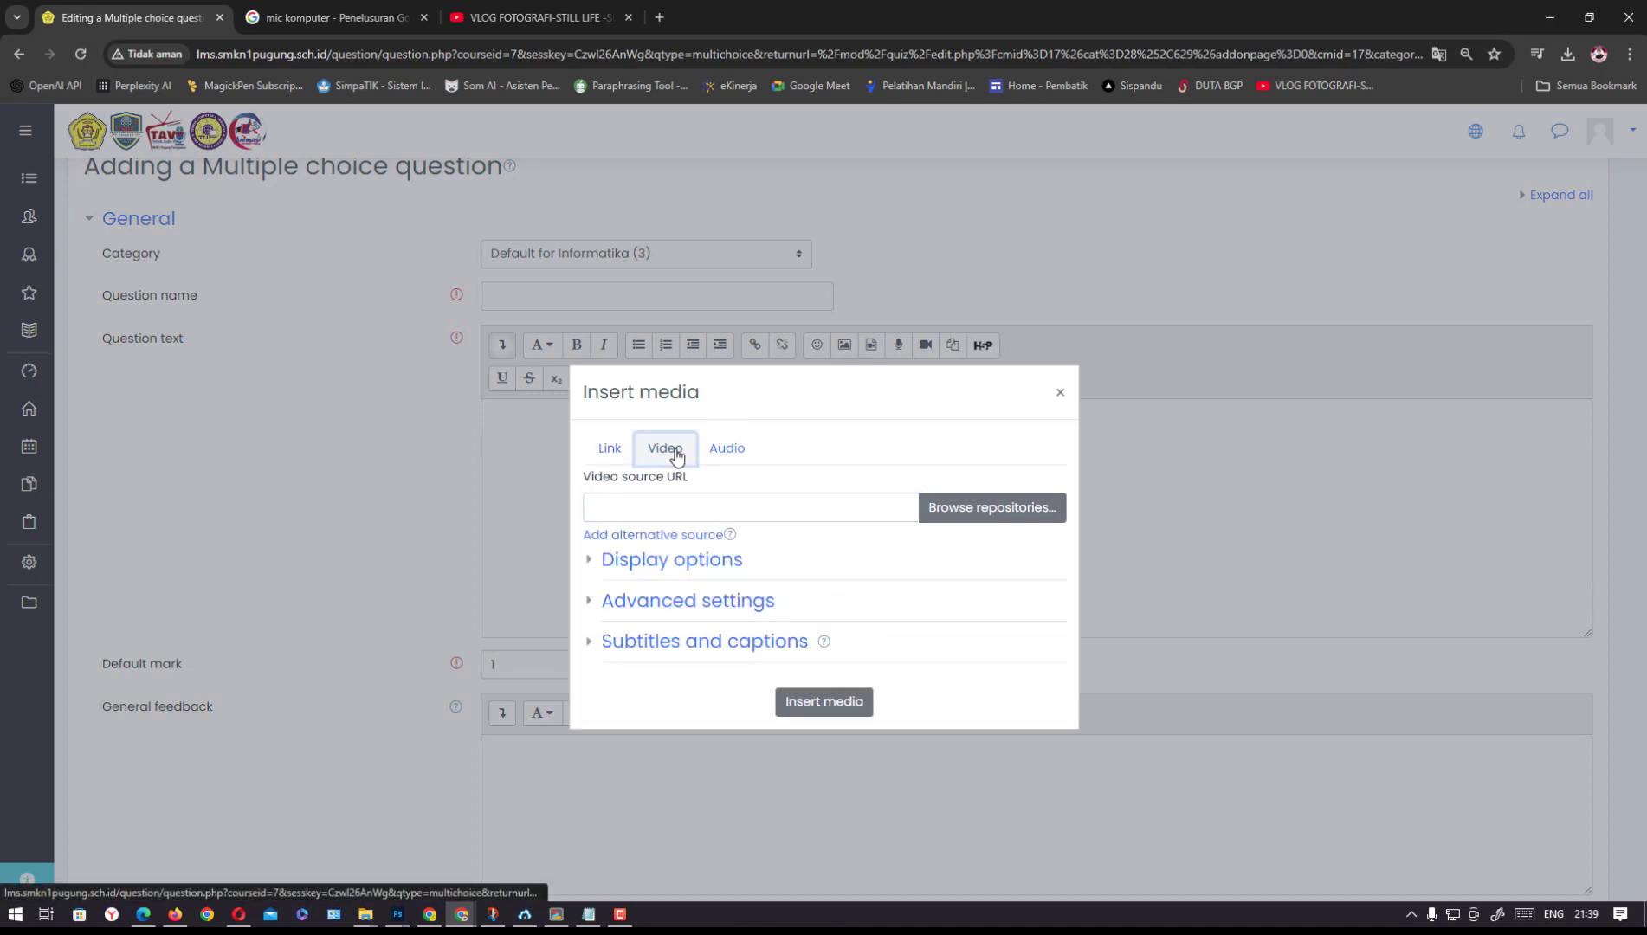
pyautogui.click(683, 504)
pyautogui.hotkey('ctrl', 'v')
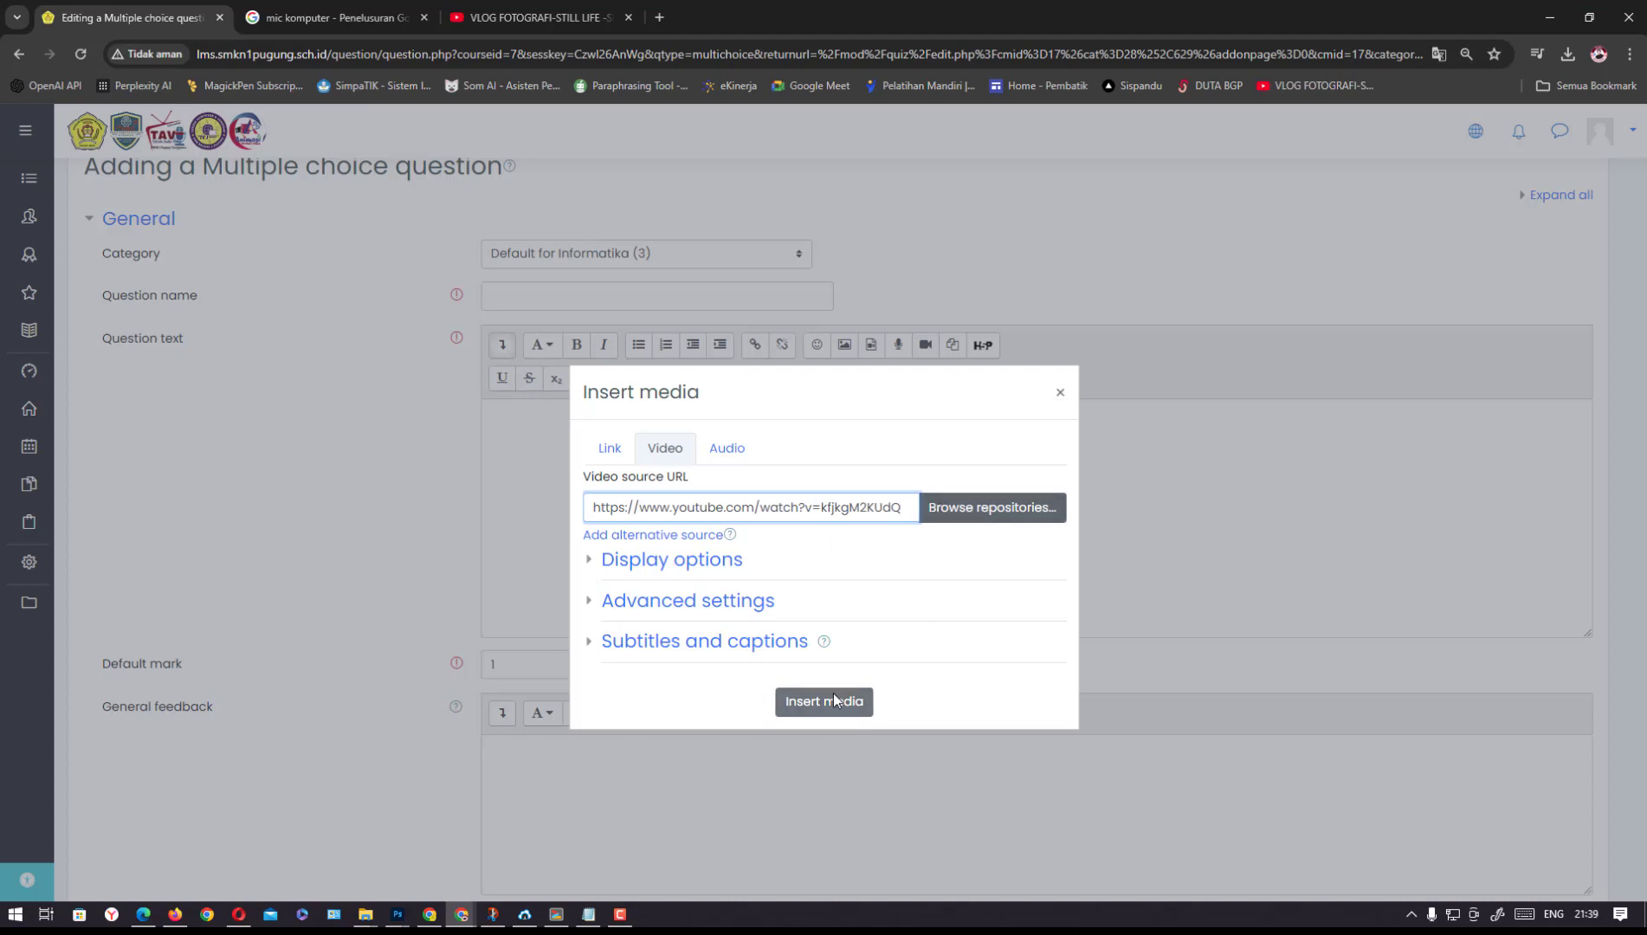
# Show the video's display options and advanced settings, then insert it into the question text with the default options
pyautogui.click(592, 560)
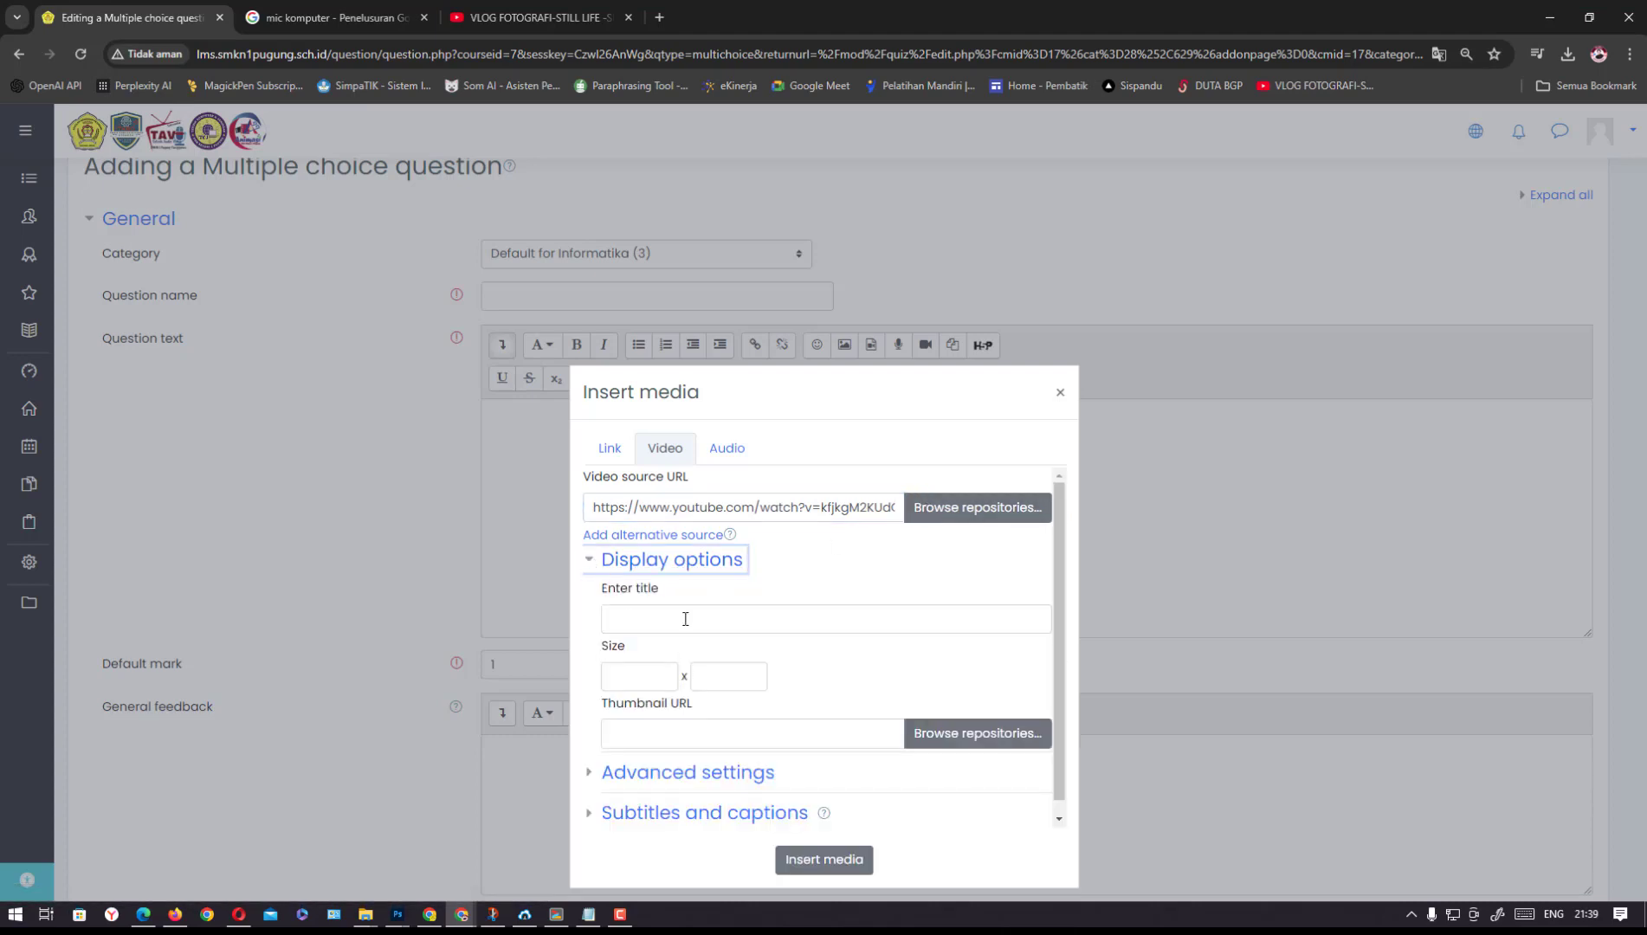
pyautogui.click(692, 775)
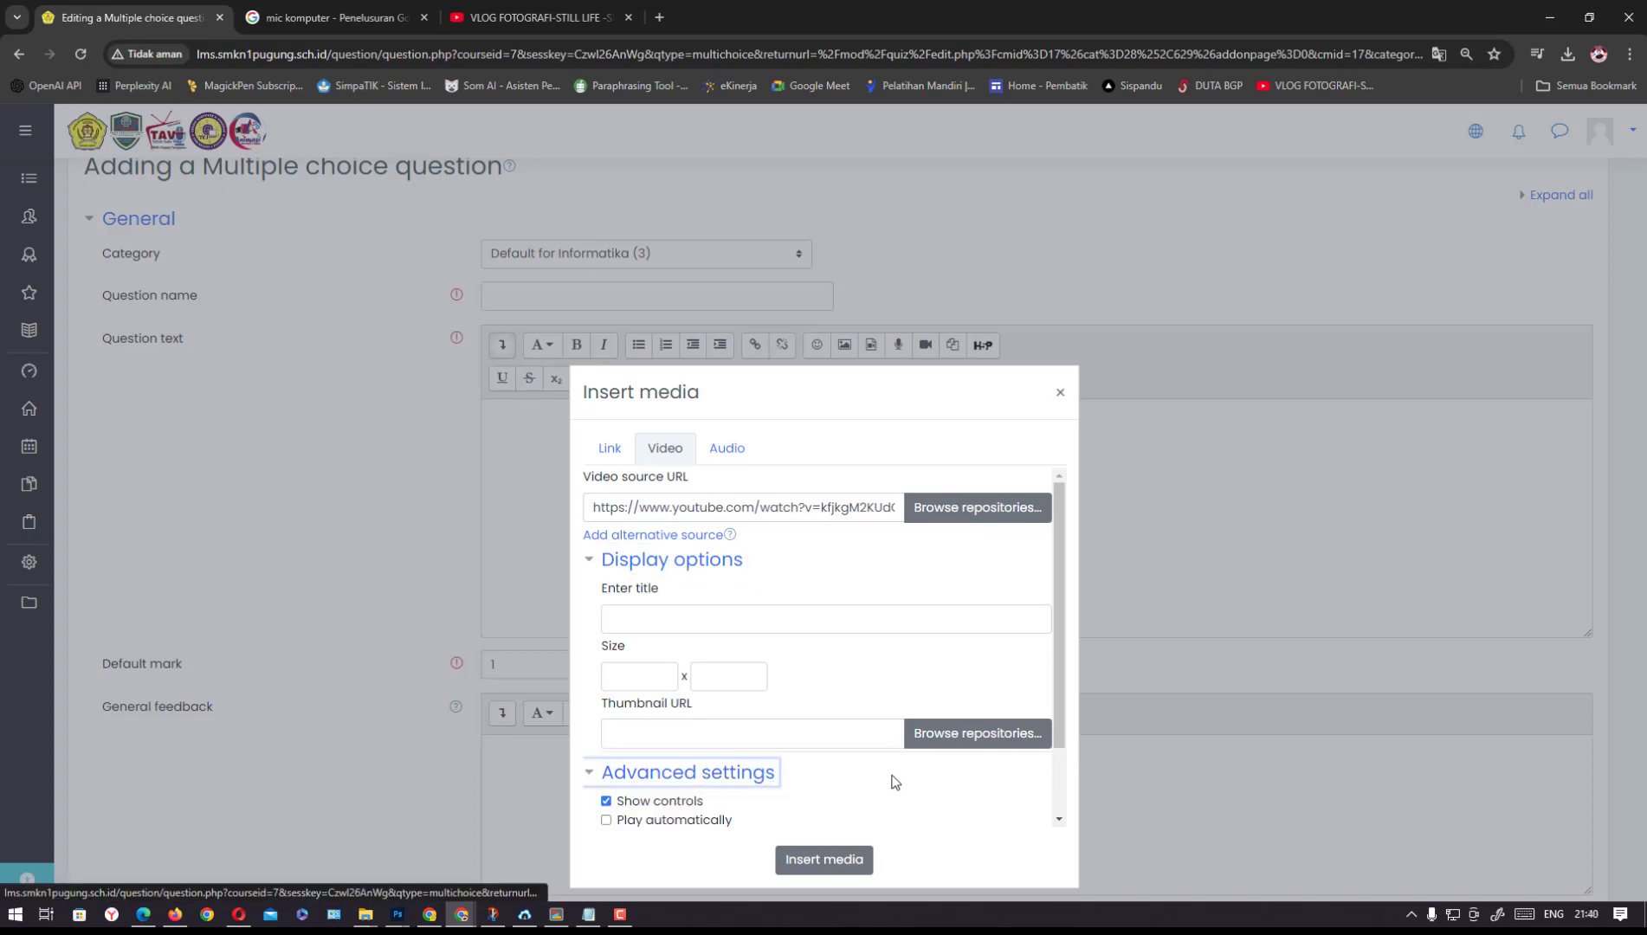
pyautogui.moveTo(1061, 679); pyautogui.dragTo(1061, 826)
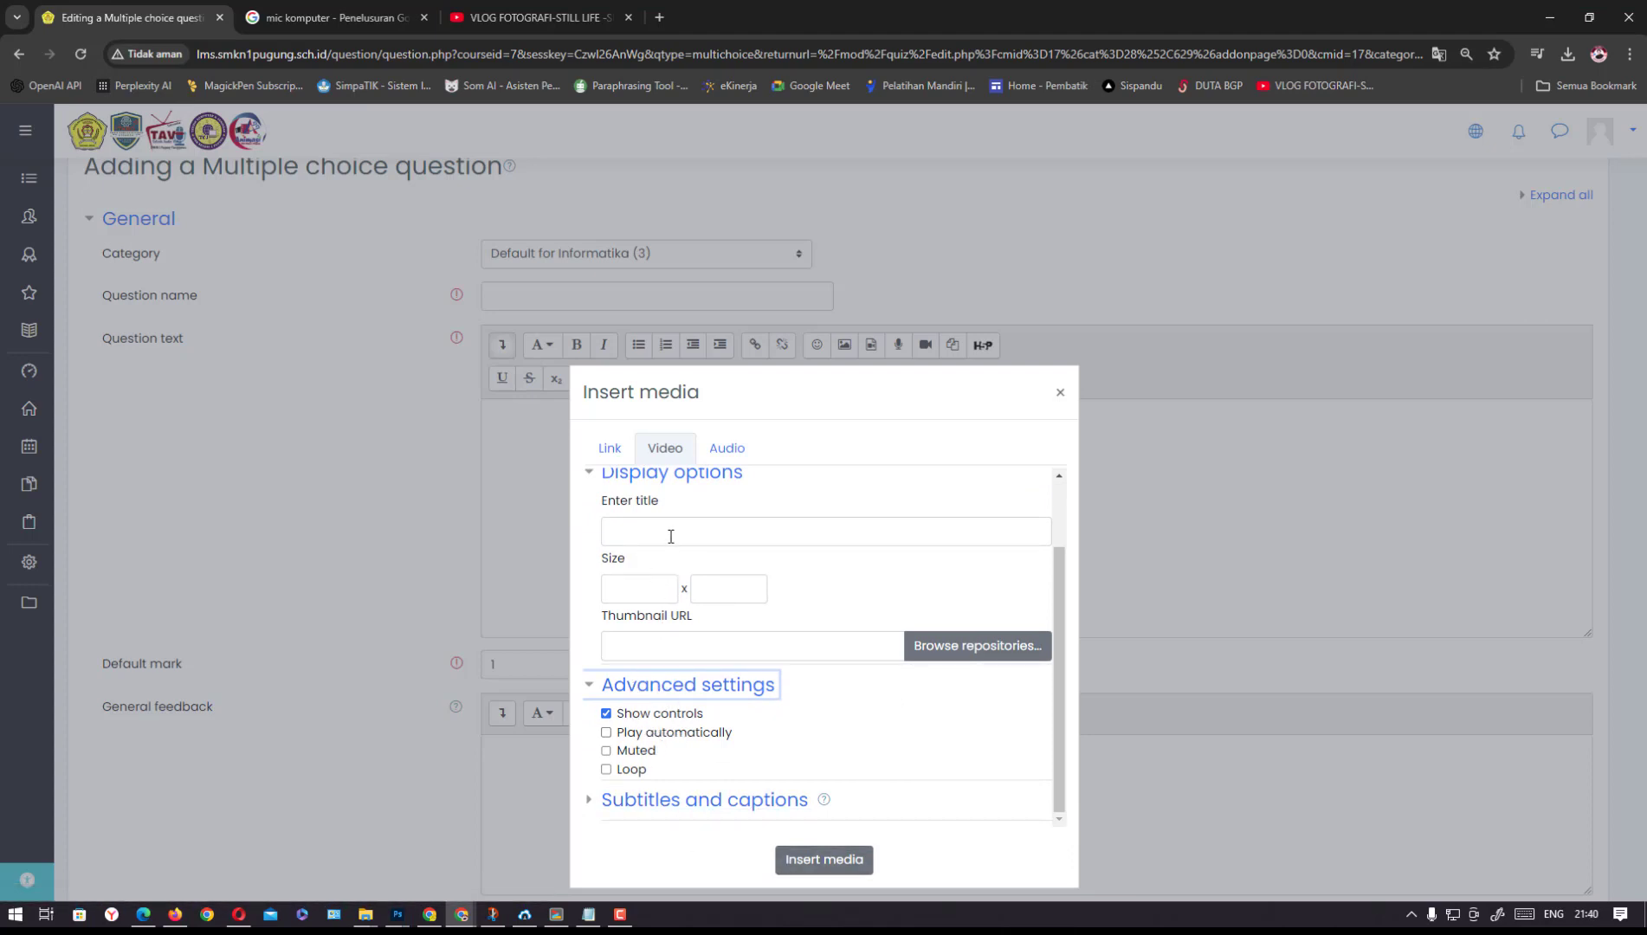
pyautogui.click(815, 859)
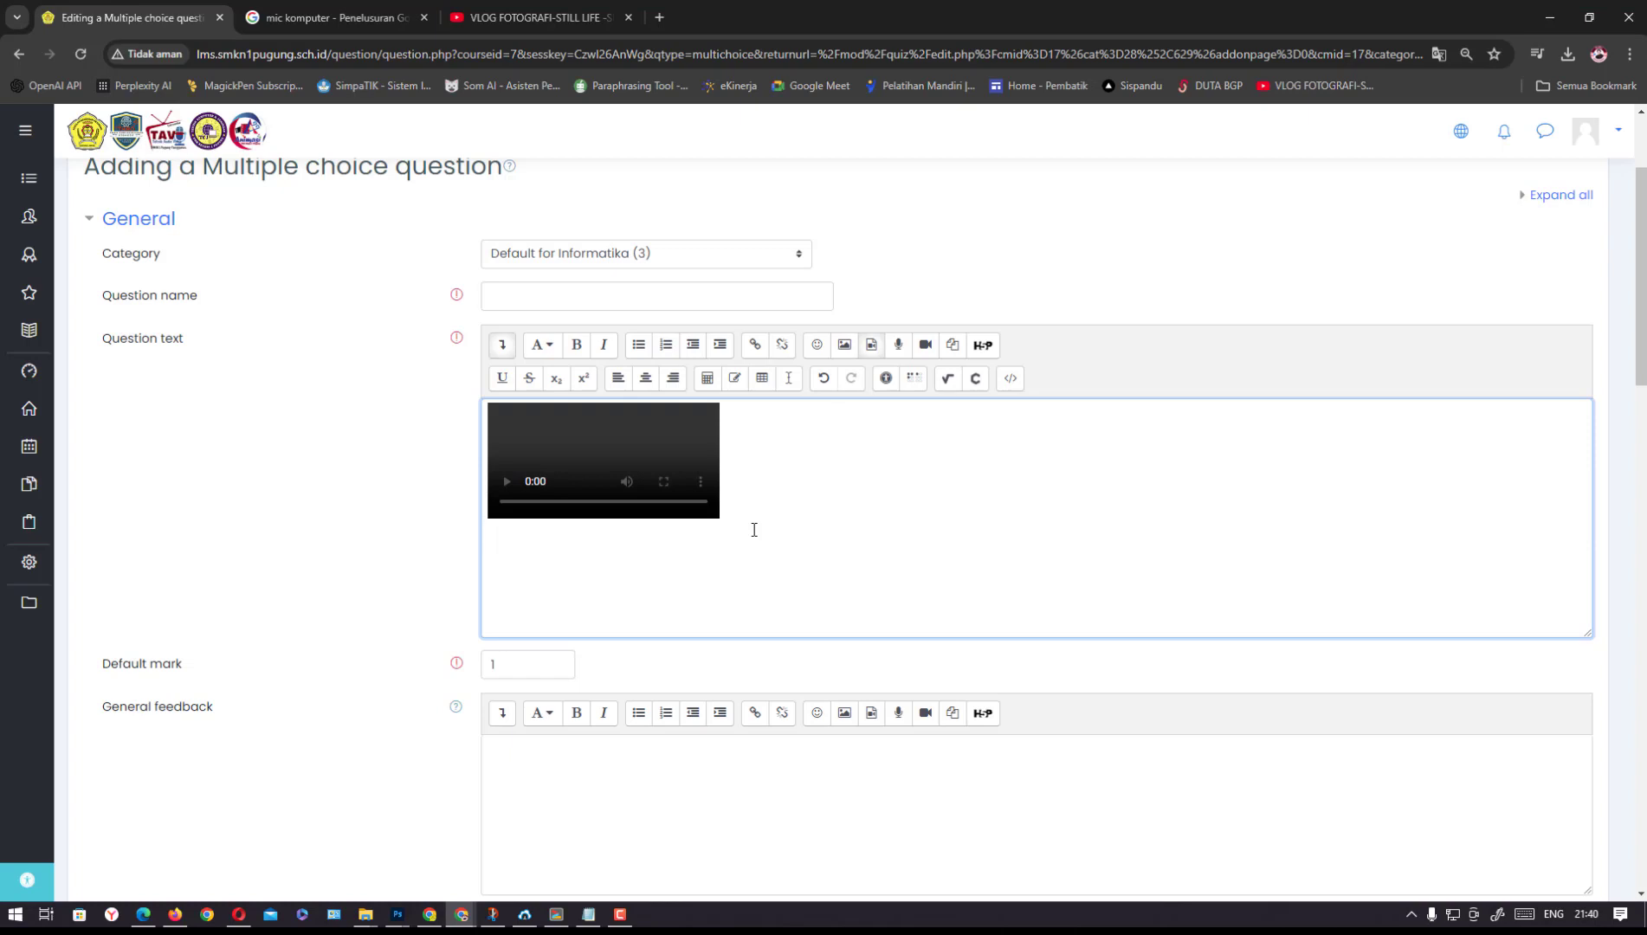
# Write "Perhatikan/putar video diatas..." and "Siapa tokoh yang tampil pada video diatas?" on separate lines below the video in the question text
pyautogui.write('Perhatikan/putar video diatas')
pyautogui.write('iap')
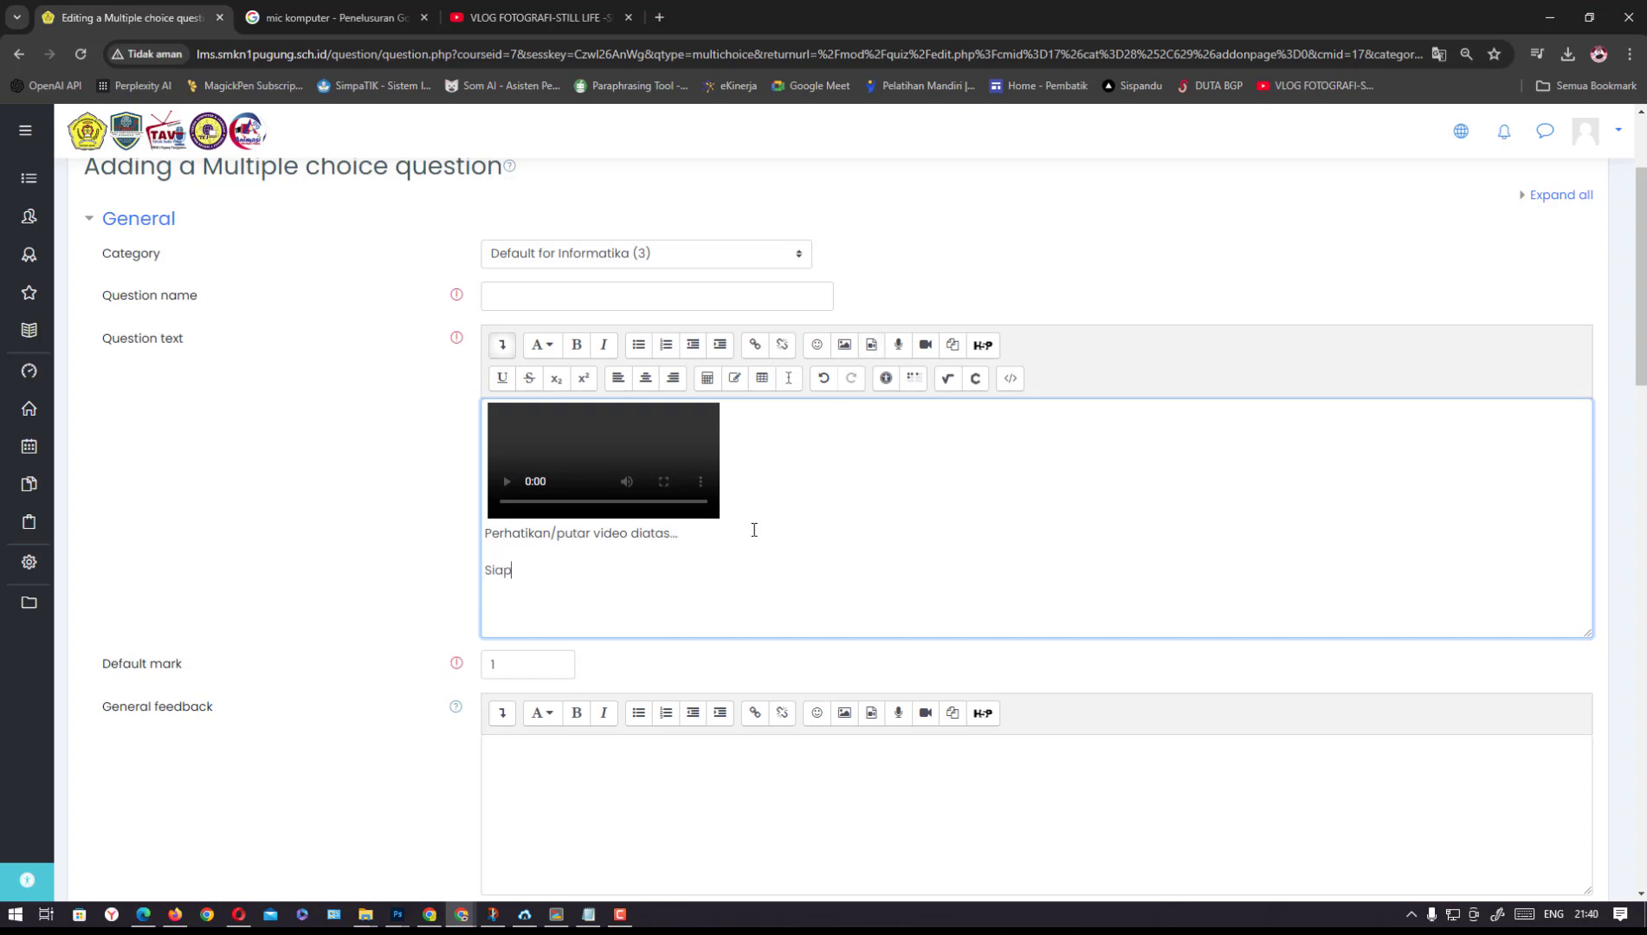
pyautogui.write('a tokoh yang tampil pada vid')
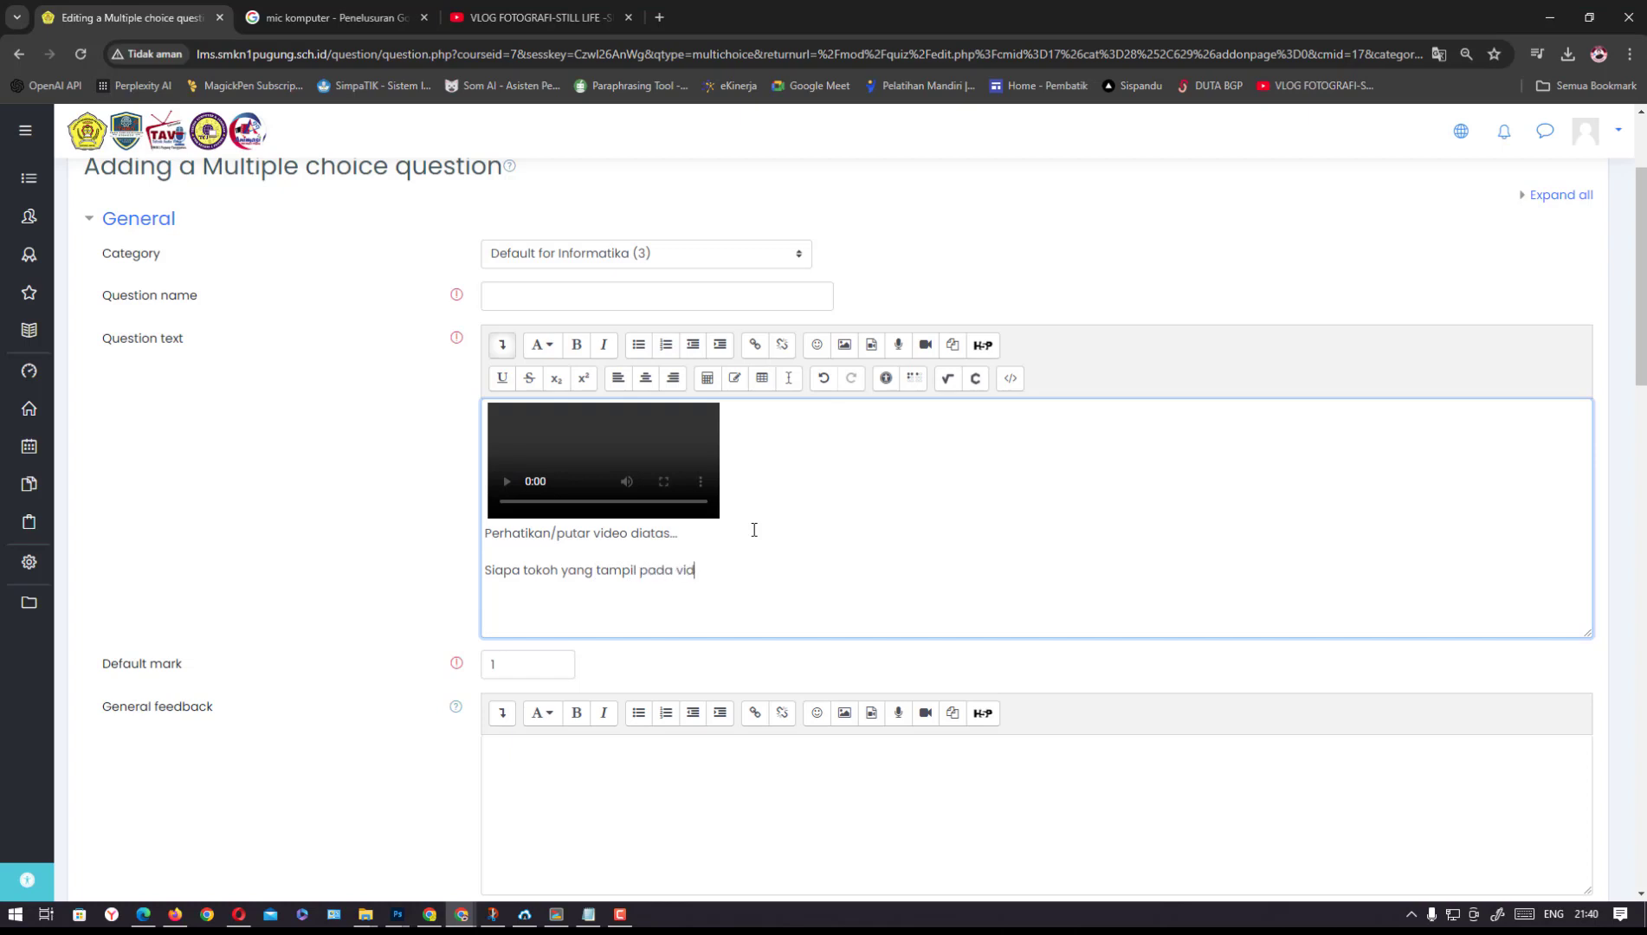
pyautogui.write('eo diatas?')
# Enter the video presenter's name as choice 1 and set its grade to 100%
pyautogui.moveTo(1641, 379); pyautogui.dragTo(1642, 599)
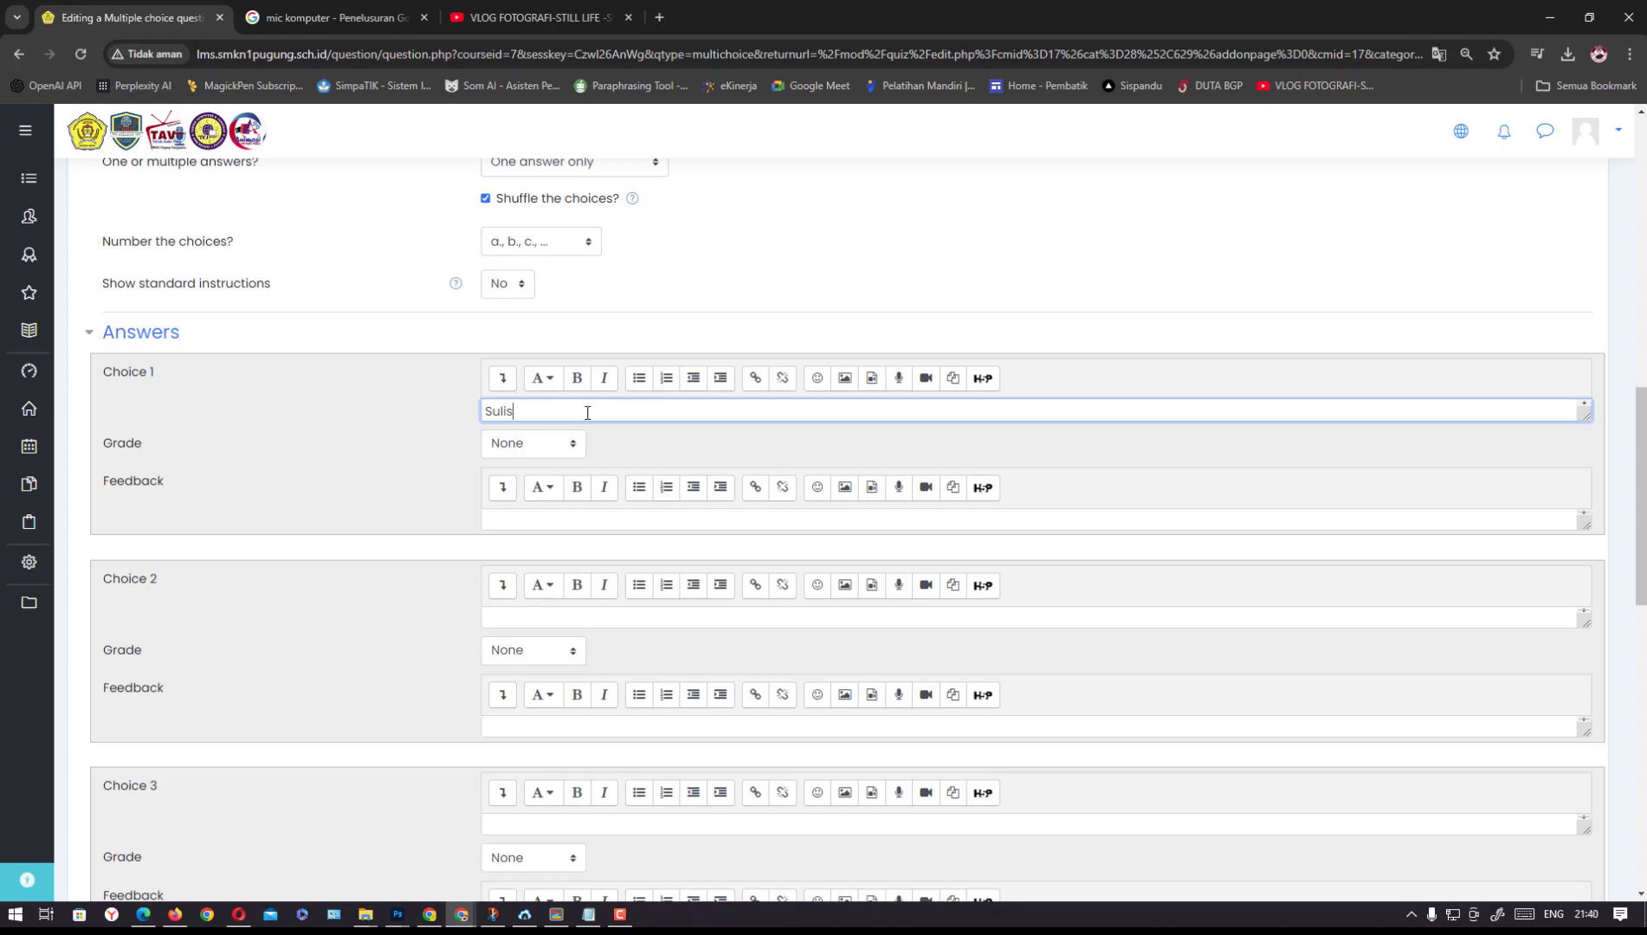
pyautogui.write('iyono')
pyautogui.click(578, 456)
pyautogui.click(539, 485)
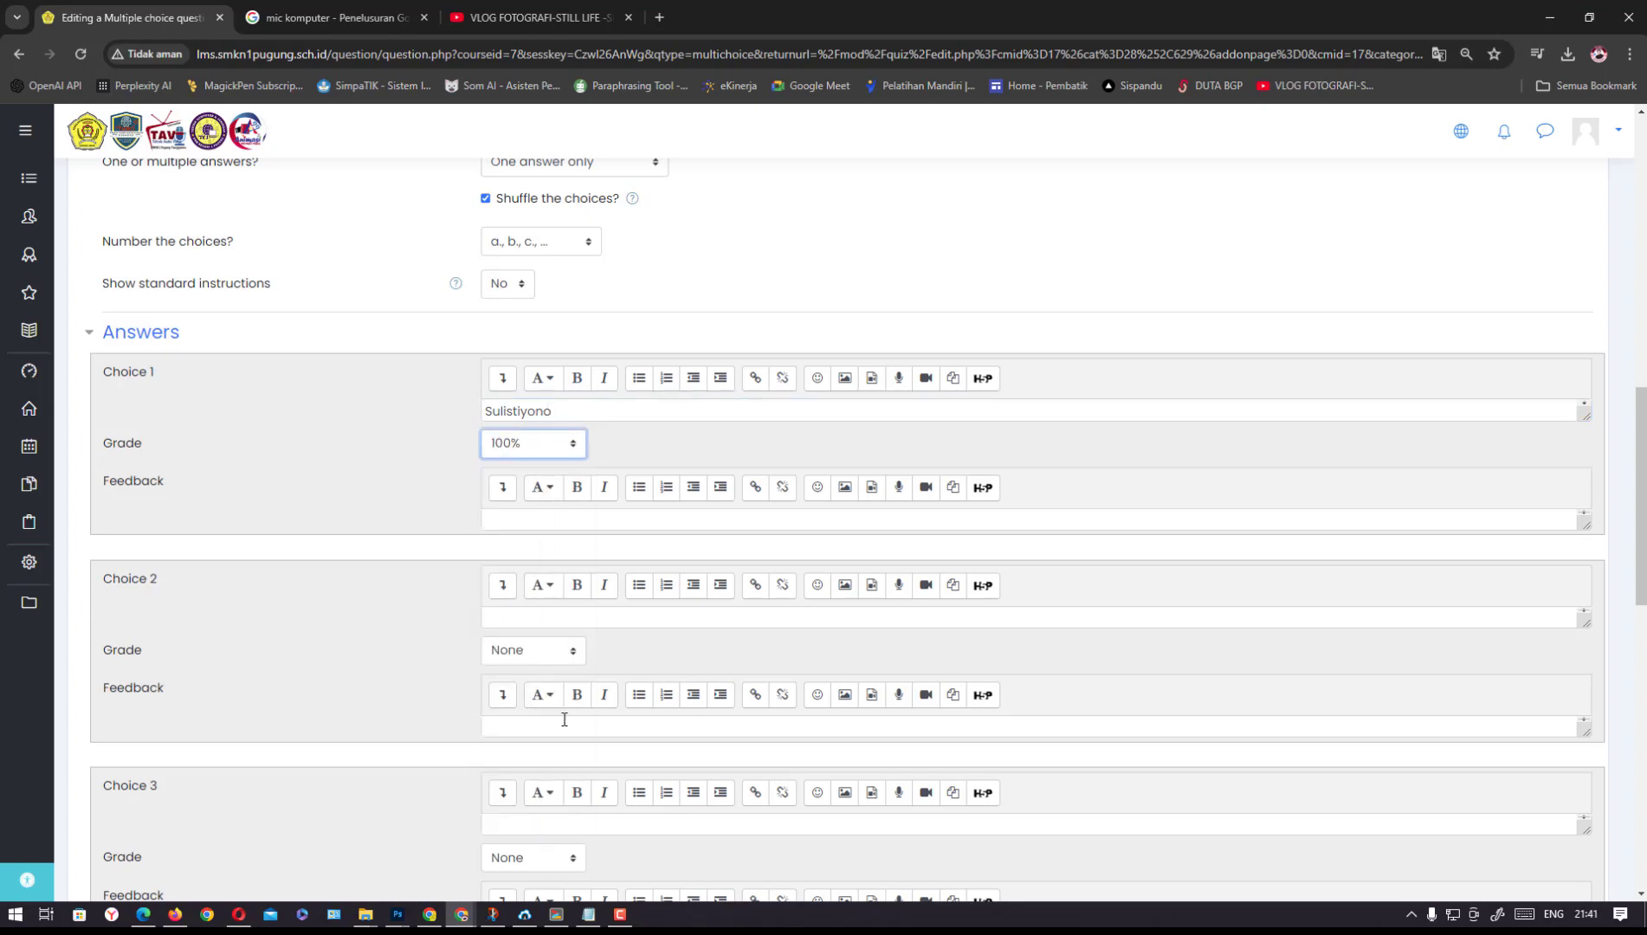
# Fill choices 2 to 5 with four different first names as wrong answers, leaving their grades at None
pyautogui.click(539, 619)
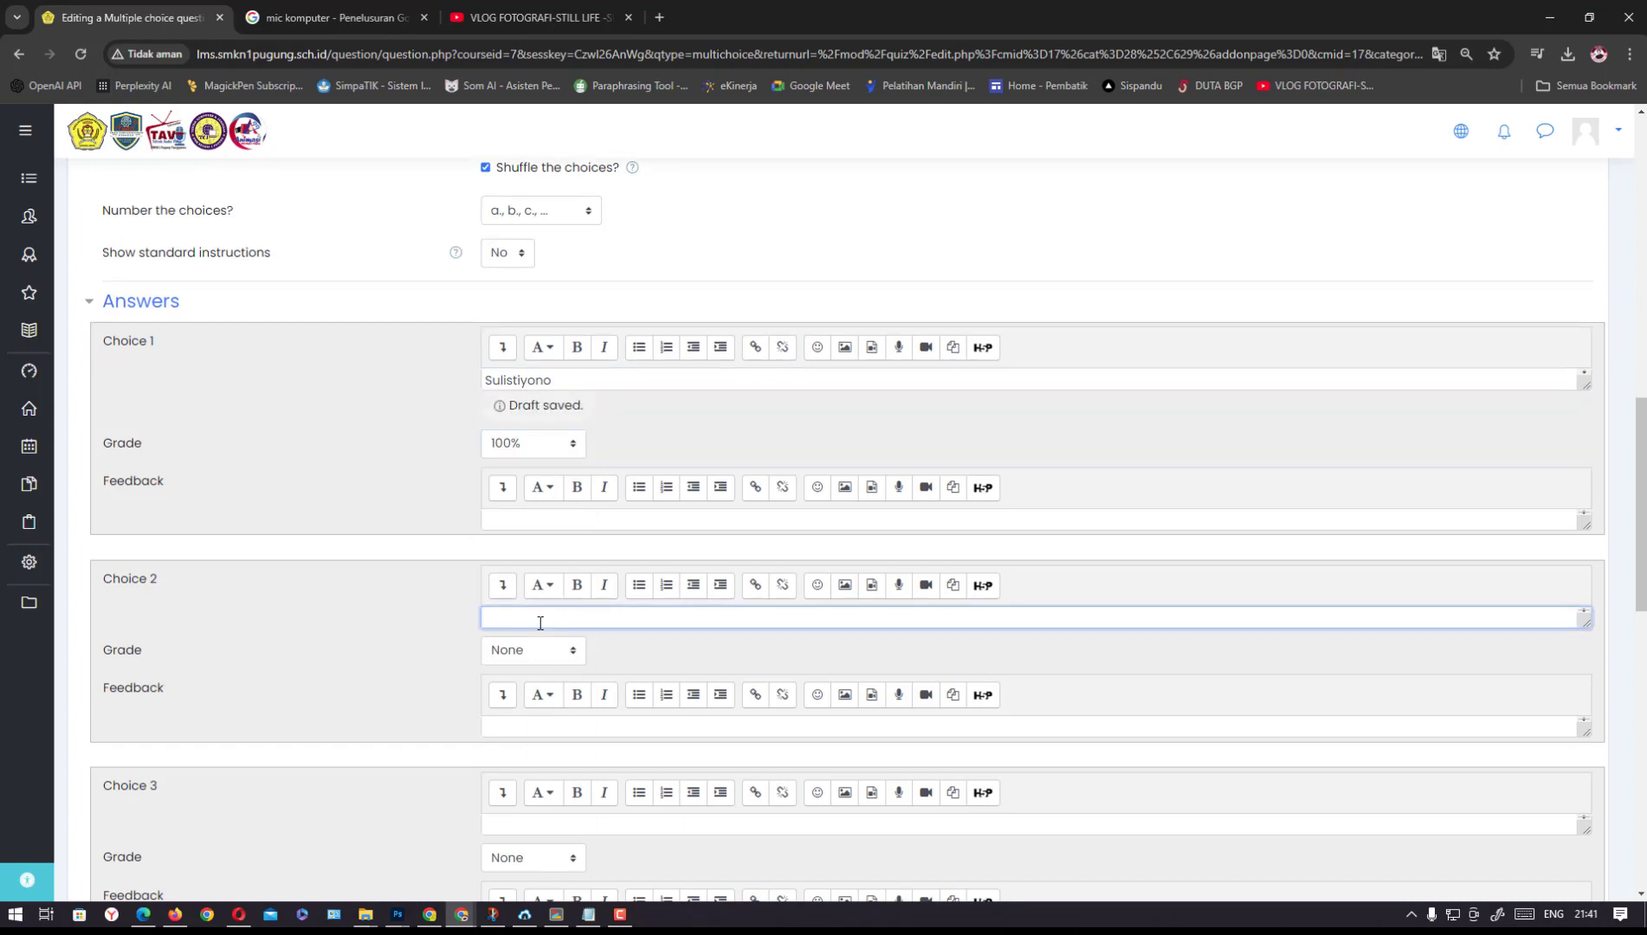
pyautogui.write('Budi')
pyautogui.scroll(-1, 1641, 617)
pyautogui.scroll(-5, 1642, 617)
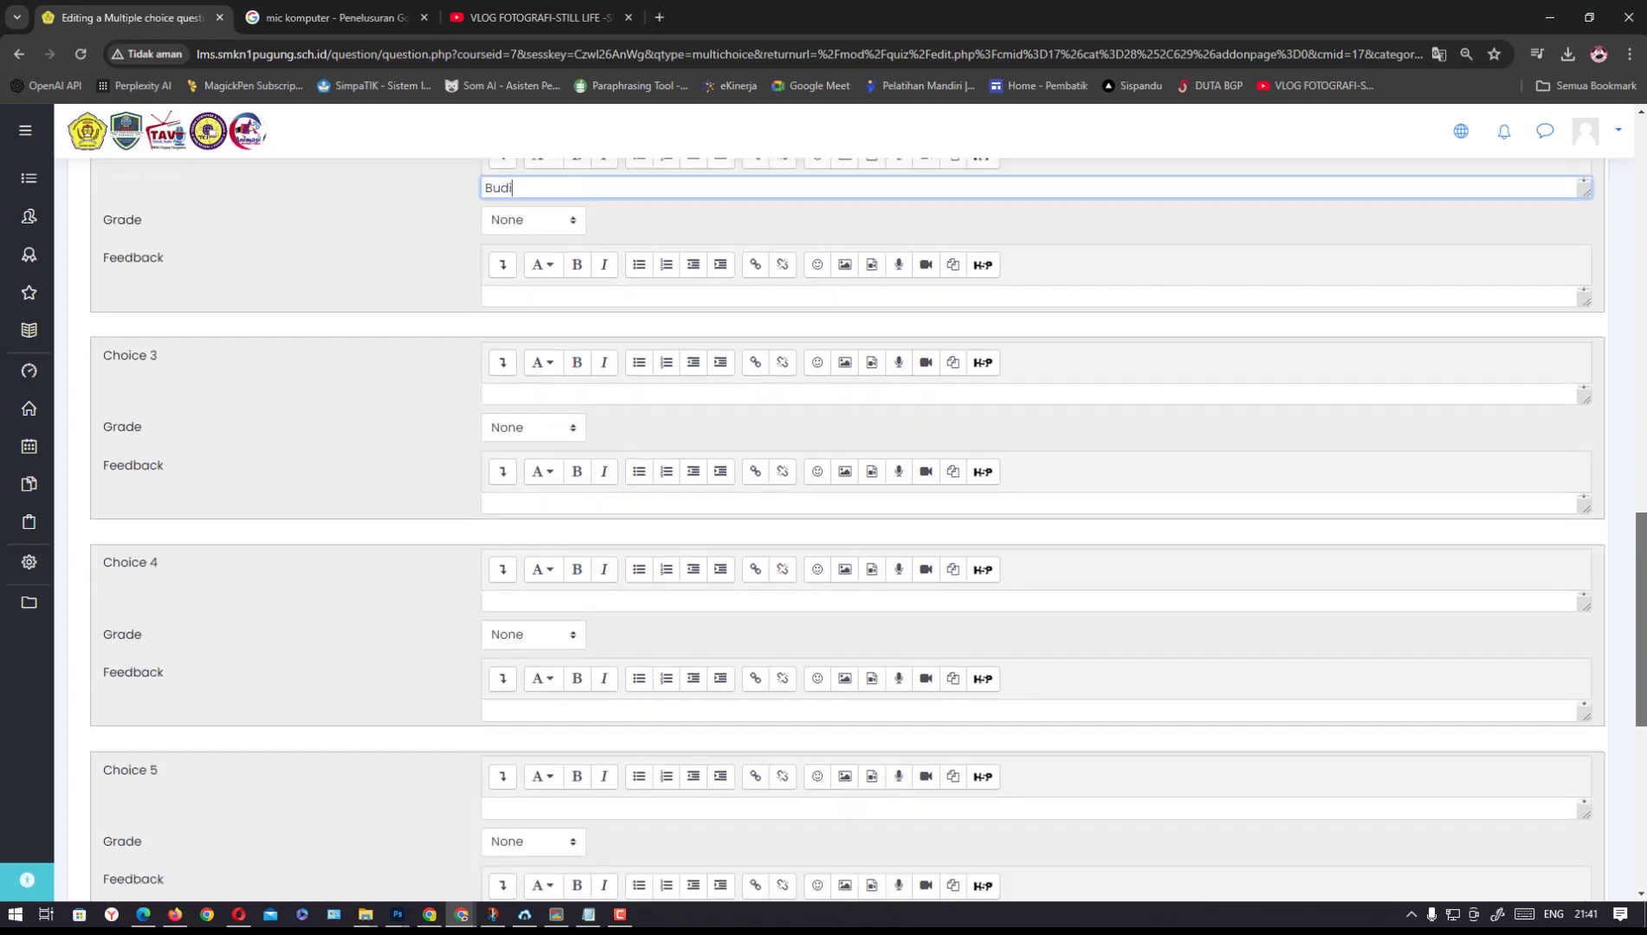
pyautogui.click(559, 390)
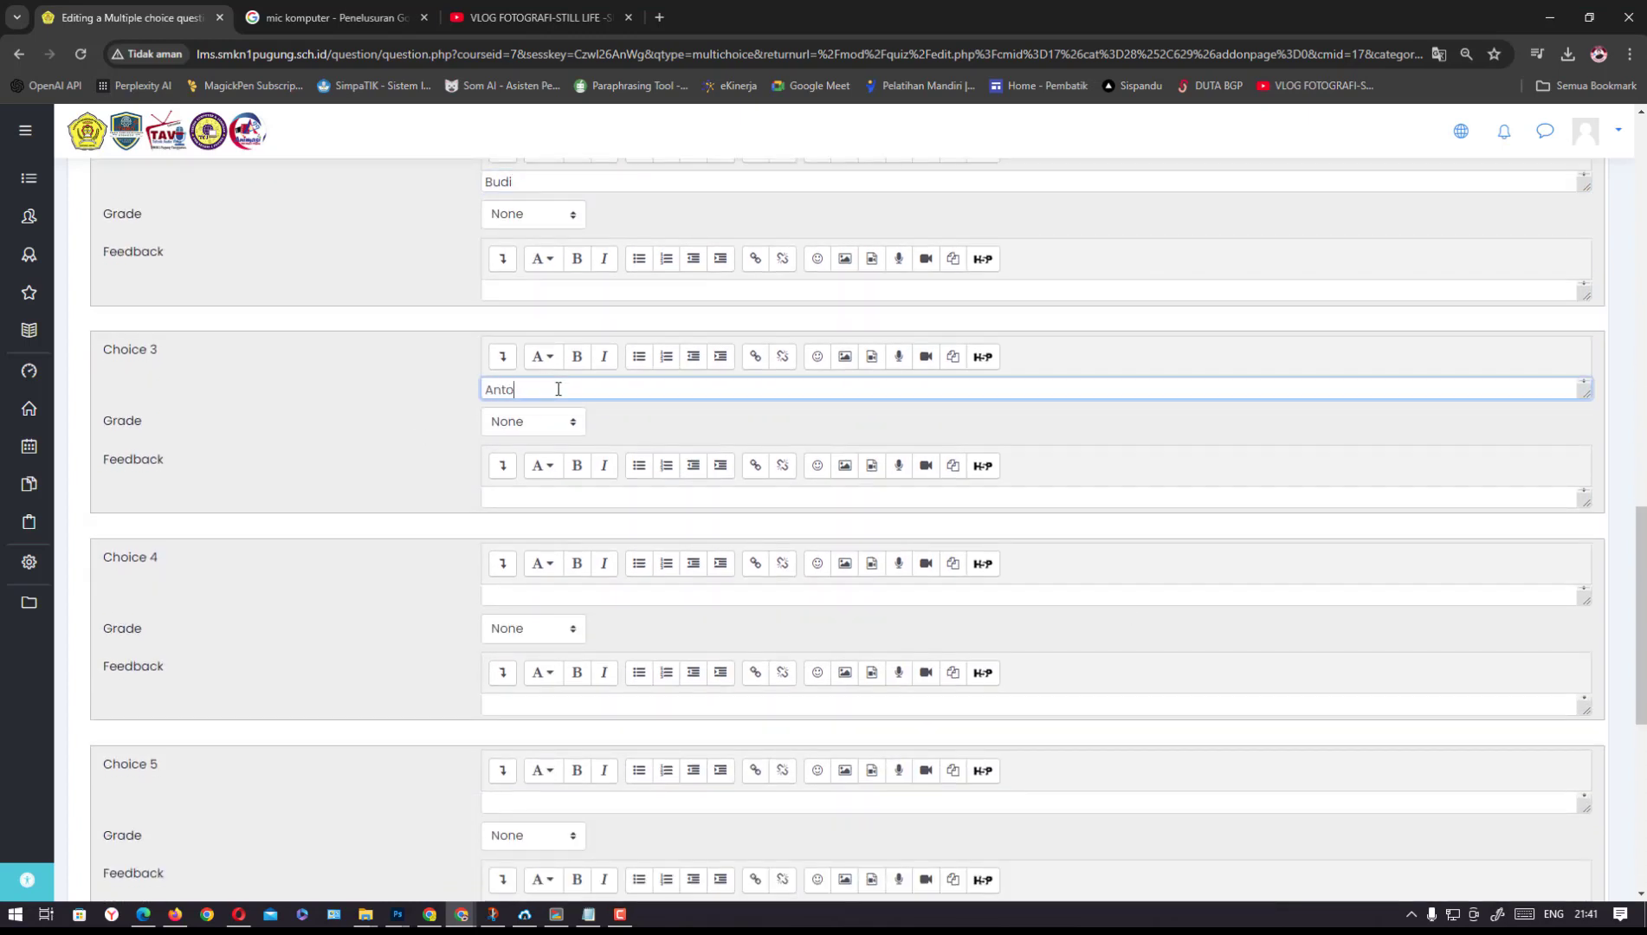
pyautogui.click(542, 496)
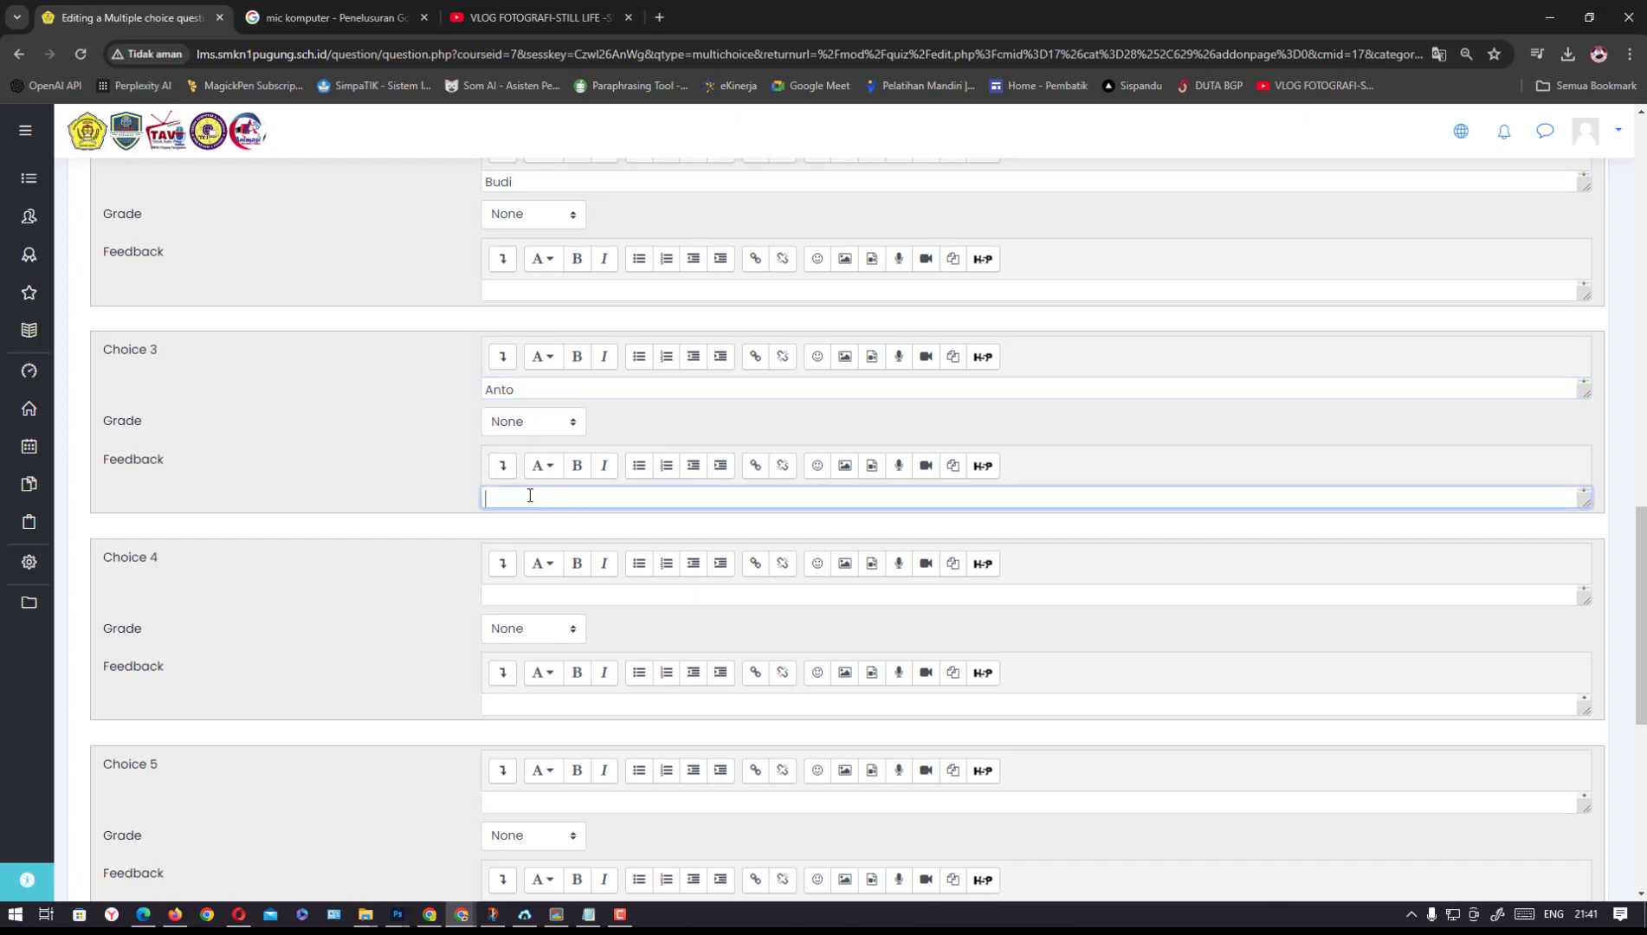
pyautogui.click(534, 595)
pyautogui.write('Iwan')
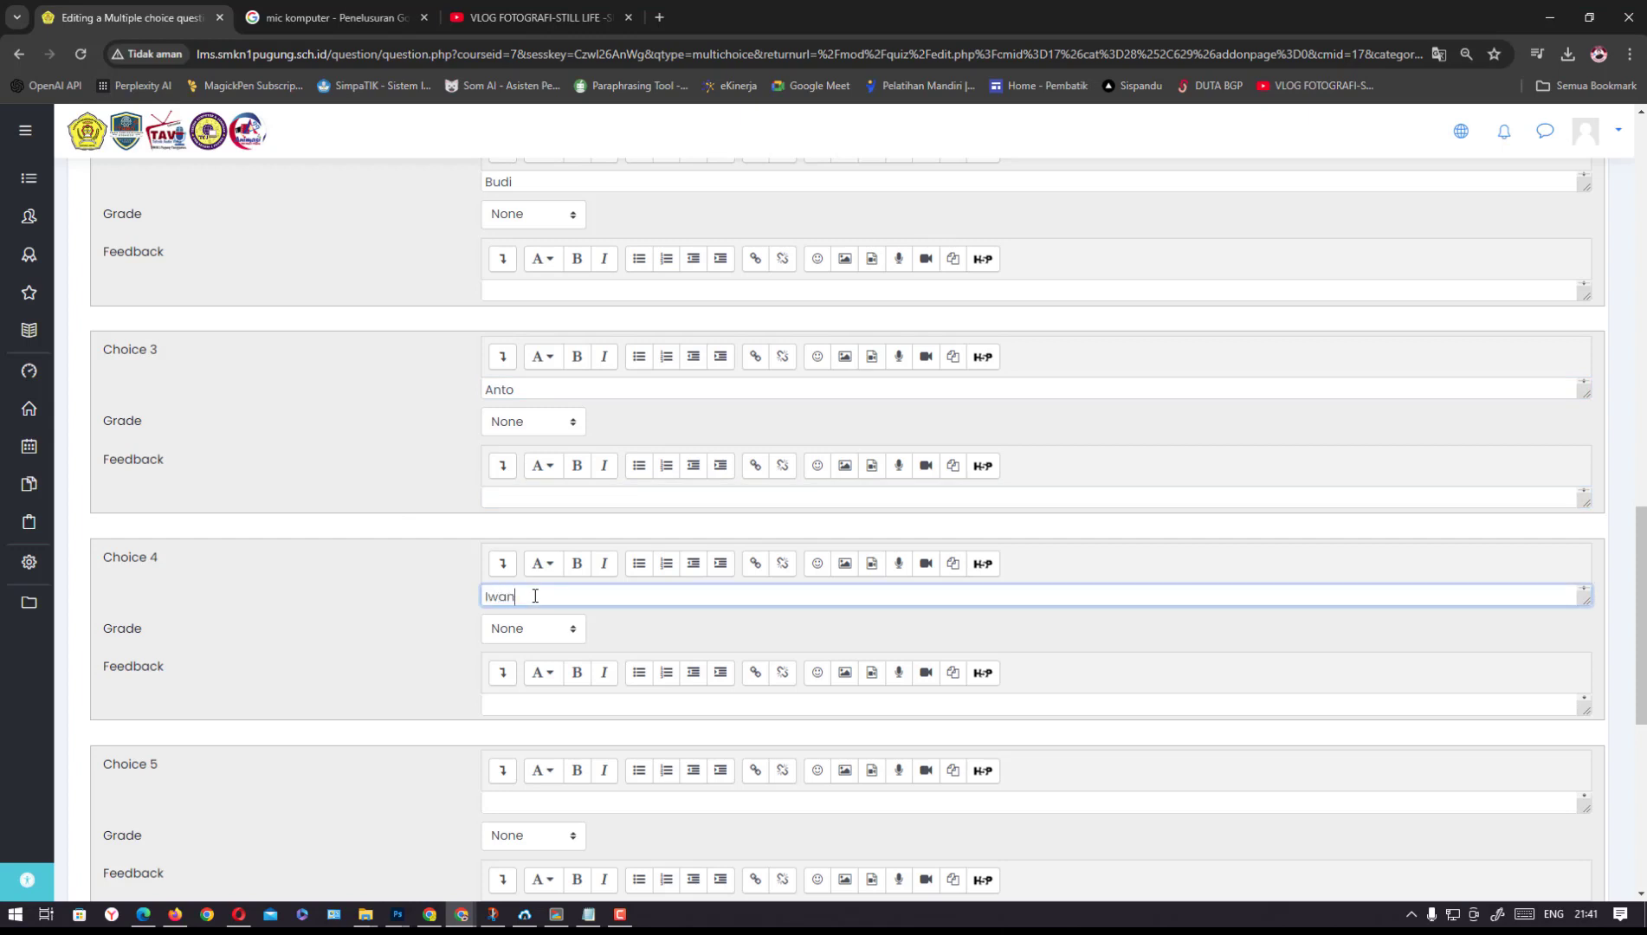
pyautogui.click(547, 797)
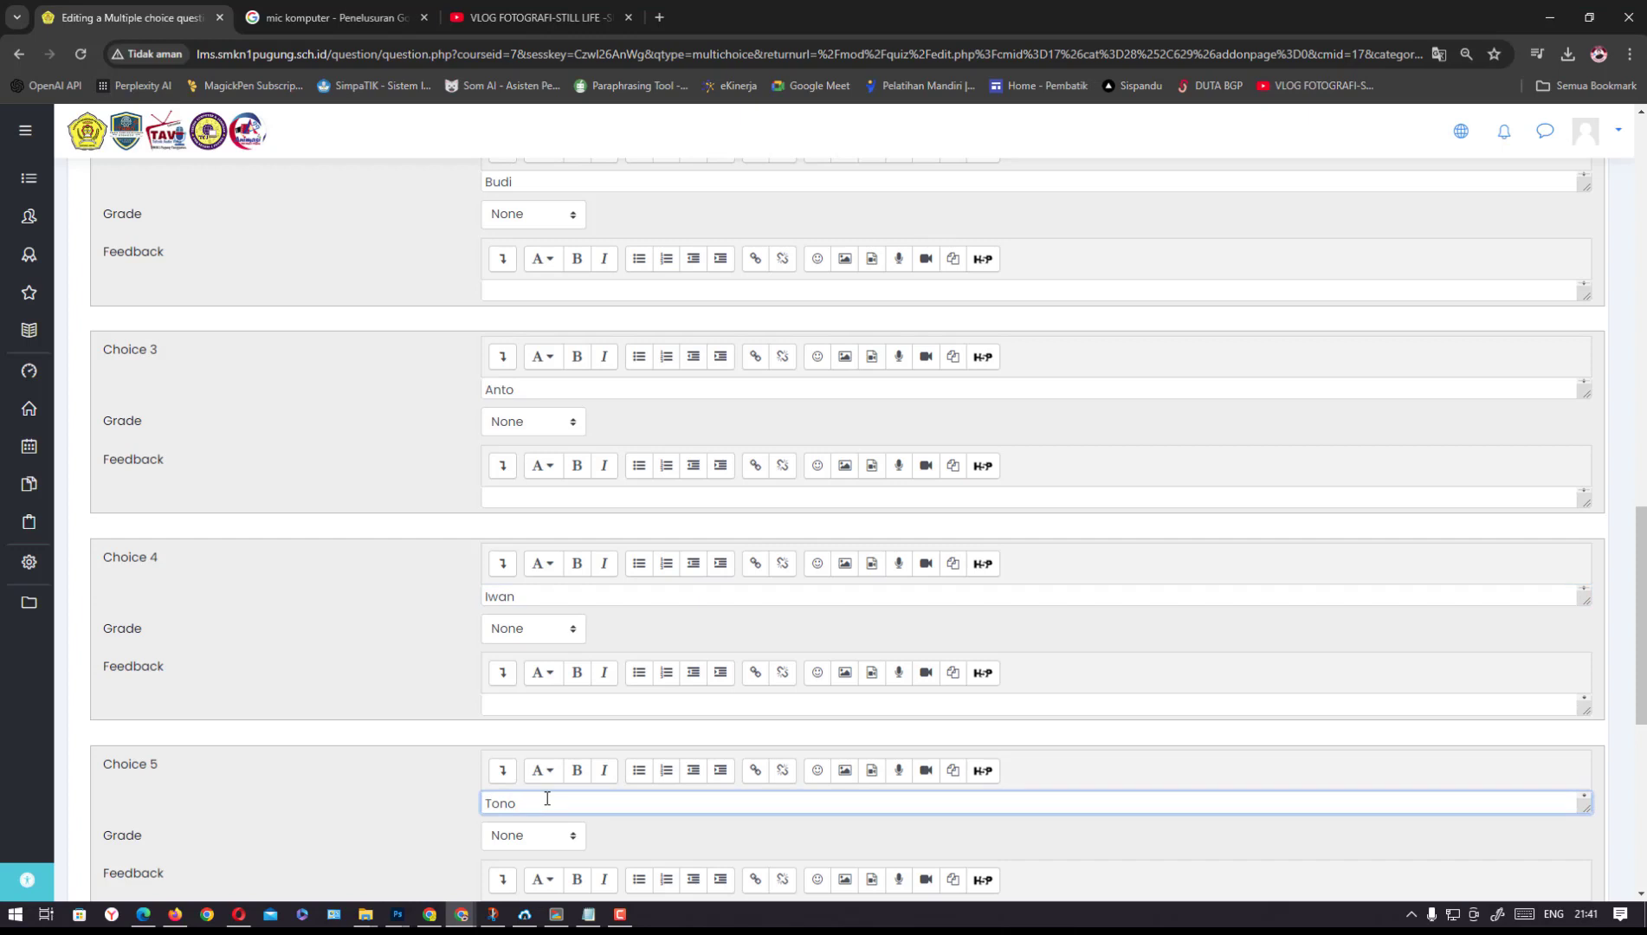
# Name the question "Soal Video" and save it to the quiz
pyautogui.scroll(-4, 1320, 829)
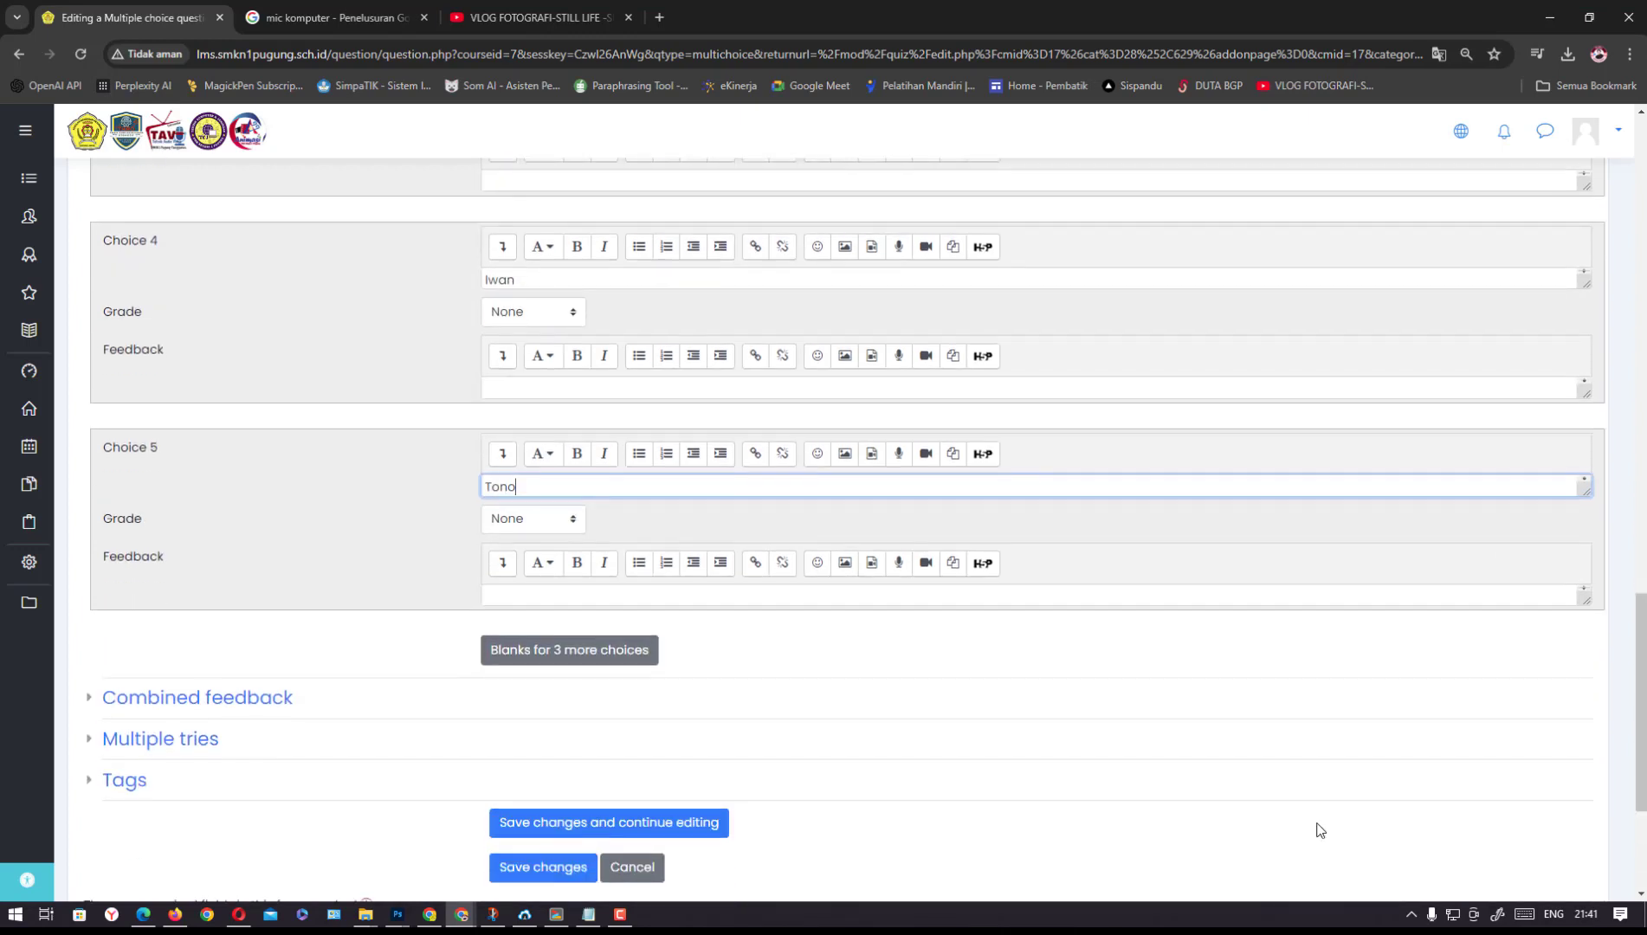
pyautogui.click(537, 868)
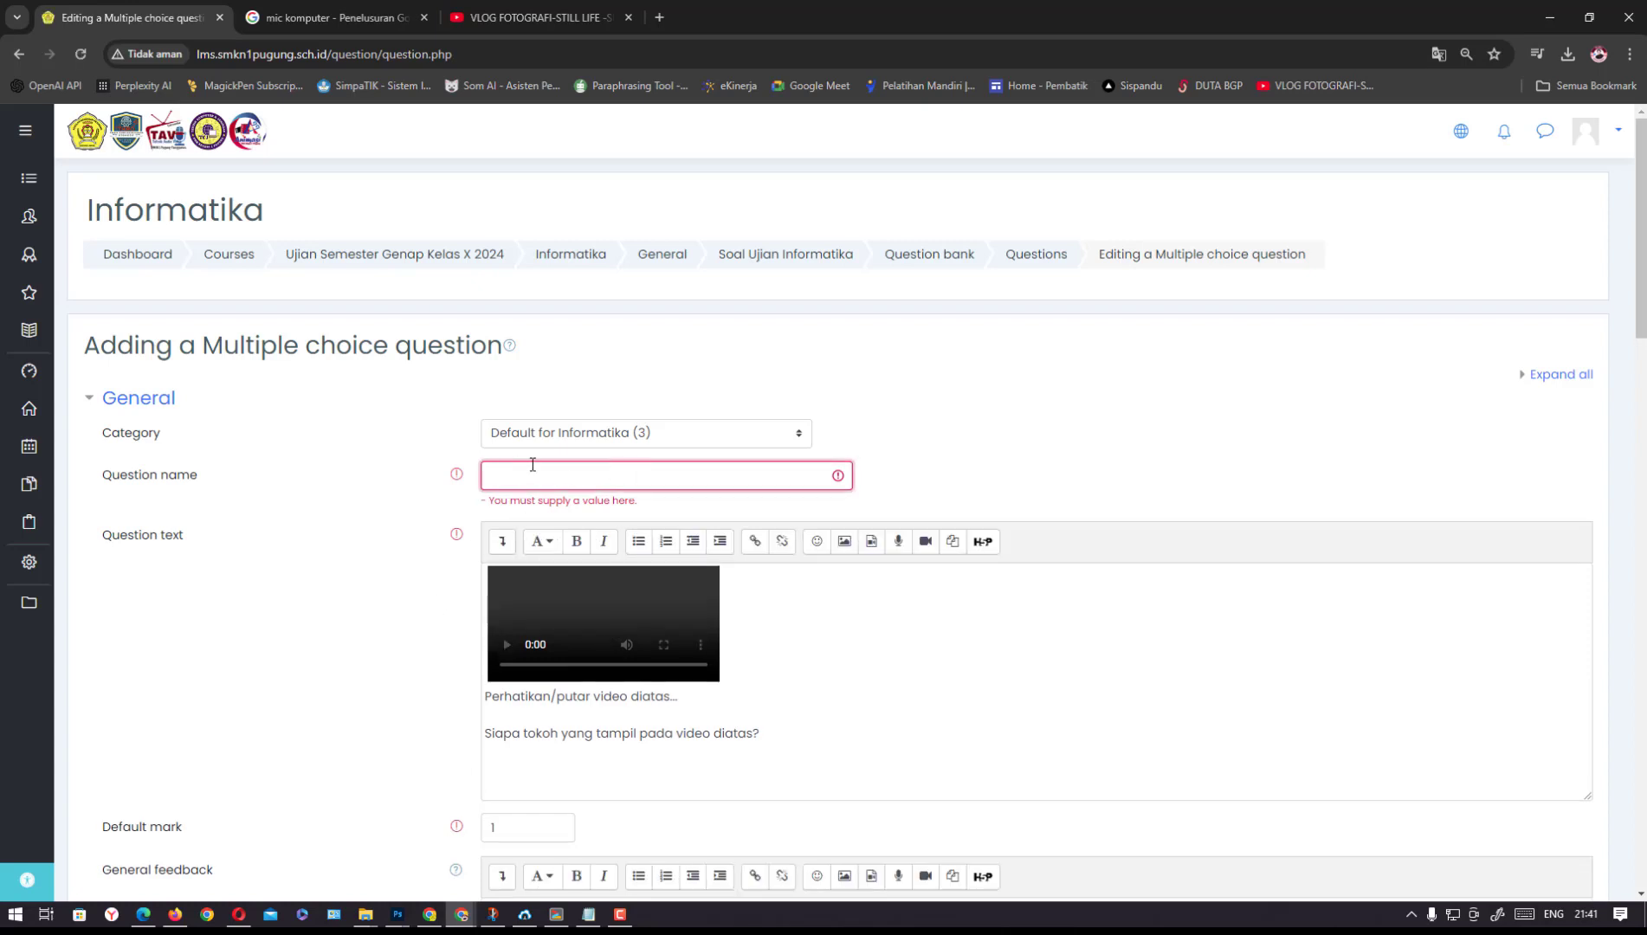
pyautogui.write('oal Video')
pyautogui.moveTo(1642, 338); pyautogui.dragTo(1643, 833)
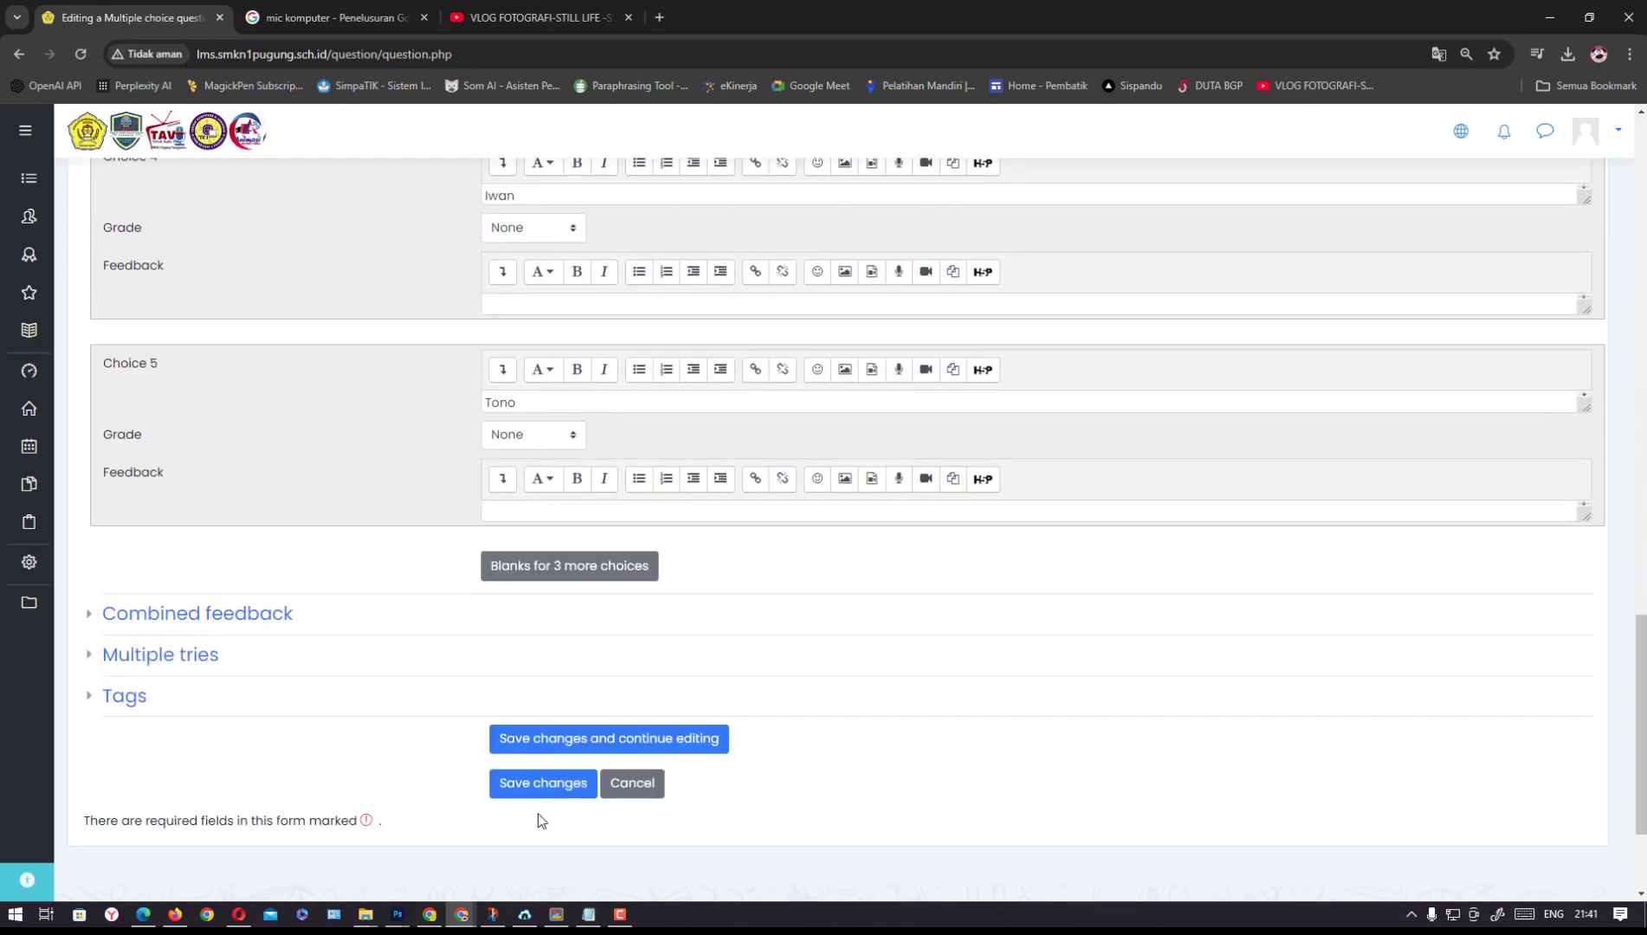
pyautogui.click(550, 791)
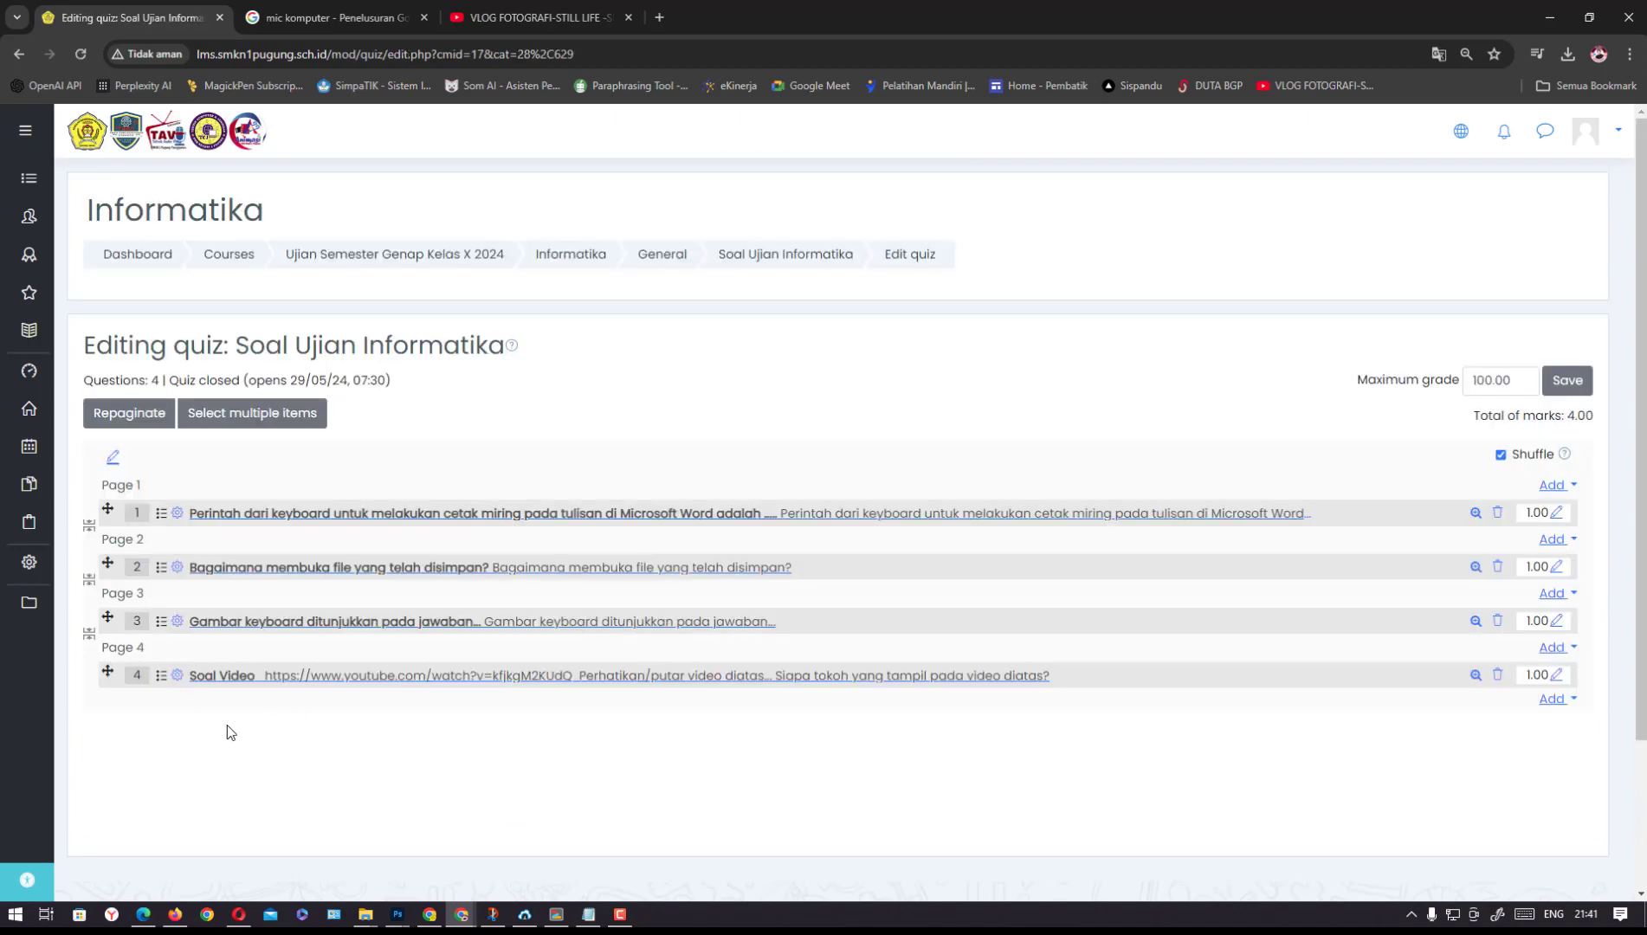
# Preview the Soal Video question, play and pause its embedded video, and close the preview
pyautogui.click(1475, 675)
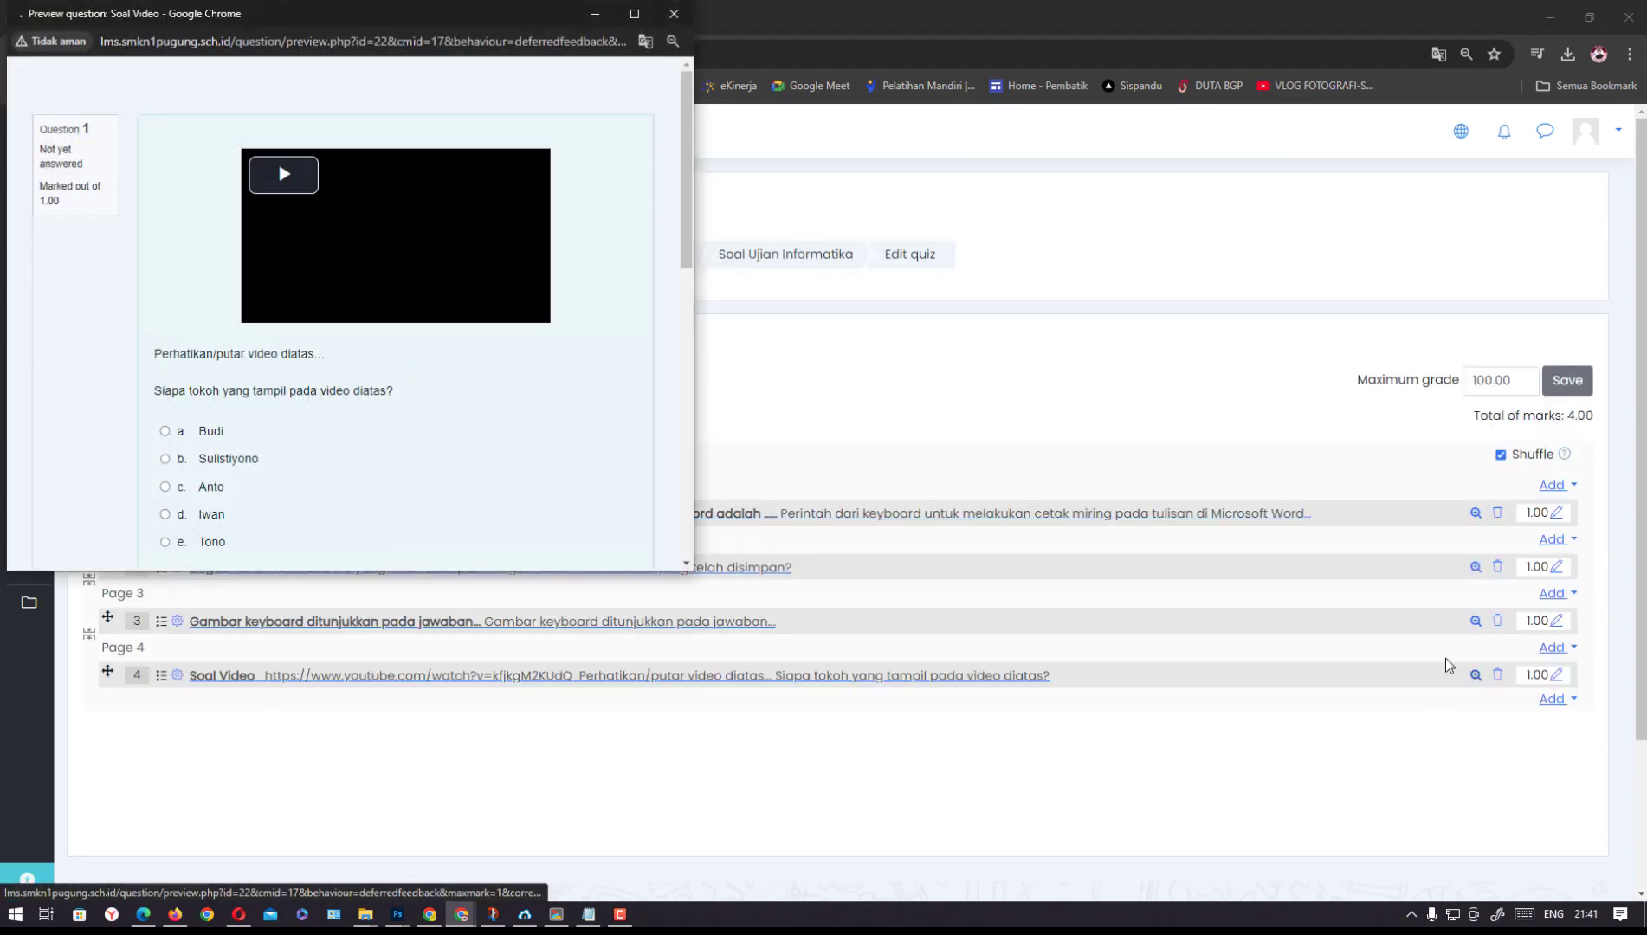
pyautogui.click(286, 176)
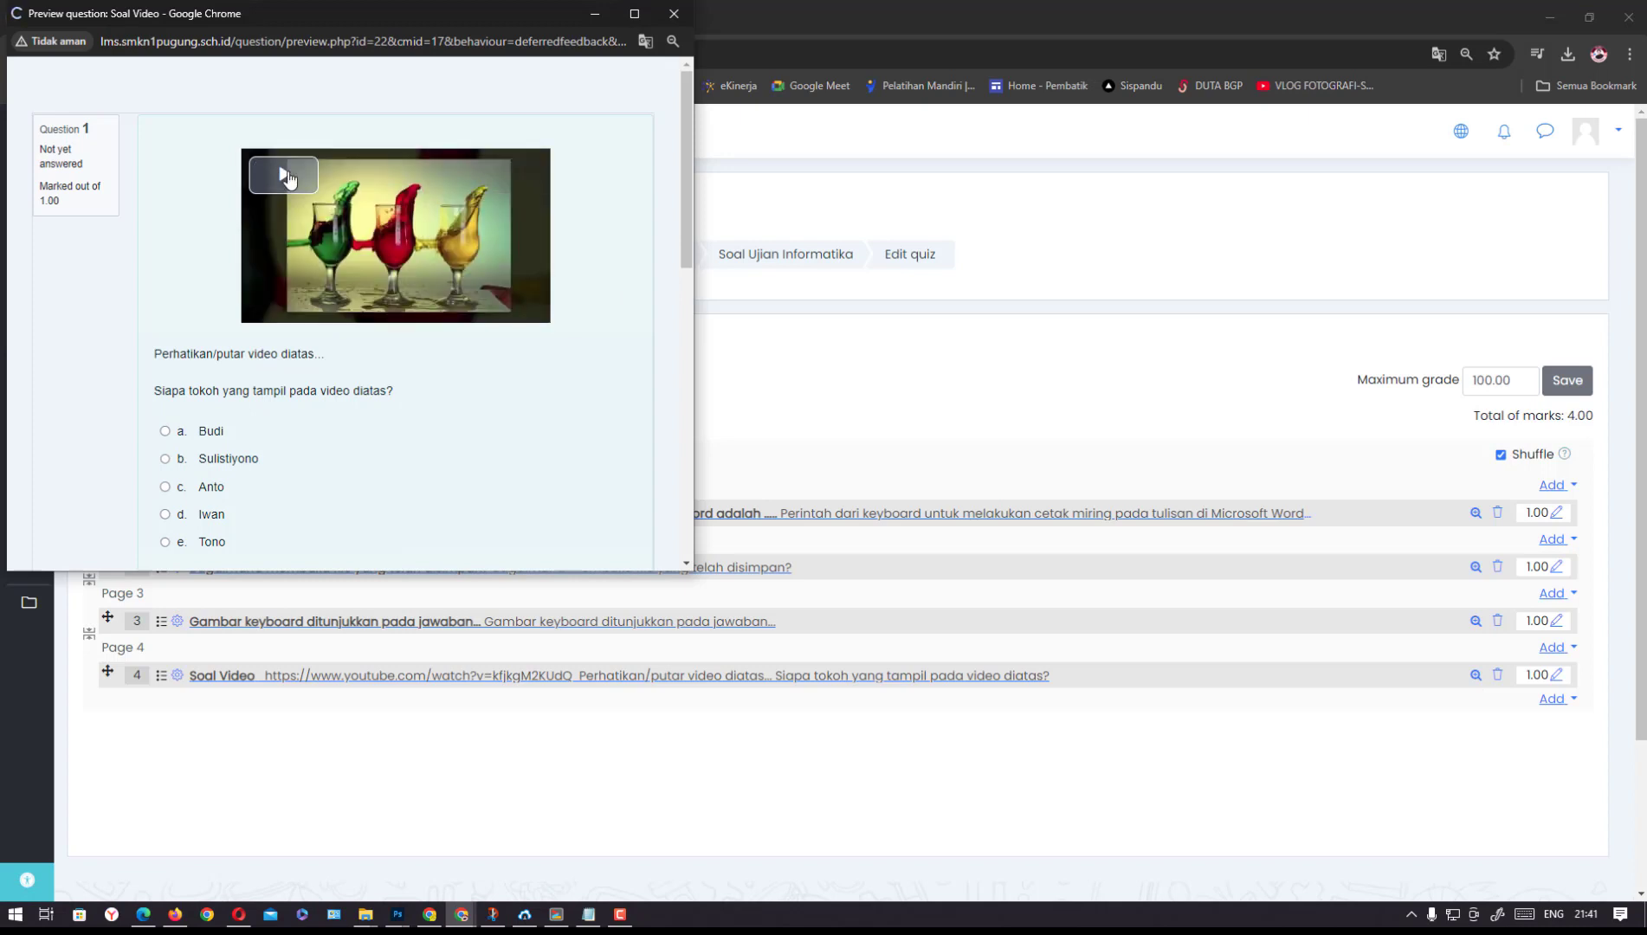
pyautogui.click(290, 179)
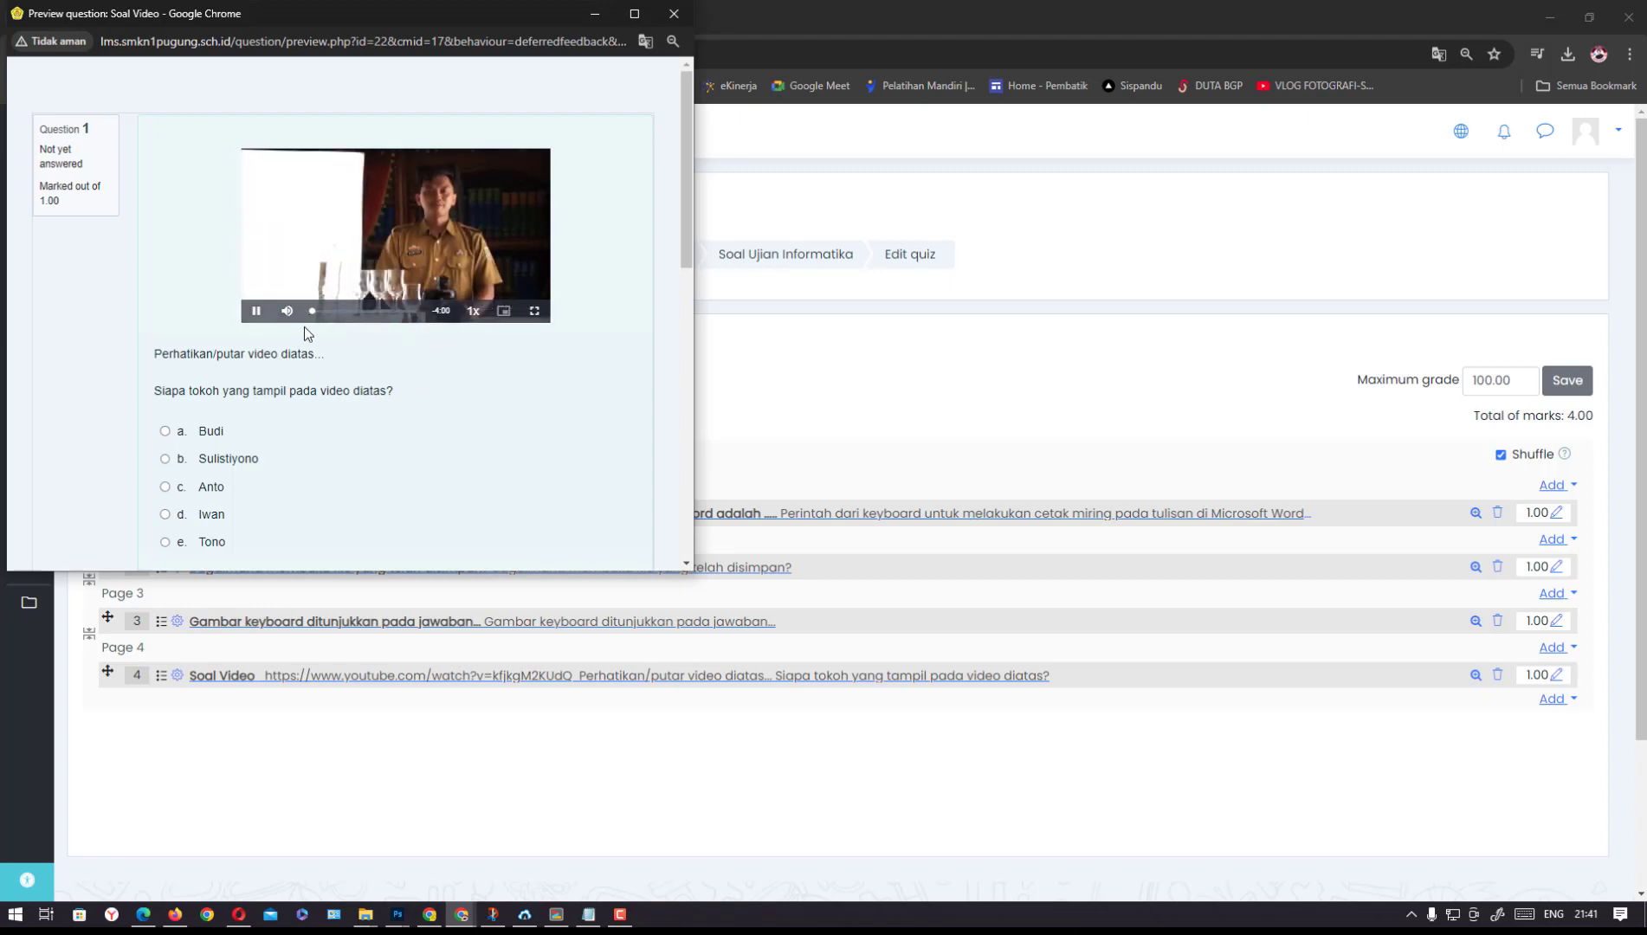
pyautogui.click(257, 313)
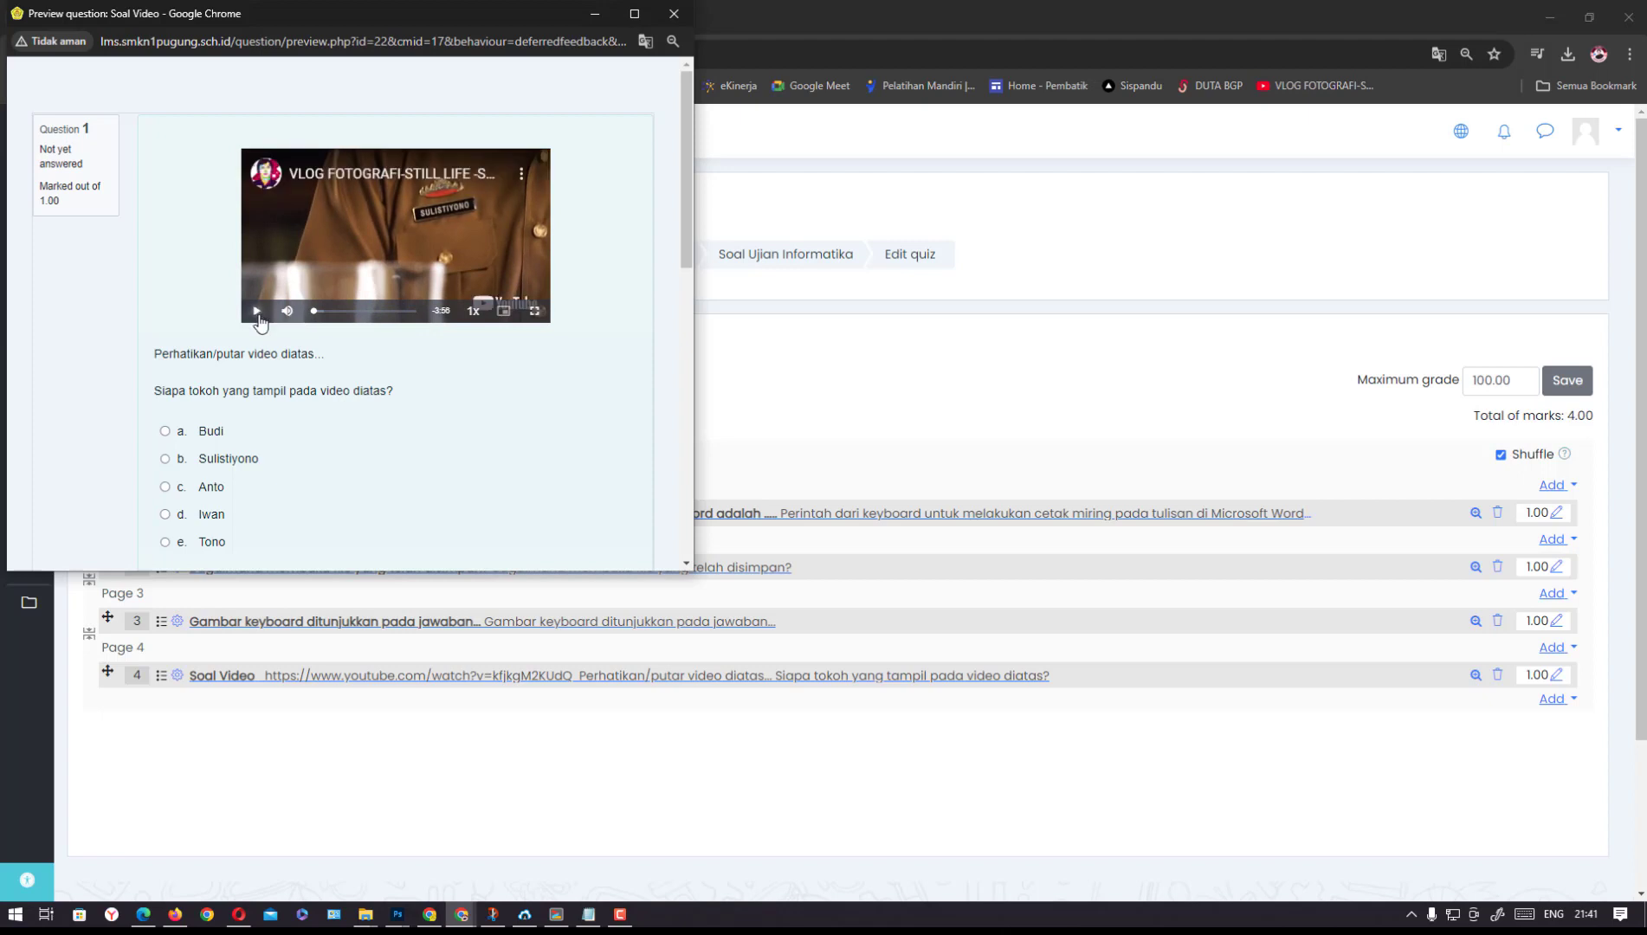
pyautogui.moveTo(689, 230)
pyautogui.mouseDown()
pyautogui.moveTo(691, 364)
pyautogui.moveTo(693, 236)
pyautogui.mouseUp()
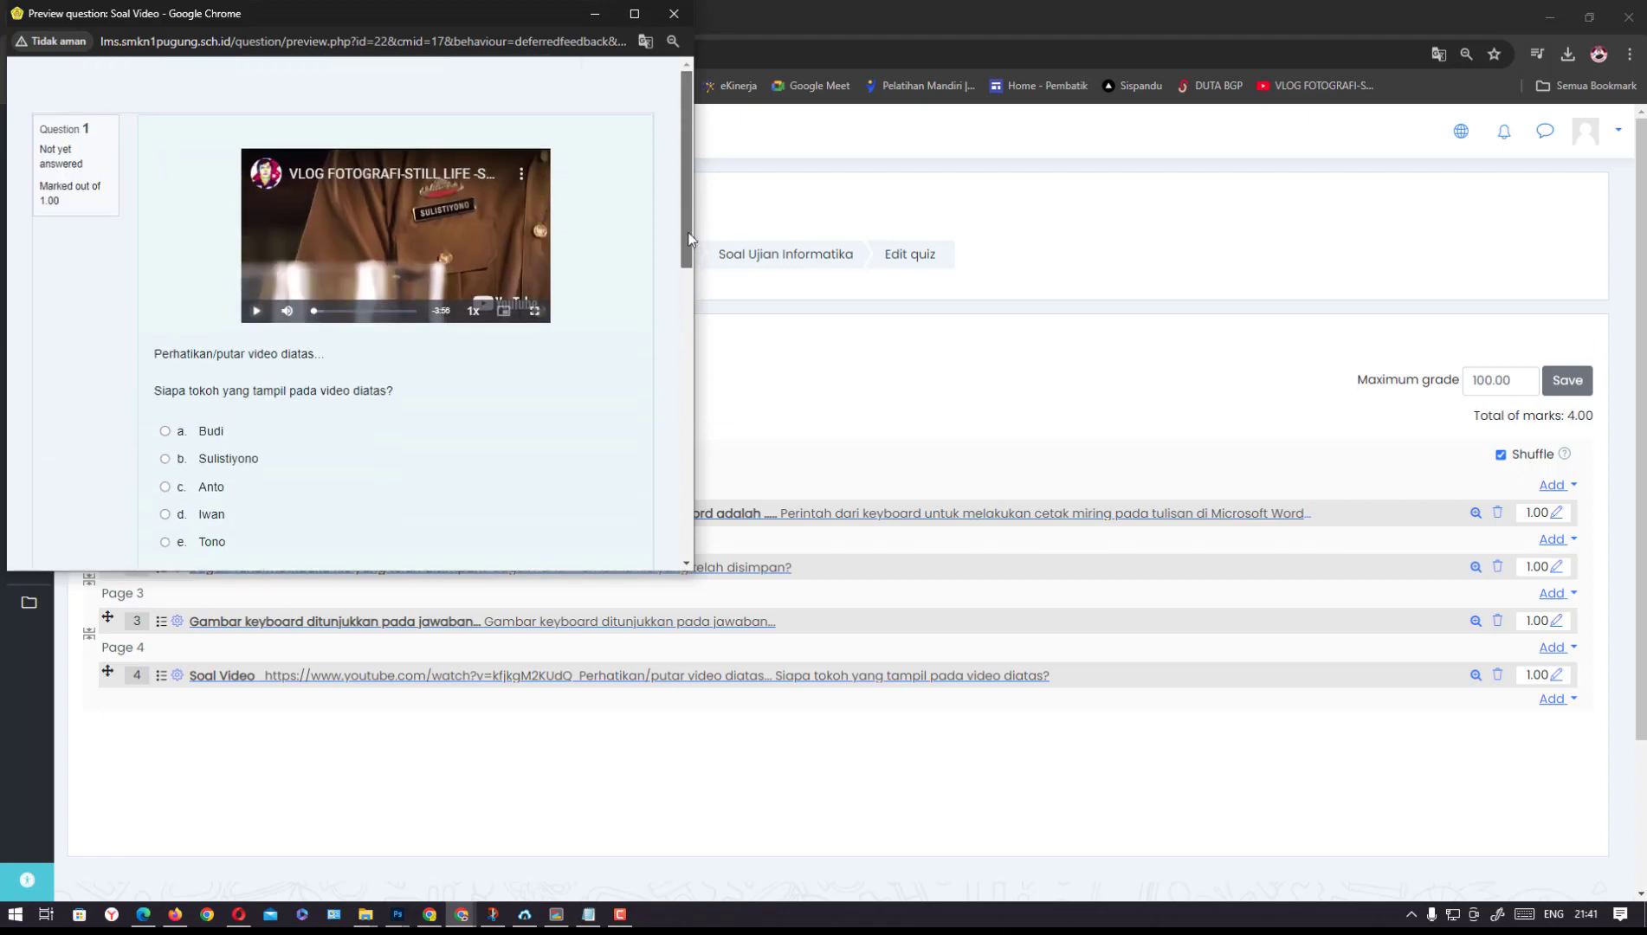
pyautogui.click(672, 15)
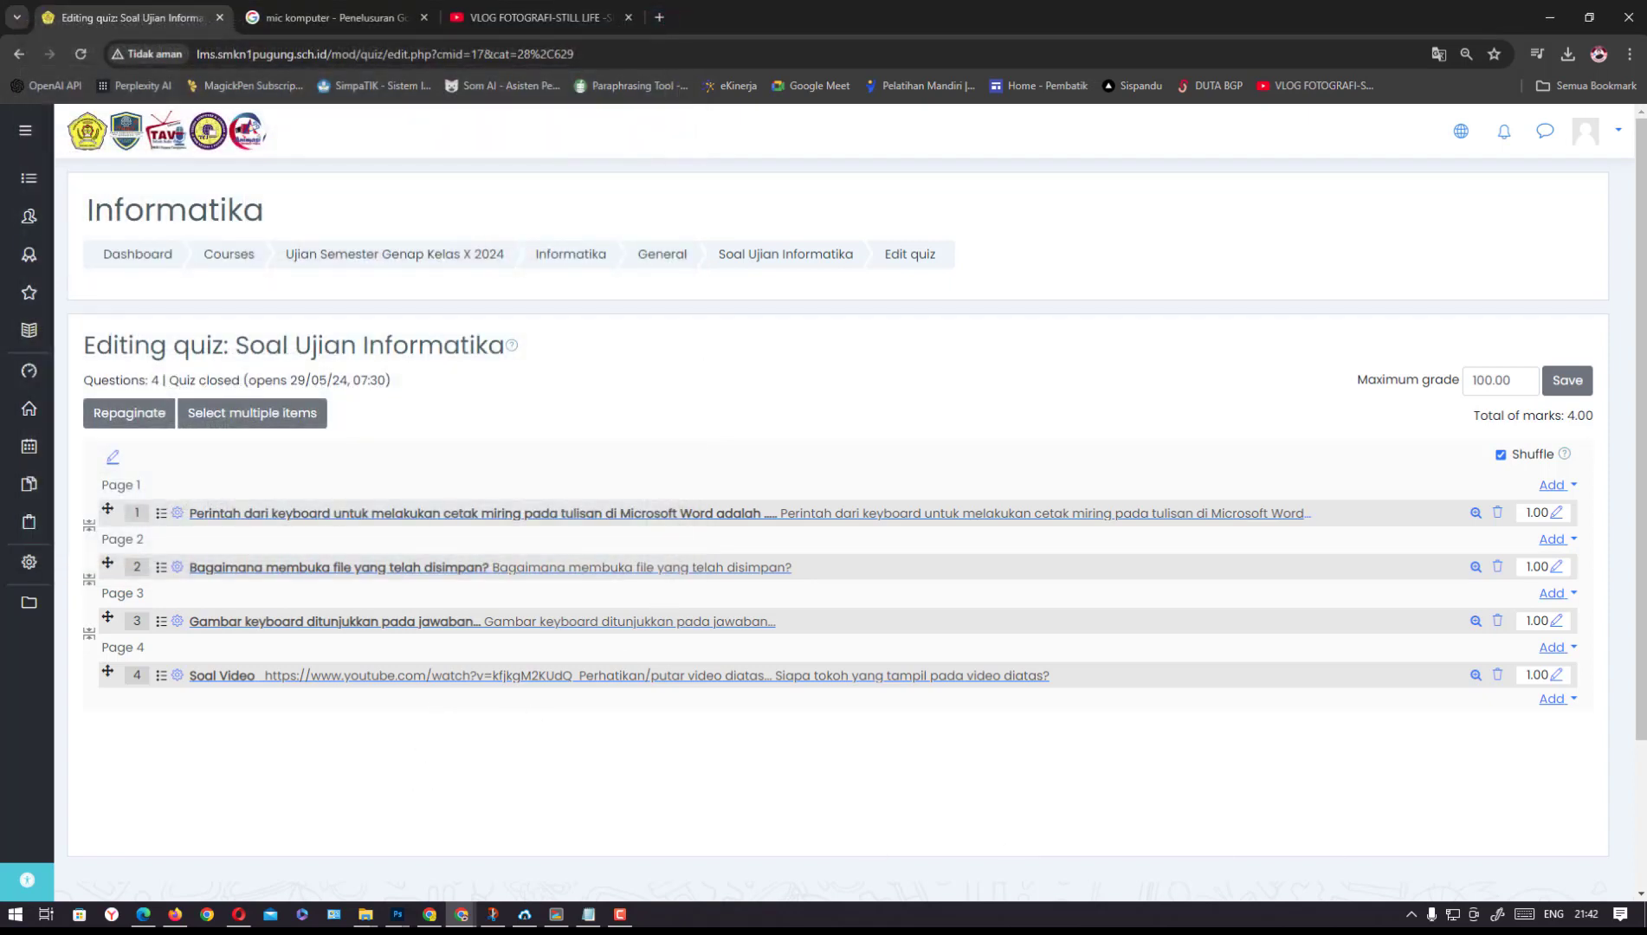
# Add a new multiple choice question at the end of the quiz and name it "Penjumlahan/matrik"
pyautogui.click(1554, 698)
pyautogui.click(1429, 730)
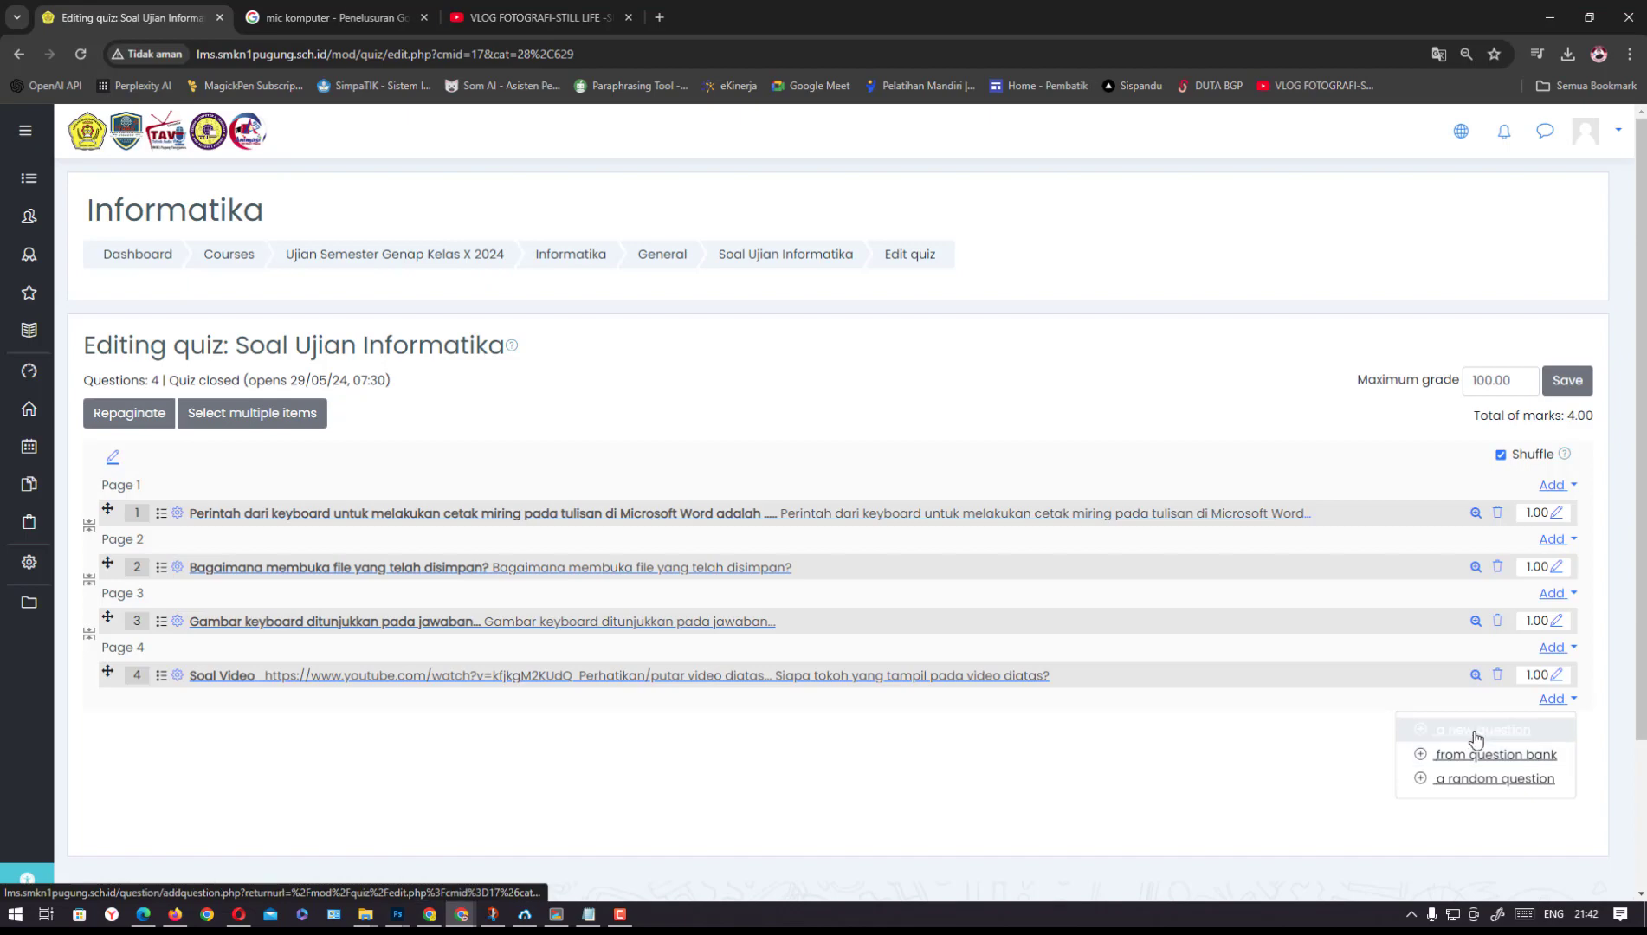
pyautogui.click(645, 370)
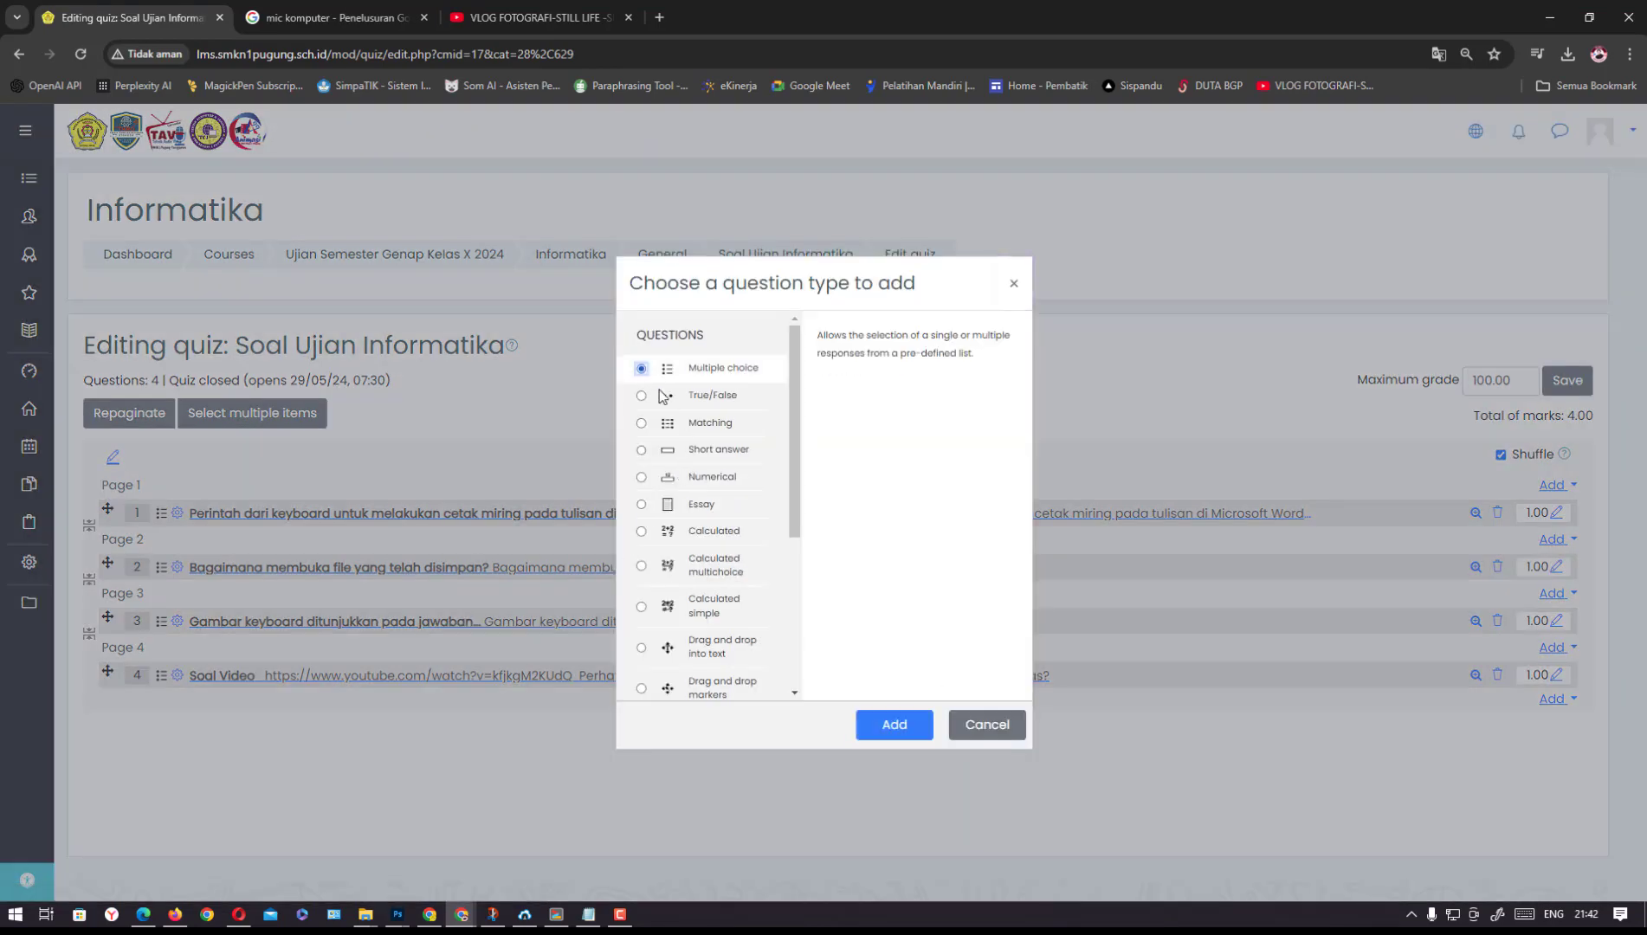
pyautogui.click(908, 736)
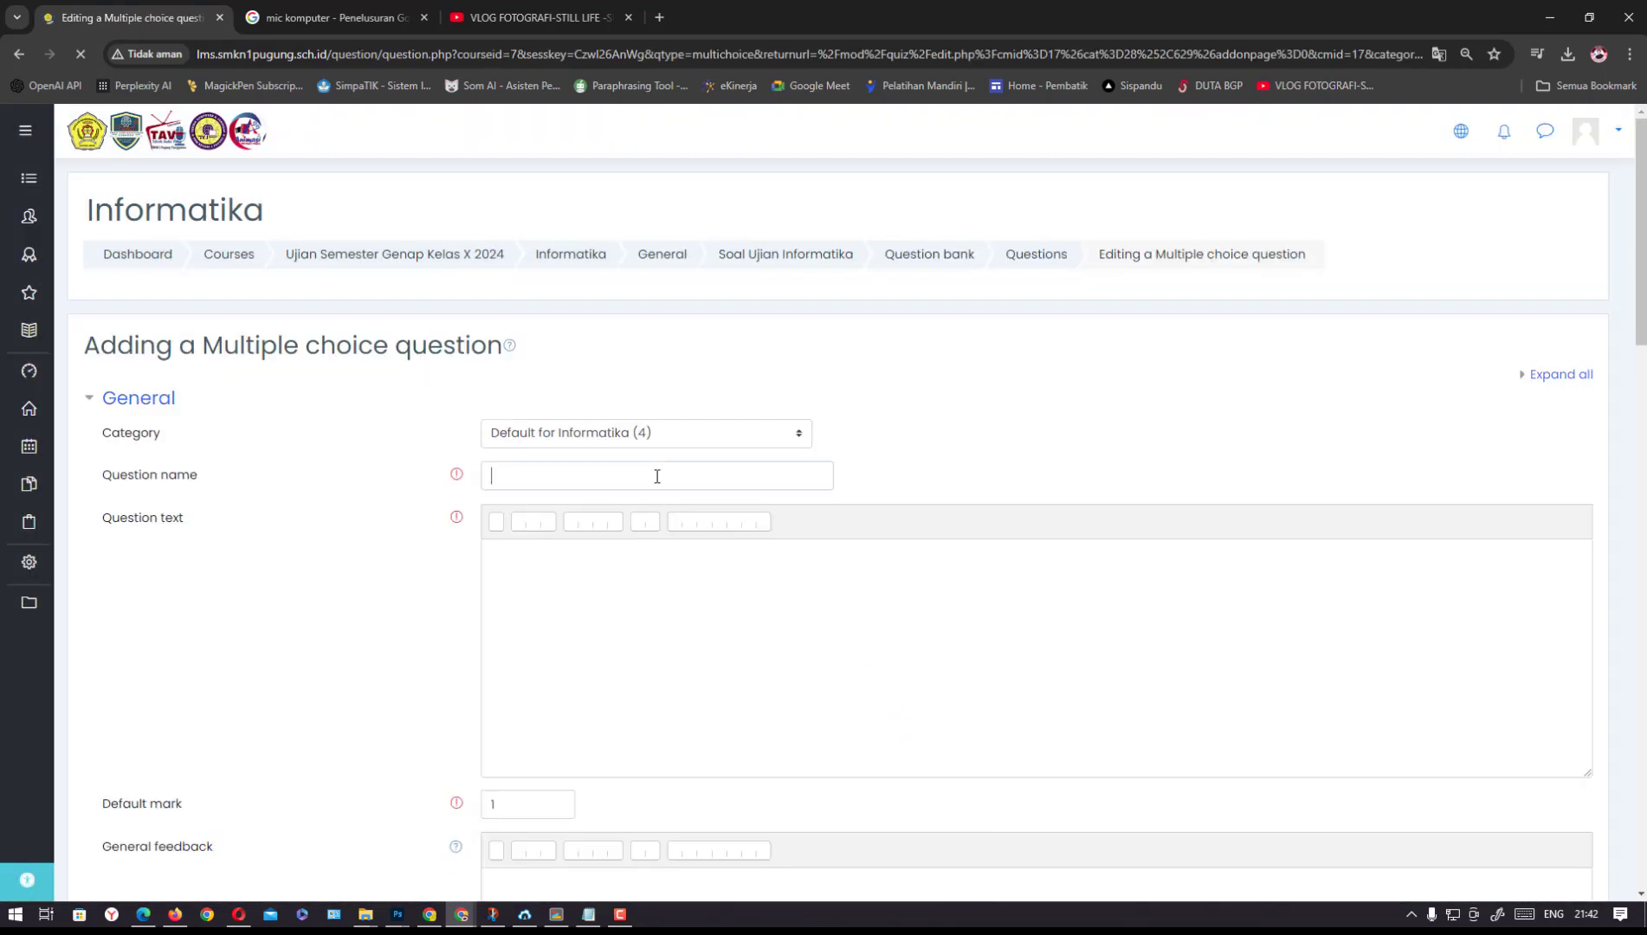
pyautogui.write('Penjumlahan/')
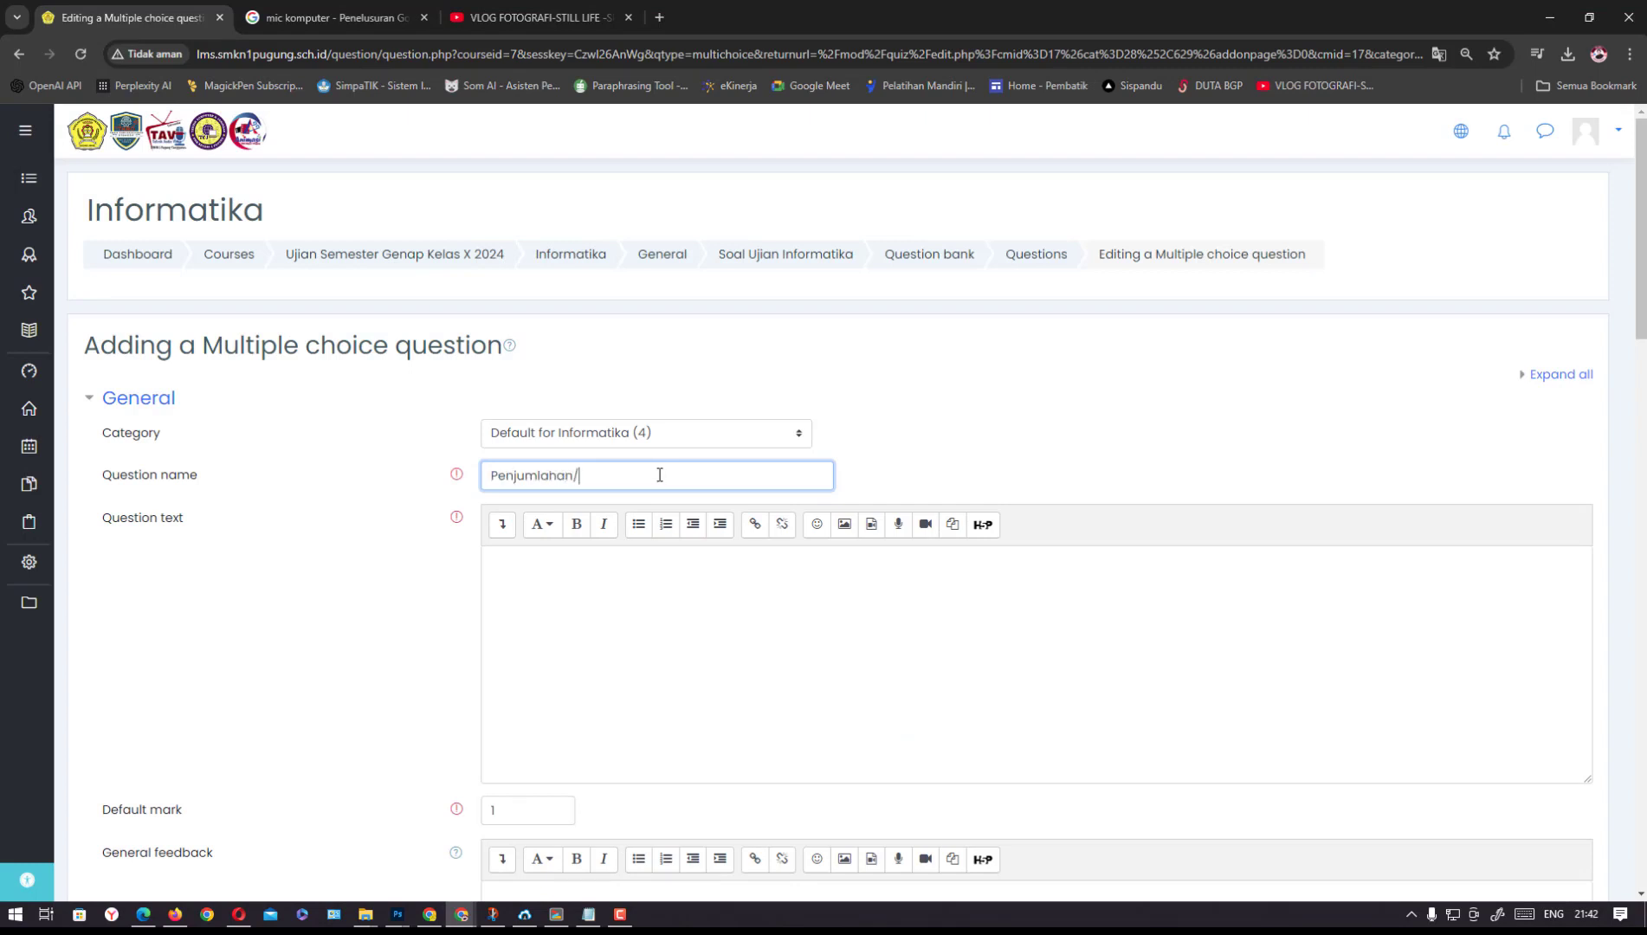
pyautogui.write('matrik')
# Open the MathType equation editor for the question text and extend the question name to "Penjumlahan/matrik/matematika"
pyautogui.click(606, 584)
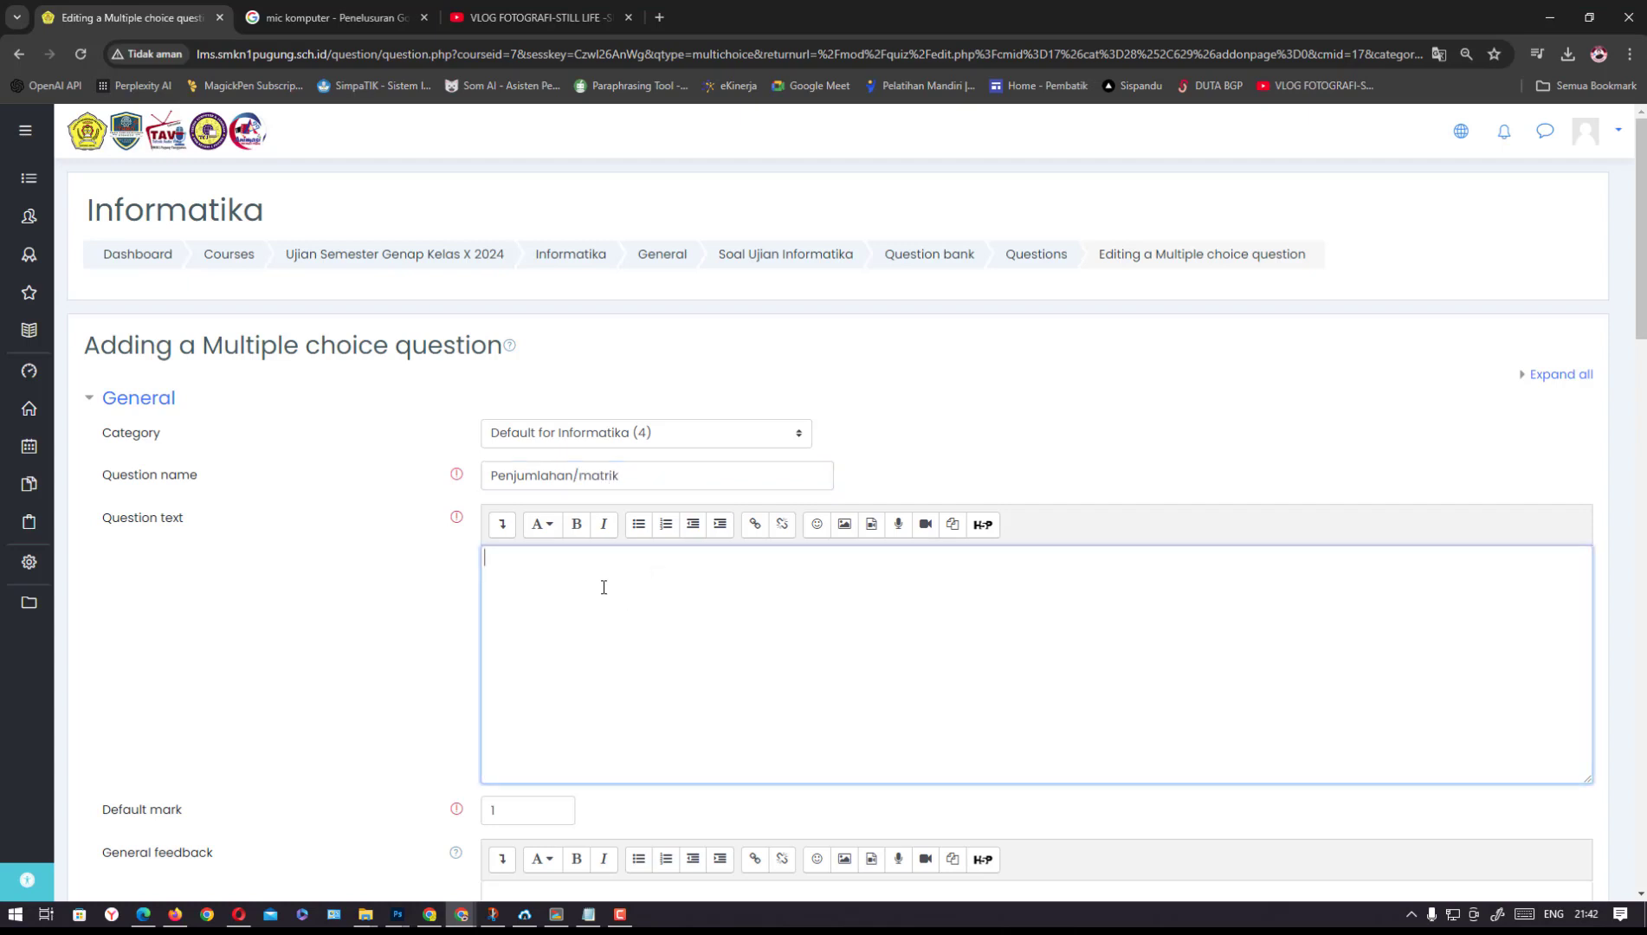
pyautogui.click(503, 527)
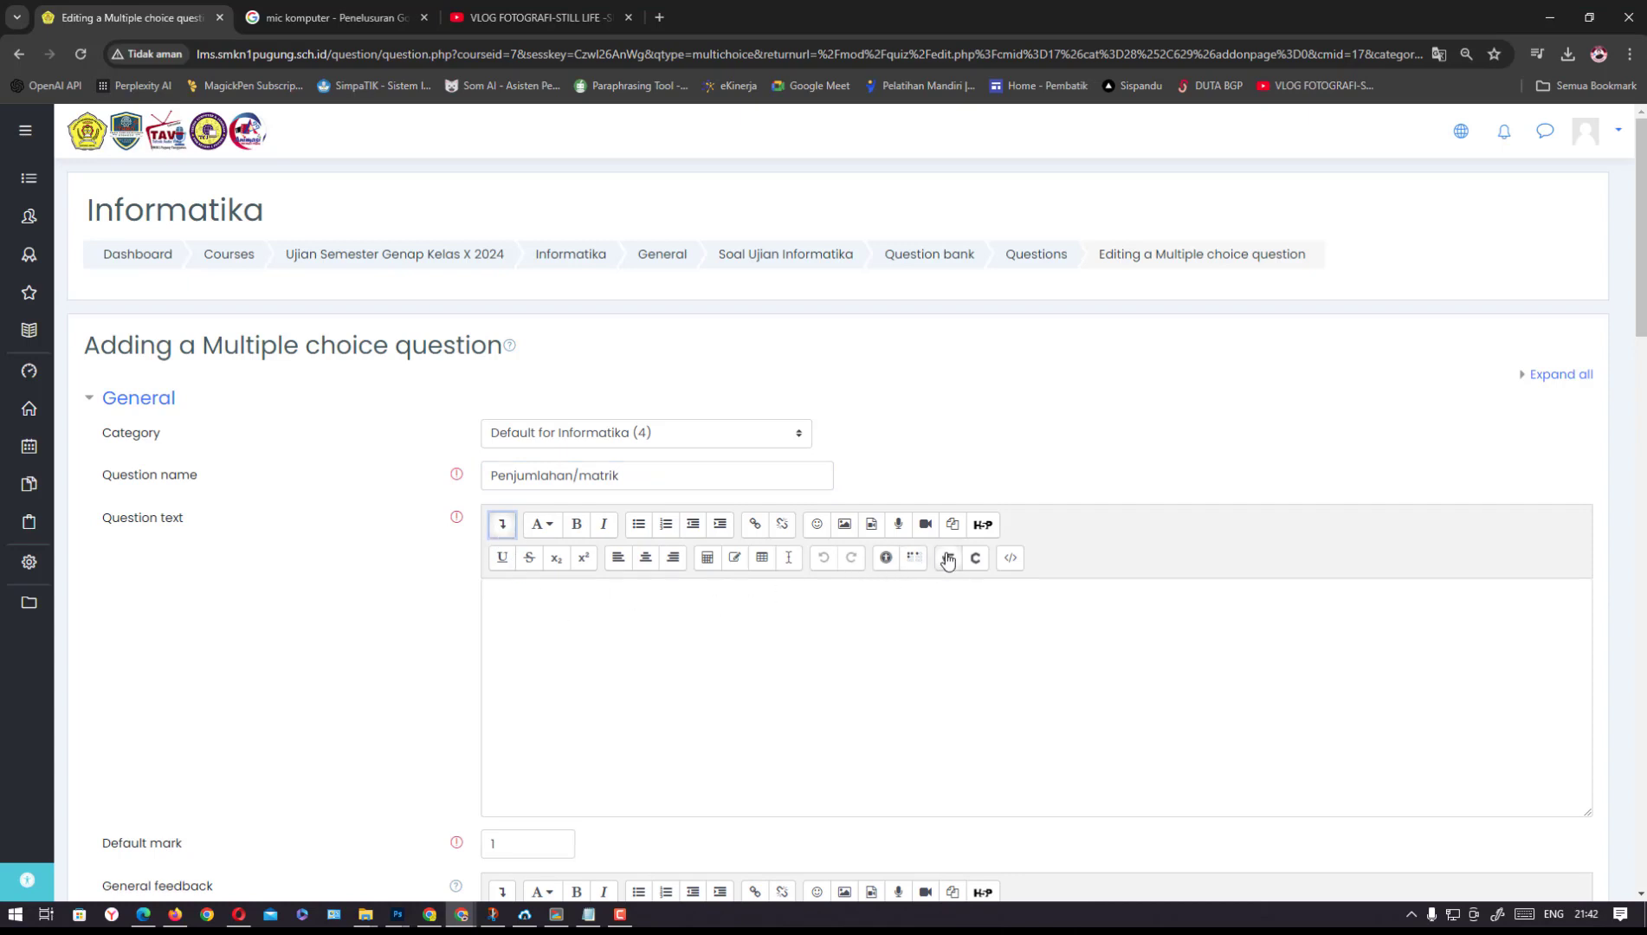
pyautogui.click(499, 524)
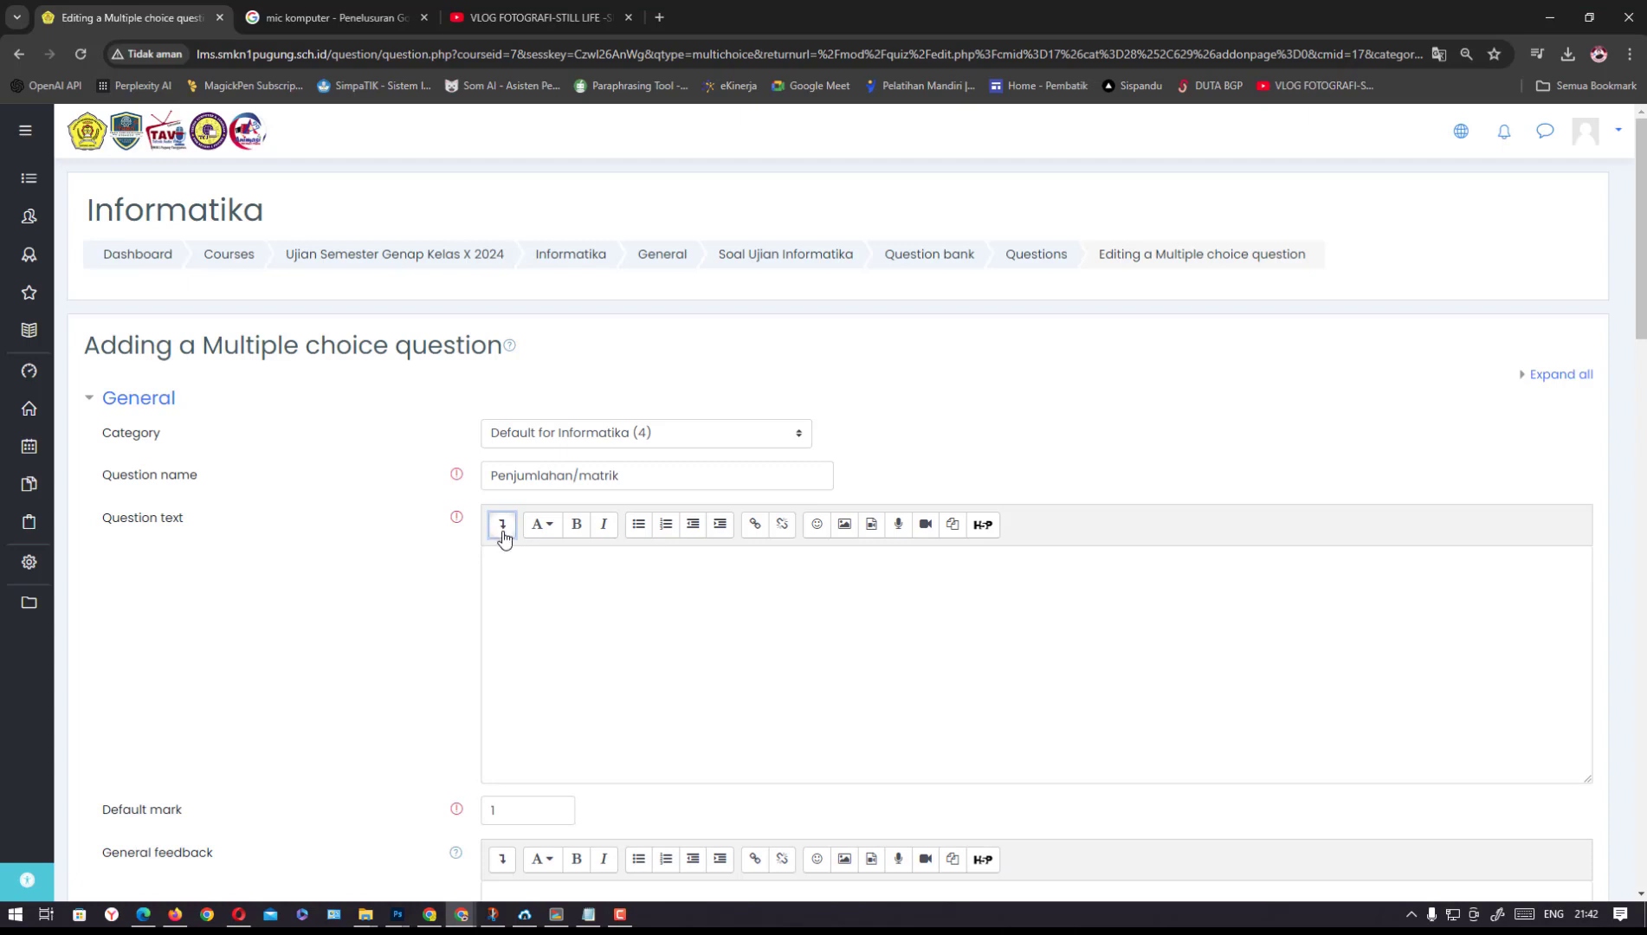
pyautogui.click(501, 526)
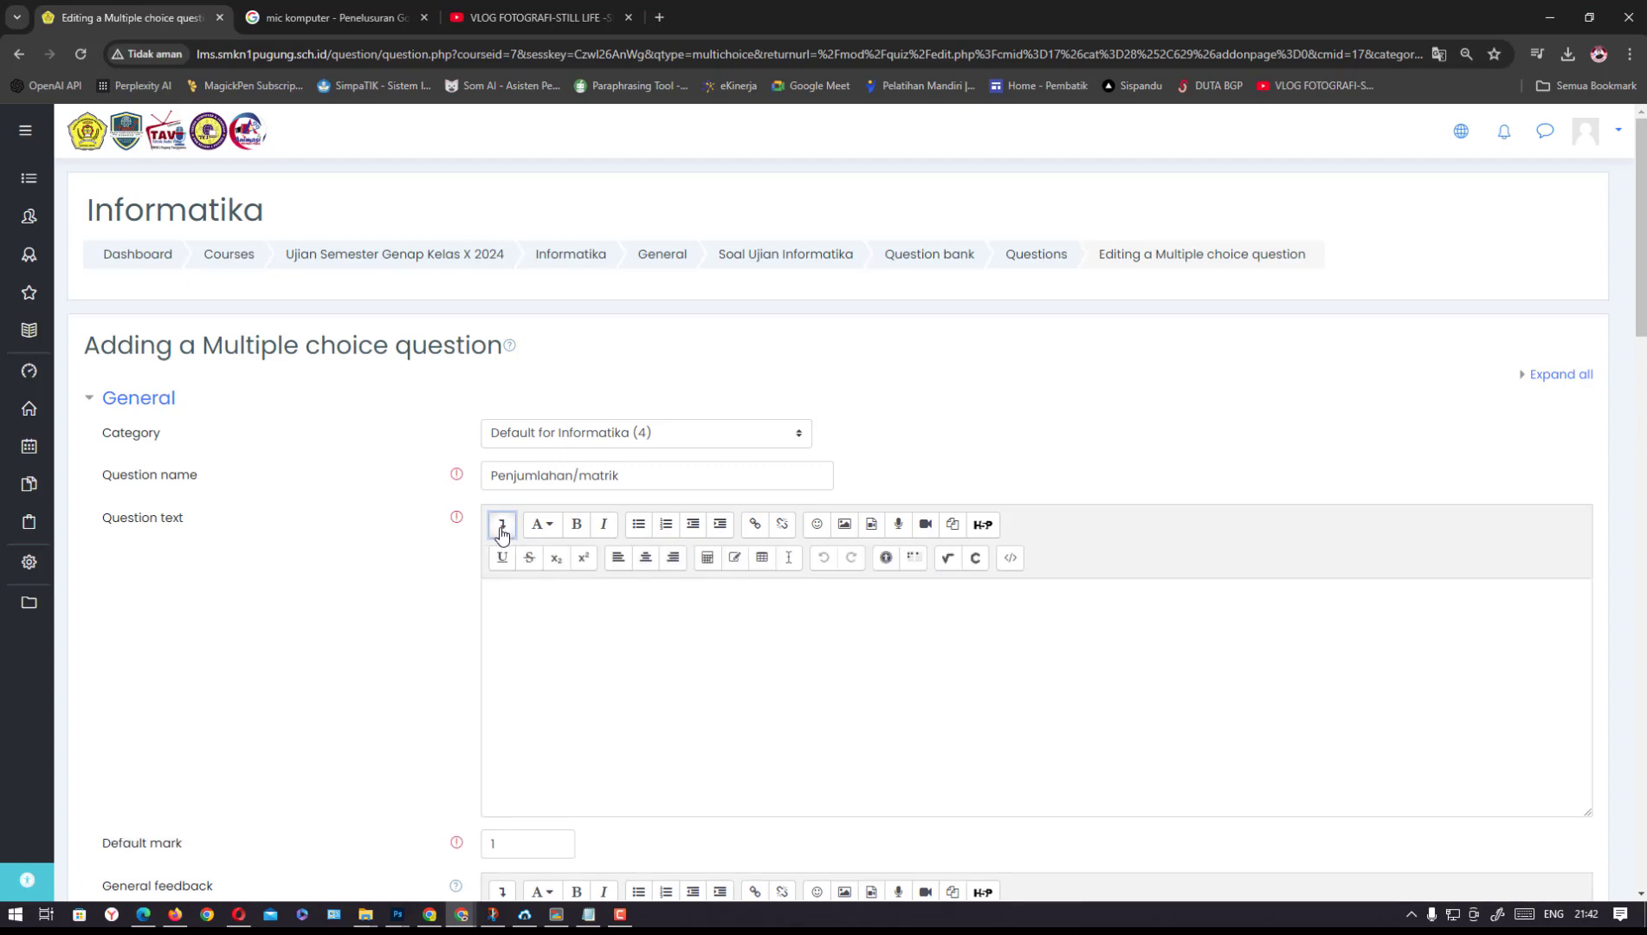
pyautogui.click(949, 562)
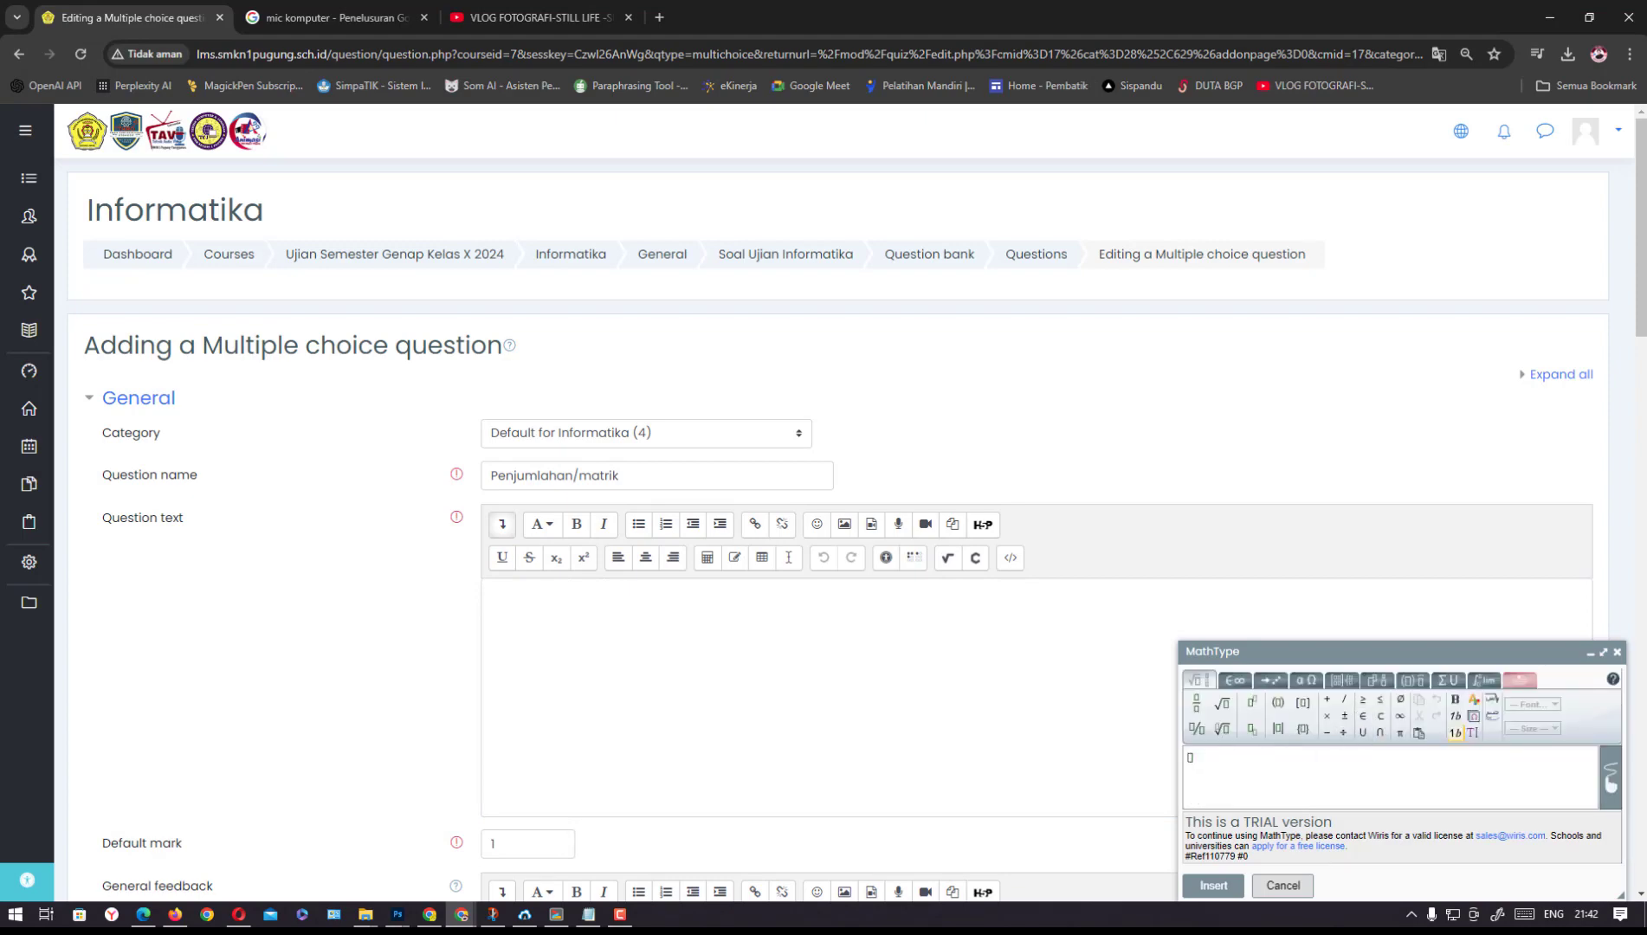
pyautogui.press('F9')
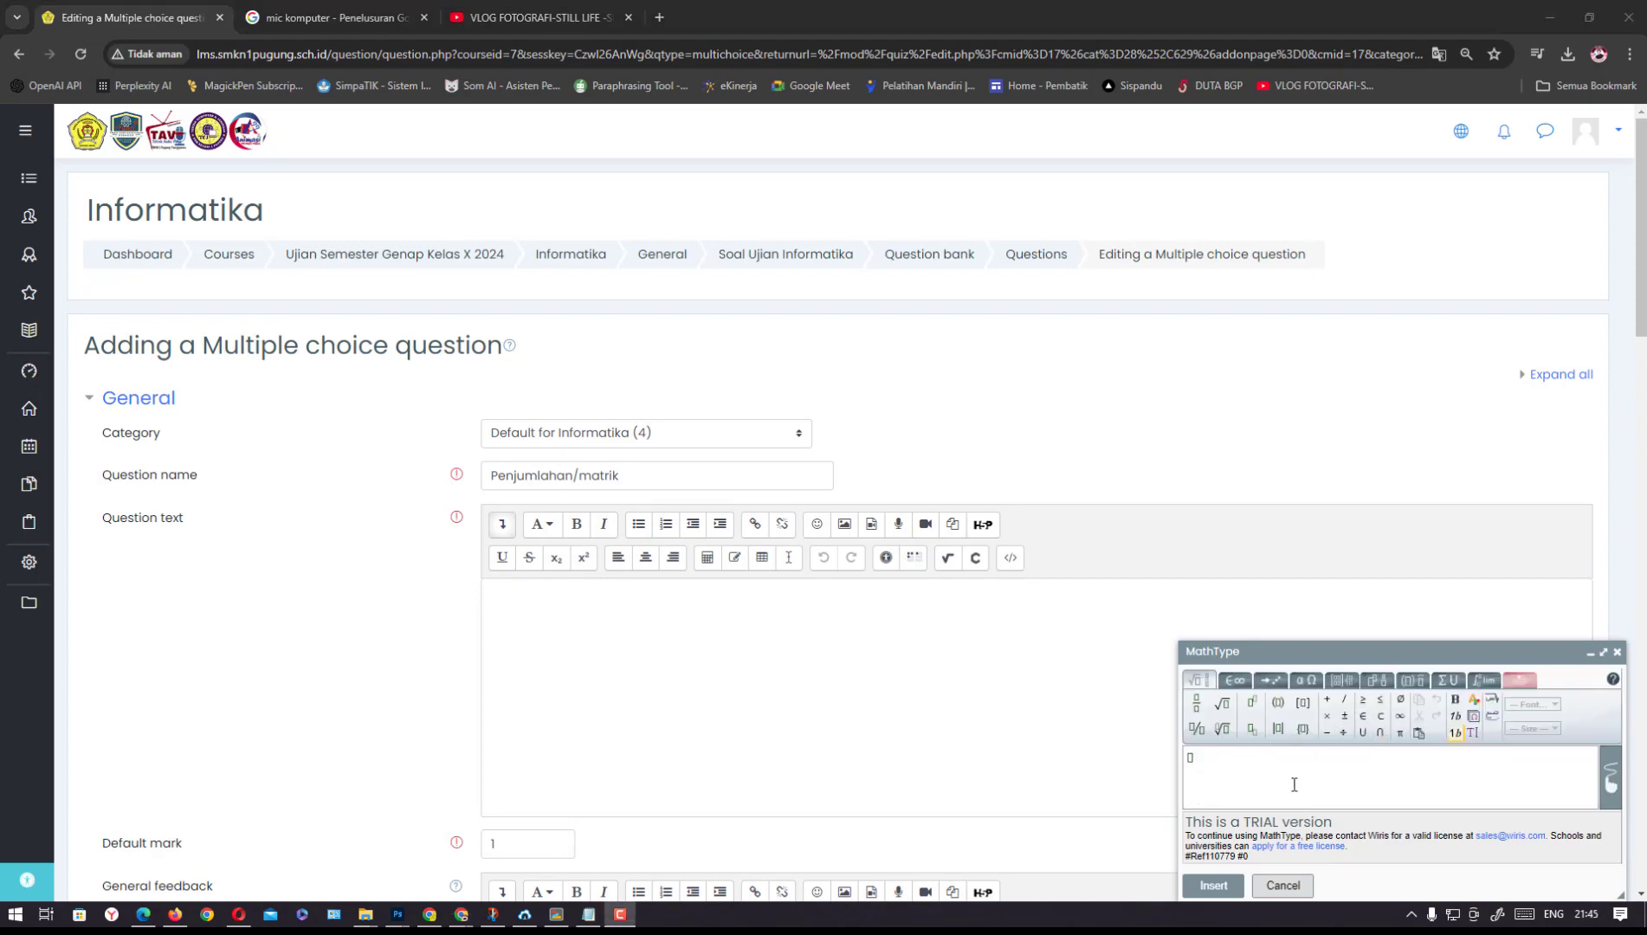
pyautogui.moveTo(1372, 651); pyautogui.dragTo(1377, 649)
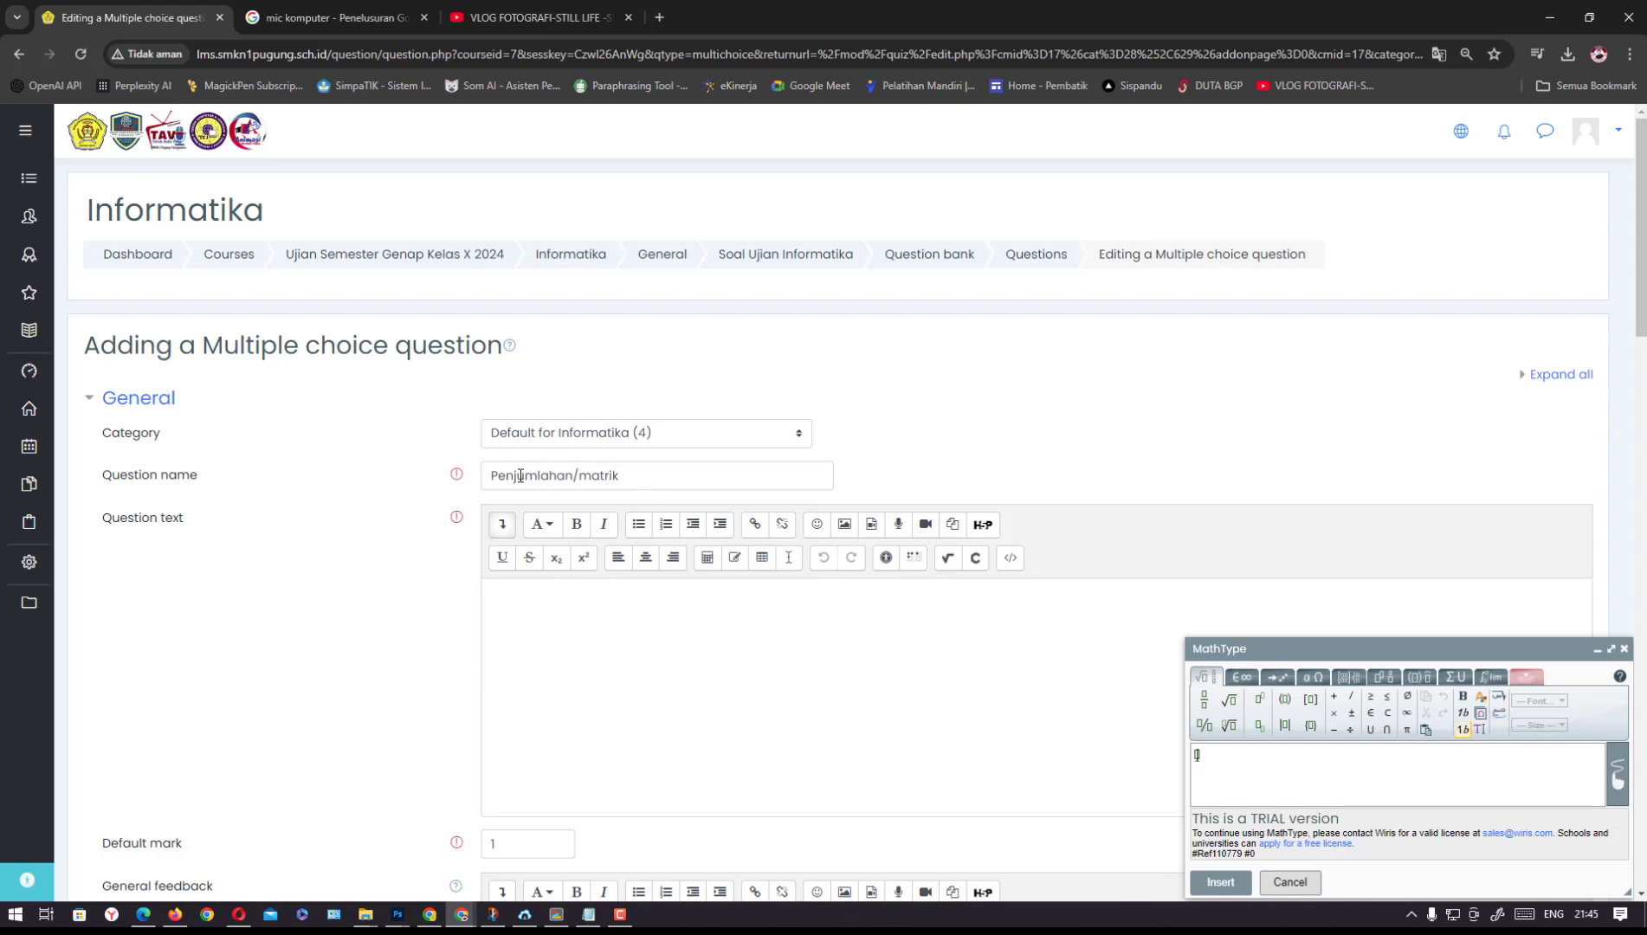
pyautogui.click(629, 473)
pyautogui.write('/matematika')
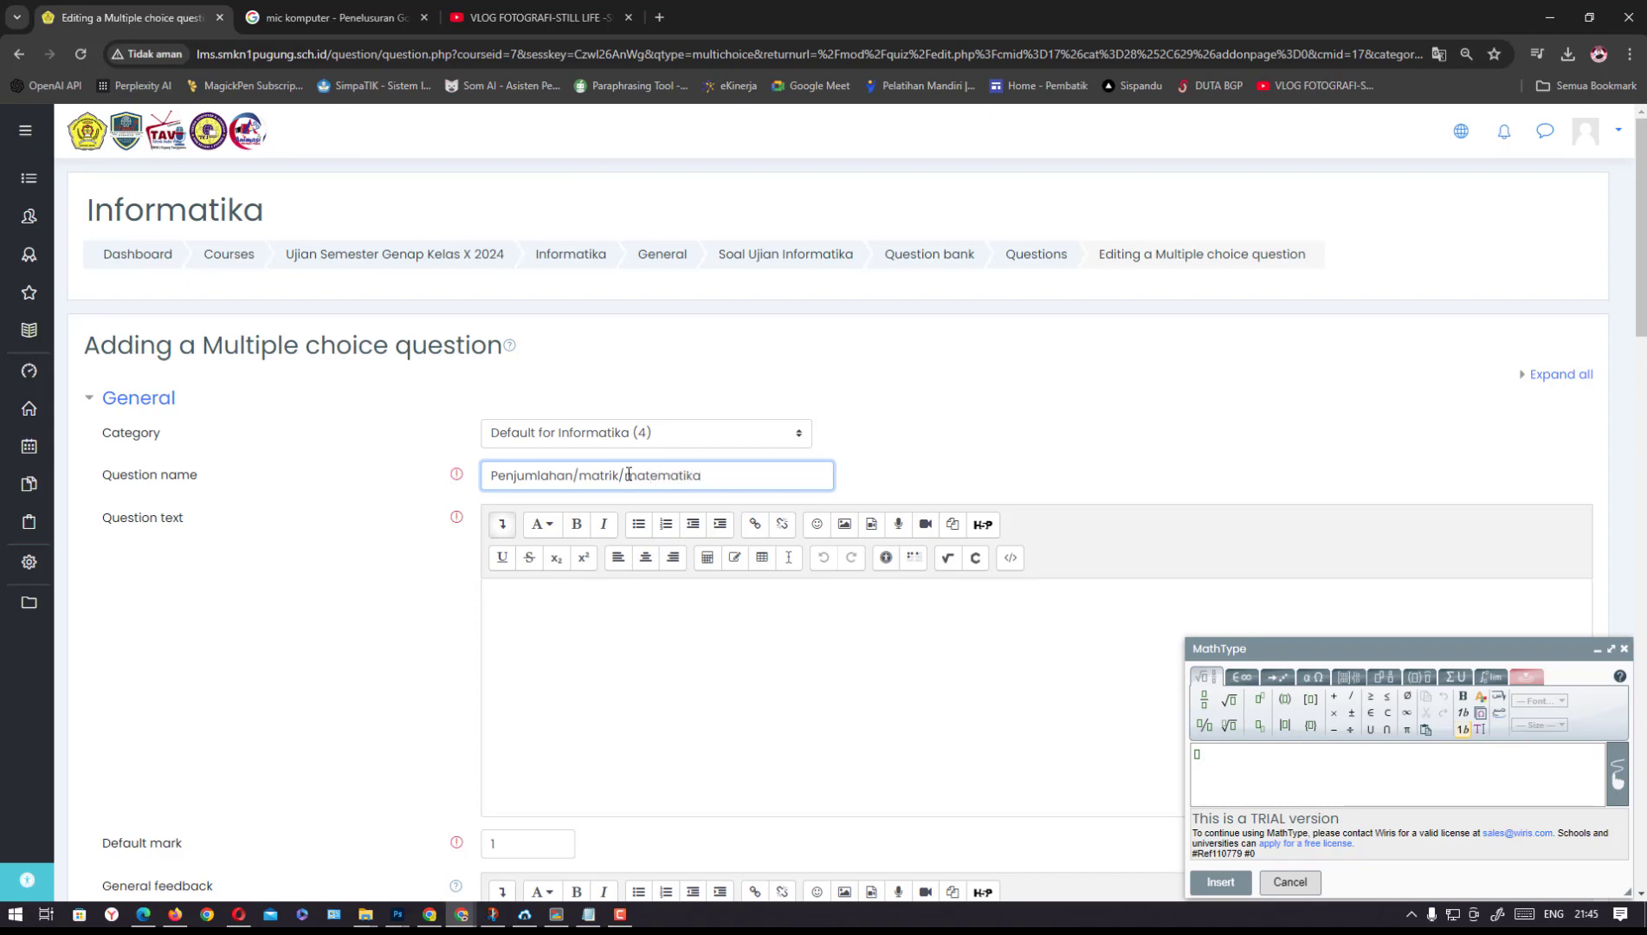
# Build the equation √(1/2) + √(3/4) = in MathType and insert it into the question text
pyautogui.click(1231, 705)
pyautogui.click(1204, 706)
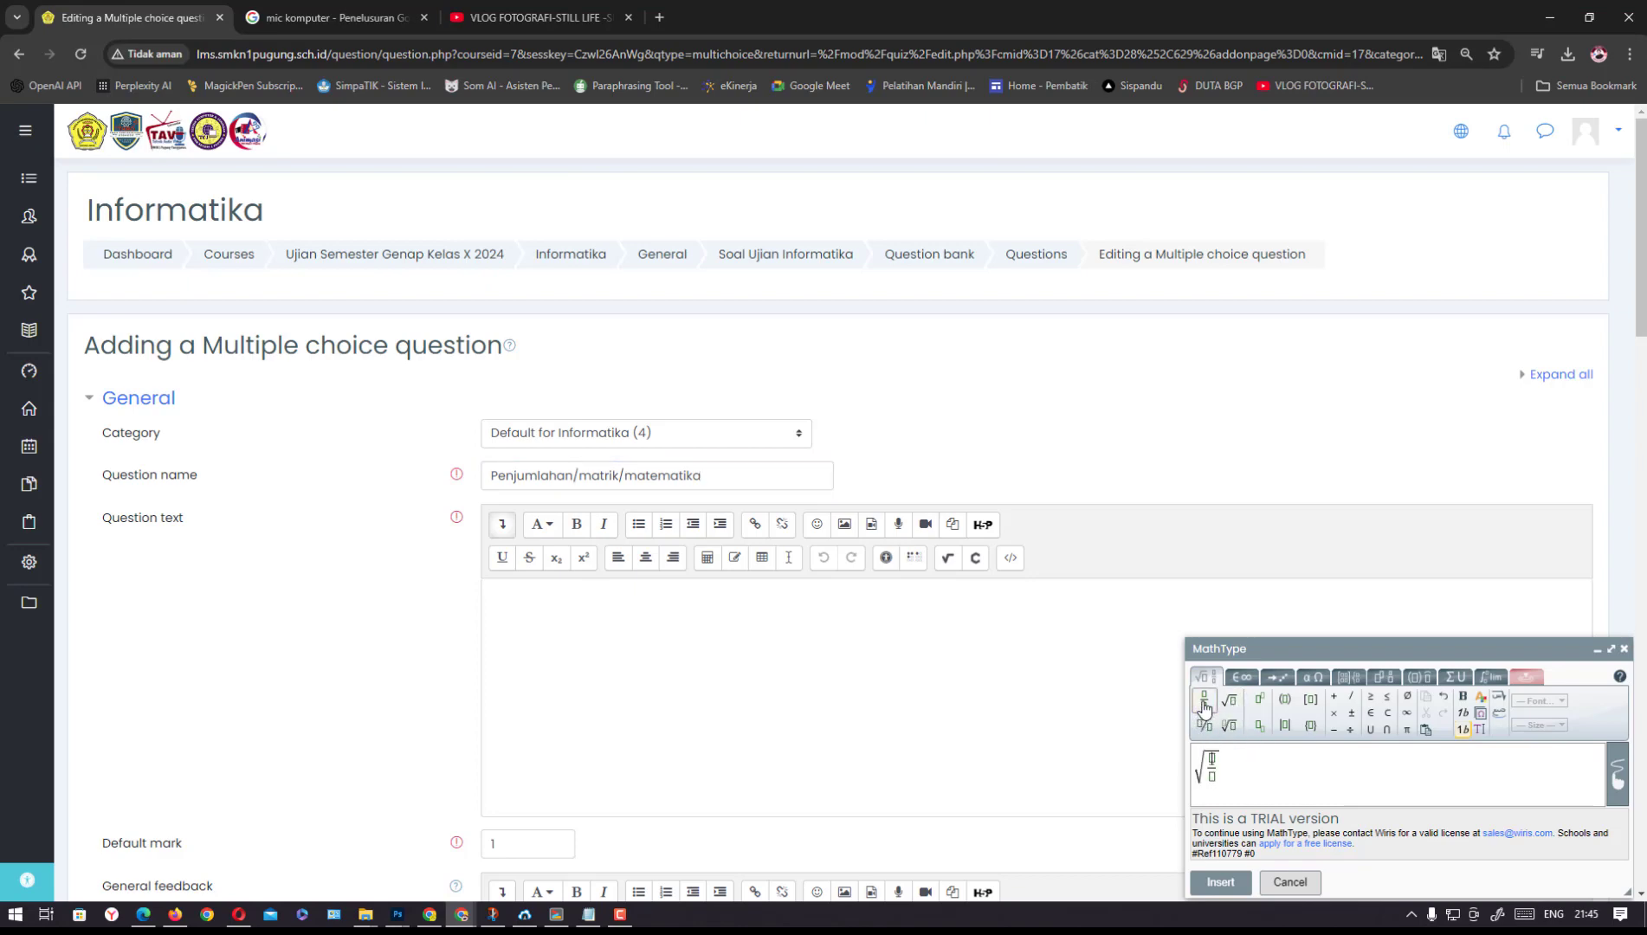
pyautogui.write('1/2)')
pyautogui.click(1339, 703)
pyautogui.click(1229, 703)
pyautogui.click(1205, 703)
pyautogui.write('3/')
pyautogui.press('Down')
pyautogui.write('4')
pyautogui.click(1293, 761)
pyautogui.write('=')
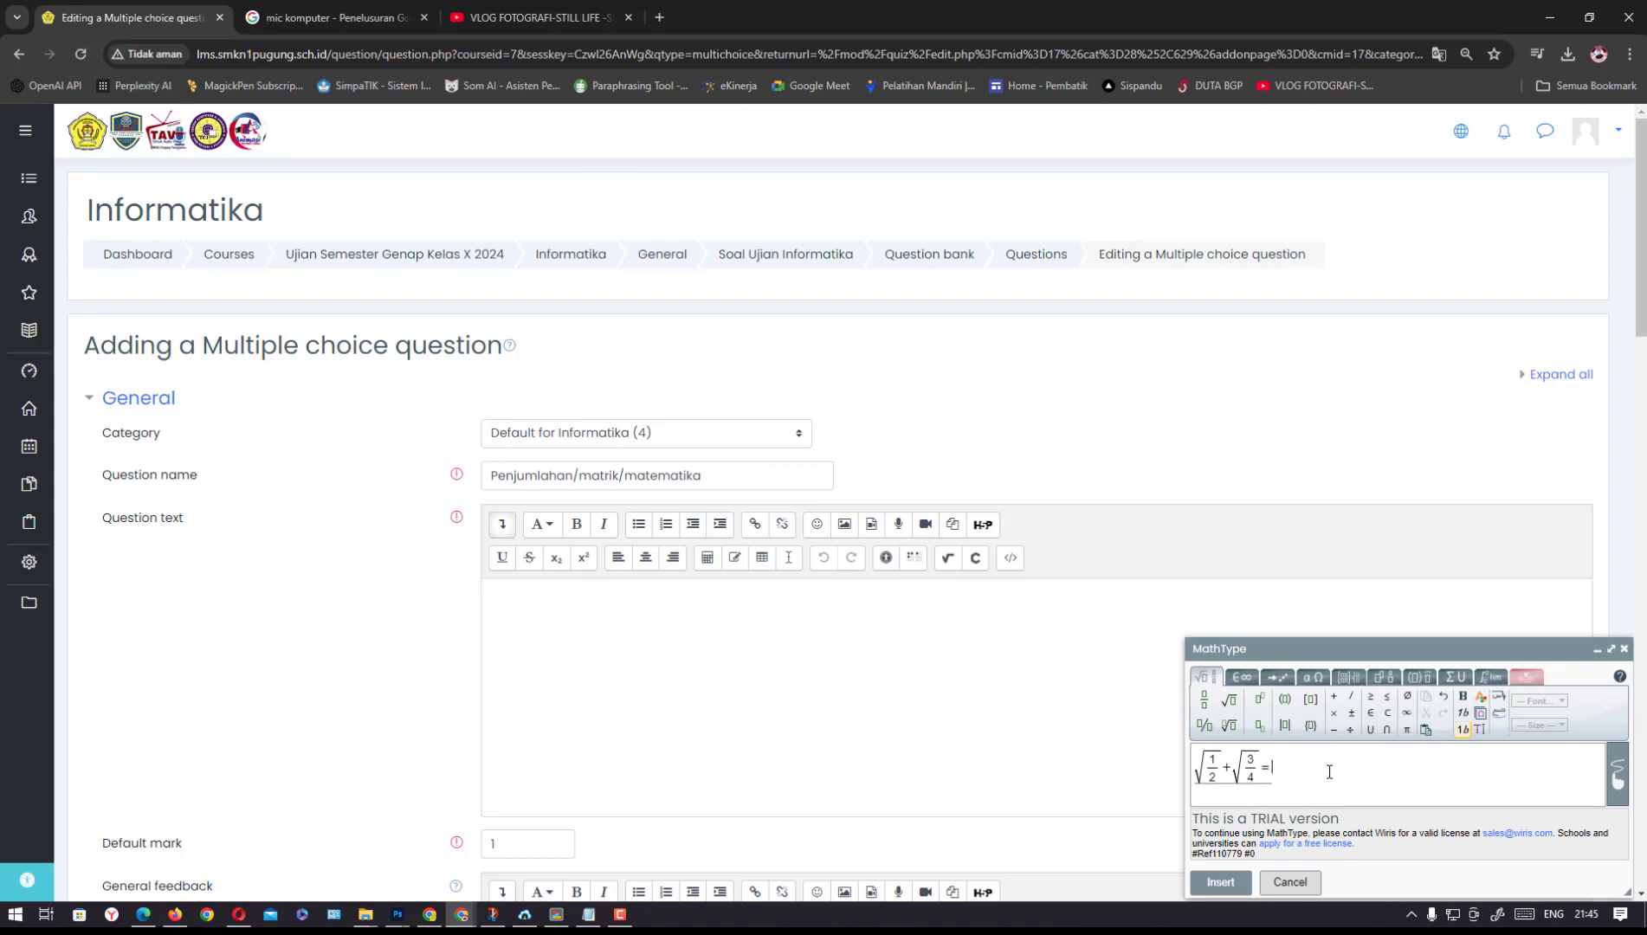
pyautogui.click(1220, 883)
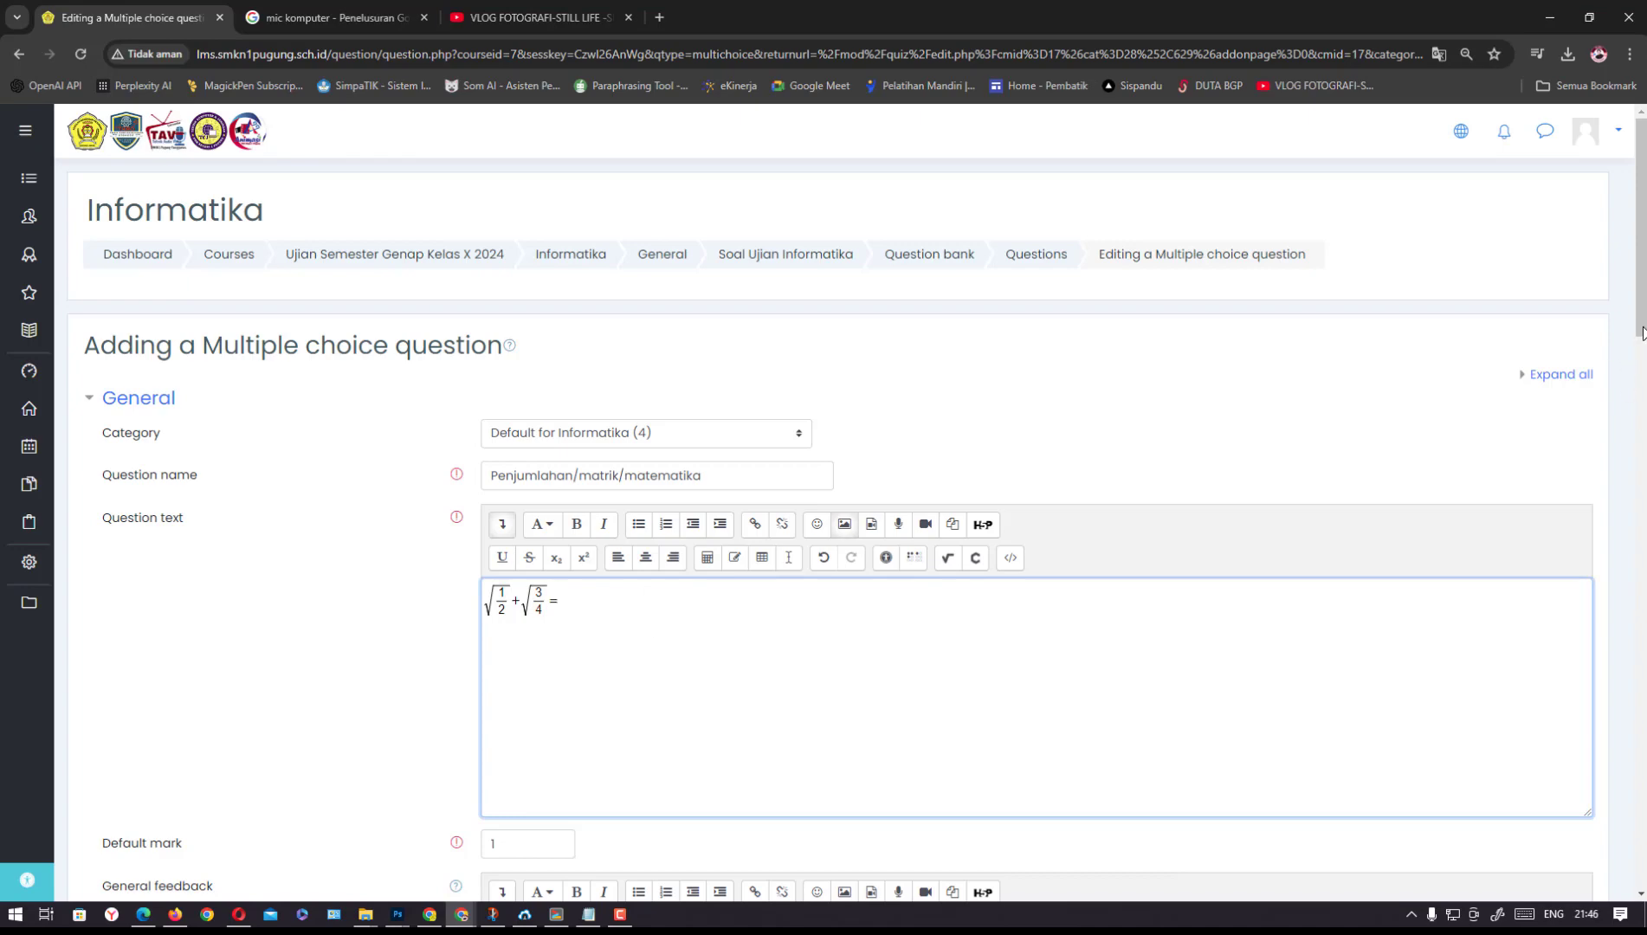
# Start another MathType formula for the question text with a square-bracket matrix of 4 rows and 2 columns
pyautogui.scroll(-4, 494, 764)
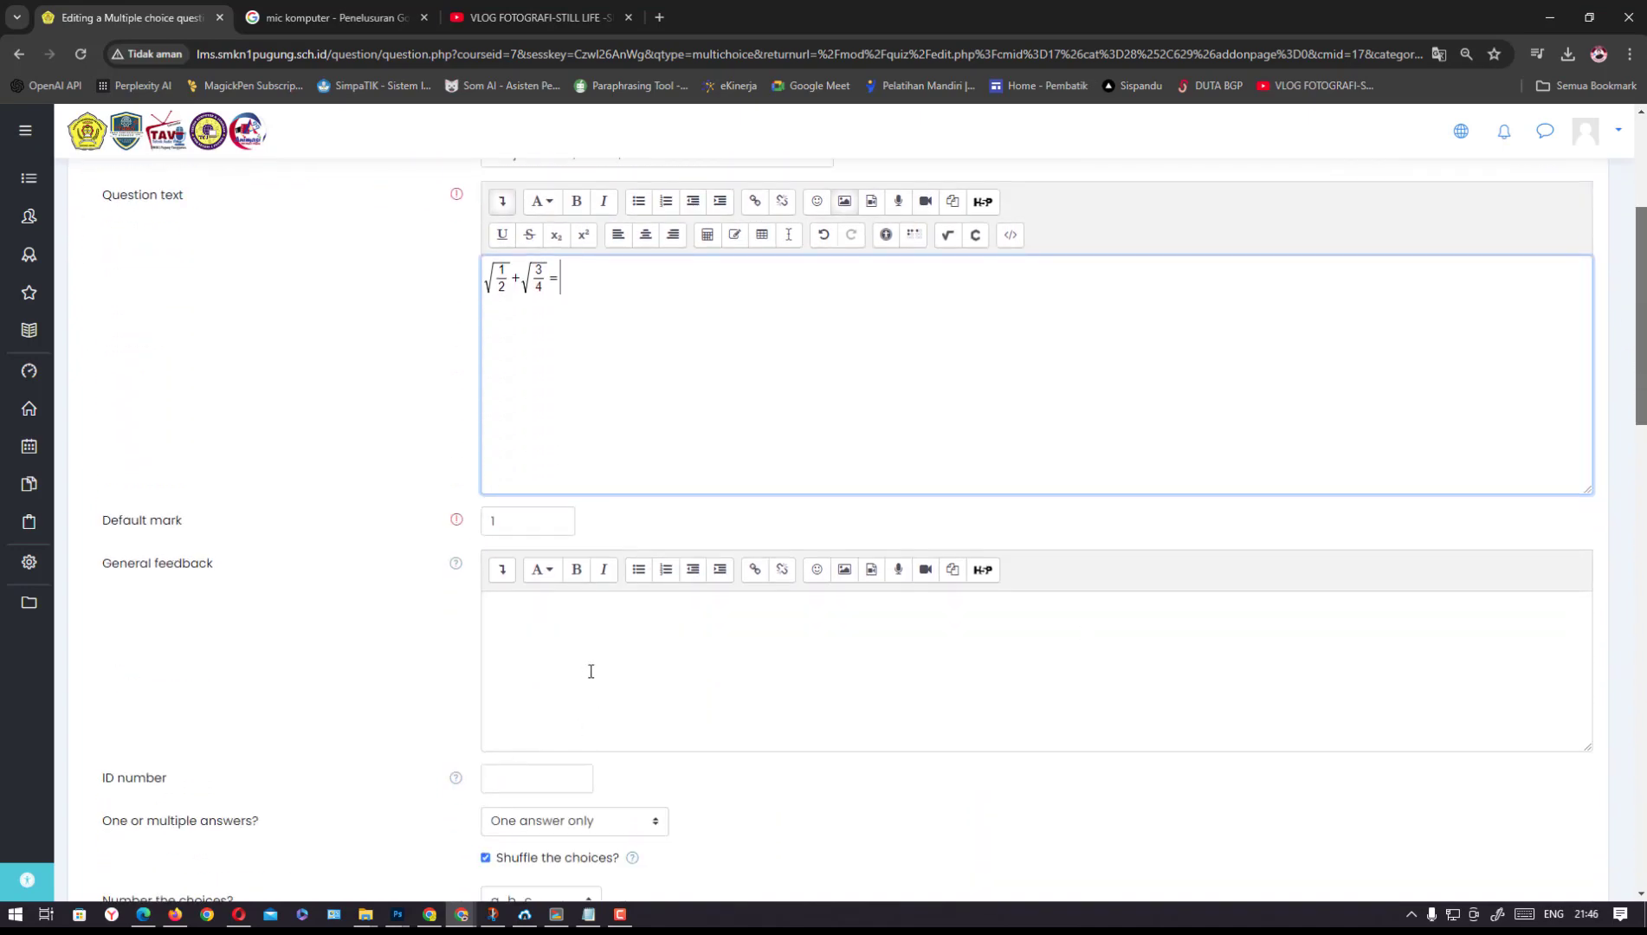
pyautogui.moveTo(1642, 420); pyautogui.dragTo(1641, 318)
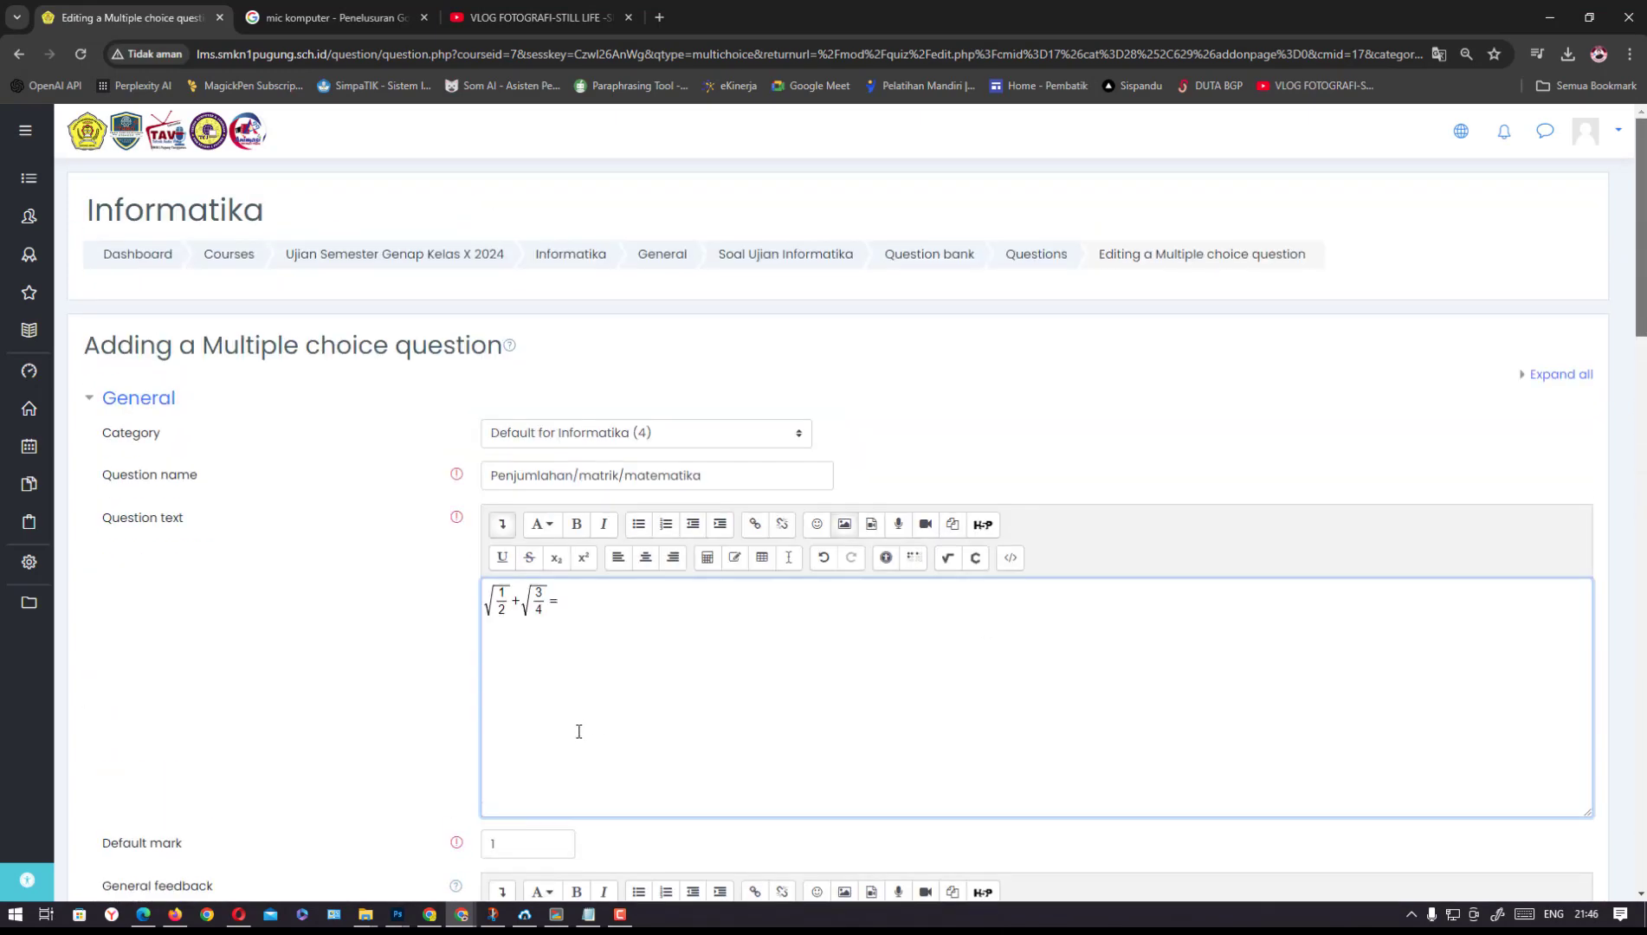
pyautogui.click(949, 560)
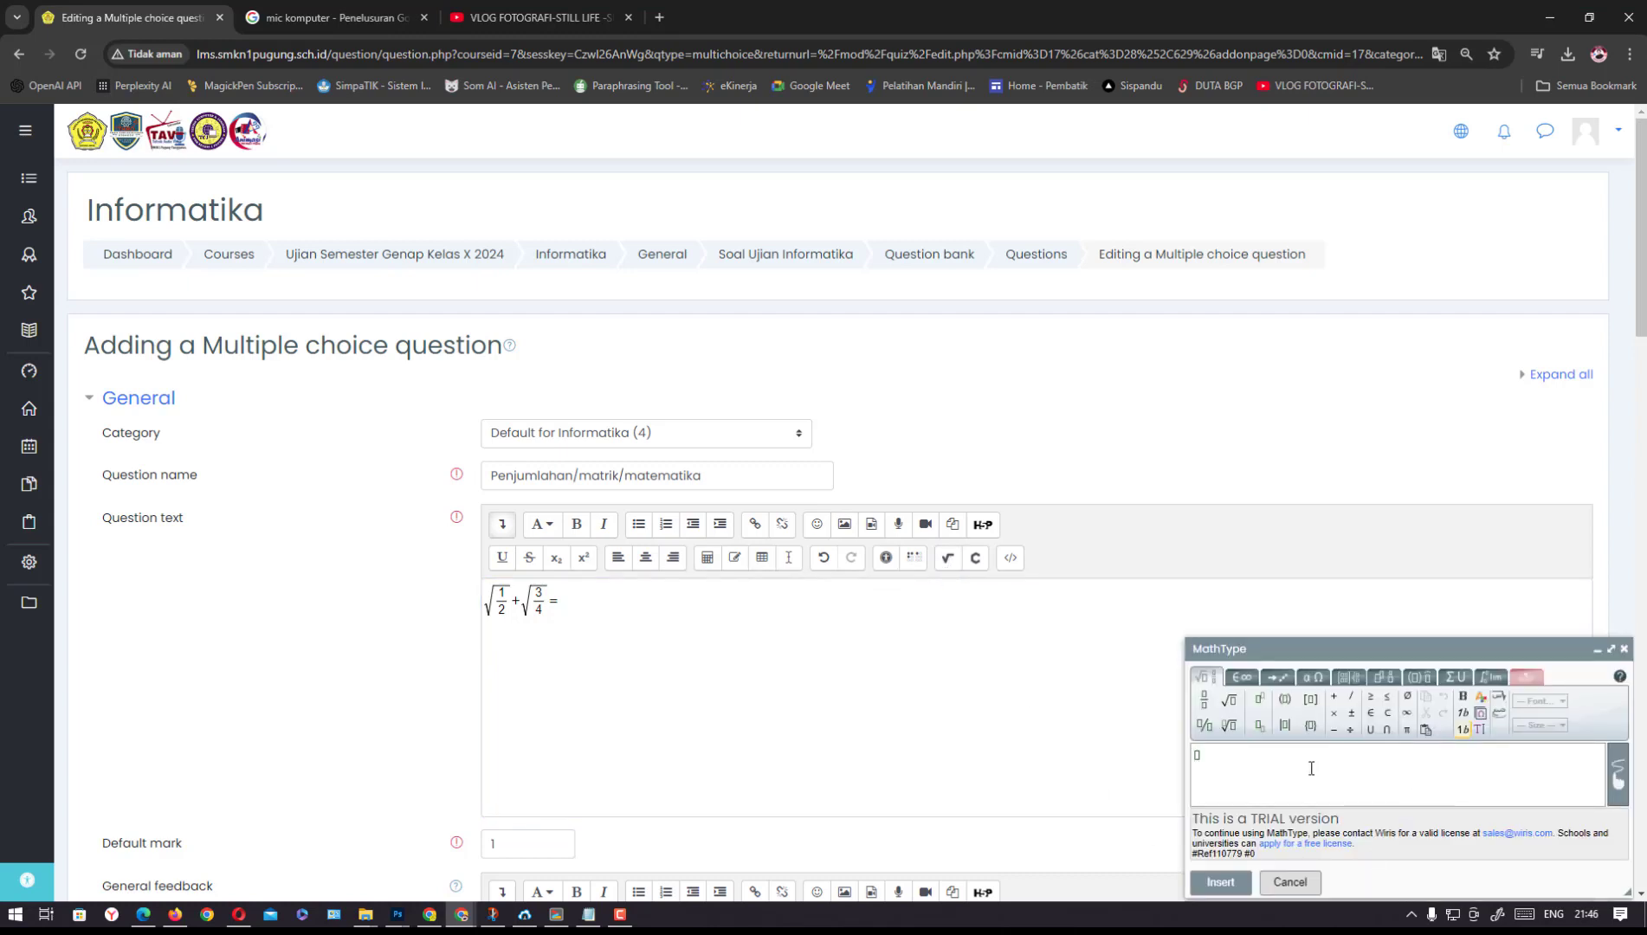
pyautogui.click(1255, 680)
pyautogui.click(1278, 682)
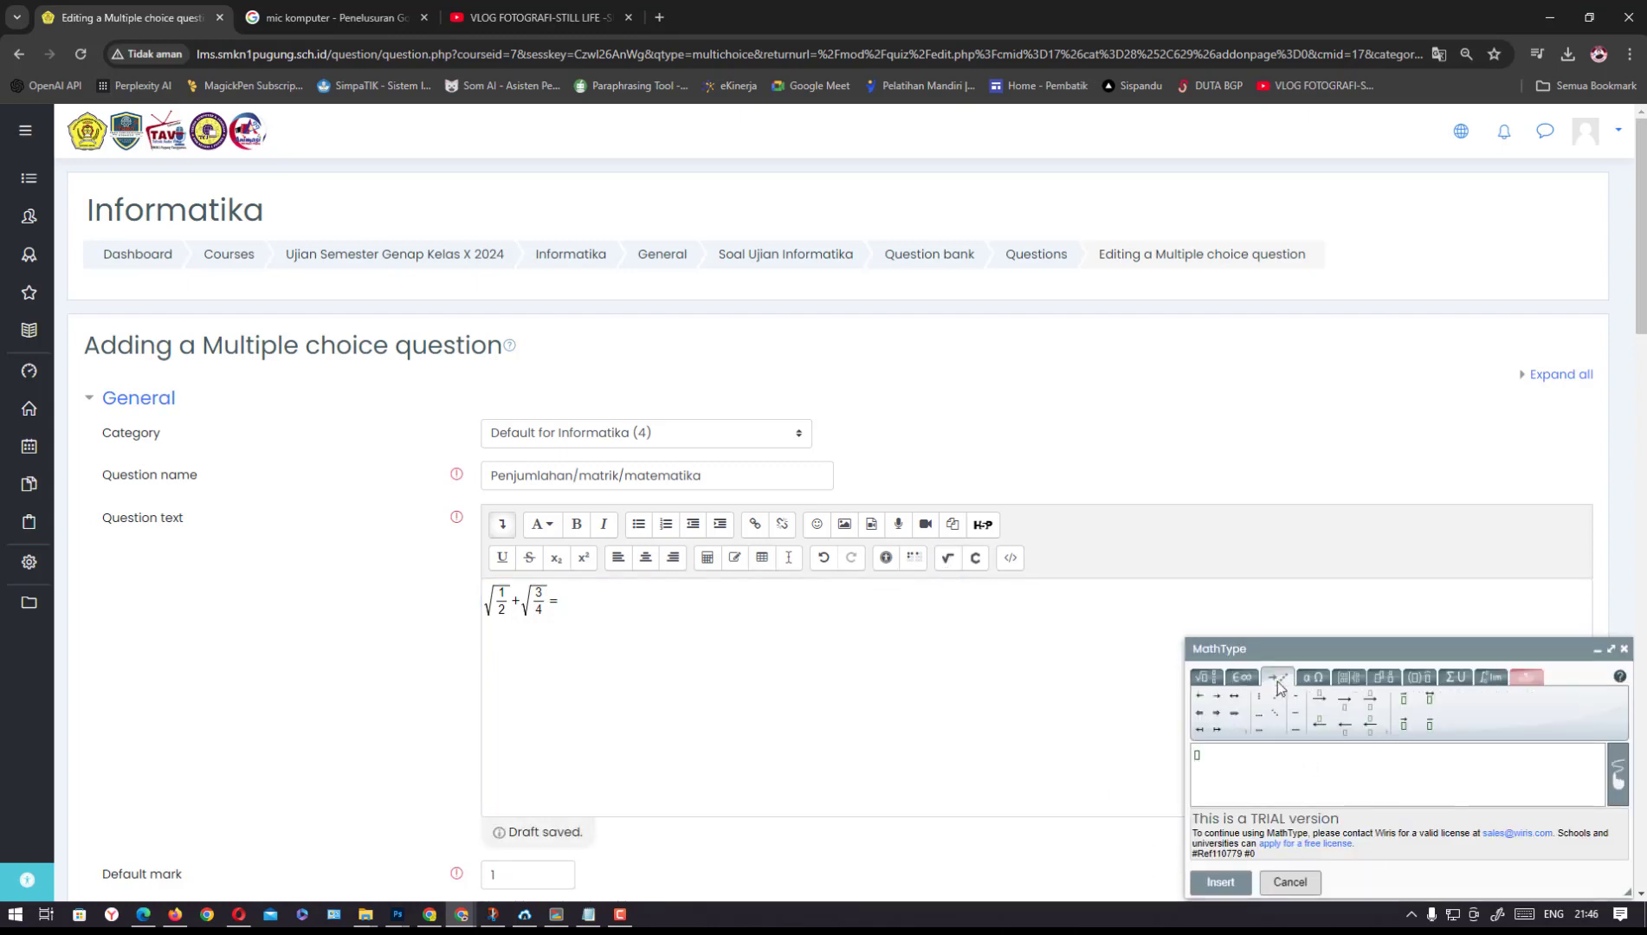
pyautogui.click(1314, 682)
pyautogui.click(1343, 683)
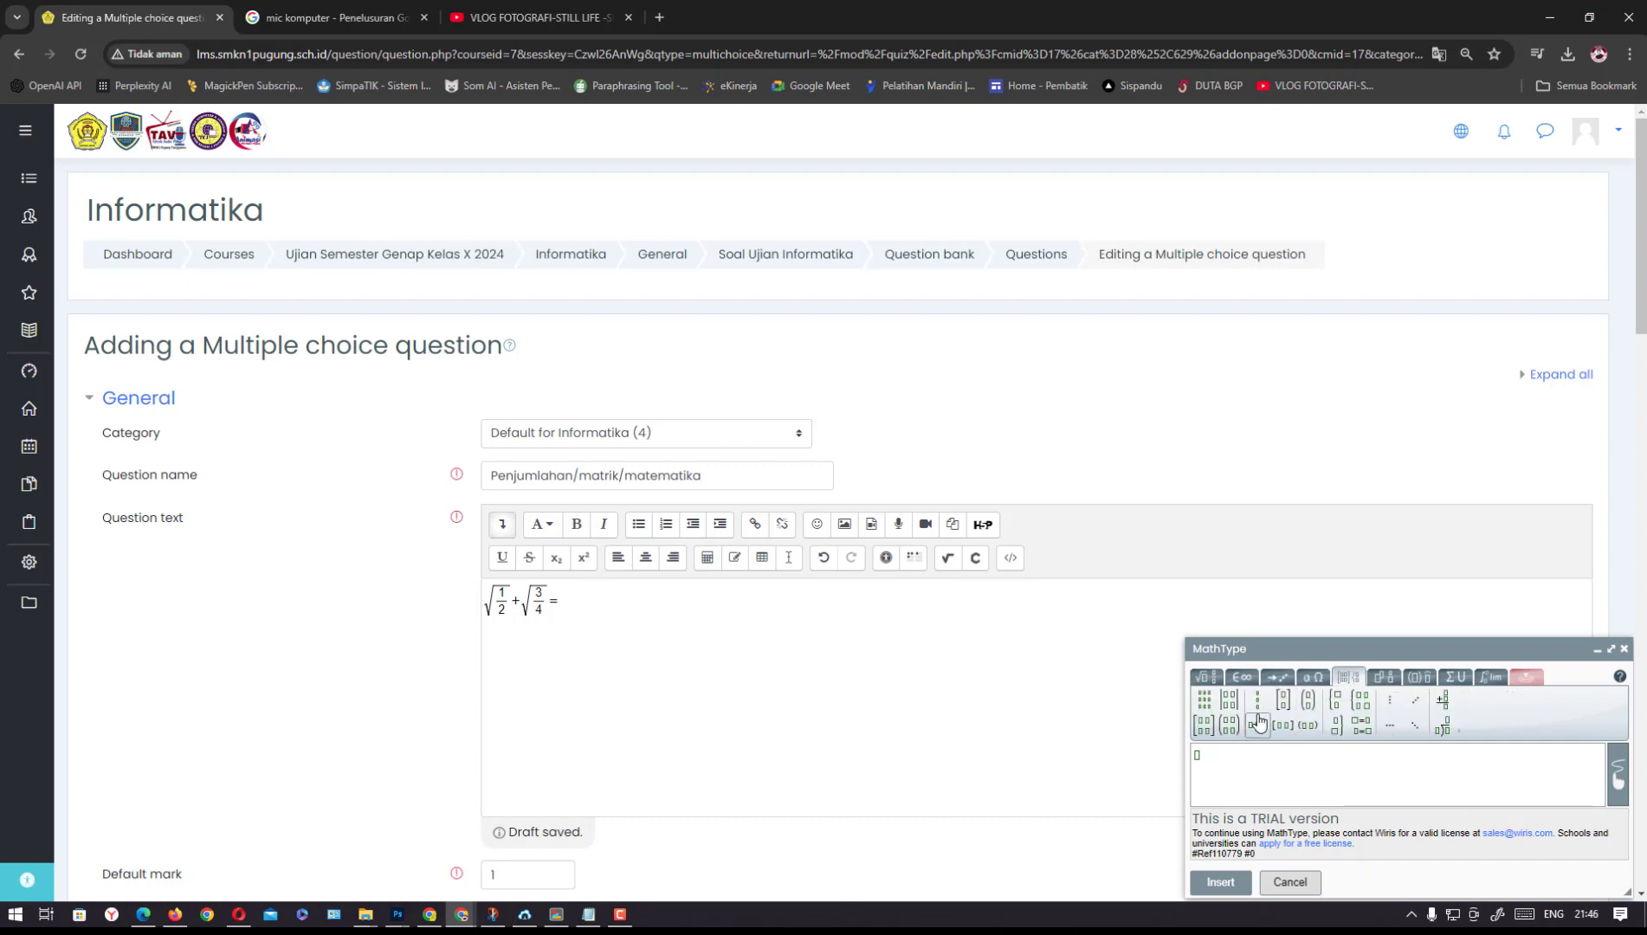
pyautogui.click(1209, 733)
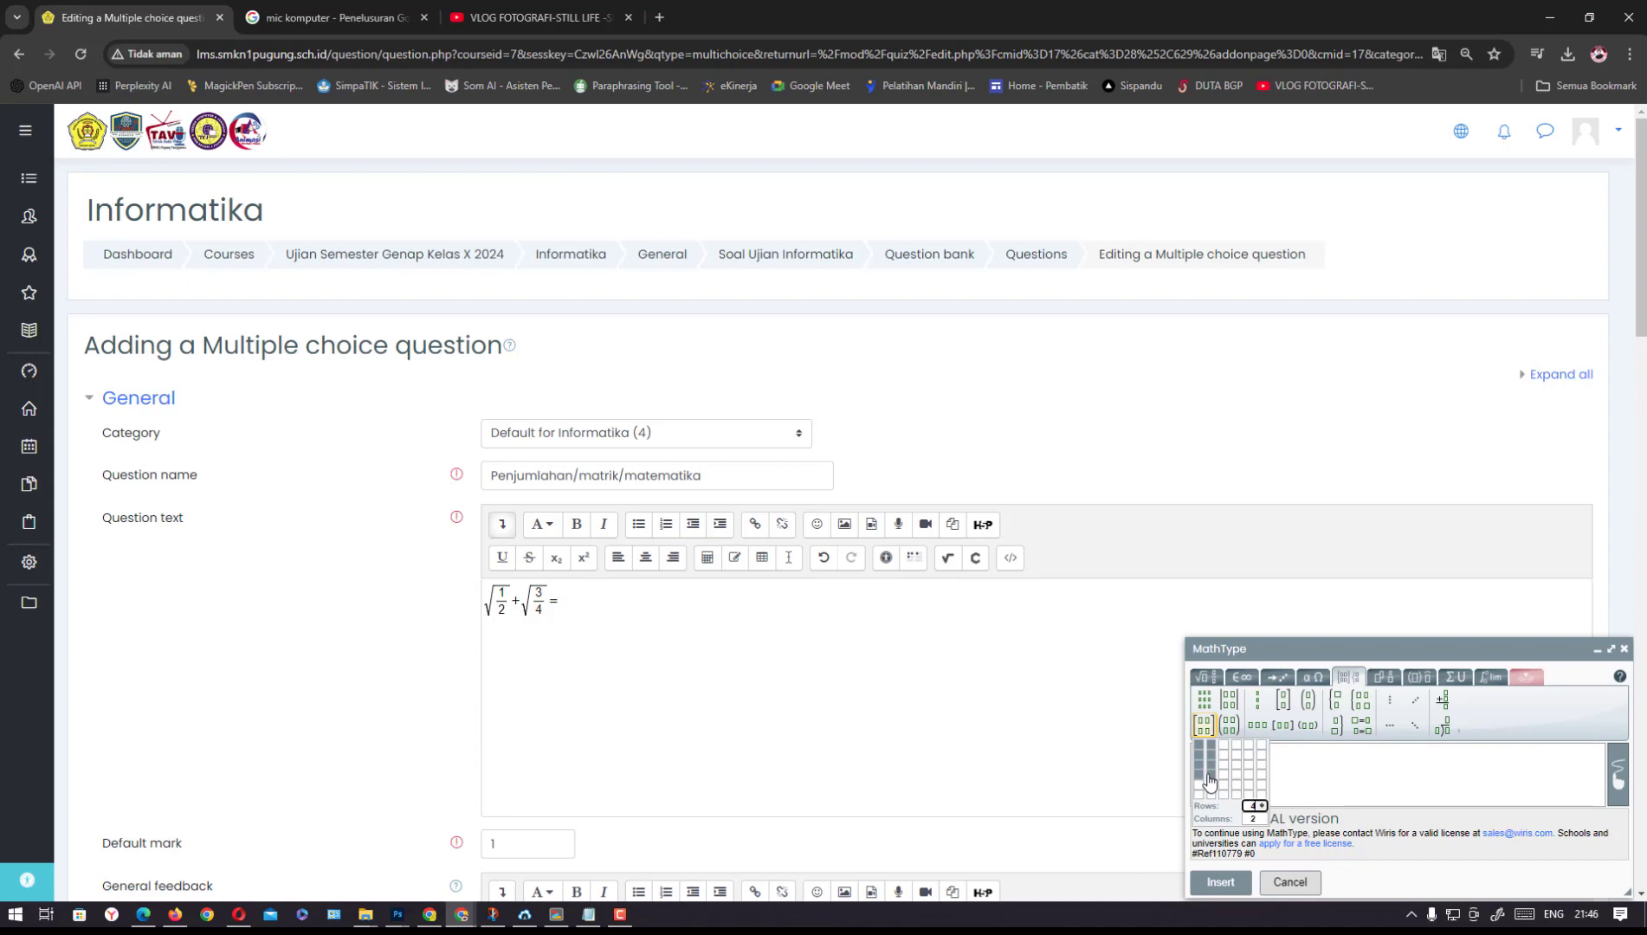
pyautogui.click(1210, 781)
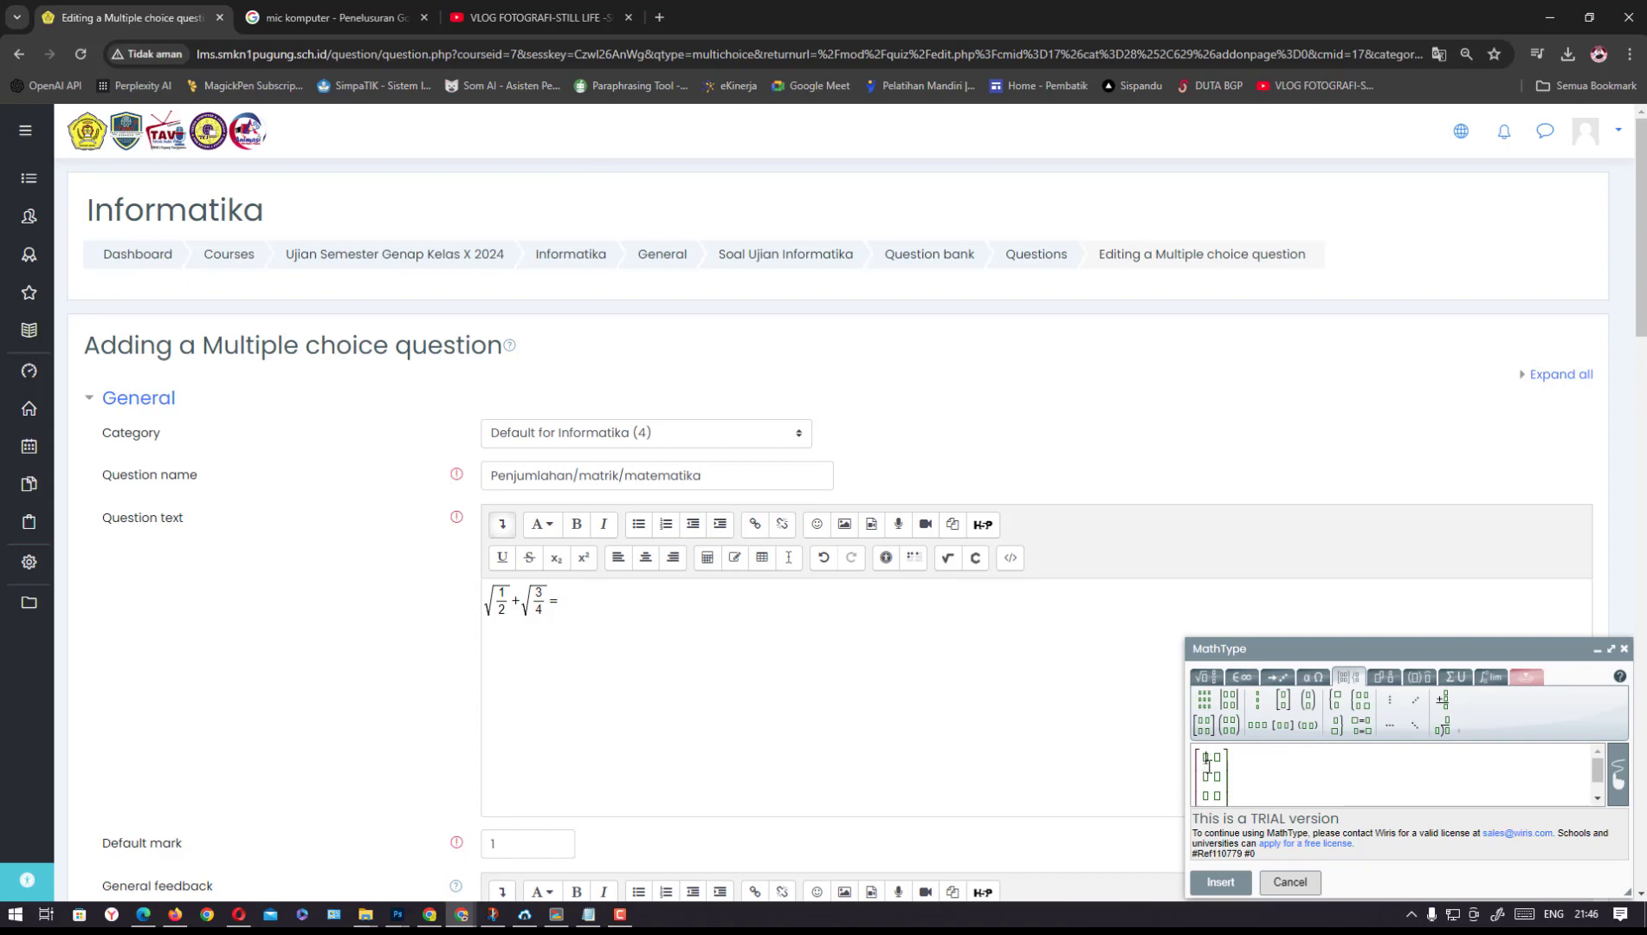
# Fill the matrix rows with 2 1, 6 5, 3 4 and 2 7, and insert it into the question text
pyautogui.write('2')
pyautogui.click(1220, 758)
pyautogui.write('1')
pyautogui.click(1207, 777)
pyautogui.write('6')
pyautogui.click(1219, 777)
pyautogui.write('5')
pyautogui.write('3')
pyautogui.write('4')
pyautogui.moveTo(1597, 770); pyautogui.dragTo(1597, 789)
pyautogui.click(1207, 790)
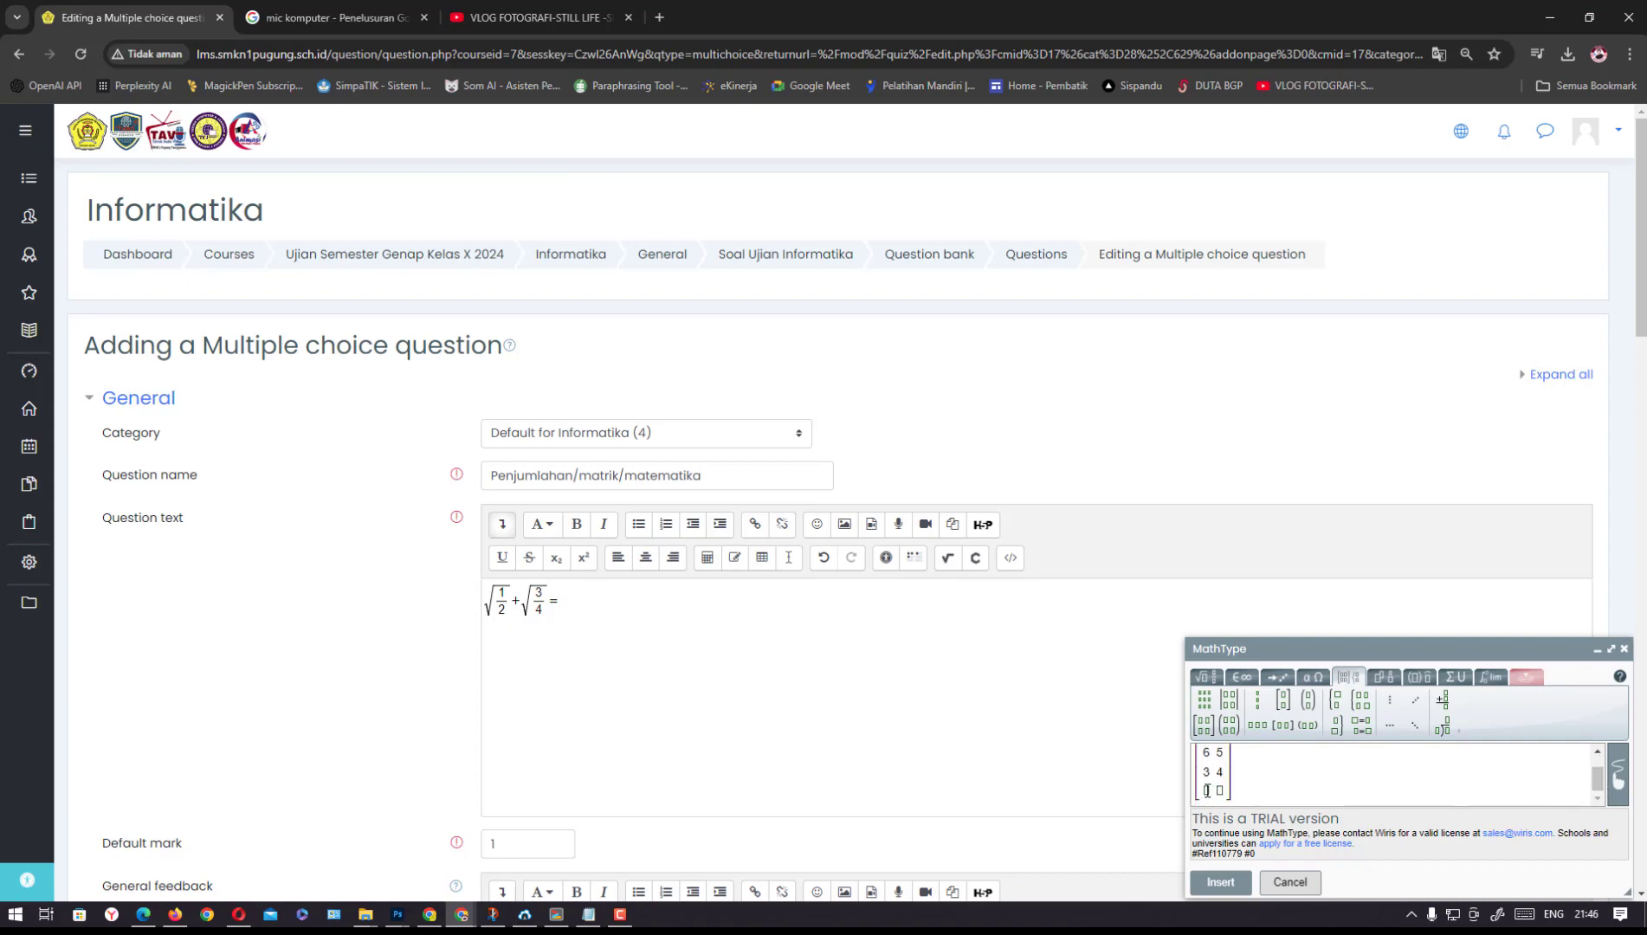
pyautogui.write('2 7')
pyautogui.click(1220, 881)
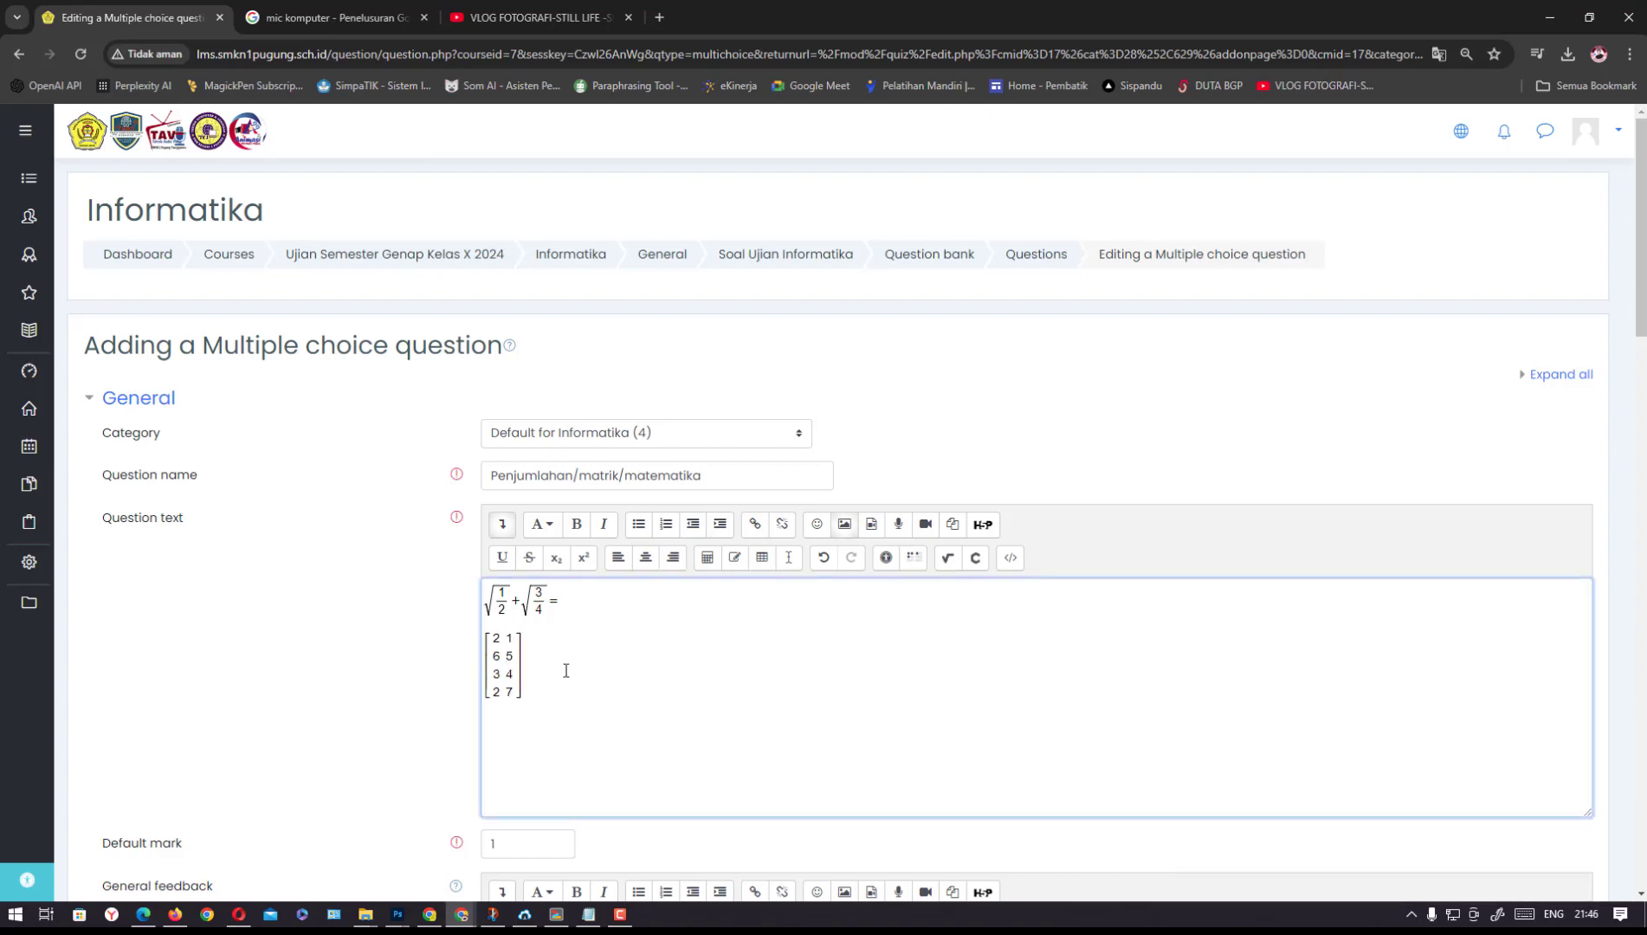
# Write 1/2 + 1/6 in MathType's handwritten mode and insert it below the matrix in the question text
pyautogui.press('Return')
pyautogui.click(948, 559)
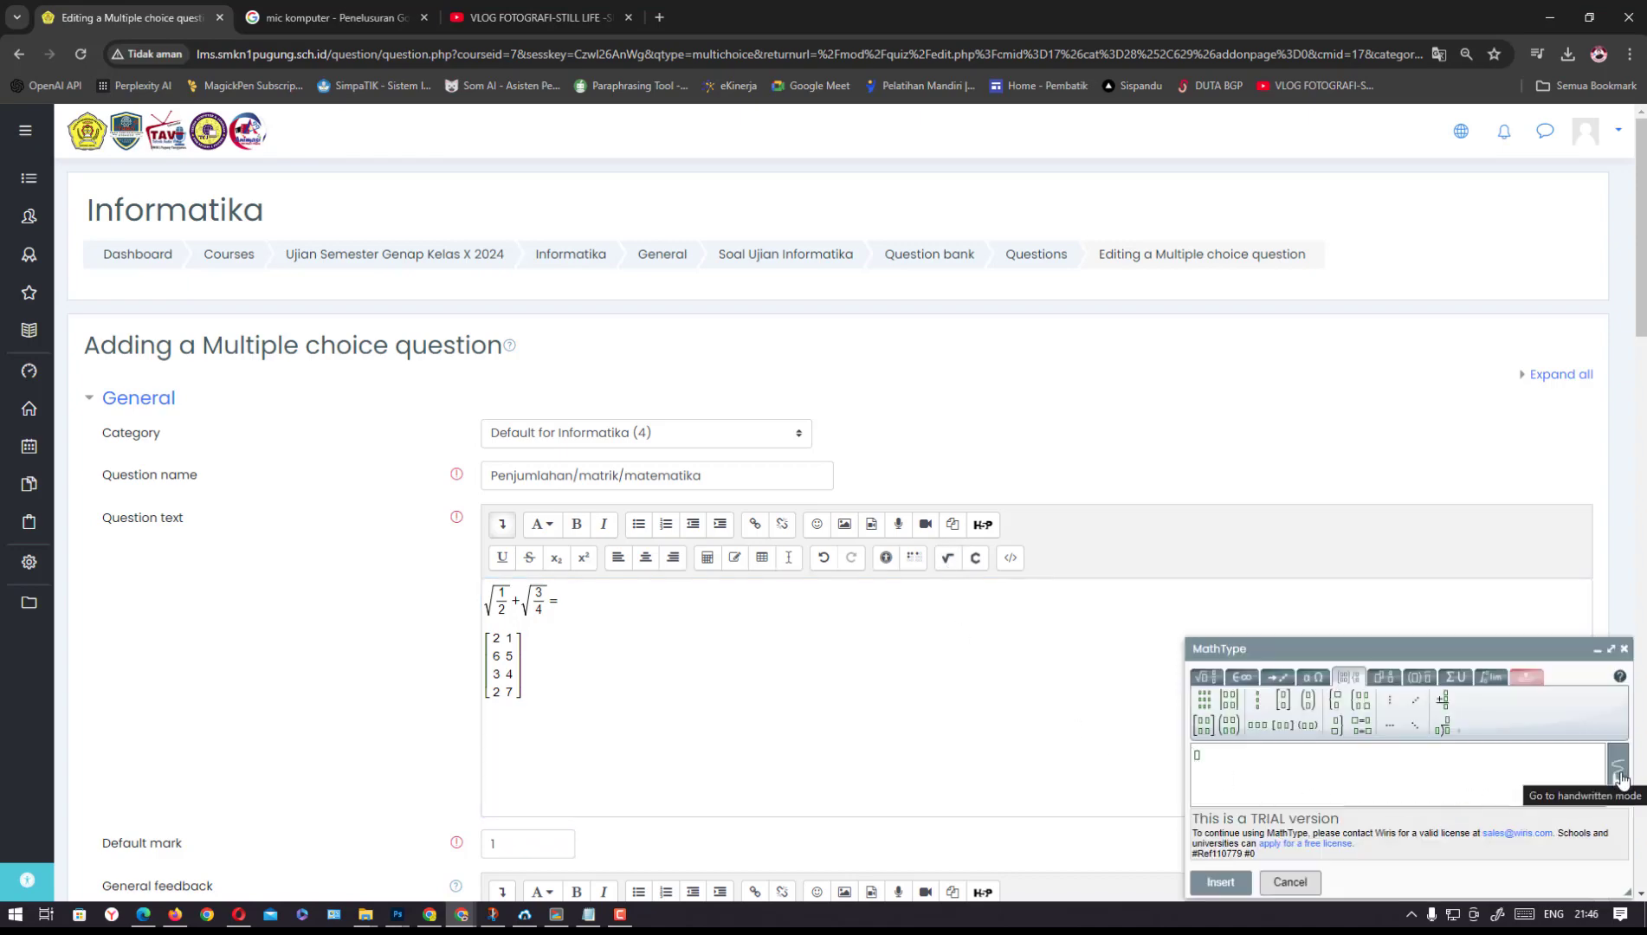
pyautogui.click(1619, 777)
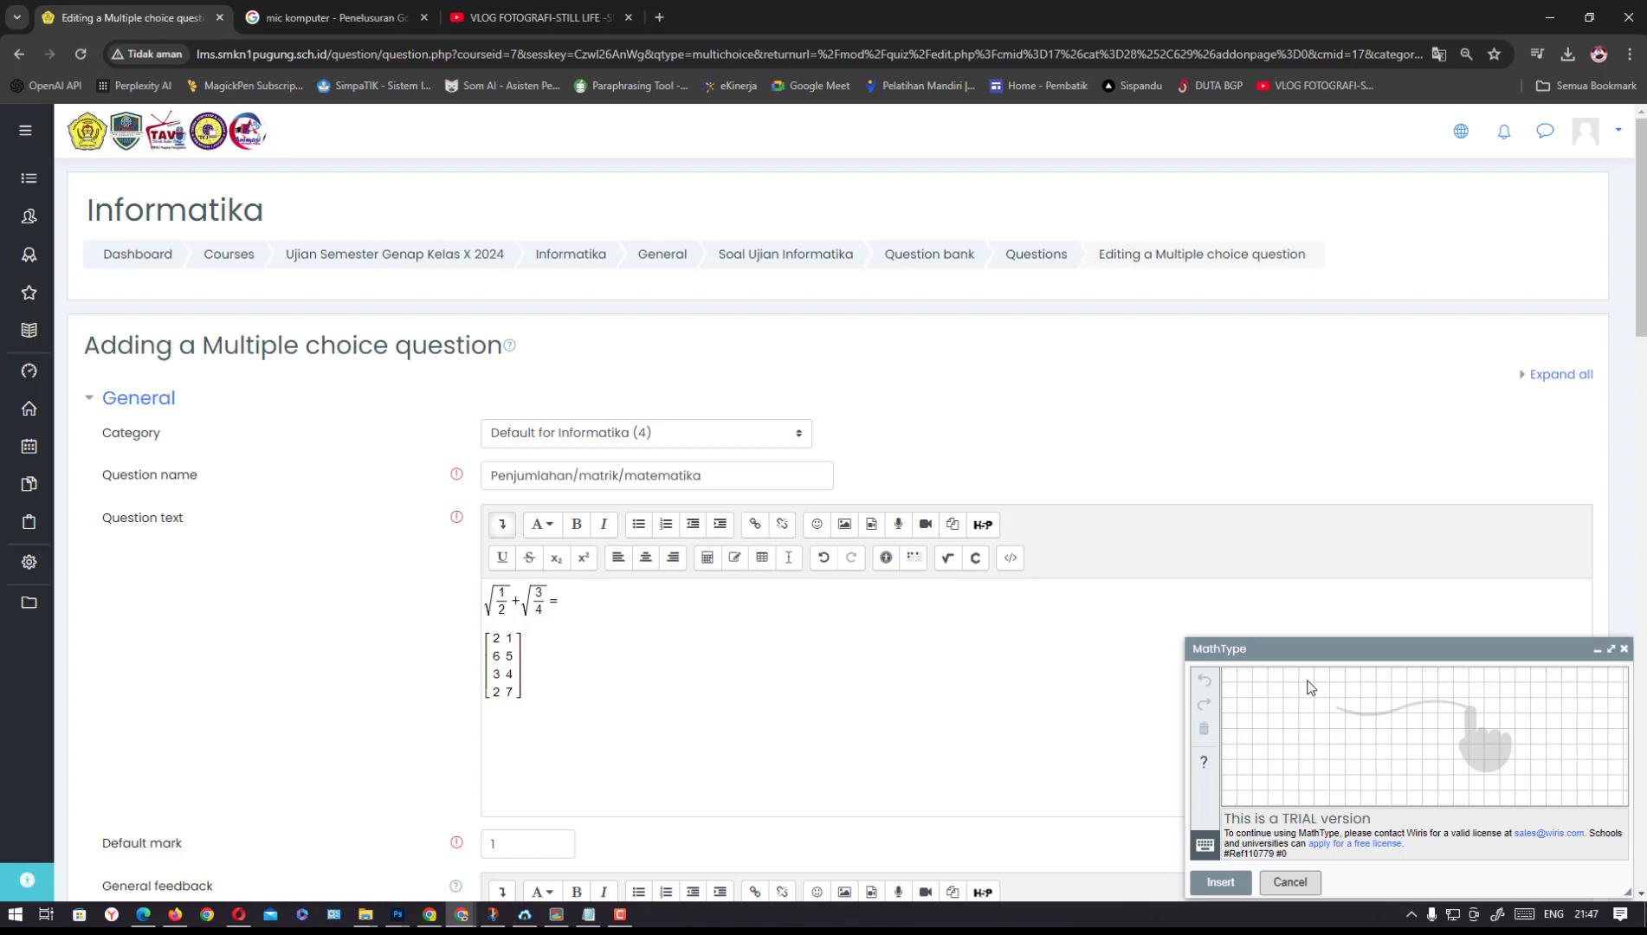
pyautogui.moveTo(1307, 682)
pyautogui.mouseDown()
pyautogui.moveTo(1308, 710)
pyautogui.moveTo(1340, 724)
pyautogui.moveTo(1296, 769)
pyautogui.moveTo(1333, 766)
pyautogui.mouseUp()
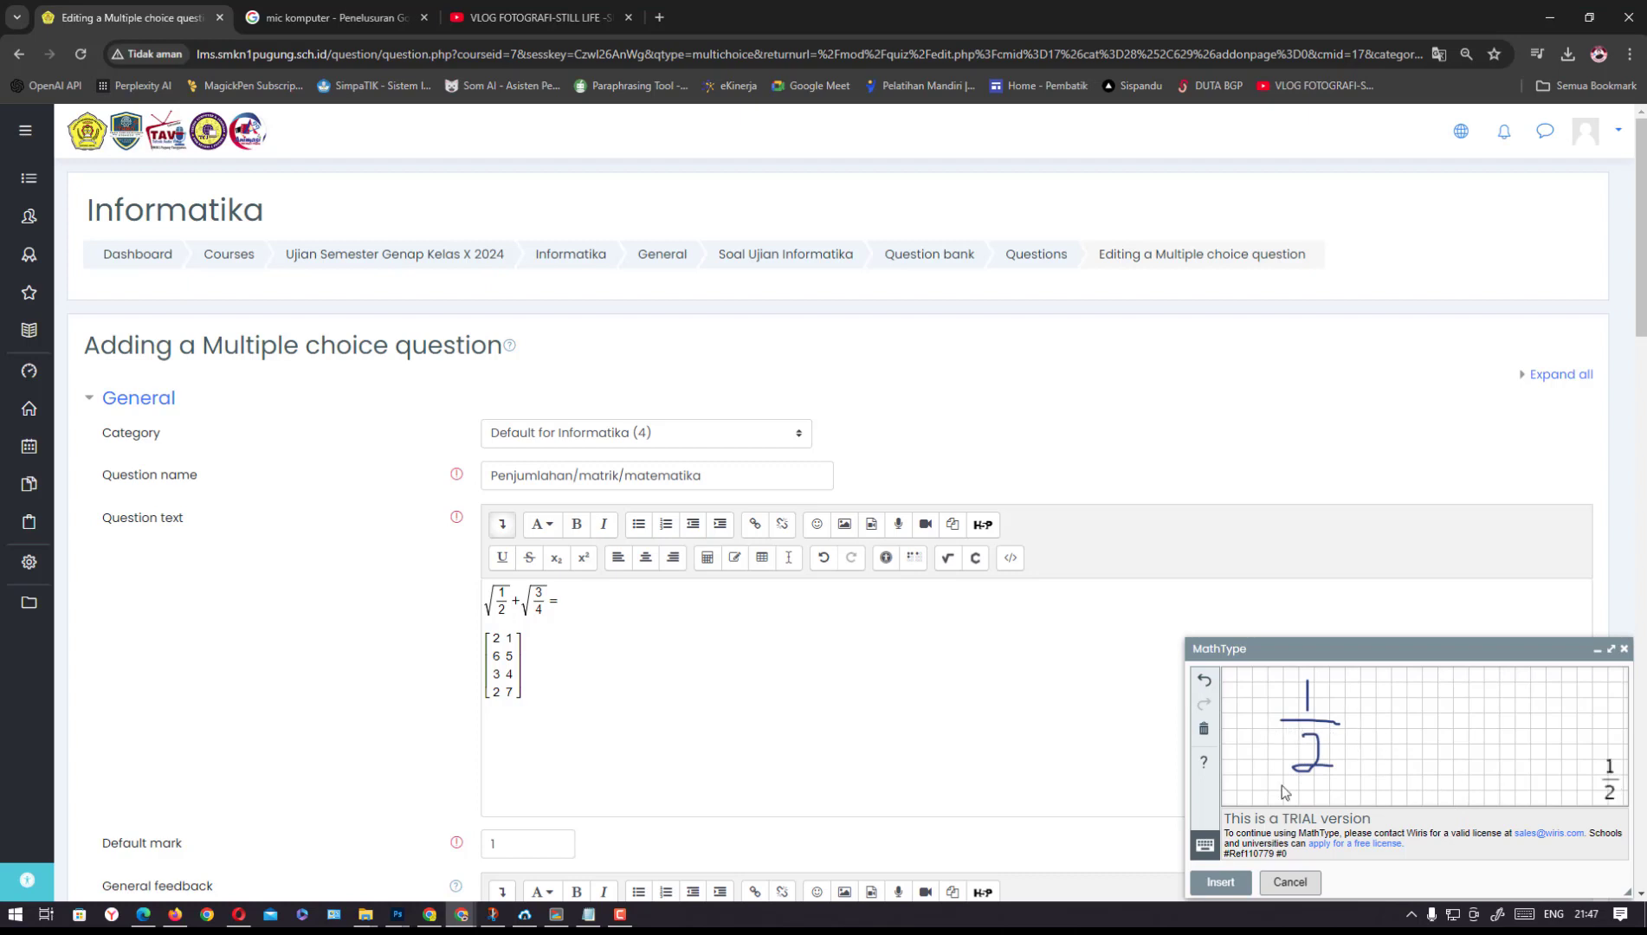
pyautogui.click(1363, 710)
pyautogui.moveTo(1355, 726)
pyautogui.mouseDown()
pyautogui.moveTo(1463, 722)
pyautogui.moveTo(1427, 795)
pyautogui.moveTo(1424, 777)
pyautogui.mouseUp()
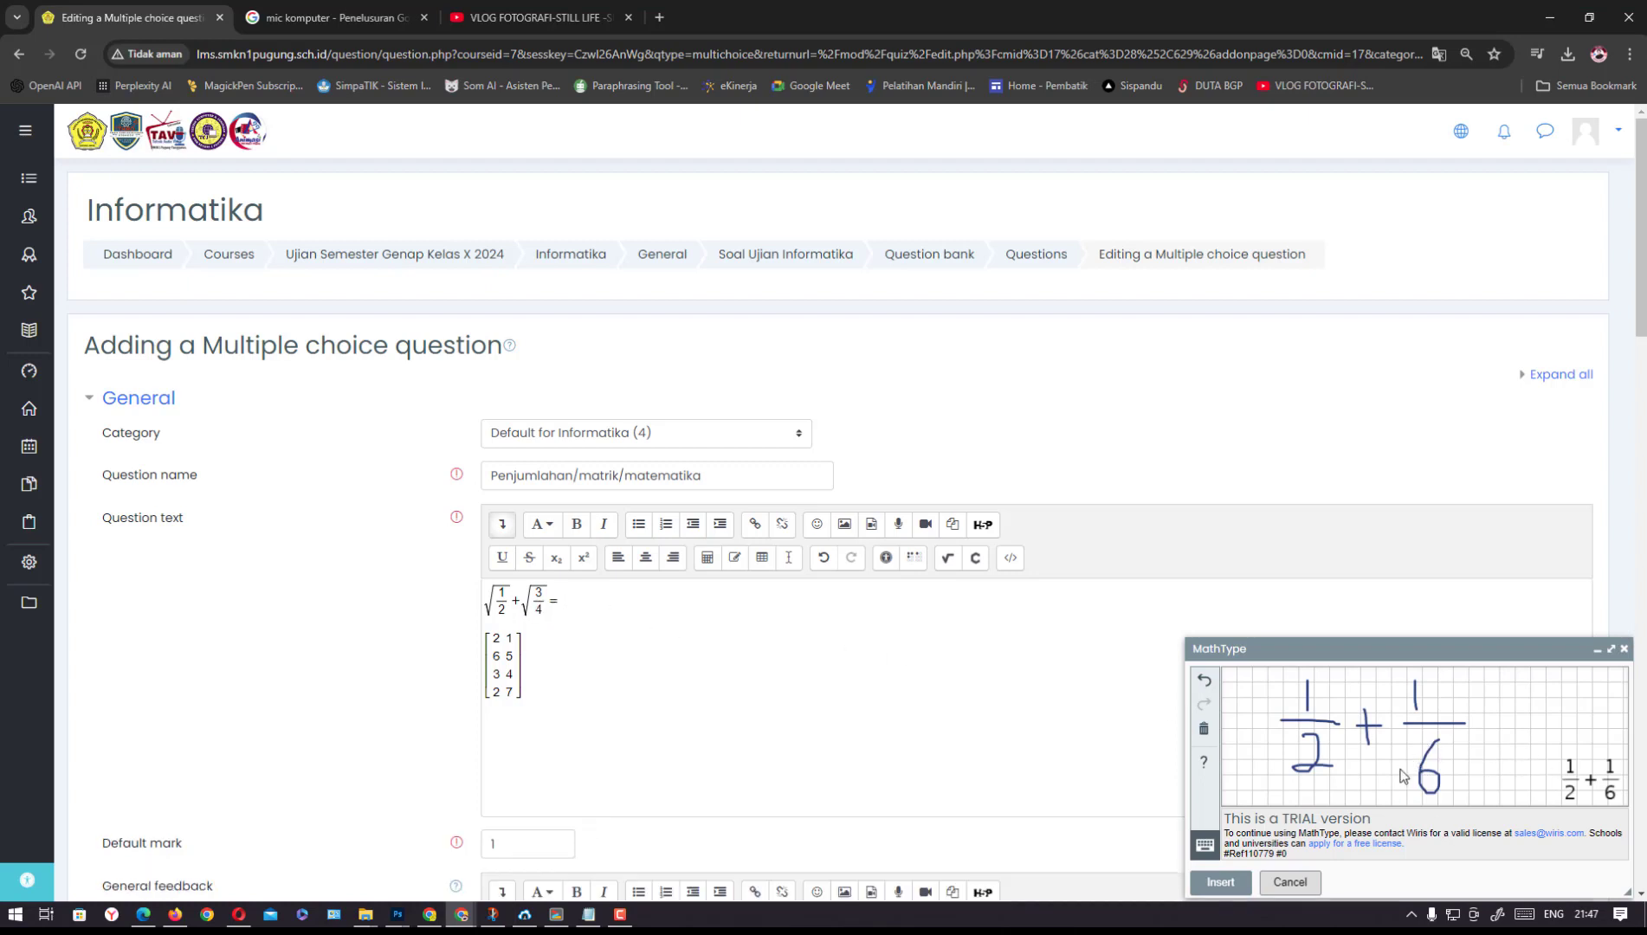
pyautogui.click(1219, 883)
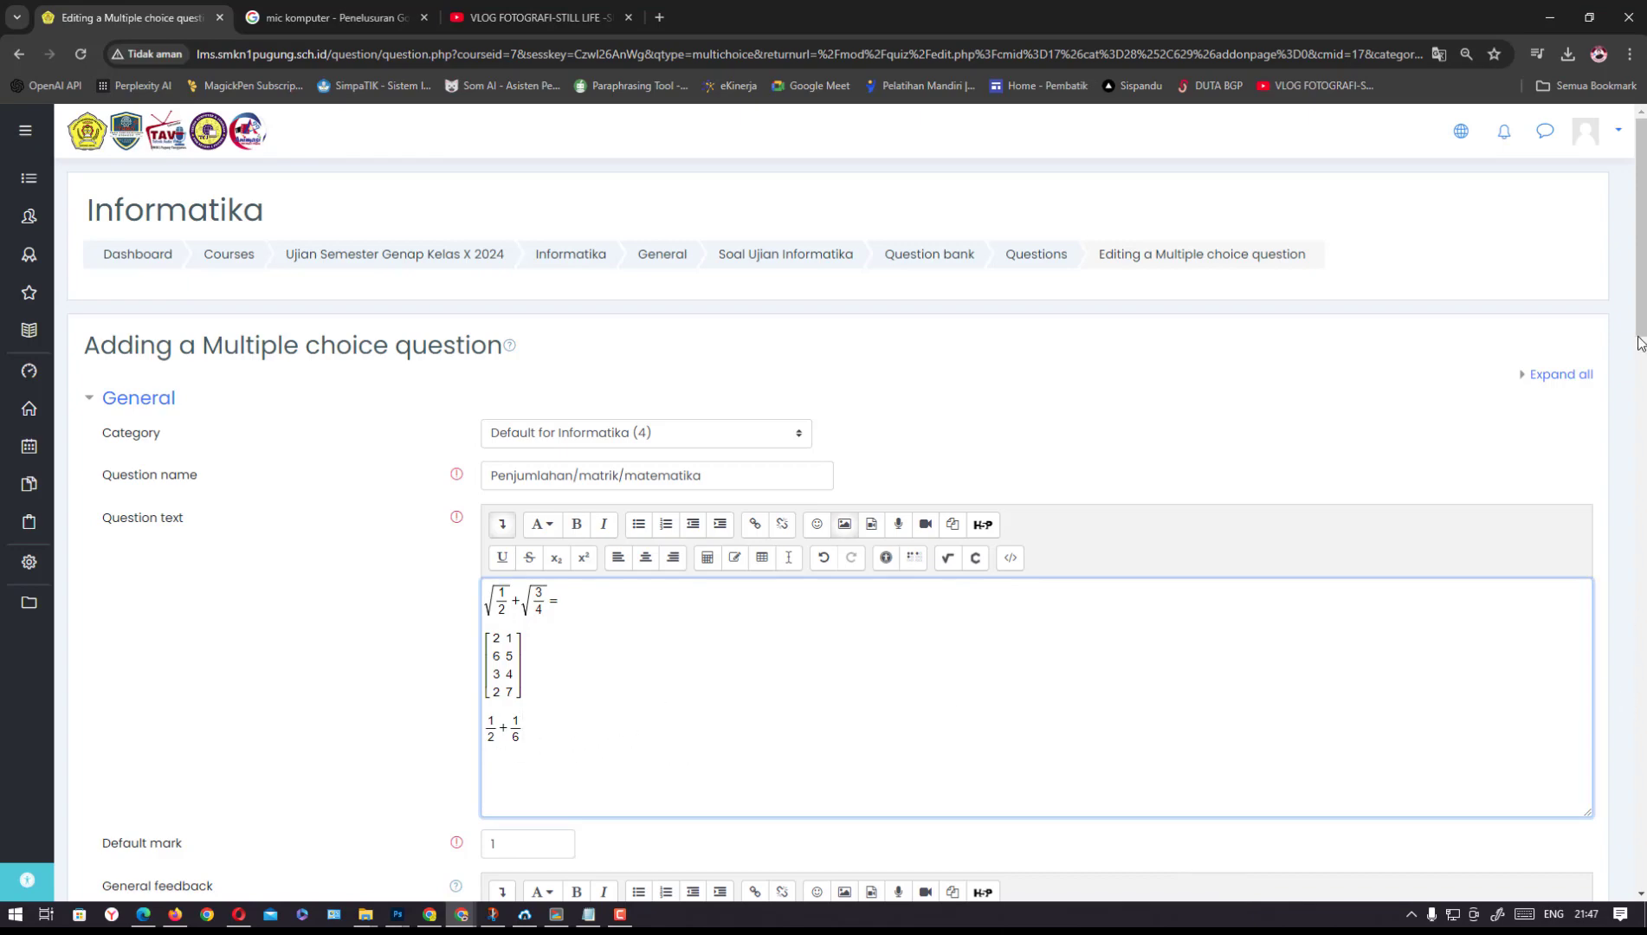
# Enter 5 as choice 1 and set its grade to 100%
pyautogui.moveTo(1640, 331); pyautogui.dragTo(1636, 597)
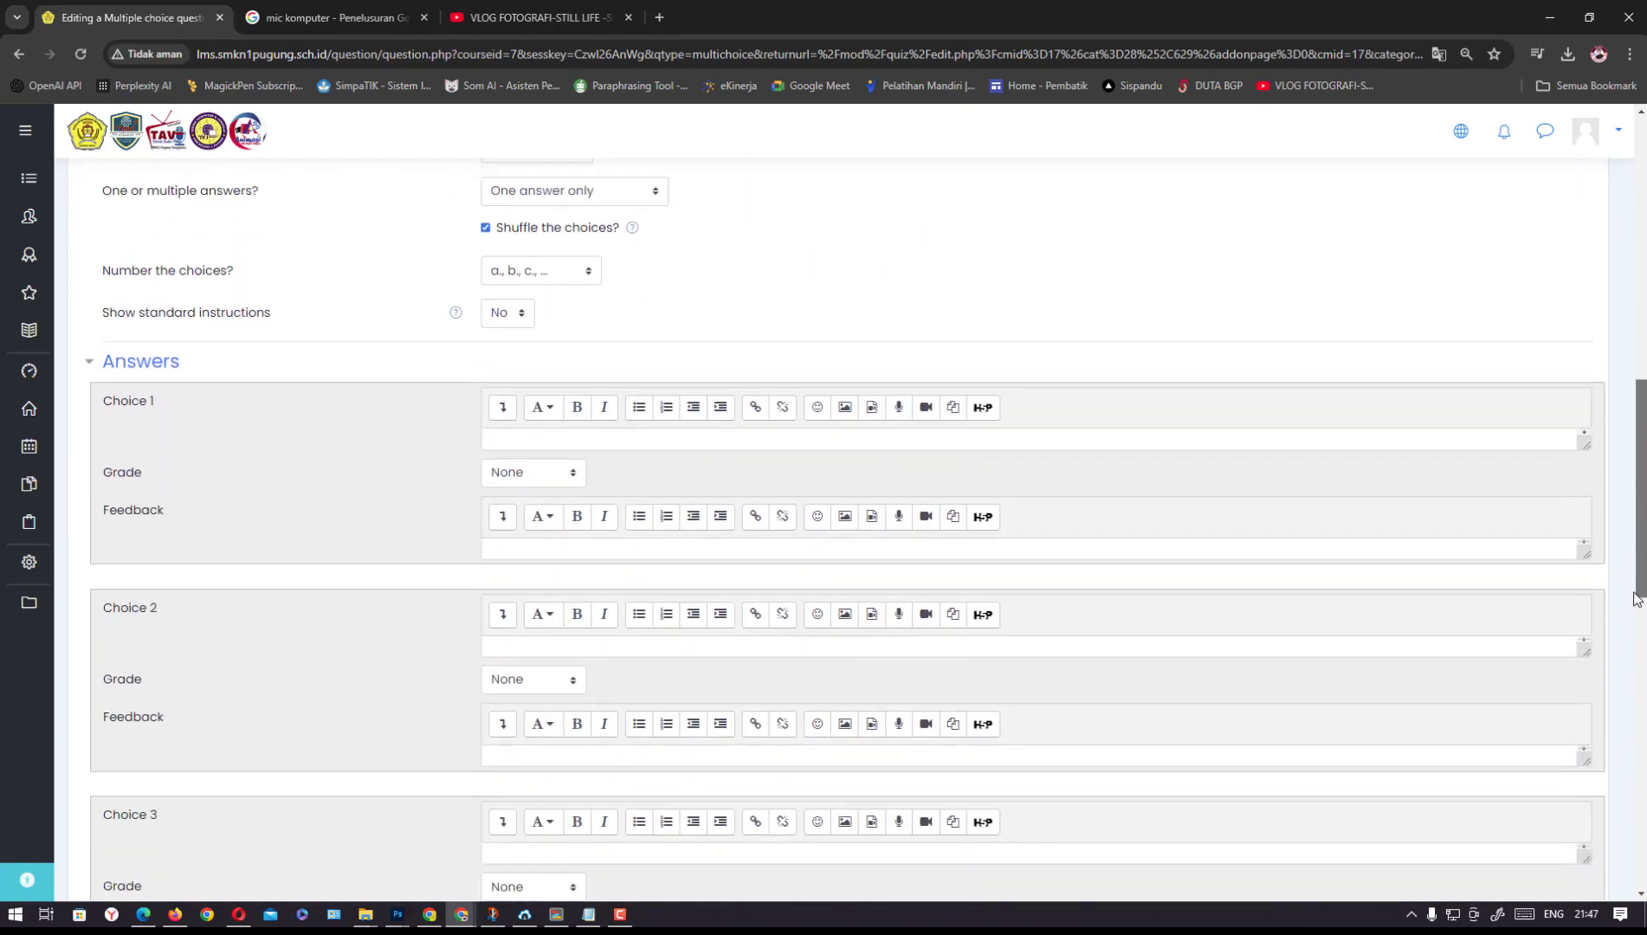
pyautogui.click(606, 440)
pyautogui.write('5')
pyautogui.click(564, 482)
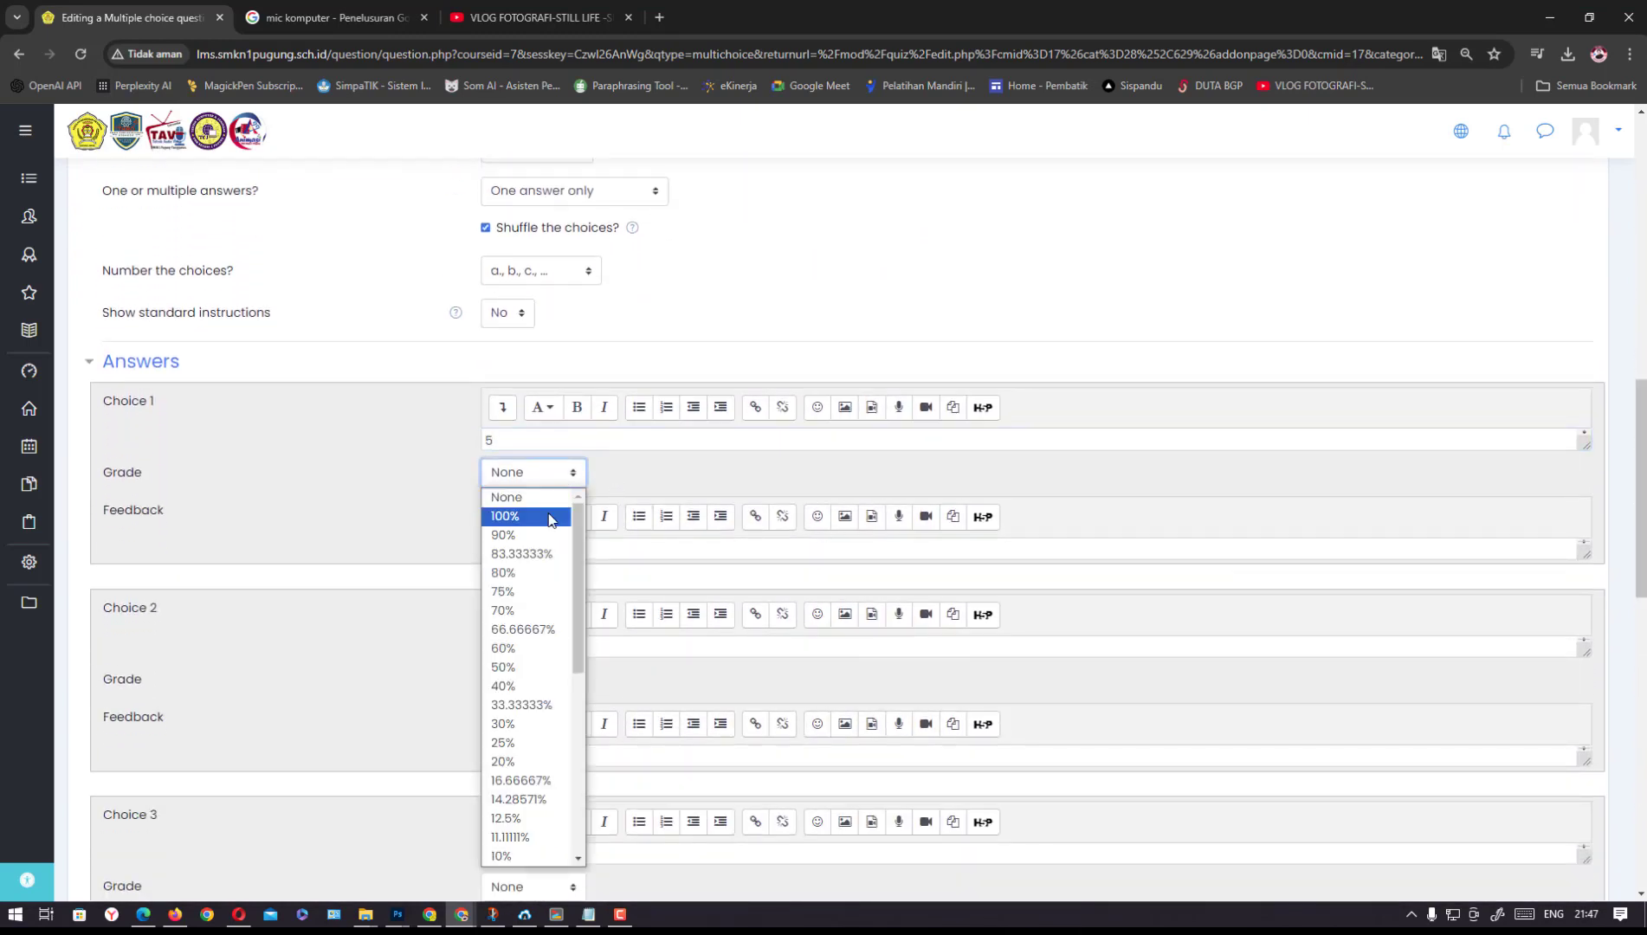
pyautogui.click(551, 518)
# Enter 7, 3, 8 and 9 as choices 2 to 5 and save the matrix and fraction question
pyautogui.click(527, 650)
pyautogui.write('7')
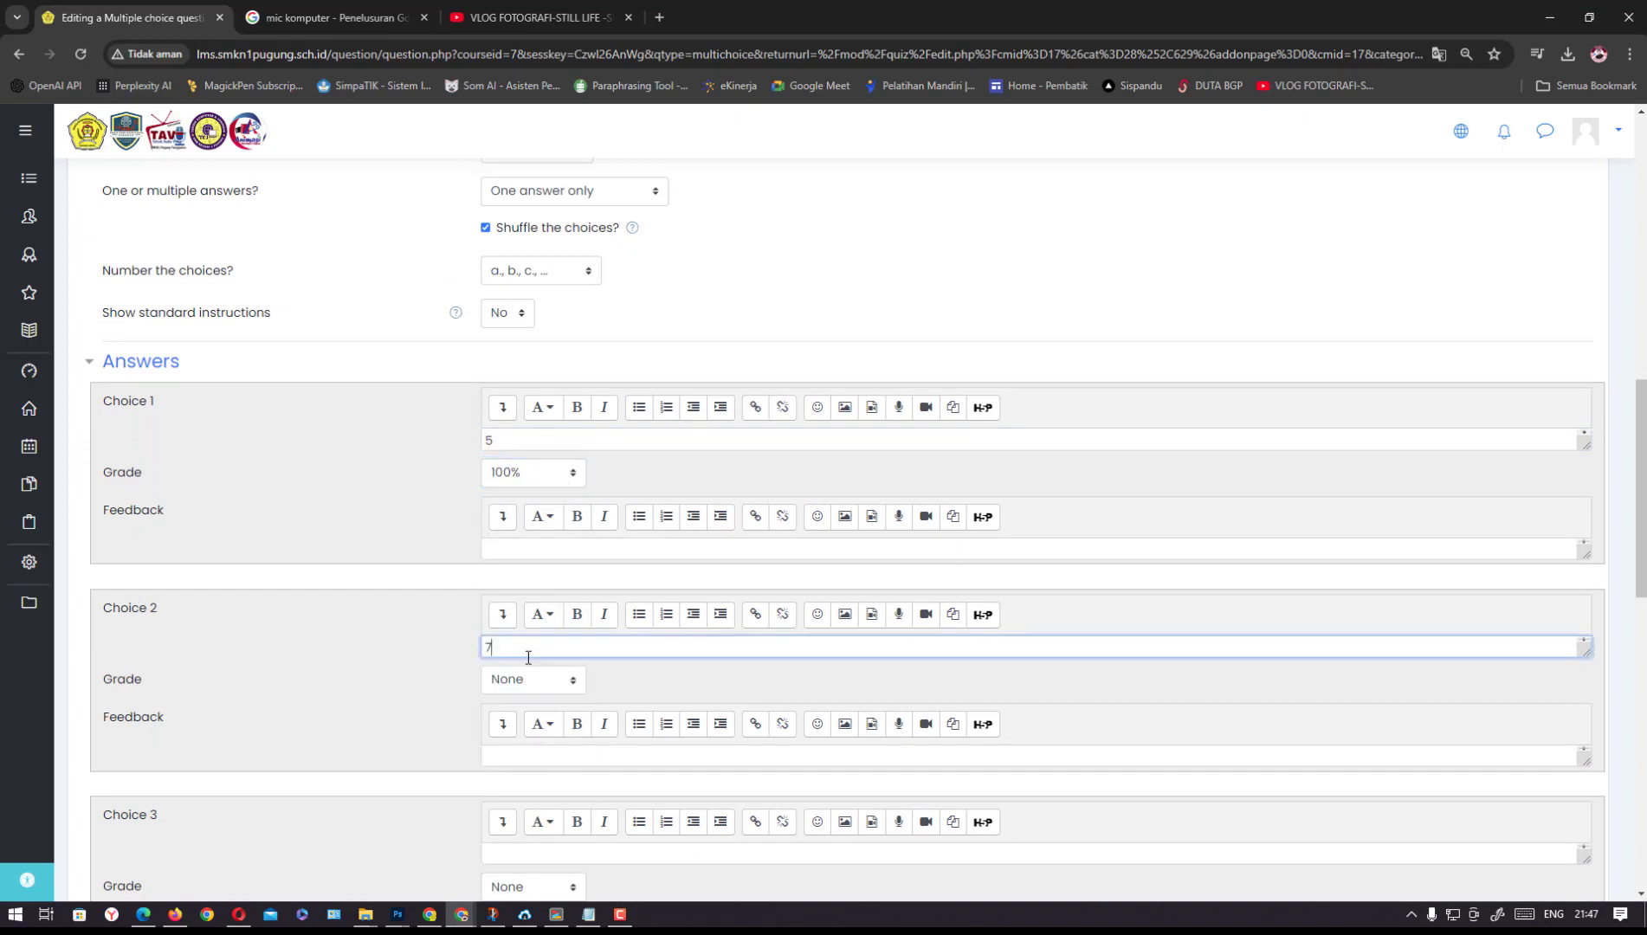
pyautogui.click(524, 861)
pyautogui.write('3')
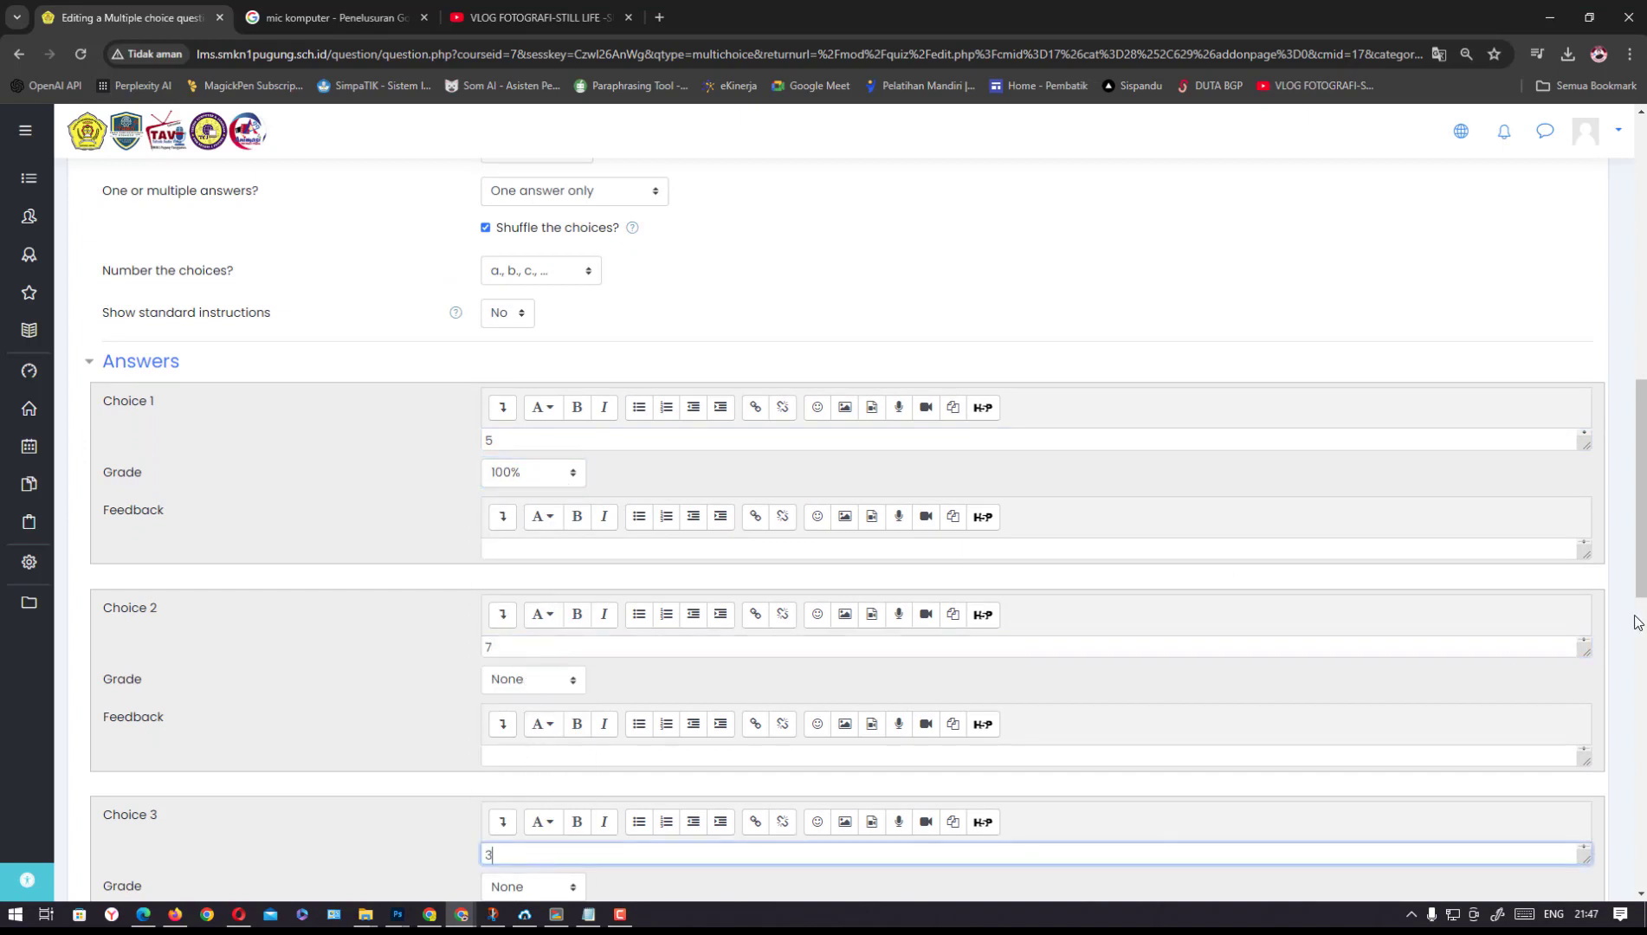
pyautogui.moveTo(1640, 589); pyautogui.dragTo(1643, 719)
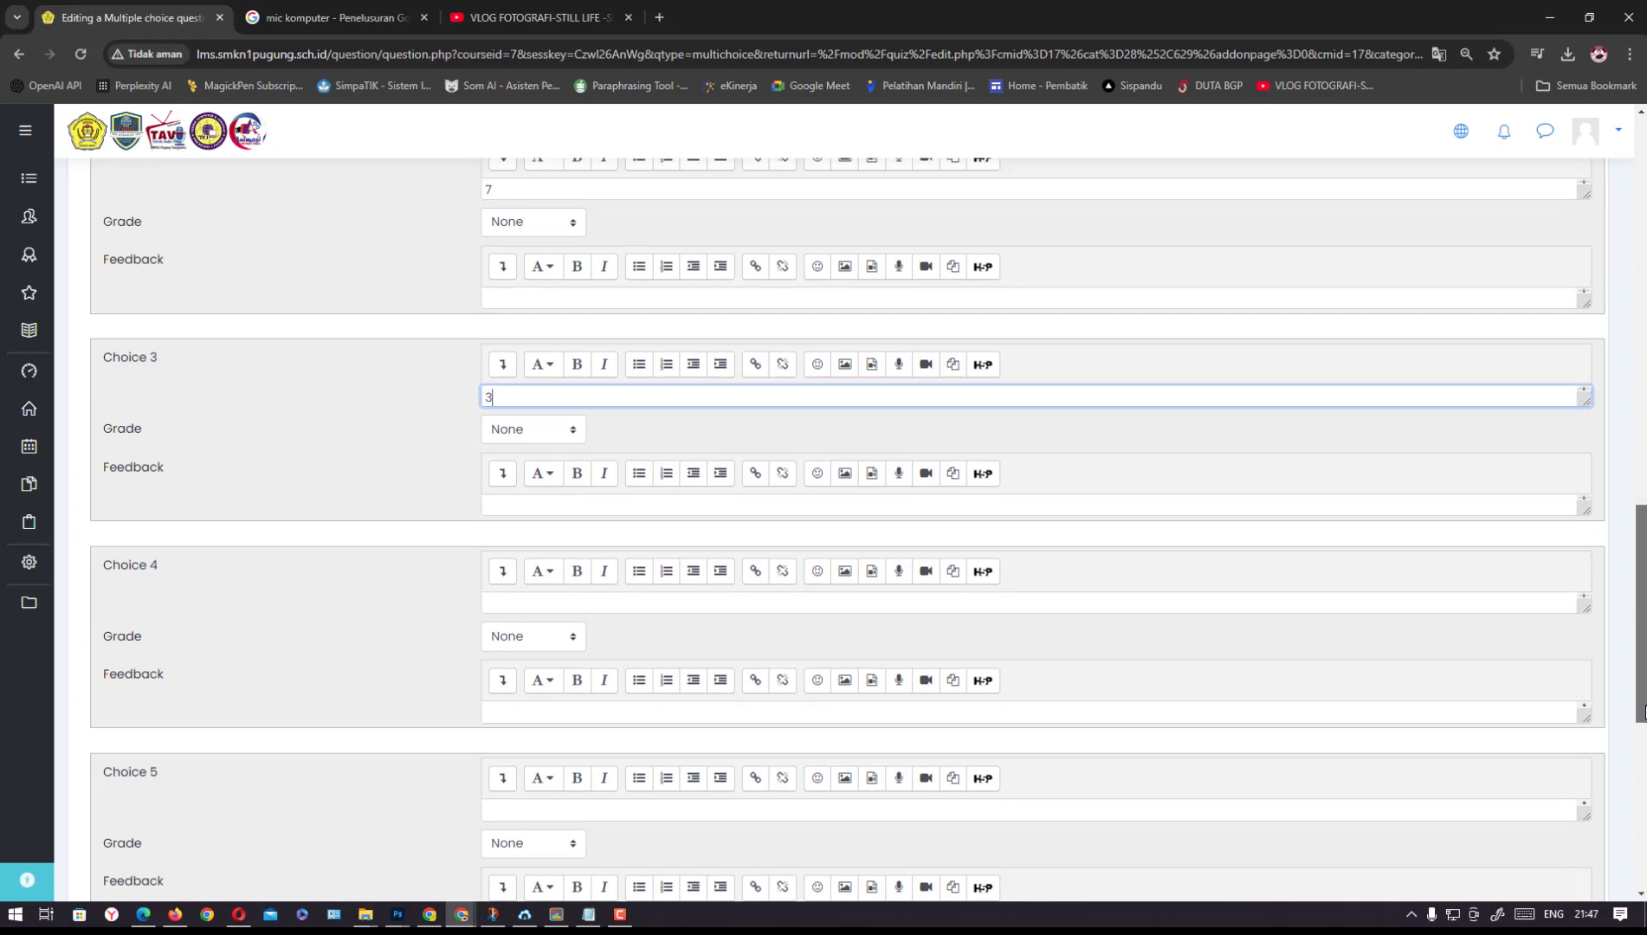
pyautogui.click(602, 606)
pyautogui.write('8')
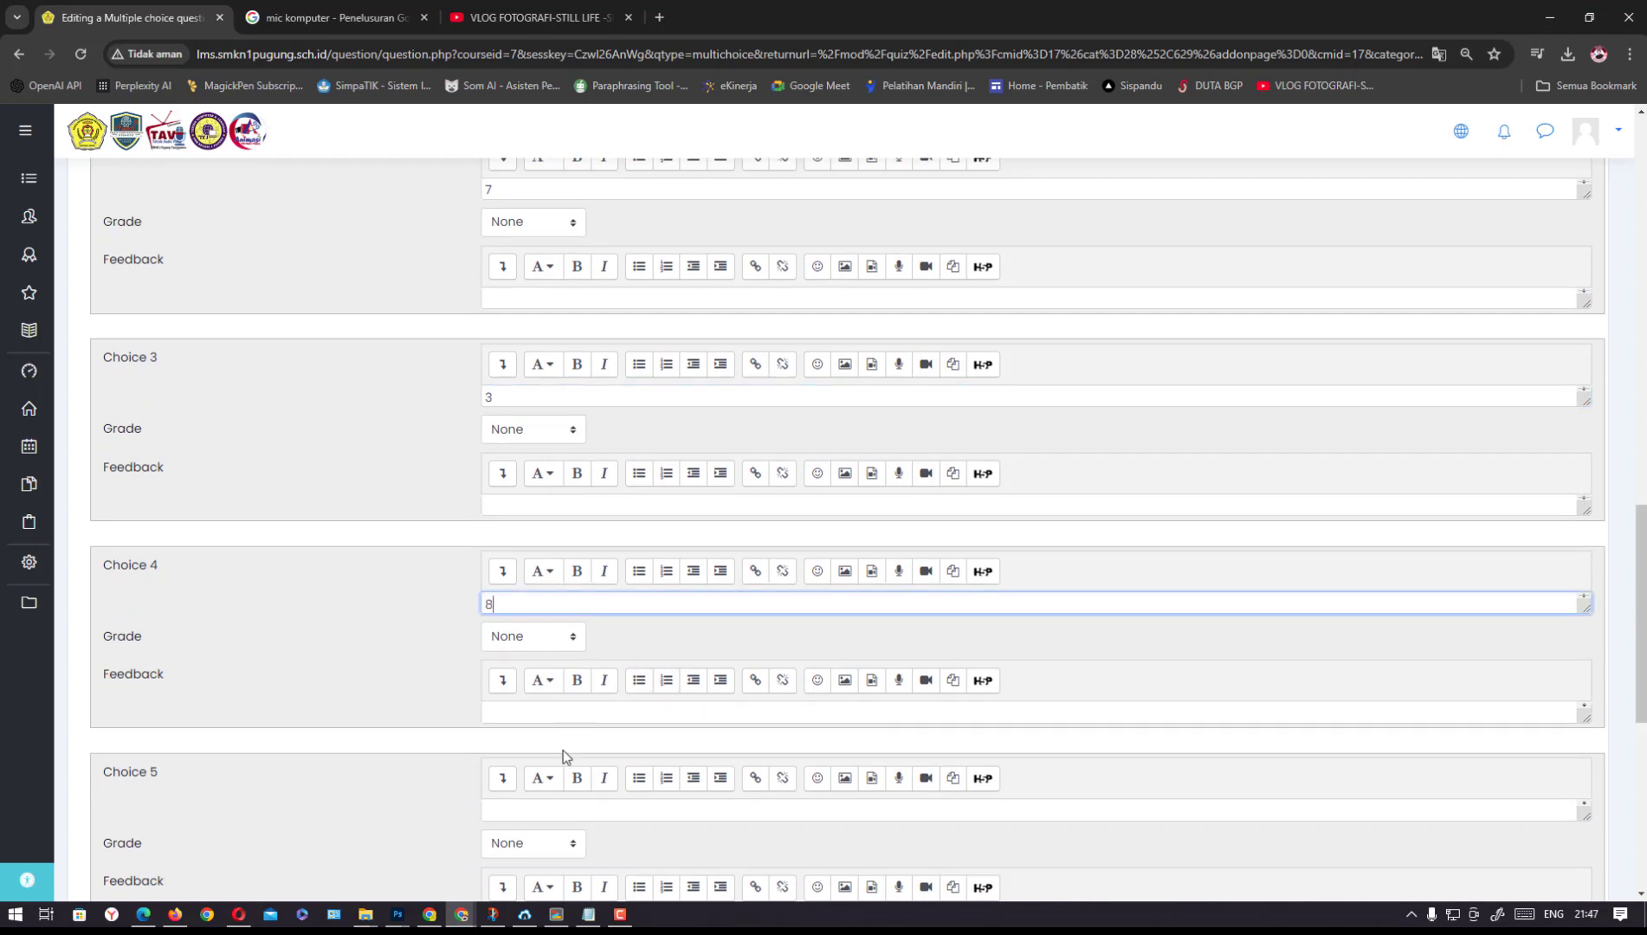
pyautogui.click(517, 812)
pyautogui.write('9')
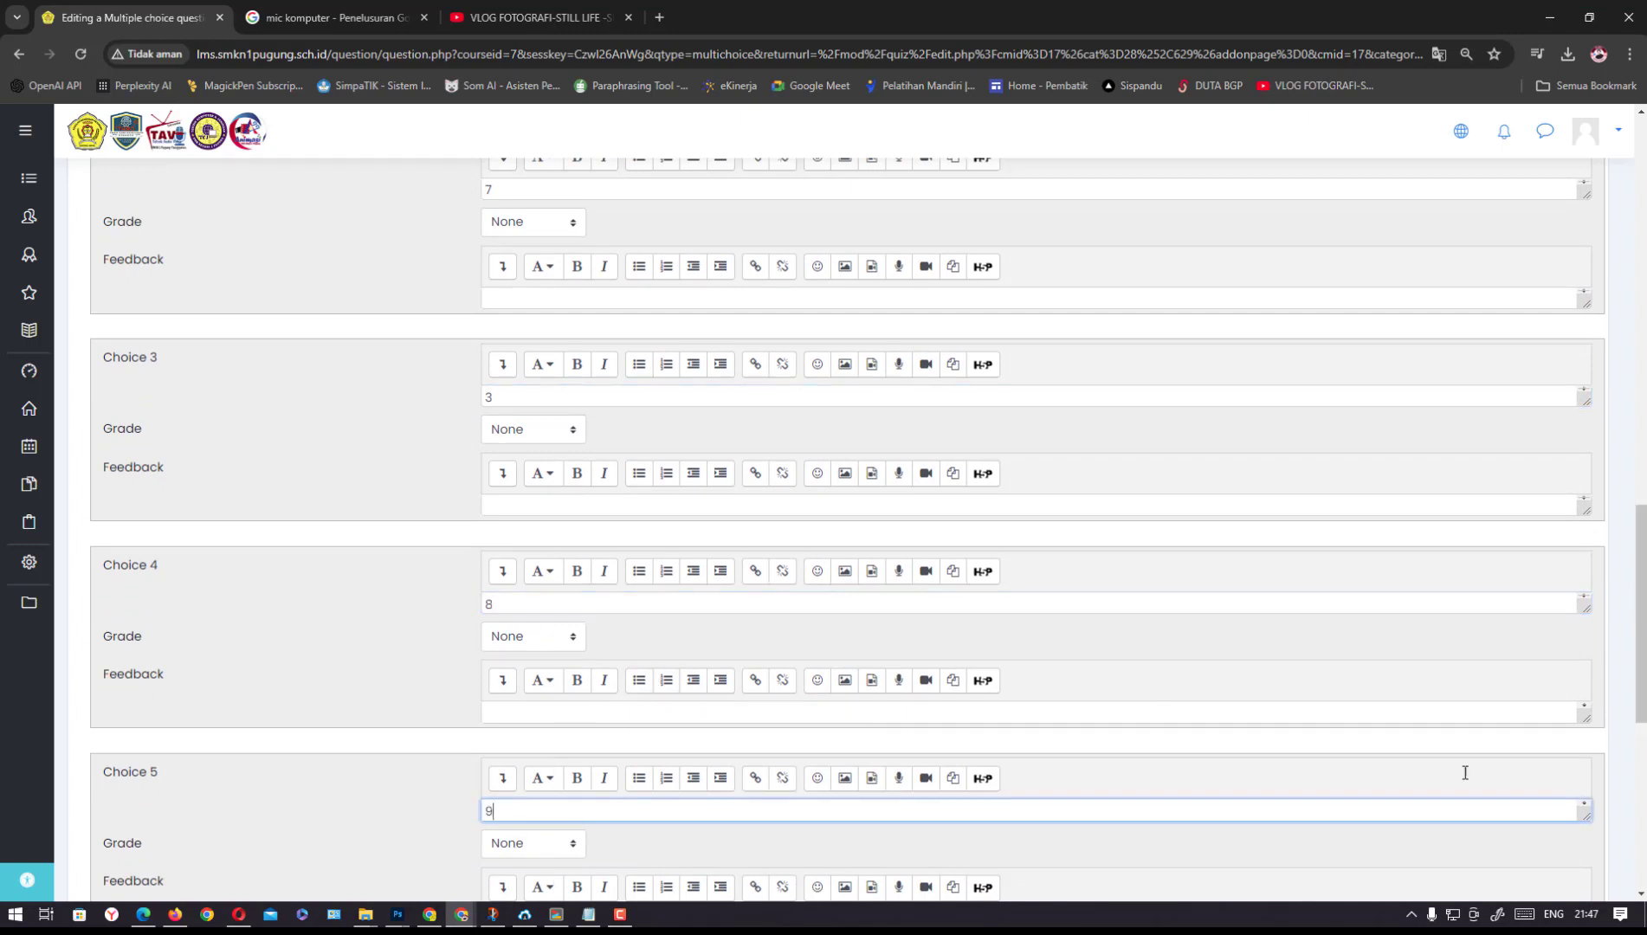
pyautogui.moveTo(1642, 666); pyautogui.dragTo(1642, 776)
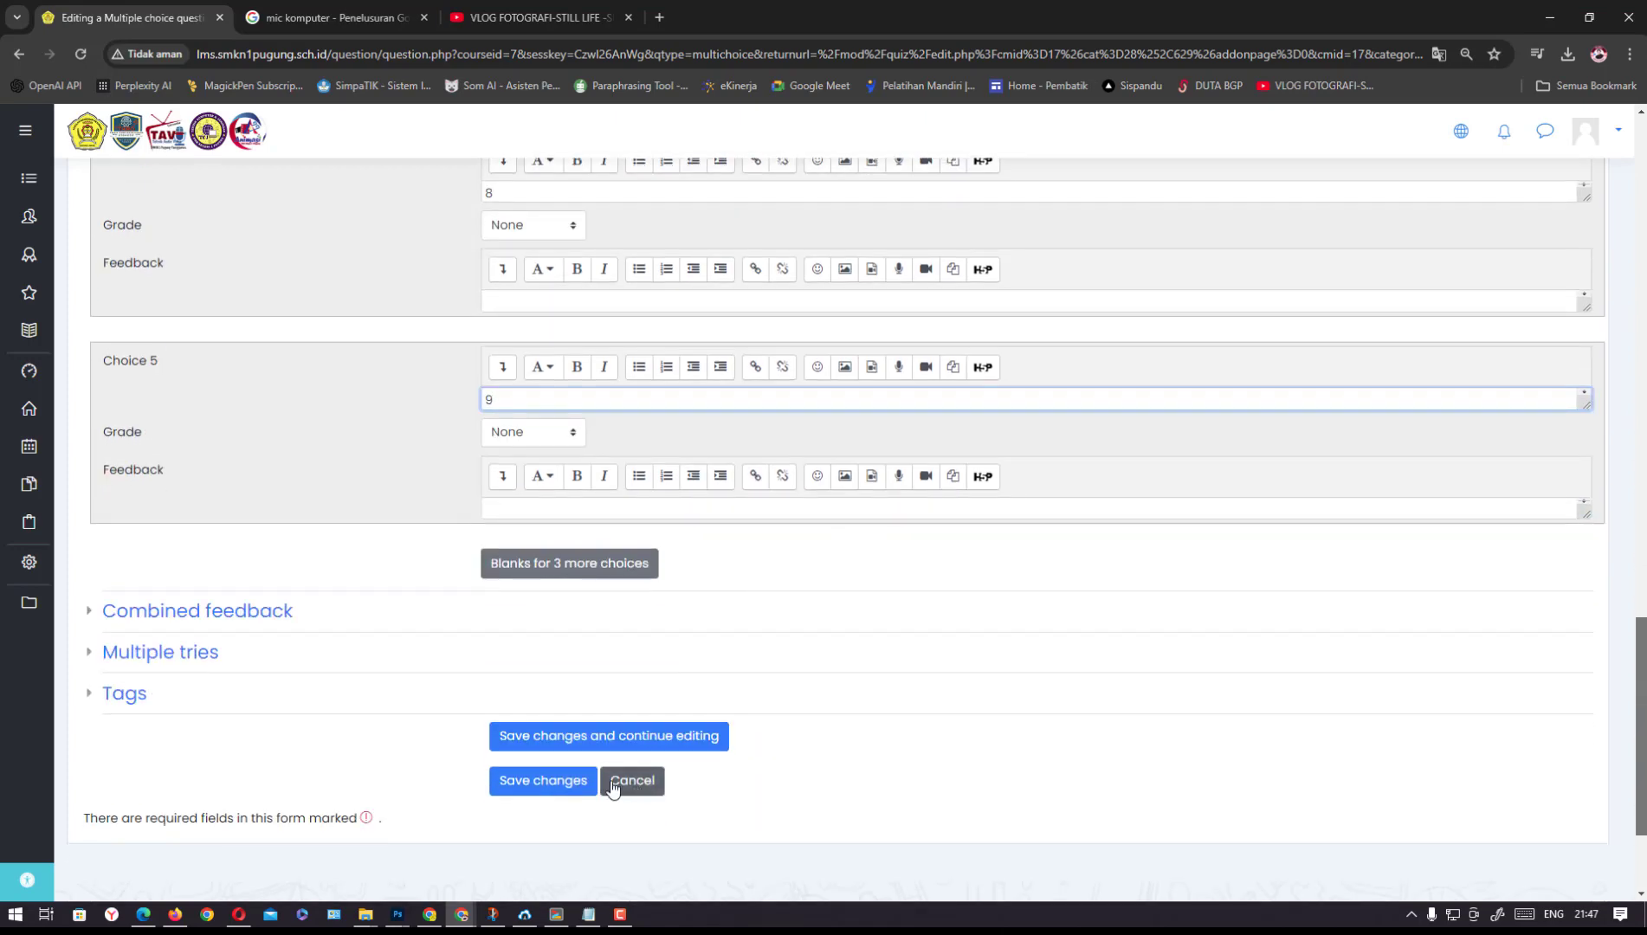
pyautogui.click(569, 782)
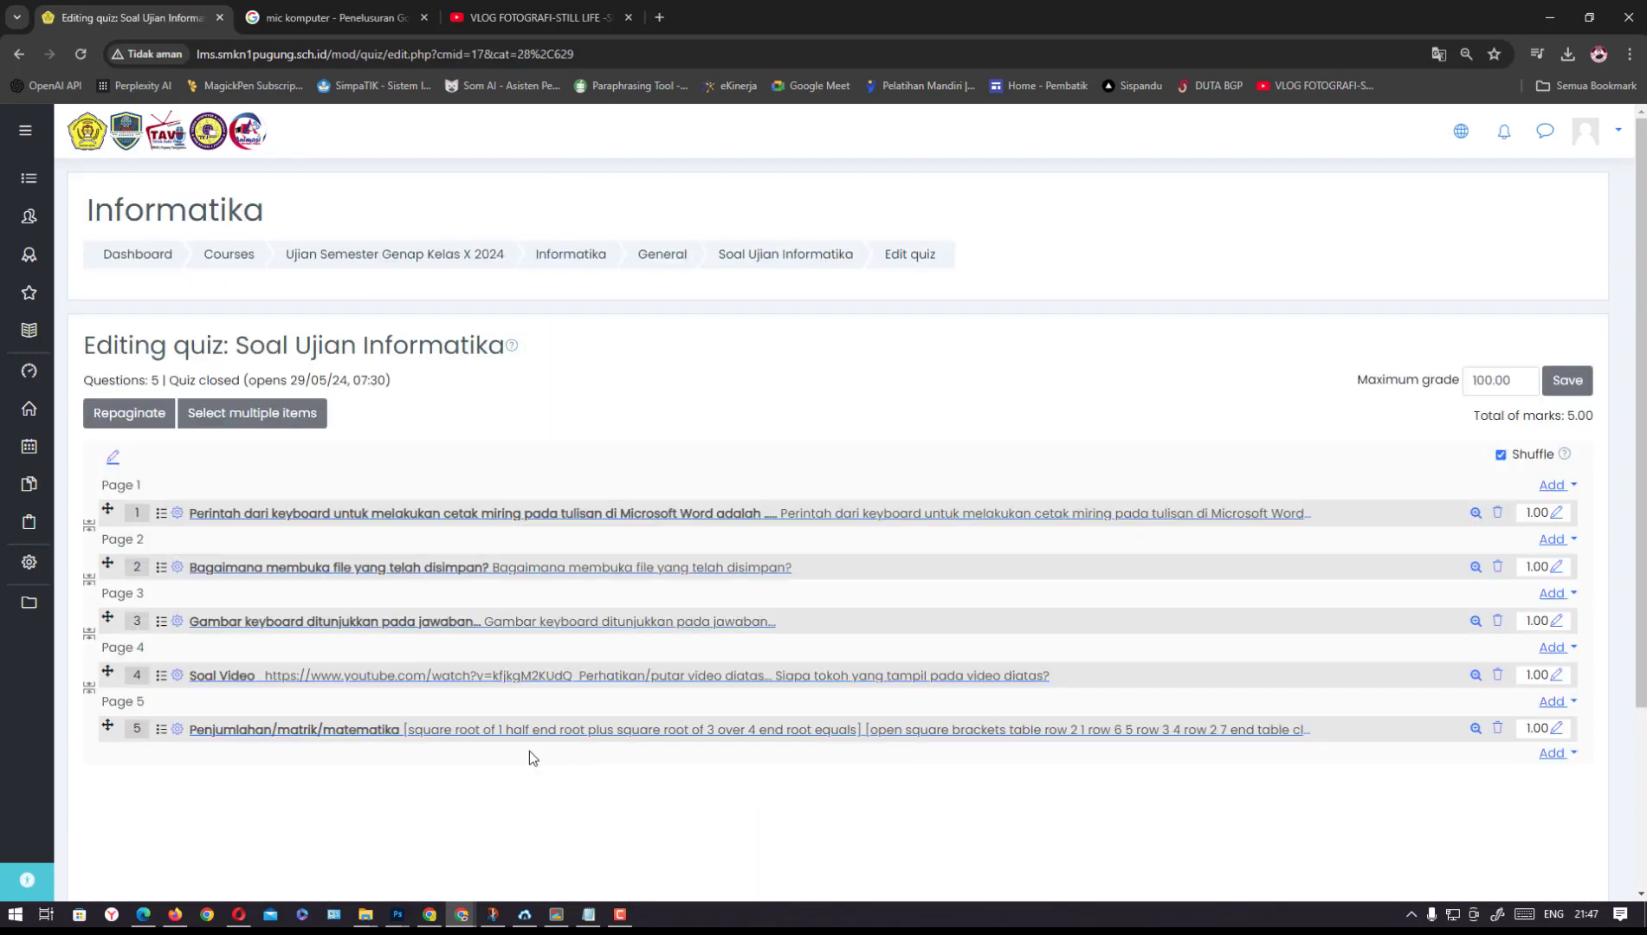
# Preview the Penjumlahan/matrik/matematika question to check its formulas and answer choices, and close the preview
pyautogui.click(1476, 730)
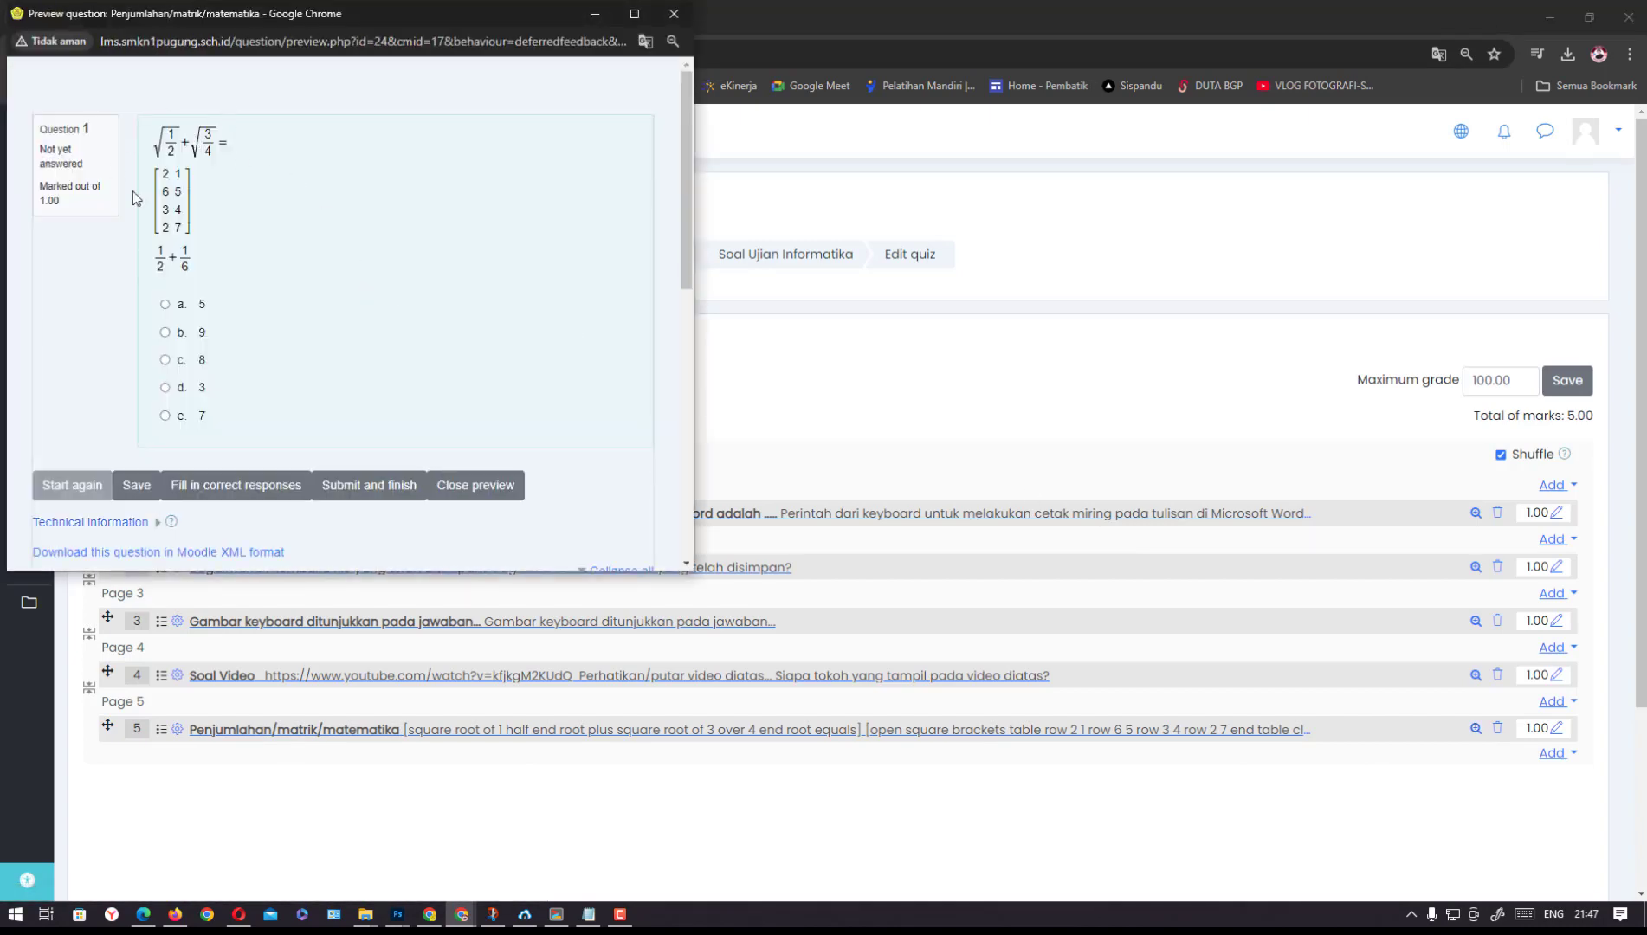
pyautogui.moveTo(686, 209)
pyautogui.mouseDown()
pyautogui.moveTo(682, 287)
pyautogui.moveTo(688, 180)
pyautogui.mouseUp()
pyautogui.click(674, 13)
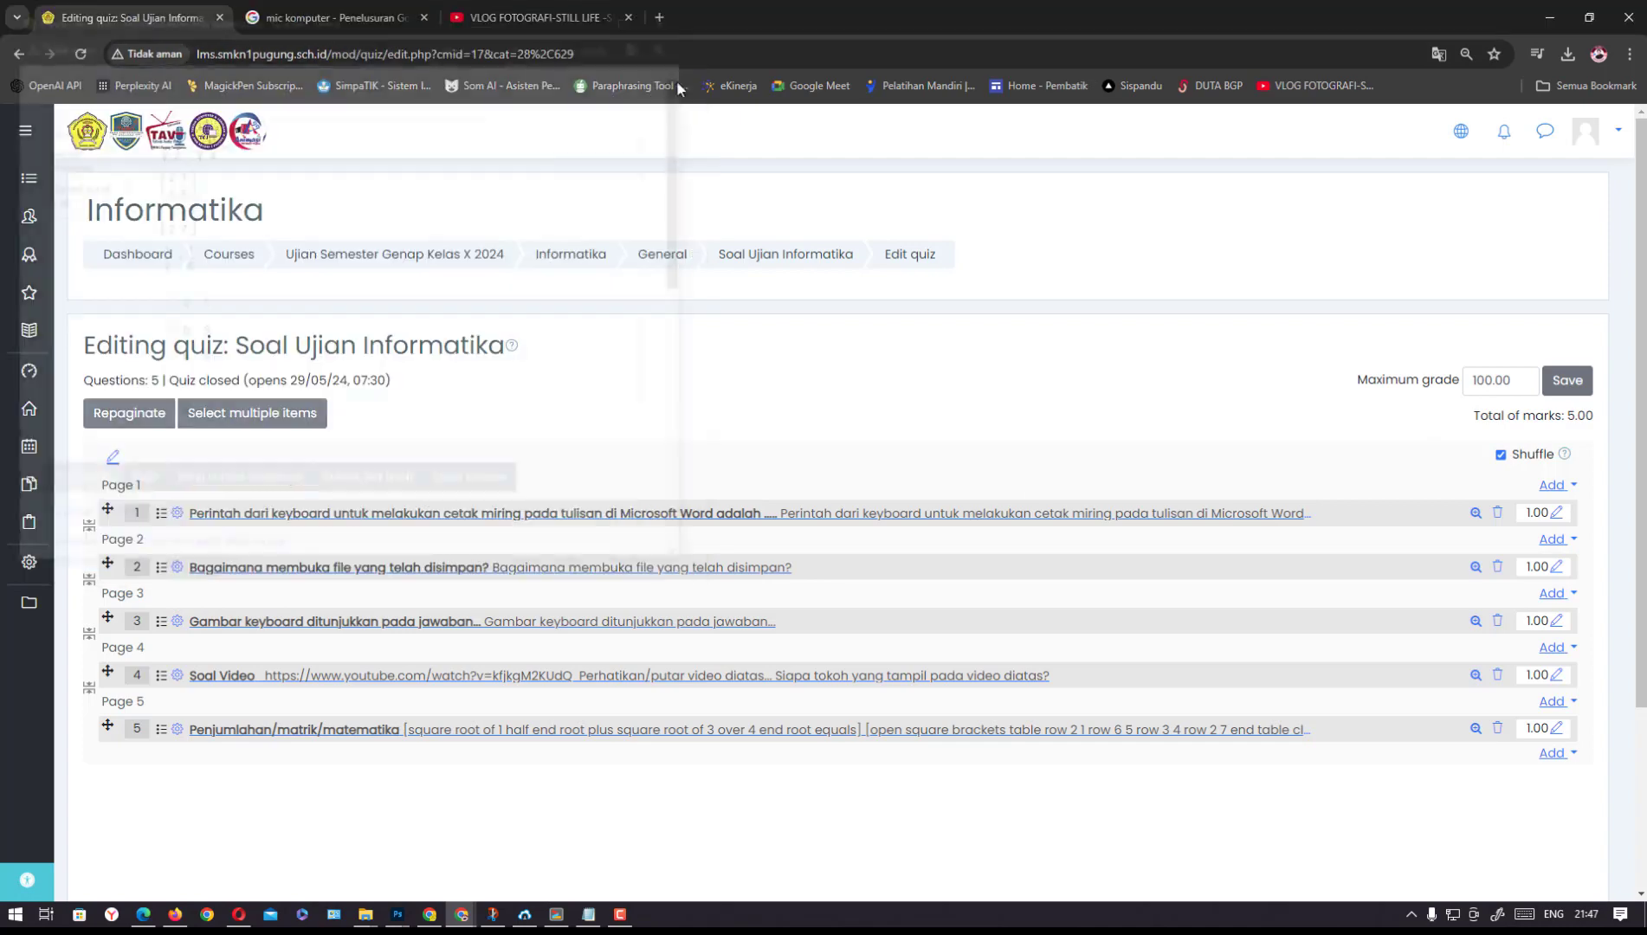
# Add a new multiple choice question at the end of the quiz and name it "Soal dengan huruf Arab"
pyautogui.click(1555, 753)
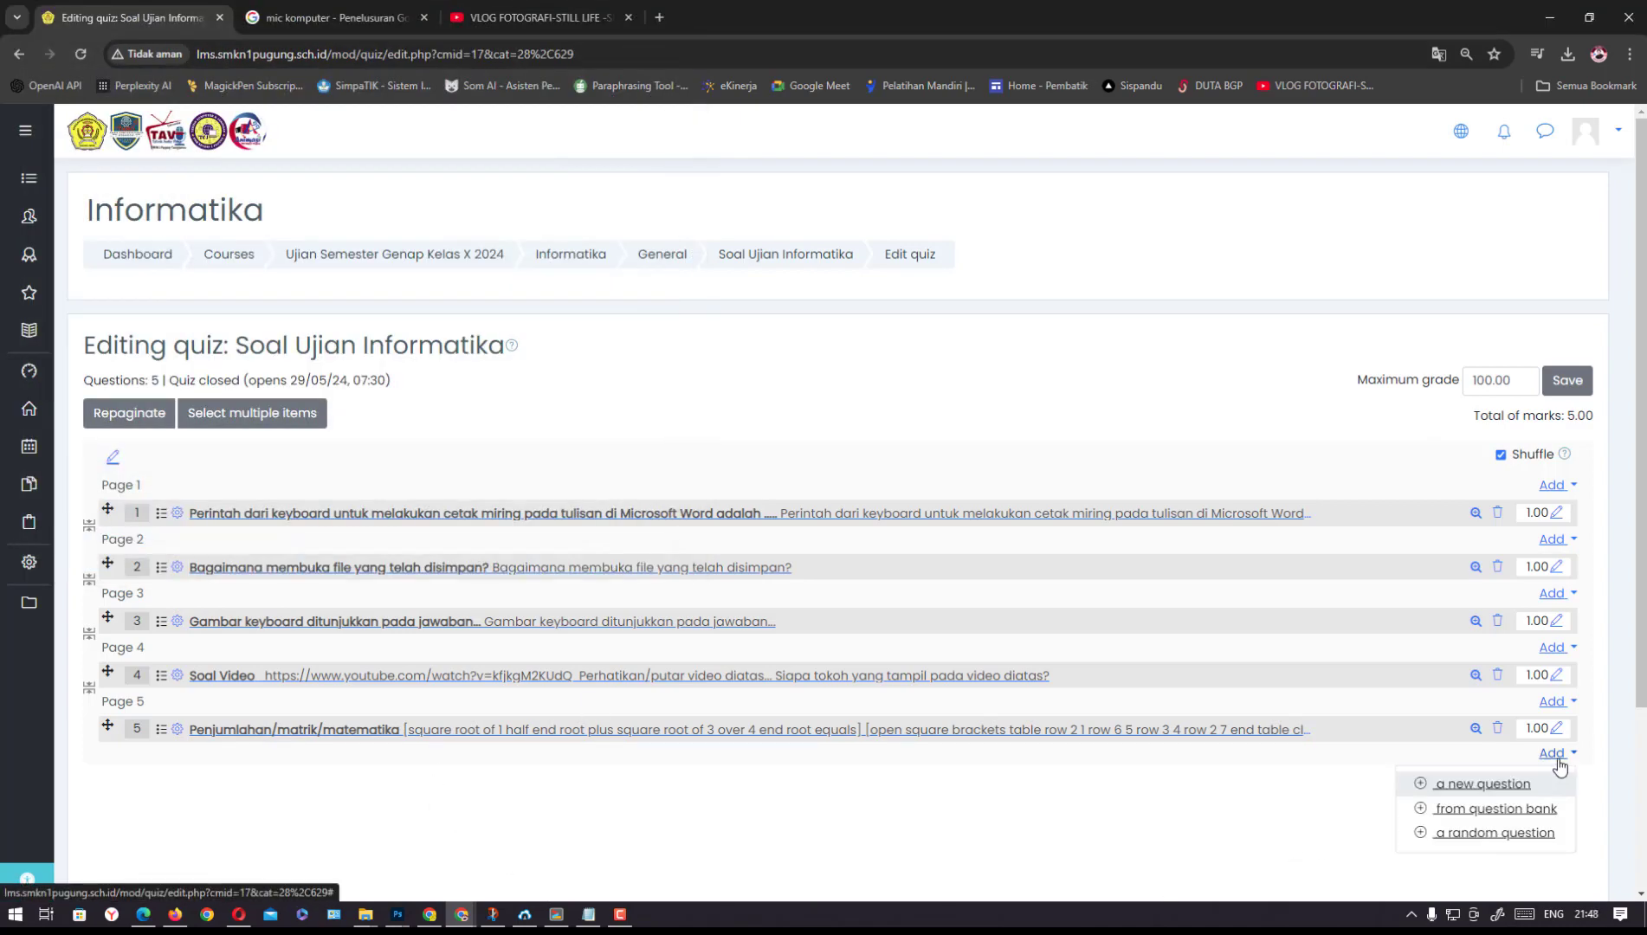
pyautogui.click(1482, 785)
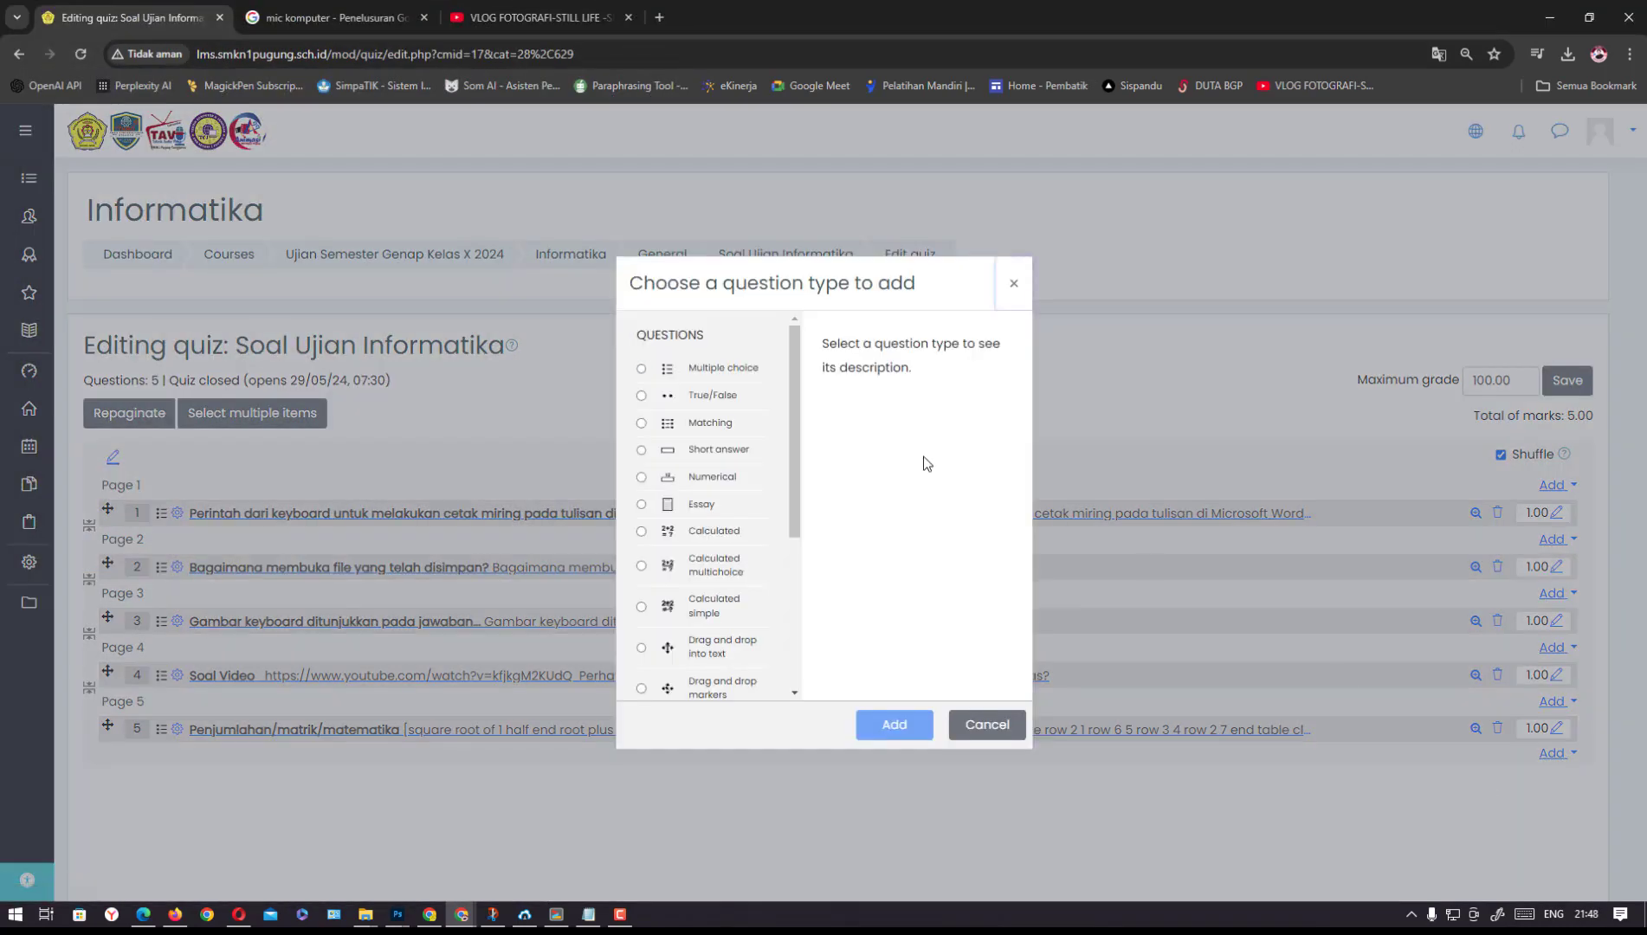
pyautogui.click(641, 369)
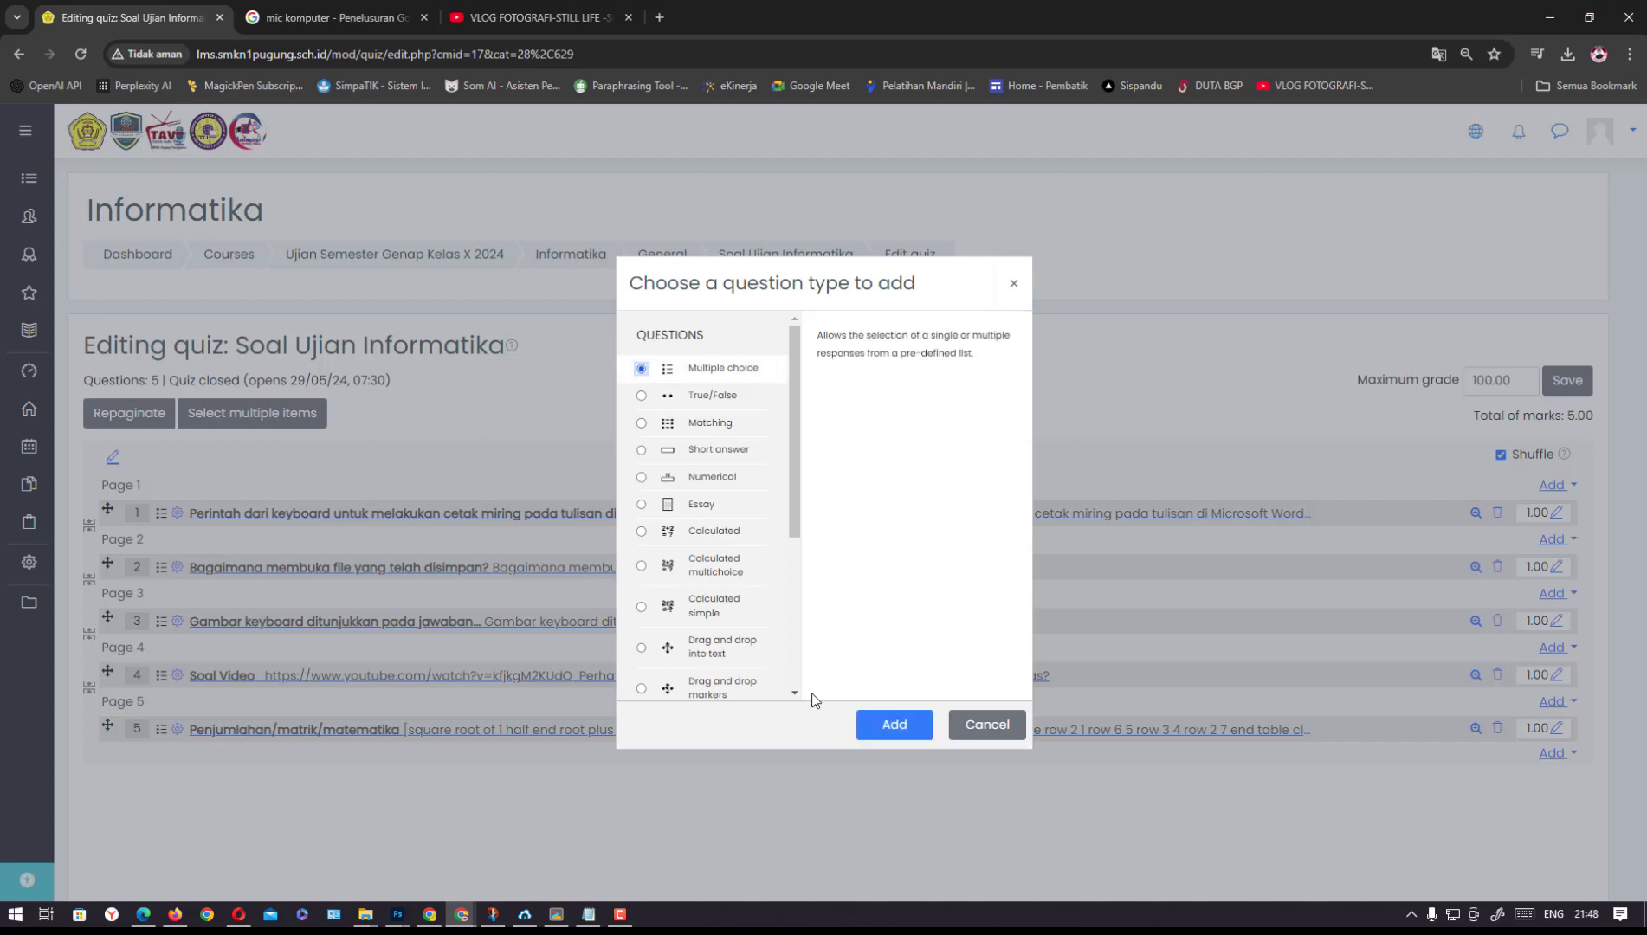
pyautogui.click(891, 725)
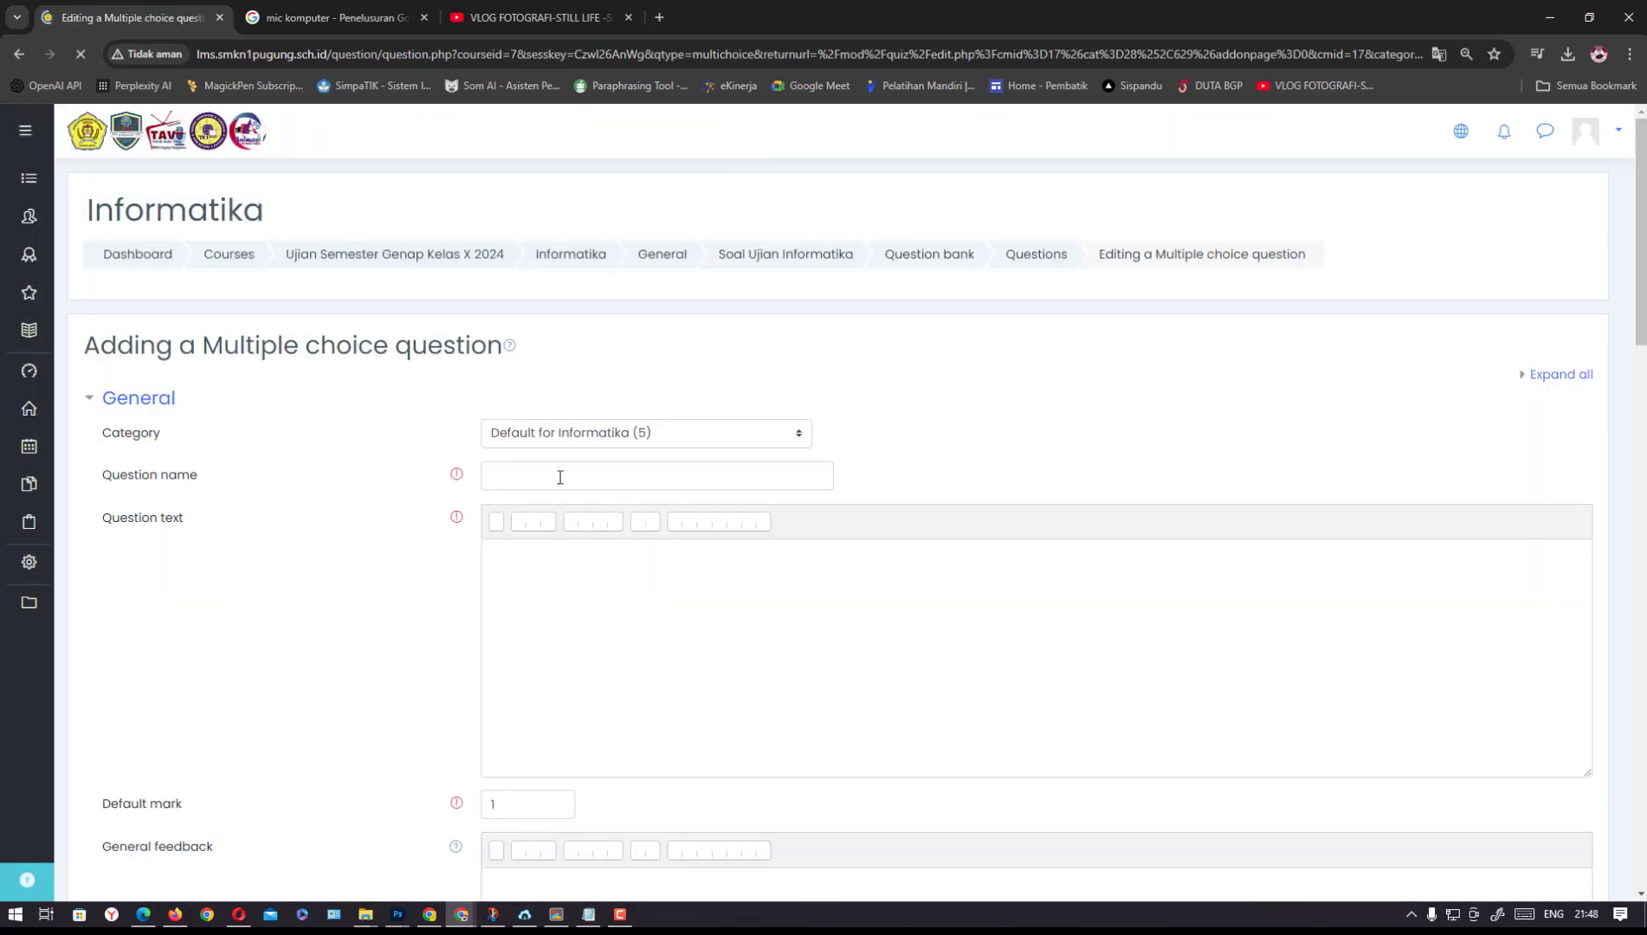
pyautogui.click(560, 477)
pyautogui.write('Soa')
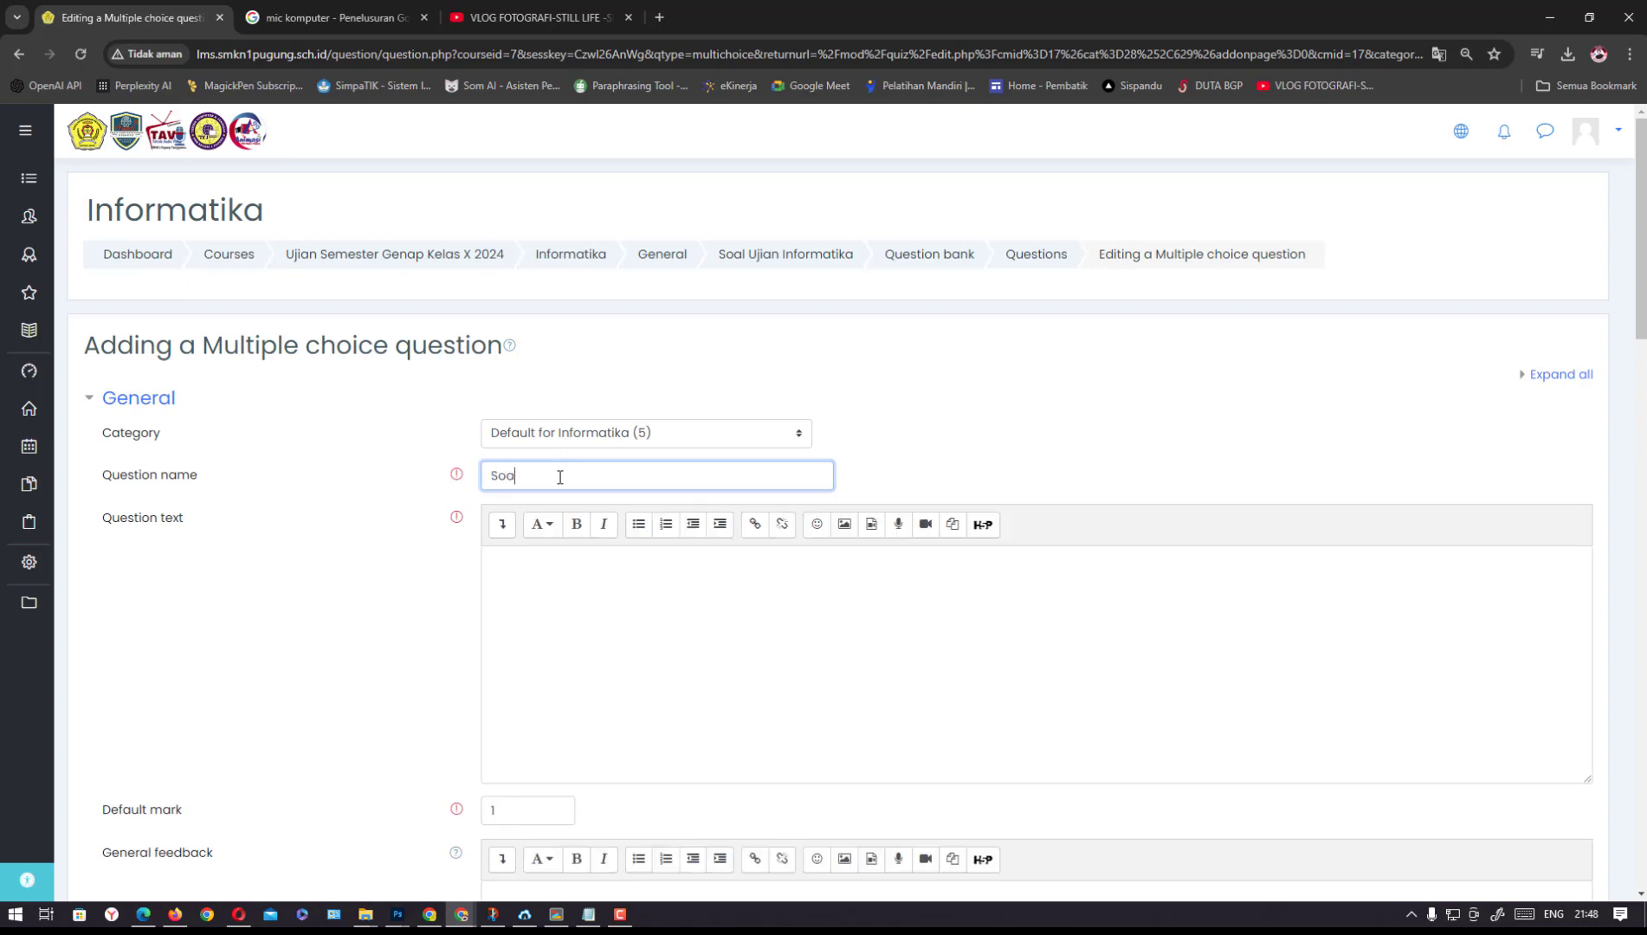
pyautogui.write('l dengan huruf Arab')
pyautogui.click(550, 561)
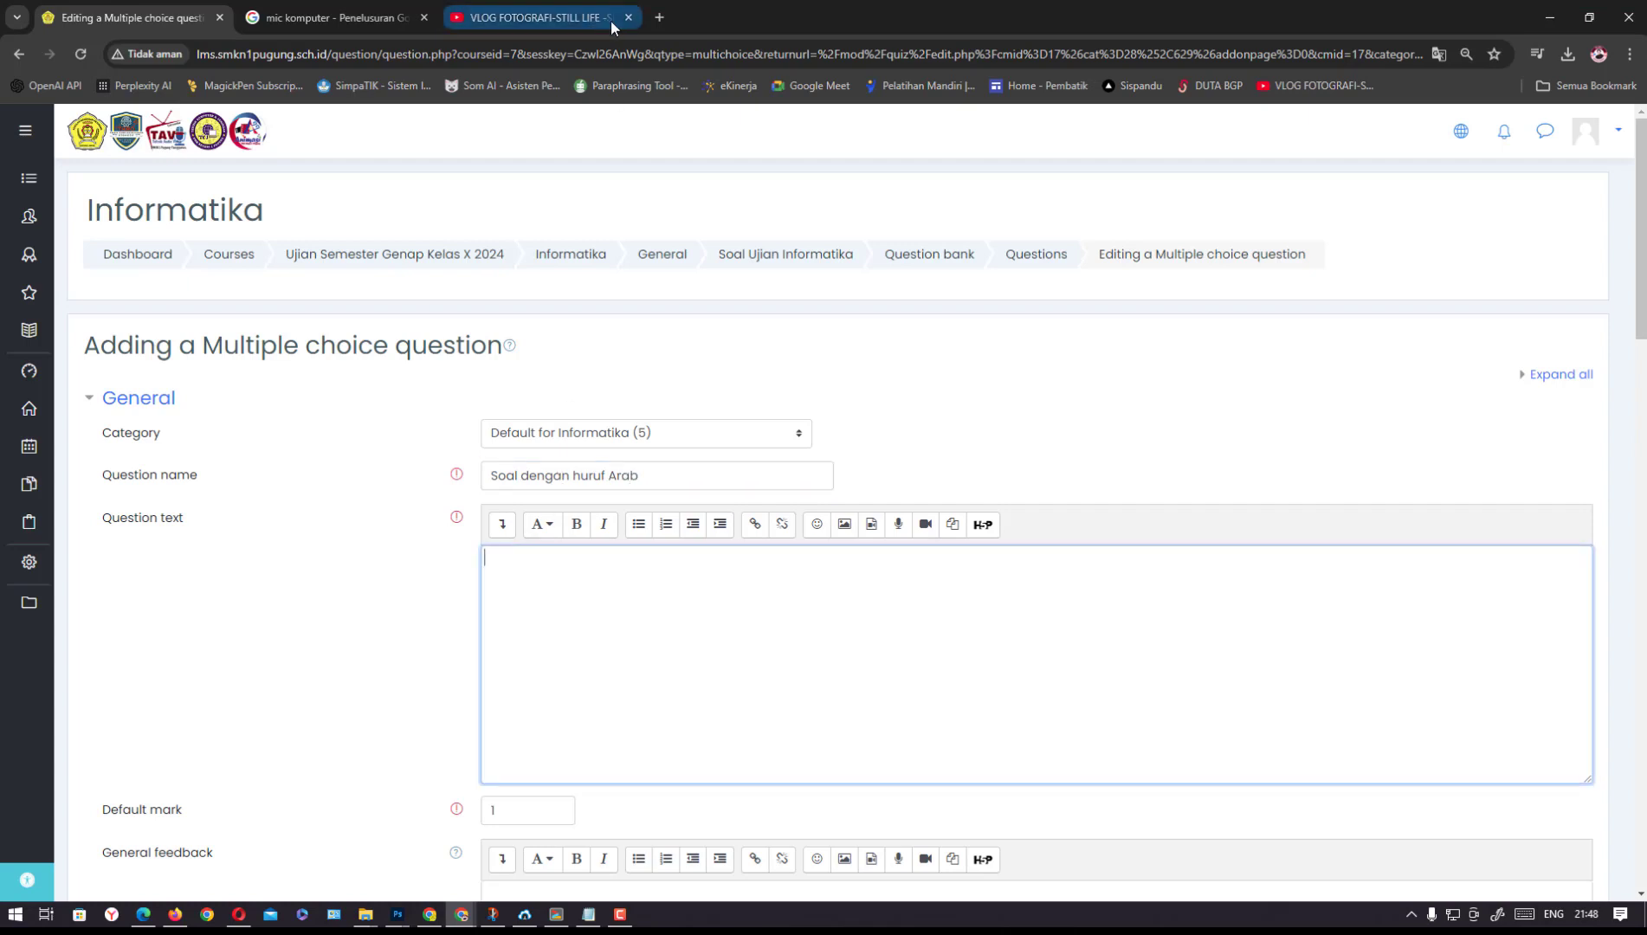
# Search the web for "al quran online" in a new browser tab and open surah Al-Fātiḥah on the Qur'an Kemenag site
pyautogui.click(658, 18)
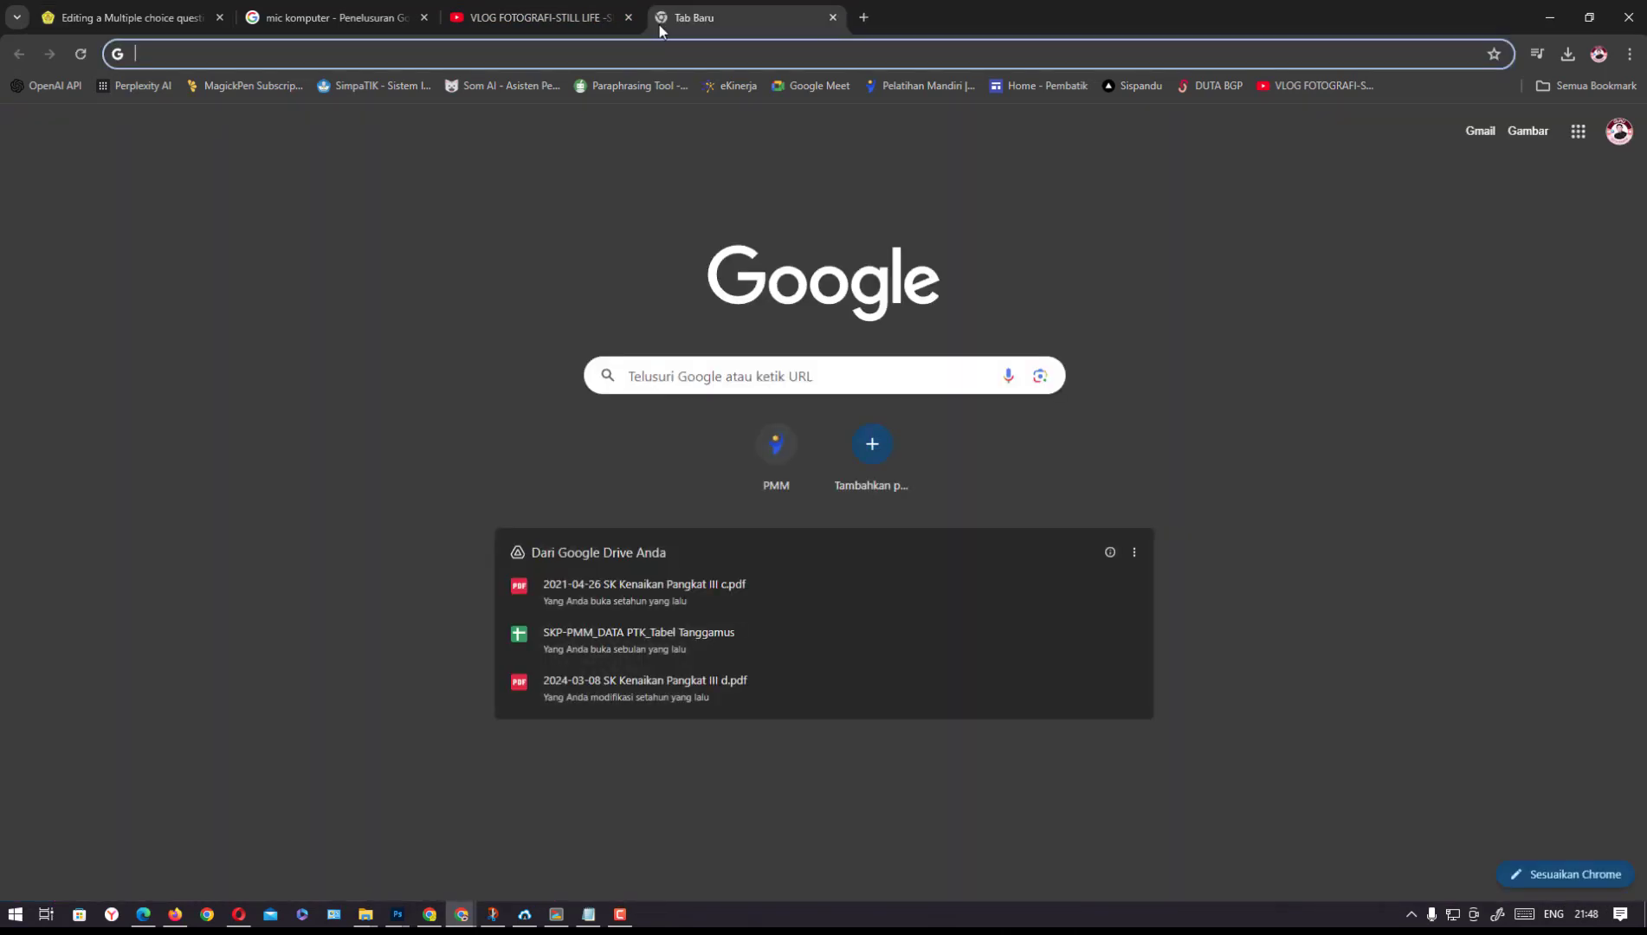
pyautogui.write('al')
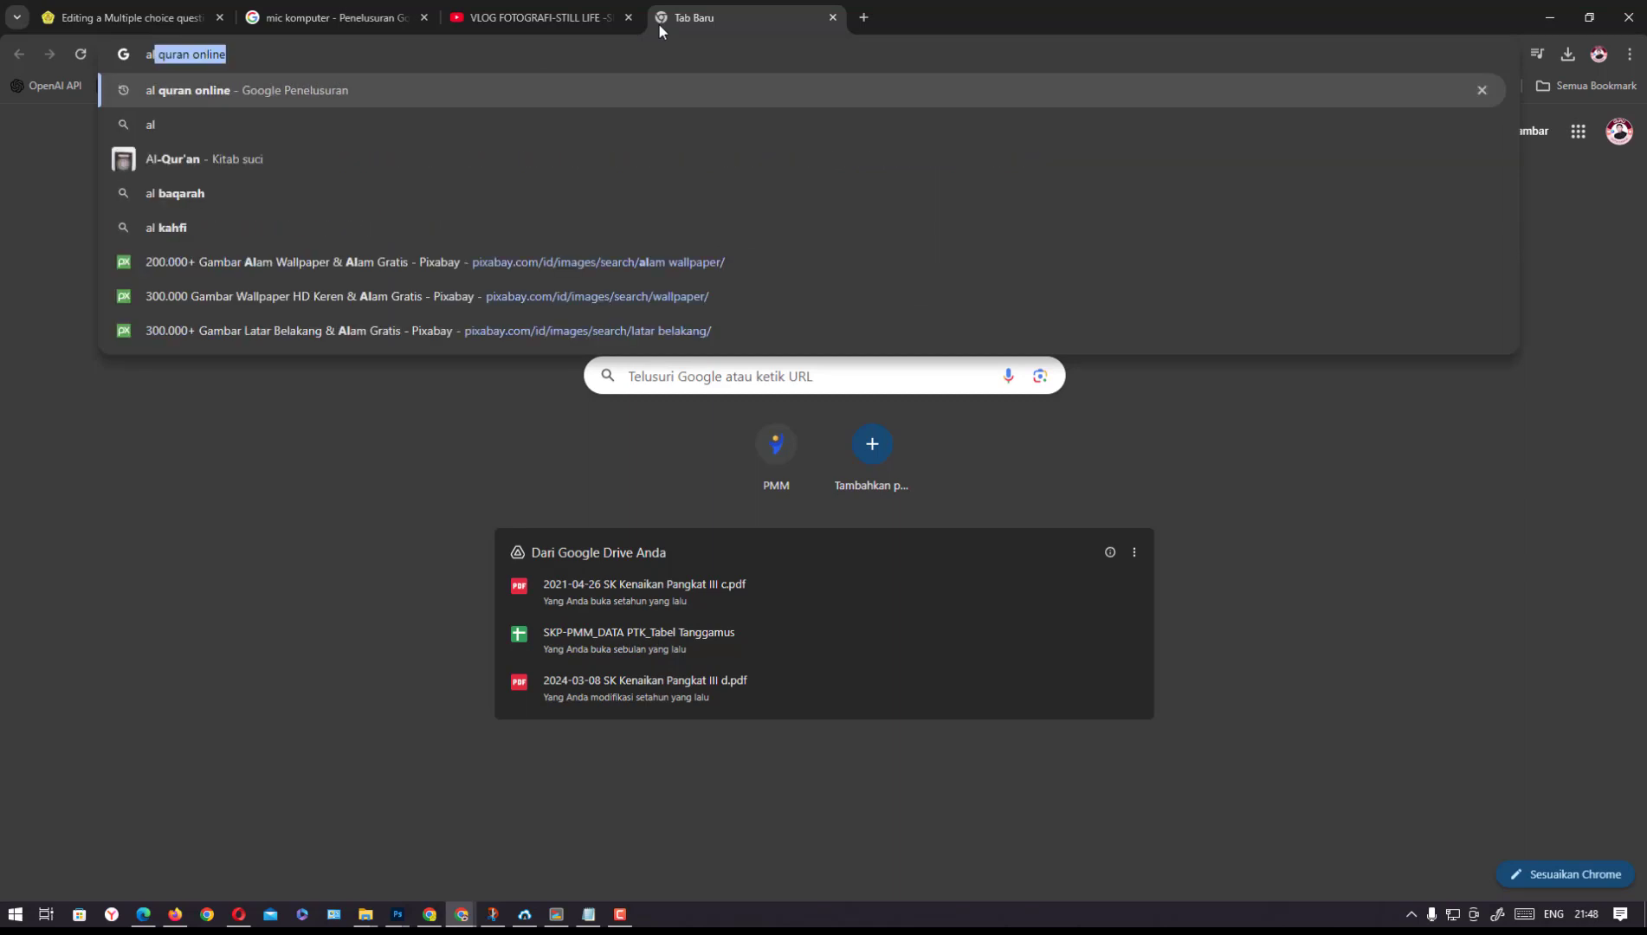
pyautogui.press('Return')
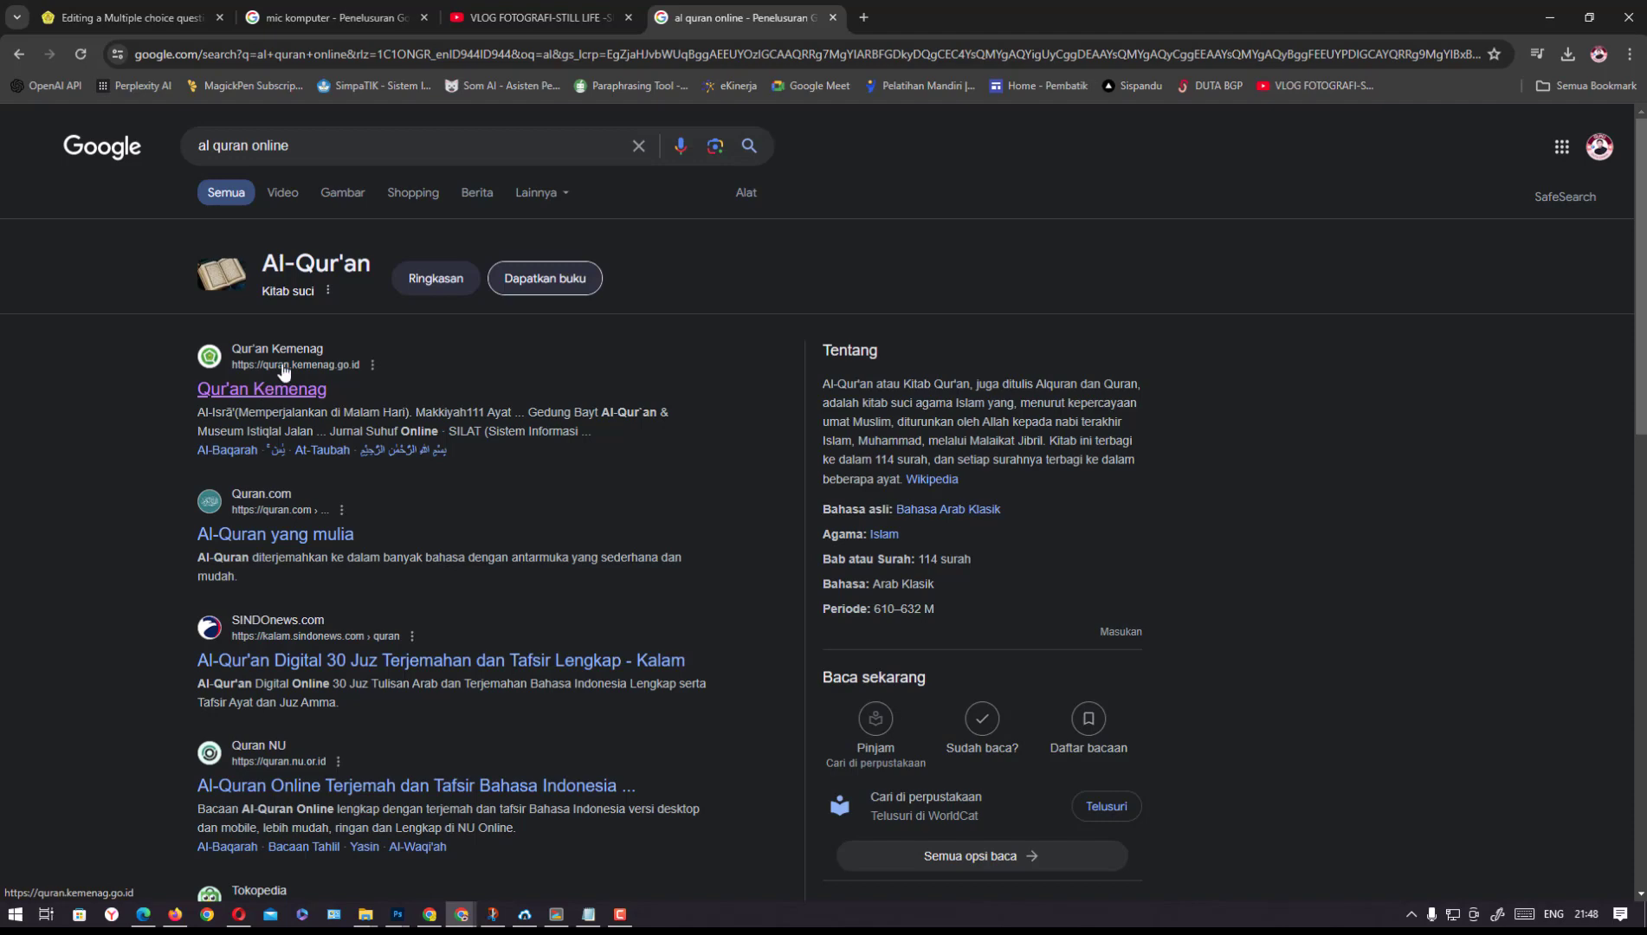
pyautogui.click(271, 390)
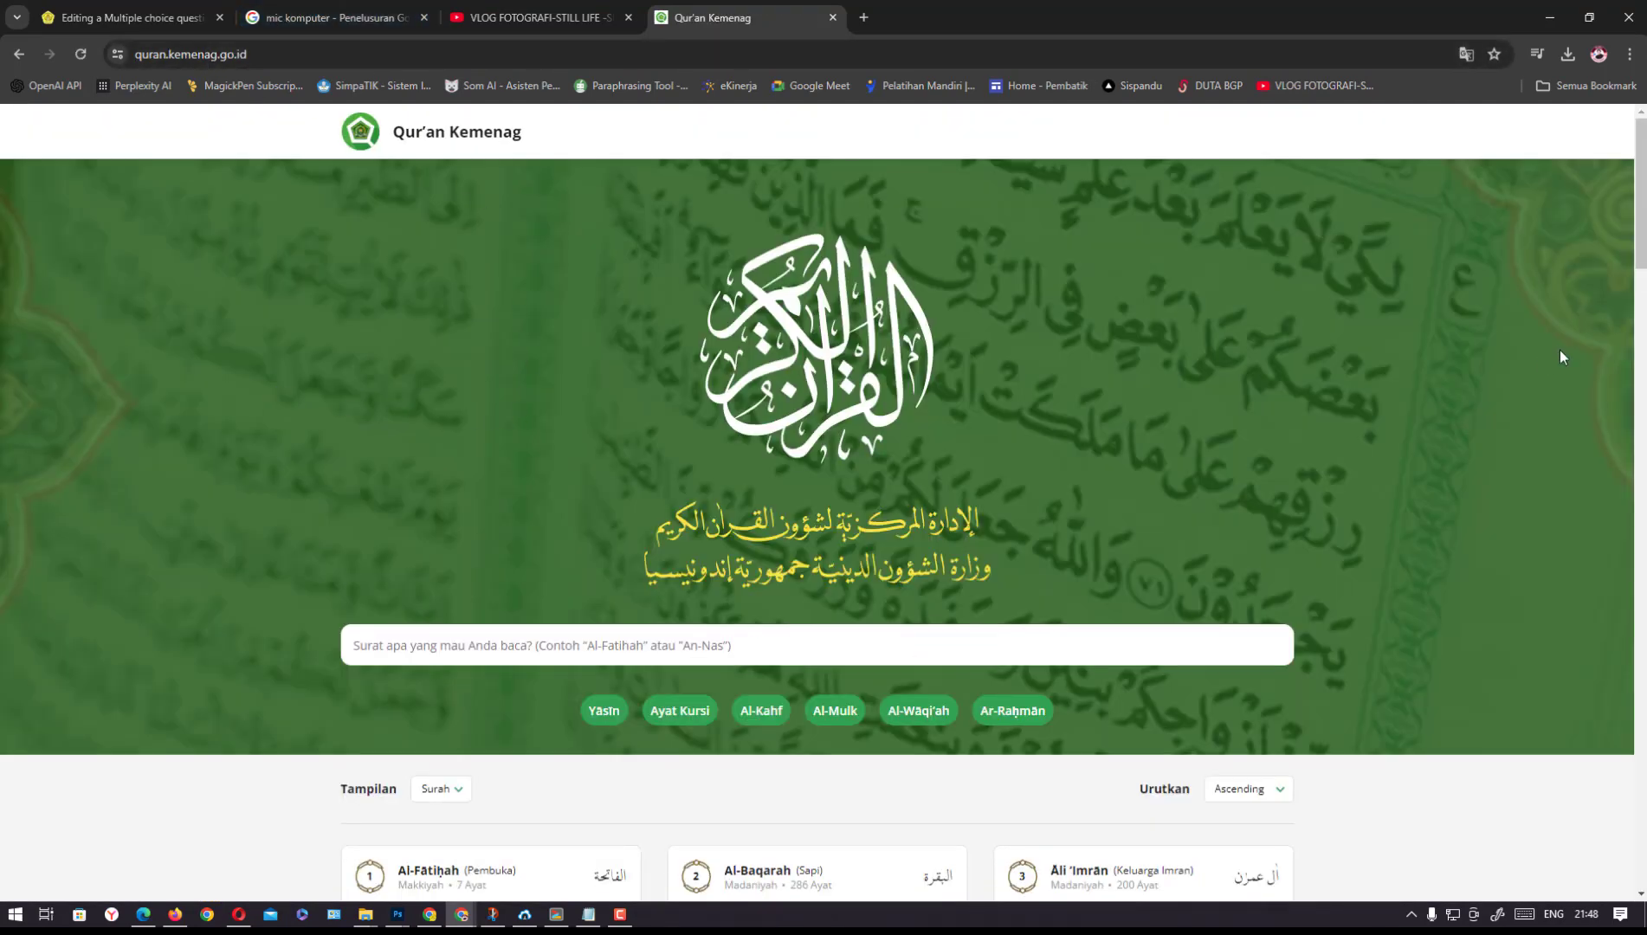
pyautogui.moveTo(1644, 254); pyautogui.dragTo(1644, 362)
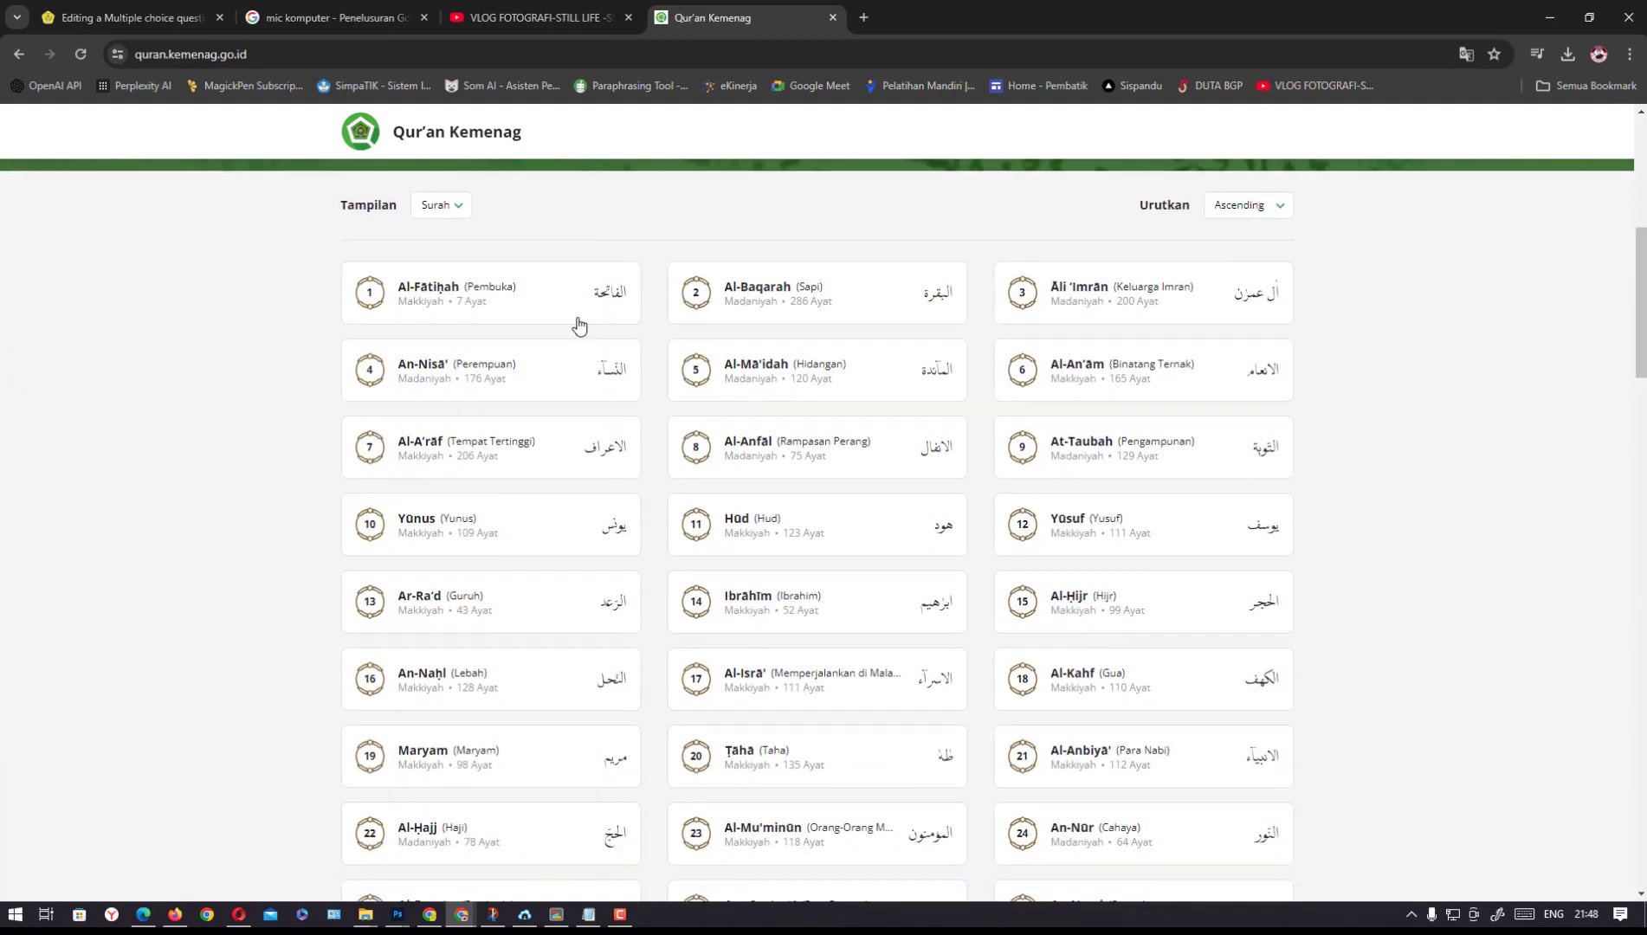
pyautogui.click(450, 308)
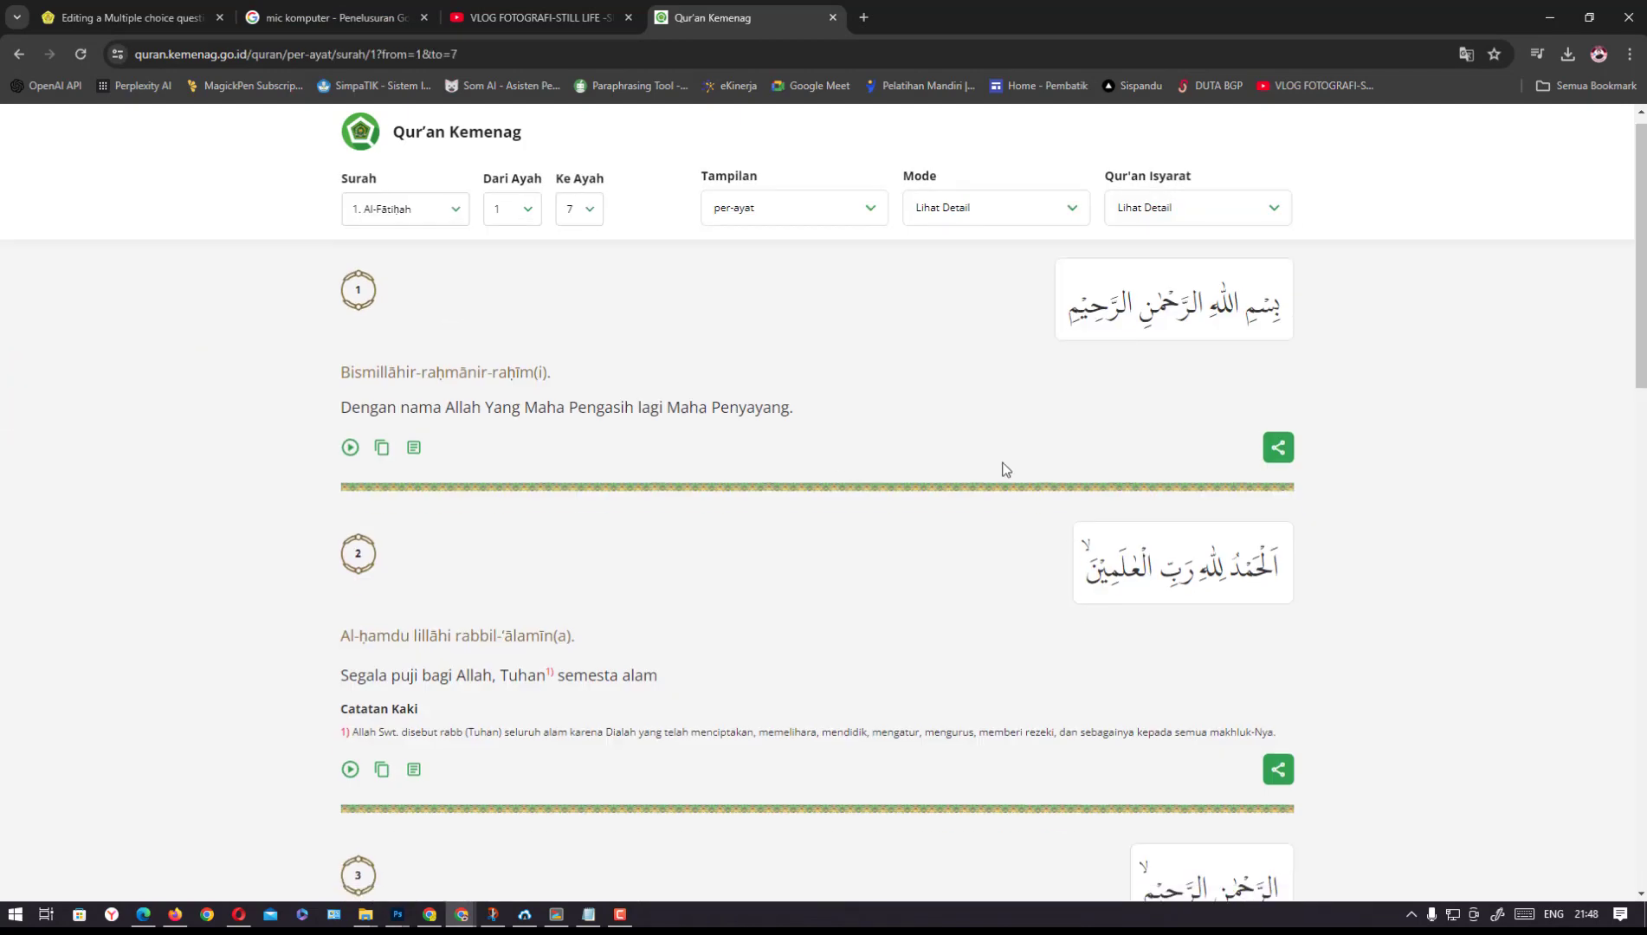
# Copy the Arabic text of verse 5 of Al-Fātiḥah and paste it into the question text in Moodle
pyautogui.moveTo(1644, 378); pyautogui.dragTo(1644, 664)
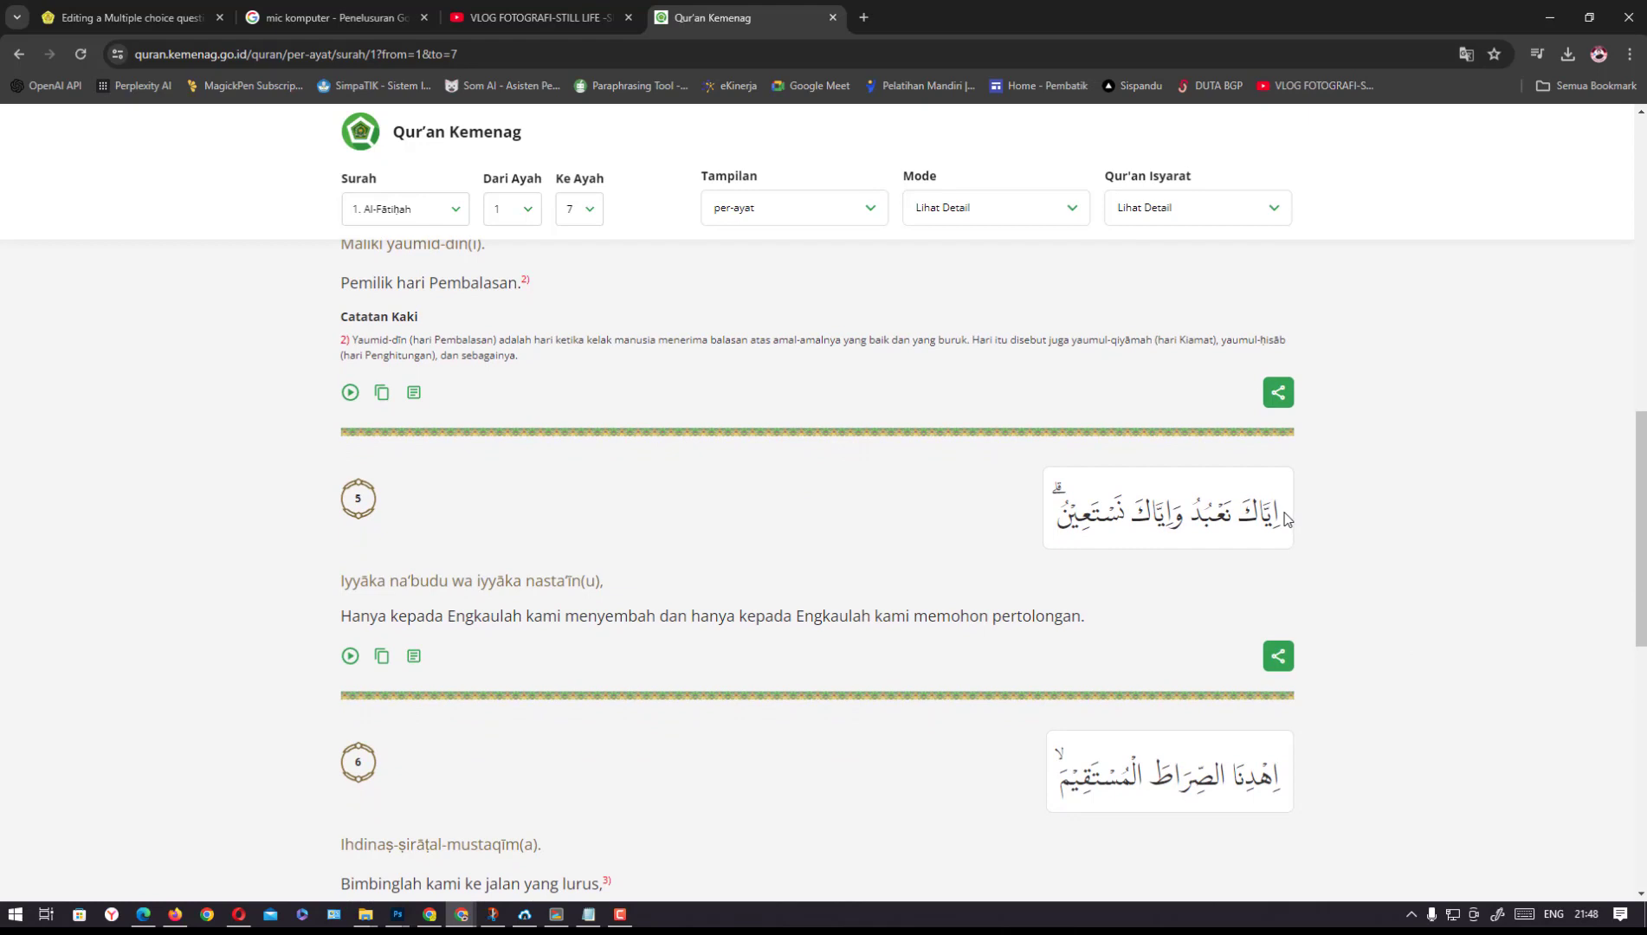
pyautogui.moveTo(1284, 518); pyautogui.dragTo(1052, 516)
pyautogui.hotkey('ctrl', 'c')
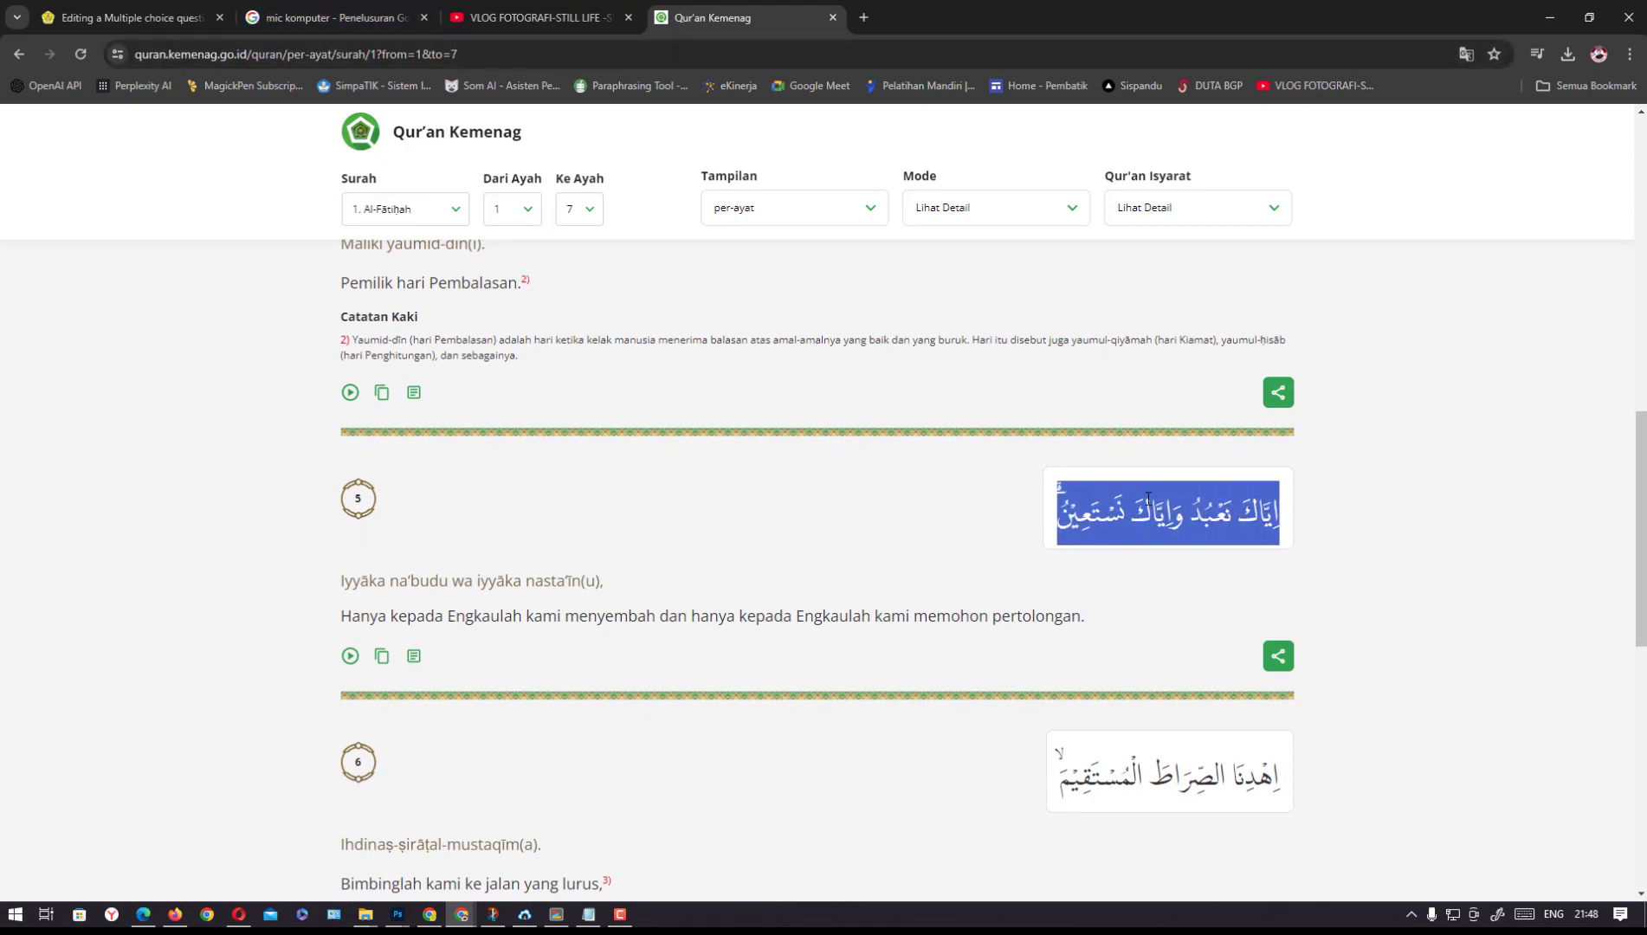
pyautogui.rightClick(1234, 516)
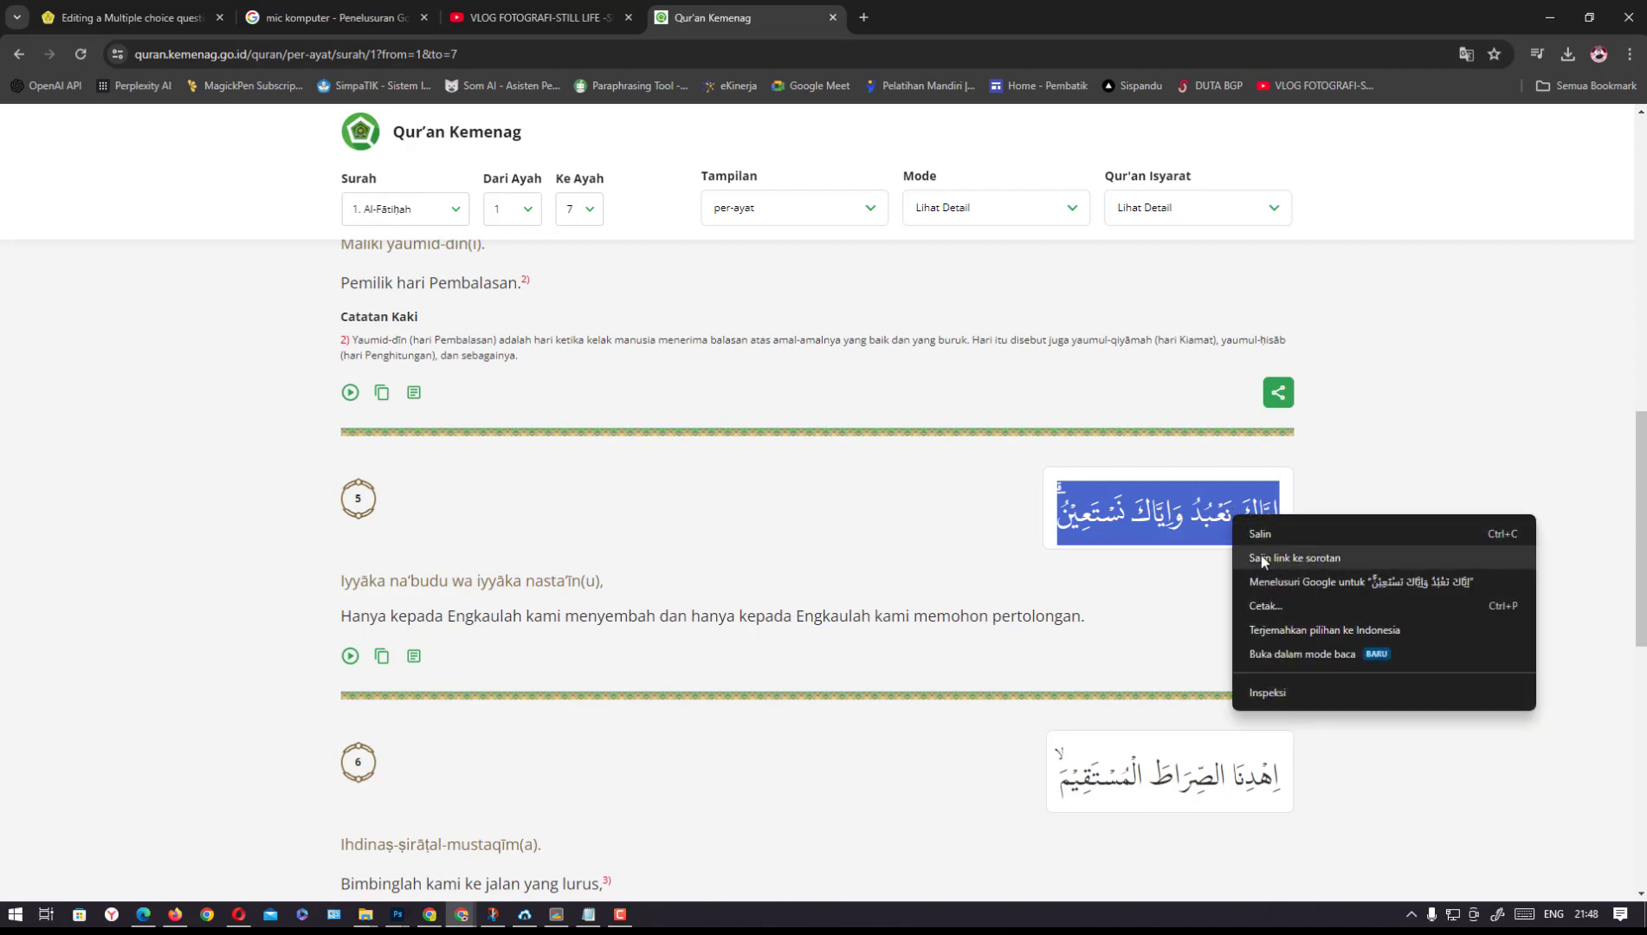
pyautogui.click(1261, 535)
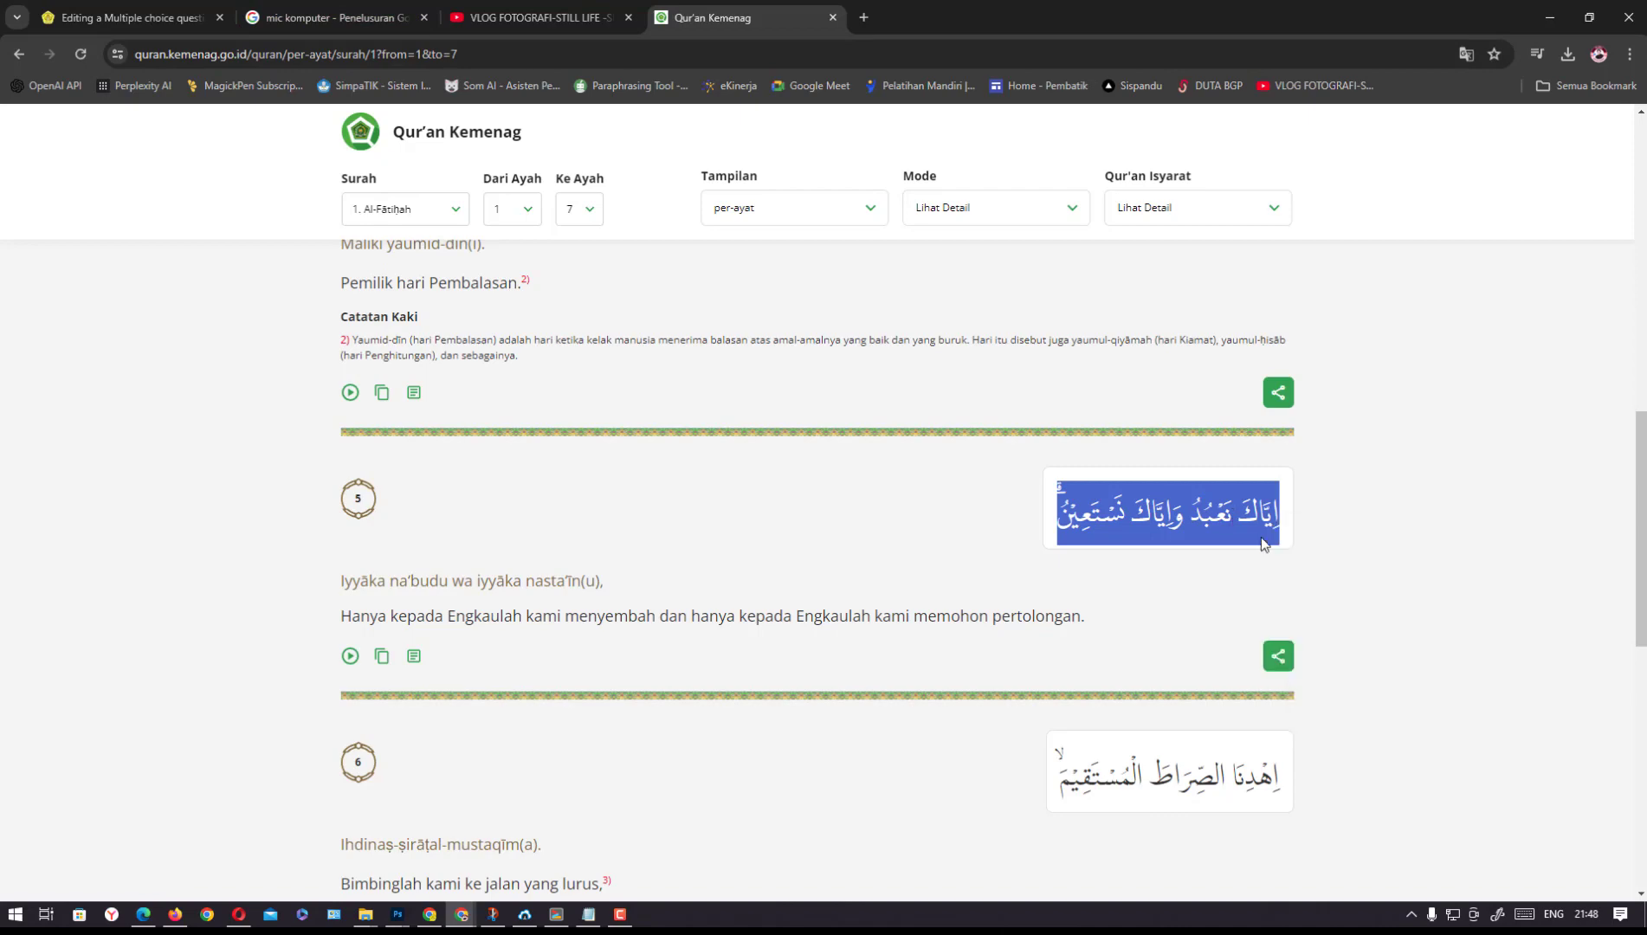
pyautogui.click(39, 22)
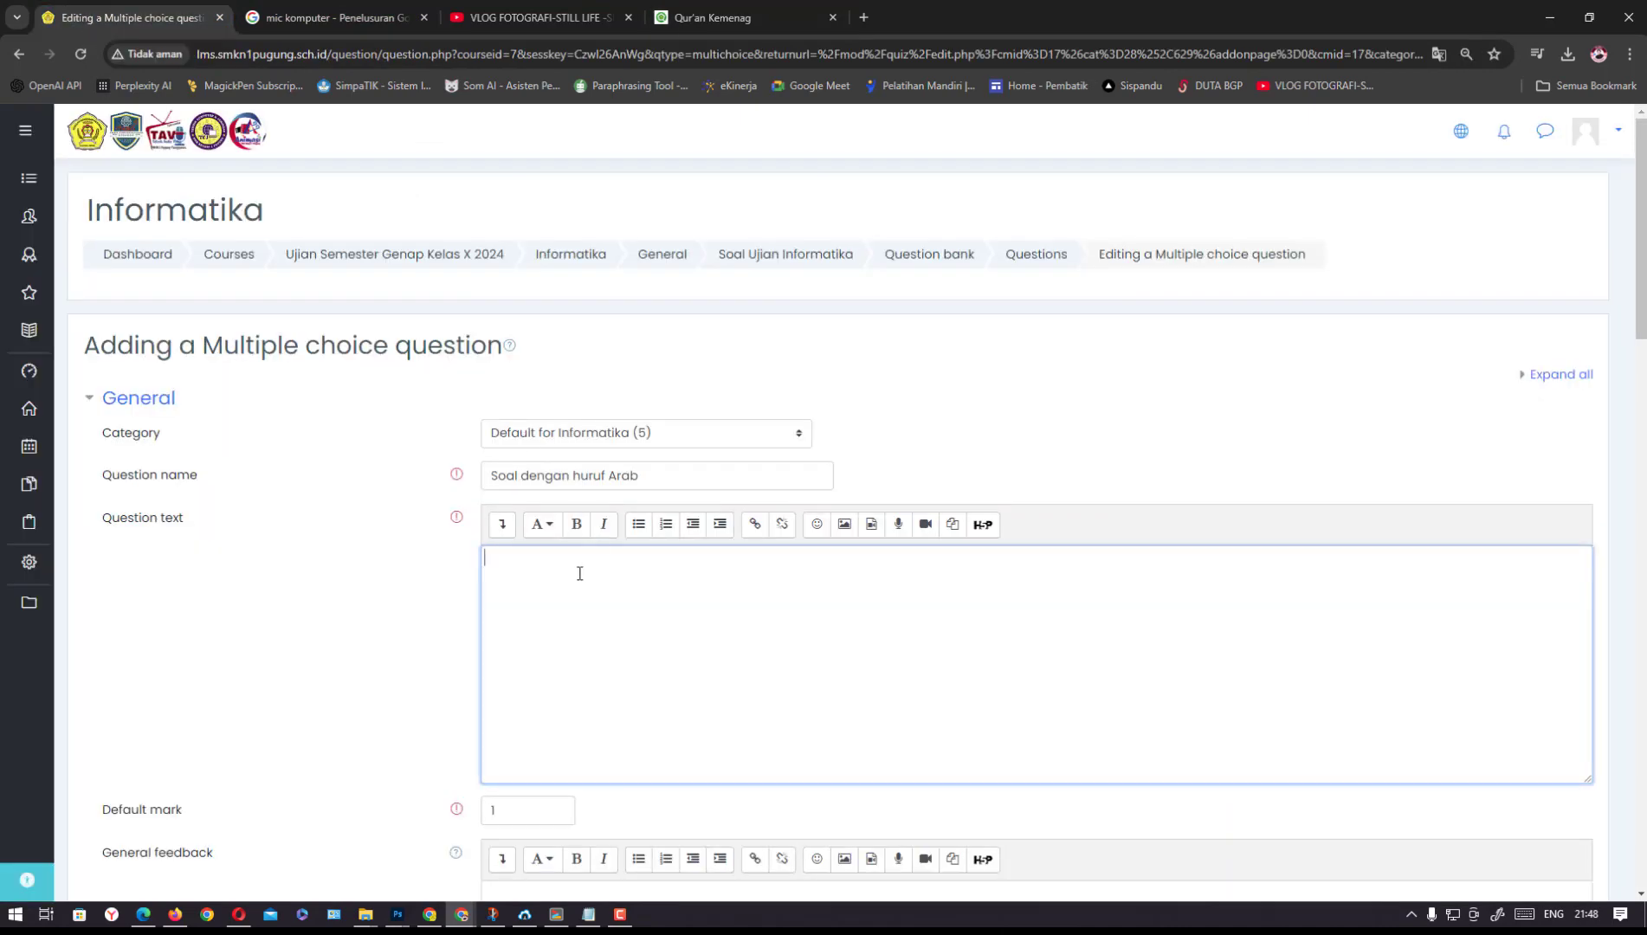
pyautogui.hotkey('ctrl', 'v')
# Write "Bunyi bacaan diatas adalah...." below the Arabic verse in the question text
pyautogui.click(736, 17)
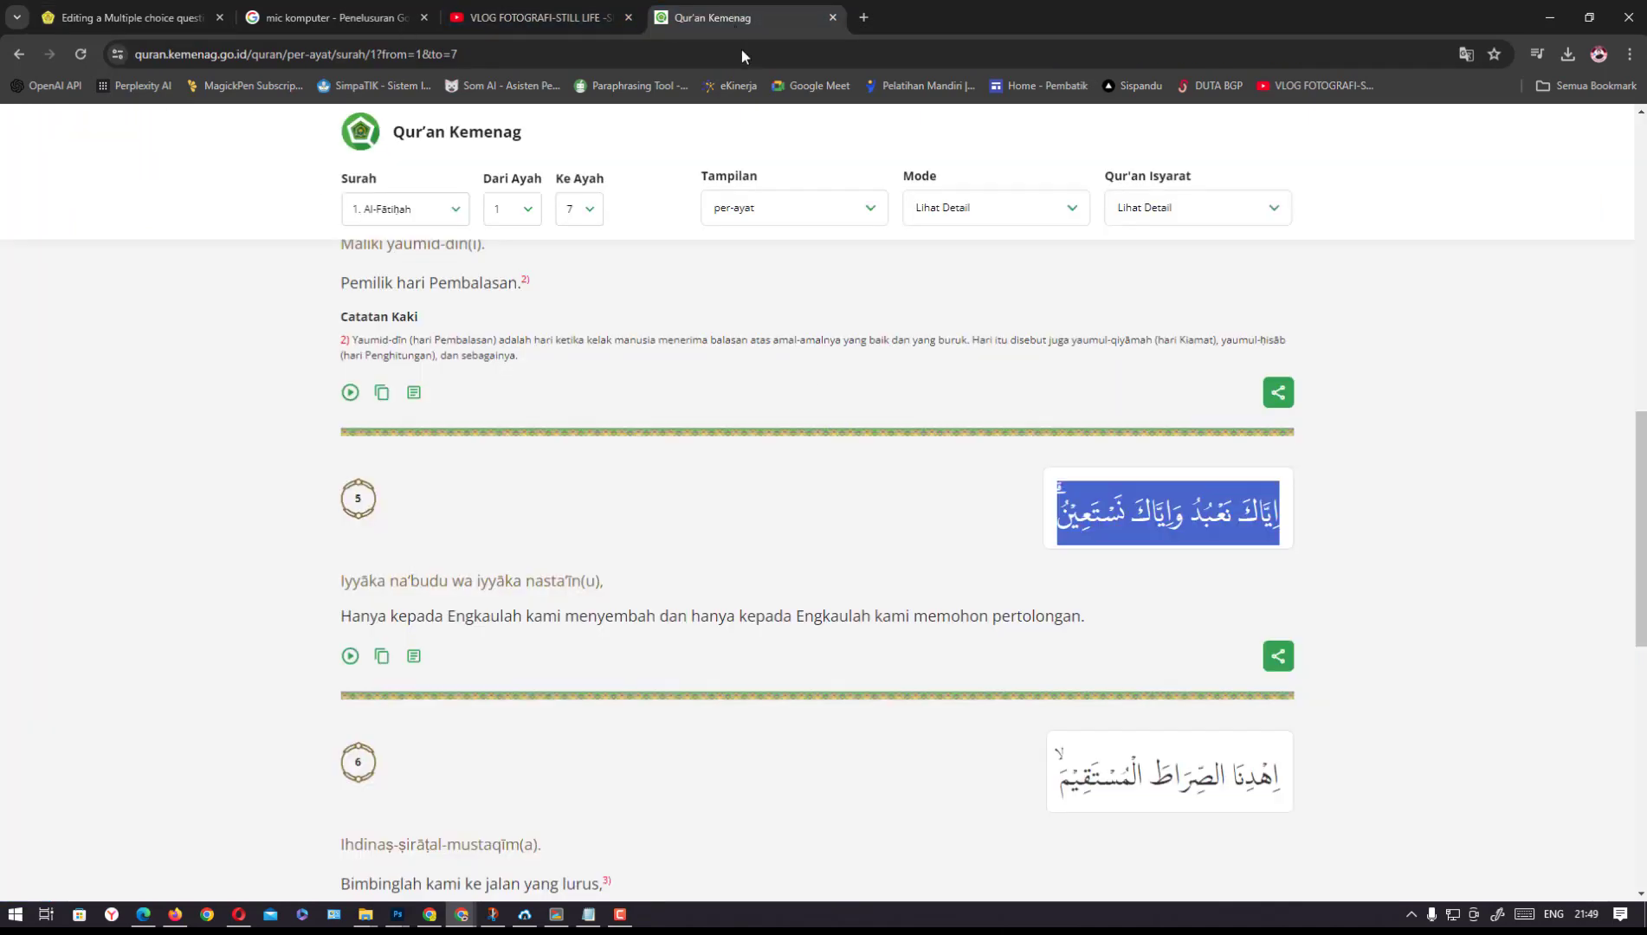
pyautogui.click(690, 551)
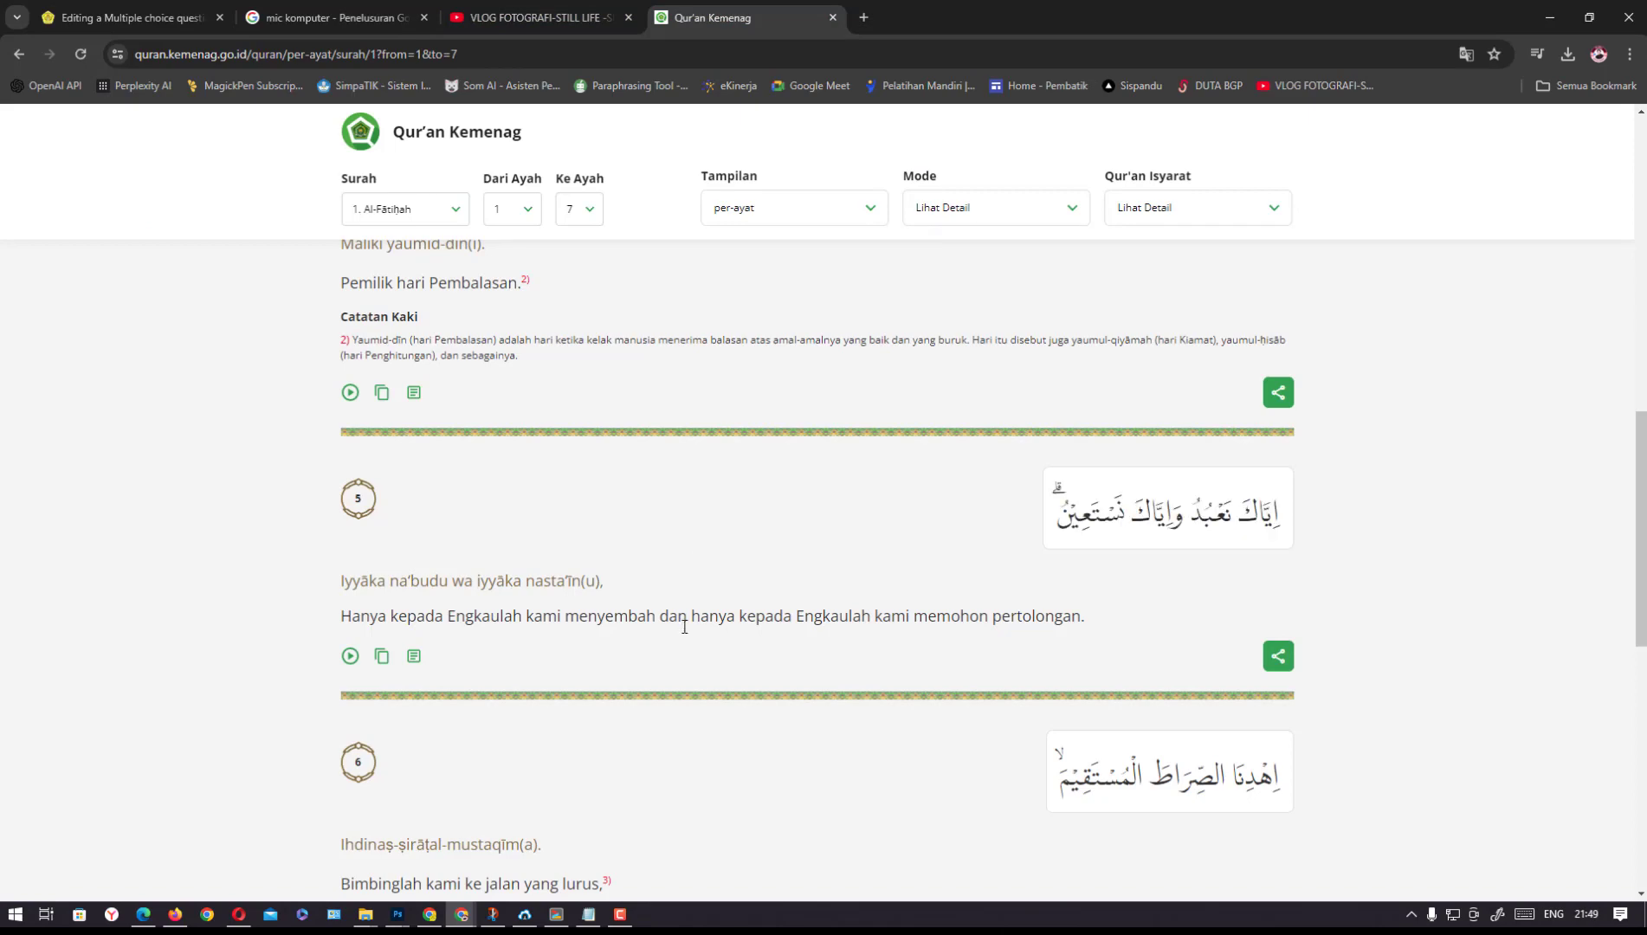
pyautogui.click(130, 17)
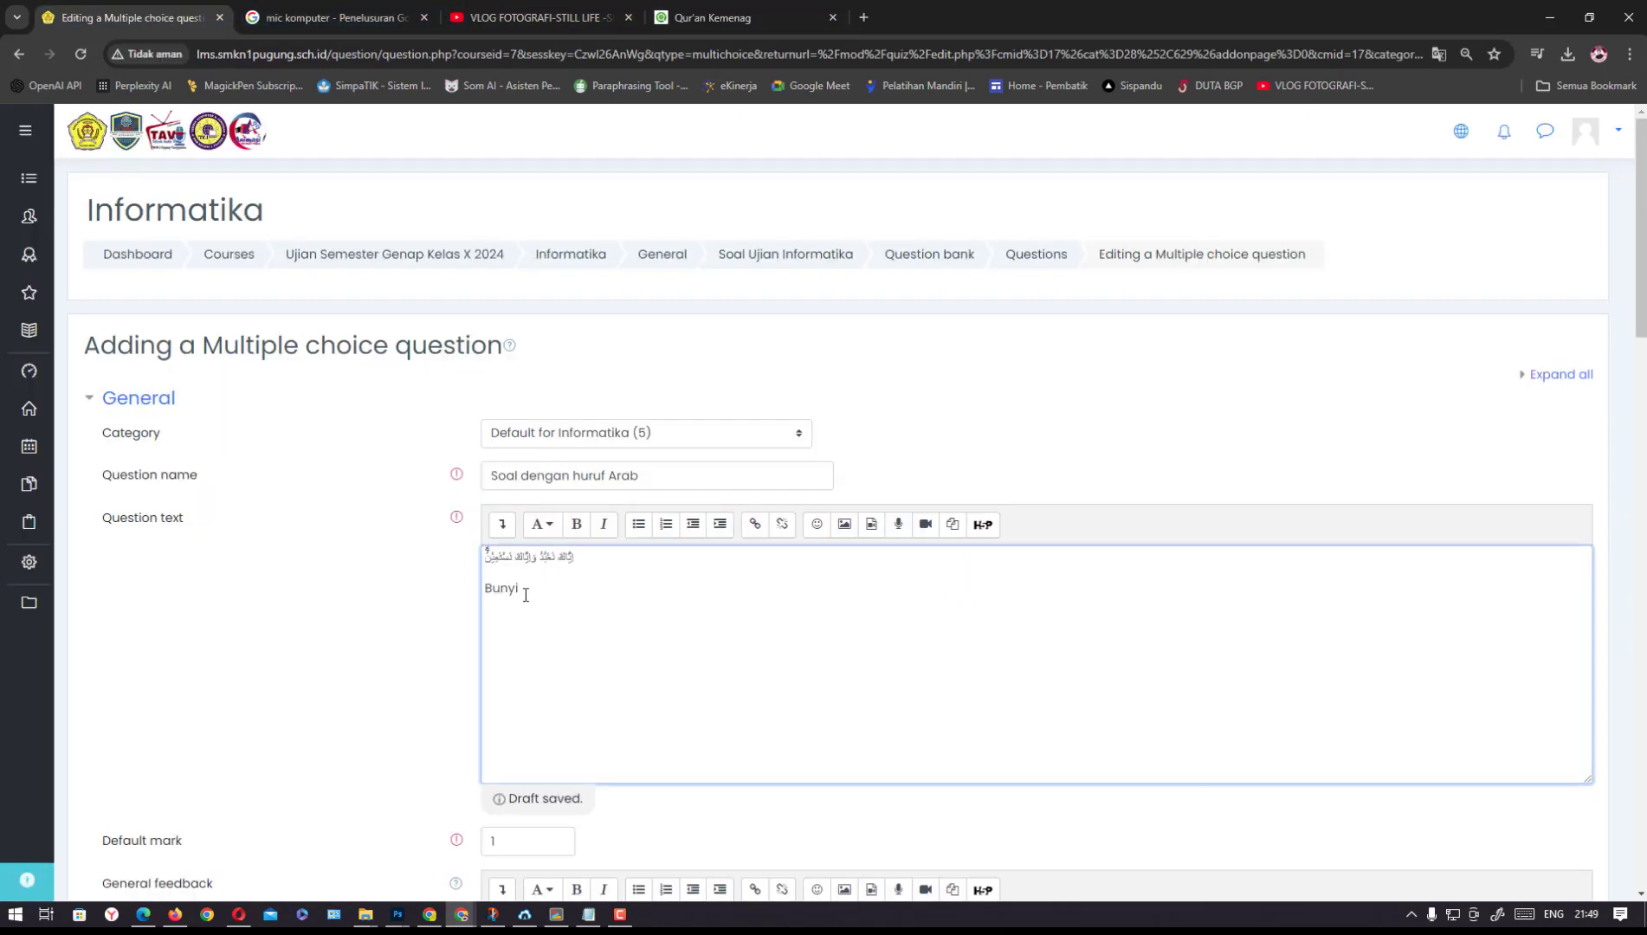
pyautogui.write('bacaan diatas ')
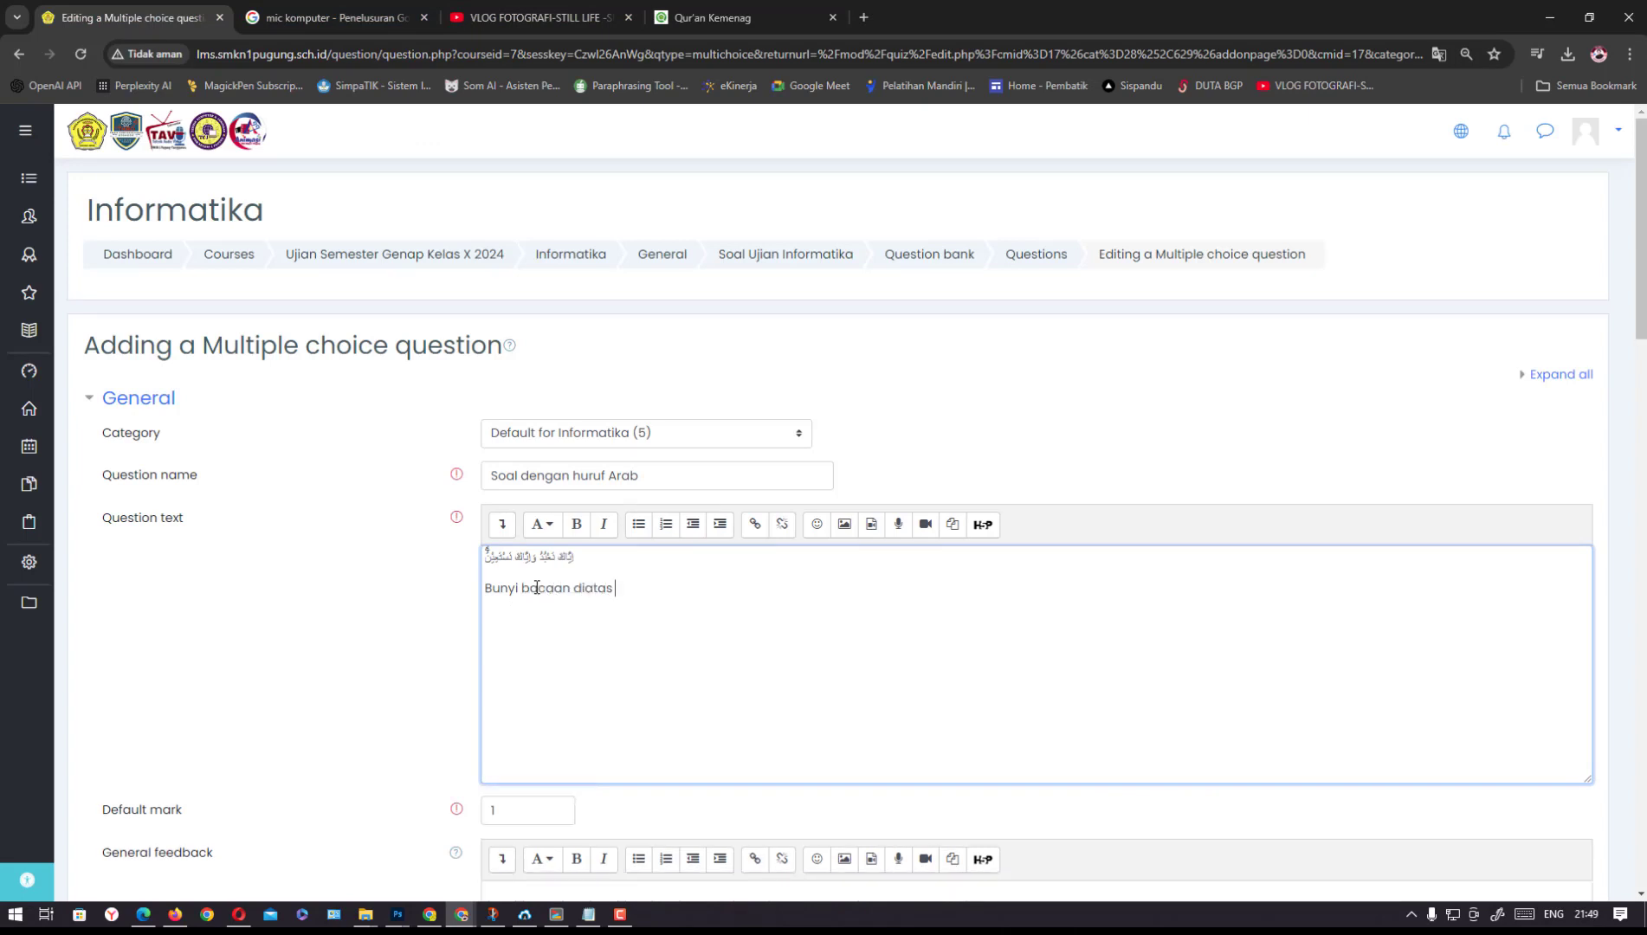
pyautogui.write('adalah....')
# Copy verse 5's transliteration "Iyyāka na'budu wa iyyāka nasta'īn(u)," from the Qur'an Kemenag page into Choice 1 and set its grade to 100%
pyautogui.click(705, 16)
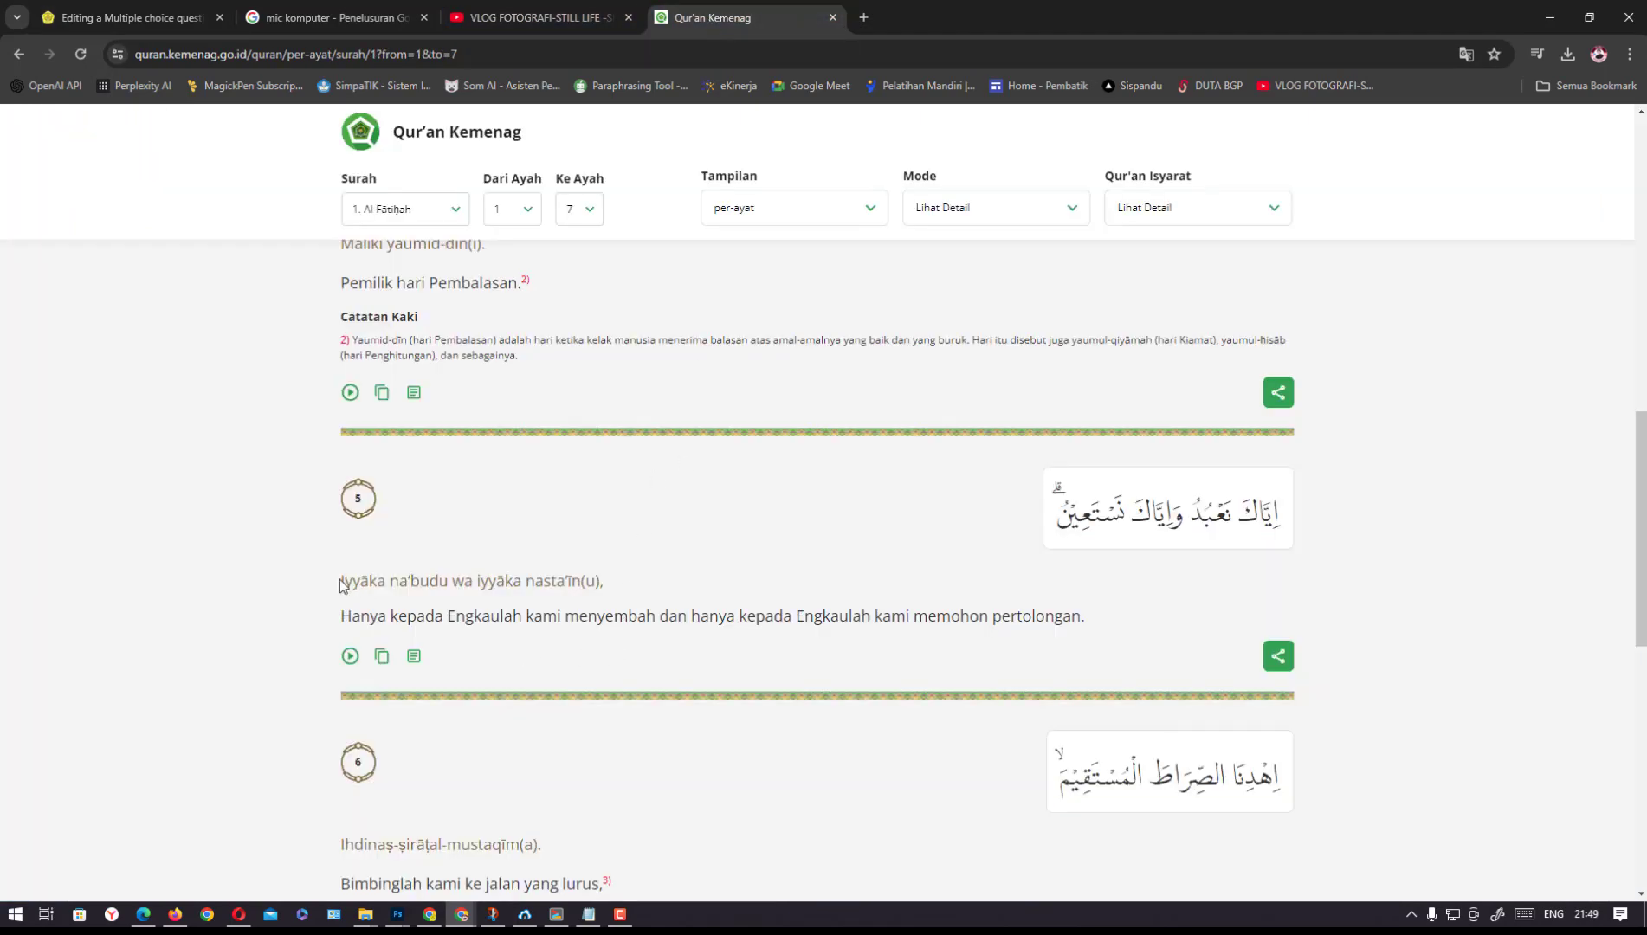
pyautogui.moveTo(340, 585); pyautogui.dragTo(608, 592)
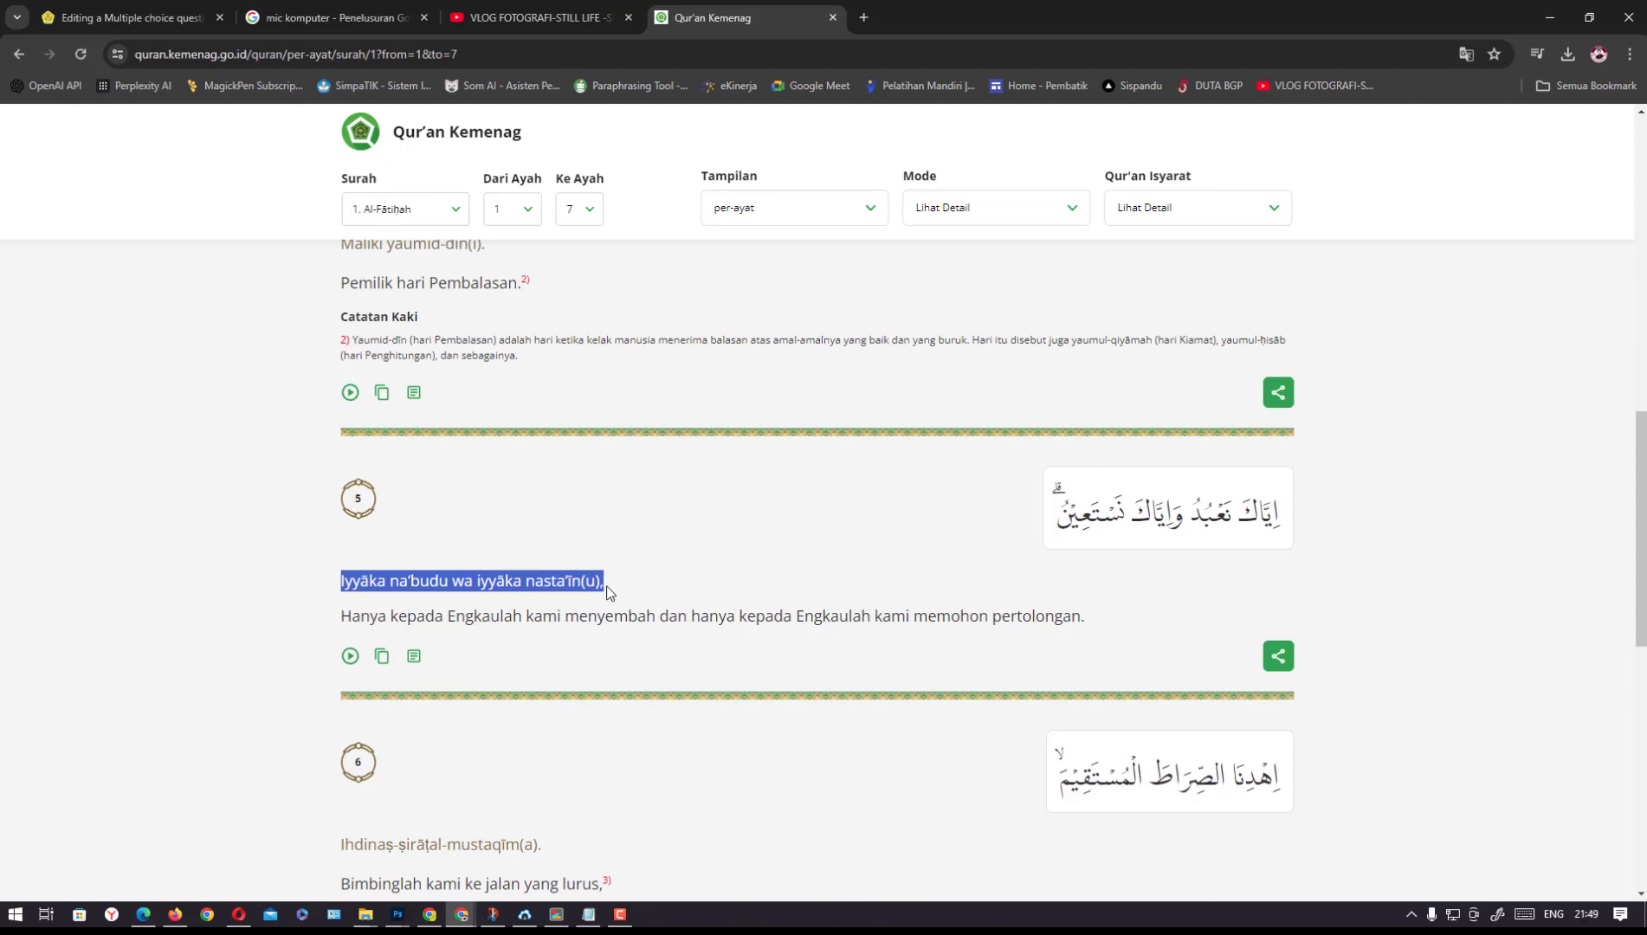
pyautogui.click(178, 21)
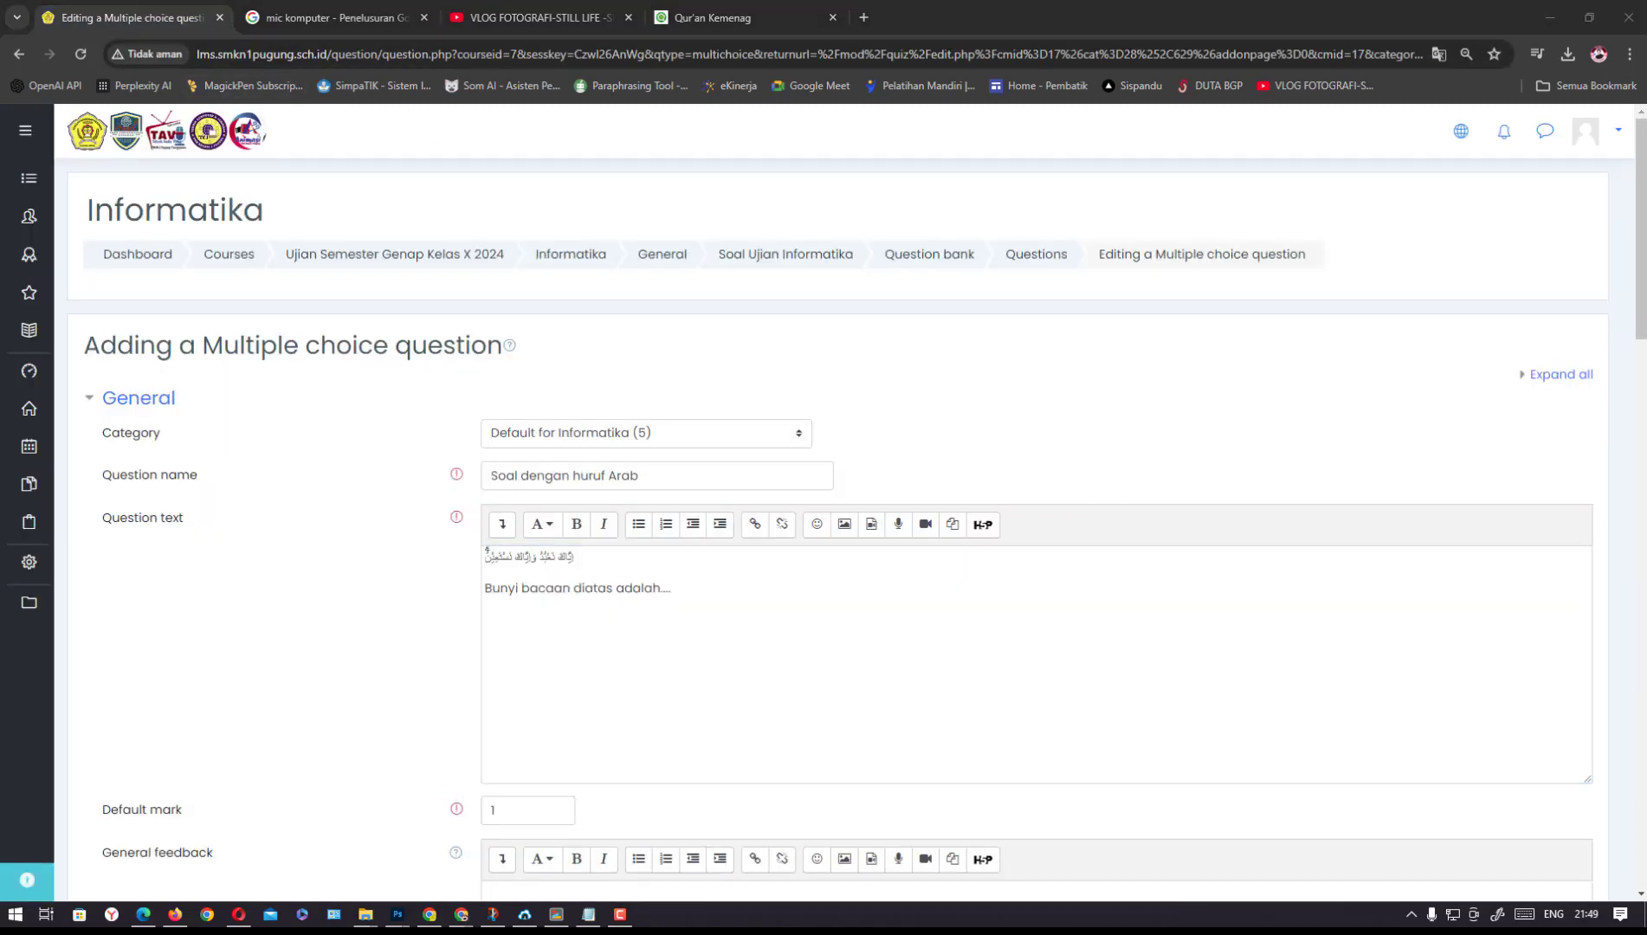
pyautogui.scroll(-10, 915, 528)
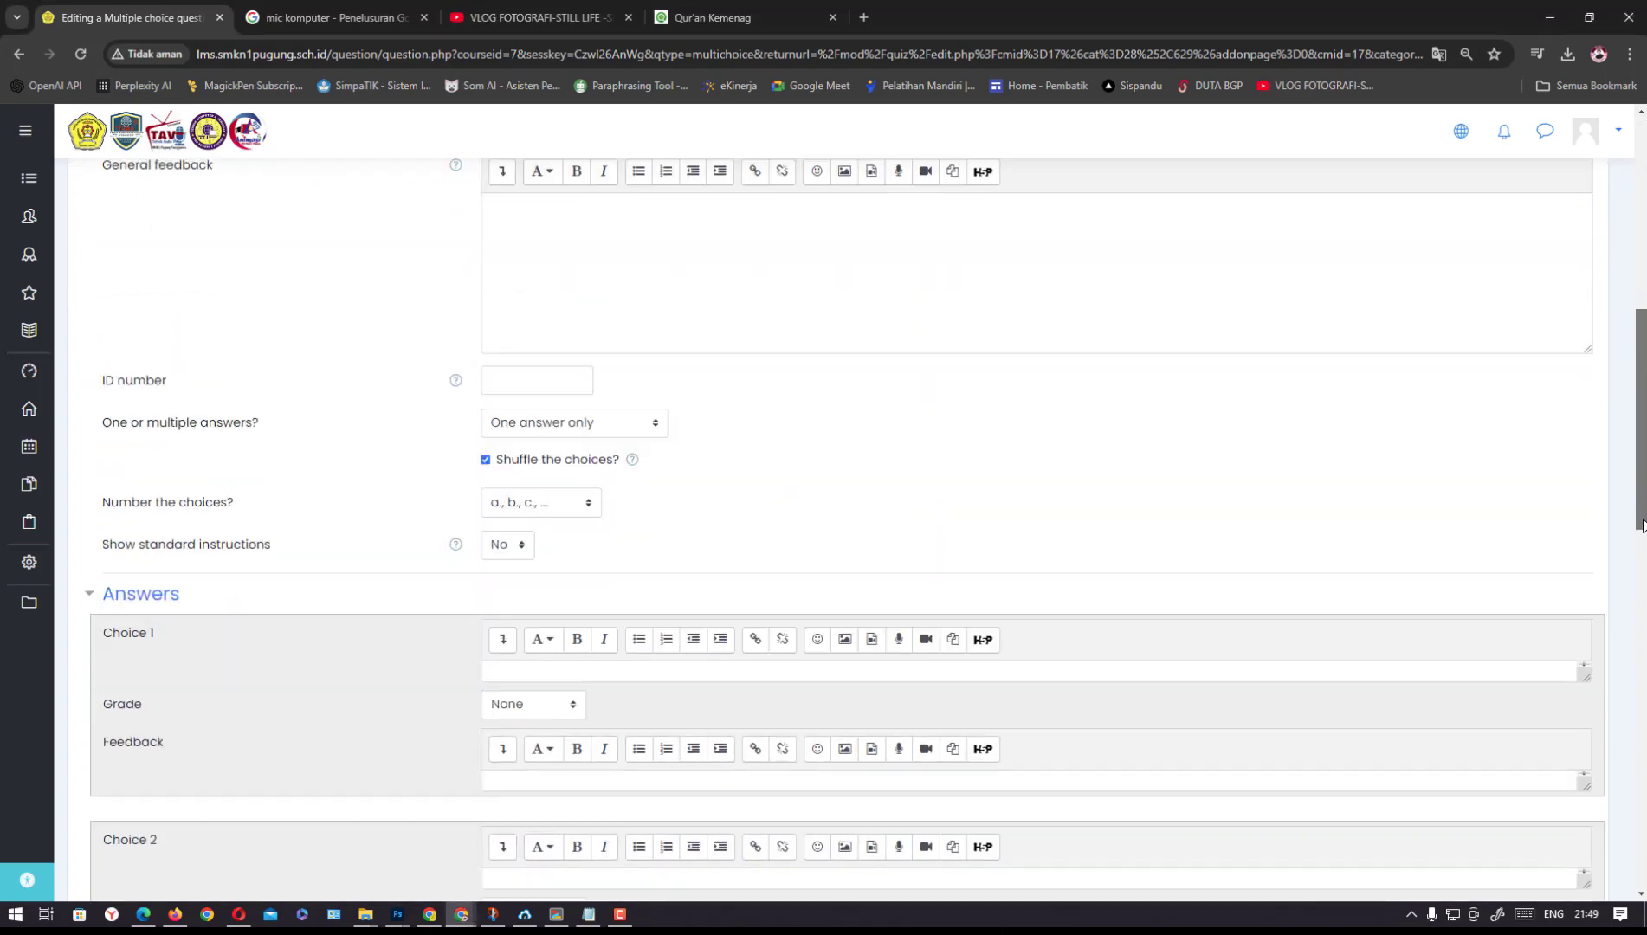
pyautogui.click(515, 509)
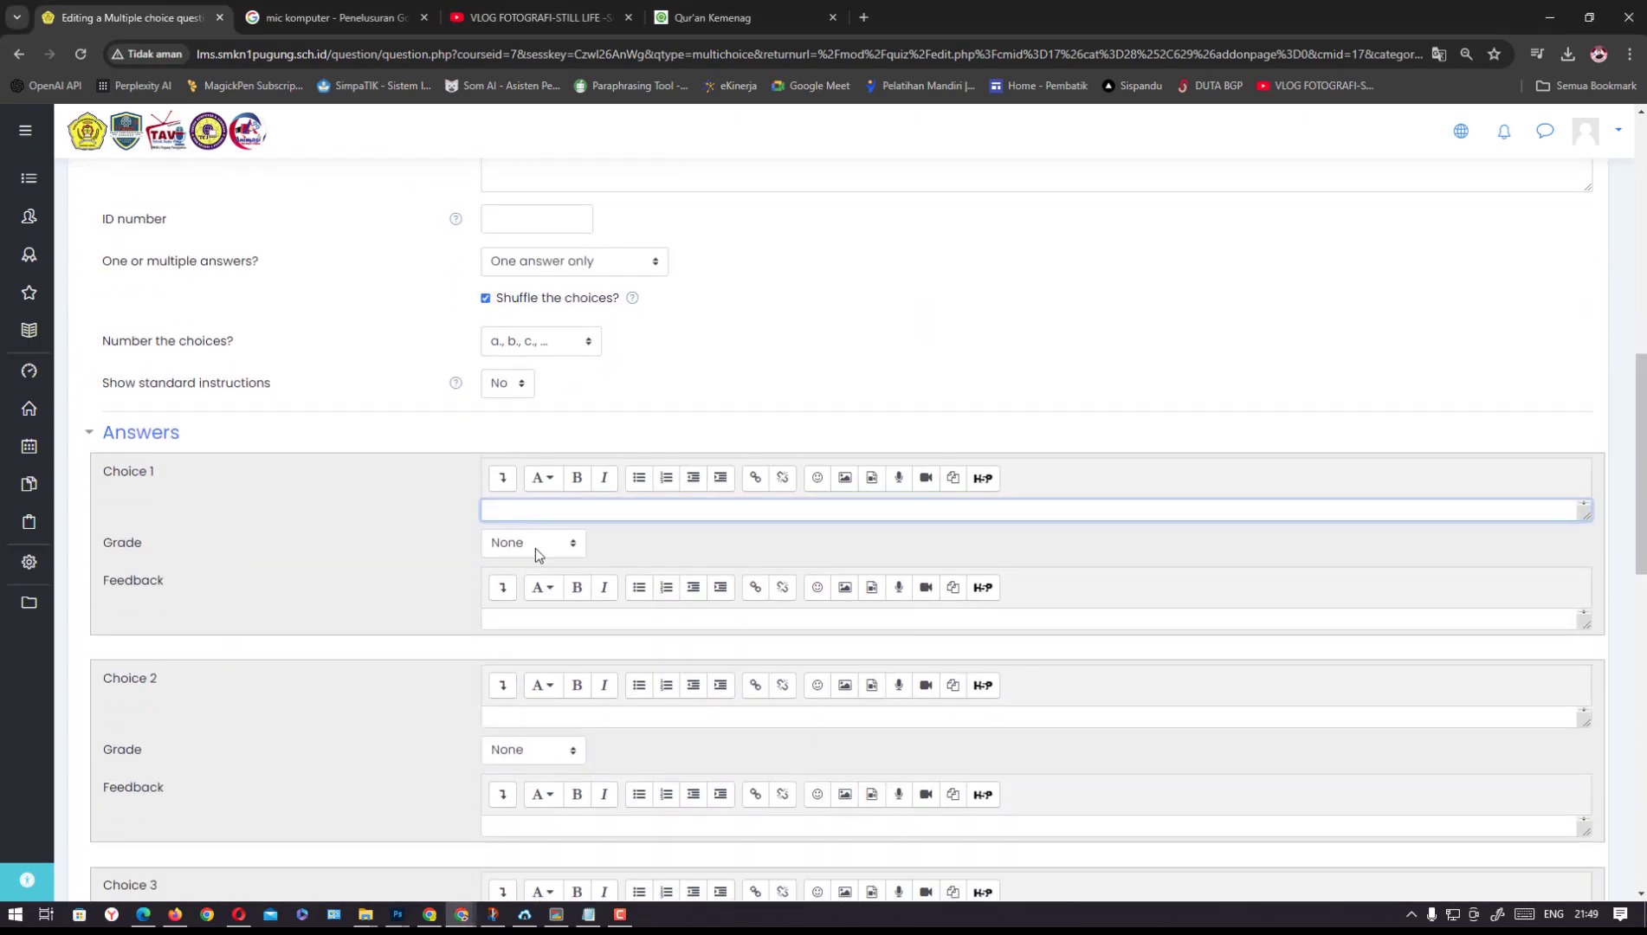
pyautogui.write('iyyāka na‘budu wa iyyāka nasta‘īn(u),')
pyautogui.click(535, 545)
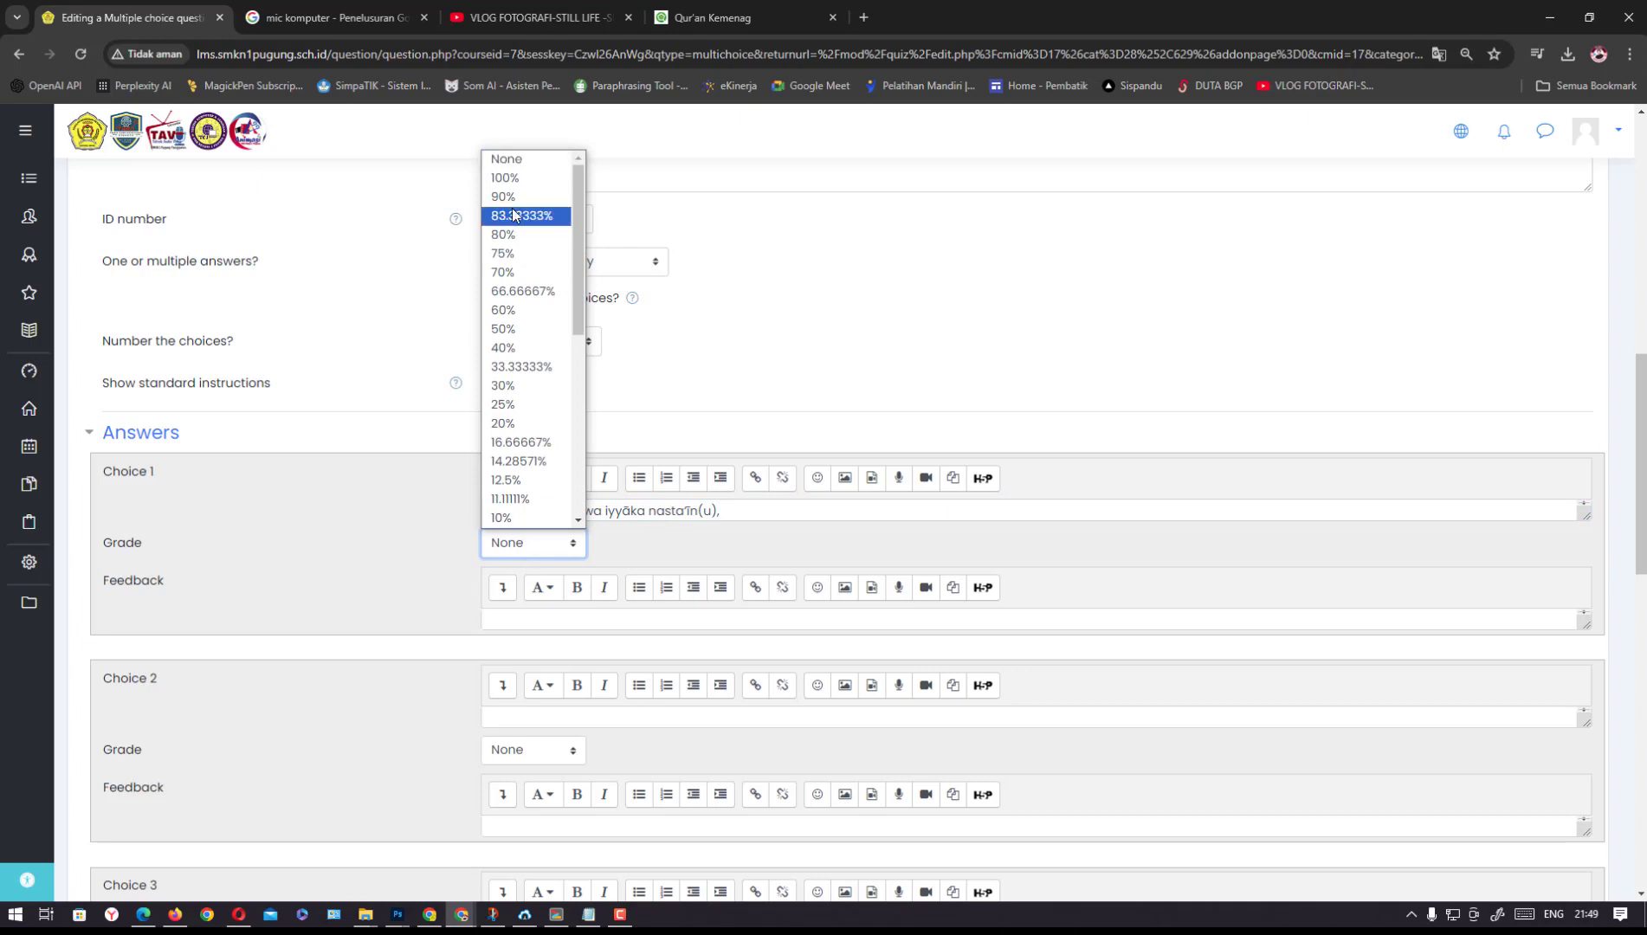
pyautogui.click(504, 179)
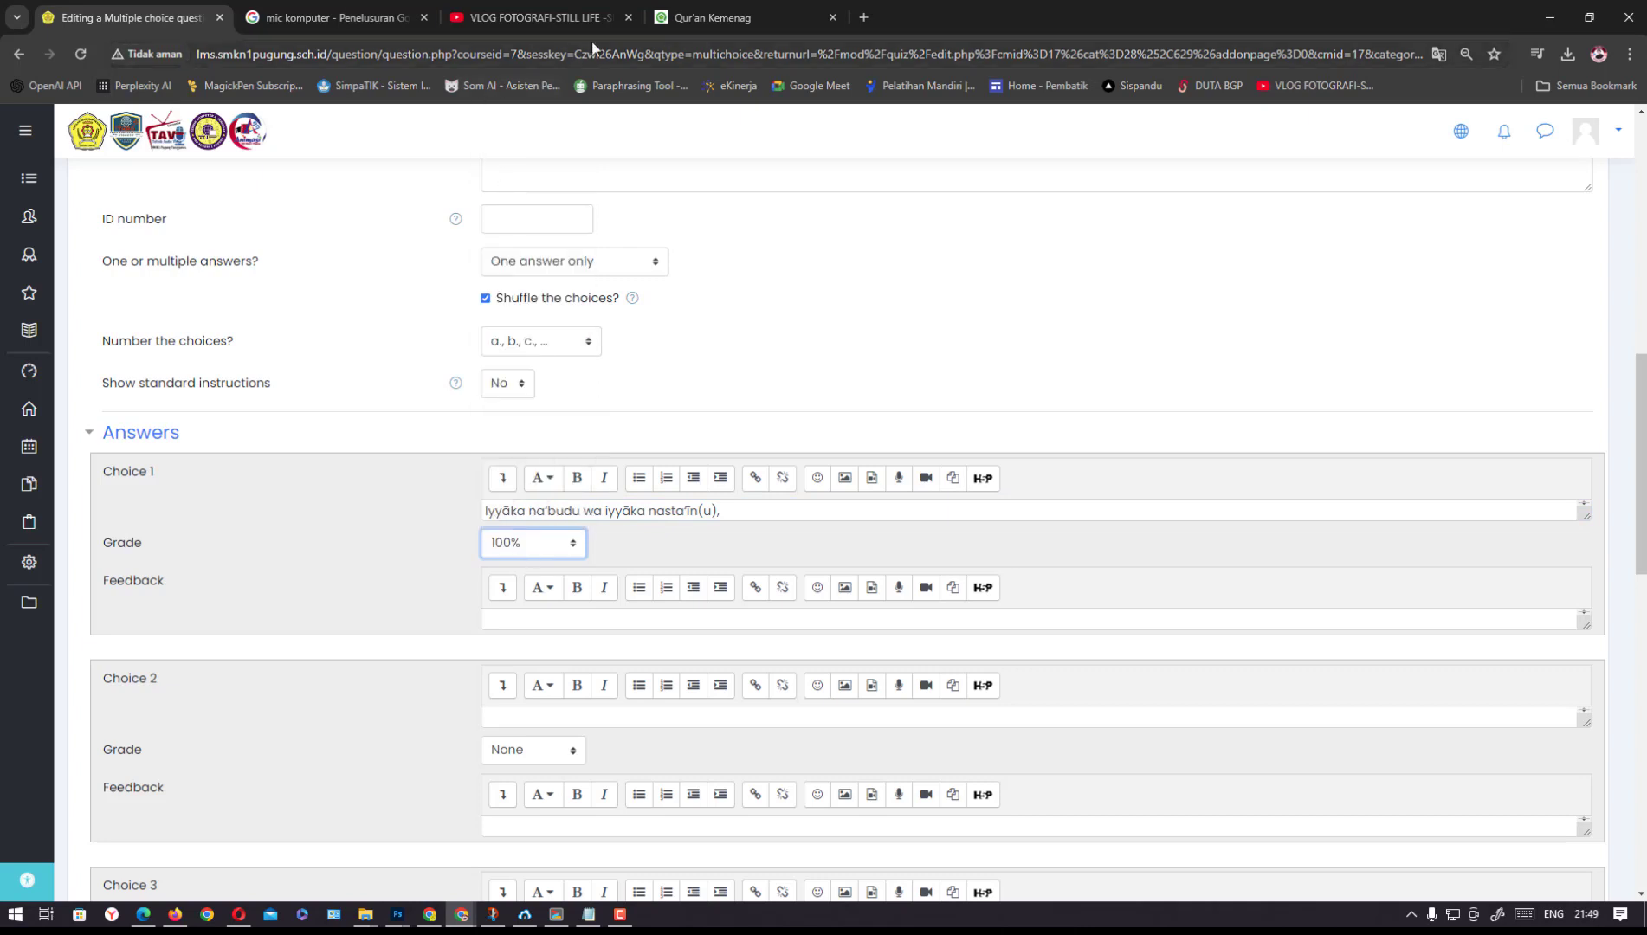
# Copy verse 6's transliteration "Ihdinaṣ-ṣirāṭal-mustaqīm(a)" from the Qur'an Kemenag page and paste it as Choice 2 in Moodle
pyautogui.click(685, 19)
pyautogui.moveTo(342, 847); pyautogui.dragTo(539, 845)
pyautogui.hotkey('ctrl', 'c')
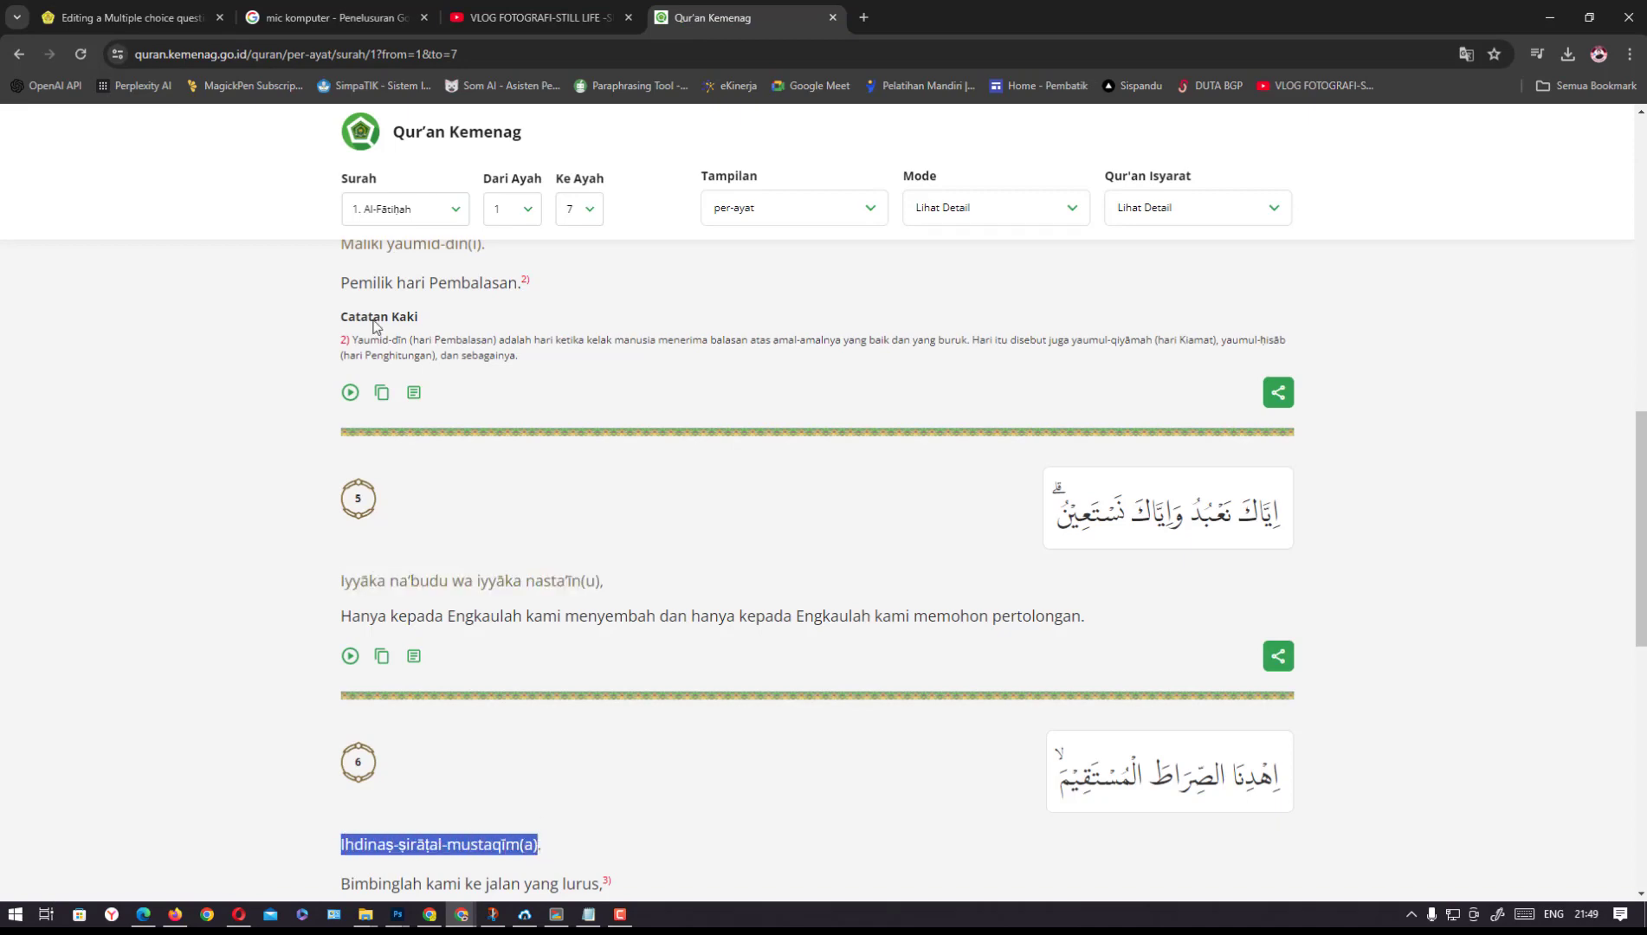
pyautogui.click(154, 19)
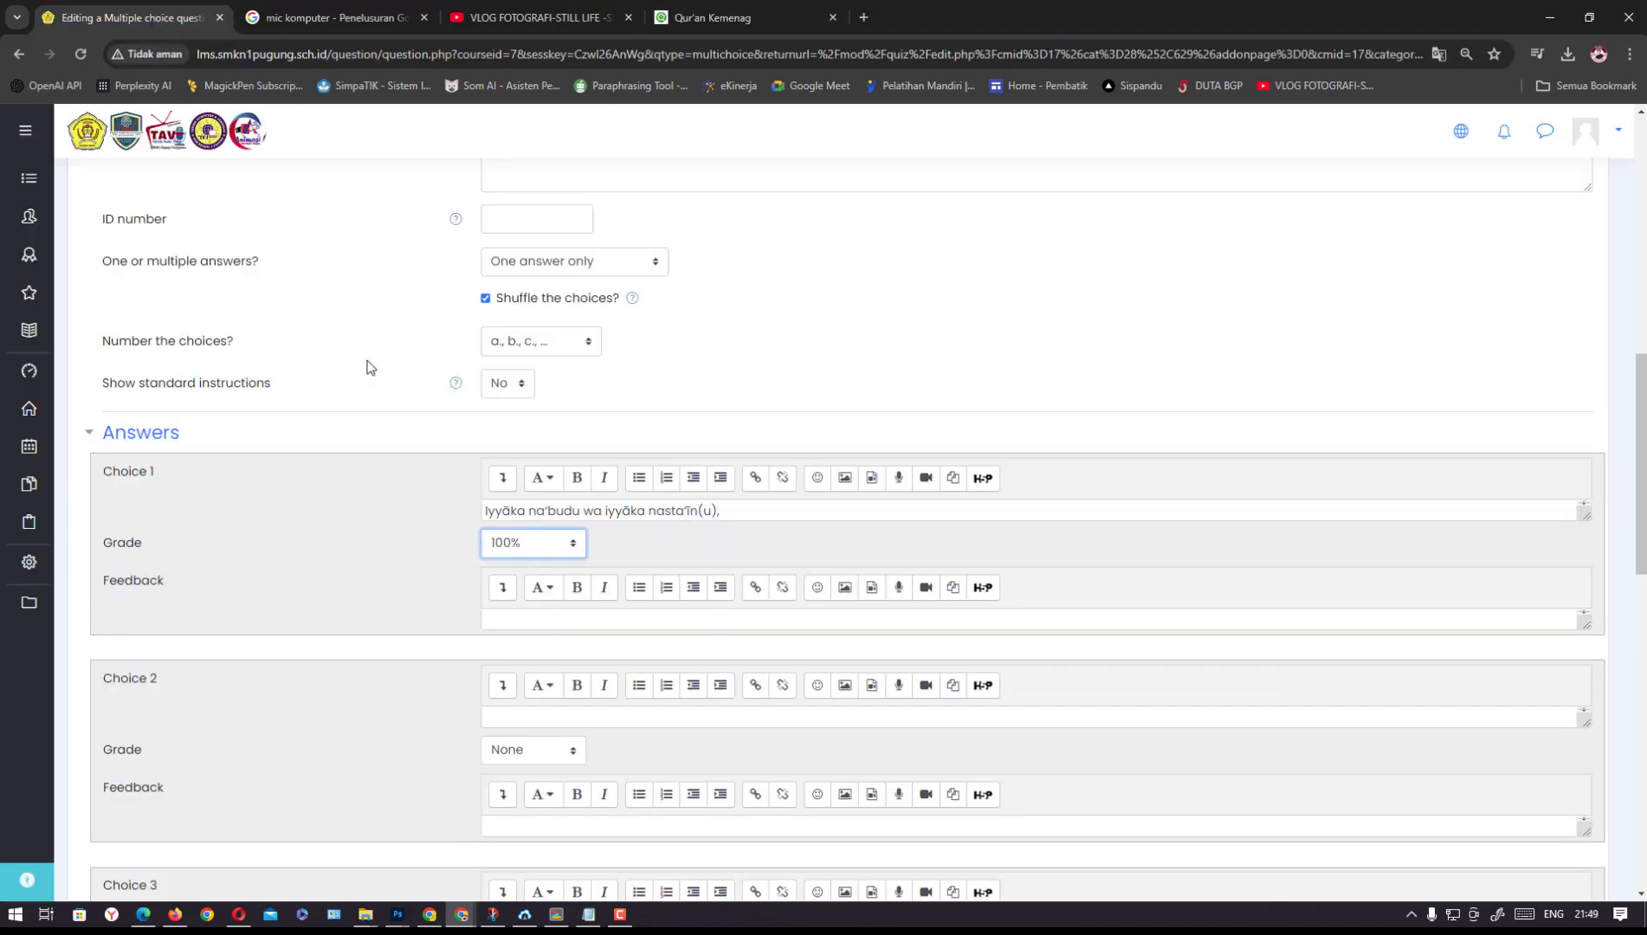
pyautogui.click(597, 717)
pyautogui.hotkey('ctrl', 'v')
# Copy verse 4's transliteration "Māliki yaumid-dīn(i)" from the Qur'an Kemenag page and paste it as Choice 3 in Moodle
pyautogui.click(737, 18)
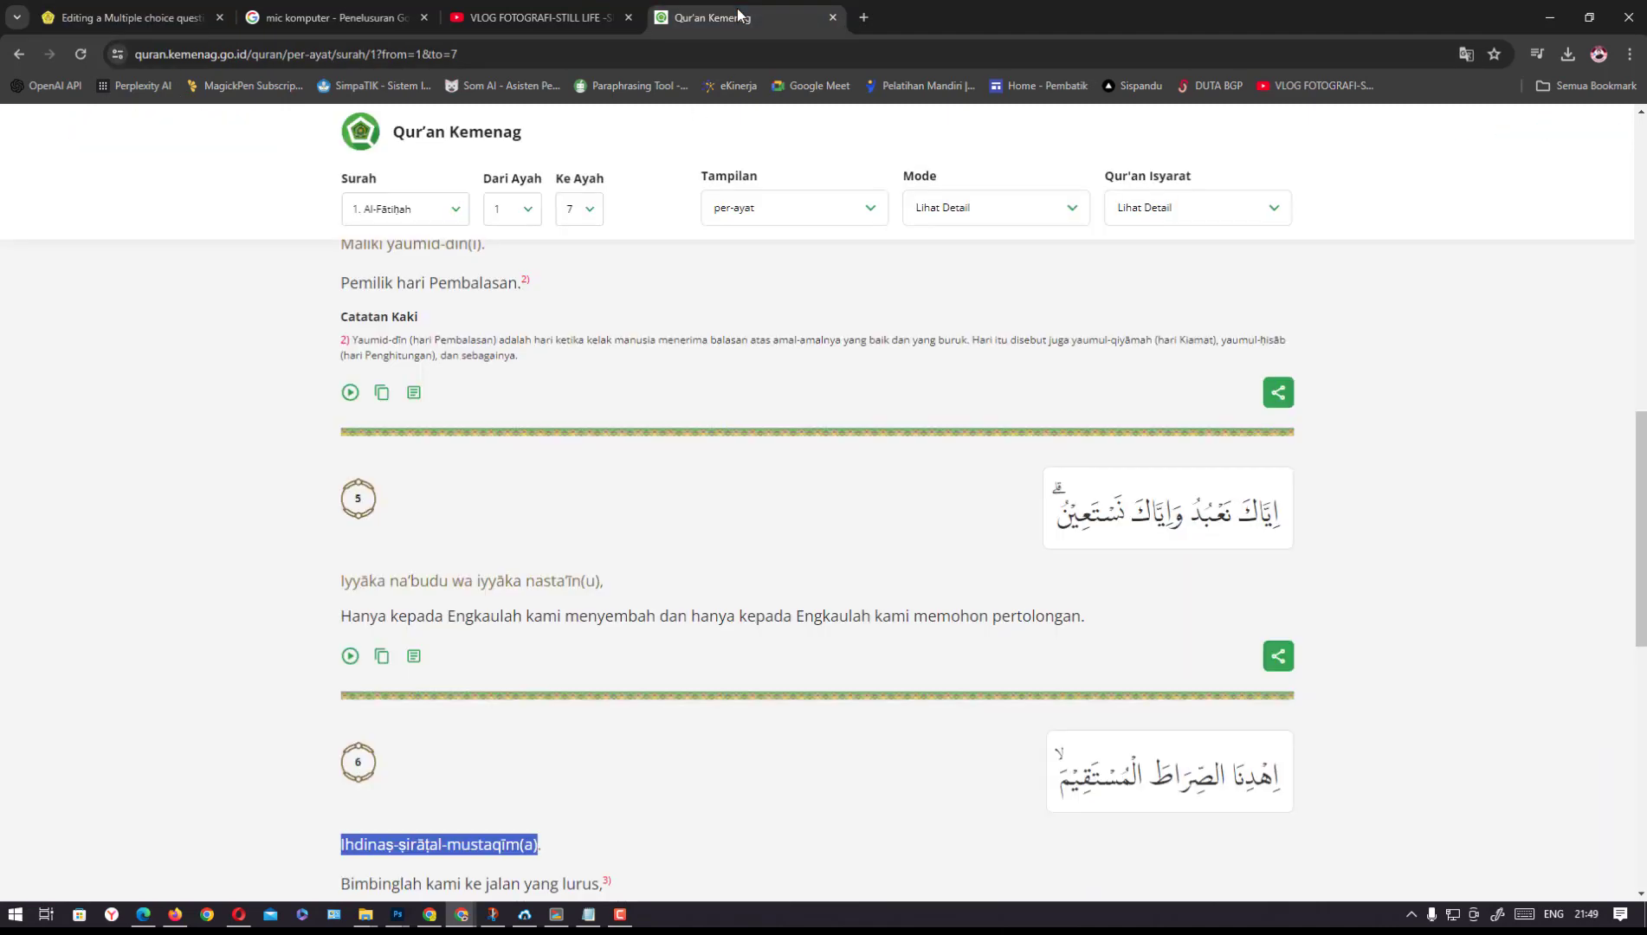
pyautogui.click(1642, 552)
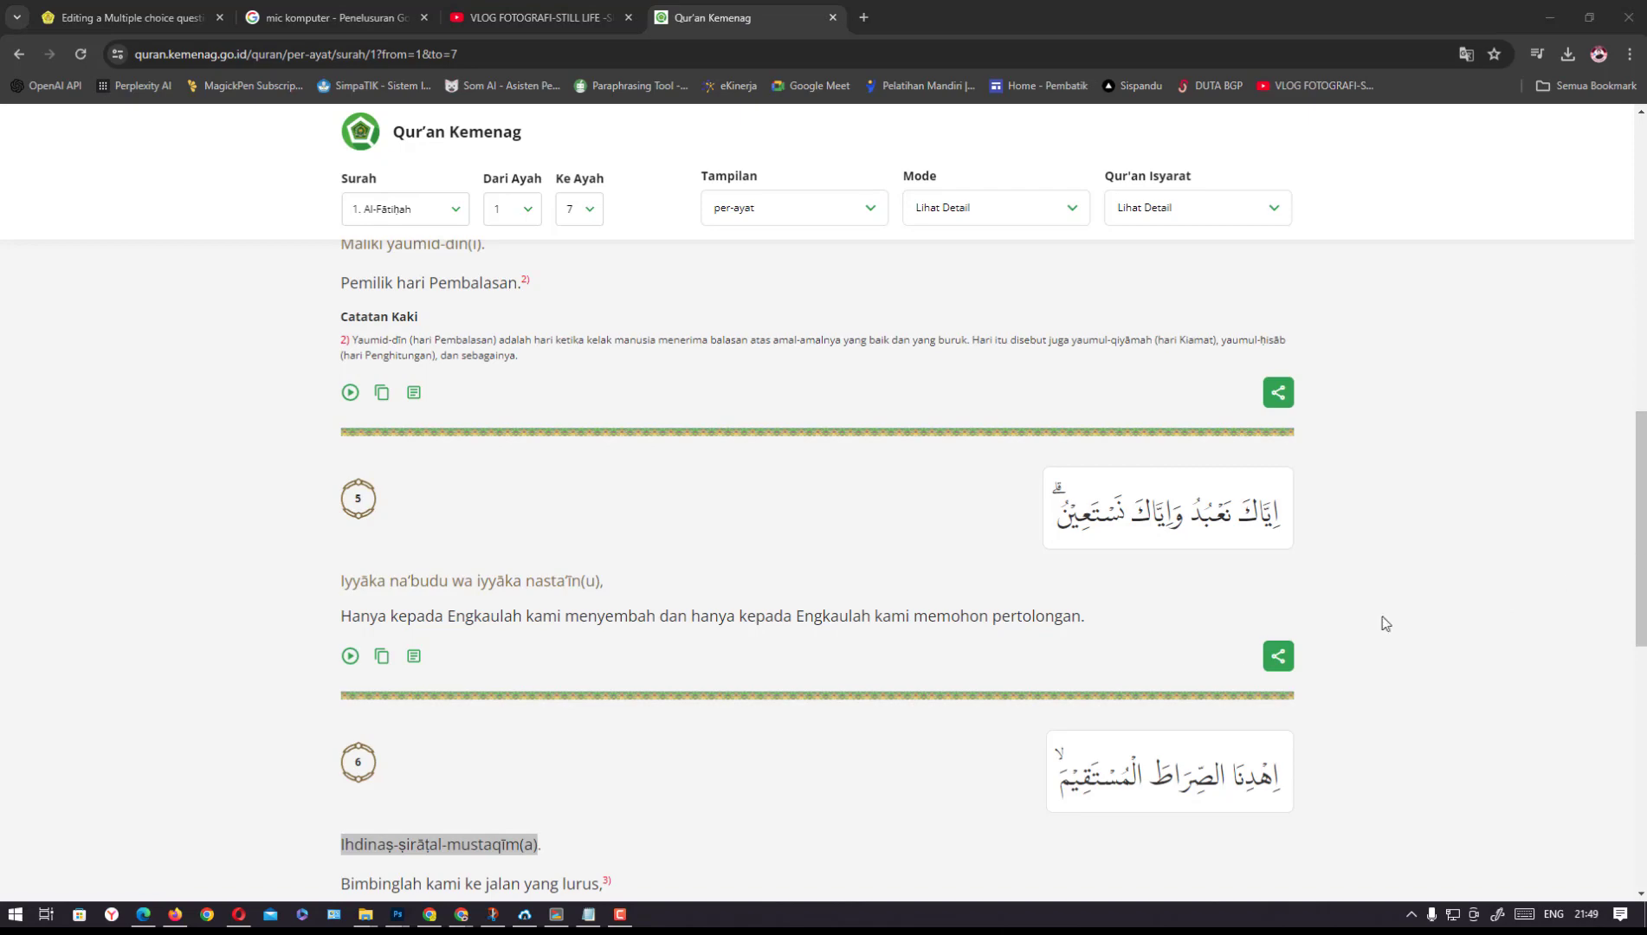
pyautogui.moveTo(1638, 571); pyautogui.dragTo(1636, 451)
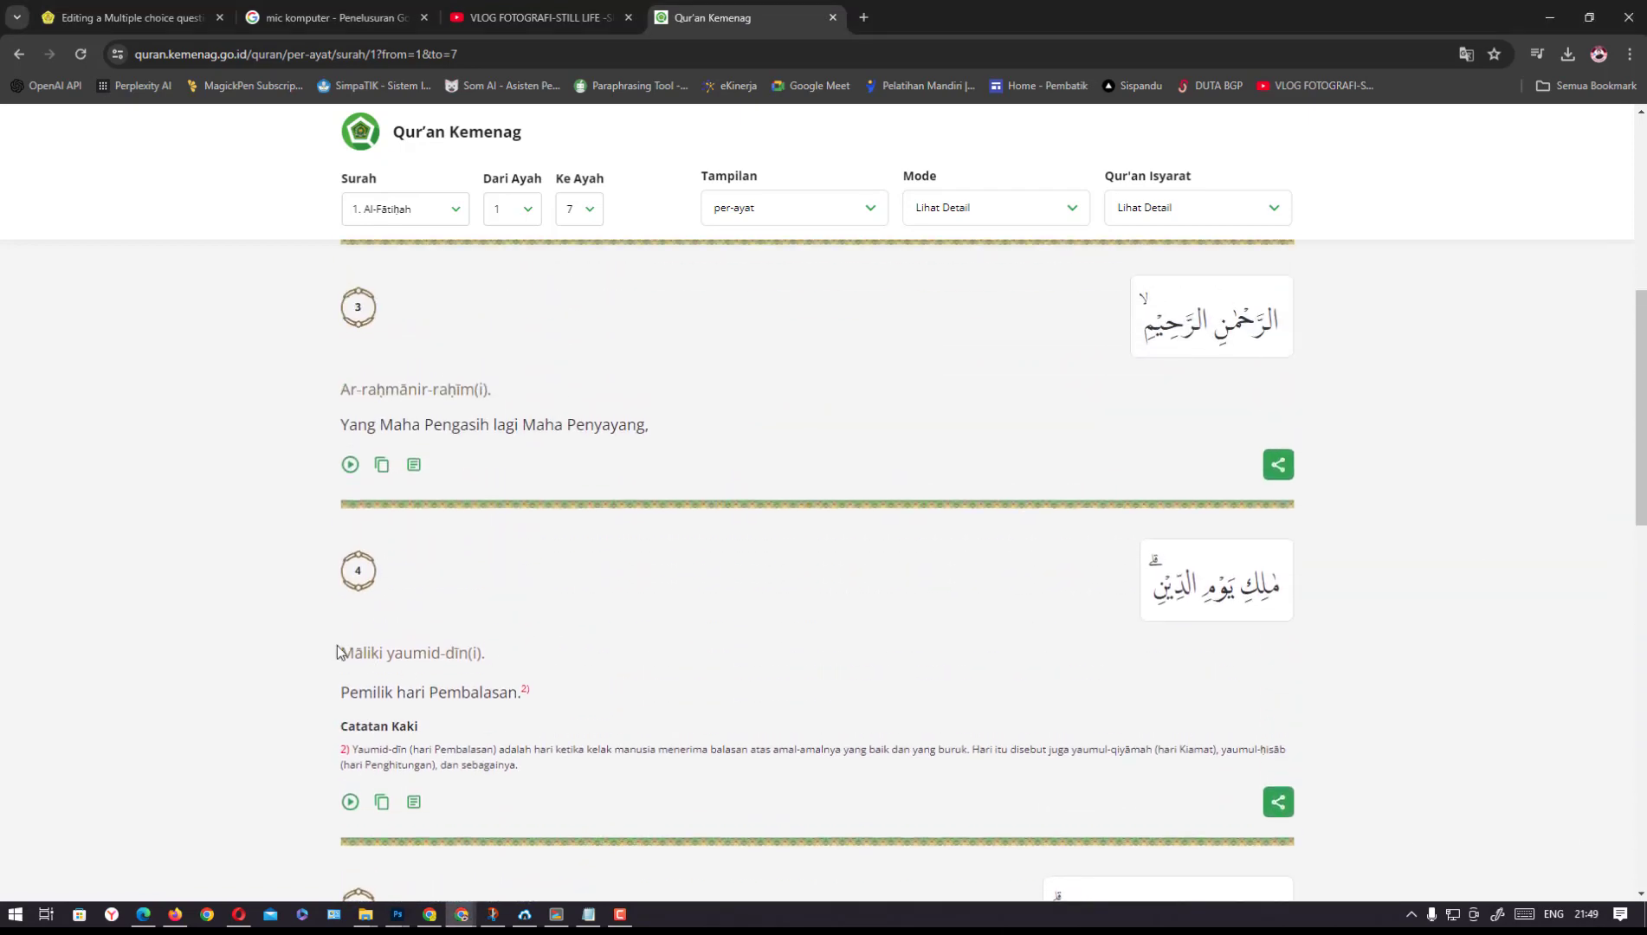
pyautogui.moveTo(344, 648); pyautogui.dragTo(482, 661)
pyautogui.hotkey('ctrl', 'c')
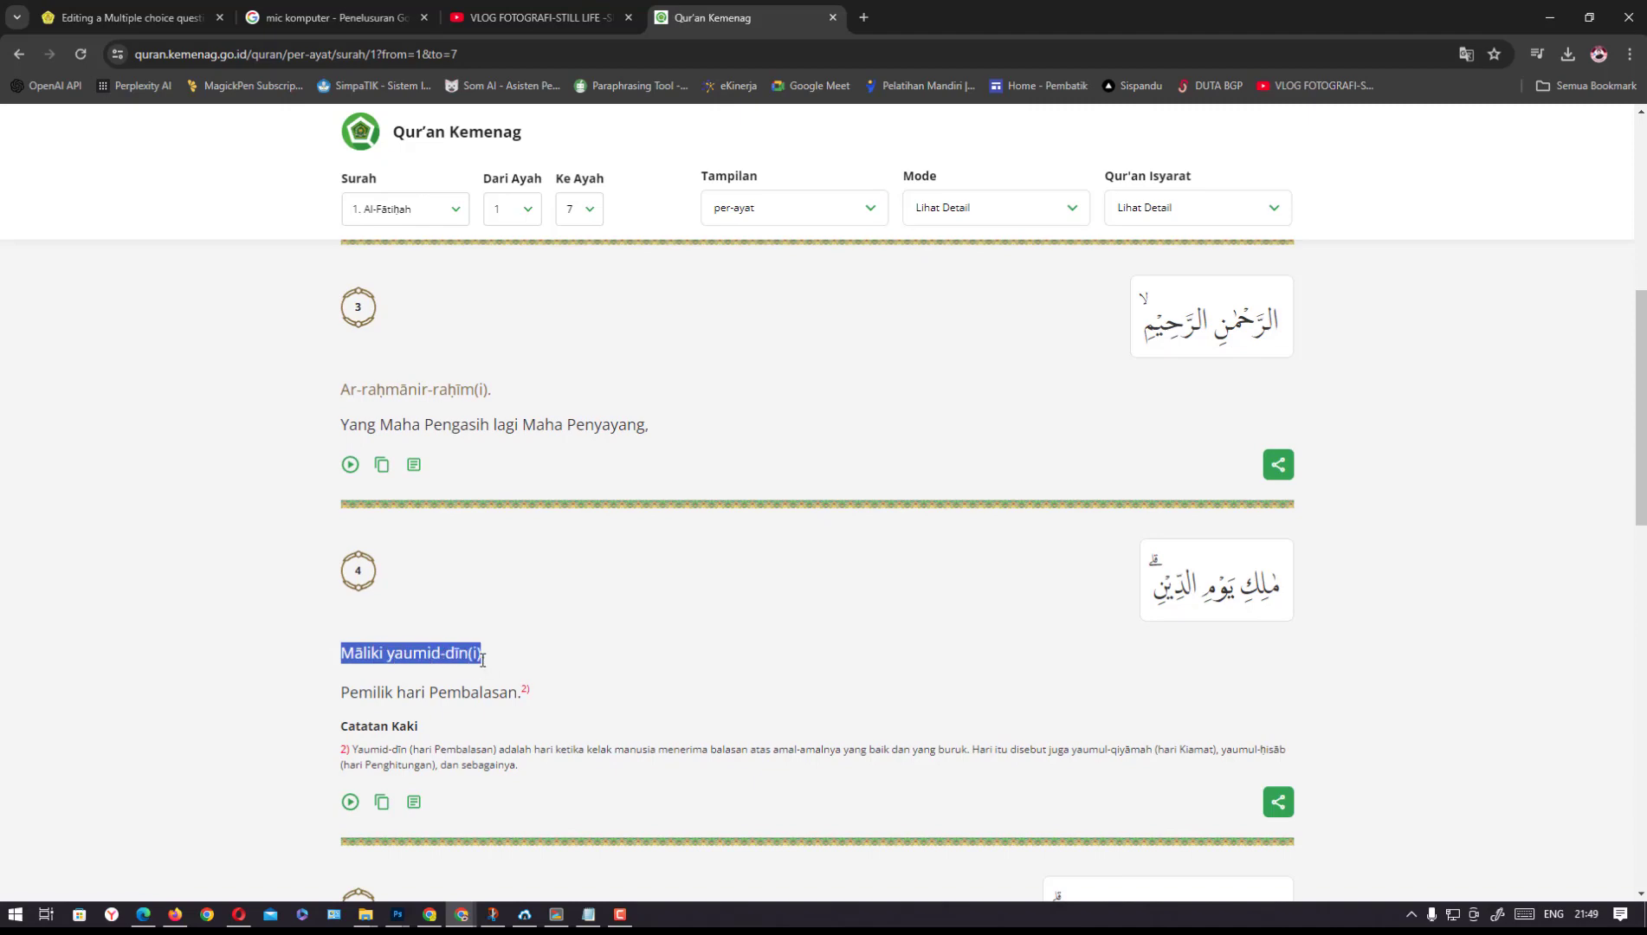
pyautogui.click(180, 18)
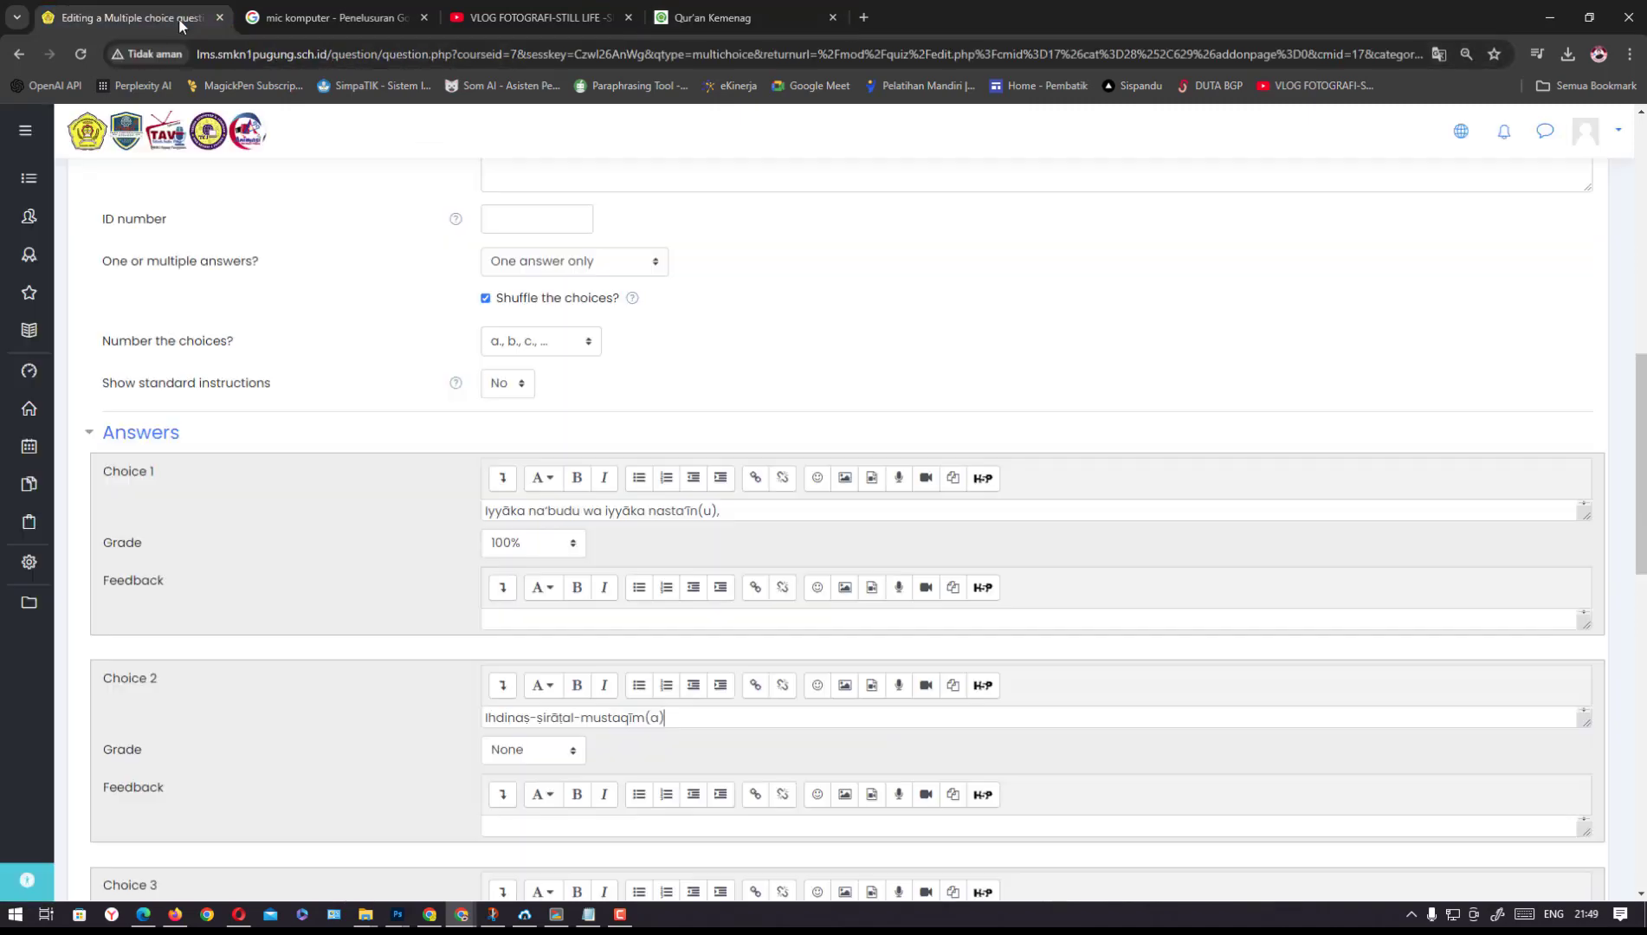
pyautogui.scroll(-4, 1465, 507)
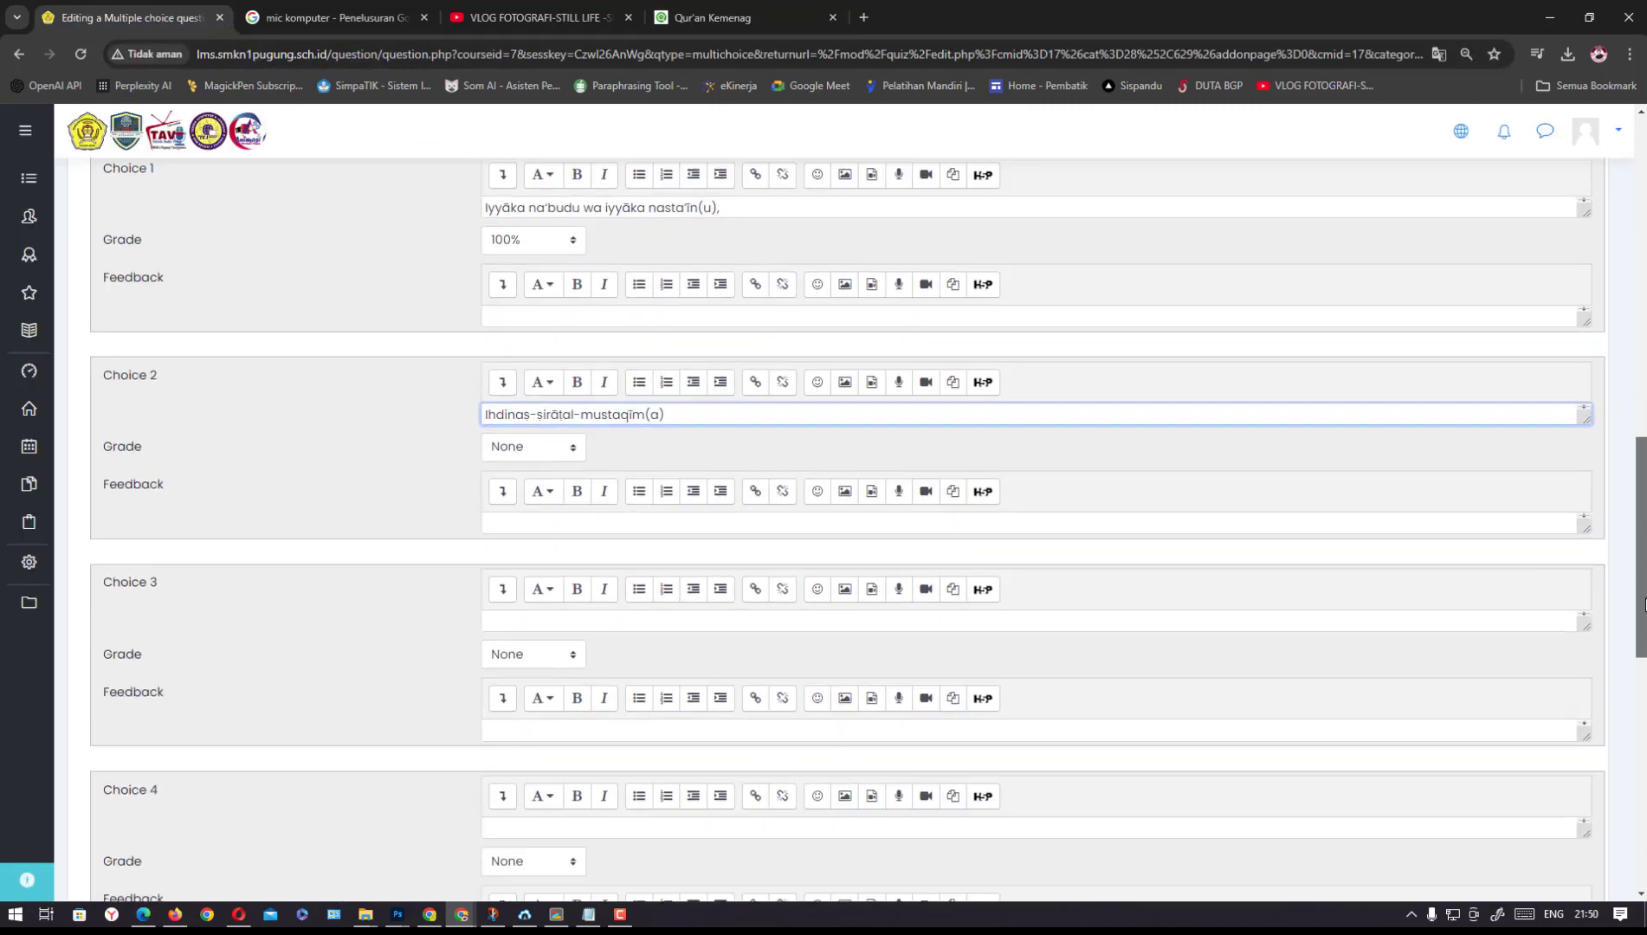
pyautogui.click(548, 574)
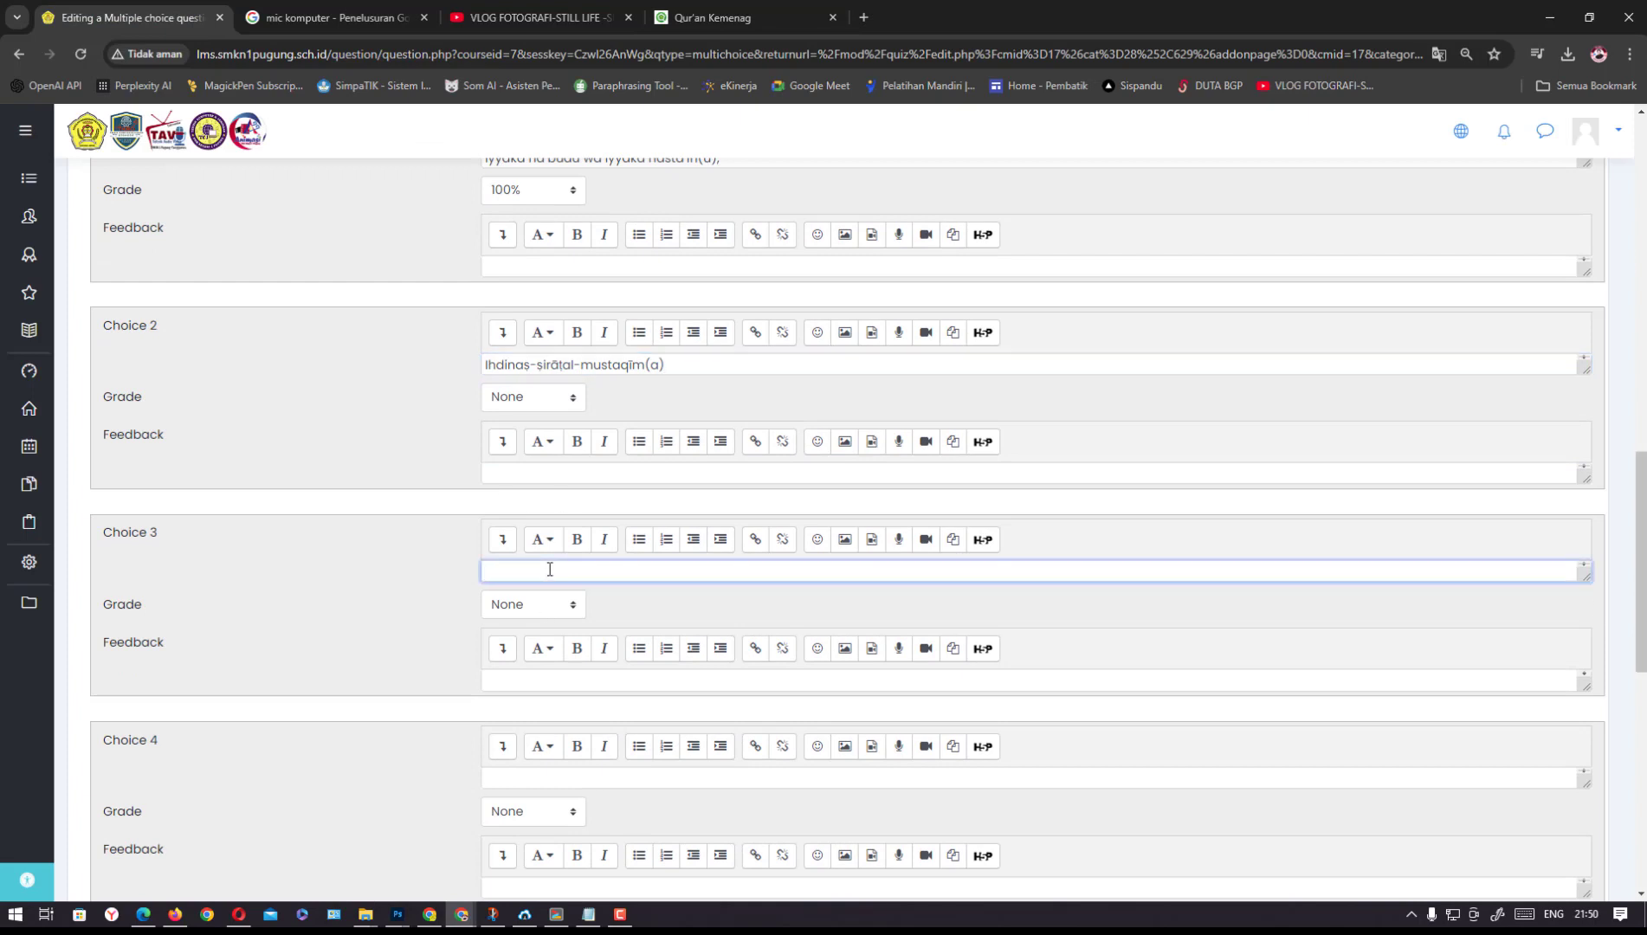
pyautogui.hotkey('ctrl', 'v')
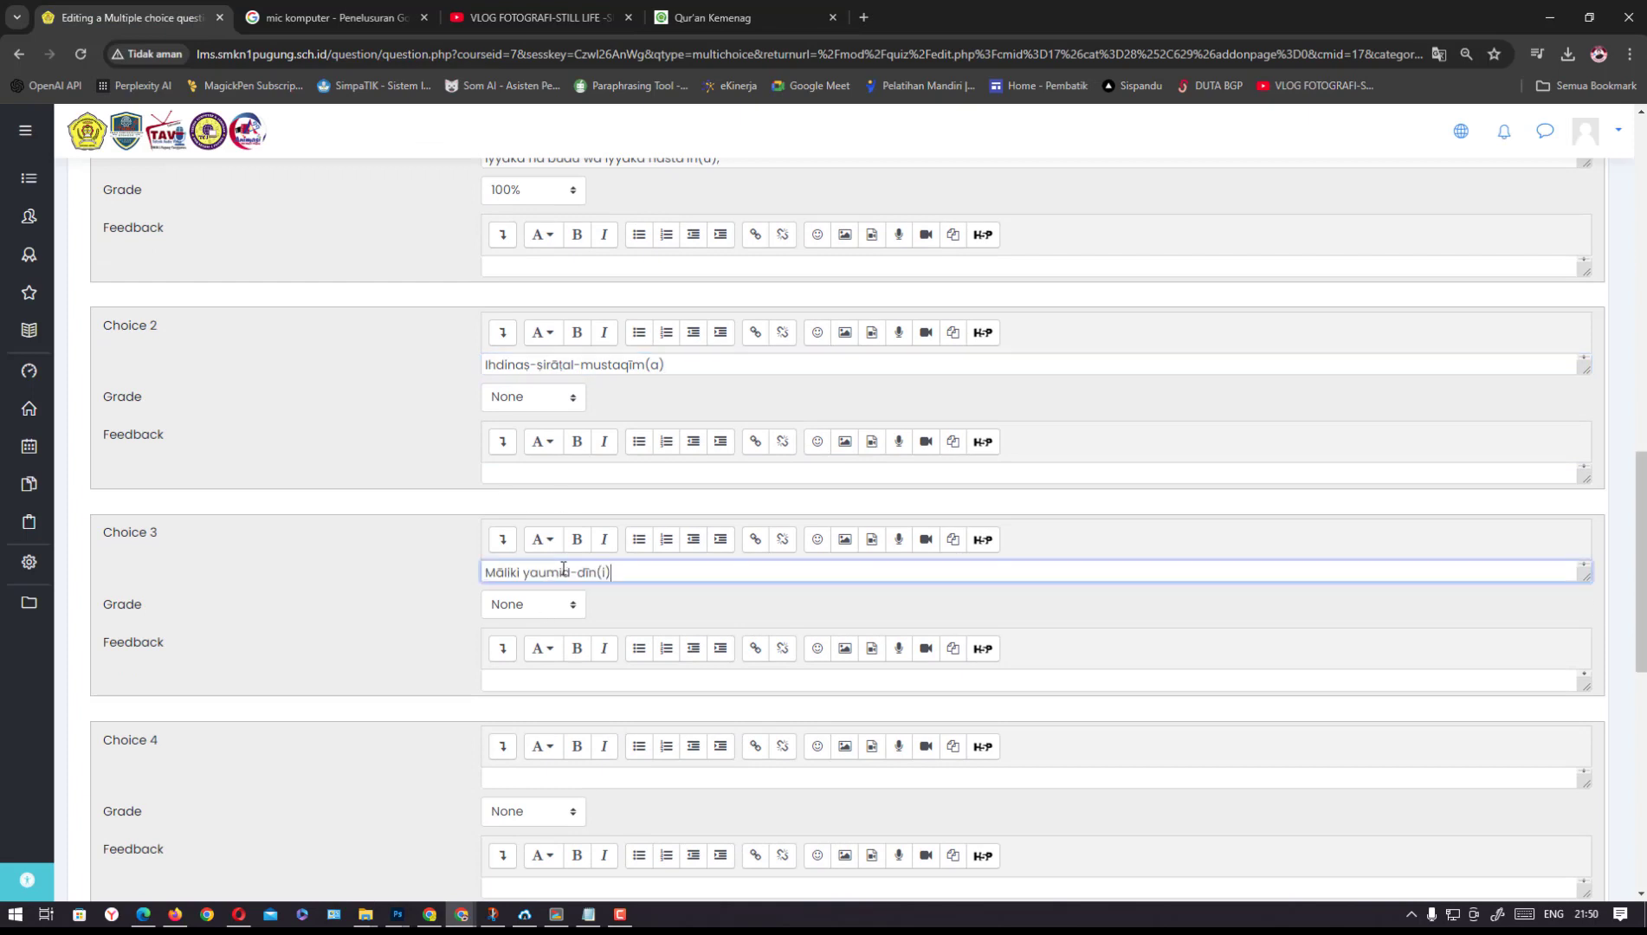
# Copy verse 3's transliteration "Ar-raḥmānir-raḥīm(i)." from the Qur'an Kemenag page and paste it as Choice 4 in Moodle
pyautogui.click(717, 15)
pyautogui.moveTo(341, 390); pyautogui.dragTo(508, 404)
pyautogui.hotkey('ctrl', 'c')
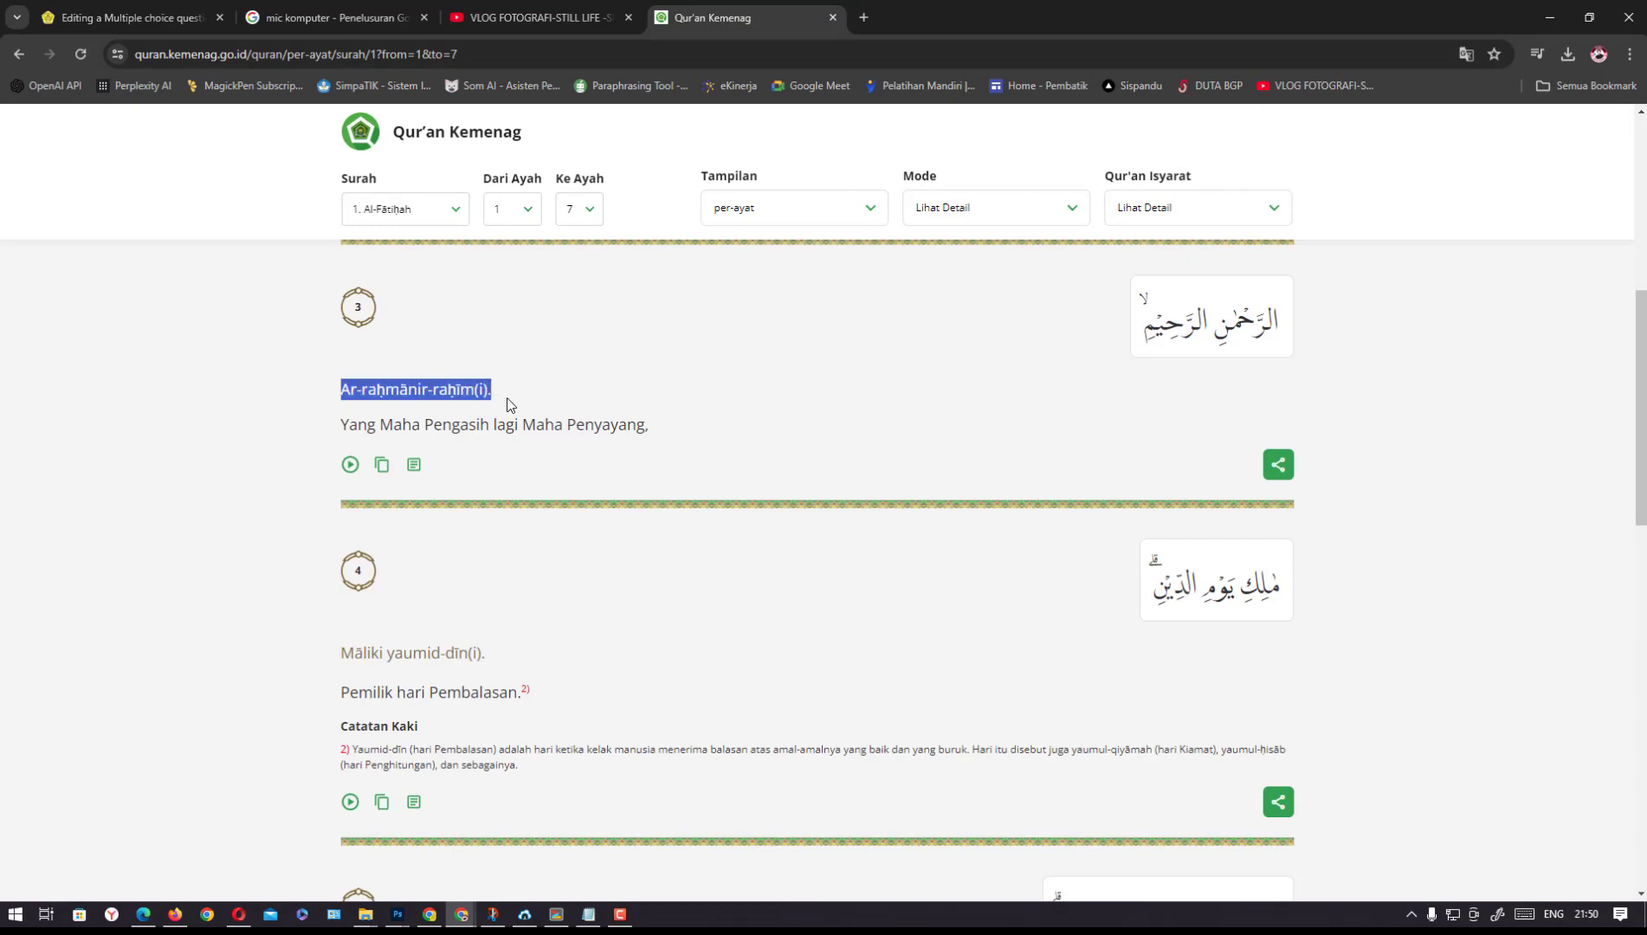
pyautogui.click(138, 19)
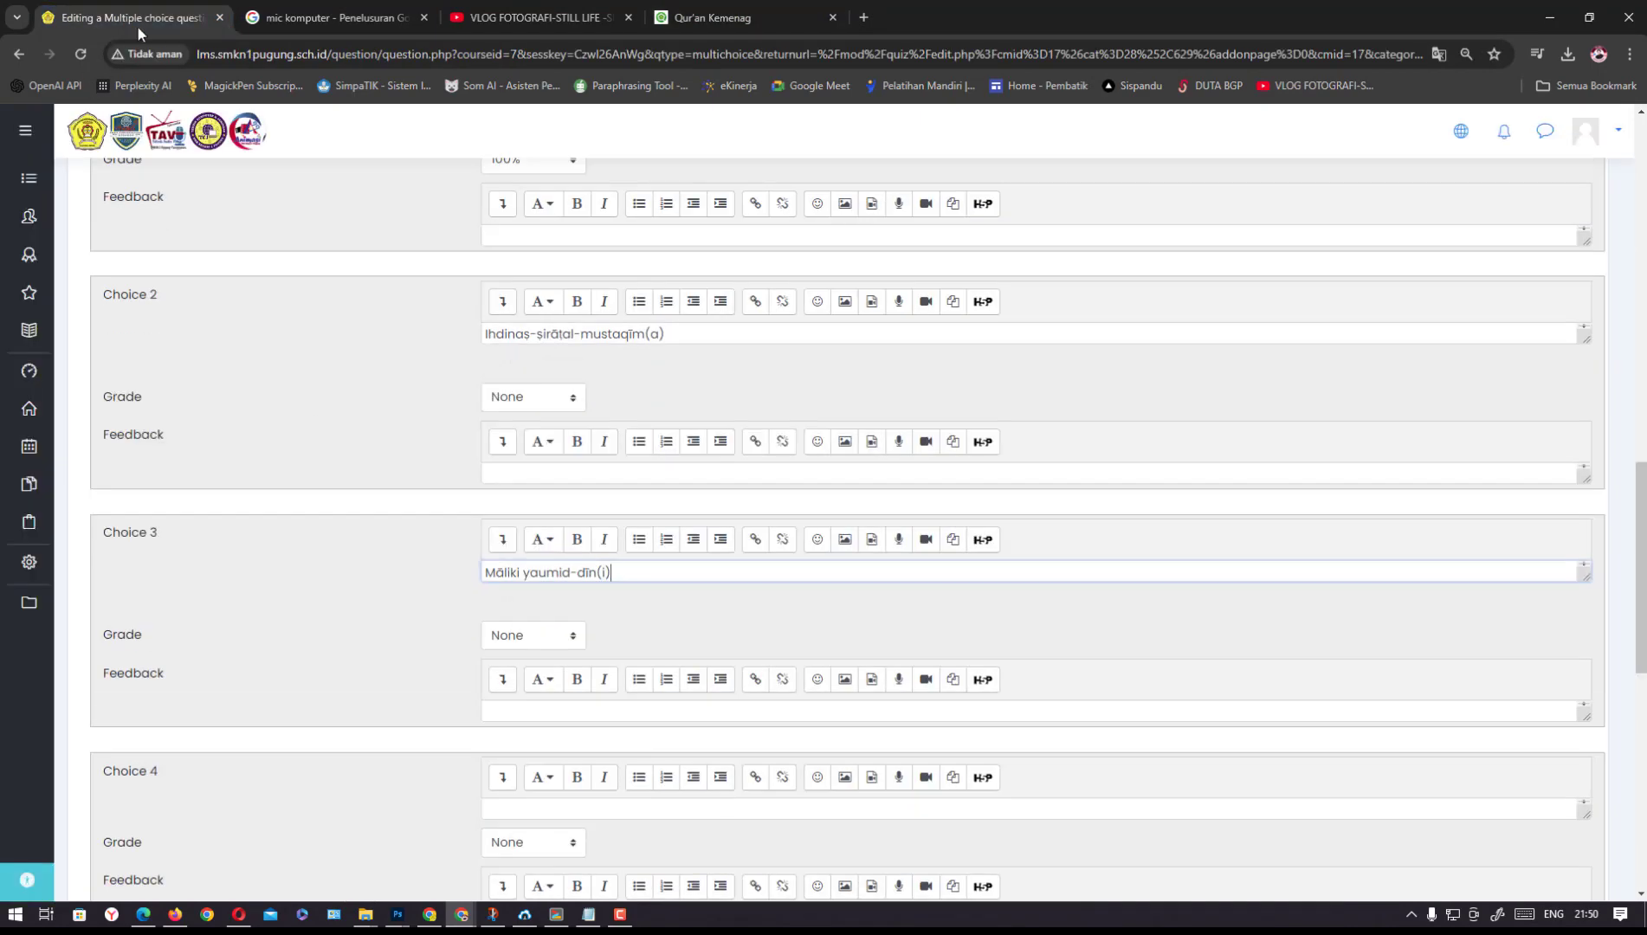
pyautogui.click(523, 805)
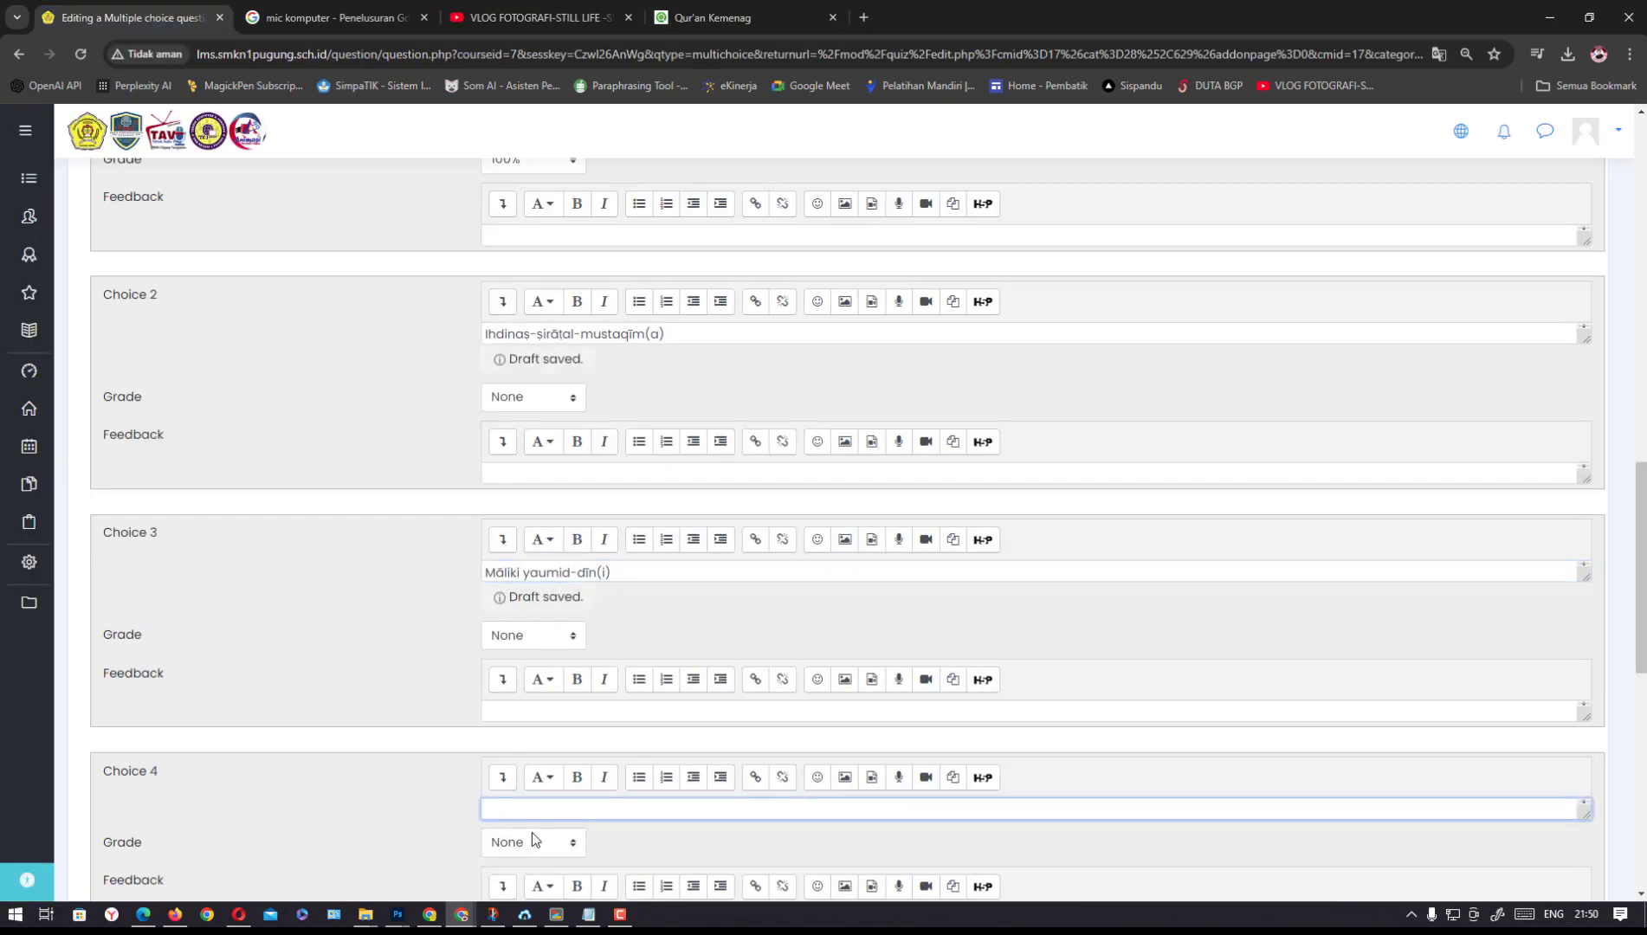
pyautogui.hotkey('ctrl', 'v')
# Copy the full transliteration of verse 7, beginning "Ṣirāṭal-lażīna an'amta 'alaihim", from the Qur'an Kemenag page and paste it as Choice 5 in Moodle
pyautogui.click(755, 21)
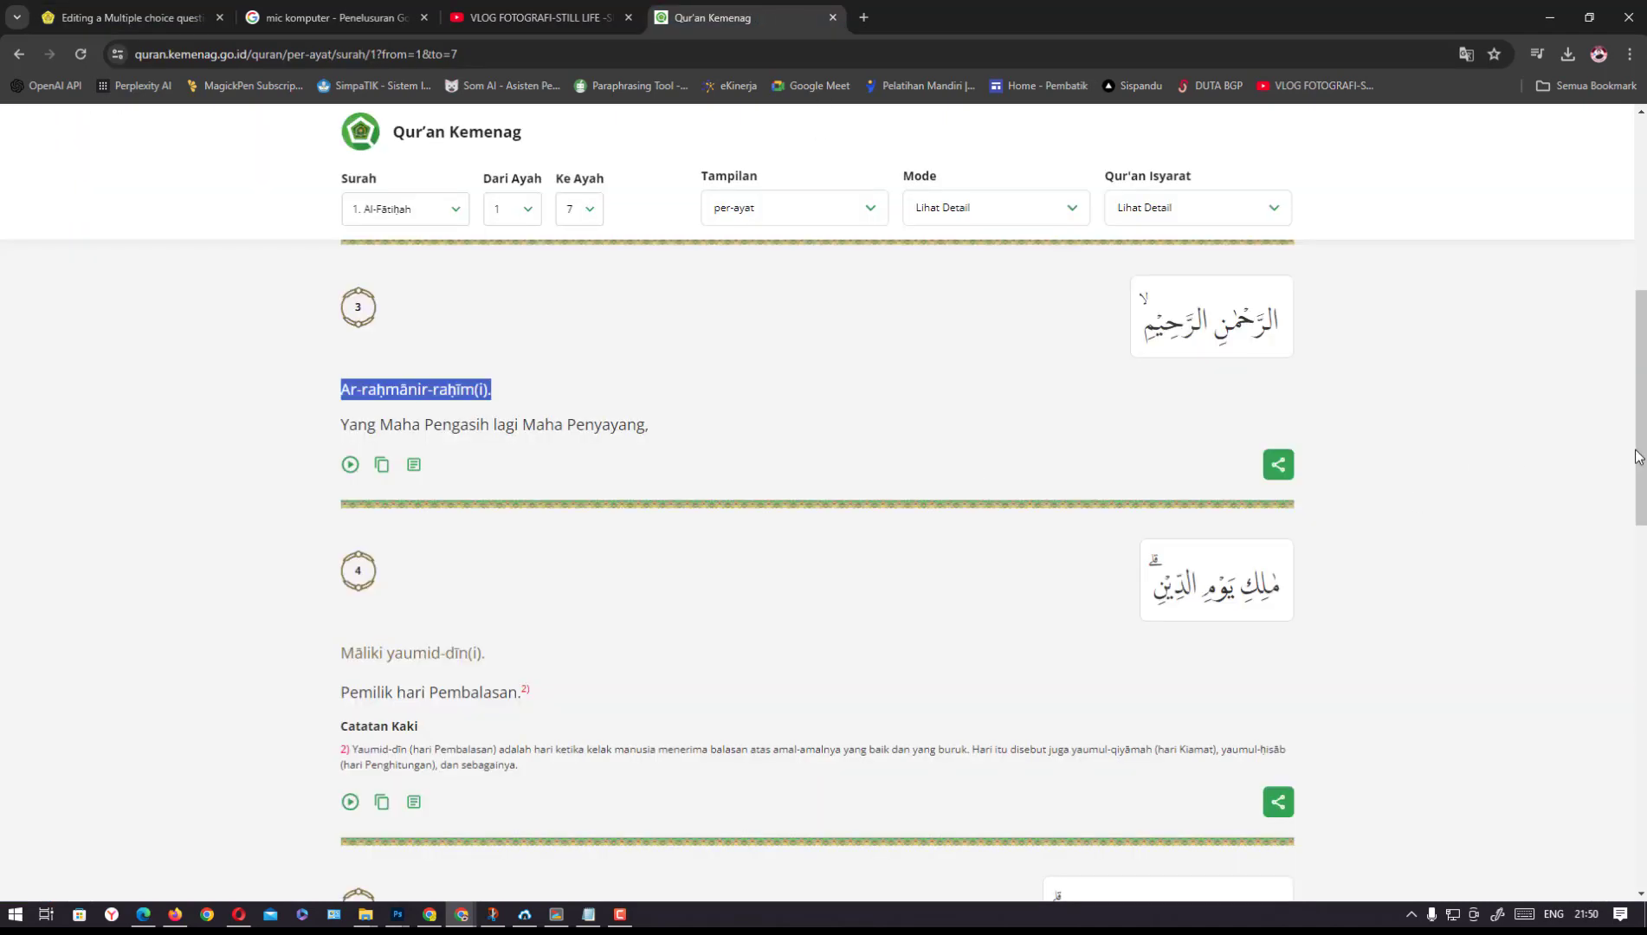
pyautogui.moveTo(1640, 460); pyautogui.dragTo(1639, 767)
pyautogui.moveTo(342, 534); pyautogui.dragTo(830, 547)
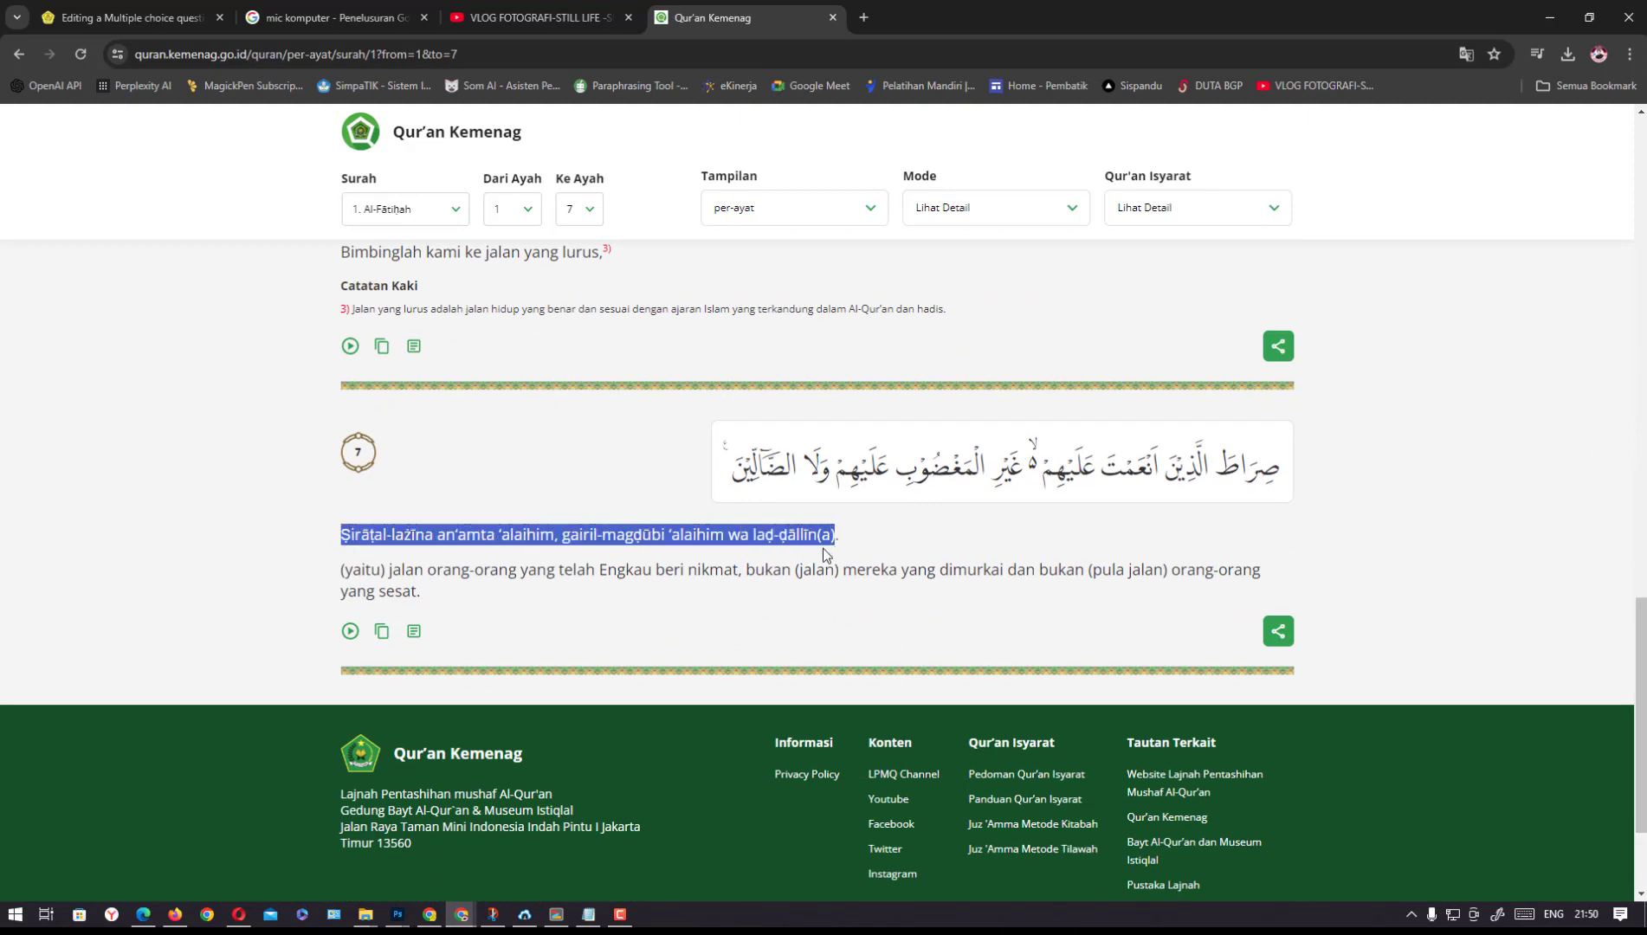
pyautogui.click(129, 18)
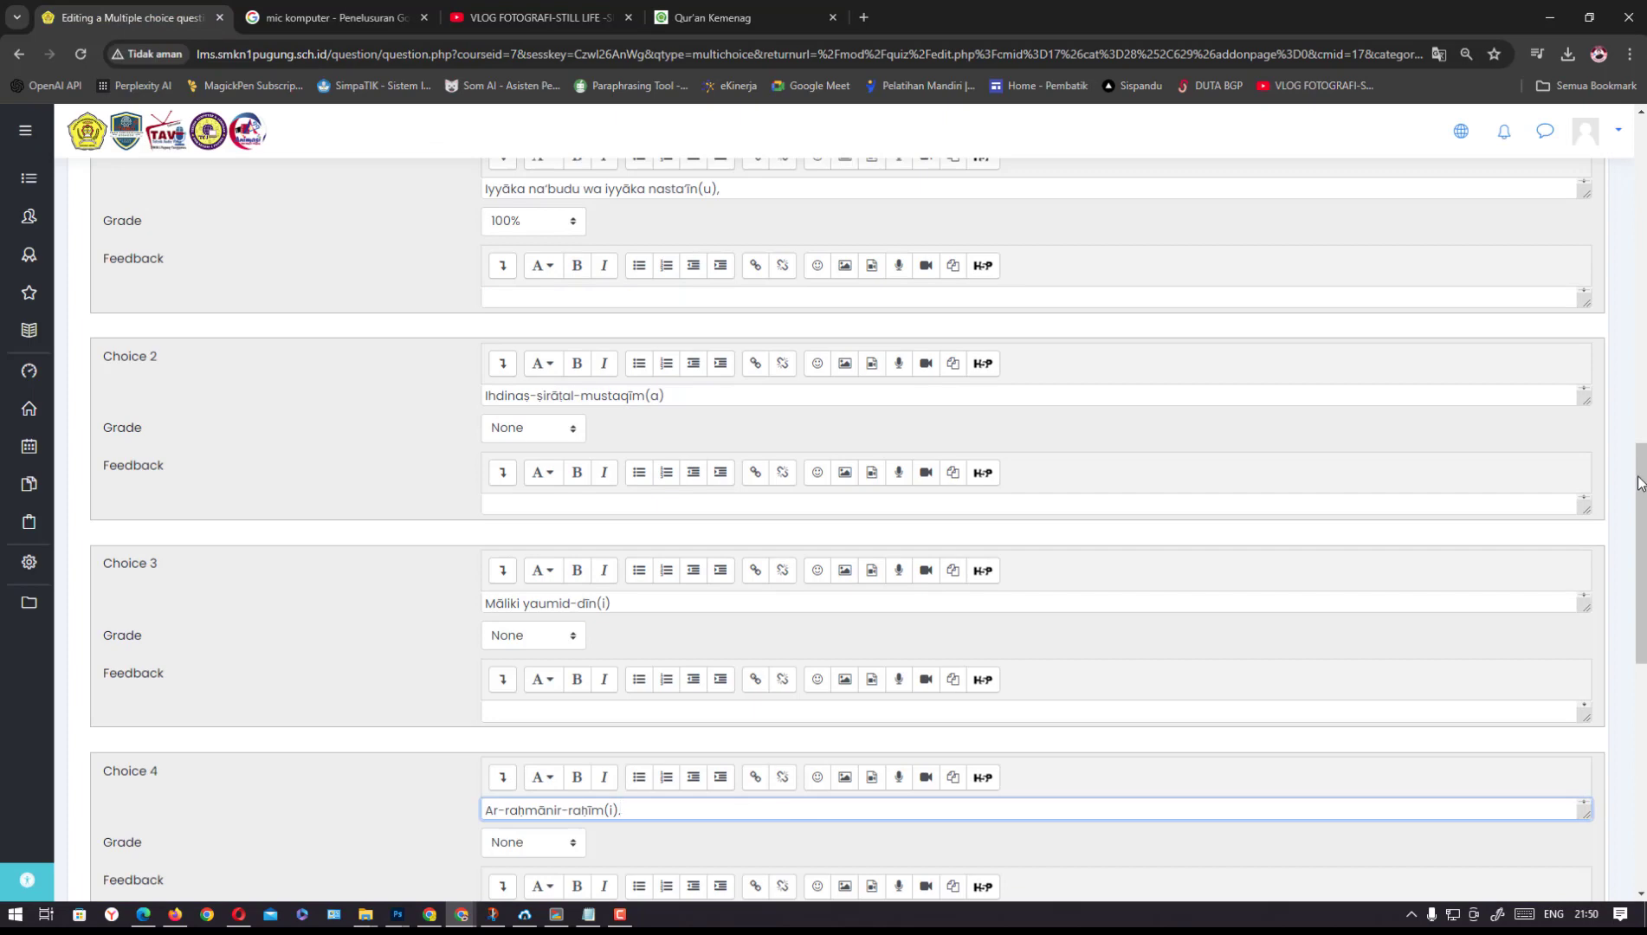
pyautogui.scroll(-6, 567, 446)
pyautogui.click(538, 446)
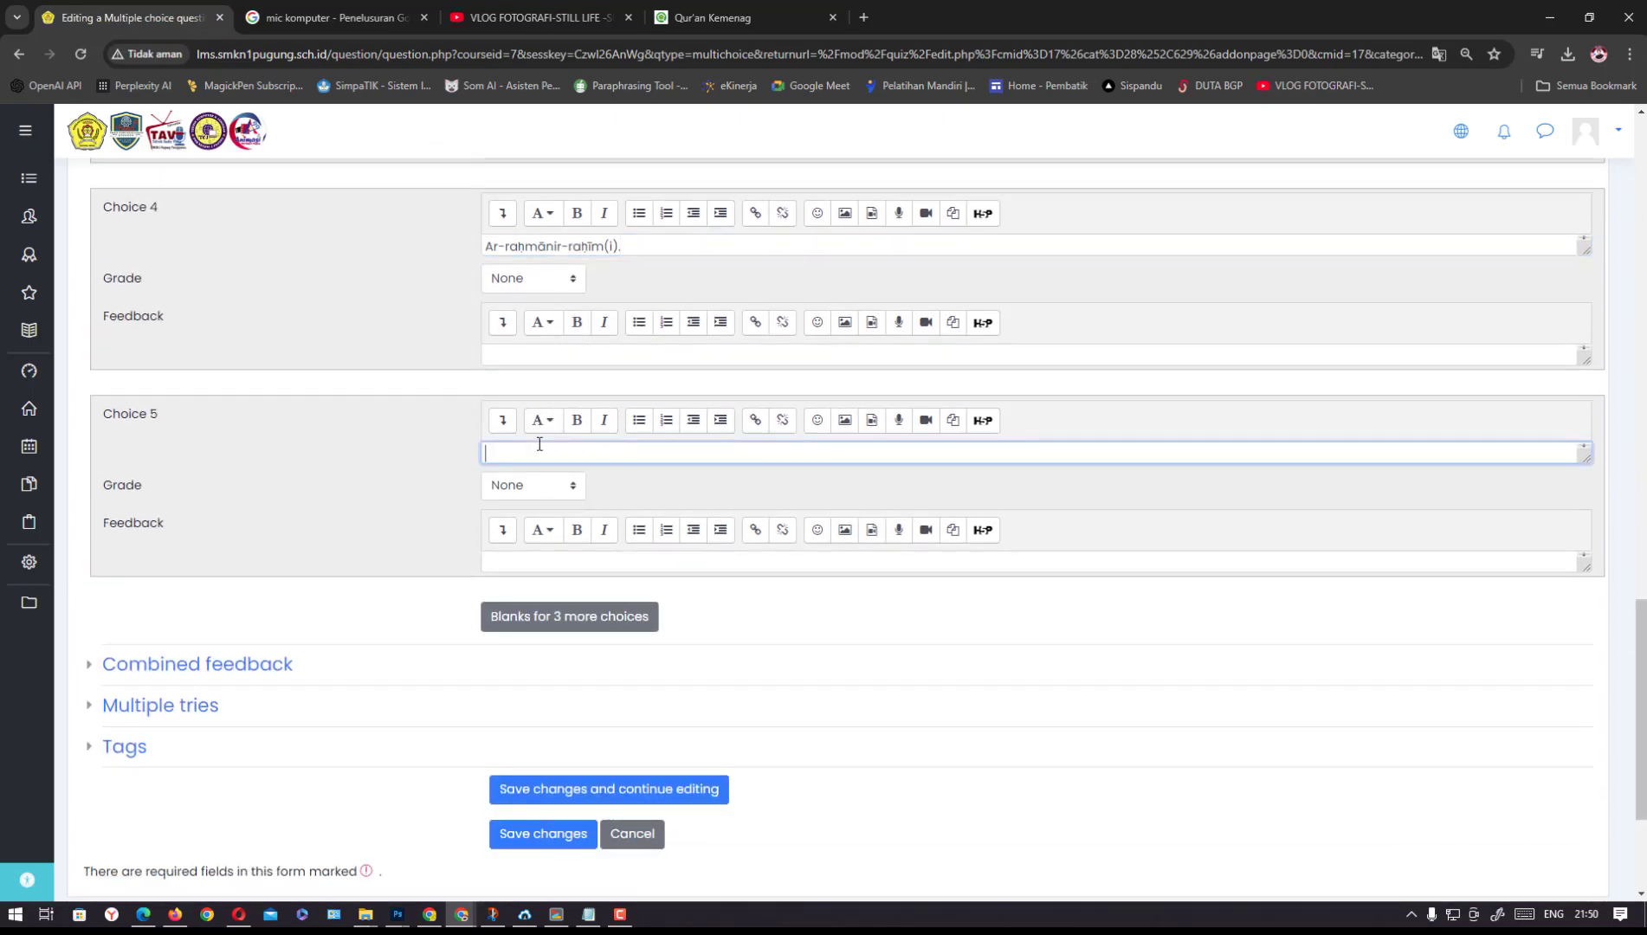
pyautogui.write('Sirāṭal-lazīna an‘amta ‘alaihim, gairil-magḍūbi ‘alaihim wa laḍ-ḍāllīn(a)')
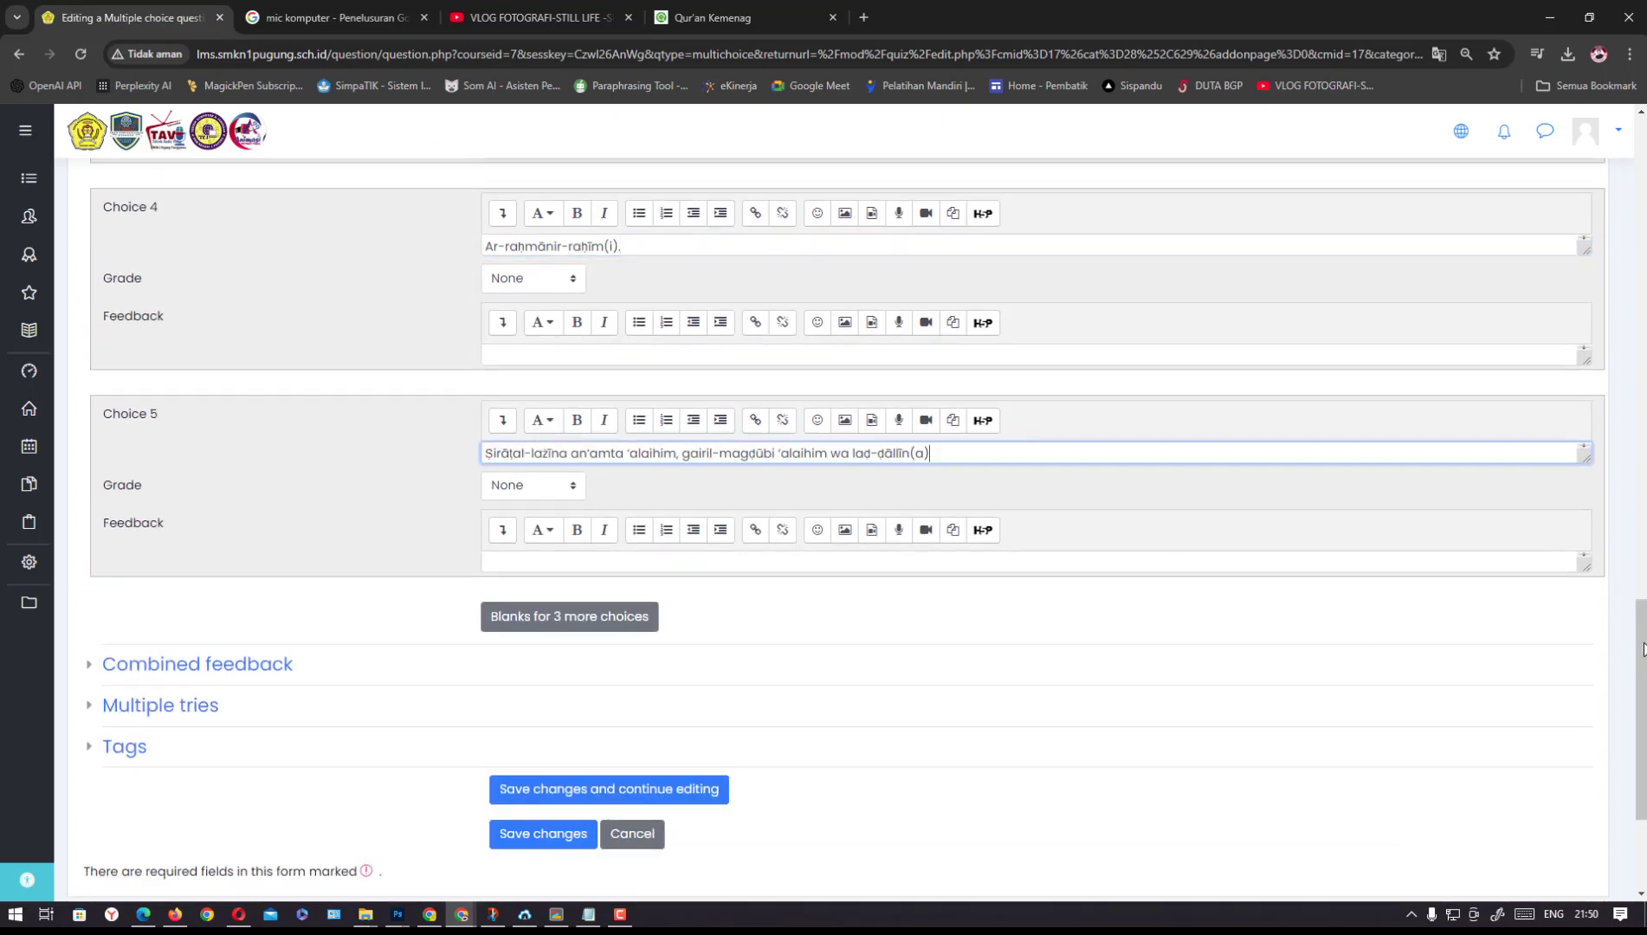
# Copy the Arabic verse from the question text and paste it into a blank, maximized Microsoft Word 2010 document
pyautogui.moveTo(1642, 649); pyautogui.dragTo(1642, 236)
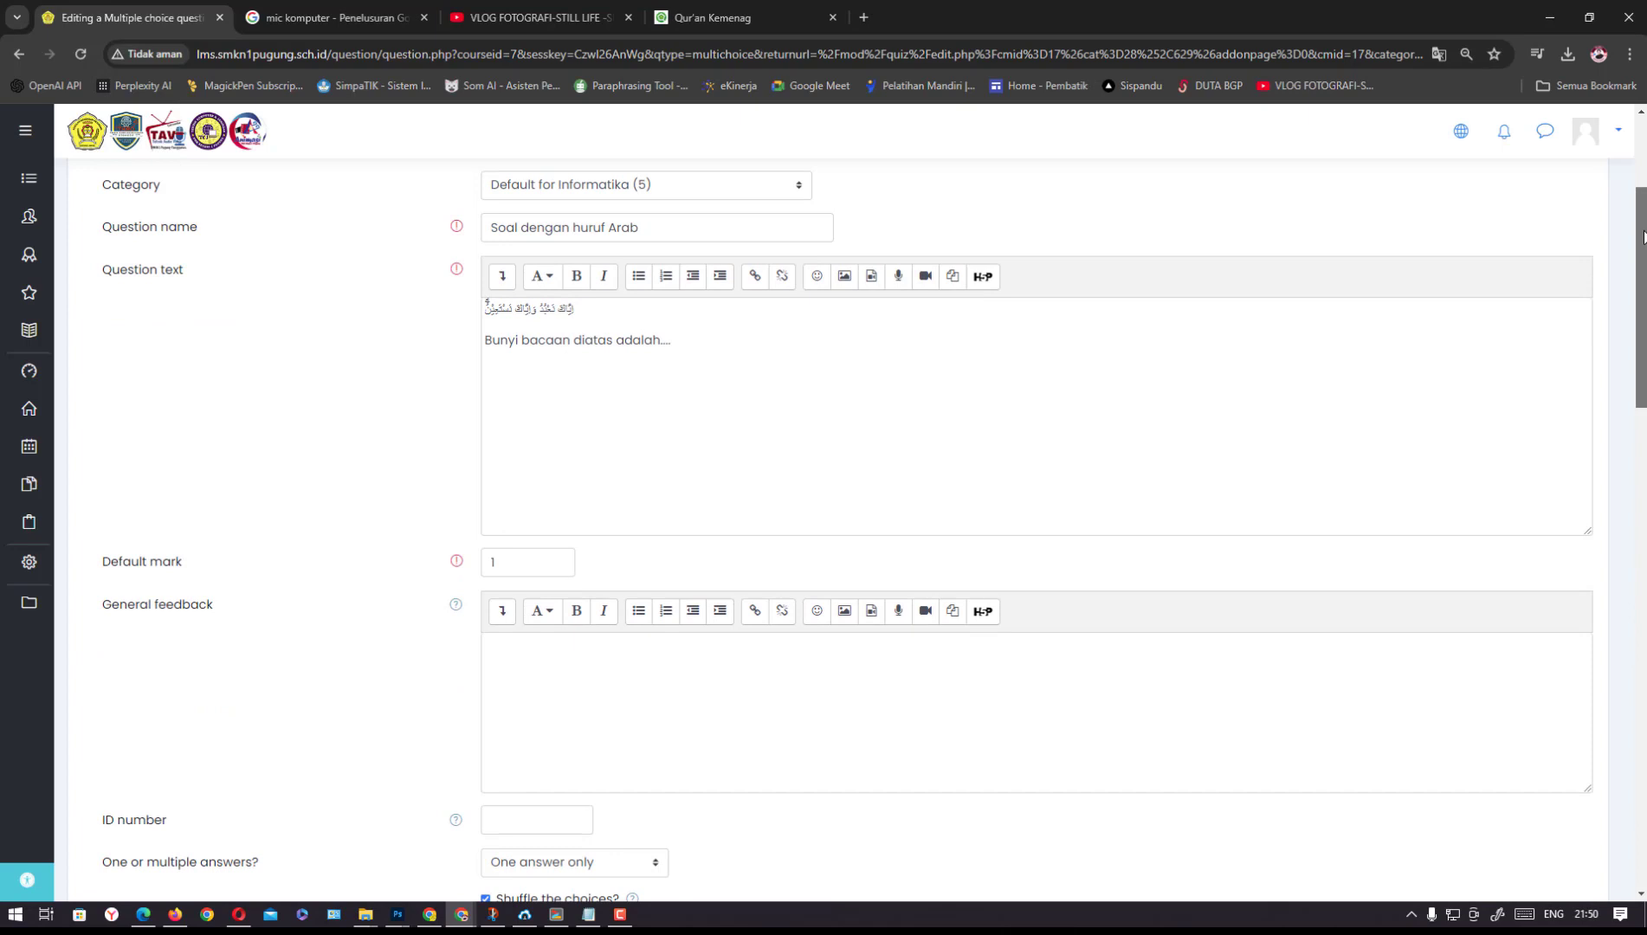
pyautogui.tripleClick(584, 309)
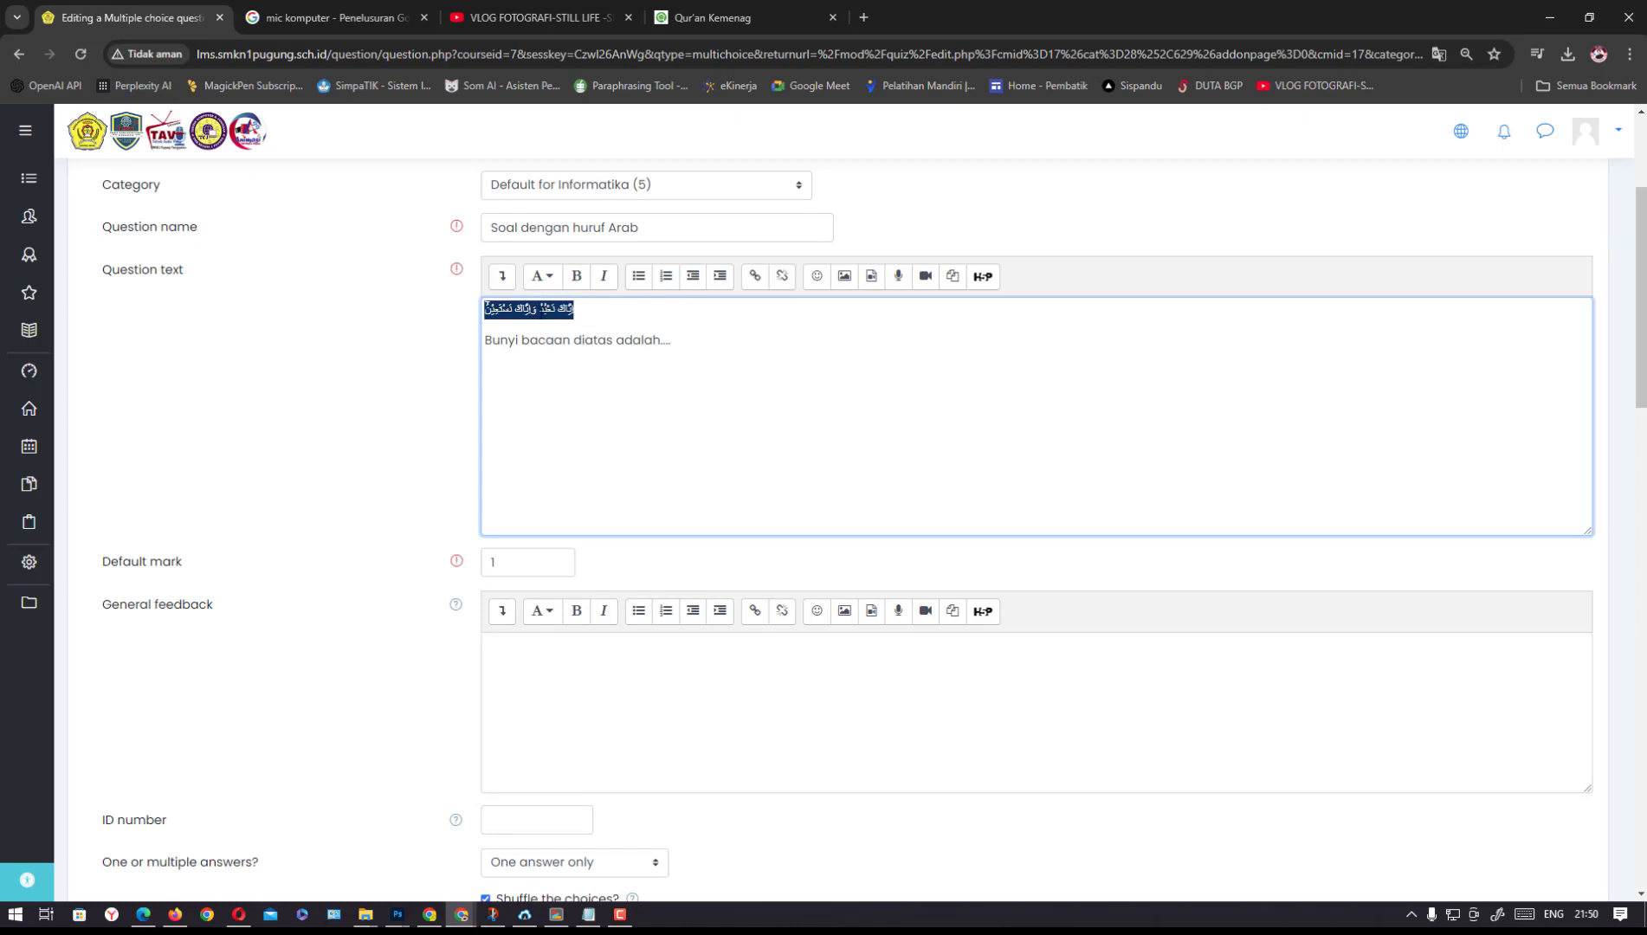
pyautogui.rightClick(532, 312)
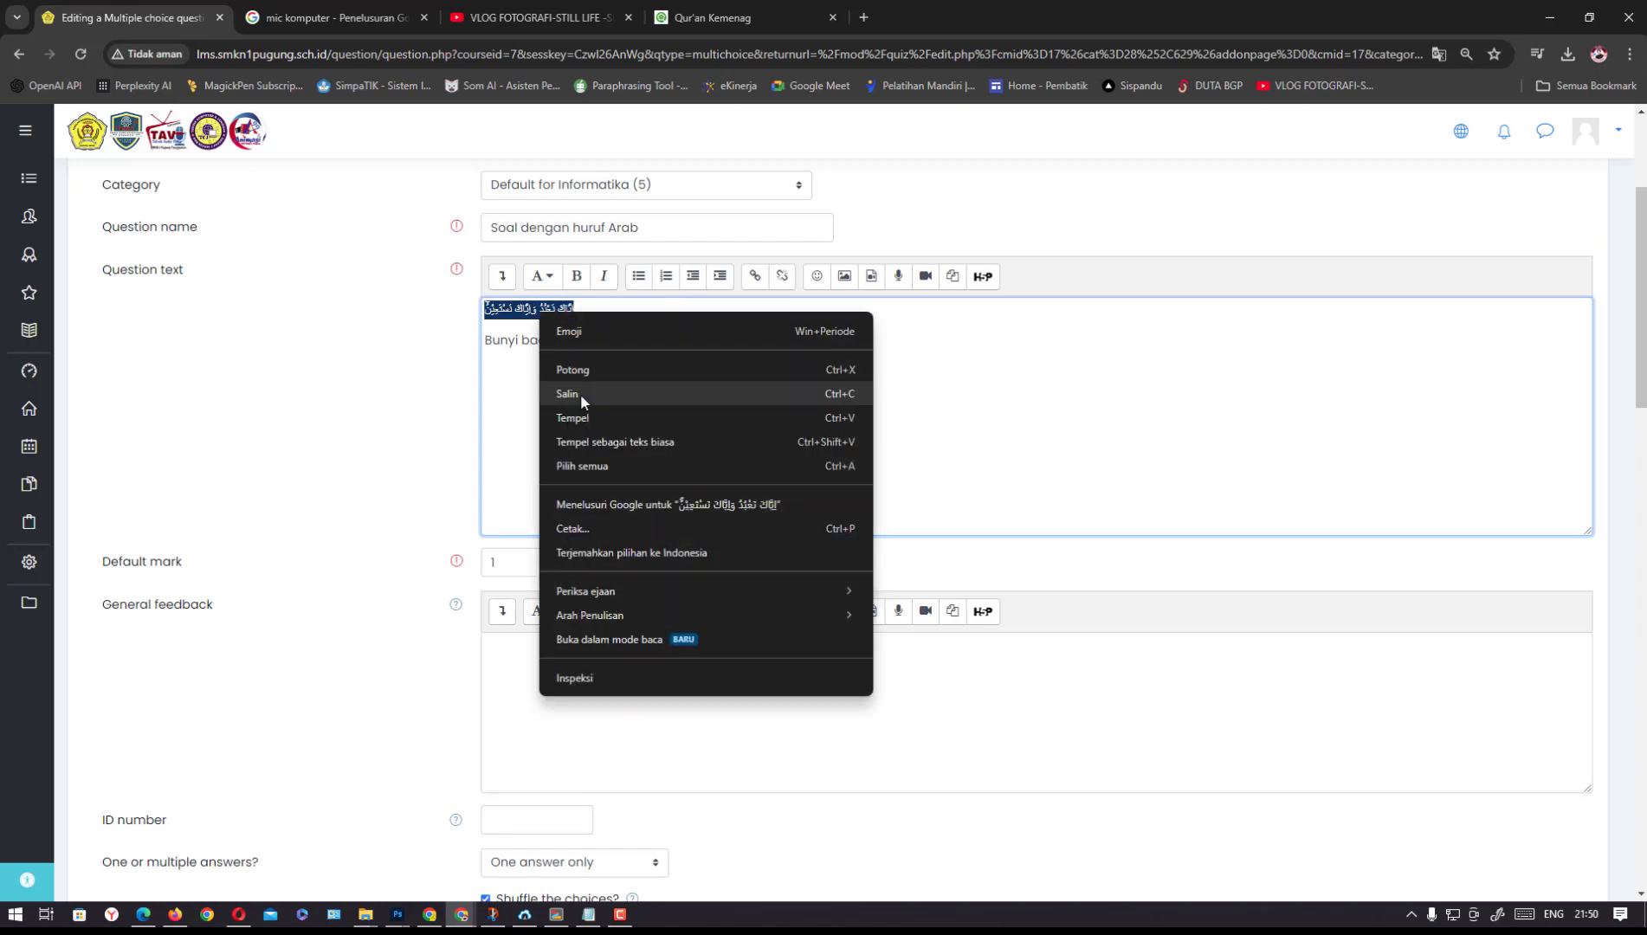
pyautogui.click(580, 394)
pyautogui.click(575, 311)
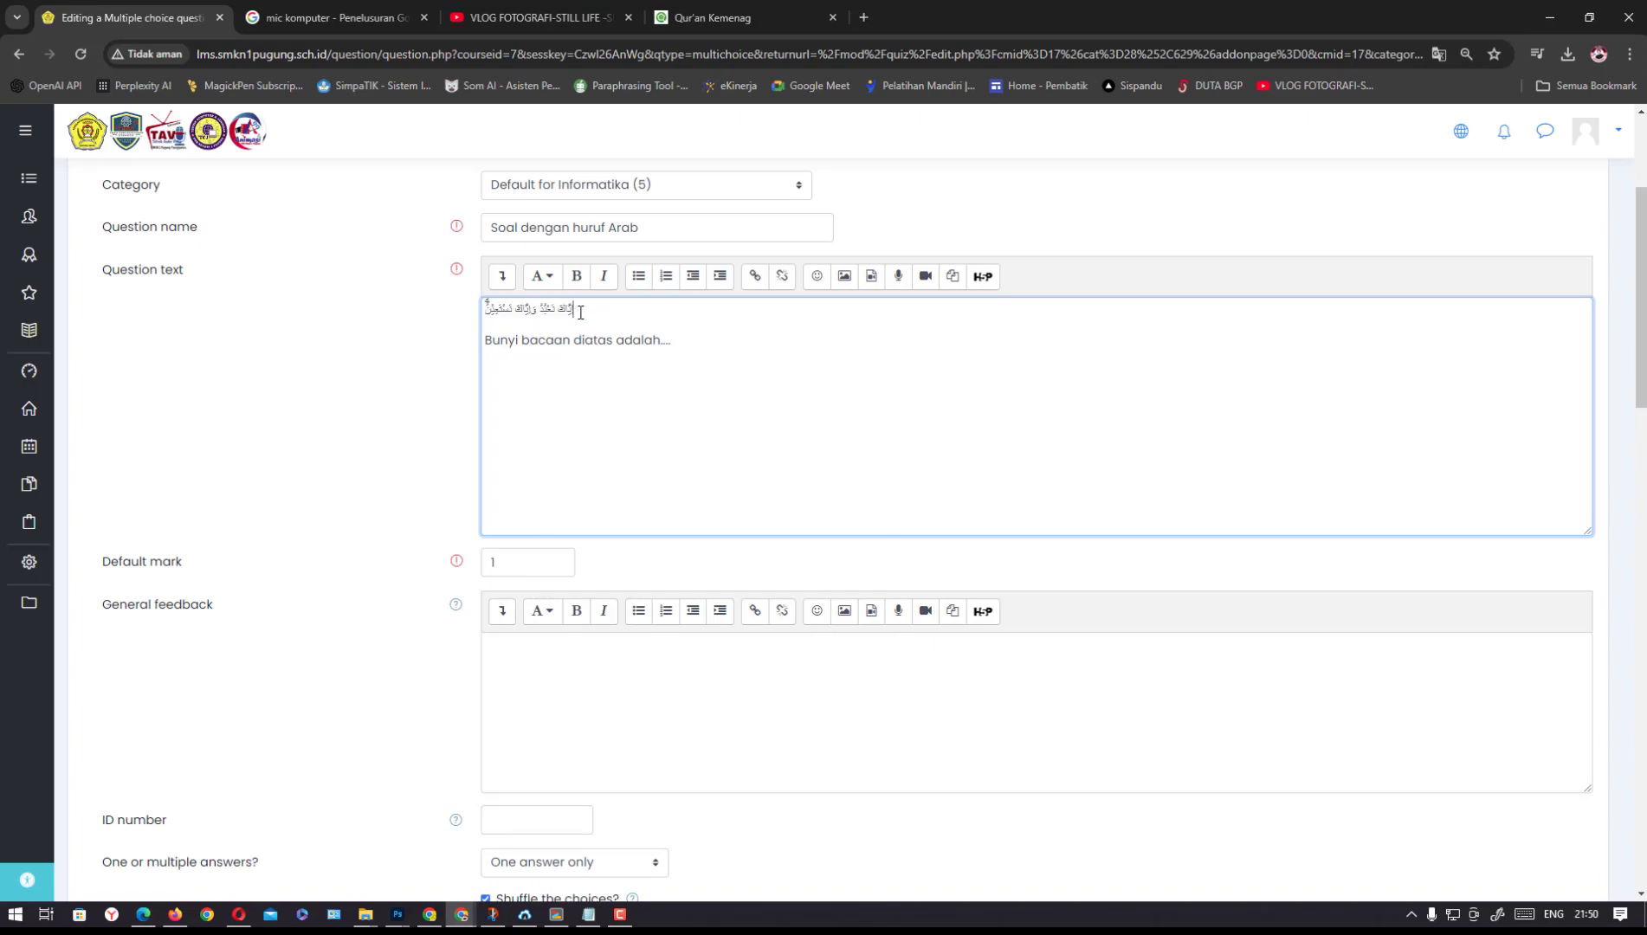
pyautogui.click(16, 915)
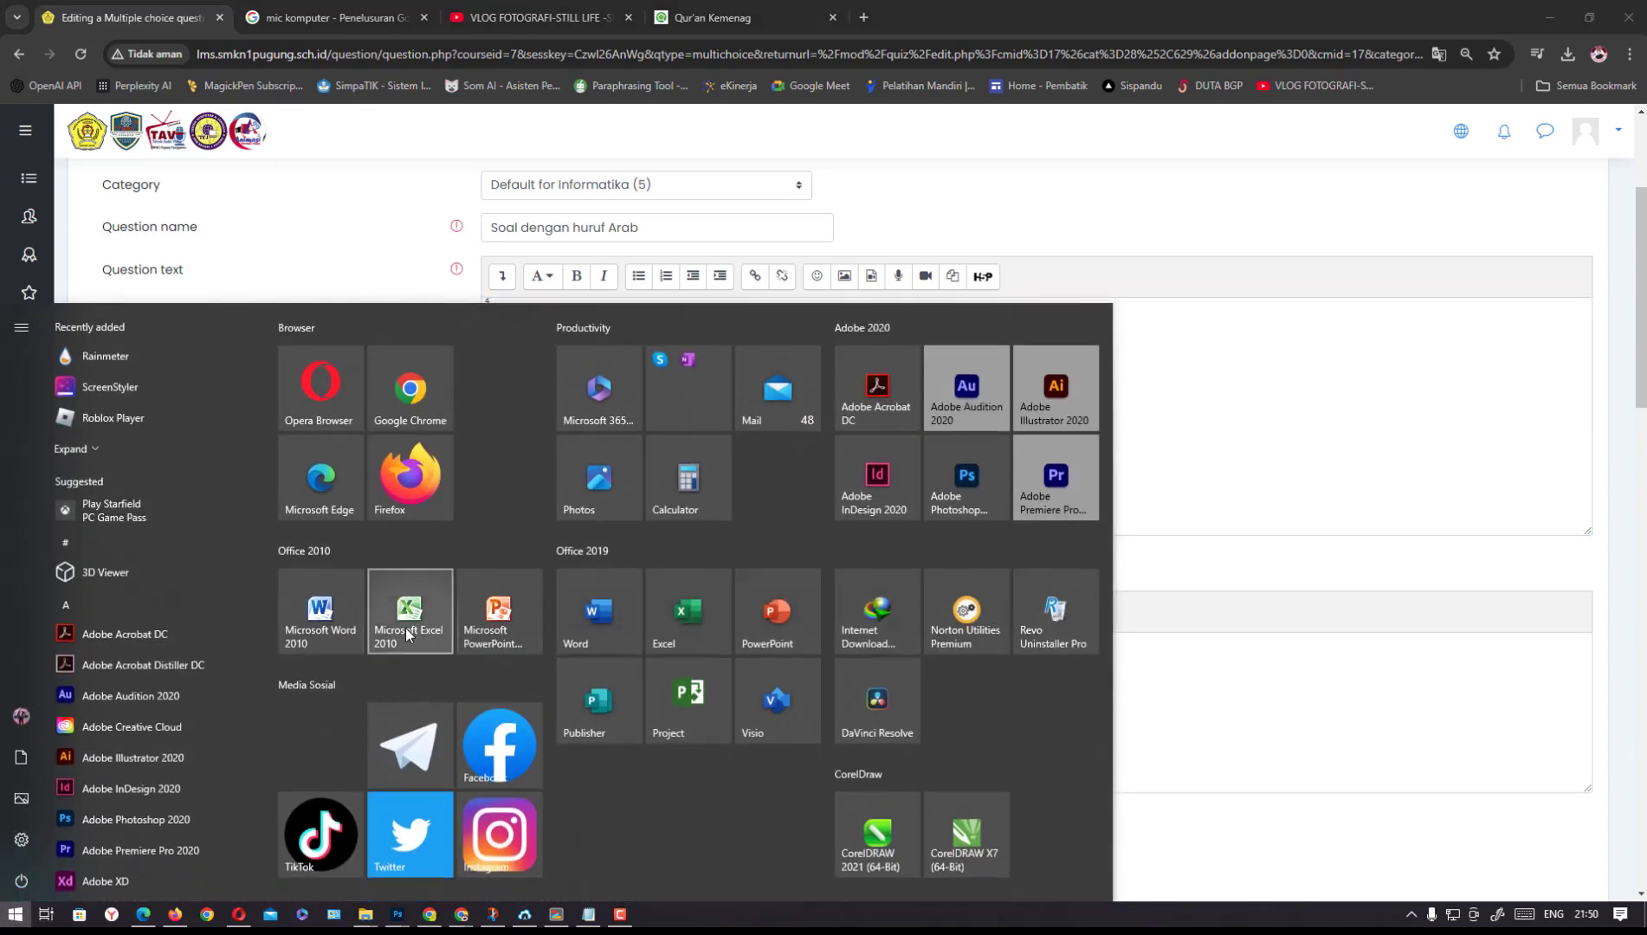
pyautogui.click(347, 607)
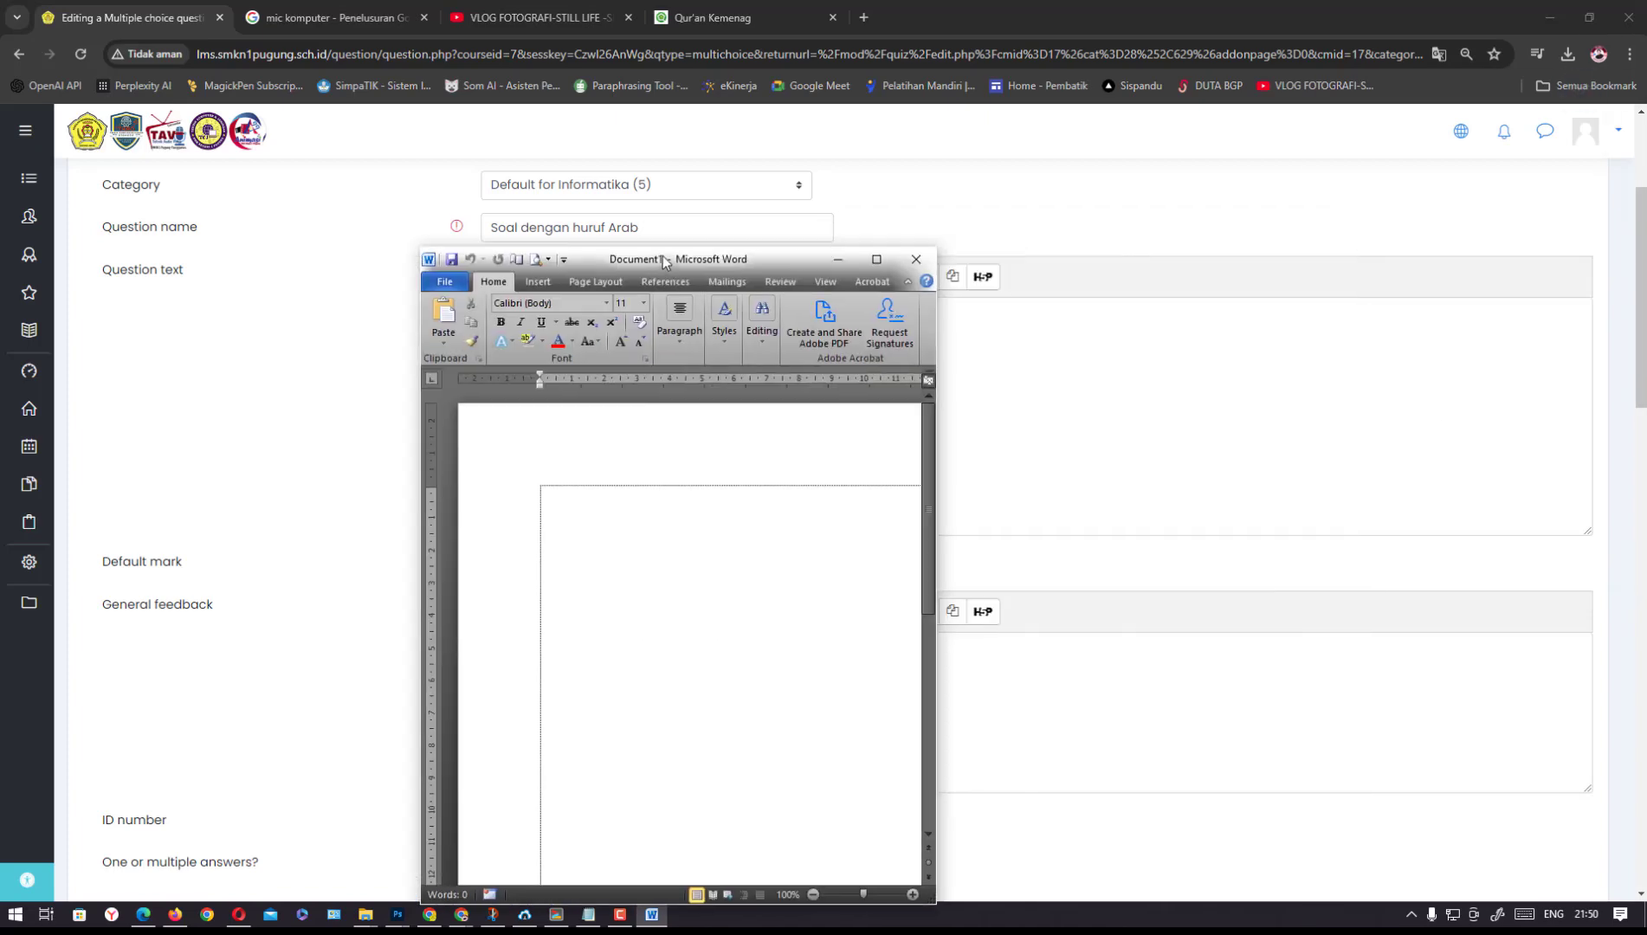
pyautogui.click(851, 198)
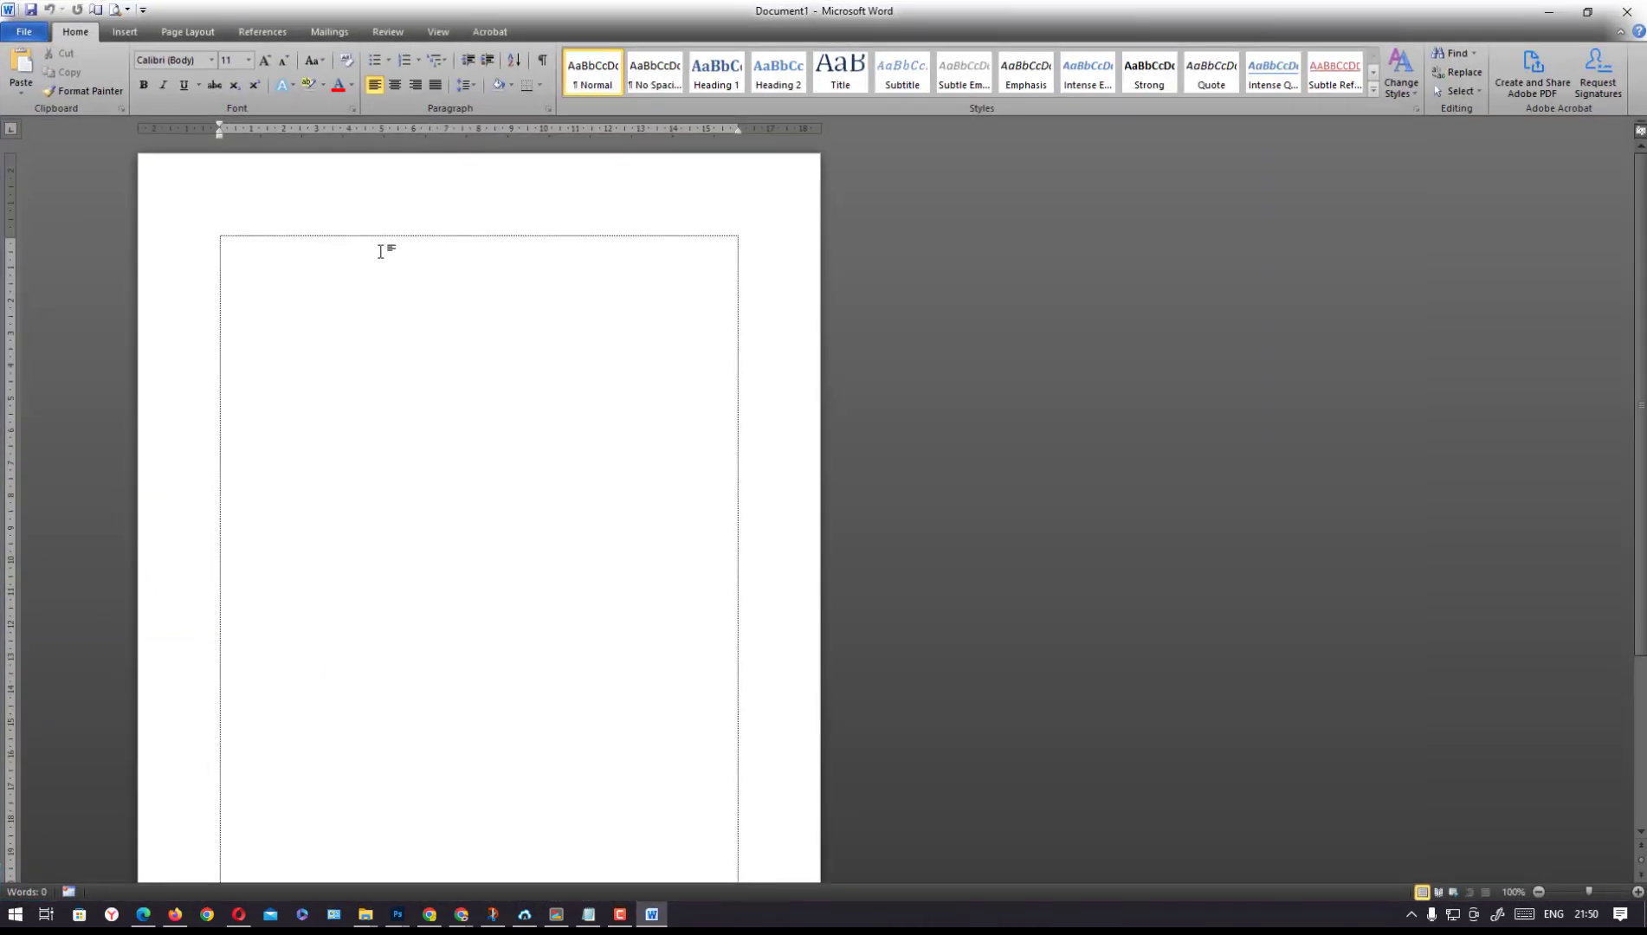
pyautogui.hotkey('ctrl', 'v')
# Enlarge the pasted Arabic verse in the Word document to font size 48
pyautogui.moveTo(346, 243); pyautogui.dragTo(217, 243)
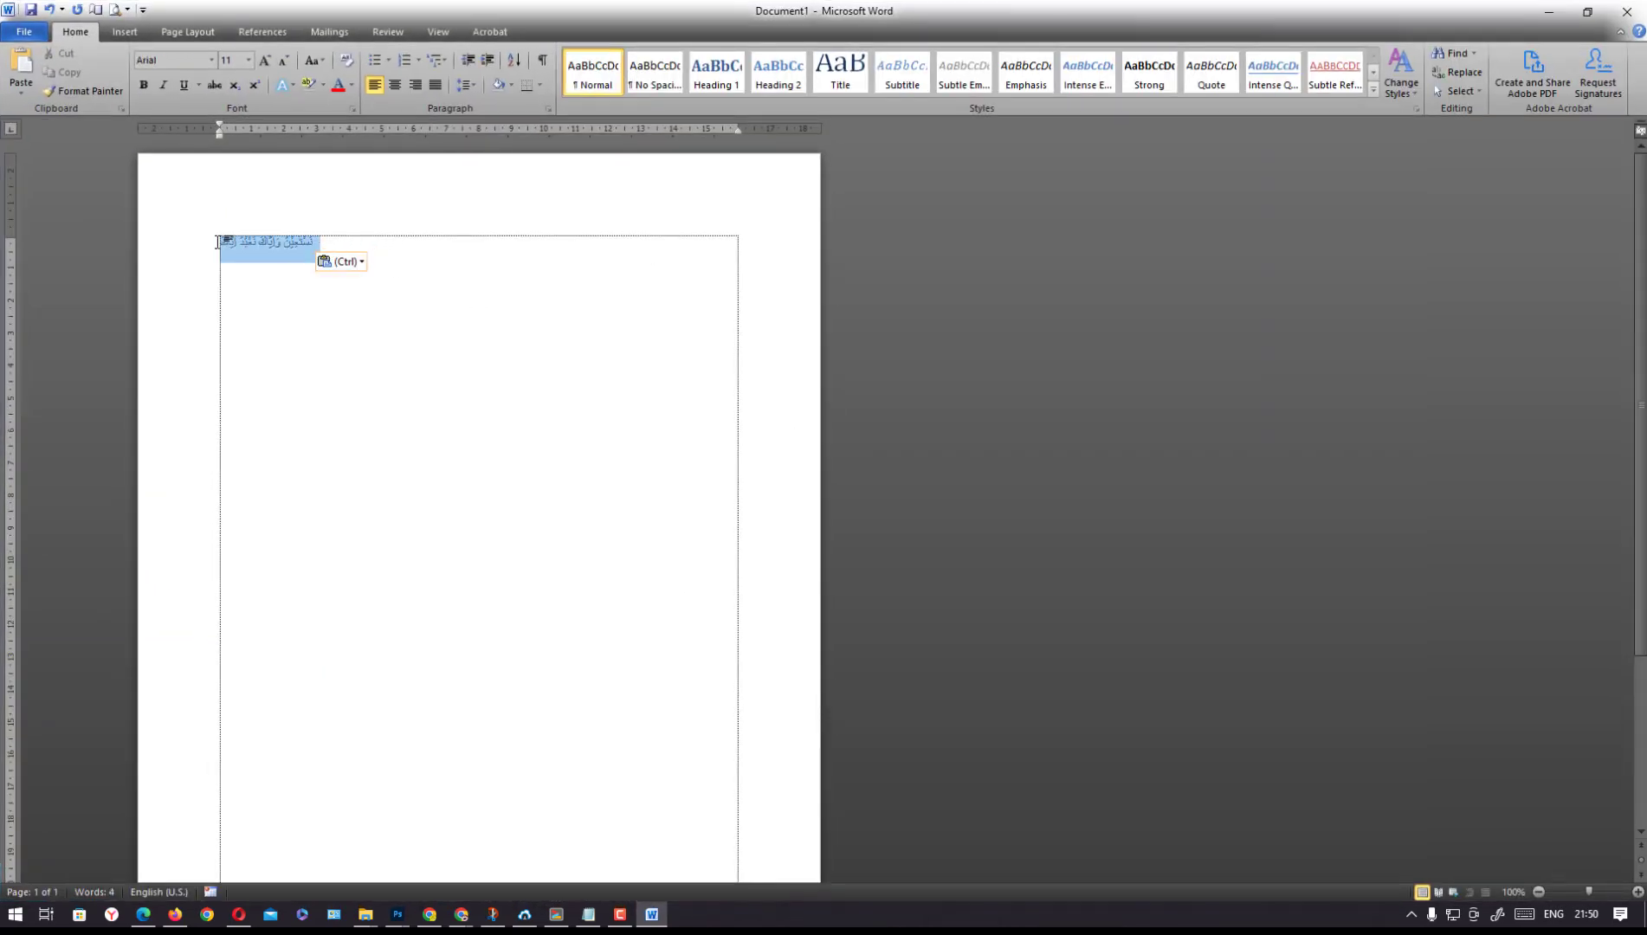
pyautogui.click(263, 64)
pyautogui.click(262, 64)
pyautogui.click(263, 65)
pyautogui.click(262, 64)
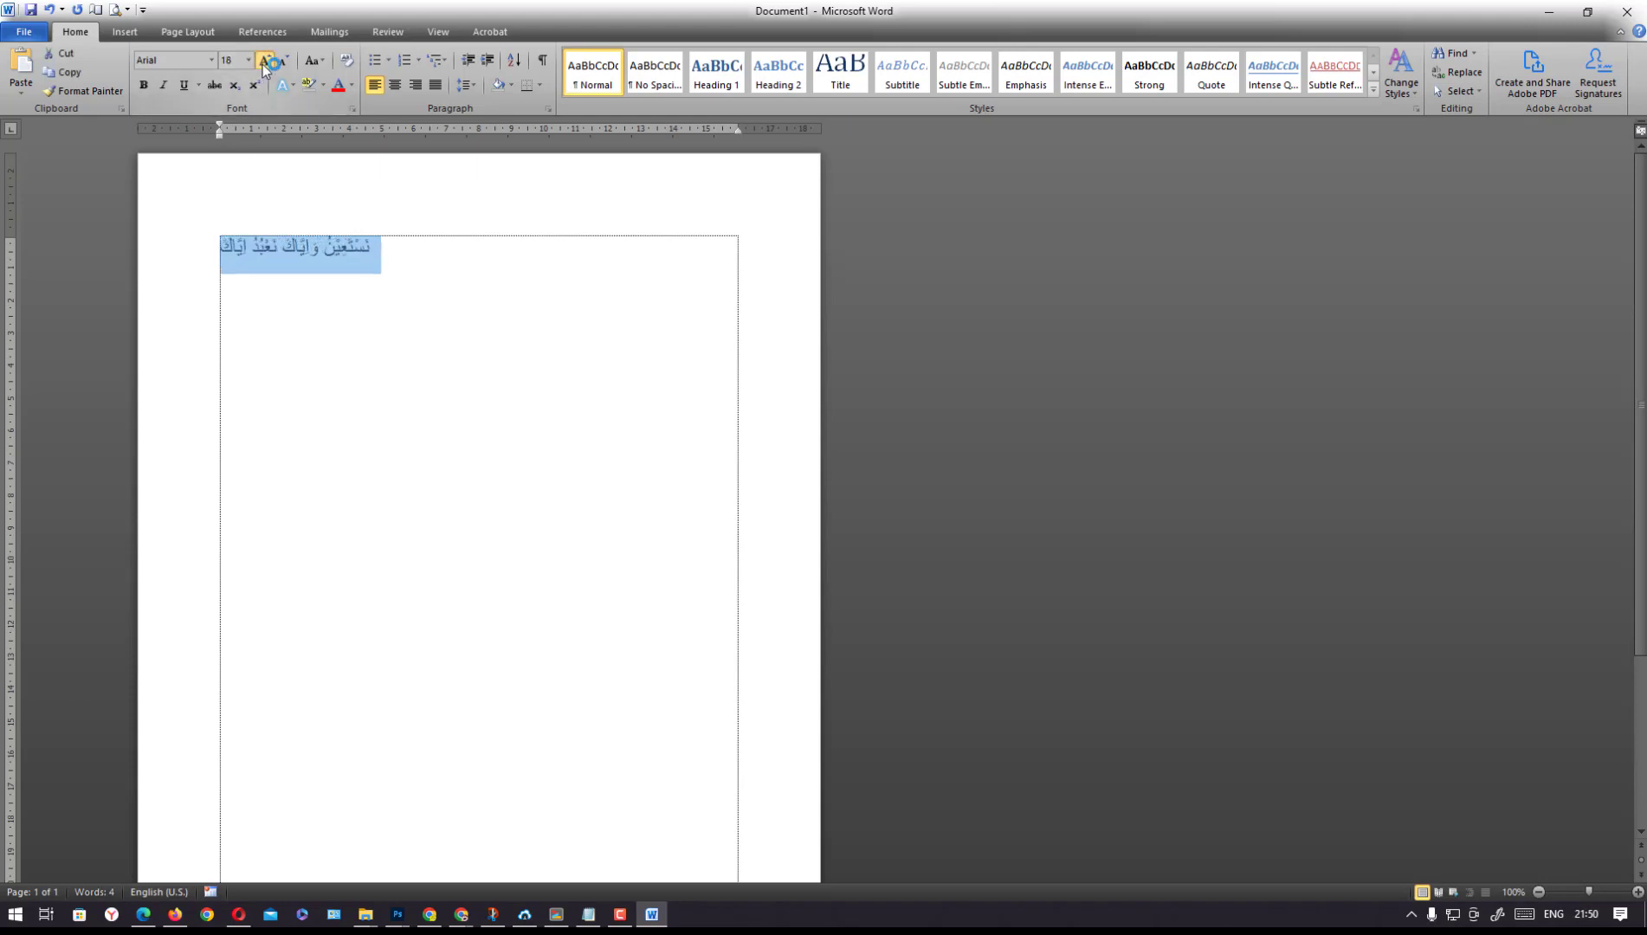
pyautogui.click(262, 64)
pyautogui.click(262, 64)
pyautogui.click(262, 64)
pyautogui.click(263, 64)
pyautogui.click(263, 64)
pyautogui.click(263, 64)
pyautogui.click(262, 64)
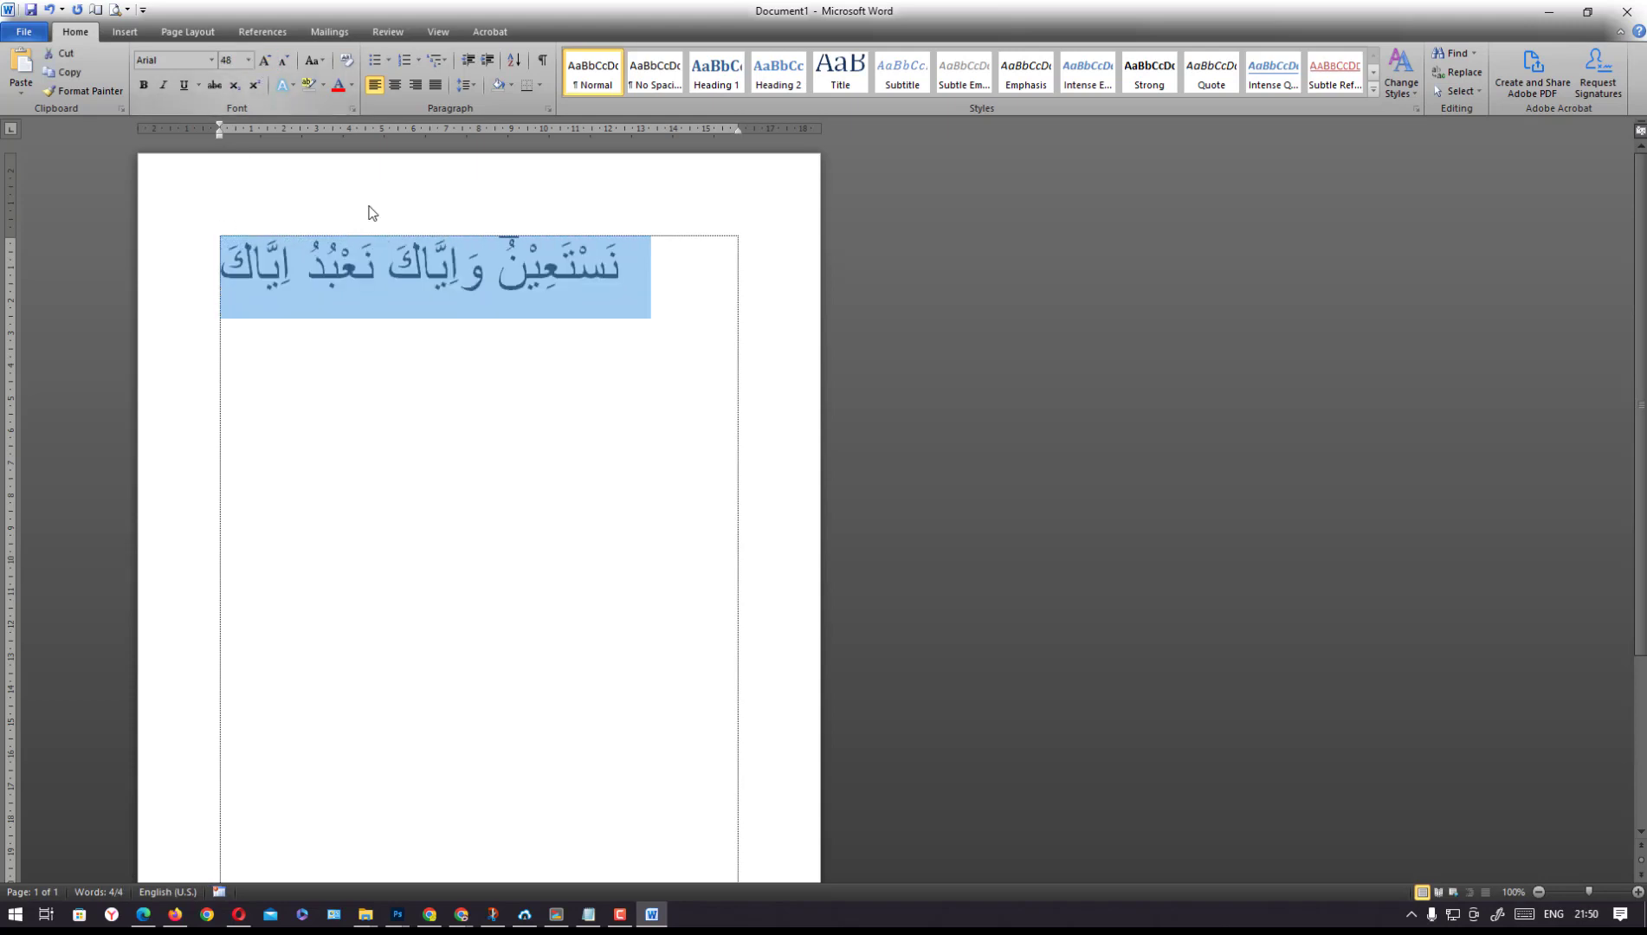
# Copy the enlarged Arabic verse from Word and paste it over the verse in the Moodle question text
pyautogui.click(572, 303)
pyautogui.moveTo(629, 276); pyautogui.dragTo(248, 273)
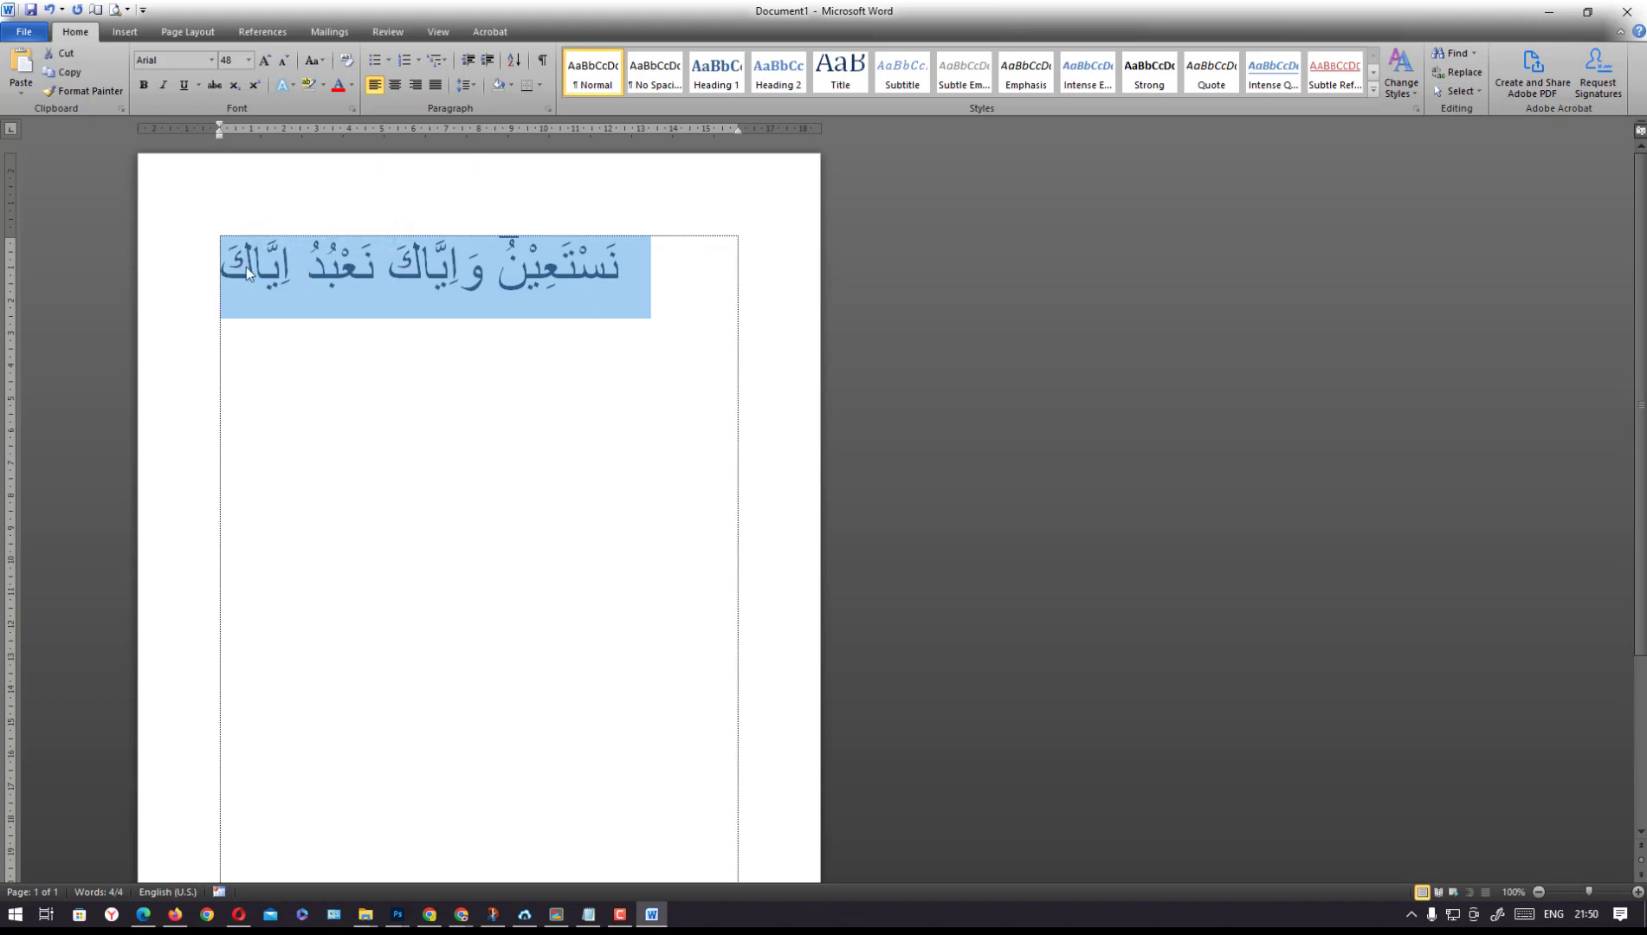
pyautogui.rightClick(317, 273)
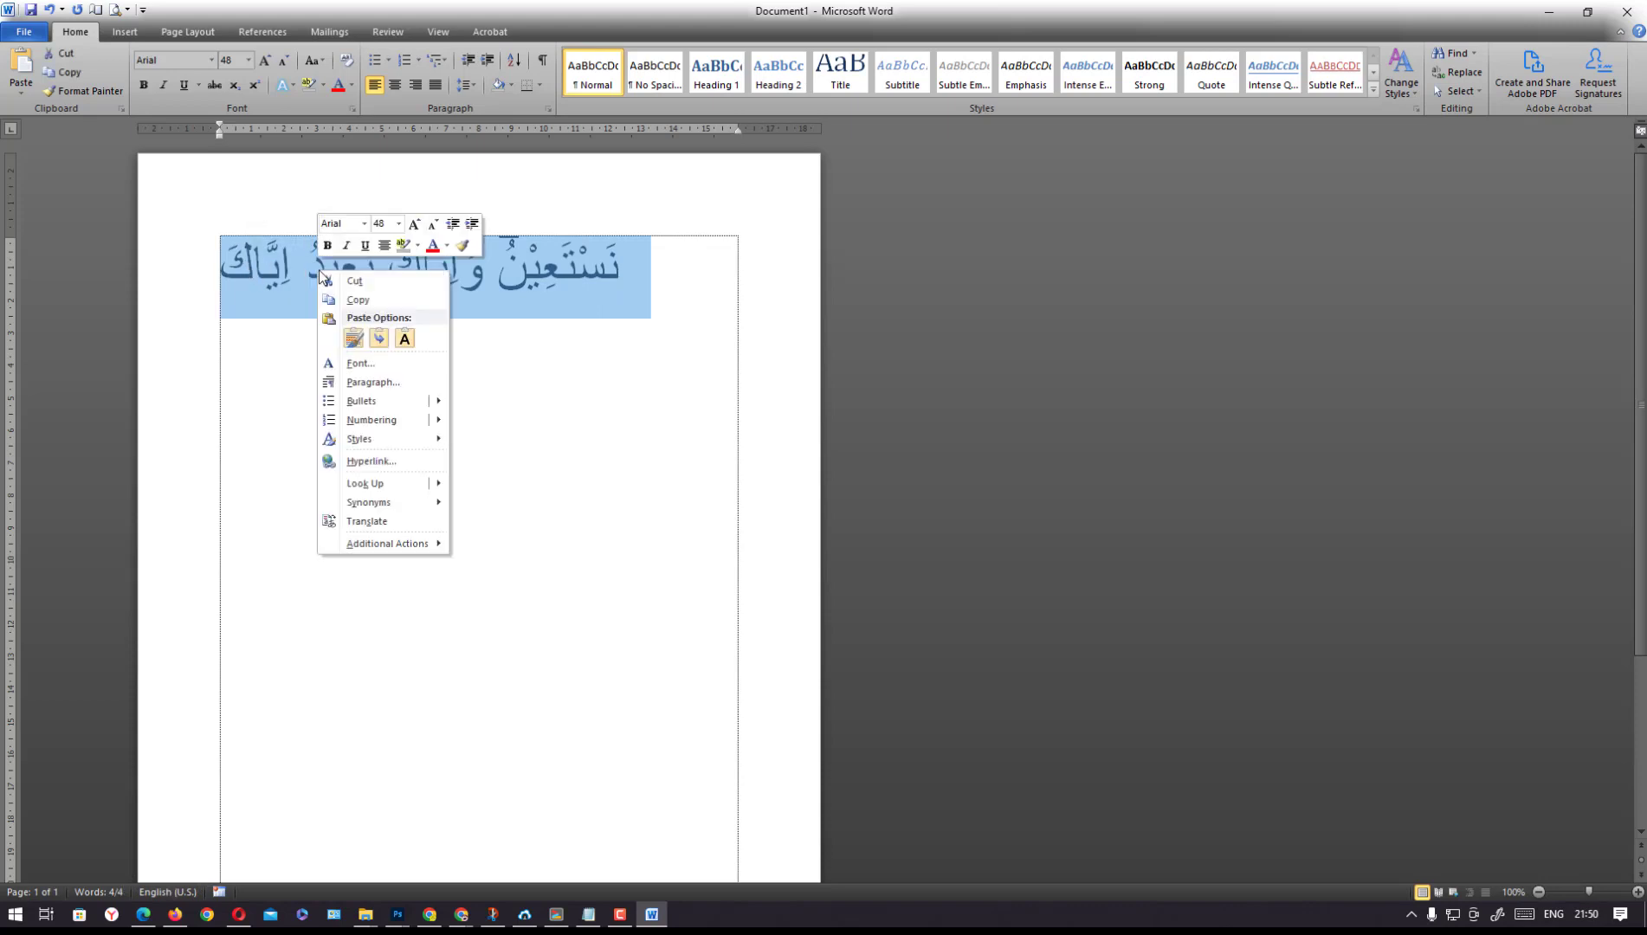
pyautogui.click(363, 302)
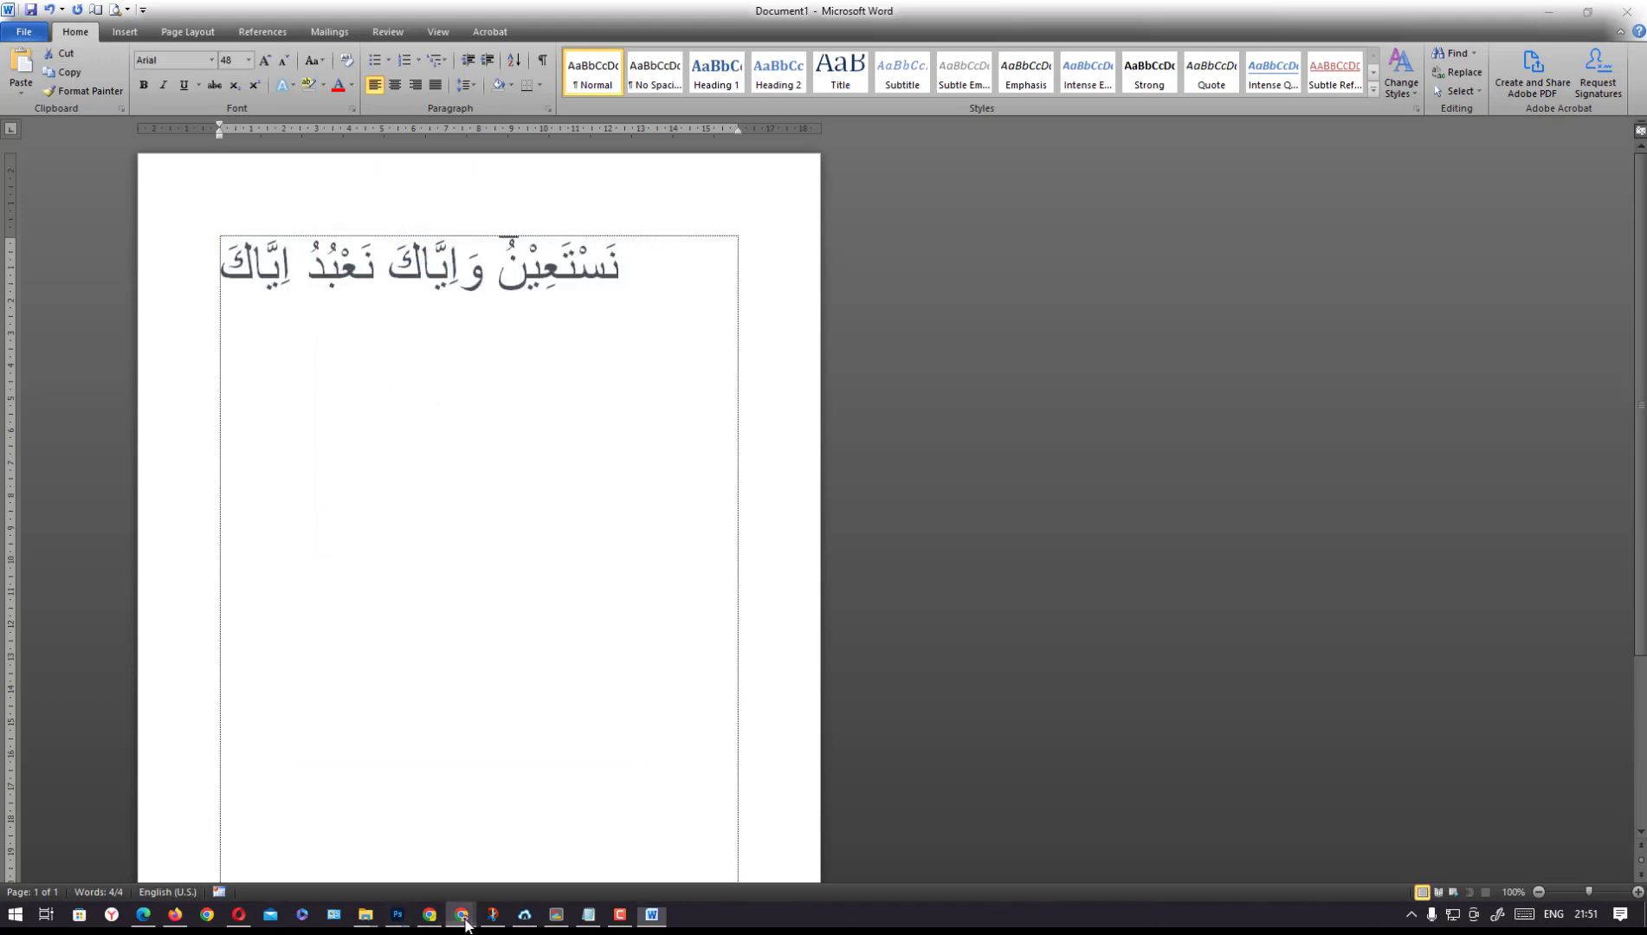
pyautogui.moveTo(461, 914)
pyautogui.click(472, 801)
pyautogui.moveTo(581, 310); pyautogui.dragTo(483, 318)
pyautogui.rightClick(487, 308)
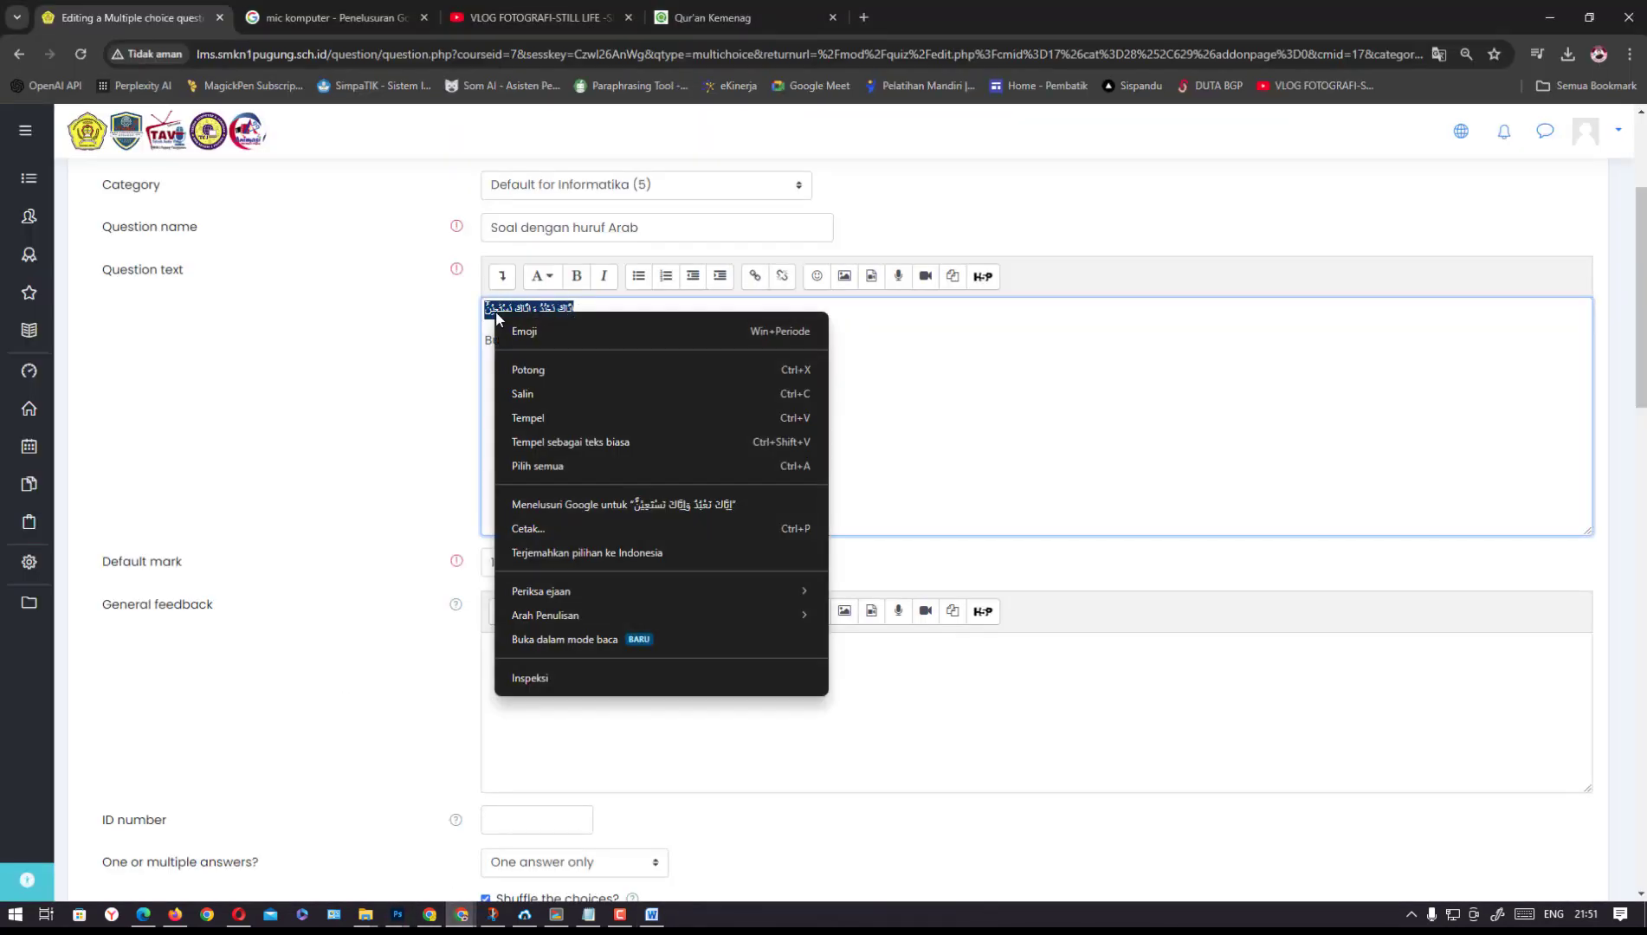
pyautogui.click(535, 414)
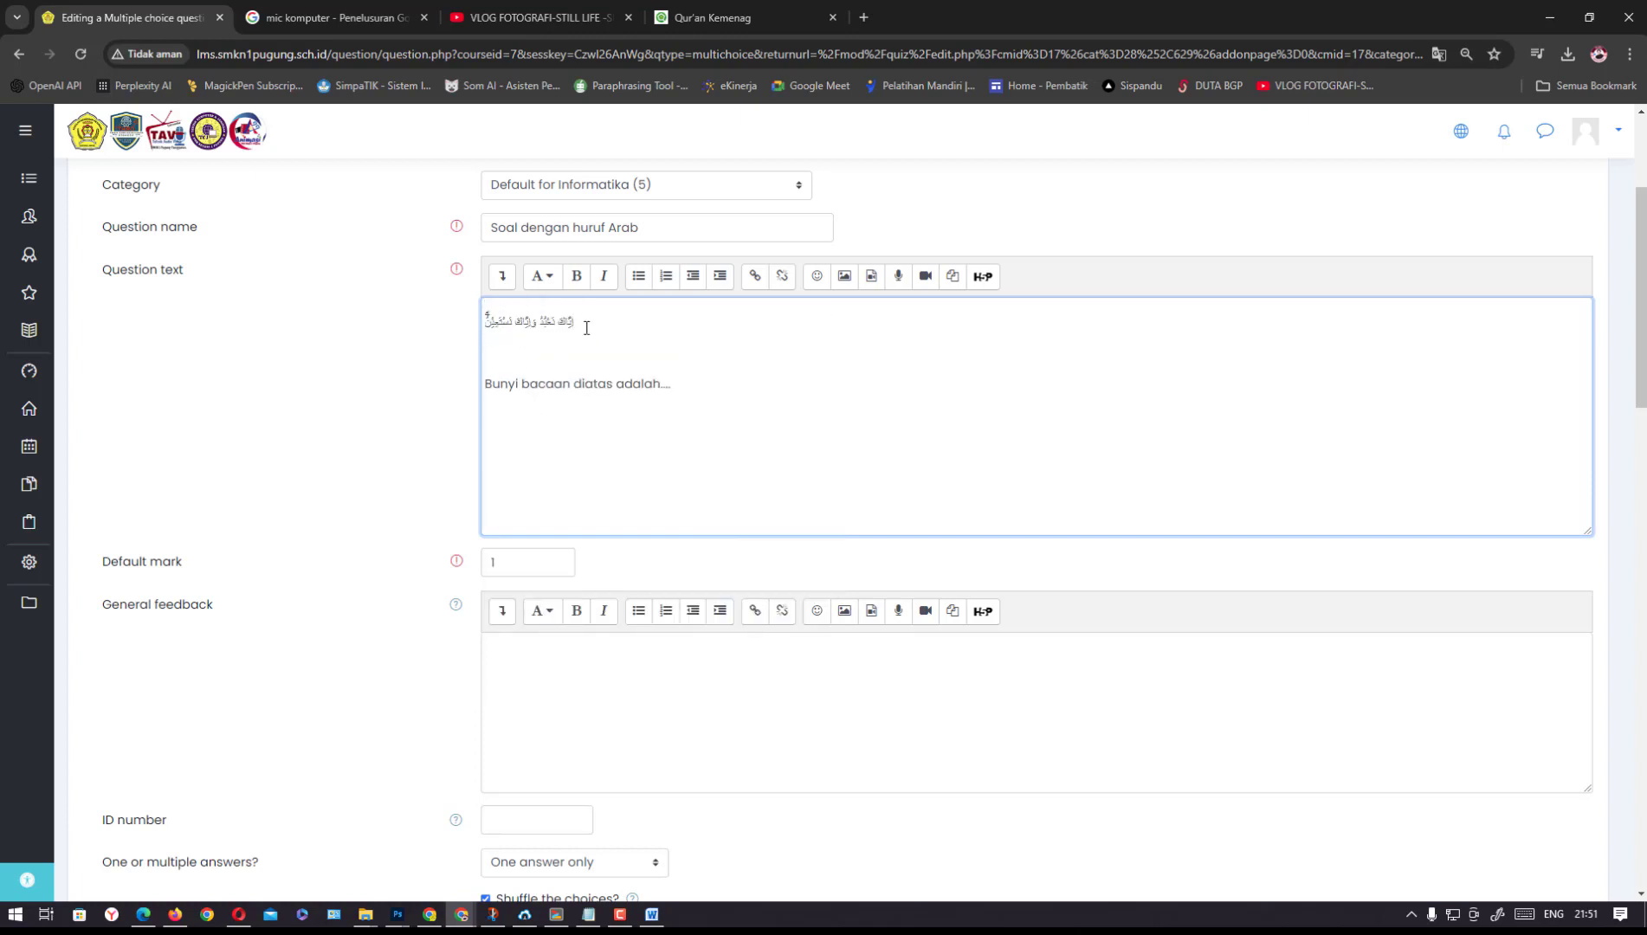
# Check the text style choices for the selected Arabic verse and expand the question text editor's additional formatting tools
pyautogui.moveTo(578, 322); pyautogui.dragTo(483, 322)
pyautogui.click(540, 279)
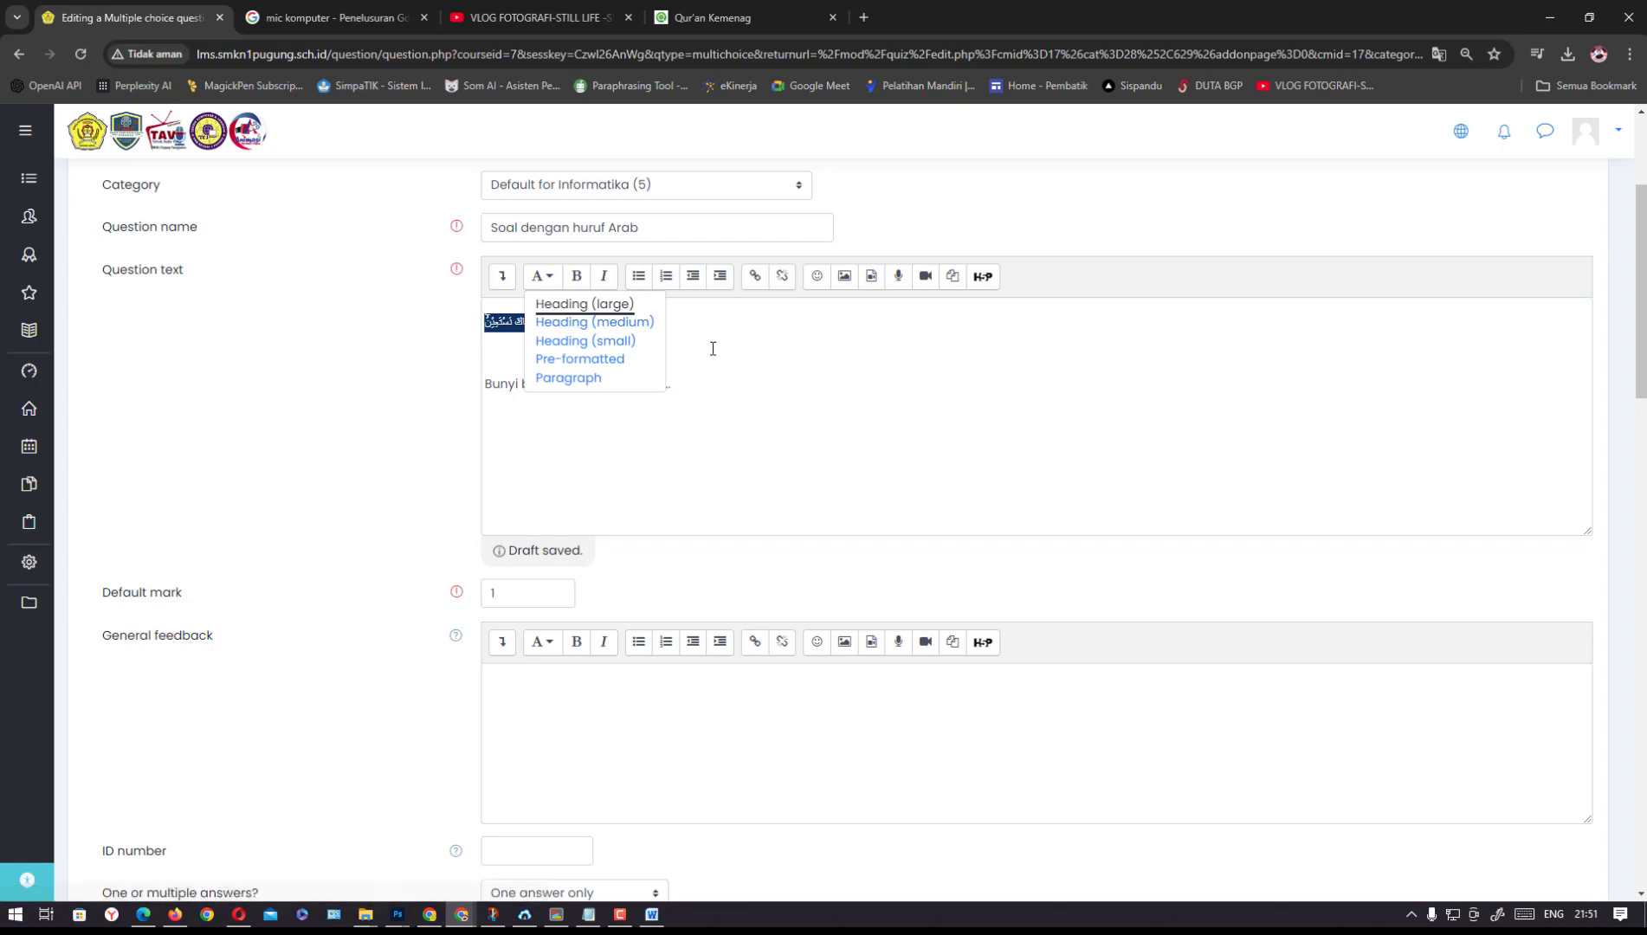
pyautogui.press('Escape')
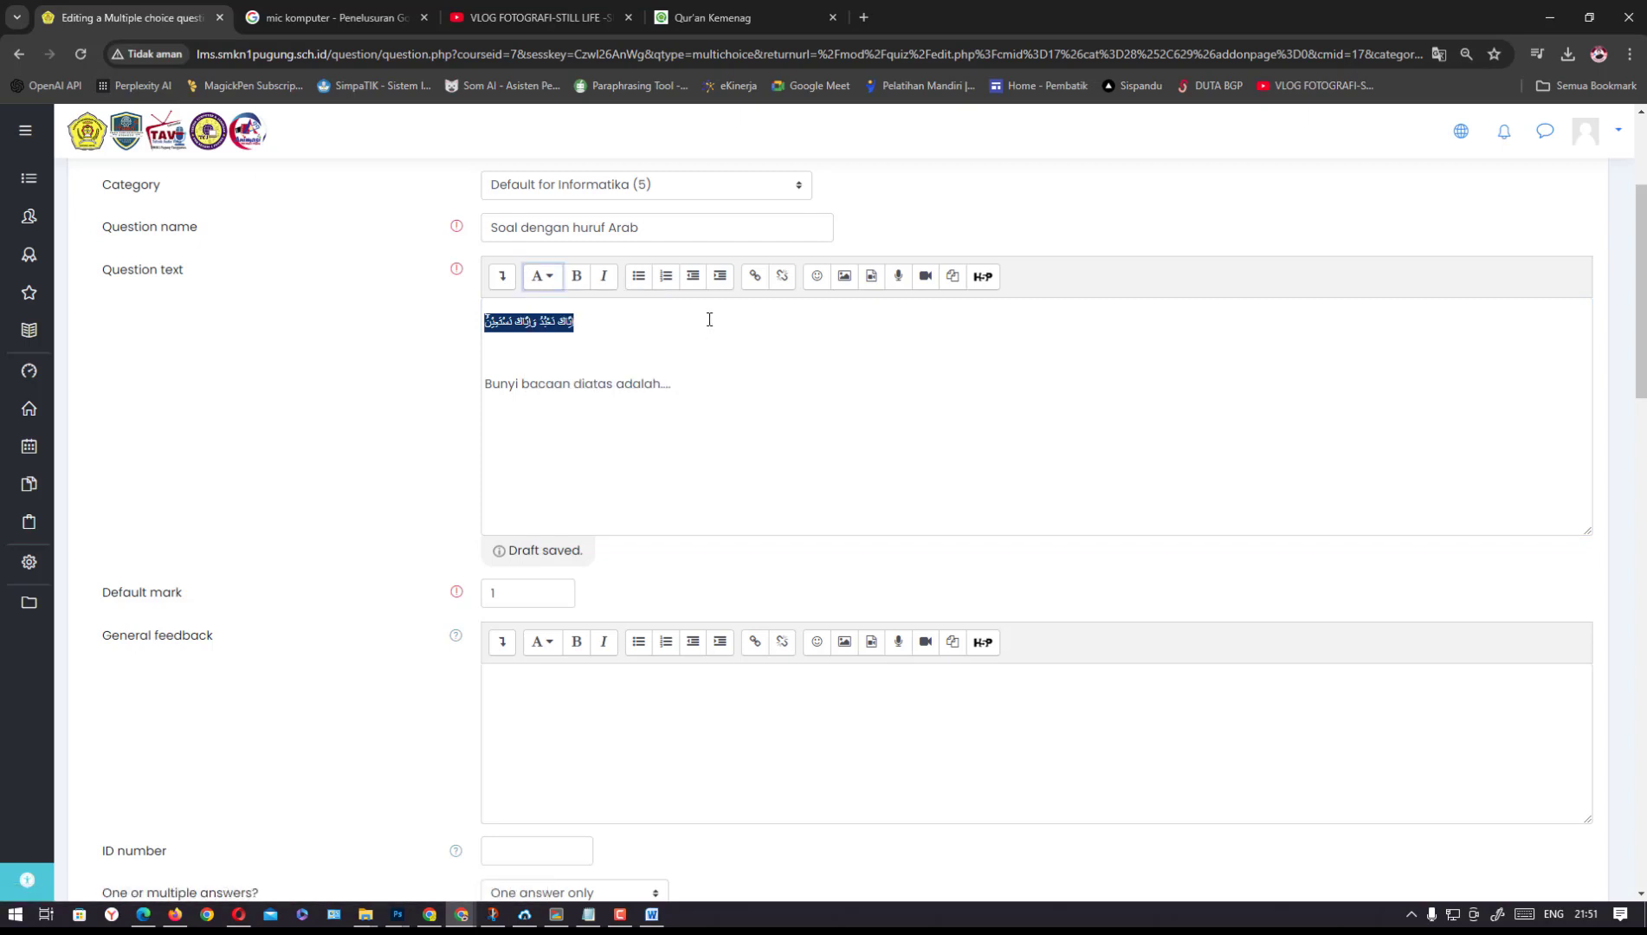
pyautogui.click(592, 332)
pyautogui.hotkey('shift', 'Home')
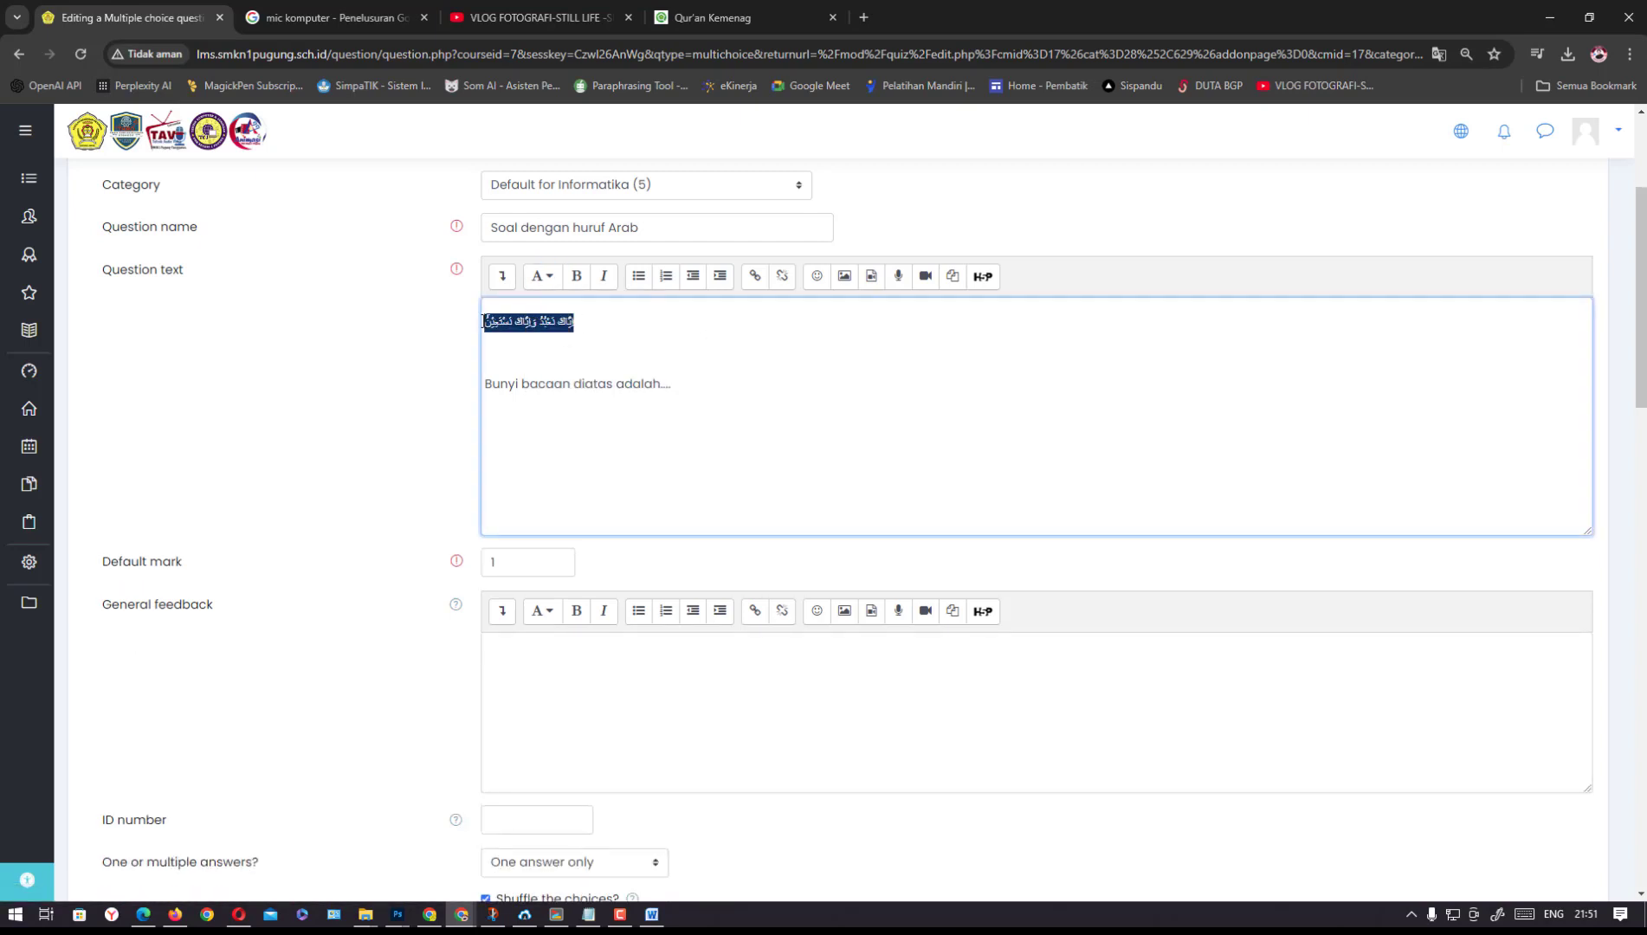
pyautogui.moveTo(595, 335); pyautogui.dragTo(483, 320)
pyautogui.click(544, 283)
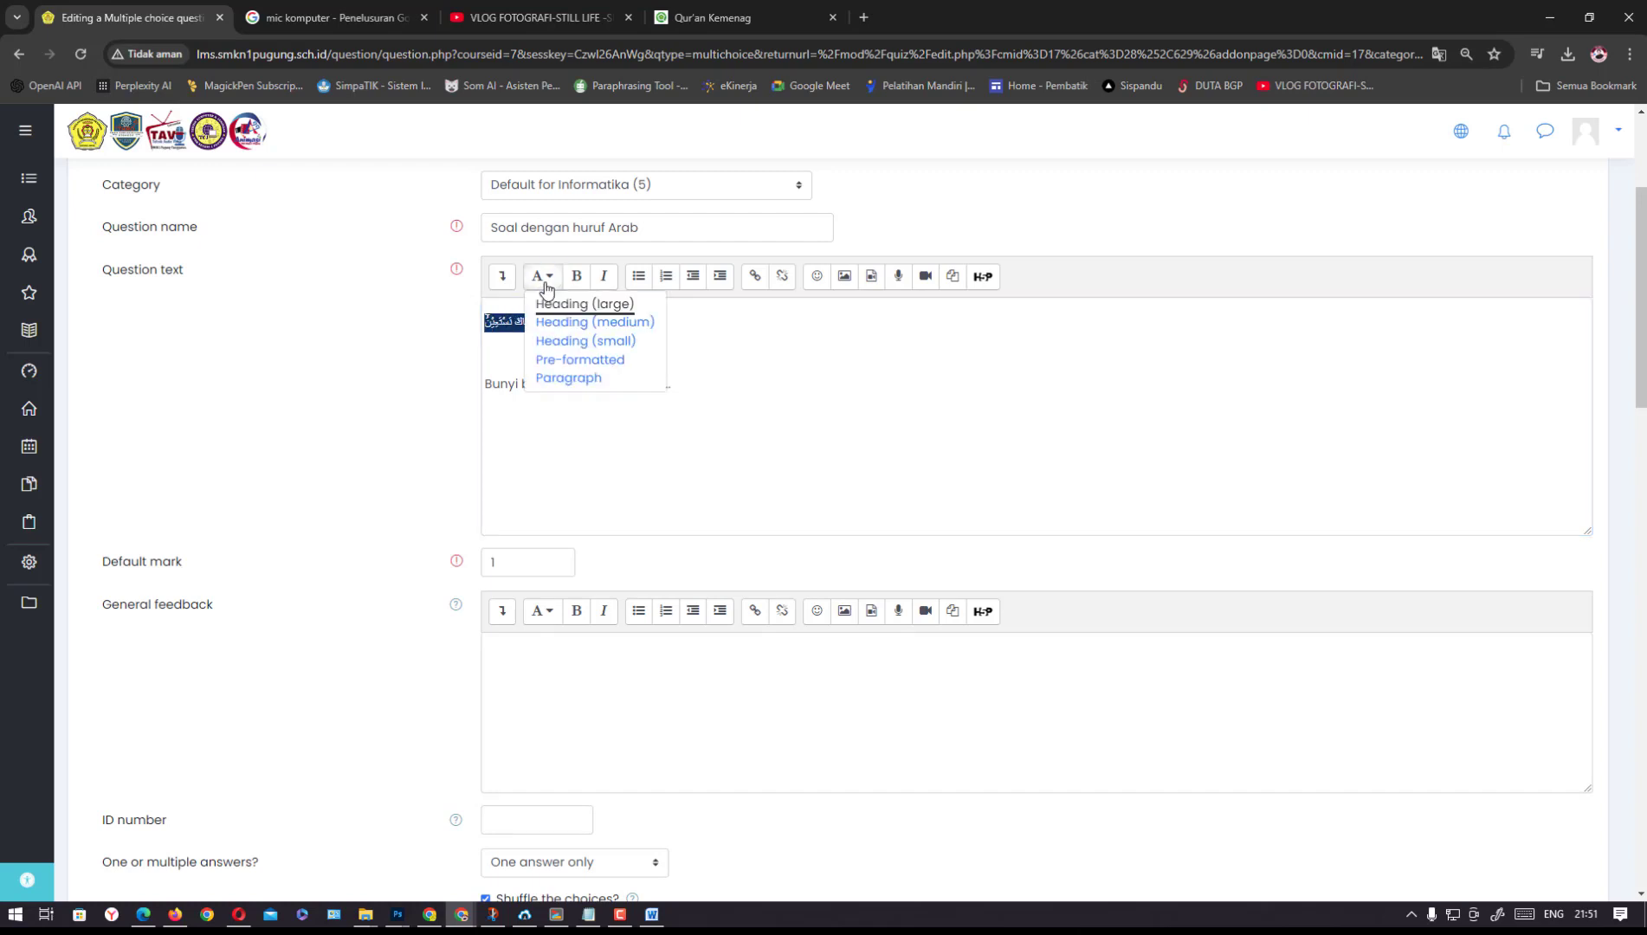
pyautogui.click(544, 277)
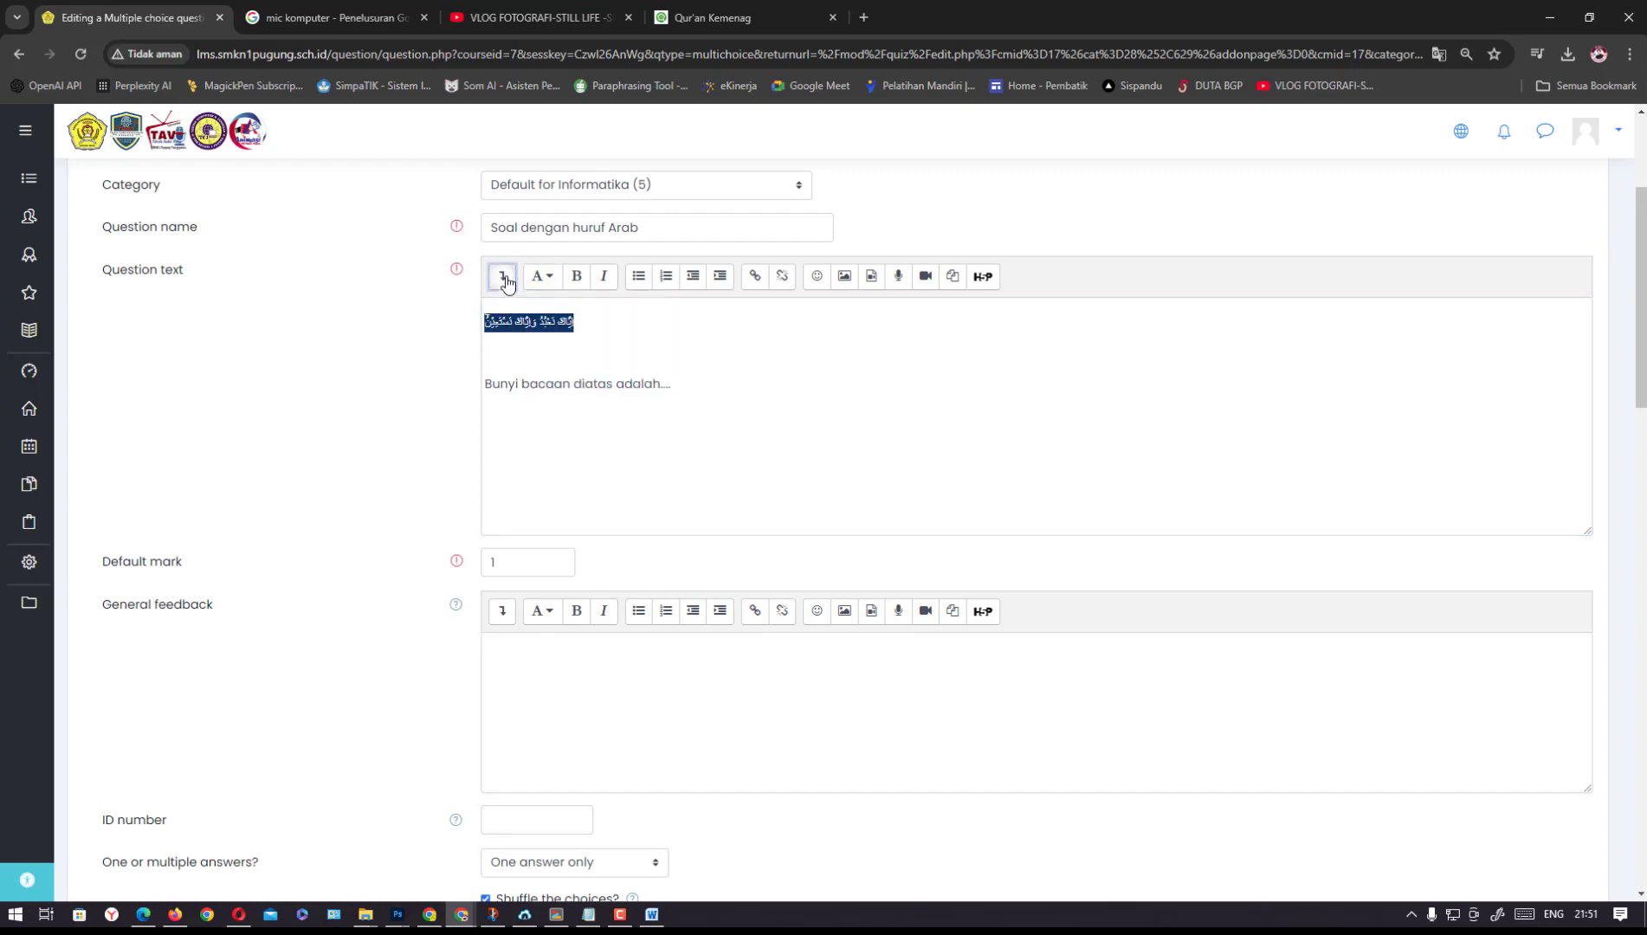
pyautogui.click(502, 277)
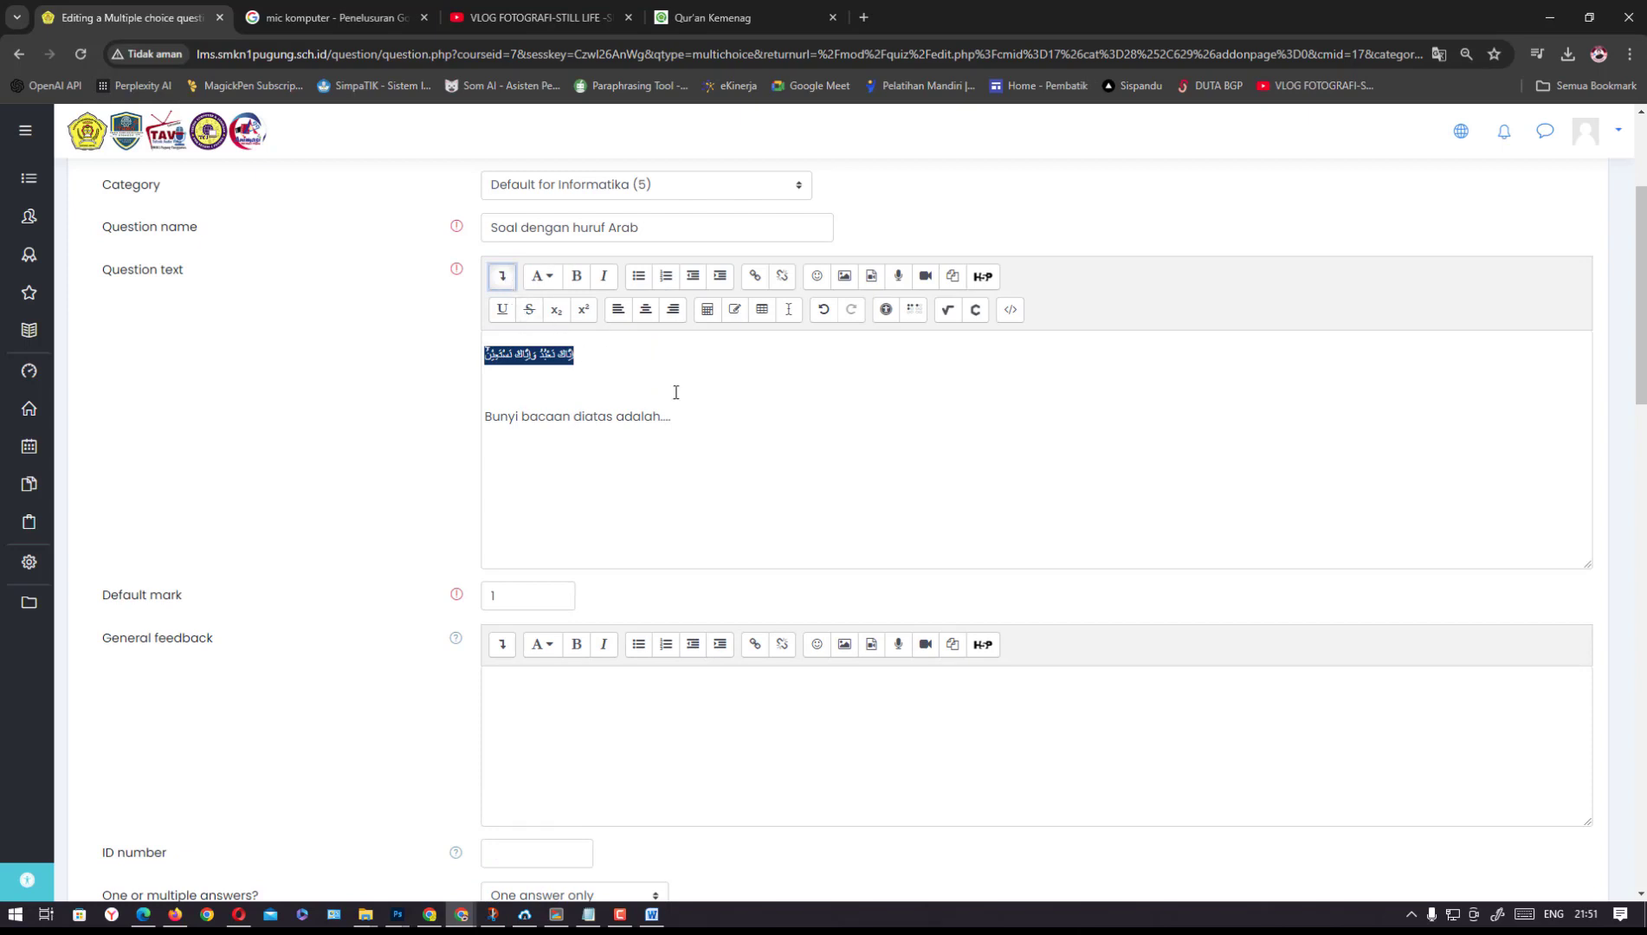
pyautogui.click(666, 364)
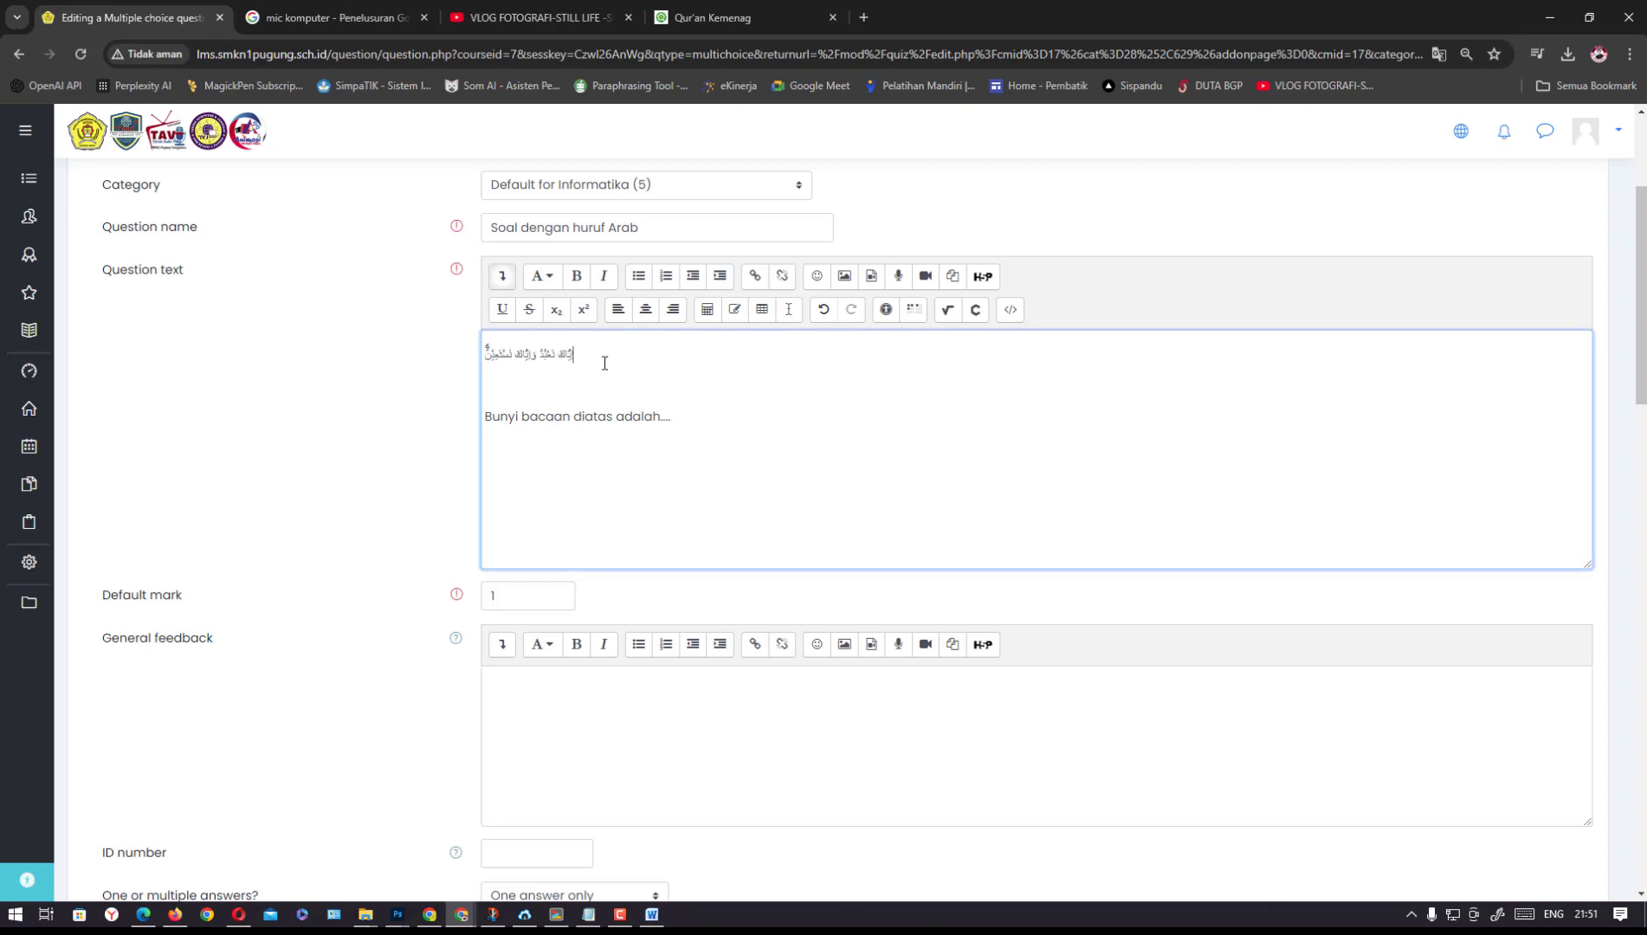
# Switch to Word and set the Arabic verse's font color to Automatic
pyautogui.click(651, 915)
pyautogui.click(546, 342)
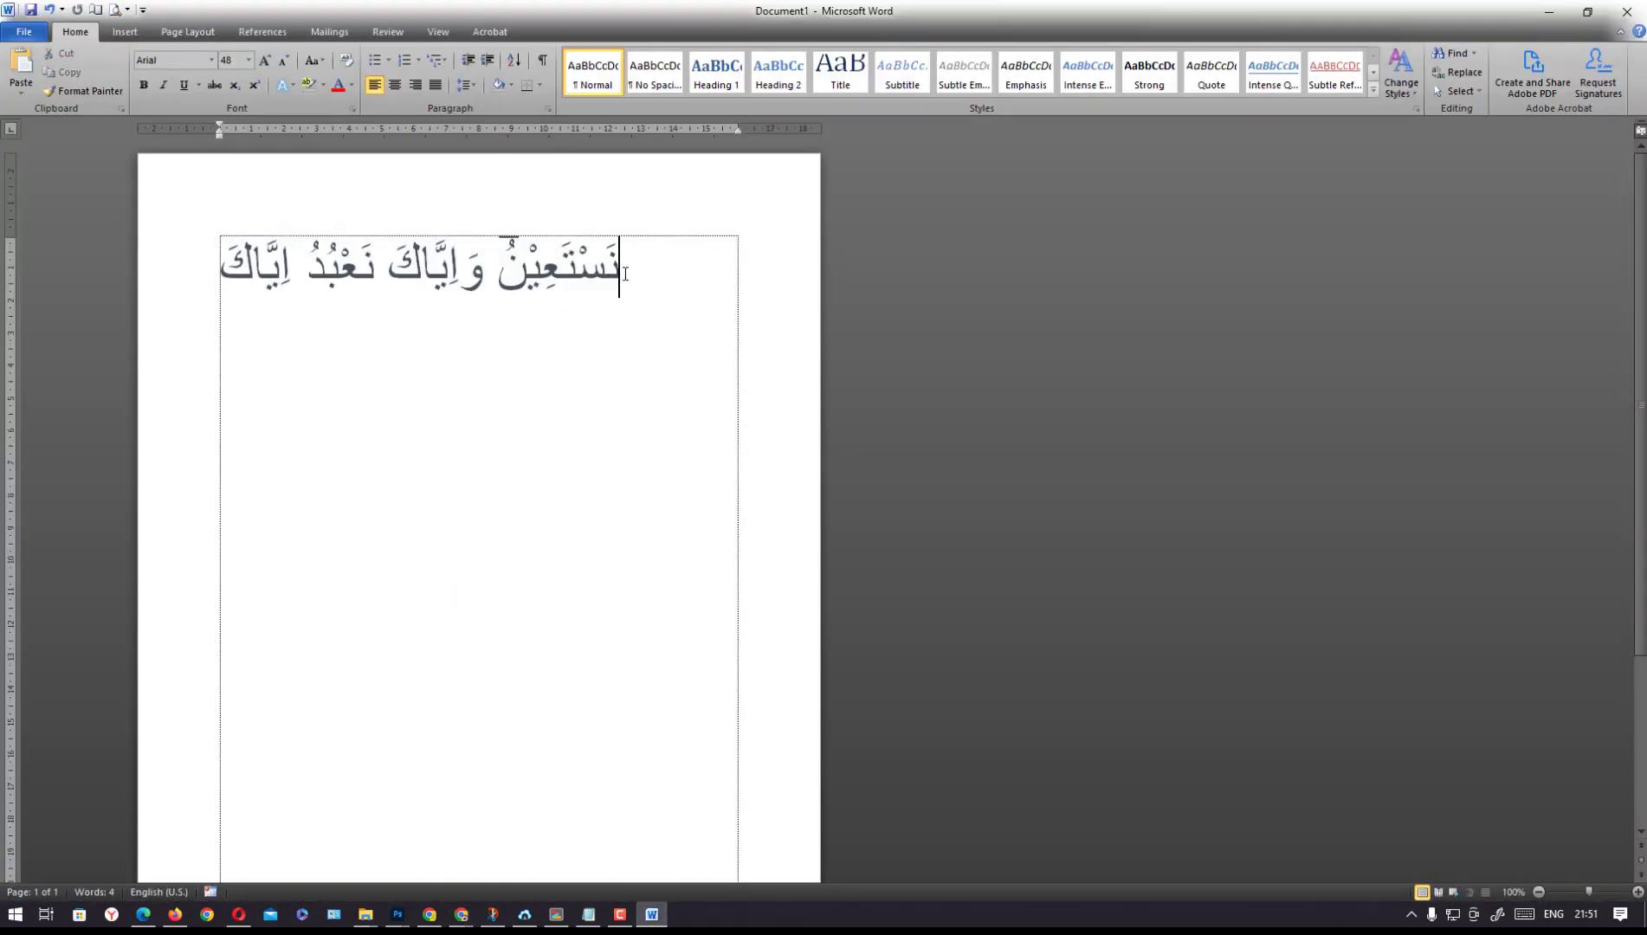
pyautogui.moveTo(624, 264); pyautogui.dragTo(267, 263)
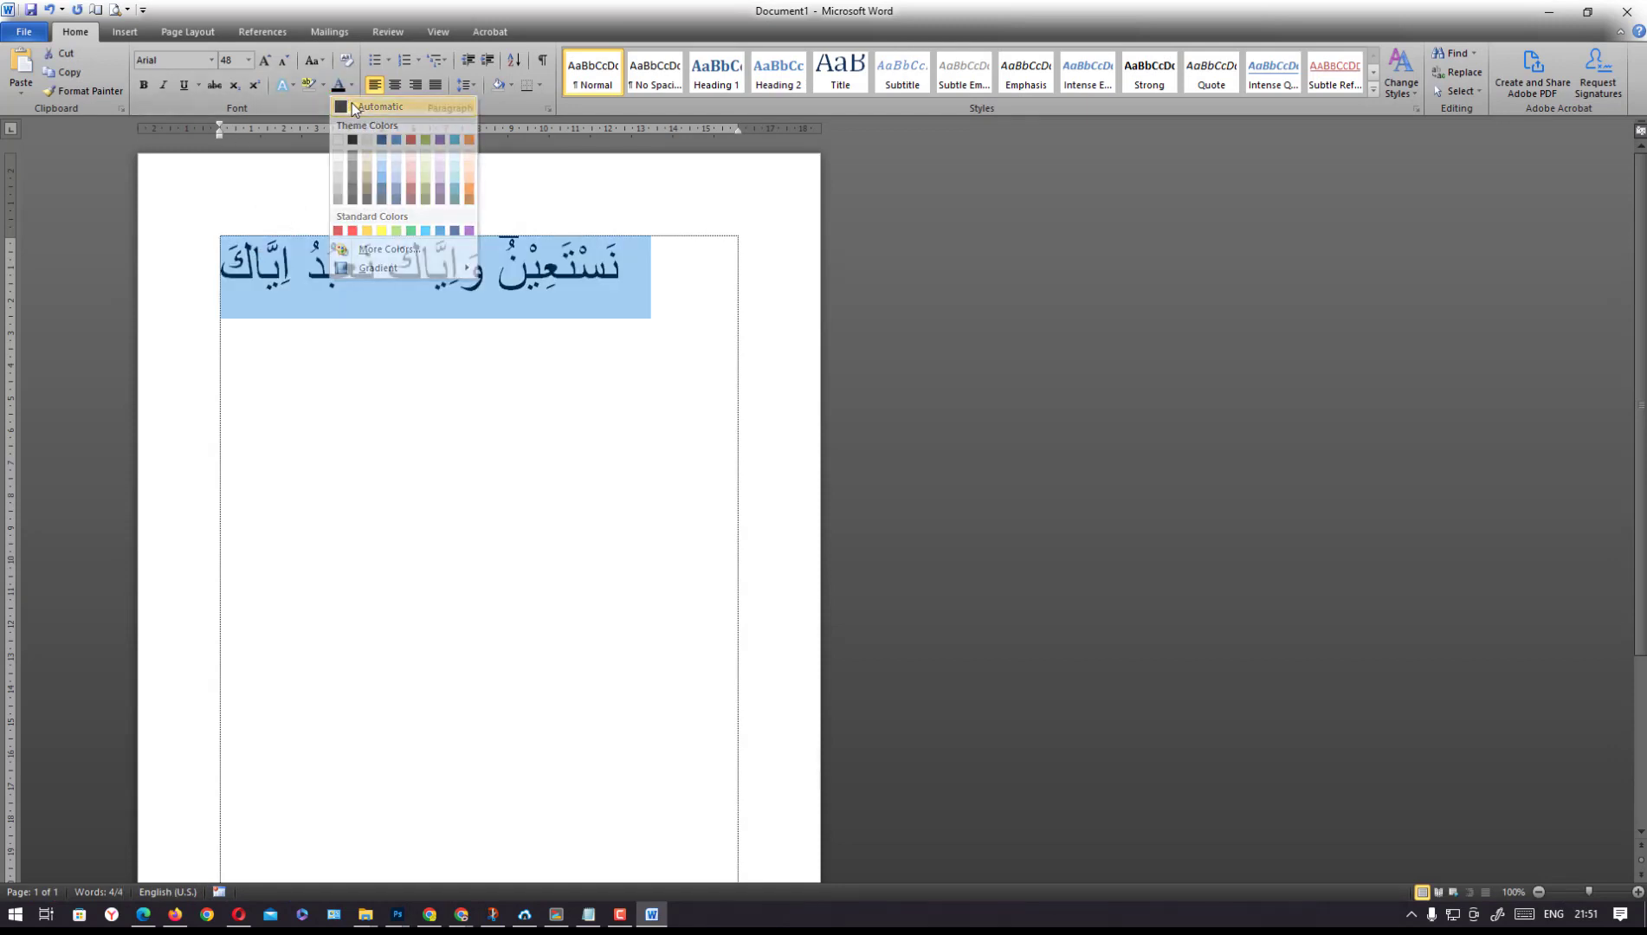
pyautogui.click(352, 105)
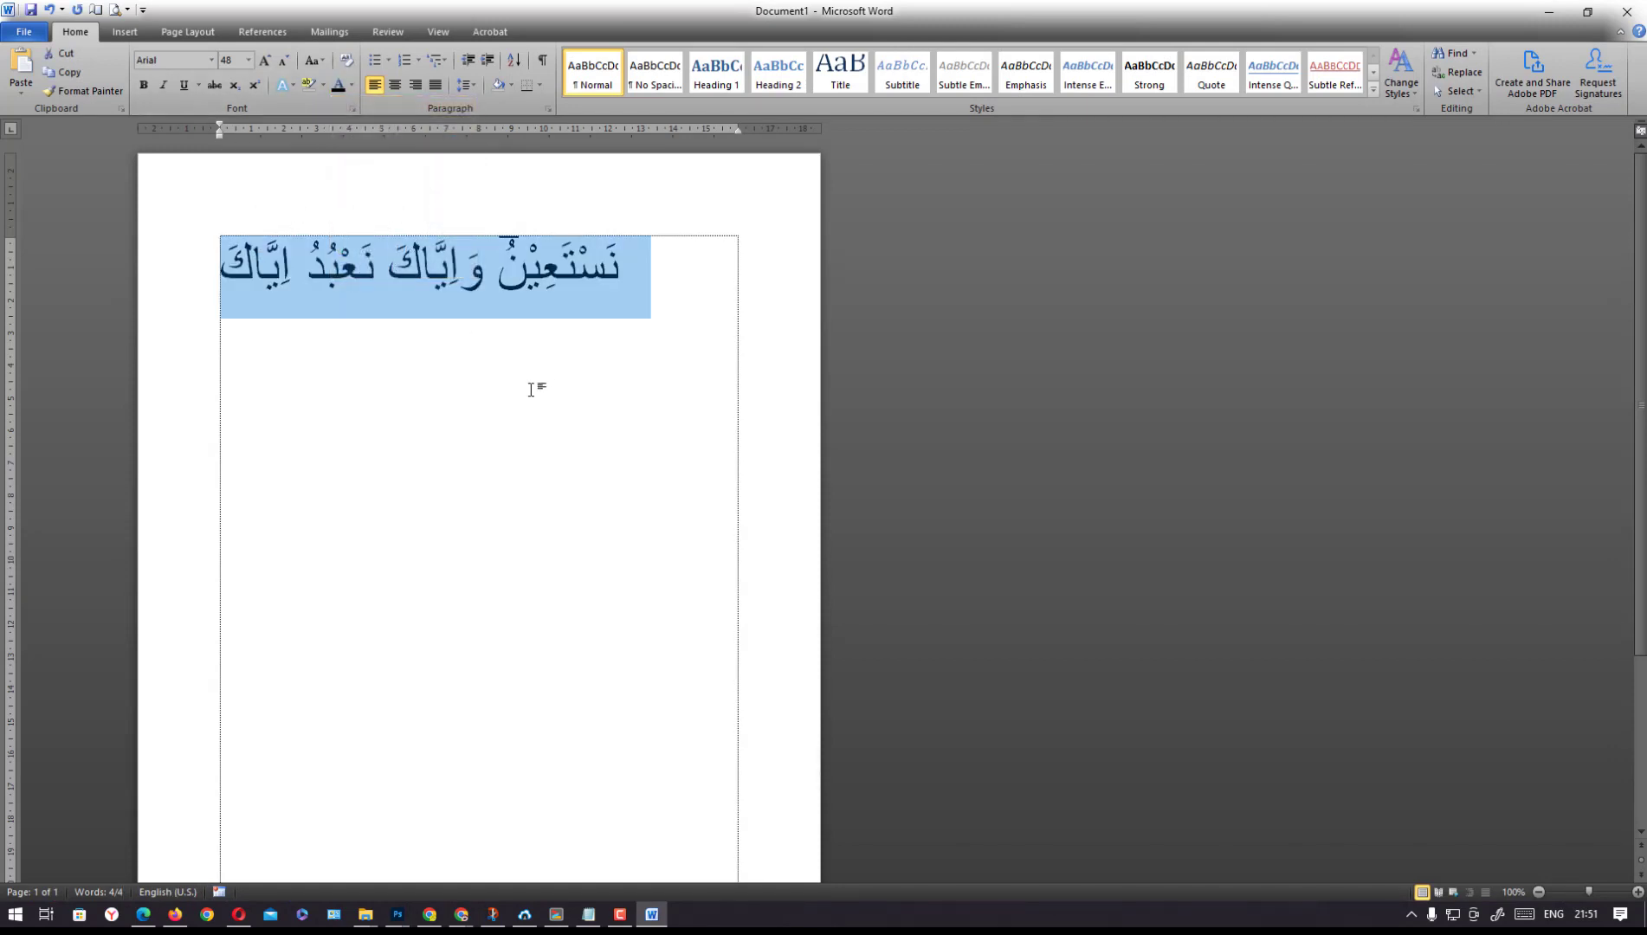
# Return to the Moodle question in Chrome and paste the copied verse over the selected Arabic verse in the question text
pyautogui.click(435, 925)
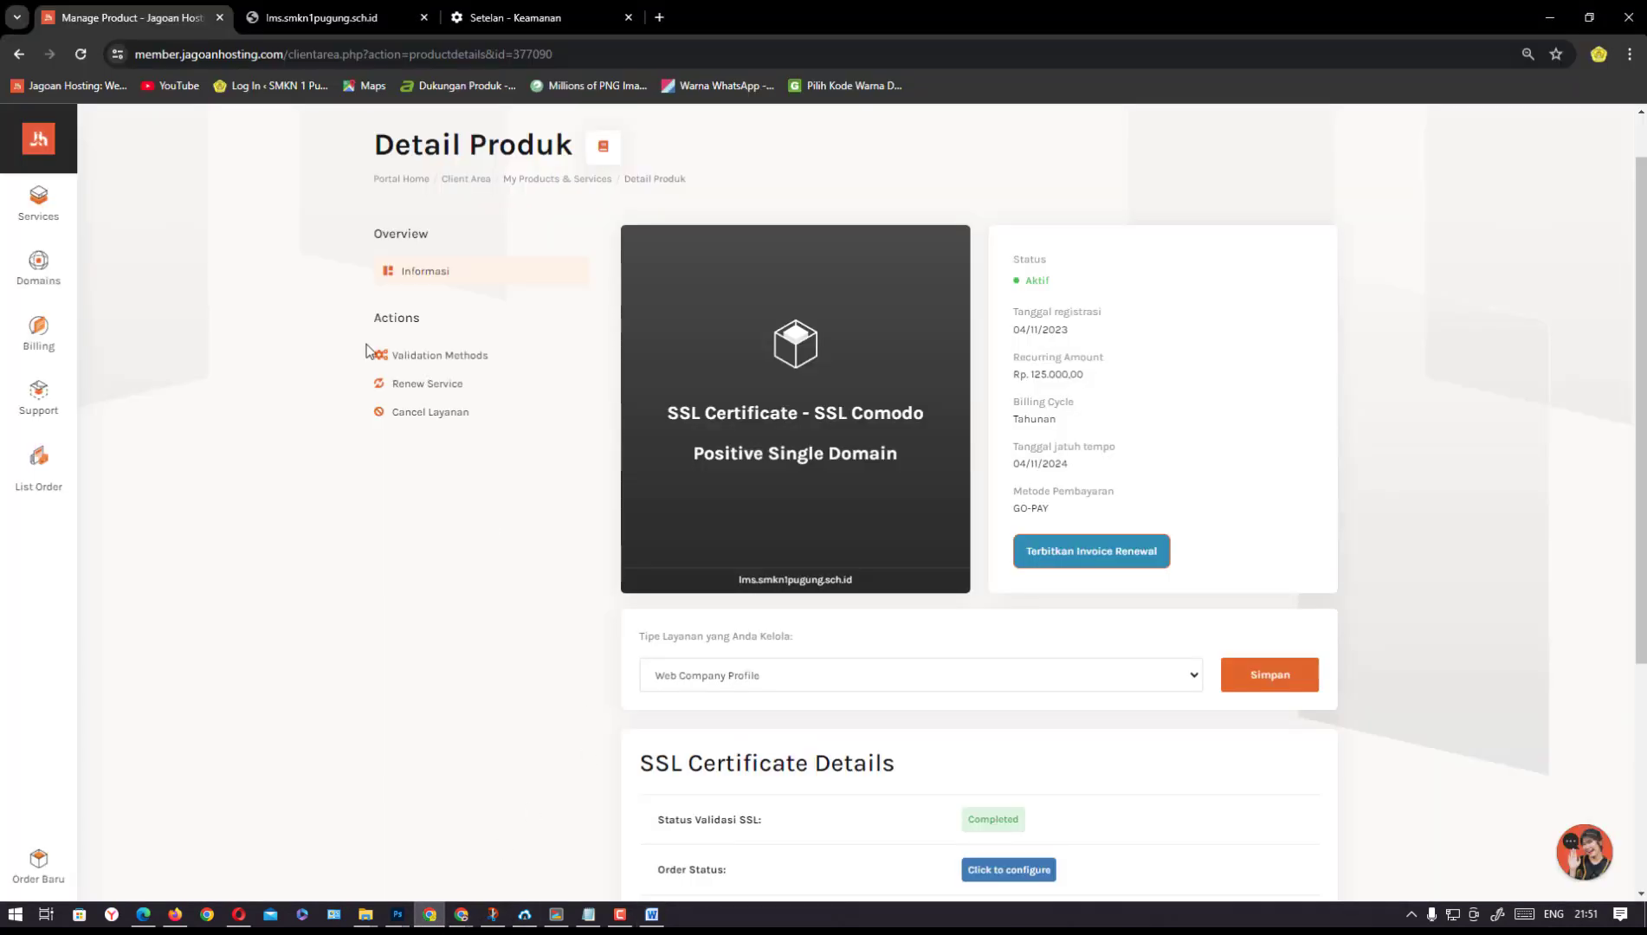
pyautogui.click(459, 916)
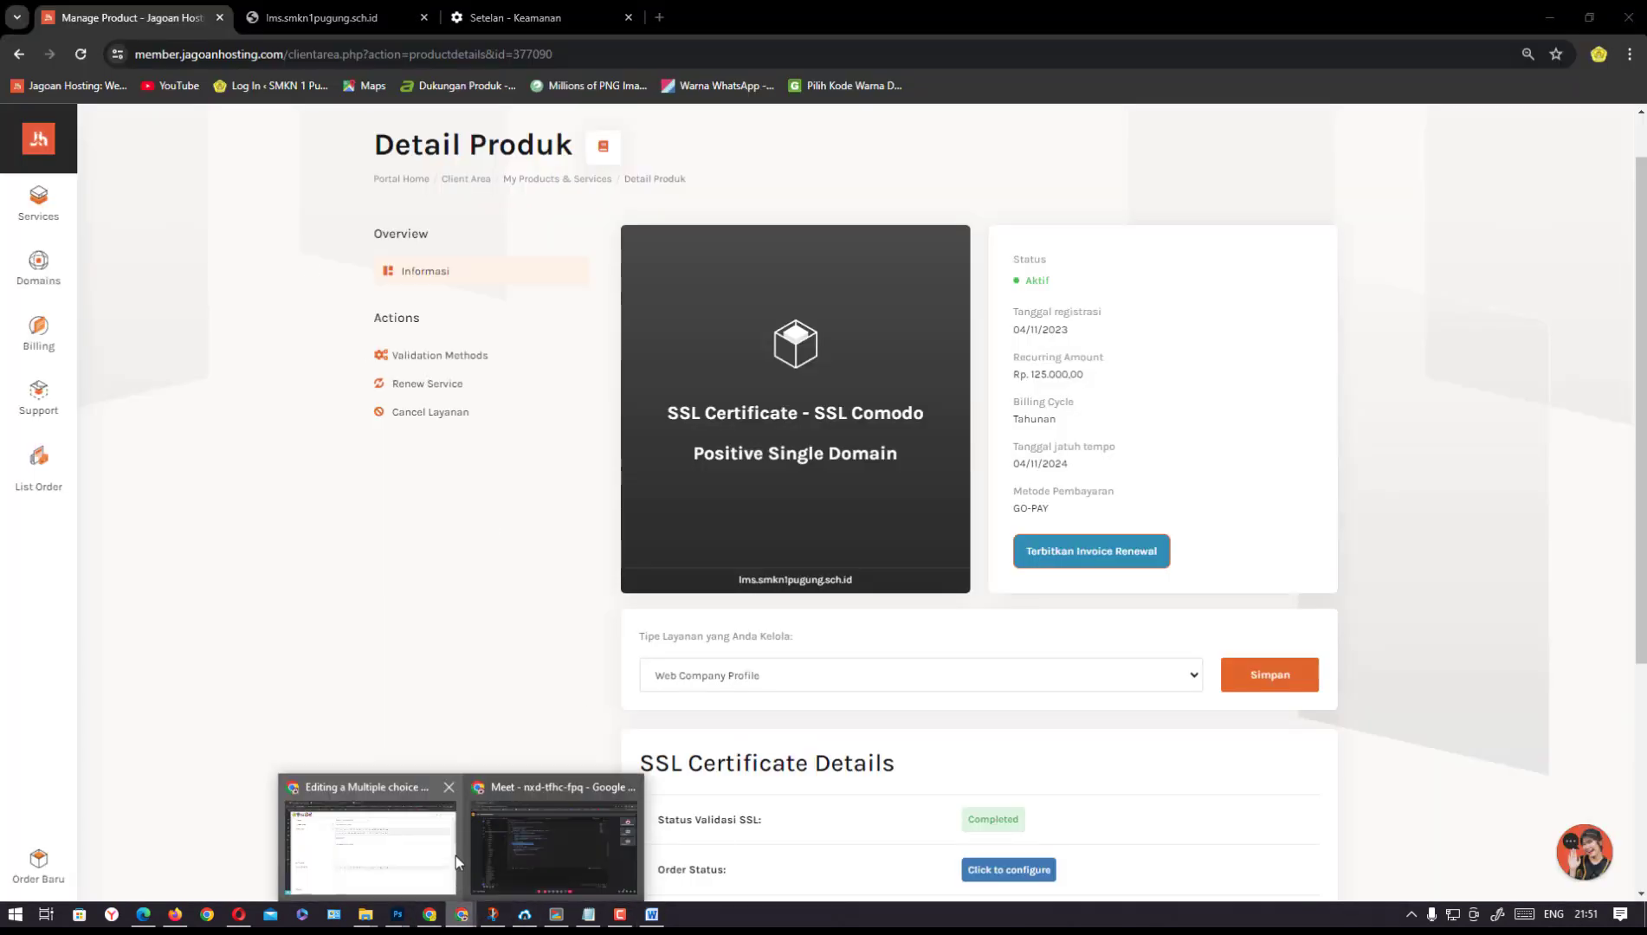
pyautogui.click(407, 789)
pyautogui.moveTo(574, 351); pyautogui.dragTo(483, 351)
pyautogui.hotkey('ctrl', 'c')
pyautogui.rightClick(491, 350)
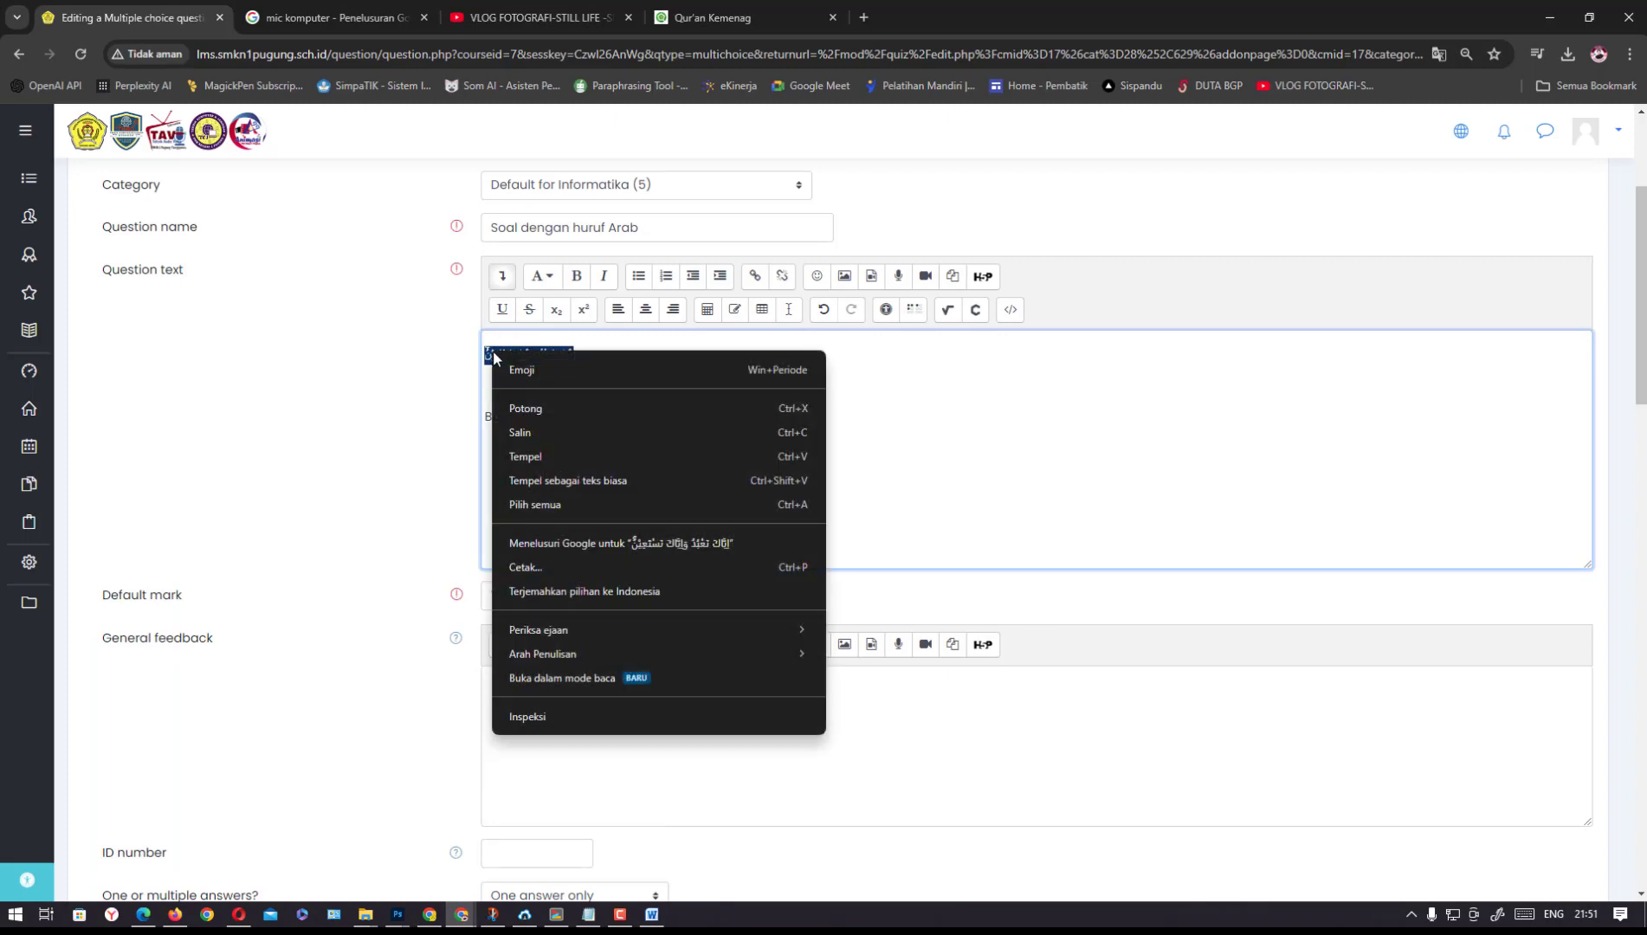
pyautogui.click(561, 459)
# Delete the Arabic verse from the question text and paste it back as plain text
pyautogui.moveTo(585, 354); pyautogui.dragTo(486, 364)
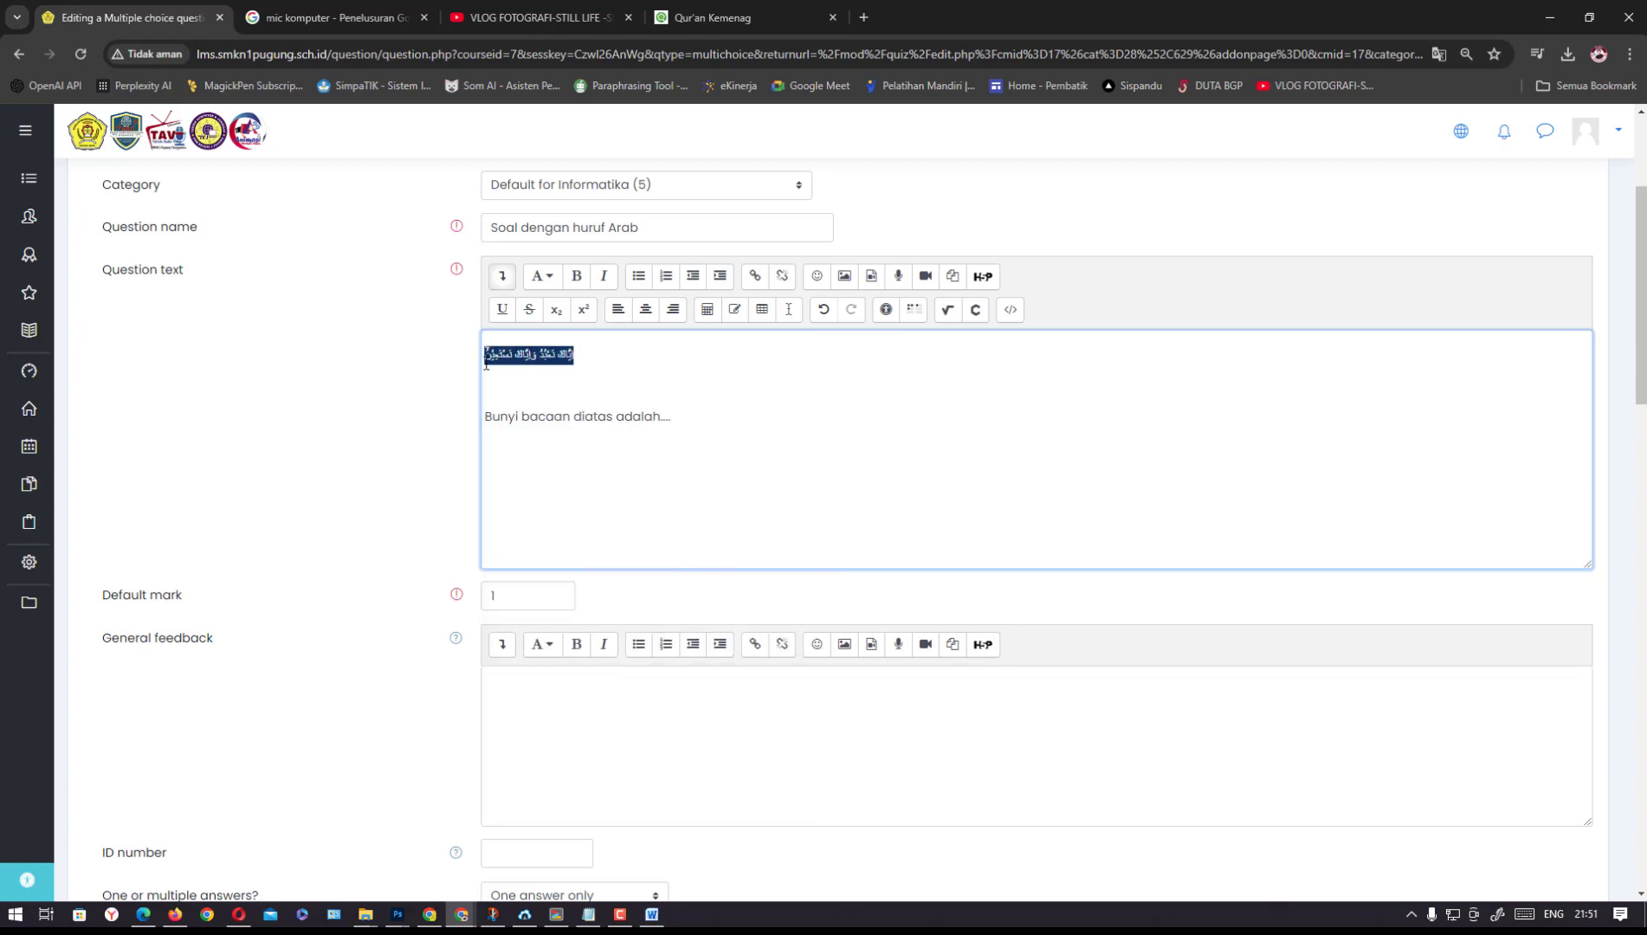
pyautogui.press('BackSpace')
pyautogui.rightClick(502, 374)
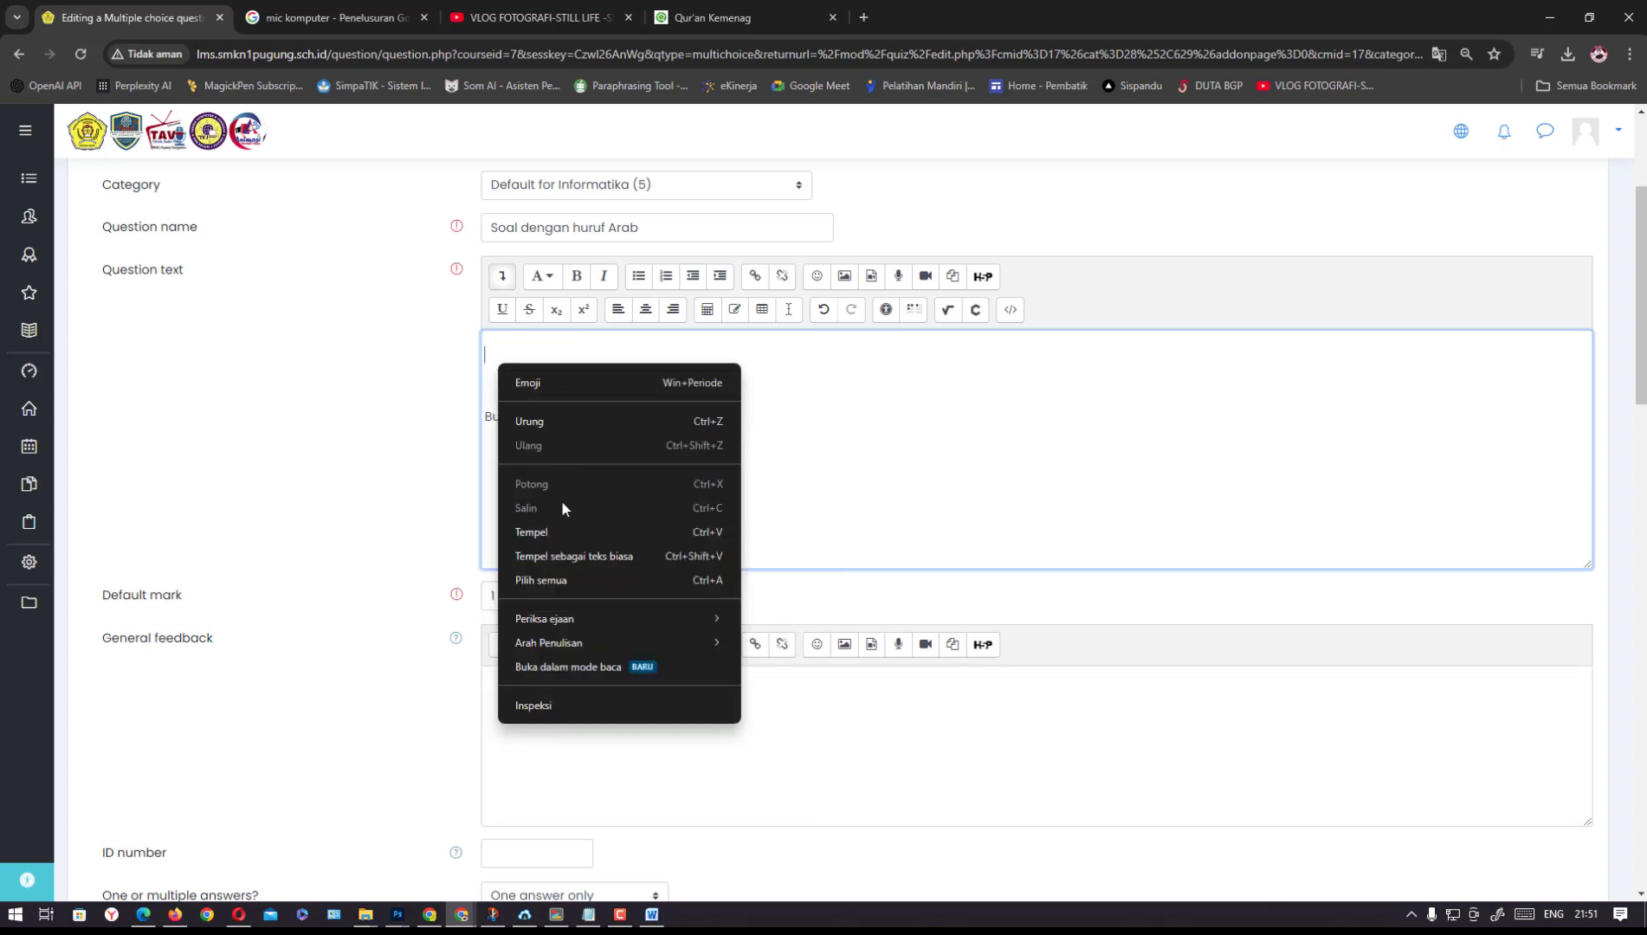
pyautogui.click(564, 556)
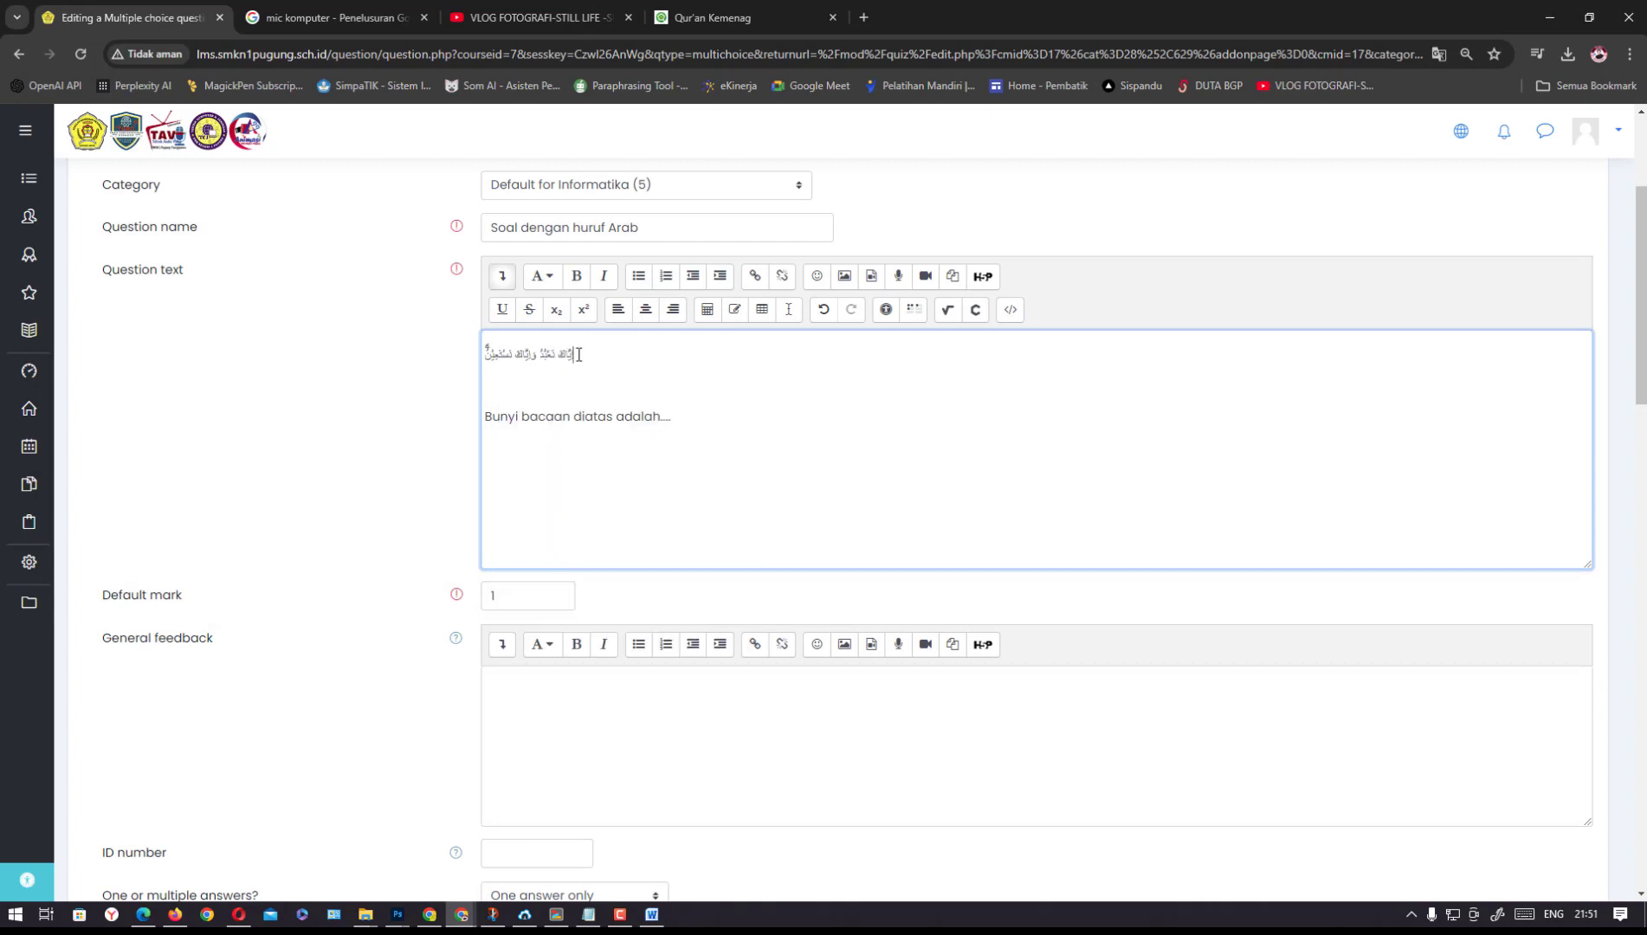
# Try to enlarge the Arabic verse by inserting the tag <size=65> before it in the question text's HTML source
pyautogui.moveTo(579, 354); pyautogui.dragTo(481, 355)
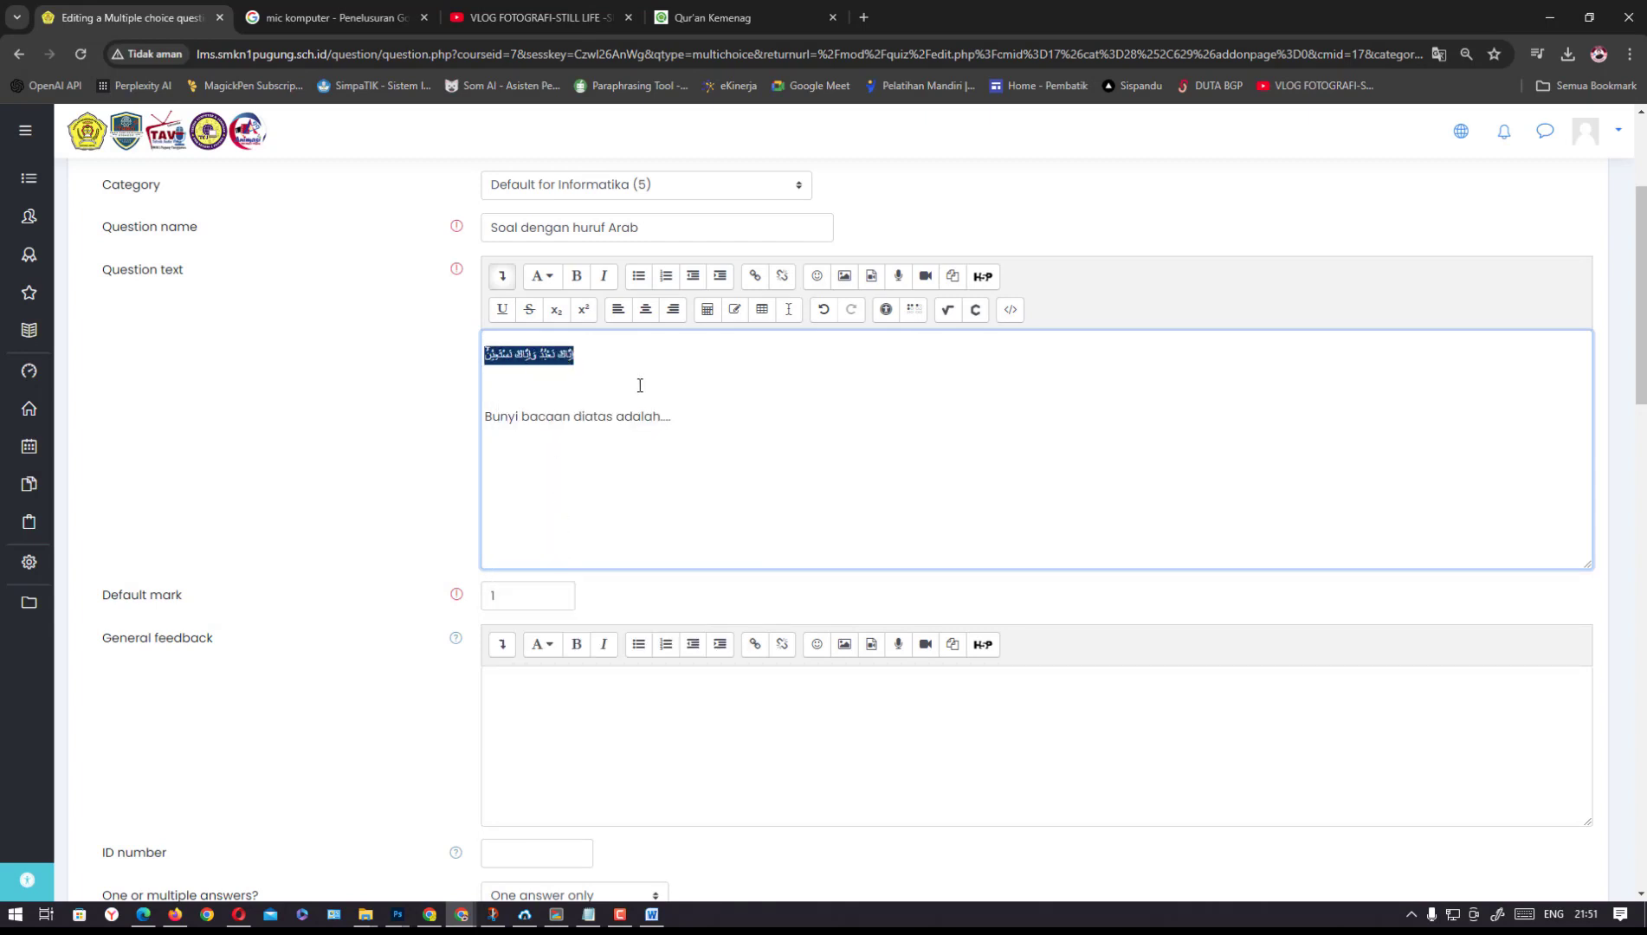
pyautogui.click(1011, 313)
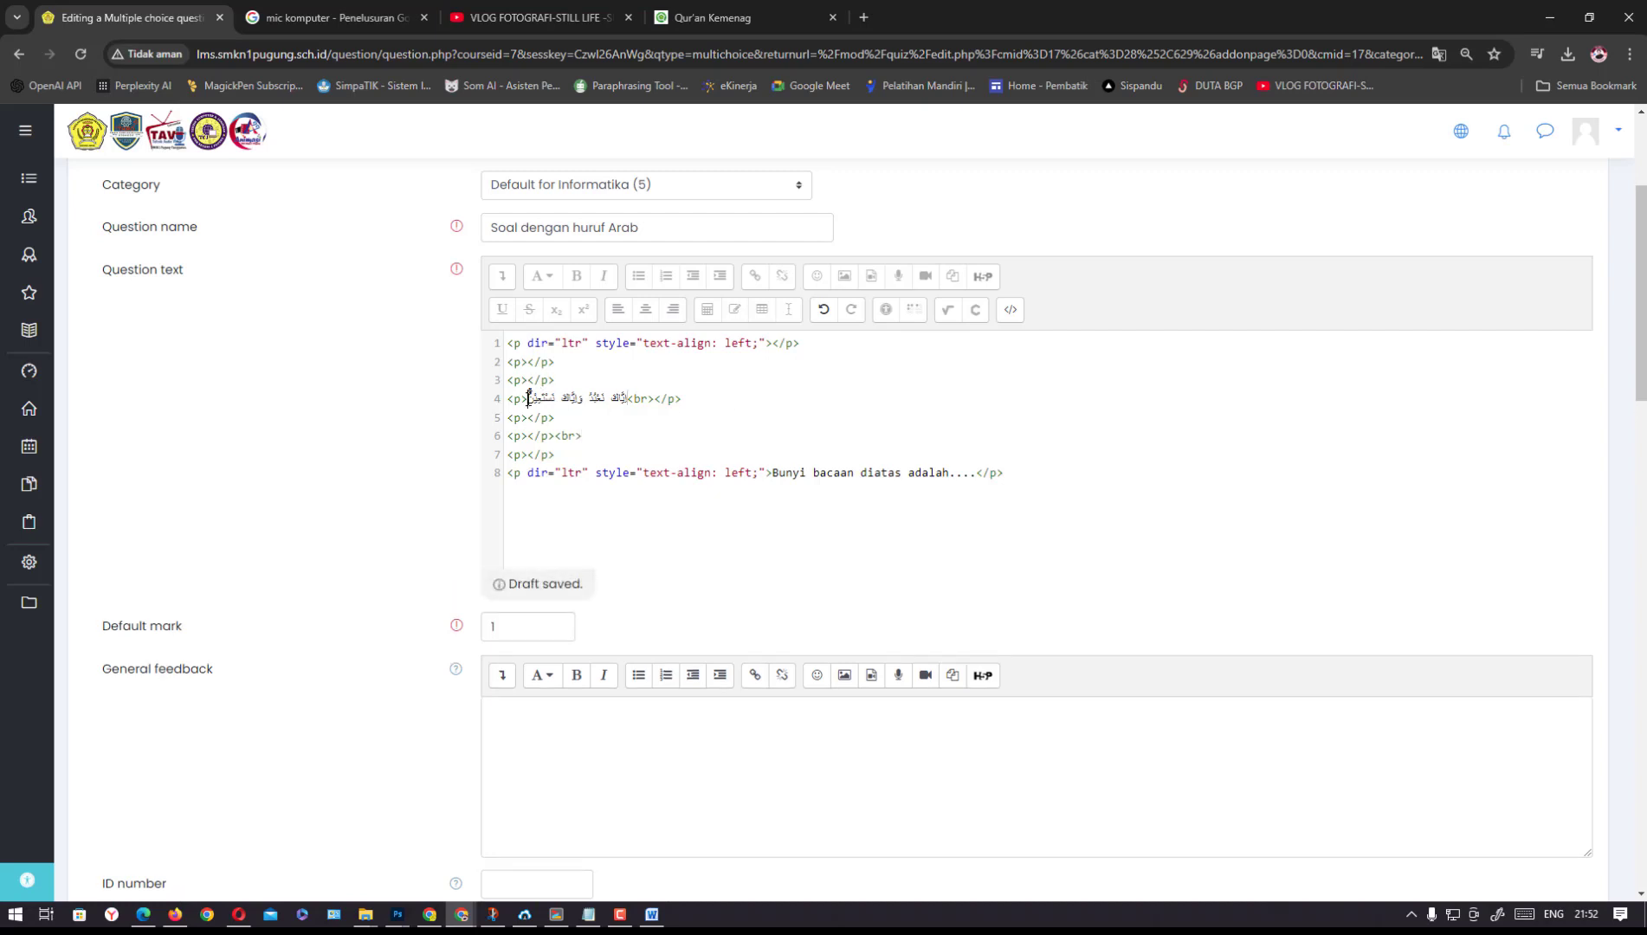
pyautogui.write('<si')
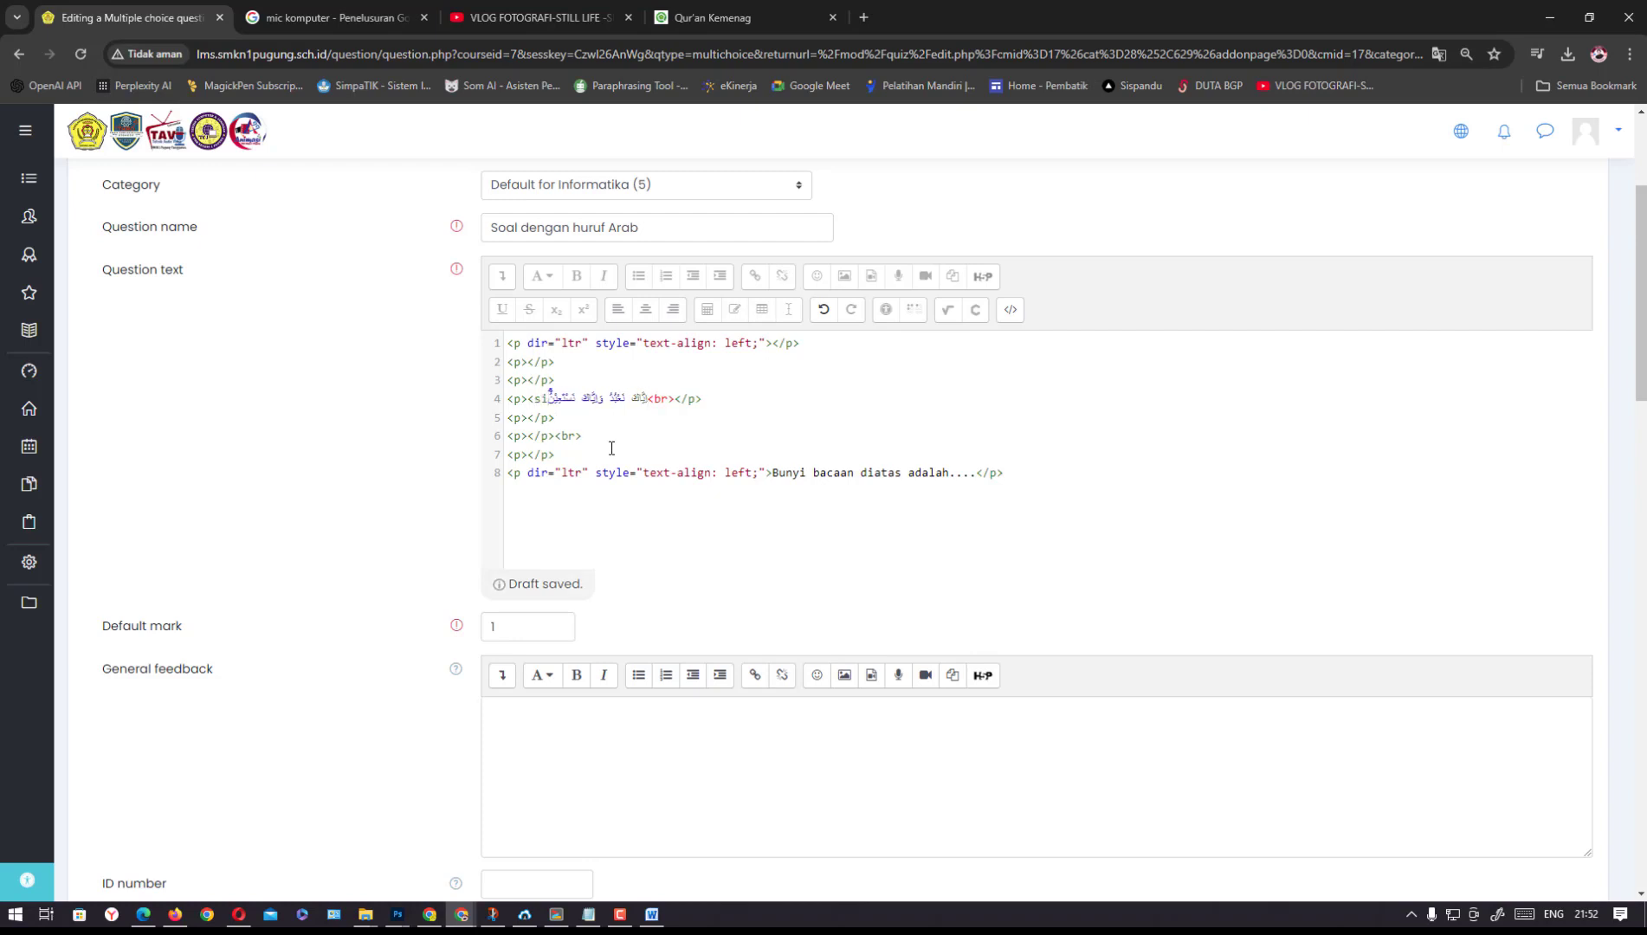
pyautogui.write('ze')
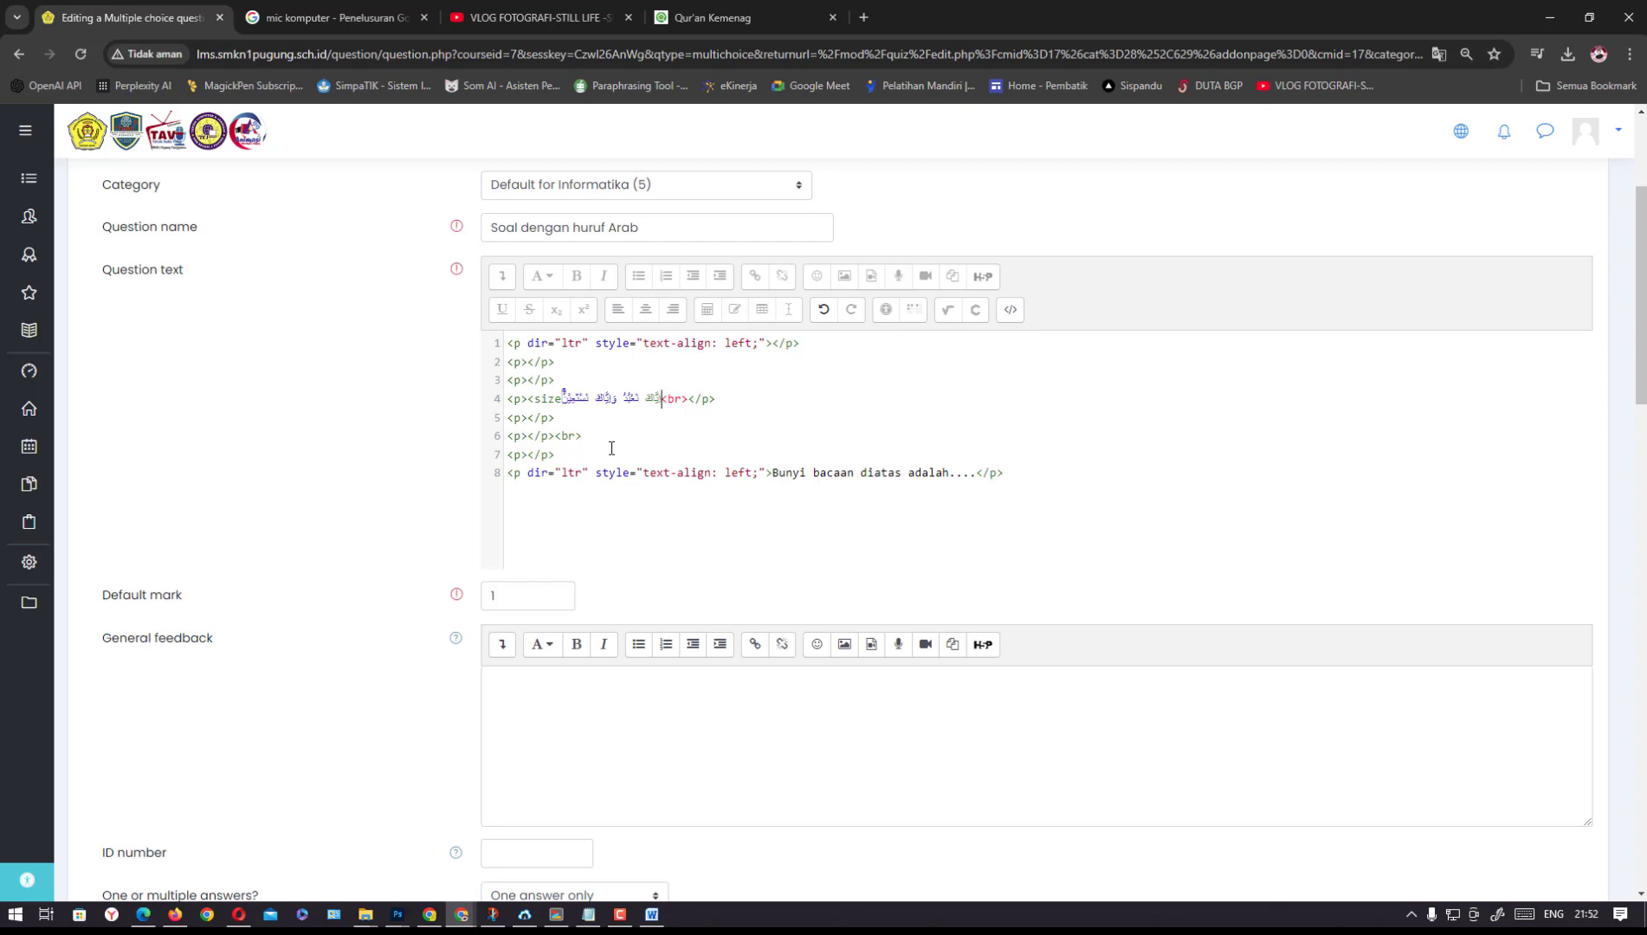
pyautogui.write('=65')
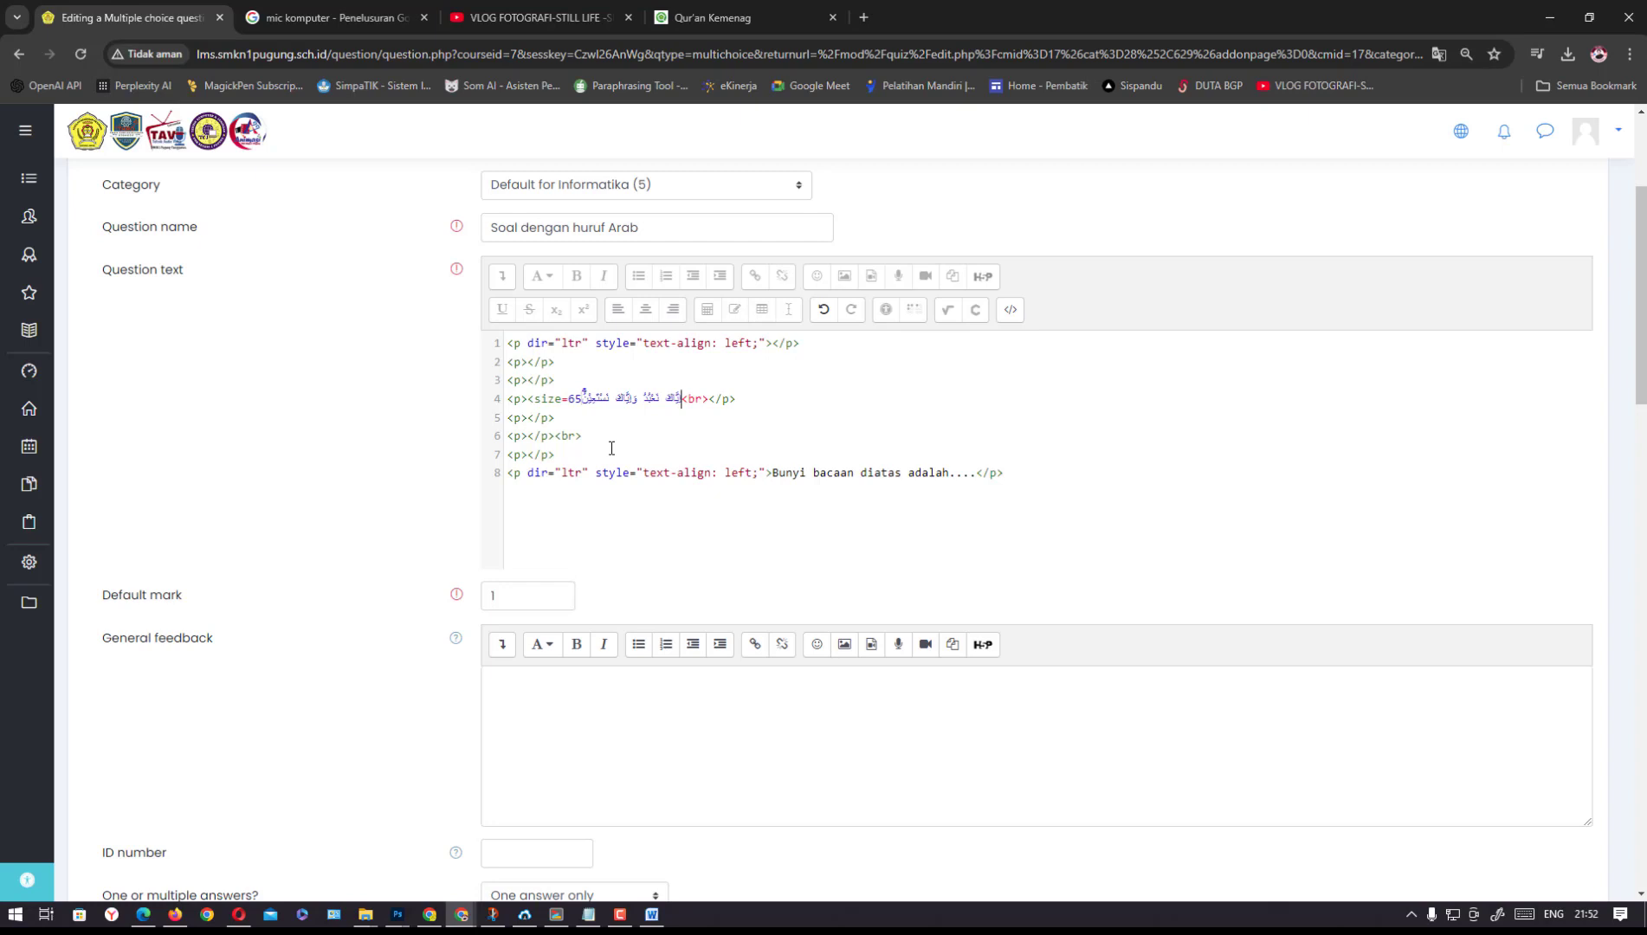
pyautogui.write('>')
pyautogui.click(1010, 312)
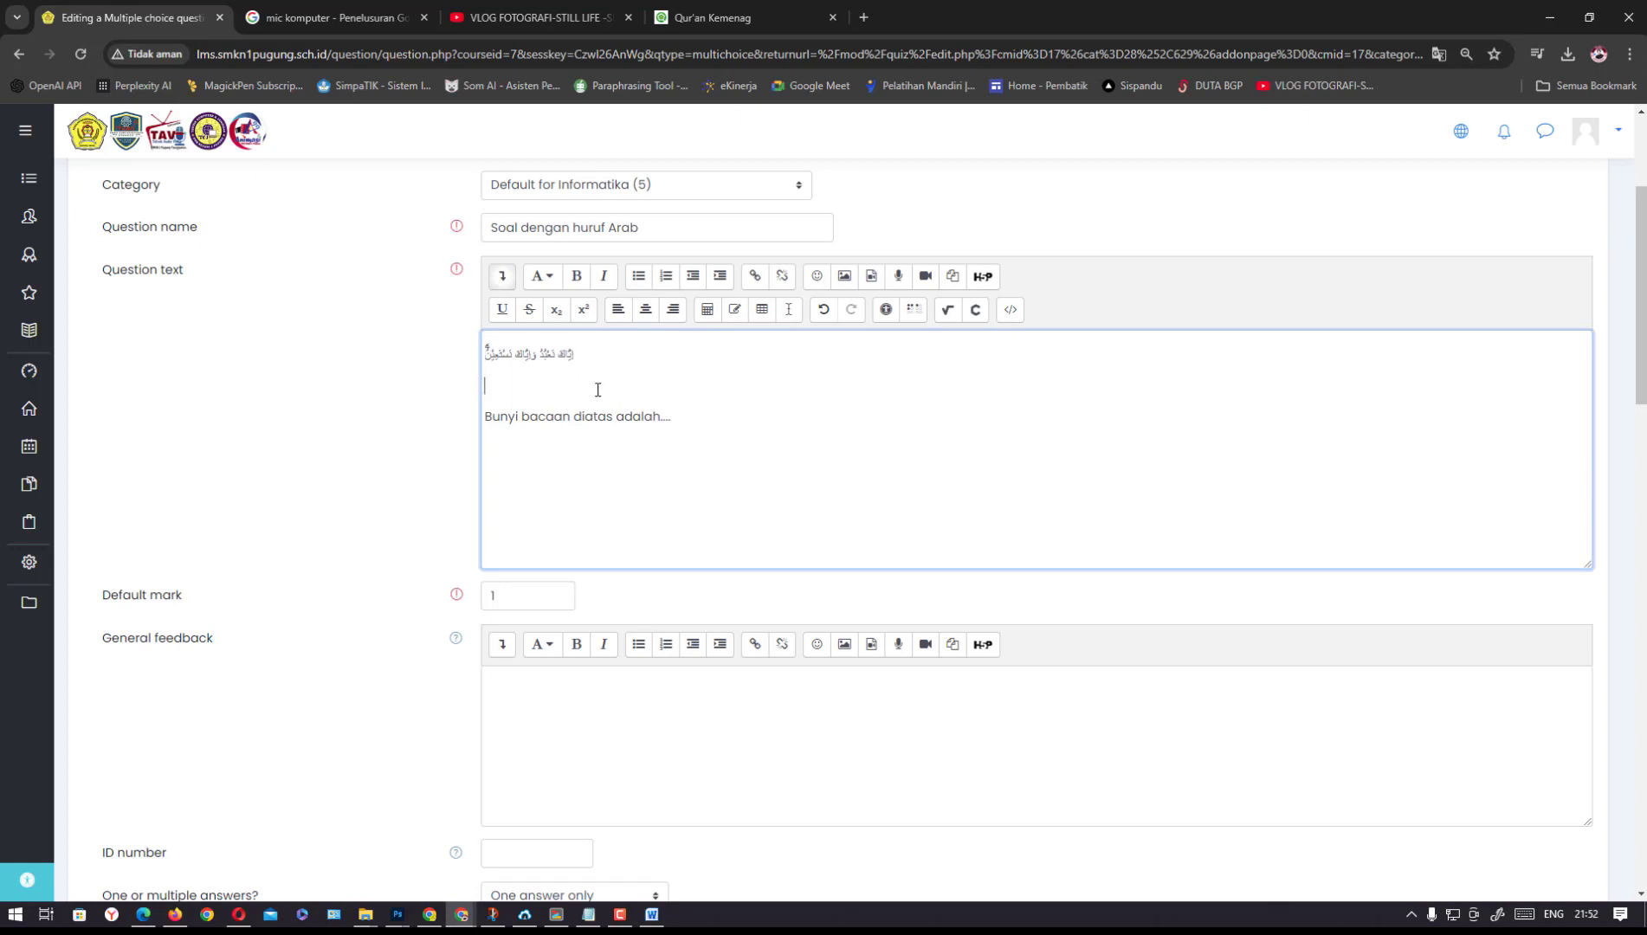
# Delete the blank line below the Arabic verse and remove the <size=65> opening tag from the HTML source
pyautogui.press('BackSpace')
pyautogui.click(1010, 309)
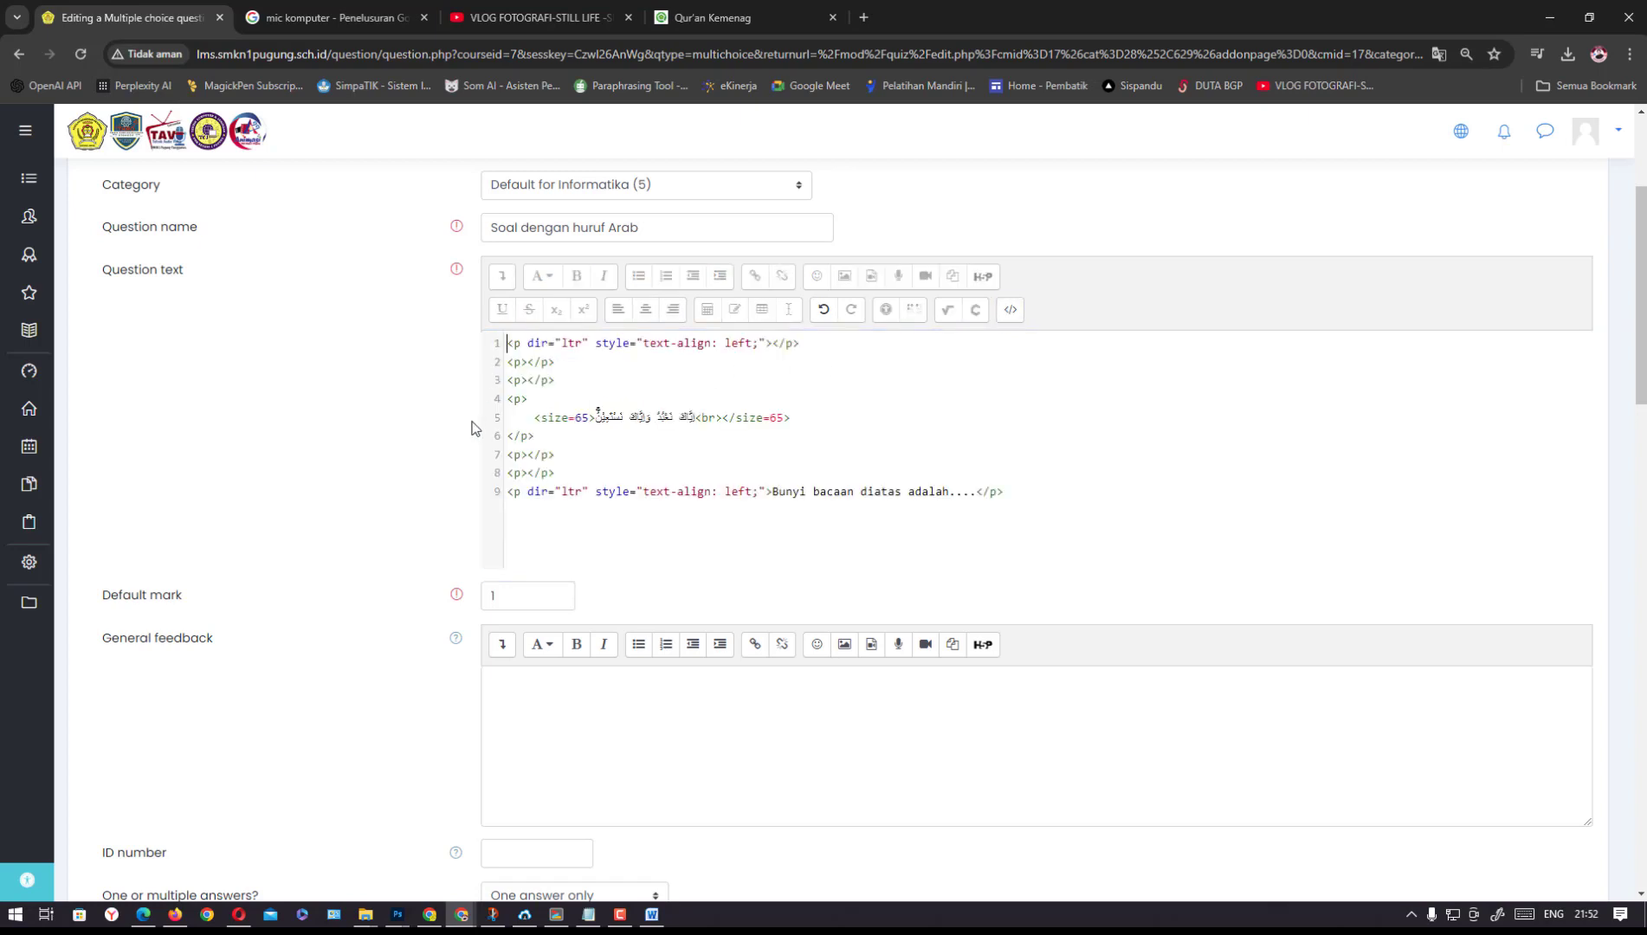
pyautogui.moveTo(536, 419); pyautogui.dragTo(595, 410)
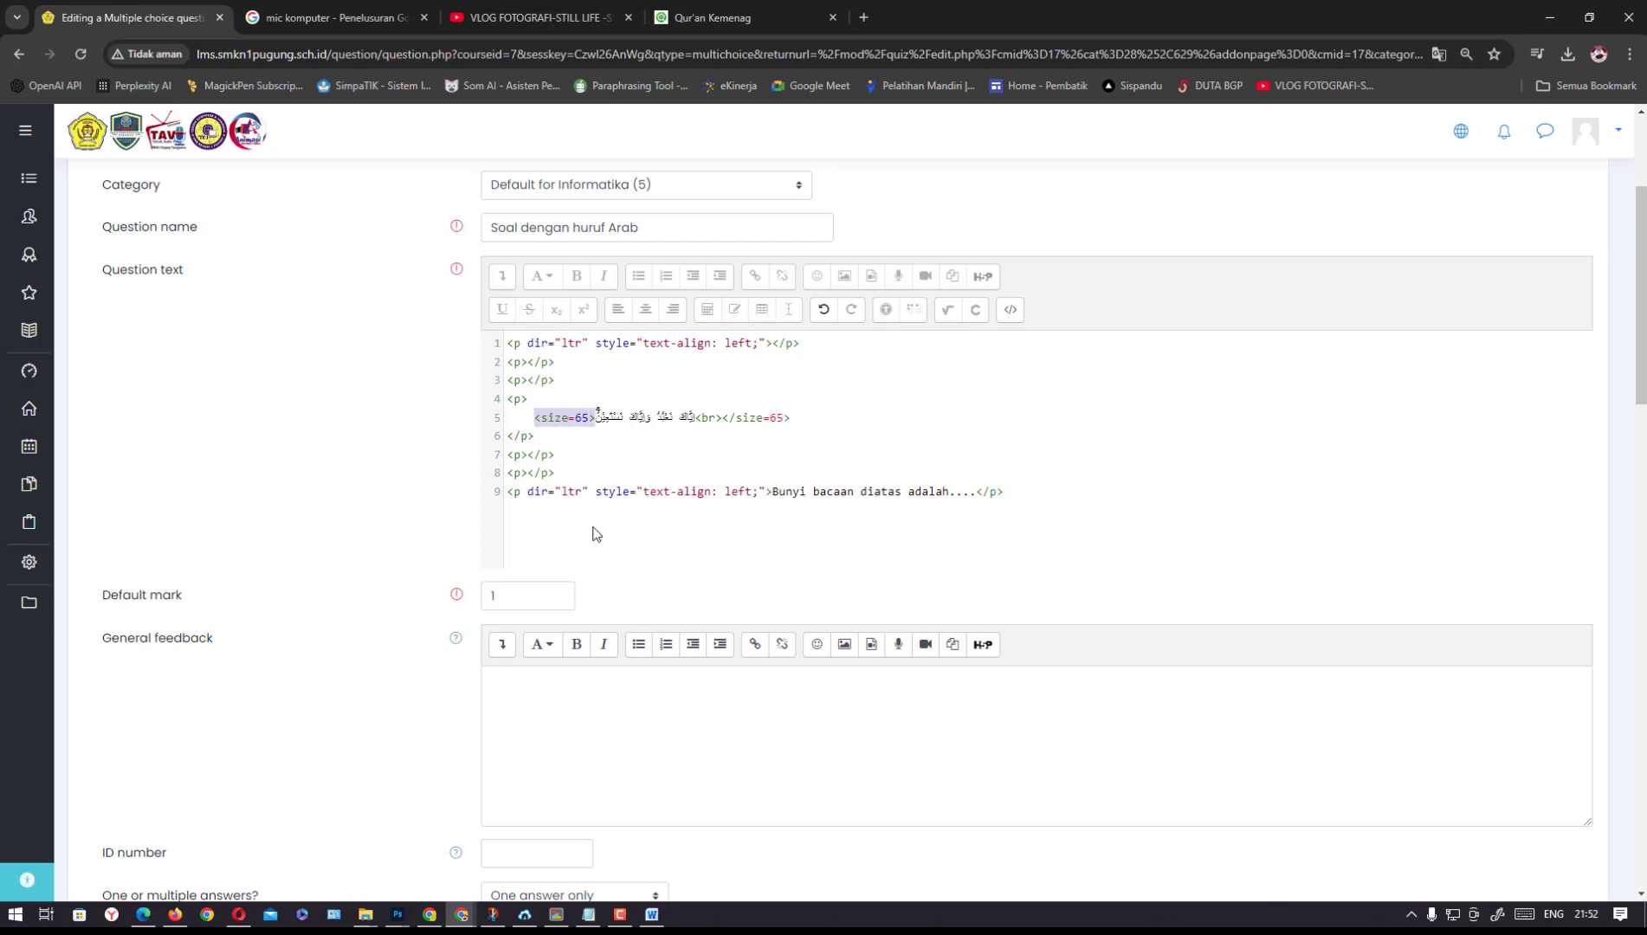
pyautogui.press('BackSpace')
pyautogui.press('BackSpace')
pyautogui.press('BackSpace')
pyautogui.press('BackSpace')
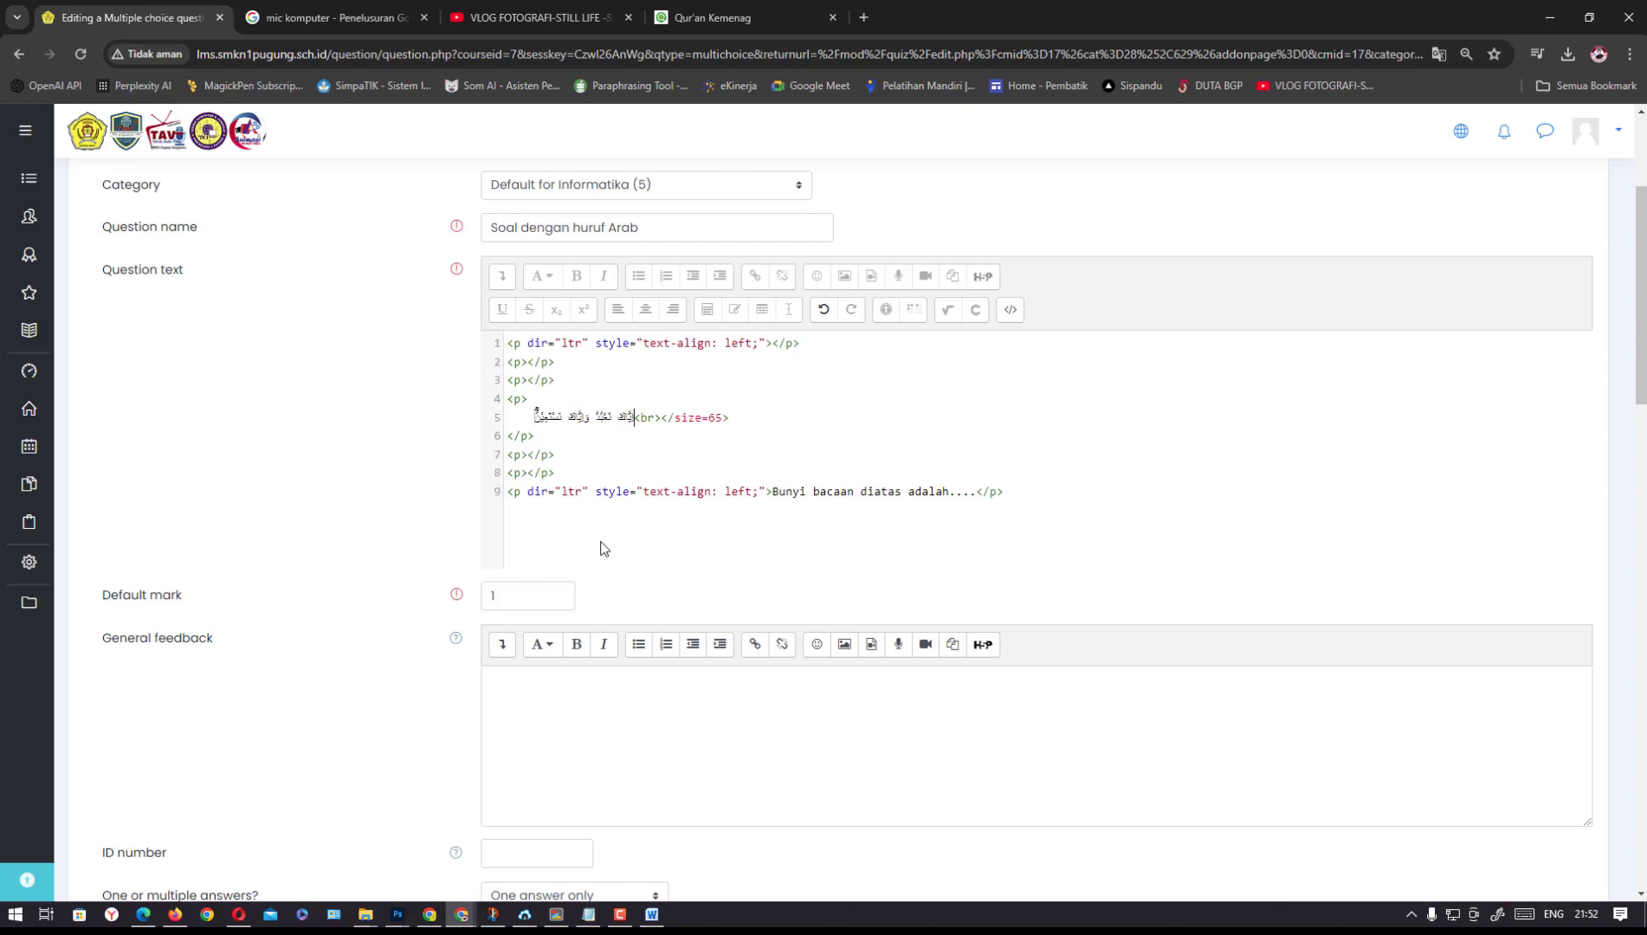
pyautogui.press('BackSpace')
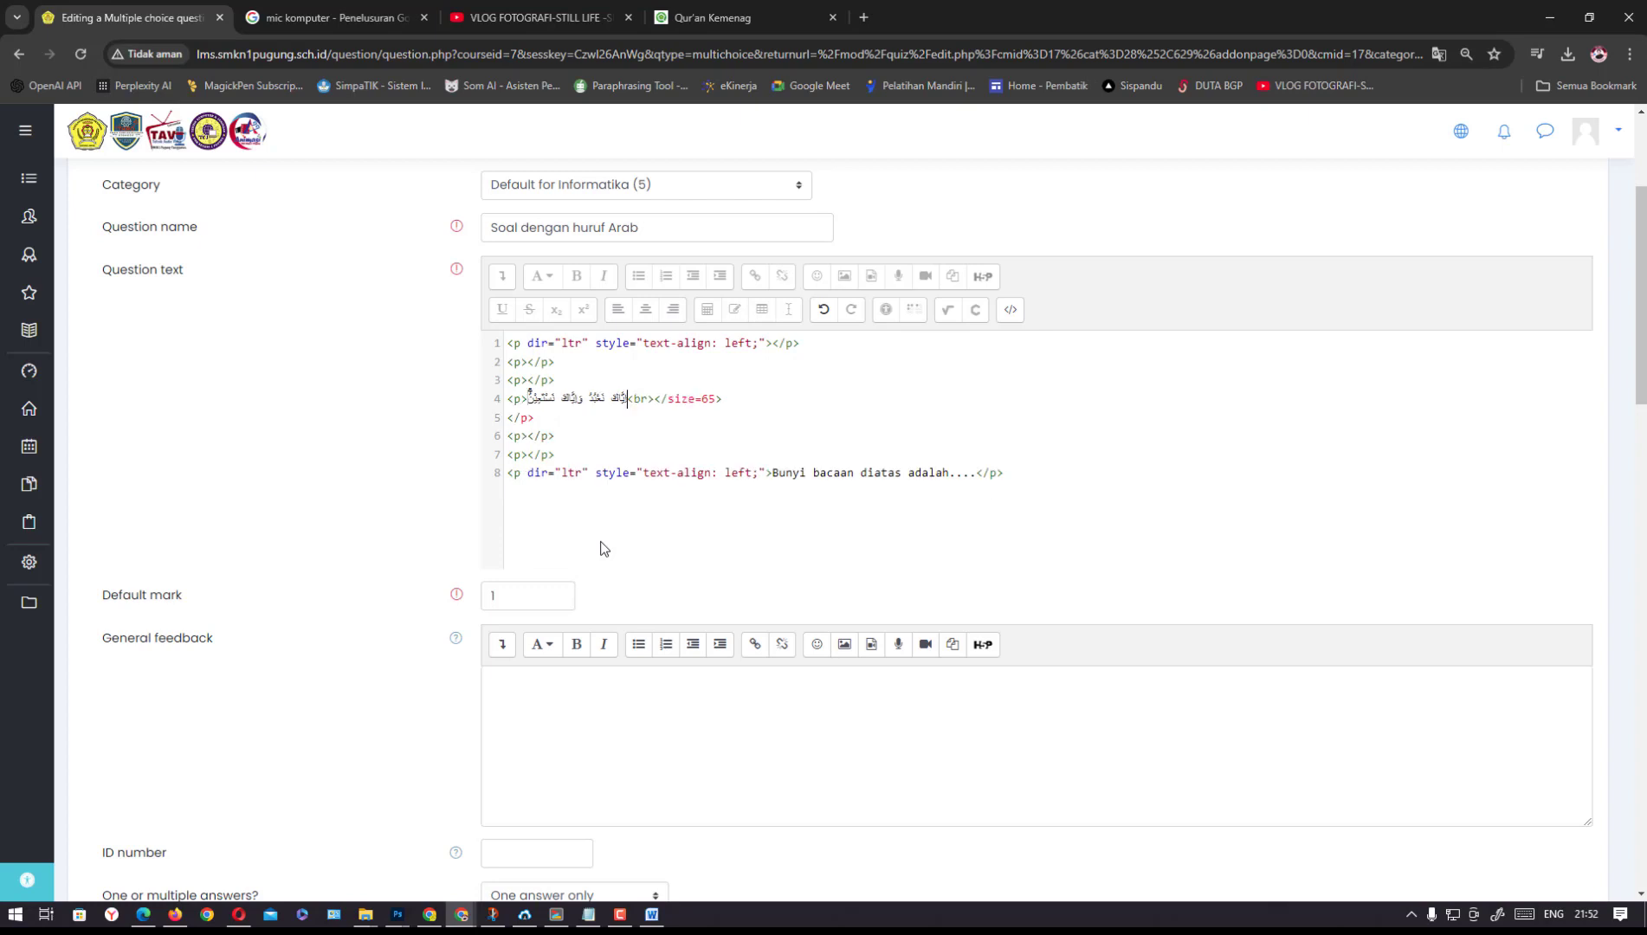
pyautogui.click(1012, 310)
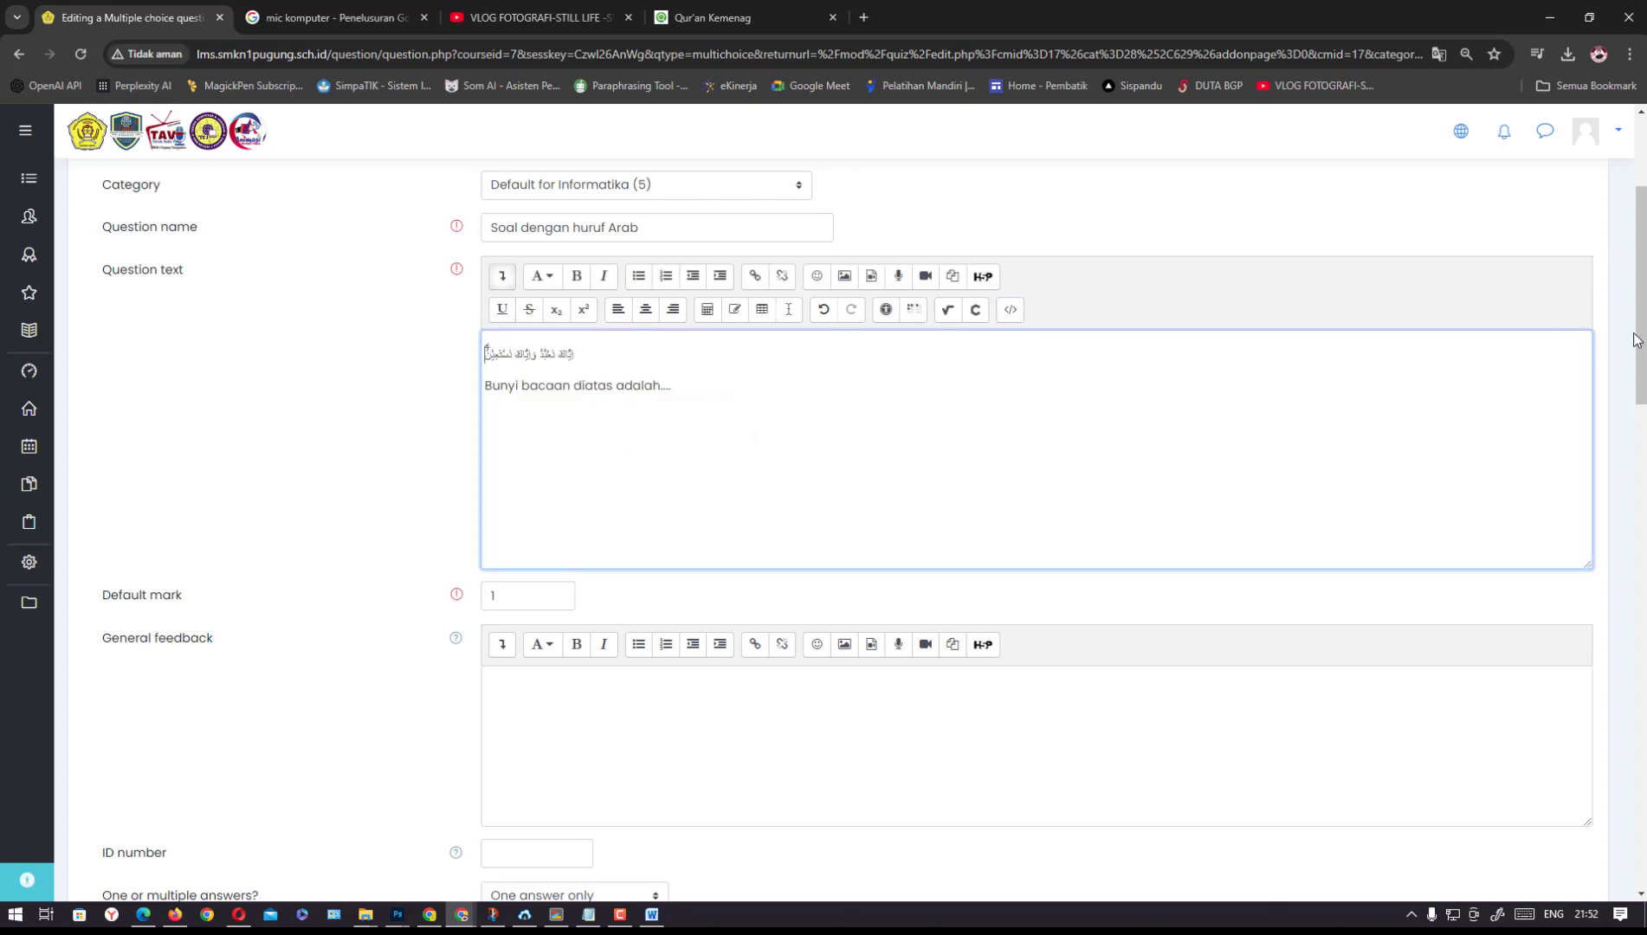
# Save the changes to the Arabic question and open a preview of "Soal dengan huruf Arab" from the quiz
pyautogui.scroll(-20, 514, 648)
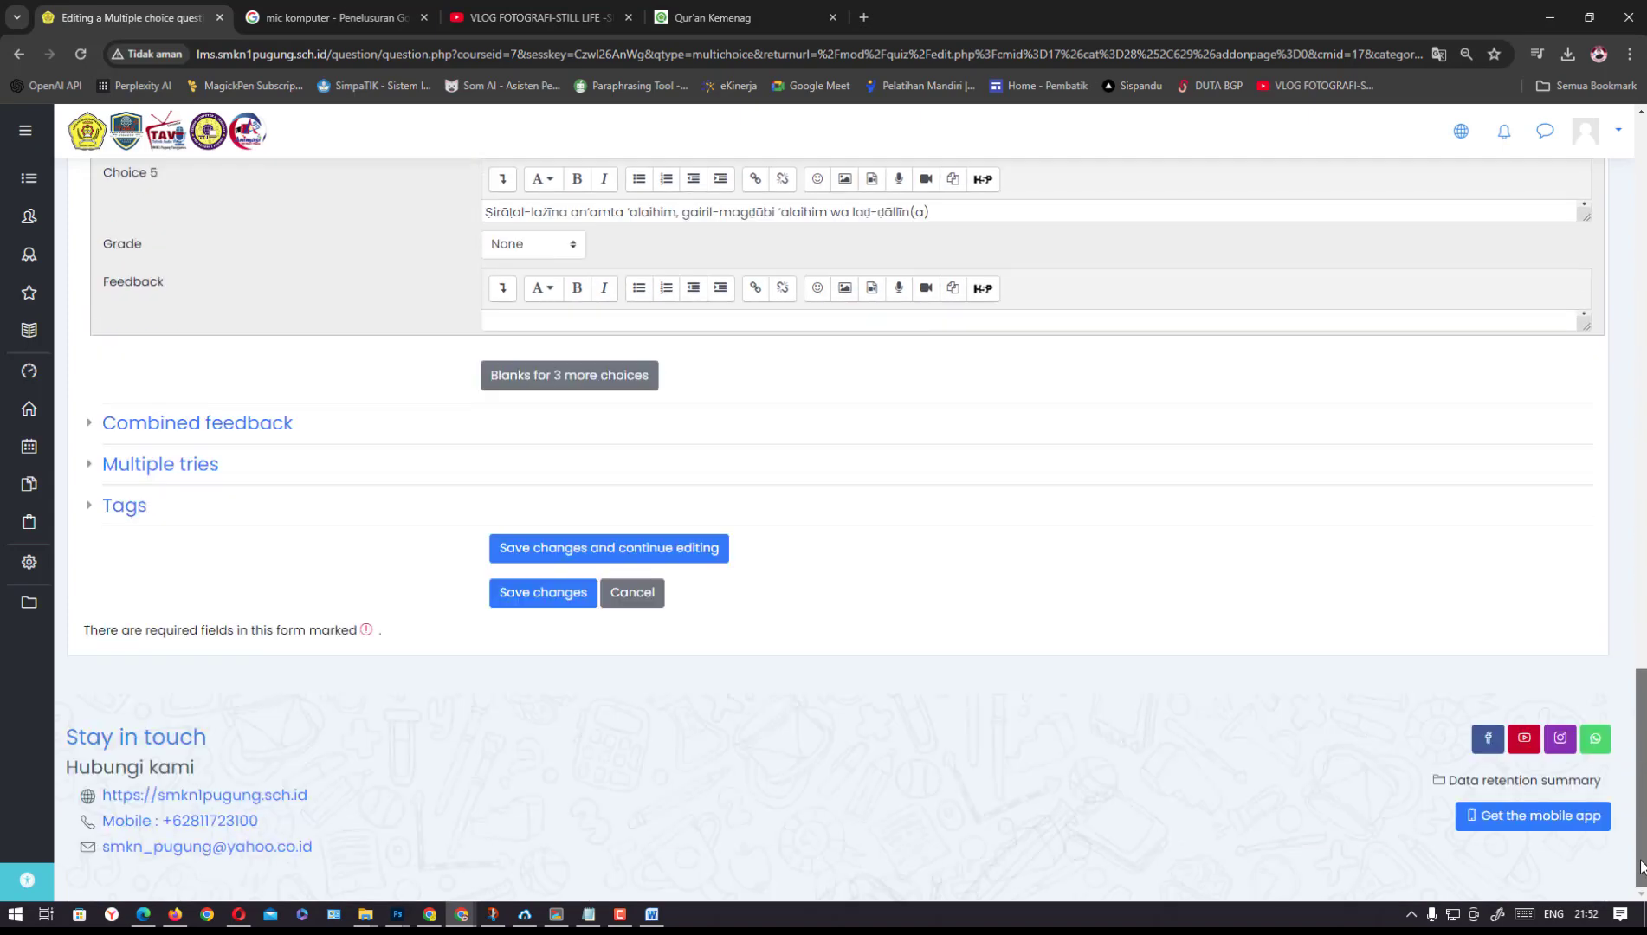
pyautogui.click(550, 597)
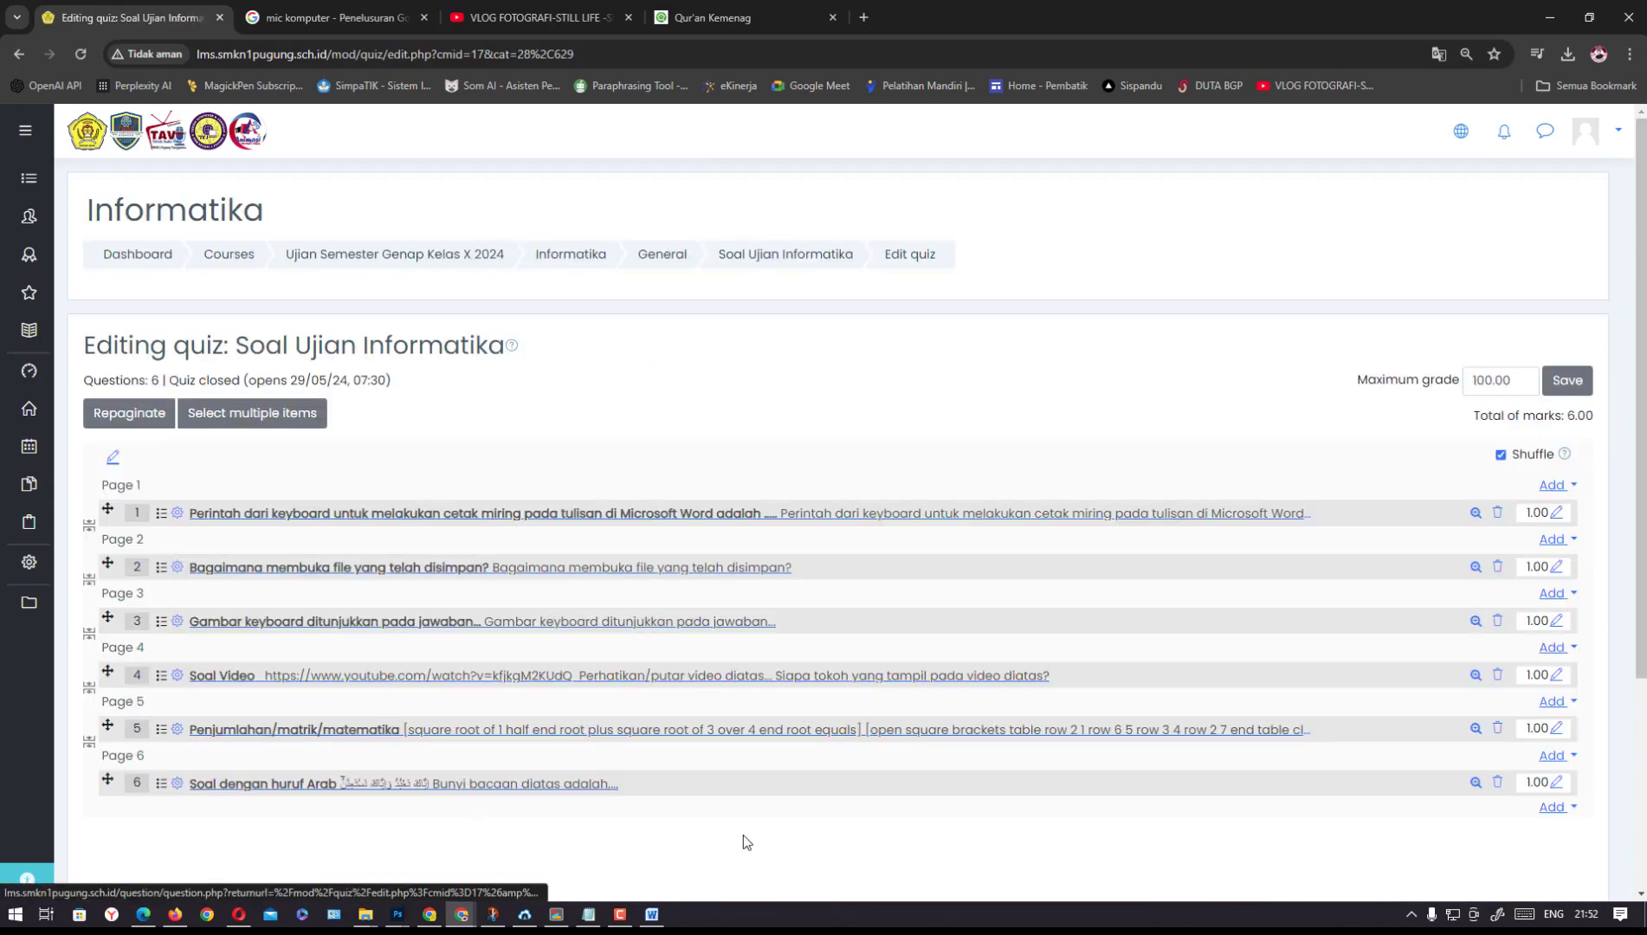
pyautogui.click(1475, 781)
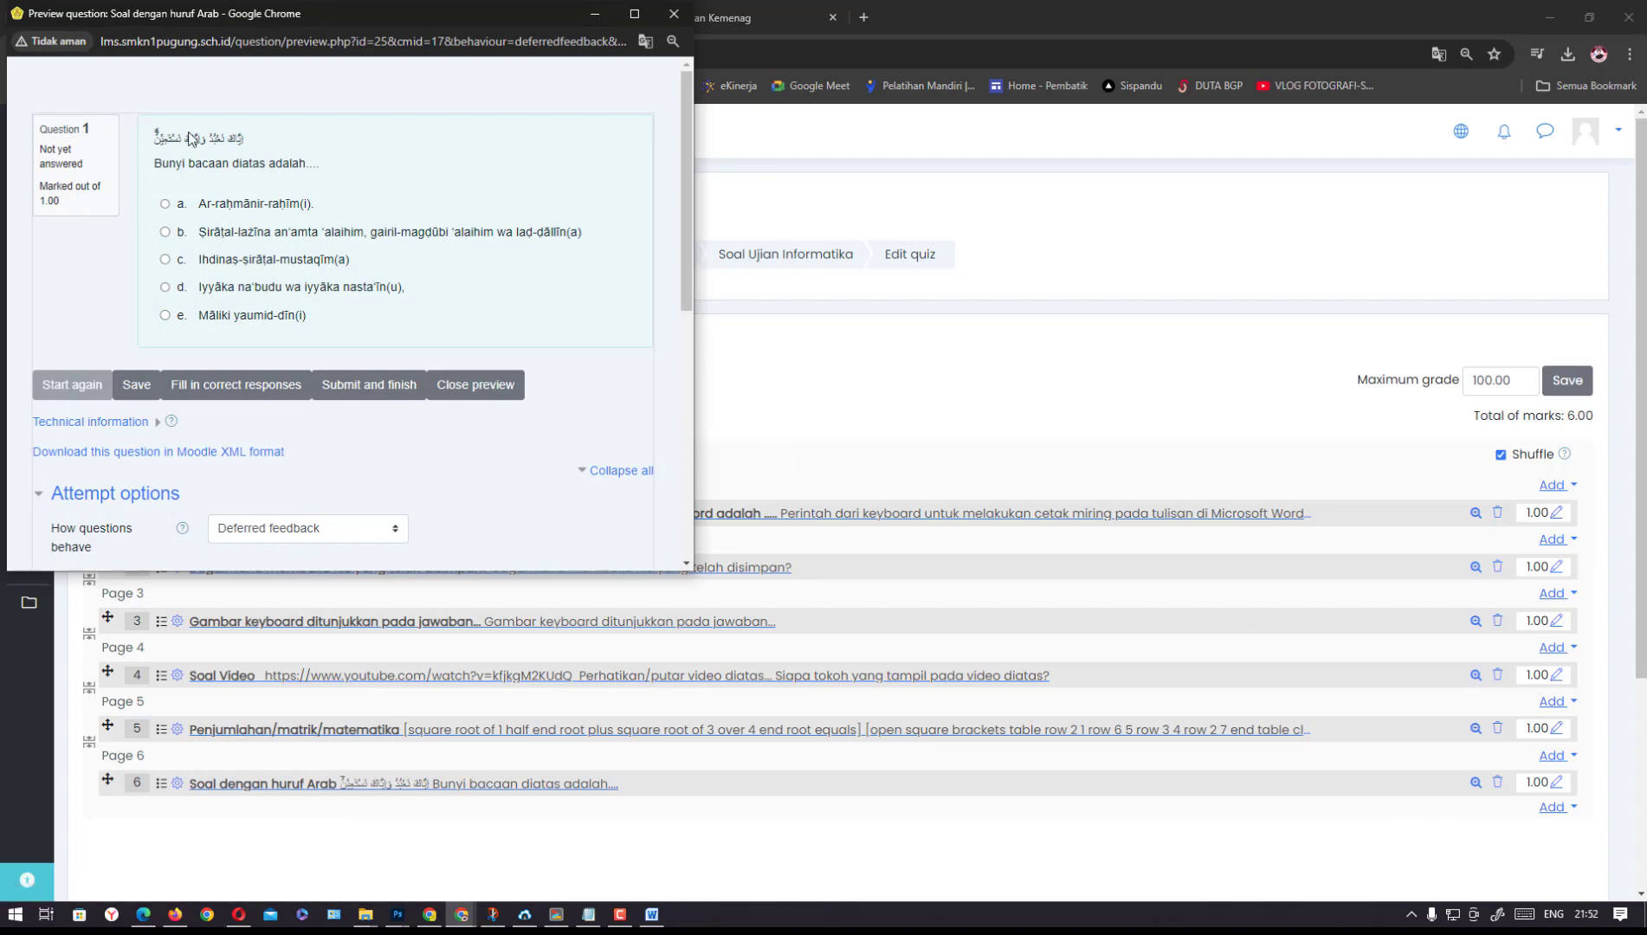
# Close the preview and look through the surah list on Quran.com from the "al quran online" search results
pyautogui.click(673, 19)
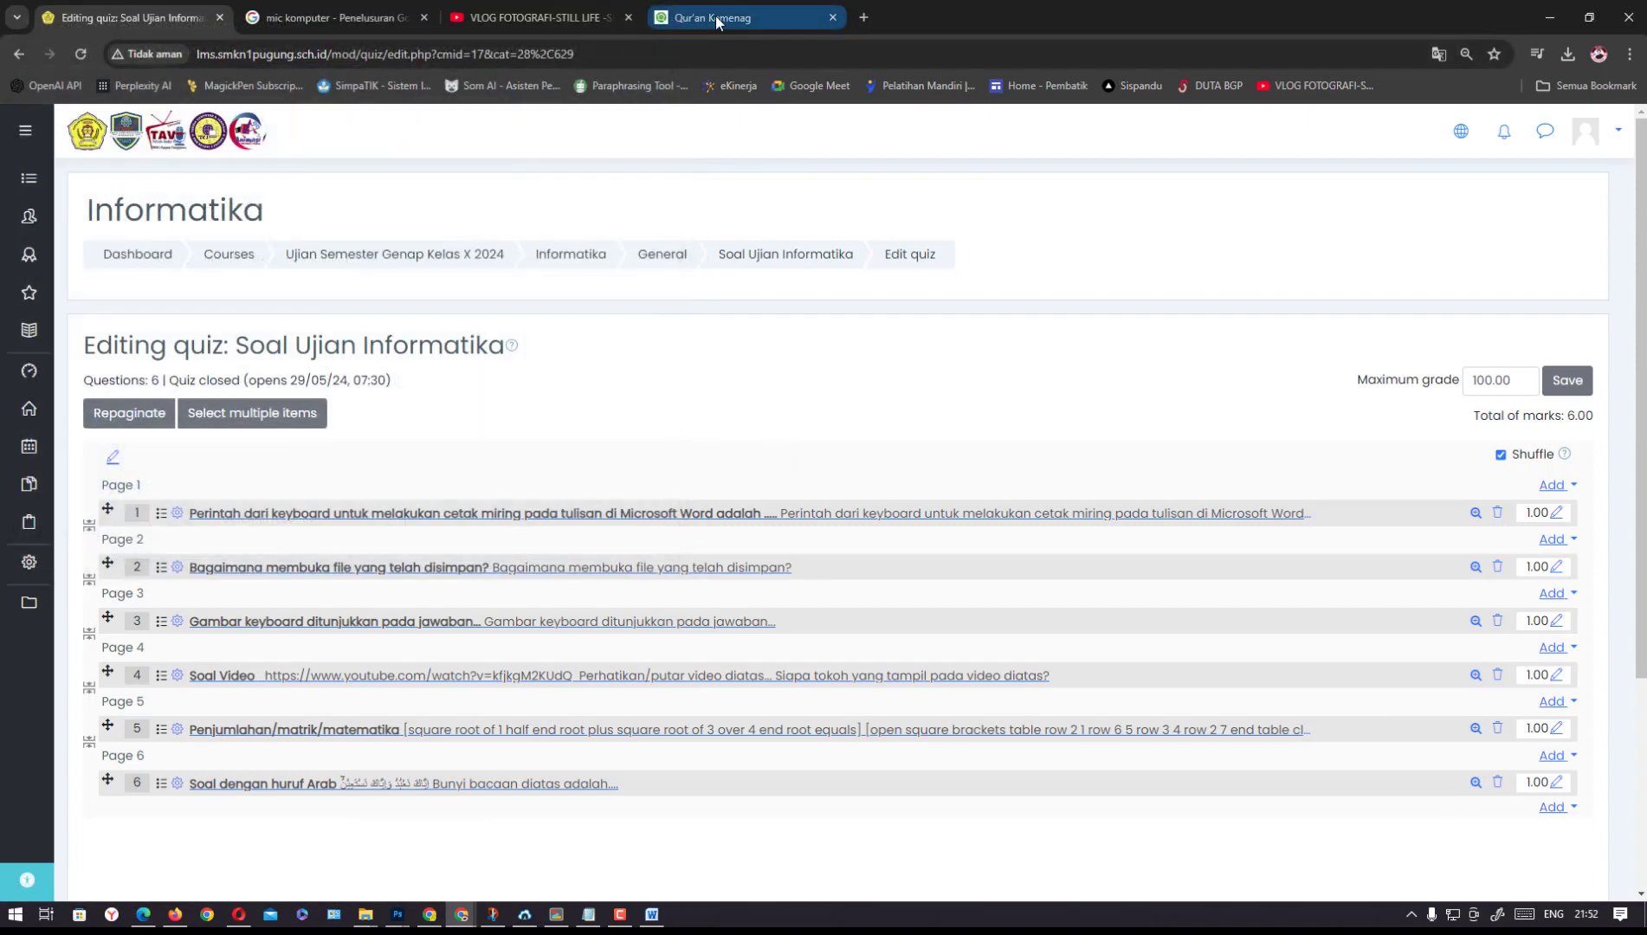
pyautogui.click(715, 16)
pyautogui.click(16, 54)
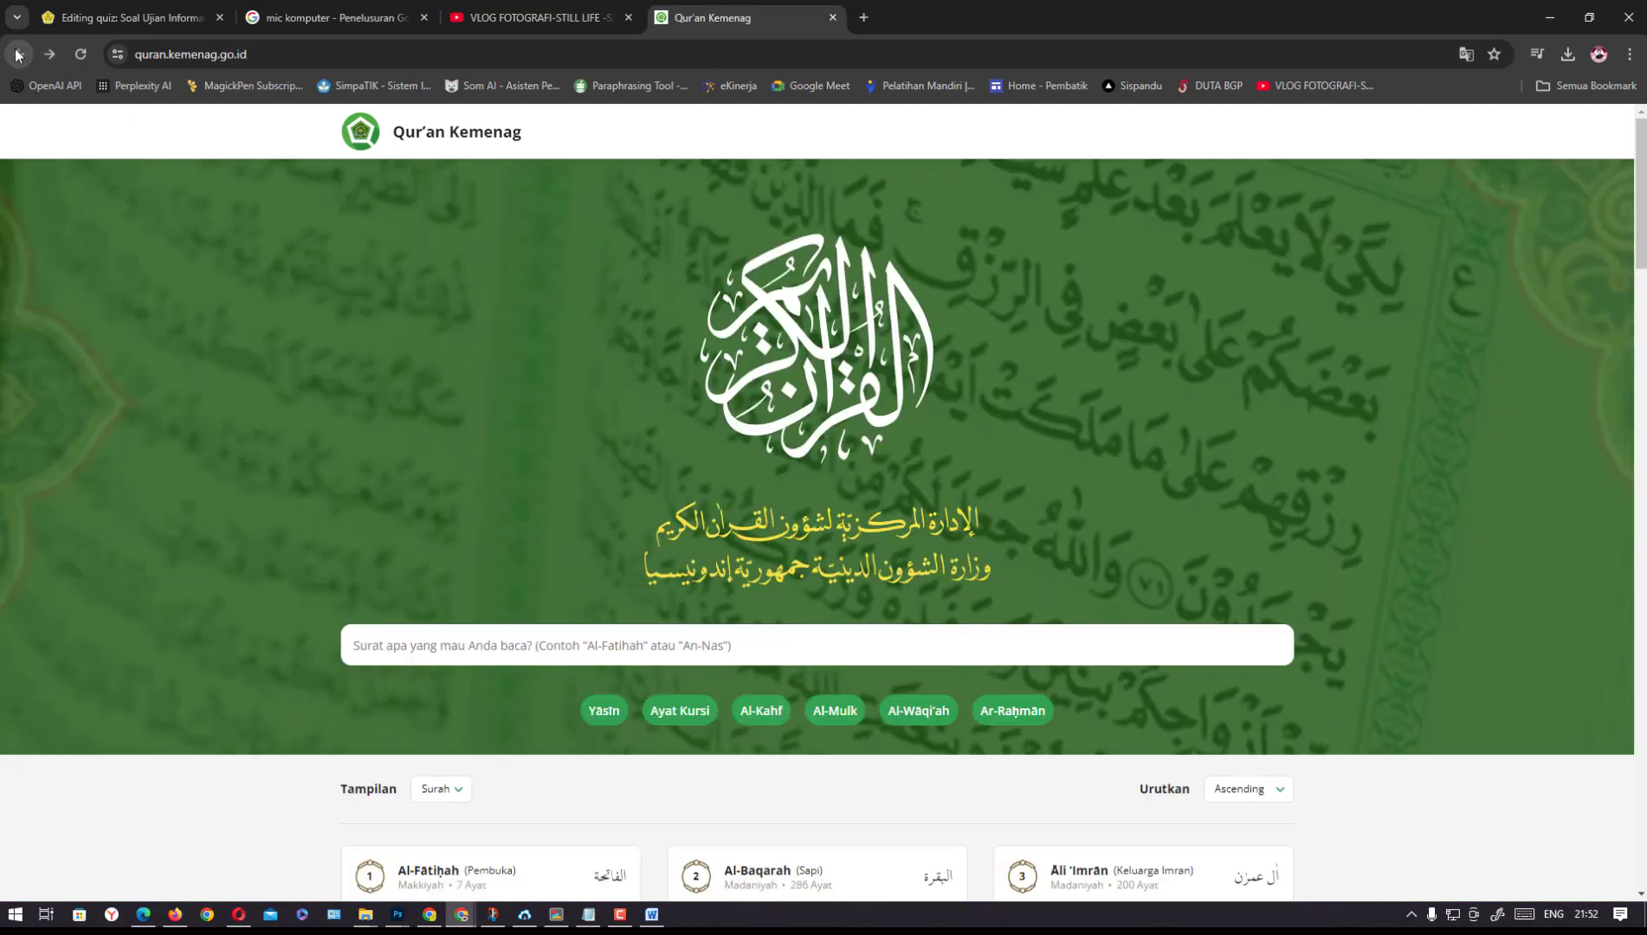
pyautogui.click(29, 58)
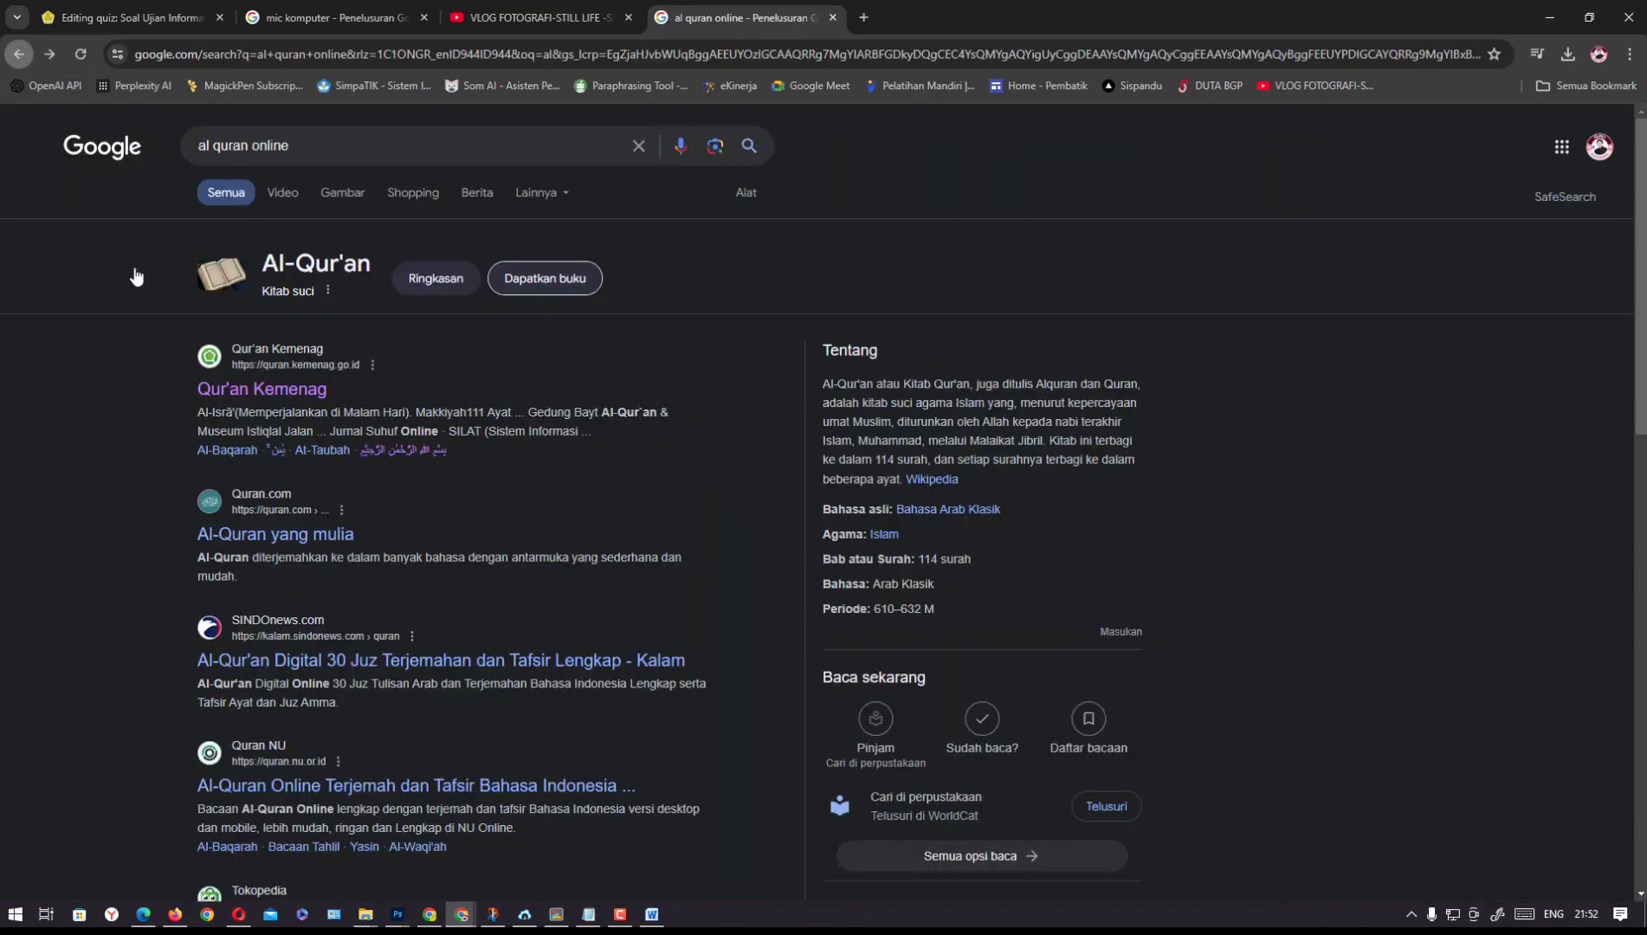
pyautogui.click(273, 536)
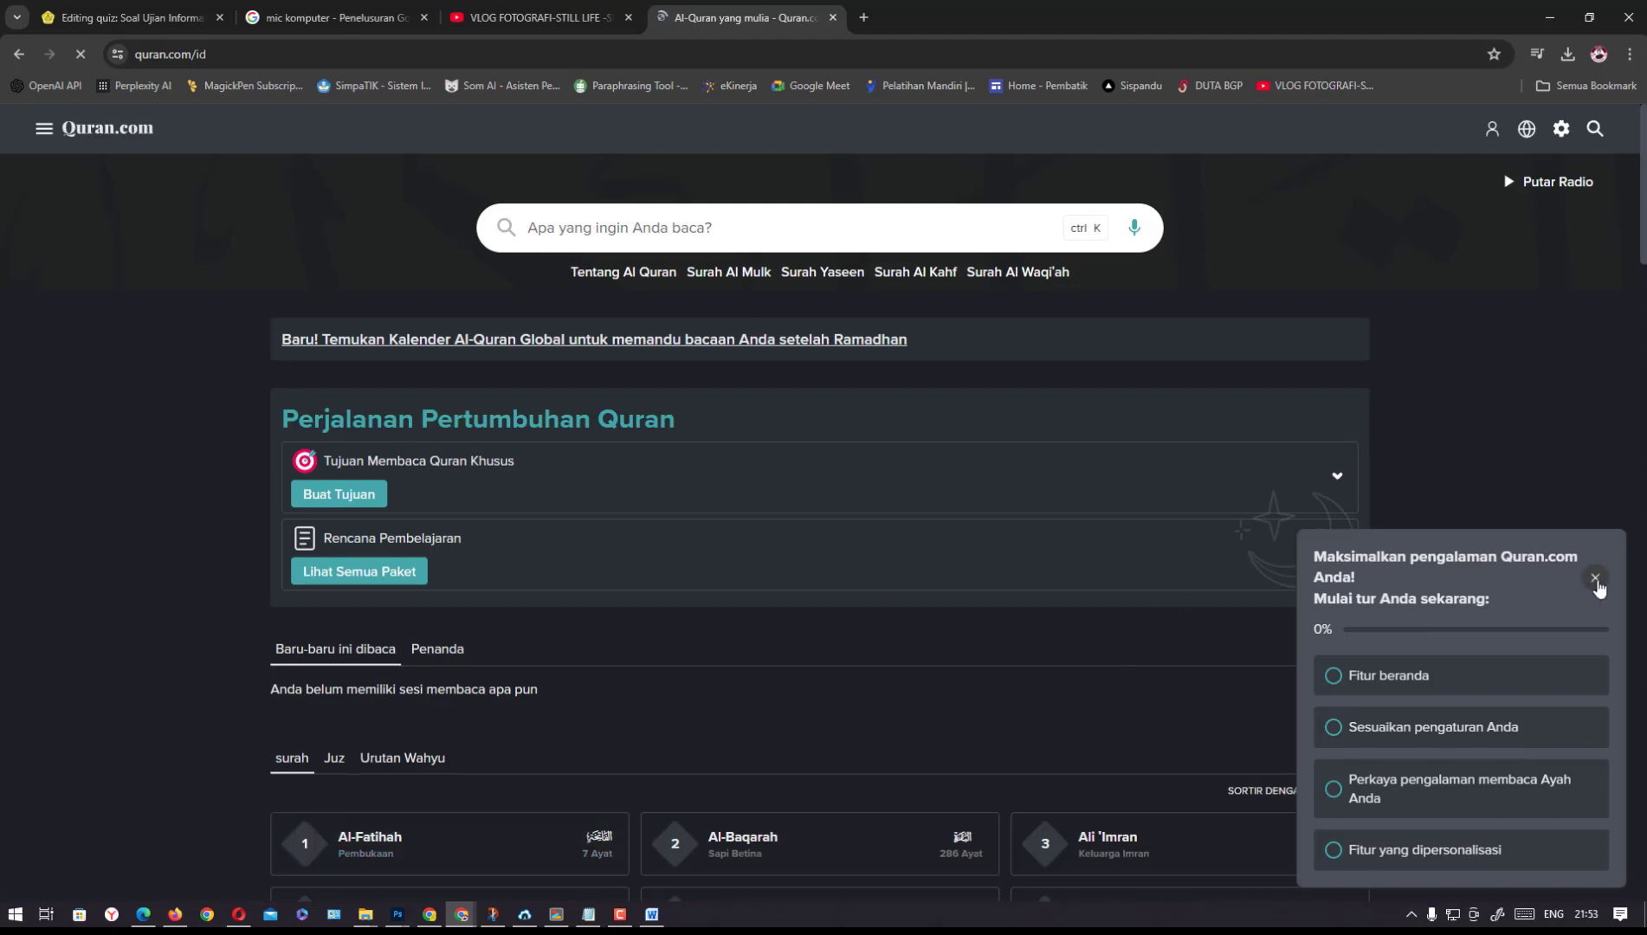
pyautogui.scroll(-4, 1643, 338)
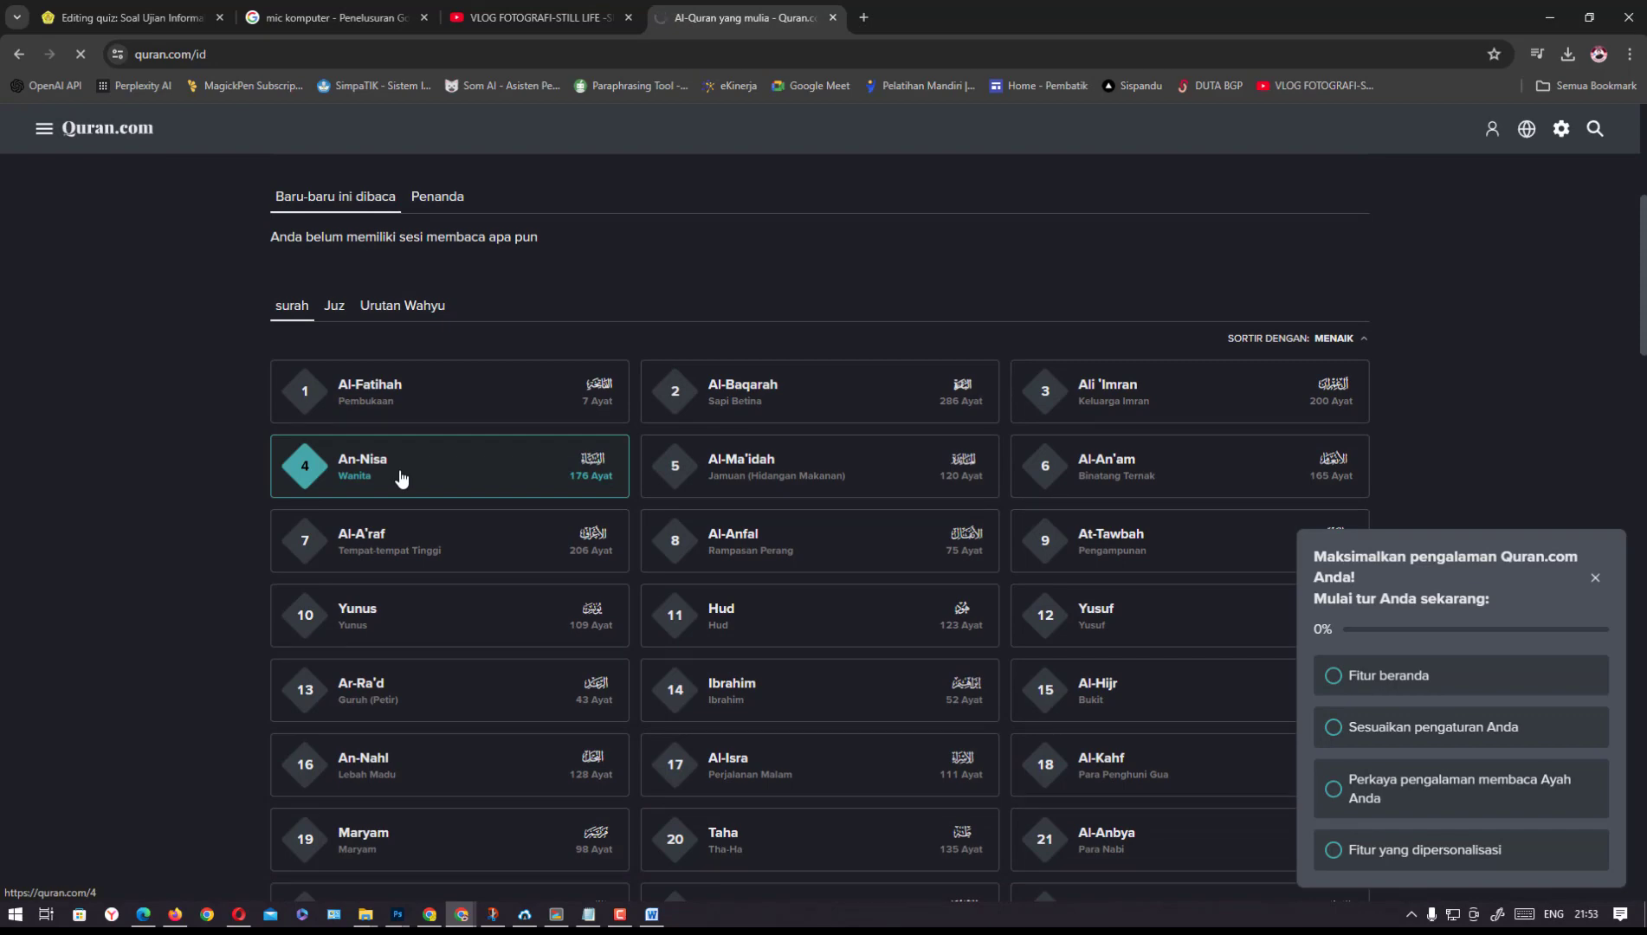
pyautogui.click(19, 54)
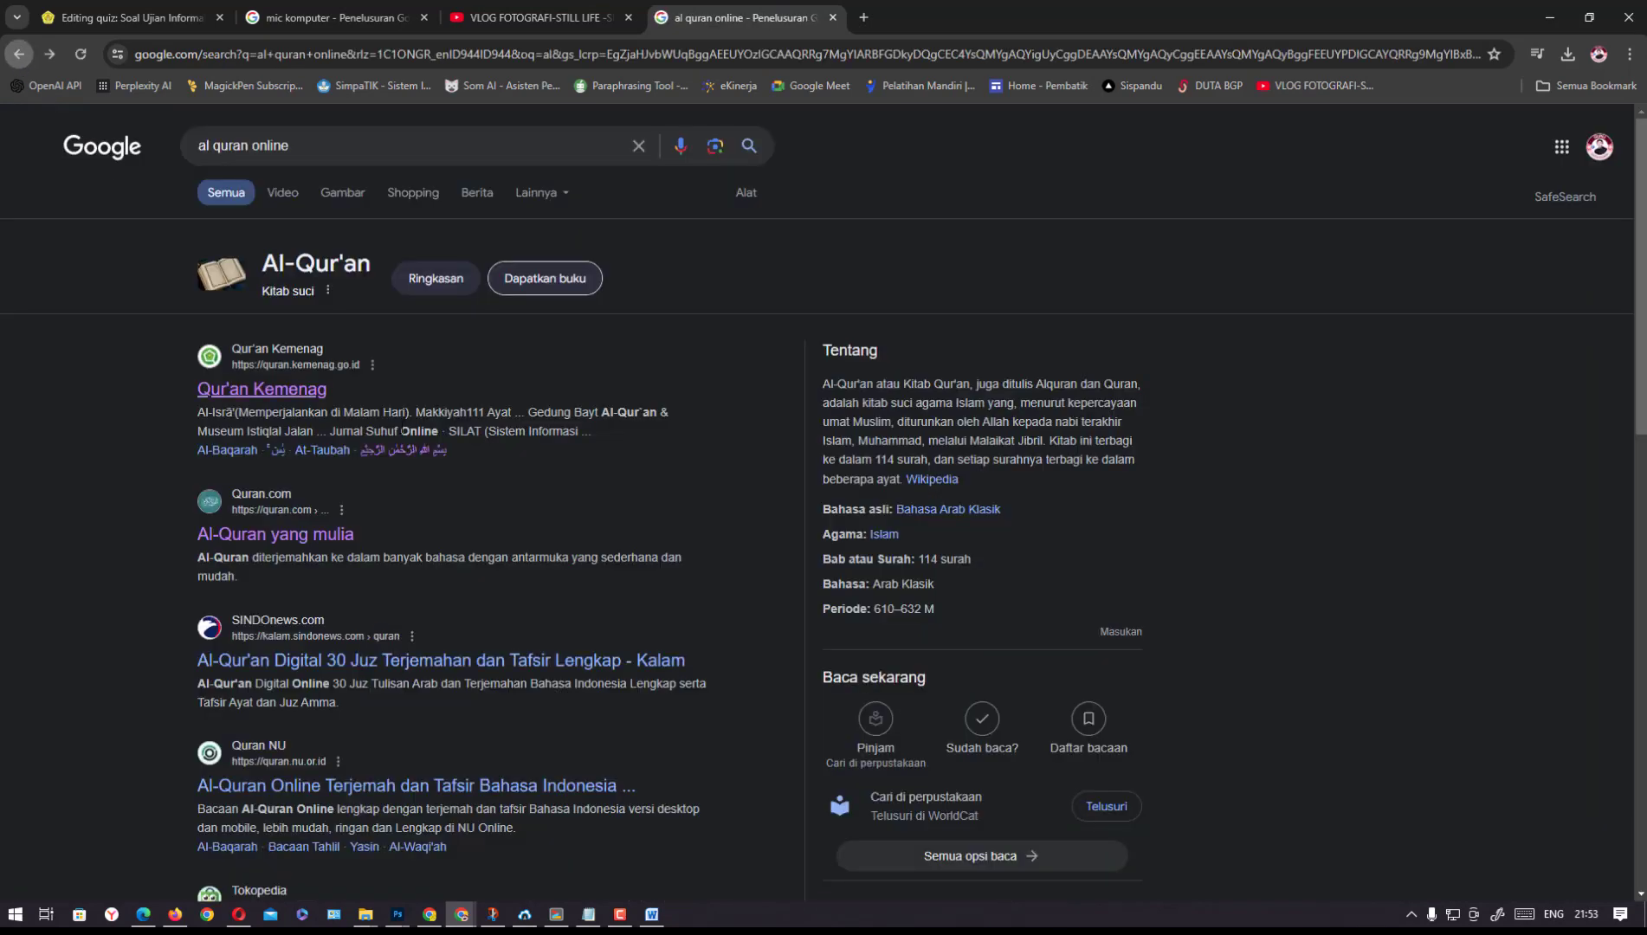
# Open Al-Fatihah in SINDOnews' Al-Qur'an Digital from the search results and copy its first Arabic verse
pyautogui.click(329, 666)
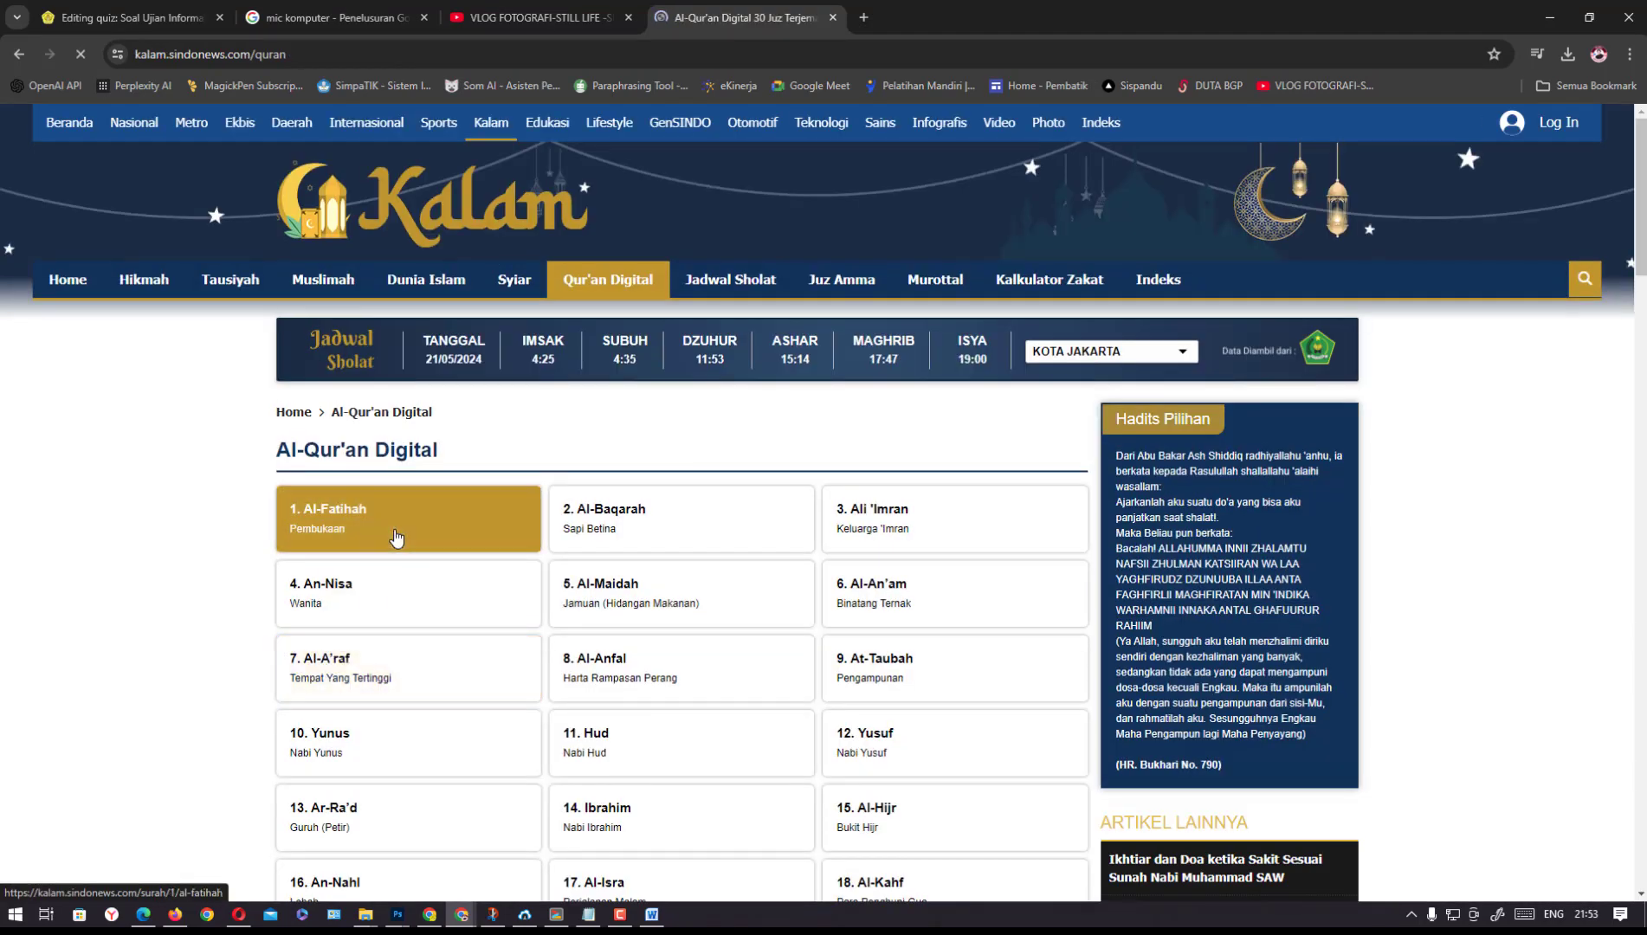
pyautogui.click(396, 536)
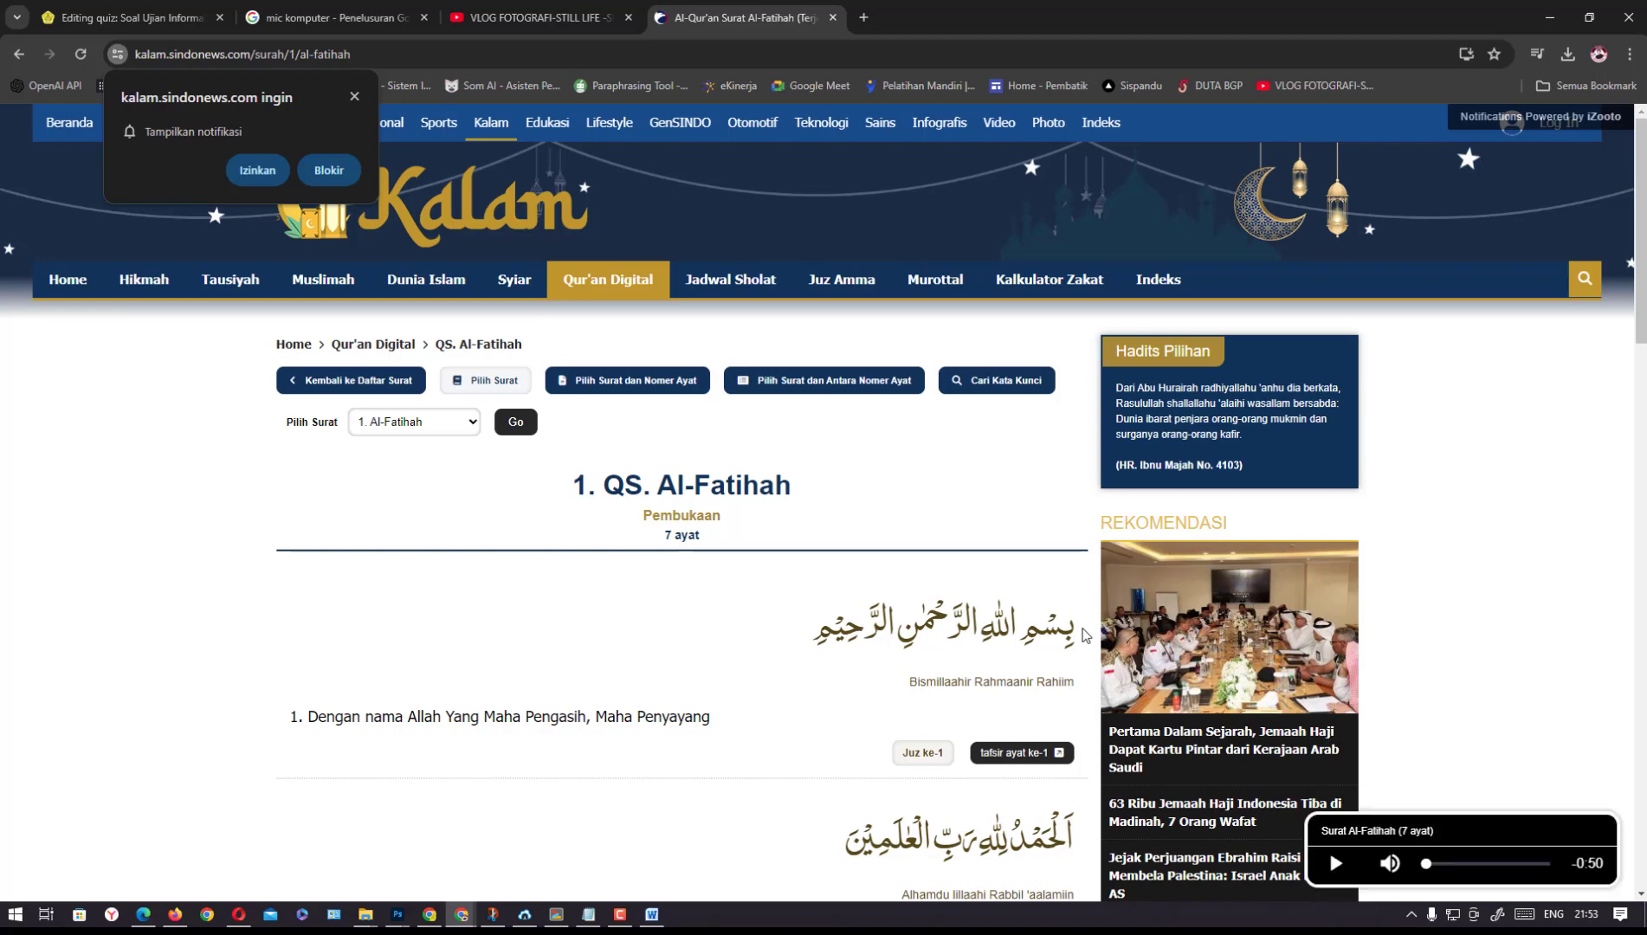
pyautogui.click(355, 97)
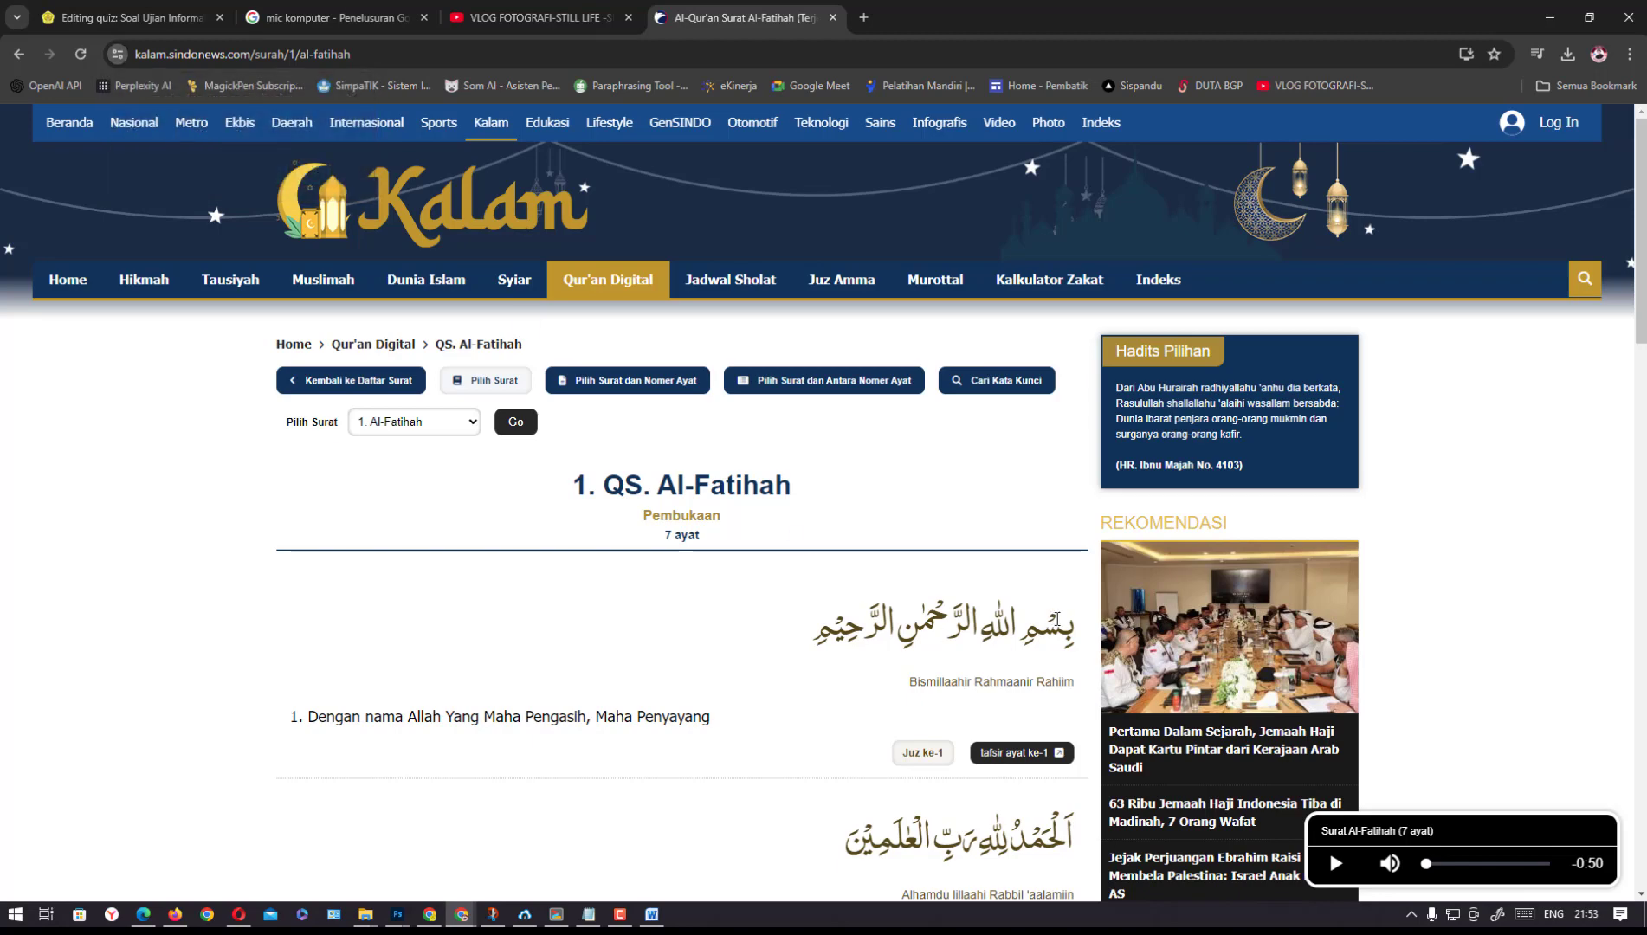
pyautogui.moveTo(1075, 629)
pyautogui.mouseDown()
pyautogui.moveTo(812, 624)
pyautogui.moveTo(1083, 633)
pyautogui.mouseUp()
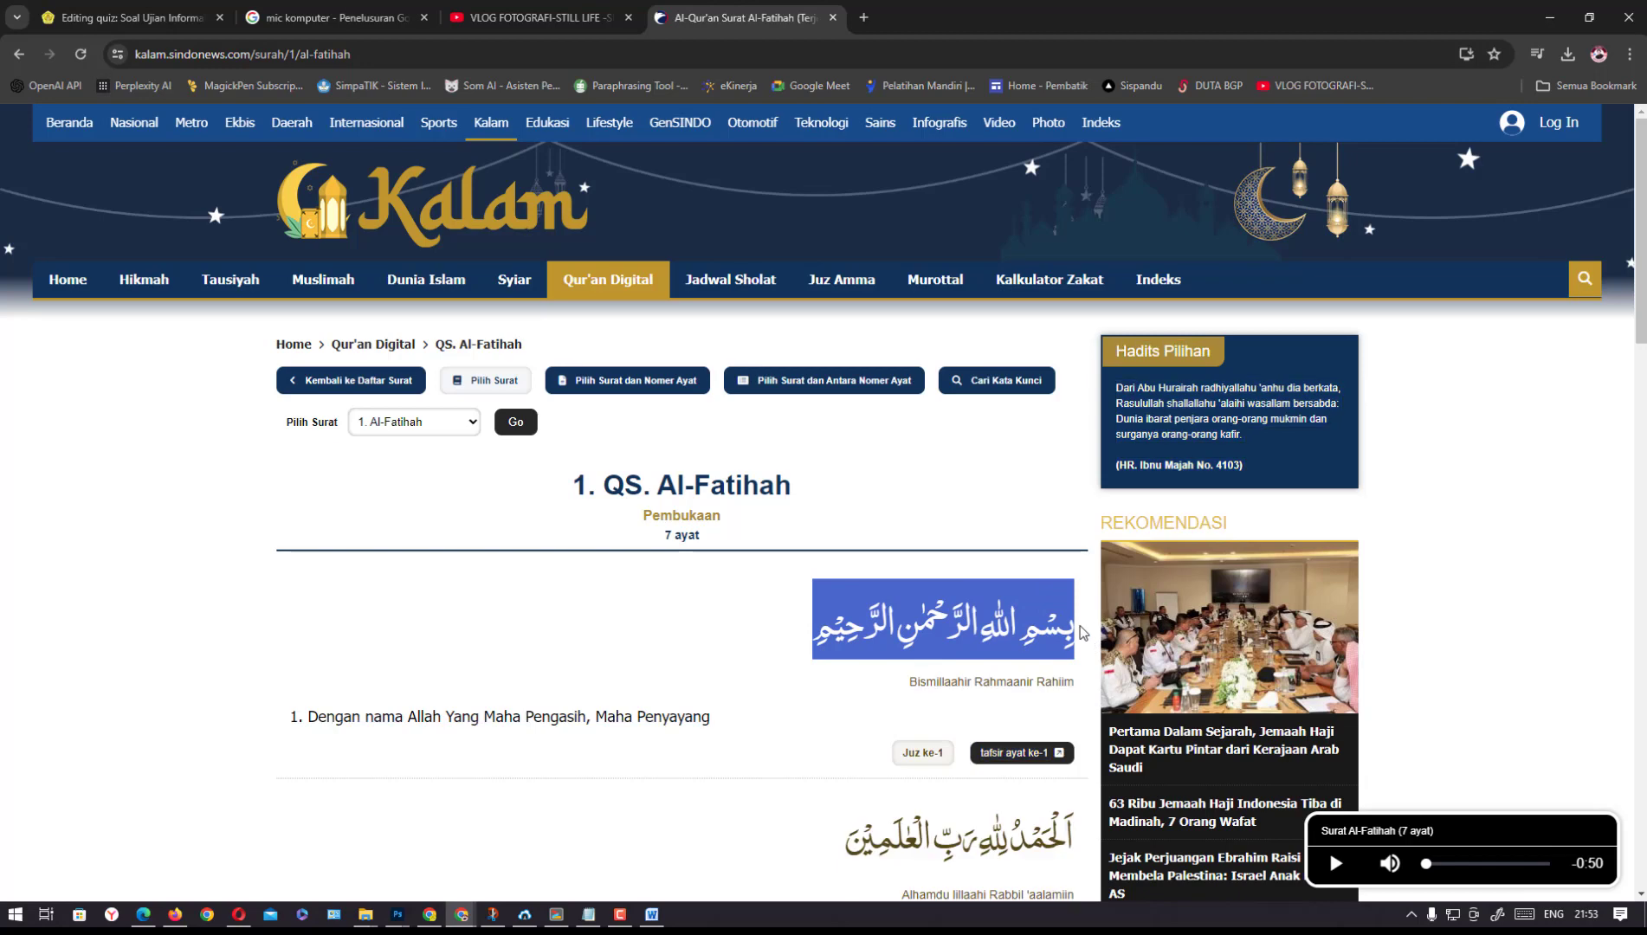
# Open "Soal dengan huruf Arab" for editing and replace its Arabic verse with a single copy of the first verse of Al-Fatihah
pyautogui.click(174, 18)
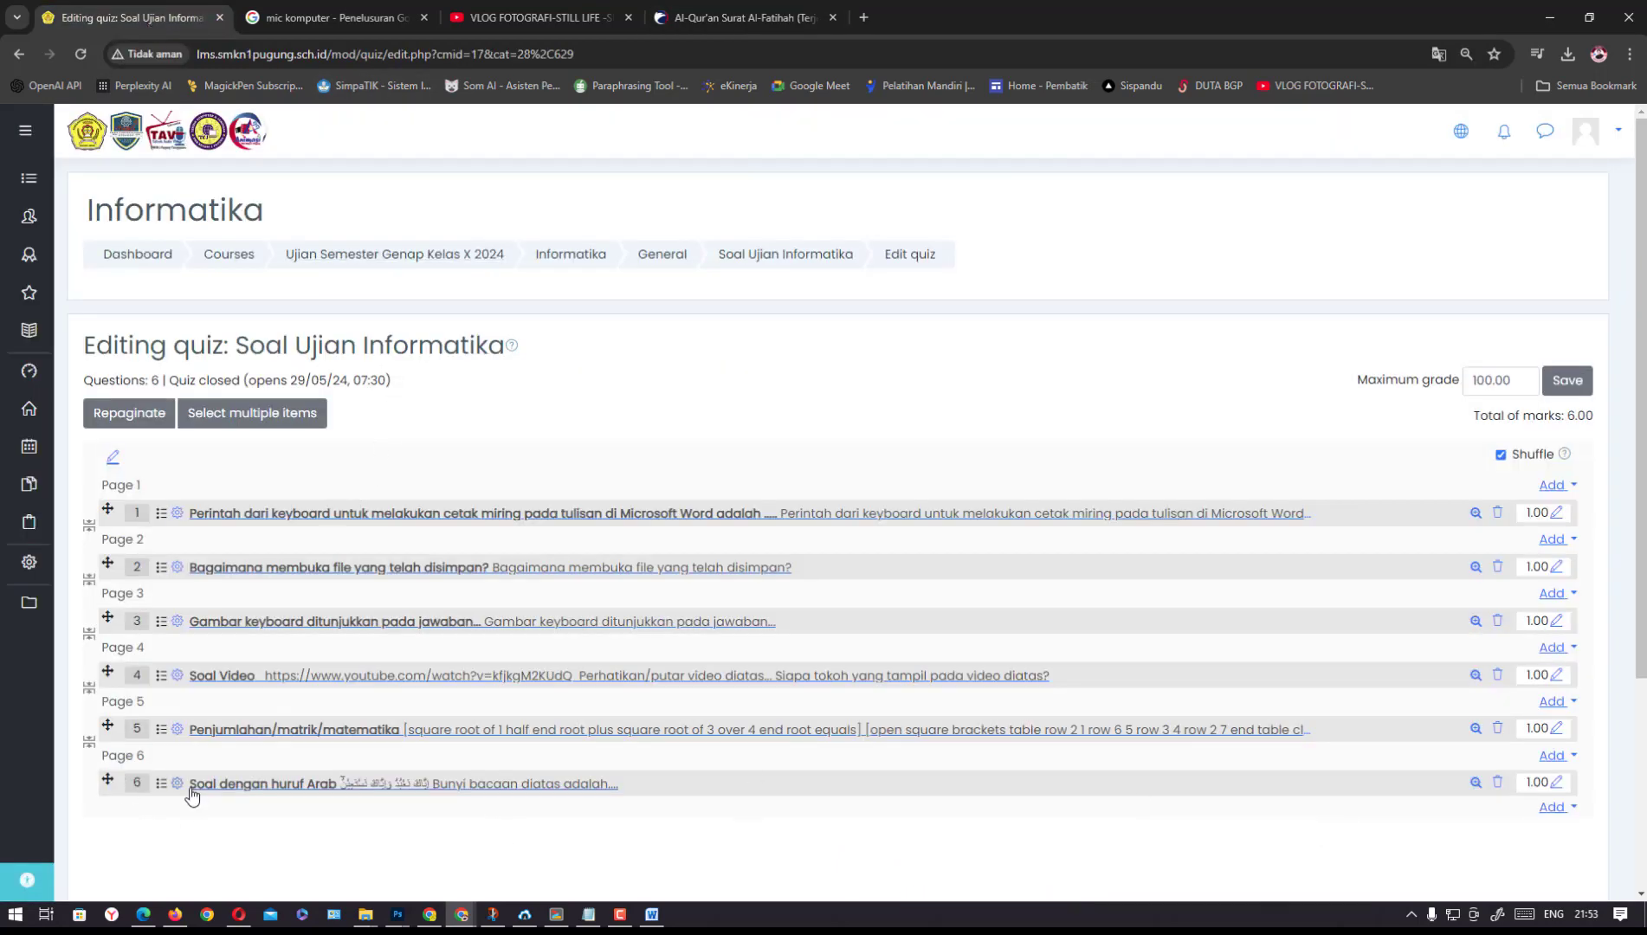
pyautogui.click(218, 791)
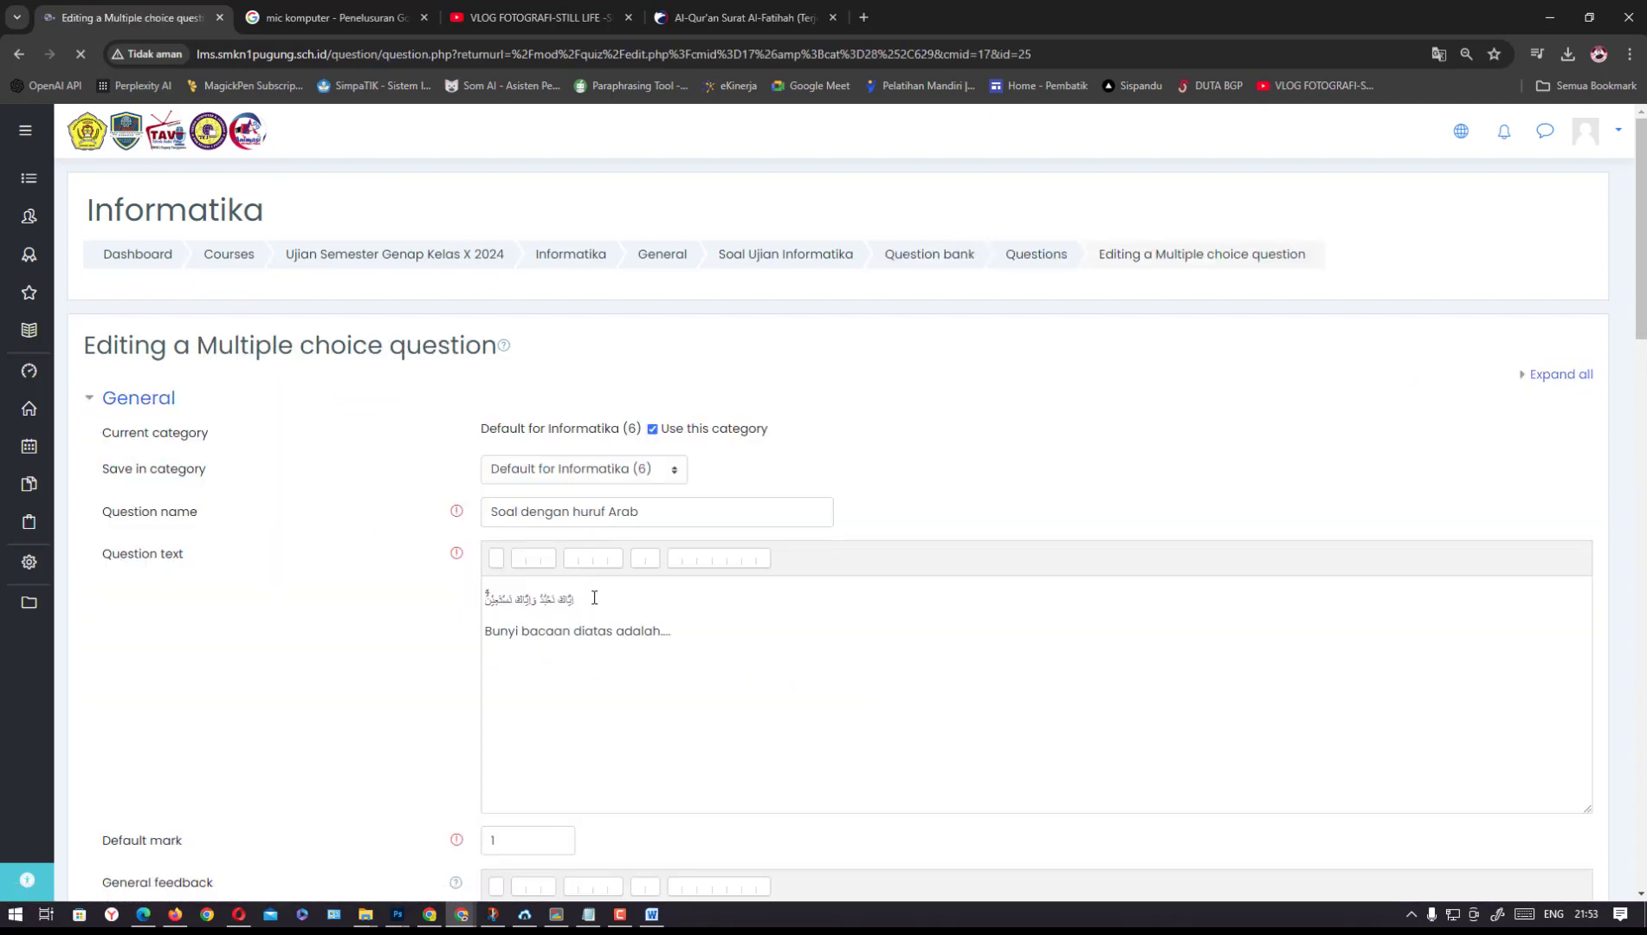
pyautogui.moveTo(594, 597); pyautogui.dragTo(488, 597)
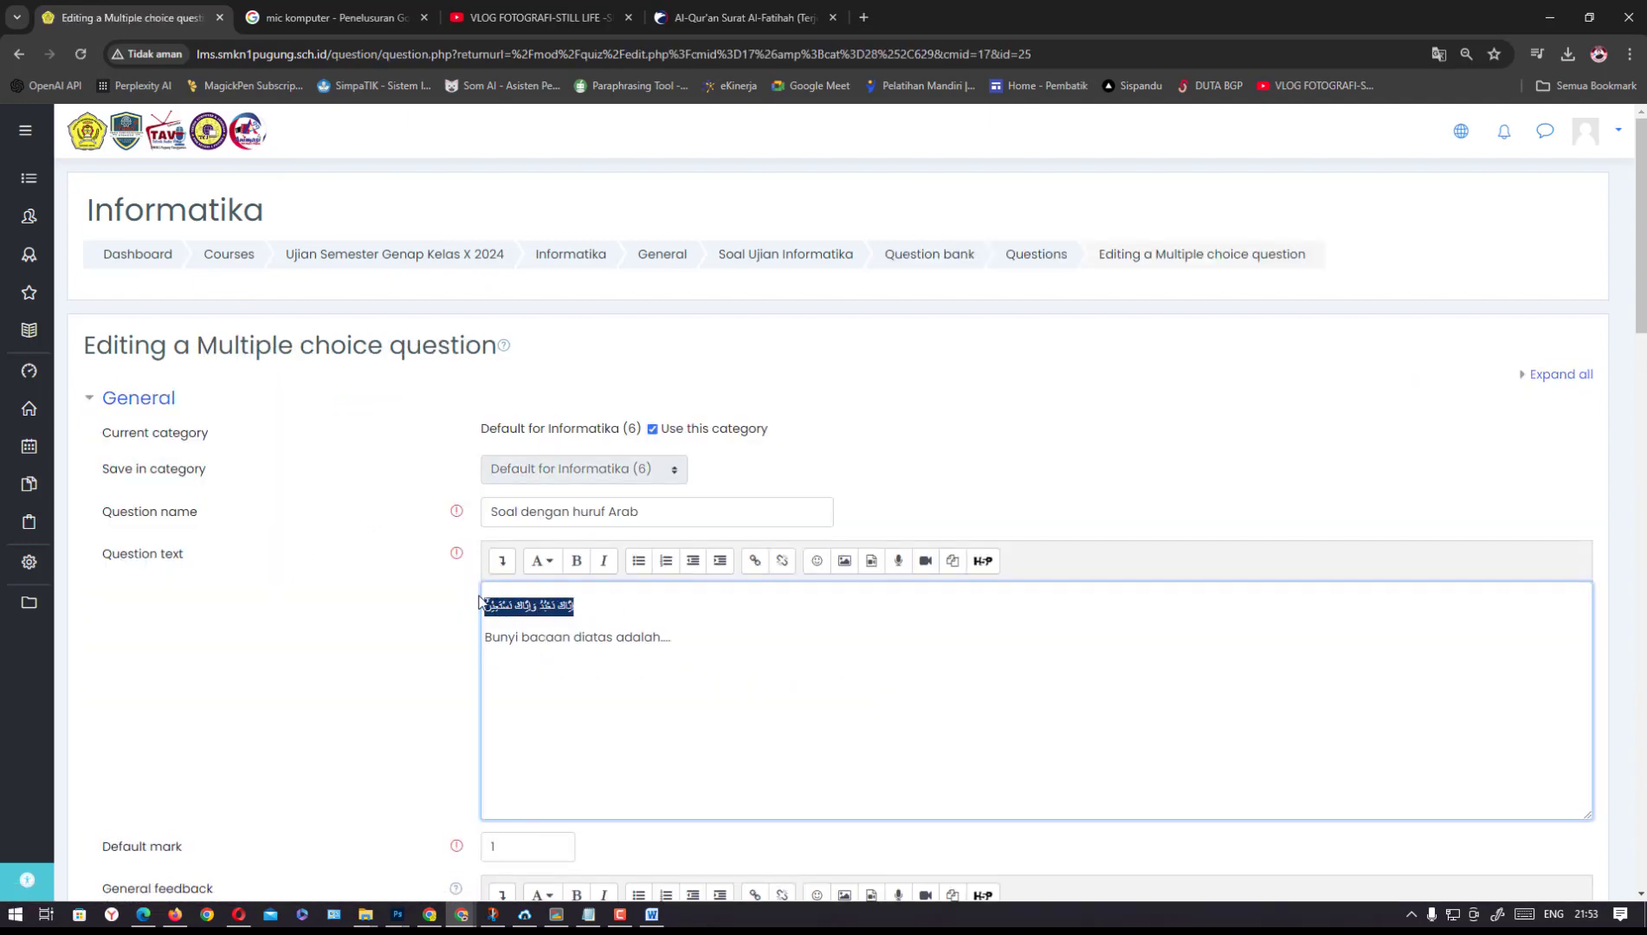
pyautogui.hotkey('ctrl', 'v')
pyautogui.hotkey('ctrl', 'v')
pyautogui.hotkey('ctrl', 'v')
pyautogui.hotkey('ctrl', 'v')
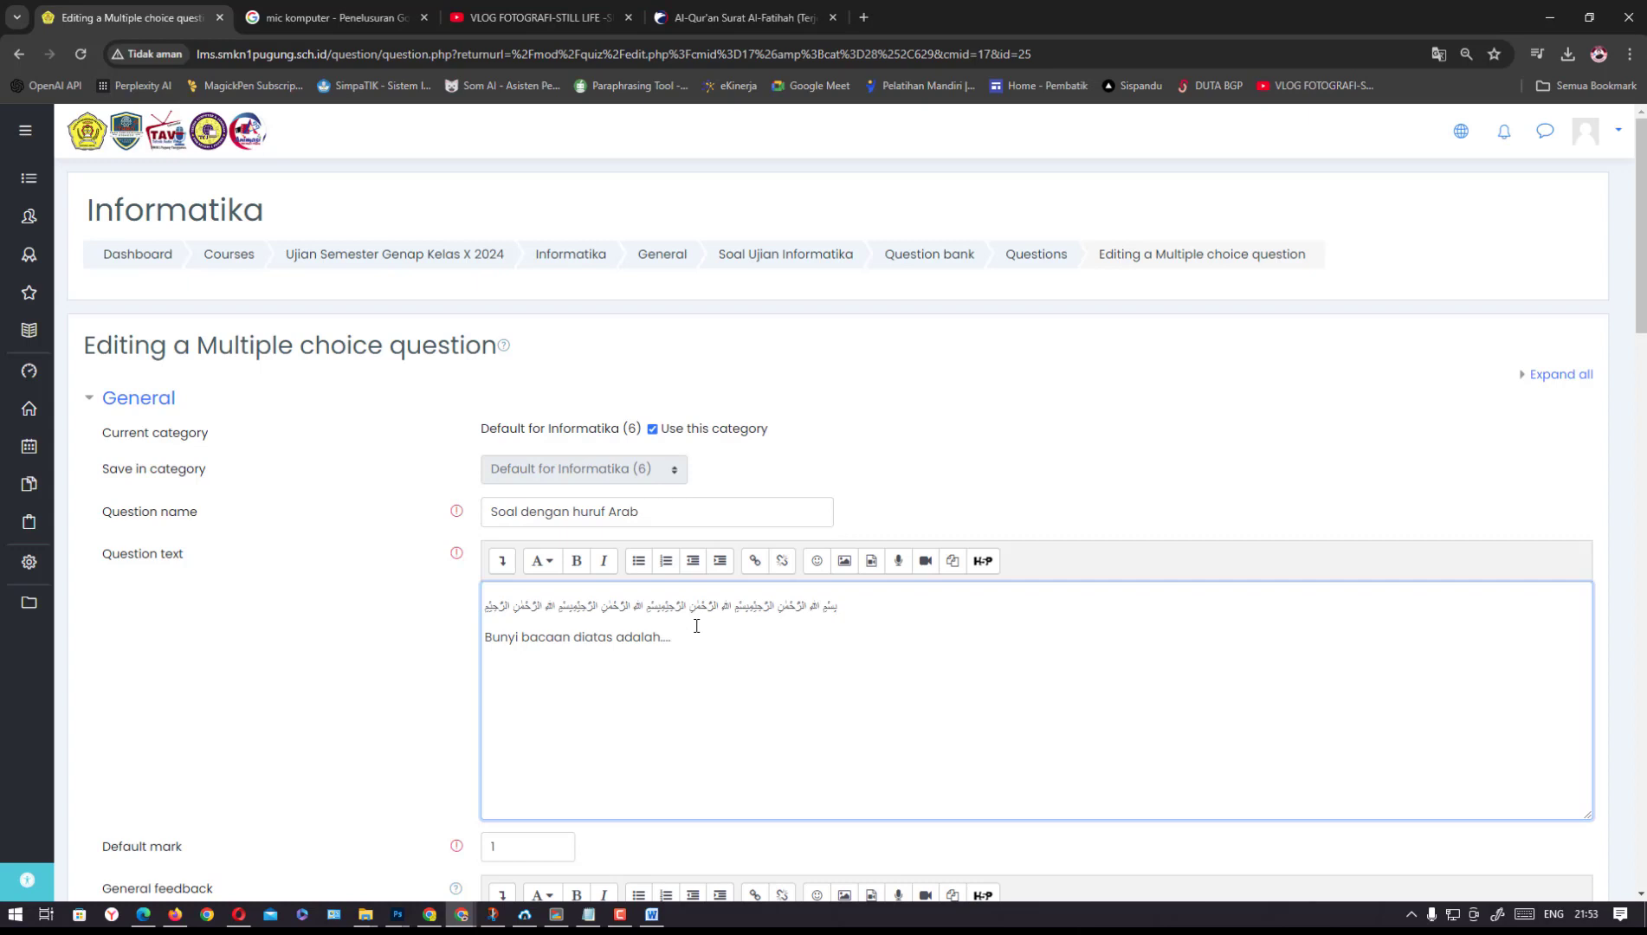
pyautogui.moveTo(840, 612); pyautogui.dragTo(481, 601)
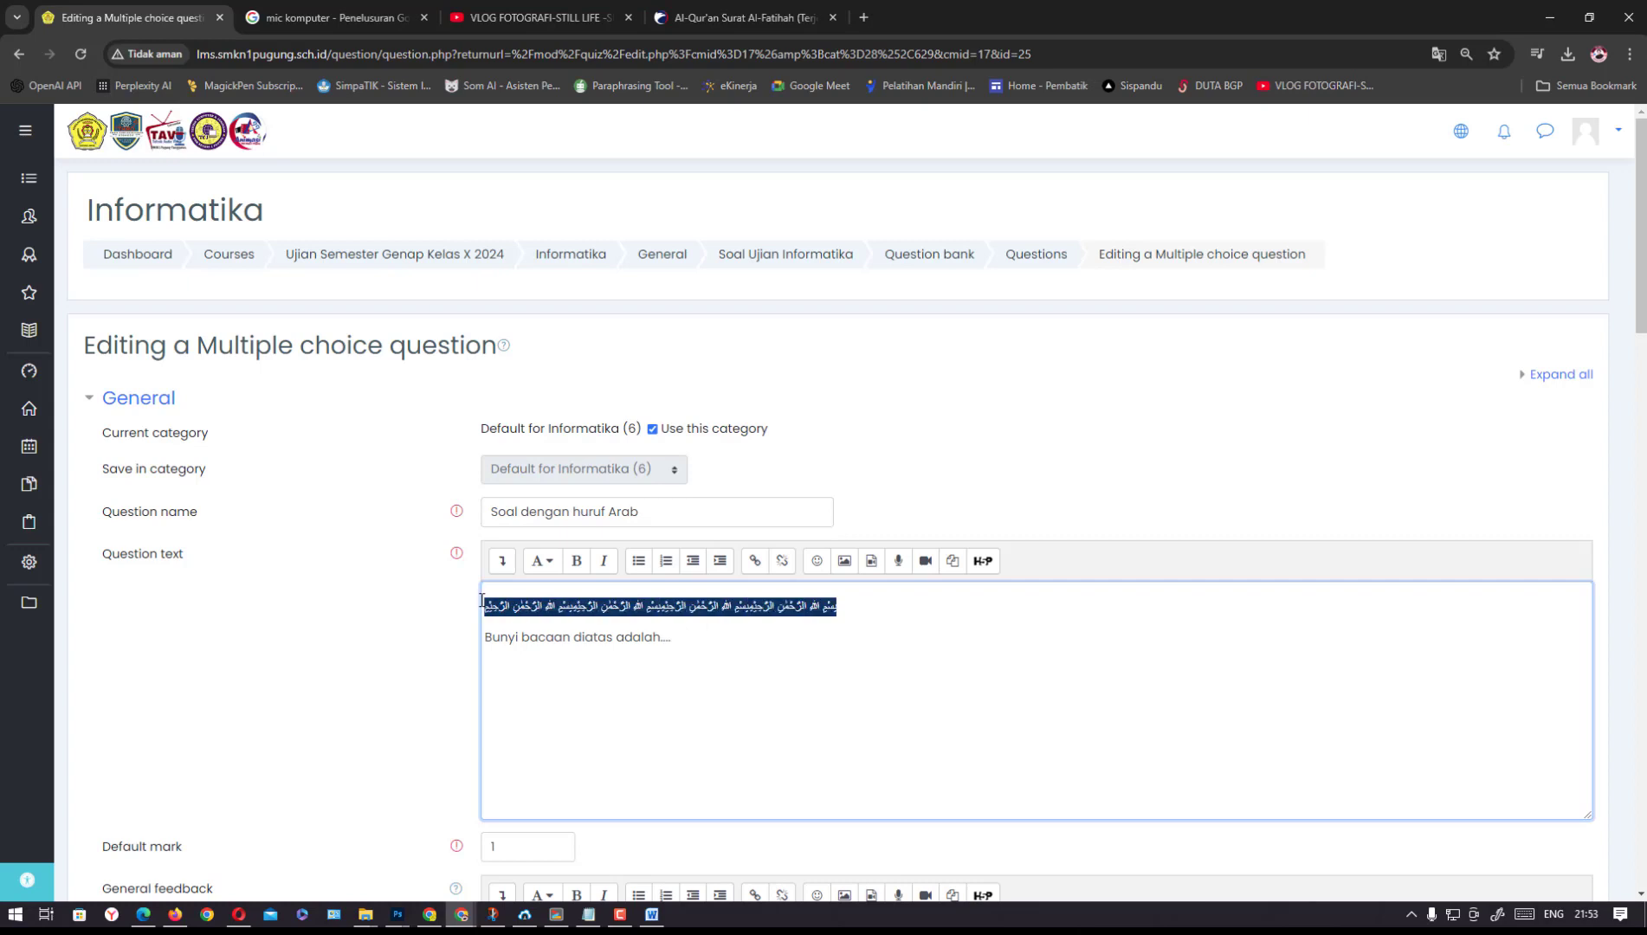
pyautogui.hotkey('ctrl', 'v')
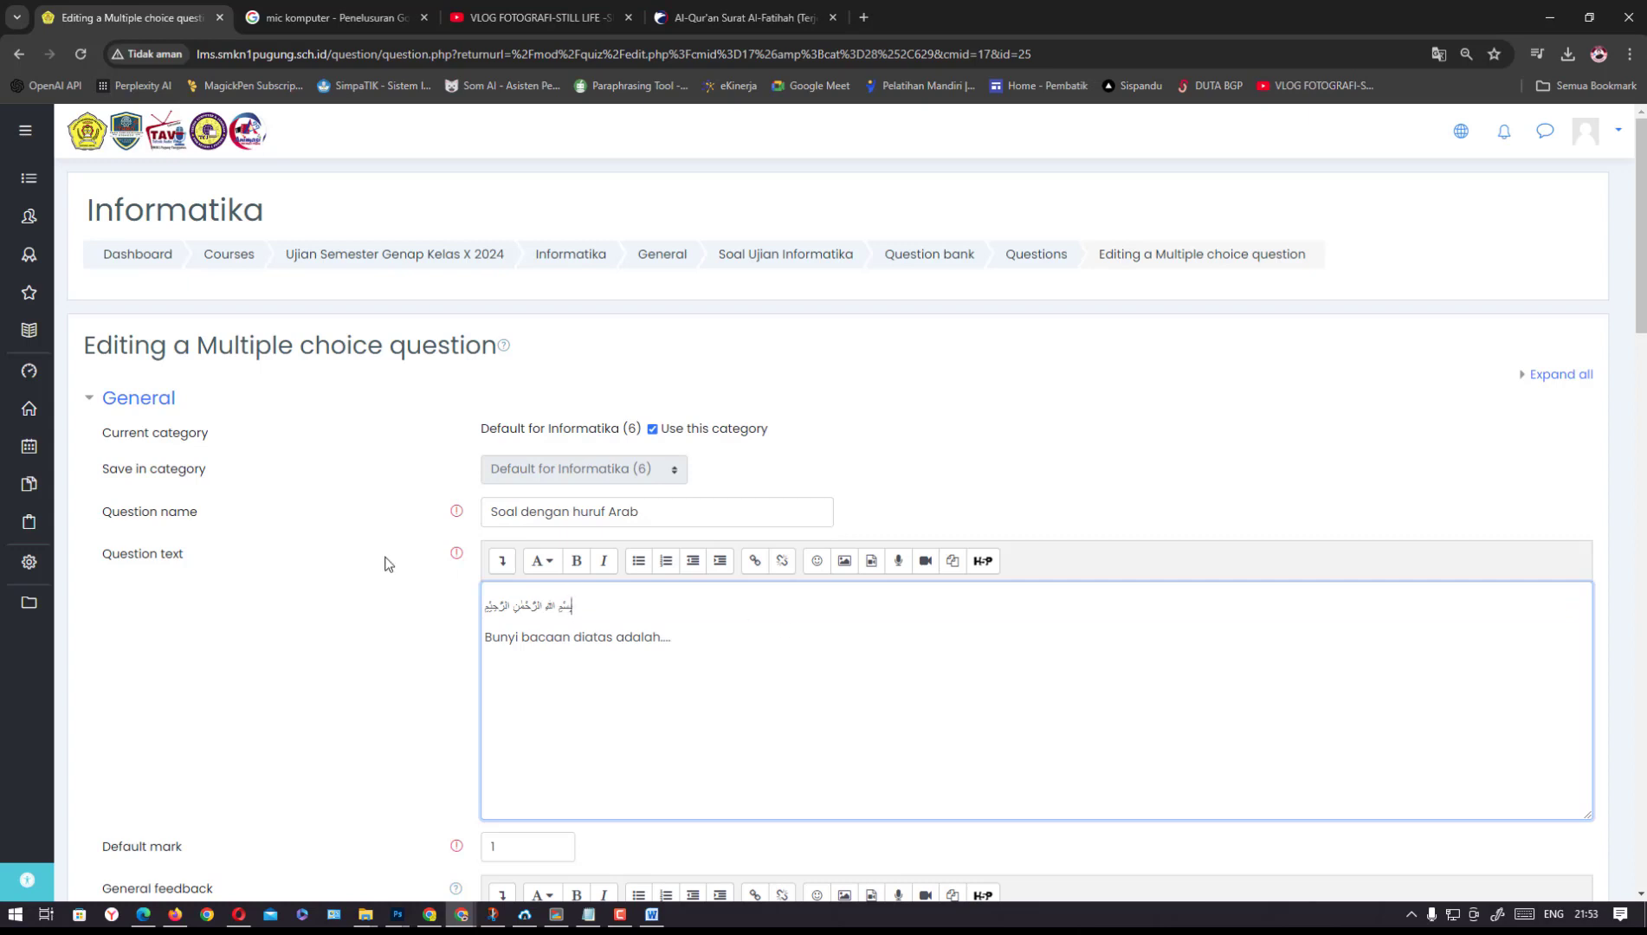
# Try the Pre-formatted, Heading (small) and Heading (medium) styles on the pasted Arabic verse in the question text
pyautogui.click(502, 561)
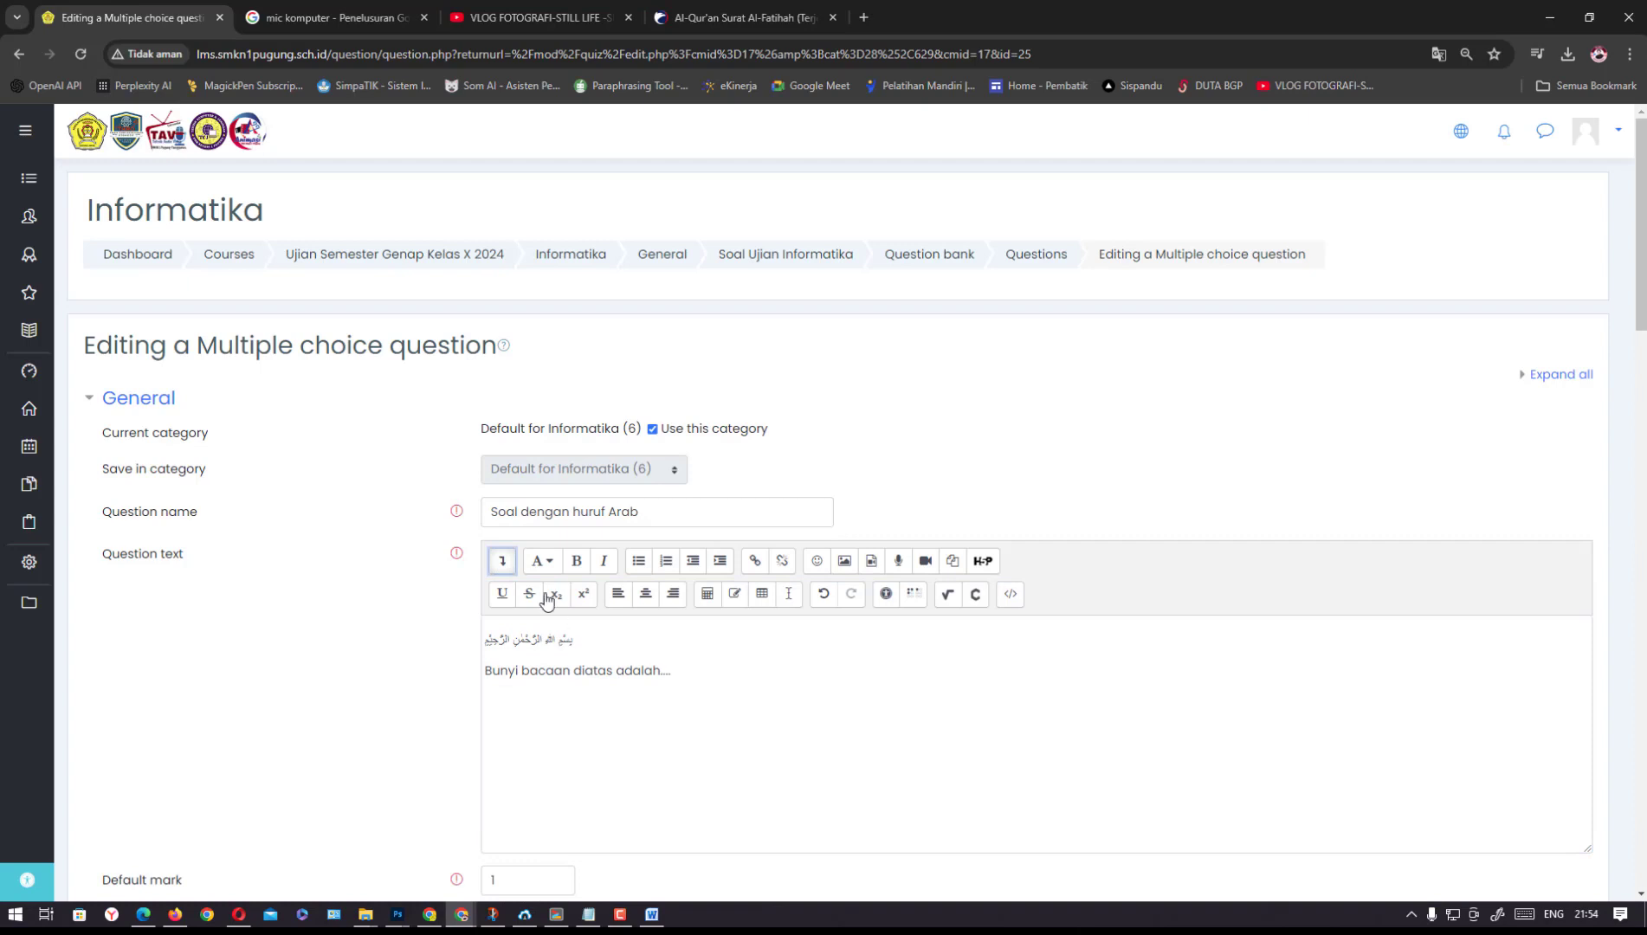
pyautogui.moveTo(579, 641); pyautogui.dragTo(484, 637)
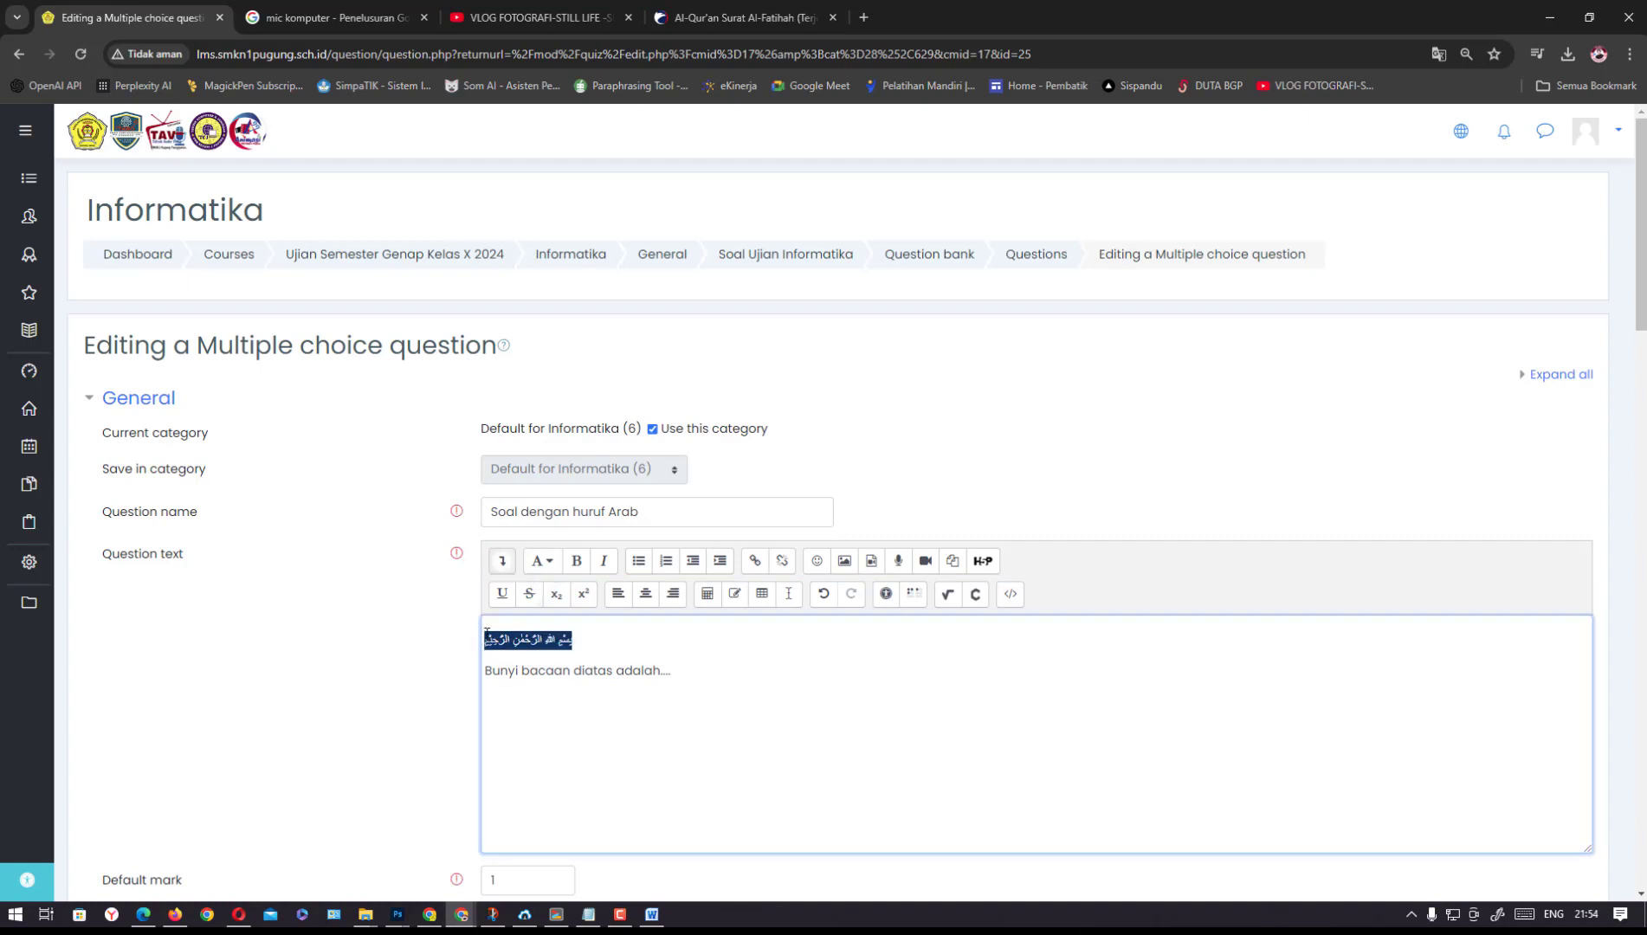
pyautogui.click(554, 569)
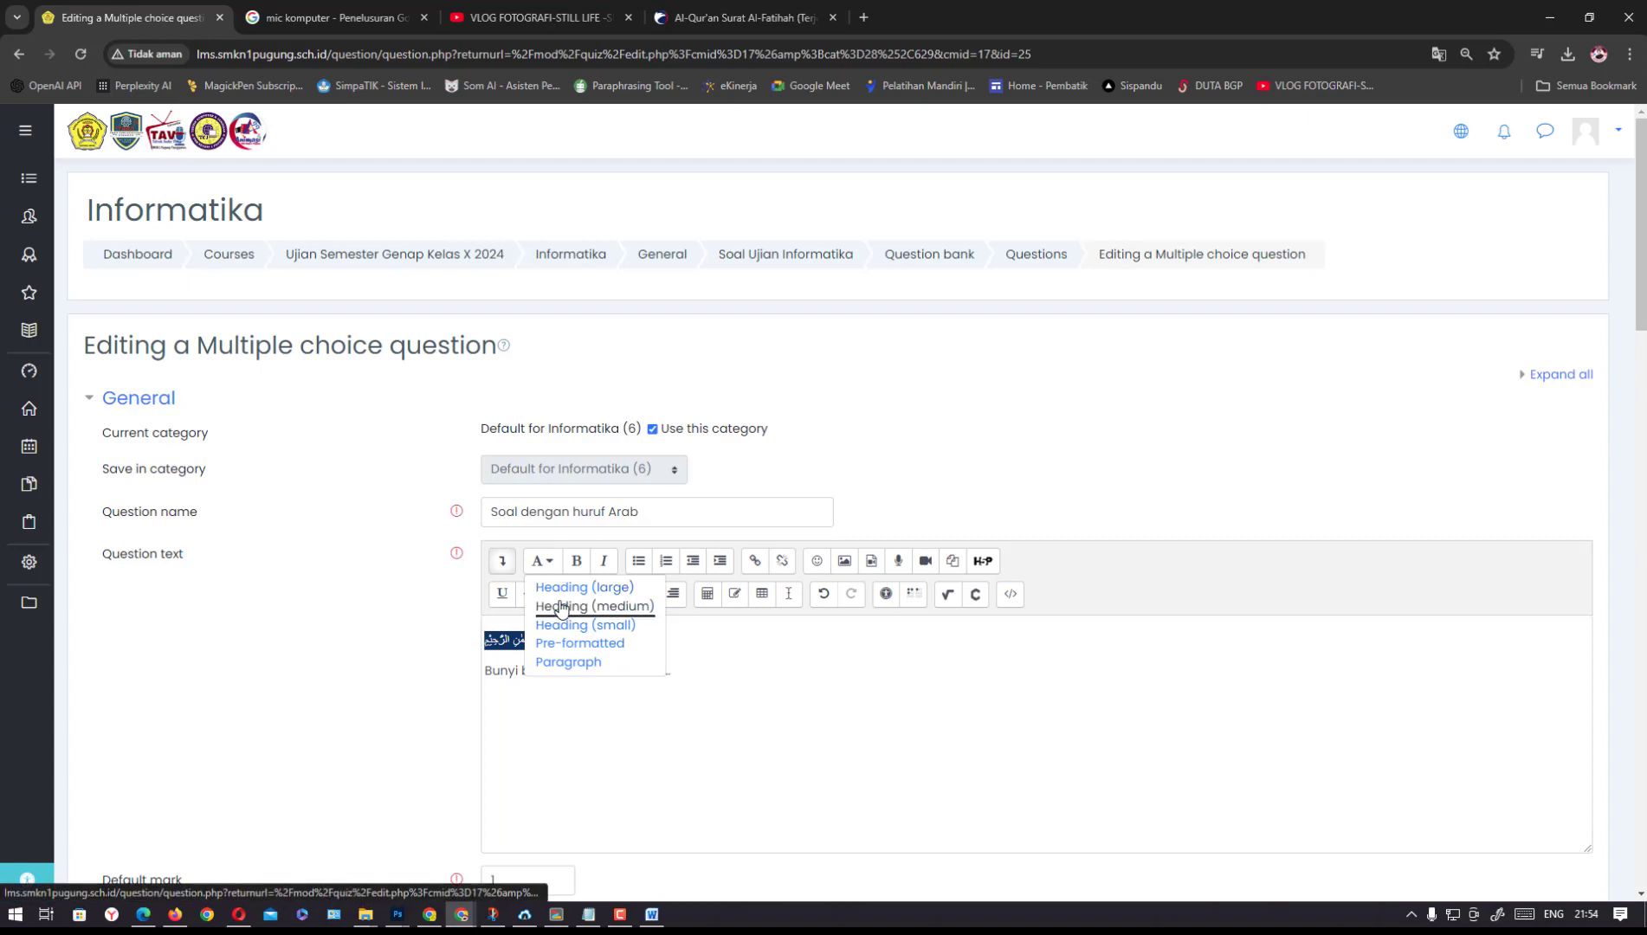
pyautogui.click(567, 606)
pyautogui.click(541, 561)
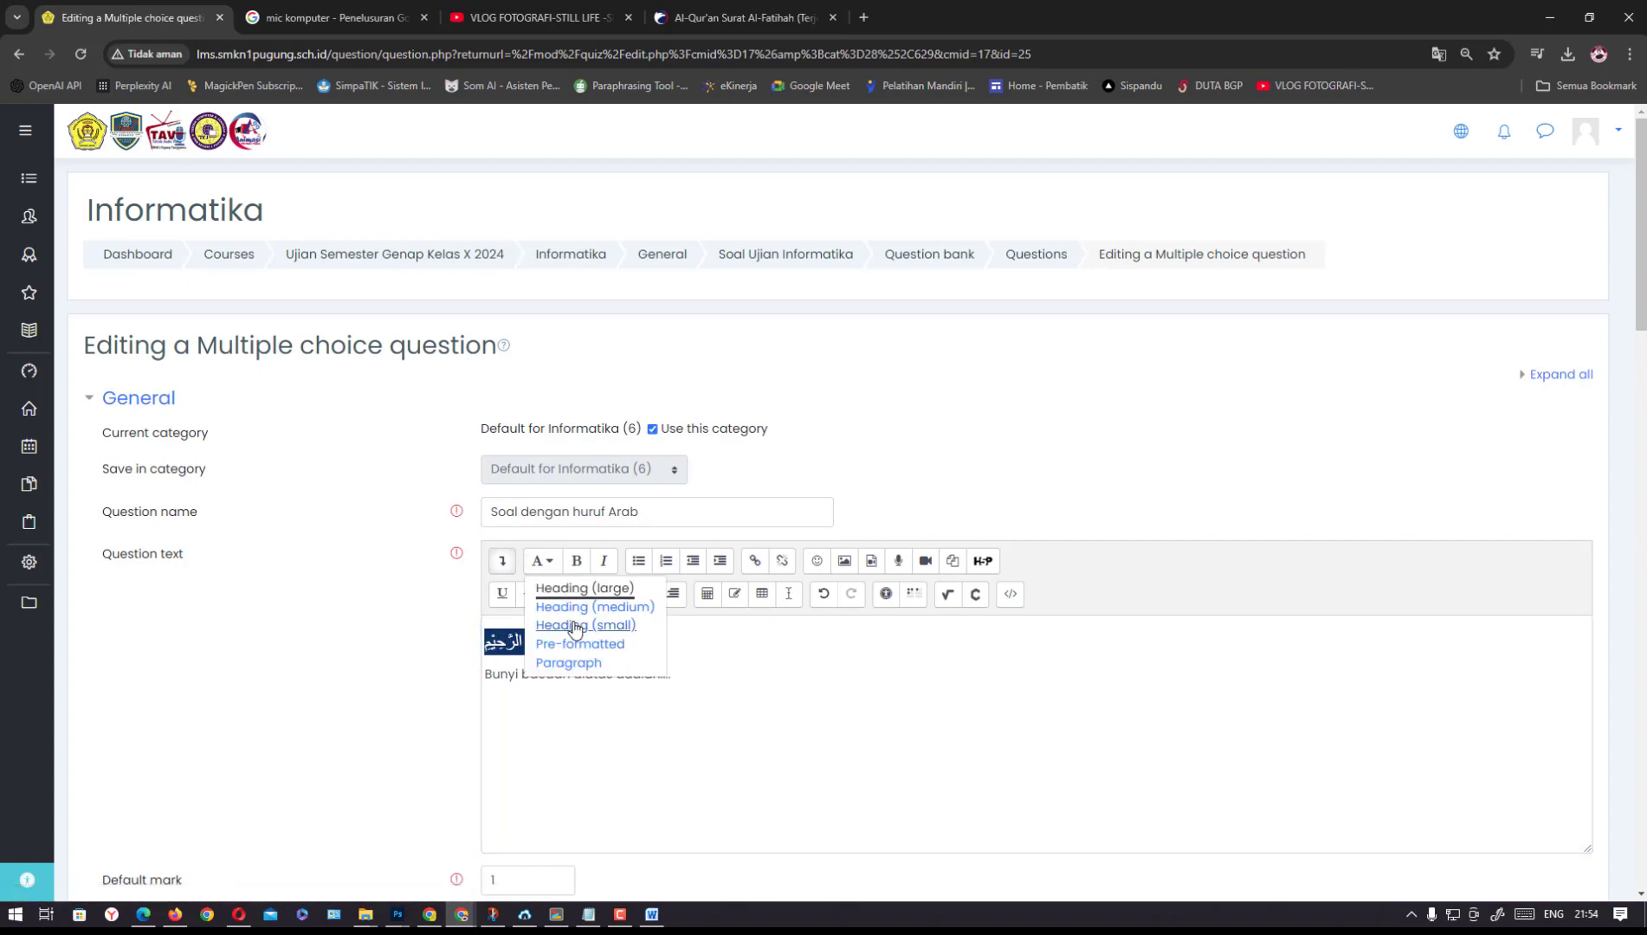
pyautogui.click(583, 650)
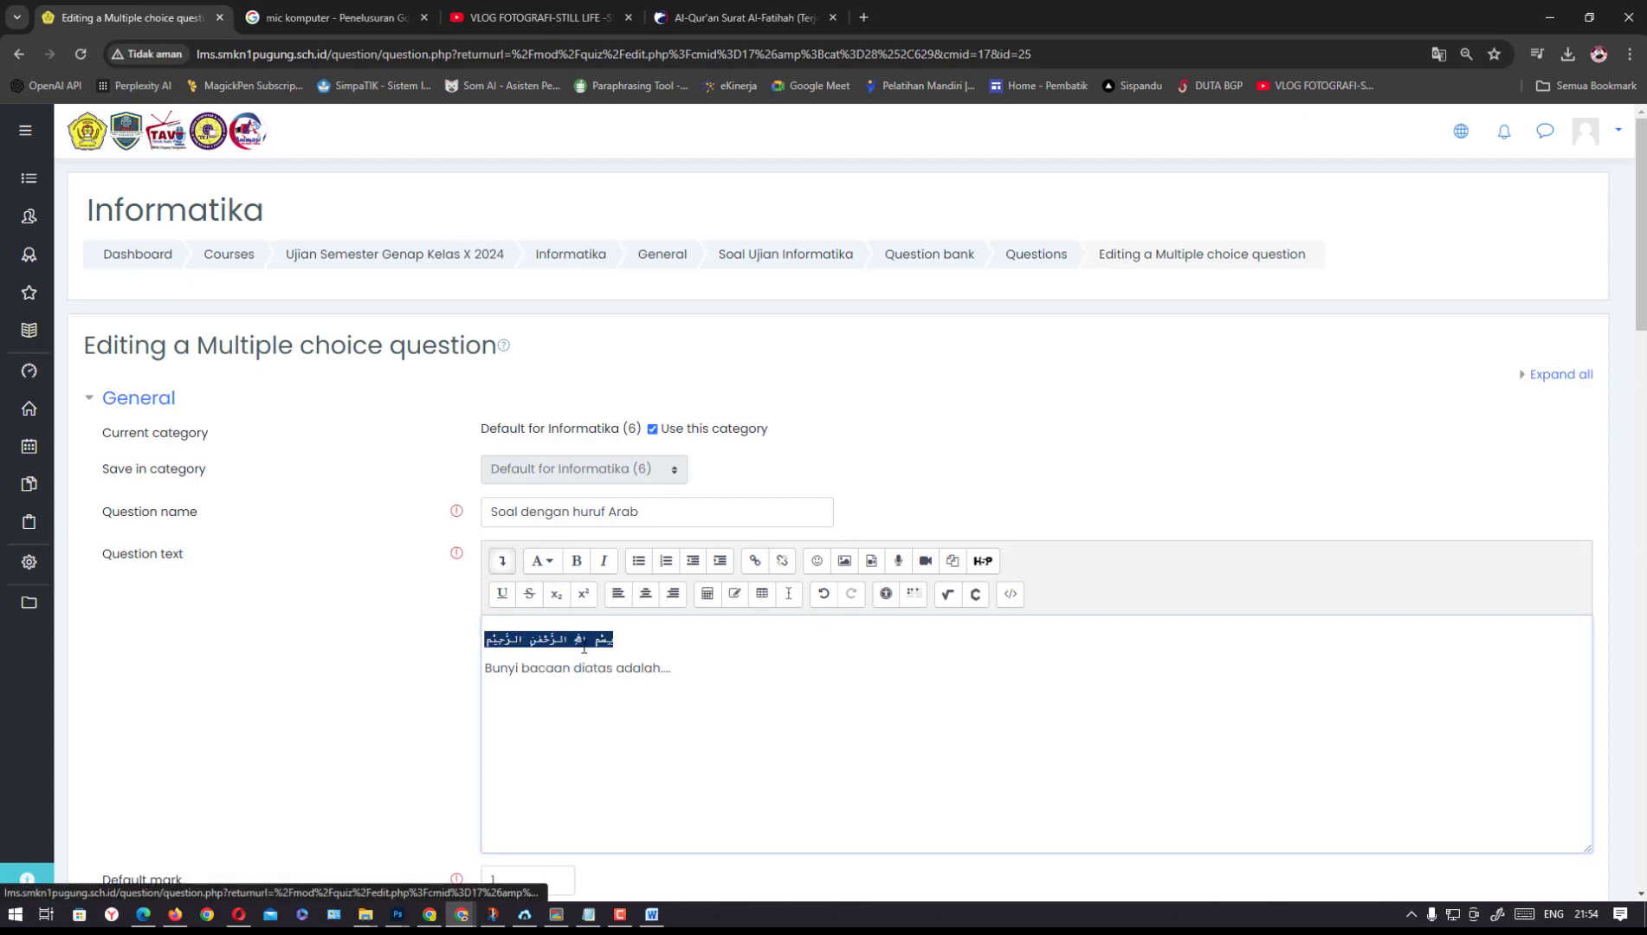
pyautogui.click(554, 567)
pyautogui.click(577, 625)
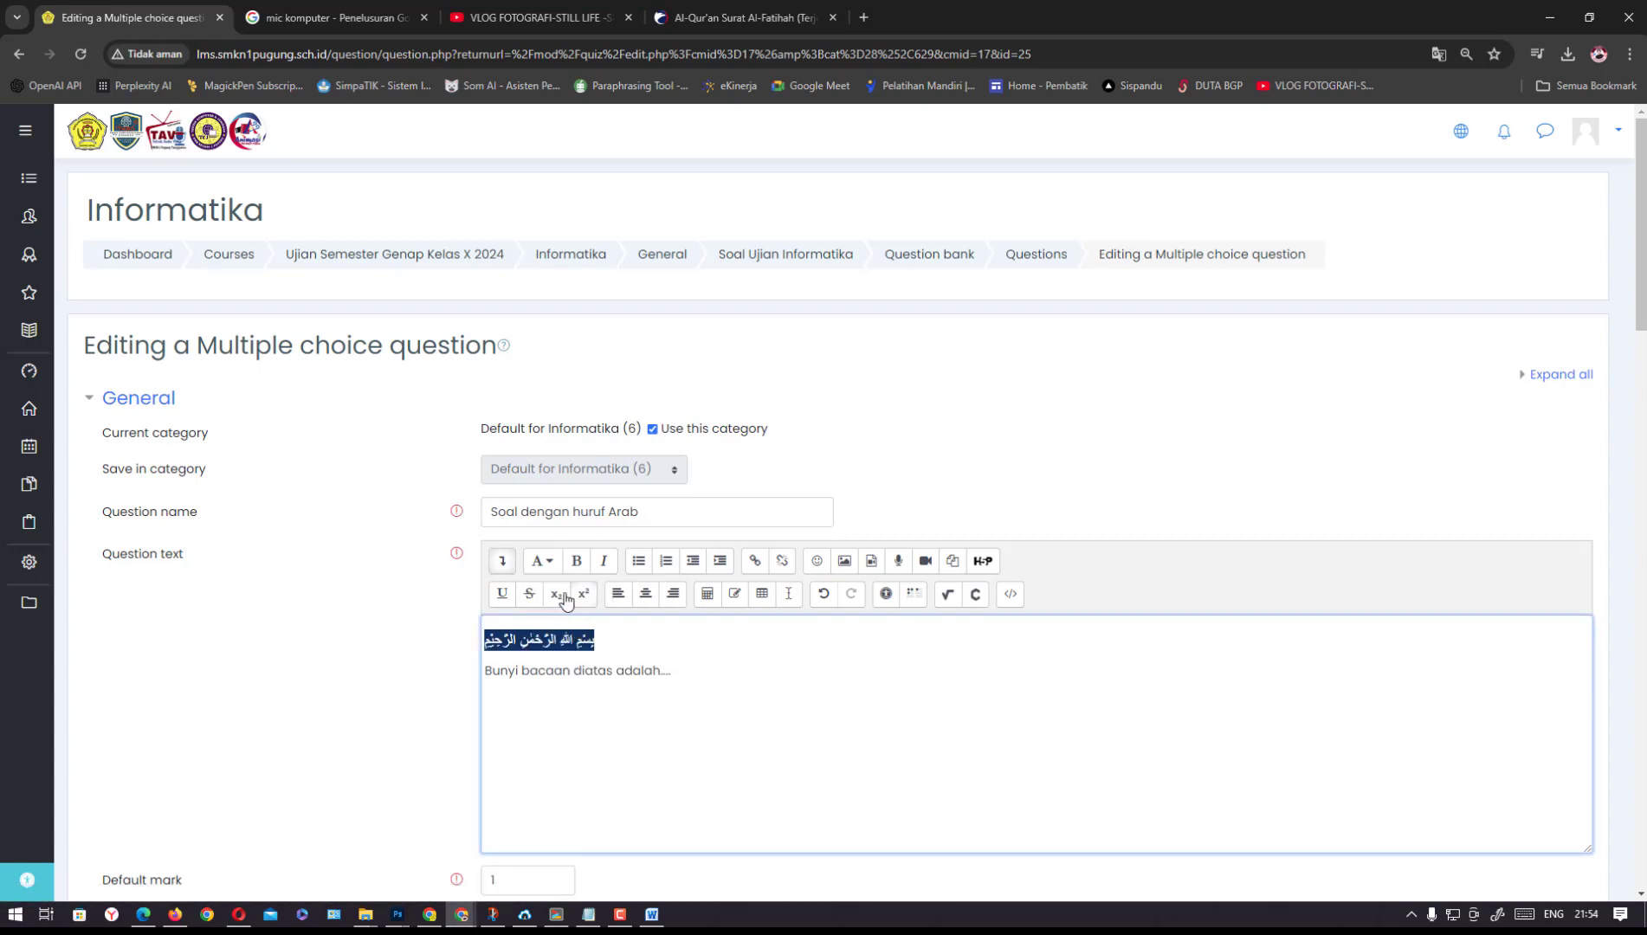
pyautogui.click(541, 561)
pyautogui.click(576, 607)
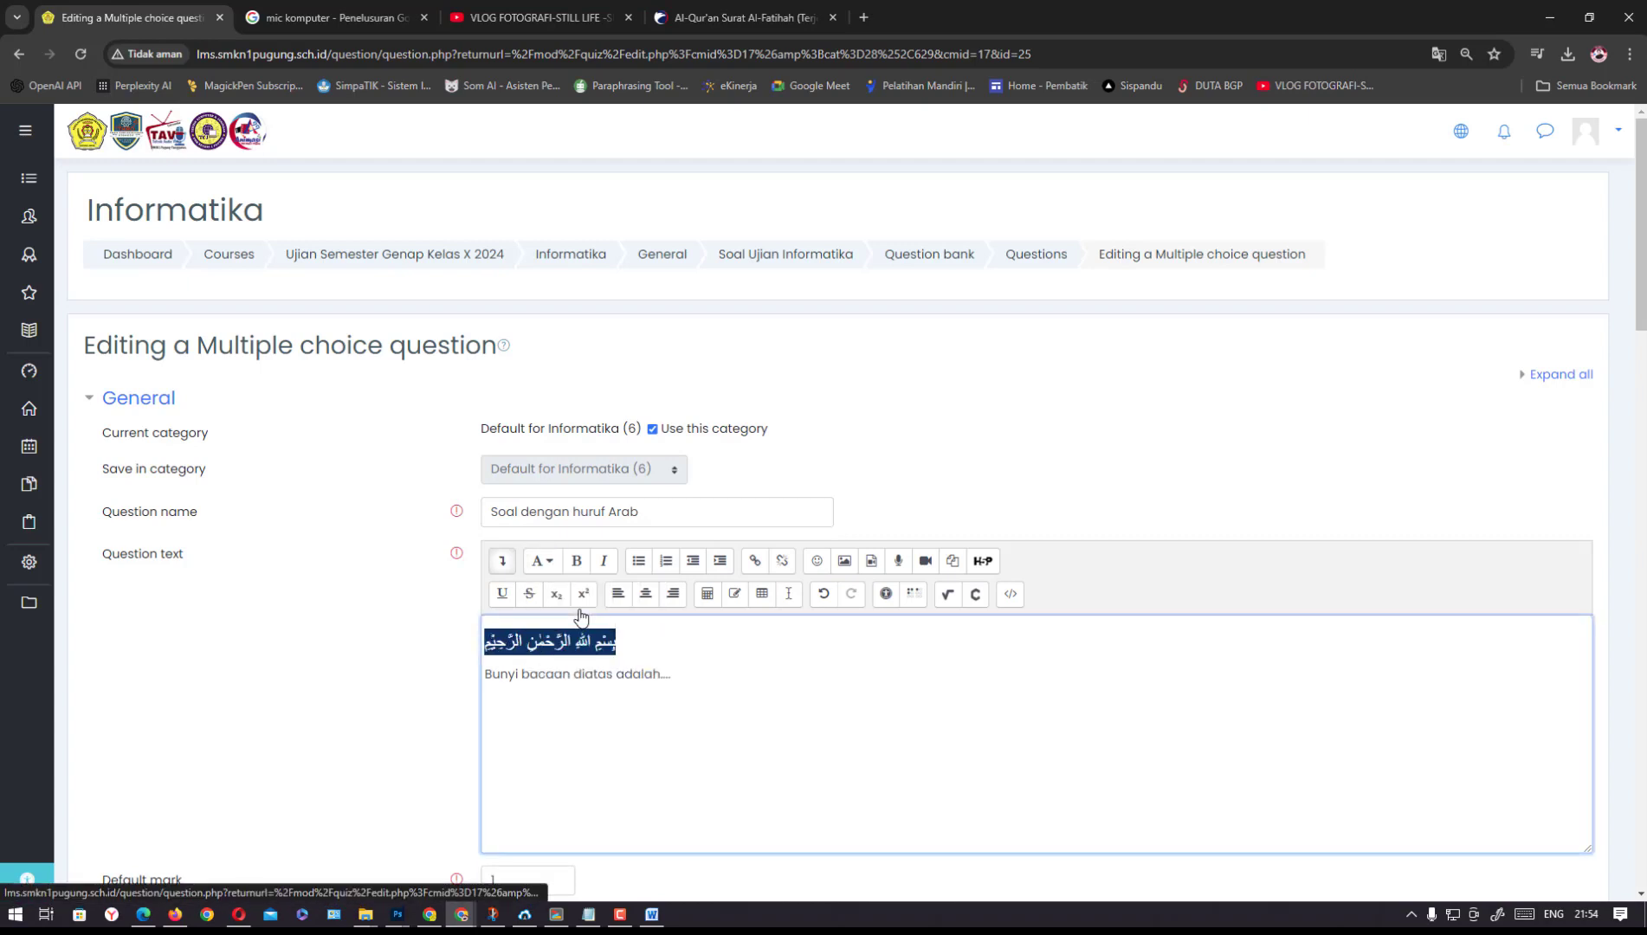
pyautogui.click(636, 642)
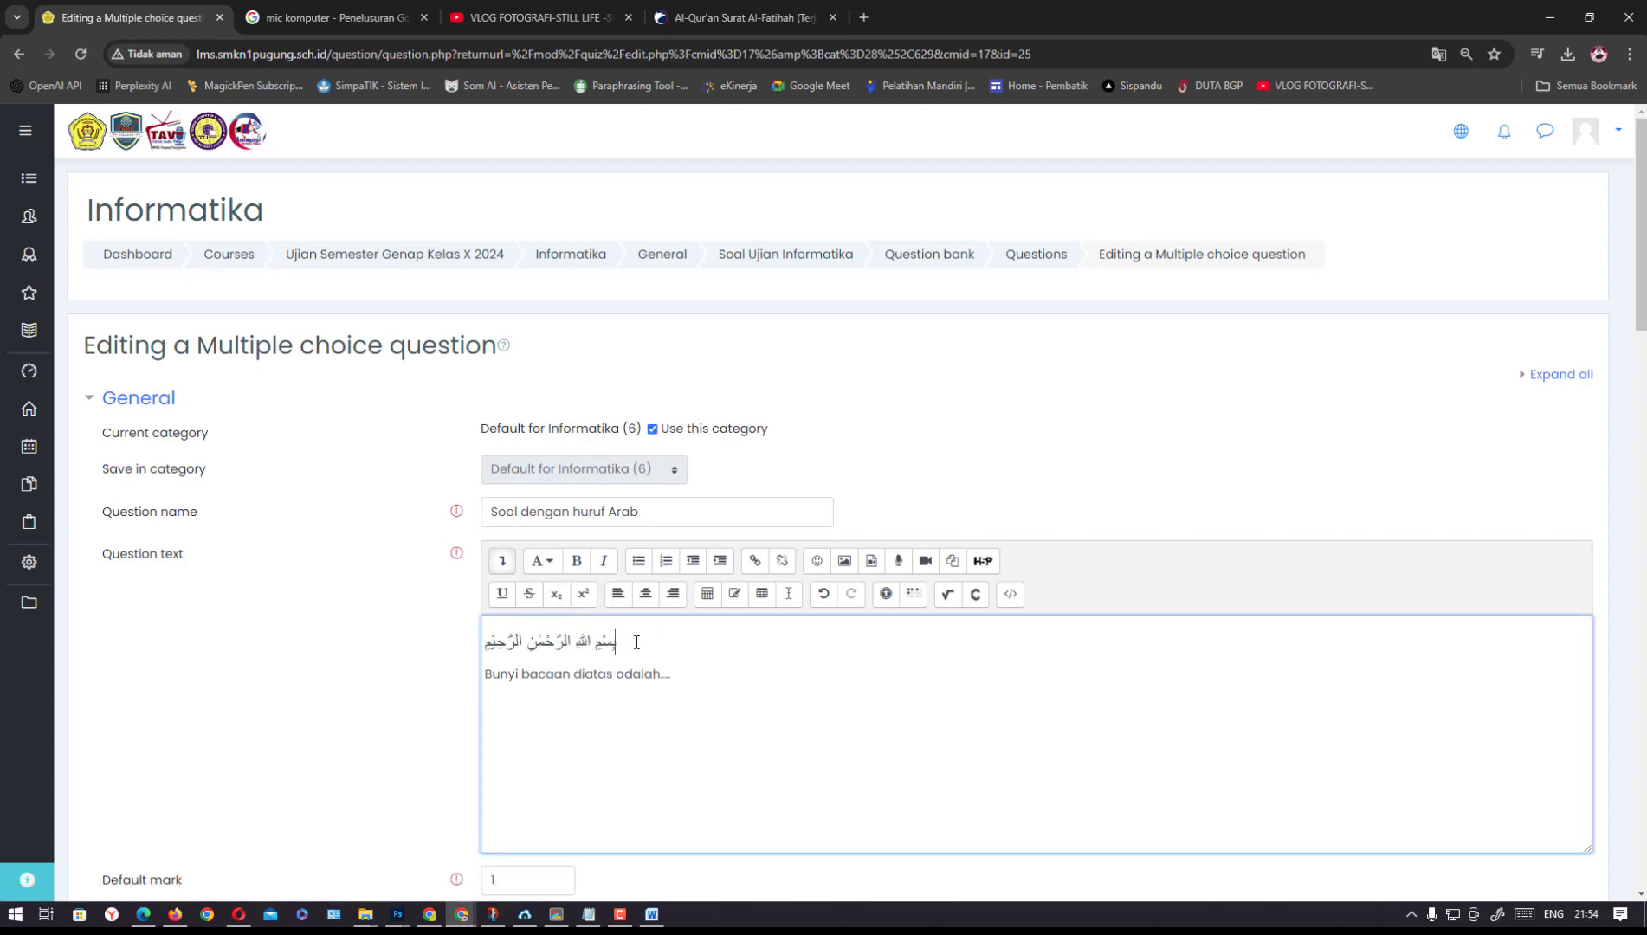
# Undo the heading styles and the verse replacement in the question text
pyautogui.hotkey('ctrl', 'z')
pyautogui.hotkey('ctrl', 'z')
pyautogui.hotkey('ctrl', 'z')
pyautogui.hotkey('ctrl', 'z')
pyautogui.hotkey('ctrl', 'z')
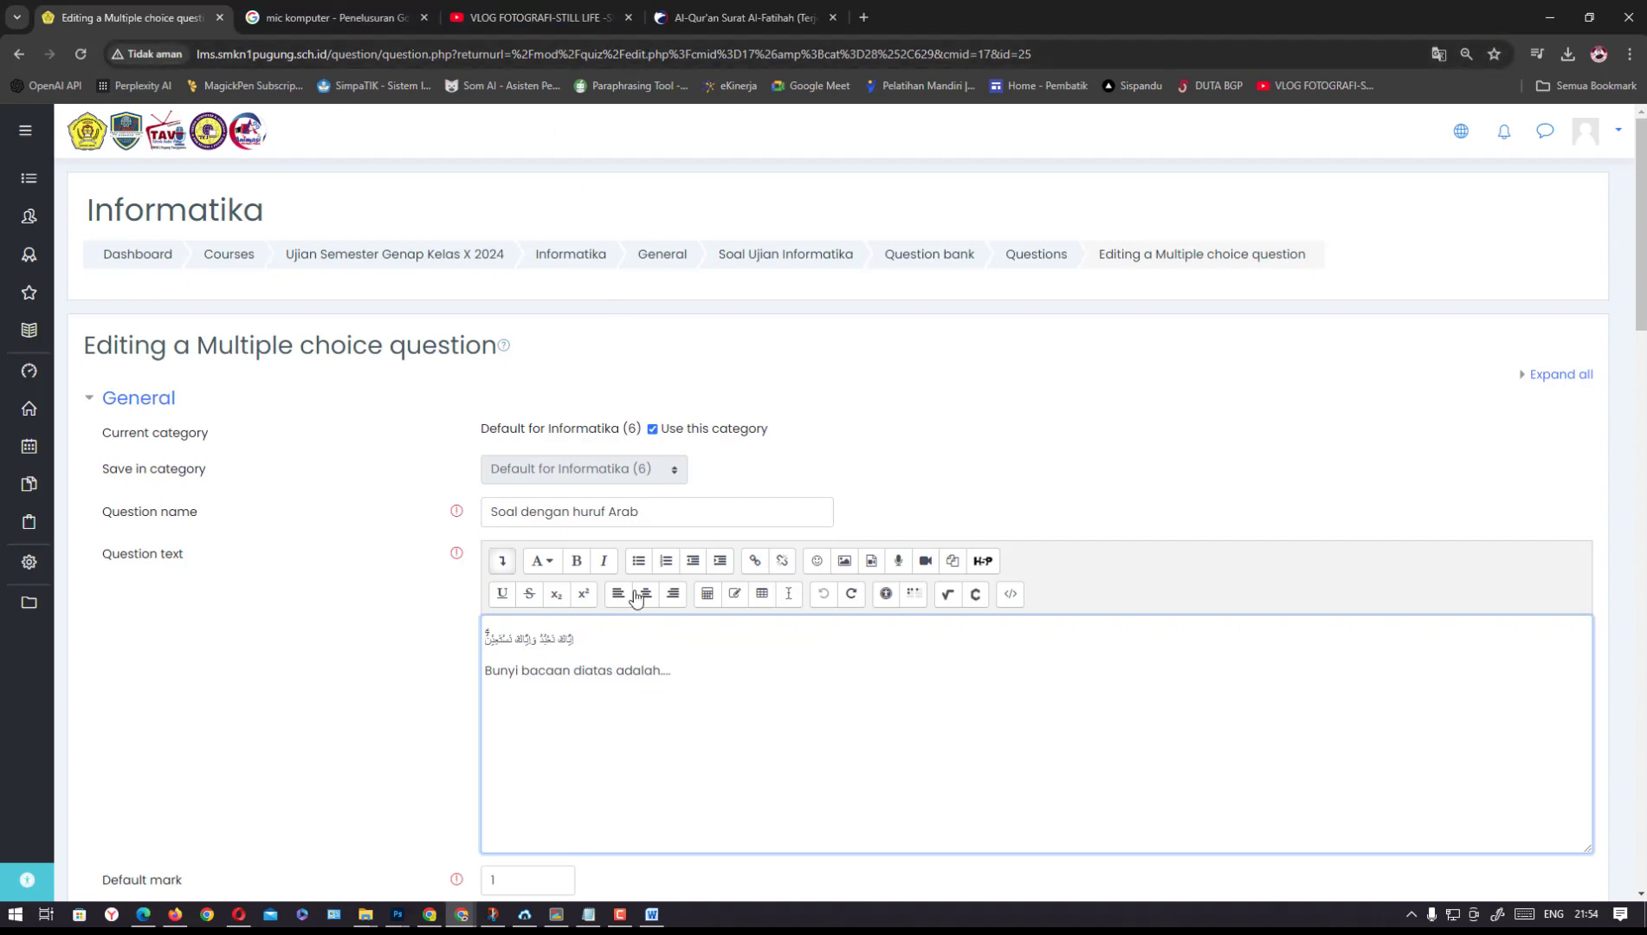
pyautogui.click(762, 17)
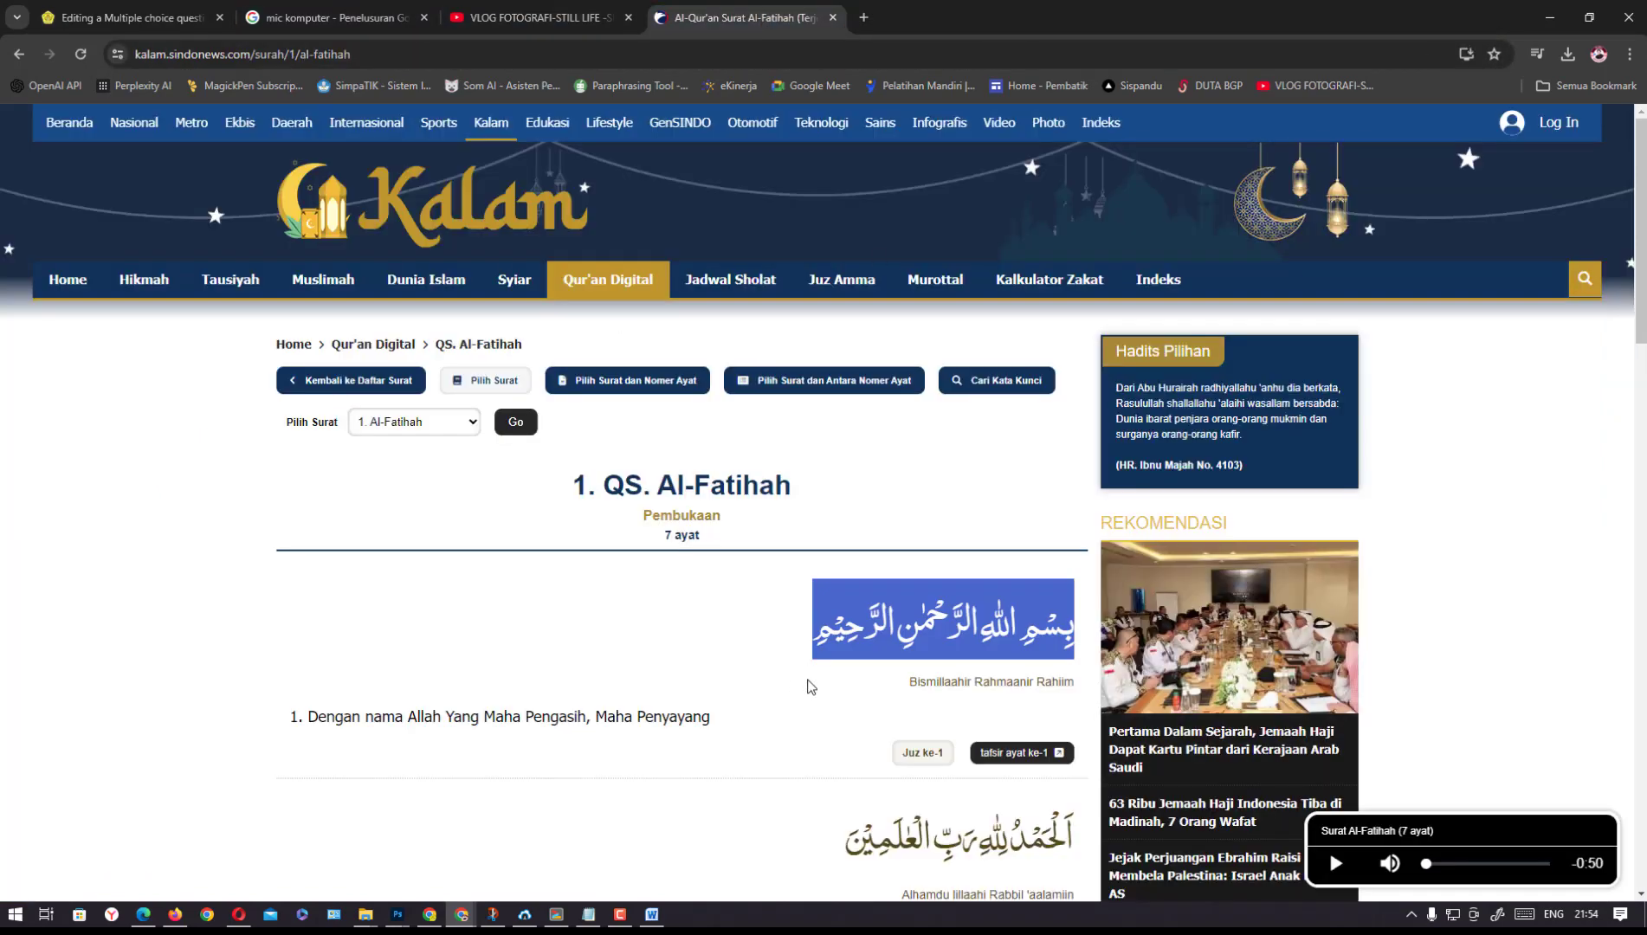
pyautogui.click(810, 687)
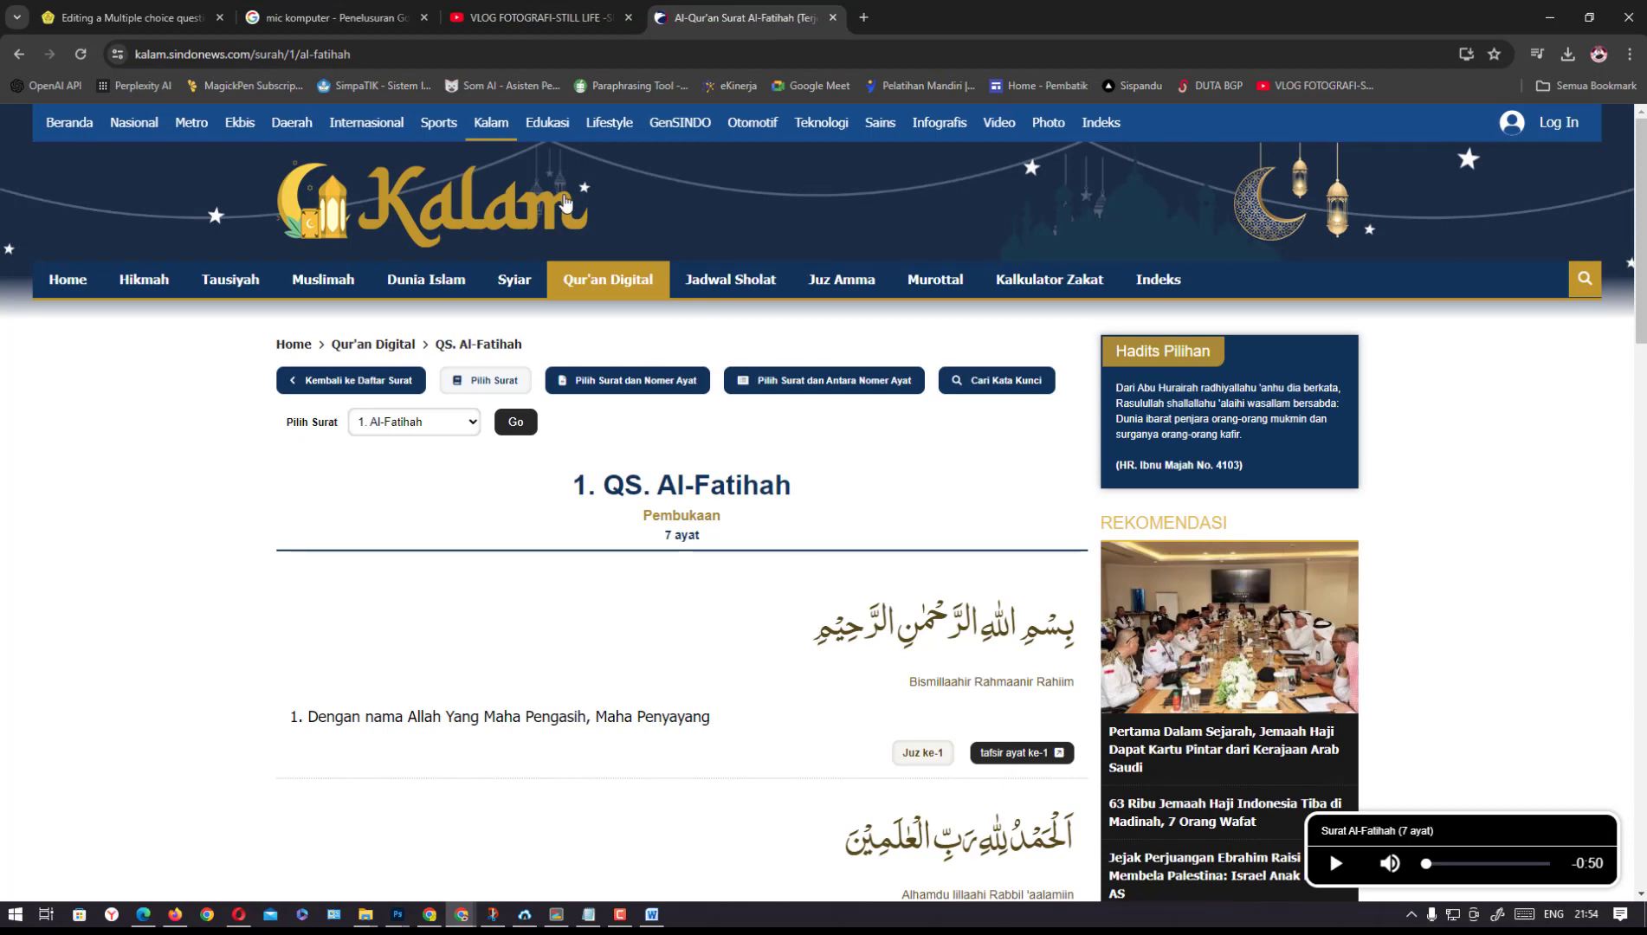
pyautogui.click(156, 19)
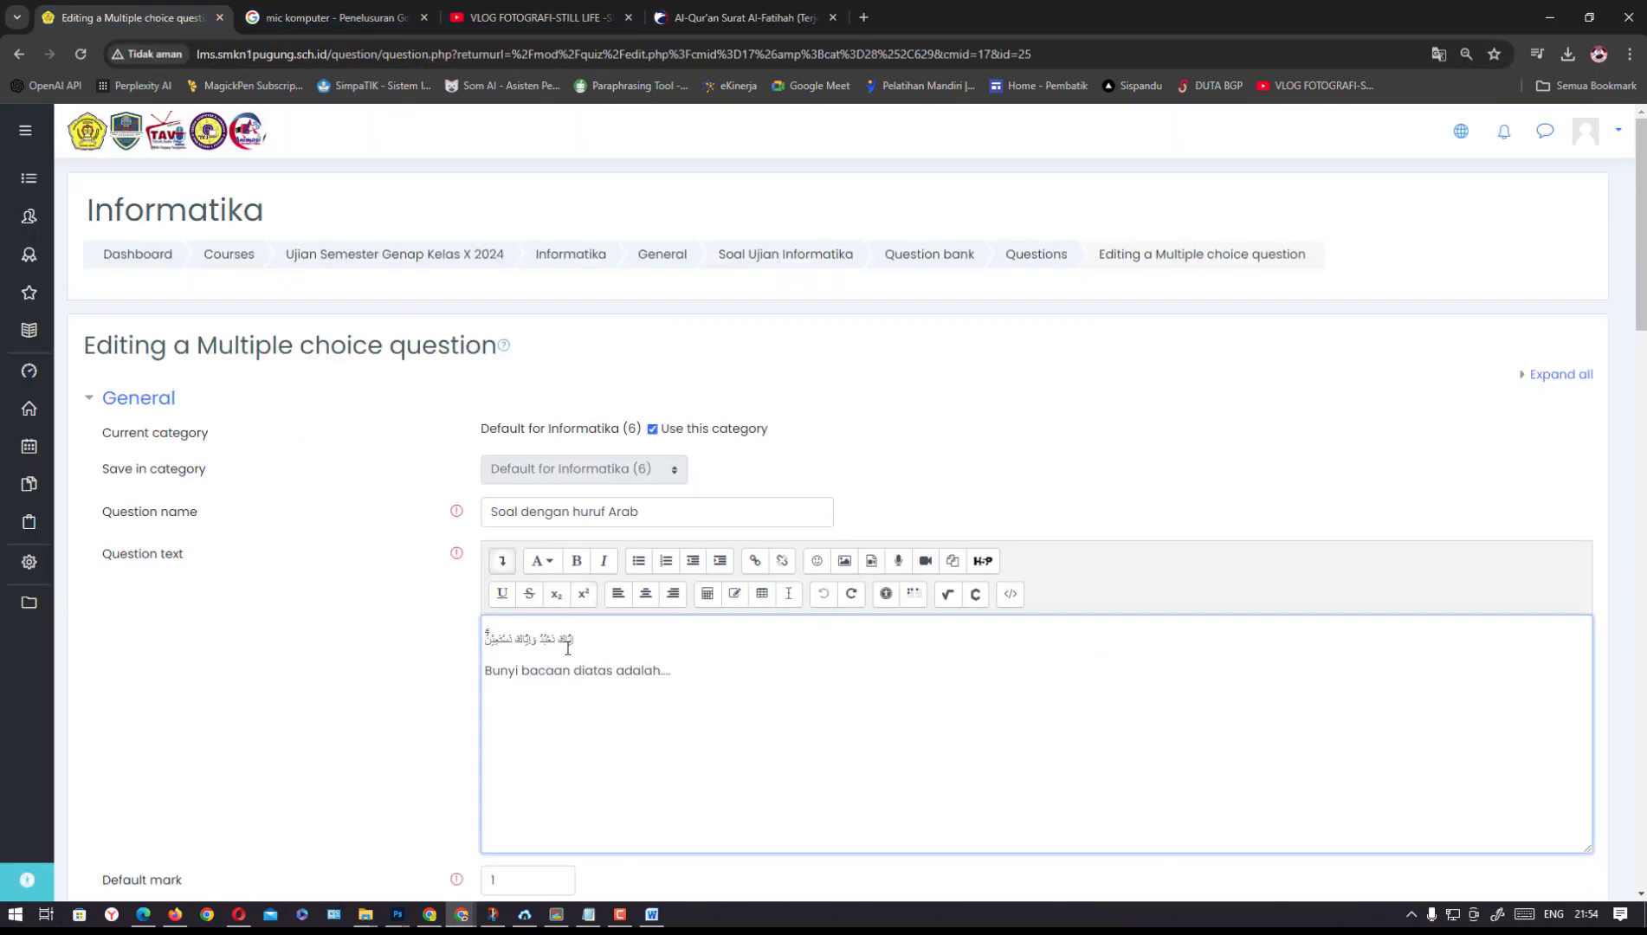
# Make the Arabic verse in the question text bold and format it as Heading (medium)
pyautogui.moveTo(580, 641); pyautogui.dragTo(481, 639)
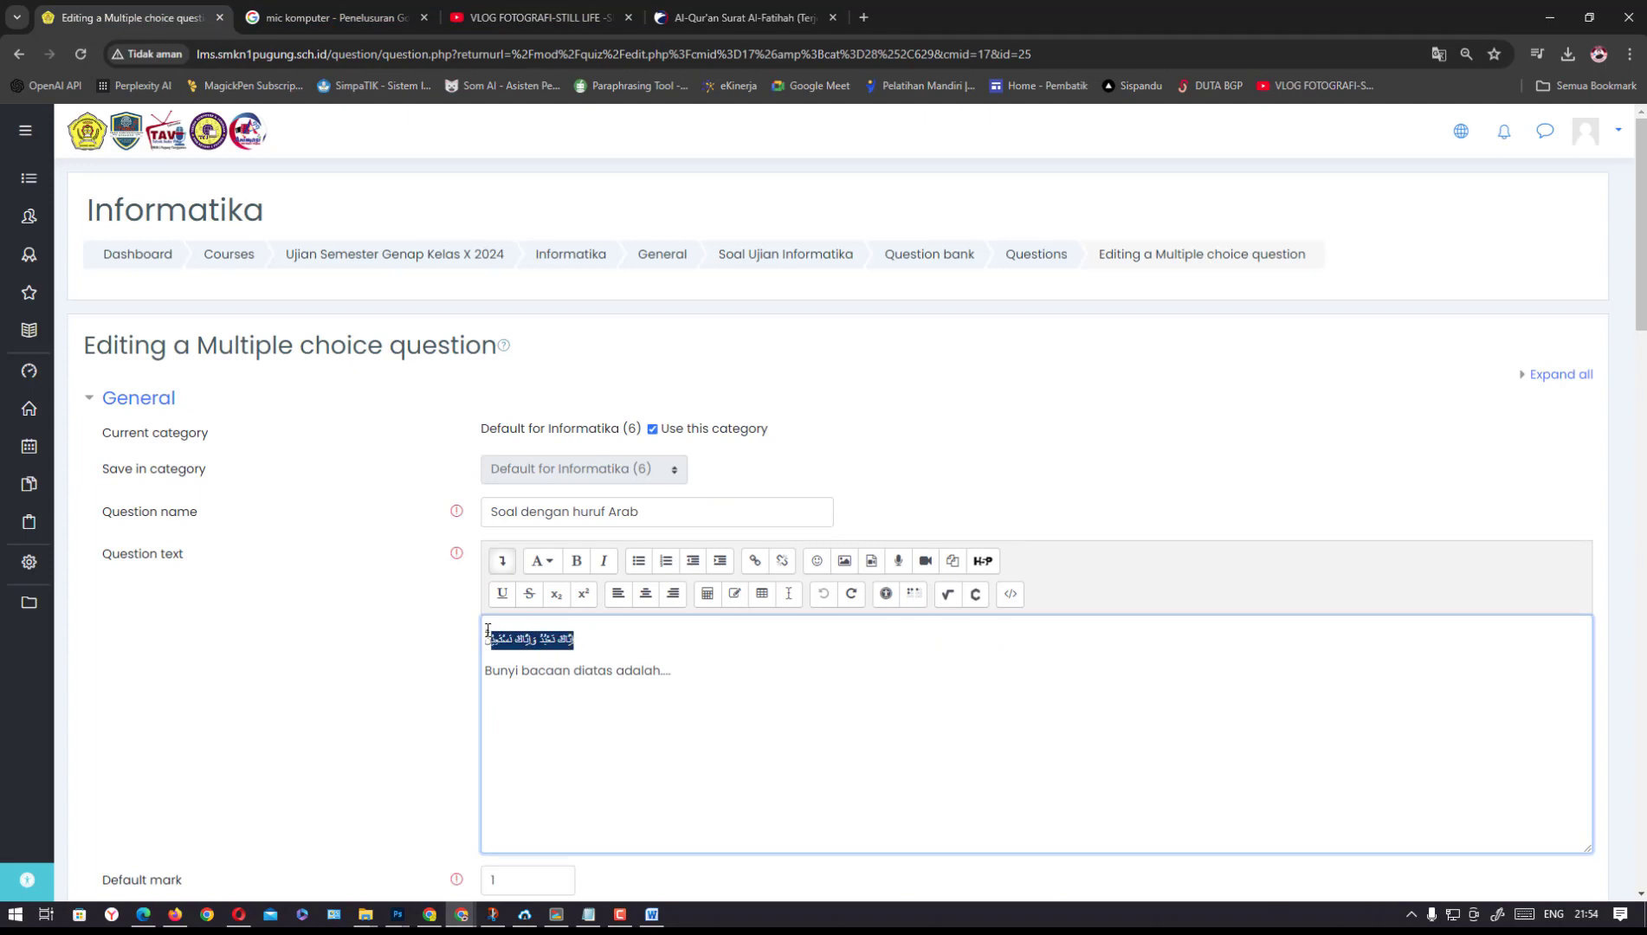
pyautogui.click(554, 564)
pyautogui.click(554, 564)
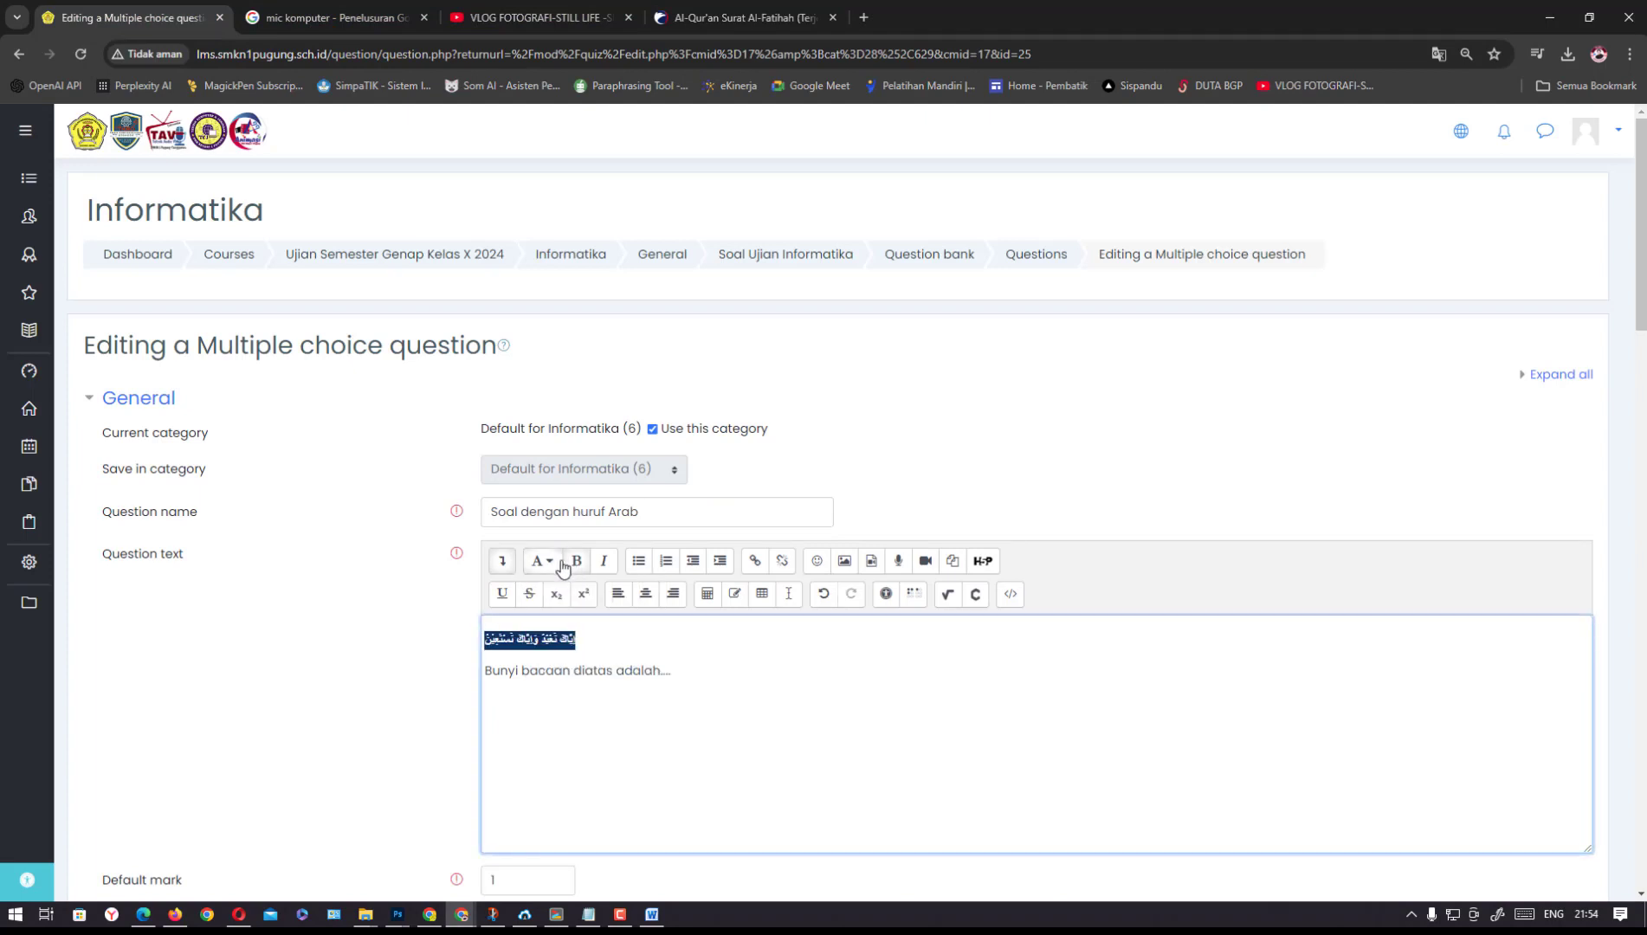
pyautogui.click(554, 565)
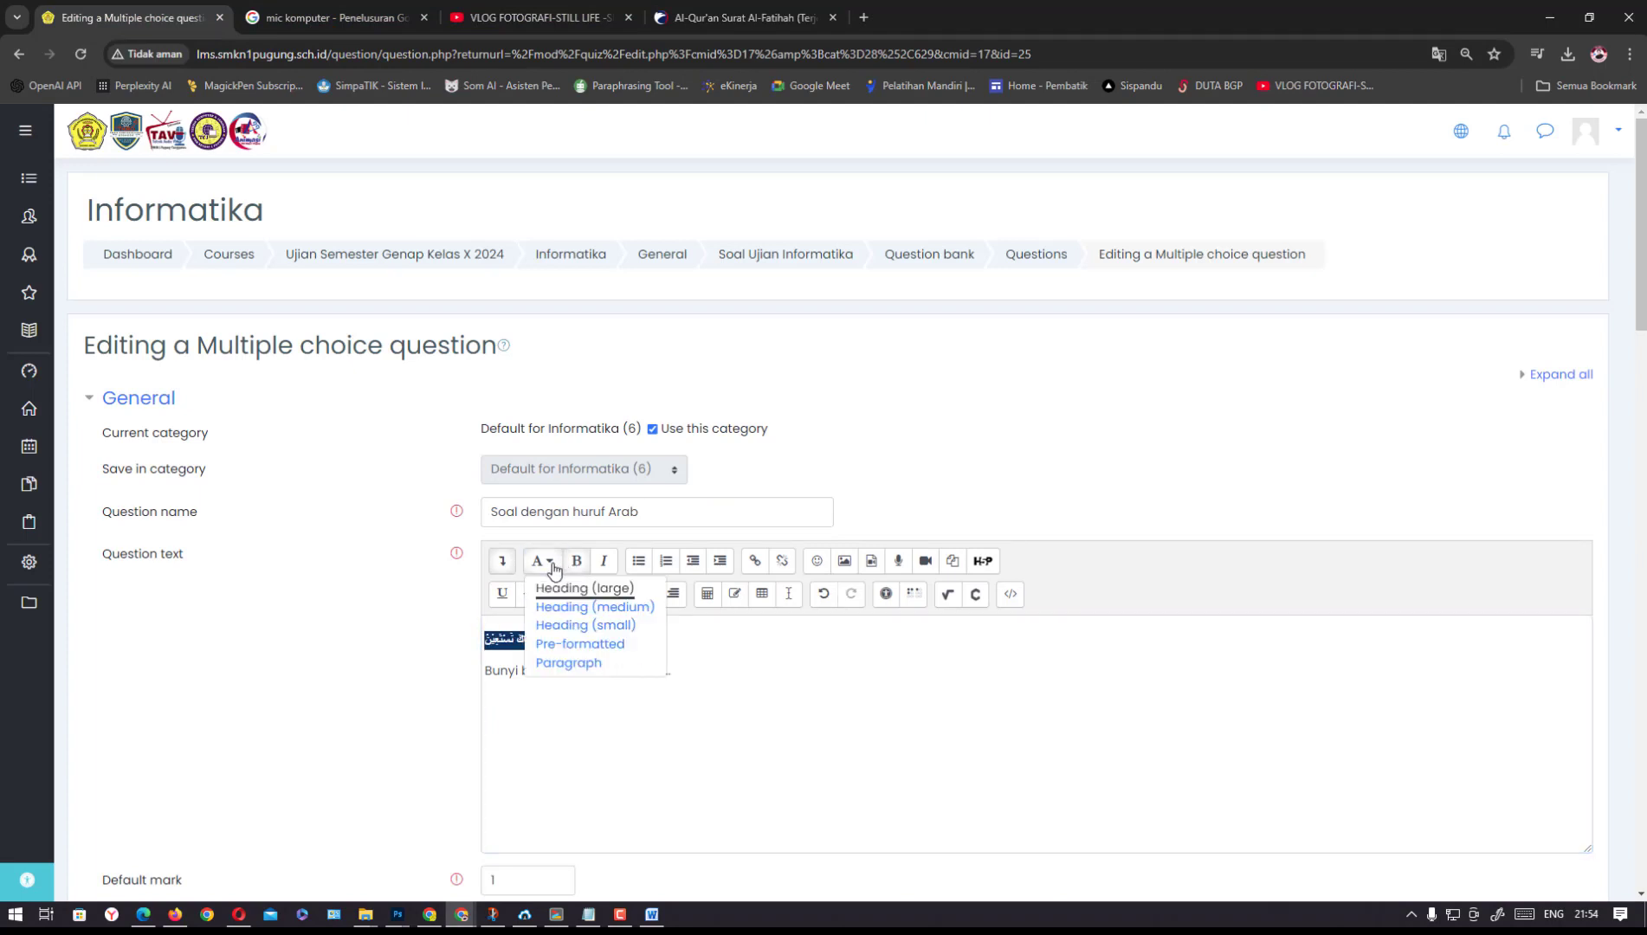
pyautogui.click(576, 612)
pyautogui.click(668, 673)
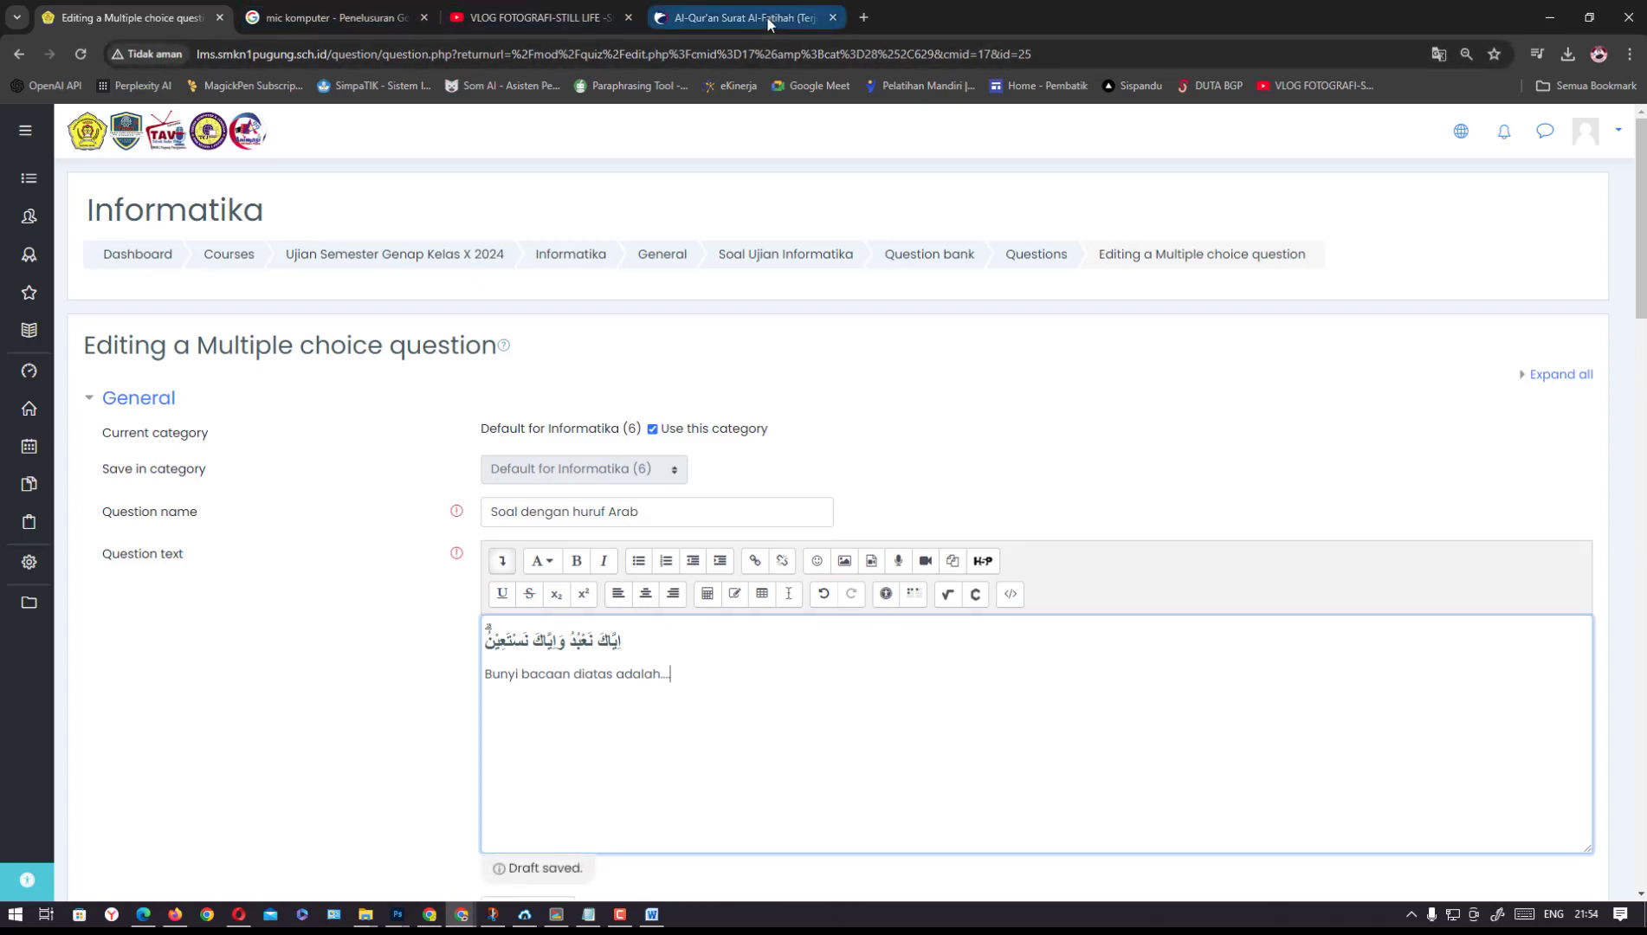
# Save the changes to the Arabic question, preview "Soal dengan huruf Arab" from the quiz and close the preview
pyautogui.scroll(-1, 1637, 312)
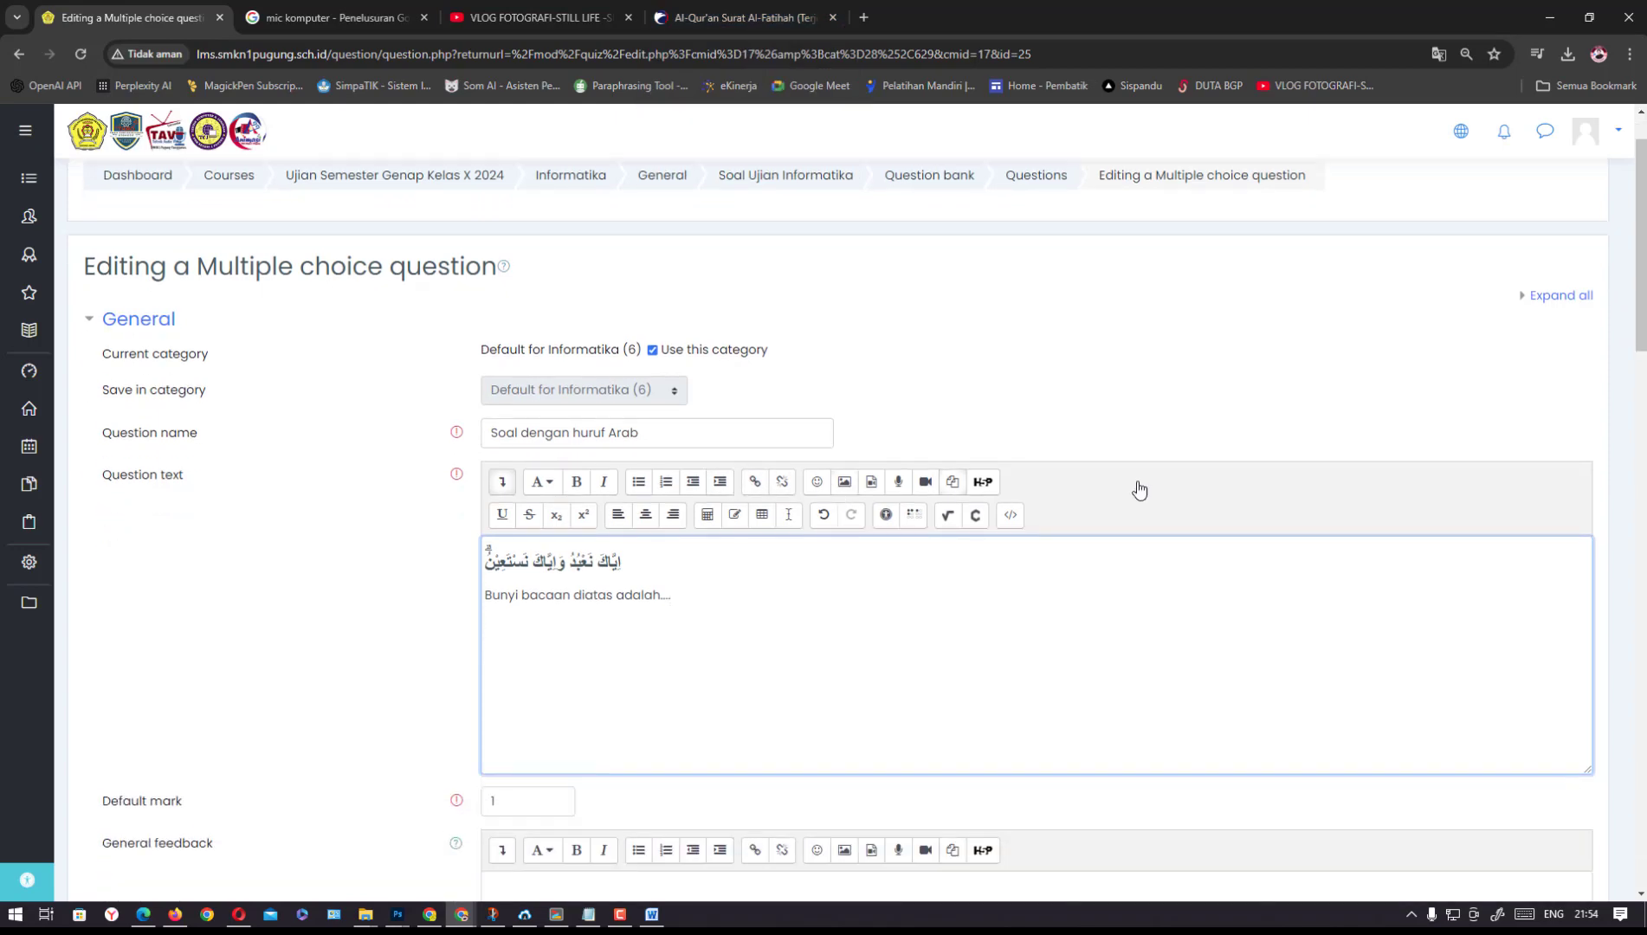
pyautogui.moveTo(1636, 708); pyautogui.dragTo(1639, 833)
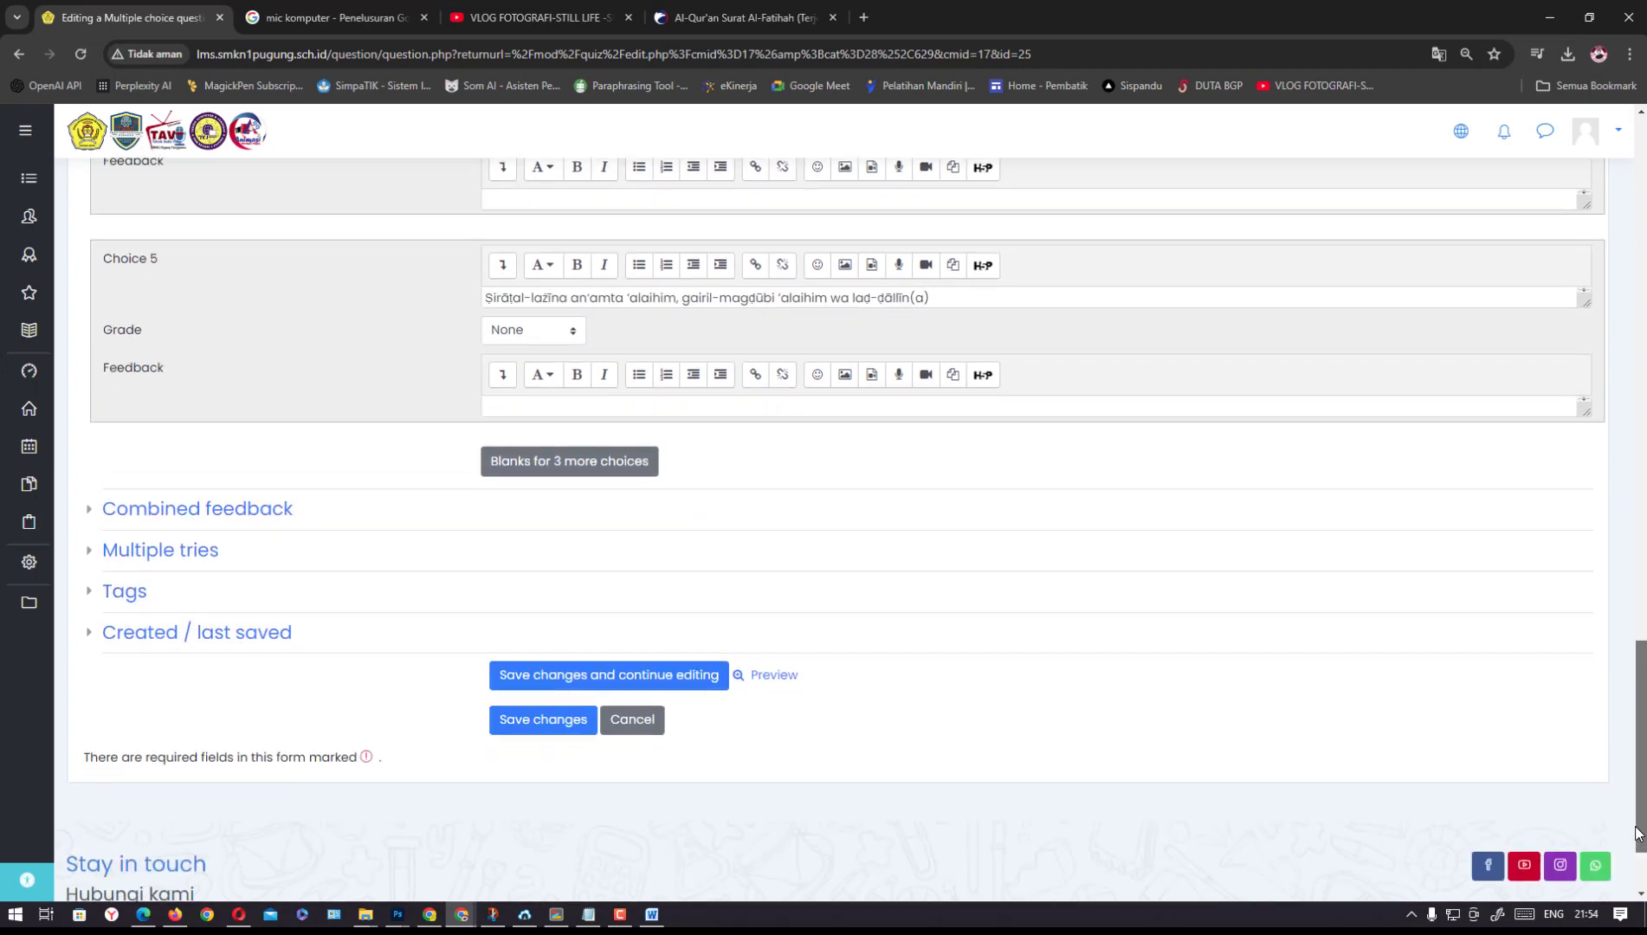
pyautogui.click(573, 726)
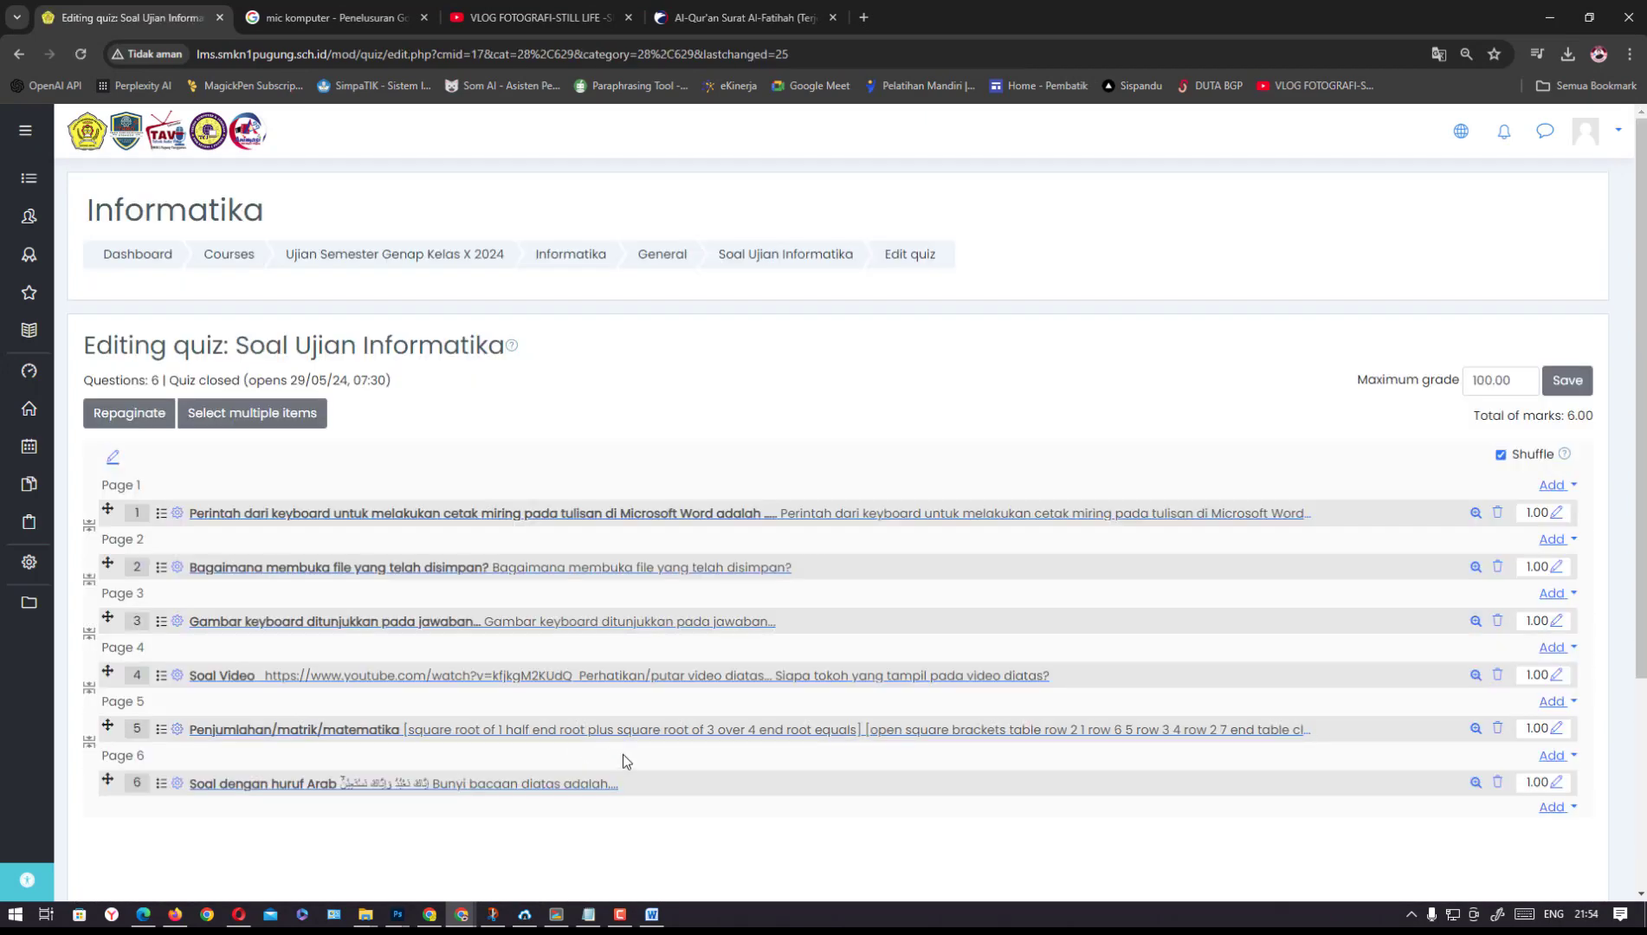
pyautogui.click(1477, 786)
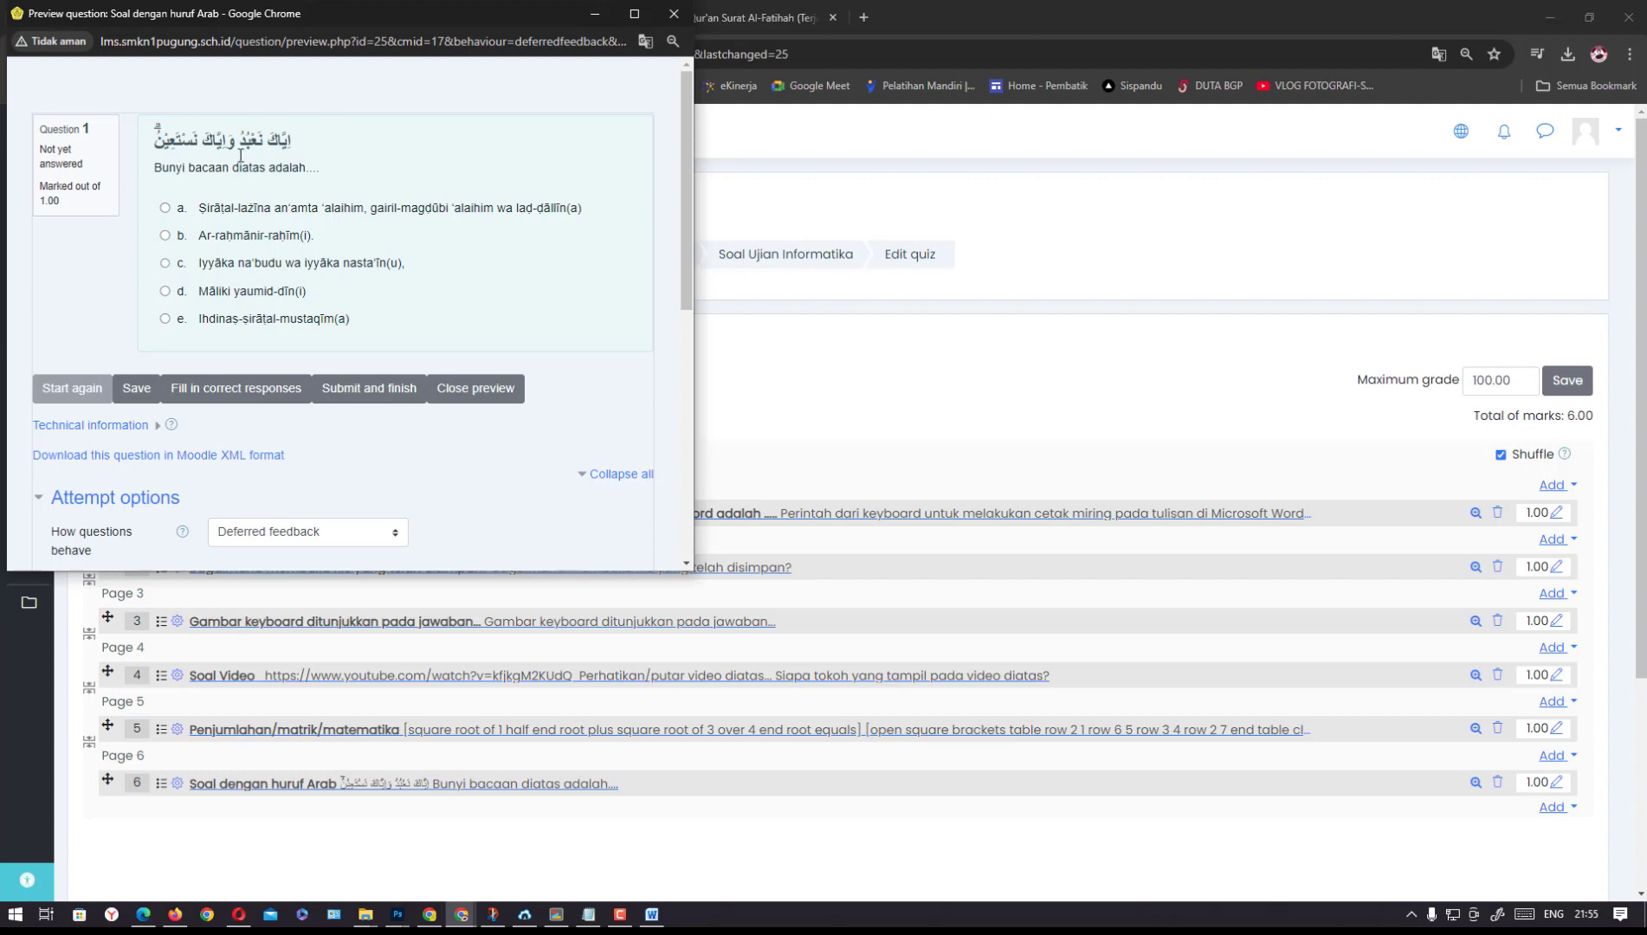
pyautogui.click(674, 14)
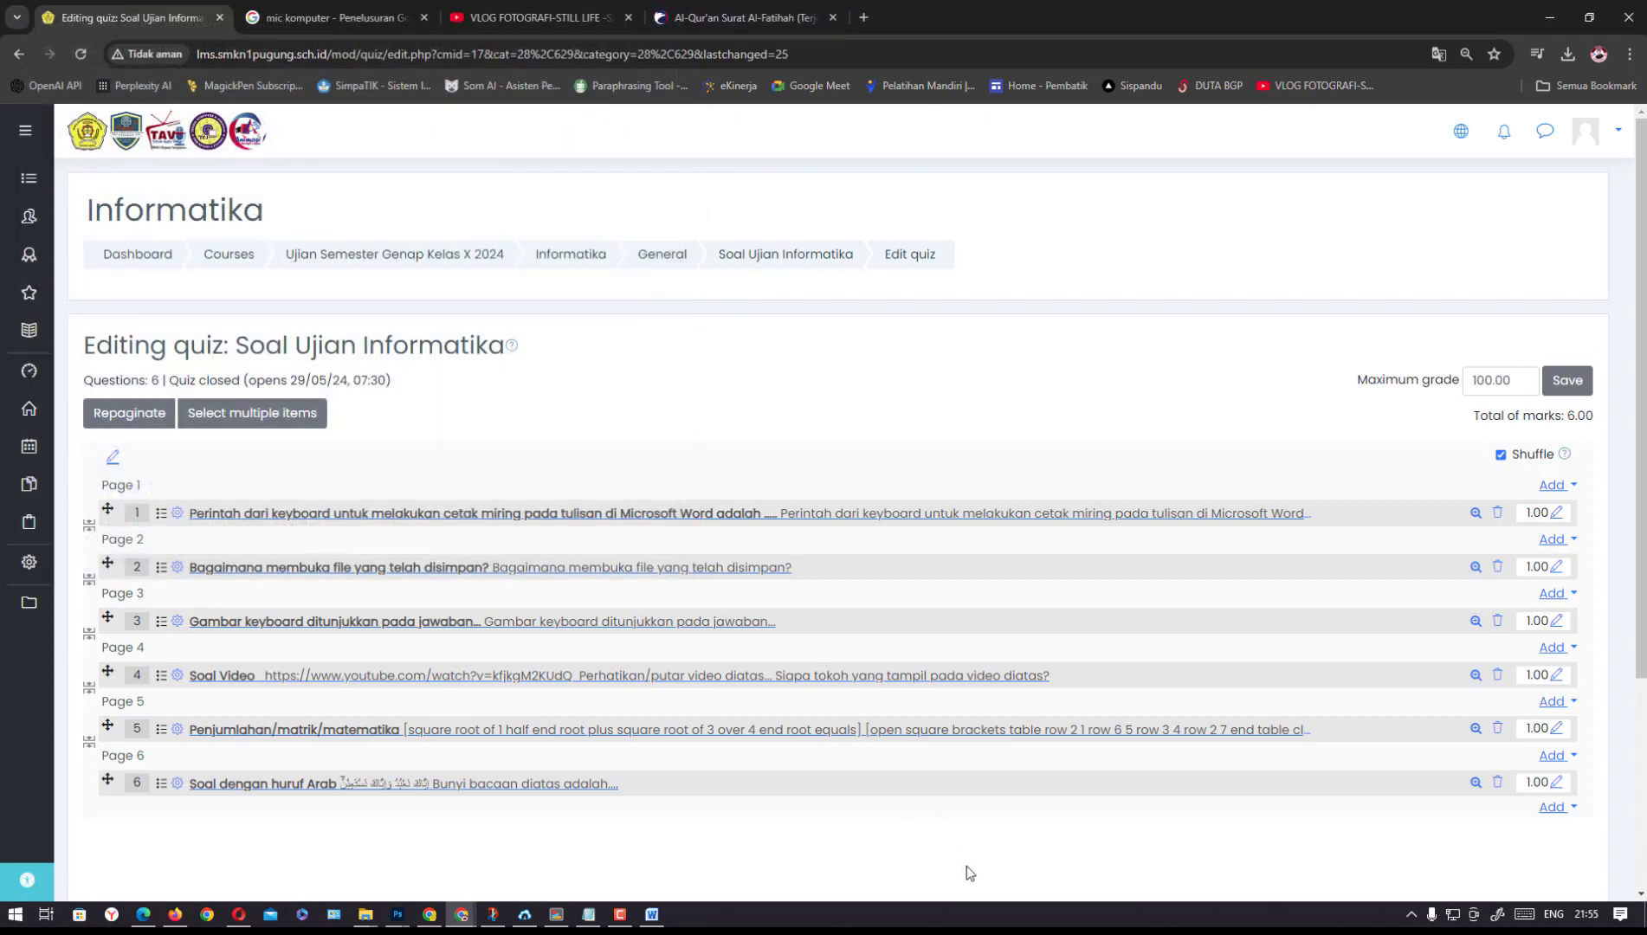
pyautogui.moveTo(1641, 468); pyautogui.dragTo(1644, 607)
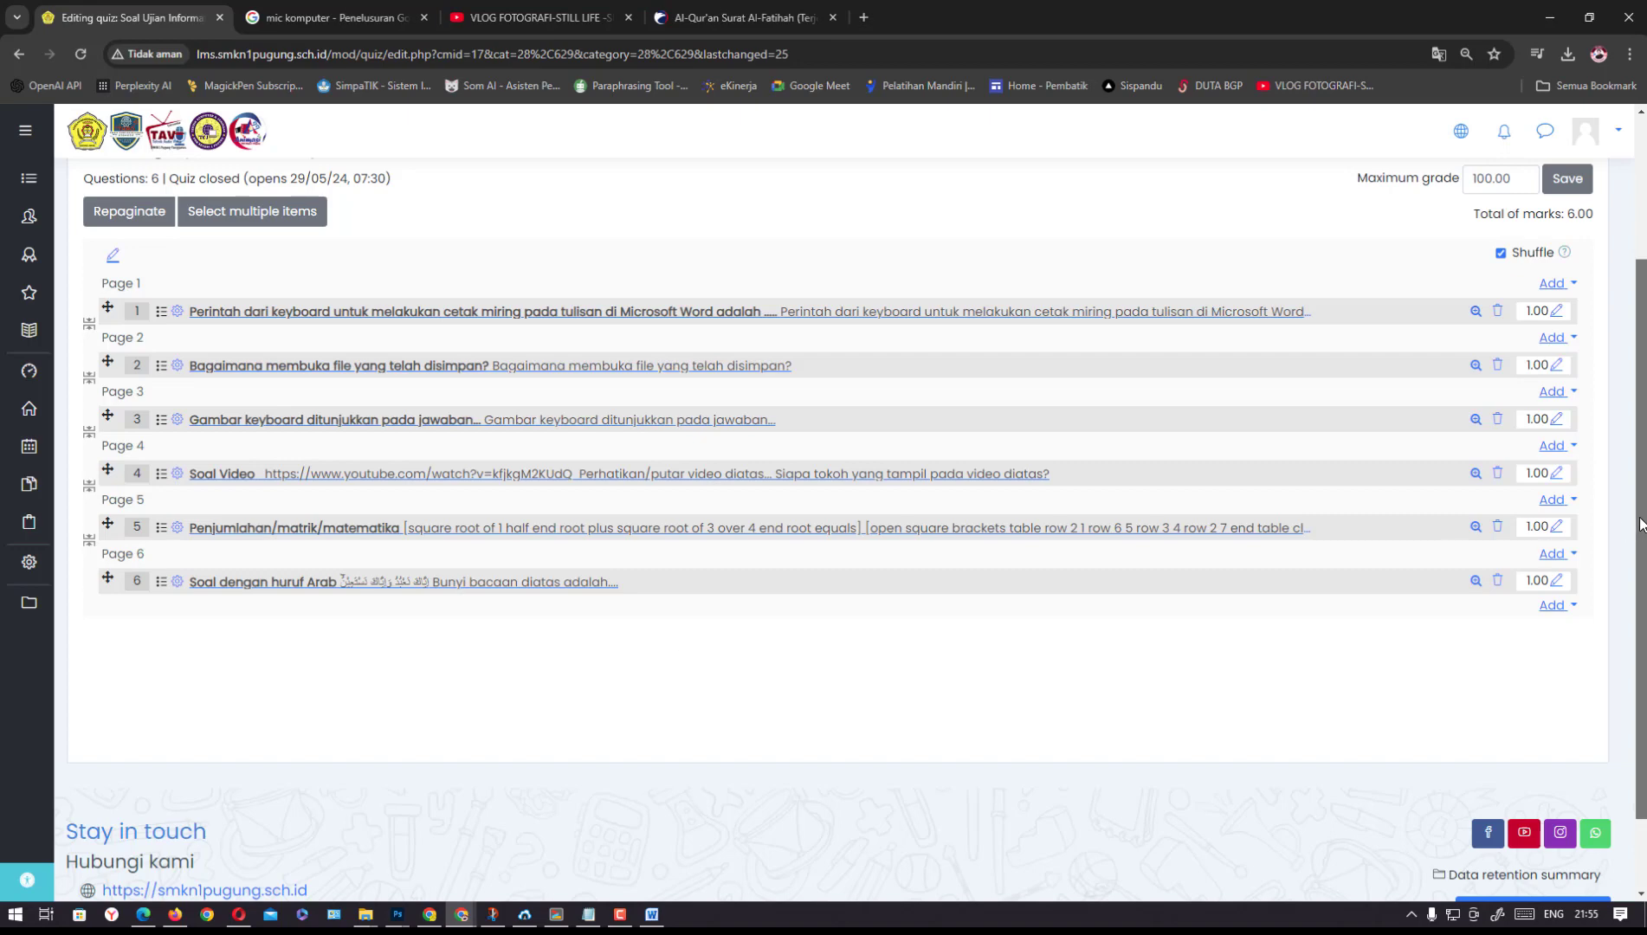
pyautogui.scroll(3, 1636, 519)
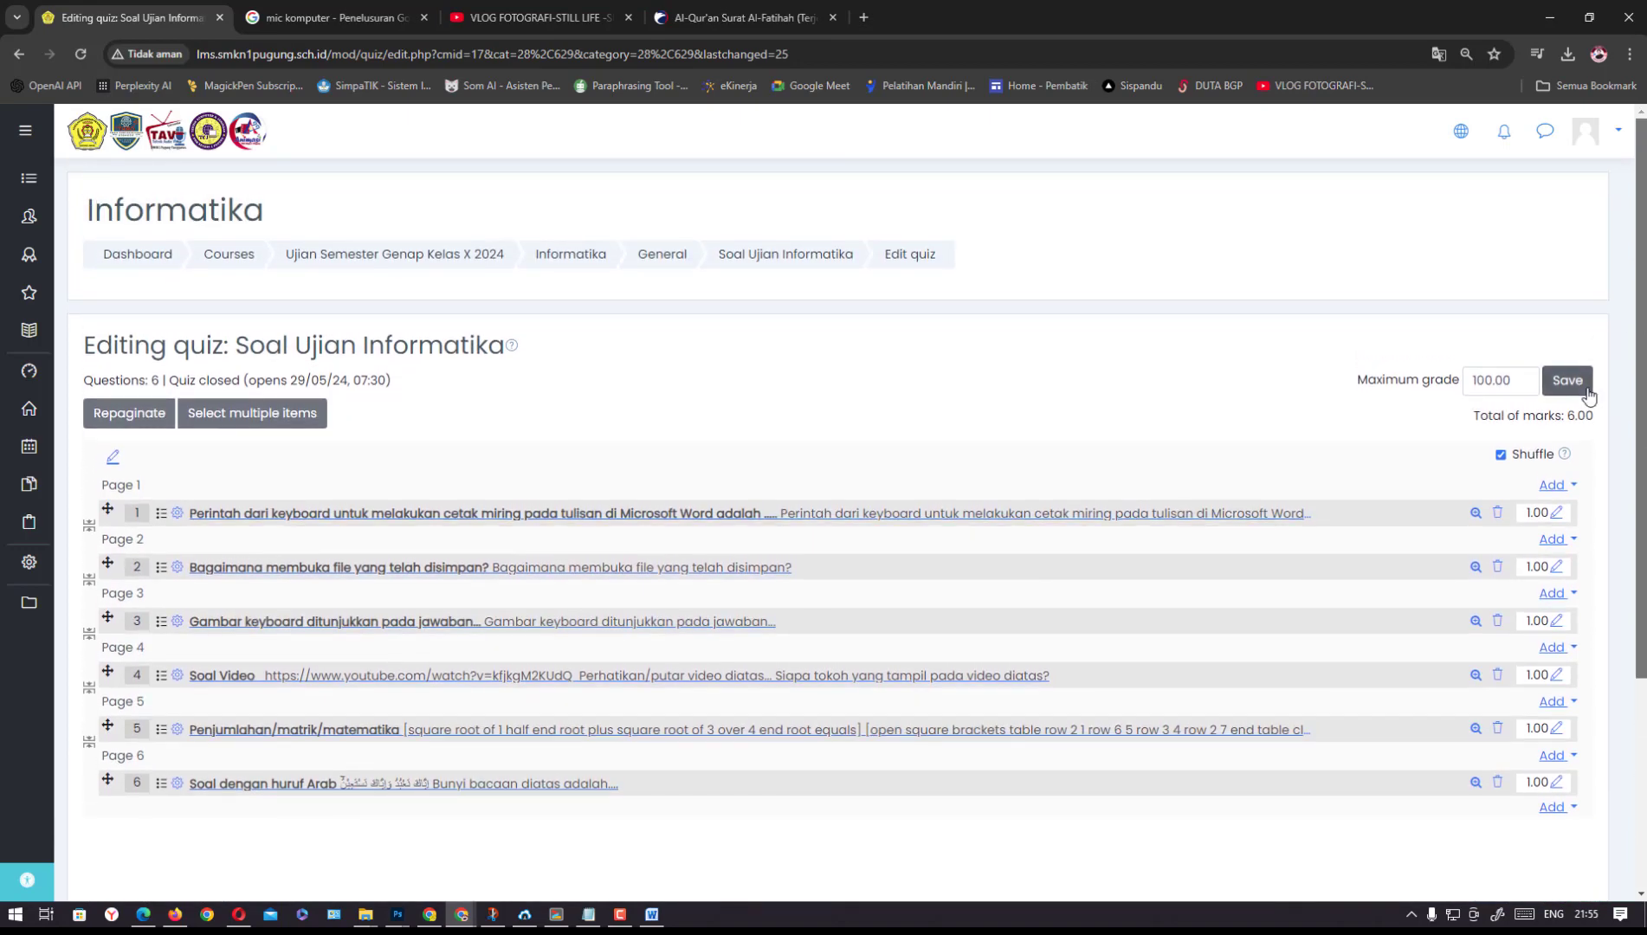